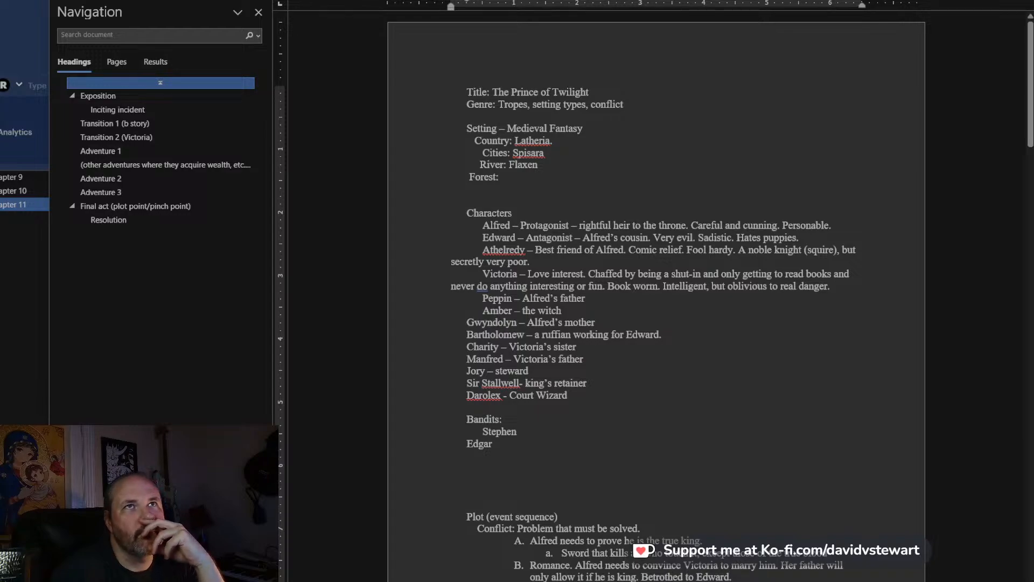
Start a new scene below the still pool paragraph with a "*" break and the words "The next days were dreary marches".
{"action": "scroll", "coordinate": [700, 377], "scroll_direction": "down", "scroll_amount": 20}
{"action": "scroll", "coordinate": [693, 343], "scroll_direction": "down", "scroll_amount": 7}
{"action": "scroll", "coordinate": [693, 343], "scroll_direction": "up", "scroll_amount": 10}
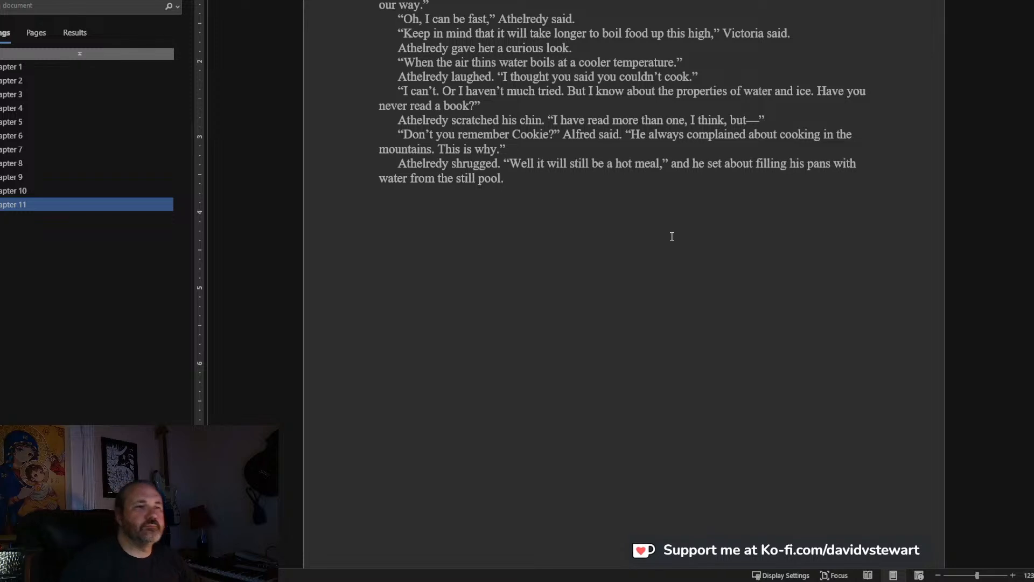
{"action": "type", "text": "\""}
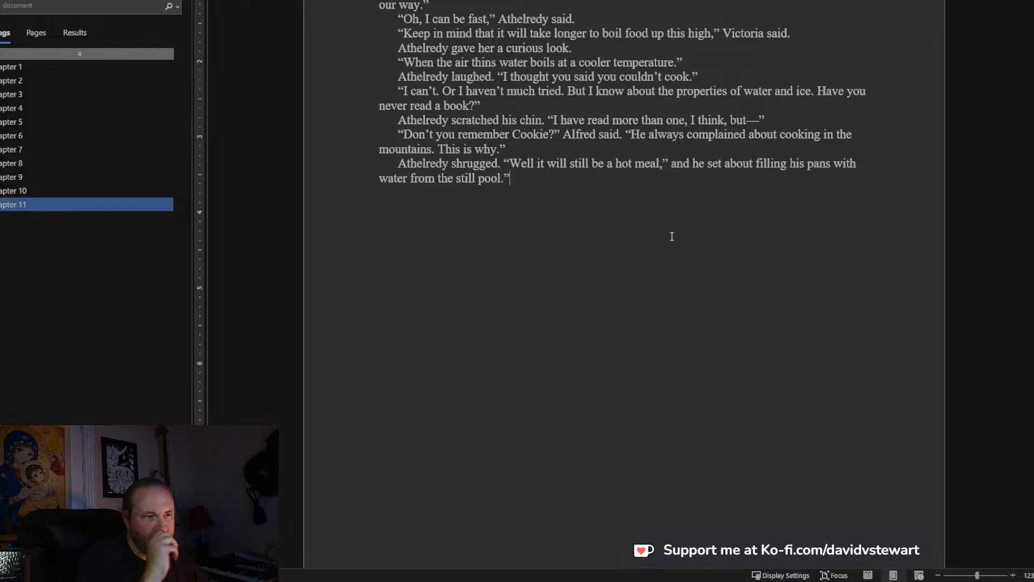
{"action": "key", "text": "BackSpace"}
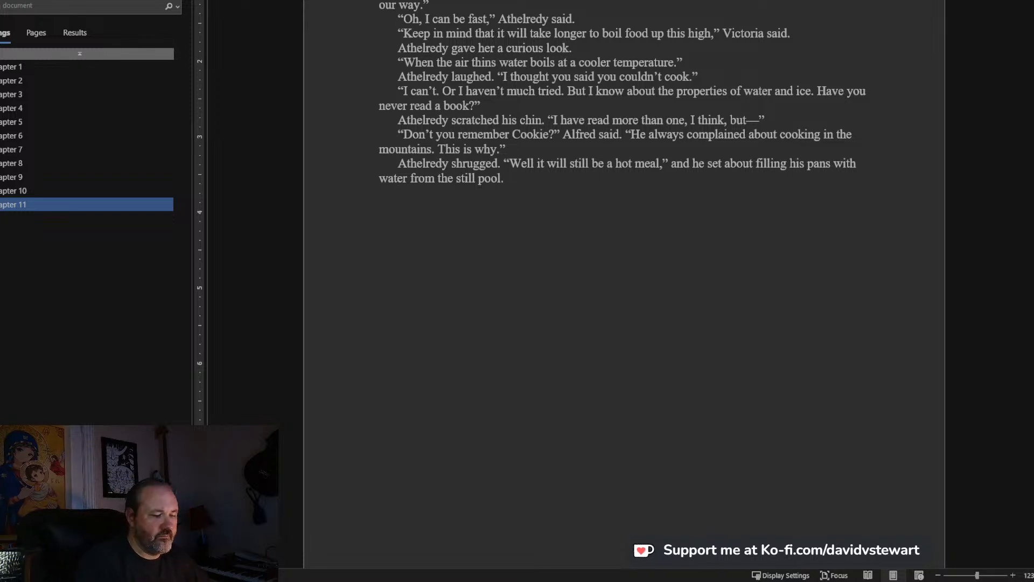
{"action": "type", "text": "he re"}
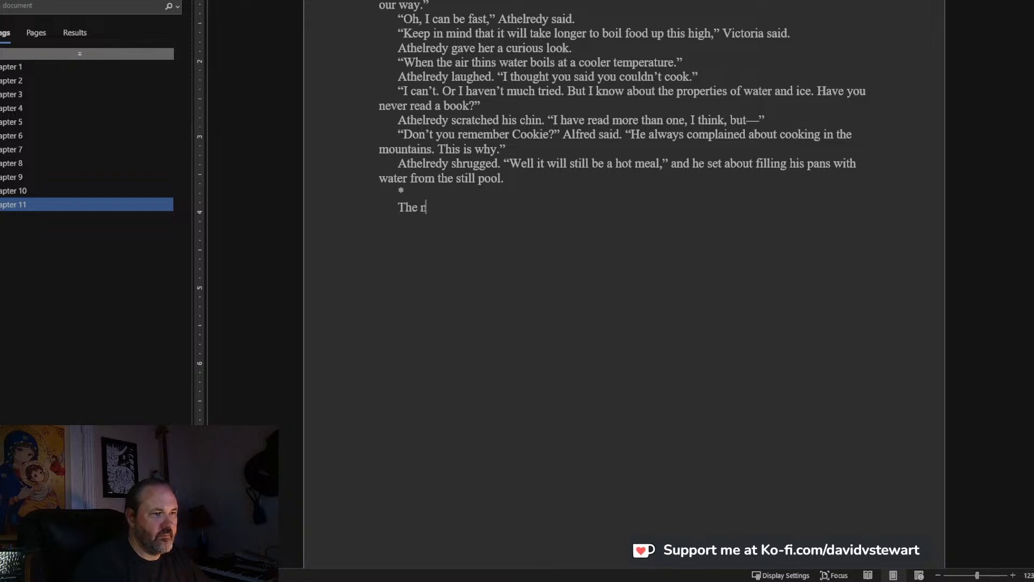
{"action": "key", "text": "BackSpace"}
{"action": "key", "text": "BackSpace"}
{"action": "key", "text": "BackSpace"}
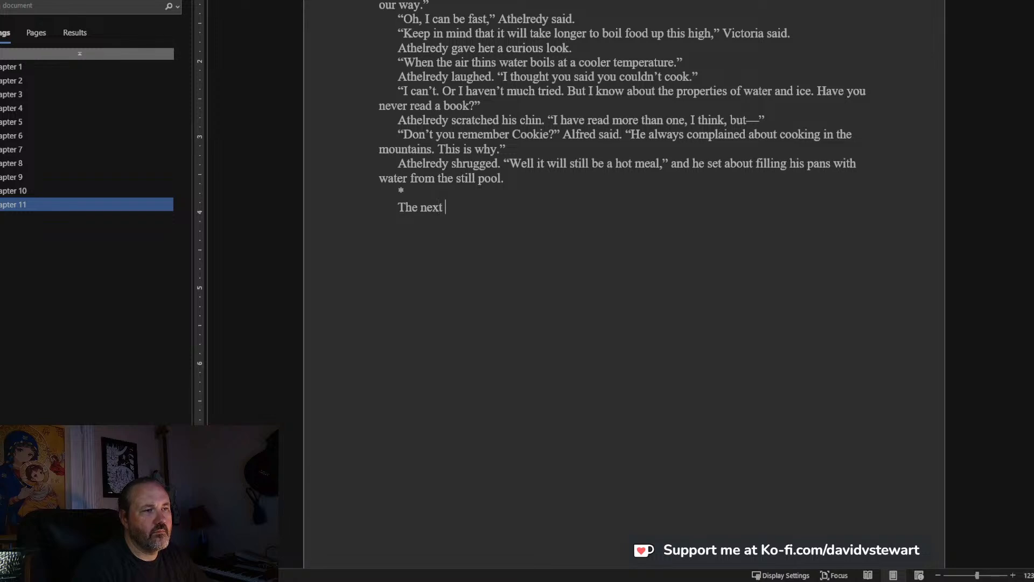
{"action": "type", "text": "next days were dr"}
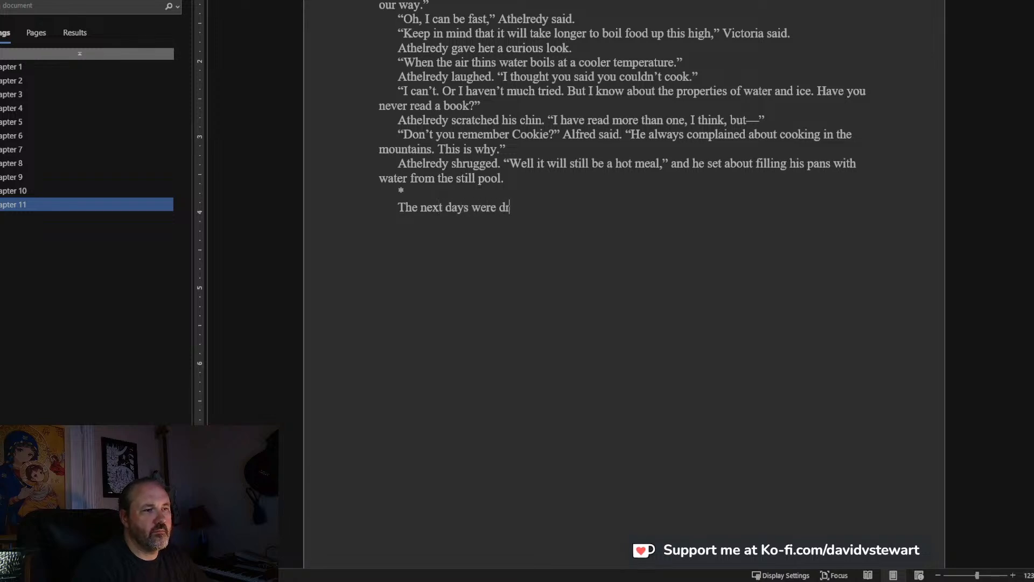
{"action": "type", "text": "eary marches"}
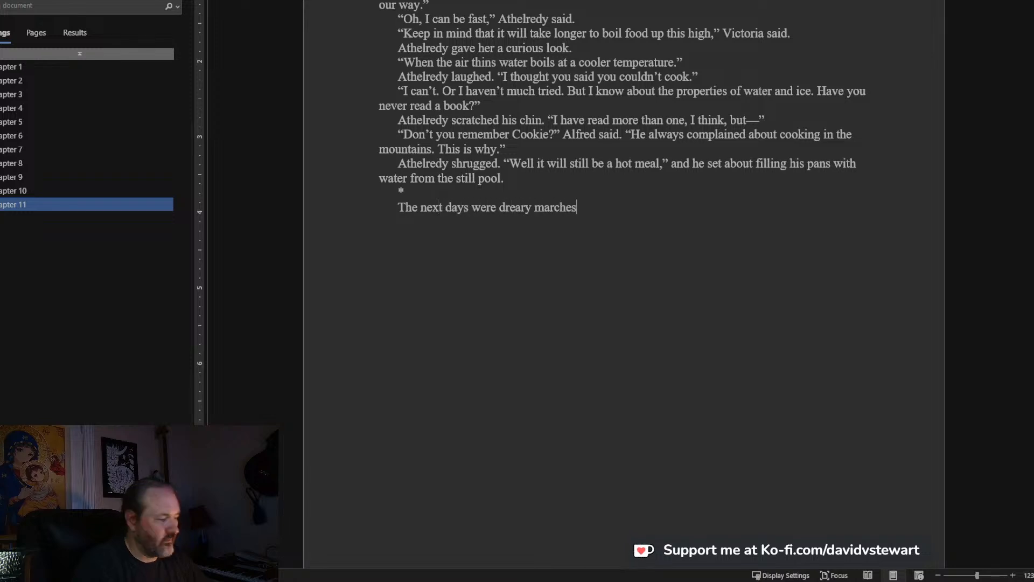
{"action": "type", "text": ". Cl"}
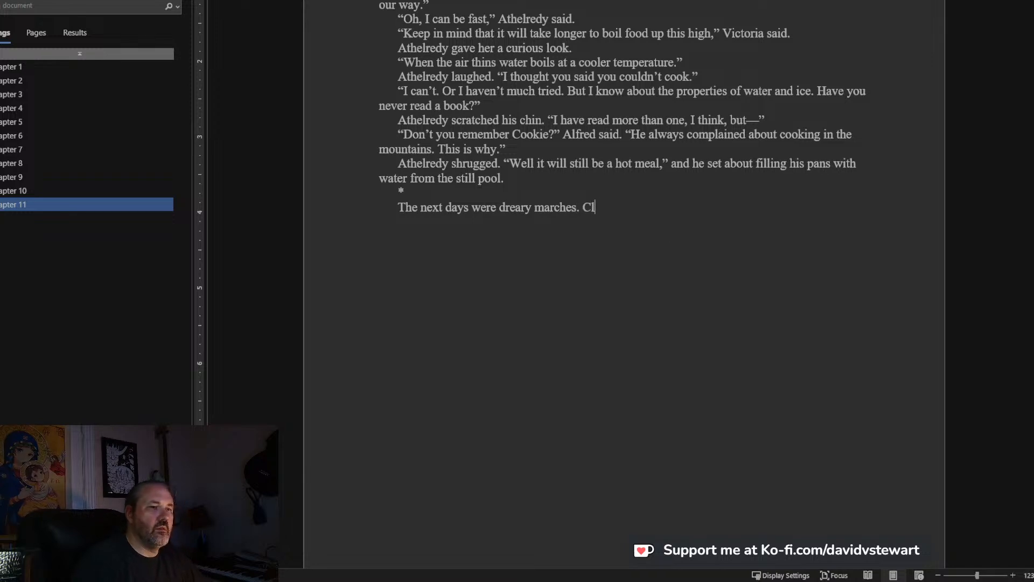
{"action": "type", "text": "ouds threat"}
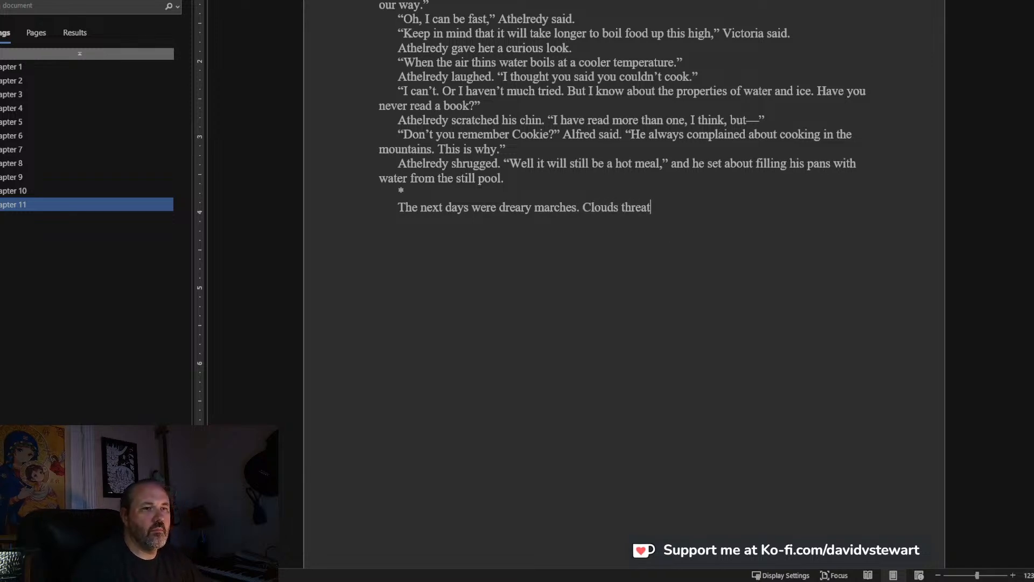
{"action": "type", "text": "ened overhe"}
End that sentence and continue the new paragraph with "Clouds threatened rain which they never delivered".
{"action": "key", "text": "BackSpace"}
{"action": "key", "text": "BackSpace"}
{"action": "key", "text": "BackSpace"}
{"action": "key", "text": "BackSpace"}
{"action": "key", "text": "BackSpace"}
{"action": "key", "text": "BackSpace"}
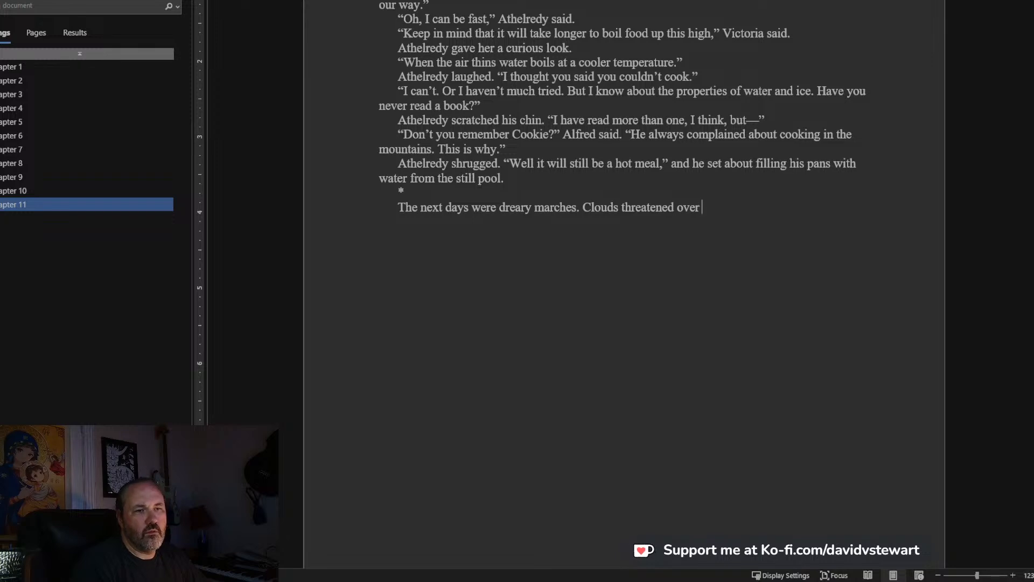
{"action": "type", "text": "rain which "}
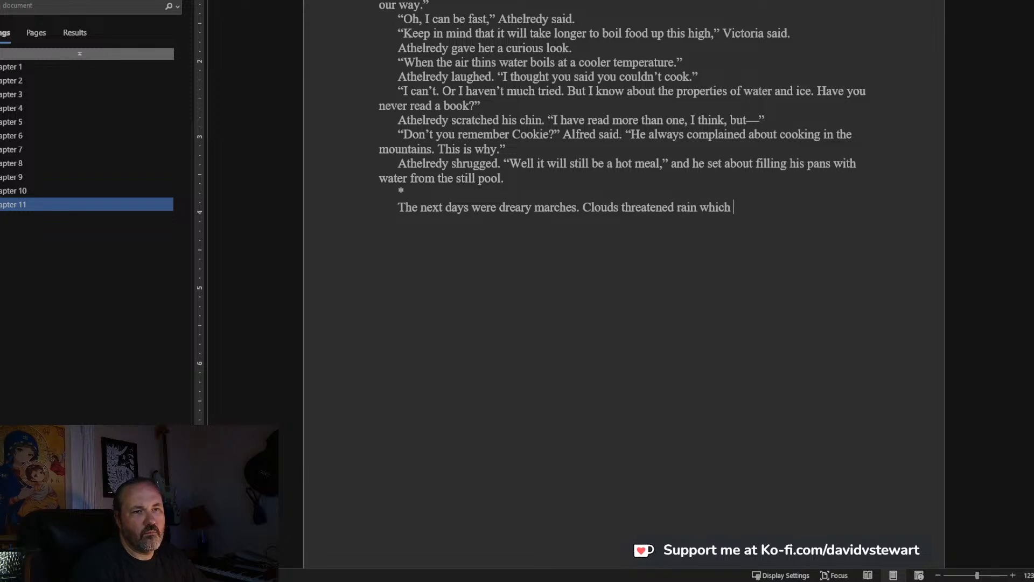
{"action": "type", "text": "they never d"}
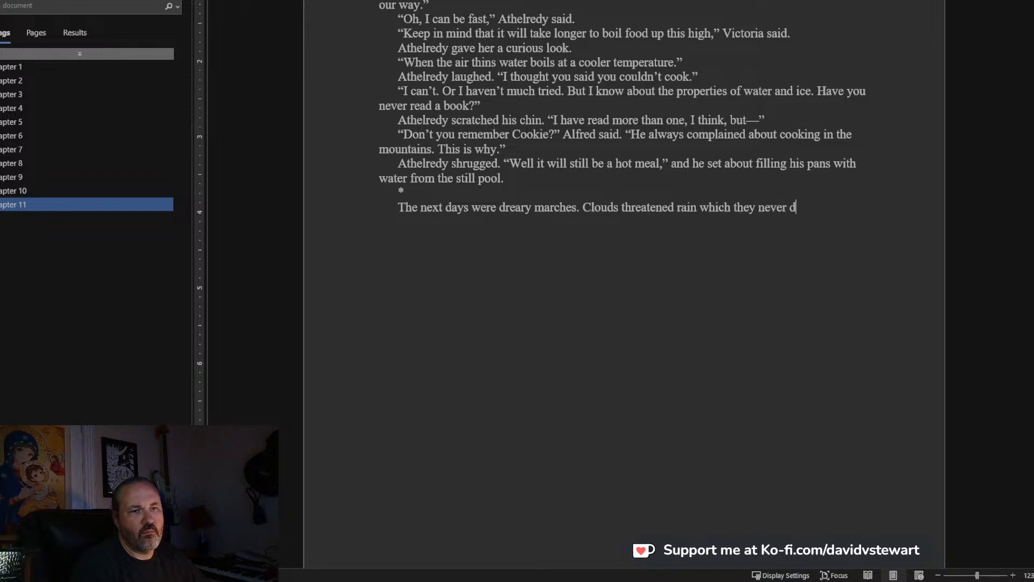
{"action": "type", "text": "elivered, but it grew "}
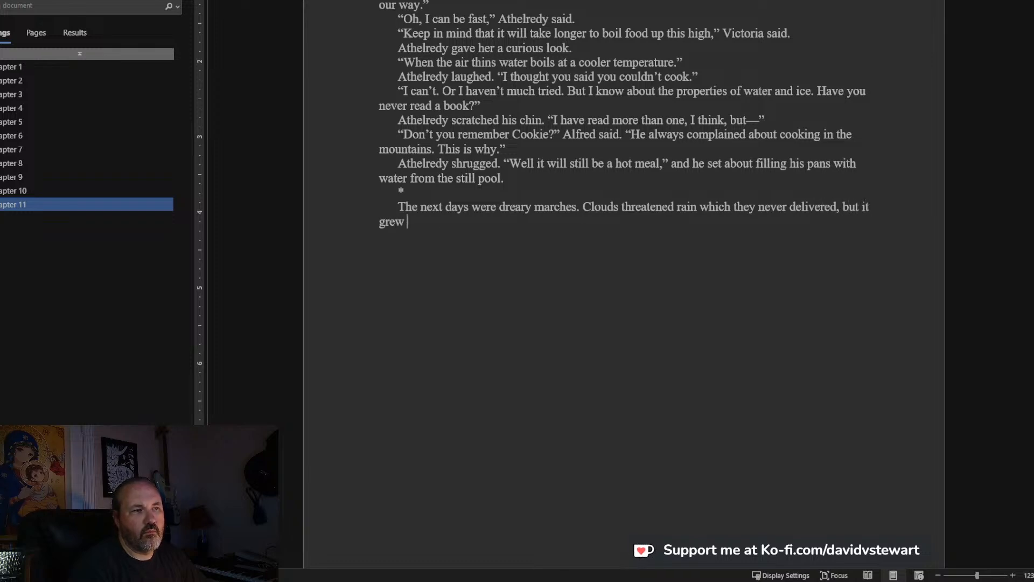
{"action": "type", "text": "humid and stuff"}
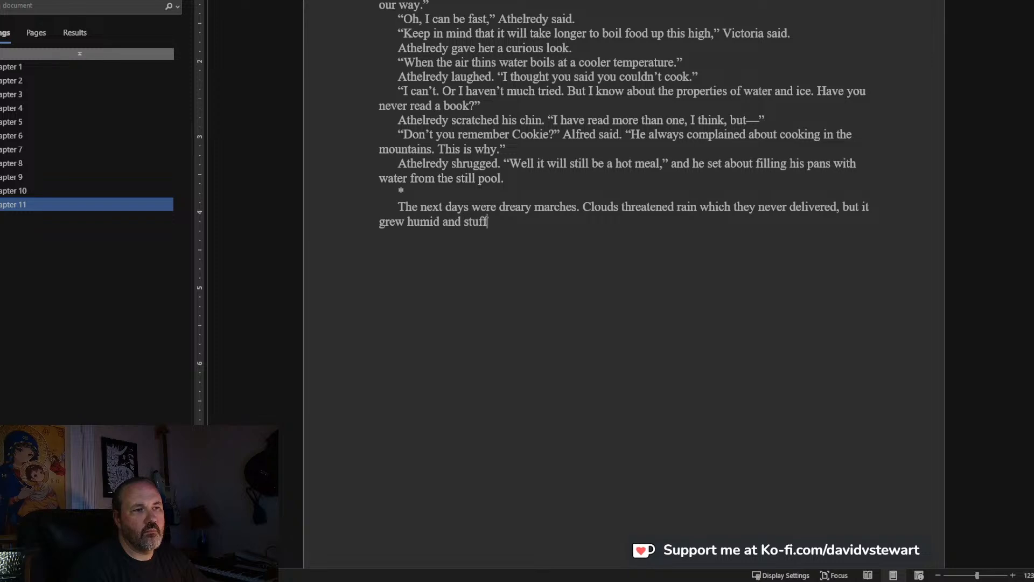
{"action": "type", "text": "y even as "}
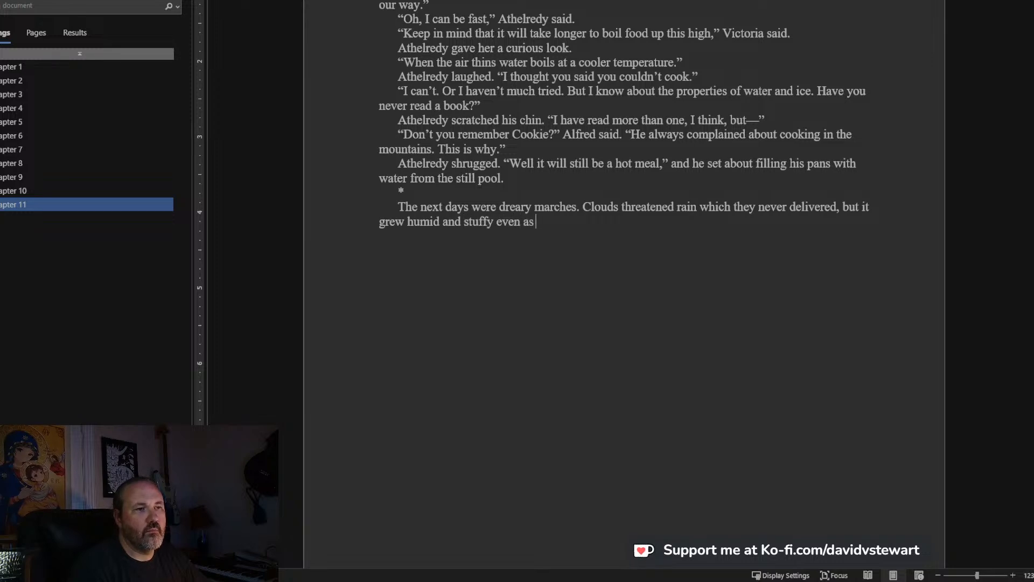
{"action": "type", "text": "they clim"}
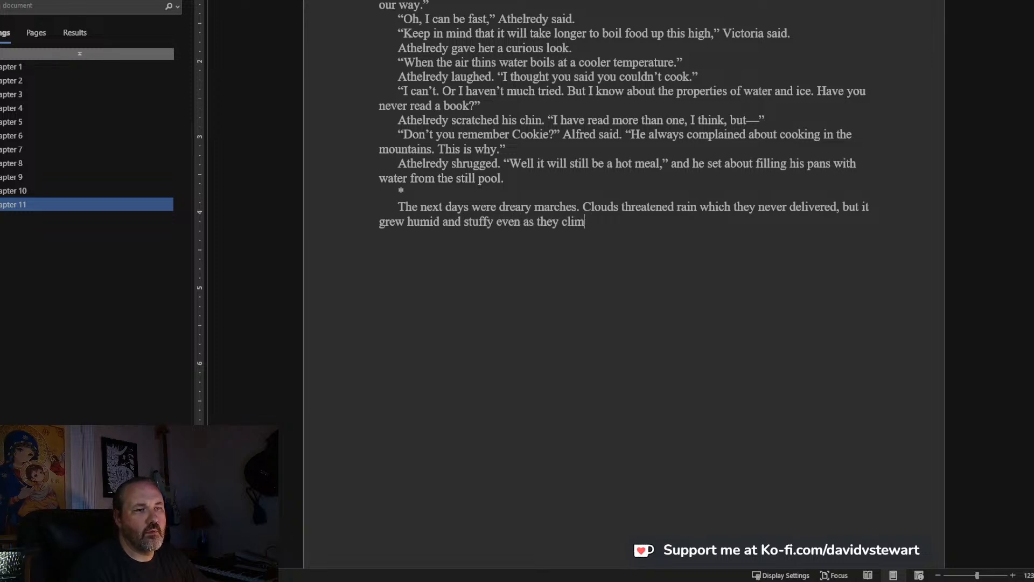
{"action": "type", "text": "nbed h"}
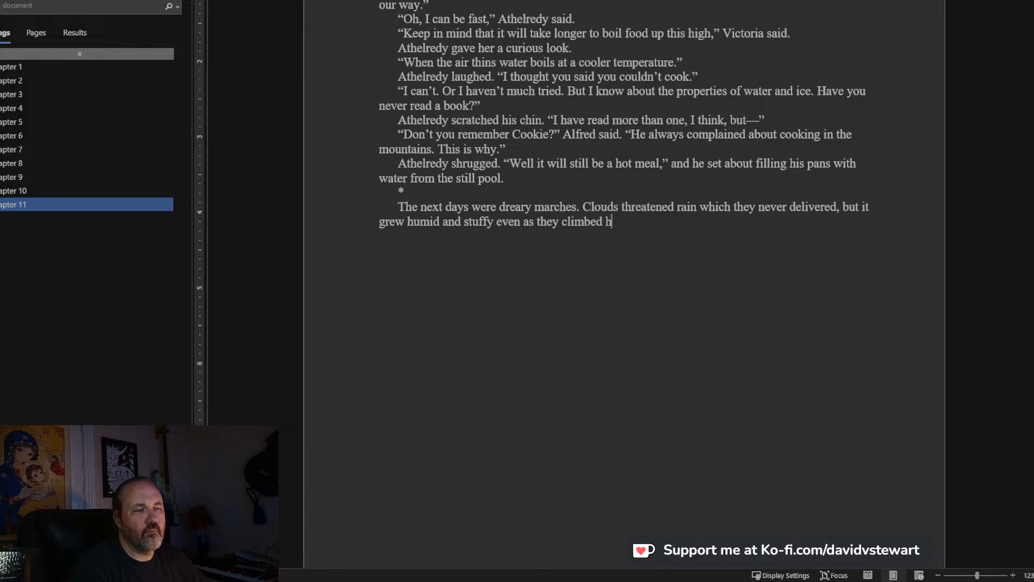
{"action": "type", "text": "igher"}
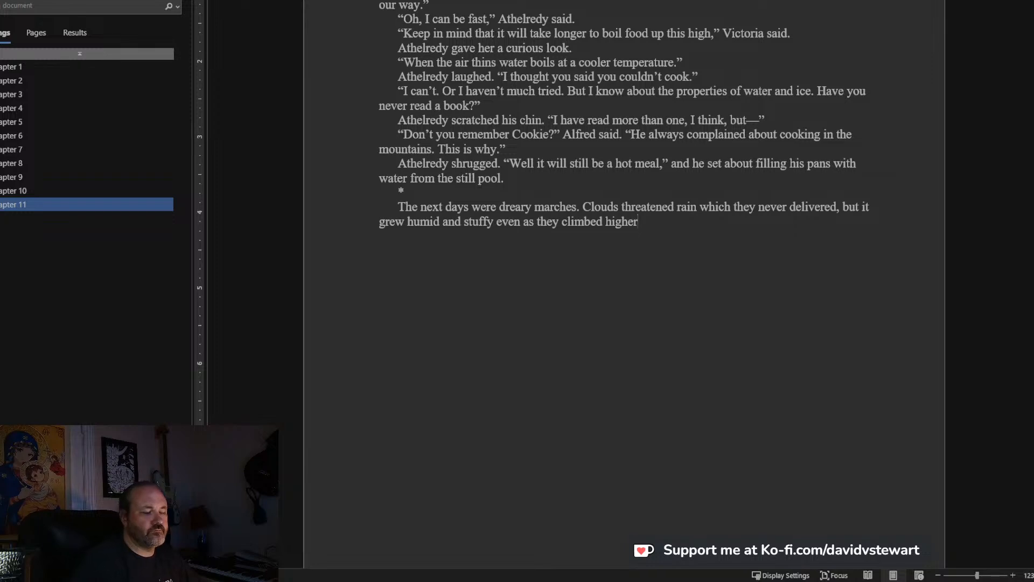
{"action": "type", "text": ". The"}
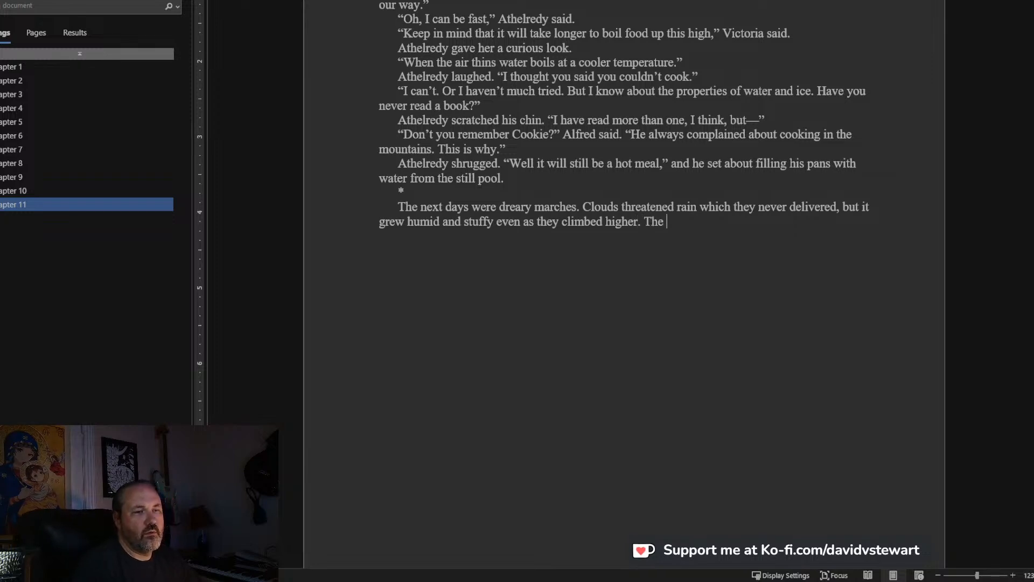
{"action": "type", "text": "y enter"}
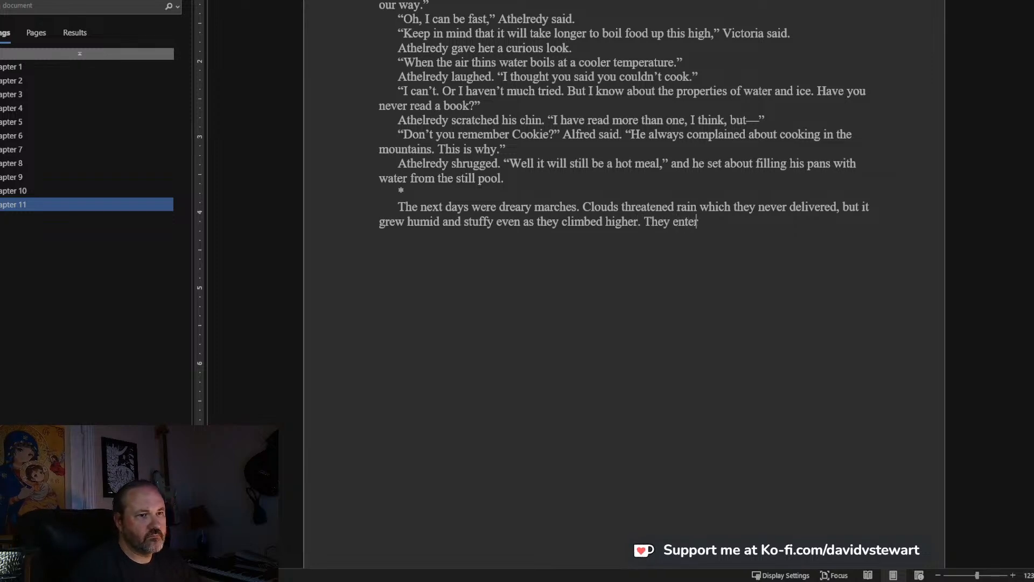
{"action": "type", "text": "ed a long valley running"}
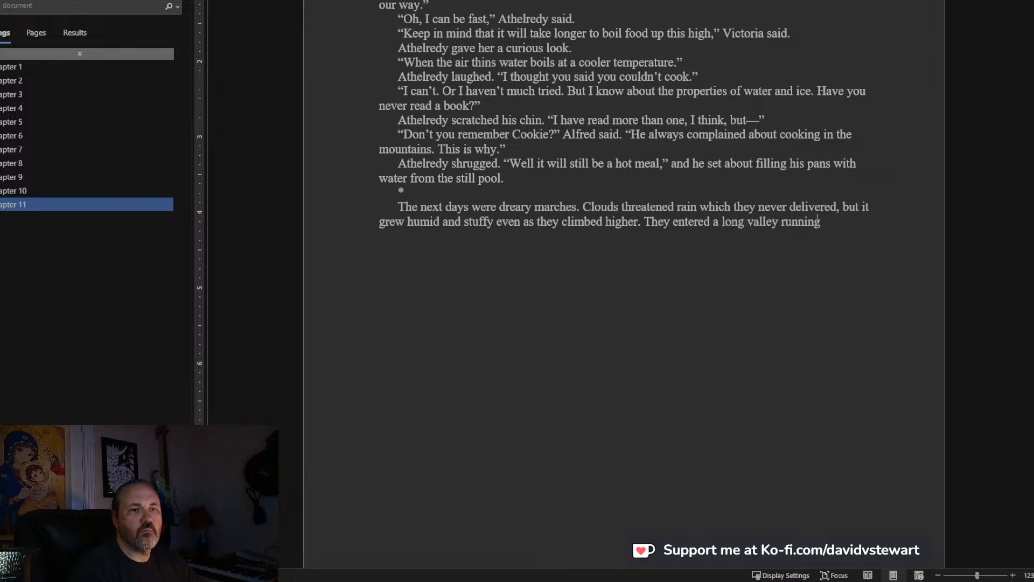
{"action": "type", "text": " from south to "}
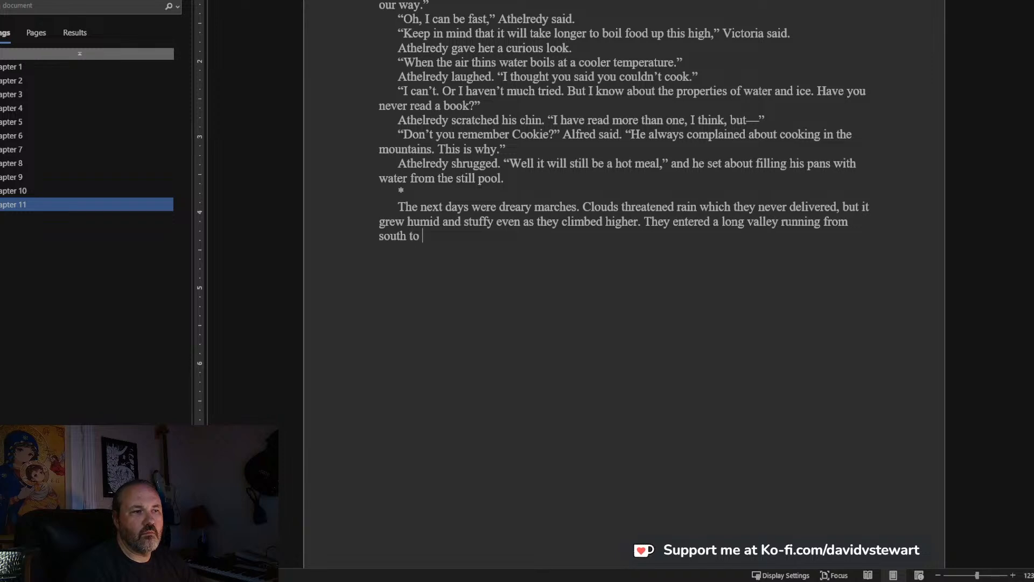
{"action": "type", "text": "north, wi"}
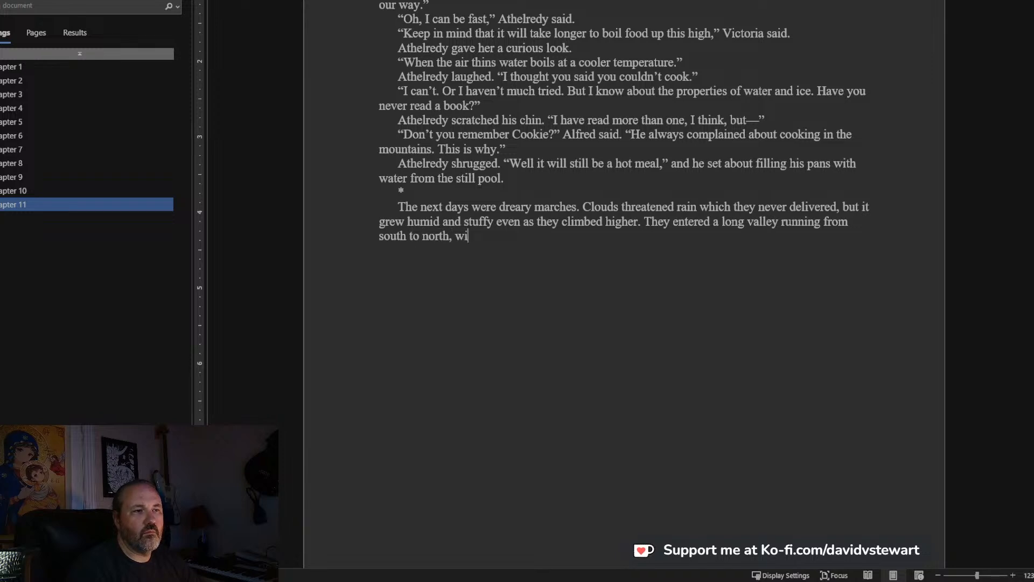
{"action": "type", "text": "th a "}
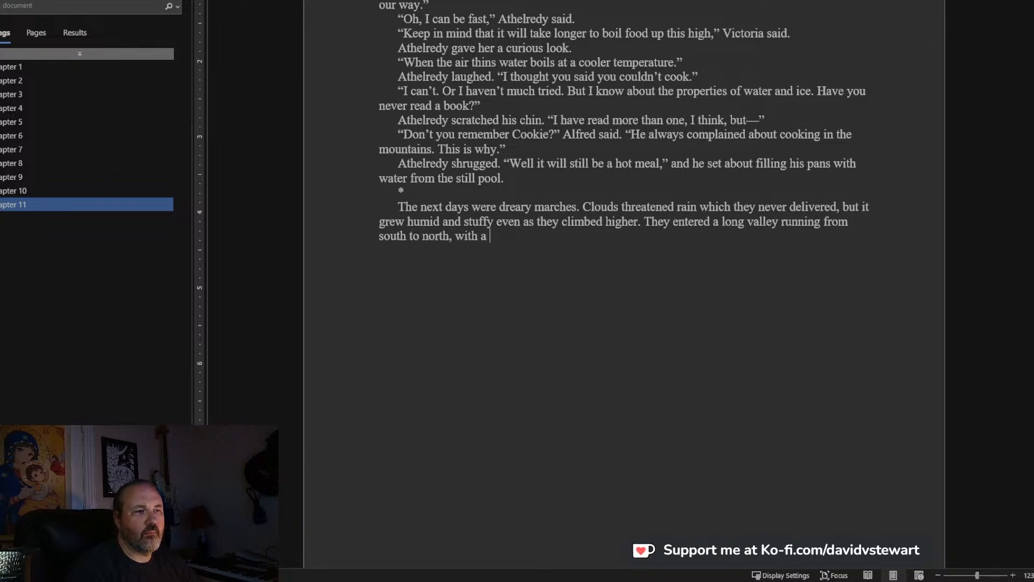
{"action": "type", "text": "pleasant br"}
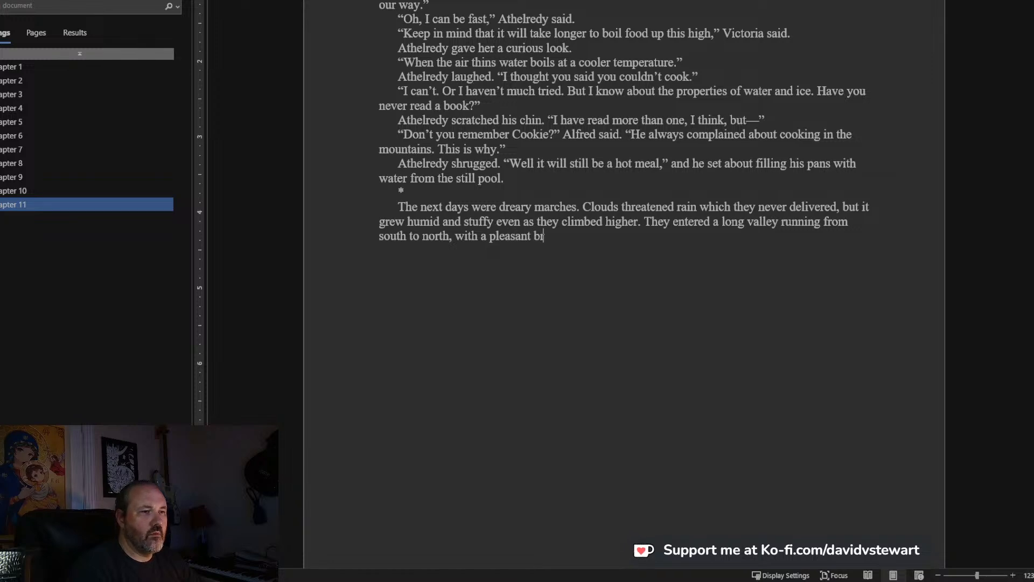
{"action": "type", "text": "ook running down the middle, but the "}
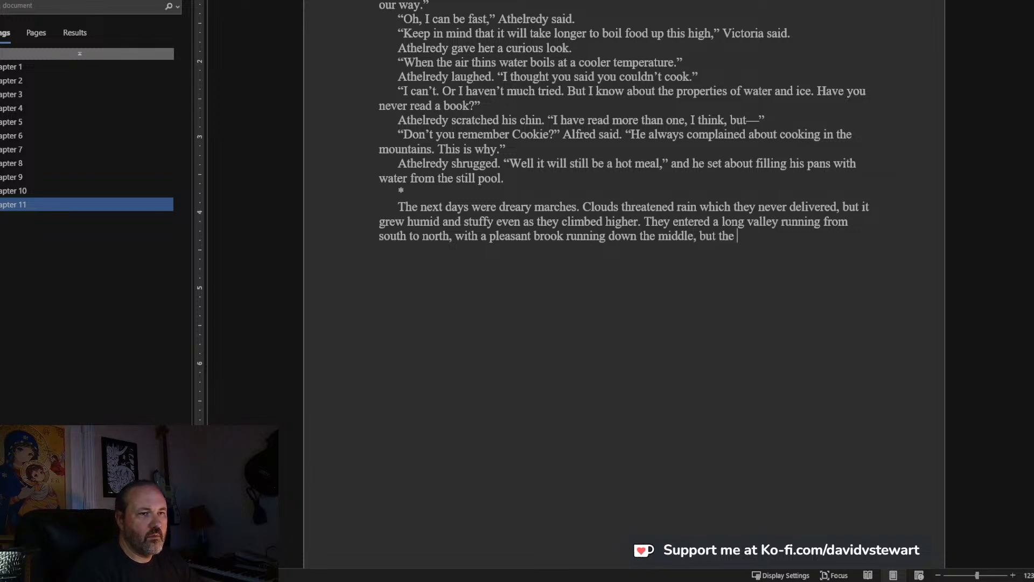
{"action": "type", "text": "trees tehre"}
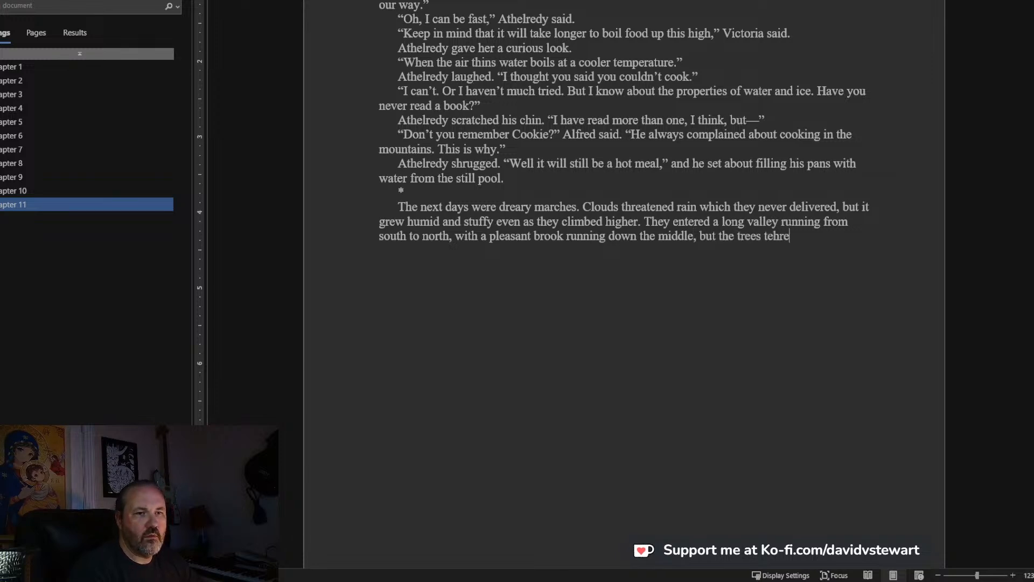
Extend the valley sentence with ", but the trees there, mostly hoary willows and sad birches, all covered in moss,".
{"action": "key", "text": "BackSpace"}
{"action": "key", "text": "BackSpace"}
{"action": "key", "text": "BackSpace"}
{"action": "key", "text": "BackSpace"}
{"action": "type", "text": "here, m"}
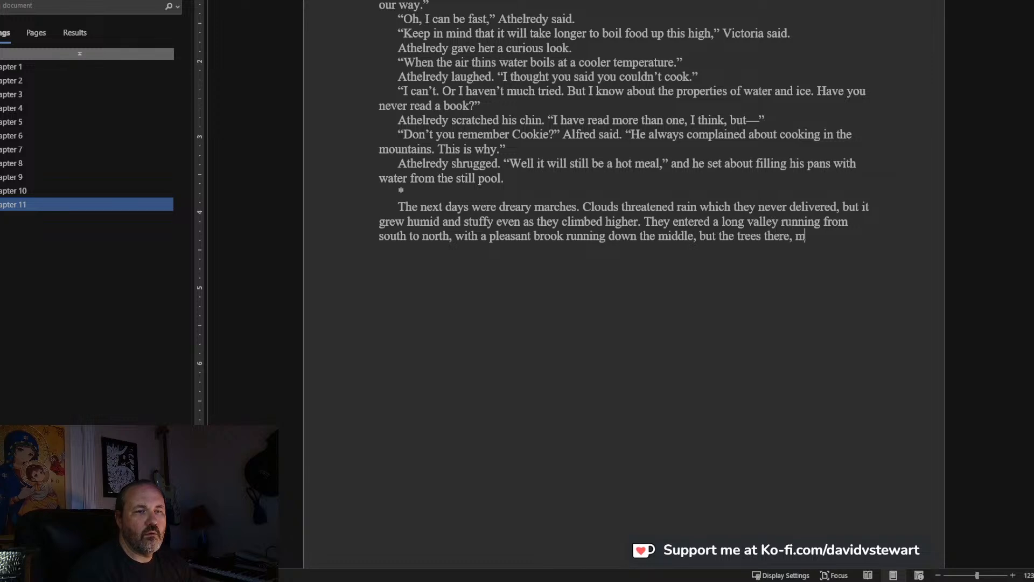
{"action": "type", "text": "ostly hoa"}
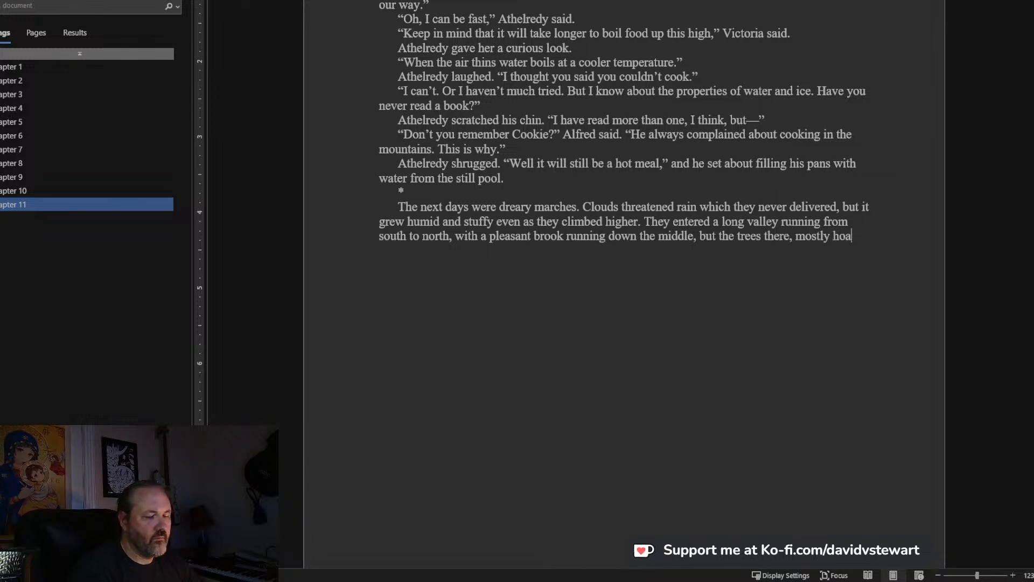
{"action": "type", "text": "ry willows and "}
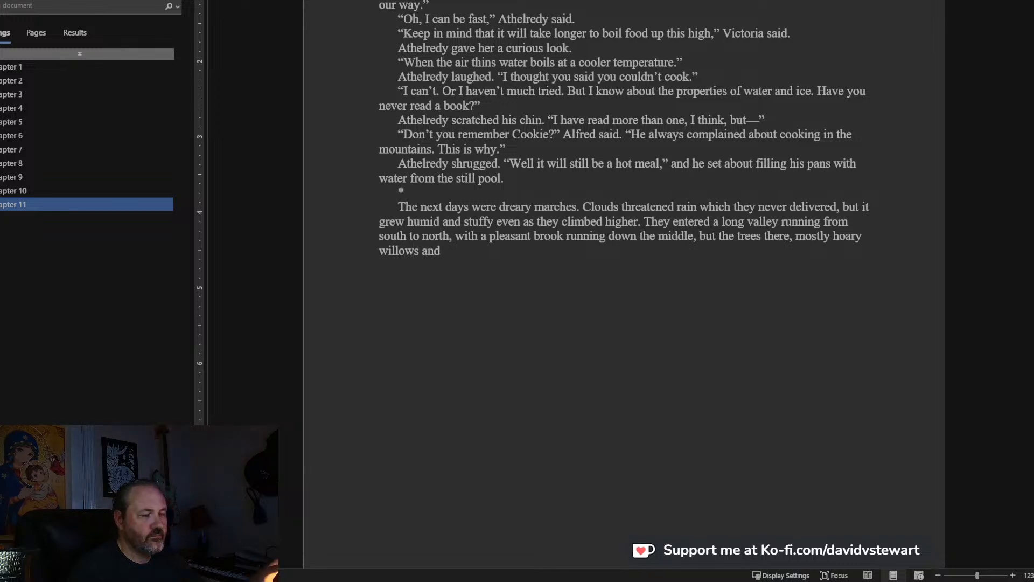
{"action": "type", "text": "s"}
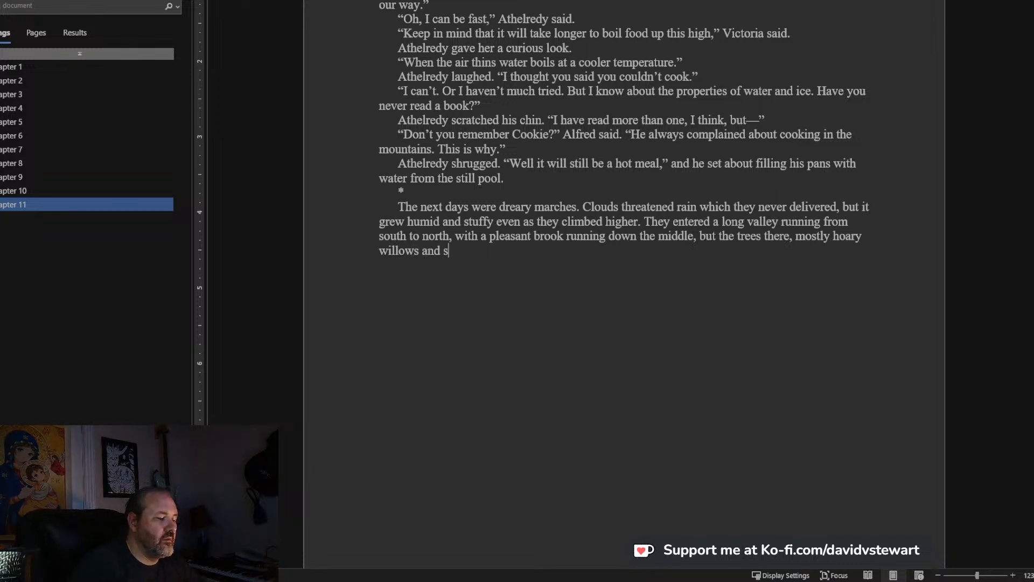
{"action": "type", "text": "ad birches, all covered in moss,"}
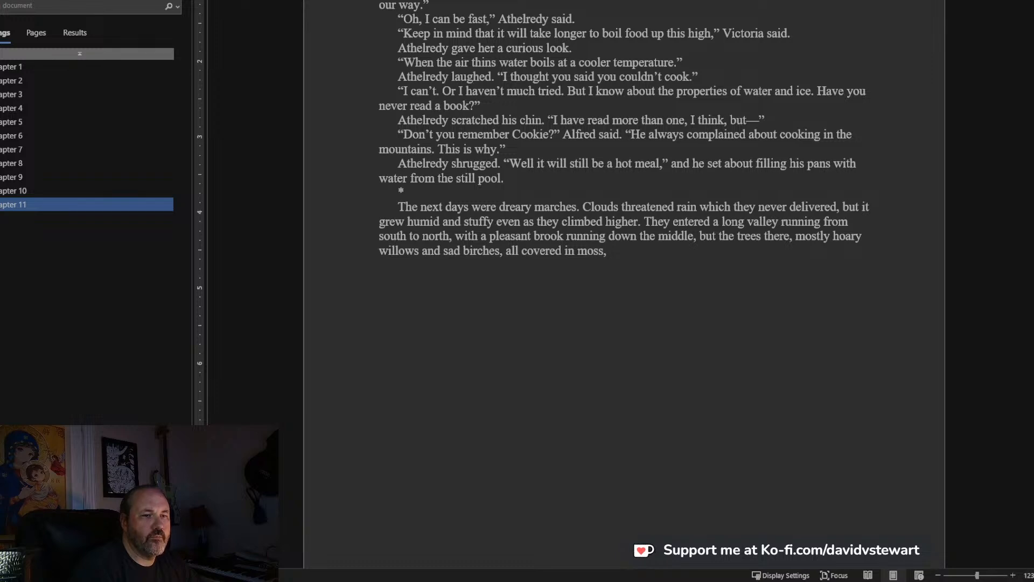
{"action": "type", "text": " cho"}
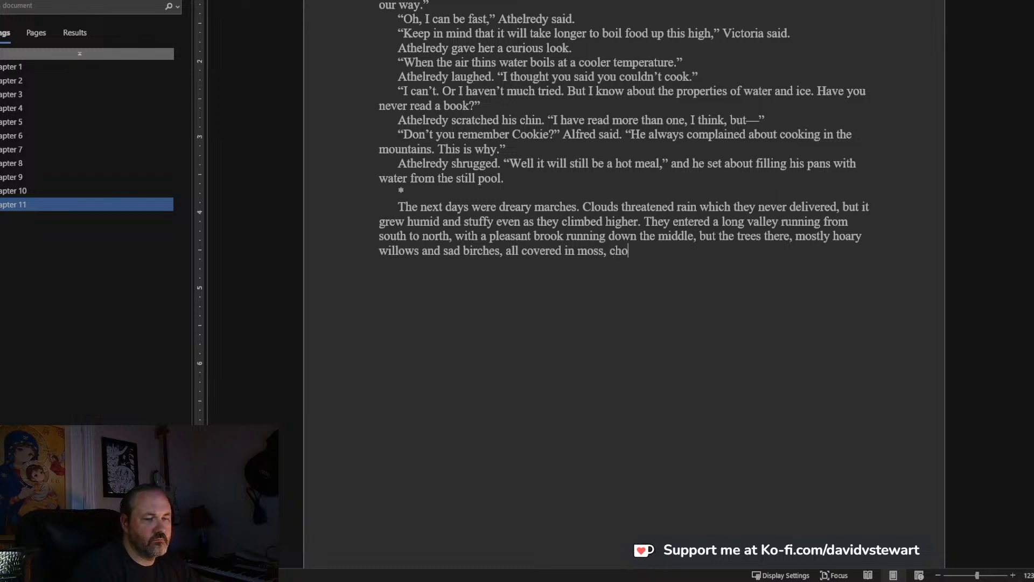
{"action": "type", "text": "ked the path"}
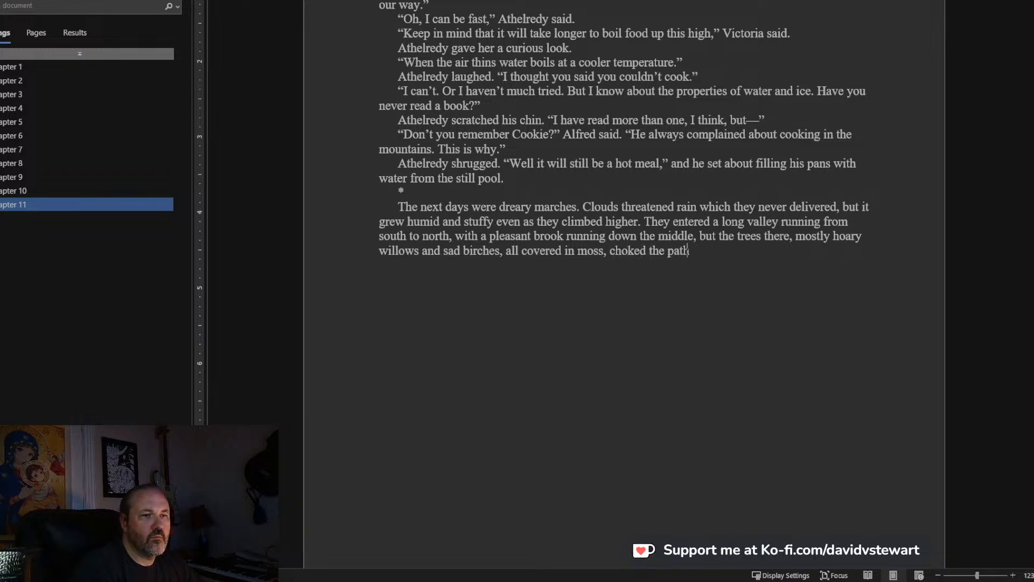
{"action": "type", "text": " and made the"}
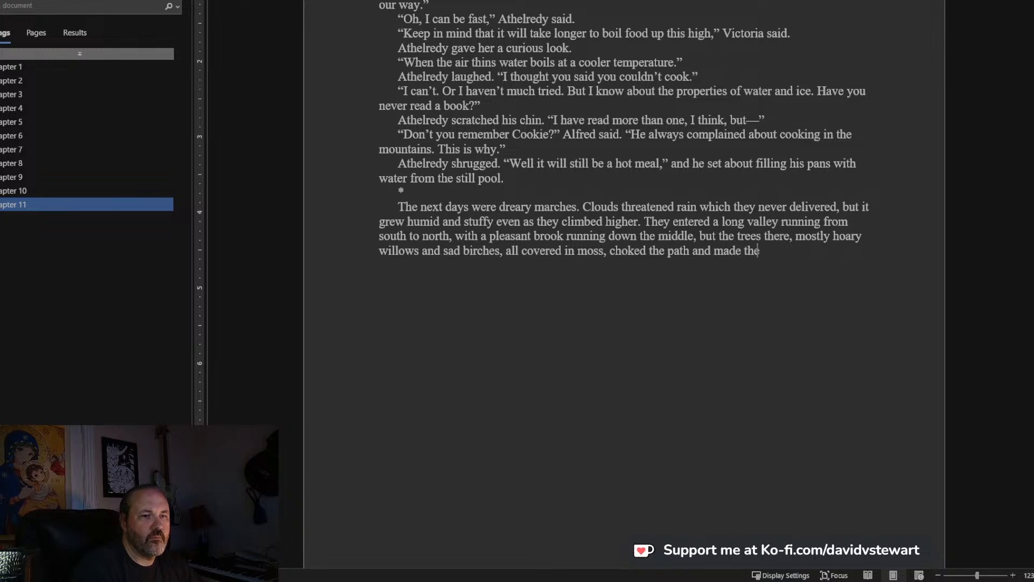
{"action": "type", "text": " gloomy sky"}
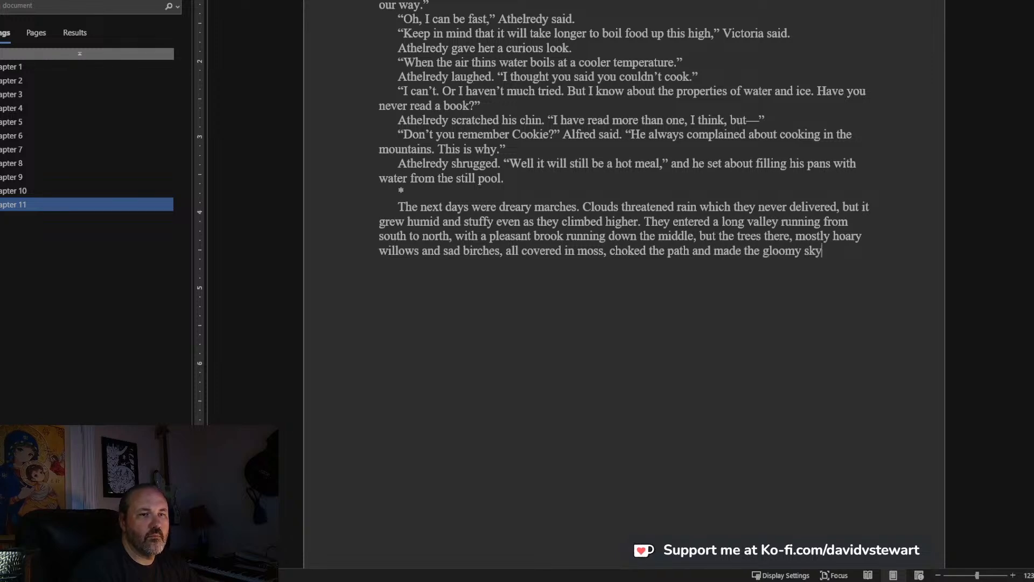
{"action": "type", "text": " all the nm"}
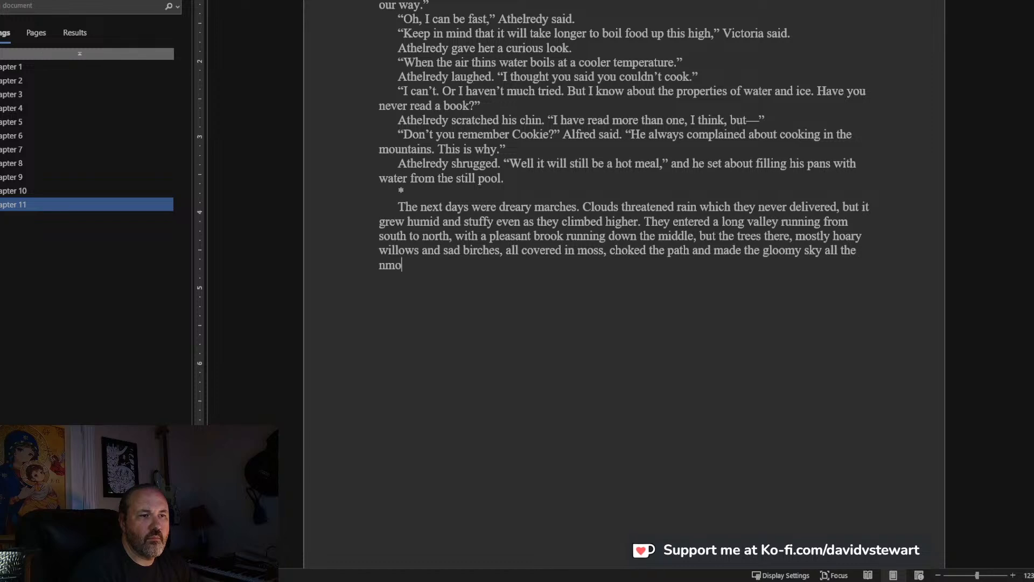
{"action": "type", "text": "ore op"}
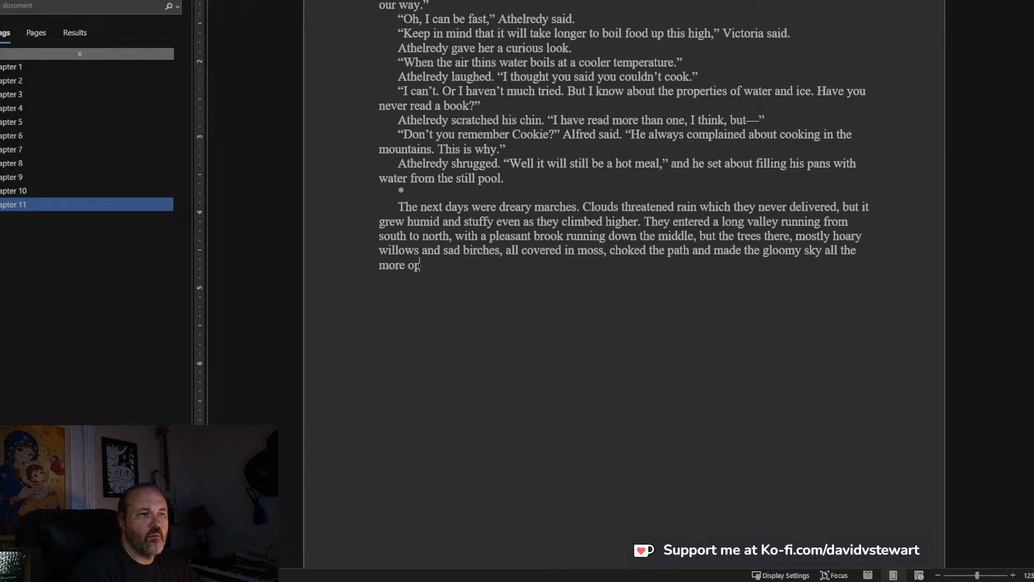
{"action": "type", "text": "pressive"}
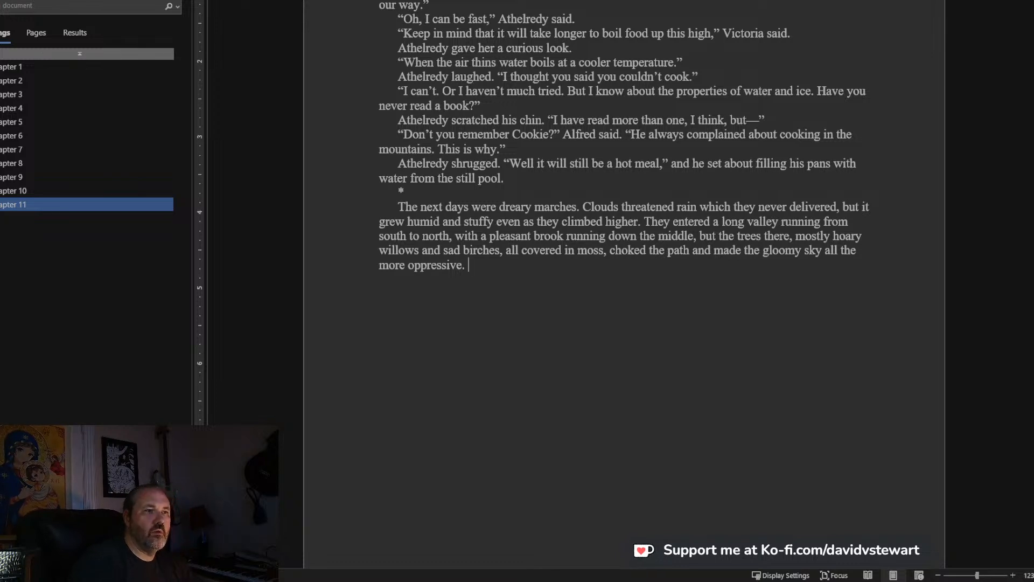
{"action": "type", "text": ". One afternoon"}
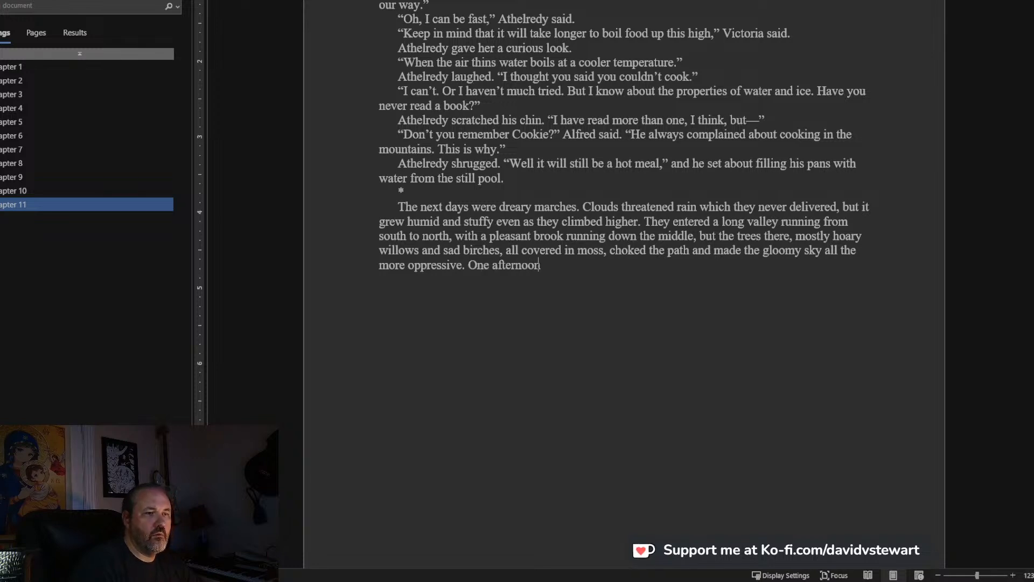
{"action": "key", "text": "BackSpace"}
{"action": "key", "text": "BackSpace"}
{"action": "key", "text": "BackSpace"}
{"action": "key", "text": "BackSpace"}
{"action": "key", "text": "BackSpace"}
{"action": "key", "text": "BackSpace"}
{"action": "key", "text": "BackSpace"}
{"action": "key", "text": "BackSpace"}
{"action": "key", "text": "BackSpace"}
{"action": "key", "text": "BackSpace"}
{"action": "key", "text": "BackSpace"}
{"action": "key", "text": "BackSpace"}
{"action": "key", "text": "BackSpace"}
{"action": "key", "text": "BackSpace"}
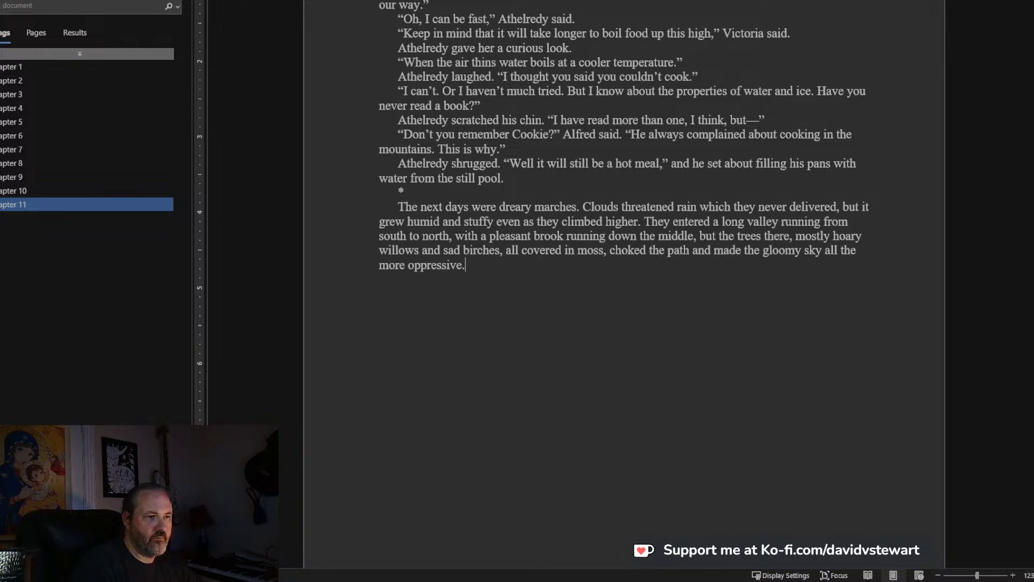
Add to the paragraph: "Finally, the storm that never was blew on, and they were treated to one day of breezy, fair weather".
{"action": "type", "text": "Finally, th"}
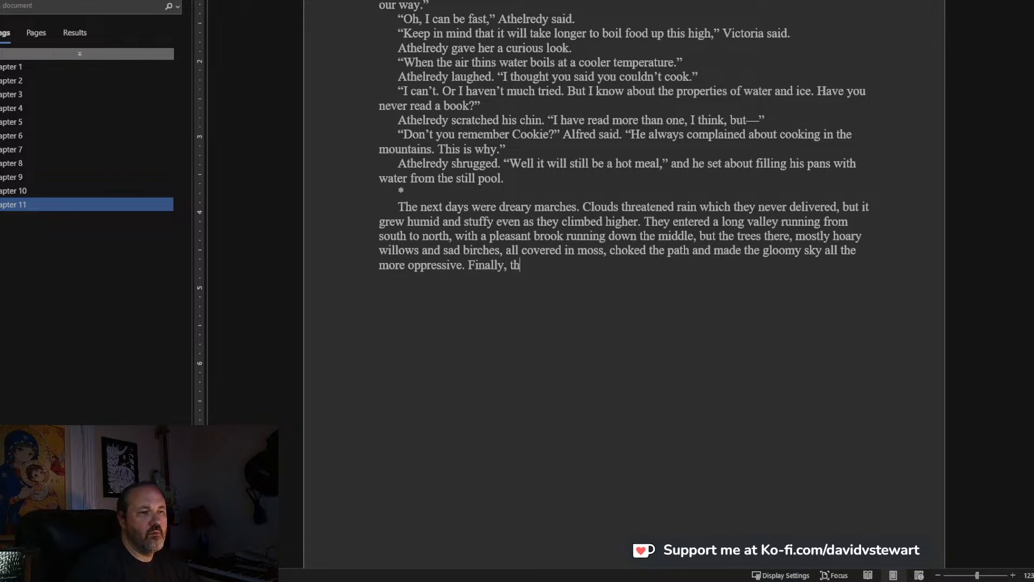
{"action": "type", "text": "e storm "}
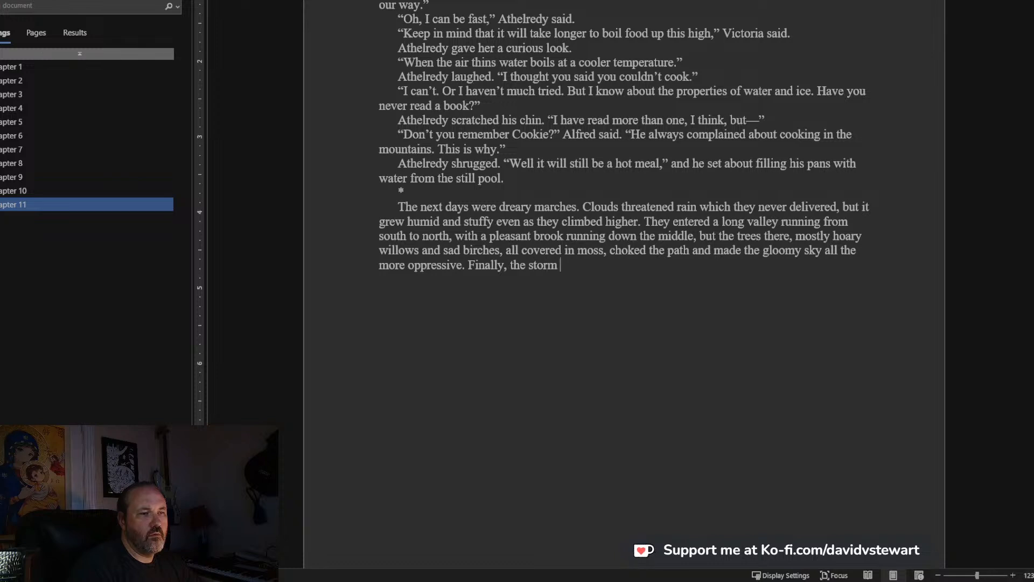
{"action": "type", "text": "that never was blew on, and"}
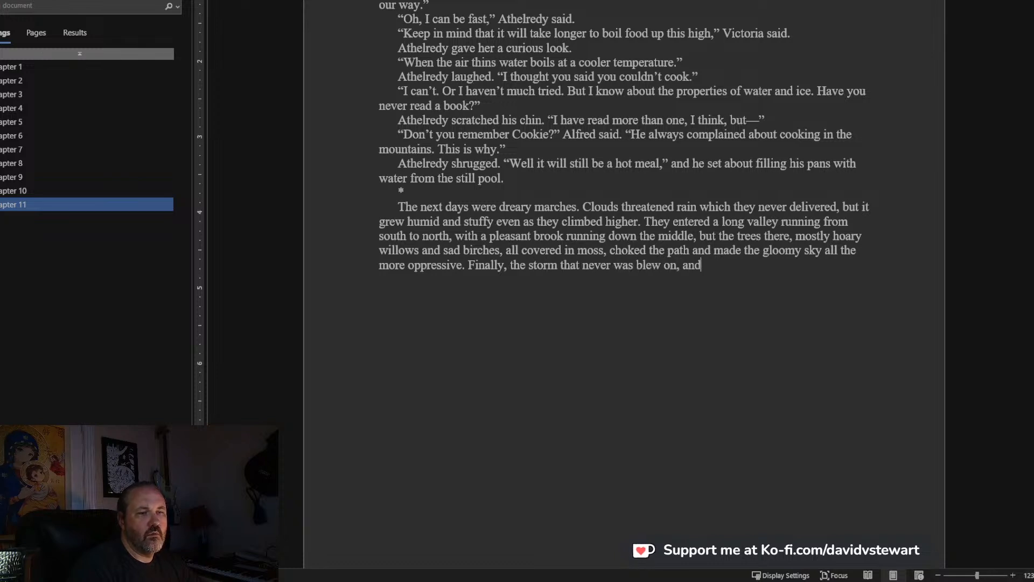
{"action": "type", "text": " they were tre"}
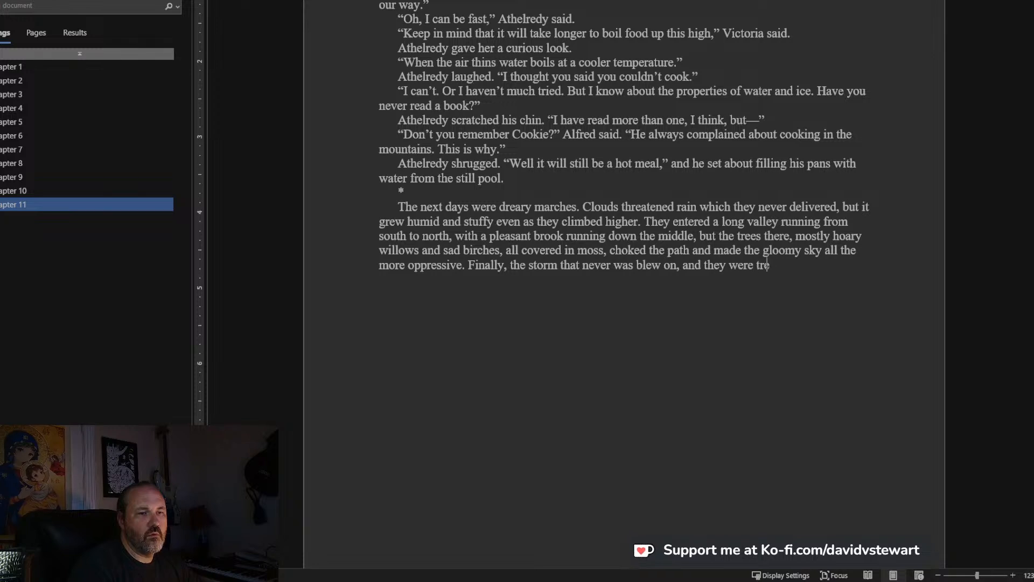
{"action": "type", "text": "ated to one day of breezy, fair weather"}
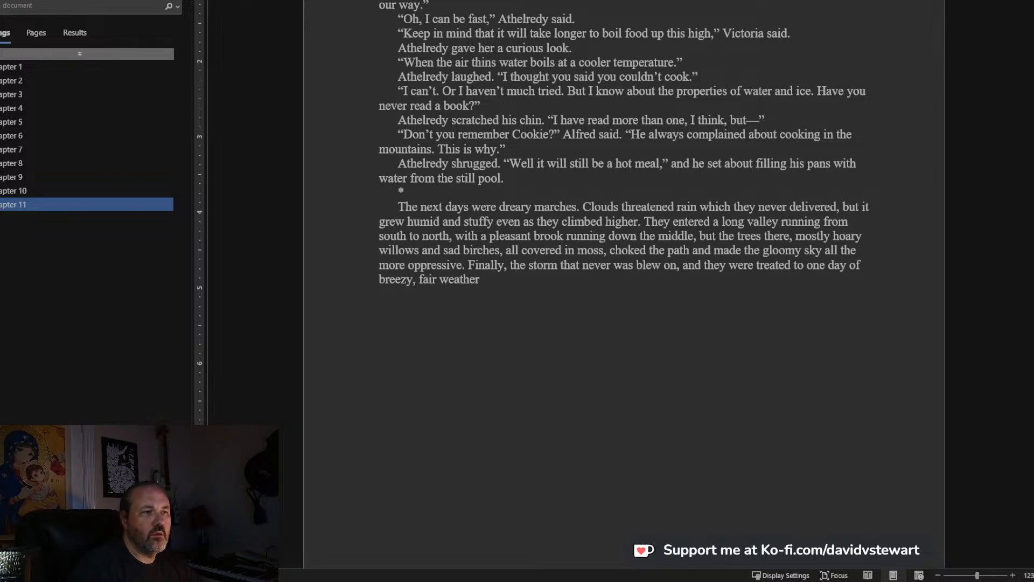
{"action": "type", "text": " and their"}
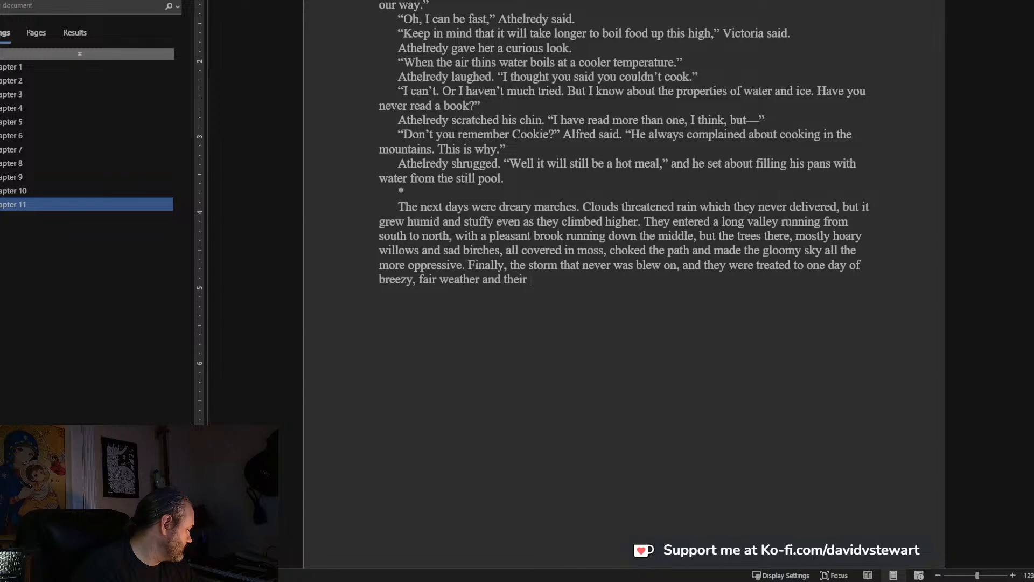
{"action": "type", "text": " mo"}
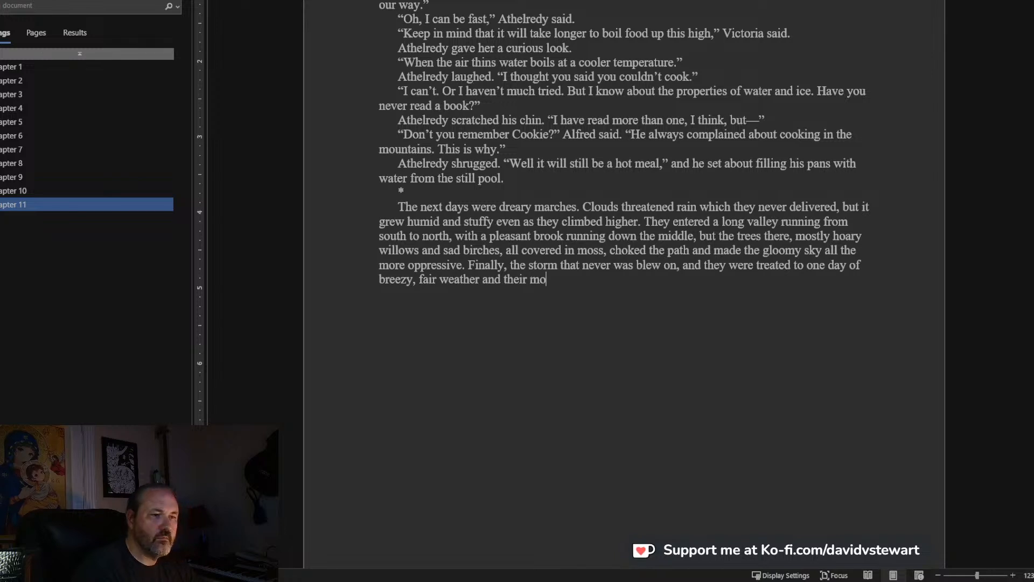
{"action": "type", "text": "rale improve"}
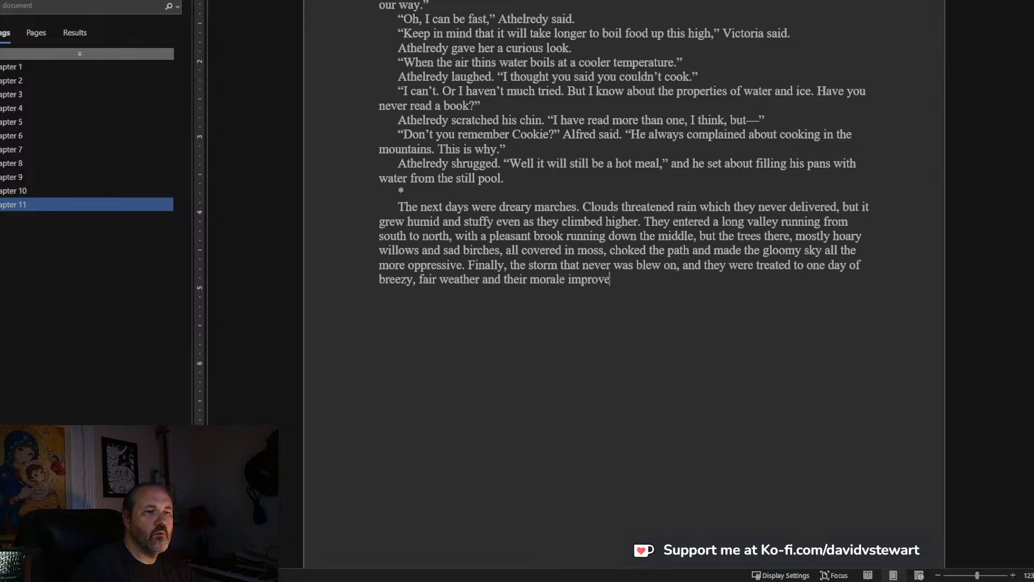
{"action": "type", "text": "d somewhat. Even the horses seemed to feel a lightenin"}
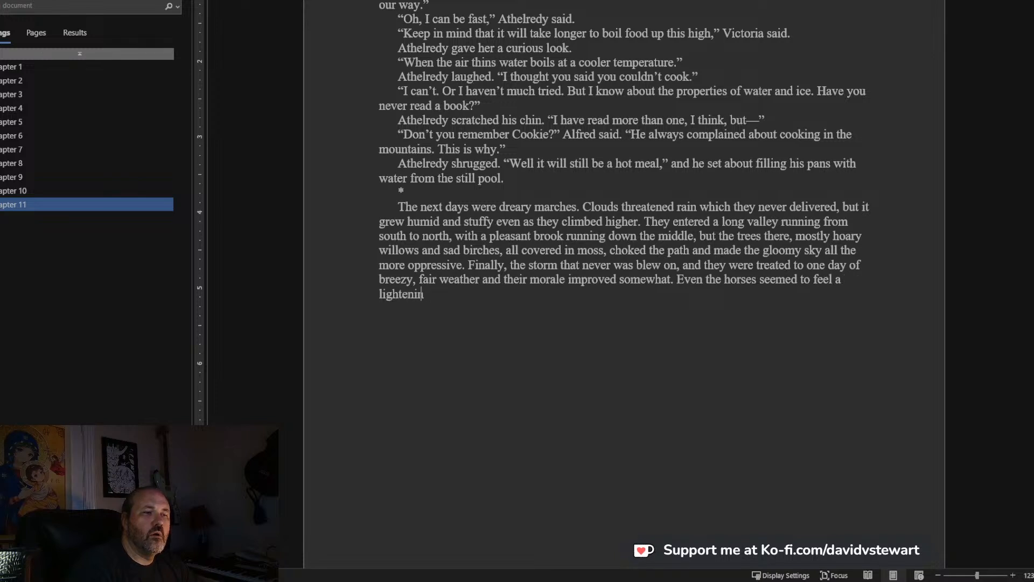
{"action": "type", "text": "g in the air."}
Start a new paragraph below the march description with the words "It was".
{"action": "key", "text": "Return"}
{"action": "type", "text": "It was "}
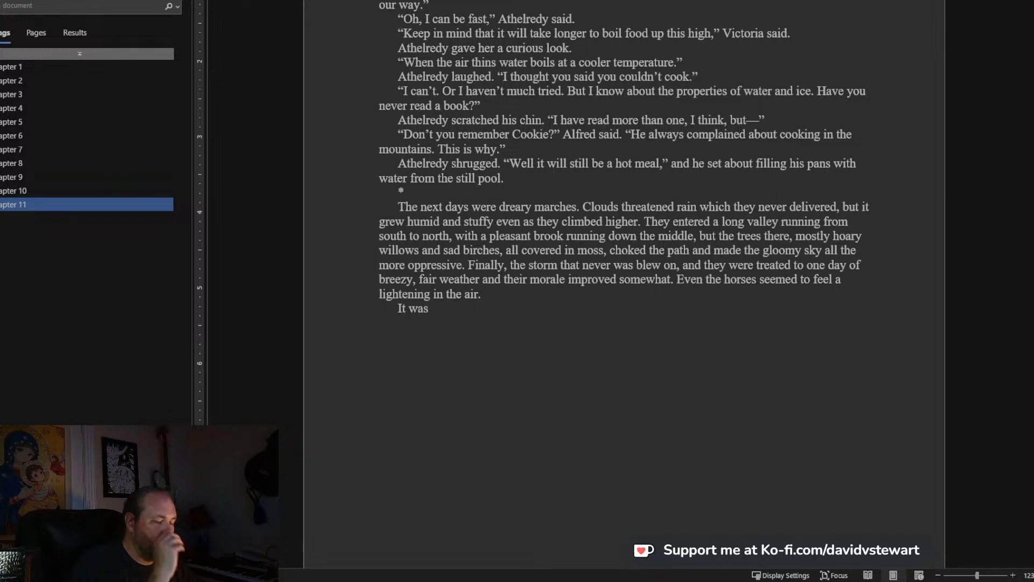
{"action": "type", "text": "the"}
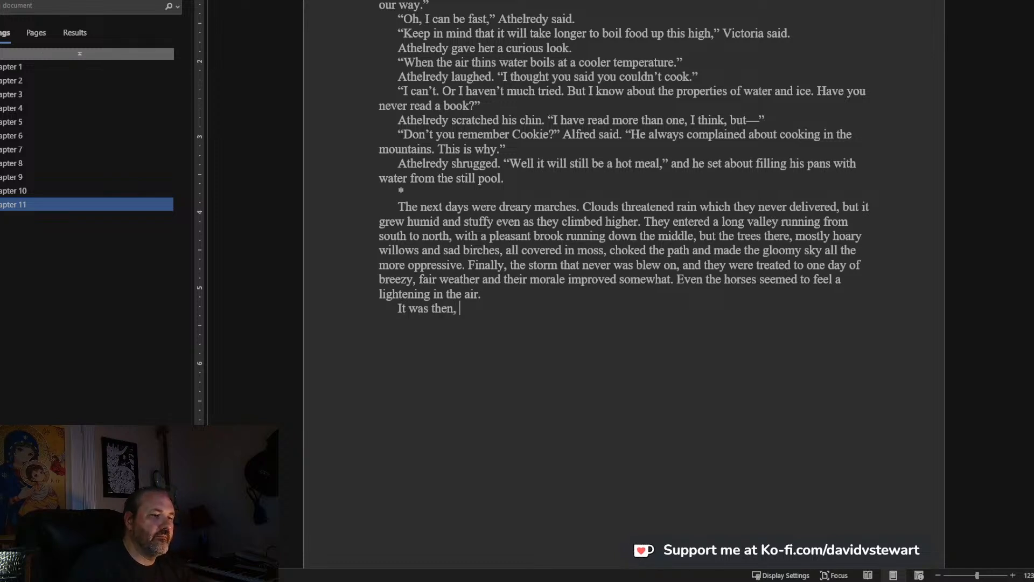
{"action": "type", "text": "n,"}
{"action": "key", "text": "BackSpace"}
{"action": "key", "text": "BackSpace"}
{"action": "key", "text": "BackSpace"}
{"action": "key", "text": "BackSpace"}
{"action": "key", "text": "BackSpace"}
Continue the new paragraph with "in the afternoon that Athelredy brought them all to an abrupt stop and".
{"action": "type", "text": "in th"}
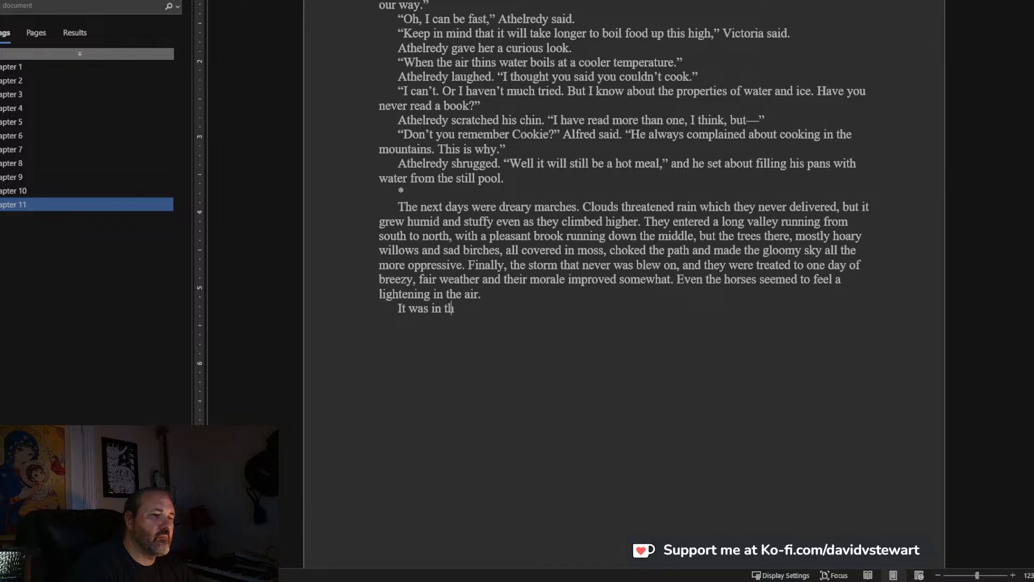
{"action": "type", "text": "e afternoon"}
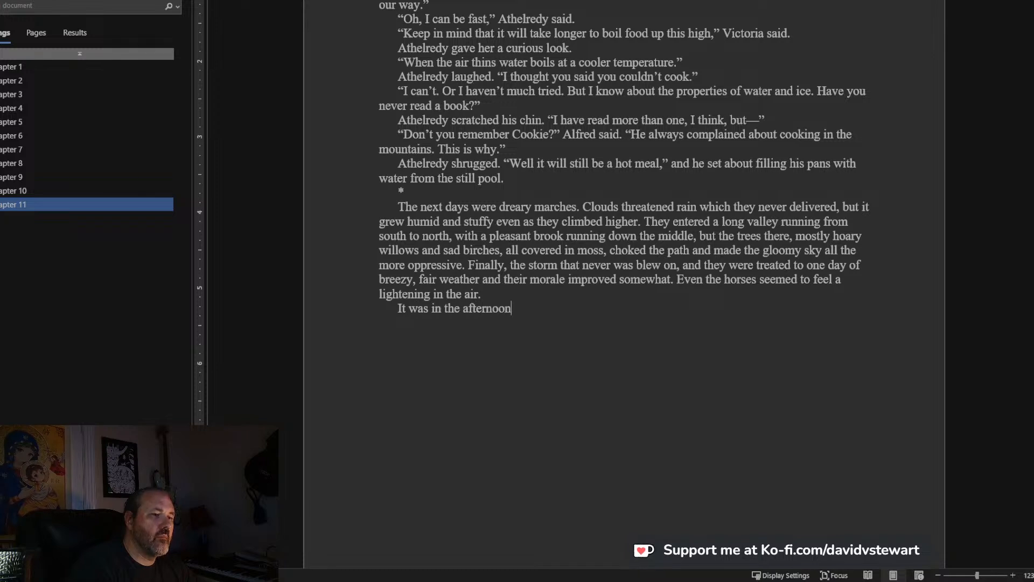
{"action": "type", "text": " that A"}
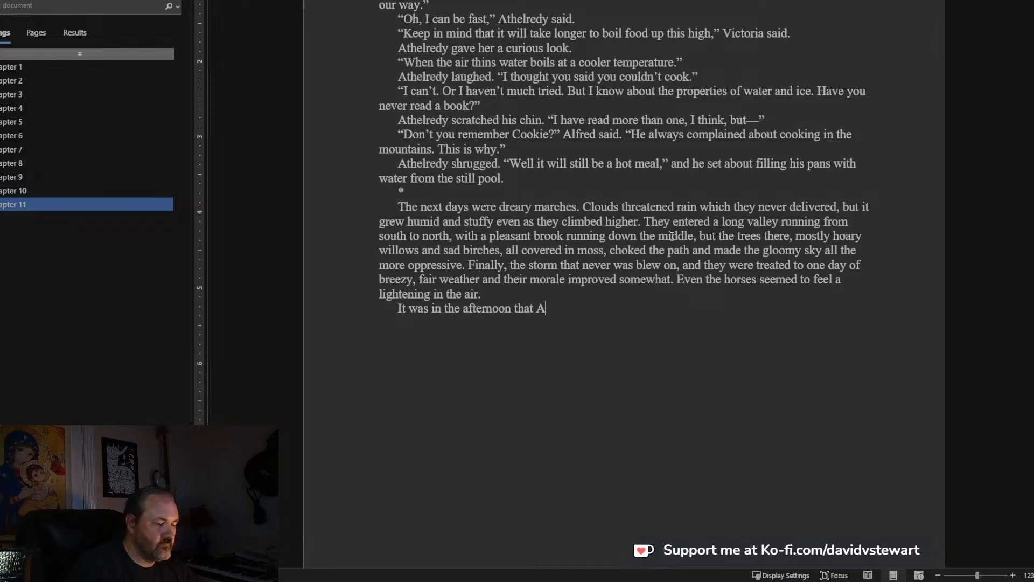
{"action": "type", "text": "thelredy brought"}
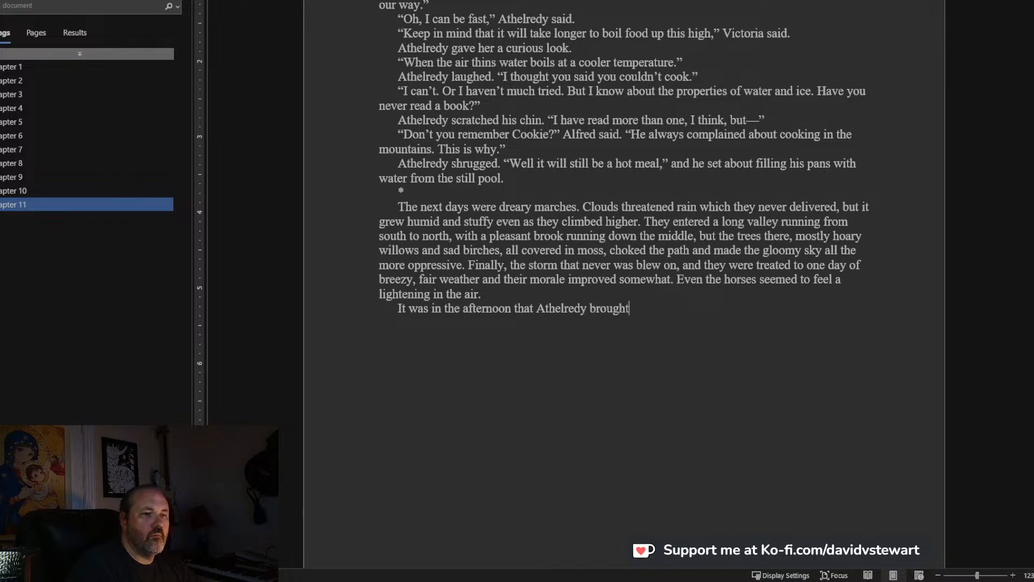
{"action": "type", "text": " them all to an a"}
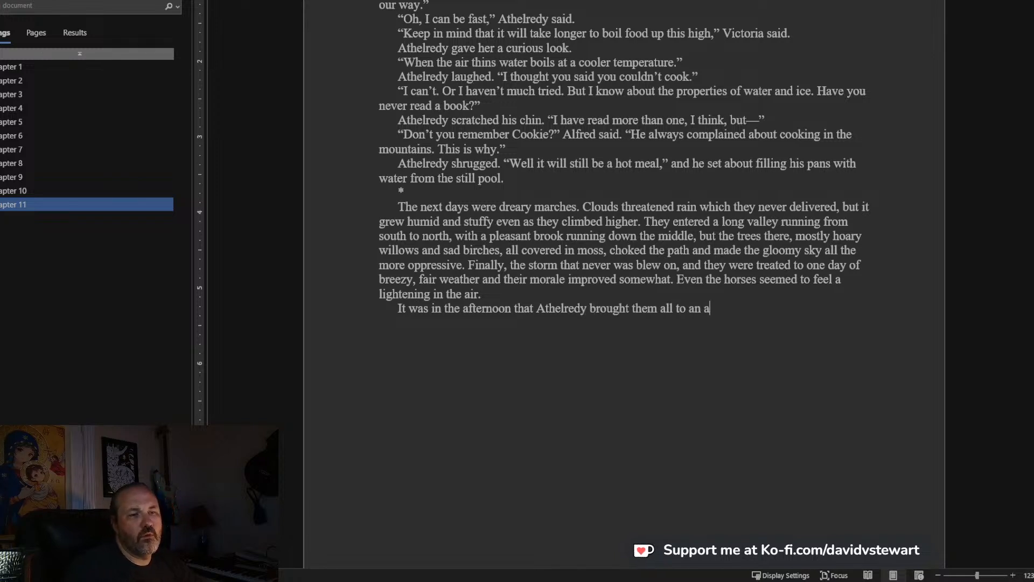
{"action": "type", "text": "brupt sto"}
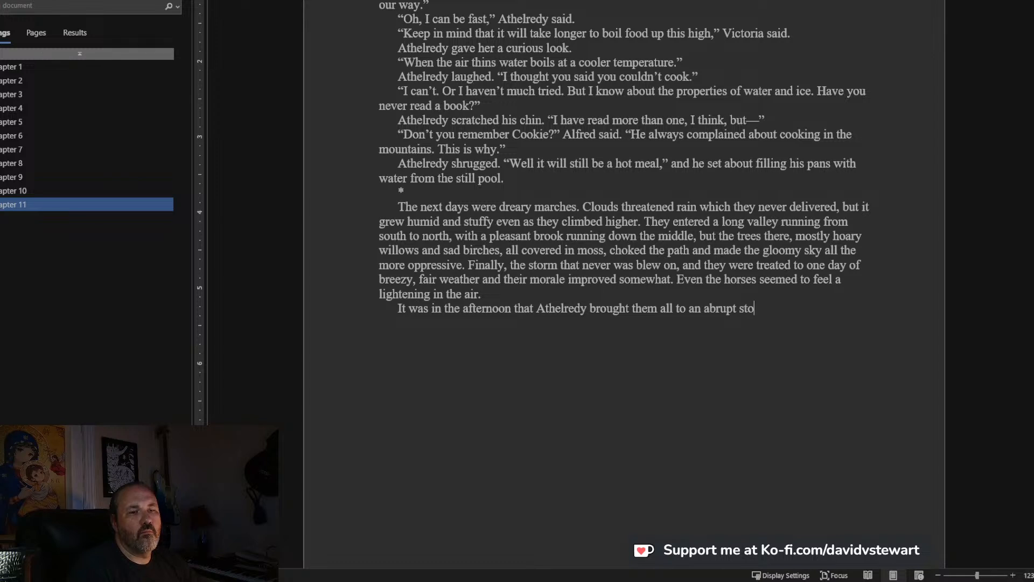
{"action": "type", "text": "p and orde"}
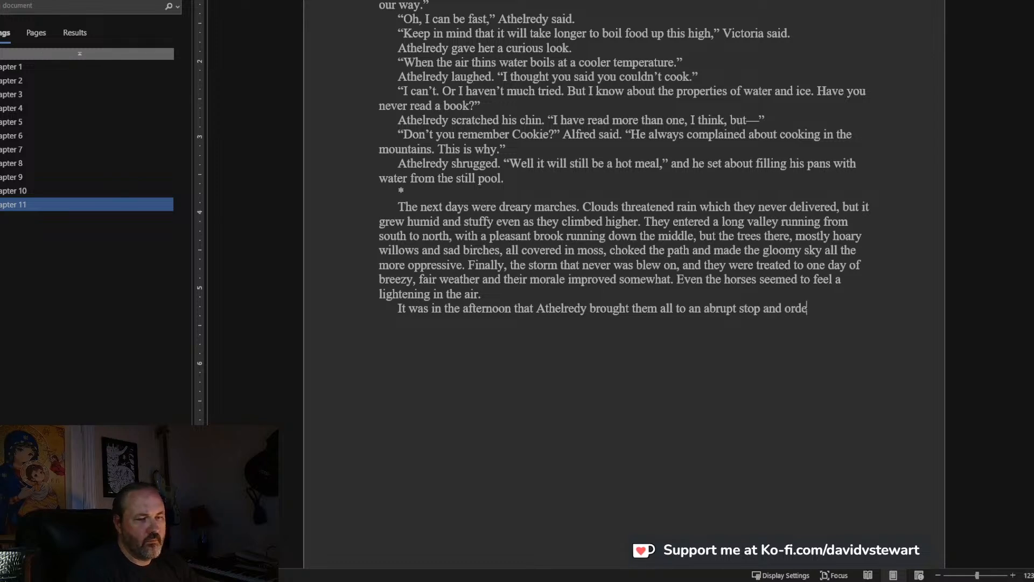
{"action": "key", "text": "BackSpace"}
{"action": "key", "text": "BackSpace"}
{"action": "key", "text": "BackSpace"}
{"action": "key", "text": "BackSpace"}
Complete the Athelredy sentence with "bid them come into the shelter of a copse.".
{"action": "type", "text": "bid the"}
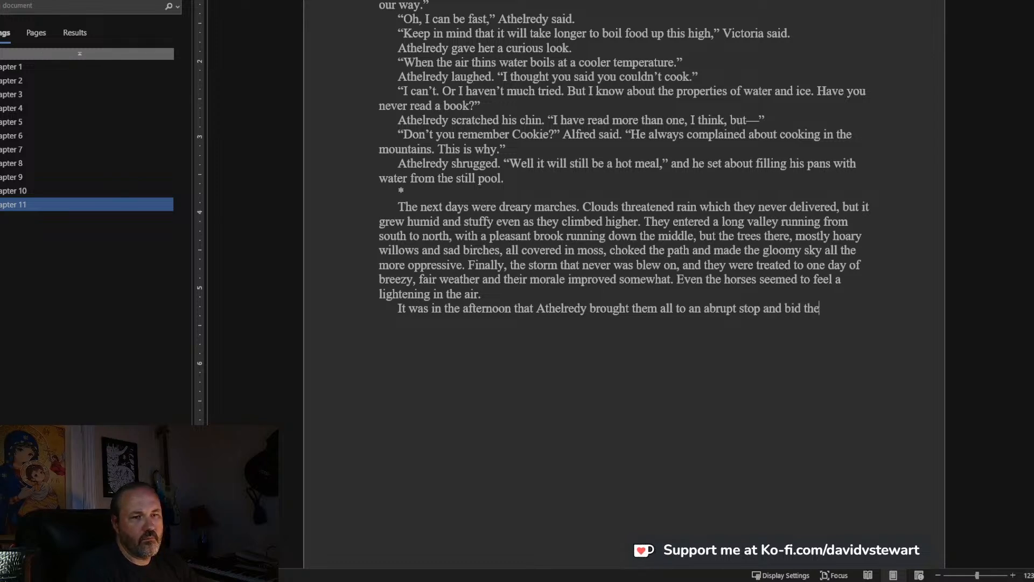
{"action": "type", "text": "m come into the s"}
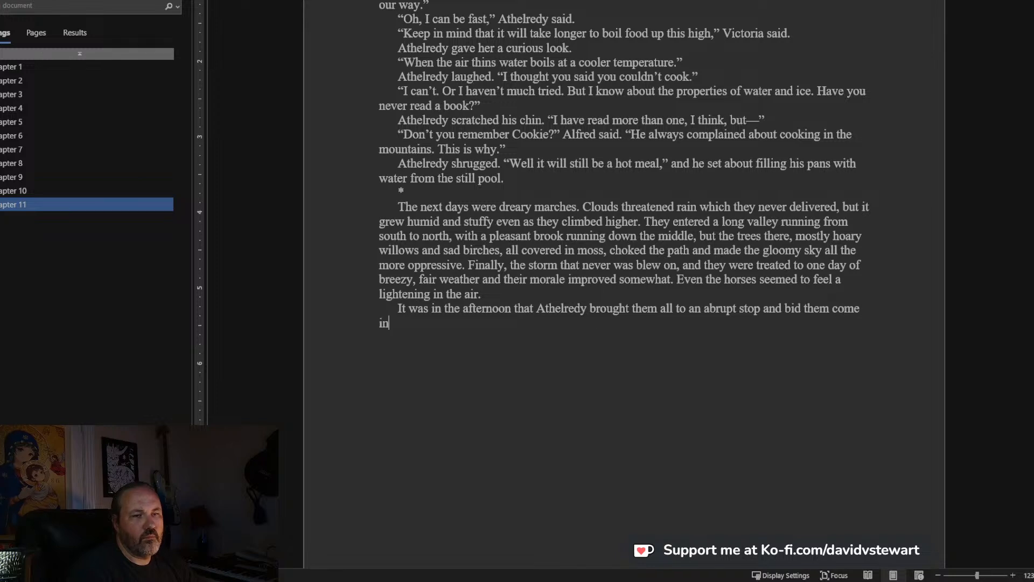
{"action": "type", "text": "helter o"}
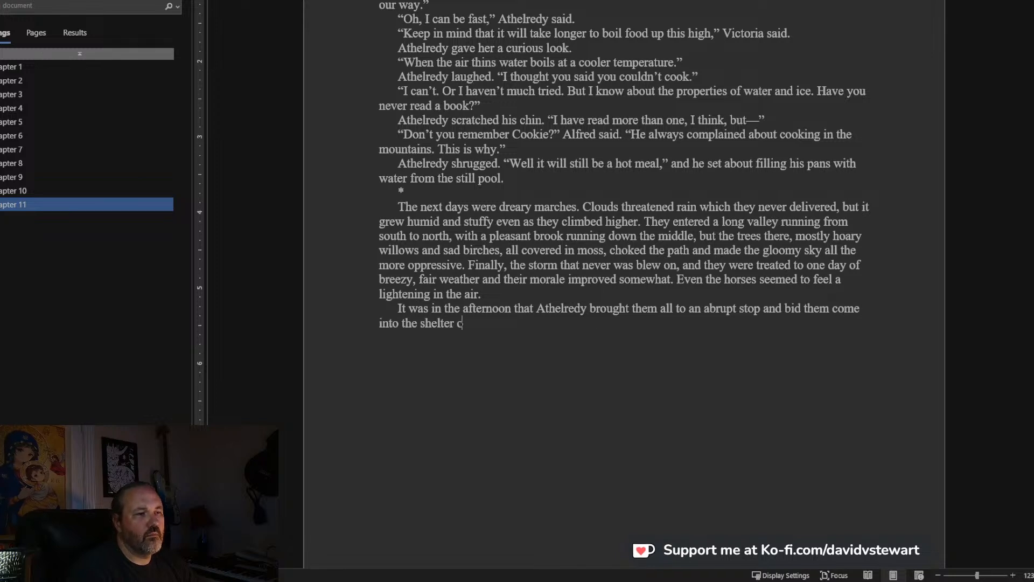
{"action": "type", "text": "f a copse."}
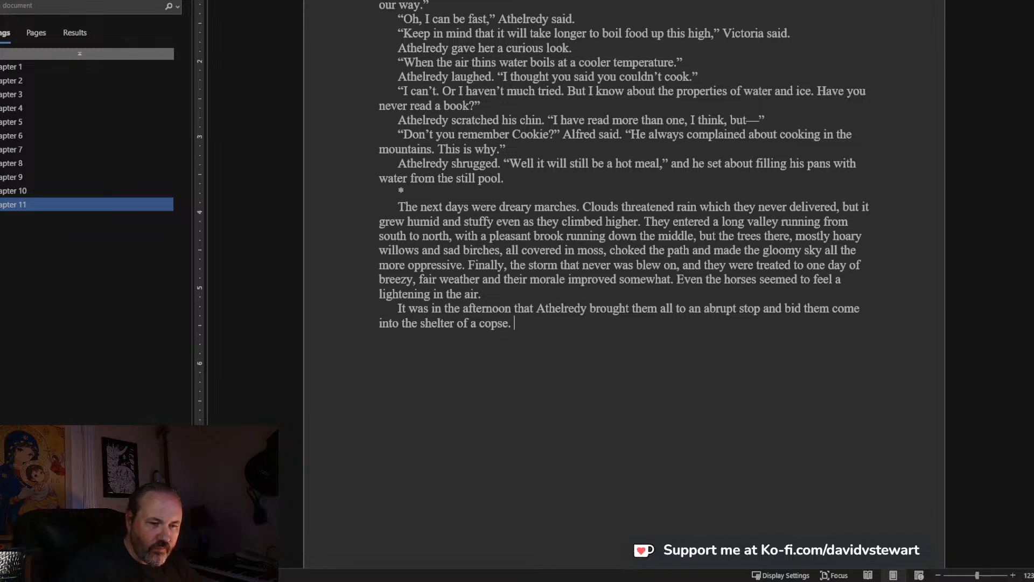
Begin a new dialogue paragraph below the copse sentence with “I had thought I spied it yestereve”, leaving the quotation open.
{"action": "type", "text": "I had thoug"}
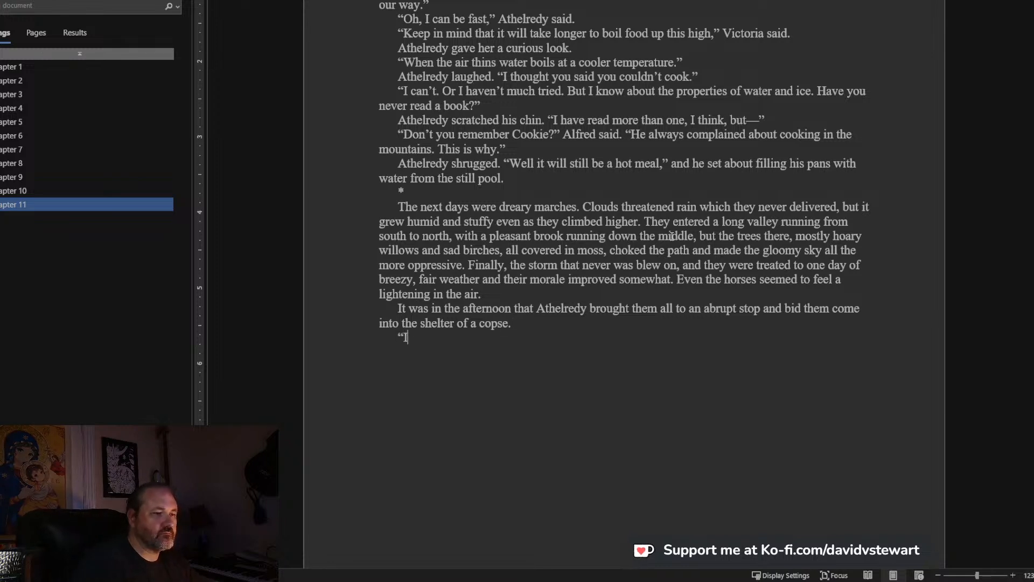
{"action": "type", "text": "might h"}
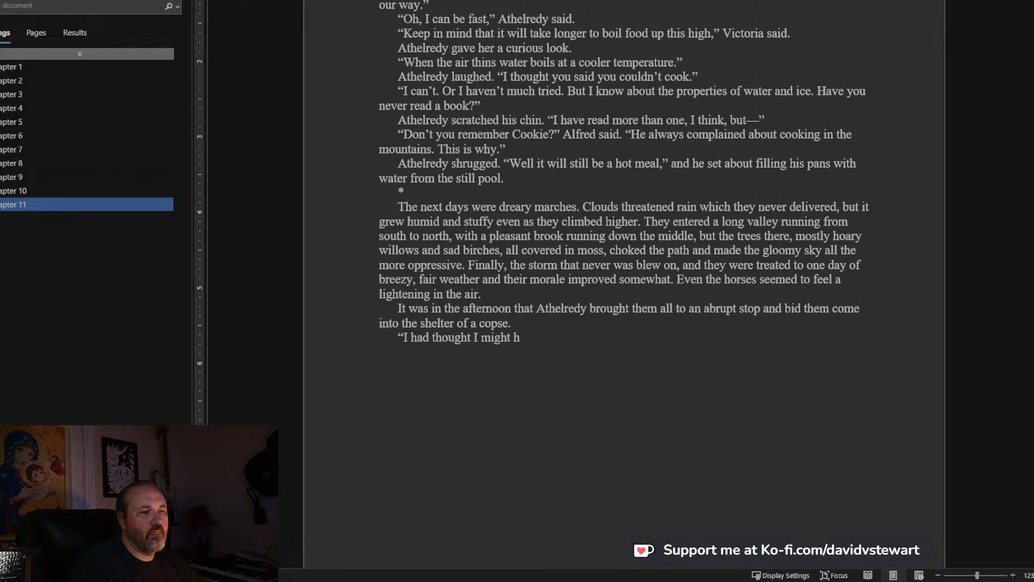
{"action": "key", "text": "ctrl+BackSpace"}
{"action": "type", "text": "sp"}
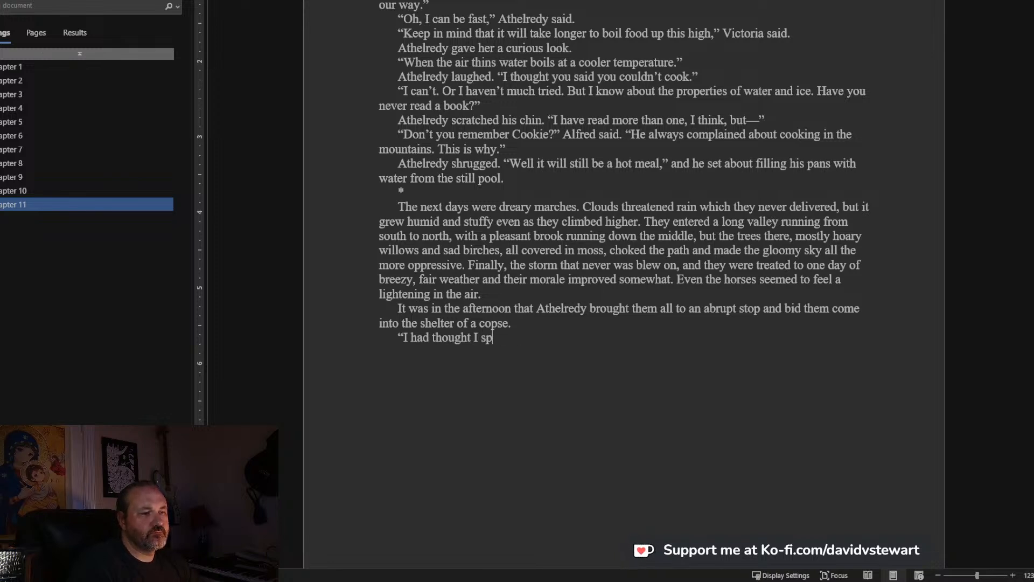
{"action": "type", "text": "ied it yestereve, but"}
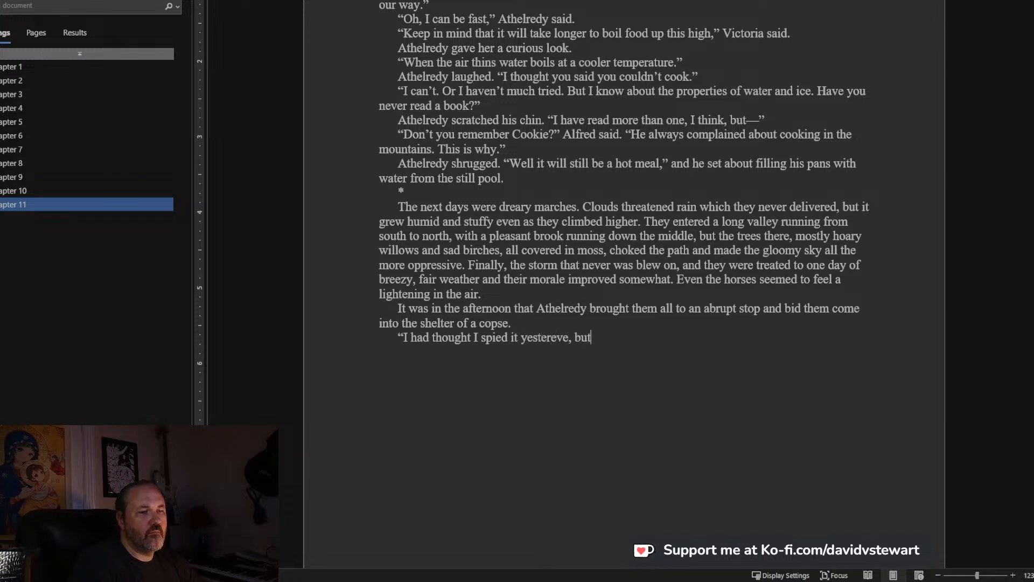
{"action": "type", "text": " it was cloudy, so I did not"}
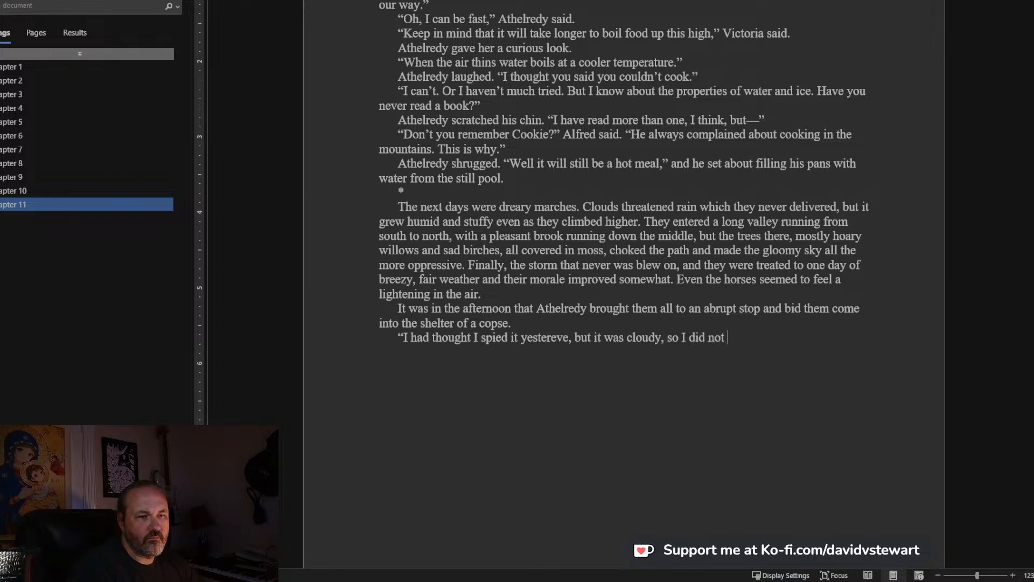
Continue the spoken sentence after “yestereve” with “, but it was cloudy, so I second-guessed myself”.
{"action": "key", "text": "ctrl+BackSpace"}
{"action": "key", "text": "ctrl+BackSpace"}
{"action": "type", "text": "second-gue"}
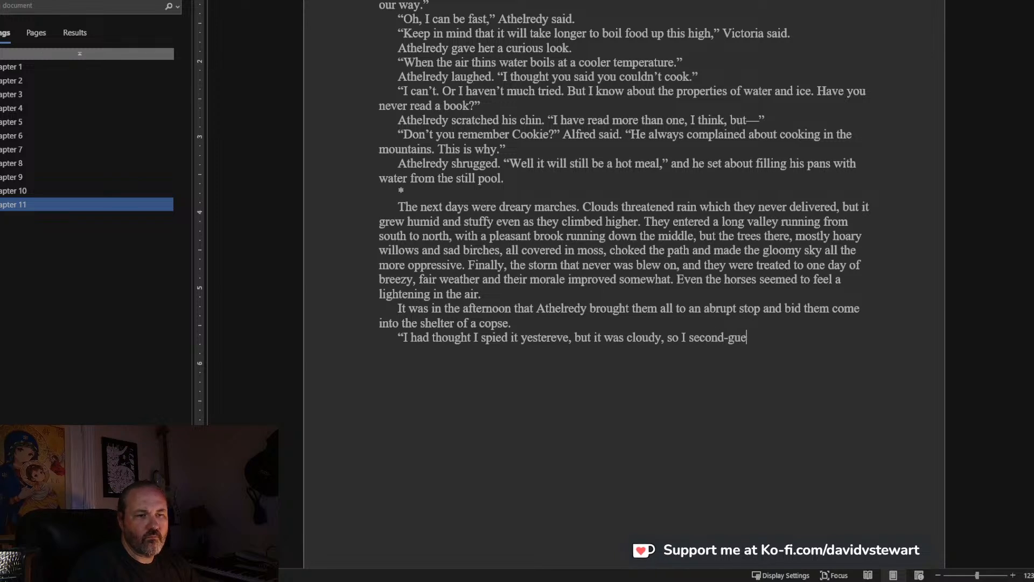
{"action": "type", "text": "ssed myself. I am sure if o"}
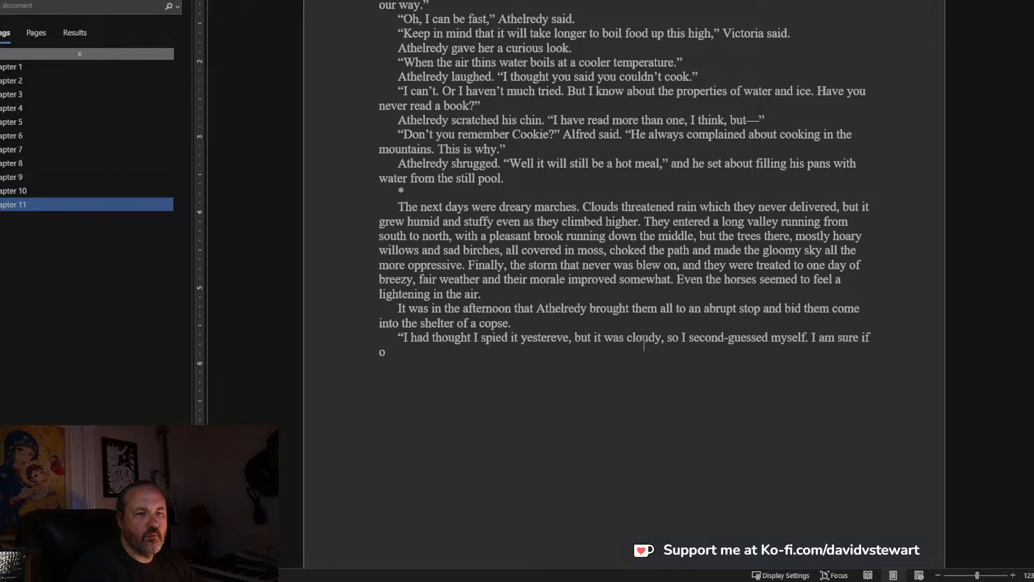
{"action": "type", "text": "f it, n"}
End that sentence and complete the dialogue paragraph with “I am sure if of it, now,” he said.
{"action": "key", "text": "BackSpace"}
{"action": "key", "text": "BackSpace"}
{"action": "type", "text": ", now,\" "}
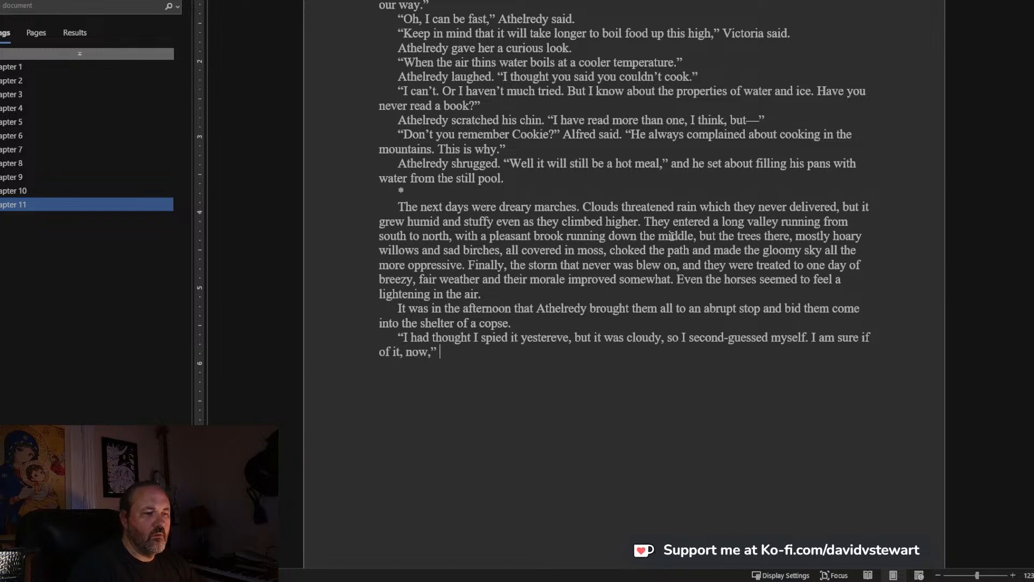
{"action": "type", "text": "he said.\"Wha"}
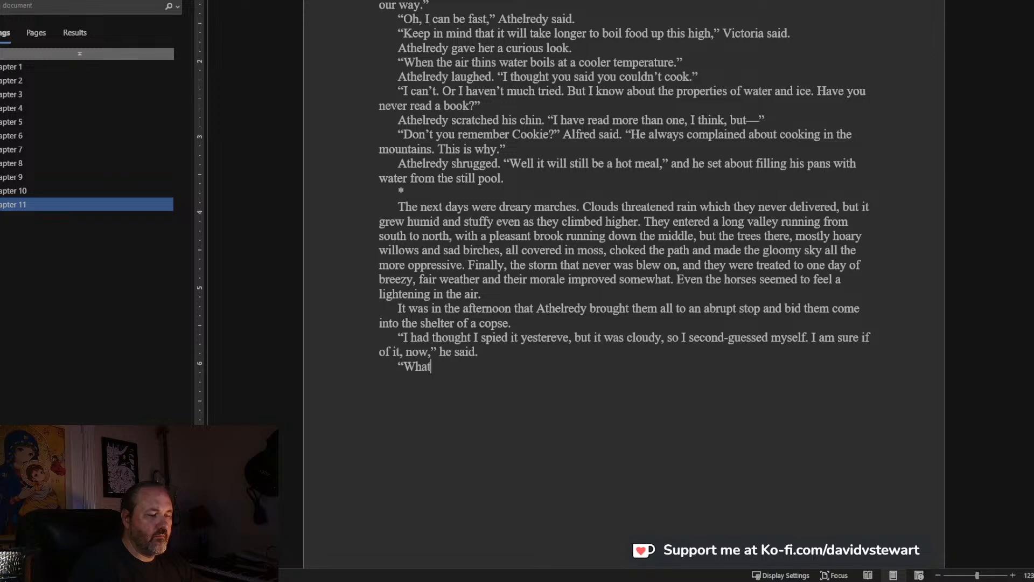
Add the reply “Sure of what?” said Alfred as a new dialogue line.
{"action": "key", "text": "BackSpace"}
{"action": "key", "text": "BackSpace"}
{"action": "key", "text": "BackSpace"}
{"action": "type", "text": "Sure of what?"}
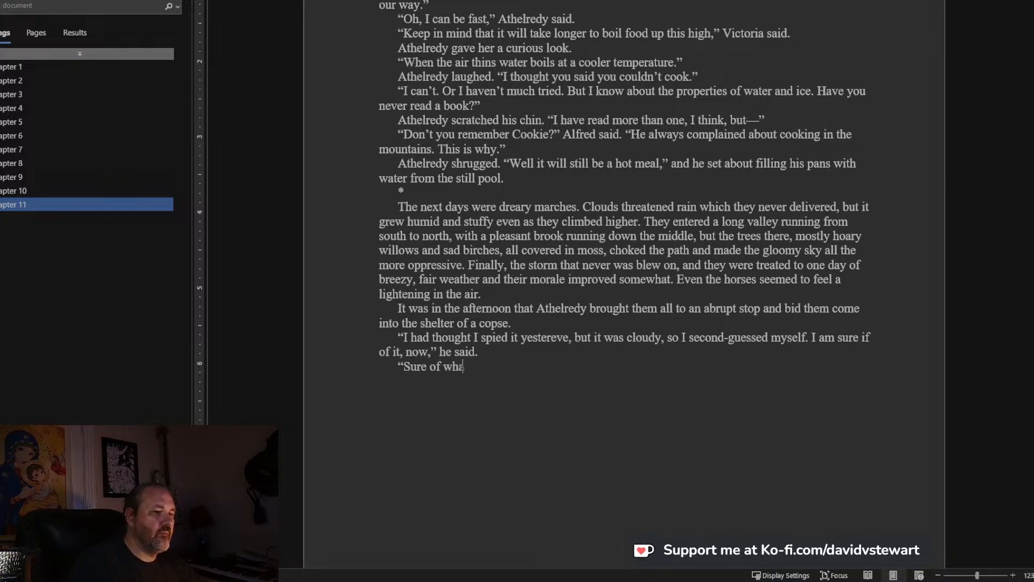
{"action": "type", "text": "\""}
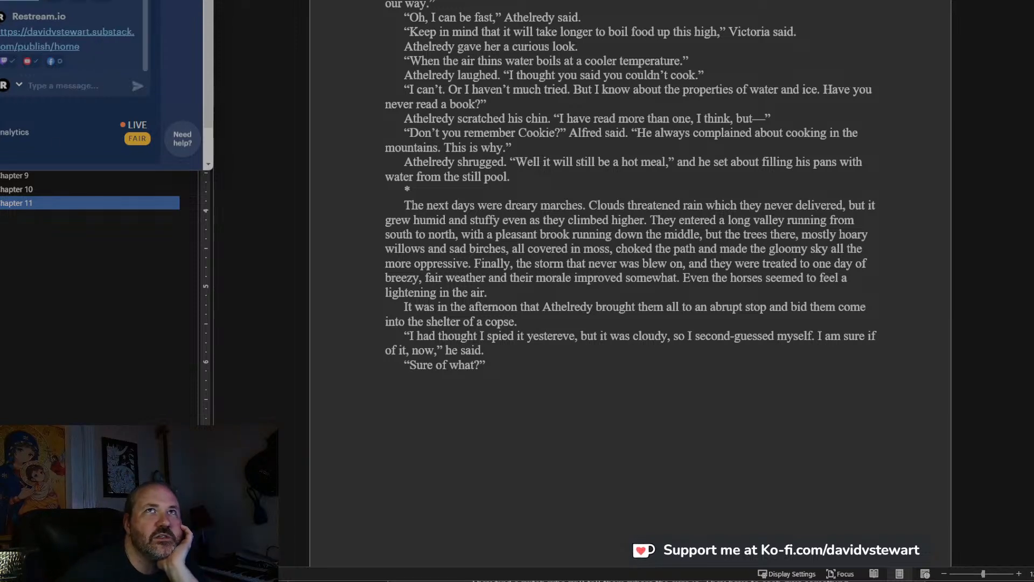
{"action": "scroll", "coordinate": [609, 340], "scroll_direction": "down", "scroll_amount": 2}
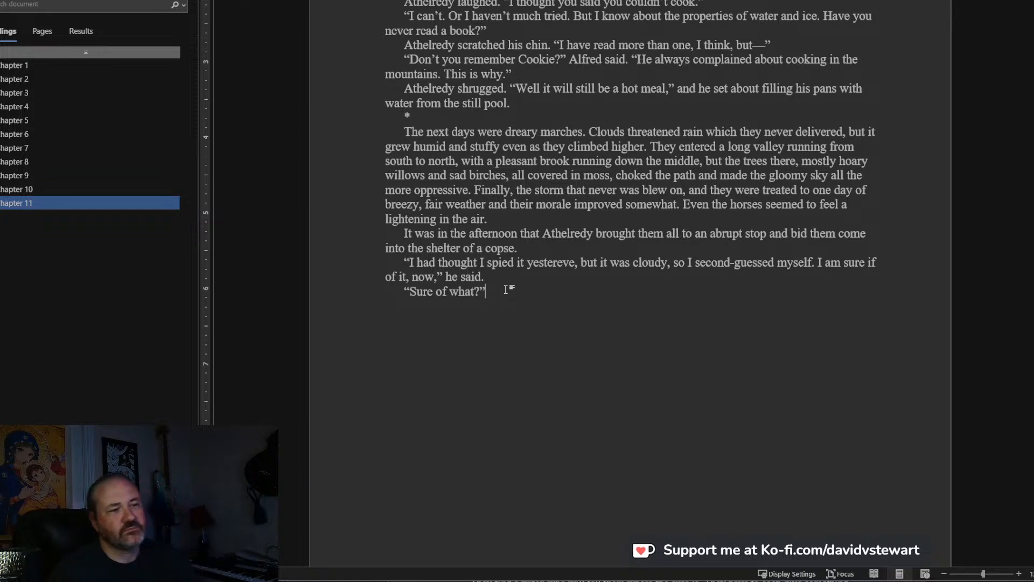
{"action": "type", "text": "said Alfred"}
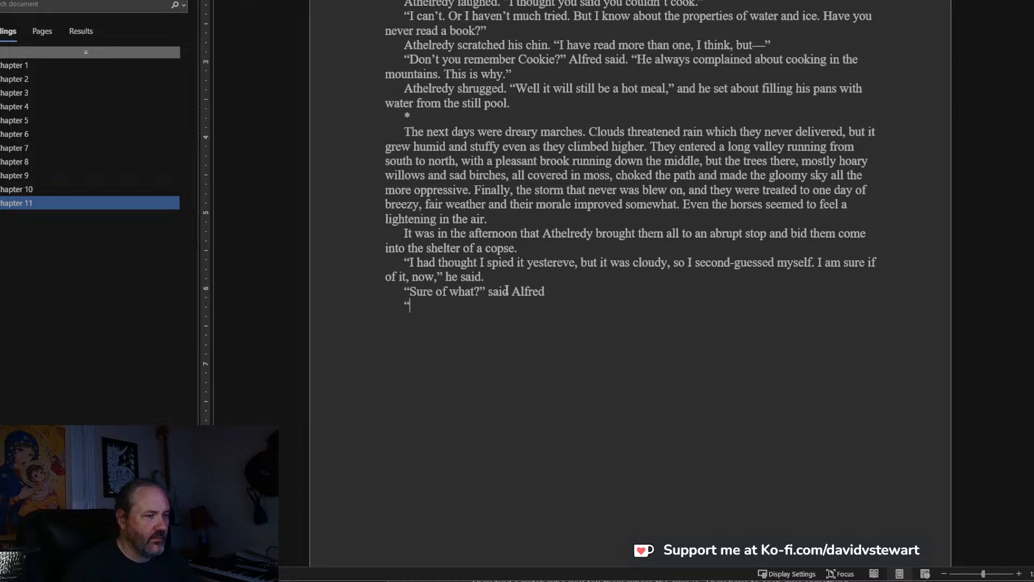
{"action": "type", "text": "Smoke"}
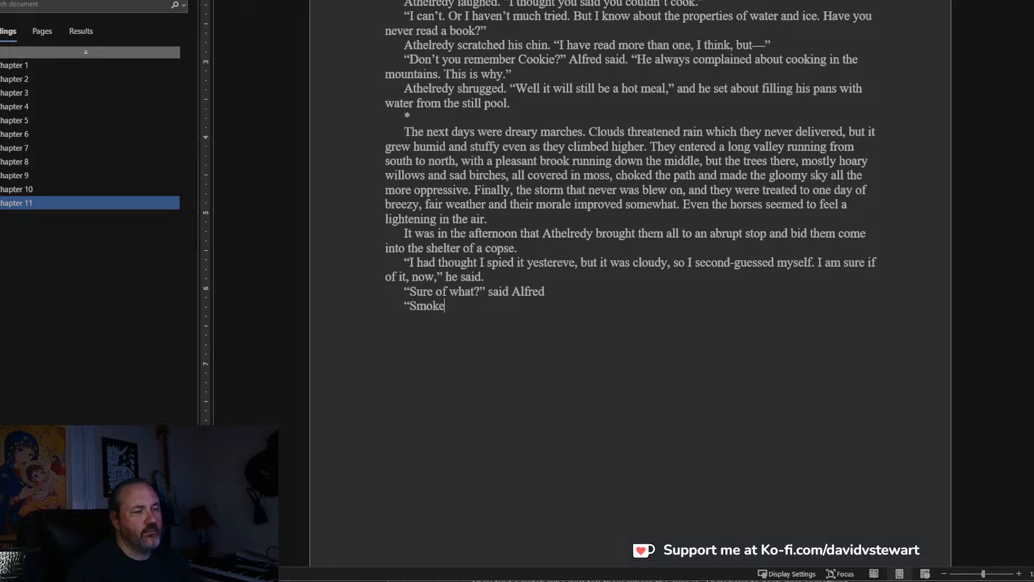
{"action": "type", "text": ". It is thick and white, the kind that a man"}
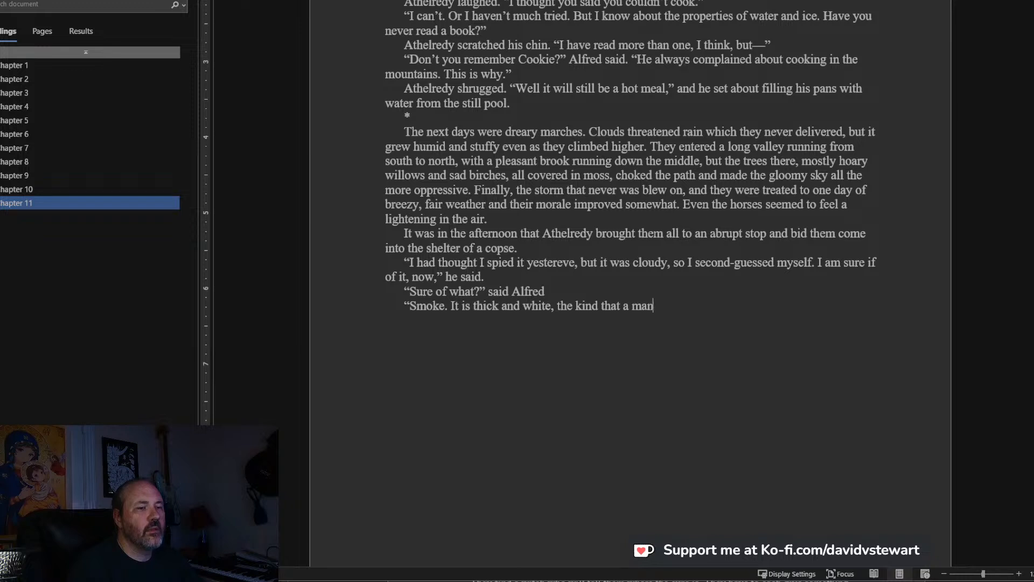
{"action": "type", "text": " would mak"}
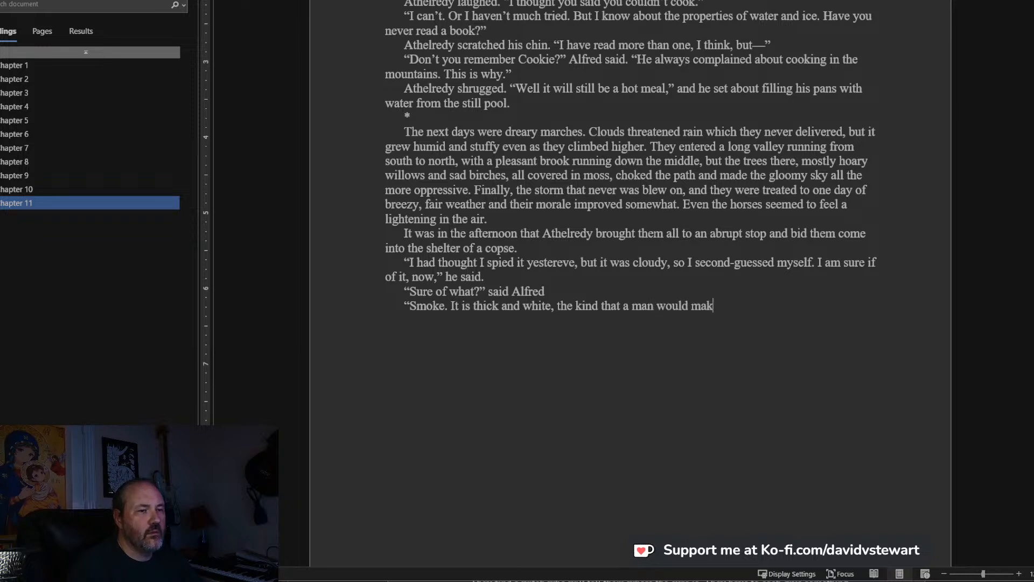
{"action": "type", "text": "e with a coo"}
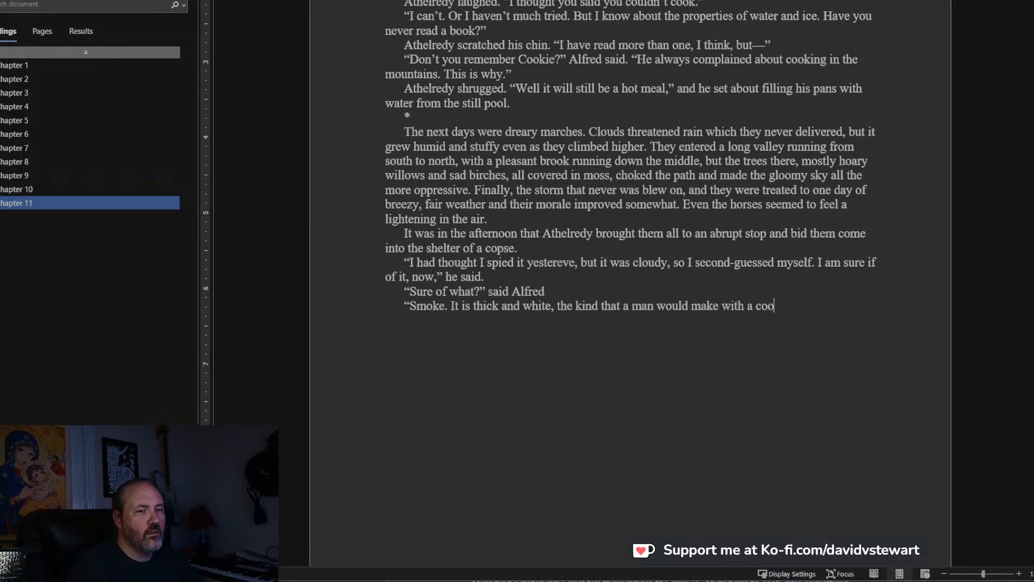
{"action": "type", "text": "k fire wi"}
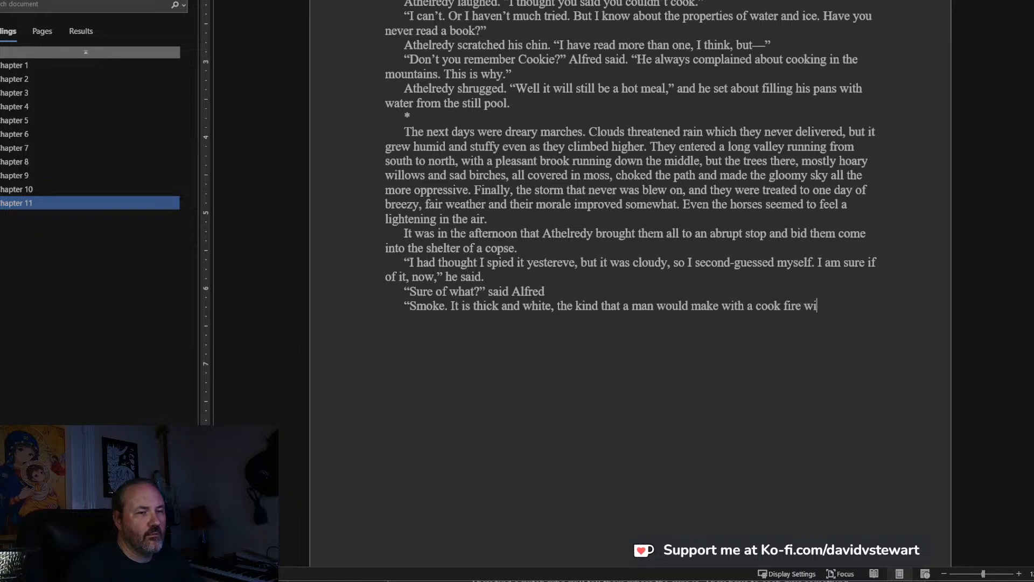
{"action": "type", "text": "th we"}
Finish the smoke dialogue with “with poorly seasoned wood.” and close the quotation.
{"action": "key", "text": "BackSpace"}
{"action": "key", "text": "BackSpace"}
{"action": "type", "text": "poorly seasoned wood.”"}
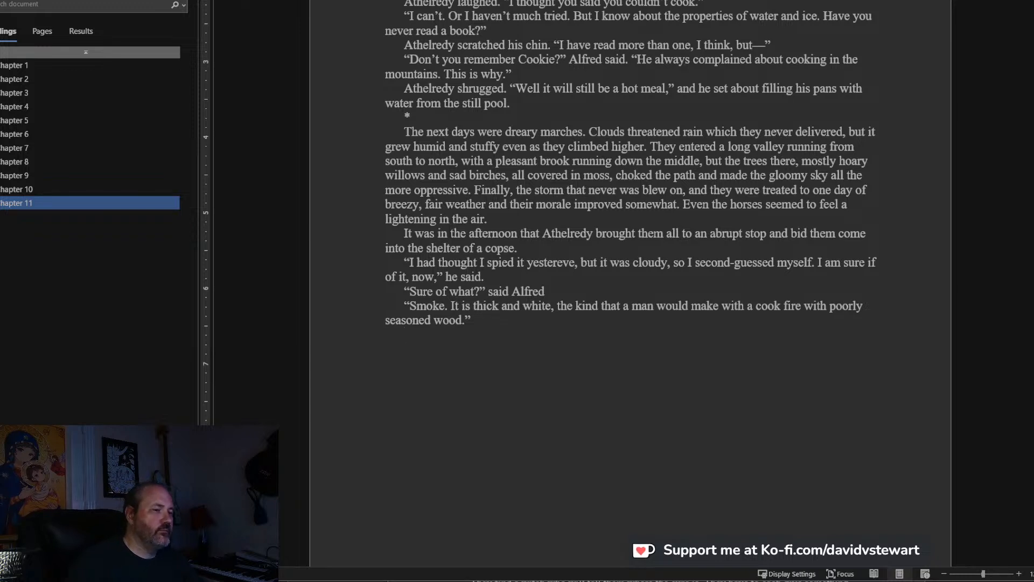
Start a new narrative paragraph with “Athelredy took them back toward the path”.
{"action": "key", "text": "Return"}
{"action": "type", "text": "Athelredy took th"}
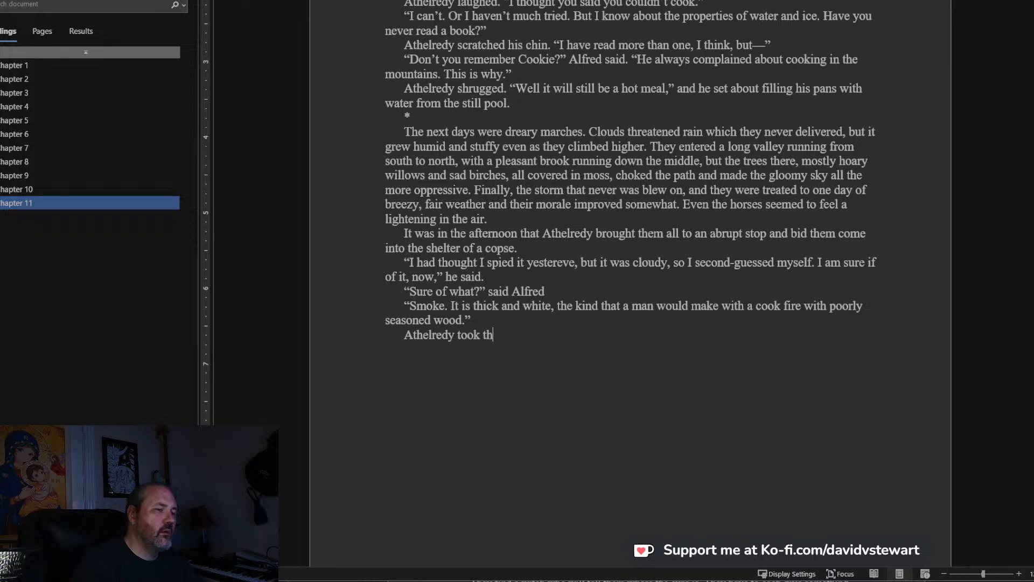
{"action": "type", "text": "em back t"}
{"action": "key", "text": "BackSpace"}
{"action": "type", "text": "back toward the "}
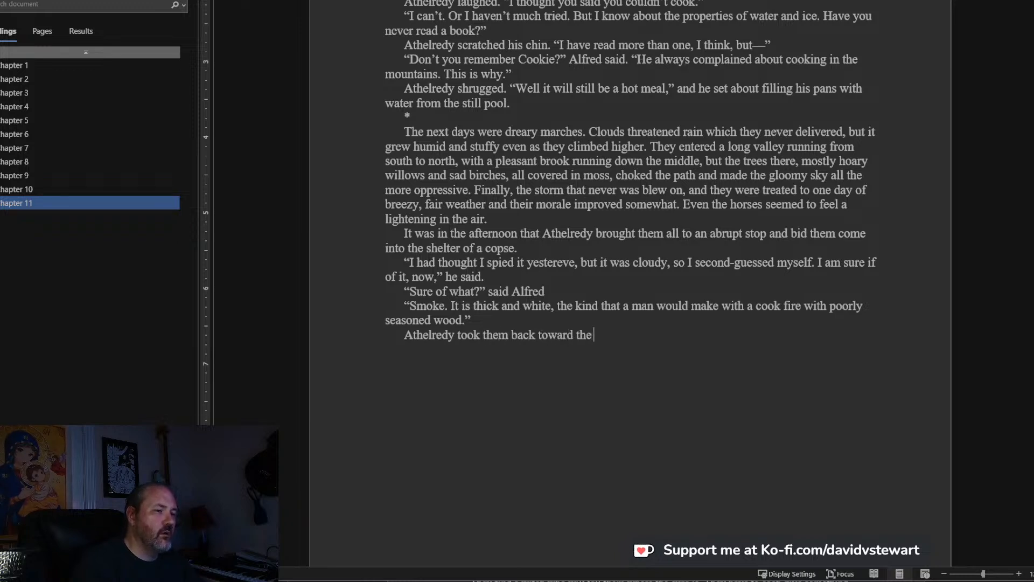
{"action": "type", "text": "path, where "}
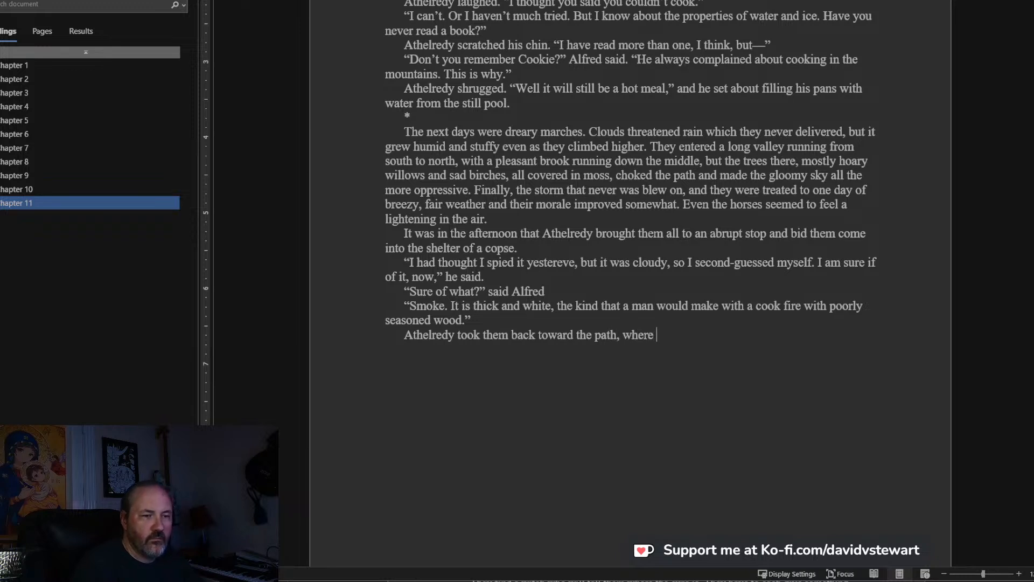
{"action": "type", "text": "they saw, very fa"}
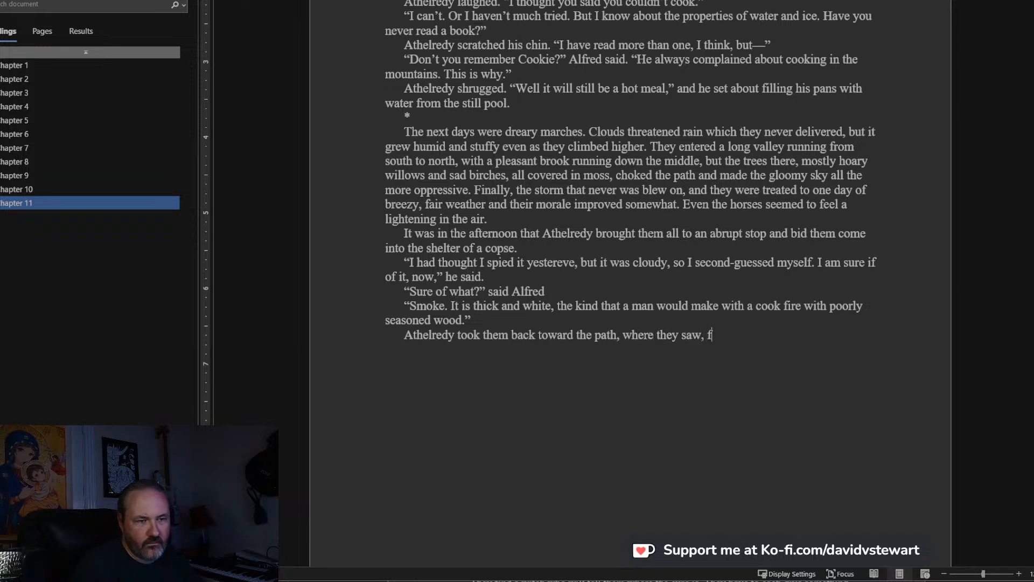
{"action": "type", "text": "intly a"}
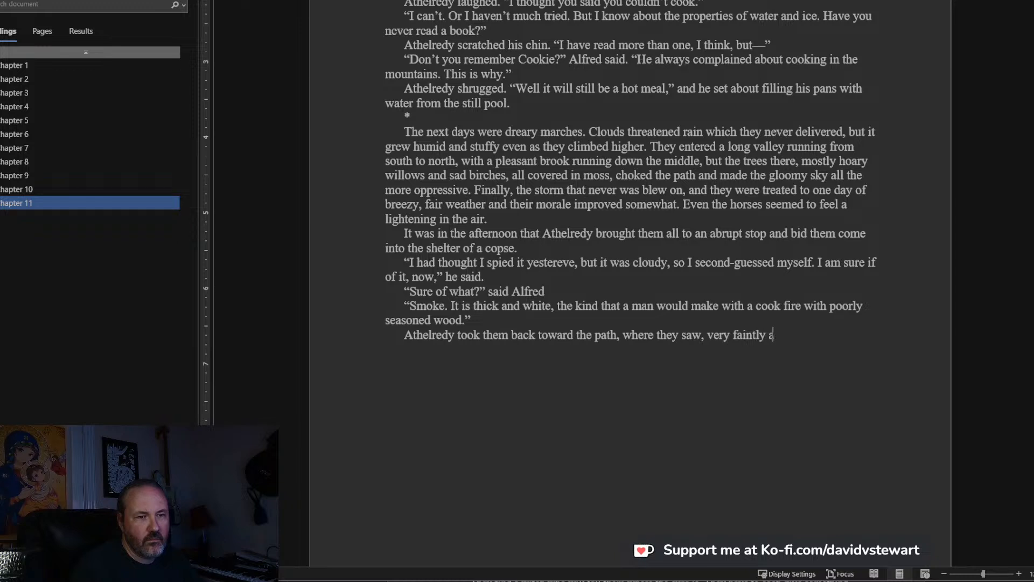
{"action": "type", "text": "gainst the bright s"}
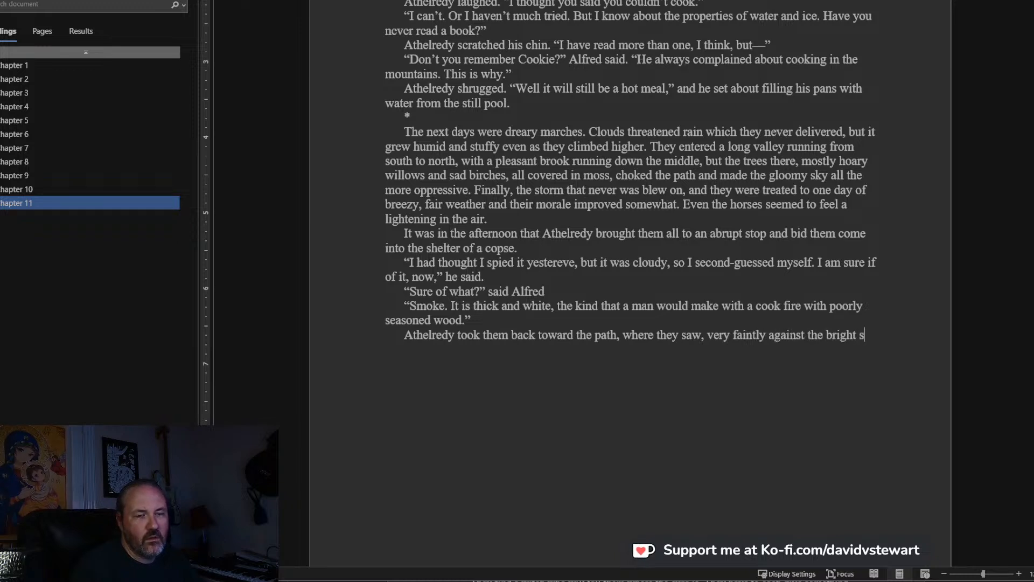
{"action": "type", "text": "ky , a thi"}
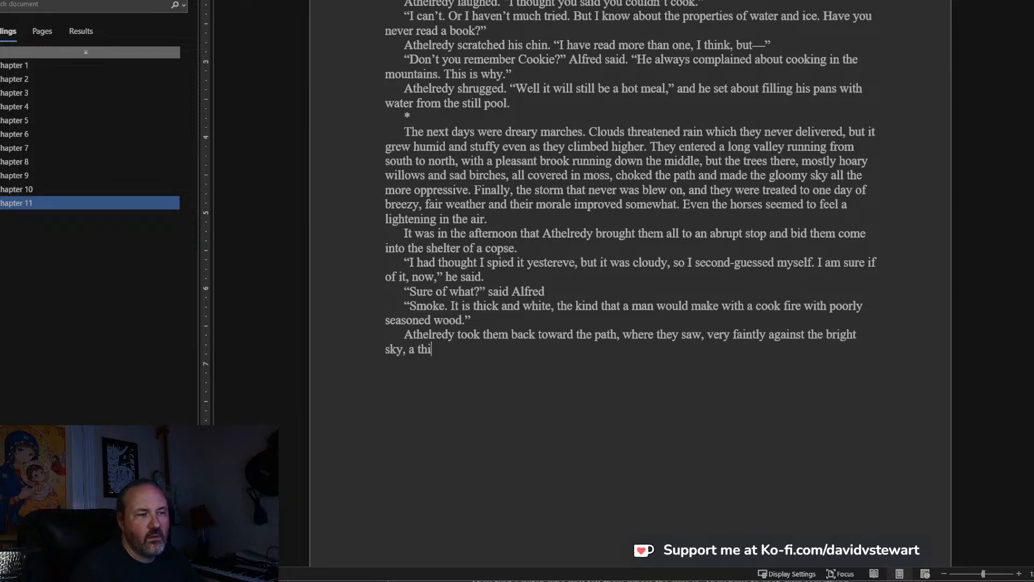
Complete the sentence about the bright sky with “, a whisp of white smoke, not far off.”.
{"action": "key", "text": "BackSpace"}
{"action": "key", "text": "BackSpace"}
{"action": "key", "text": "BackSpace"}
{"action": "type", "text": "whisp of white smok"}
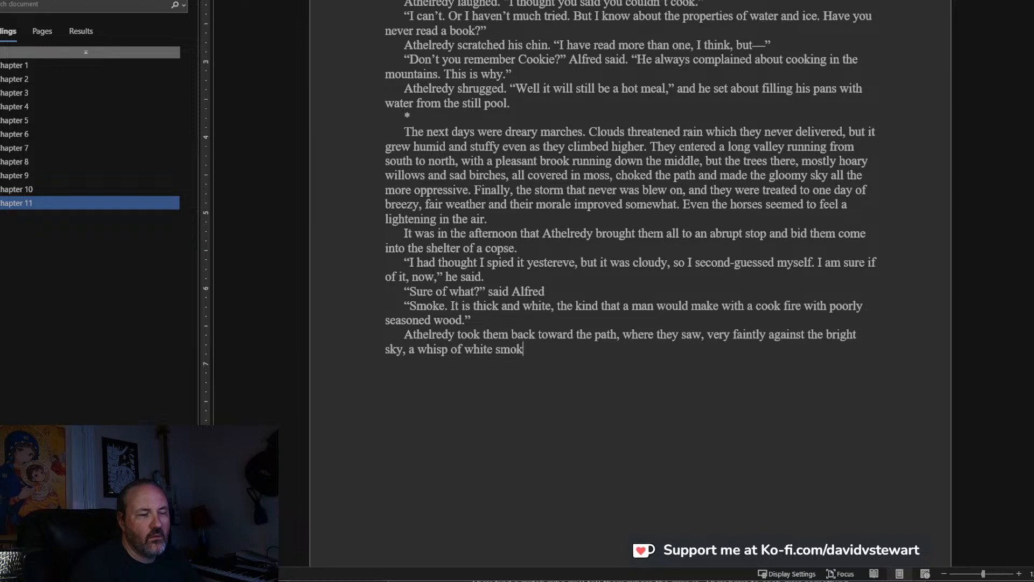
{"action": "type", "text": "e, not far off."}
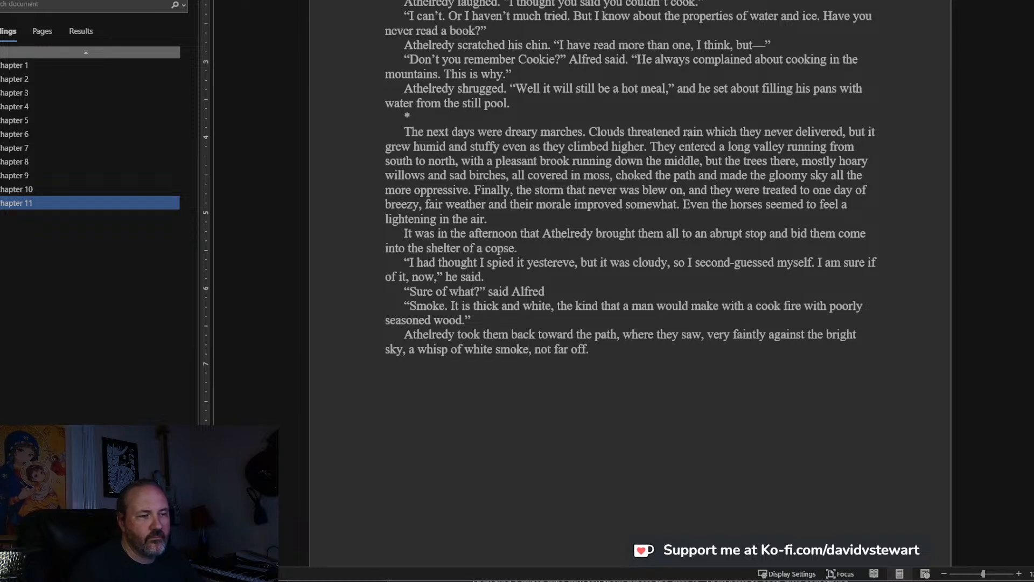
{"action": "type", "text": "\""}
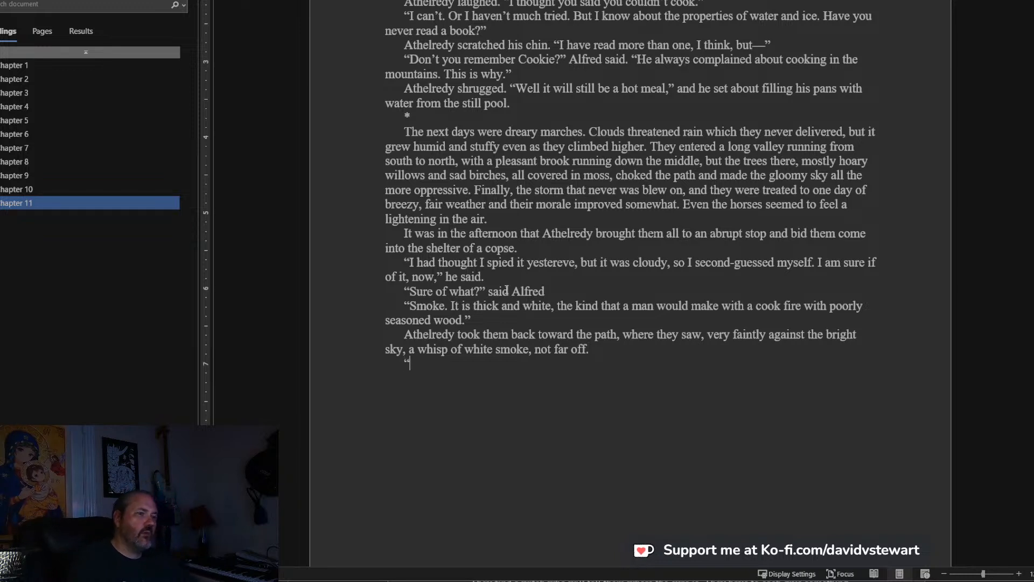
{"action": "type", "text": "That could be a vi"}
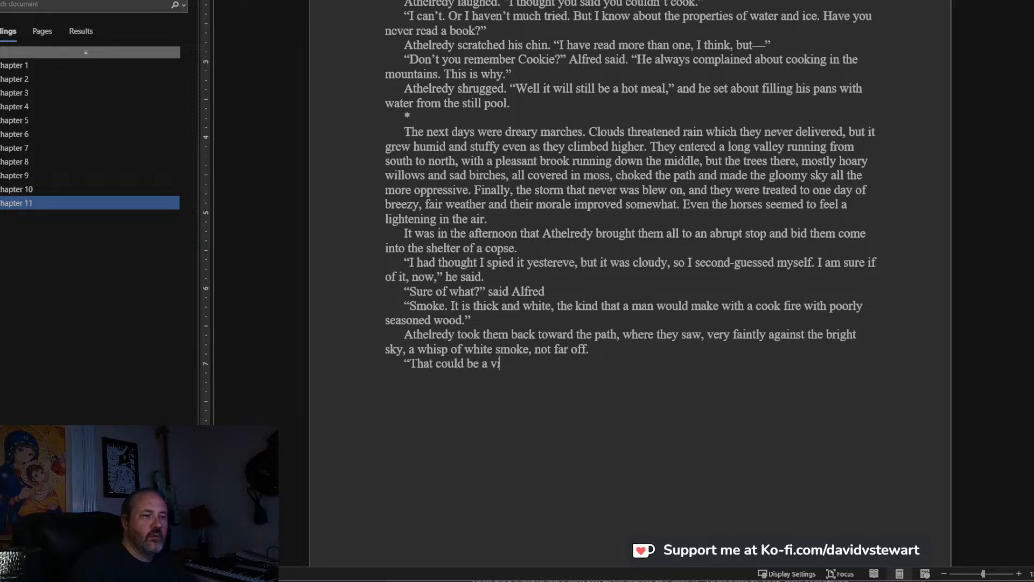
{"action": "type", "text": "llage,\""}
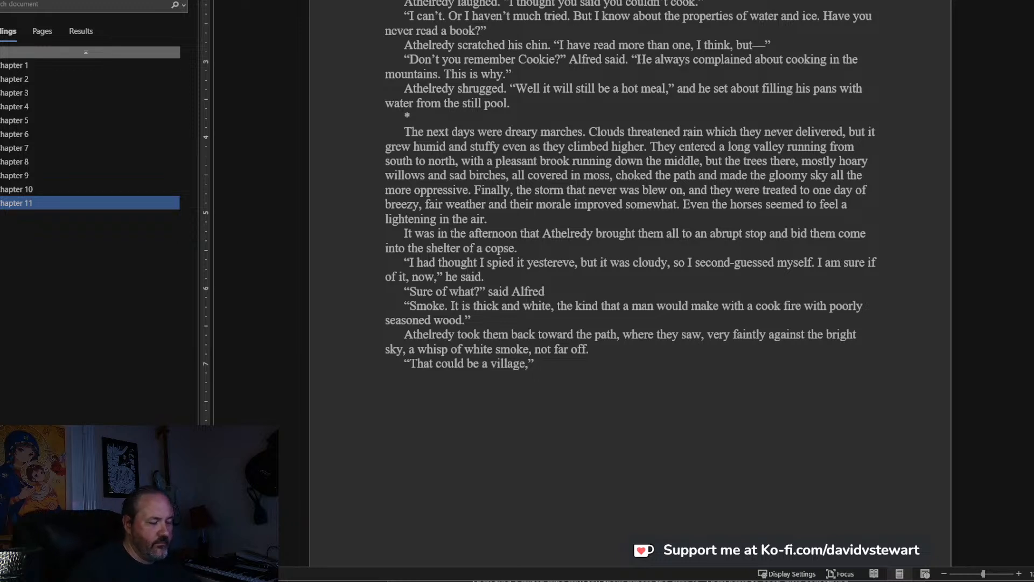
{"action": "type", "text": " Victoria sa"}
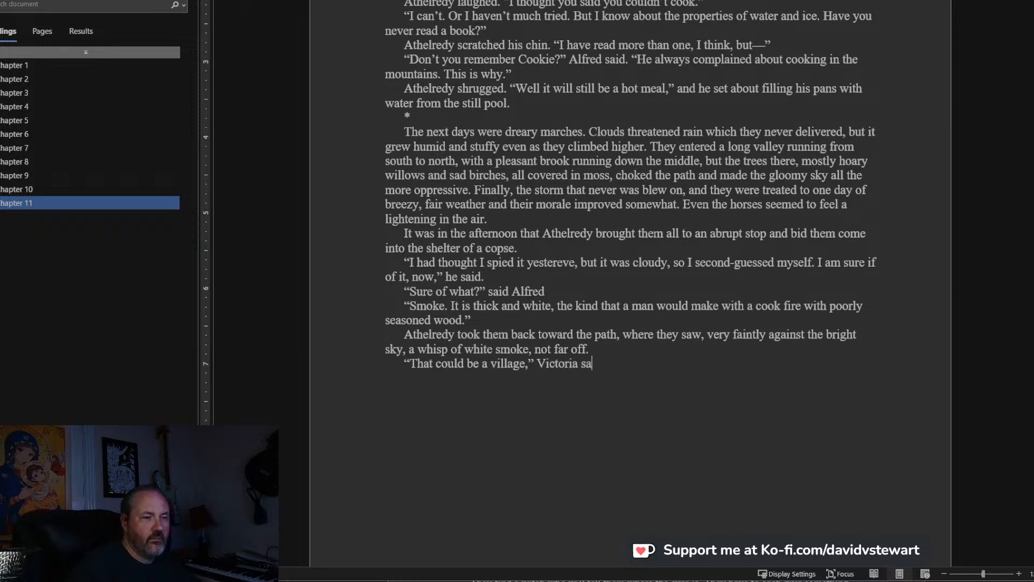
Add a new line reading “That could be a village,” Victoria said, but I don’t remember seeing one on the map.
{"action": "key", "text": "BackSpace"}
{"action": "type", "text": "aid, bu"}
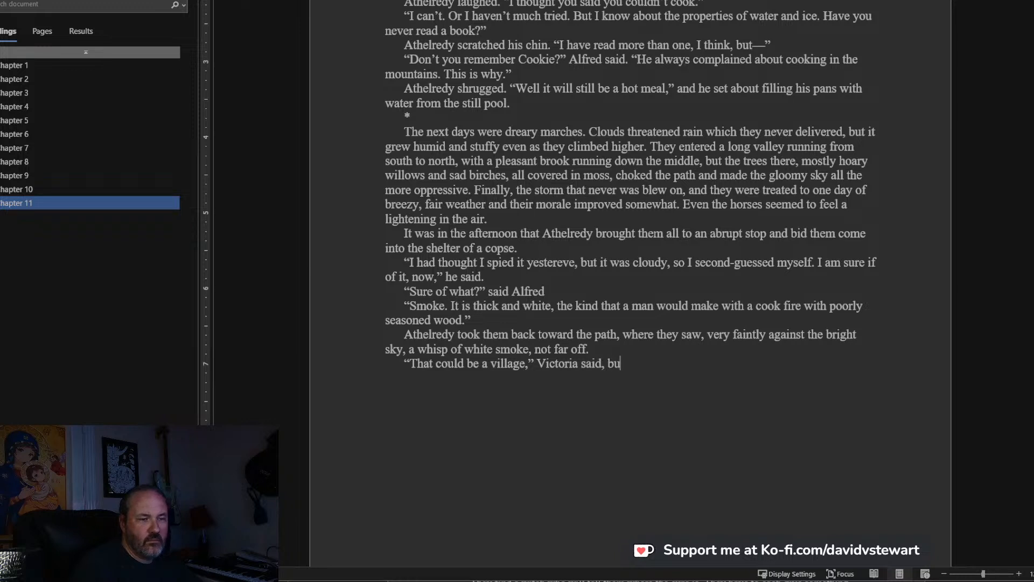
{"action": "type", "text": "t I don't rm"}
{"action": "key", "text": "BackSpace"}
{"action": "key", "text": "BackSpace"}
{"action": "type", "text": "remember seeing one on the map."}
Start a new dialogue line reading “We are in the wild,” Athelredy said.
{"action": "key", "text": "Return"}
{"action": "type", "text": "\"We are in th"}
{"action": "type", "text": "e wild"}
{"action": "type", "text": ",\" "}
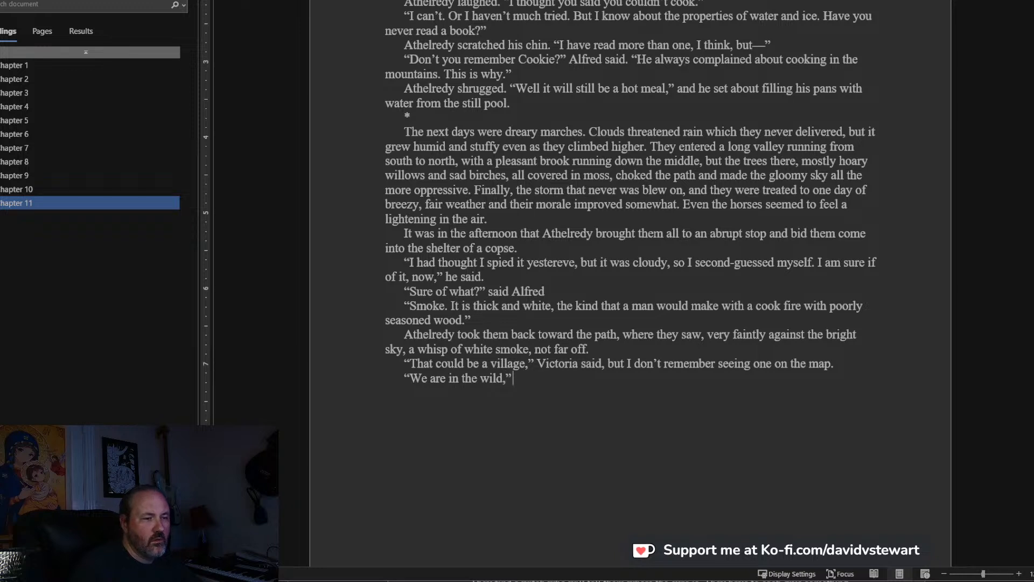
{"action": "type", "text": "Athelredy"}
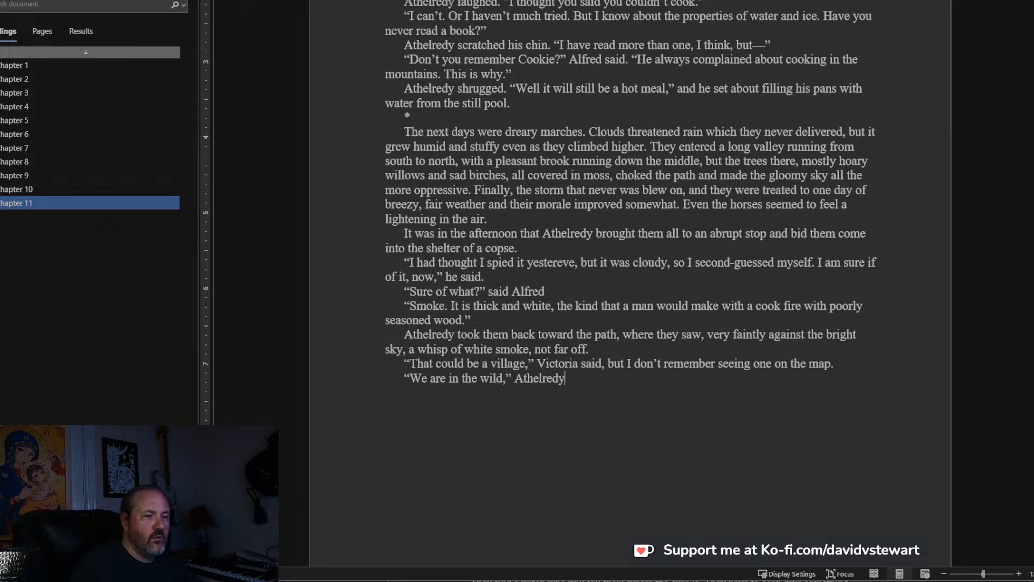
{"action": "type", "text": " said. \"It is "}
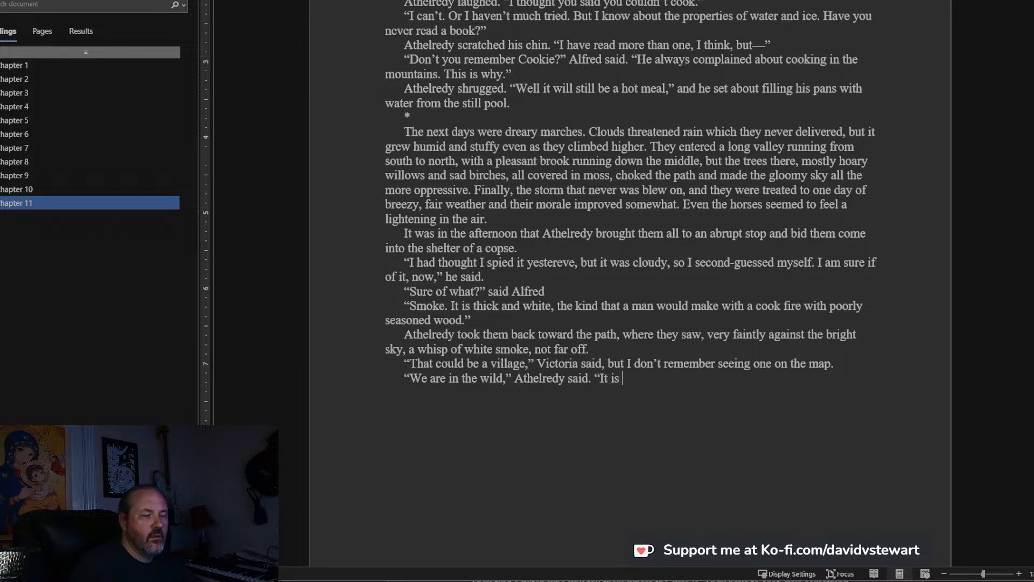
{"action": "type", "text": "a trav"}
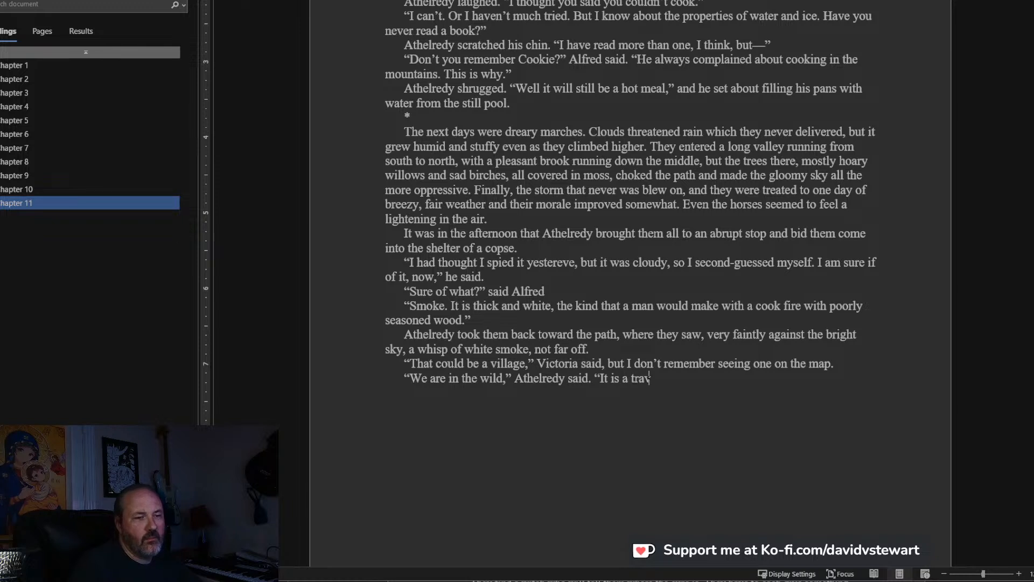
{"action": "type", "text": "eller, or a hermit, I would guess. The land here is ara"}
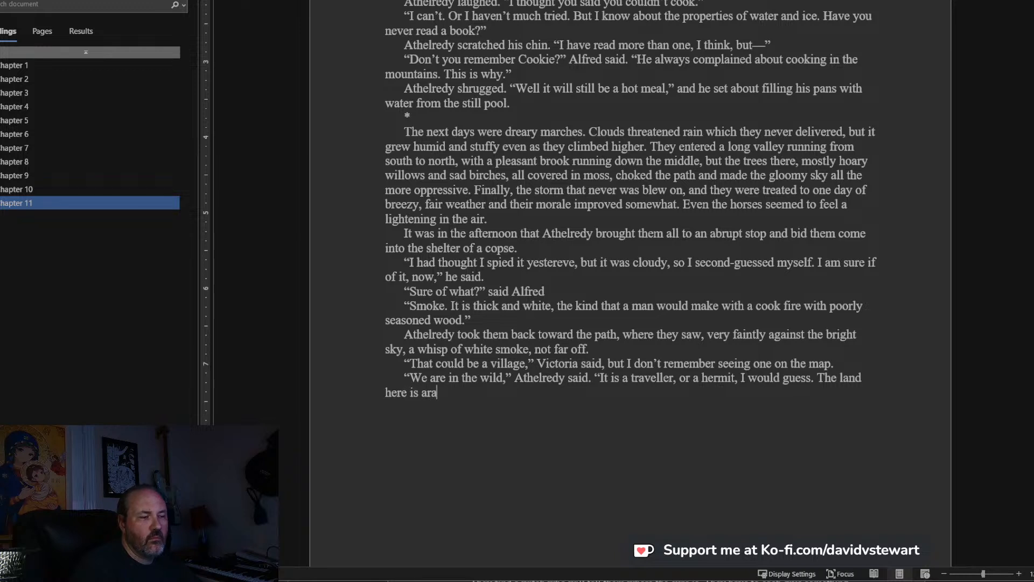
{"action": "type", "text": "ble, but not "}
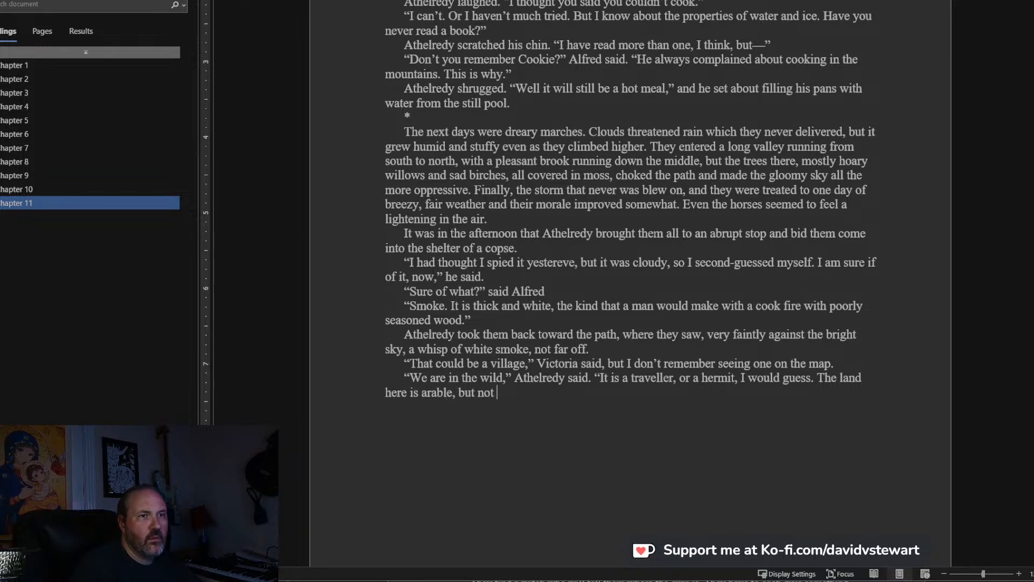
{"action": "type", "text": "kind."}
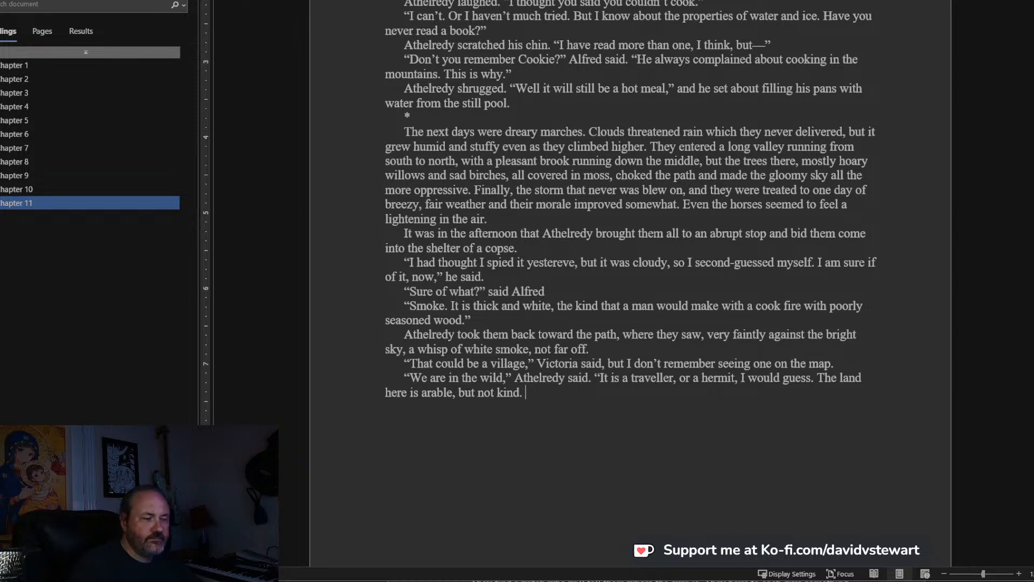
Finish Athelredy's speech with “Let us be cautious. I have heard strange tales of the men of the mountains and their odd proclivities.”.
{"action": "type", "text": "Iet us be cautious"}
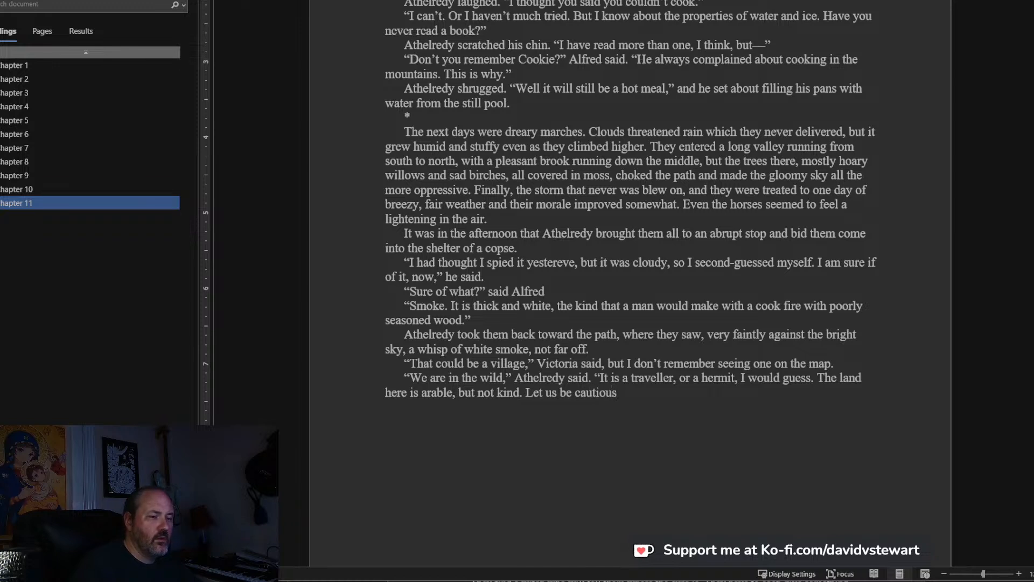
{"action": "type", "text": ". I have heard strange tales of the men o"}
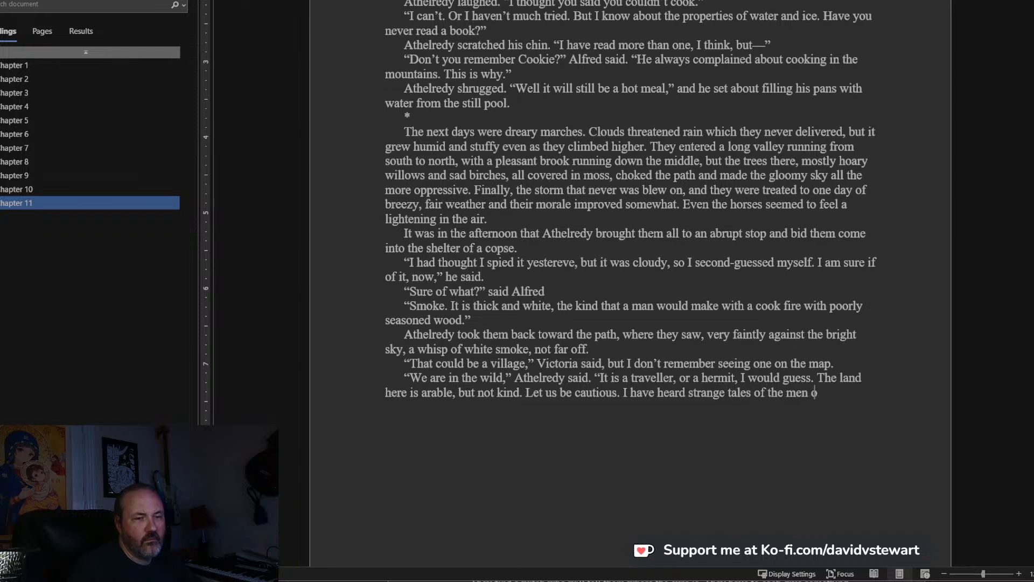
{"action": "type", "text": "f the mountains "}
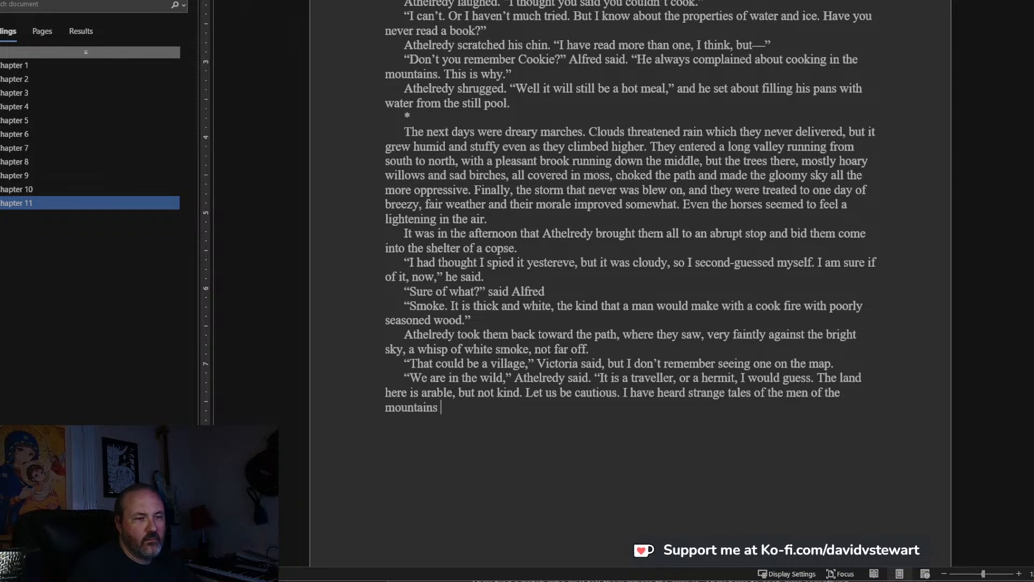
{"action": "type", "text": "and their odd proclivities.\""}
Add a new dialogue line reading “Such as?” said Alfred.
{"action": "key", "text": "Return"}
{"action": "type", "text": "\"Such as?\" s"}
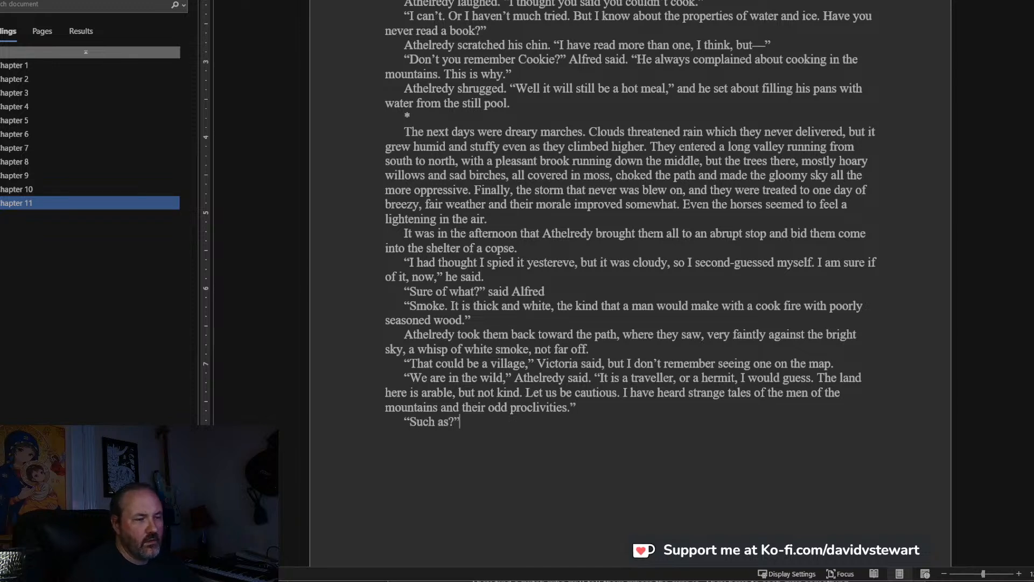
{"action": "type", "text": "aid Alfred"}
Add a reply on a new line reading “They worship dragons and other strange beings,” Victoria said.
{"action": "key", "text": "Return"}
{"action": "type", "text": "\""}
{"action": "scroll", "coordinate": [548, 337], "scroll_direction": "down", "scroll_amount": 1}
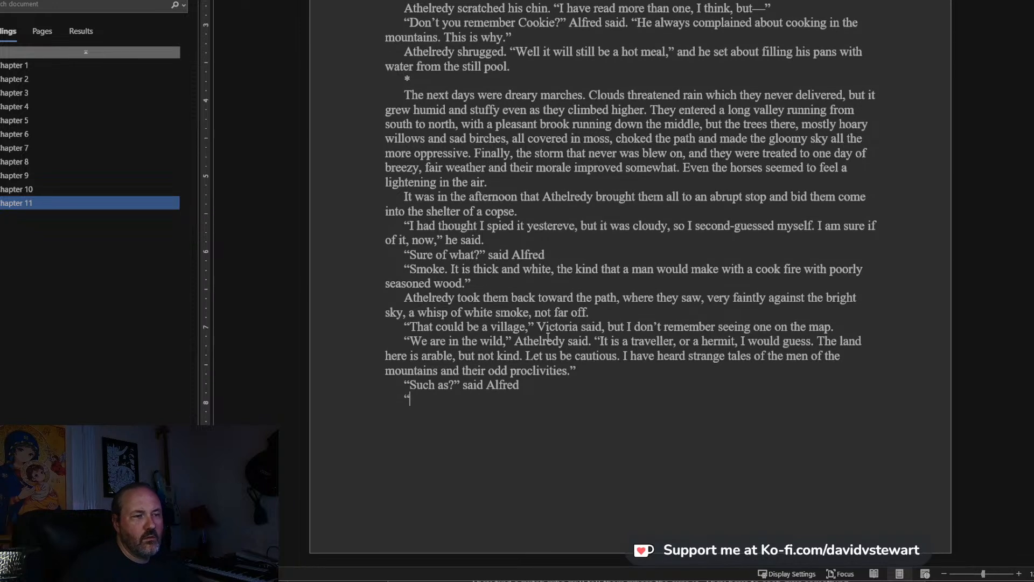
{"action": "type", "text": "They worsh"}
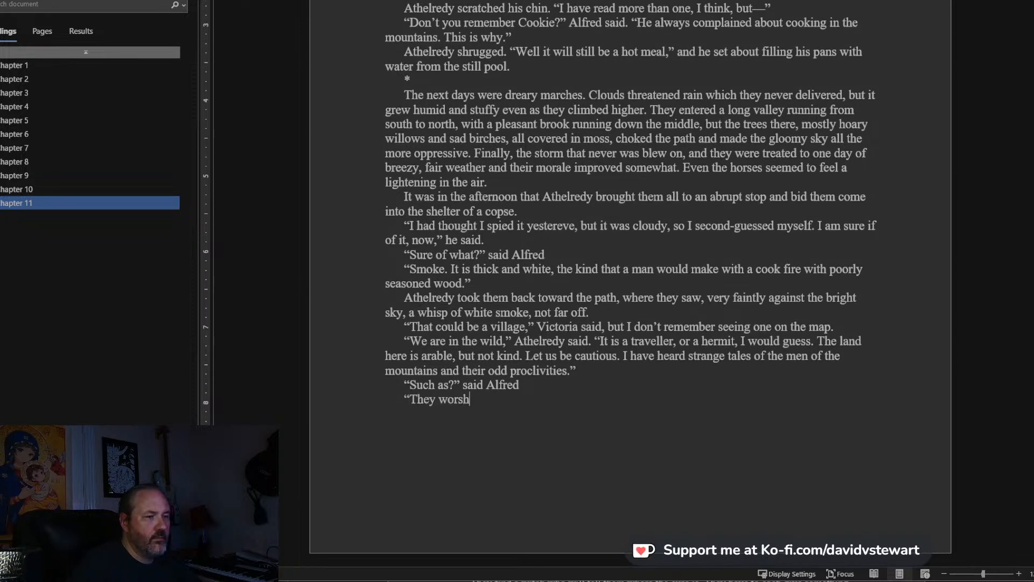
{"action": "type", "text": "ip dragons and"}
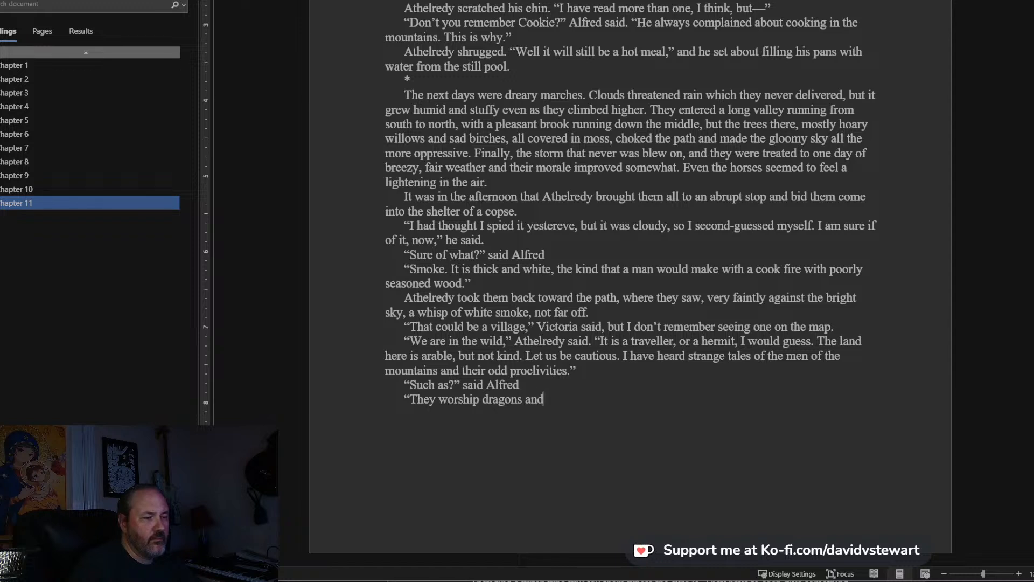
{"action": "type", "text": " other"}
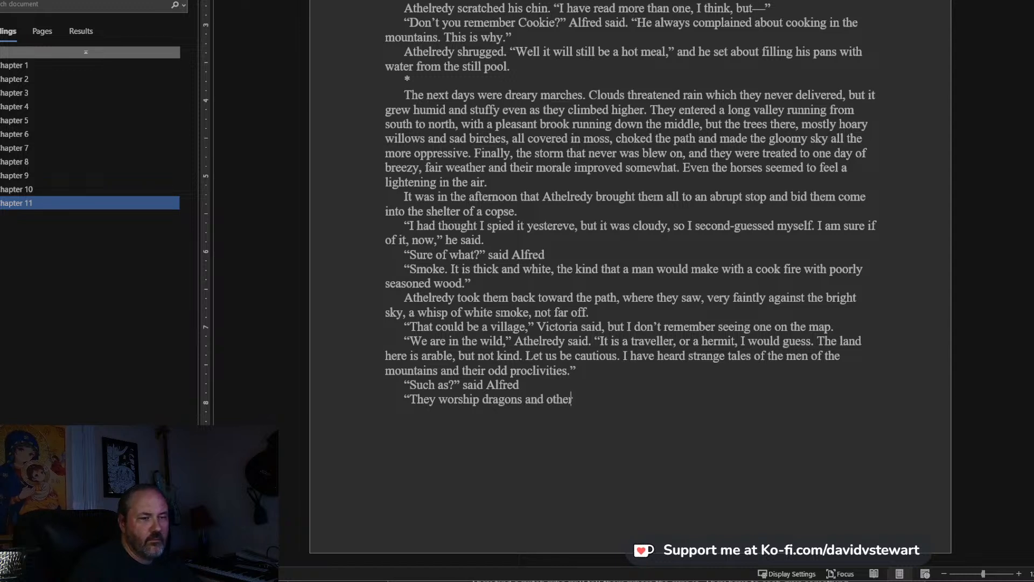
{"action": "type", "text": " strange b"}
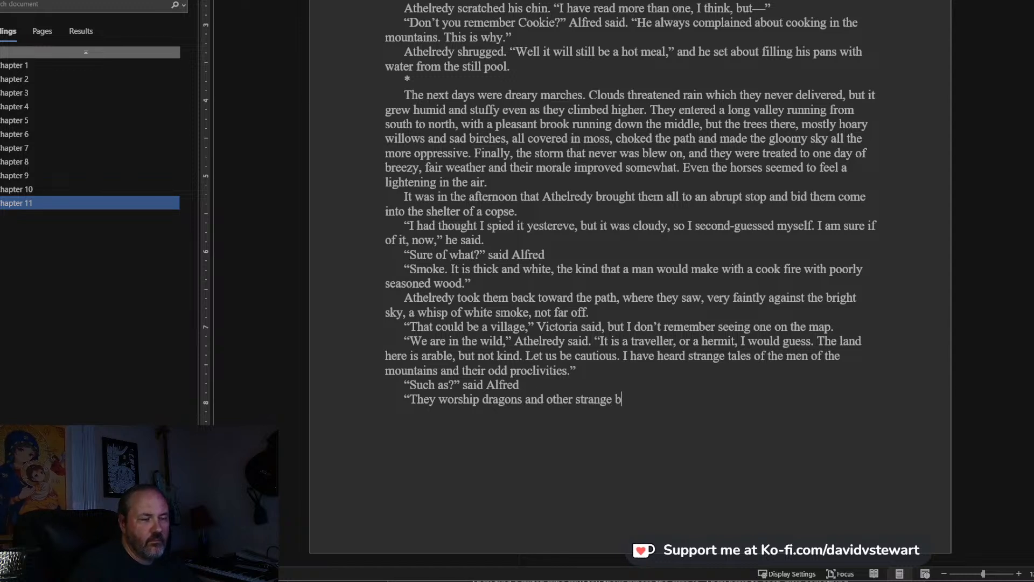
{"action": "type", "text": "eings"}
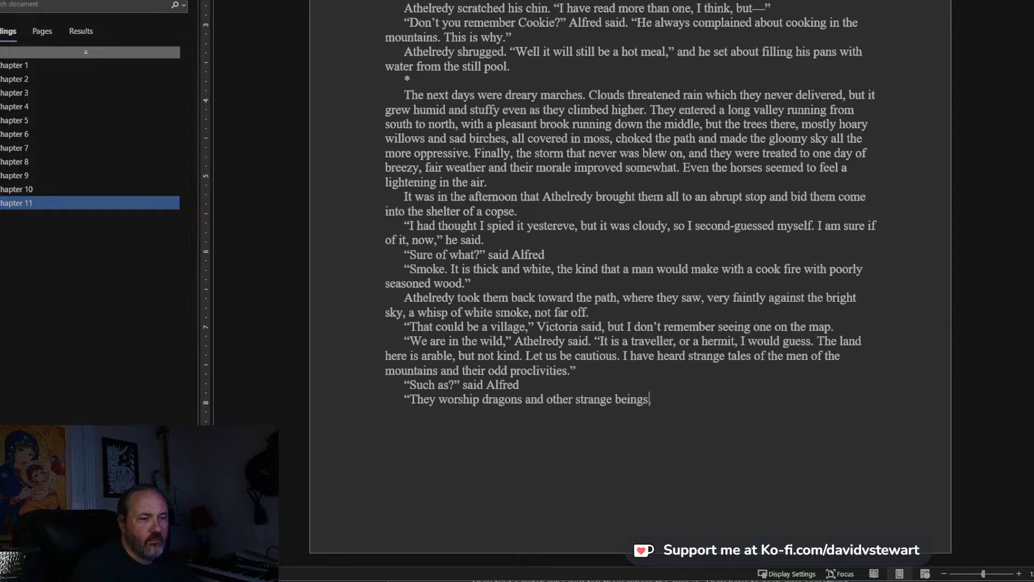
{"action": "type", "text": ",\" Victoria said. "}
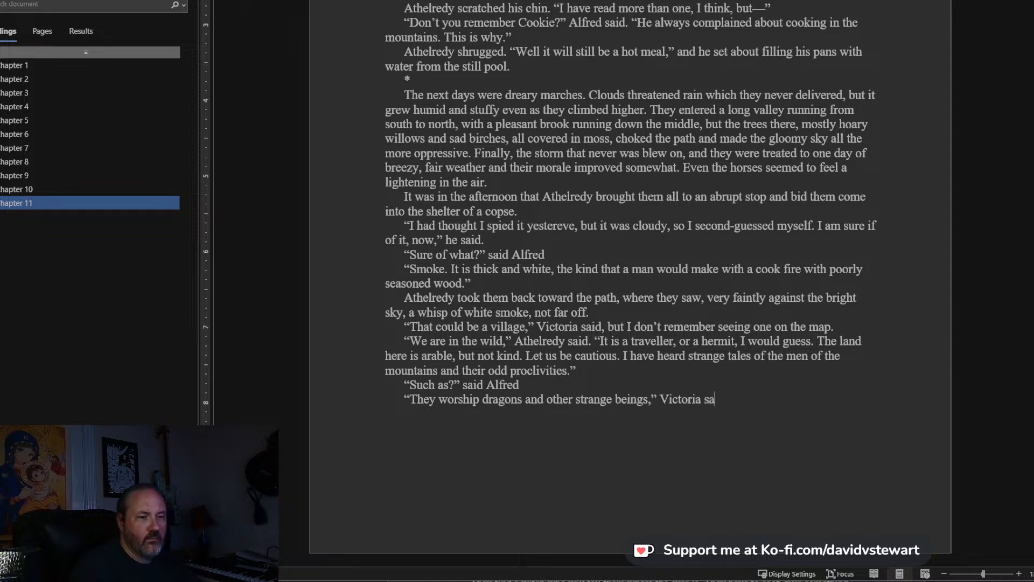
{"action": "type", "text": "\"Have you not heard of"}
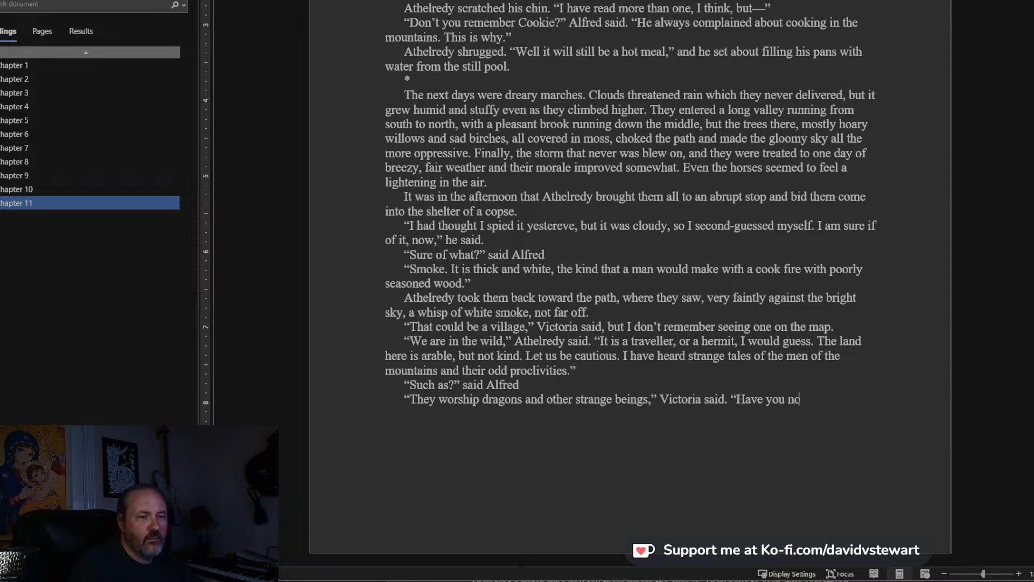
{"action": "type", "text": " them? The"}
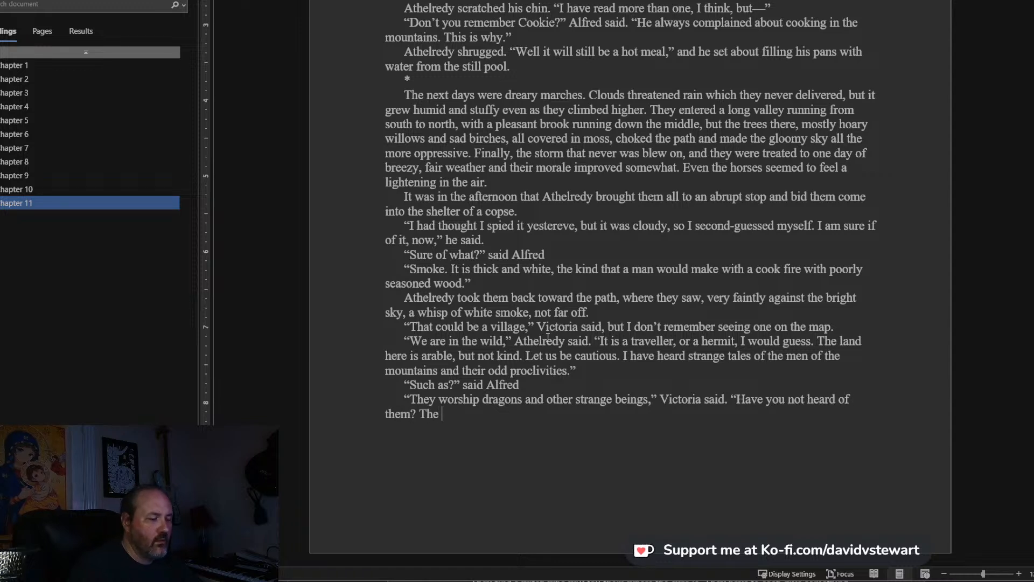
Continue Victoria's line with “Have you not heard of them? The Somniatiel?”, setting Somniatiel in italics.
{"action": "key", "text": "BackSpace"}
{"action": "key", "text": "BackSpace"}
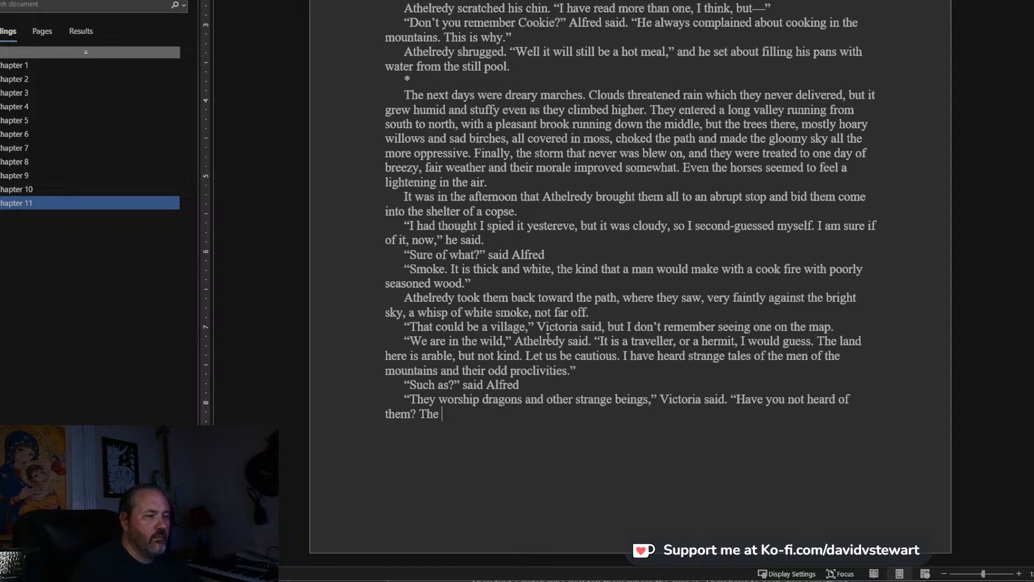
{"action": "key", "text": "ctrl+i"}
{"action": "type", "text": "Somn"}
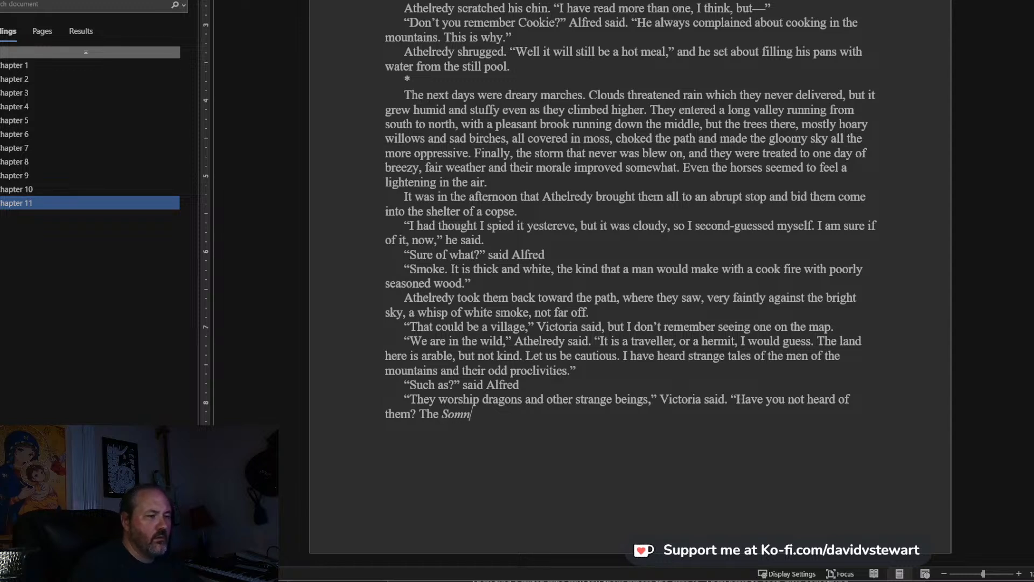
{"action": "type", "text": "iatiel"}
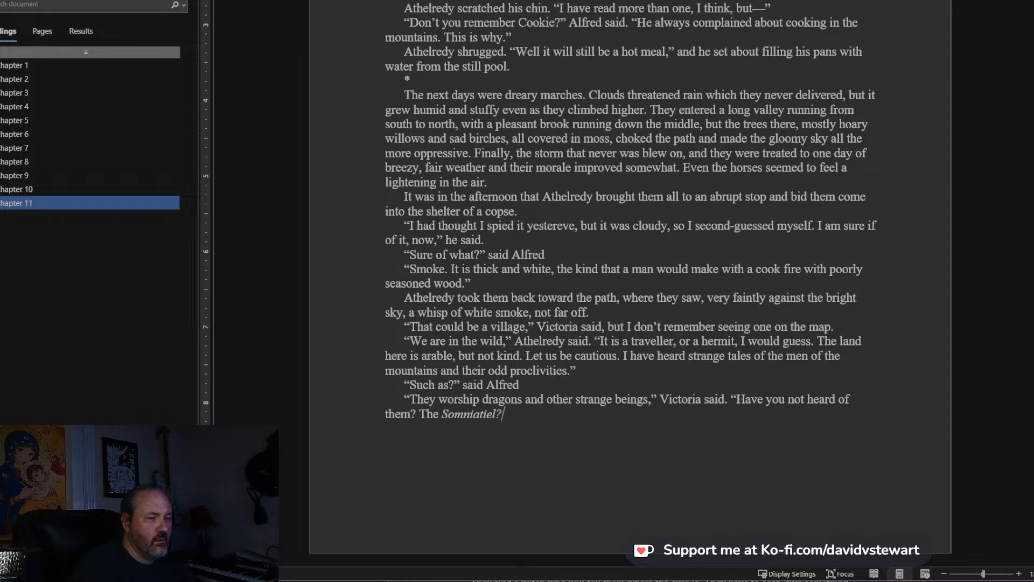
{"action": "type", "text": "? The drea"}
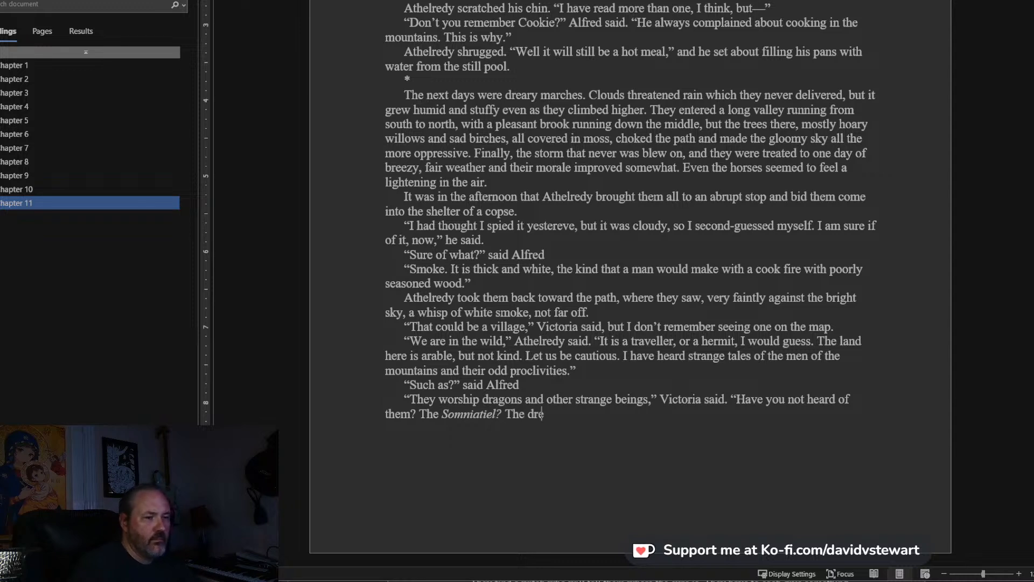
End Victoria's speech in regular text with the capitalised question “The Dream Cultists?” and a closing quotation mark.
{"action": "key", "text": "BackSpace"}
{"action": "key", "text": "BackSpace"}
{"action": "key", "text": "BackSpace"}
{"action": "key", "text": "BackSpace"}
{"action": "type", "text": "Dream Cultists"}
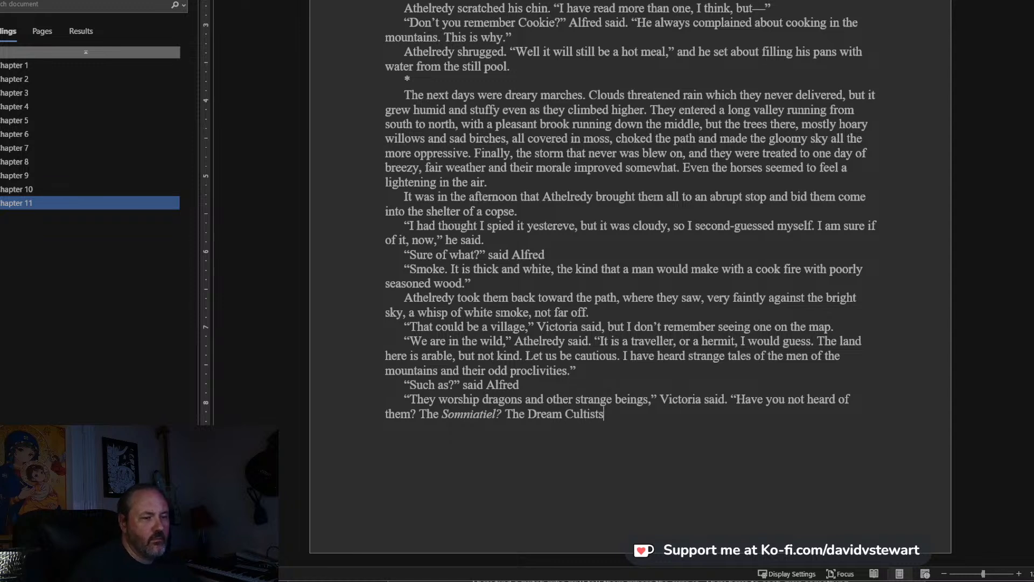
{"action": "type", "text": "?\""}
Add a new narrative paragraph reading “Alfred had an inclination to scoff but controlled it.”.
{"action": "key", "text": "Return"}
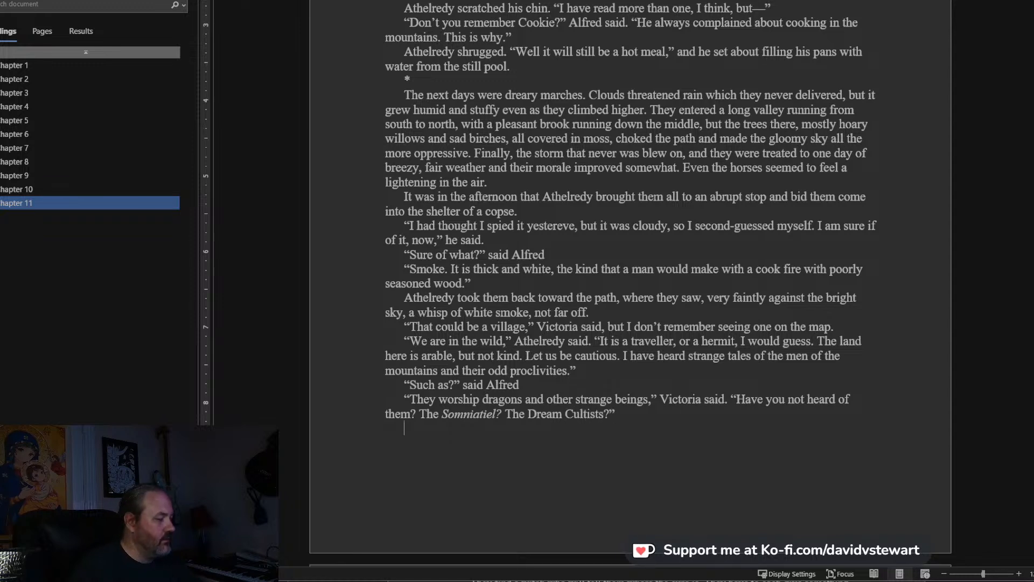
{"action": "type", "text": "Alfred no"}
{"action": "key", "text": "BackSpace"}
{"action": "type", "text": "ha"}
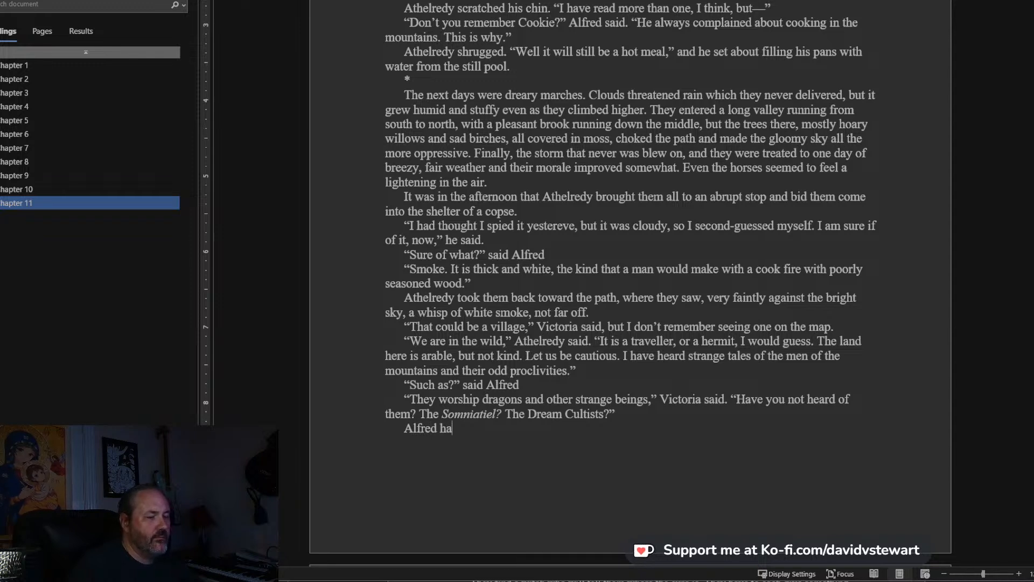
{"action": "type", "text": "d an inclination to scoff bu"}
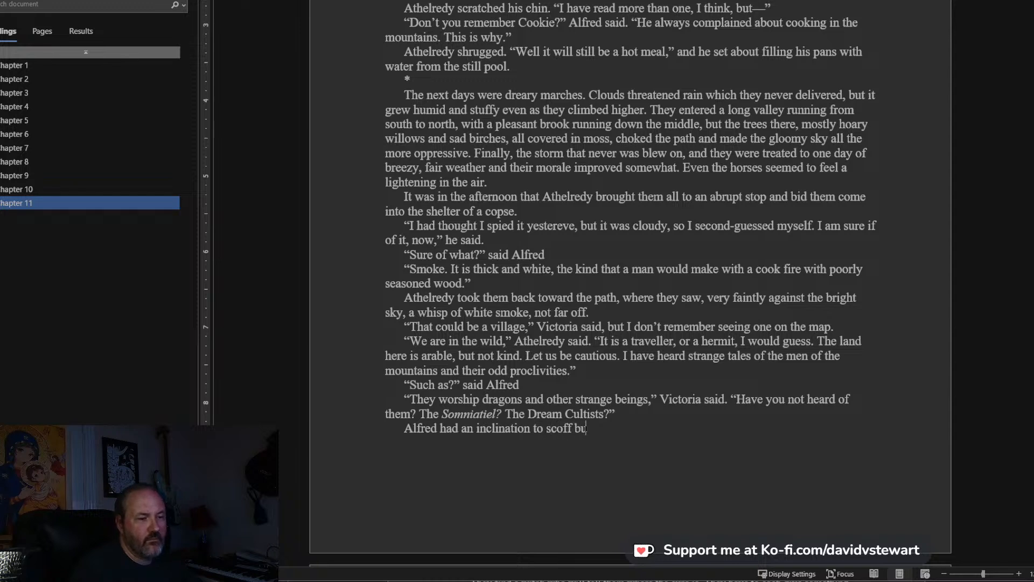
{"action": "type", "text": "t controlled it."}
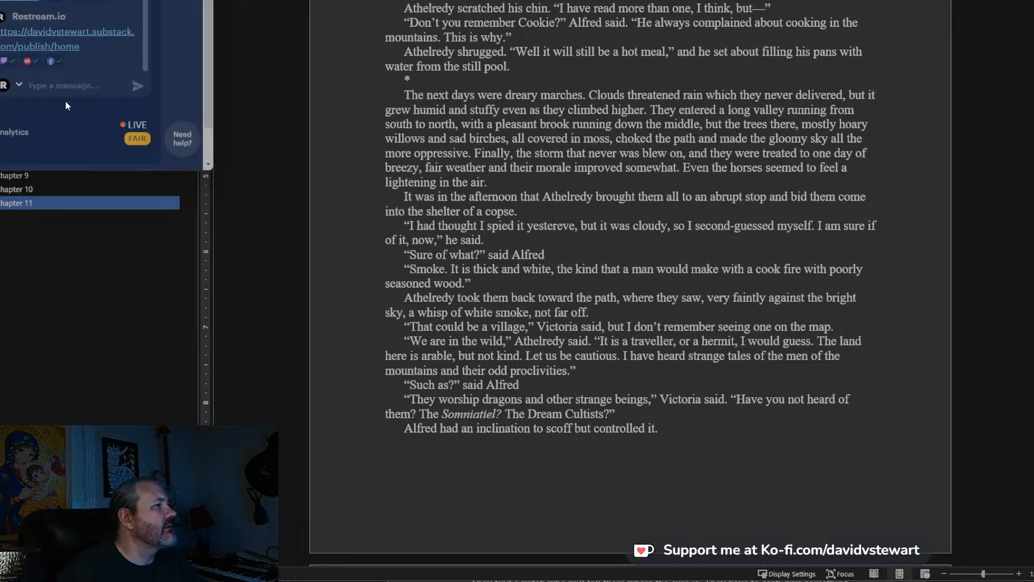
Send the copied YouTube link as a message in the Restream chat.
{"action": "type", "text": "https://www.youtube.com/watch?v=tWl6TJvtMhw"}
{"action": "key", "text": "Return"}
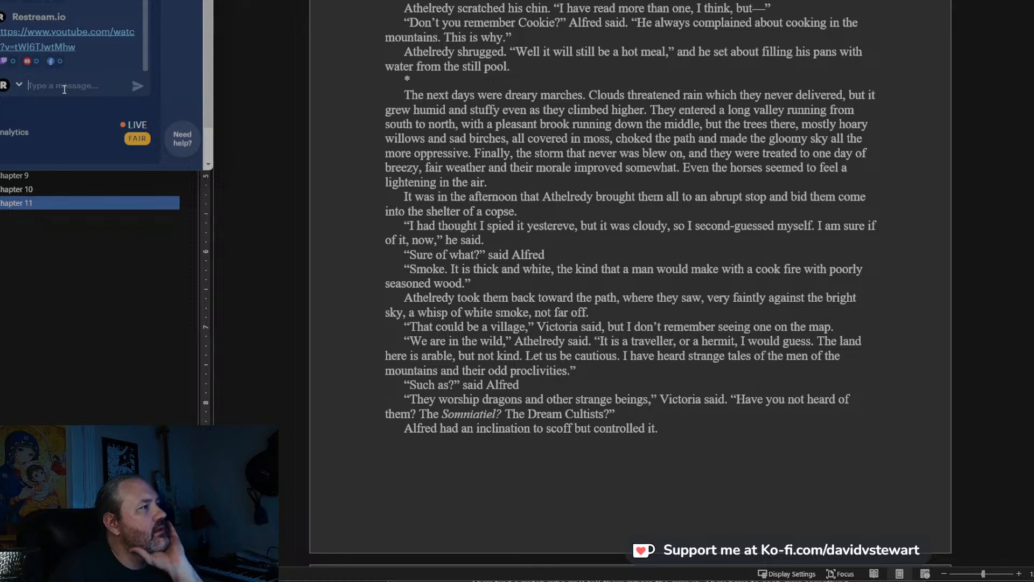
{"action": "scroll", "coordinate": [95, 68], "scroll_direction": "down", "scroll_amount": 1}
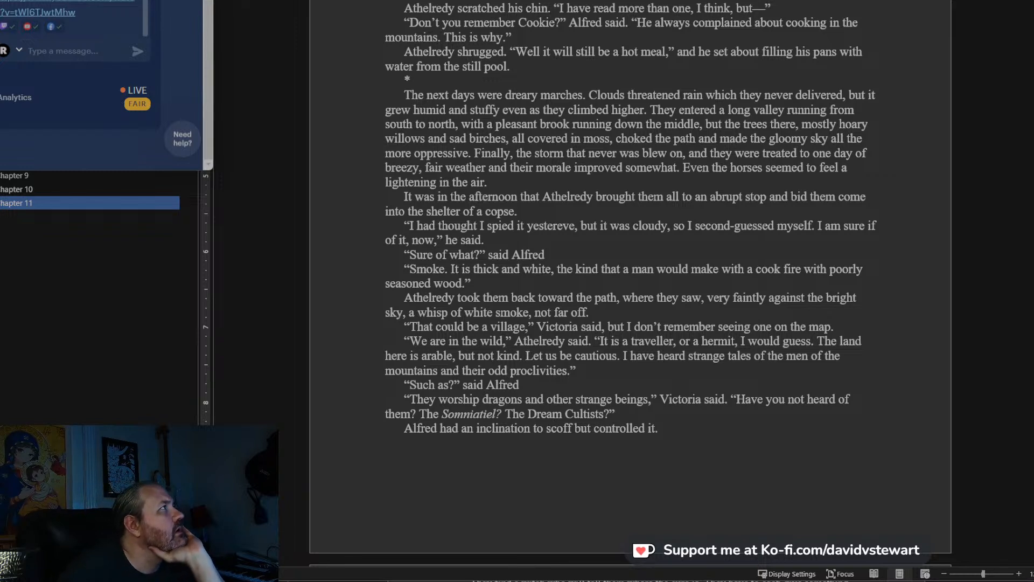
{"action": "key", "text": "ctrl+Tab"}
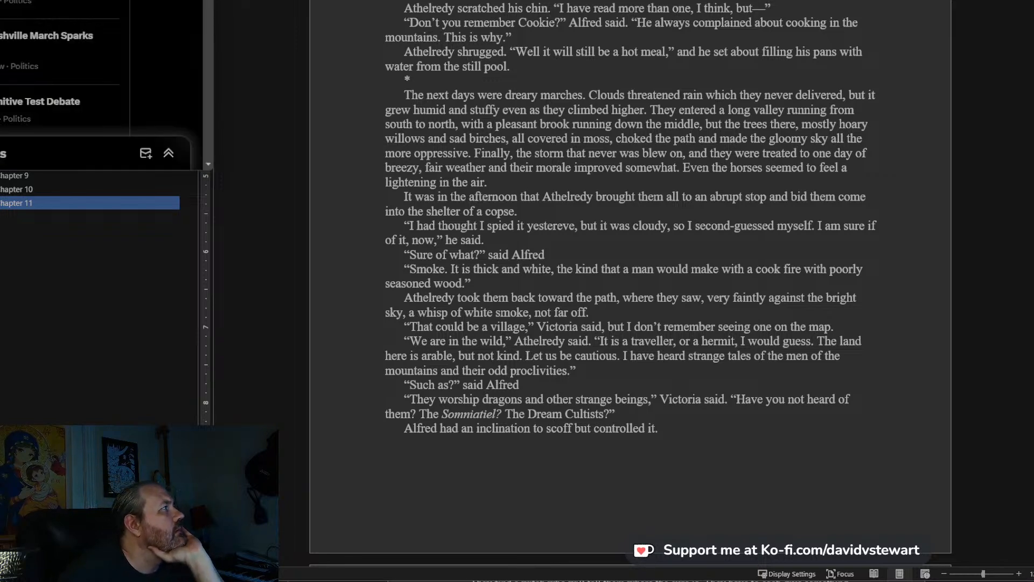
{"action": "key", "text": "ctrl+shift+Tab"}
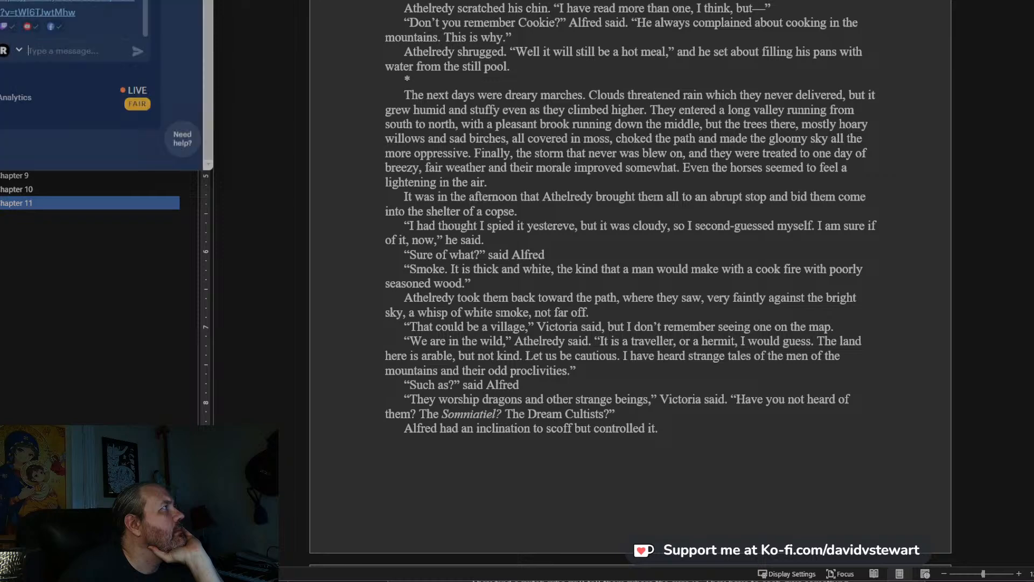
Return to the Word manuscript and place the cursor after “Alfred had an inclination to scoff but controlled it.”.
{"action": "scroll", "coordinate": [790, 300], "scroll_direction": "down", "scroll_amount": 3}
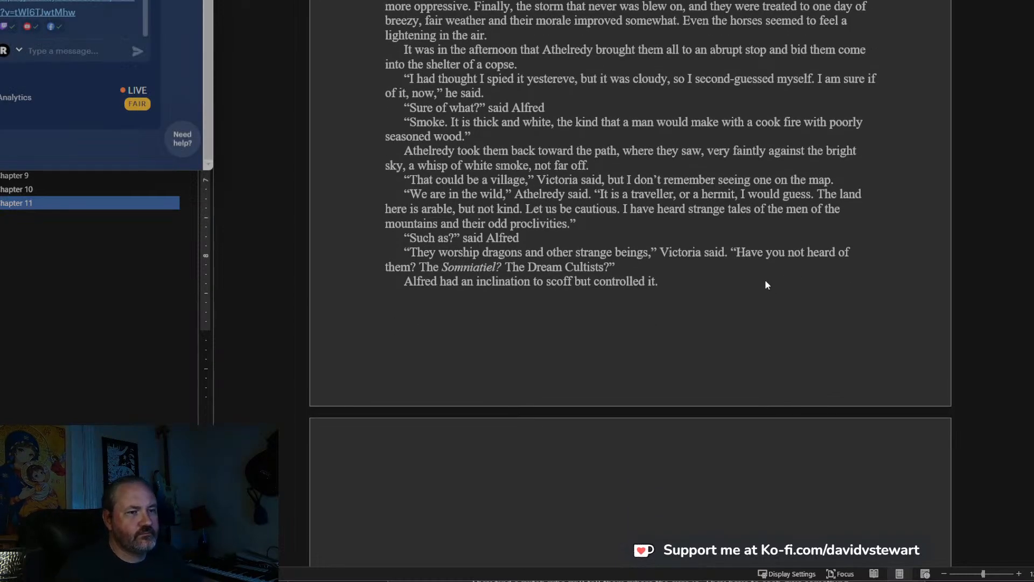
{"action": "scroll", "coordinate": [766, 282], "scroll_direction": "up", "scroll_amount": 1}
{"action": "left_click", "coordinate": [673, 282]}
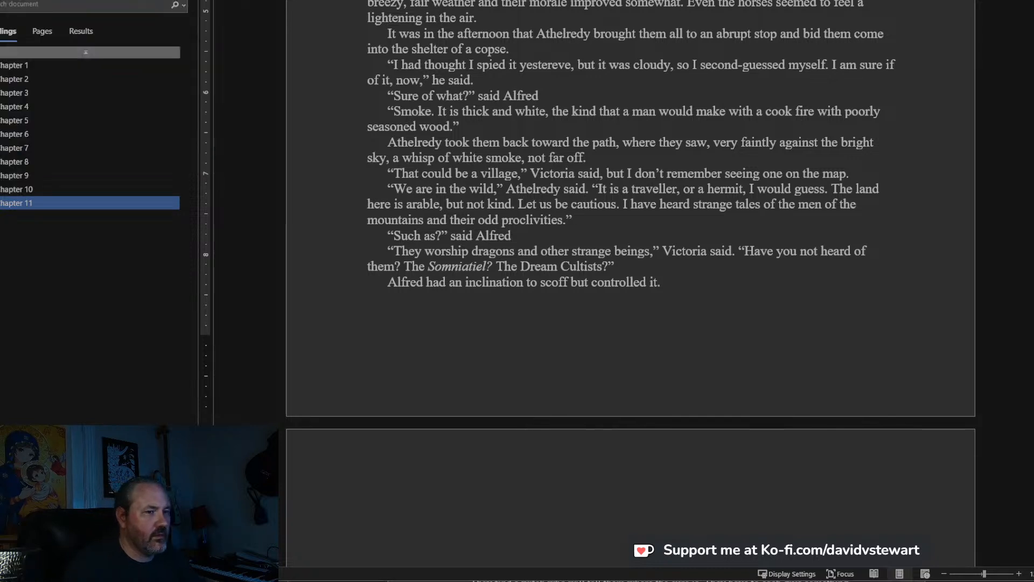
Extend the sentence about Alfred controlling his scoff with “, remembering the monster and the bandits.”.
{"action": "type", "text": "remember"}
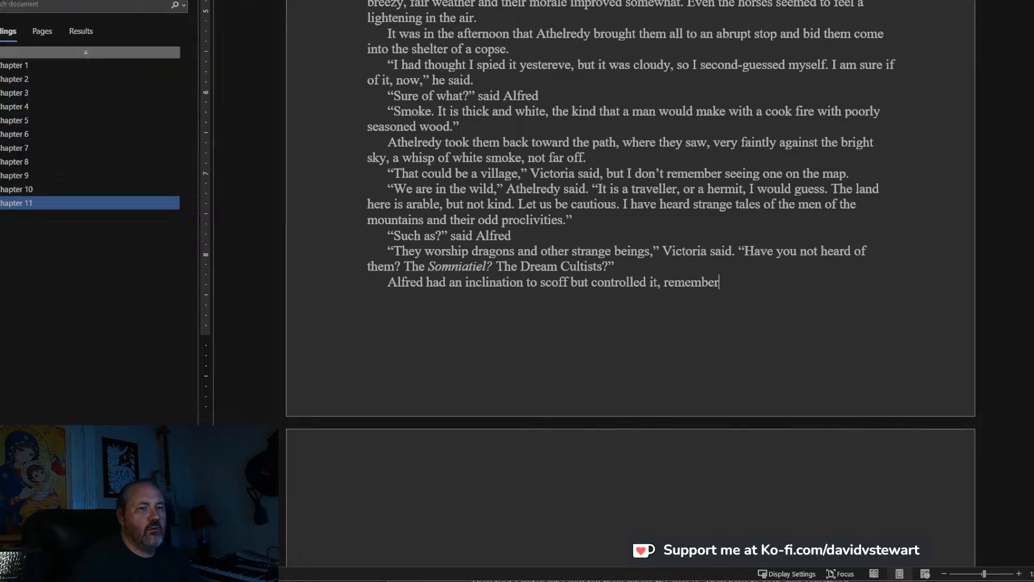
{"action": "type", "text": "ing the "}
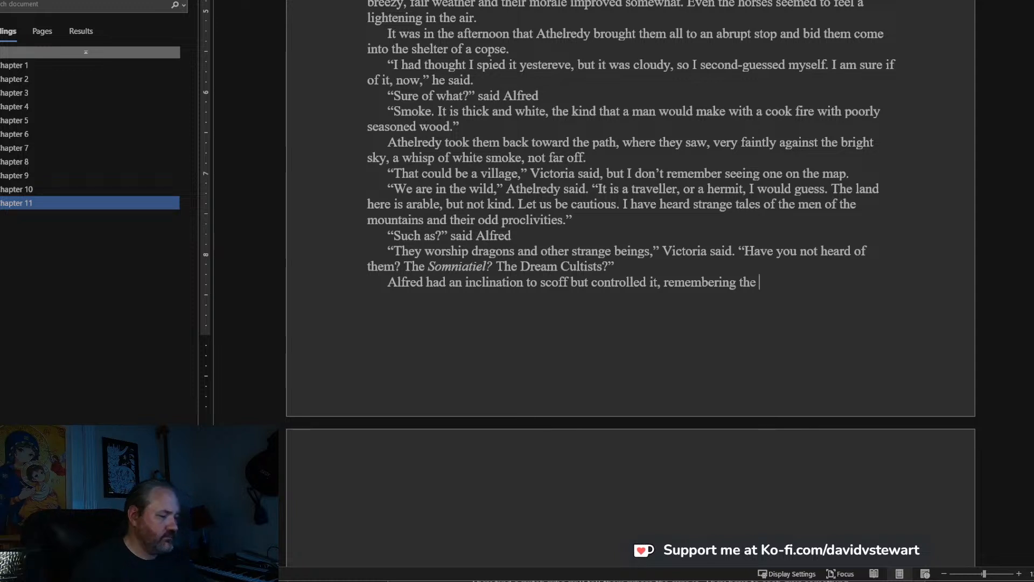
{"action": "type", "text": "mon"}
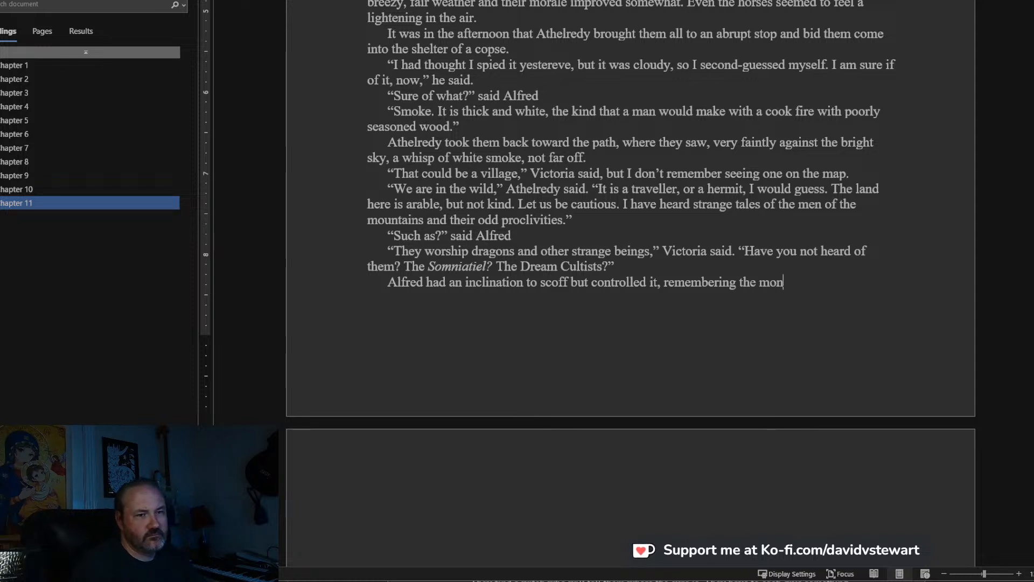
{"action": "type", "text": "ster "}
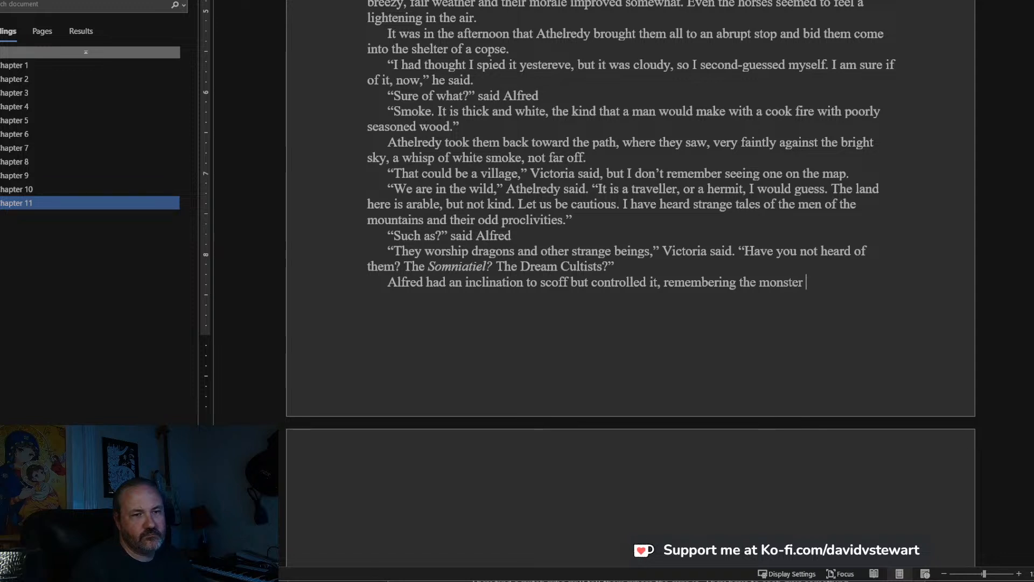
{"action": "type", "text": "and the bandi"}
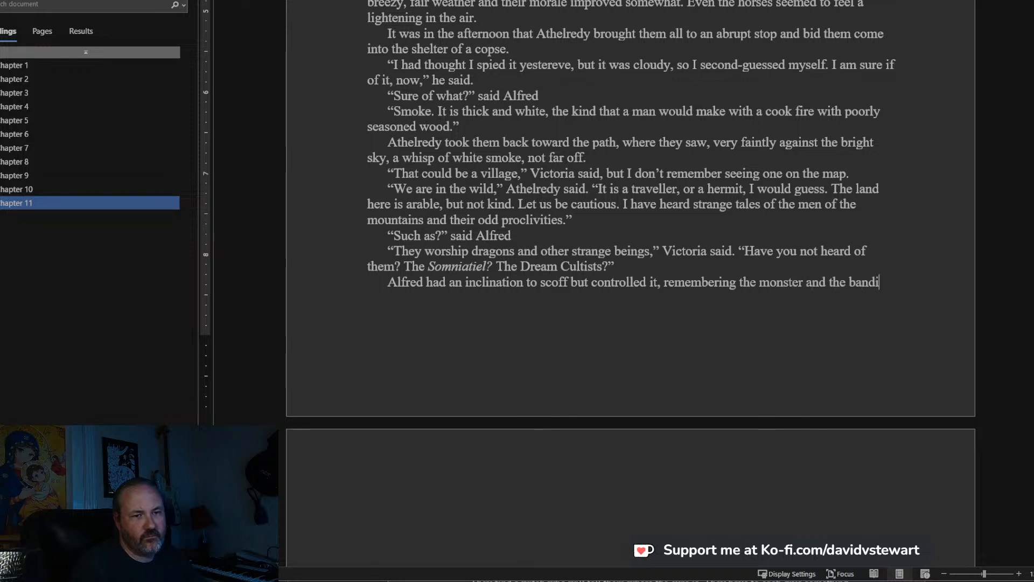
{"action": "type", "text": "ts, a"}
{"action": "key", "text": "BackSpace"}
{"action": "key", "text": "BackSpace"}
{"action": "key", "text": "BackSpace"}
{"action": "type", "text": "."}
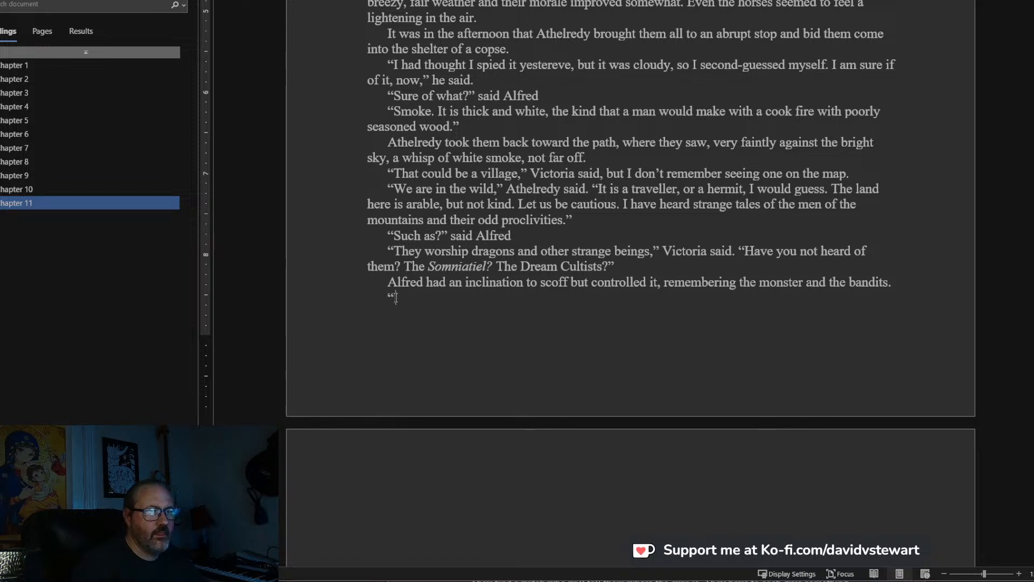
Begin a new dialogue paragraph reading “I would call it silly, but I have heard the tales”, without a closing quotation mark.
{"action": "type", "text": "ould"}
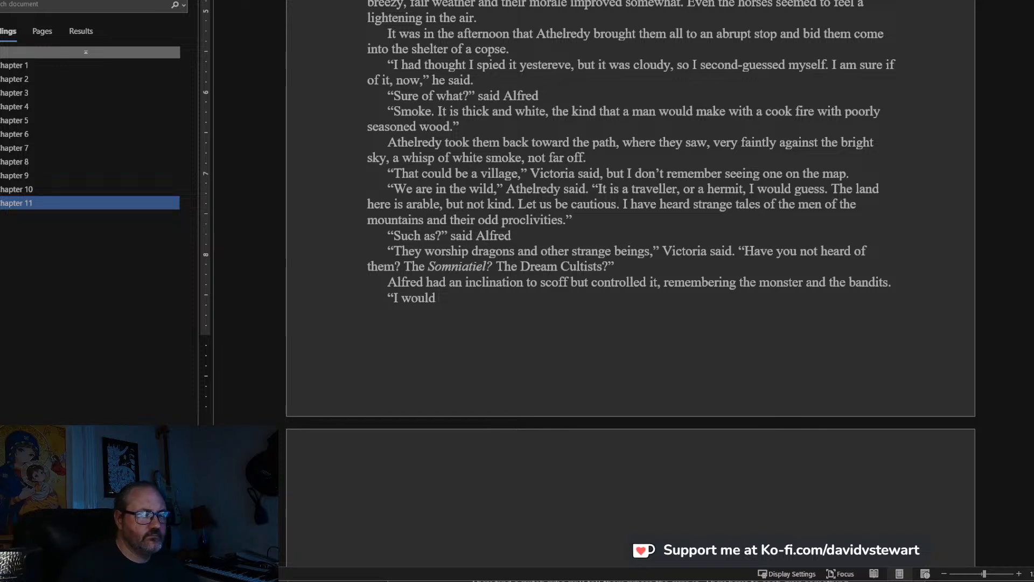
{"action": "type", "text": "ca"}
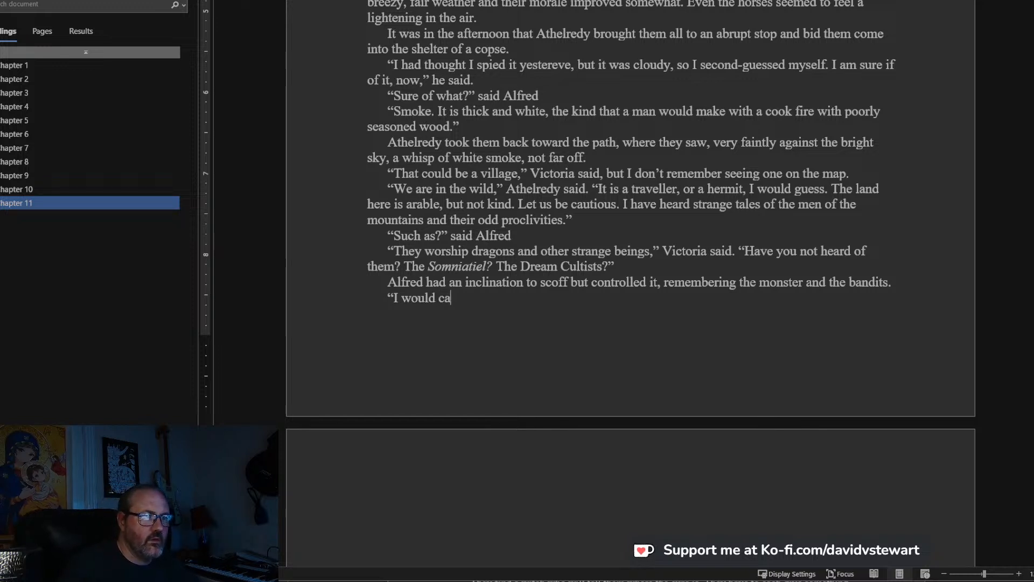
{"action": "type", "text": "ll it silly, but I have heard the ta"}
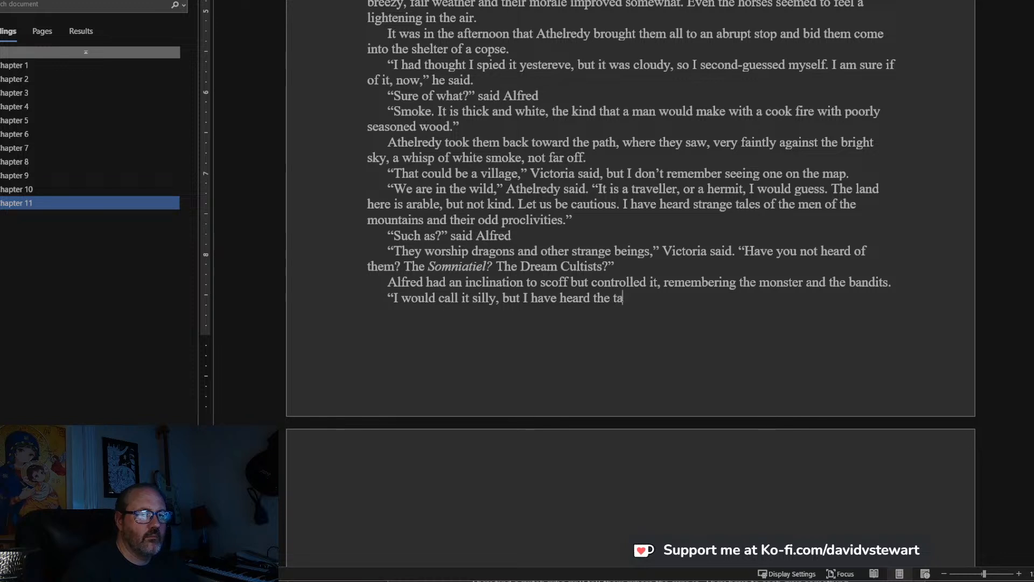
{"action": "type", "text": "les, too. H"}
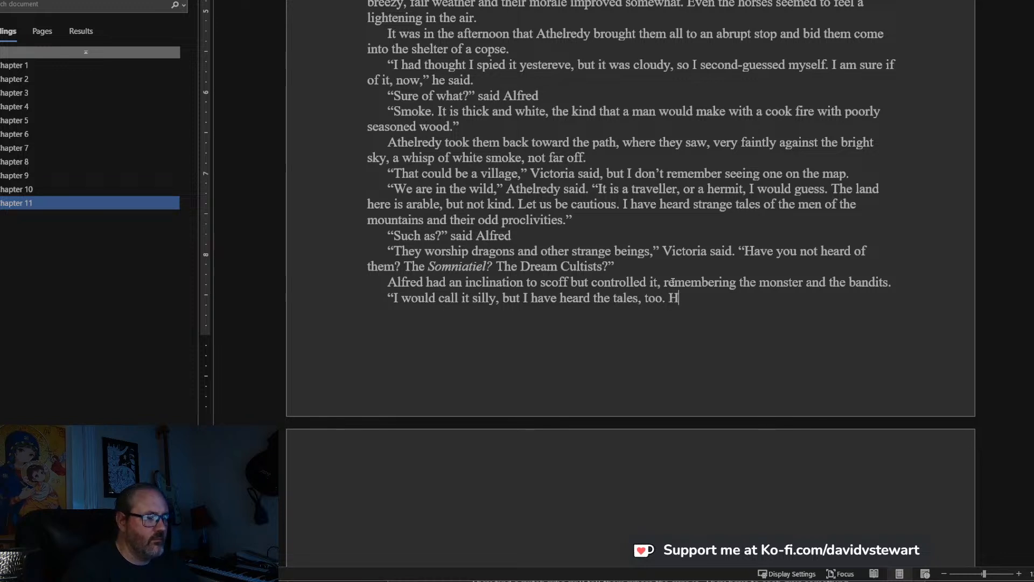
{"action": "type", "text": "unters "}
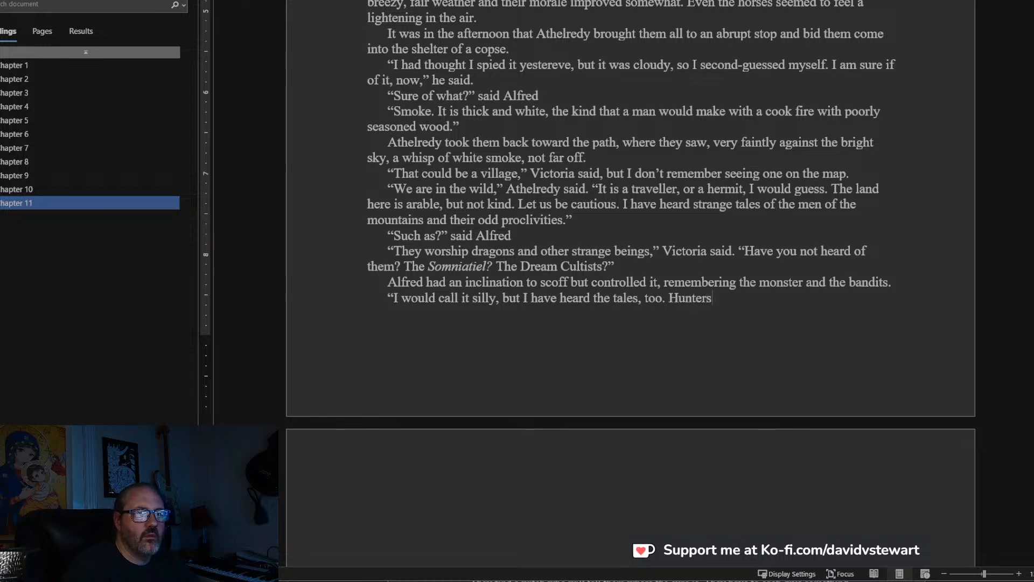
{"action": "type", "text": "will range far upland at times sear"}
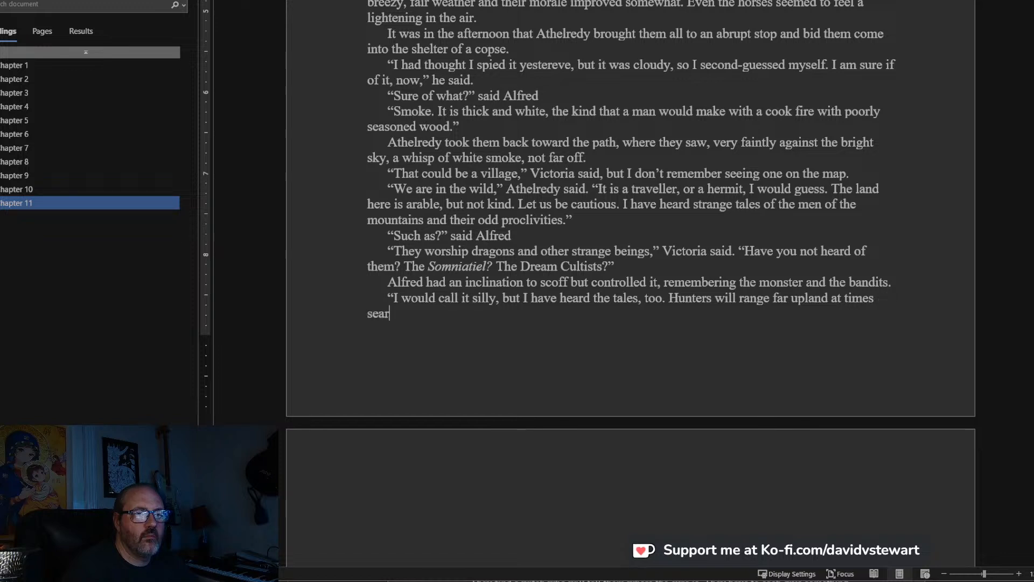
{"action": "type", "text": "ching for certain"}
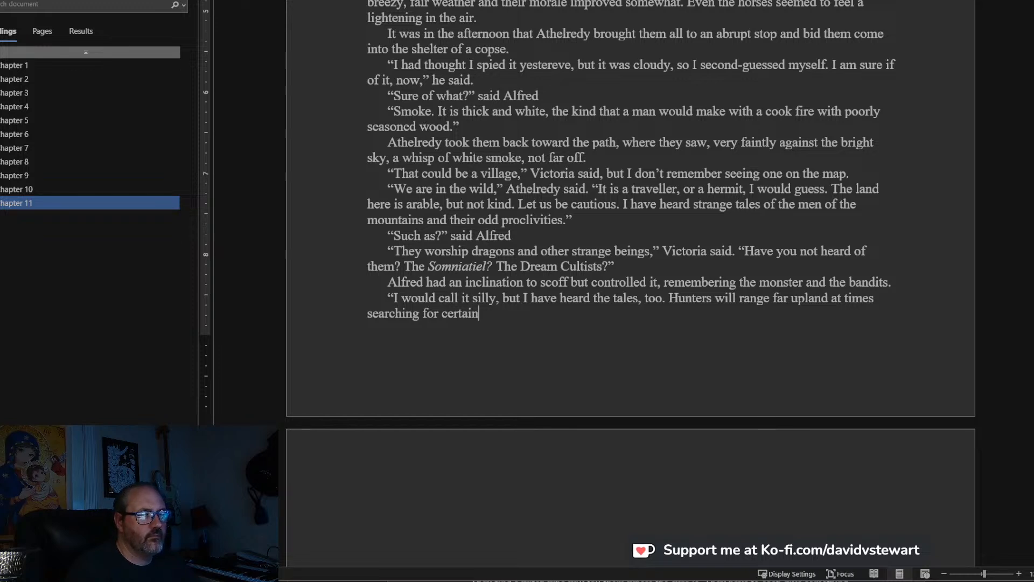
{"action": "type", "text": " herds of stags"}
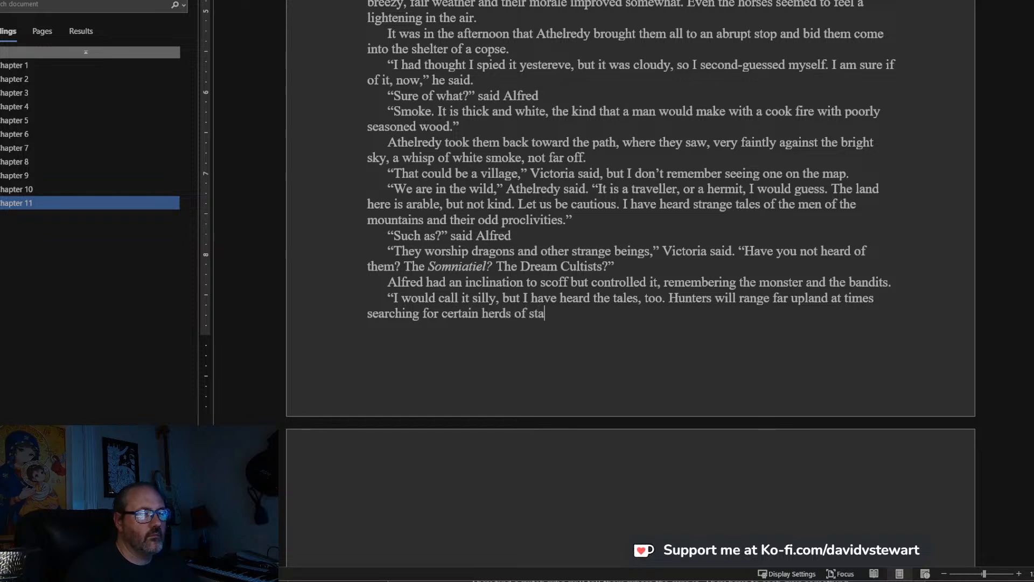
Name what the hunters search for by adding “certain herds of deer,” to the sentence.
{"action": "key", "text": "BackSpace"}
{"action": "key", "text": "BackSpace"}
{"action": "key", "text": "BackSpace"}
{"action": "key", "text": "BackSpace"}
{"action": "key", "text": "BackSpace"}
{"action": "key", "text": "BackSpace"}
{"action": "type", "text": "deer, but"}
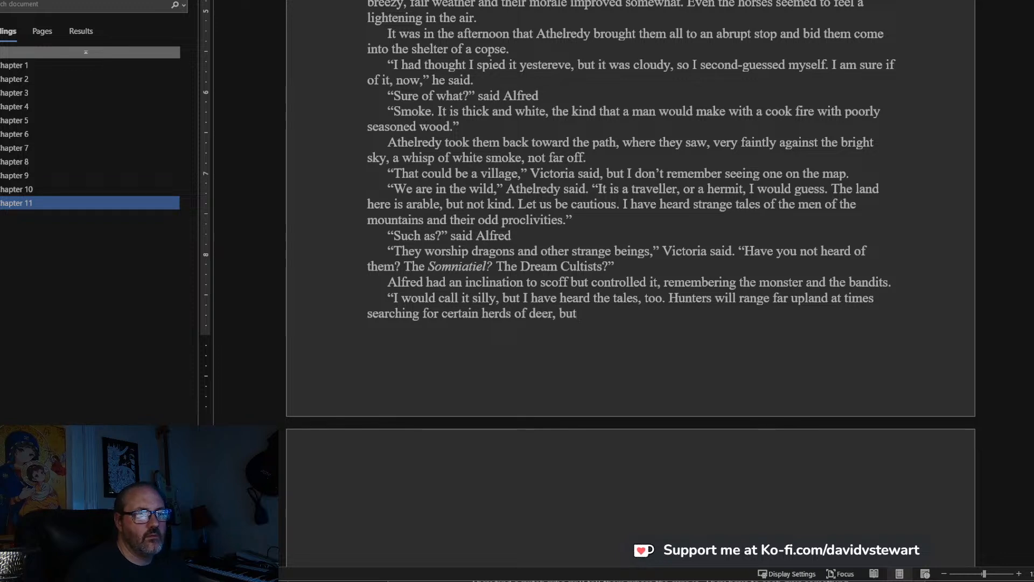
Follow the mention of deer with the clause “and they say the woods get very strange in the northeast”.
{"action": "key", "text": "BackSpace"}
{"action": "key", "text": "BackSpace"}
{"action": "key", "text": "BackSpace"}
{"action": "type", "text": "and they say the q"}
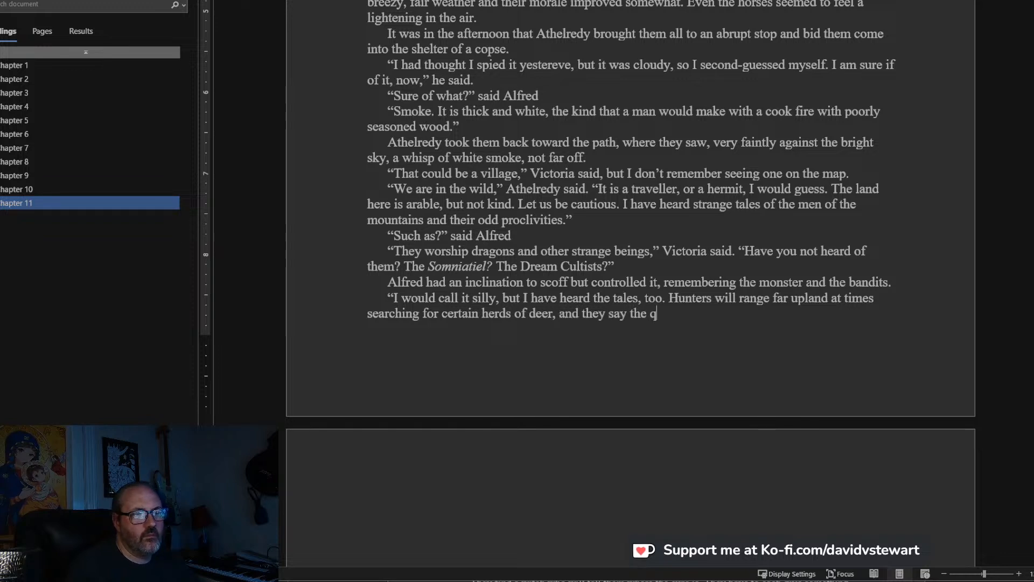
{"action": "key", "text": "BackSpace"}
{"action": "type", "text": "woods get "}
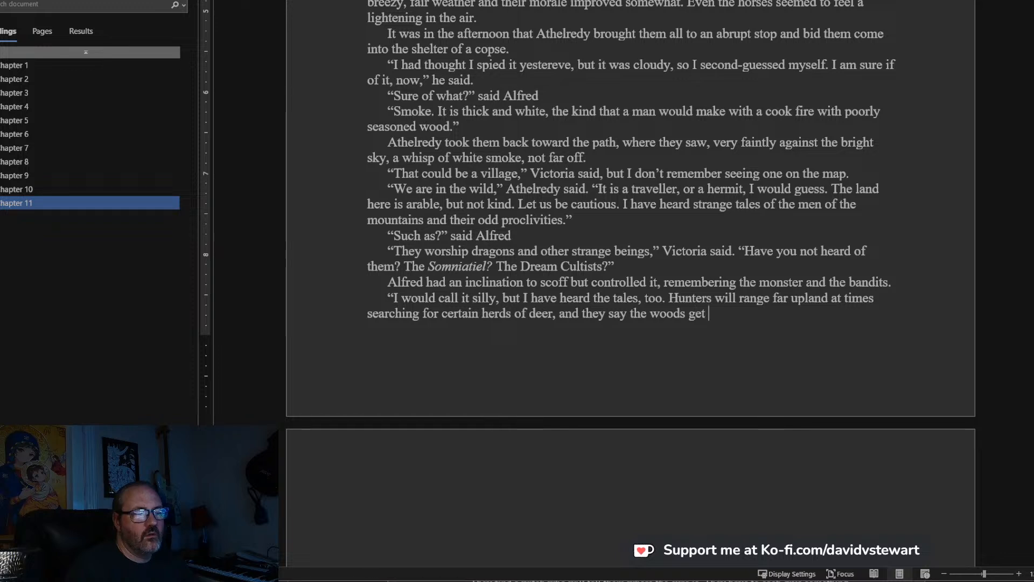
{"action": "type", "text": "very strang"}
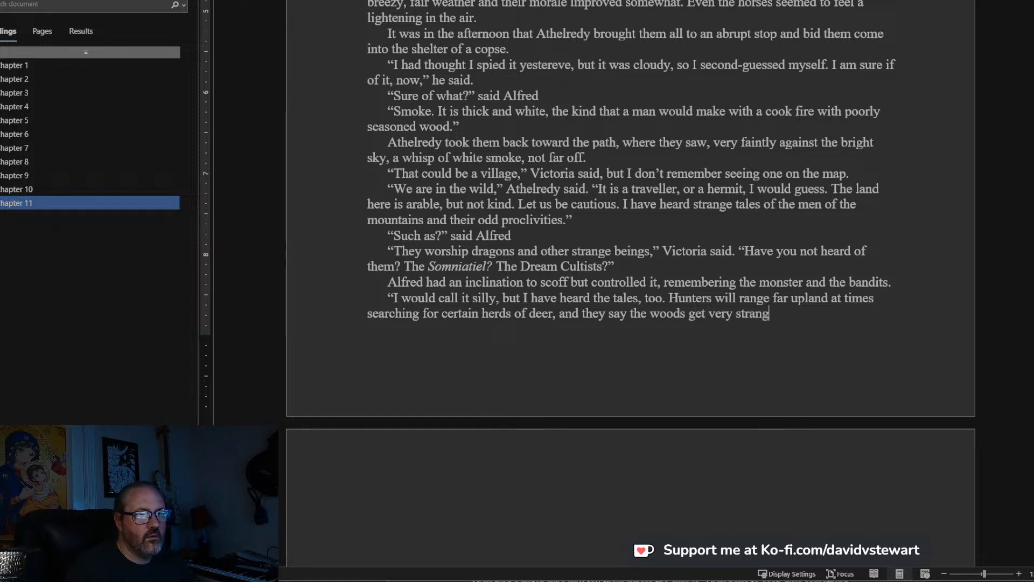
{"action": "type", "text": "e in the the"}
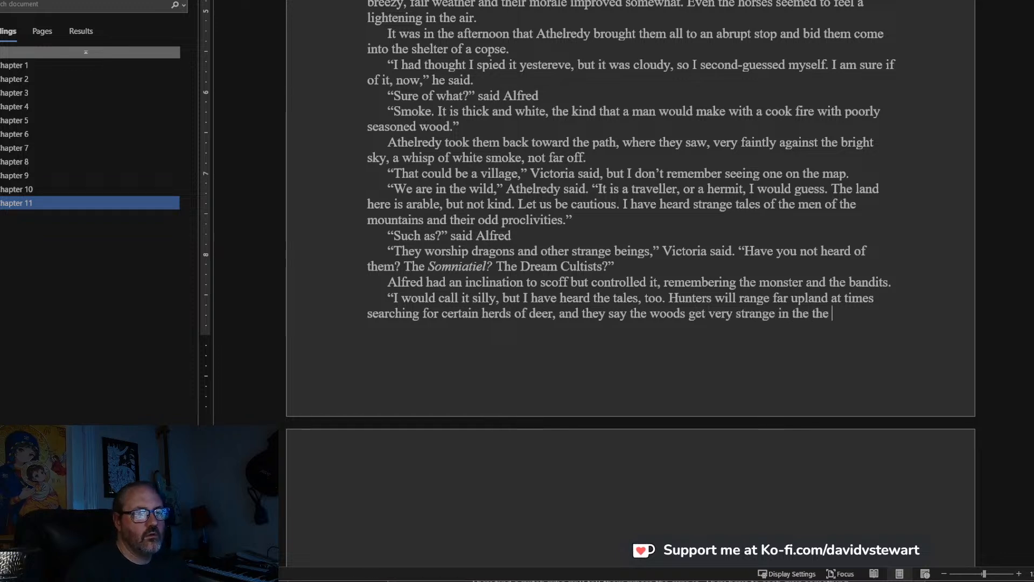
{"action": "key", "text": "BackSpace"}
{"action": "key", "text": "BackSpace"}
{"action": "key", "text": "BackSpace"}
{"action": "type", "text": "nor"}
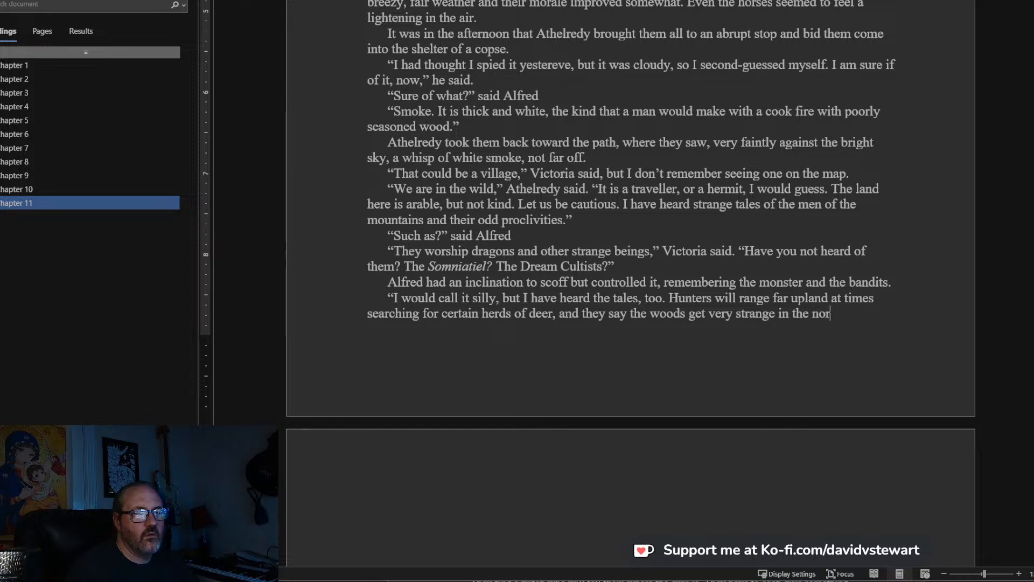
{"action": "type", "text": "theast, and there a"}
{"action": "type", "text": "re are"}
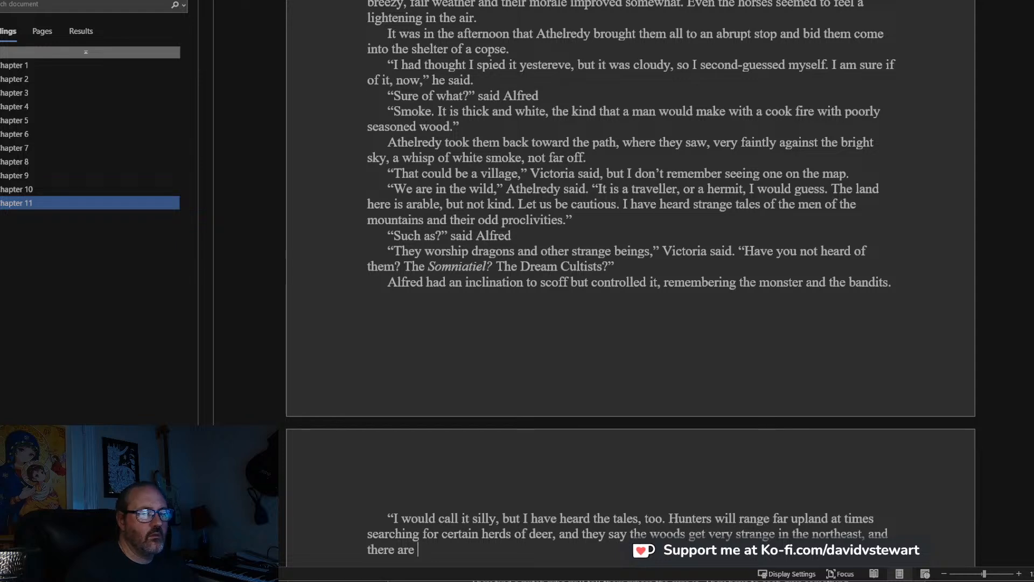
{"action": "scroll", "coordinate": [672, 282], "scroll_direction": "down", "scroll_amount": 4}
{"action": "type", "text": "men who can"}
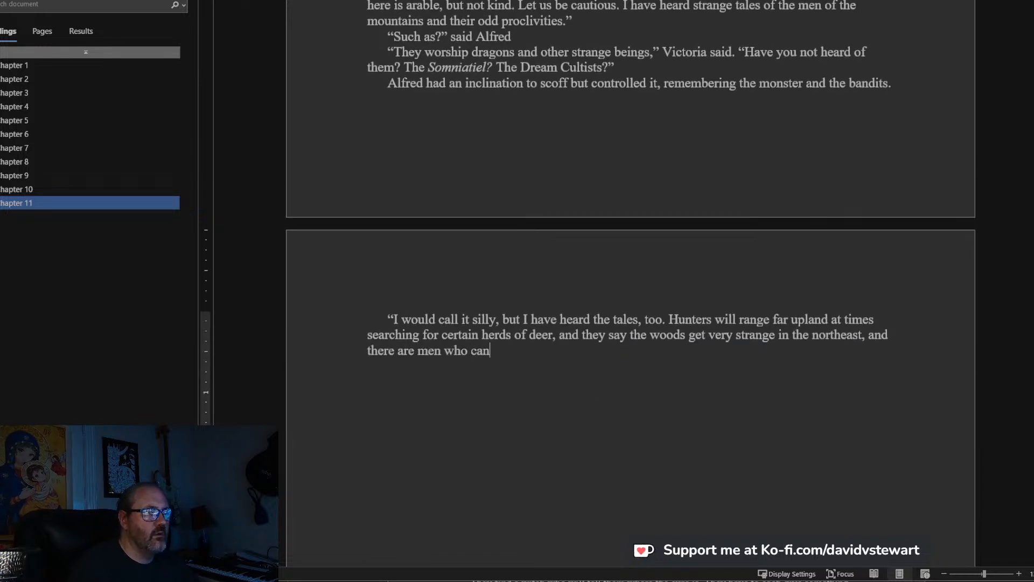
{"action": "key", "text": "BackSpace"}
{"action": "key", "text": "BackSpace"}
{"action": "key", "text": "BackSpace"}
{"action": "key", "text": "BackSpace"}
{"action": "key", "text": "BackSpace"}
{"action": "key", "text": "BackSpace"}
{"action": "key", "text": "BackSpace"}
{"action": "key", "text": "BackSpace"}
{"action": "key", "text": "BackSpace"}
{"action": "key", "text": "BackSpace"}
{"action": "key", "text": "BackSpace"}
{"action": "key", "text": "BackSpace"}
{"action": "key", "text": "BackSpace"}
{"action": "key", "text": "BackSpace"}
{"action": "key", "text": "BackSpace"}
{"action": "key", "text": "BackSpace"}
{"action": "key", "text": "BackSpace"}
{"action": "key", "text": "BackSpace"}
{"action": "key", "text": "BackSpace"}
{"action": "key", "text": "BackSpace"}
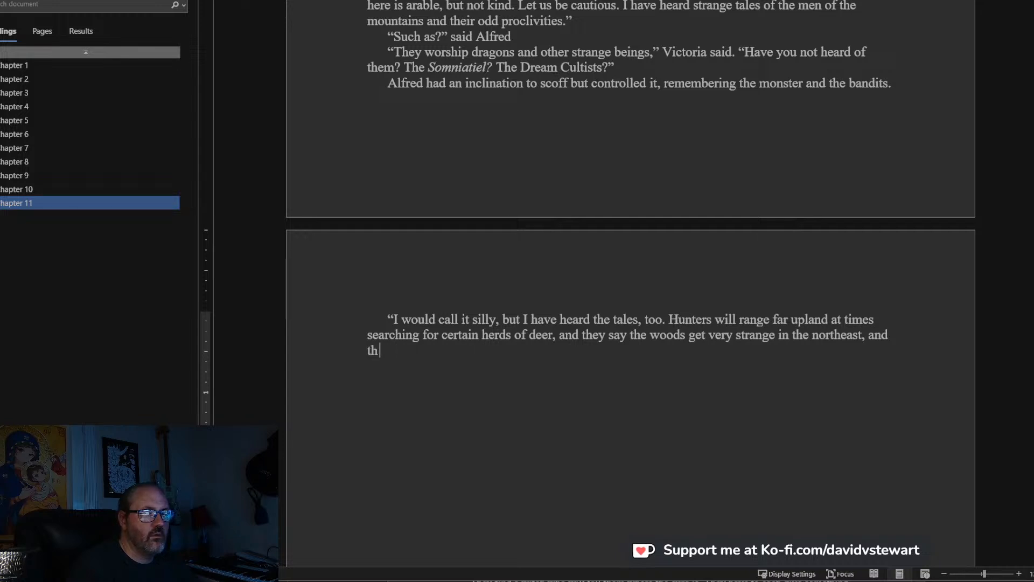
{"action": "key", "text": "BackSpace"}
{"action": "key", "text": "BackSpace"}
{"action": "key", "text": "BackSpace"}
End the sentence after “northeast” and finish the speech with “Full of cults and strange sorcerers.” and a closing quotation mark.
{"action": "type", "text": ". Full of c"}
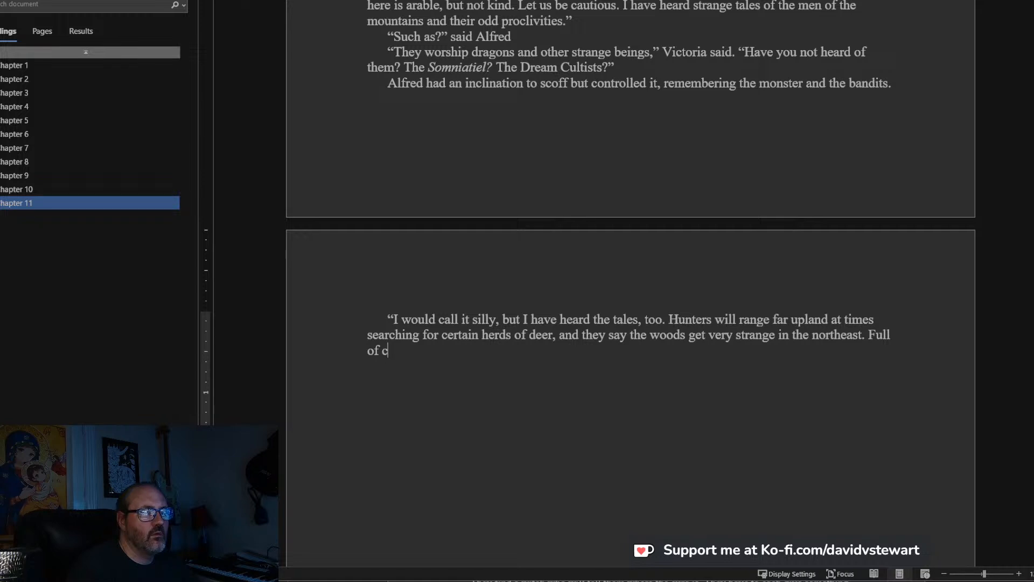
{"action": "type", "text": "range sorceror"}
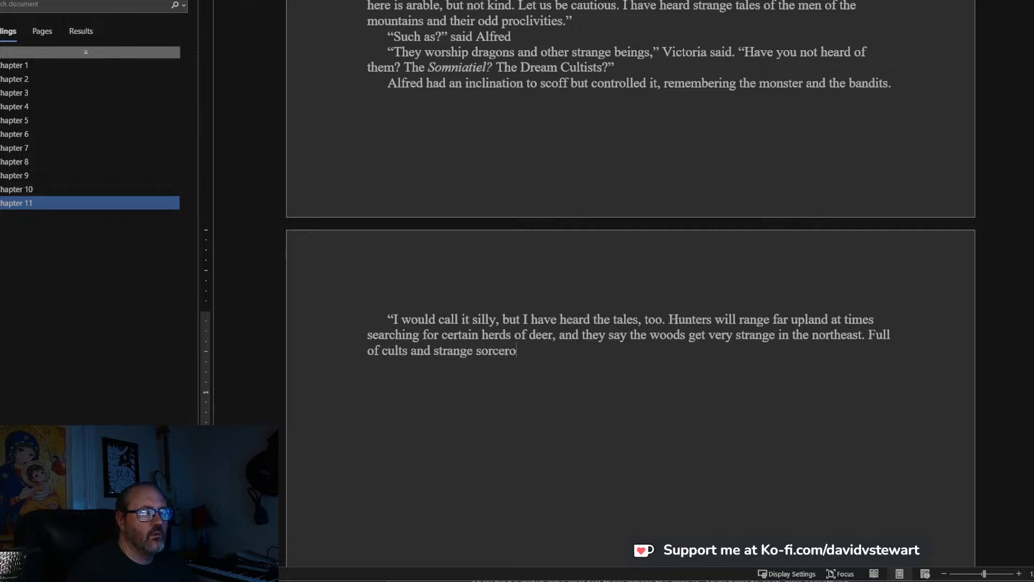
{"action": "key", "text": "BackSpace"}
{"action": "type", "text": "\""}
Start a reply in a new paragraph with an opening quotation mark and “Well, in all likelihood it is one of your huntsmen”.
{"action": "key", "text": "Return"}
{"action": "type", "text": "\""}
{"action": "type", "text": "Well"}
{"action": "type", "text": ", in all likelih"}
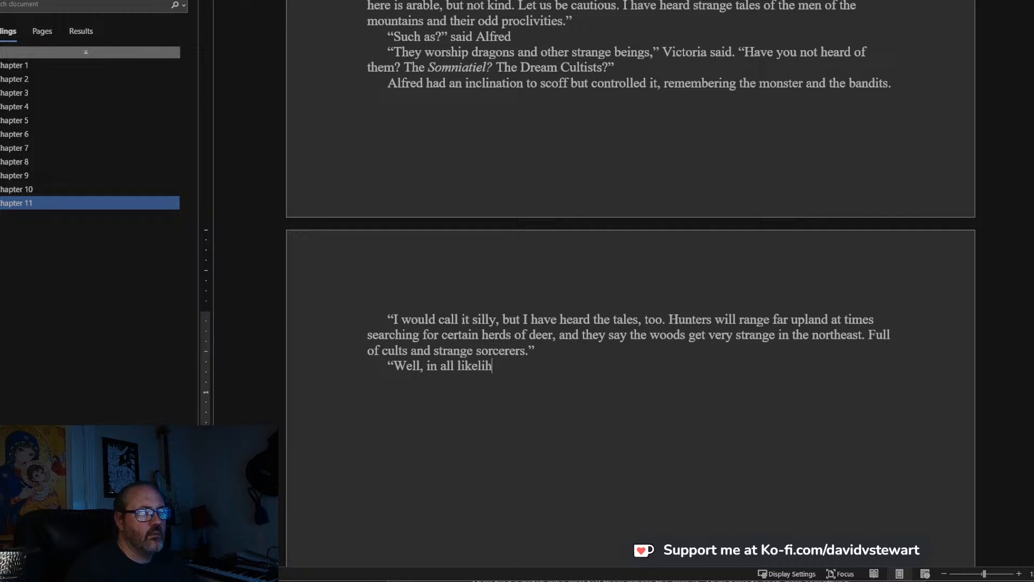
{"action": "type", "text": "ood it is one of"}
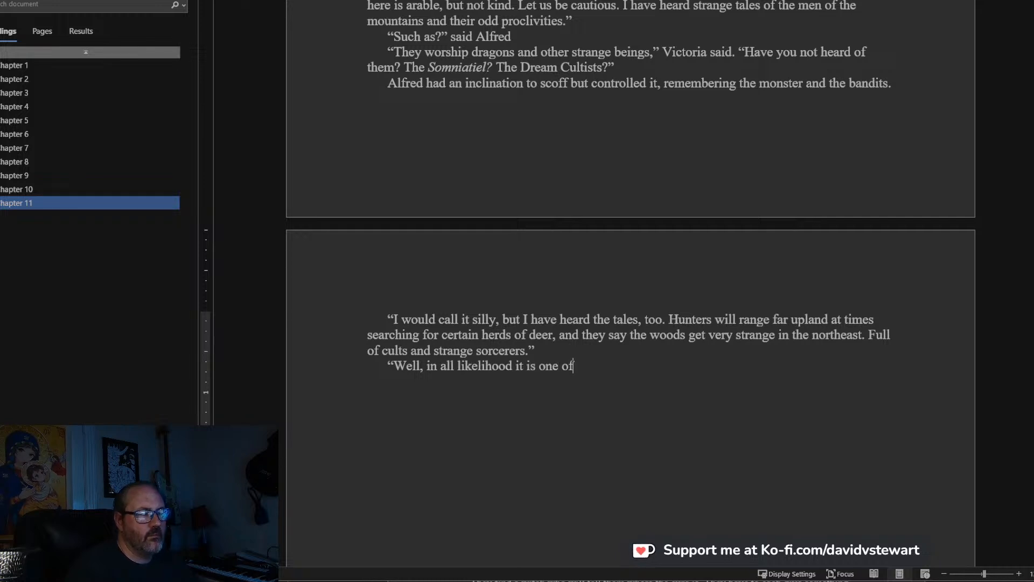
{"action": "type", "text": " your"}
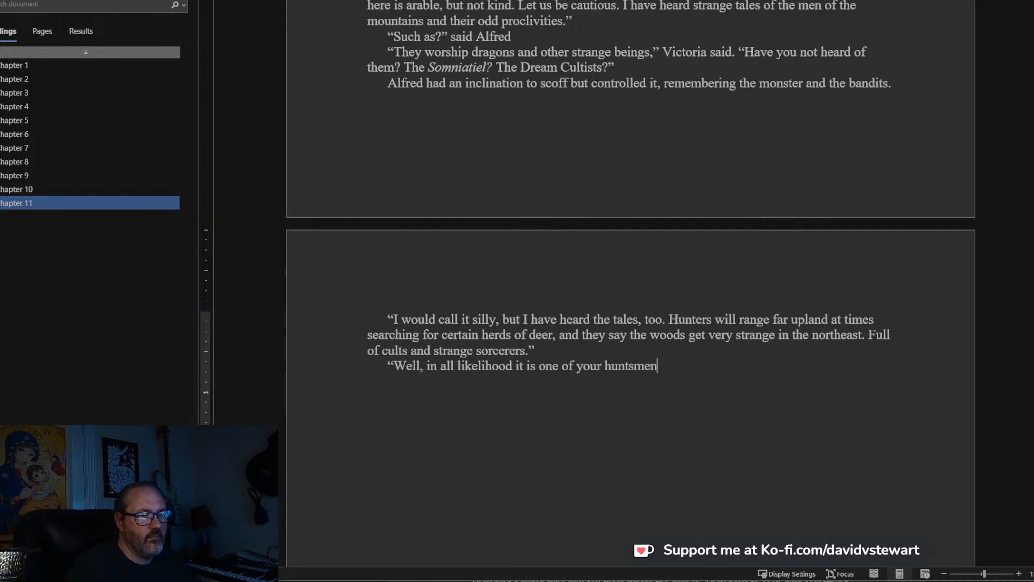
{"action": "type", "text": " huntsmen"}
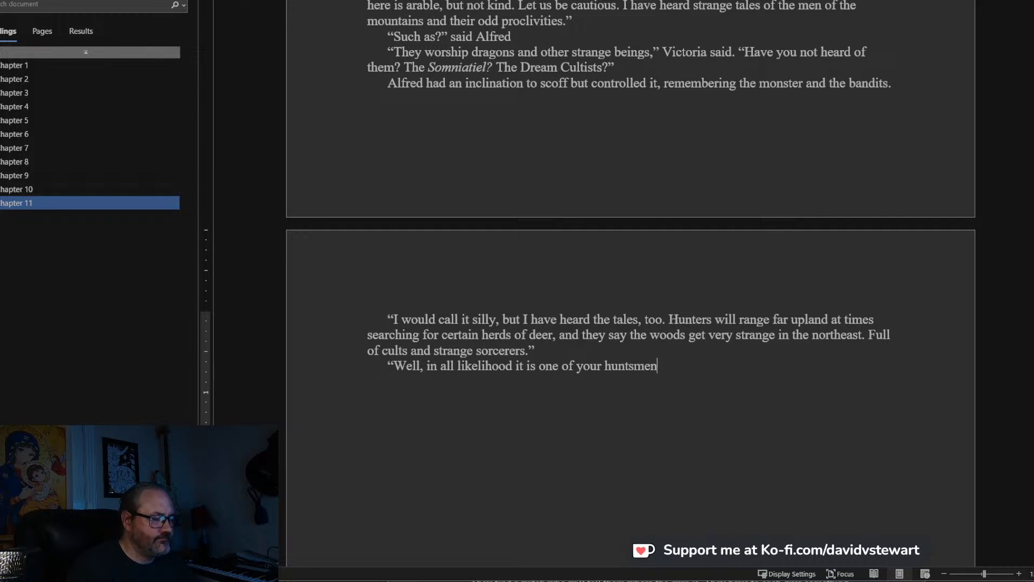
{"action": "type", "text": ", or a t"}
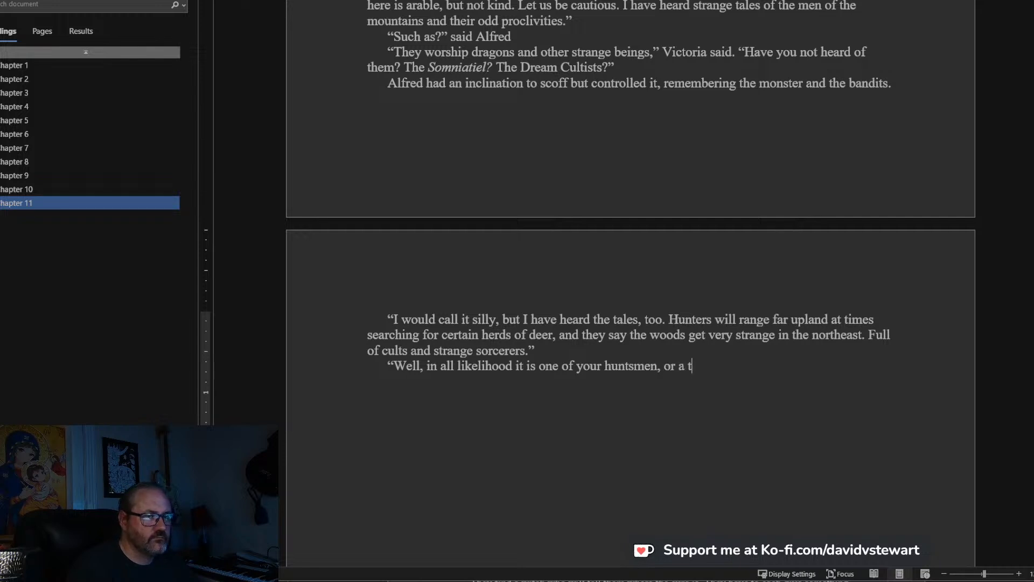
{"action": "type", "text": "raveller from the "}
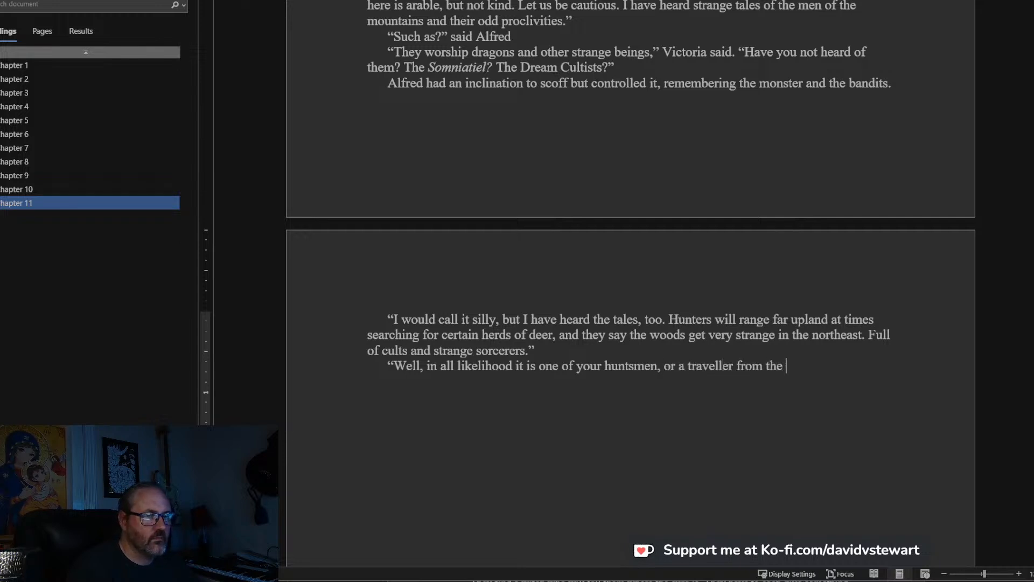
{"action": "type", "text": "Petty K"}
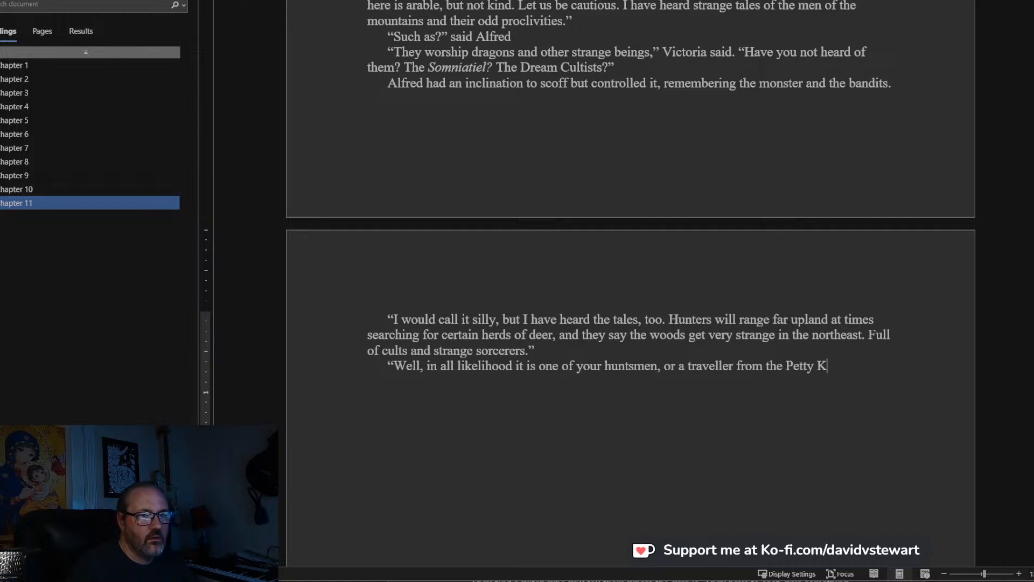
{"action": "type", "text": "ingdoms "}
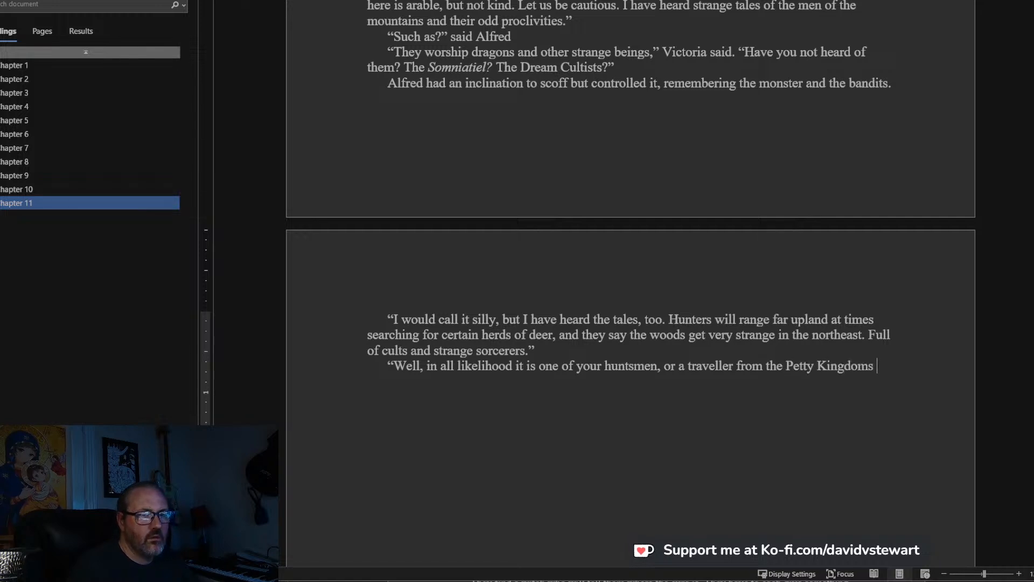
{"action": "type", "text": "makng"}
Complete the reply's sentence with “, or a traveller from the Petty Kingdoms making his way south.”.
{"action": "key", "text": "BackSpace"}
{"action": "type", "text": "ing his way south."}
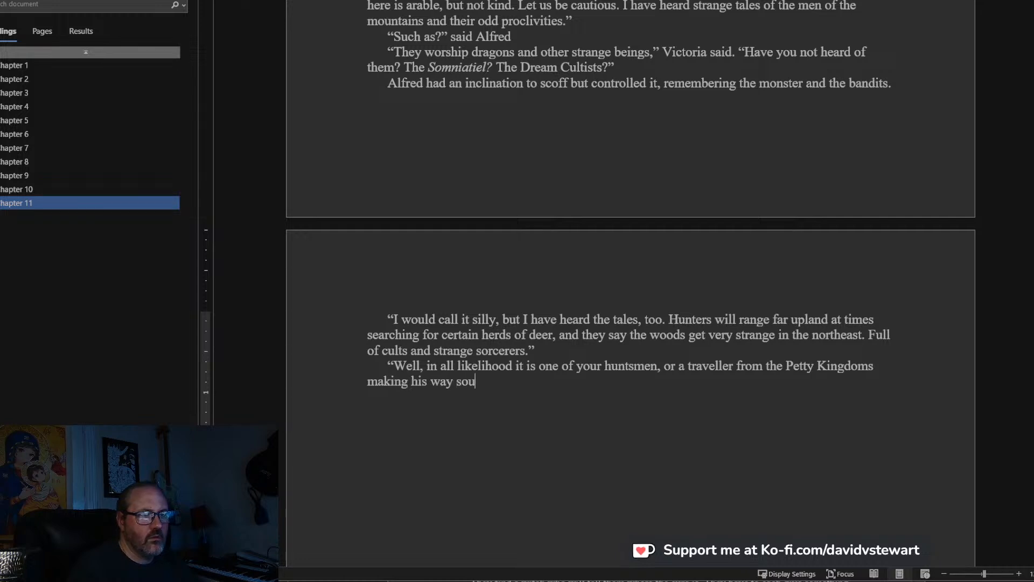
Make the reply's traveller plural, changing “a traveller” to “travellers” and “his way south” to “their way south”.
{"action": "left_click", "coordinate": [685, 367]}
{"action": "key", "text": "BackSpace"}
{"action": "key", "text": "BackSpace"}
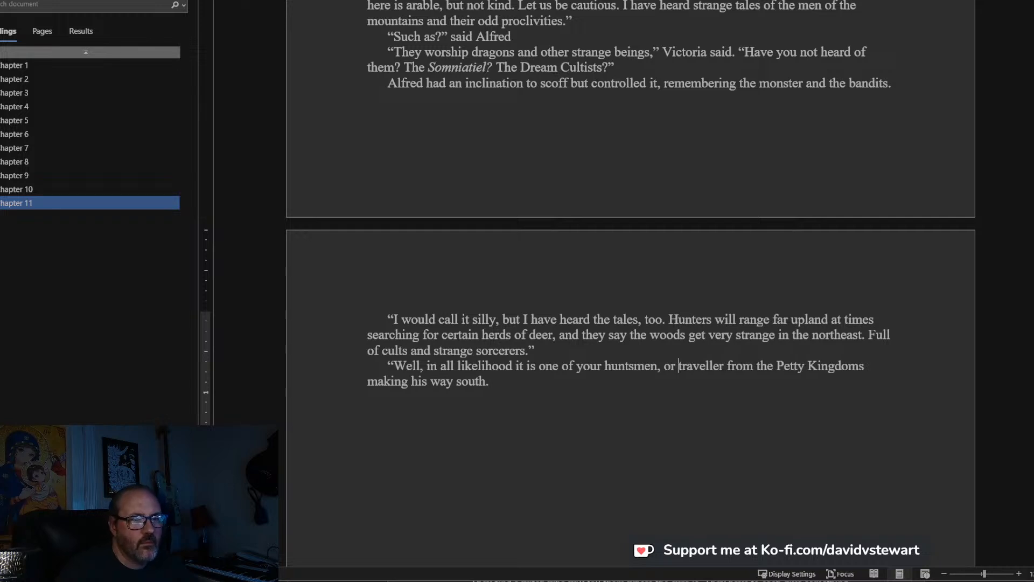
{"action": "type", "text": "s"}
{"action": "left_click", "coordinate": [548, 376]}
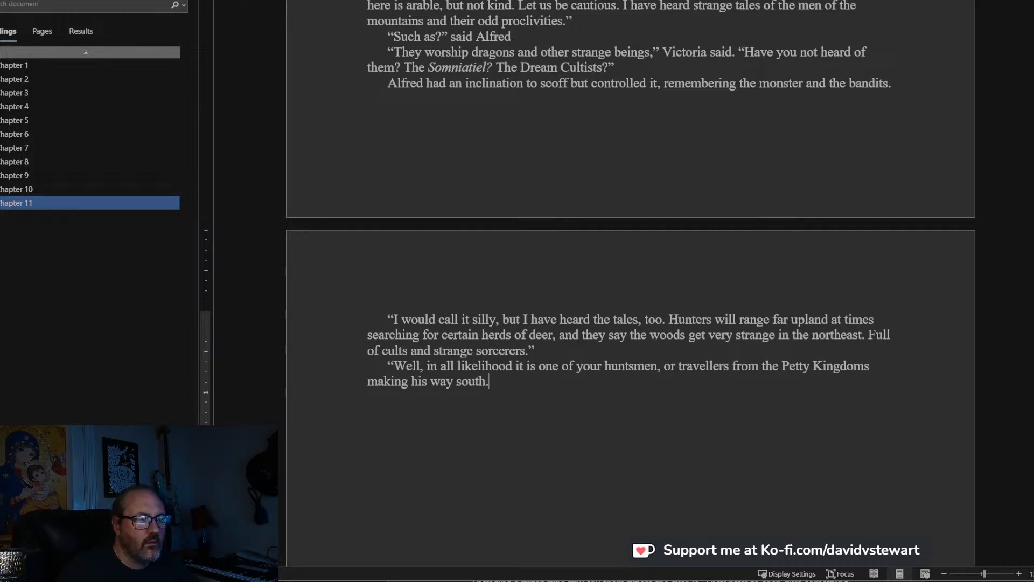
{"action": "key", "text": "BackSpace"}
{"action": "key", "text": "BackSpace"}
{"action": "key", "text": "BackSpace"}
{"action": "type", "text": "their way south"}
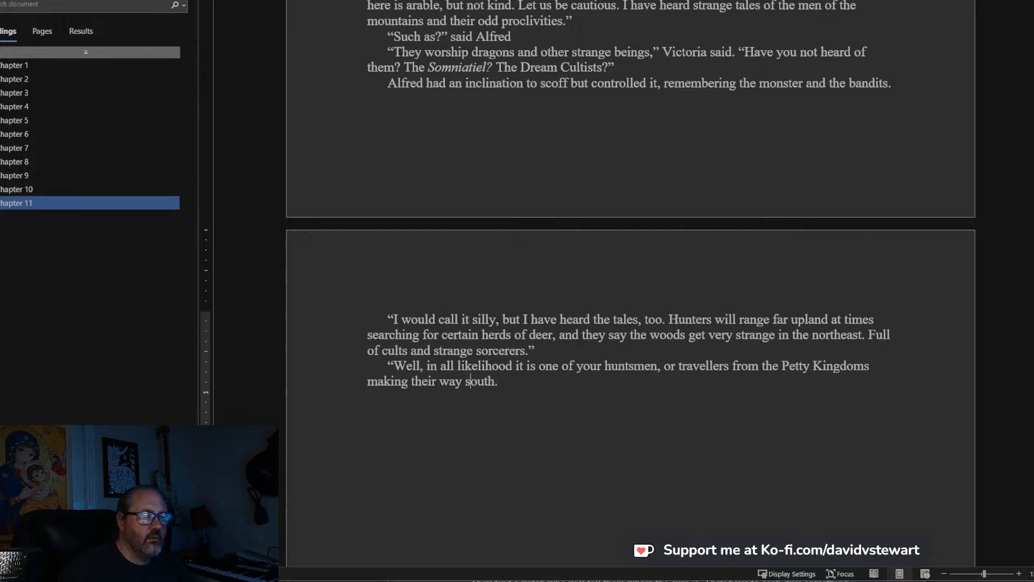
{"action": "type", "text": ",”"}
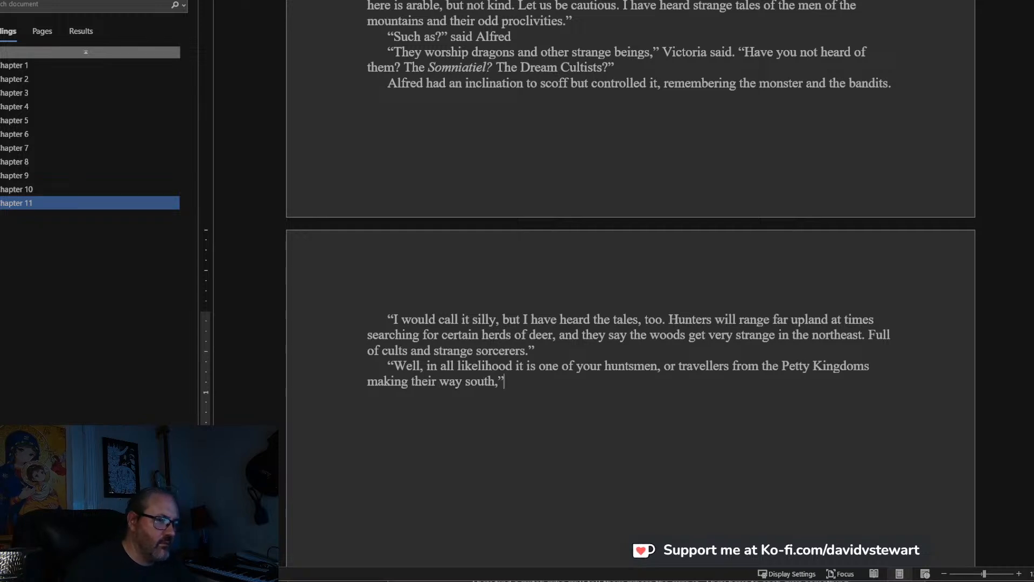
{"action": "type", "text": " Alfred sai"}
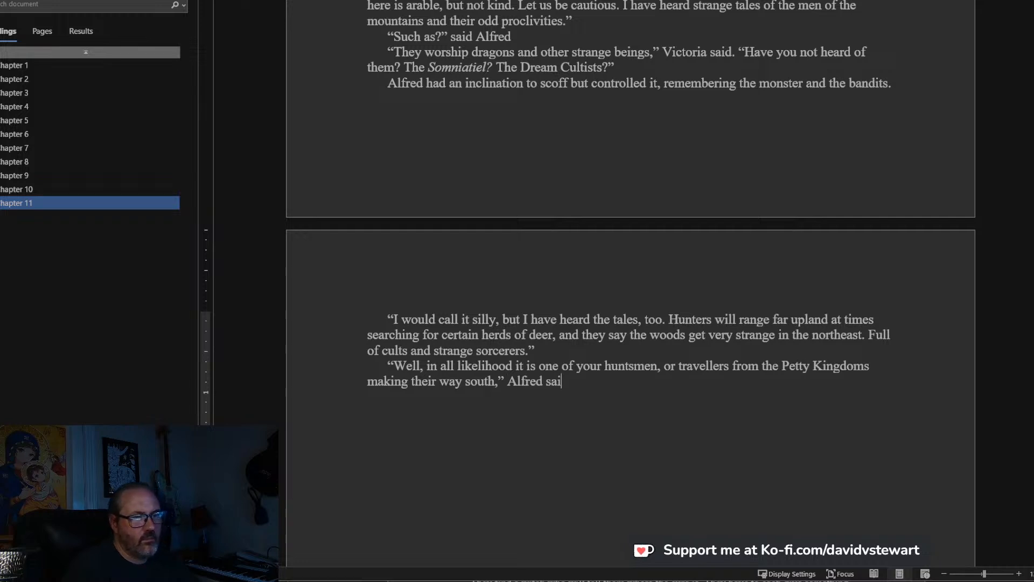
{"action": "type", "text": "d. “But"}
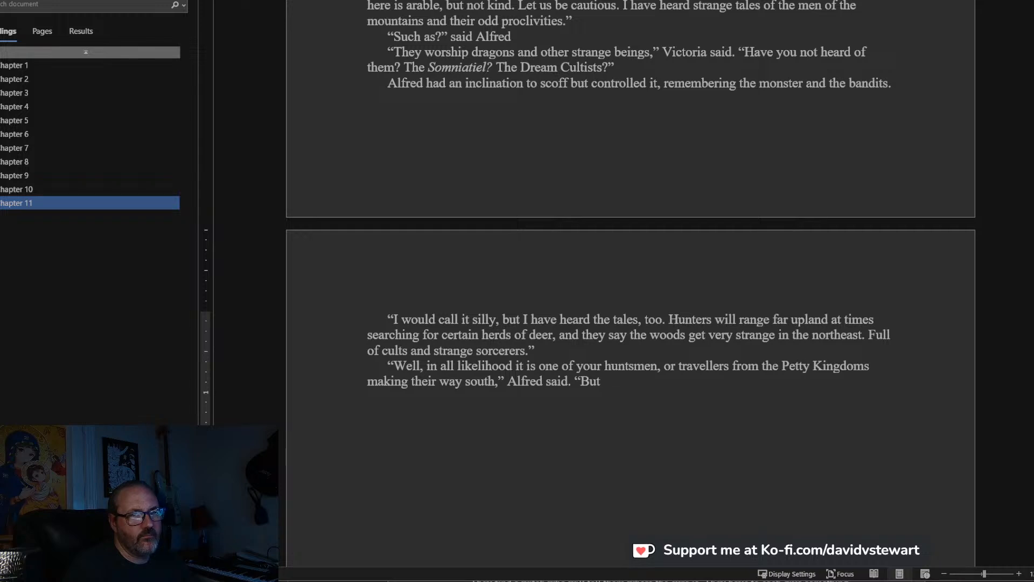
{"action": "type", "text": " caution is"}
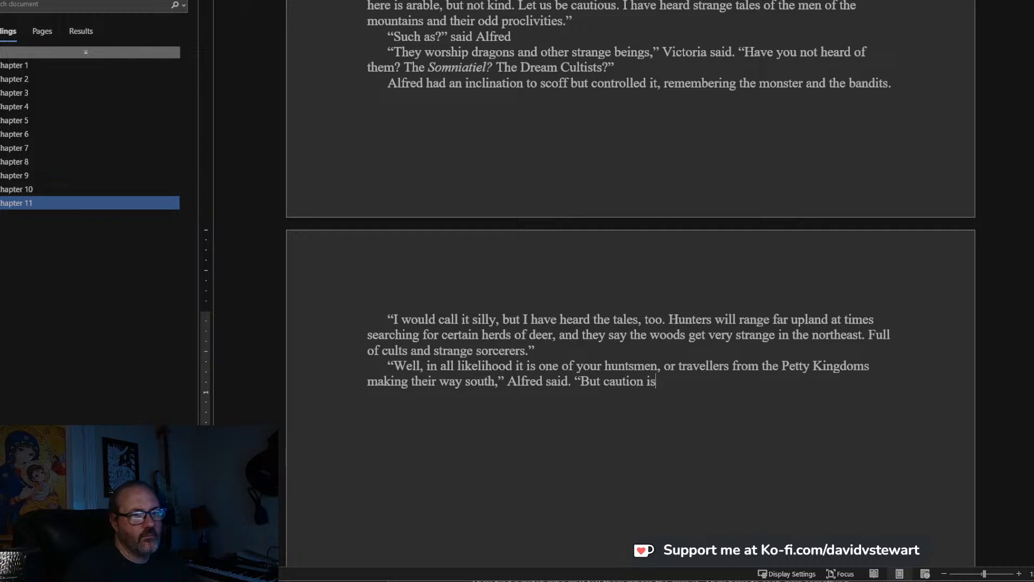
{"action": "type", "text": " warranted"}
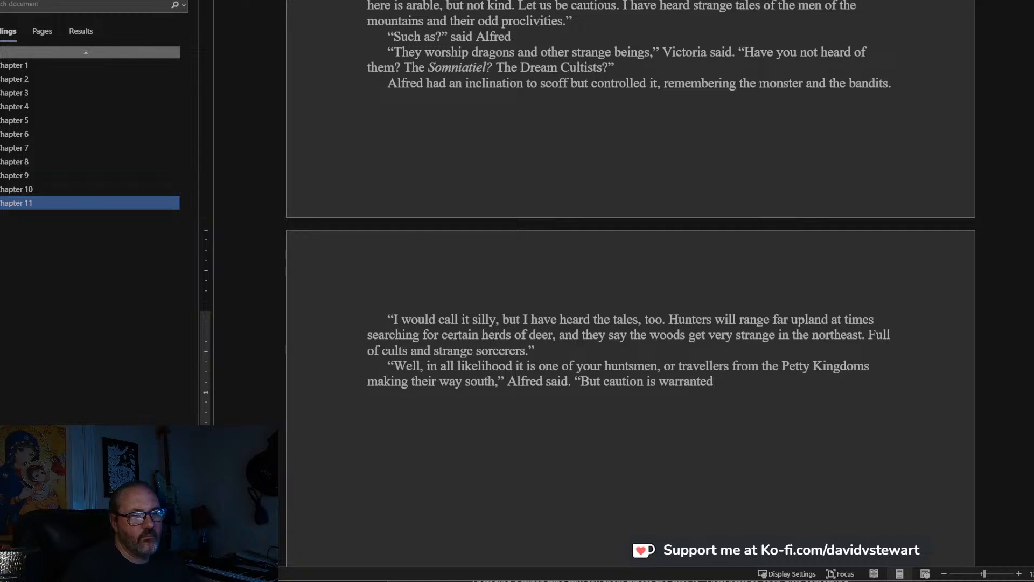
{"action": "type", "text": ". I will say that t"}
End that sentence and continue Alfred's speech with “I will say that we are not far from the borderlands with the wastes”.
{"action": "key", "text": "BackSpace"}
{"action": "type", "text": "we are not far fro"}
{"action": "type", "text": "m the bord"}
{"action": "type", "text": "erlands with"}
{"action": "type", "text": " the waste"}
{"action": "type", "text": "s, and it cou"}
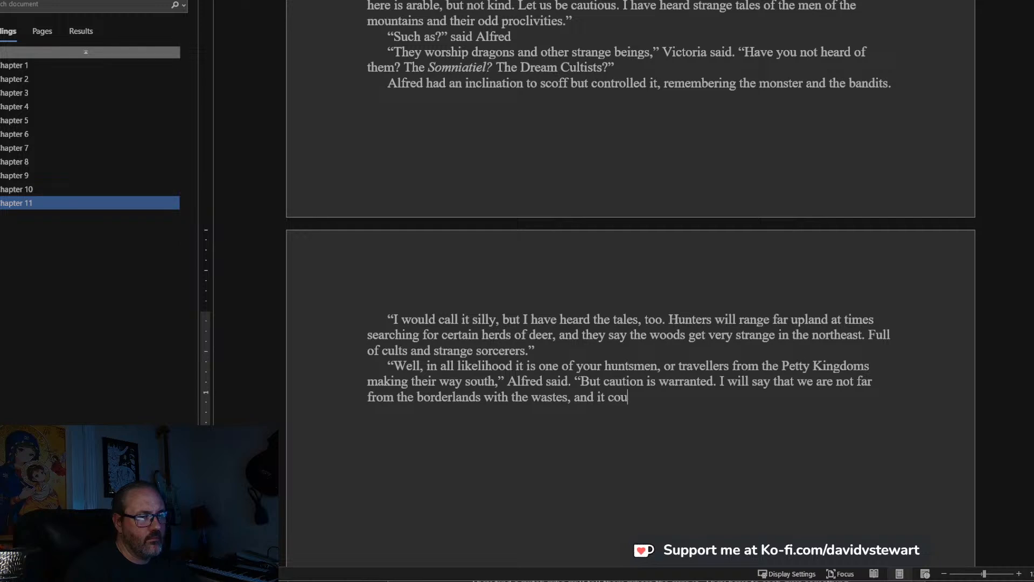
{"action": "type", "text": "ld be a band of "}
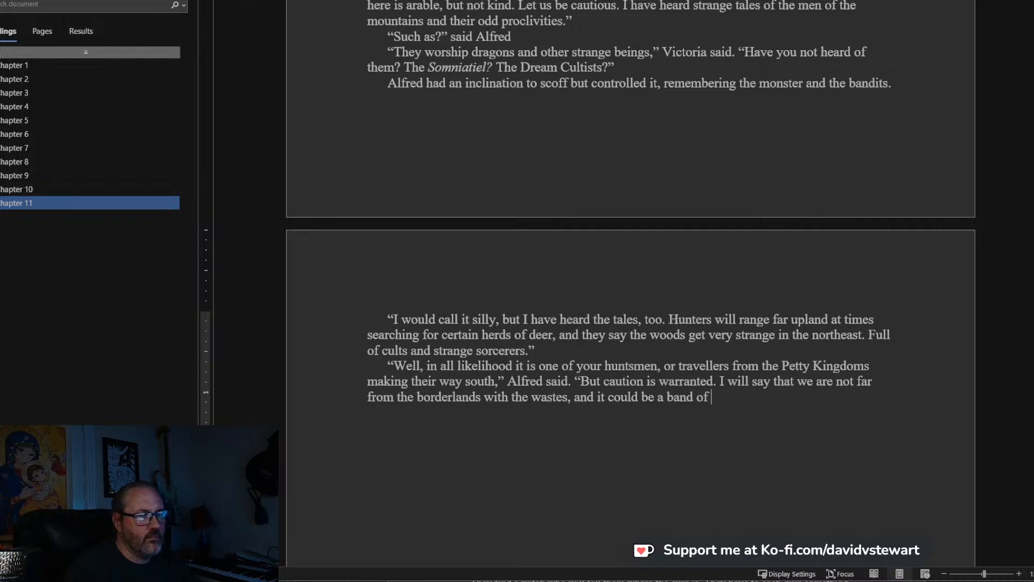
{"action": "type", "text": "orcs.\""}
Finish Alfred's speech with “, and it could be a band of orcs.”, close the quotation and start a new paragraph.
{"action": "key", "text": "Return"}
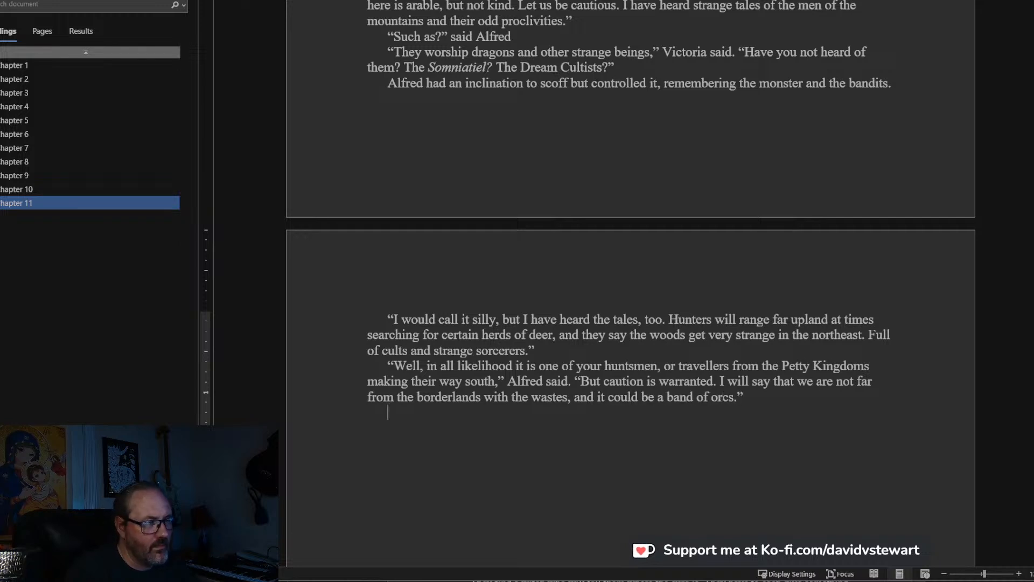
Write the paragraph “Victoria gave him a strained look.” and open a new paragraph of speech with a quotation mark.
{"action": "type", "text": "Victo"}
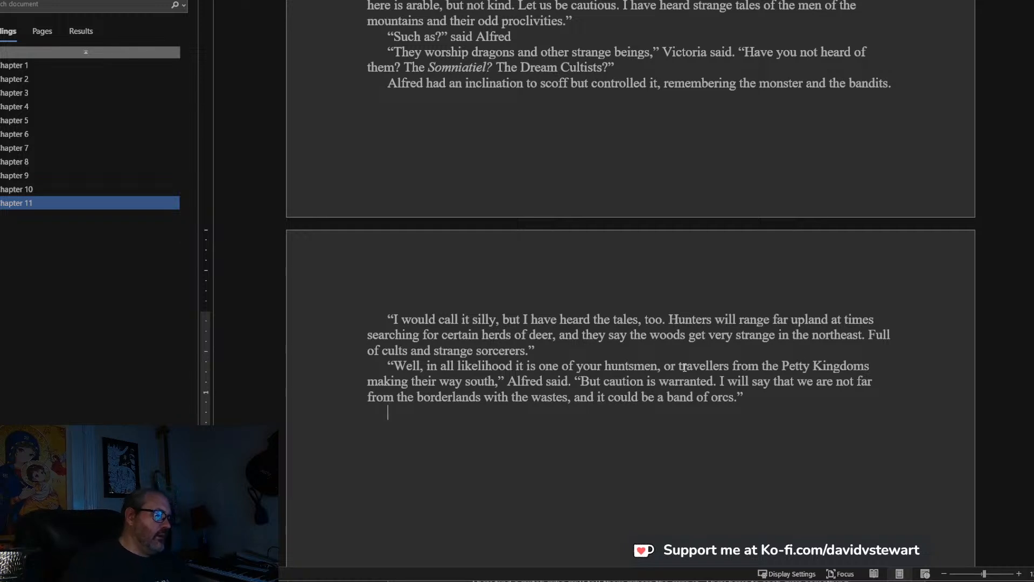
{"action": "type", "text": "ria ga"}
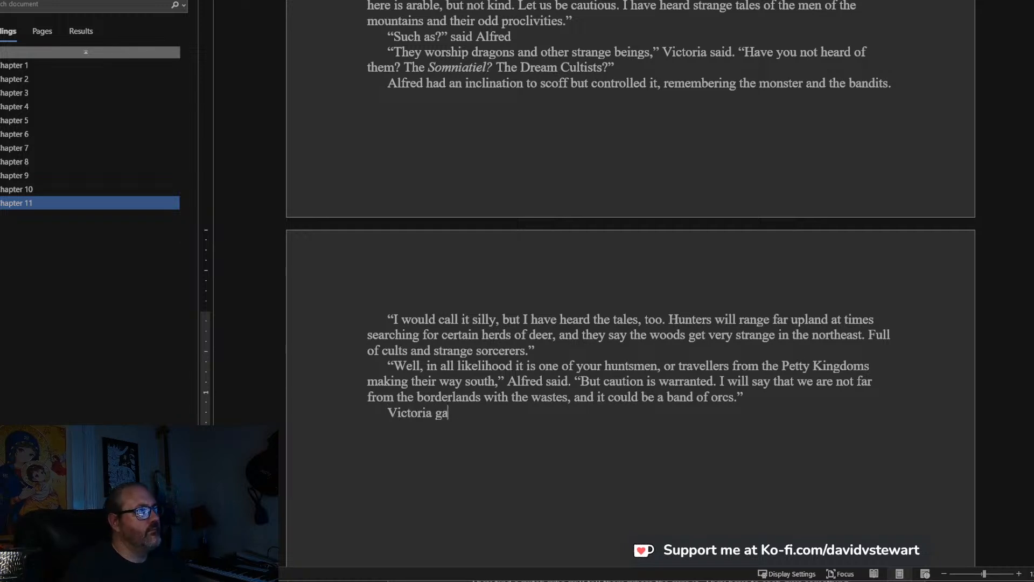
{"action": "type", "text": "ve hims a st"}
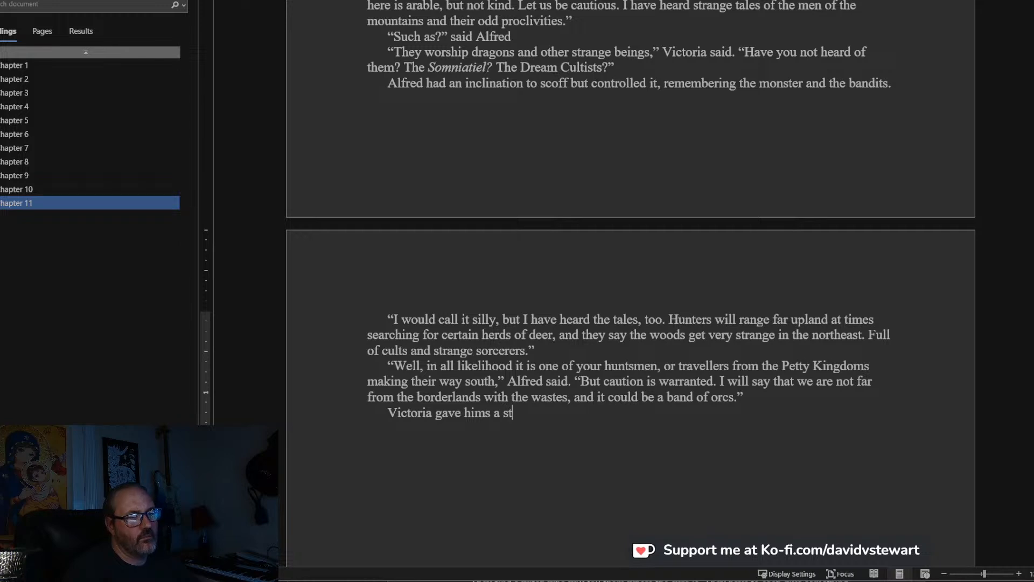
{"action": "key", "text": "BackSpace"}
{"action": "key", "text": "BackSpace"}
{"action": "key", "text": "BackSpace"}
{"action": "key", "text": "BackSpace"}
{"action": "key", "text": "BackSpace"}
{"action": "key", "text": "BackSpace"}
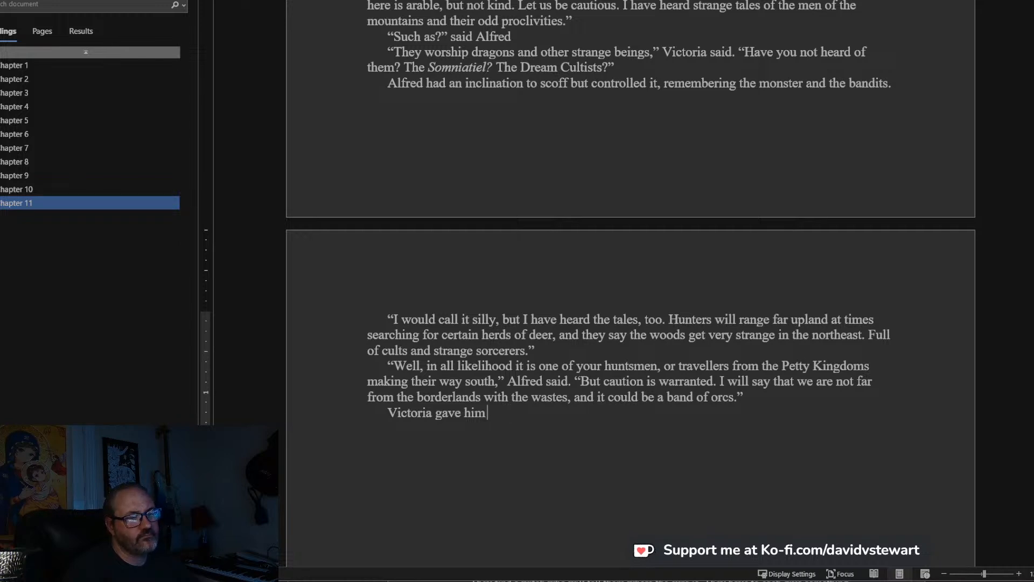
{"action": "type", "text": "a strained l"}
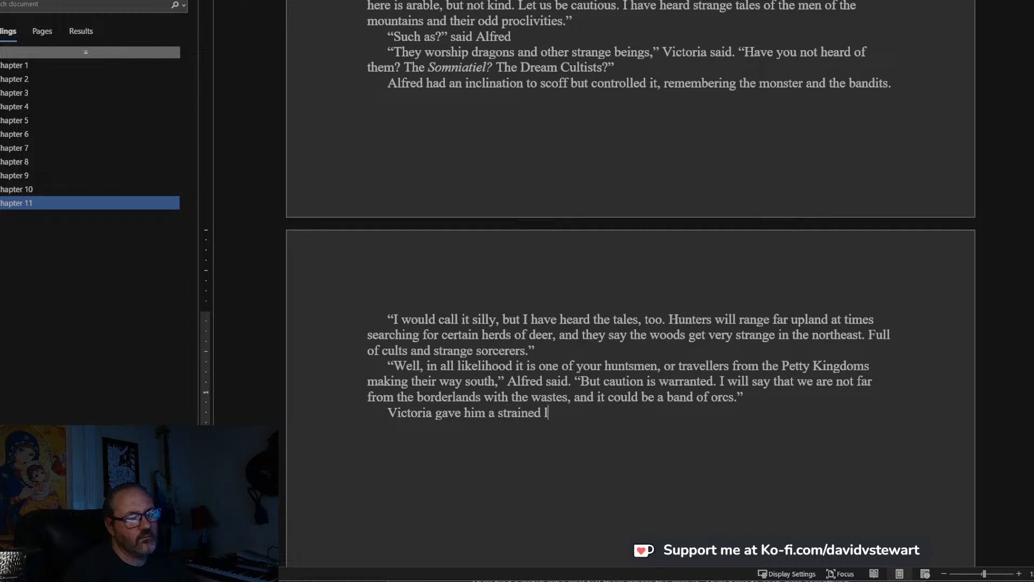
{"action": "type", "text": "\"They a"}
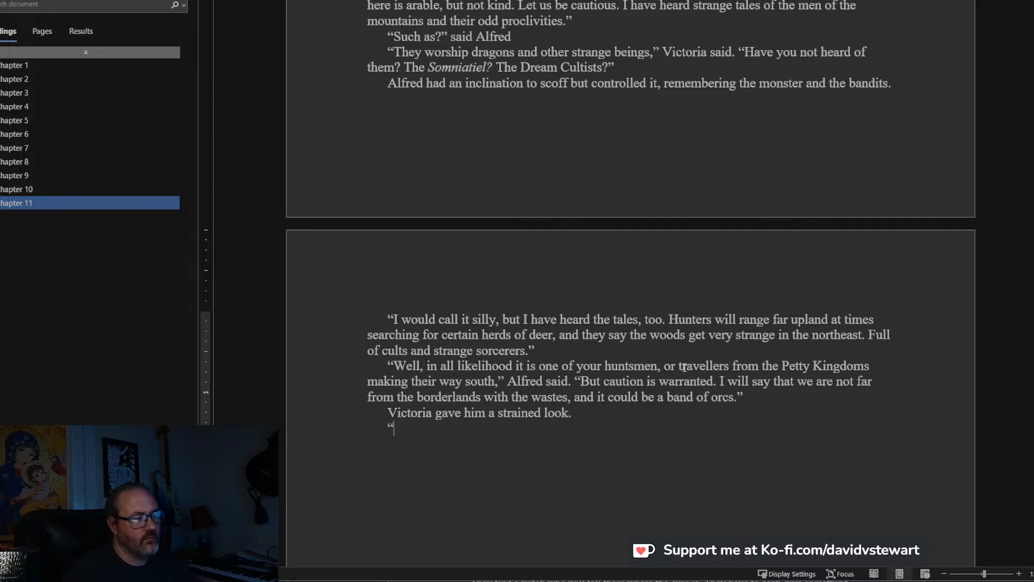
{"action": "type", "text": "ren"}
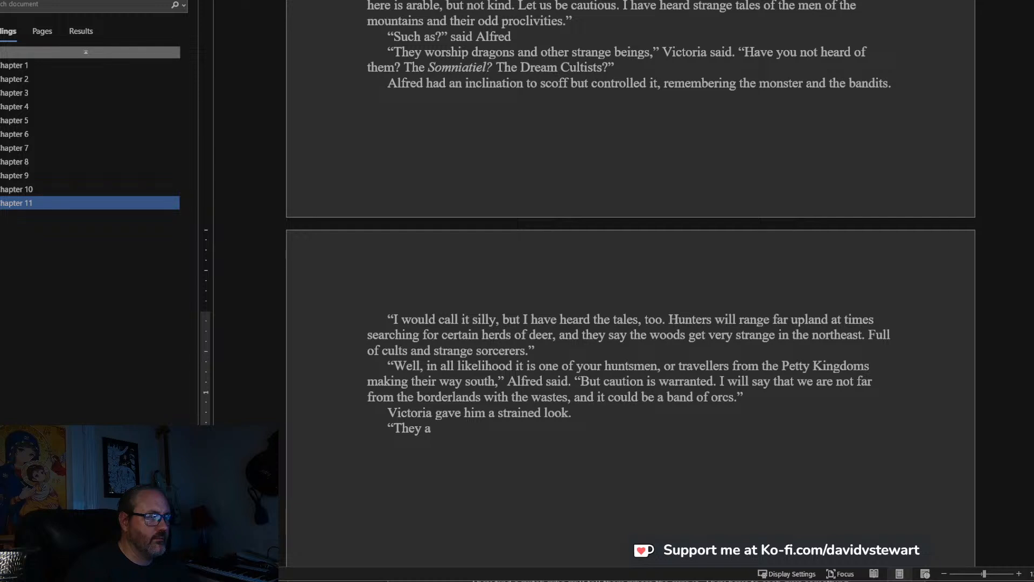
{"action": "key", "text": "BackSpace"}
{"action": "key", "text": "BackSpace"}
{"action": "key", "text": "BackSpace"}
{"action": "key", "text": "BackSpace"}
{"action": "key", "text": "BackSpace"}
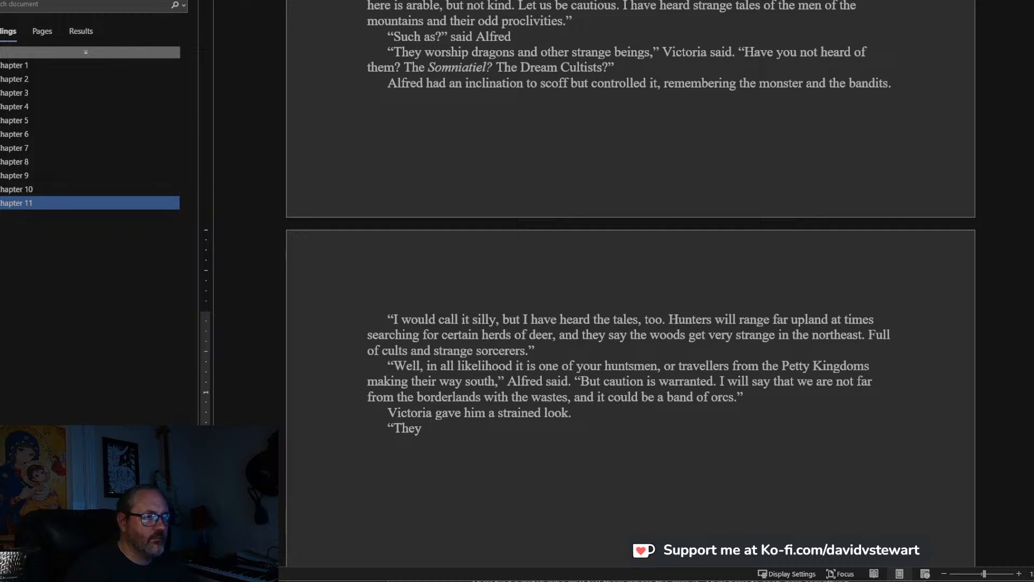
{"action": "type", "text": "We "}
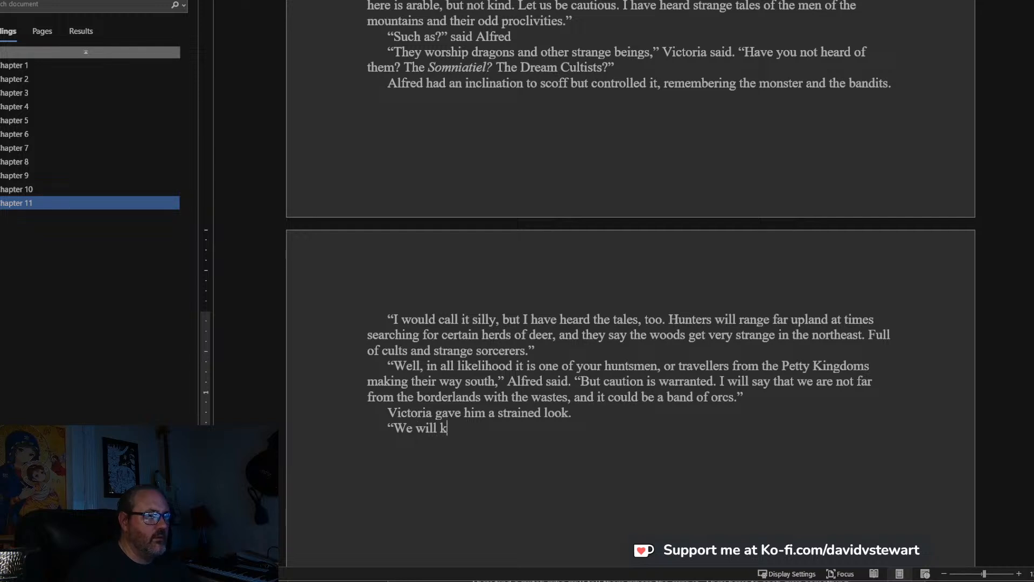
{"action": "type", "text": "will"}
{"action": "key", "text": "BackSpace"}
{"action": "key", "text": "BackSpace"}
{"action": "key", "text": "BackSpace"}
{"action": "key", "text": "BackSpace"}
{"action": "key", "text": "BackSpace"}
{"action": "key", "text": "BackSpace"}
{"action": "key", "text": "BackSpace"}
{"action": "key", "text": "BackSpace"}
{"action": "type", "text": "don't w"}
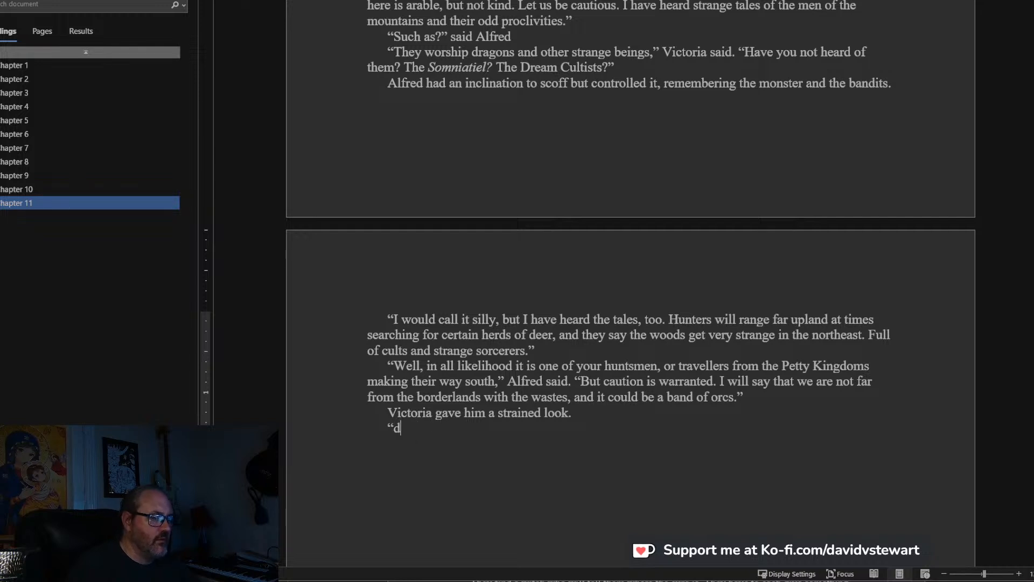
{"action": "key", "text": "BackSpace"}
{"action": "key", "text": "BackSpace"}
{"action": "key", "text": "BackSpace"}
{"action": "key", "text": "BackSpace"}
{"action": "key", "text": "BackSpace"}
{"action": "key", "text": "BackSpace"}
{"action": "key", "text": "BackSpace"}
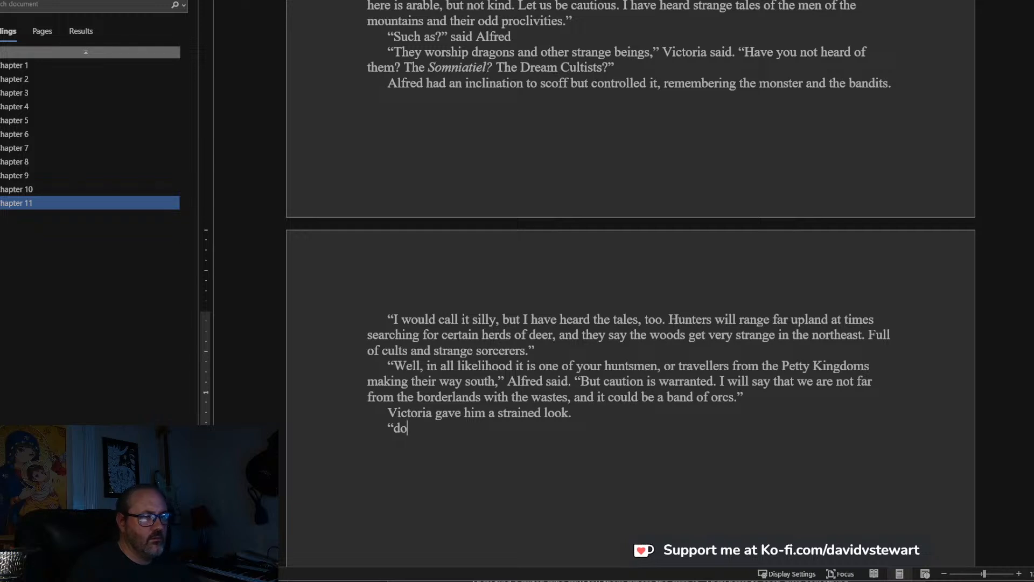
Write the opening of the speech as “Don’t worry. I don’t plan on being taken by them.”.
{"action": "type", "text": "Don't worr"}
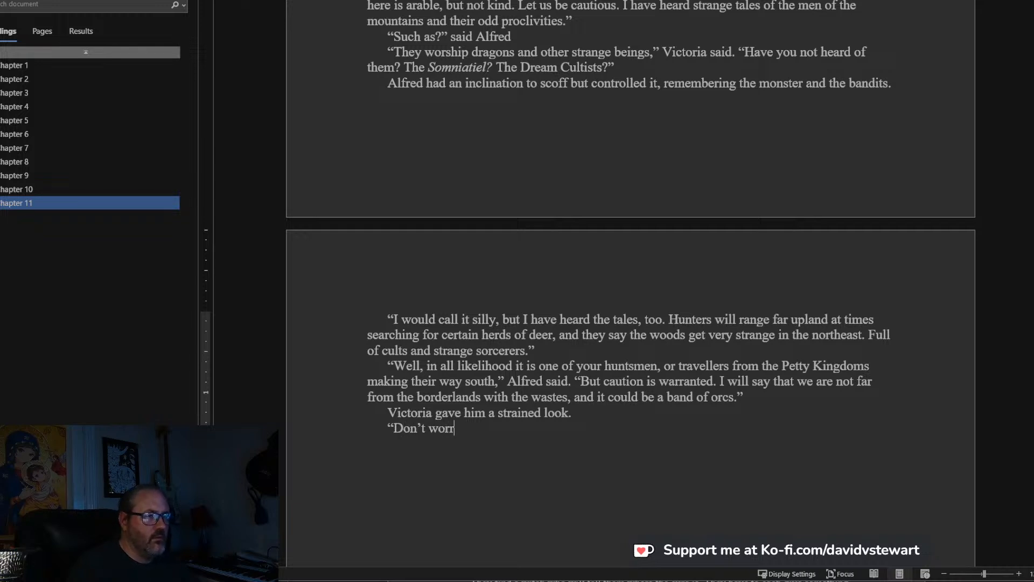
{"action": "type", "text": "y, I"}
{"action": "key", "text": "BackSpace"}
{"action": "key", "text": "BackSpace"}
{"action": "key", "text": "BackSpace"}
{"action": "type", "text": ". I don"}
{"action": "type", "text": "'t plan on being taken by the"}
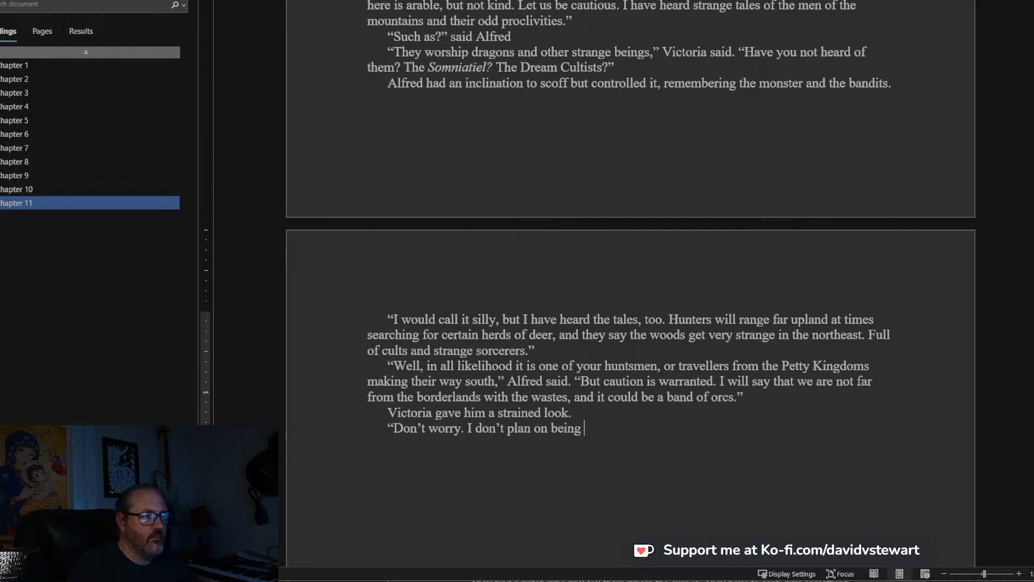
{"action": "type", "text": "m"}
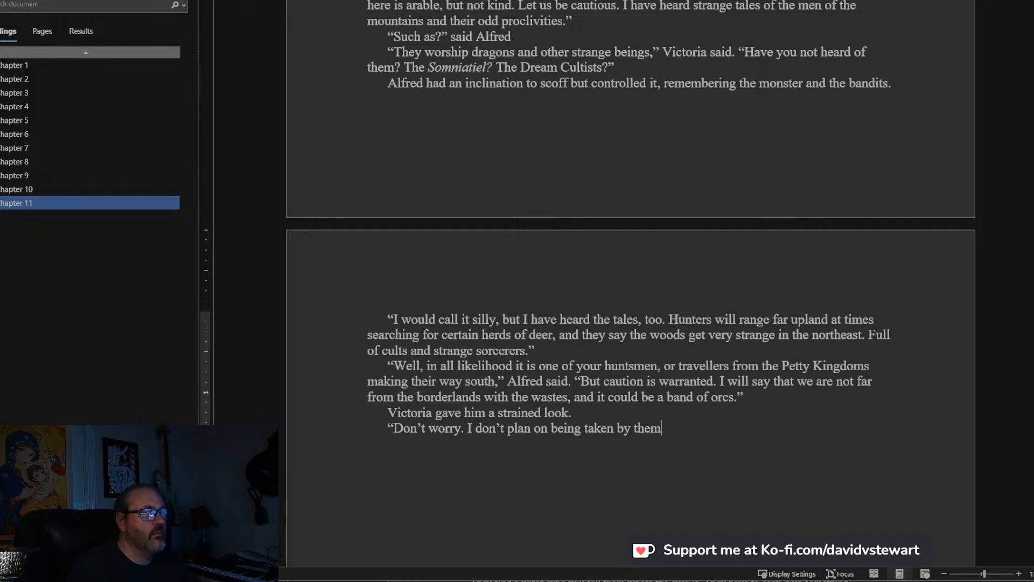
{"action": "type", "text": "."}
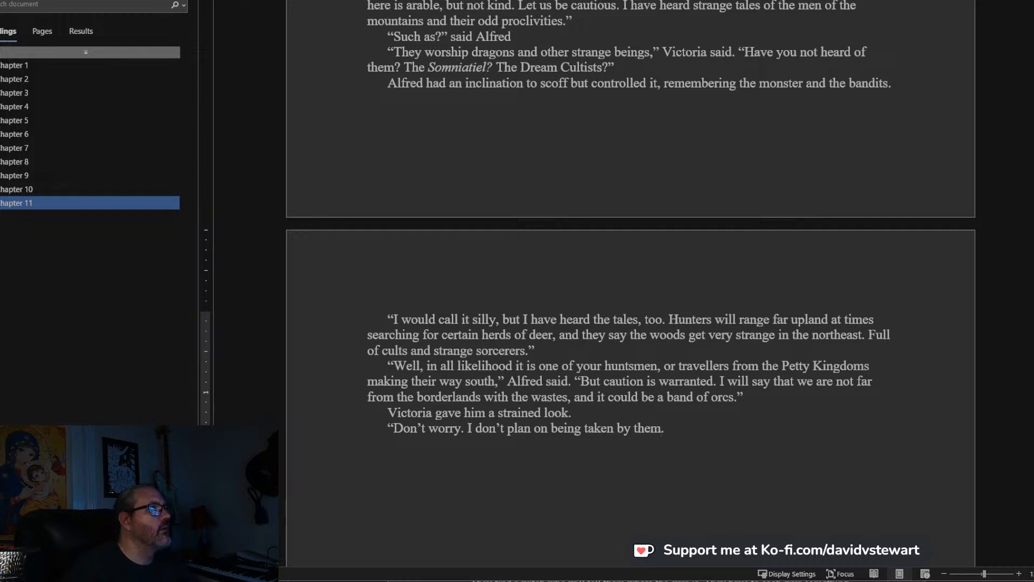
Continue the speech after “taken by them.” with “Let’s find a place to tie up the horses”.
{"action": "key", "text": "alt+Tab"}
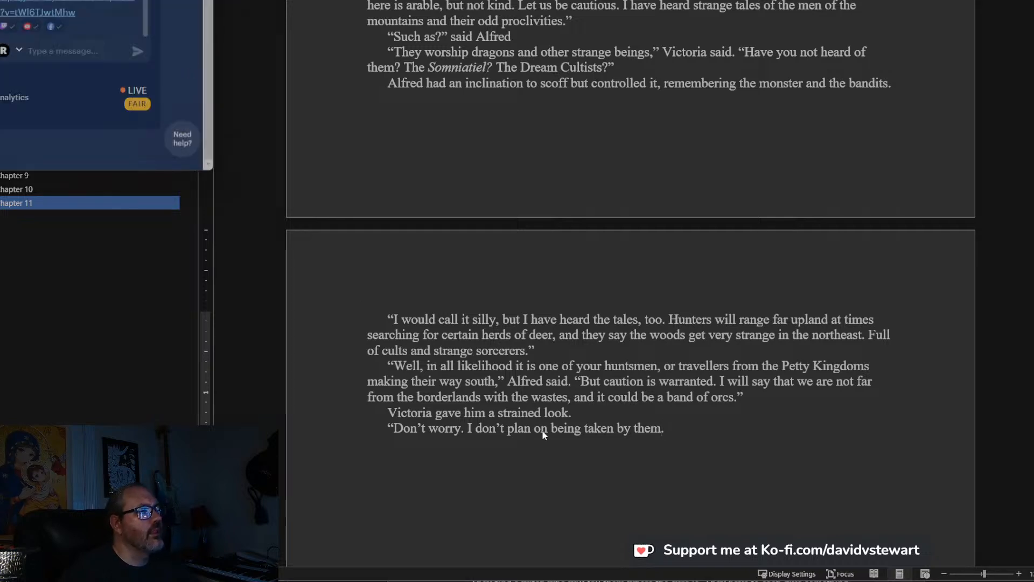
{"action": "left_click", "coordinate": [691, 431]}
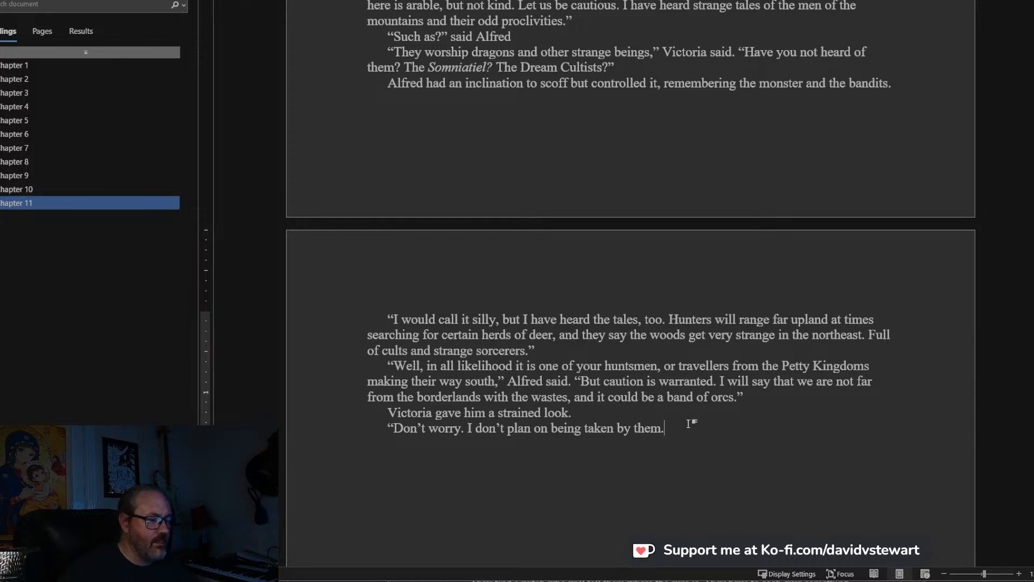
{"action": "key", "text": "BackSpace"}
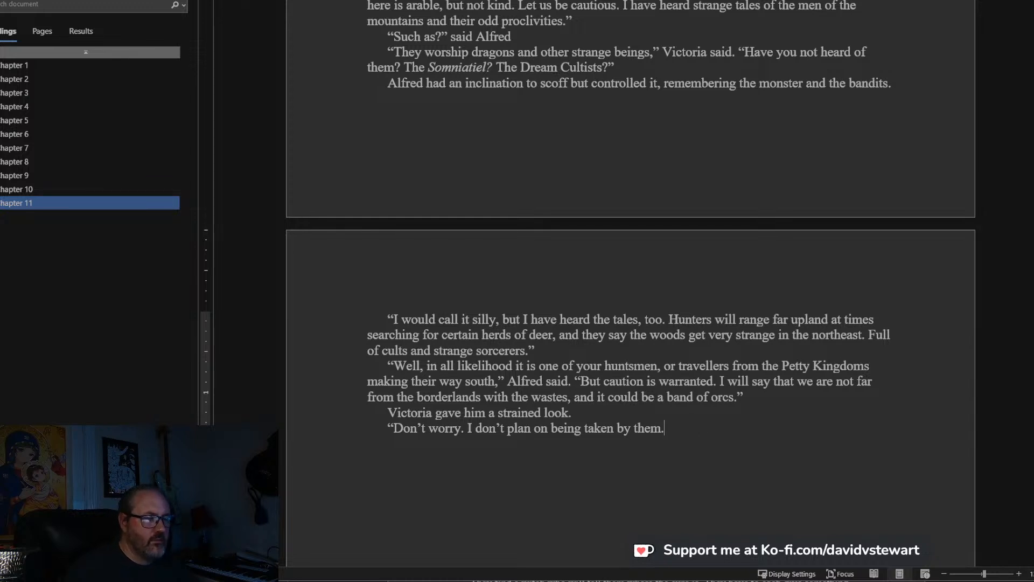
{"action": "type", "text": "Let's fi"}
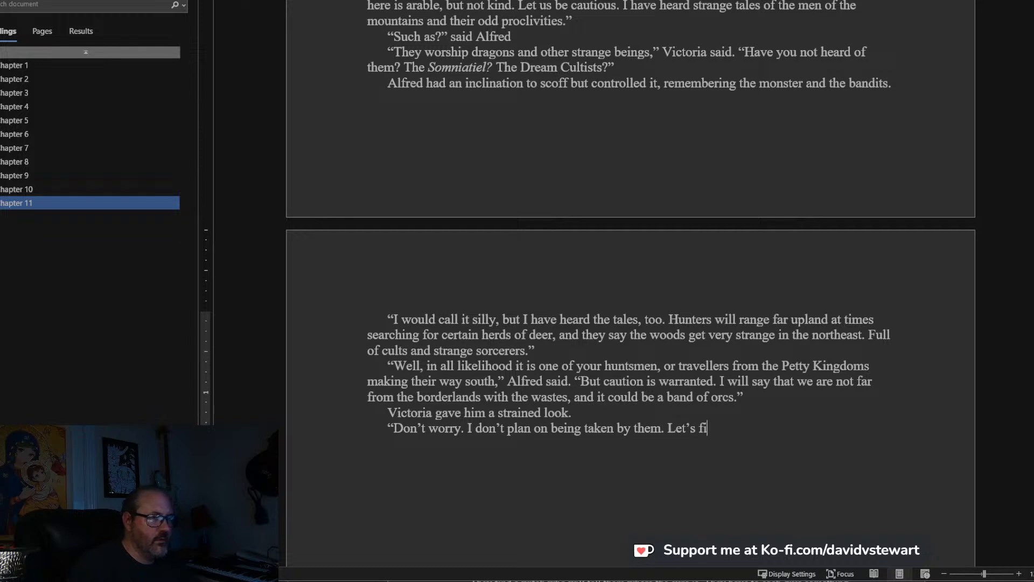
{"action": "type", "text": "nd a place to ti"}
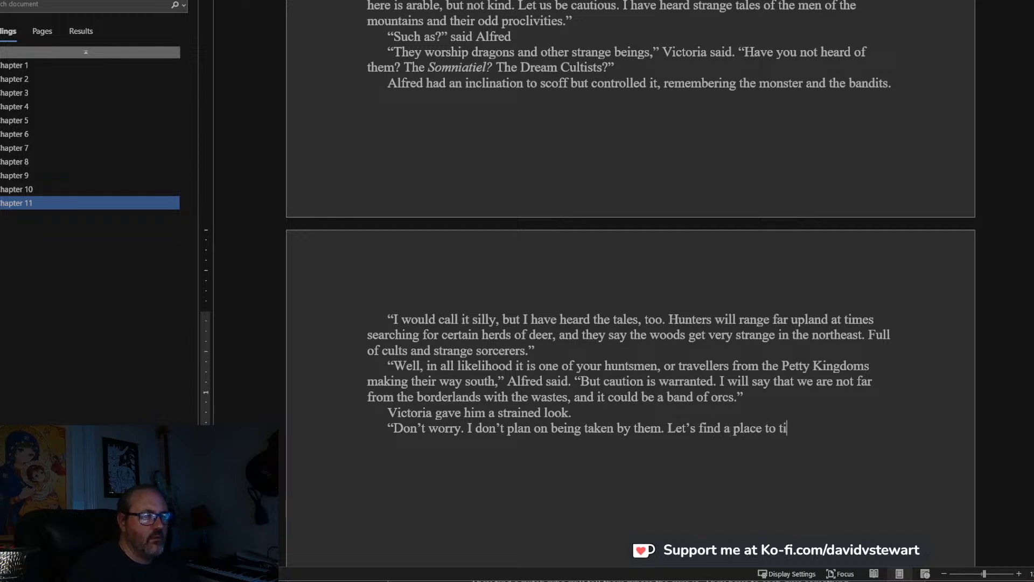
{"action": "type", "text": "e up the hors"}
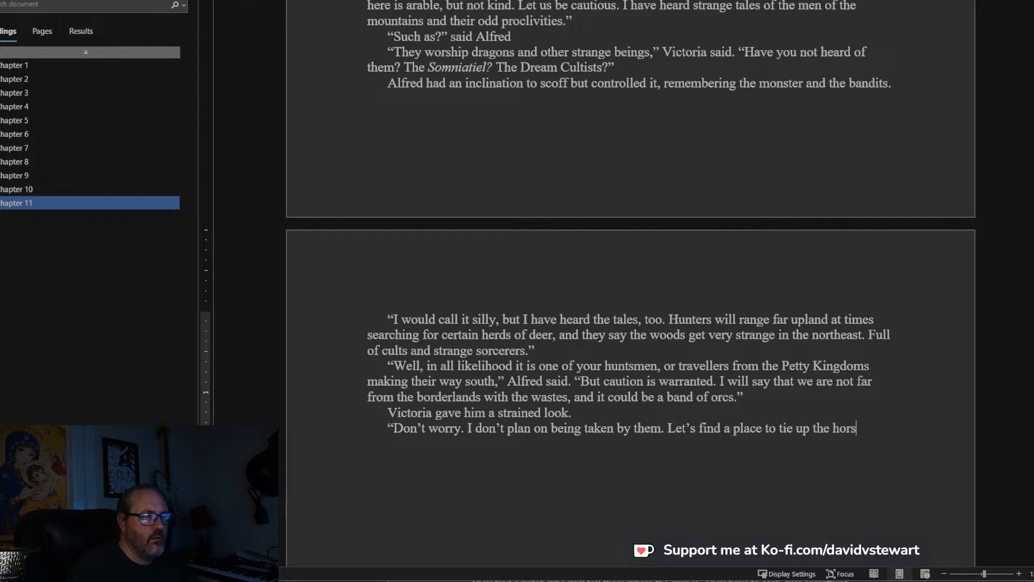
{"action": "type", "text": "es and we can"}
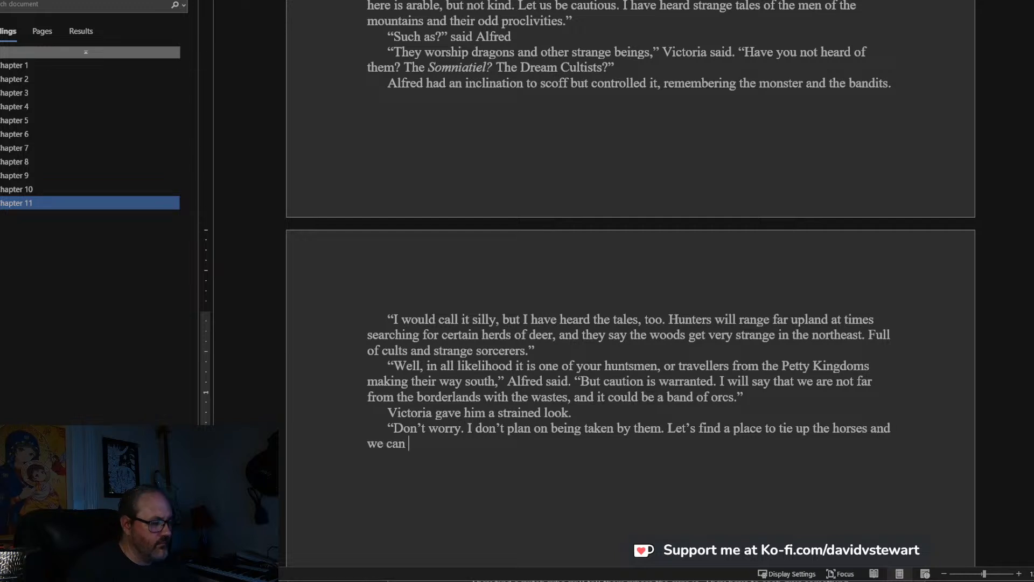
{"action": "type", "text": " sneak closer on foot"}
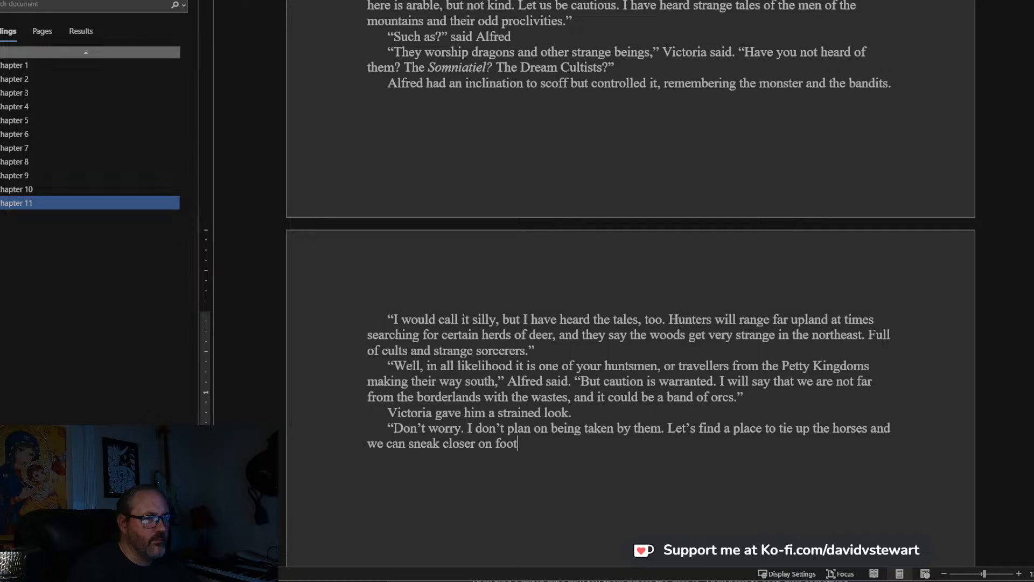
{"action": "type", "text": ", eh?\""}
Complete the speech with “and we can sneak closer on foot, eh?”, close the quotation and start a new paragraph.
{"action": "key", "text": "Return"}
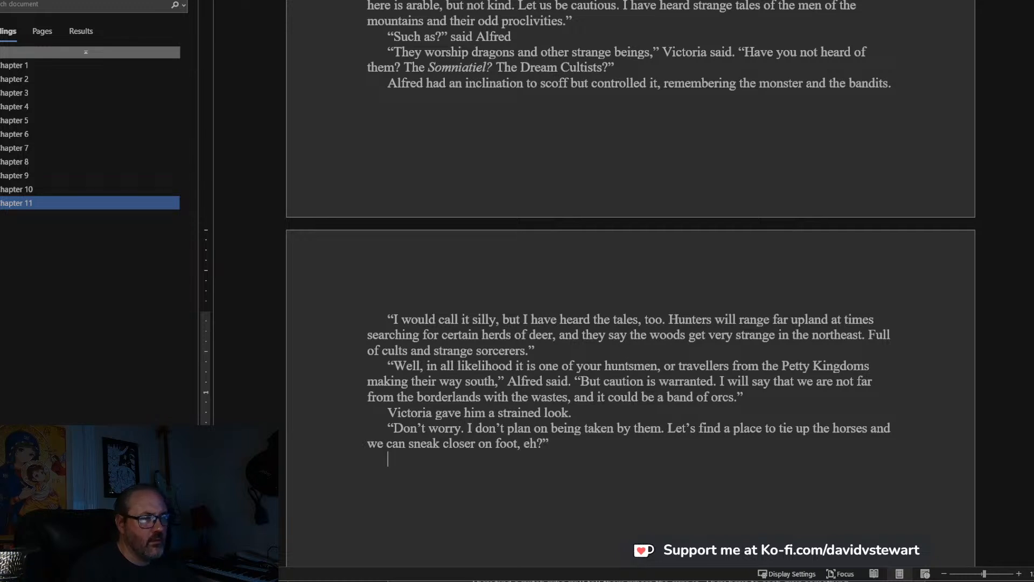
Begin the new paragraph below the speech with “They did as Alfred suggested and tied up the horses in”.
{"action": "scroll", "coordinate": [662, 444], "scroll_direction": "down", "scroll_amount": 5}
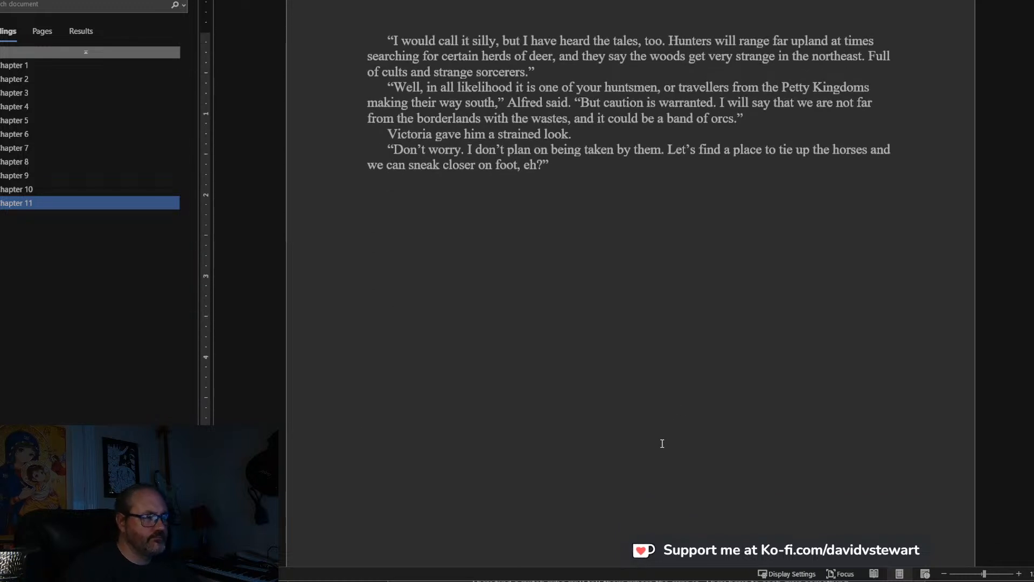
{"action": "type", "text": "They did "}
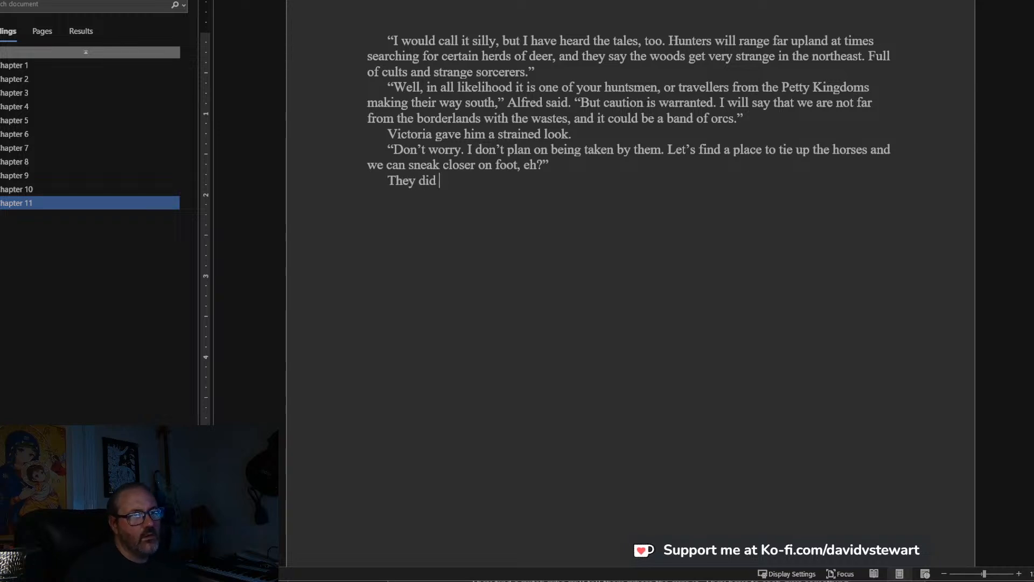
{"action": "type", "text": "as Alfred sug"}
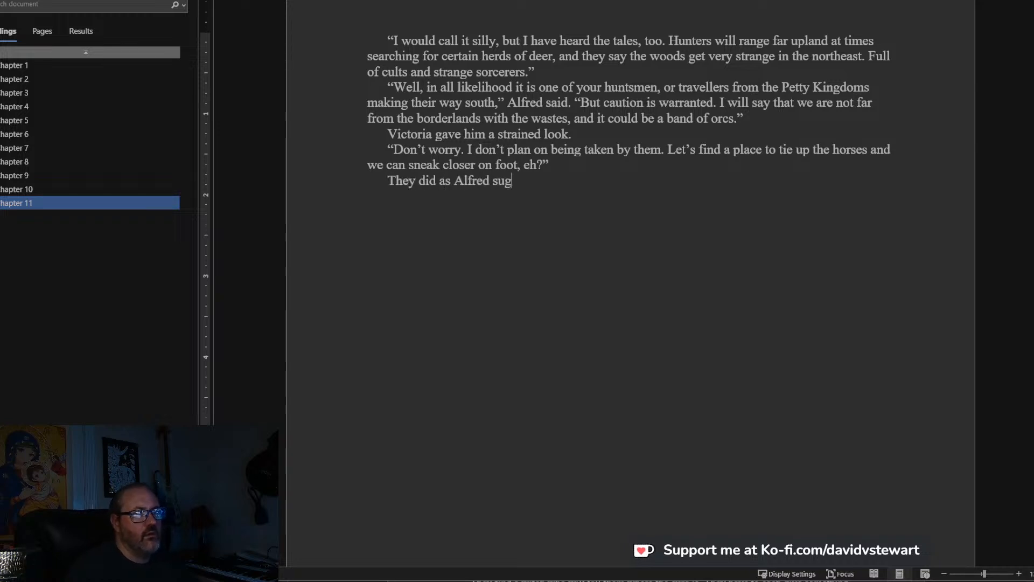
{"action": "type", "text": "gested and"}
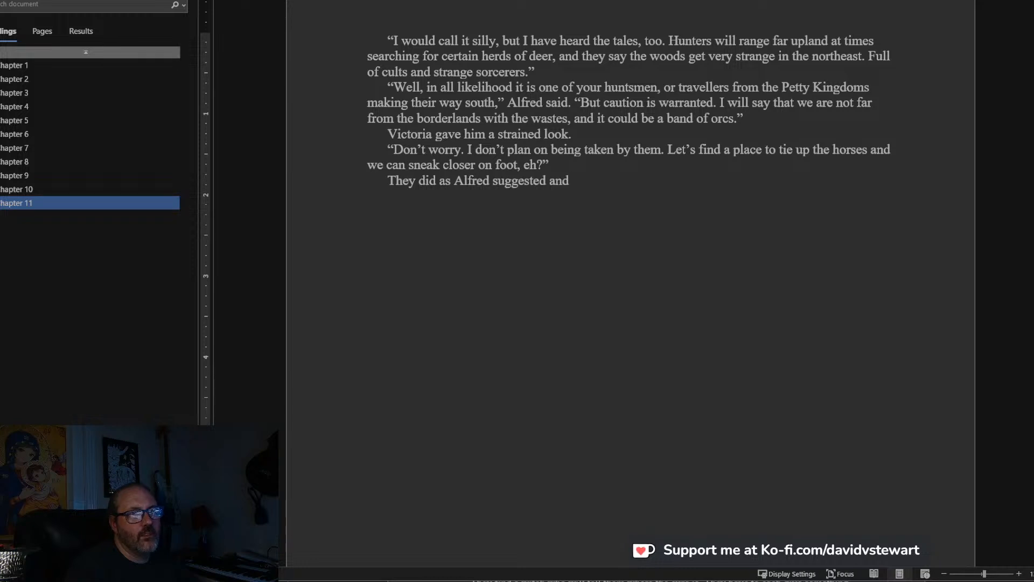
{"action": "type", "text": " pick"}
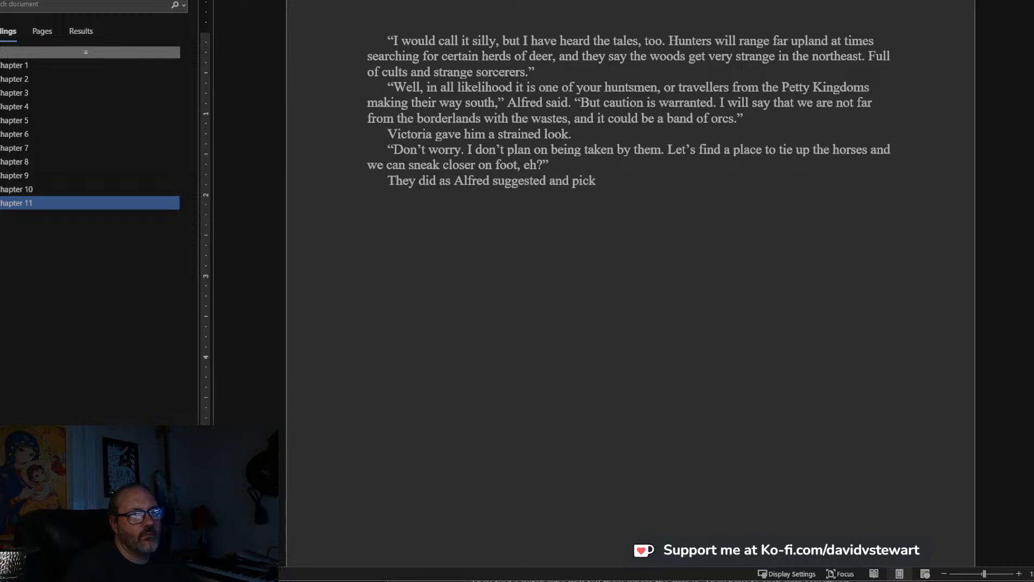
{"action": "key", "text": "BackSpace"}
{"action": "key", "text": "BackSpace"}
{"action": "key", "text": "BackSpace"}
{"action": "key", "text": "BackSpace"}
{"action": "type", "text": "tied up the horses in"}
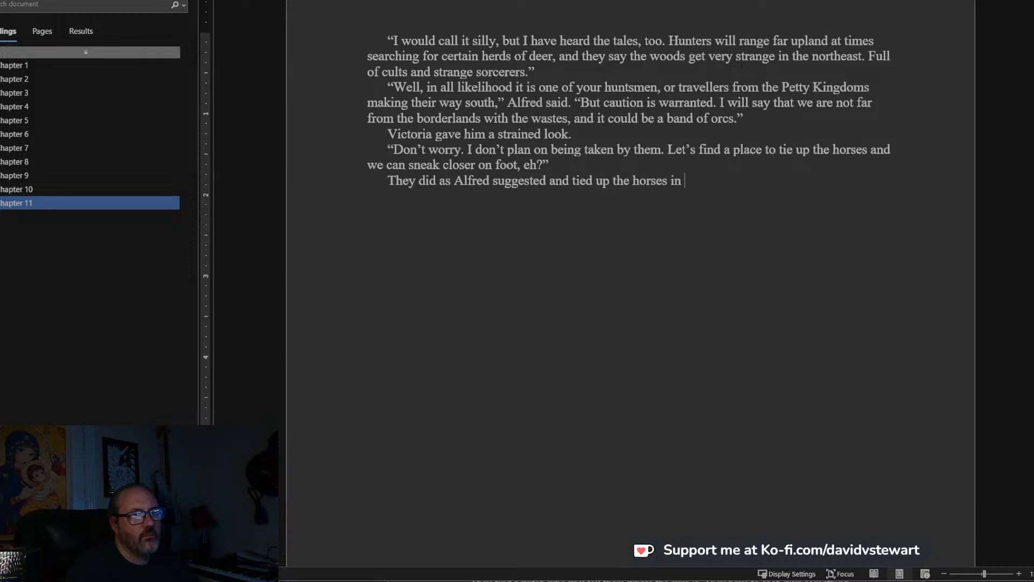
{"action": "type", "text": " the shade of a small"}
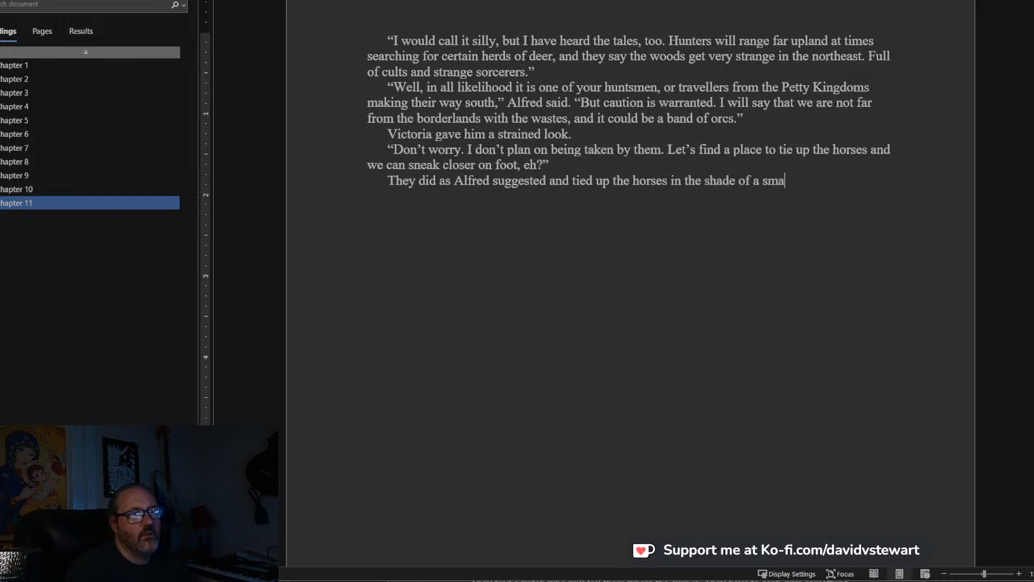
Continue the sentence about the horses with “the shade of a drooping willow, next to”.
{"action": "key", "text": "BackSpace"}
{"action": "key", "text": "BackSpace"}
{"action": "key", "text": "BackSpace"}
{"action": "key", "text": "BackSpace"}
{"action": "key", "text": "BackSpace"}
{"action": "type", "text": "drooping will"}
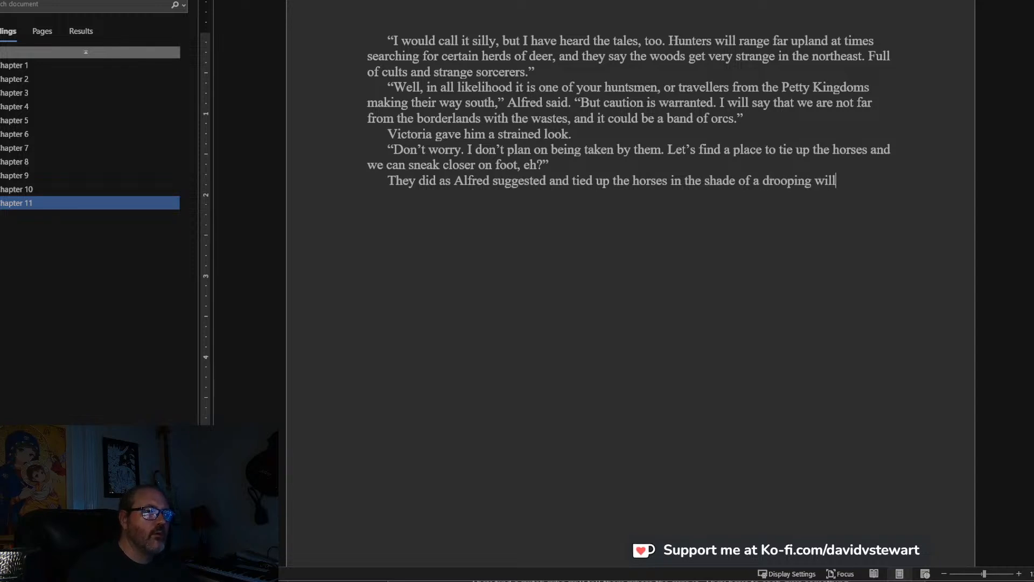
{"action": "type", "text": "ow, next to the b"}
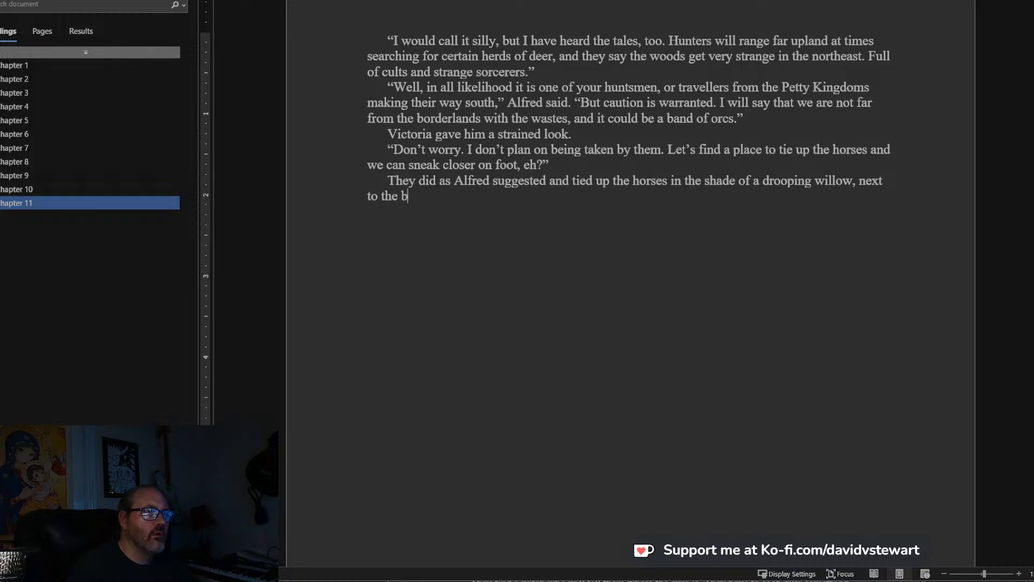
{"action": "type", "text": "rook where they could easi"}
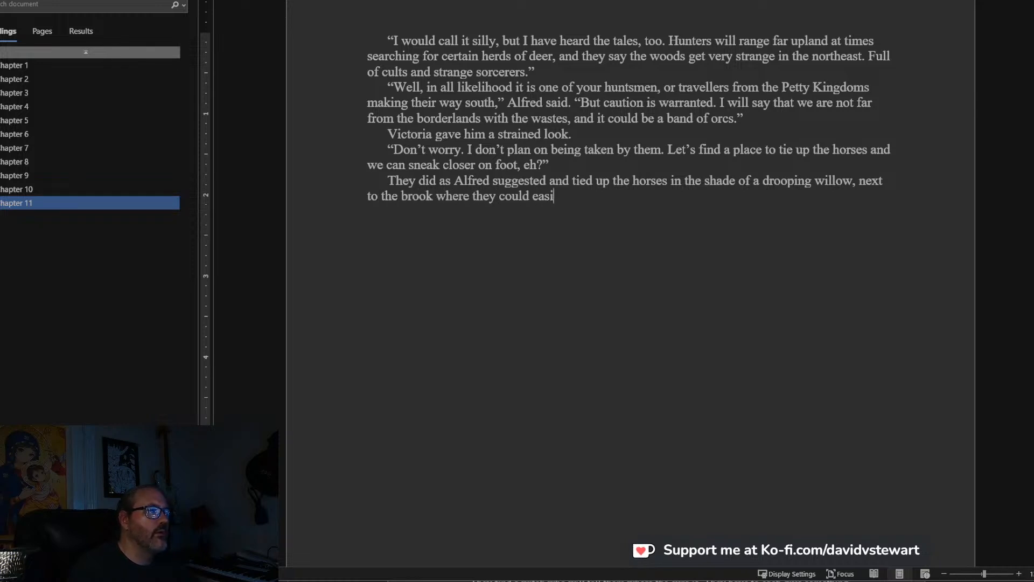
{"action": "type", "text": "ly water themselves as their desire. "}
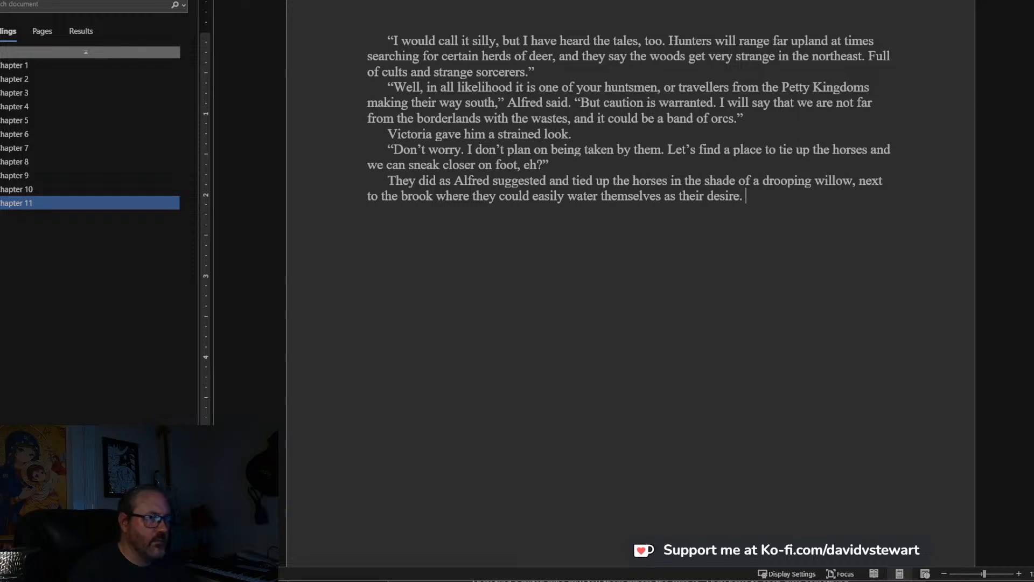
{"action": "type", "text": "T"}
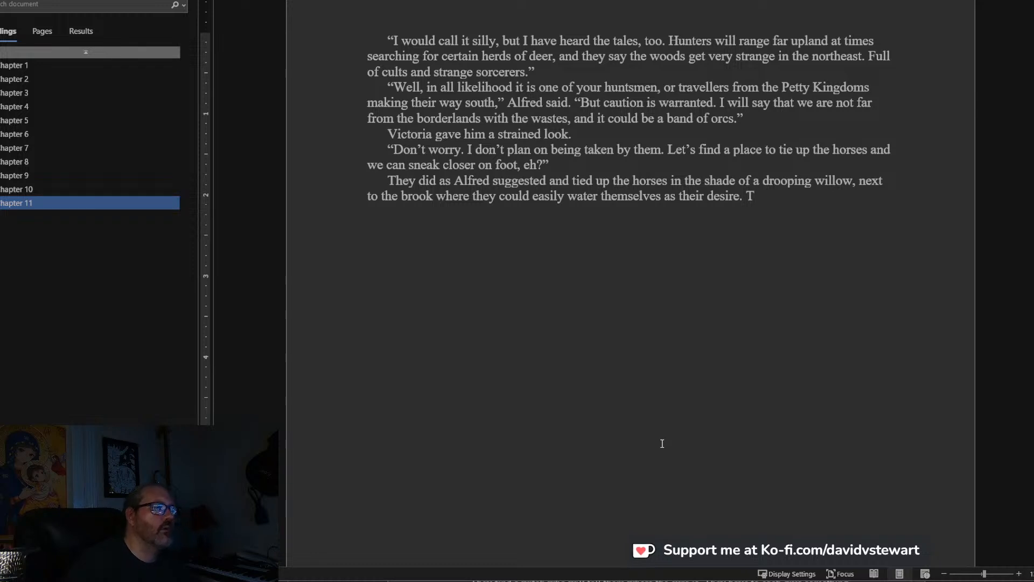
Start the paragraph's second sentence with “Alfred and Athelredy donned their light armor and belted on their swords”.
{"action": "key", "text": "BackSpace"}
{"action": "type", "text": "Alfre"}
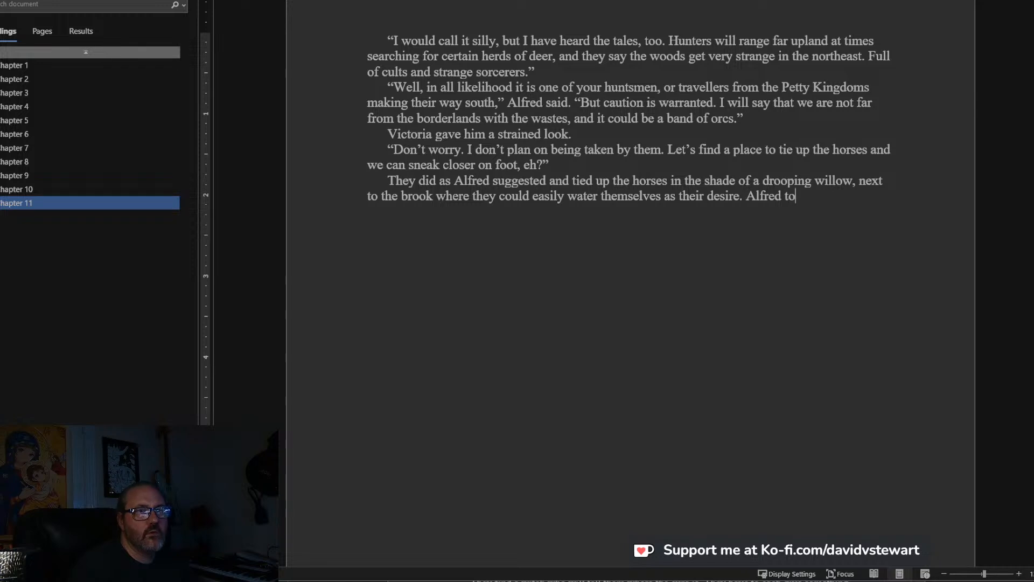
{"action": "type", "text": "d a"}
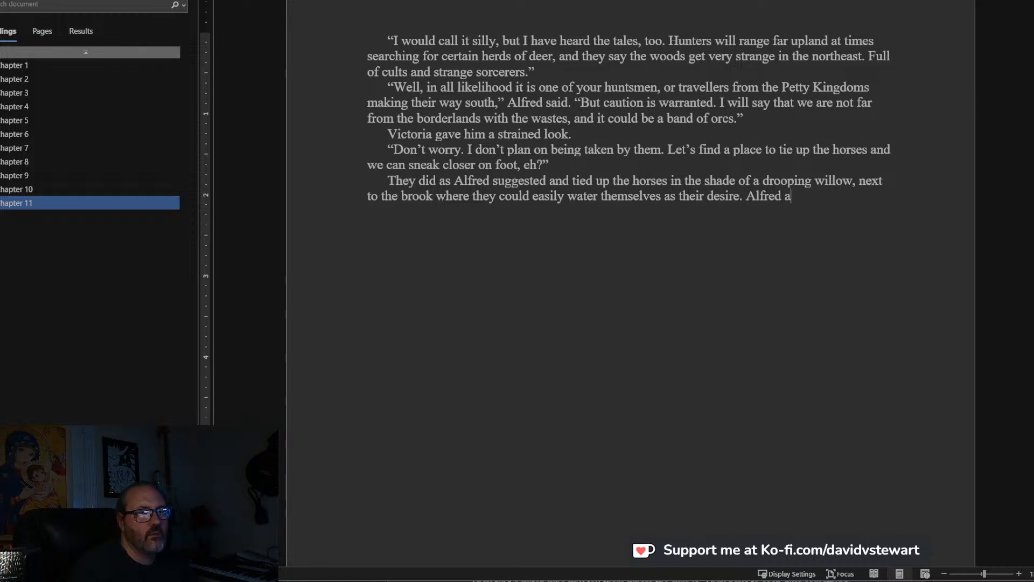
{"action": "type", "text": "nd Athelredy "}
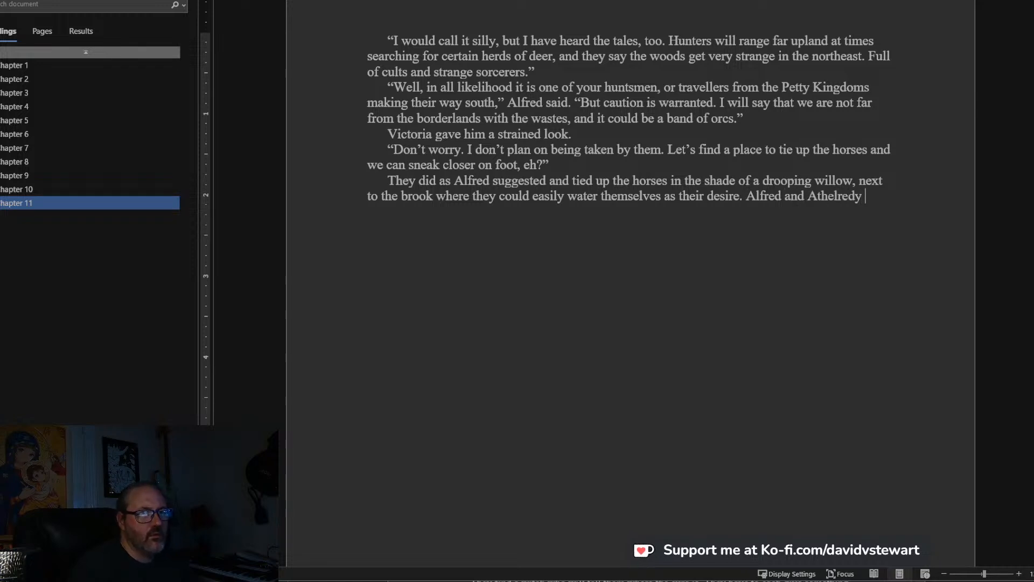
{"action": "type", "text": "donned thei"}
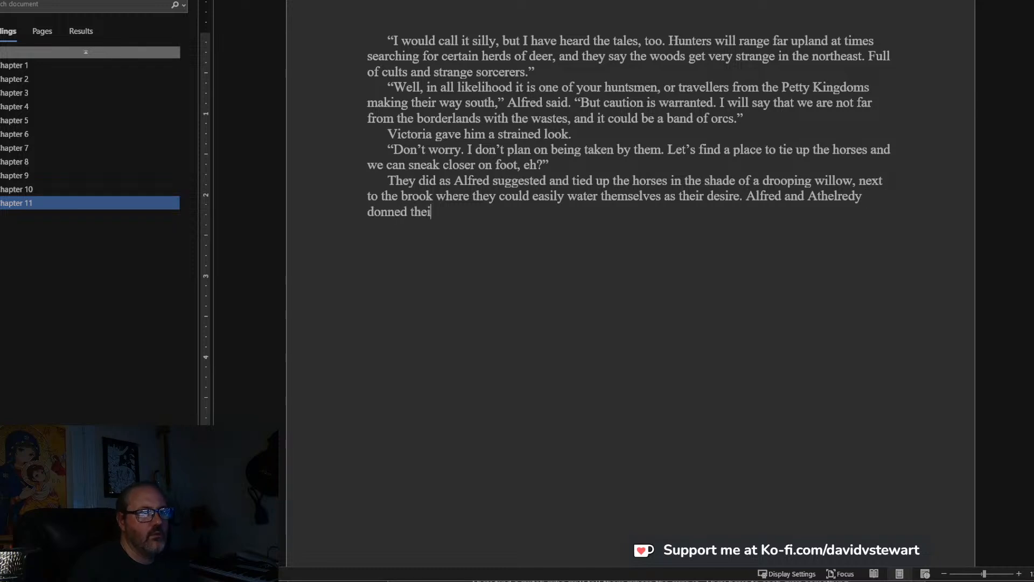
{"action": "type", "text": "r light armor and beld"}
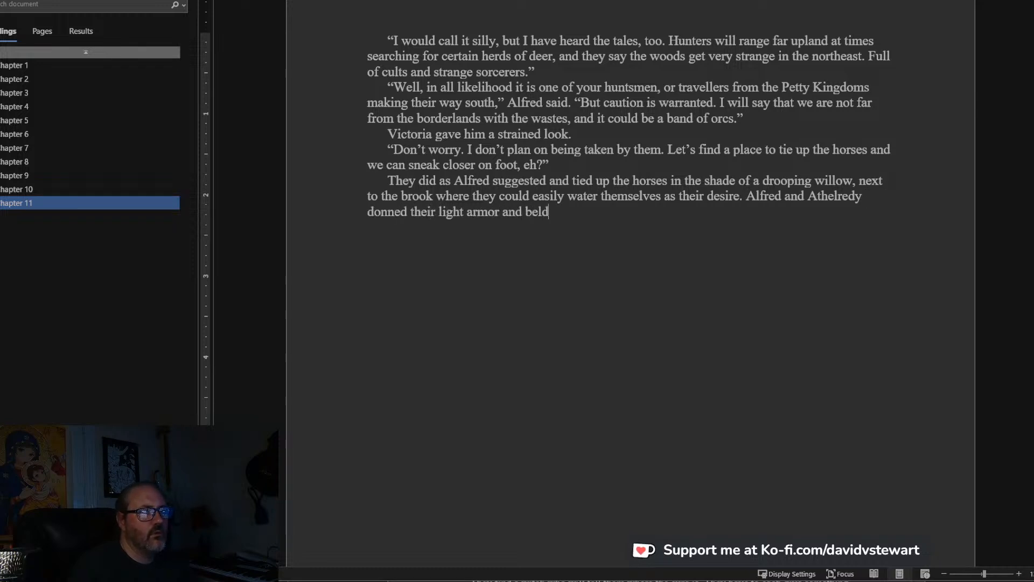
{"action": "key", "text": "BackSpace"}
{"action": "type", "text": "ted on their swords"}
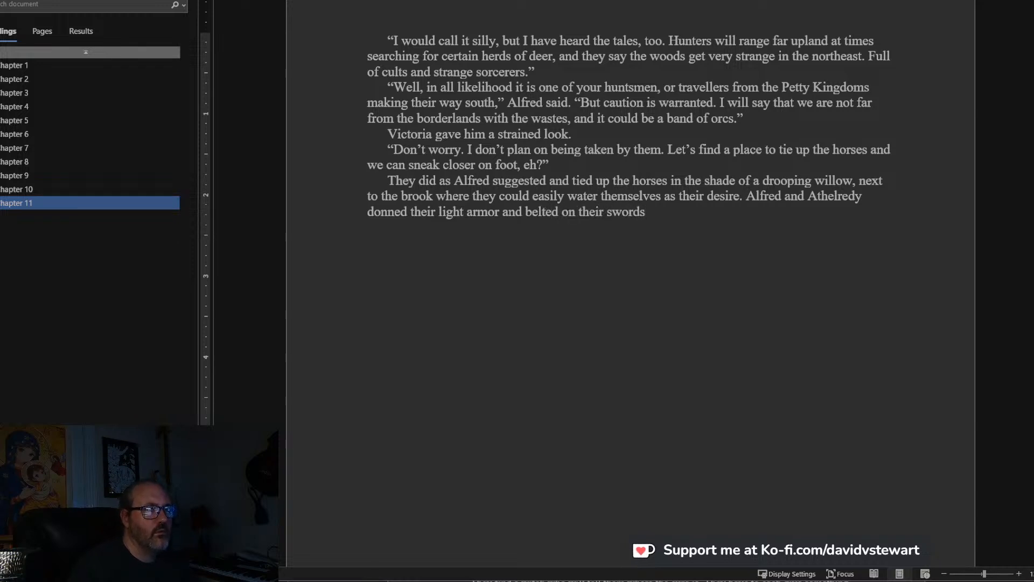
{"action": "type", "text": ", the"}
{"action": "type", "text": "n they all s"}
Complete the sentence about the armor and swords with “, then they all strung their bows.”.
{"action": "type", "text": "g "}
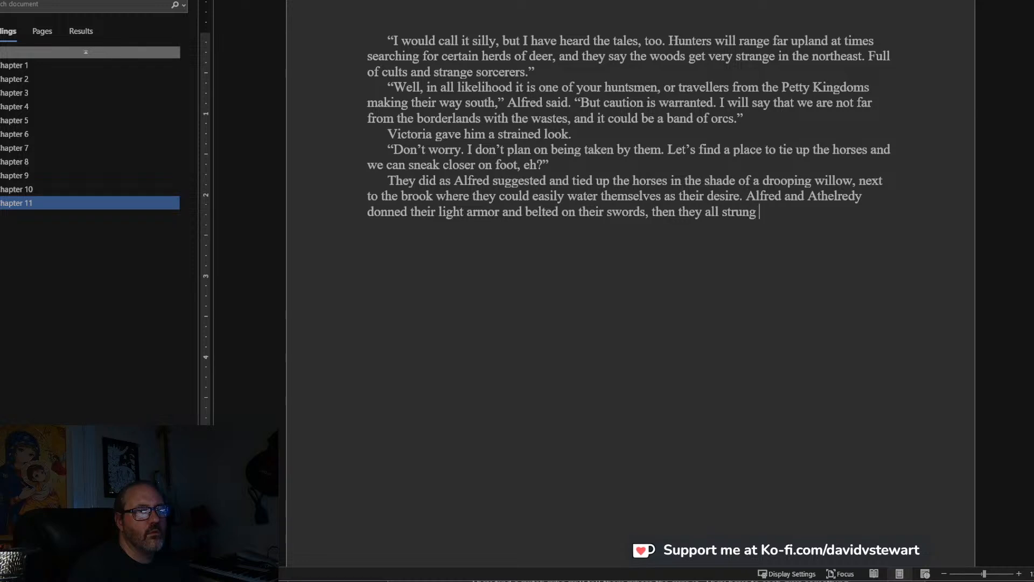
{"action": "type", "text": "their bows"}
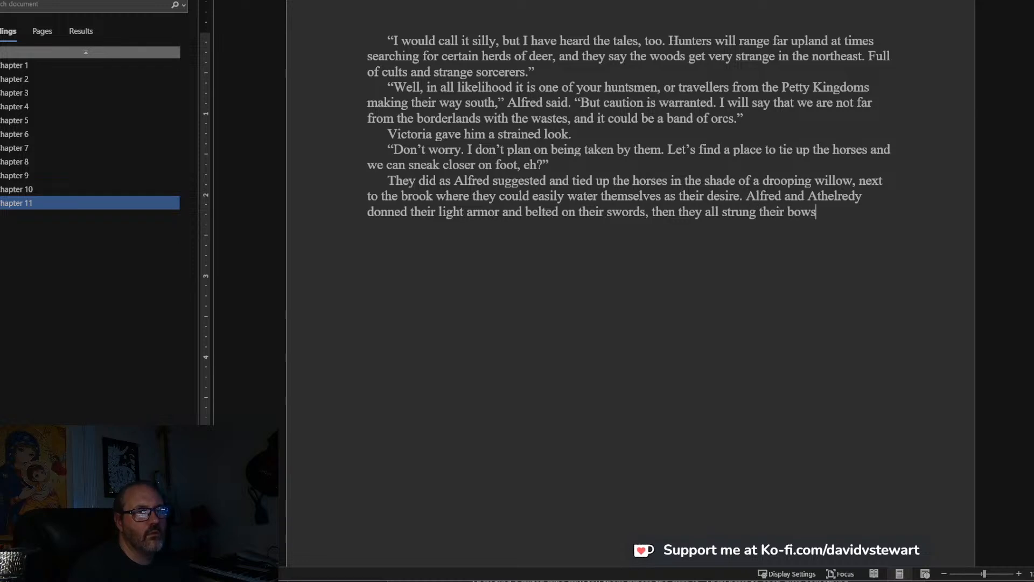
{"action": "type", "text": ". F"}
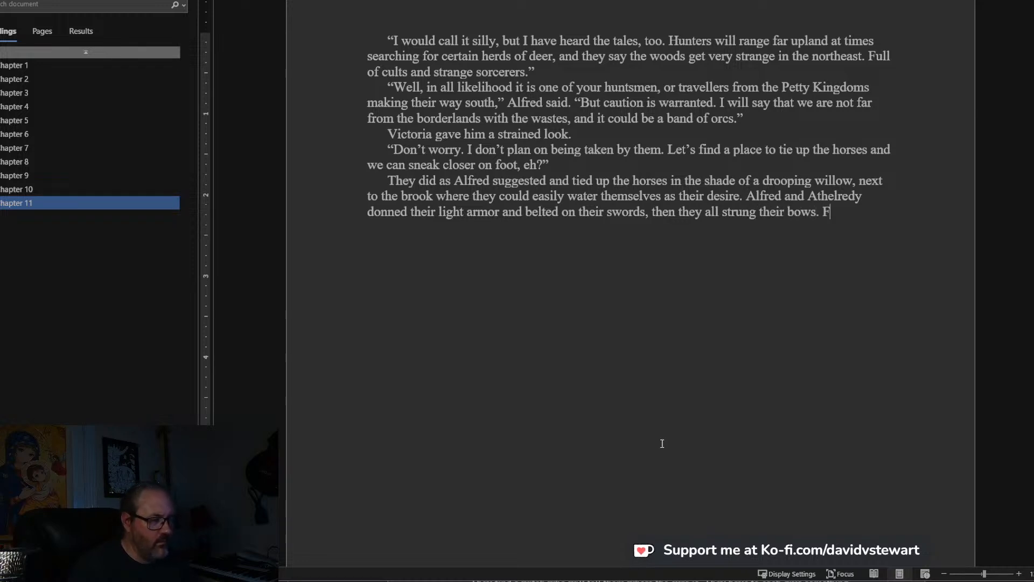
{"action": "type", "text": "ollowing Athel"}
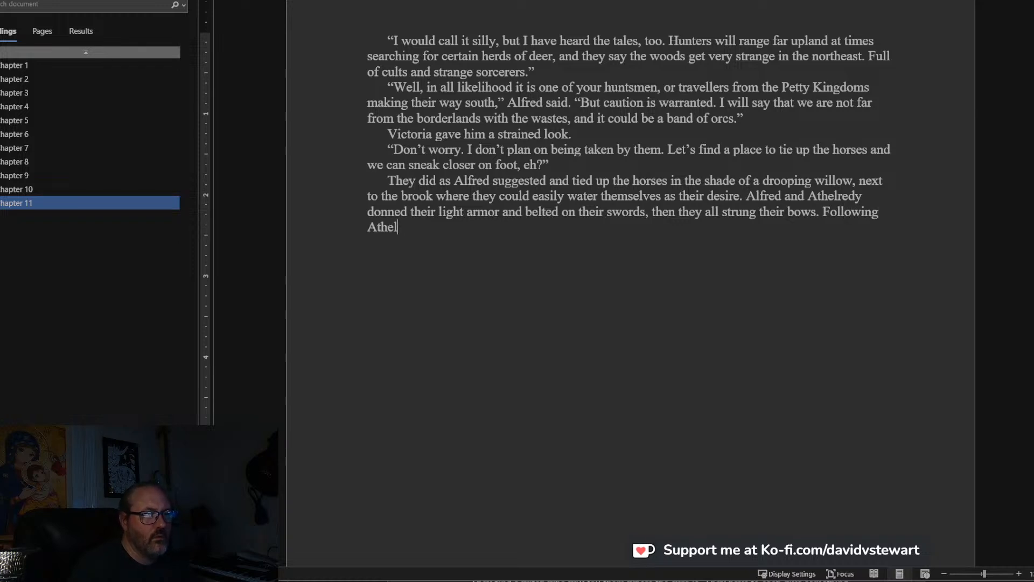
{"action": "type", "text": "redy, they move"}
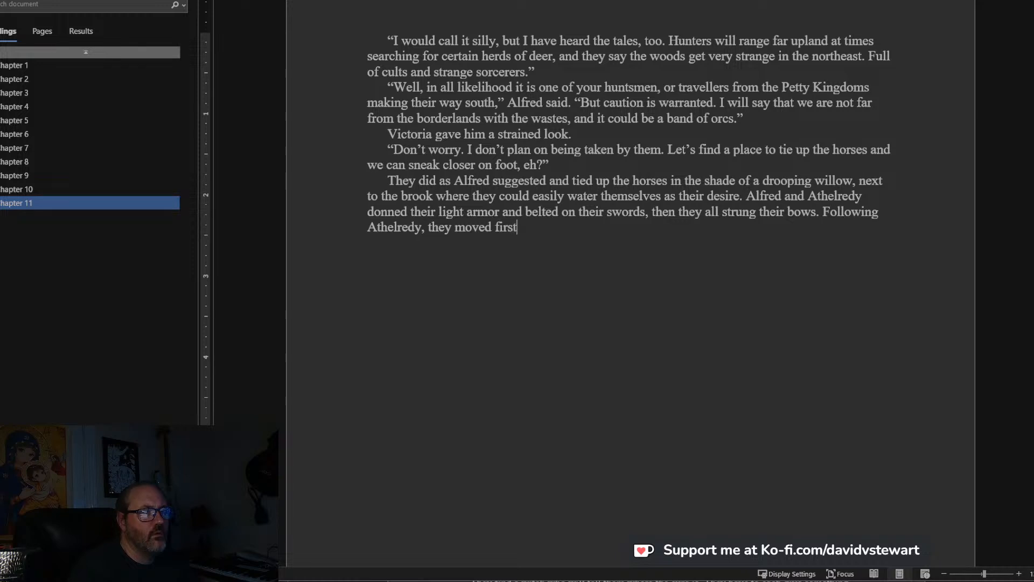
{"action": "type", "text": "d first"}
Start the paragraph's third sentence with “Following Athelredy, they moved beside the road toward”.
{"action": "key", "text": "BackSpace"}
{"action": "key", "text": "BackSpace"}
{"action": "key", "text": "BackSpace"}
{"action": "key", "text": "BackSpace"}
{"action": "key", "text": "BackSpace"}
{"action": "type", "text": "beside the road toward the"}
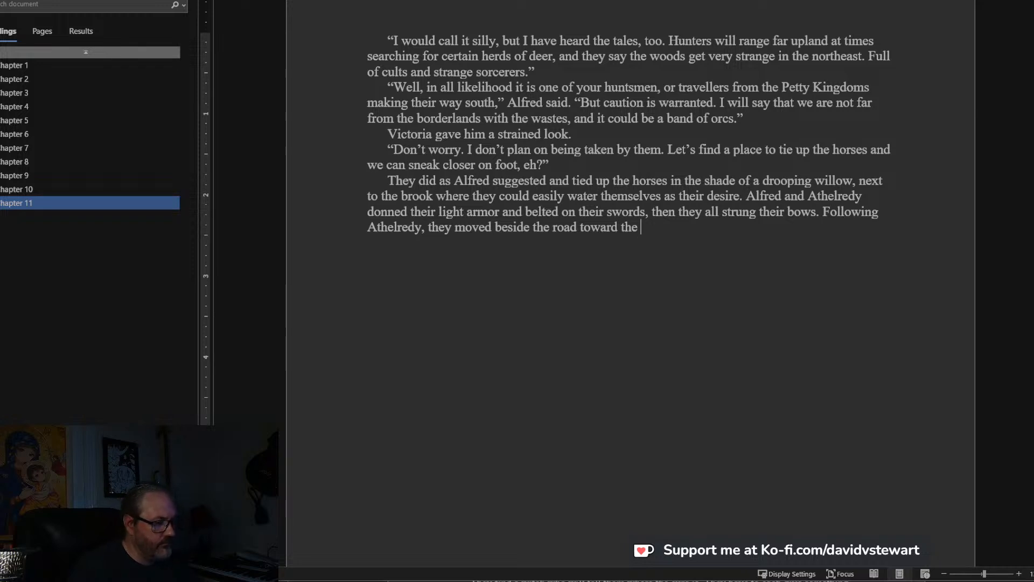
Complete the sentence after “beside the road toward” with “where he had marked the smoke.” and begin another sentence.
{"action": "key", "text": "BackSpace"}
{"action": "type", "text": "re h"}
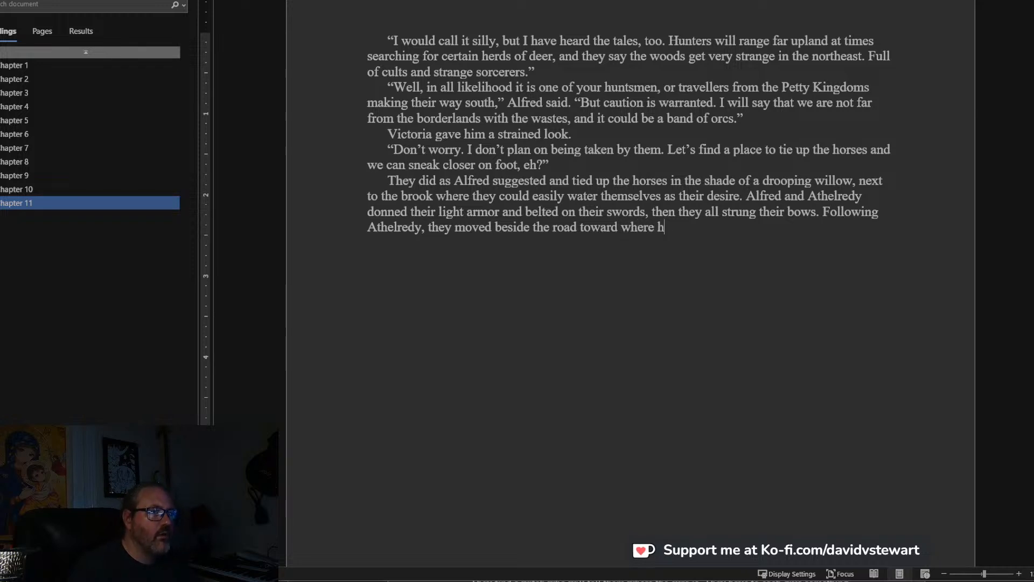
{"action": "type", "text": "e had marked the "}
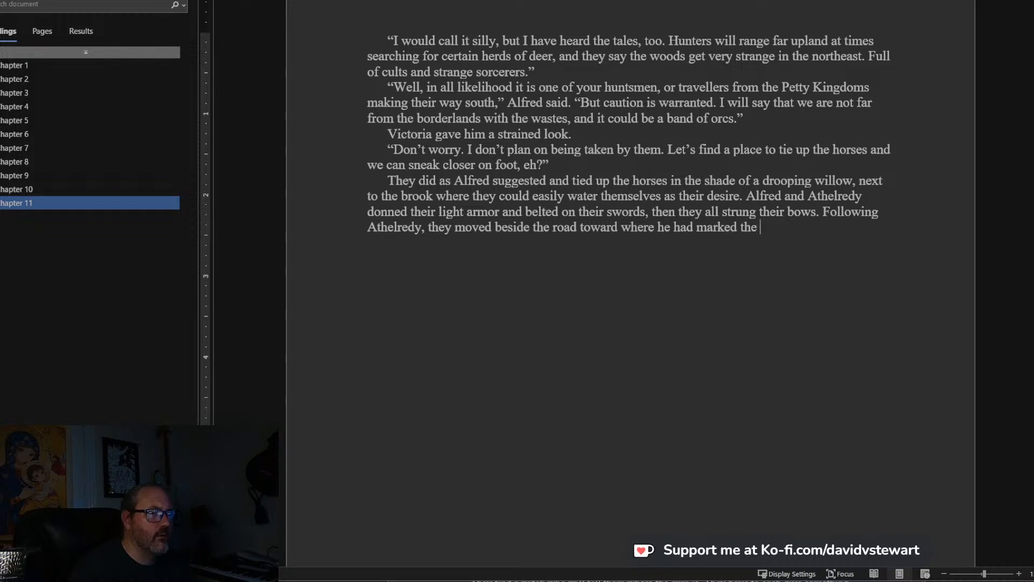
{"action": "type", "text": "smok"}
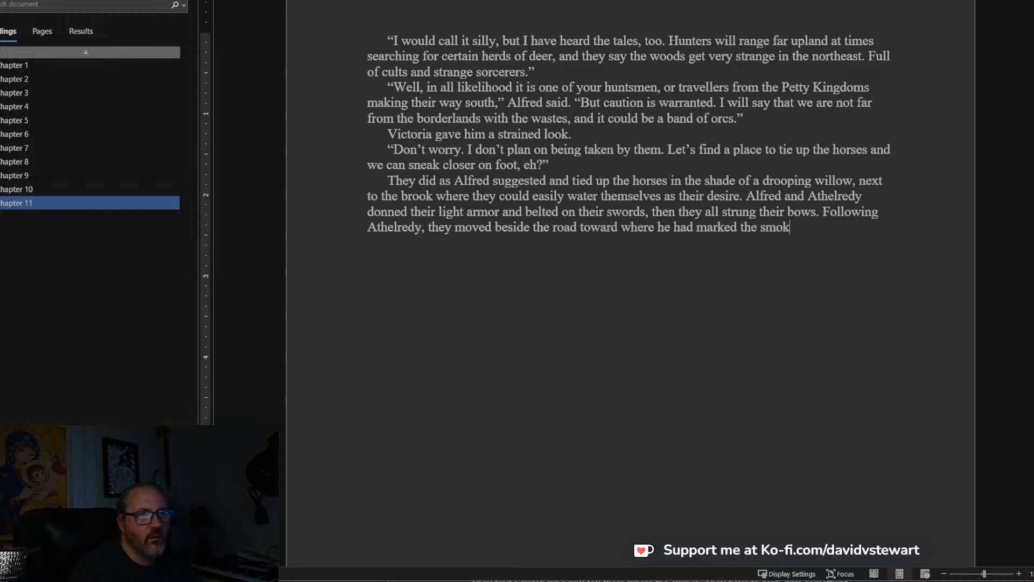
{"action": "type", "text": "e. As th"}
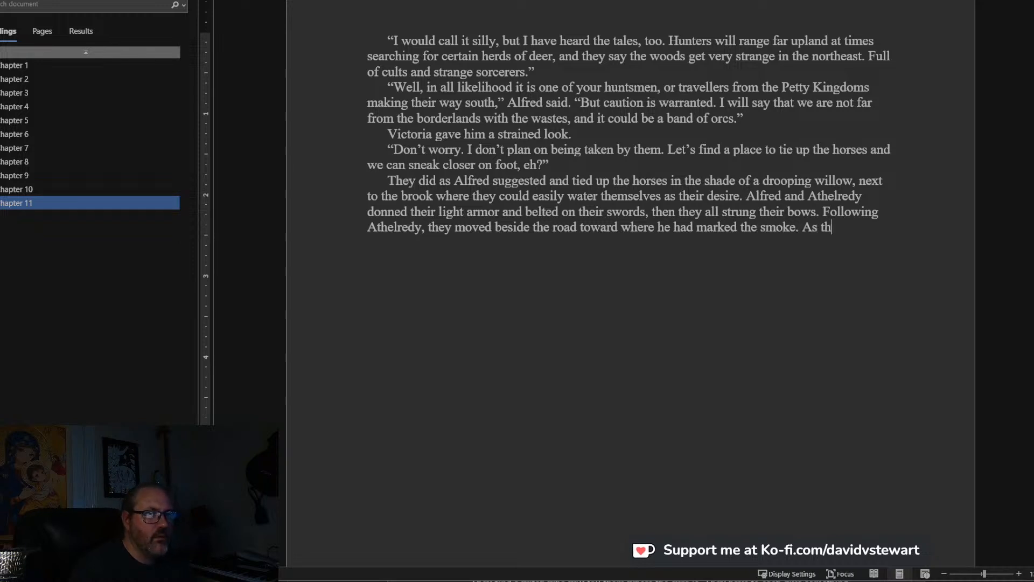
{"action": "type", "text": "ey approached"}
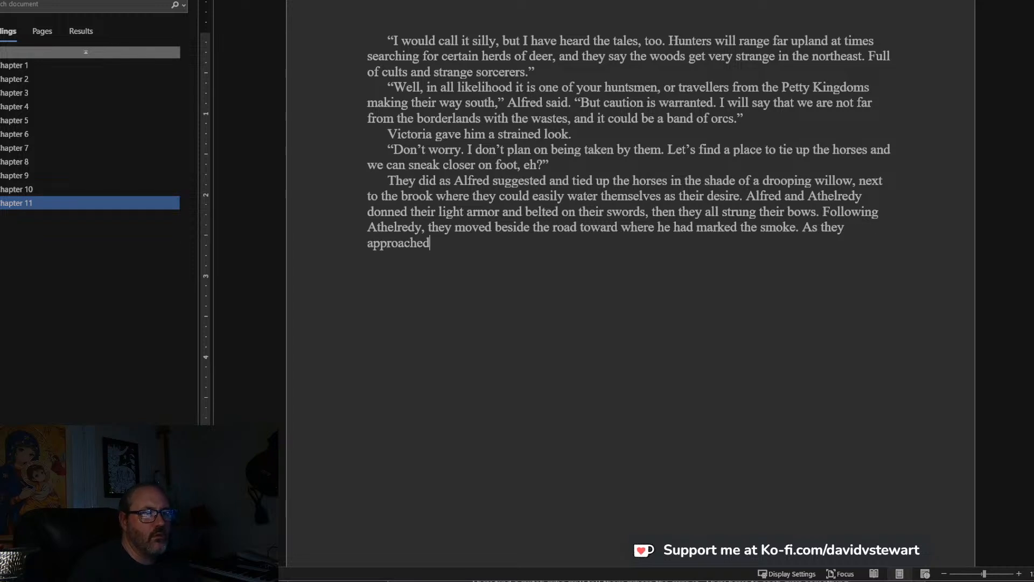
{"action": "type", "text": ", the lane opened up i"}
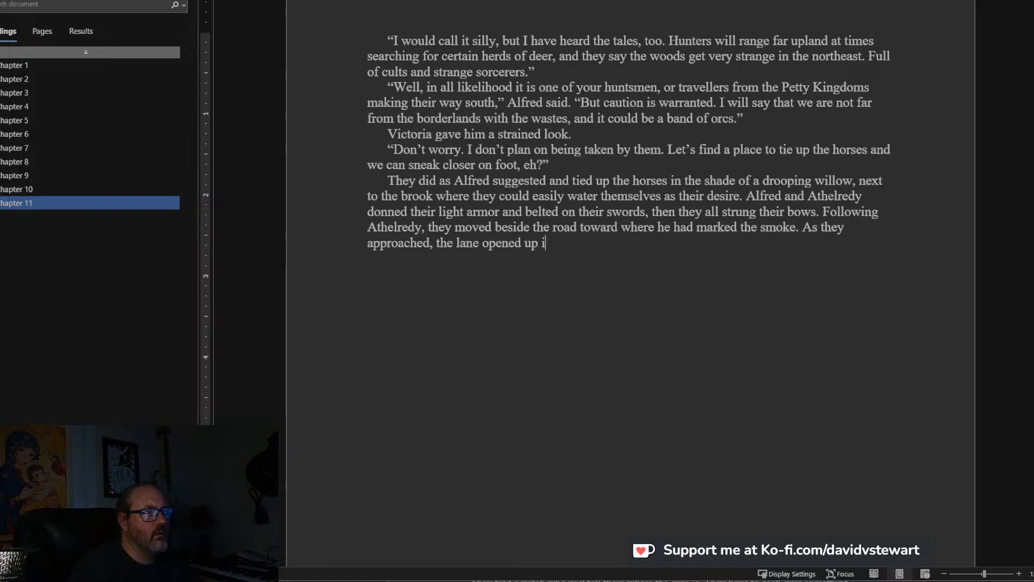
{"action": "type", "text": "nto a lar"}
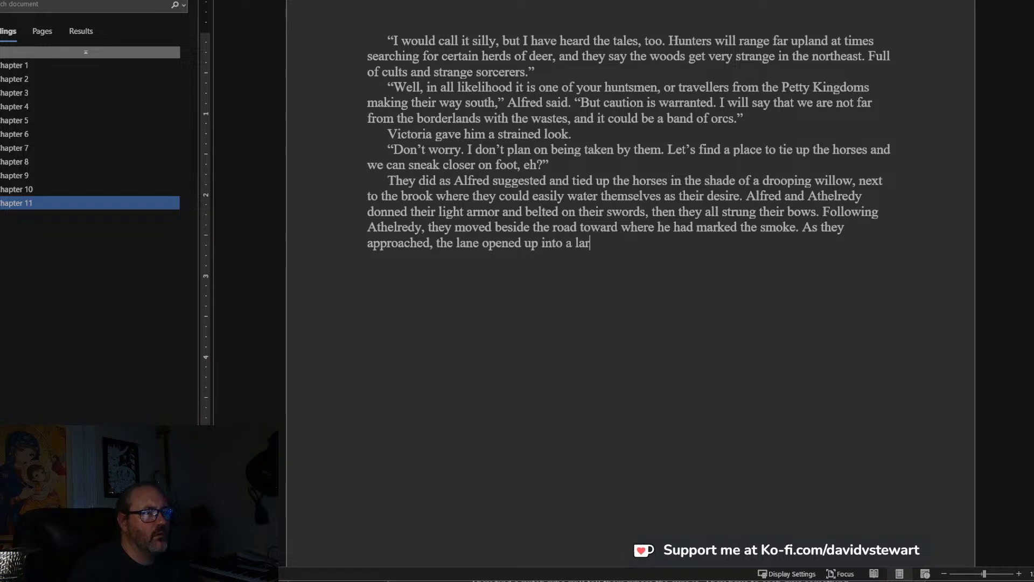
{"action": "type", "text": "ge paved wagonw"}
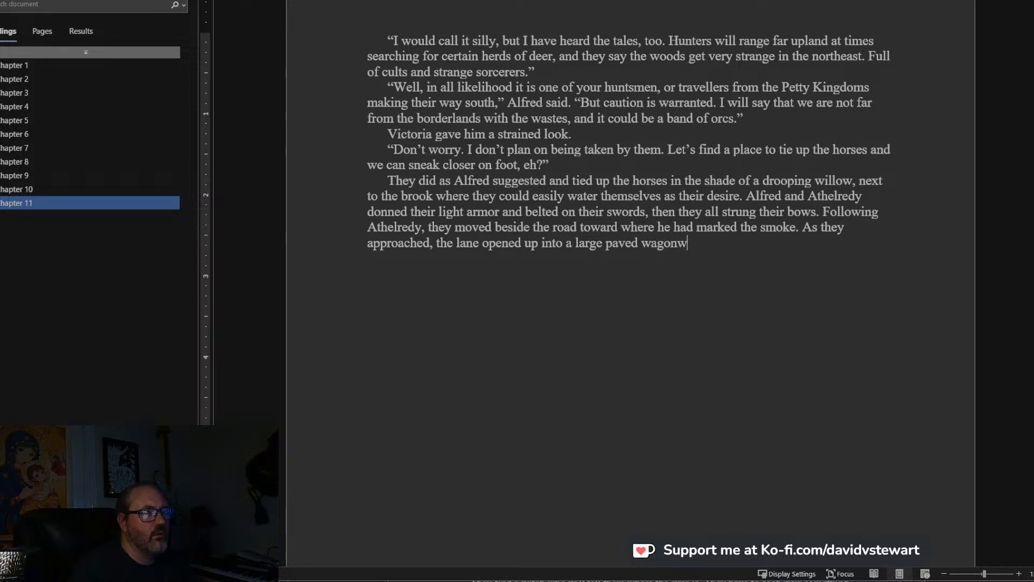
Continue the sentence after “a large” with “paved wagonway, though it was now overgrown with grass and moss”.
{"action": "type", "text": "ay, though it wa"}
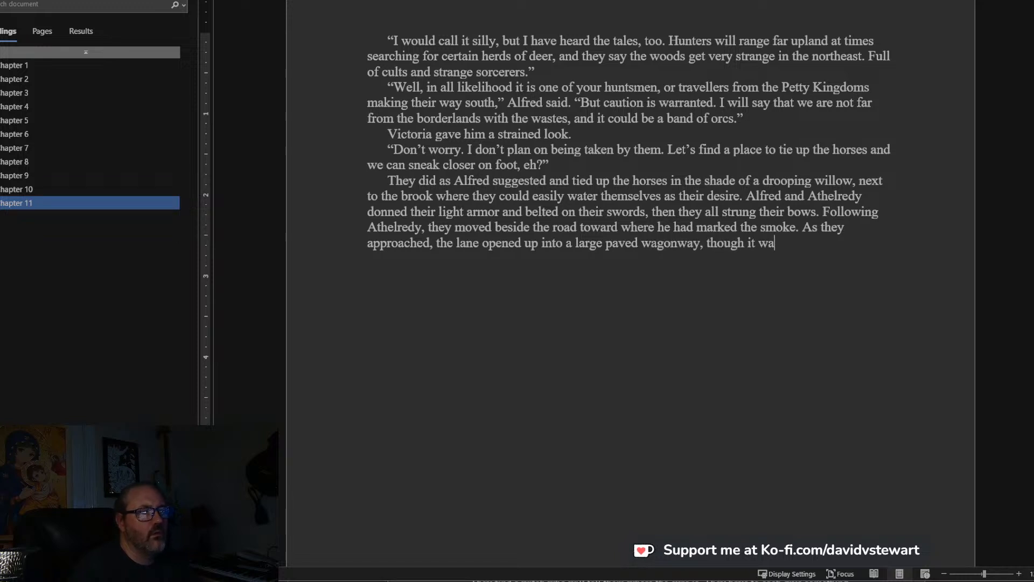
{"action": "type", "text": "s now overgrown "}
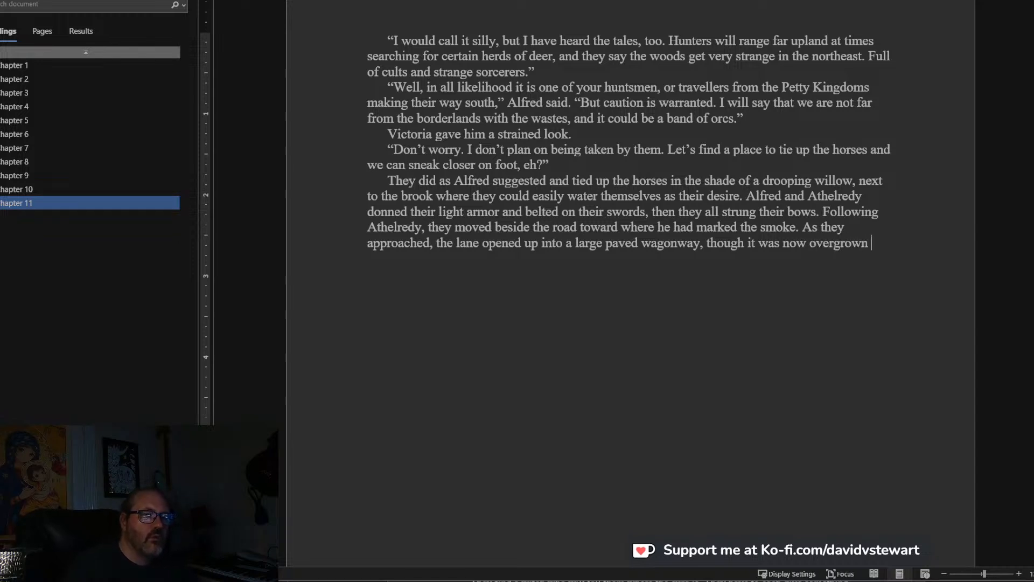
{"action": "type", "text": "with grass and moss"}
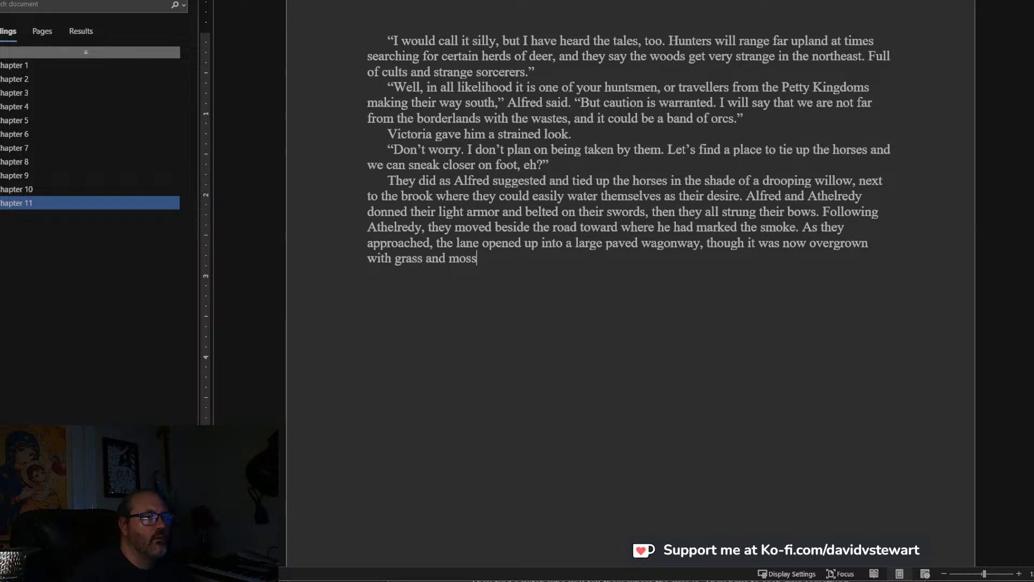
{"action": "type", "text": ". Grey w"}
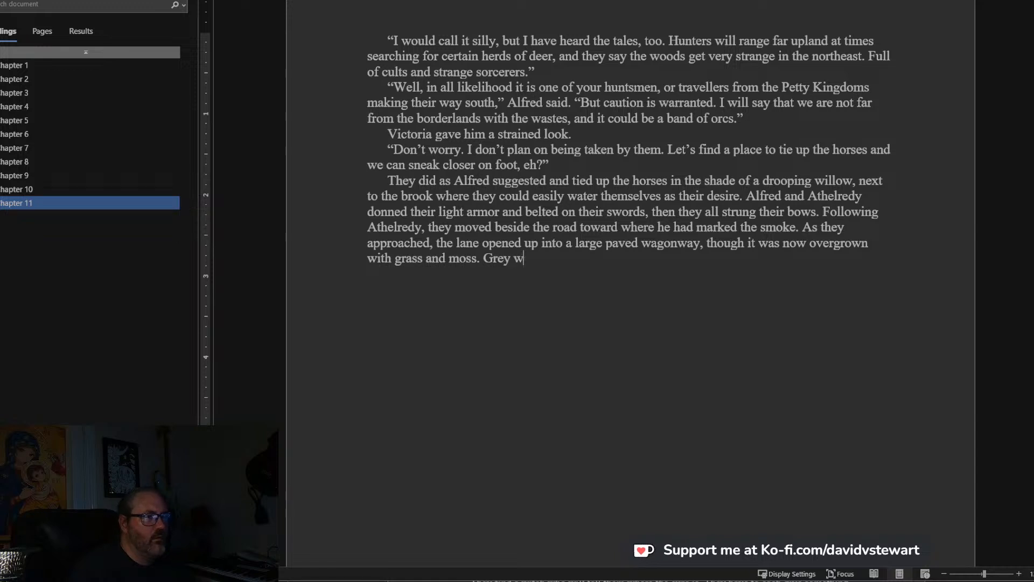
{"action": "type", "text": "eeds strug"}
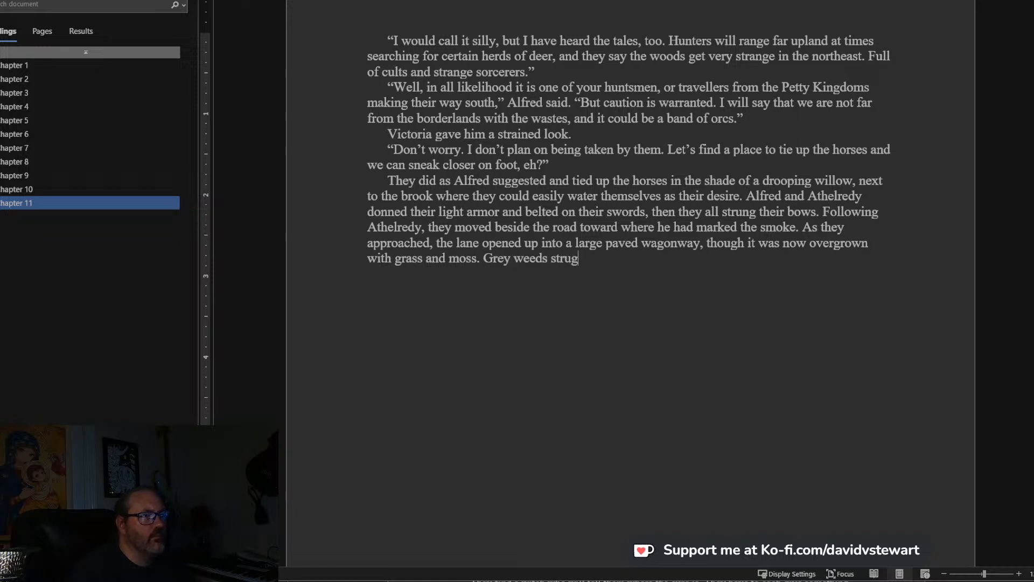
{"action": "type", "text": "gled between"}
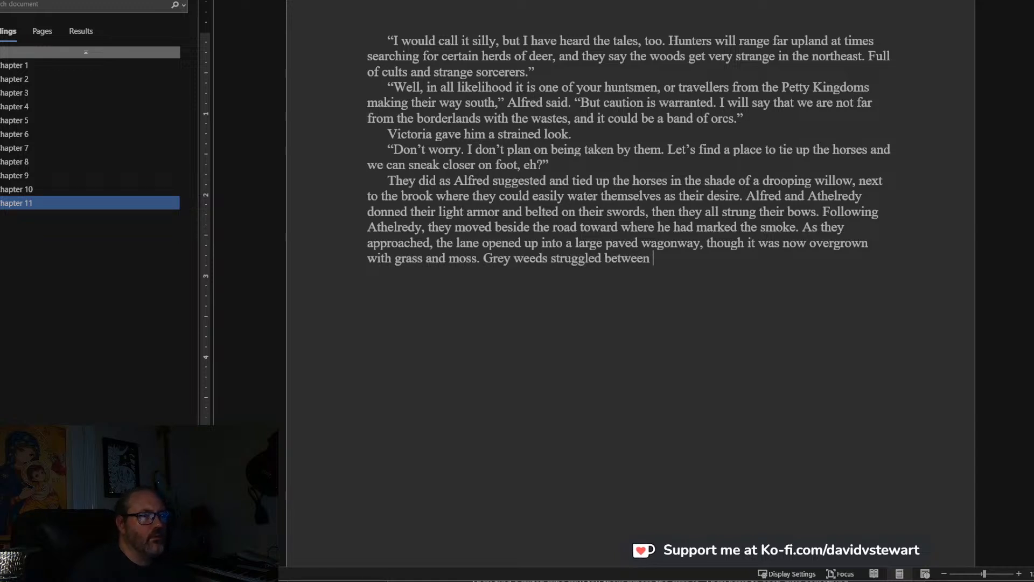
{"action": "type", "text": " large, f"}
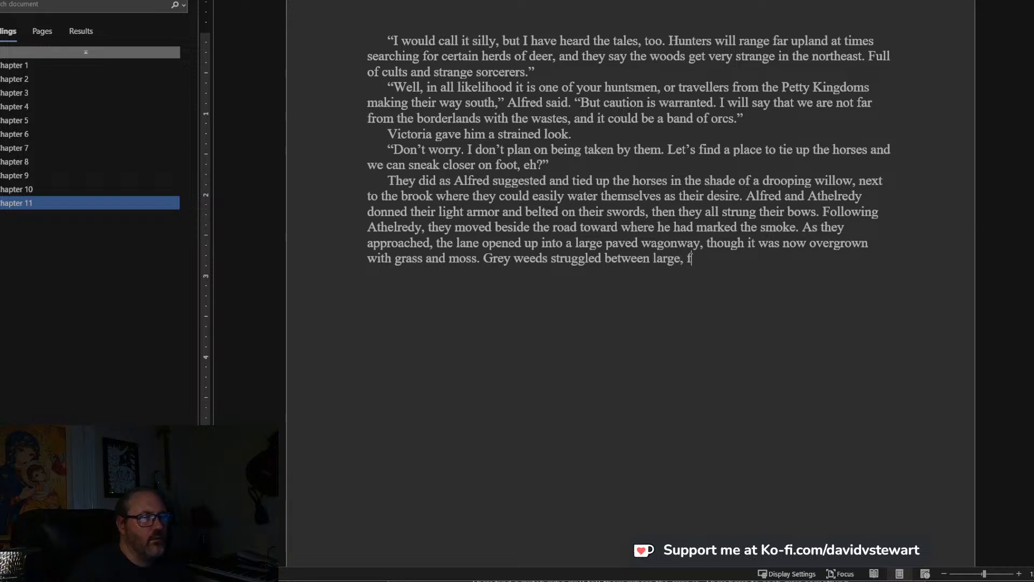
{"action": "type", "text": "lat paving st"}
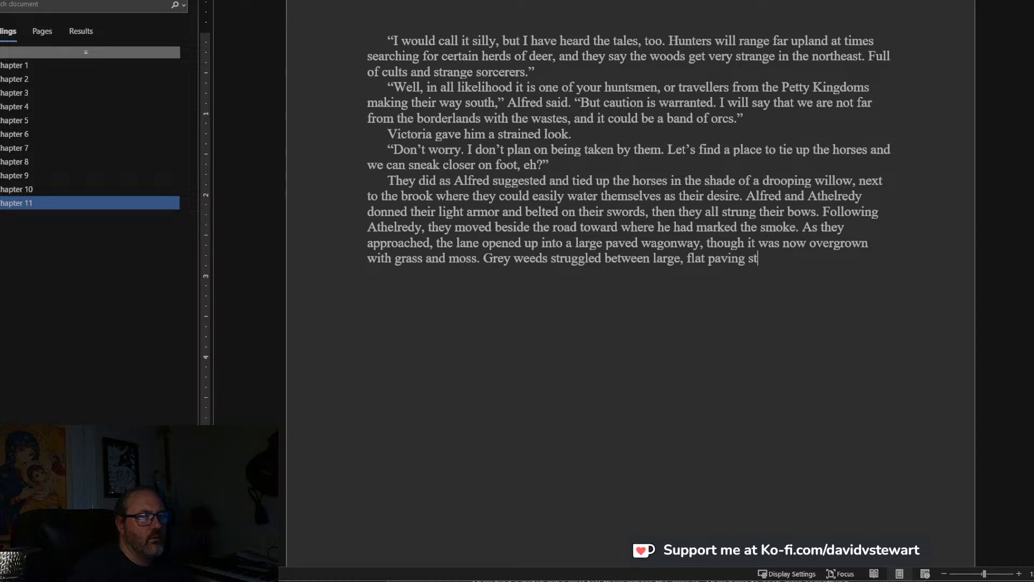
{"action": "type", "text": "ones, and the rem"}
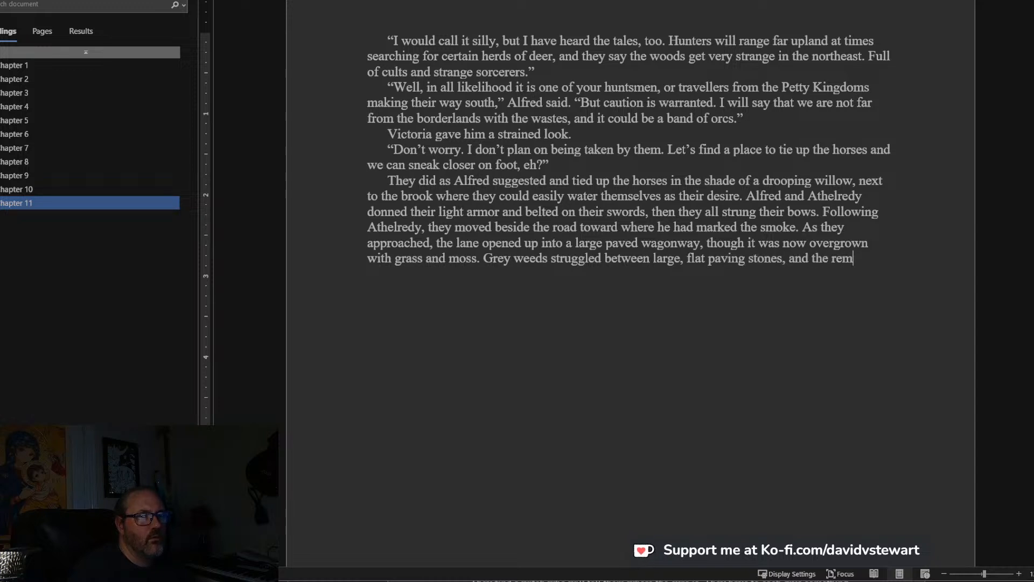
{"action": "type", "text": "ains of a sma"}
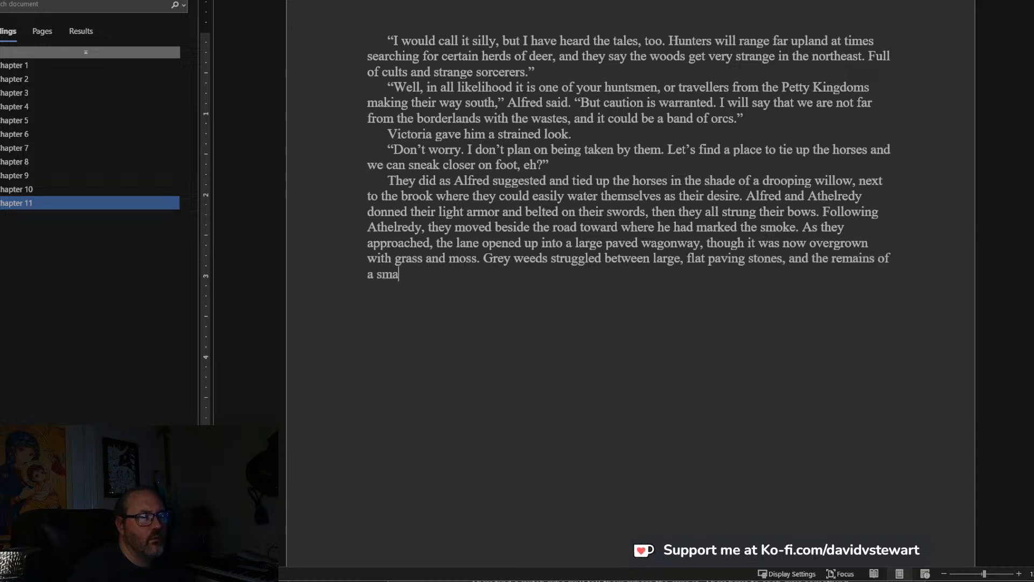
{"action": "type", "text": "ll gate wer"}
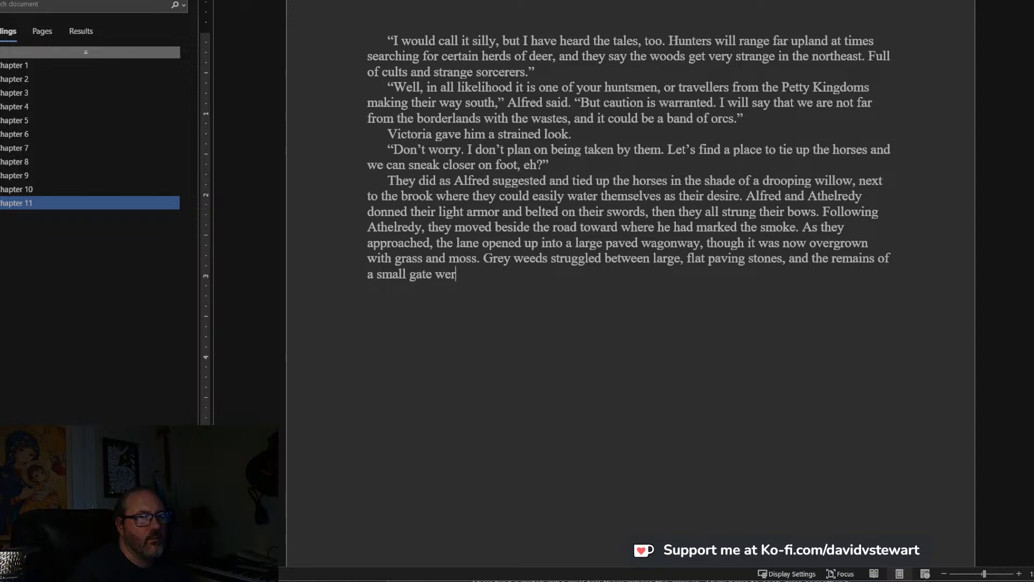
{"action": "key", "text": "ctrl+BackSpace"}
{"action": "key", "text": "ctrl+BackSpace"}
{"action": "key", "text": "ctrl+BackSpace"}
{"action": "key", "text": "ctrl+BackSpace"}
{"action": "key", "text": "ctrl+BackSpace"}
{"action": "key", "text": "ctrl+BackSpace"}
{"action": "key", "text": "ctrl+BackSpace"}
{"action": "key", "text": "ctrl+BackSpace"}
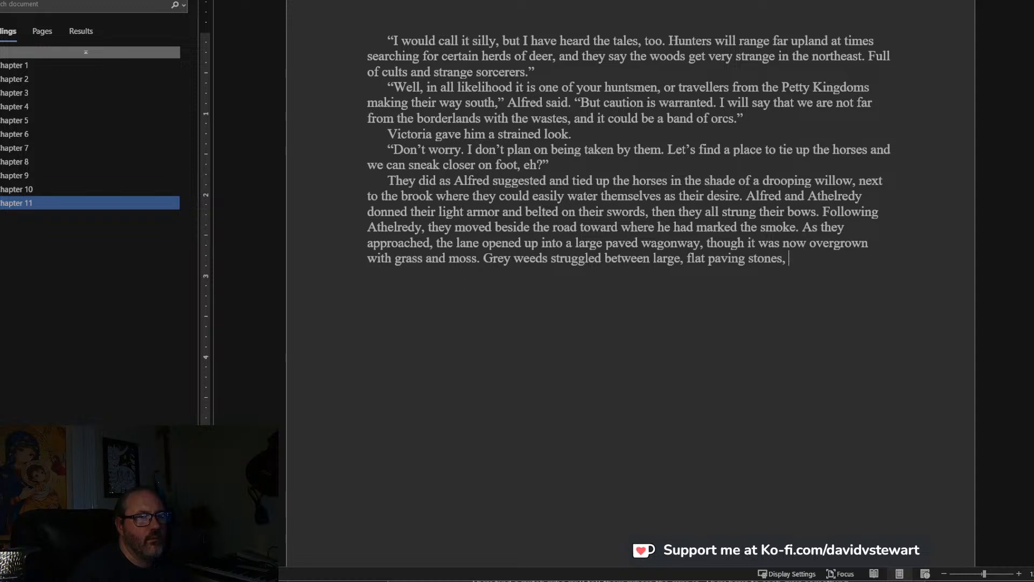
End the sentence at “paving stones” with a period and begin another: “The remains of a small gate were piled with moss, and they”.
{"action": "type", "text": ". The remains"}
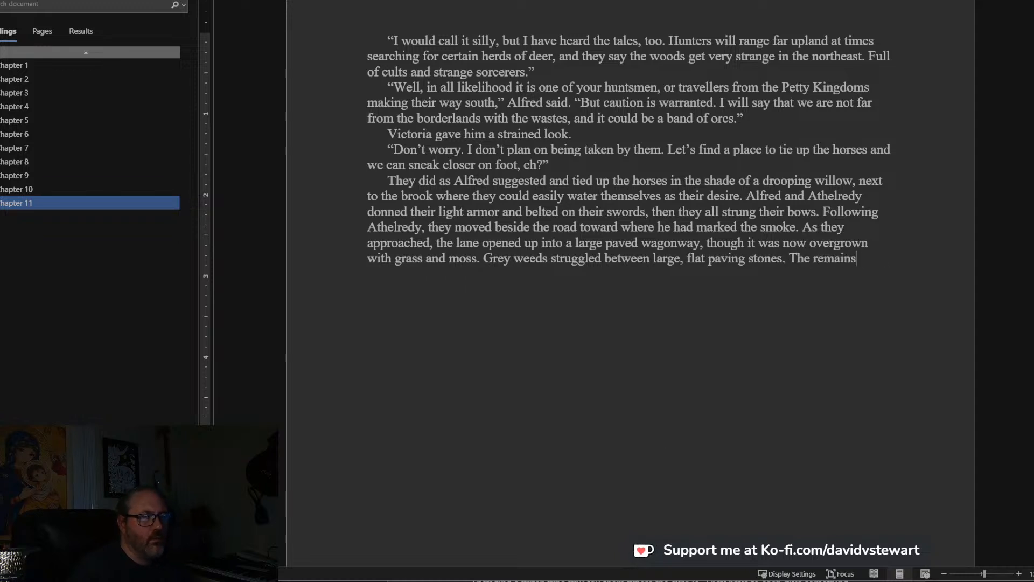
{"action": "type", "text": " of a small "}
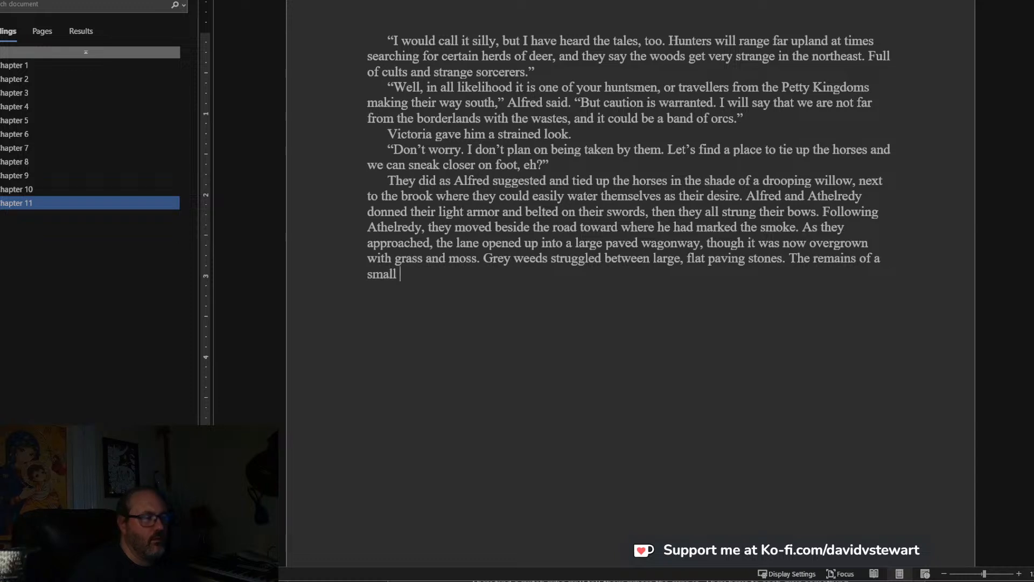
{"action": "type", "text": "gate we"}
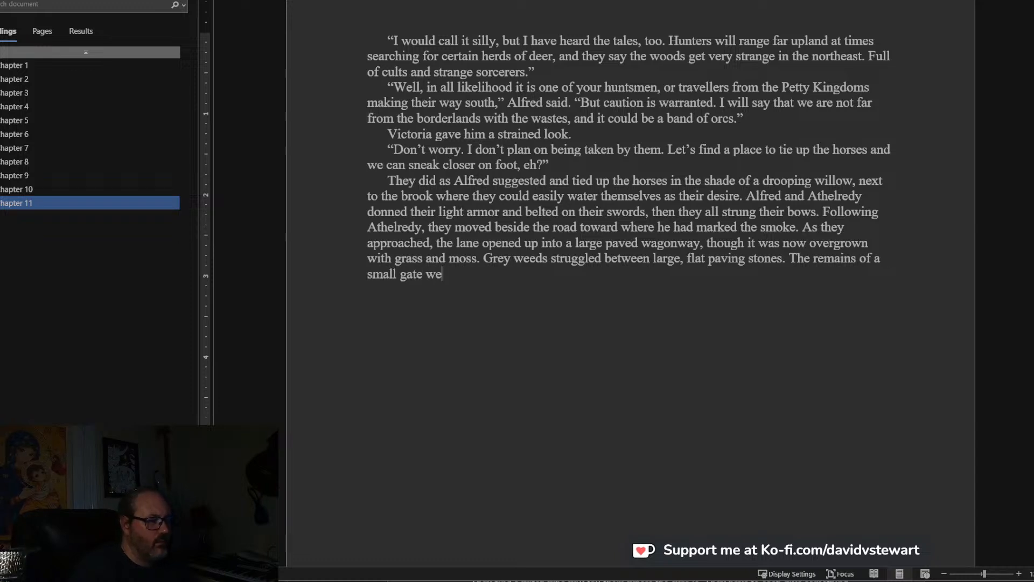
{"action": "type", "text": "re piled with moss"}
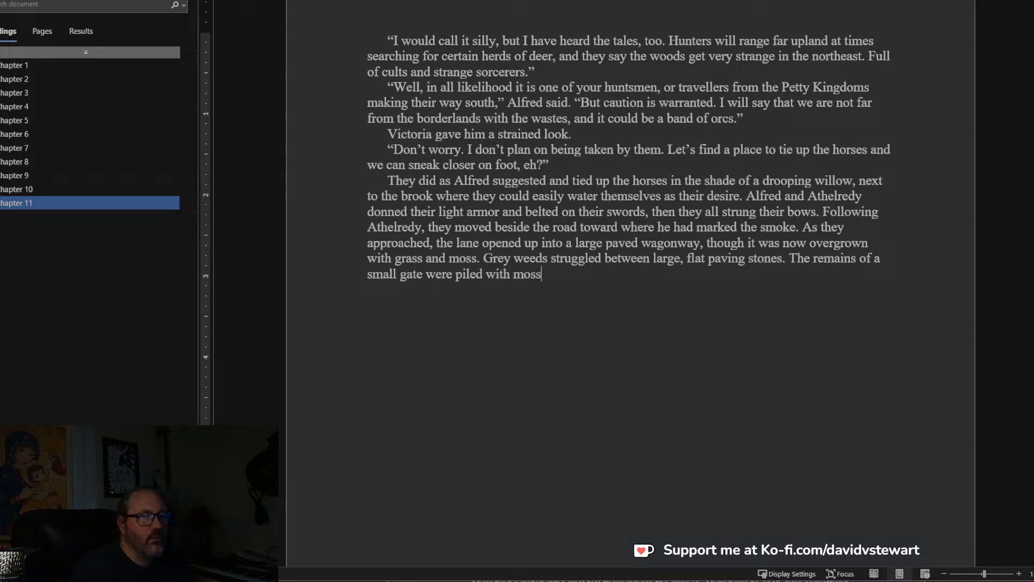
{"action": "type", "text": ", and they"}
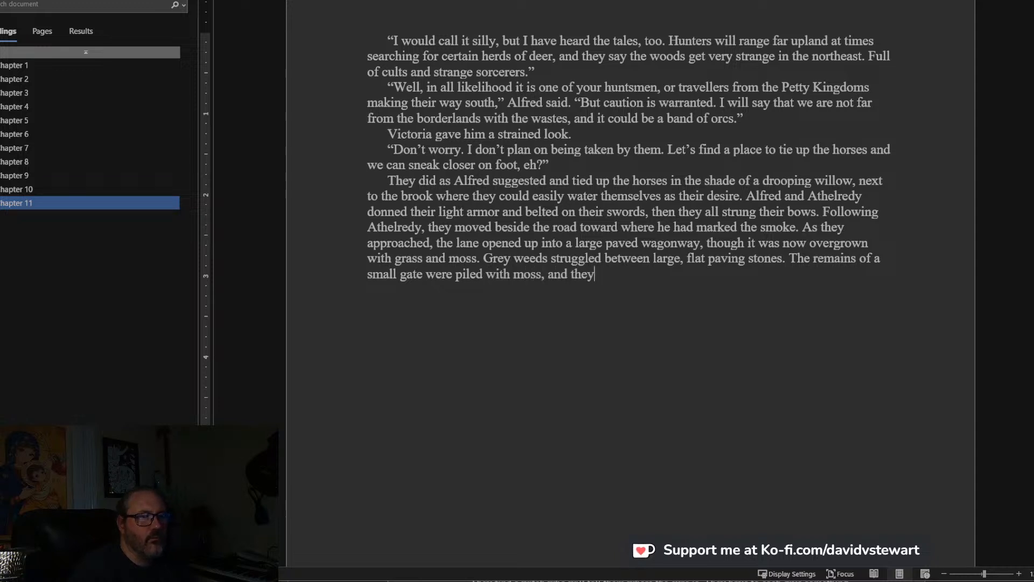
{"action": "type", "text": " spied tha"}
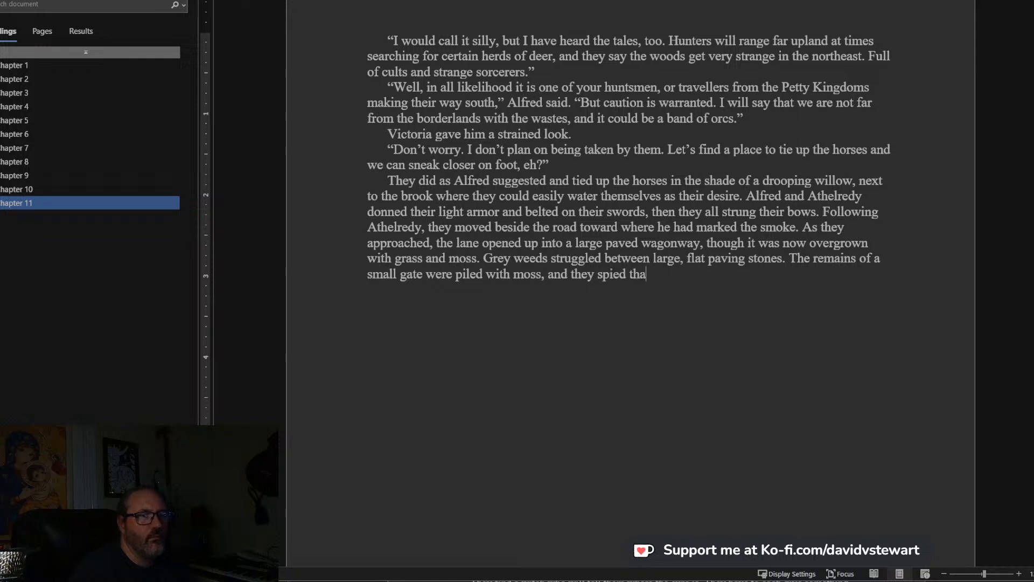
{"action": "type", "text": "t beyond "}
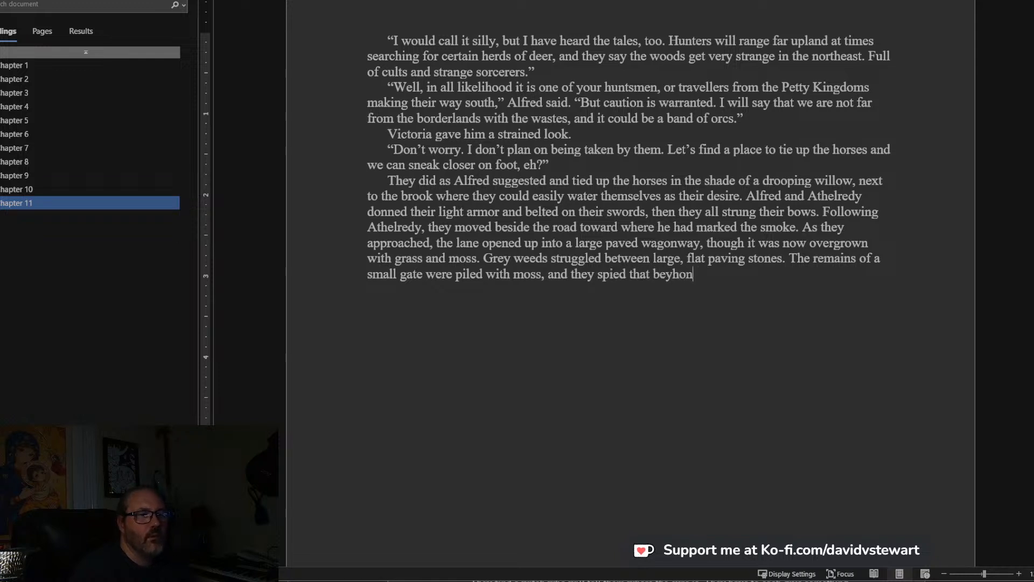
{"action": "type", "text": "them was a"}
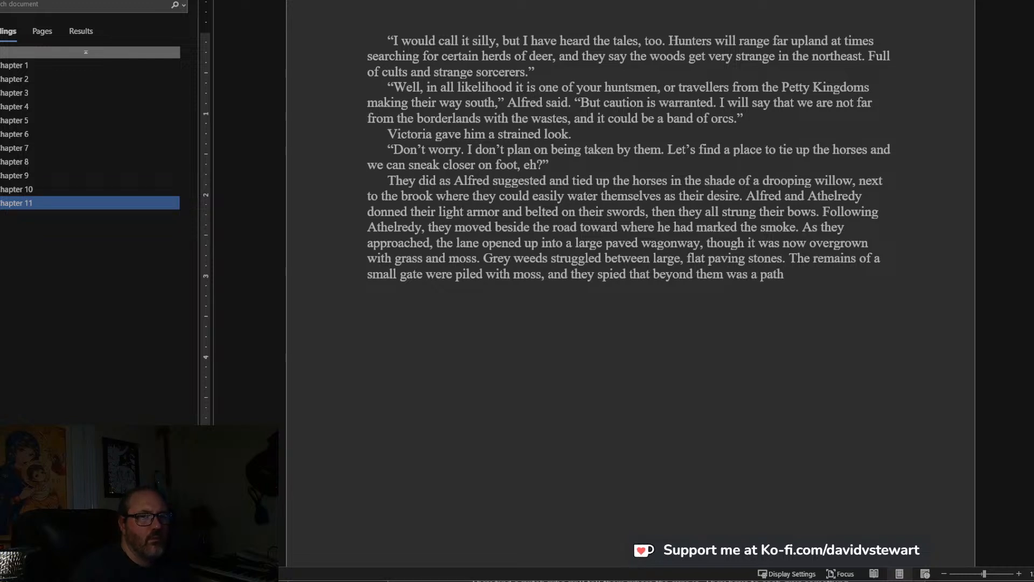
Continue the gate sentence with “spied that beyond them was a path made by human hands”.
{"action": "type", "text": "path made "}
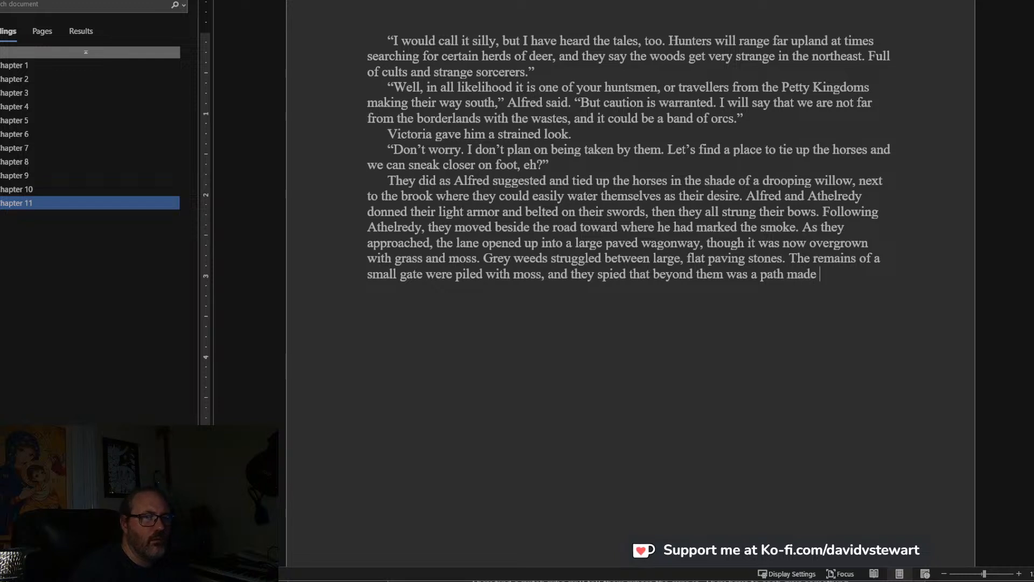
{"action": "type", "text": "by human hands"}
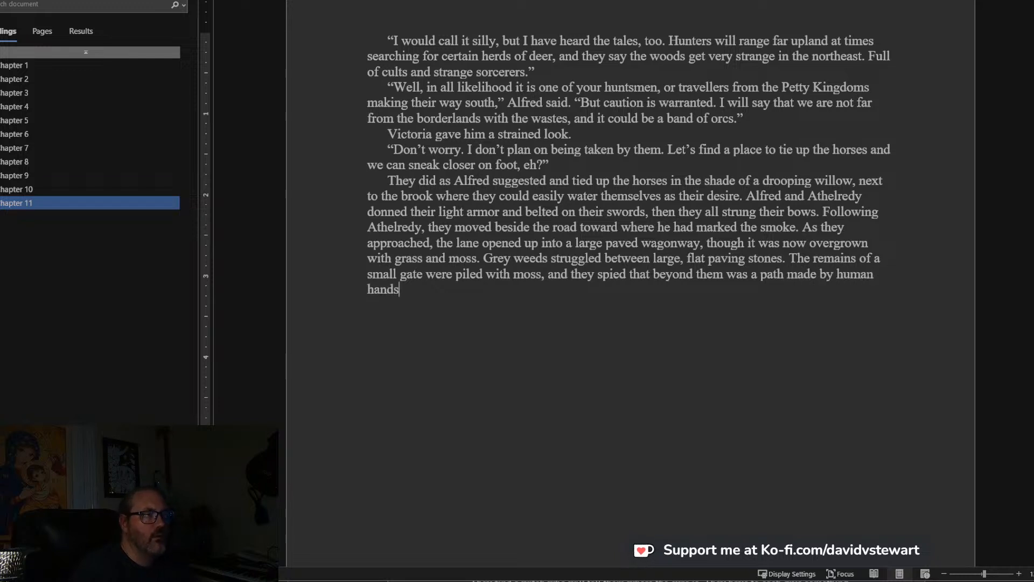
{"action": "type", "text": ", once lined with"}
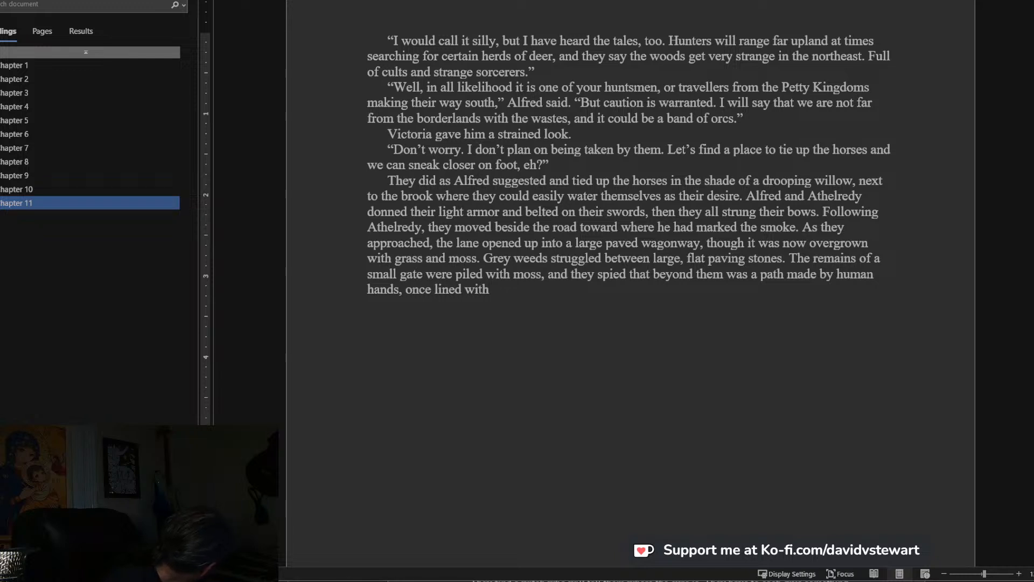
Complete the path sentence with “, once lined with hedge and other shrubs that had been choked over the years by ivy.”.
{"action": "type", "text": "hedge and other shrubs that had been "}
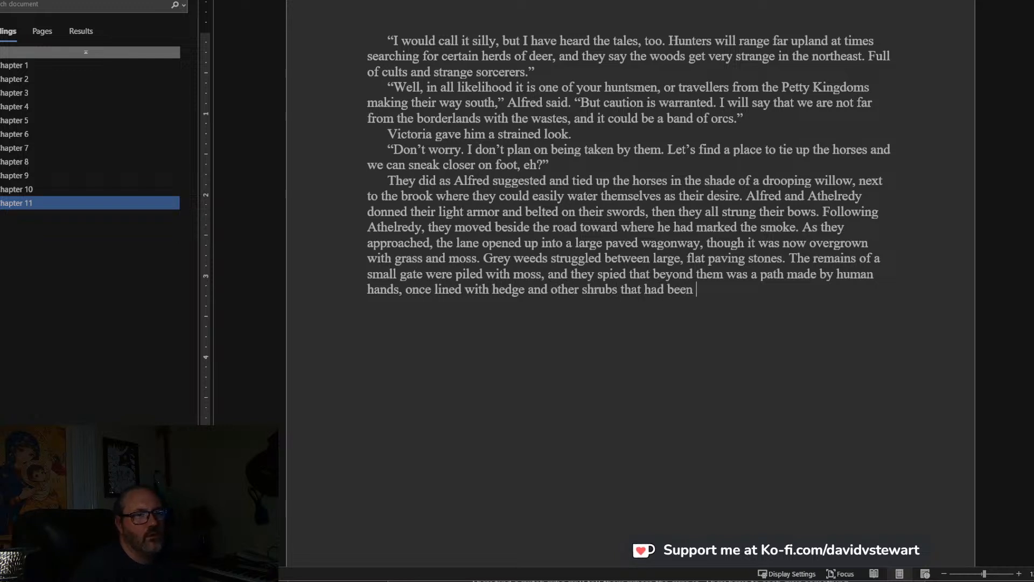
{"action": "type", "text": "choked over the hea"}
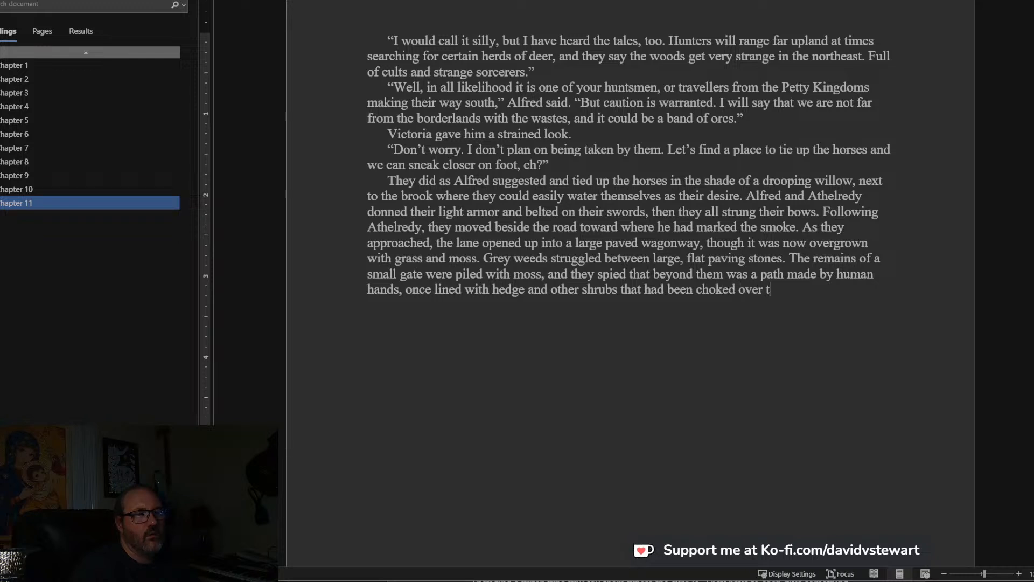
{"action": "key", "text": "BackSpace"}
{"action": "key", "text": "BackSpace"}
{"action": "key", "text": "BackSpace"}
{"action": "type", "text": "years"}
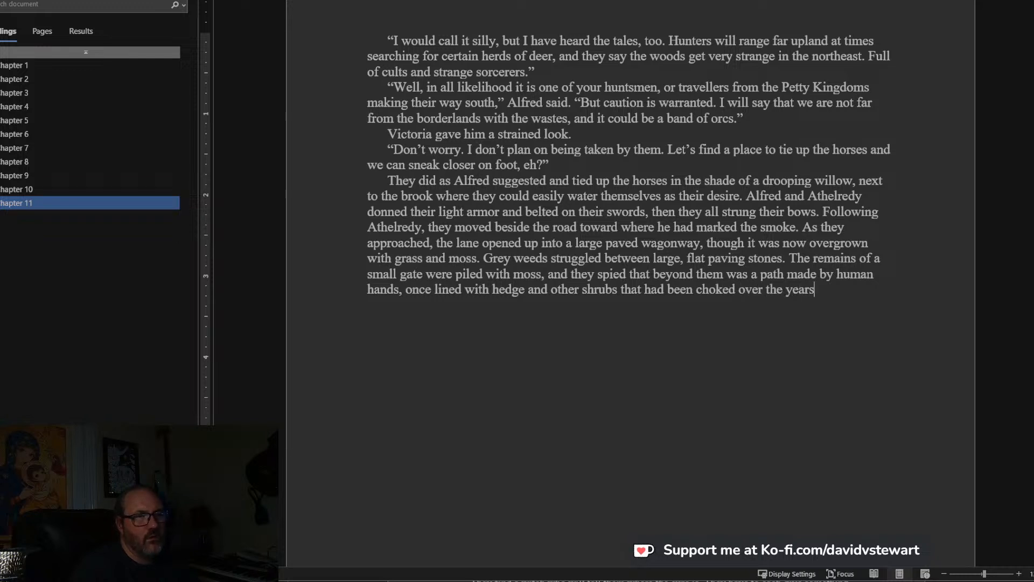
{"action": "type", "text": " by ive"}
{"action": "key", "text": "BackSpace"}
{"action": "type", "text": "y."}
Start a new paragraph with “There was only one way to proceed, and it was to walk forward through the”.
{"action": "key", "text": "Return"}
{"action": "type", "text": "There "}
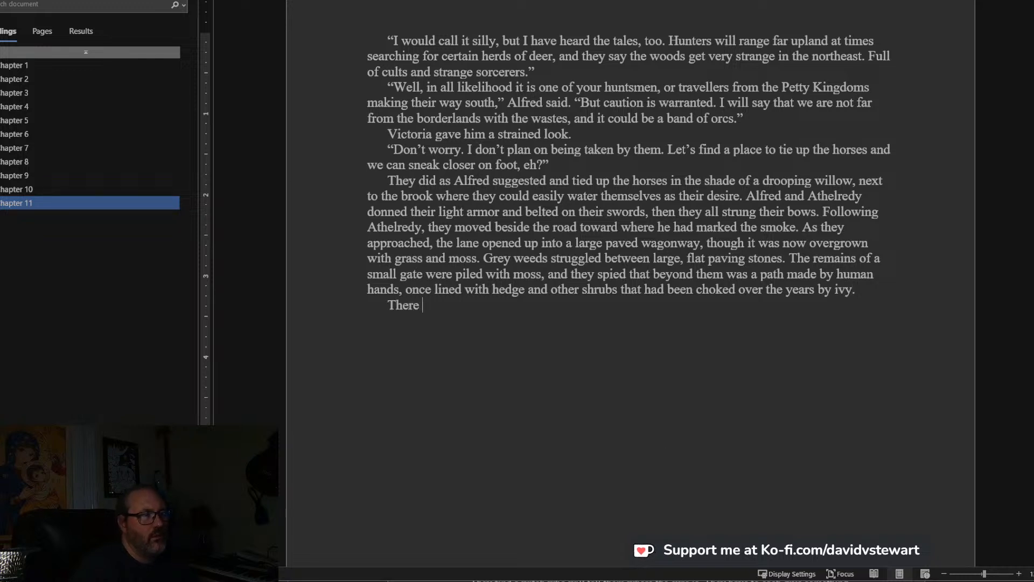
{"action": "type", "text": "was only one w"}
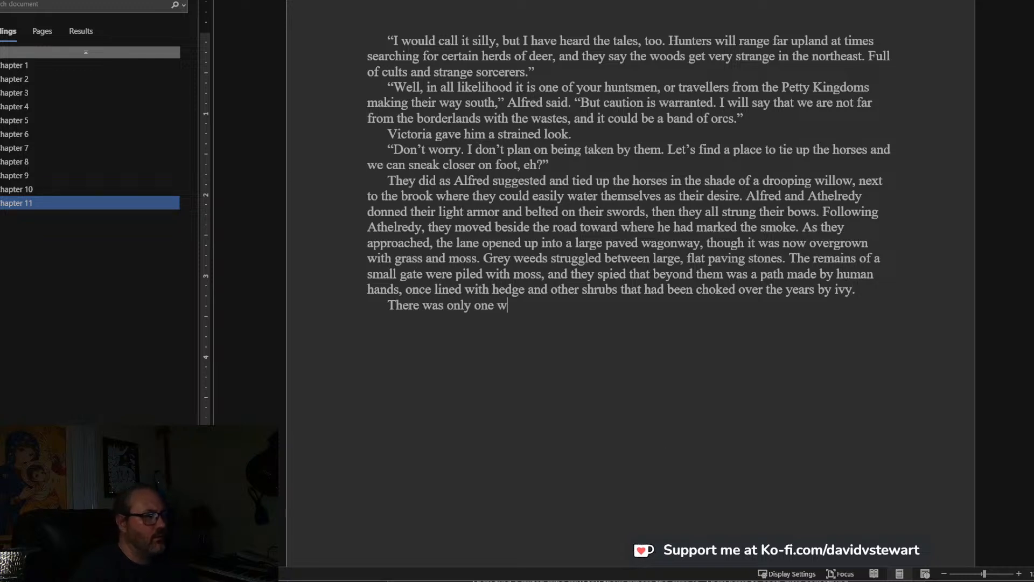
{"action": "type", "text": "ay to procee"}
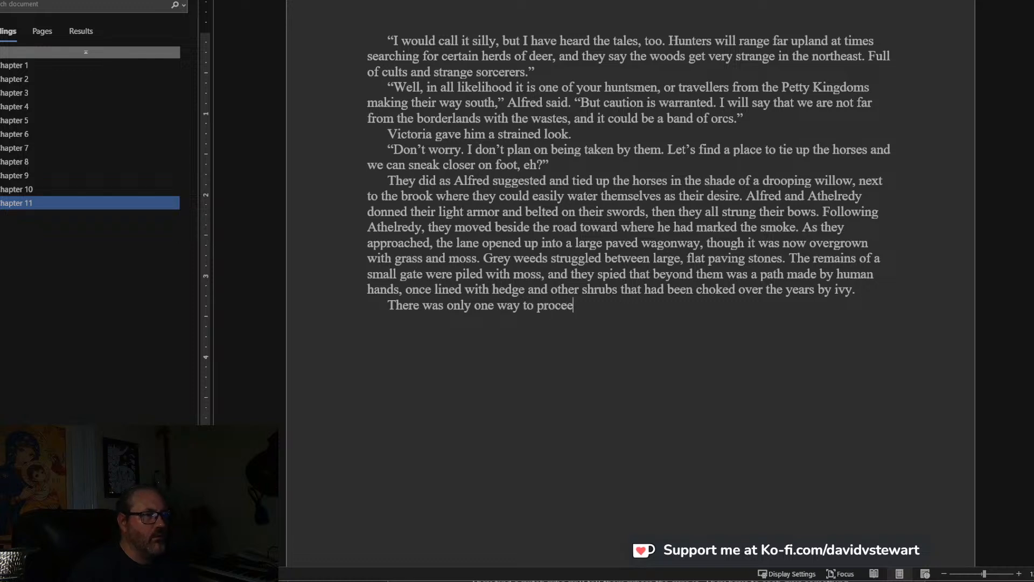
{"action": "type", "text": "d, and it was to walk forw"}
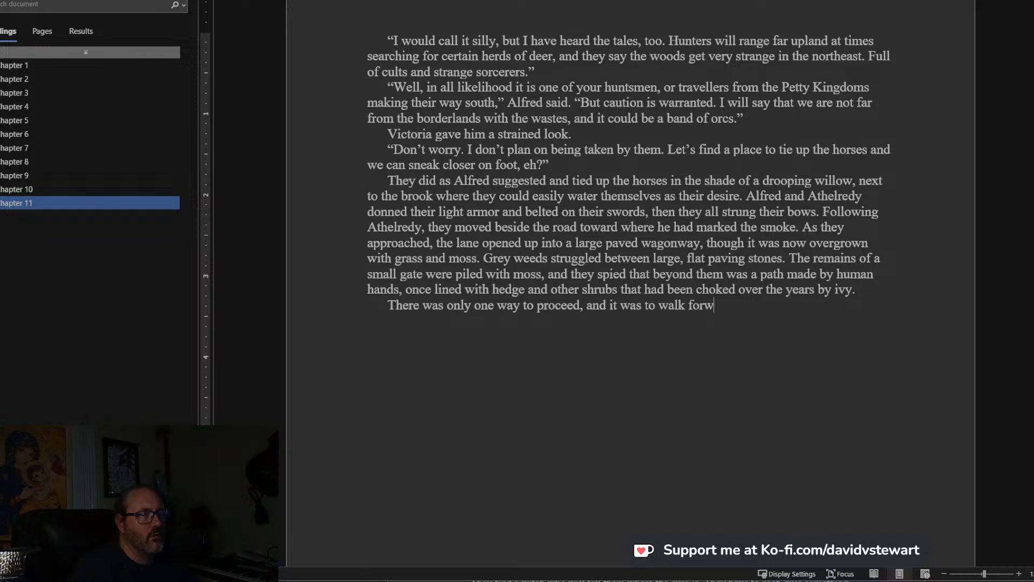
{"action": "type", "text": "ard through the ivy"}
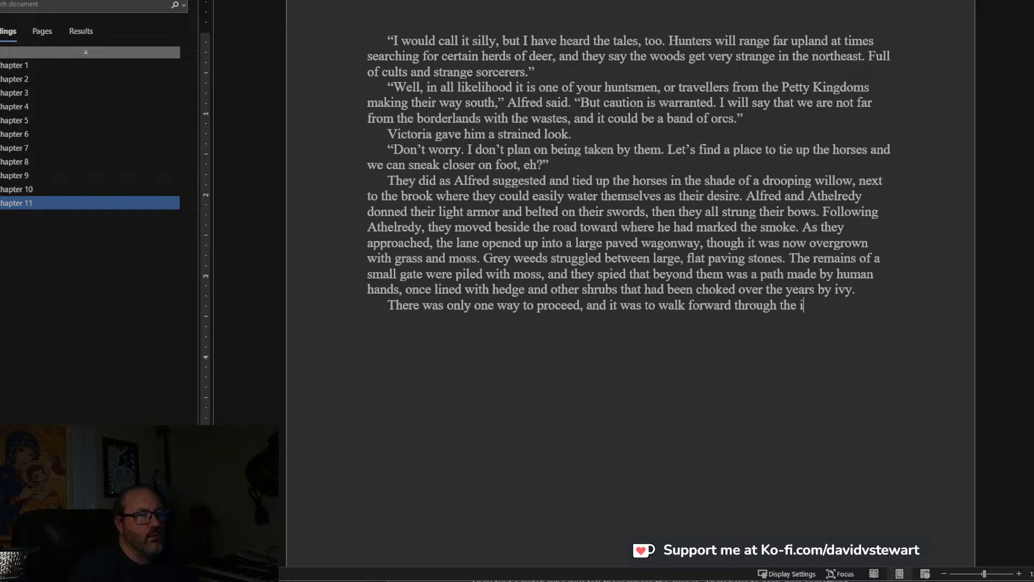
Reword the phrase after “walk forward”, replacing “through the” with “between the walls”.
{"action": "key", "text": "BackSpace"}
{"action": "key", "text": "BackSpace"}
{"action": "key", "text": "BackSpace"}
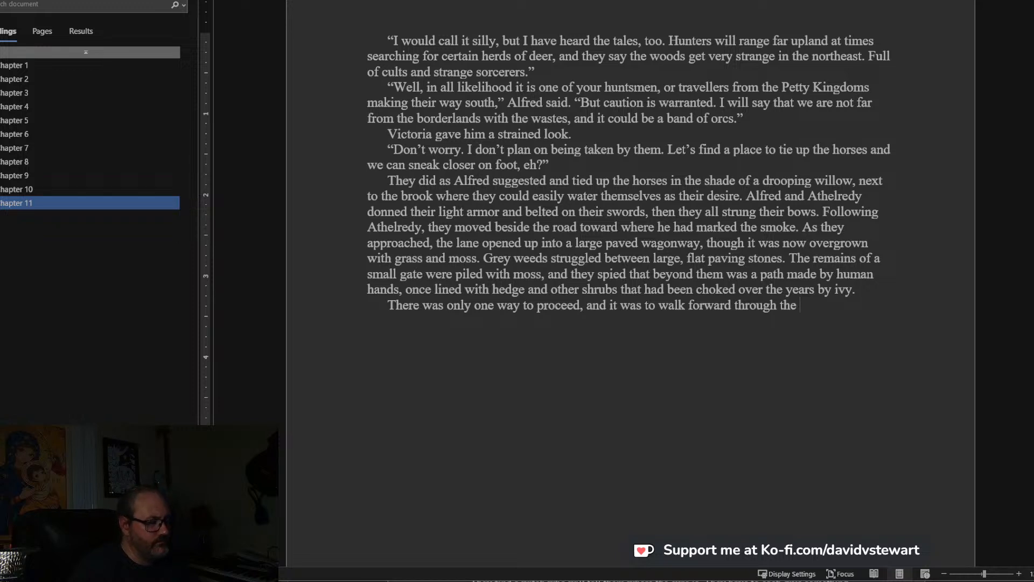
{"action": "type", "text": "spac"}
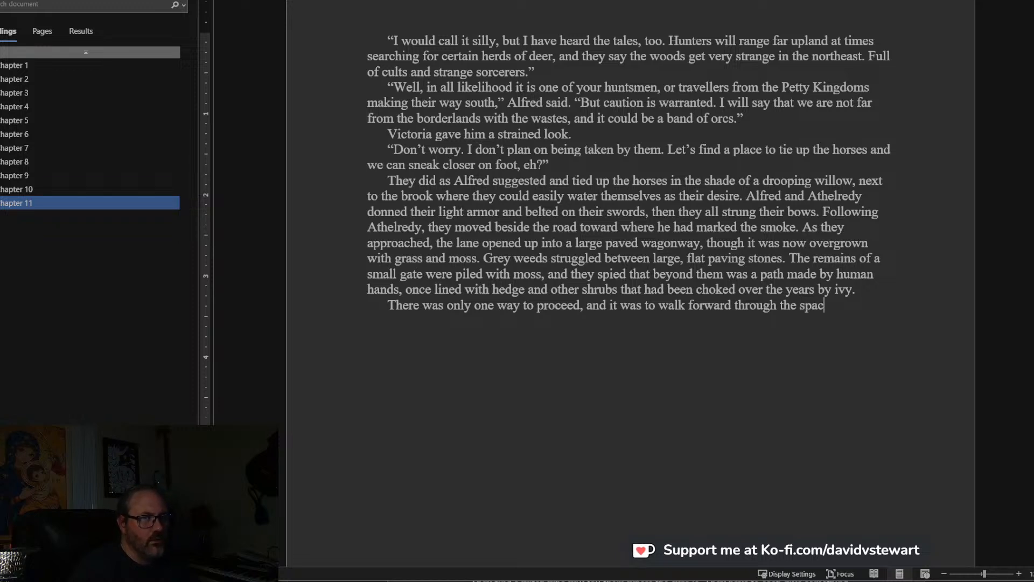
{"action": "key", "text": "BackSpace"}
{"action": "key", "text": "BackSpace"}
{"action": "key", "text": "BackSpace"}
{"action": "key", "text": "BackSpace"}
{"action": "key", "text": "BackSpace"}
{"action": "key", "text": "BackSpace"}
{"action": "key", "text": "BackSpace"}
{"action": "key", "text": "BackSpace"}
{"action": "key", "text": "BackSpace"}
{"action": "key", "text": "BackSpace"}
{"action": "key", "text": "BackSpace"}
{"action": "key", "text": "BackSpace"}
{"action": "key", "text": "BackSpace"}
{"action": "key", "text": "BackSpace"}
{"action": "key", "text": "BackSpace"}
{"action": "key", "text": "BackSpace"}
{"action": "key", "text": "BackSpace"}
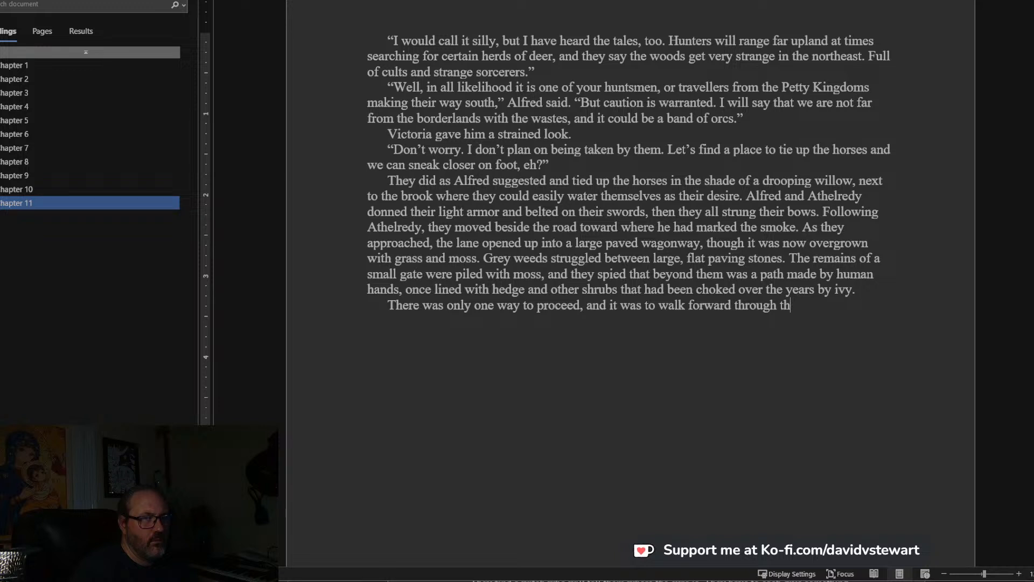
{"action": "type", "text": "d between the w"}
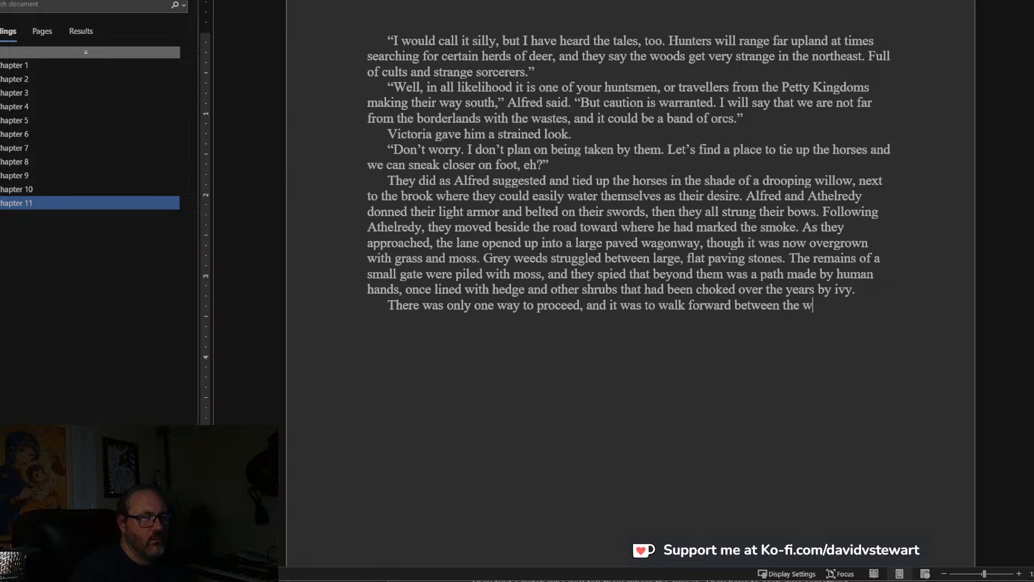
{"action": "type", "text": "alls of ivy."}
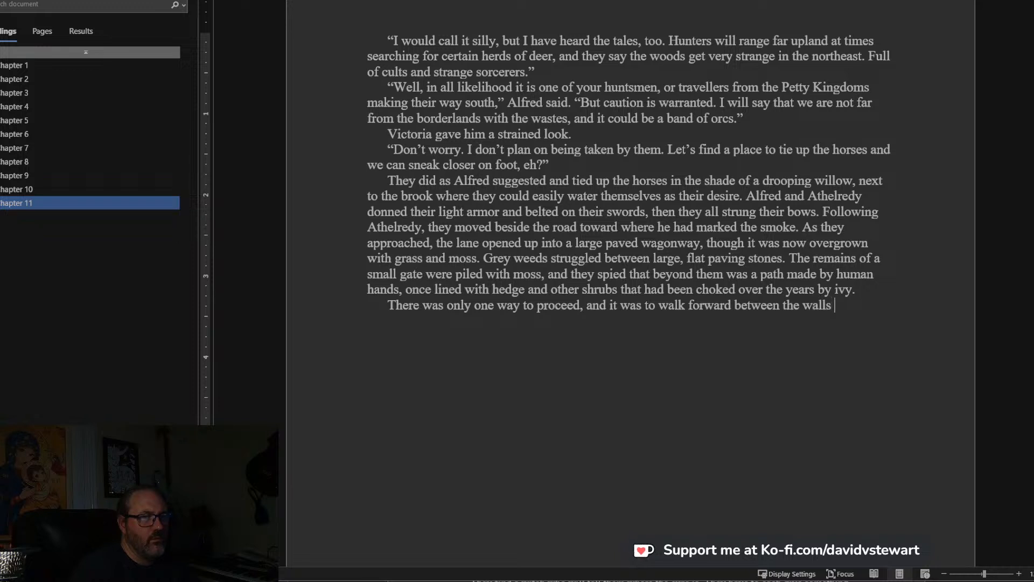
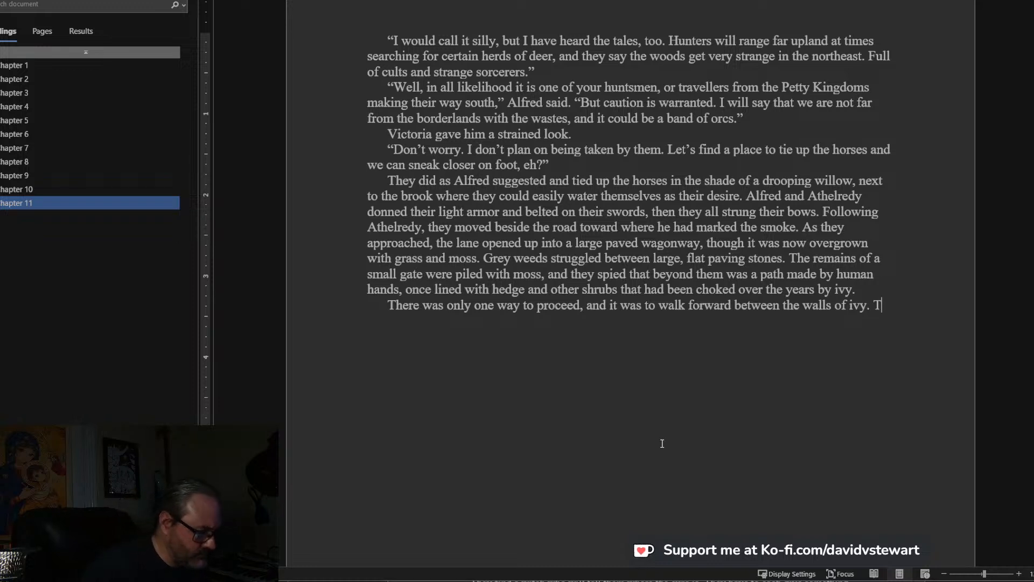
Continue the paragraph after “walls of ivy.” with “The trees thinned, and they saw a ruin of stone”.
{"action": "type", "text": "The trees thinned, and "}
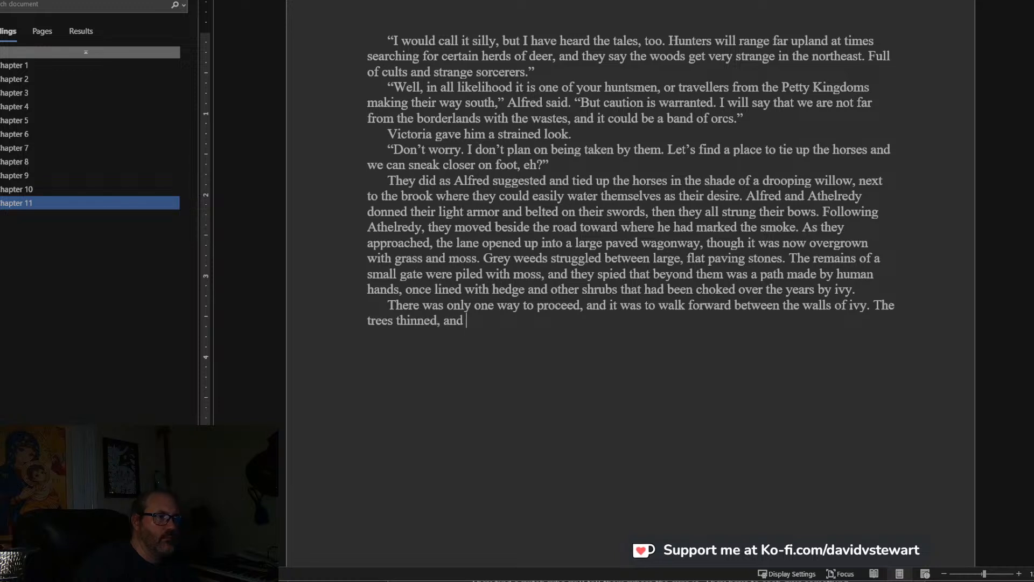
{"action": "type", "text": "they saw a g"}
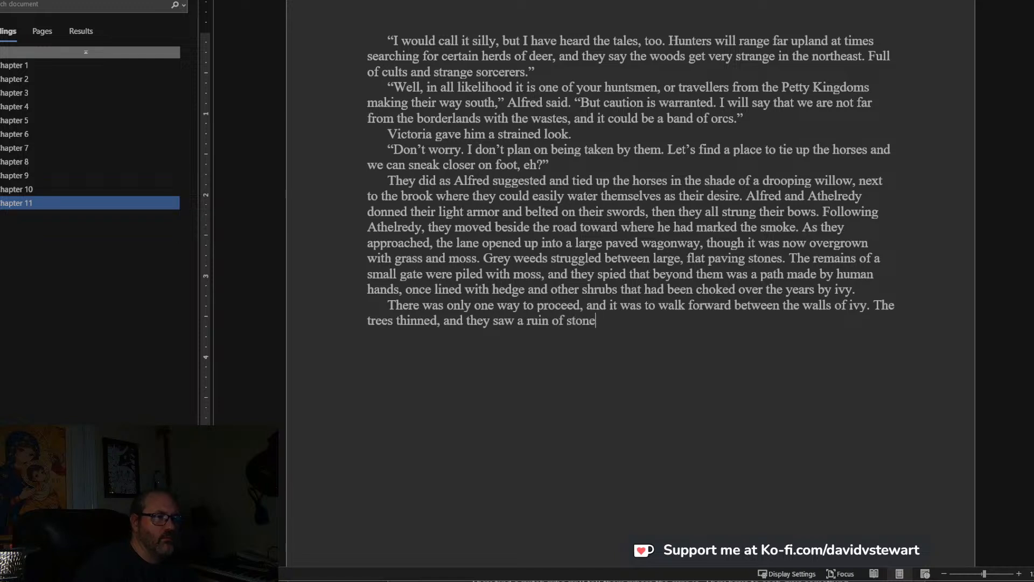
End the ruin sentence and add “It might once have been a tower or a keep.”.
{"action": "type", "text": ". It might on"}
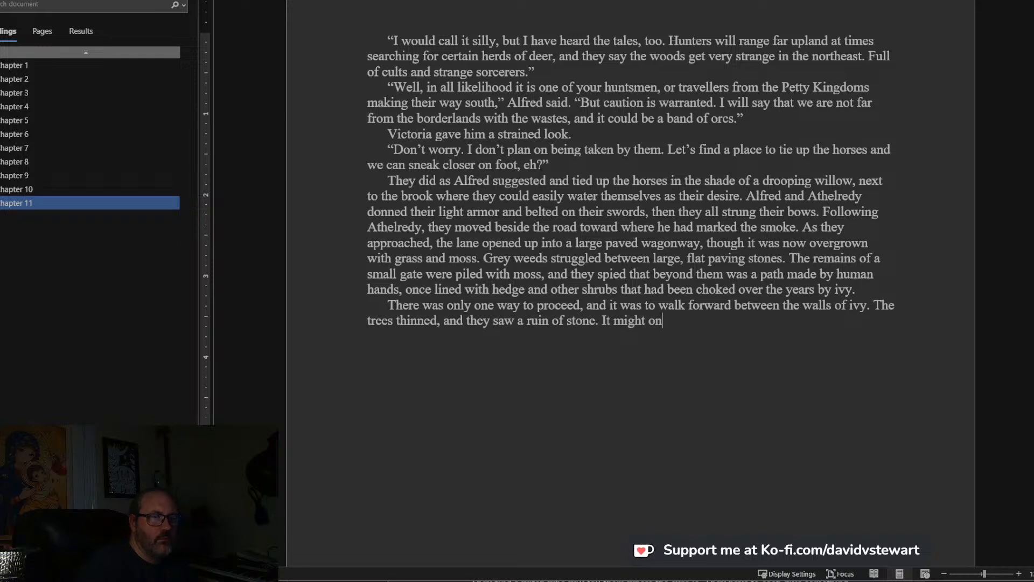
{"action": "type", "text": "ce have been a tower or a keep, and"}
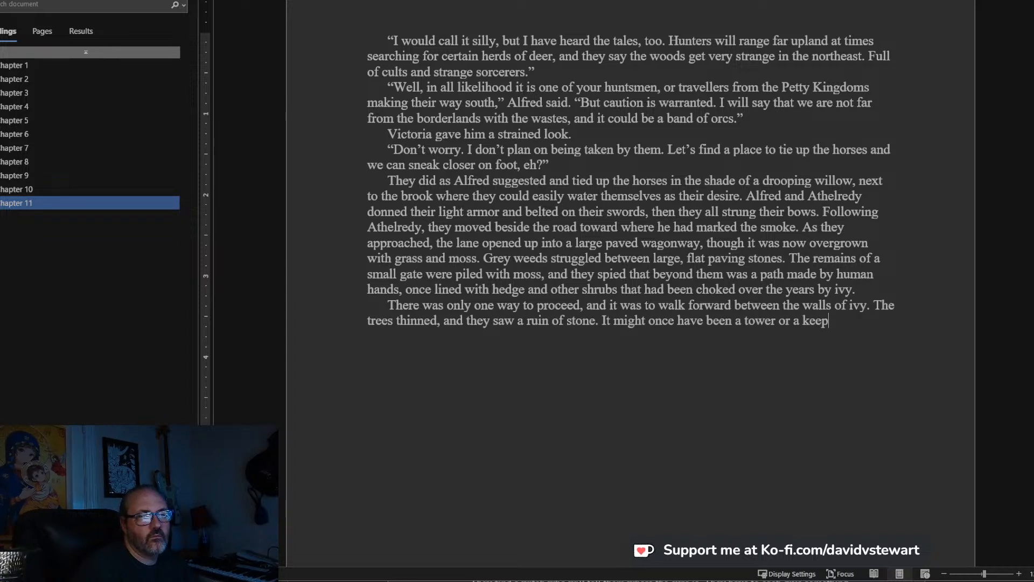
{"action": "type", "text": " Two wal"}
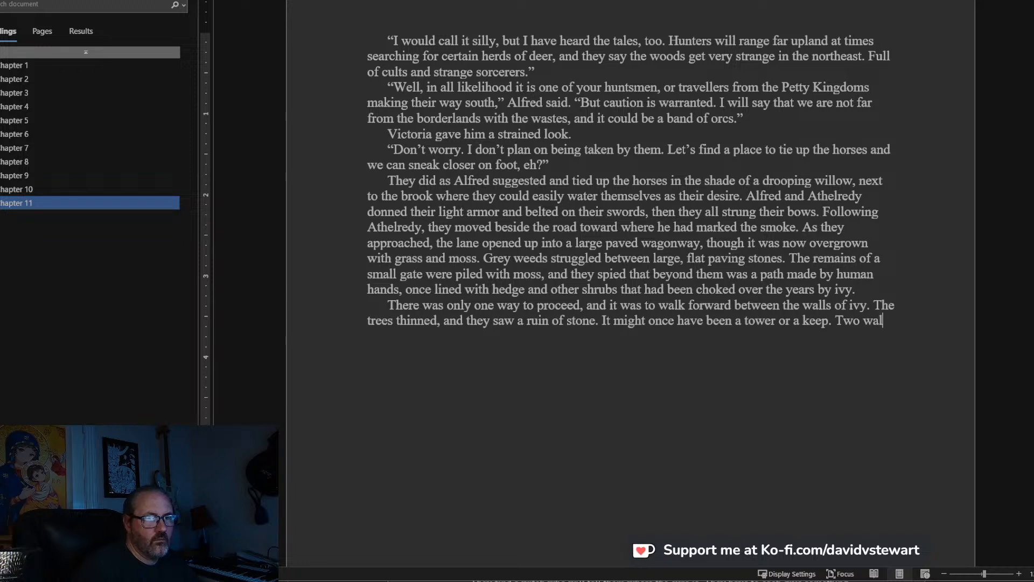
{"action": "type", "text": "ls of a"}
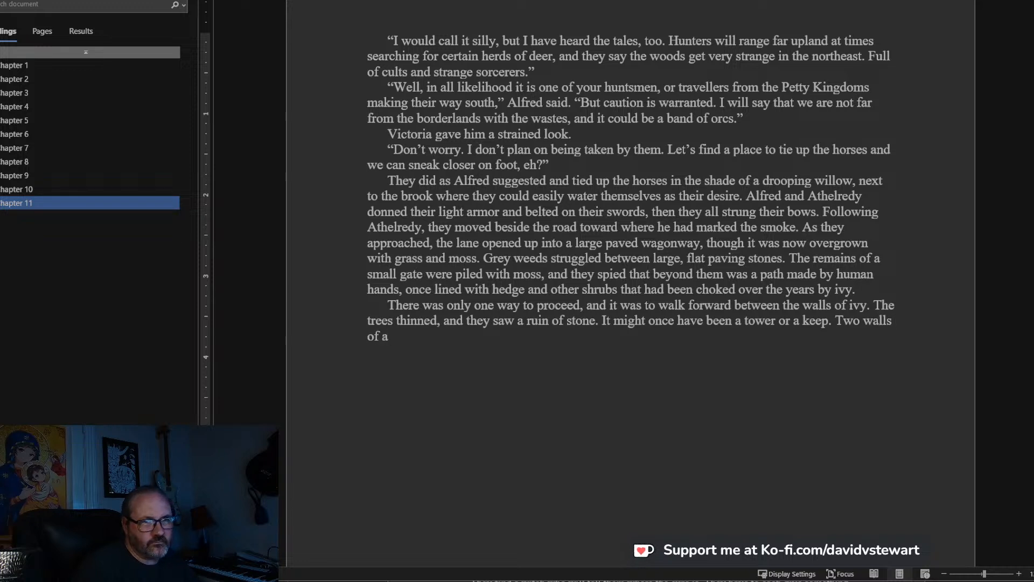
Begin the next sentence about the ruin with “Two walls remained of what”.
{"action": "type", "text": "forti"}
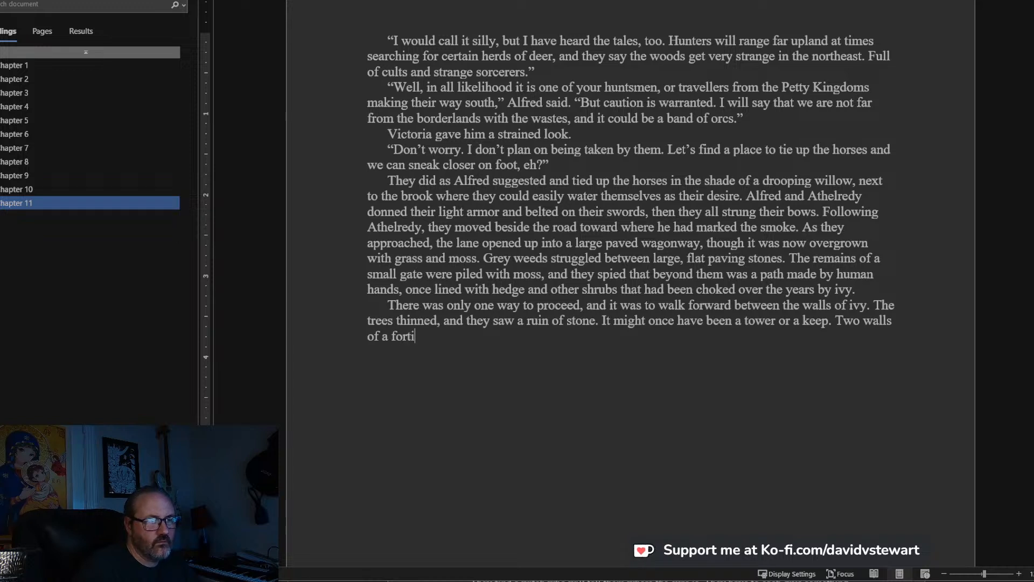
{"action": "key", "text": "BackSpace"}
{"action": "key", "text": "BackSpace"}
{"action": "key", "text": "BackSpace"}
{"action": "key", "text": "BackSpace"}
{"action": "key", "text": "BackSpace"}
{"action": "key", "text": "BackSpace"}
{"action": "key", "text": "BackSpace"}
{"action": "key", "text": "BackSpace"}
{"action": "type", "text": "t was"}
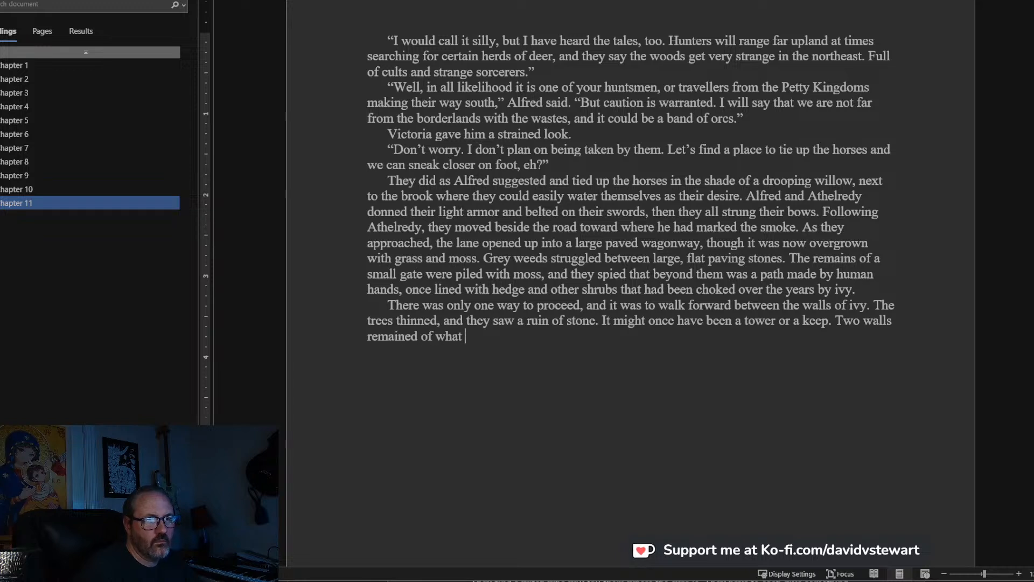
Reword the phrase after “Two walls remained of”, replacing “what” with “a tall strugture”.
{"action": "key", "text": "BackSpace"}
{"action": "key", "text": "BackSpace"}
{"action": "key", "text": "BackSpace"}
{"action": "key", "text": "BackSpace"}
{"action": "key", "text": "BackSpace"}
{"action": "key", "text": "BackSpace"}
{"action": "key", "text": "BackSpace"}
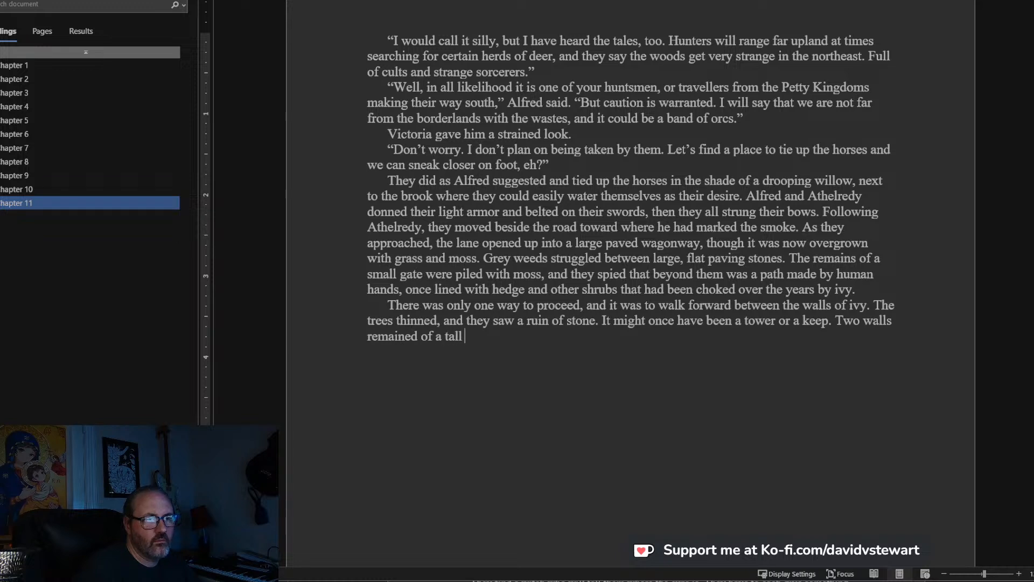
{"action": "key", "text": "BackSpace"}
{"action": "key", "text": "BackSpace"}
{"action": "key", "text": "BackSpace"}
{"action": "key", "text": "BackSpace"}
{"action": "type", "text": "ture, as"}
Complete the walls sentence with “, as well as one round corner tower for defense.”.
{"action": "type", "text": "well a"}
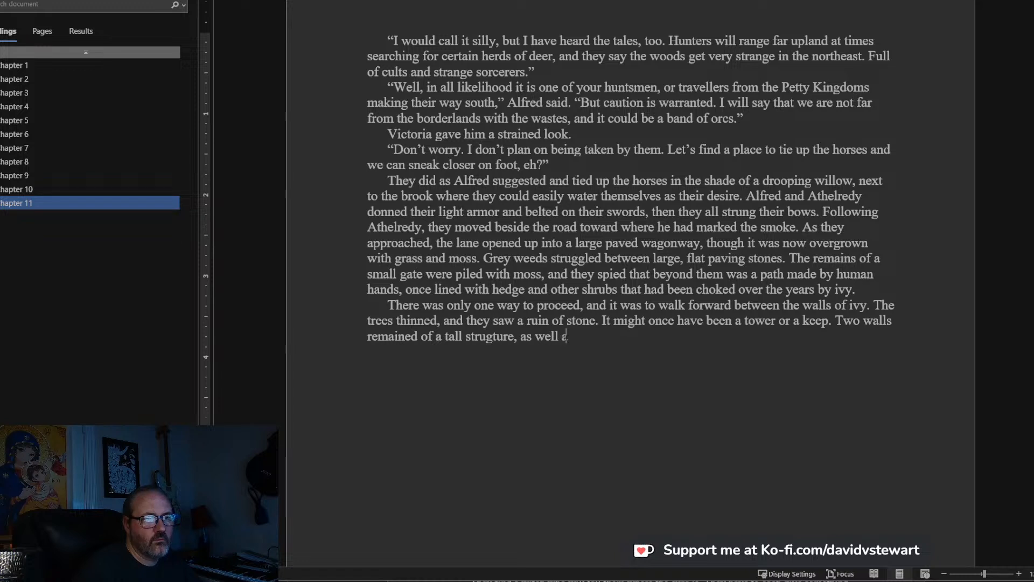
{"action": "type", "text": "s one round"}
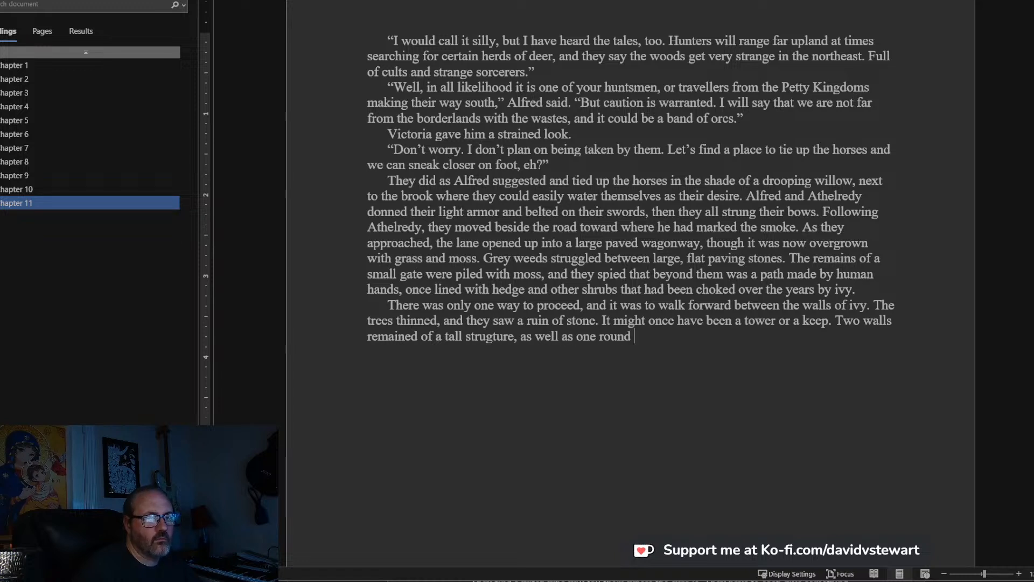
{"action": "type", "text": " t"}
{"action": "key", "text": "BackSpace"}
{"action": "type", "text": "co"}
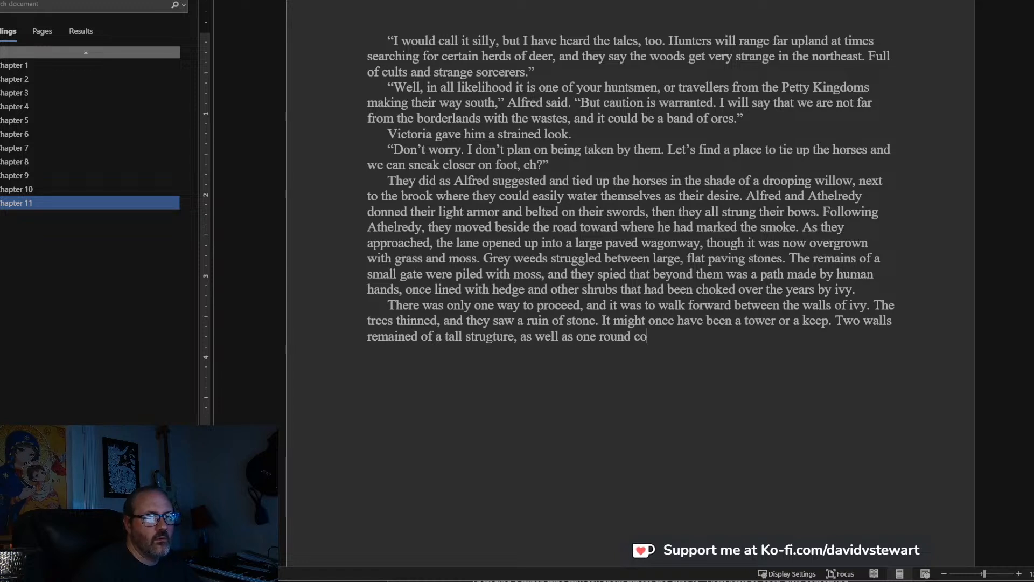
{"action": "type", "text": "rner to"}
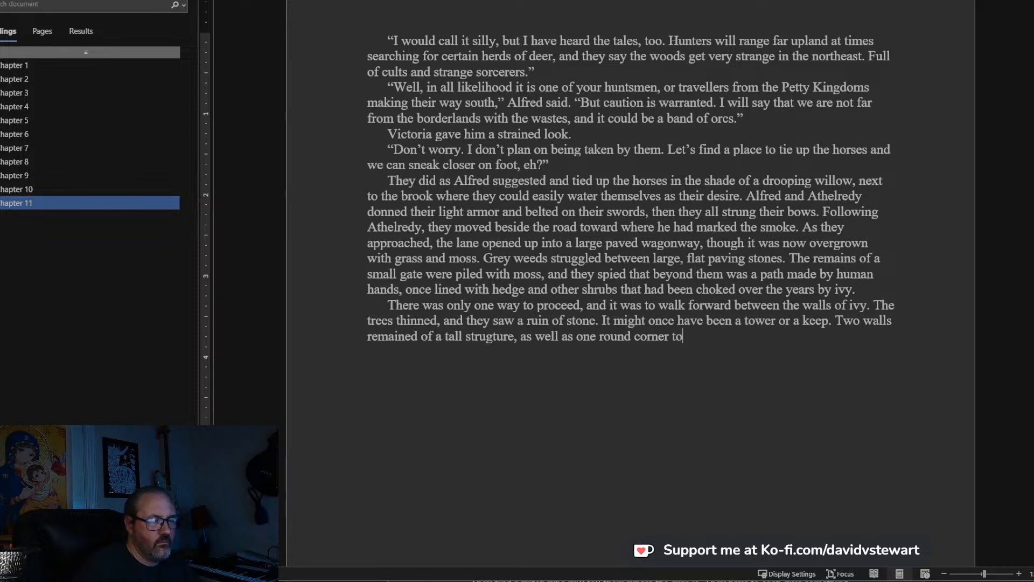
{"action": "type", "text": "wer for defense. If there was a g"}
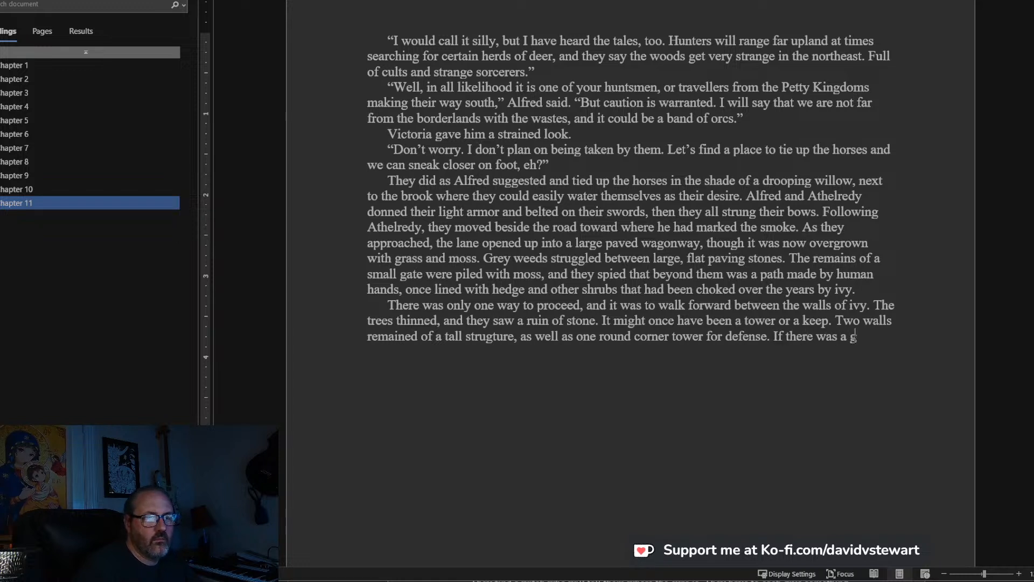
{"action": "key", "text": "BackSpace"}
{"action": "key", "text": "BackSpace"}
{"action": "key", "text": "BackSpace"}
Add a sentence beginning “If there was ever a gatehouse it was now a pile of grey stone”.
{"action": "type", "text": "ever a "}
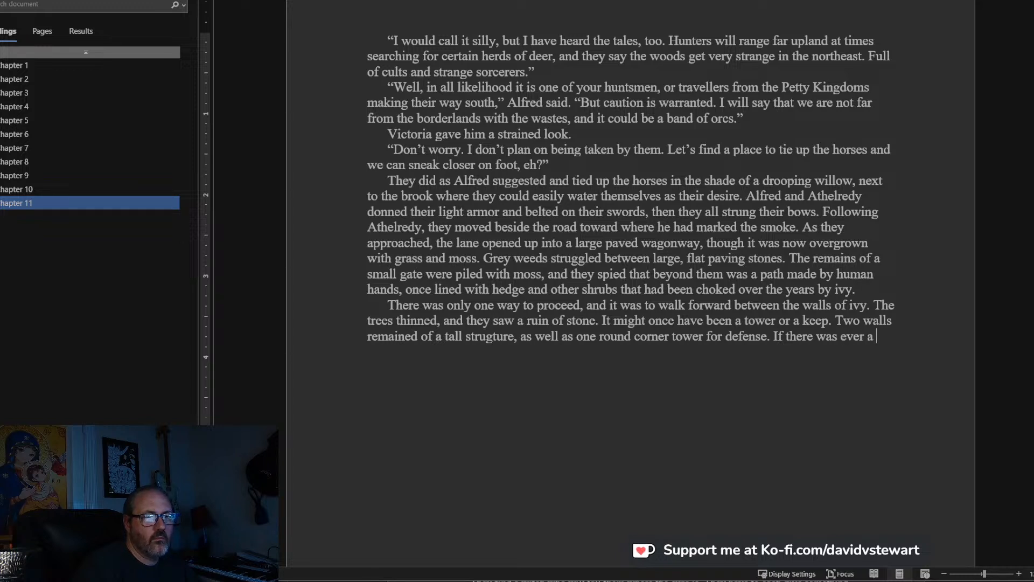
{"action": "type", "text": "gatehouse it w"}
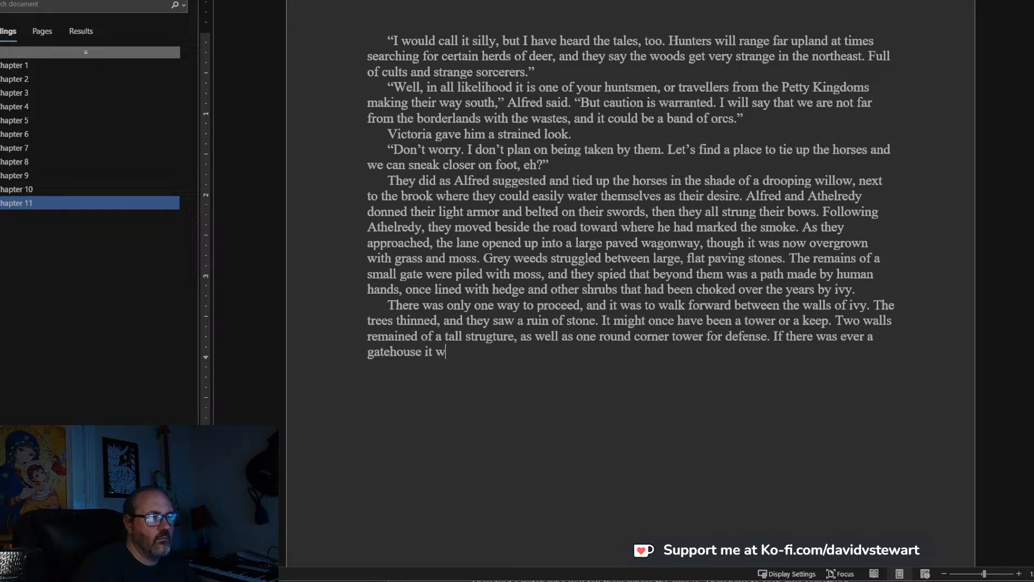
{"action": "type", "text": "as now a pile of g"}
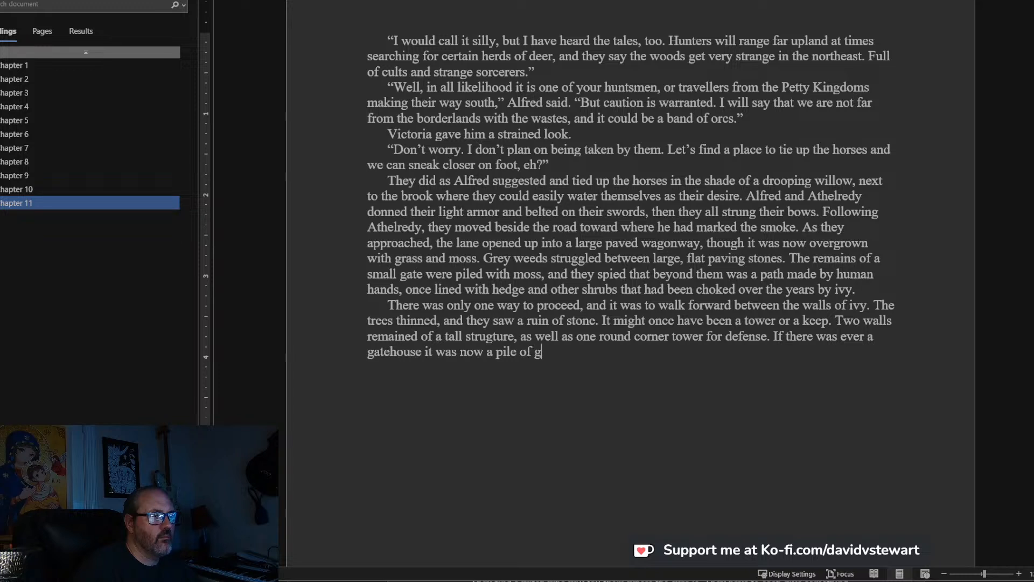
{"action": "type", "text": "rey stone"}
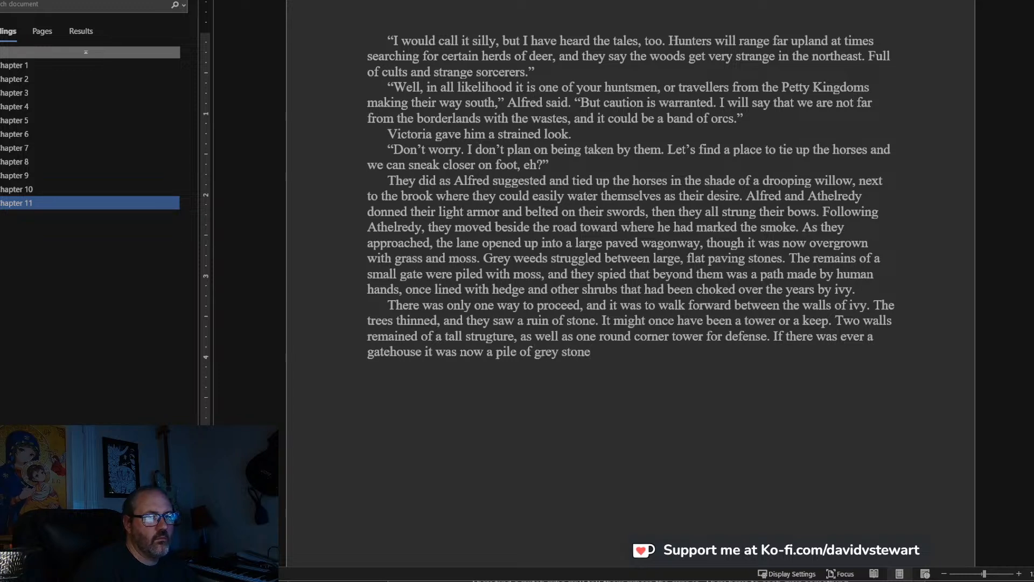
{"action": "type", "text": ", gro"}
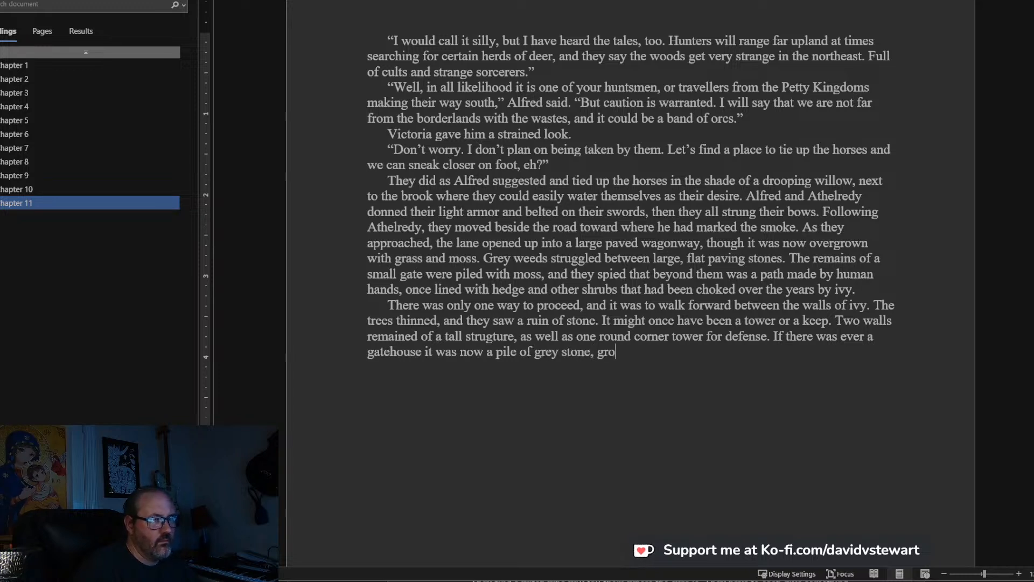
{"action": "type", "text": "wn over with g"}
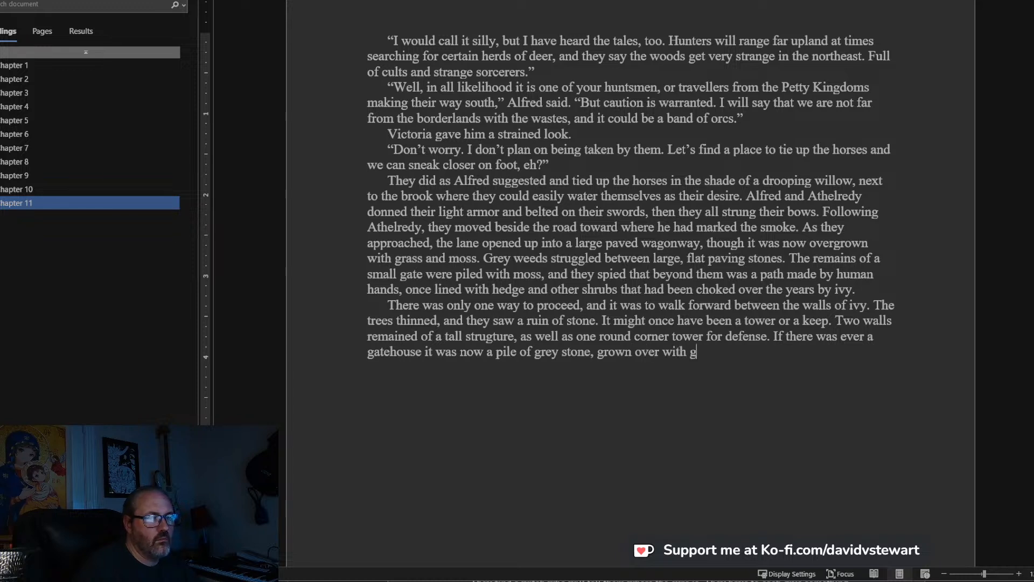
Complete the gatehouse sentence with “, grown over with yellow moss and light-leaved ivy.”.
{"action": "key", "text": "BackSpace"}
{"action": "type", "text": "yellow m"}
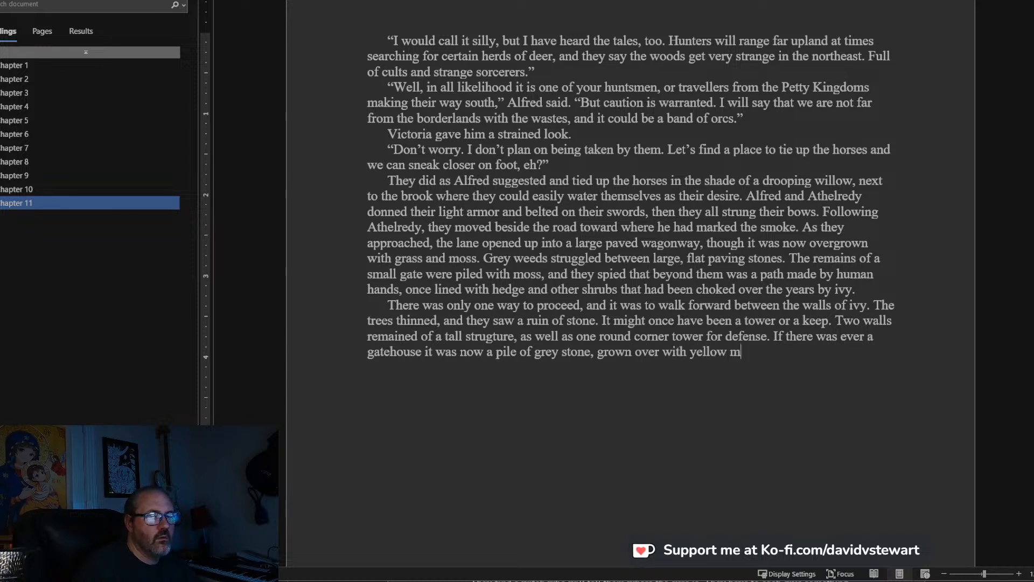
{"action": "type", "text": "oss and li"}
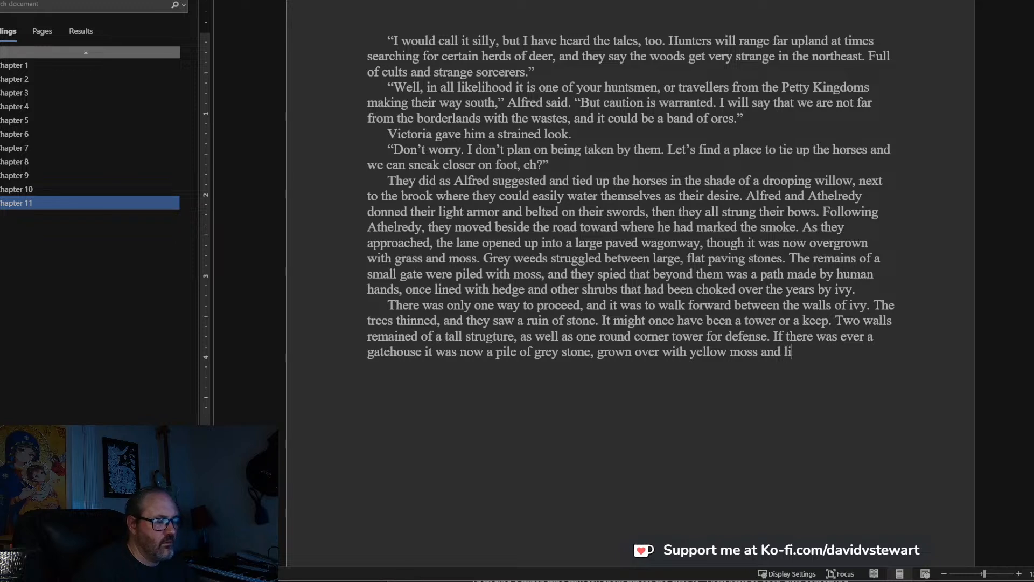
{"action": "type", "text": "ght-leave"}
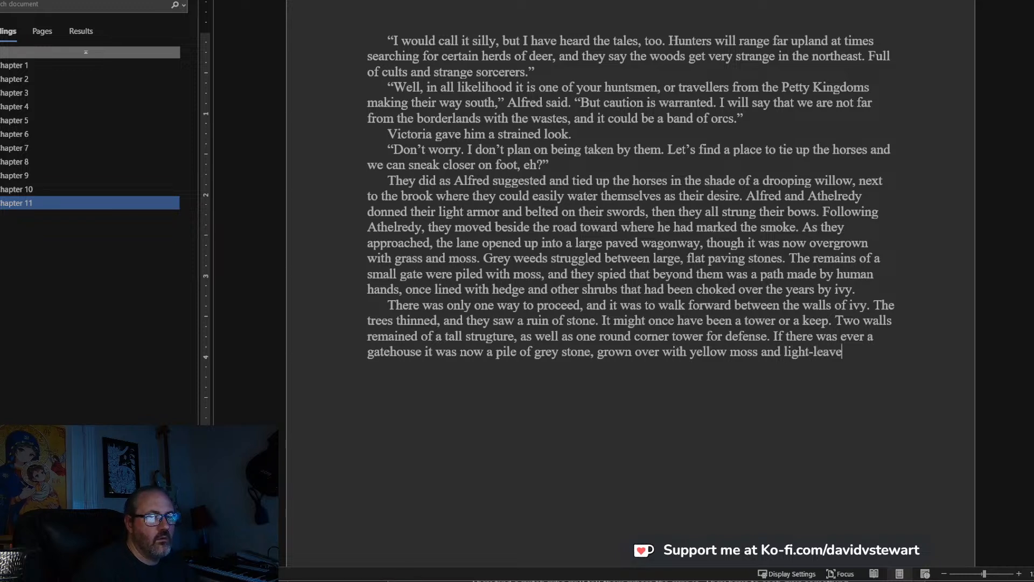
{"action": "type", "text": "d ivy."}
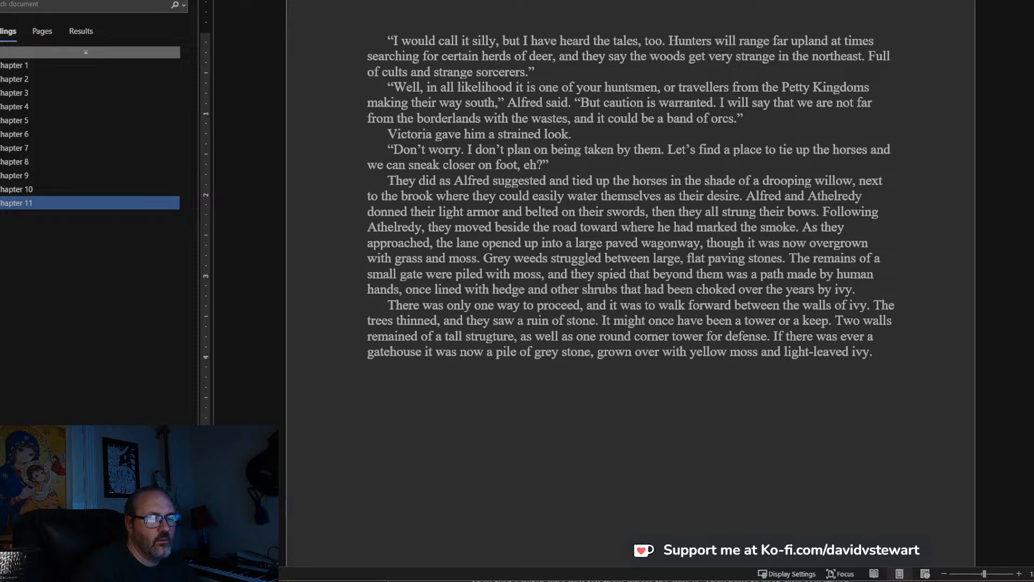
{"action": "type", "text": " Birds "}
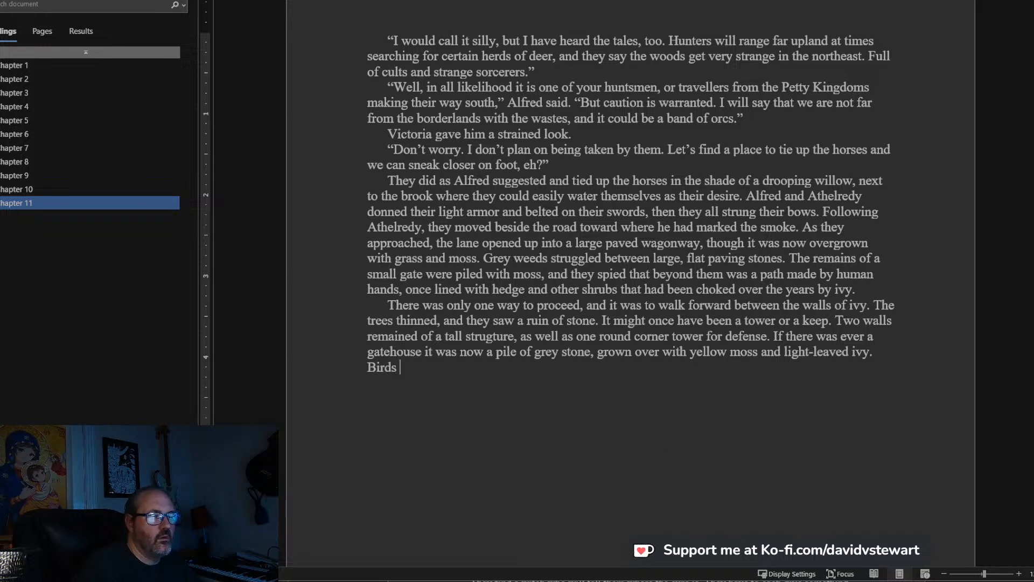
{"action": "type", "text": "chatte"}
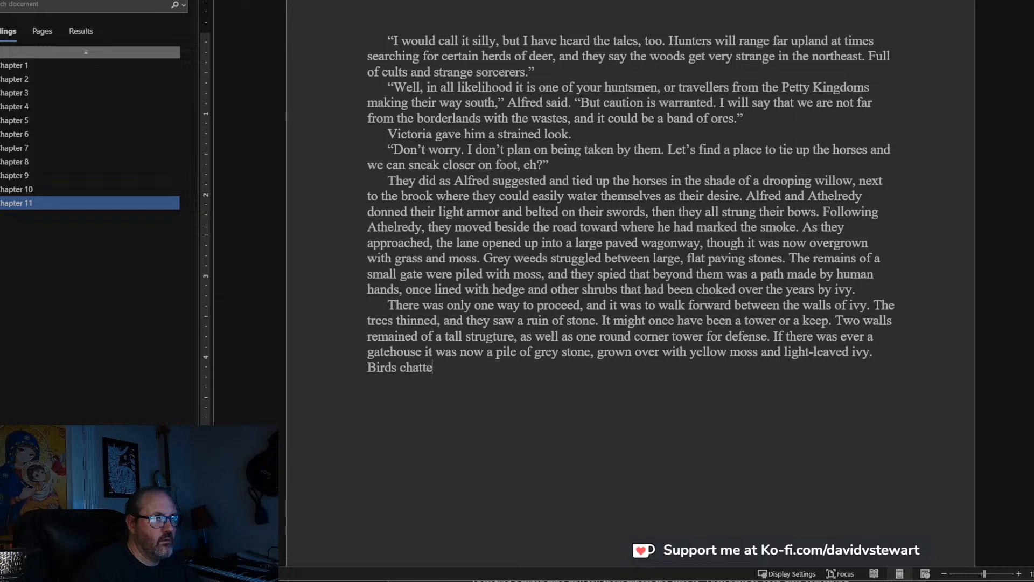
Close the paragraph with the sentence “Birds flitted among the vines.”.
{"action": "key", "text": "BackSpace"}
{"action": "key", "text": "BackSpace"}
{"action": "key", "text": "BackSpace"}
{"action": "key", "text": "BackSpace"}
{"action": "key", "text": "BackSpace"}
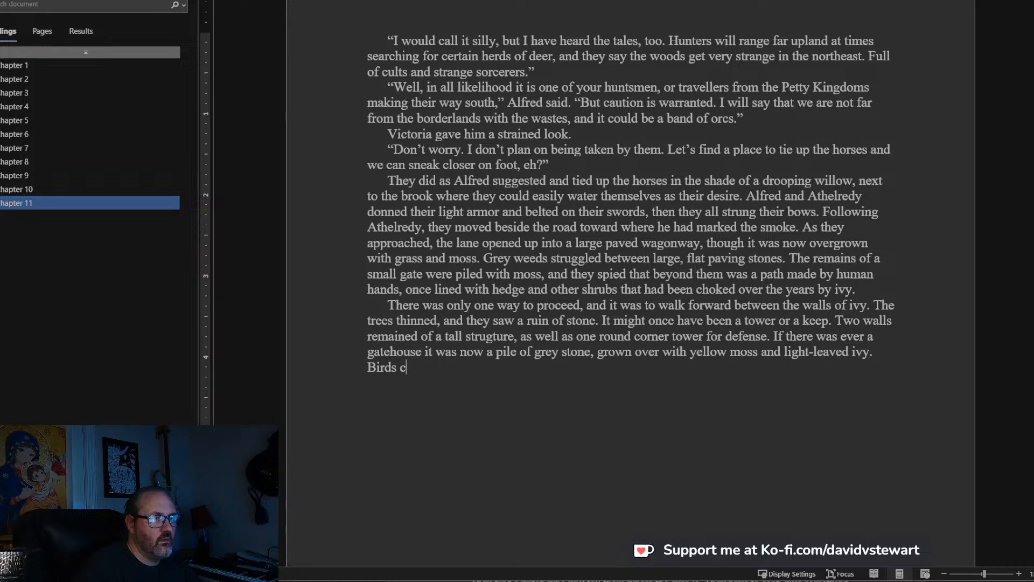
{"action": "type", "text": "flitted among the vines"}
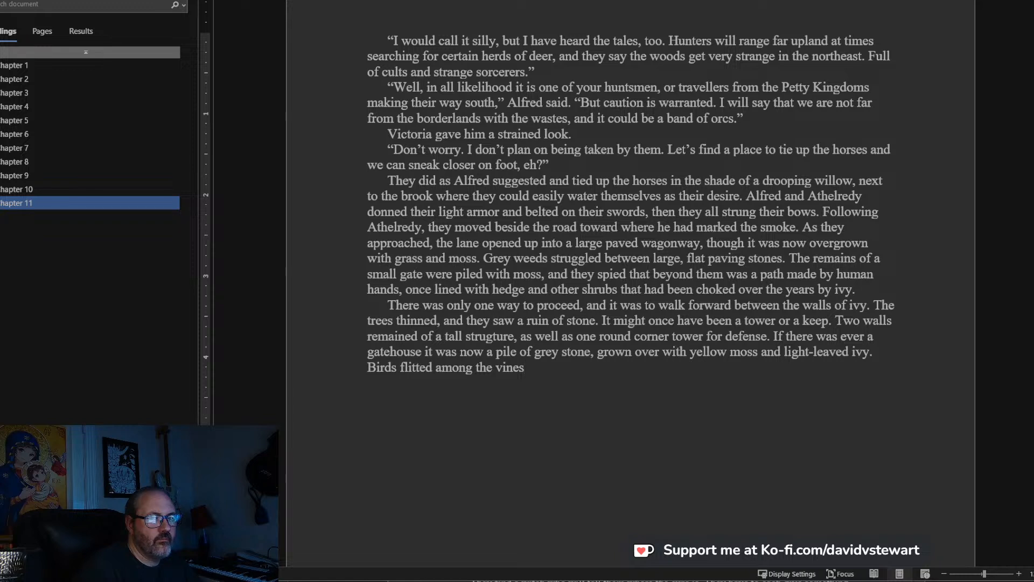
{"action": "type", "text": "."}
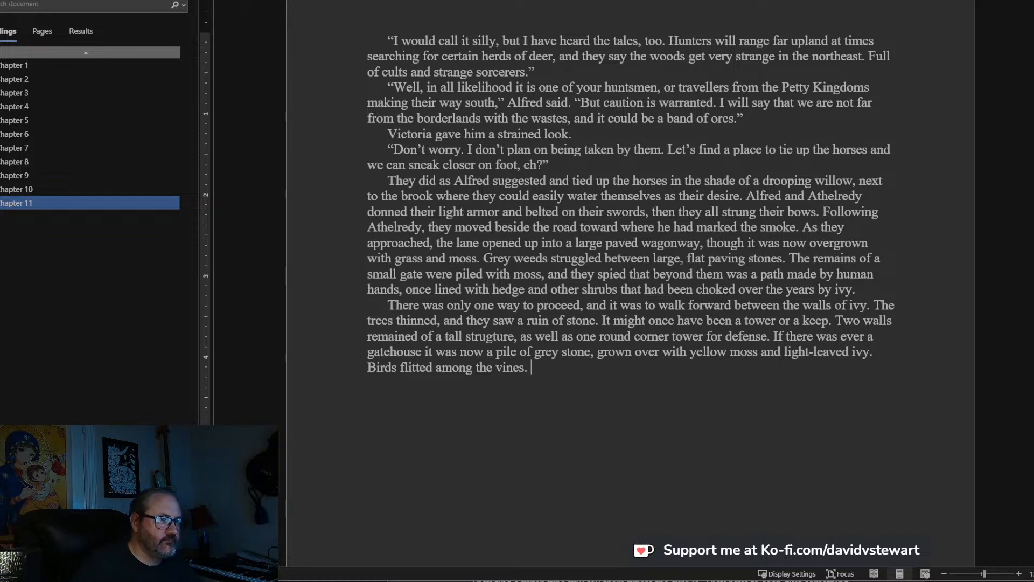
Start a new paragraph with “Victoria nocked an arrow, and Athelredy followed suit.”.
{"action": "type", "text": "V"}
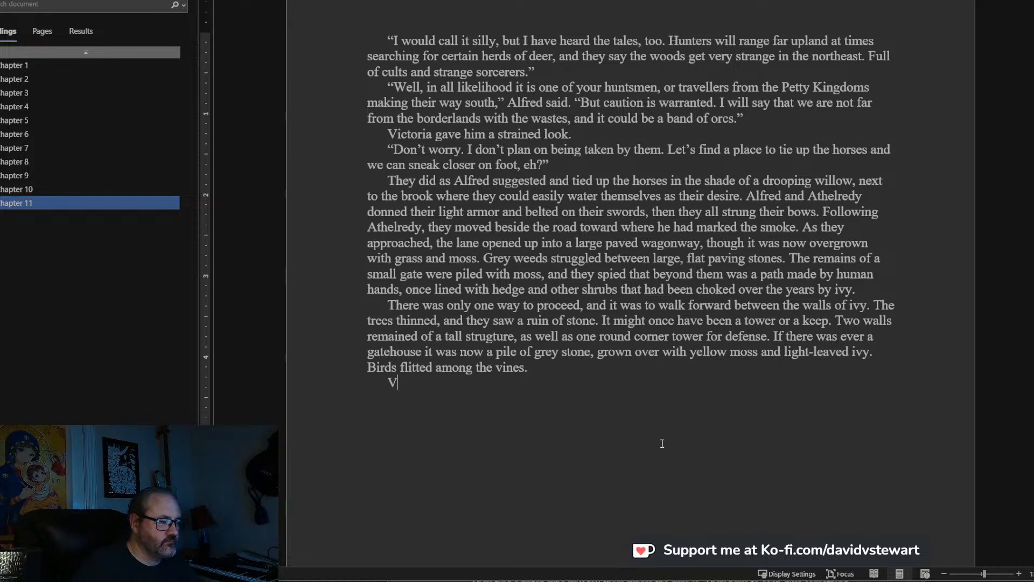
{"action": "type", "text": "ictoria nocke"}
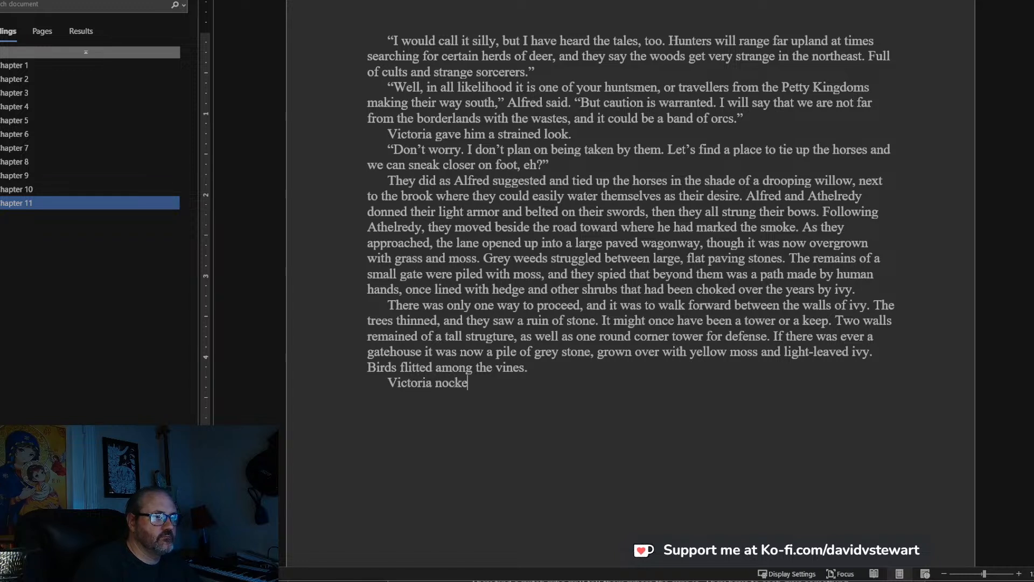
{"action": "type", "text": "d an arrow, an"}
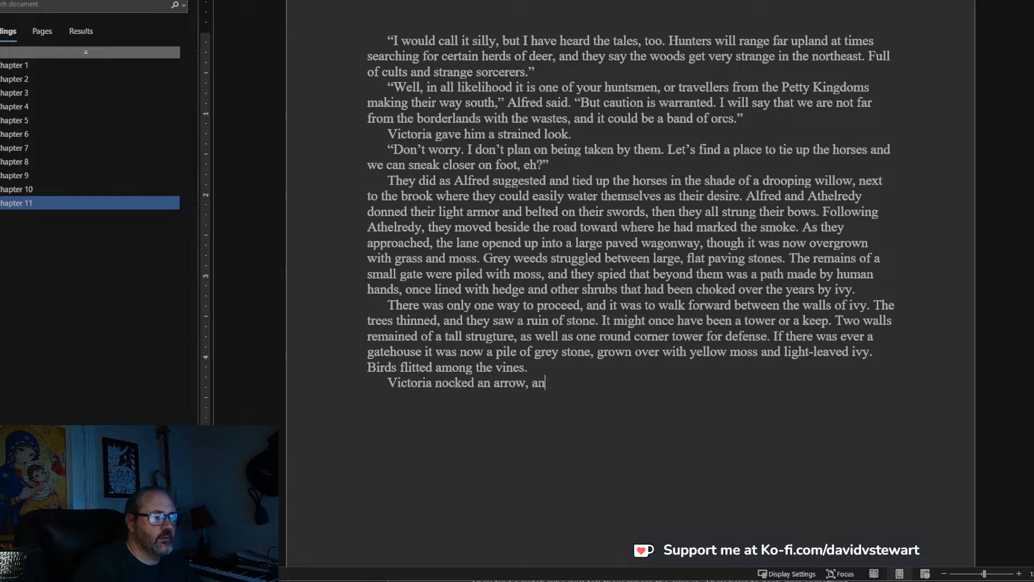
{"action": "type", "text": "d "}
{"action": "type", "text": "Athelre"}
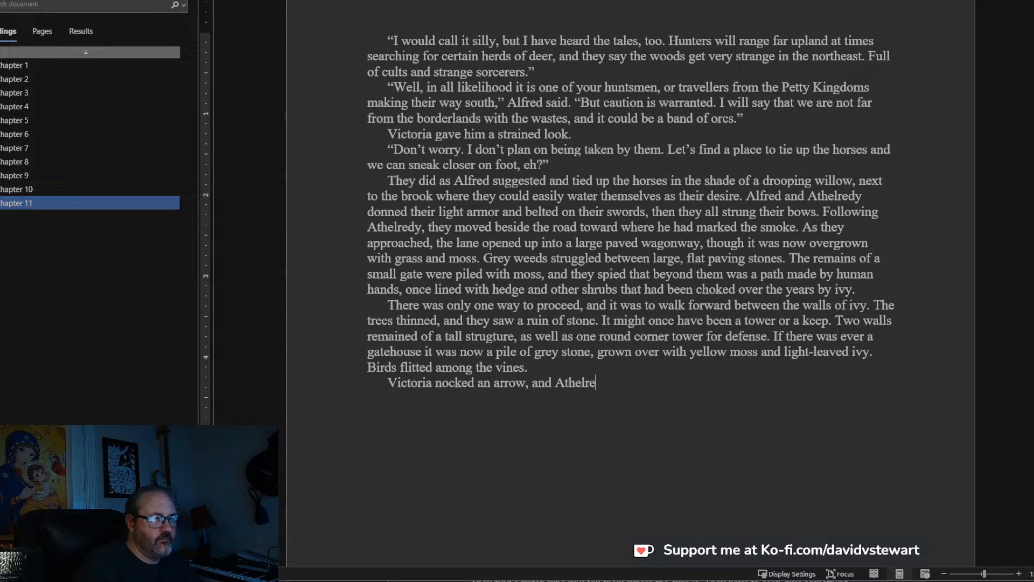
{"action": "type", "text": "dy followed "}
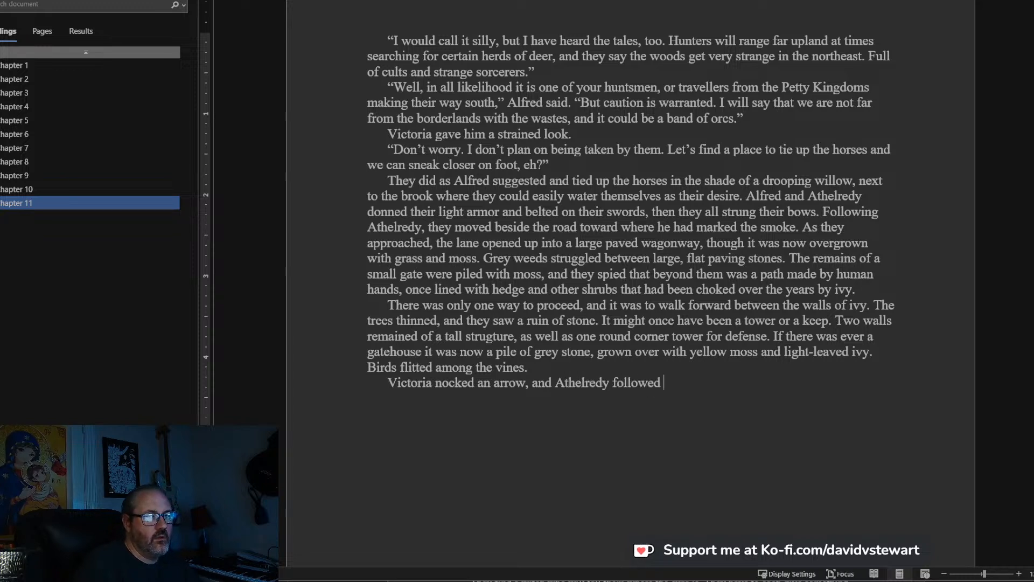
{"action": "type", "text": "suit. "}
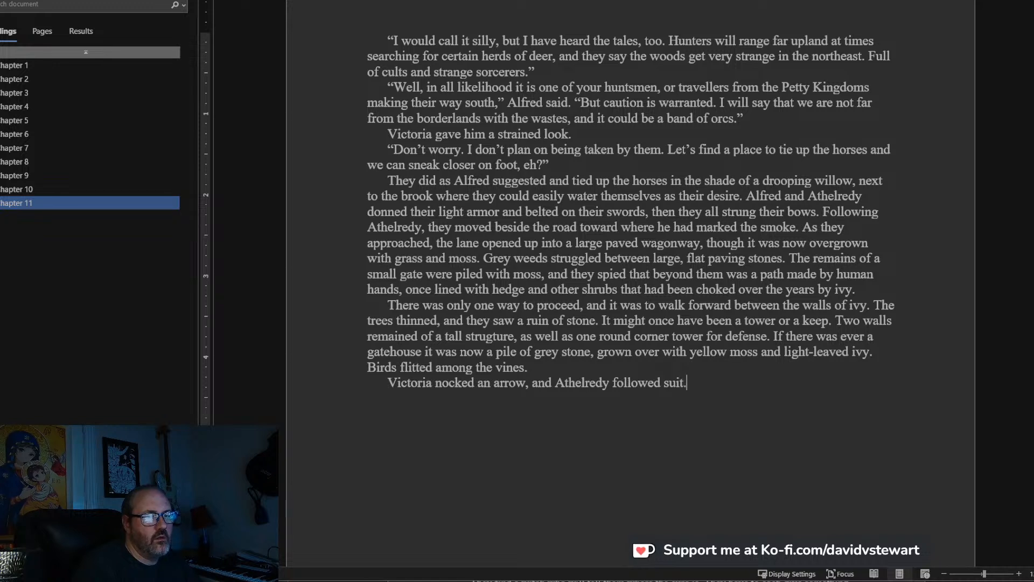
{"action": "type", "text": "C"}
Continue the paragraph with “Alfred loosened his sword and prepared his own hunting bow”.
{"action": "key", "text": "BackSpace"}
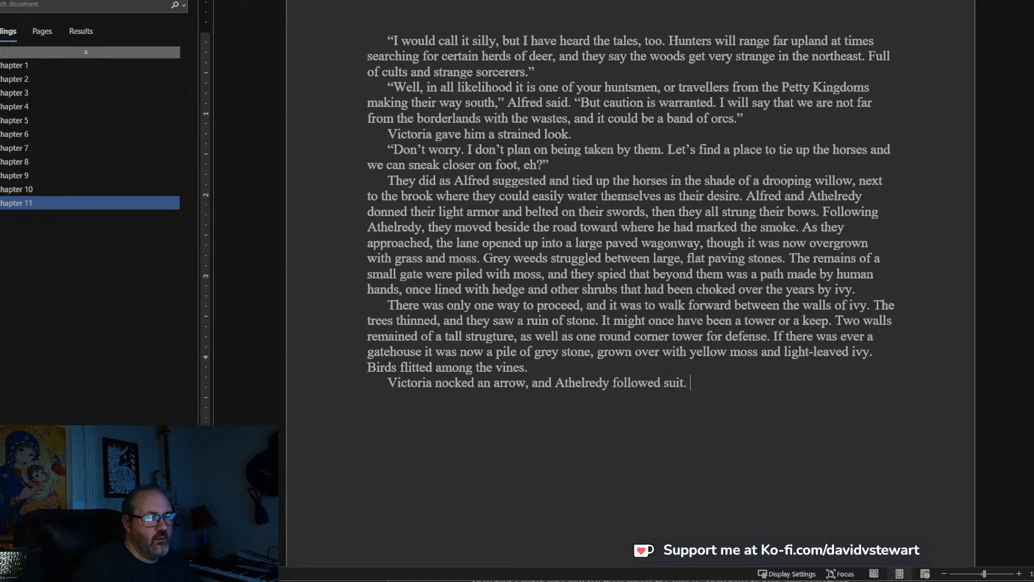
{"action": "type", "text": "Alfred loosen"}
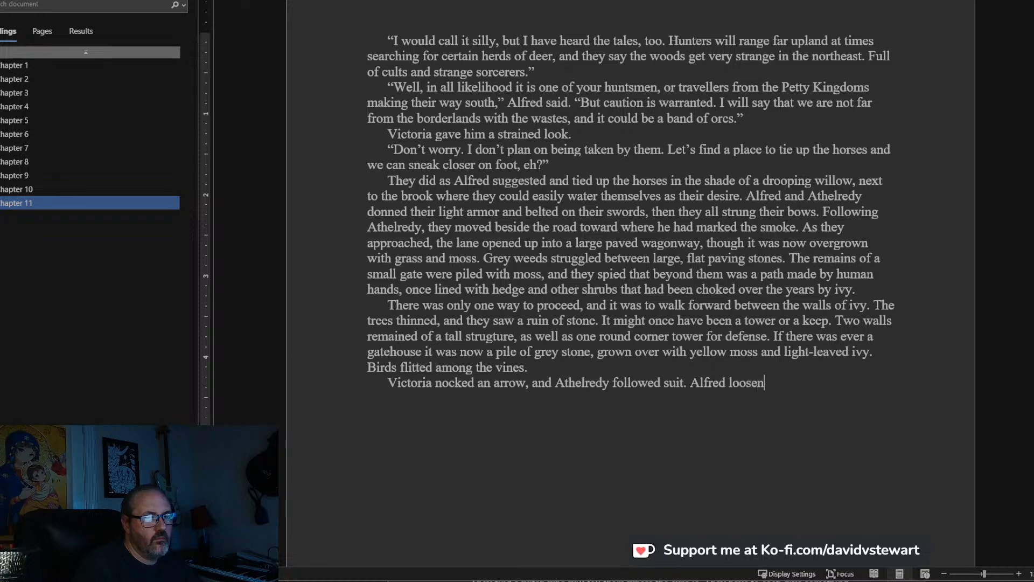
{"action": "type", "text": "ed his sword and "}
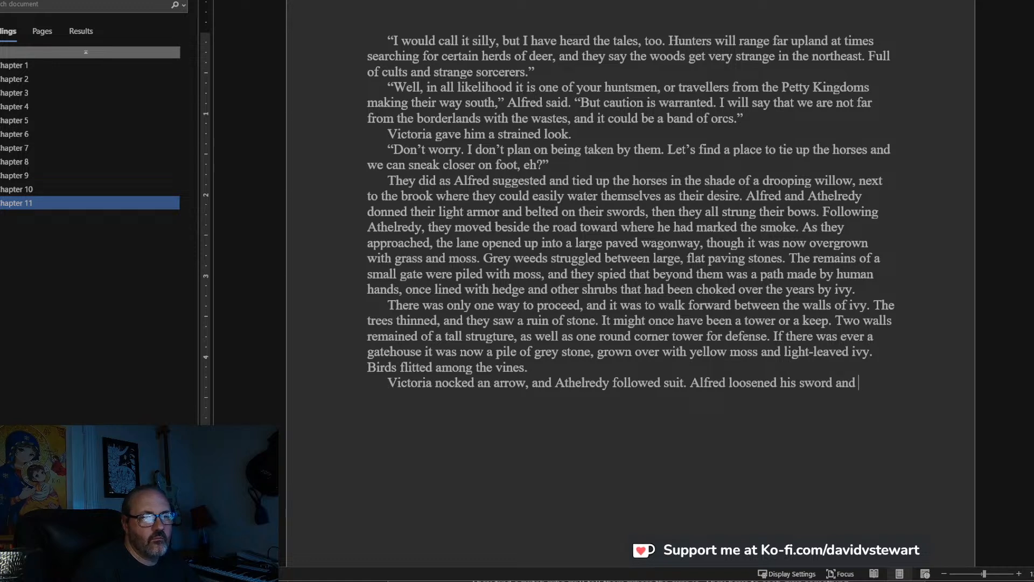
{"action": "type", "text": "prepared his "}
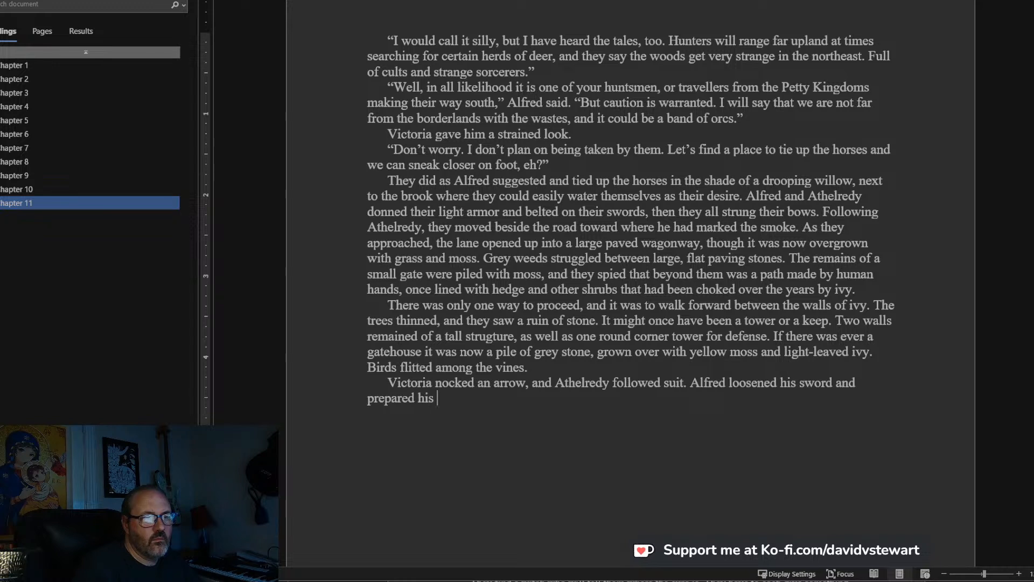
{"action": "type", "text": "own hunting bo"}
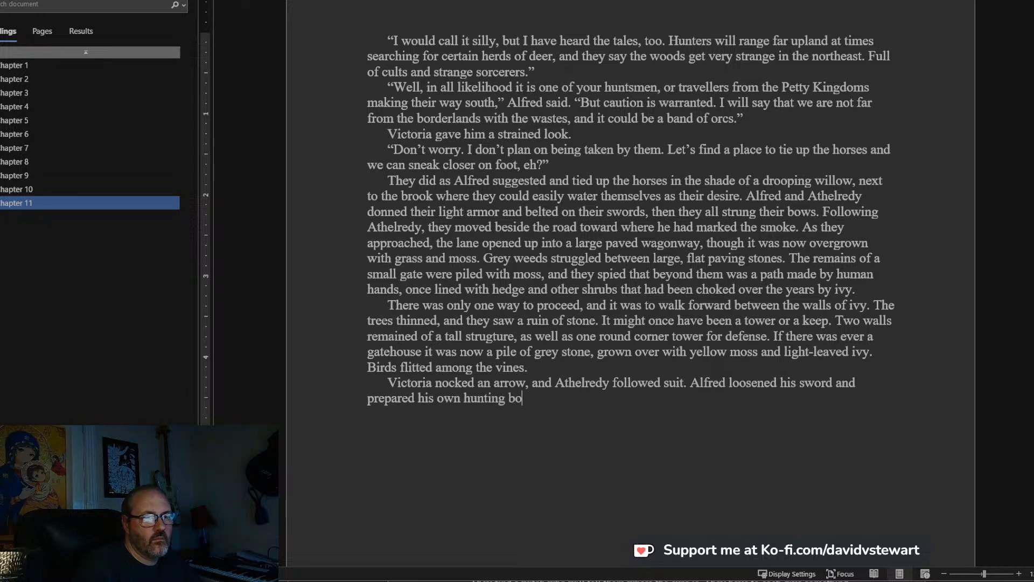
{"action": "type", "text": "w, but "}
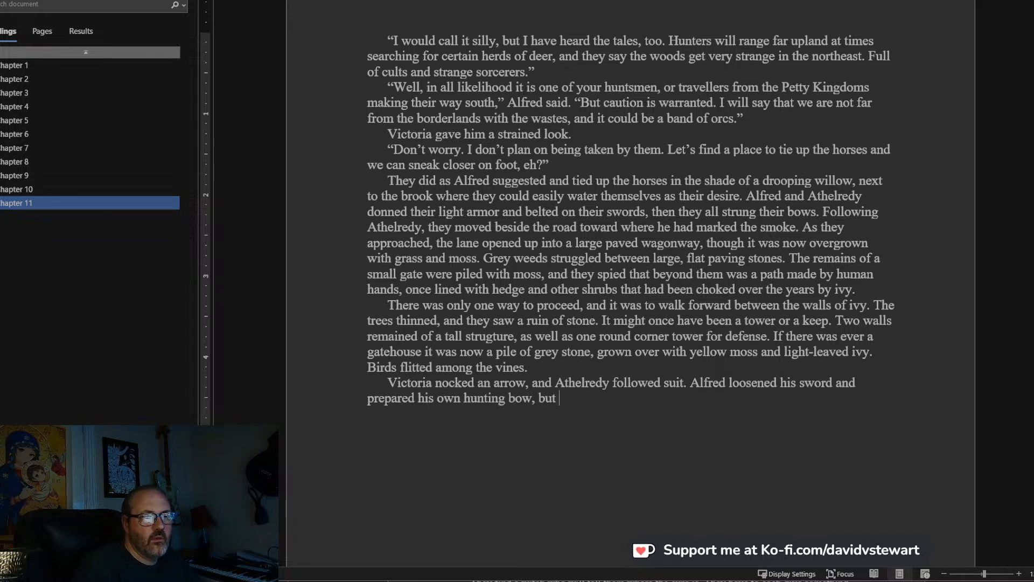
{"action": "type", "text": "did not bother"}
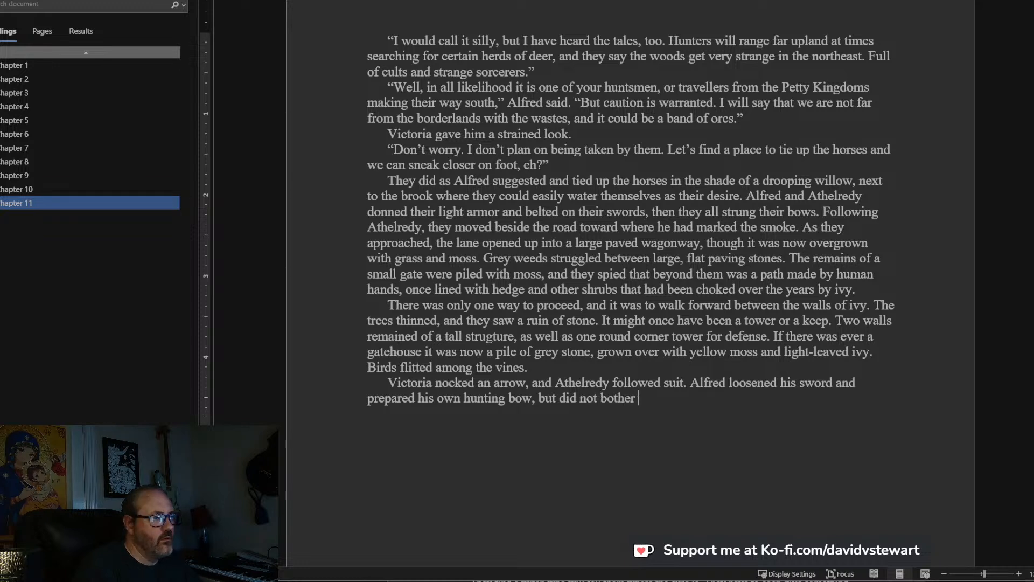
{"action": "type", "text": " co"}
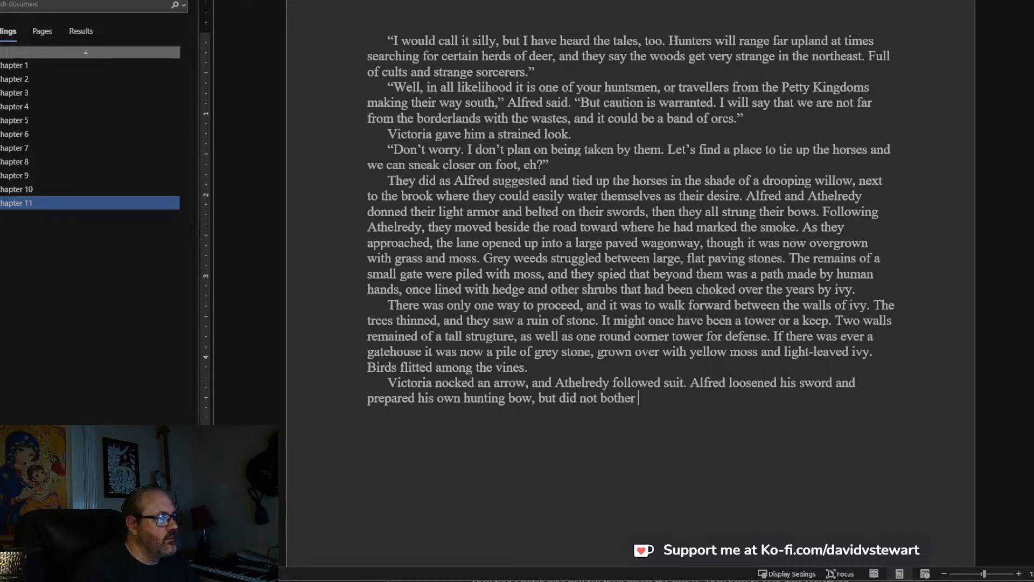
{"action": "type", "text": "pyi"}
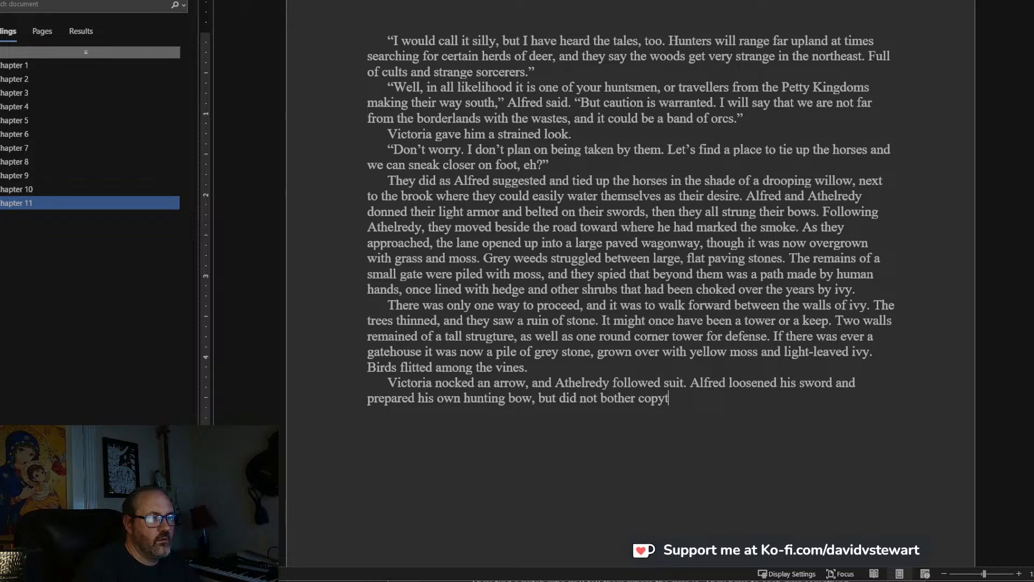
{"action": "type", "text": "ng Athelre"}
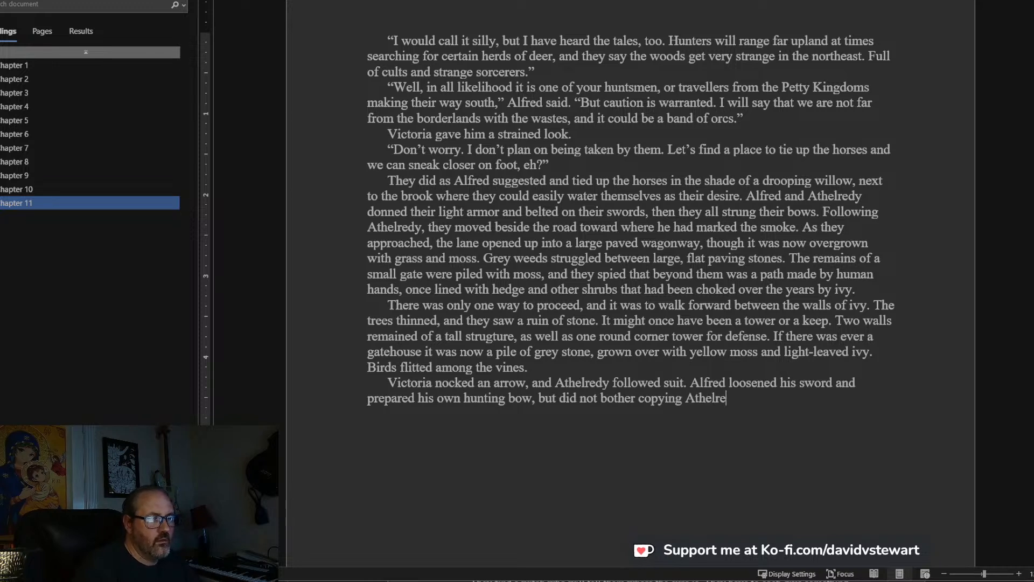
{"action": "type", "text": "dy's stalking p"}
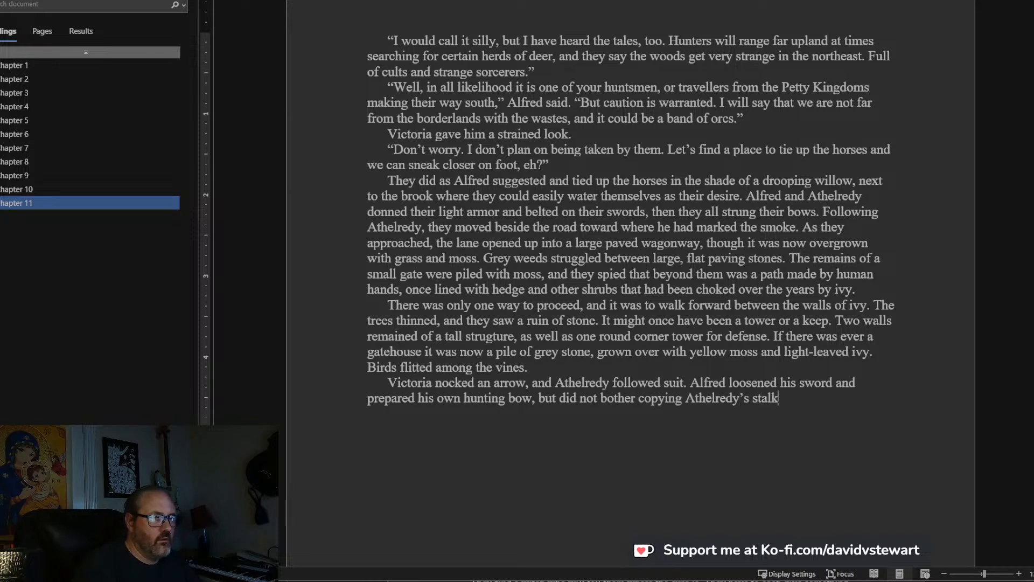
{"action": "type", "text": "osture. They were walking through"}
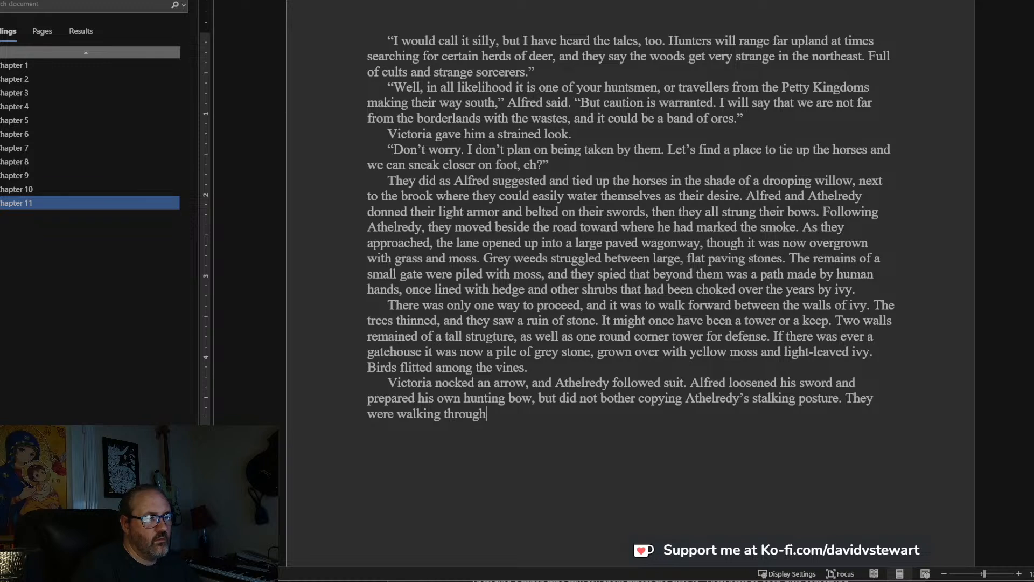
{"action": "type", "text": " wide sun into the"}
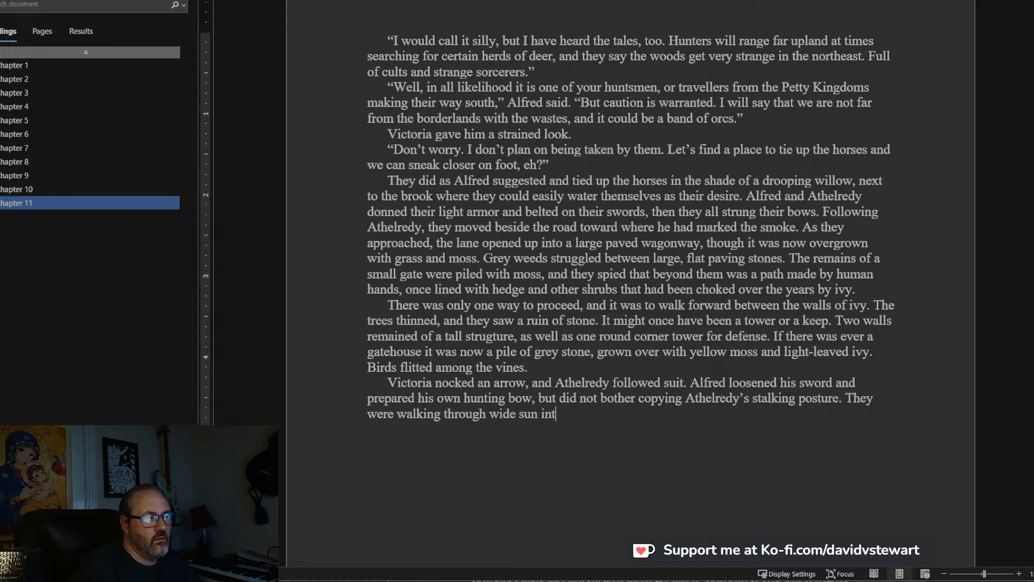
Add the sentence “They were walking through wide sun into open space, and there was no point in stealth.”.
{"action": "key", "text": "BackSpace"}
{"action": "key", "text": "BackSpace"}
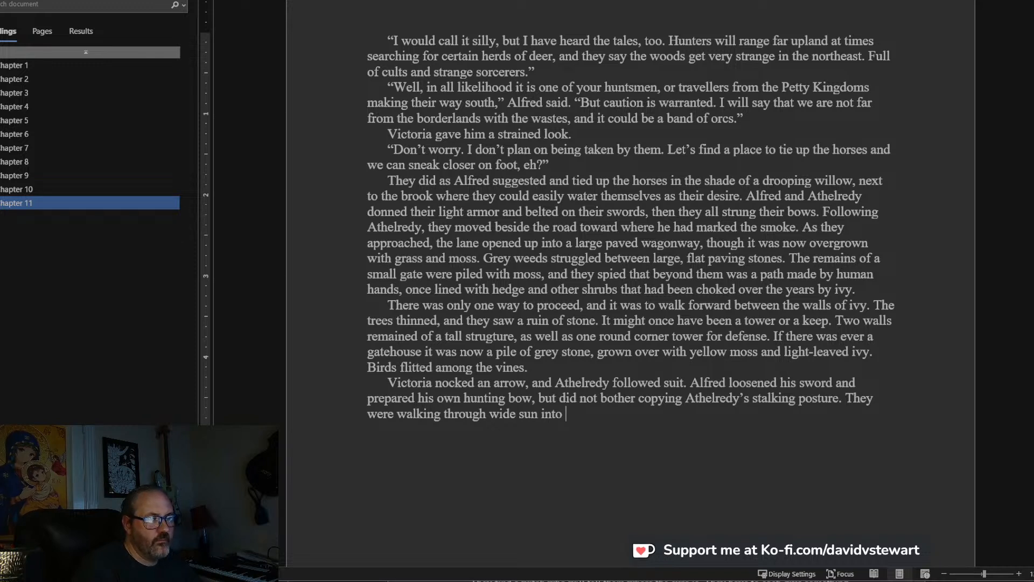
{"action": "type", "text": "open sp"}
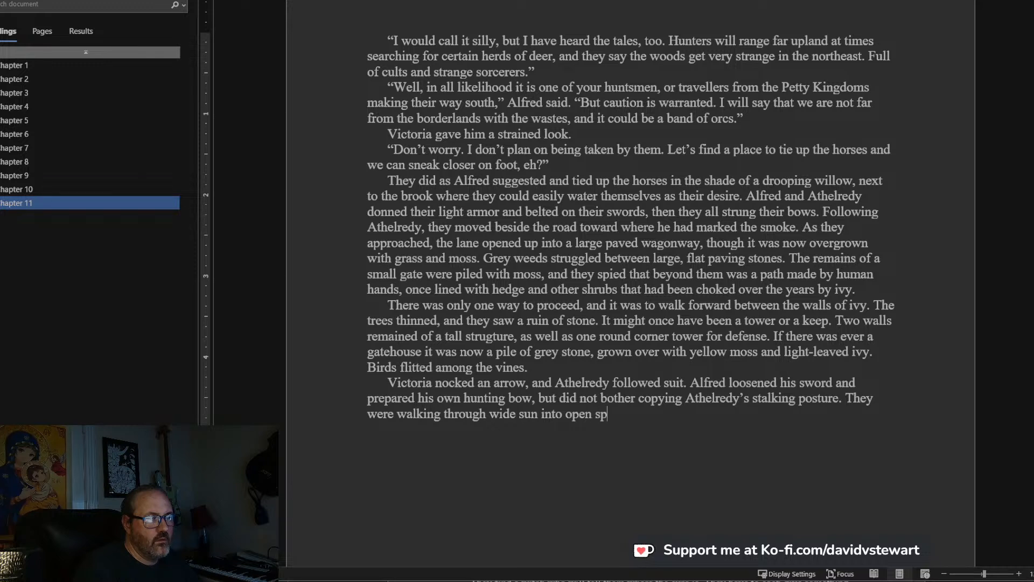
{"action": "type", "text": "ace, and there was"}
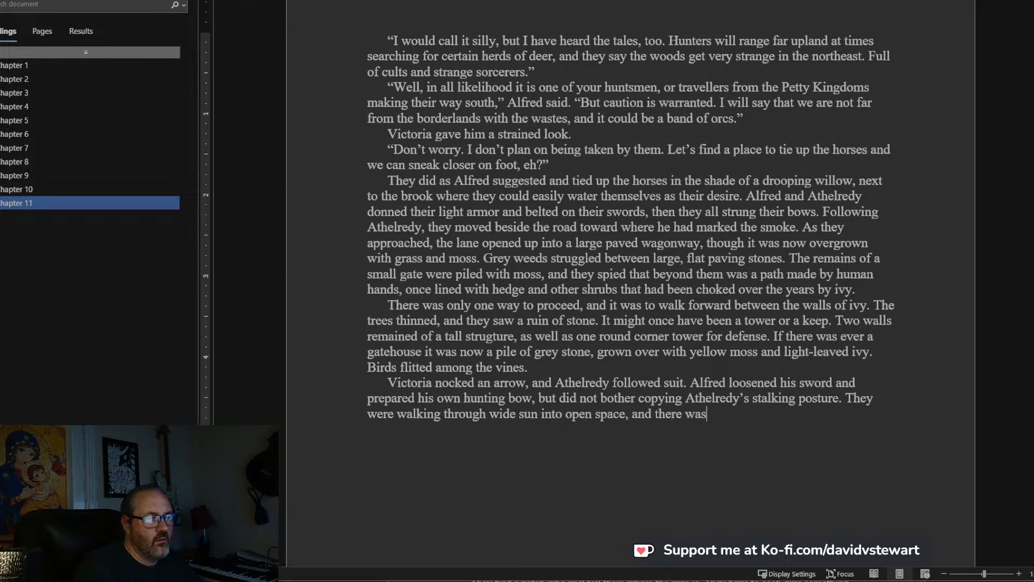
{"action": "type", "text": " no point in stealth"}
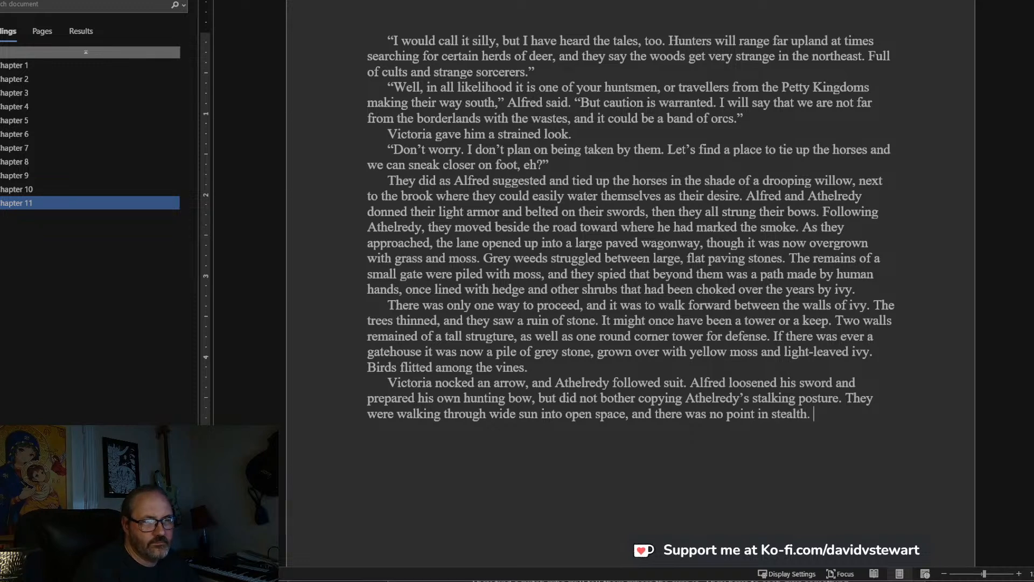
{"action": "type", "text": ". They passe"}
{"action": "type", "text": "d the rui"}
{"action": "type", "text": "ns of the wall and "}
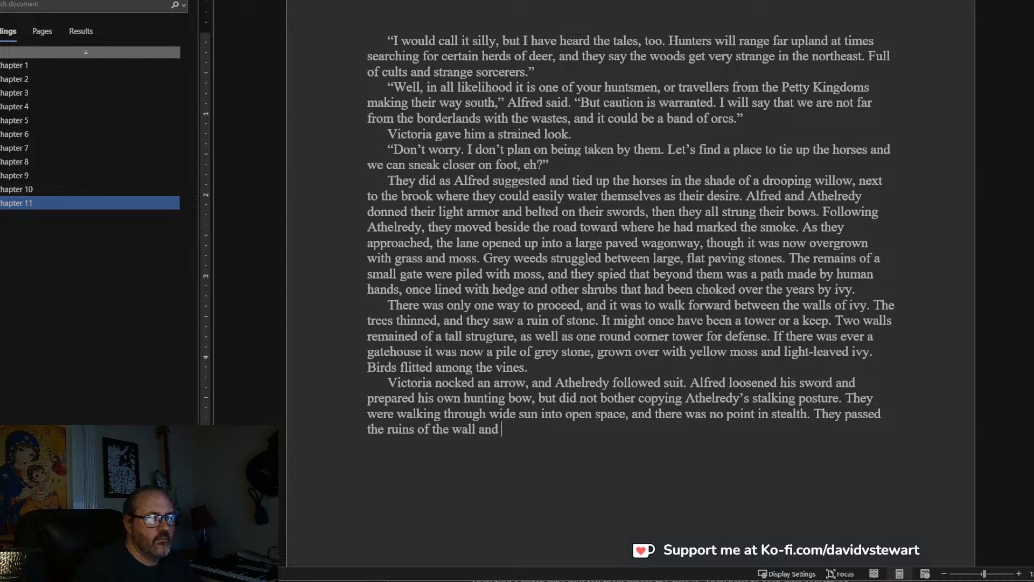
{"action": "type", "text": "found that beyond them, "}
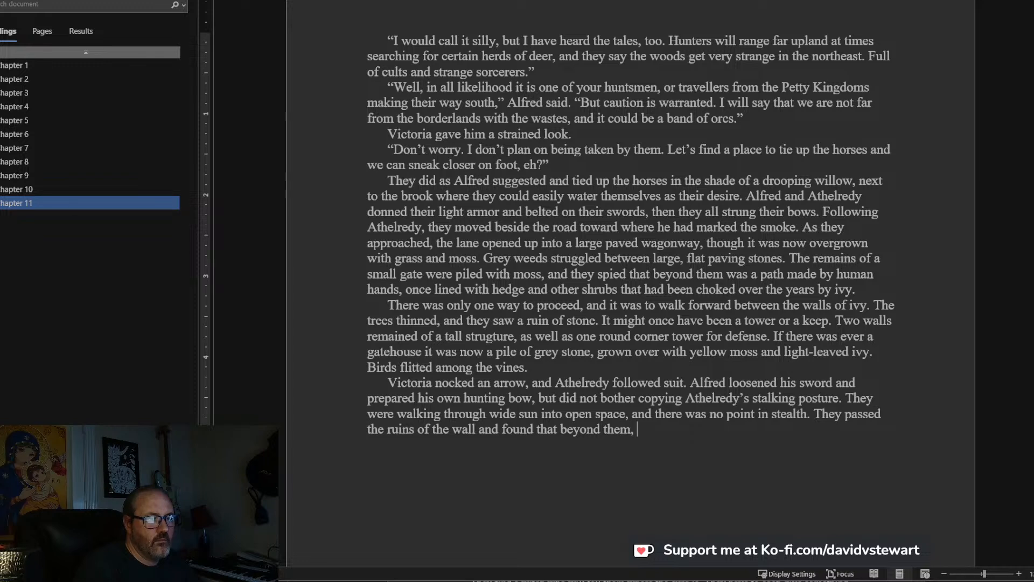
{"action": "type", "text": "there was more of the "}
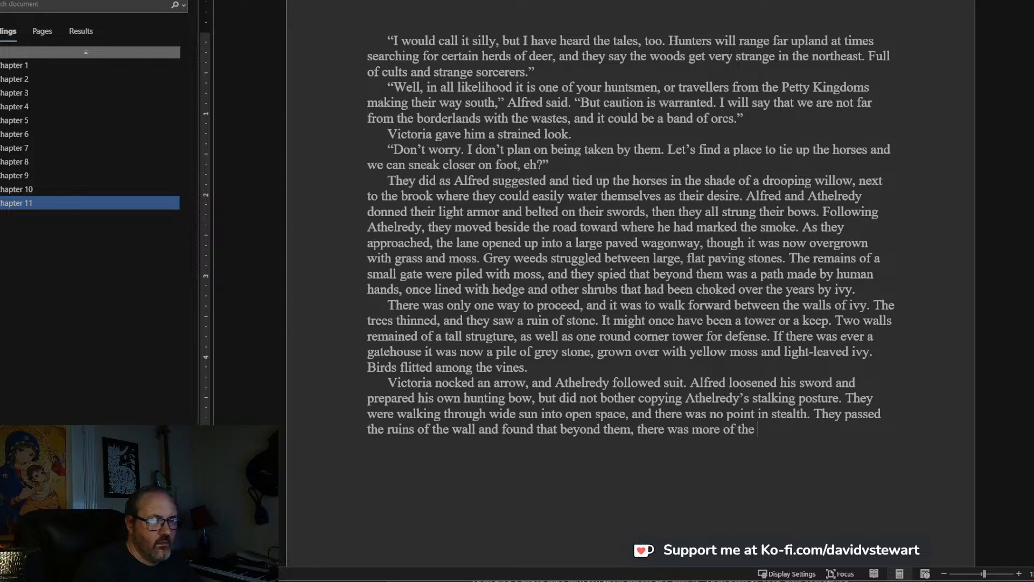
{"action": "type", "text": "c"}
Add the sentence “They passed the ruins of the wall and found that beyond them, there was more of the keep intact than they realized.”.
{"action": "key", "text": "BackSpace"}
{"action": "type", "text": "keep intact than they reali"}
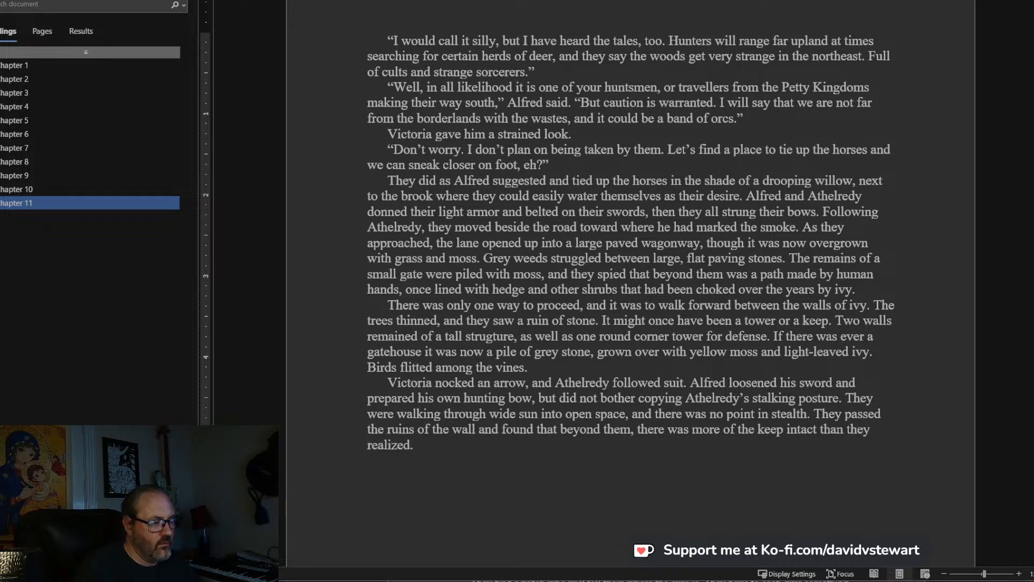
{"action": "type", "text": "zed. The entire b"}
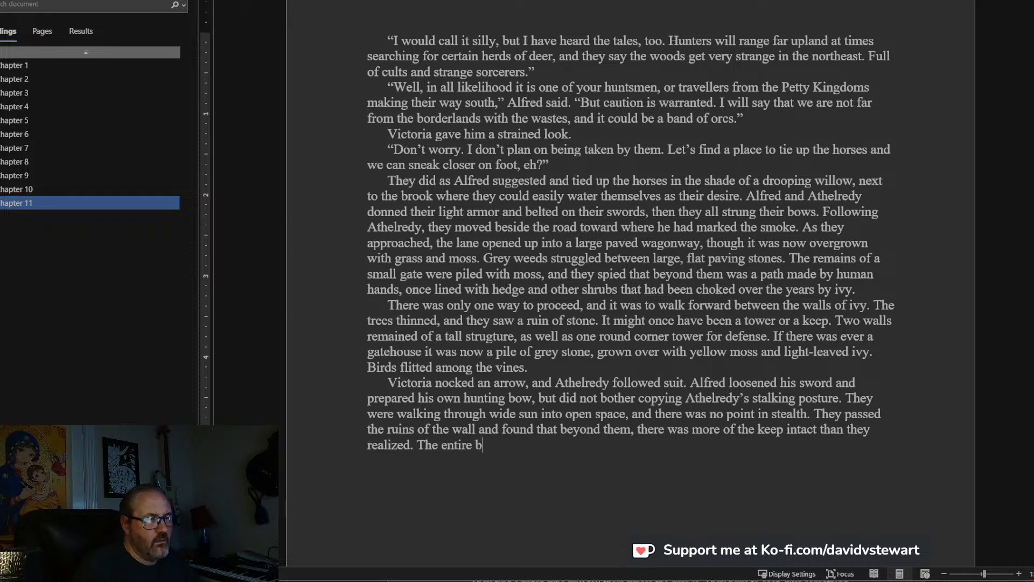
{"action": "type", "text": "ack half of"}
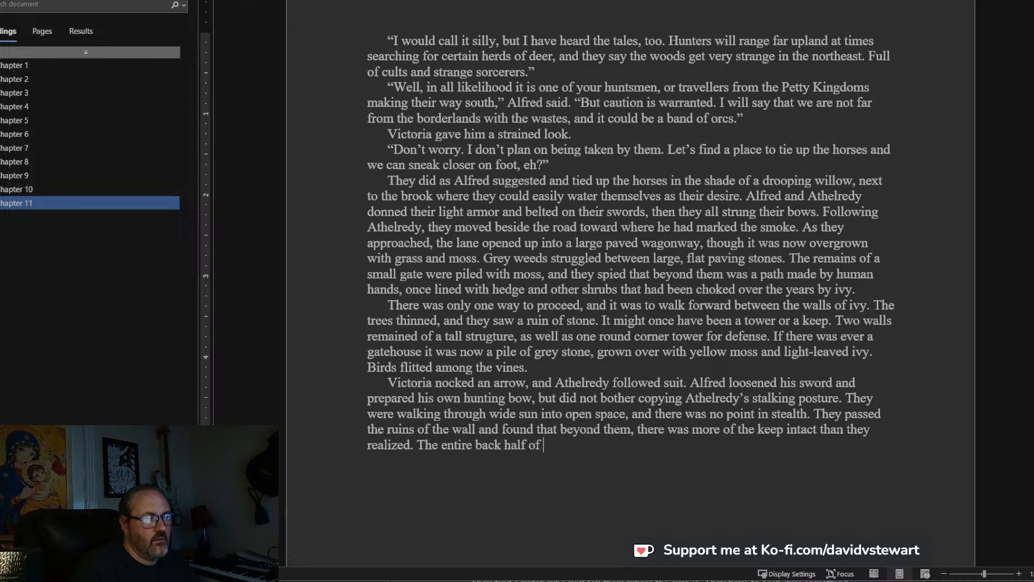
{"action": "type", "text": " a mighty "}
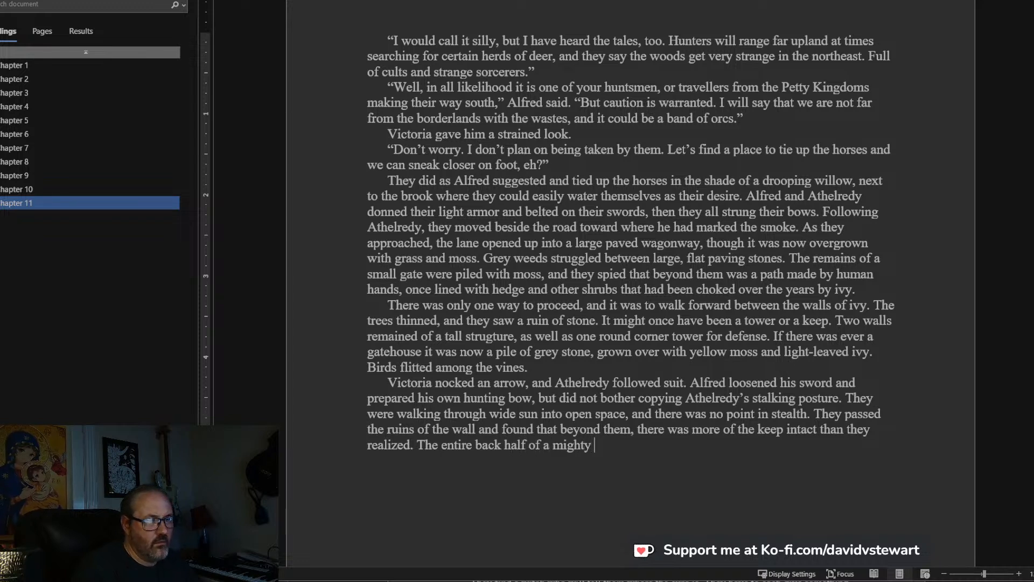
{"action": "type", "text": "forg"}
Add a sentence beginning “The entire back half of a mighty fortress remained,”.
{"action": "key", "text": "BackSpace"}
{"action": "type", "text": "tress "}
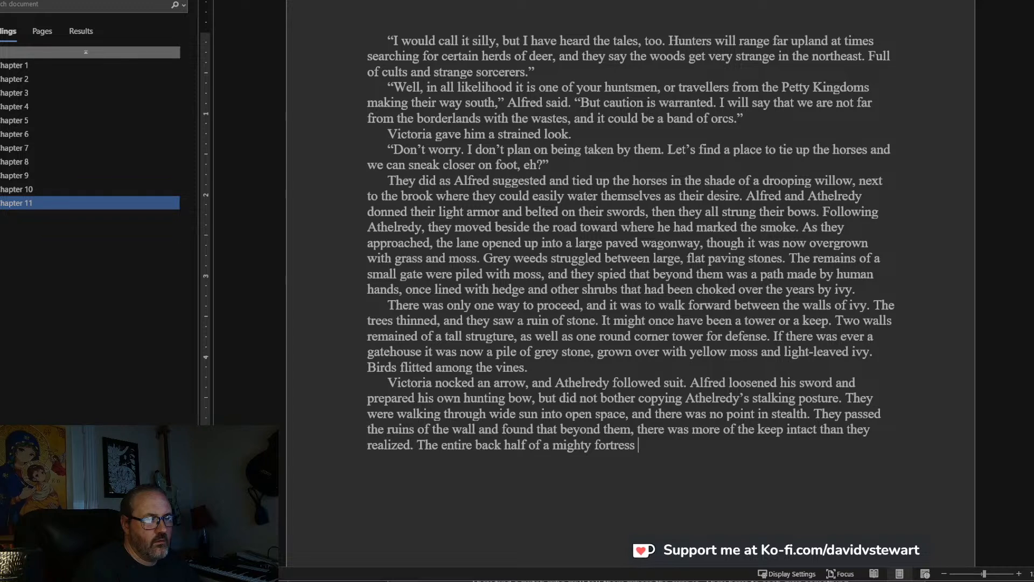
{"action": "type", "text": "remained, along"}
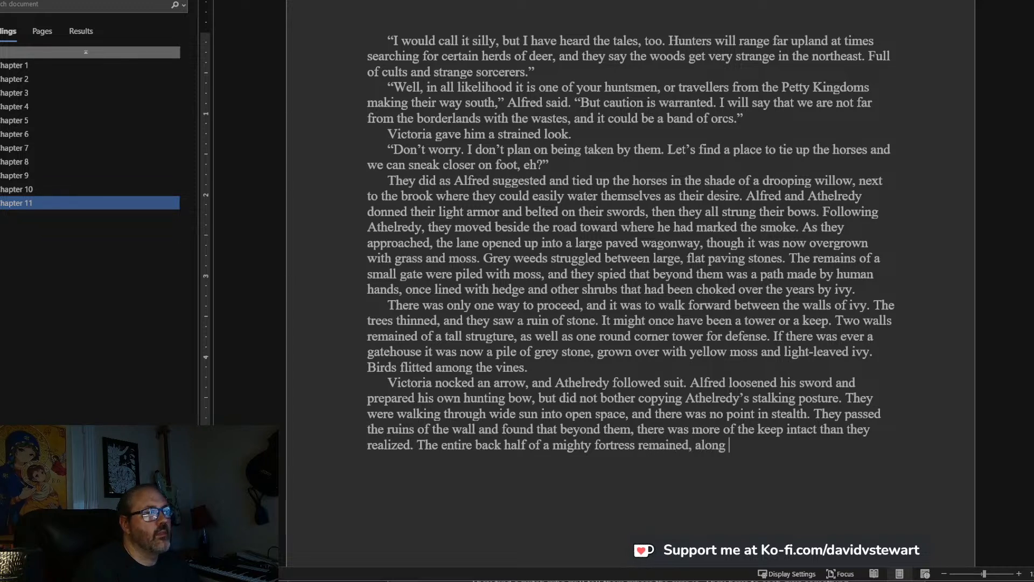
{"action": "key", "text": "BackSpace"}
{"action": "key", "text": "BackSpace"}
{"action": "key", "text": "BackSpace"}
{"action": "key", "text": "BackSpace"}
{"action": "key", "text": "BackSpace"}
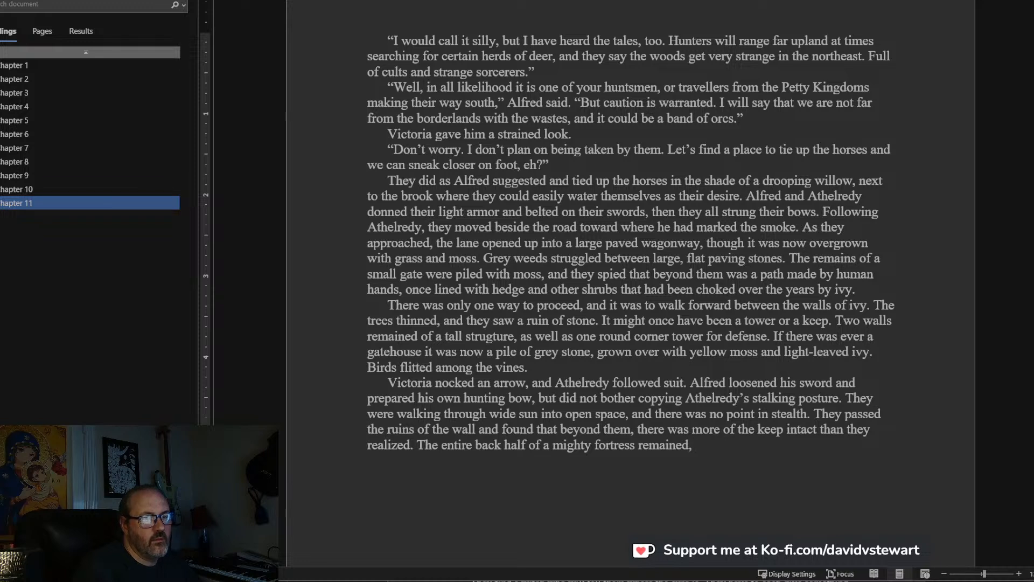
Complete the fortress sentence with “along with doors and even glass windows in a few places.”.
{"action": "type", "text": "along with door"}
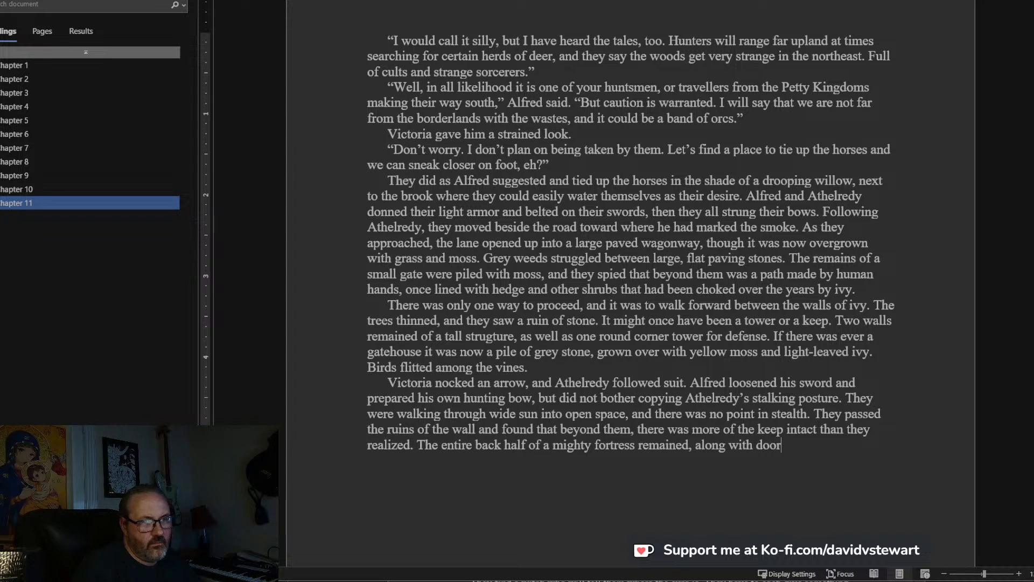
{"action": "type", "text": "s and"}
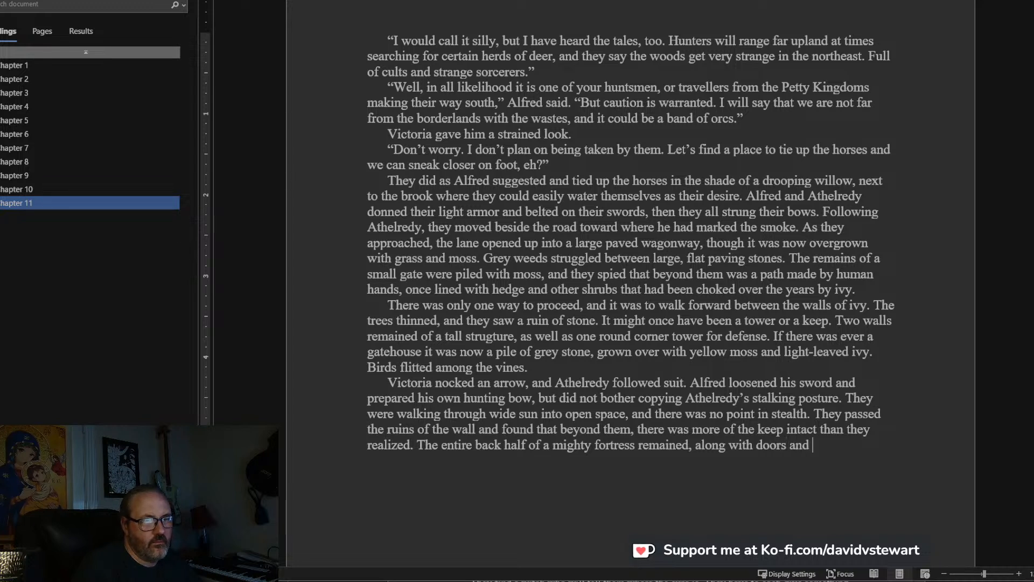
{"action": "type", "text": " even glass "}
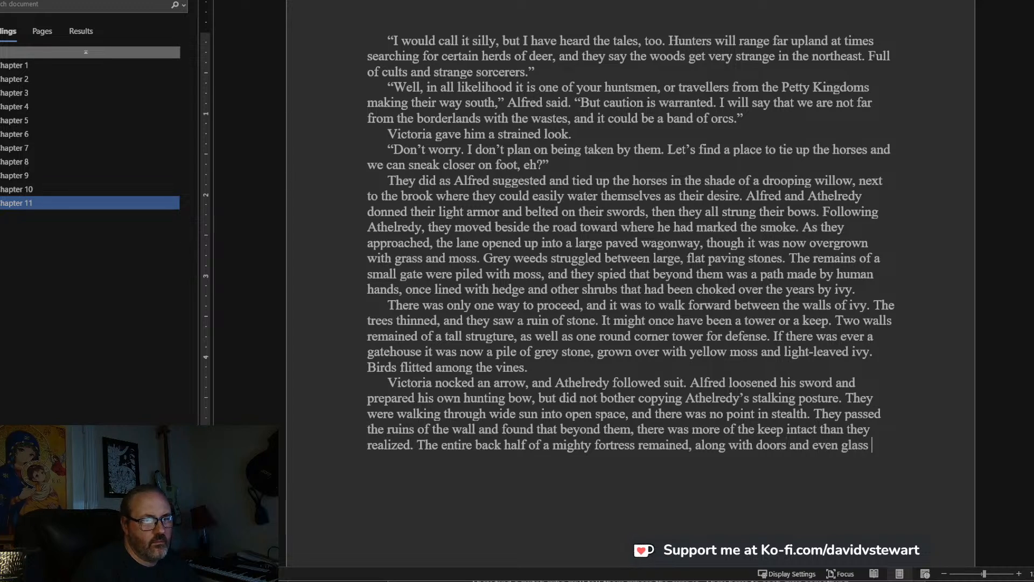
{"action": "type", "text": "windows in a few place"}
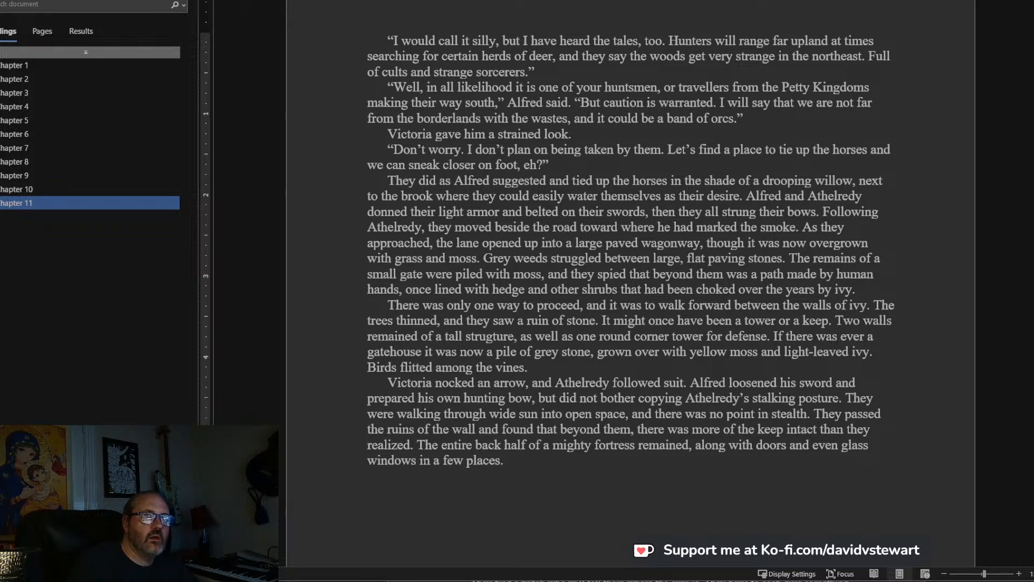
Begin a new sentence with “The smoke, now very faint, they realized came from an opening”.
{"action": "type", "text": "s. The "}
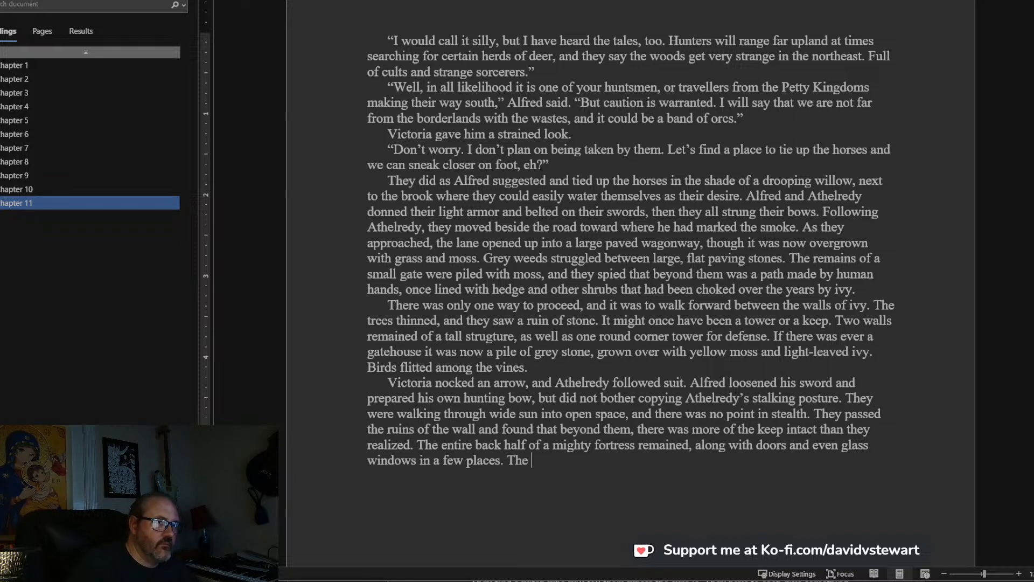
{"action": "type", "text": "smo"}
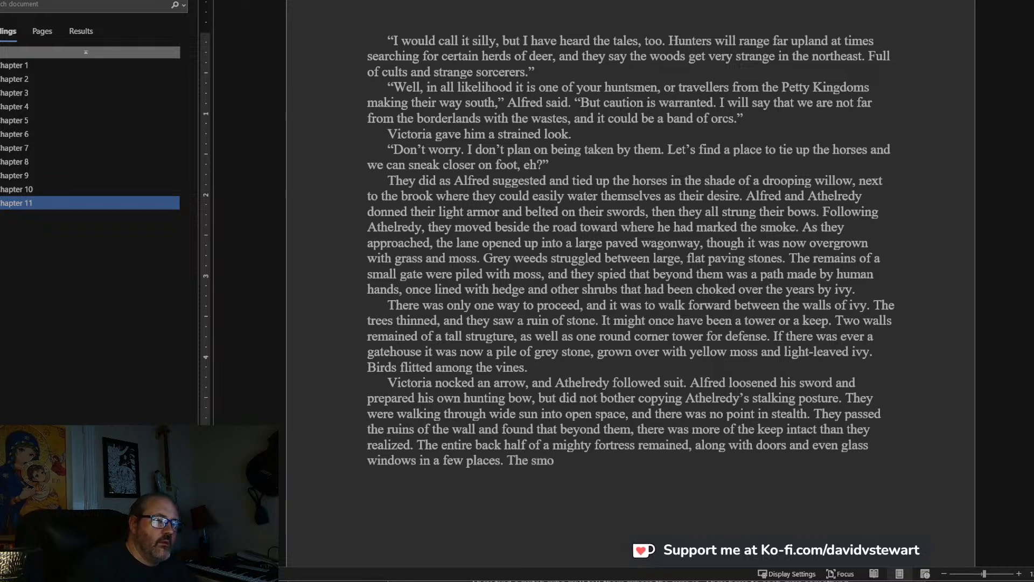
{"action": "type", "text": "ke, now very "}
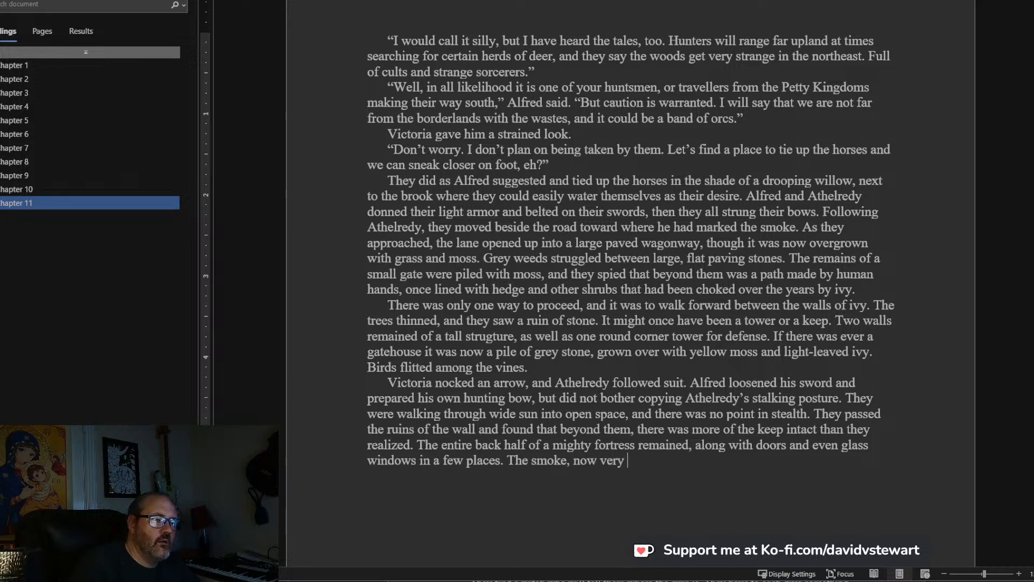
{"action": "type", "text": "faint, they reali"}
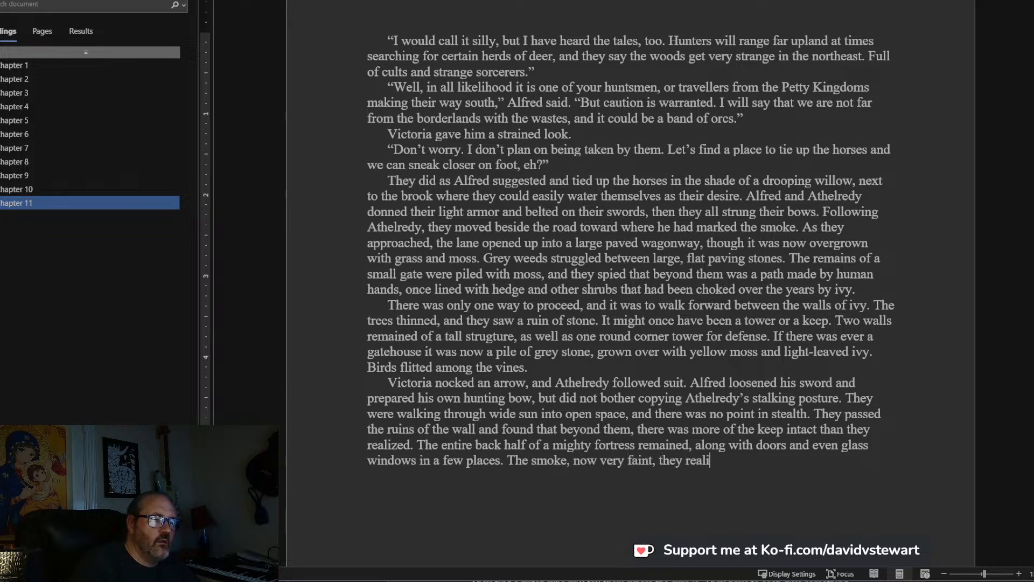
{"action": "type", "text": "zed came from a"}
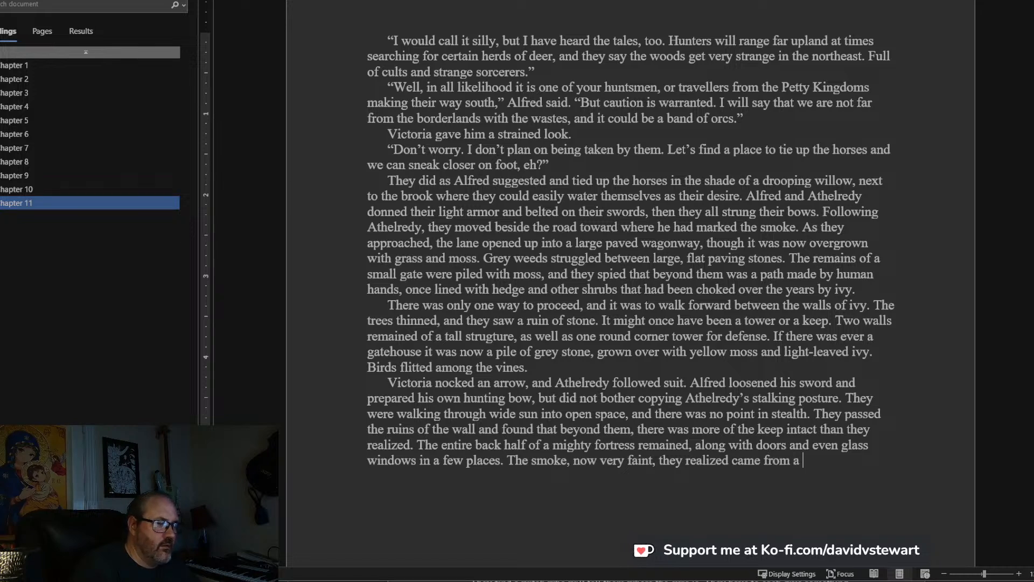
{"action": "key", "text": "BackSpace"}
{"action": "type", "text": "an "}
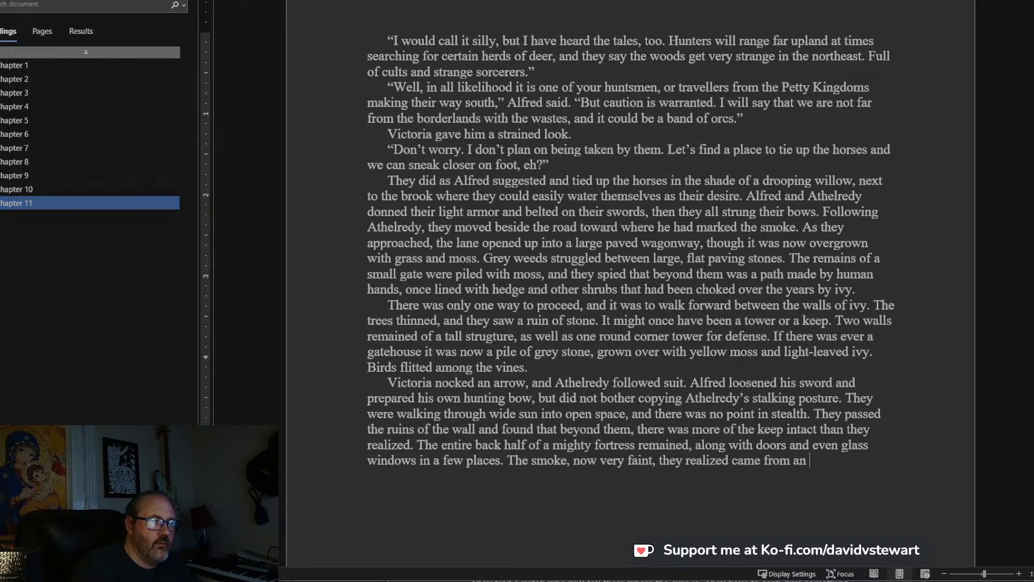
{"action": "type", "text": "opening that on"}
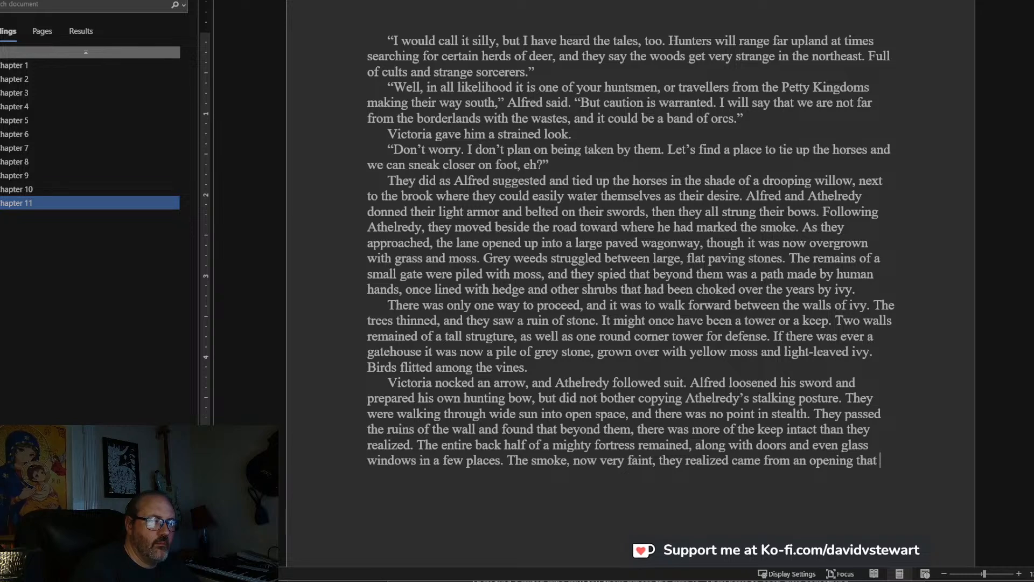
Complete the smoke sentence with “that would have been a chimney before the place fell into disrepair.”.
{"action": "key", "text": "BackSpace"}
{"action": "key", "text": "BackSpace"}
{"action": "type", "text": "would have be"}
{"action": "type", "text": "en a chimney "}
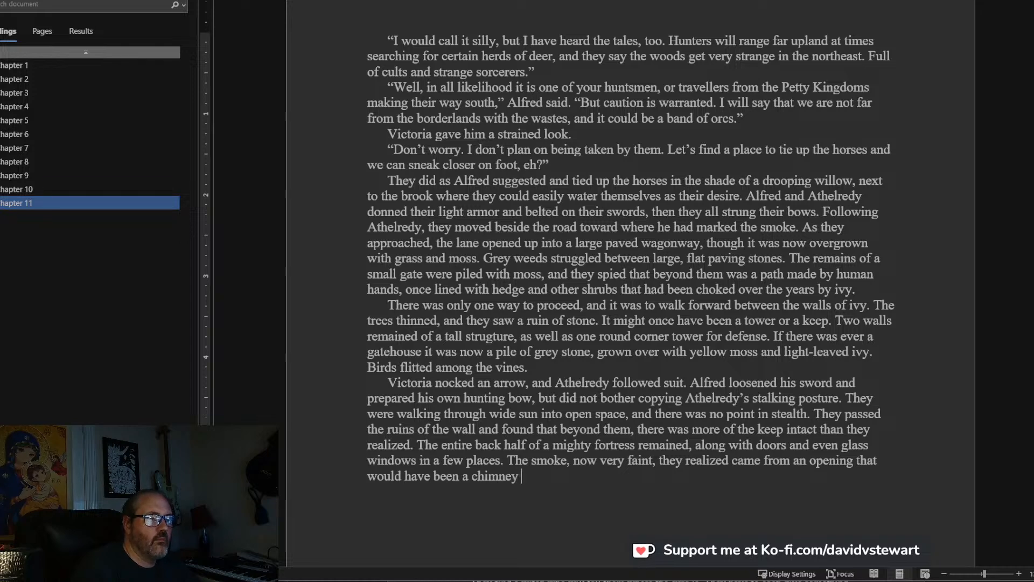
{"action": "type", "text": "before the plac"}
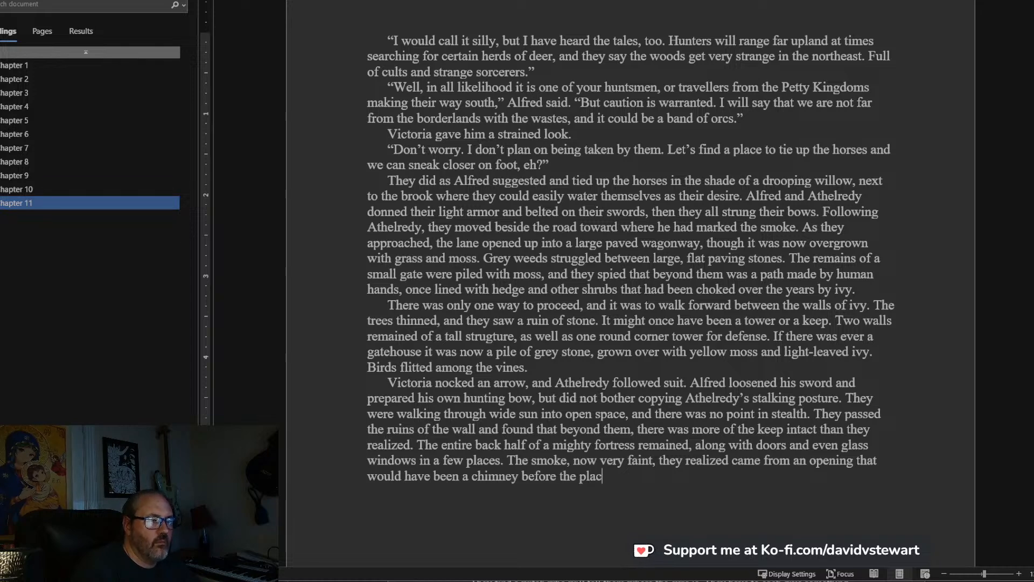
{"action": "type", "text": "e fell into disrepair."}
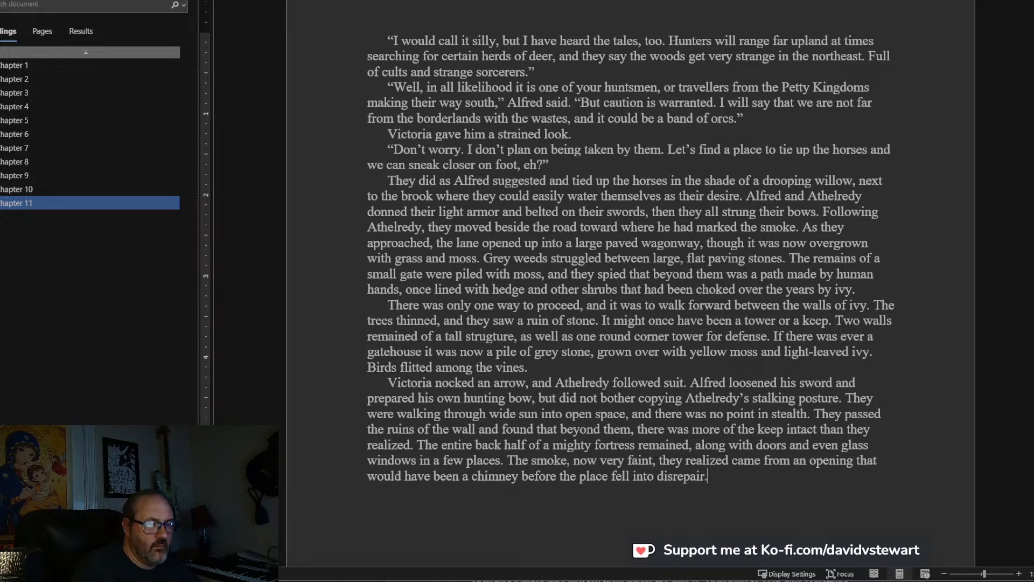
Start a new paragraph with “Athelredy tensed as a man exited from an open door”.
{"action": "scroll", "coordinate": [631, 278], "scroll_direction": "down", "scroll_amount": 5}
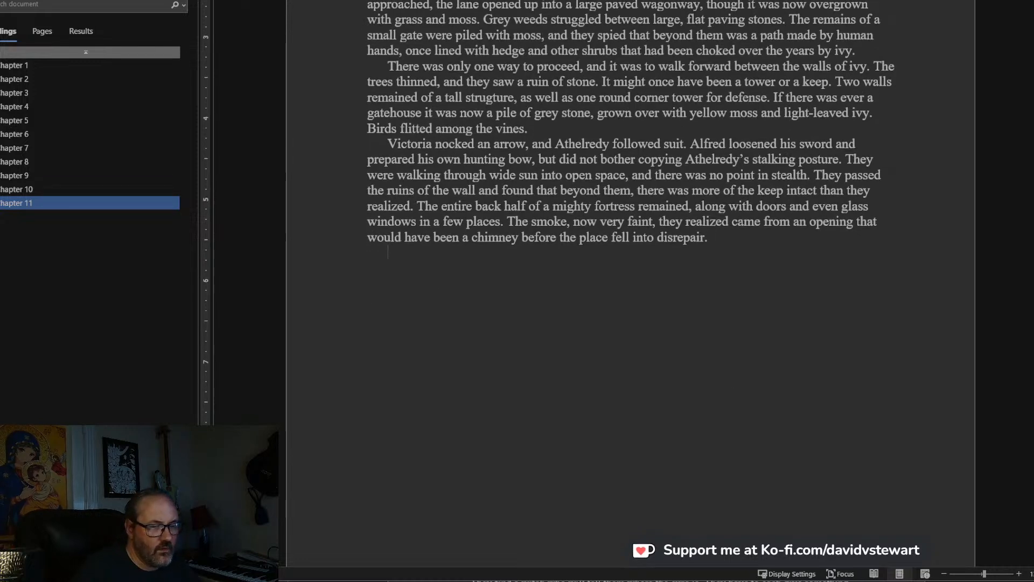
{"action": "type", "text": "A"}
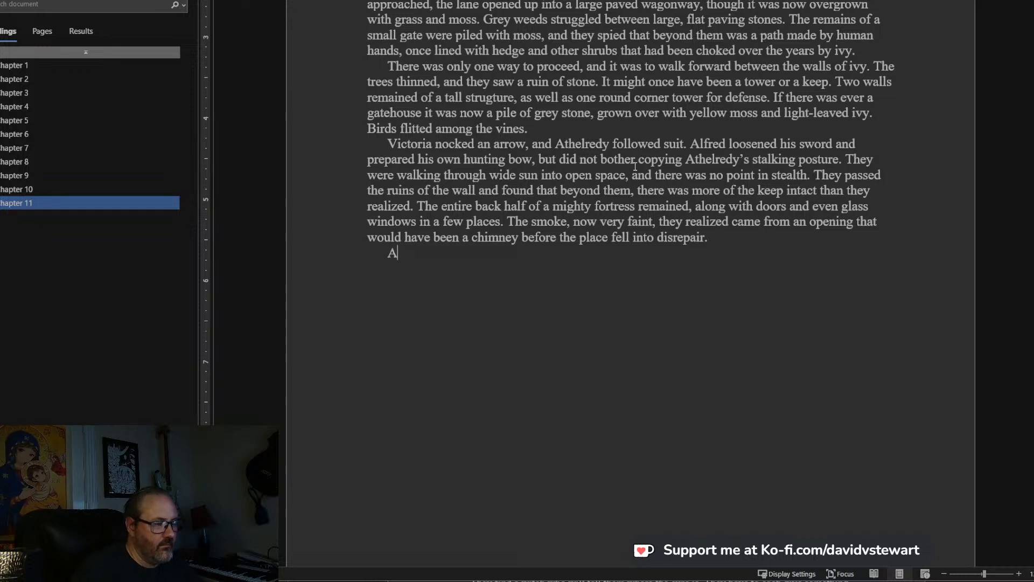
{"action": "type", "text": "thelredy tense"}
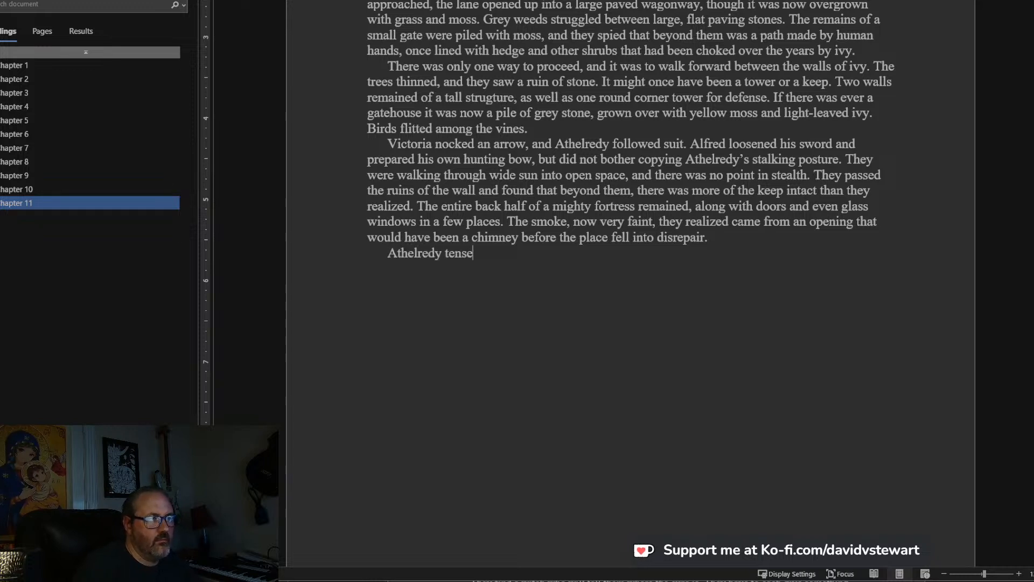
{"action": "type", "text": "d as a man exited the"}
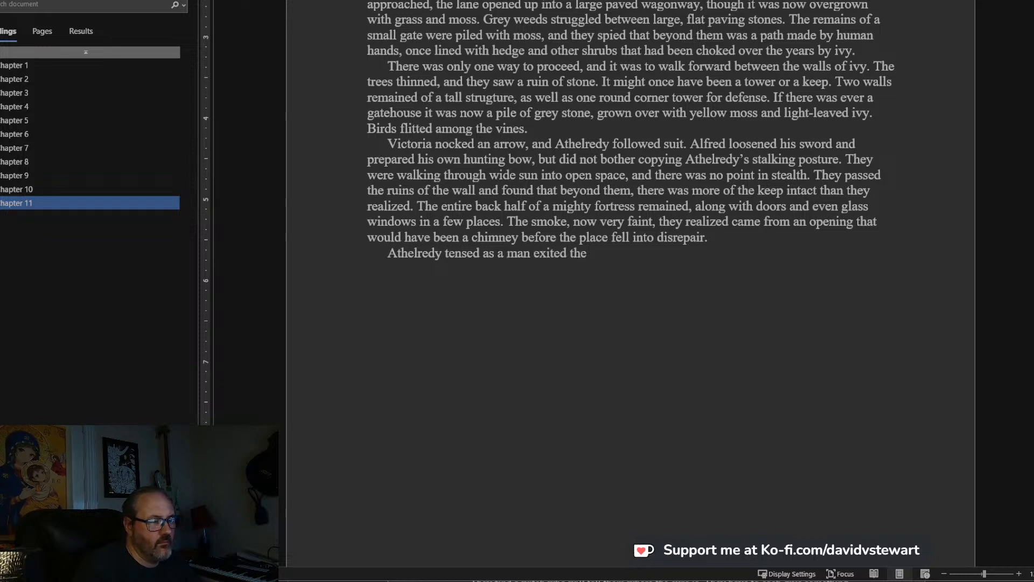
{"action": "key", "text": "BackSpace"}
{"action": "key", "text": "BackSpace"}
{"action": "key", "text": "BackSpace"}
{"action": "type", "text": "from an op"}
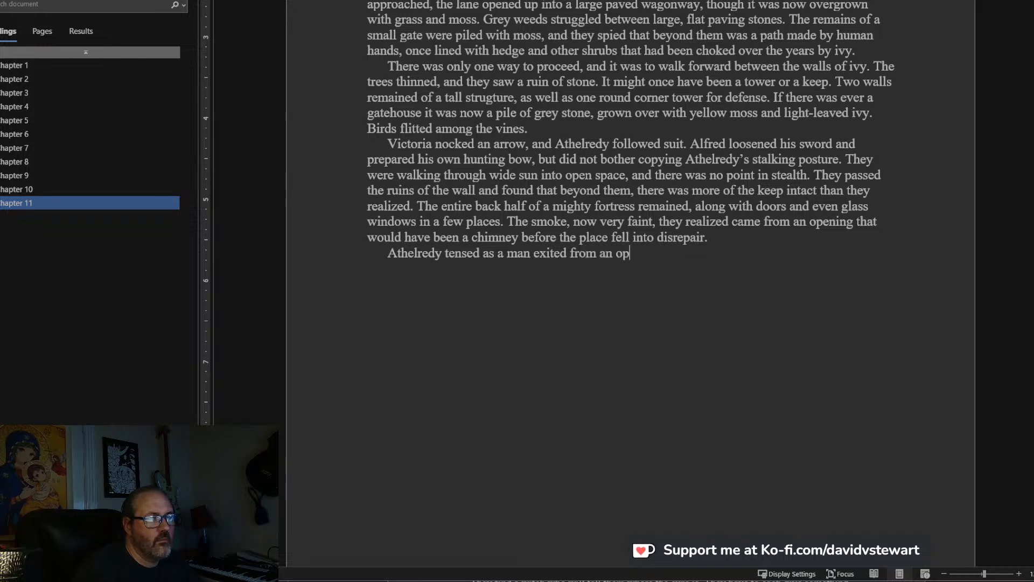
{"action": "type", "text": "en door, a"}
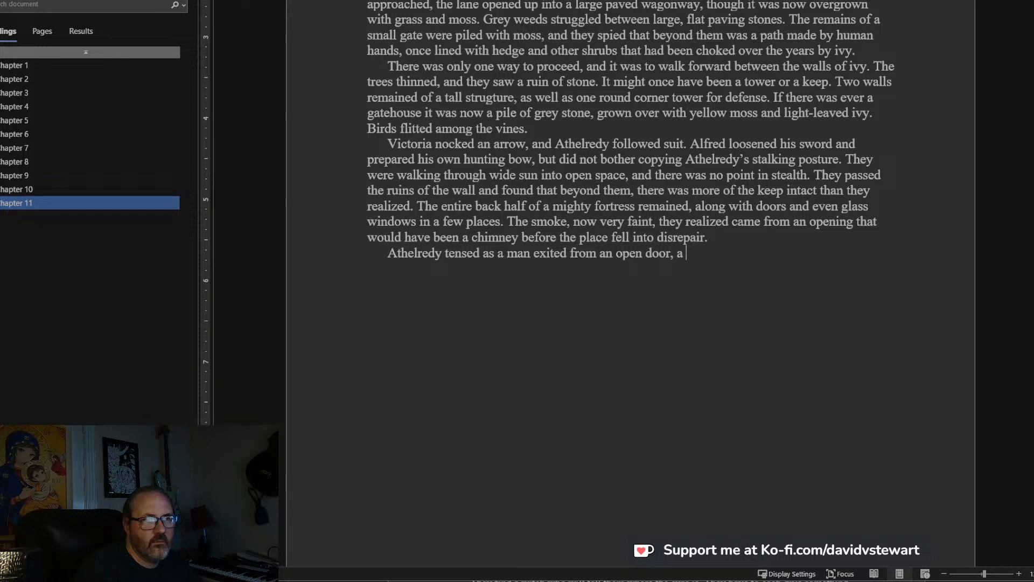
{"action": "key", "text": "BackSpace"}
{"action": "key", "text": "BackSpace"}
{"action": "key", "text": "BackSpace"}
End that sentence and begin describing the man with “He was tall and imposing, wearing tarnished armor”.
{"action": "type", "text": ". "}
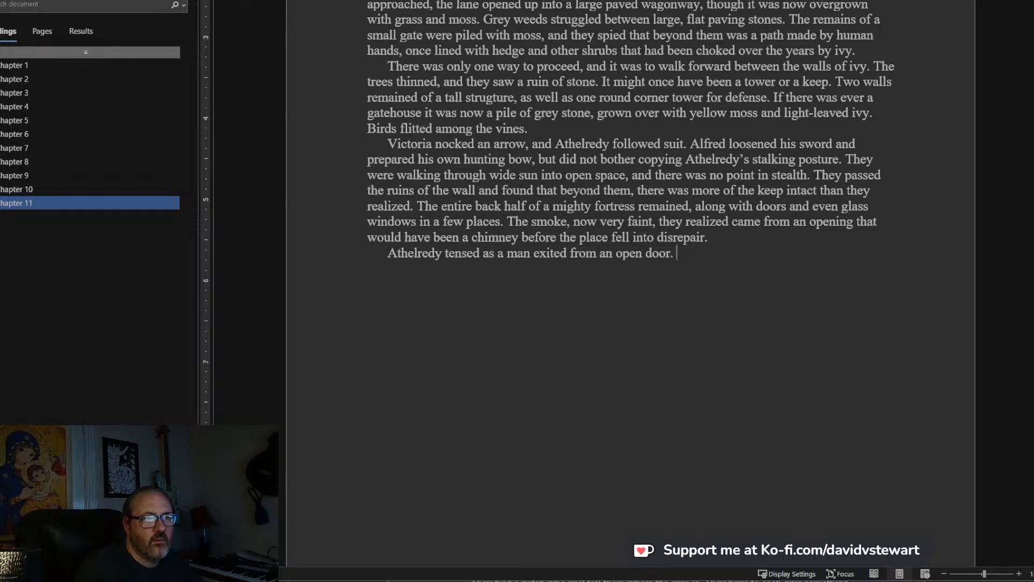
{"action": "type", "text": "He was tall and imposing"}
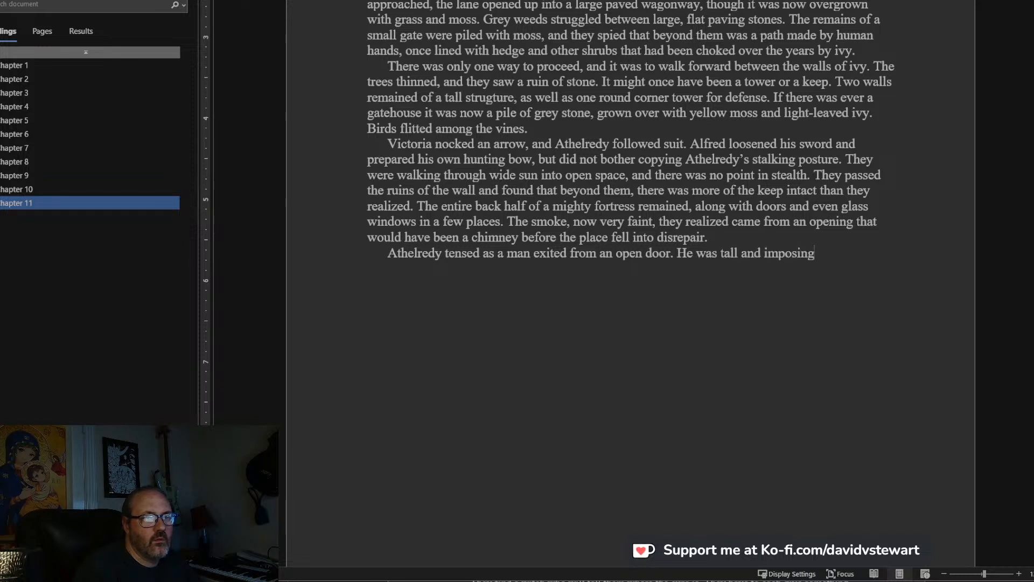
{"action": "type", "text": ", with dir"}
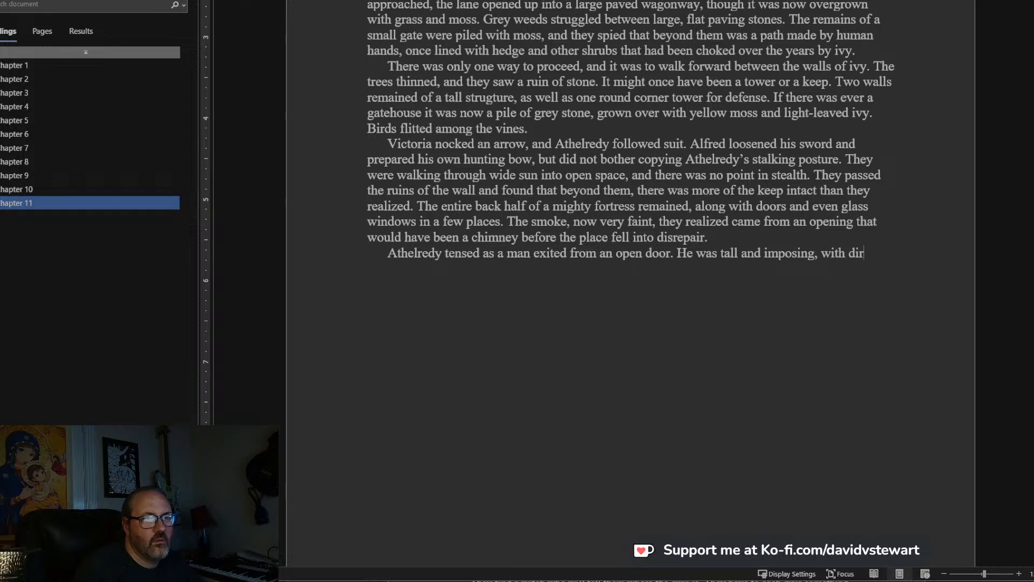
{"action": "key", "text": "ctrl+BackSpace"}
{"action": "type", "text": "wearing "}
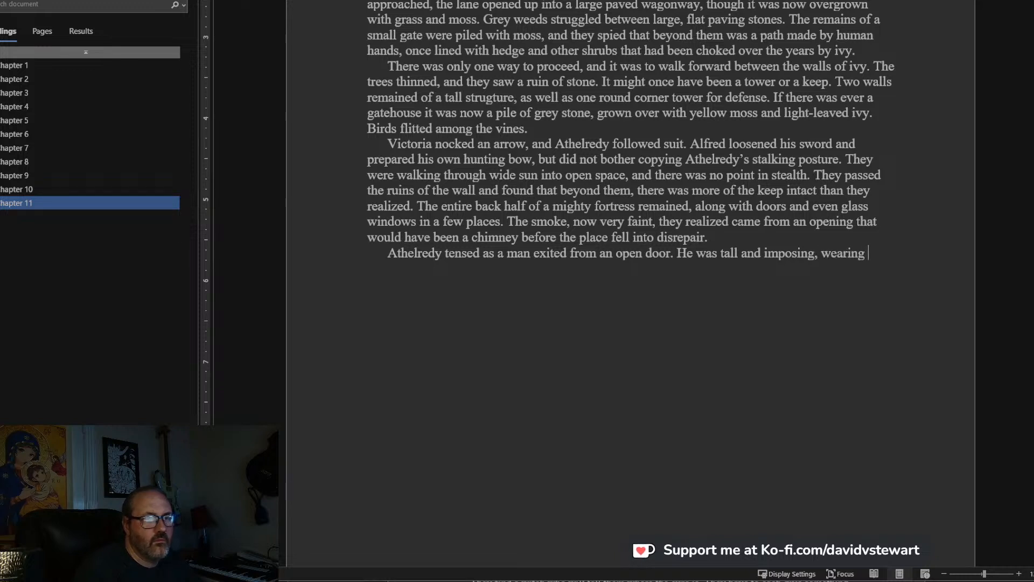
{"action": "type", "text": "tarnished armor and s"}
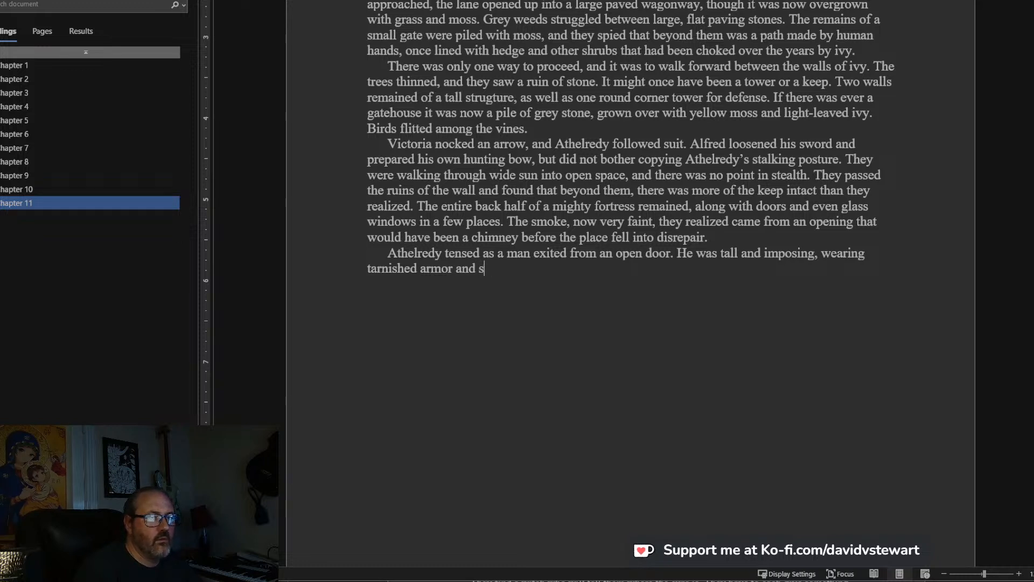
{"action": "key", "text": "BackSpace"}
Continue the man's description with “and a sword was still belted across his chest and hips”.
{"action": "type", "text": "a sword was still "}
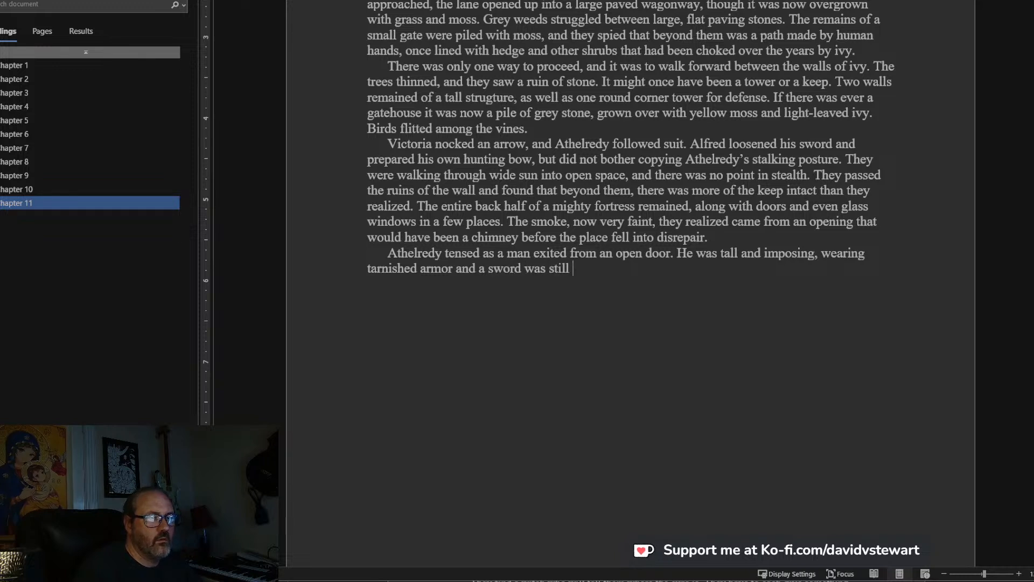
{"action": "type", "text": "belted a"}
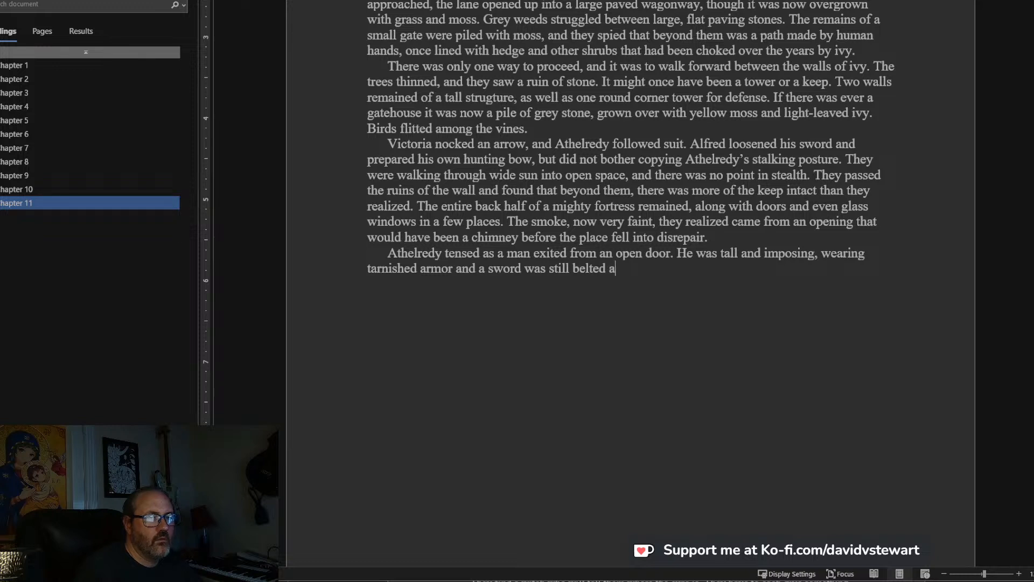
{"action": "type", "text": "cross his "}
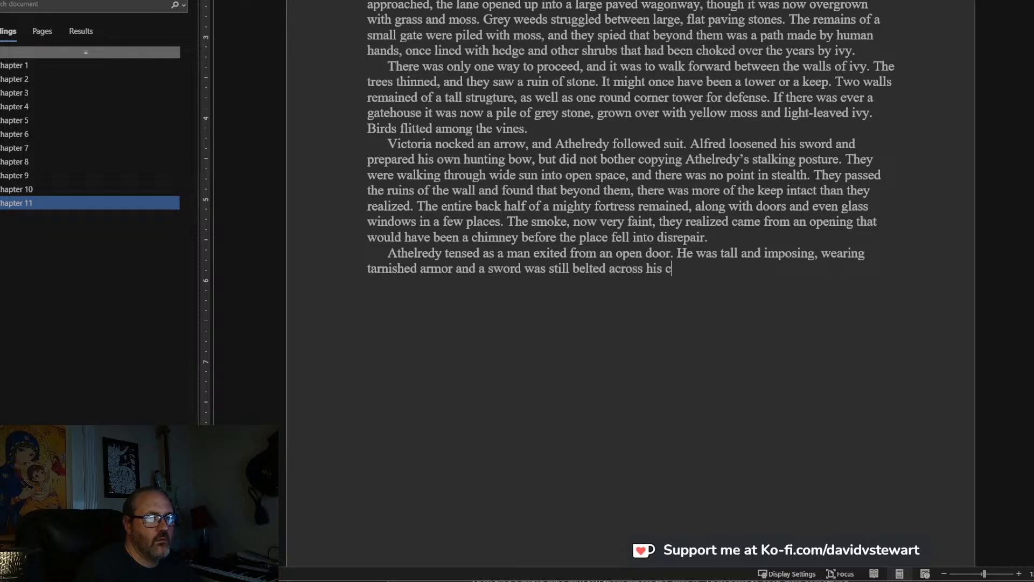
{"action": "type", "text": "chest and hips"}
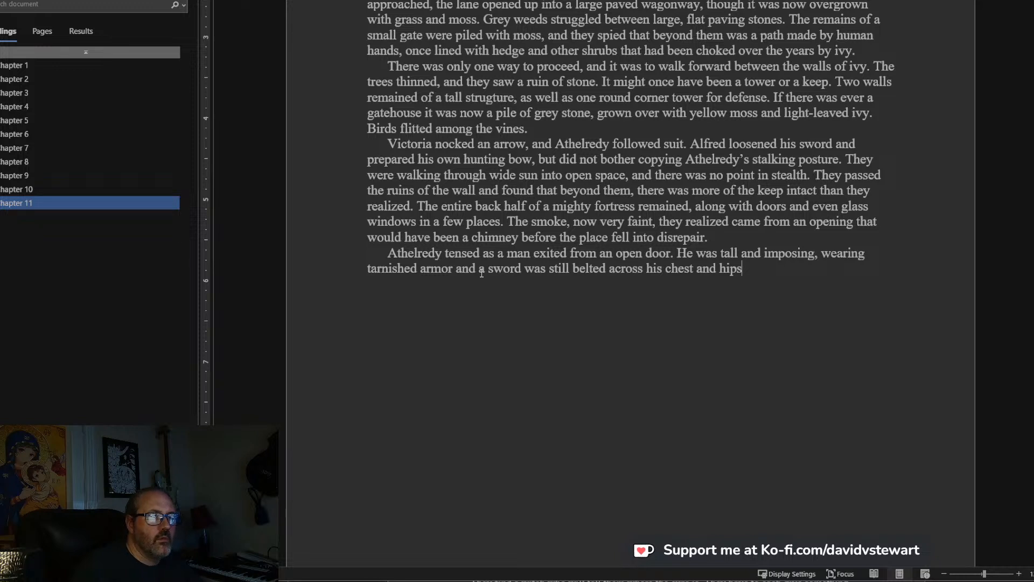
Replace the word “armor” after “tarnished” with “mail”.
{"action": "left_click_drag", "start_coordinate": [455, 274], "coordinate": [419, 272]}
{"action": "key", "text": "BackSpace"}
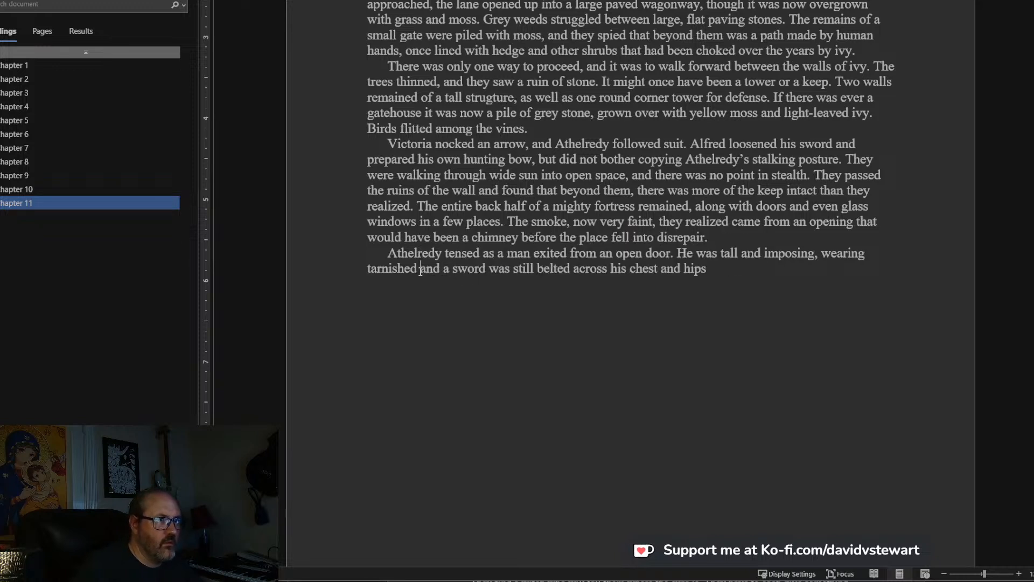
{"action": "type", "text": "mail"}
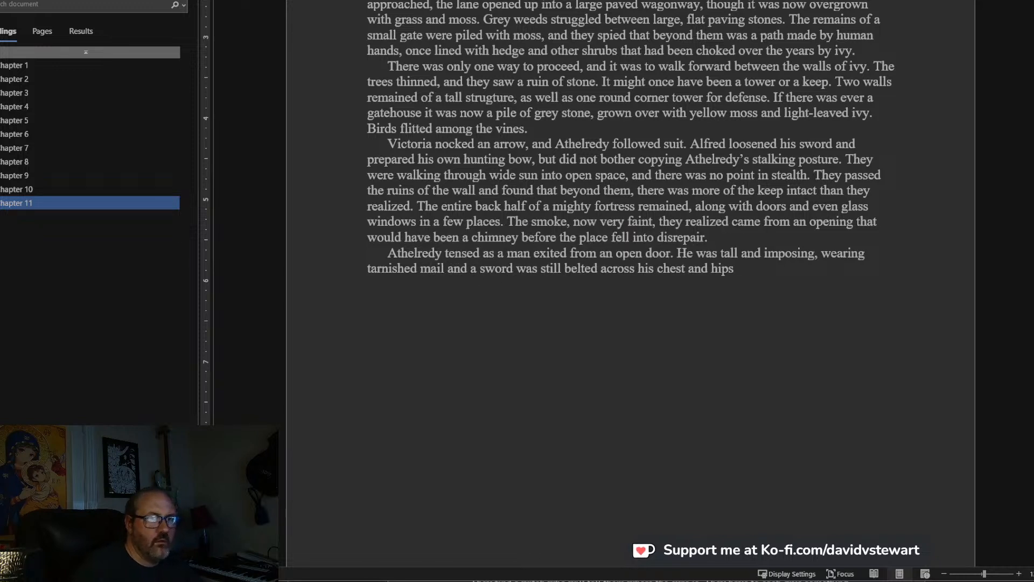
End the sentence after “hips” and begin the next one with “His dirty hair”.
{"action": "left_click", "coordinate": [753, 266]}
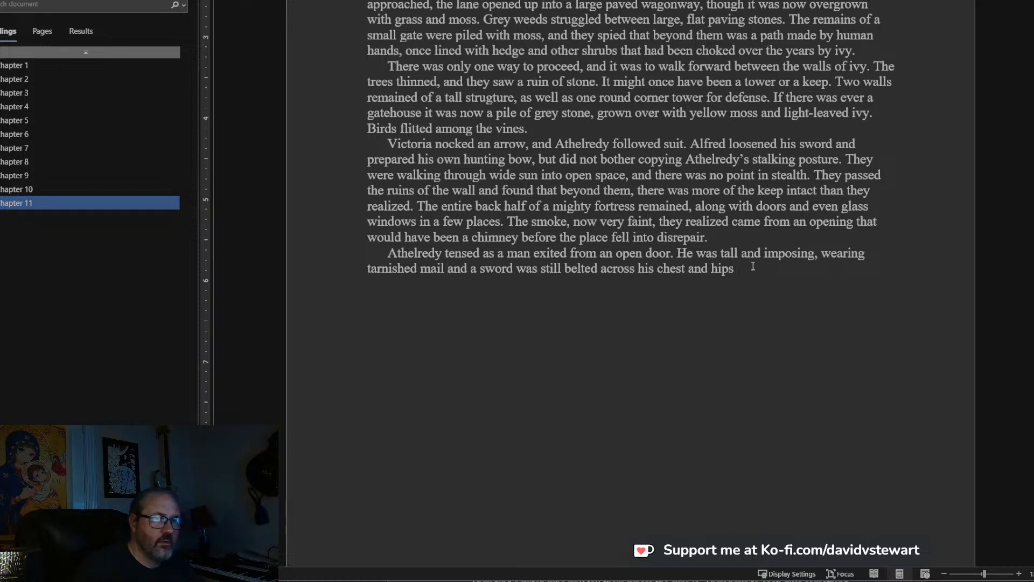
{"action": "type", "text": "s dir"}
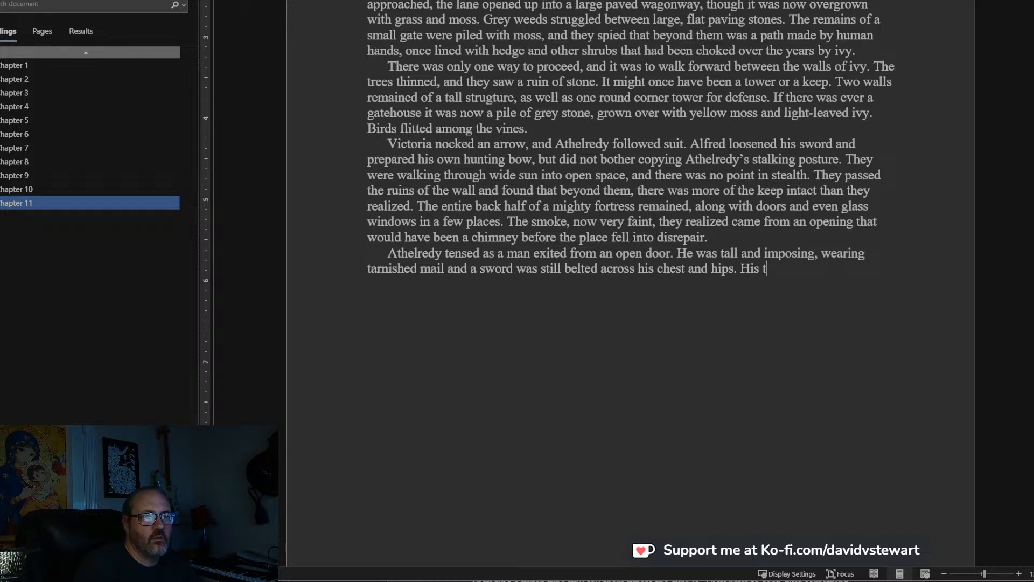
{"action": "key", "text": "BackSpace"}
{"action": "key", "text": "BackSpace"}
{"action": "key", "text": "BackSpace"}
{"action": "type", "text": "dirty hair, once "}
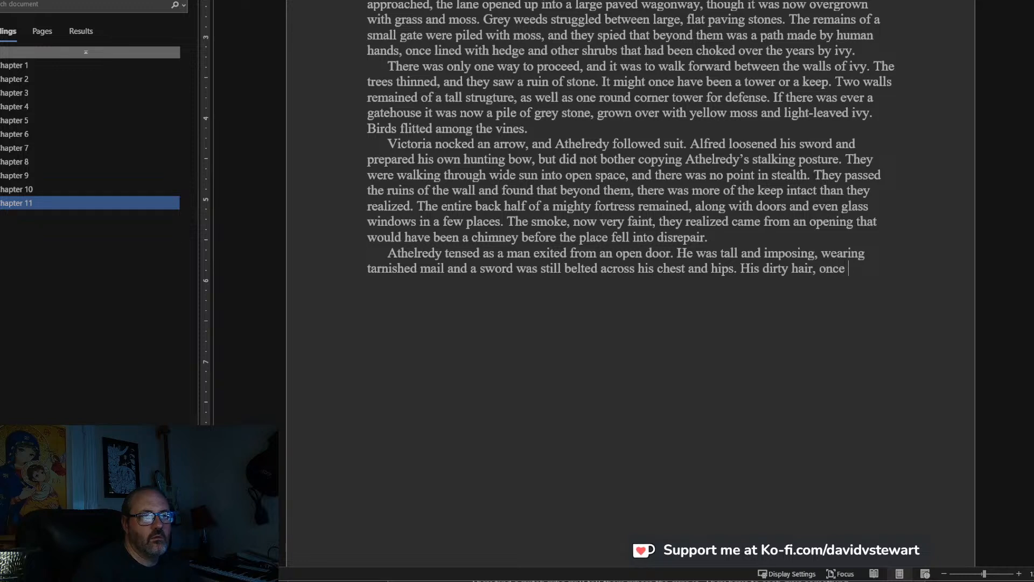
{"action": "type", "text": "dark"}
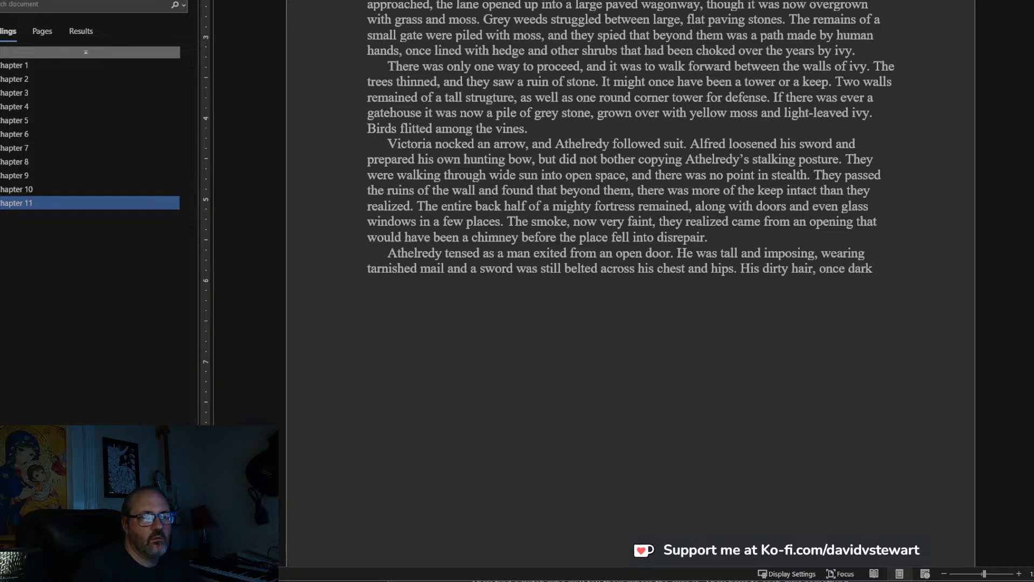
{"action": "key", "text": "BackSpace"}
{"action": "key", "text": "BackSpace"}
{"action": "key", "text": "BackSpace"}
{"action": "key", "text": "BackSpace"}
{"action": "key", "text": "BackSpace"}
{"action": "key", "text": "BackSpace"}
{"action": "key", "text": "BackSpace"}
{"action": "key", "text": "BackSpace"}
{"action": "type", "text": "f"}
{"action": "key", "text": "BackSpace"}
Replace “, once dark” after “hair” with “fell about his shoulders in long greyish ropes, and his beard was long and unkempt”.
{"action": "type", "text": "fell about h"}
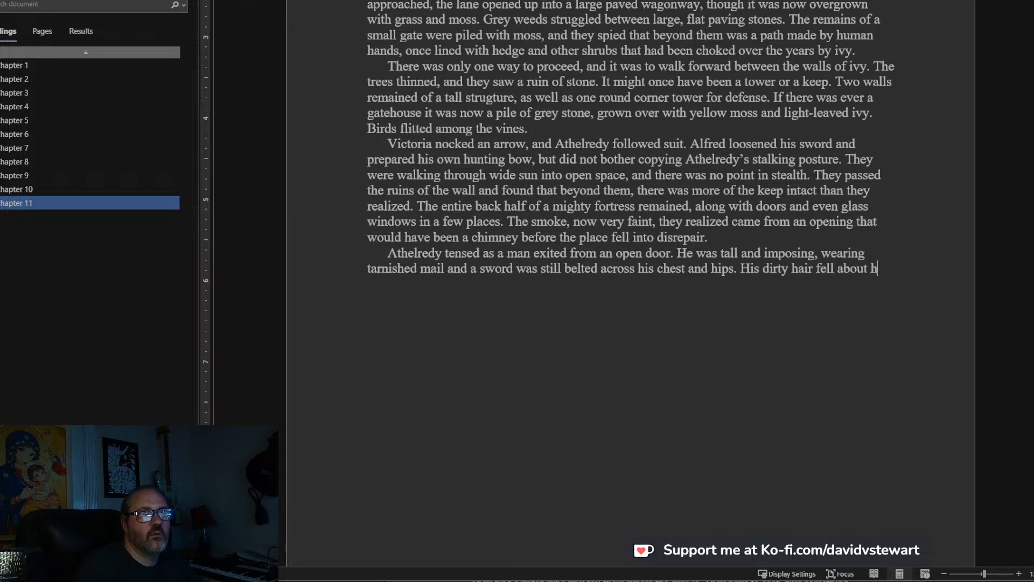
{"action": "type", "text": "is shoulders in"}
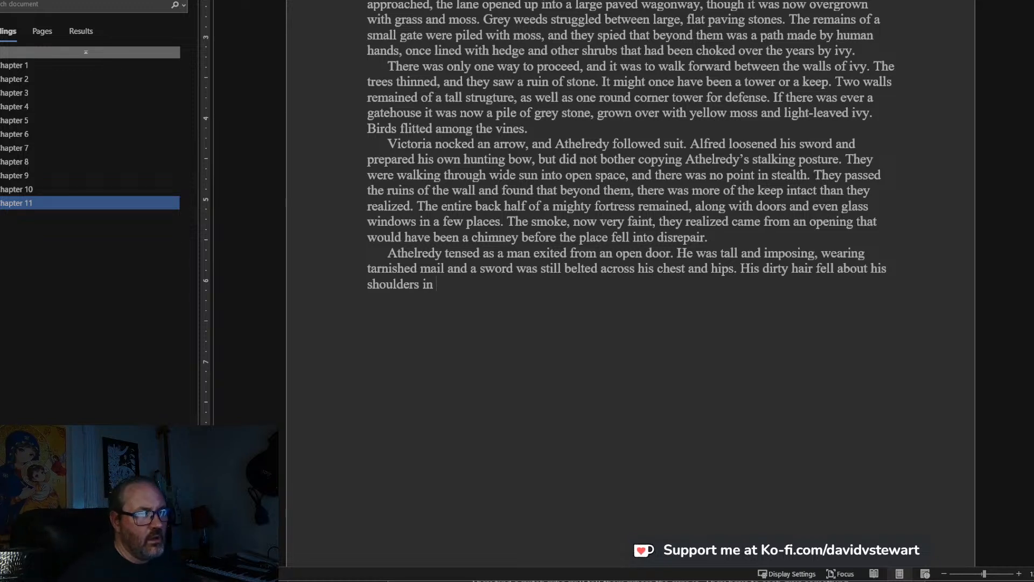
{"action": "type", "text": "l"}
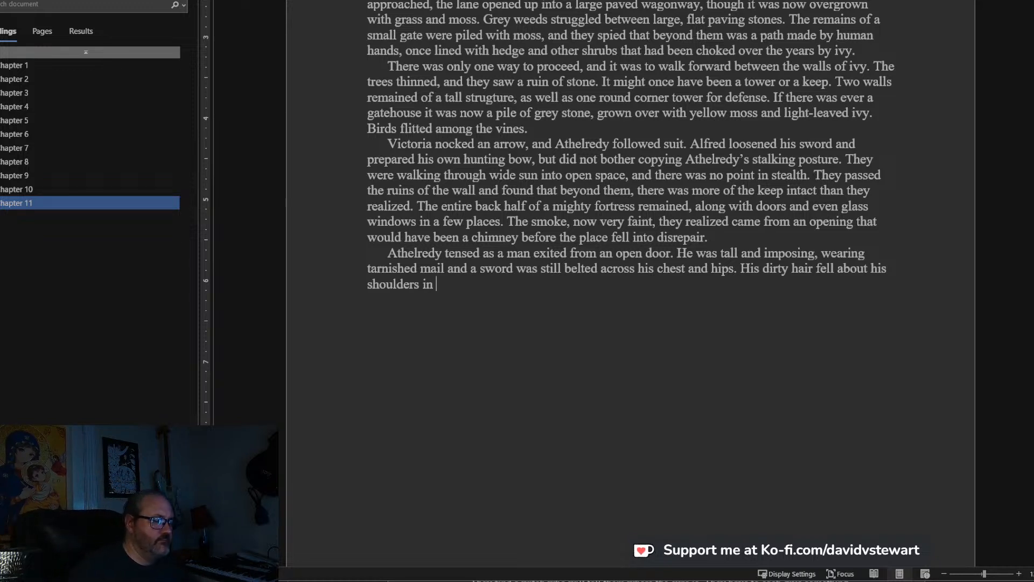
{"action": "type", "text": "ong greyis"}
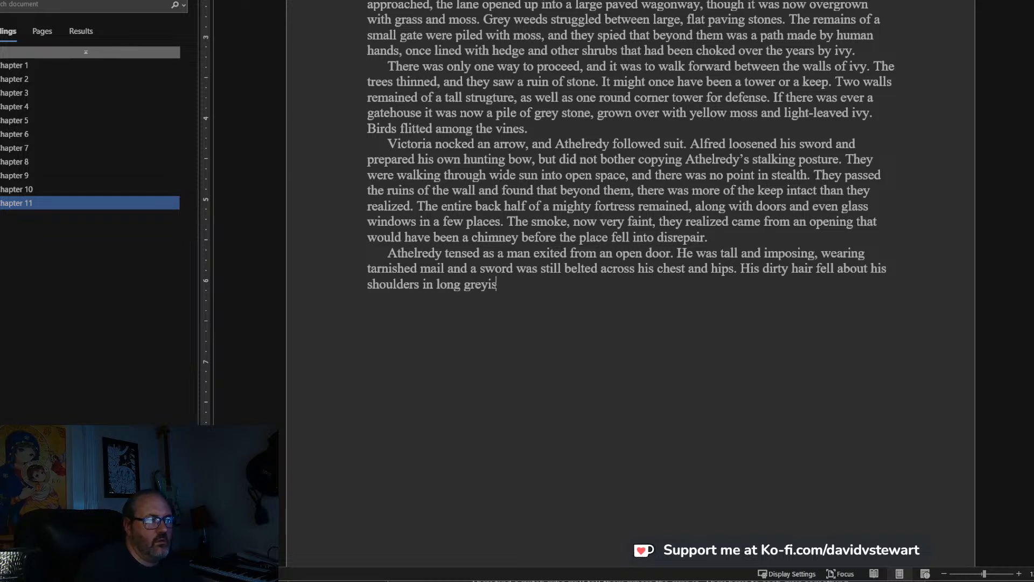
{"action": "type", "text": "h ropes, and his beard"}
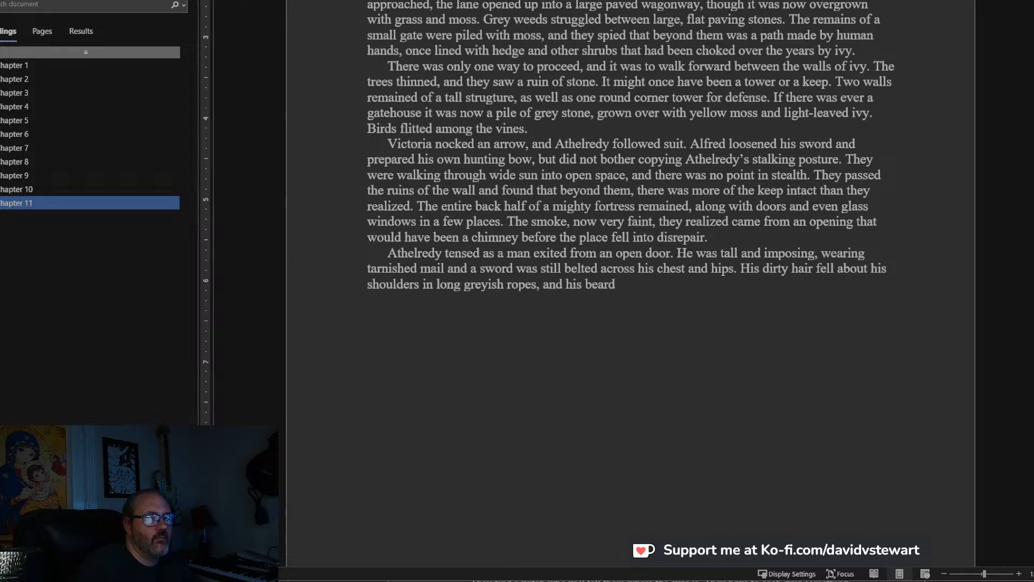
{"action": "type", "text": " was "}
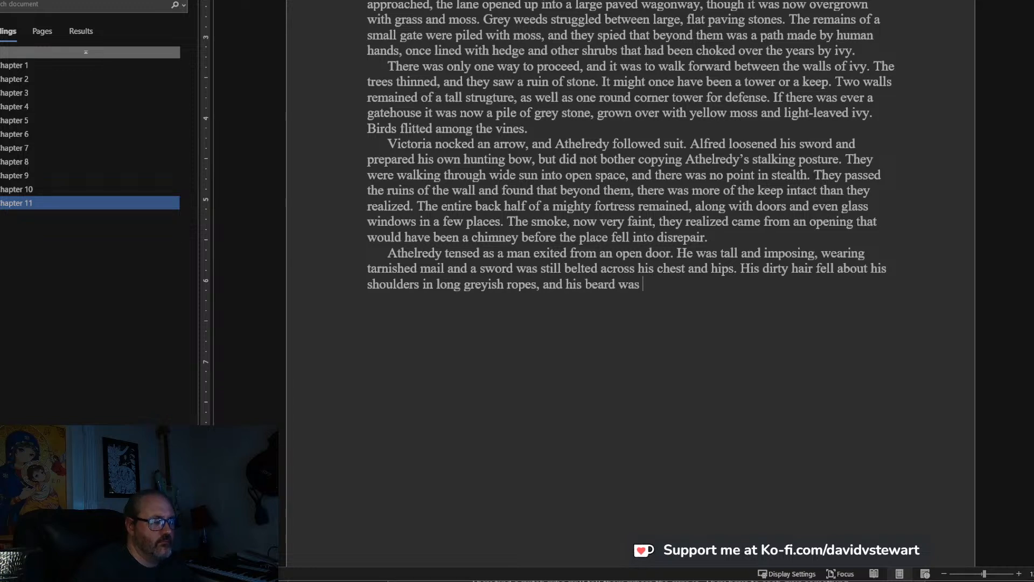
{"action": "type", "text": "long and"}
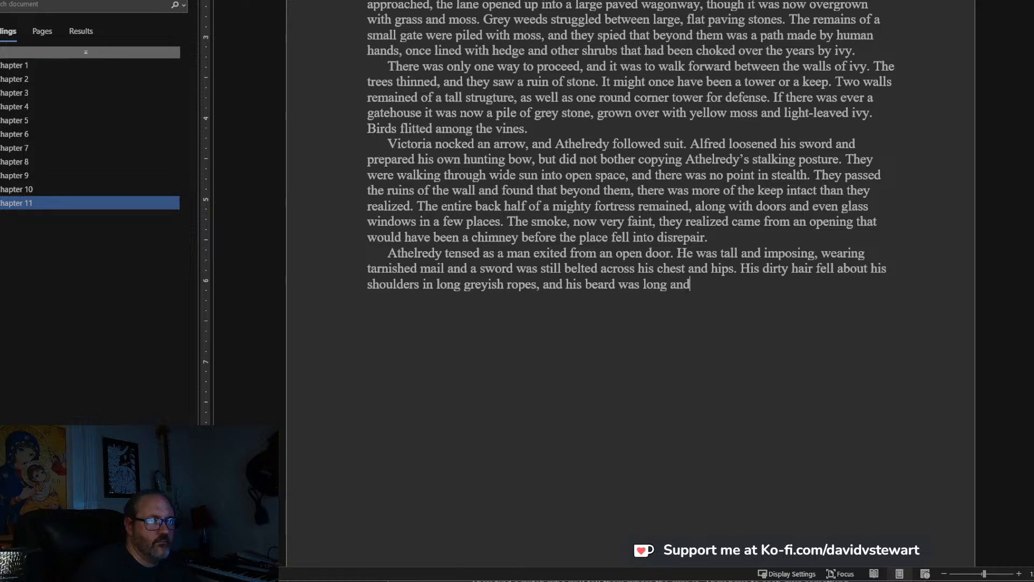
{"action": "type", "text": " unkempt"}
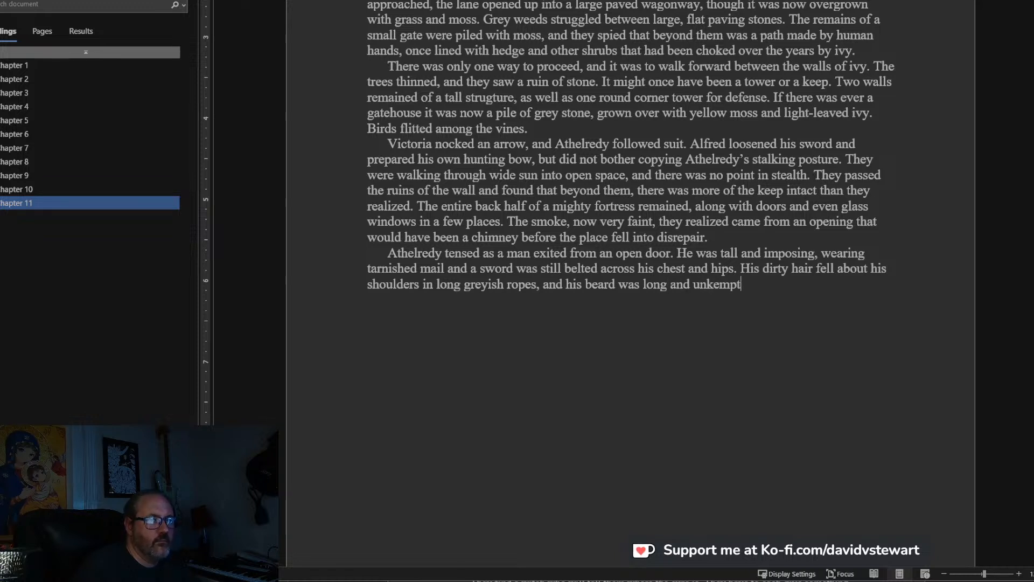
{"action": "type", "text": ". His "}
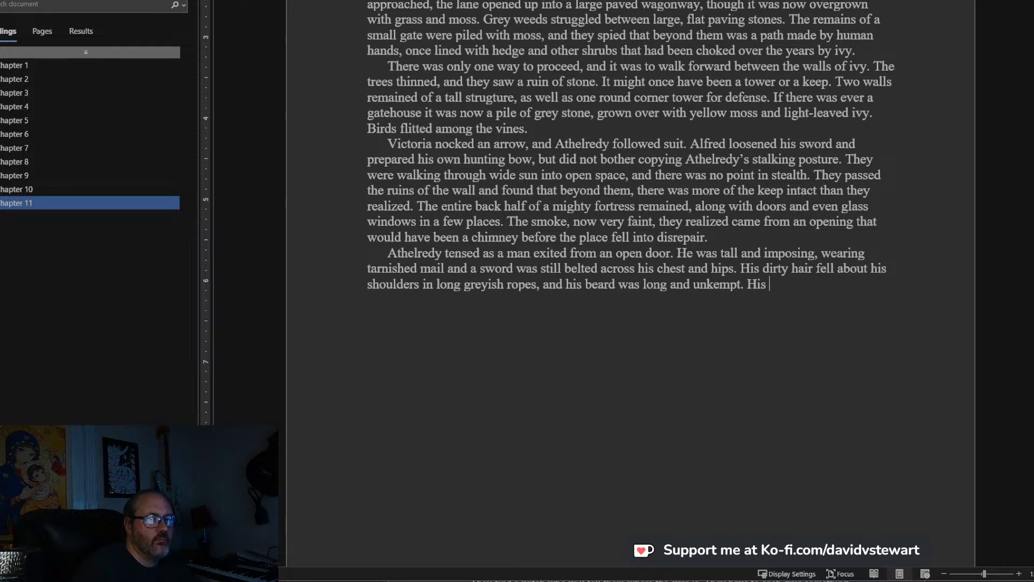
{"action": "type", "text": "blue eyes d"}
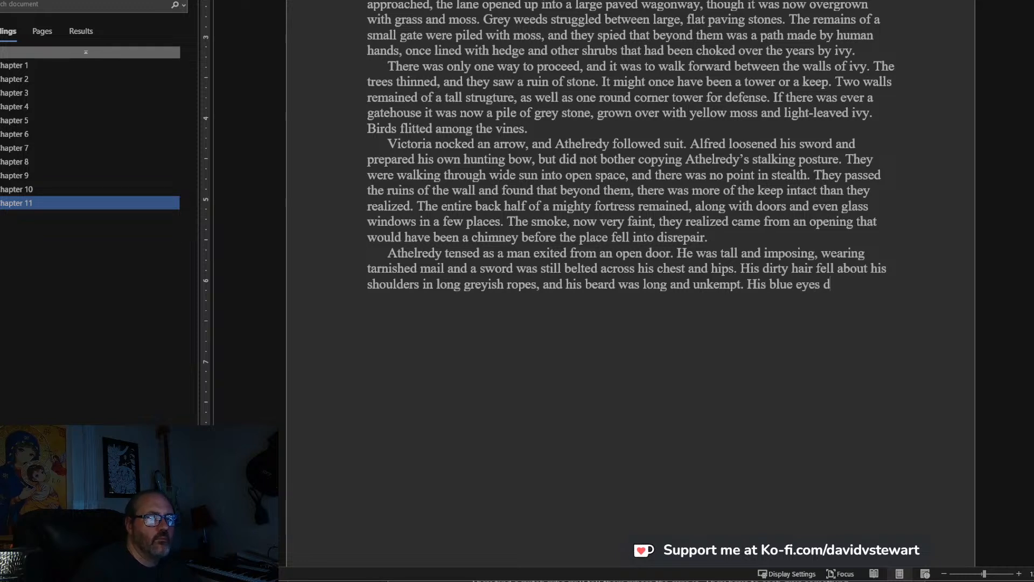
End the beard sentence and add the sentence “His blue eyes flashed as he looked about.”.
{"action": "key", "text": "BackSpace"}
{"action": "type", "text": "flashed as he looked abou"}
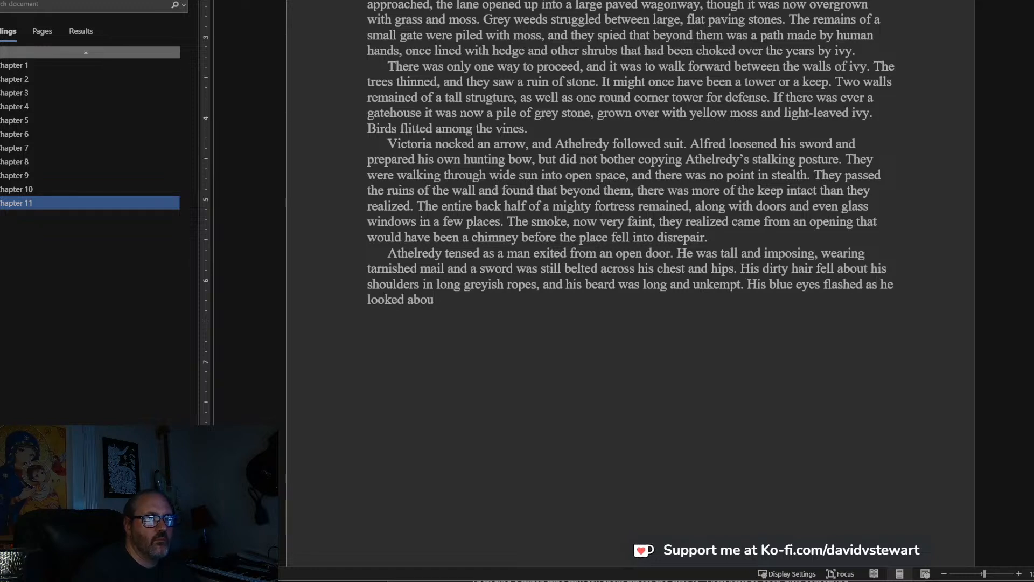
{"action": "type", "text": "t."}
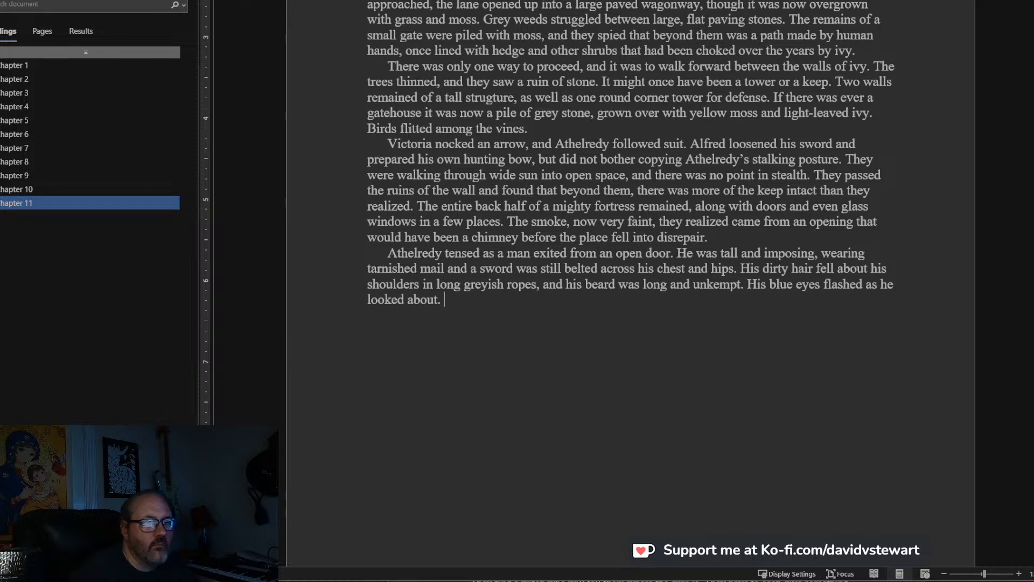
Begin the next sentence with “It seemed to take him a few moments to see the trio of visitors”.
{"action": "scroll", "coordinate": [307, 272], "scroll_direction": "down", "scroll_amount": 1}
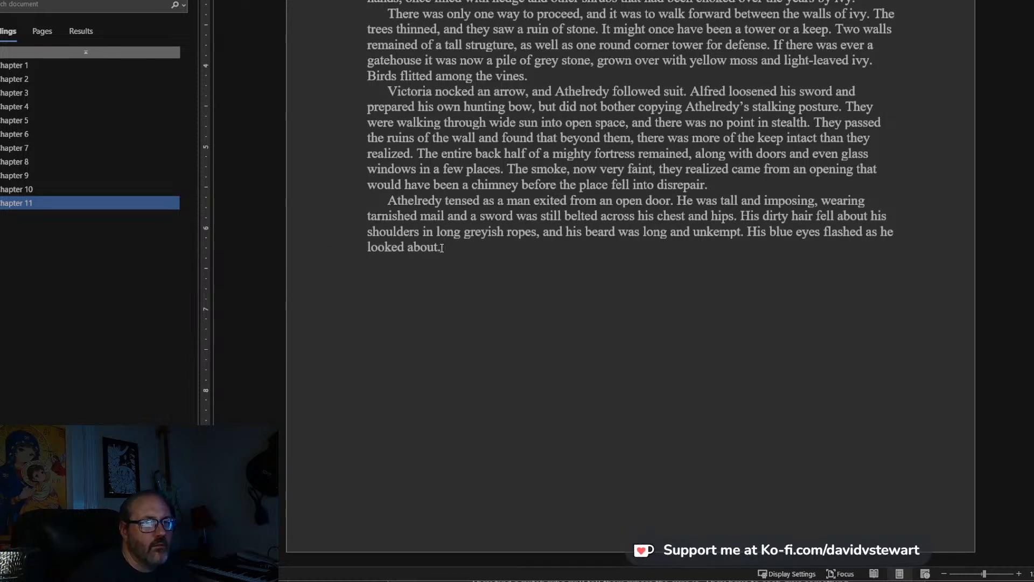
{"action": "type", "text": "It seemed to tak"}
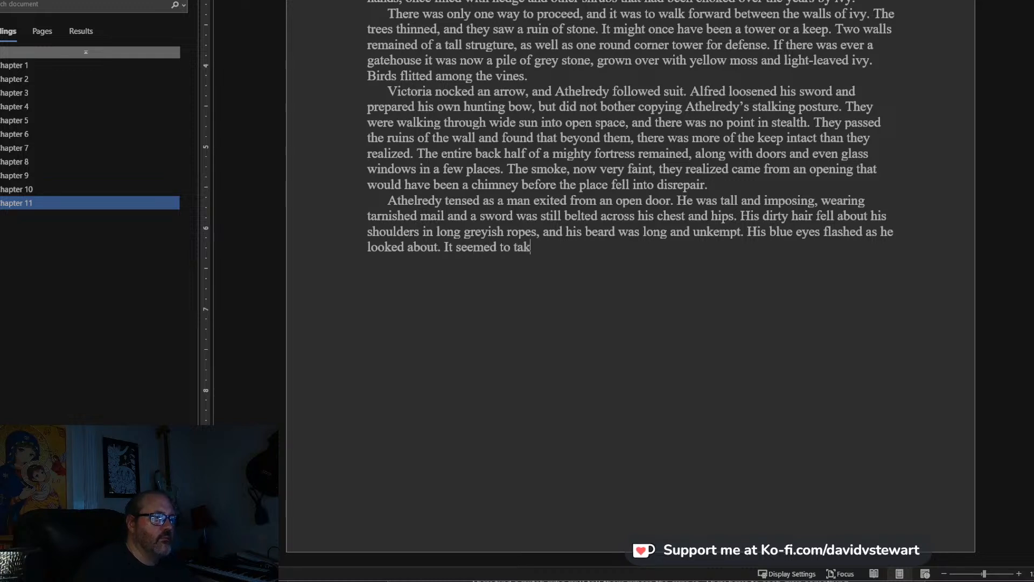
{"action": "type", "text": "e him a few moment"}
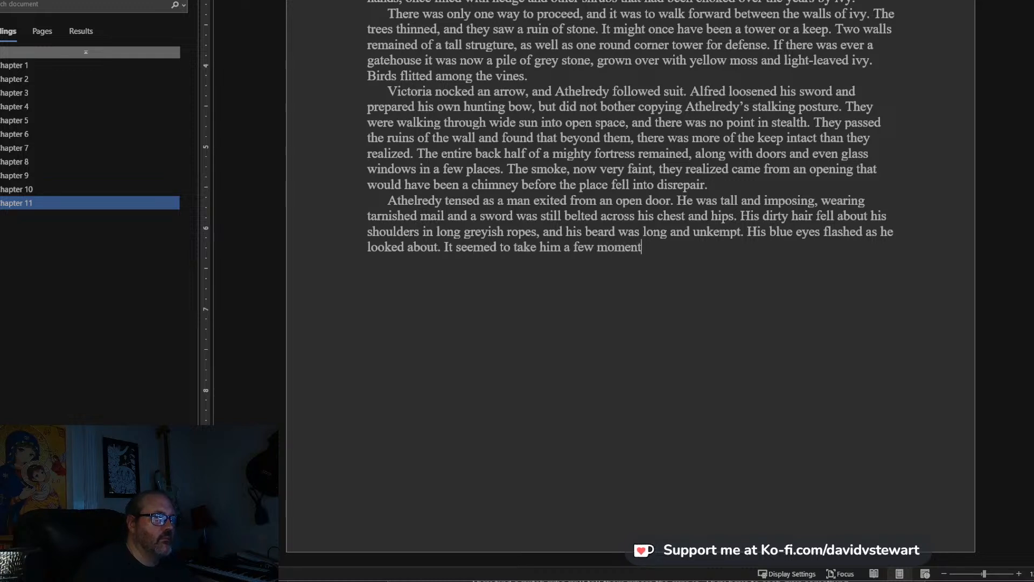
{"action": "type", "text": "s to see the "}
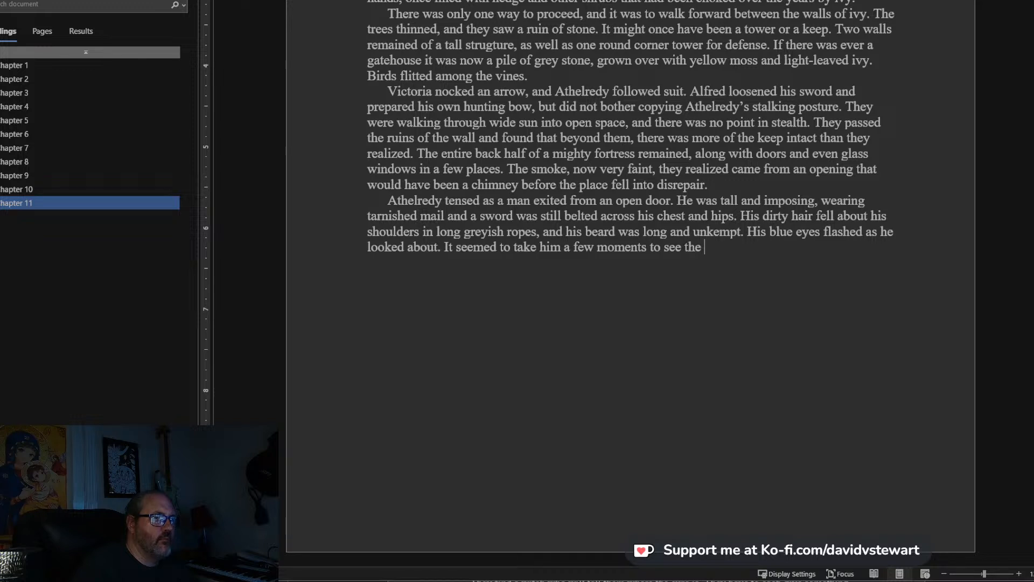
{"action": "type", "text": "trio of v"}
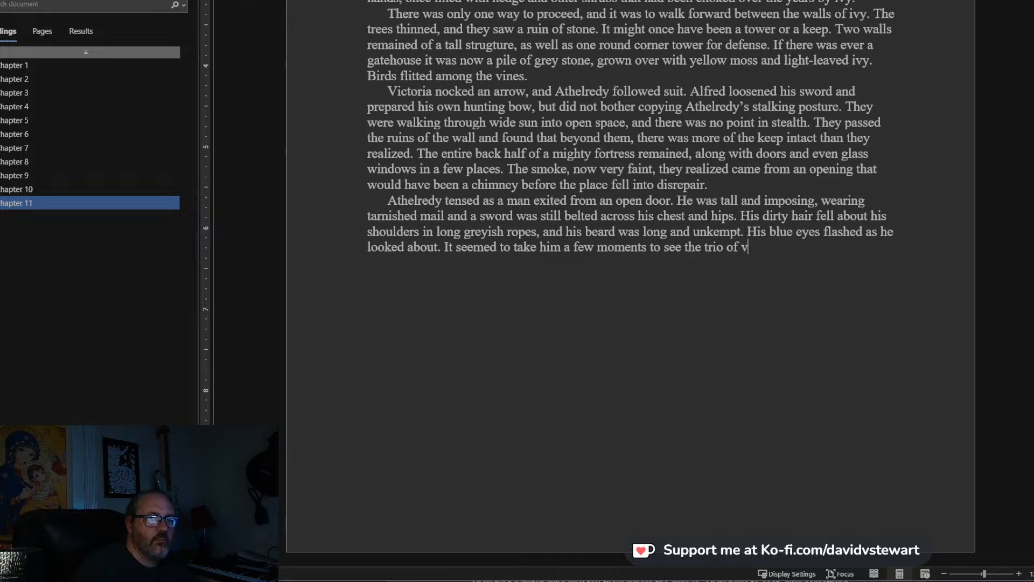
{"action": "type", "text": "isitors, but w"}
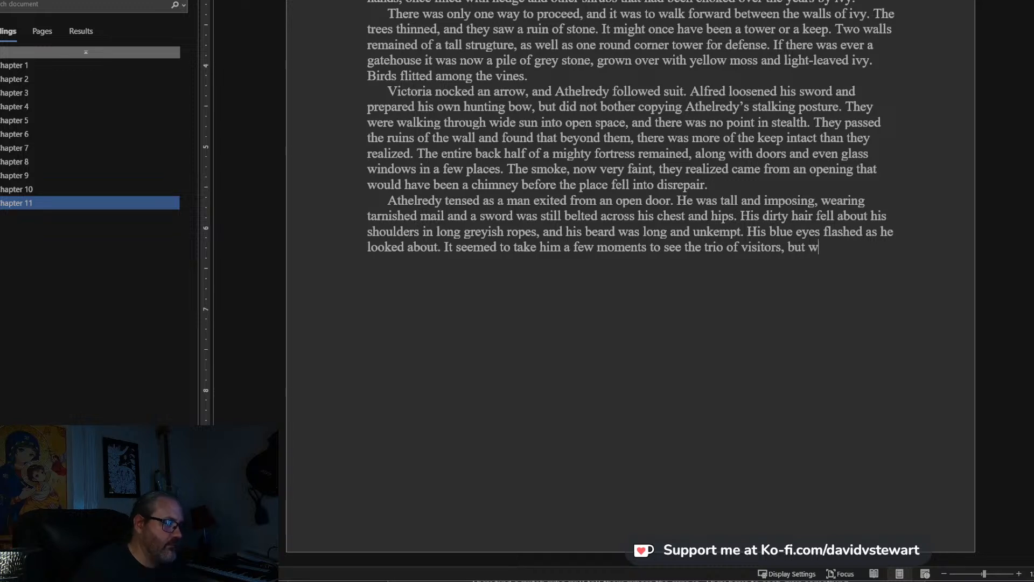
{"action": "type", "text": "hen he did, eh"}
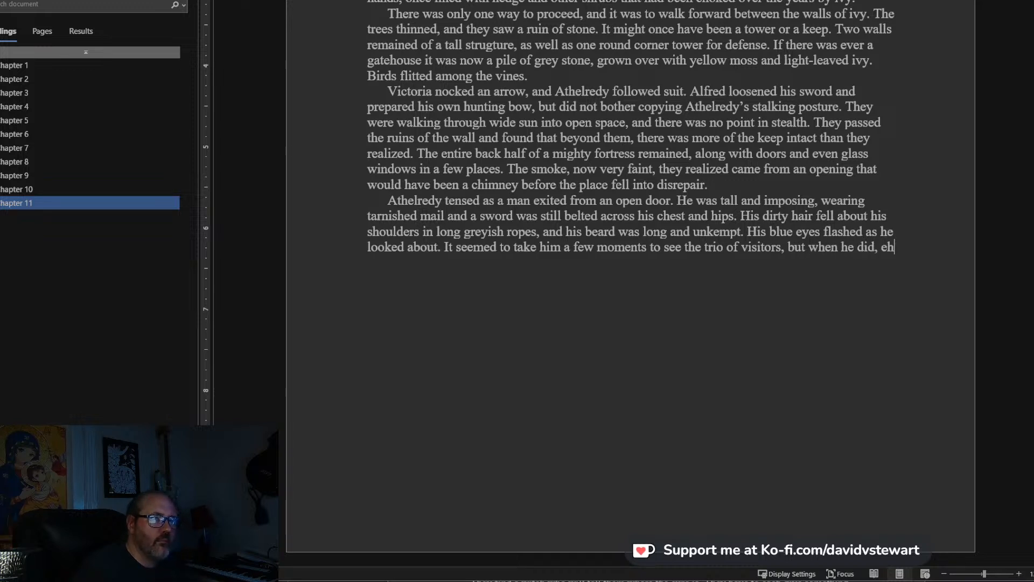
Finish the sentence after “visitors” with “, but when he did, he laughed and drew his sword.”.
{"action": "key", "text": "BackSpace"}
{"action": "key", "text": "BackSpace"}
{"action": "key", "text": "BackSpace"}
{"action": "type", "text": "he laui"}
{"action": "type", "text": "ghed and "}
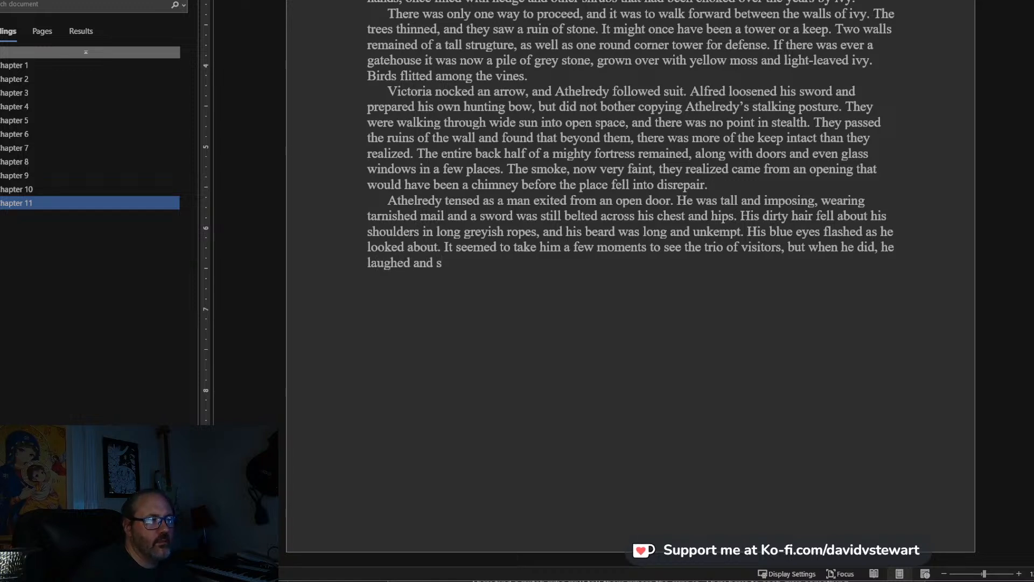
{"action": "type", "text": "drew his sword."}
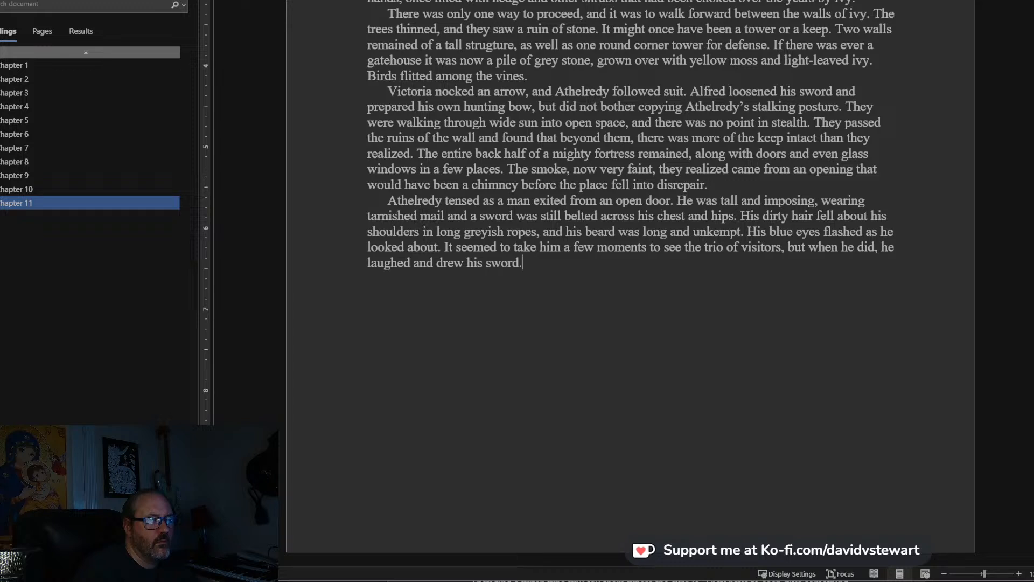
Start a new paragraph of dialogue with “We’re not here to hurt you,” Alfred shouted.
{"action": "key", "text": "Return"}
{"action": "type", "text": "\"We'"}
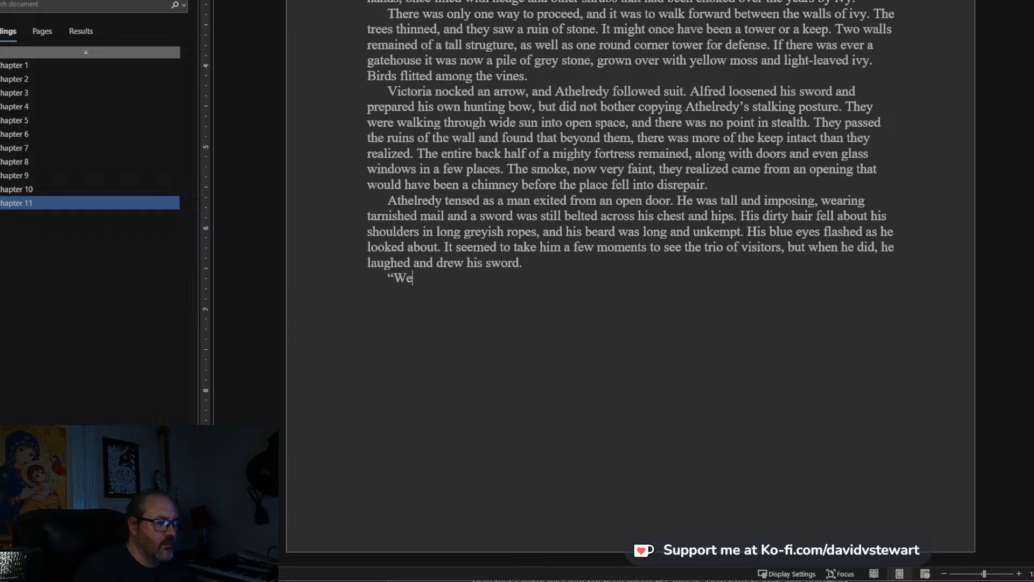
{"action": "type", "text": "re not here to"}
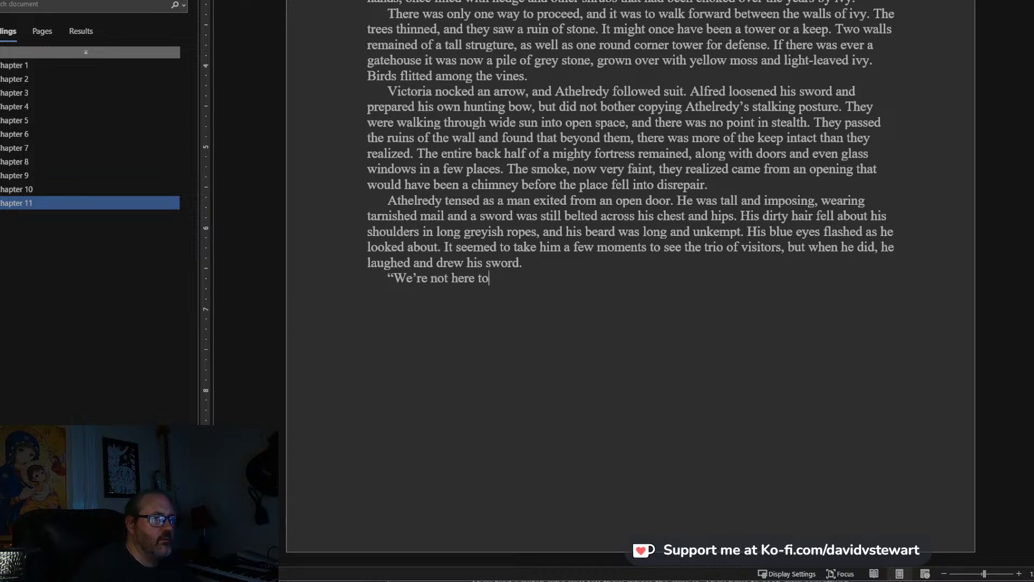
{"action": "type", "text": " hurt you,"}
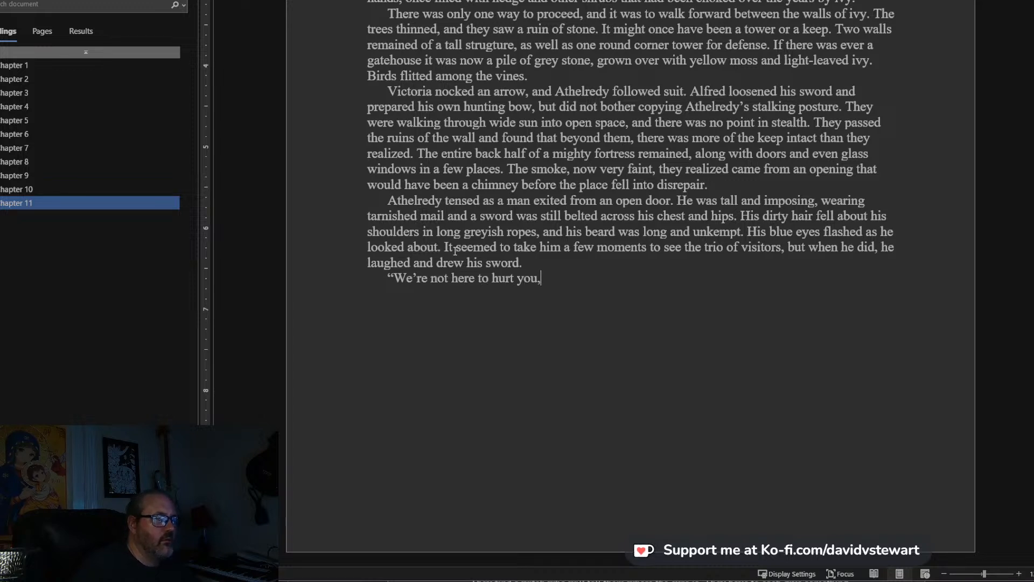
{"action": "type", "text": "\" Alfre"}
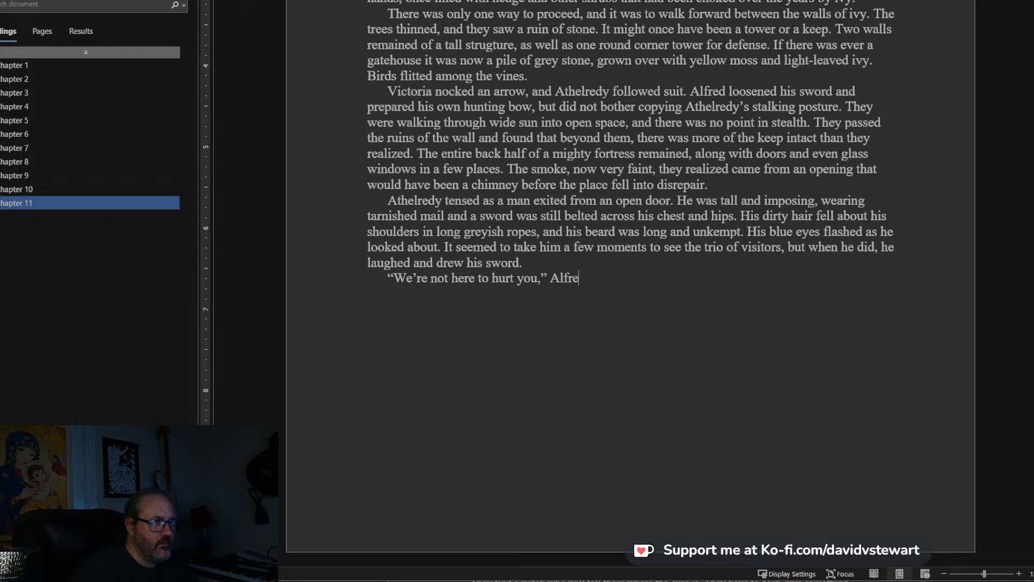
{"action": "type", "text": "d shouted, bu"}
{"action": "key", "text": "BackSpace"}
{"action": "key", "text": "BackSpace"}
{"action": "key", "text": "BackSpace"}
{"action": "key", "text": "BackSpace"}
{"action": "type", "text": ". \""}
{"action": "type", "text": "Plea"}
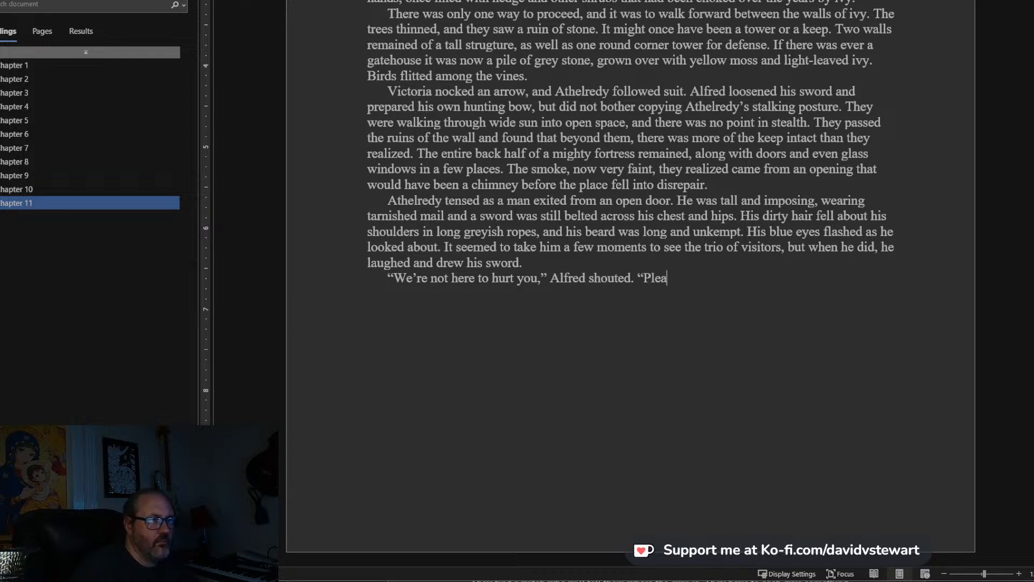
{"action": "type", "text": "se do not m"}
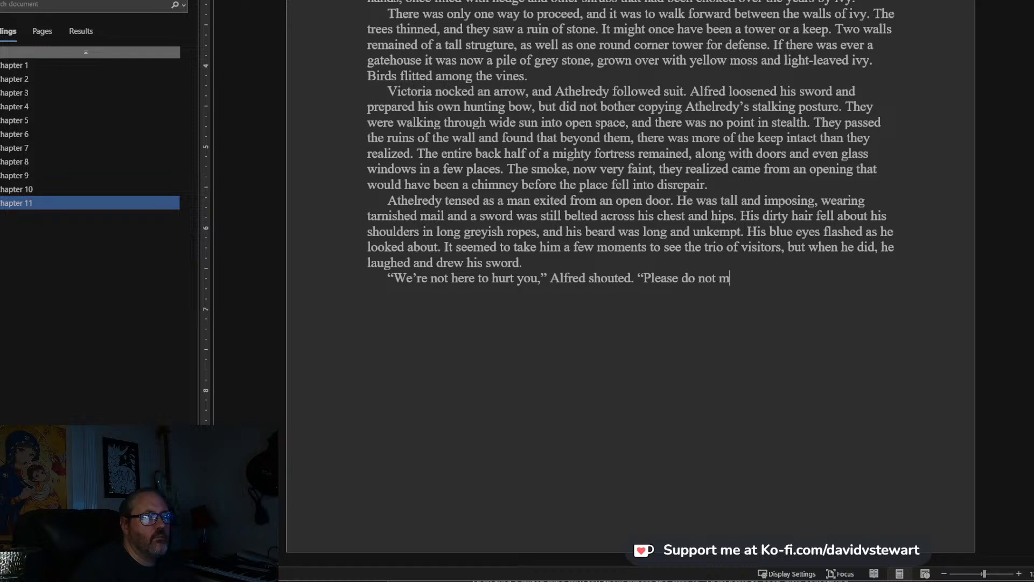
{"action": "type", "text": "ake us sho"}
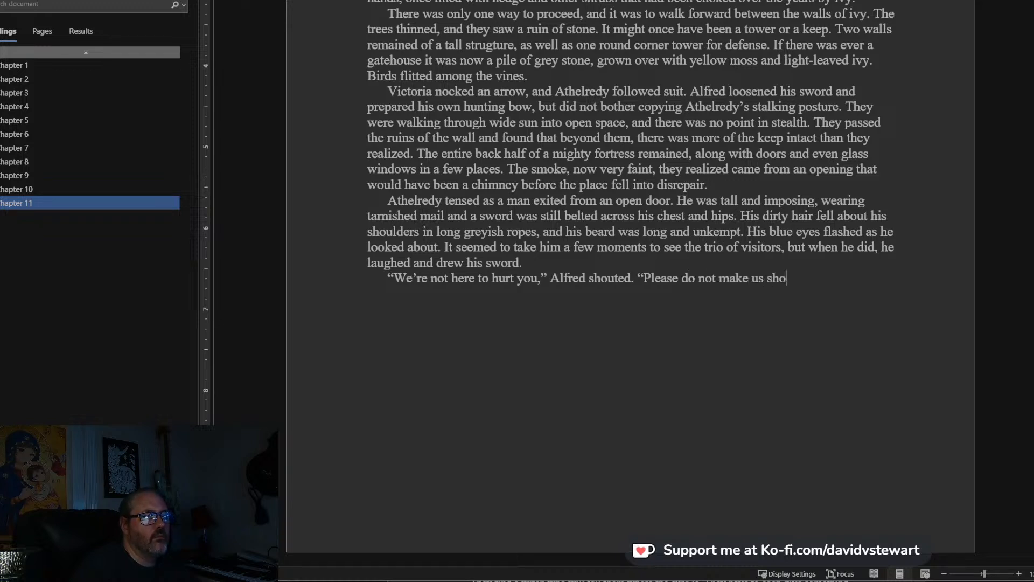
{"action": "type", "text": "ot you, I beg!”"}
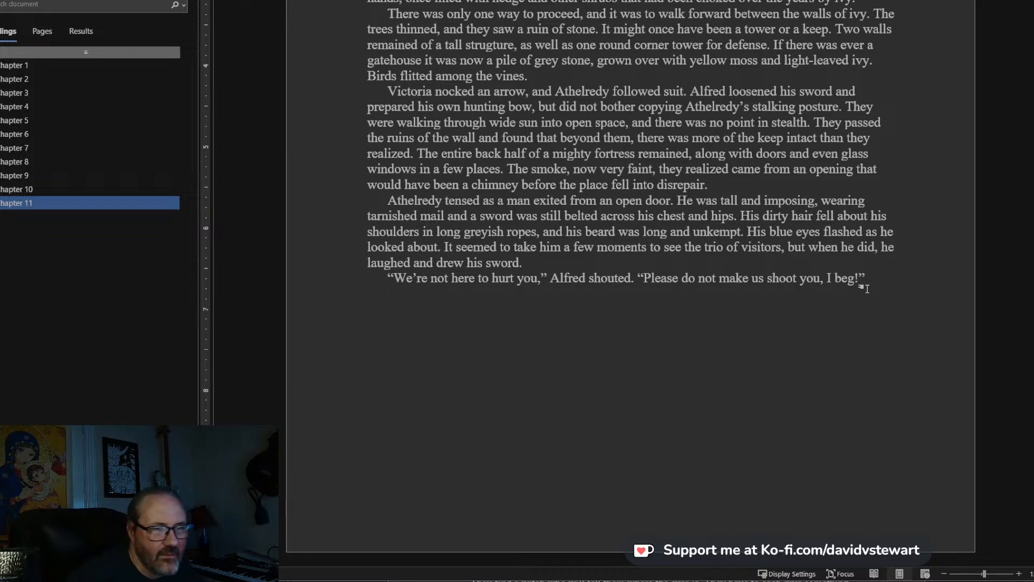
Start a new paragraph of dialogue with “Shoot me? Shoot me?” the man said.
{"action": "type", "text": "\""}
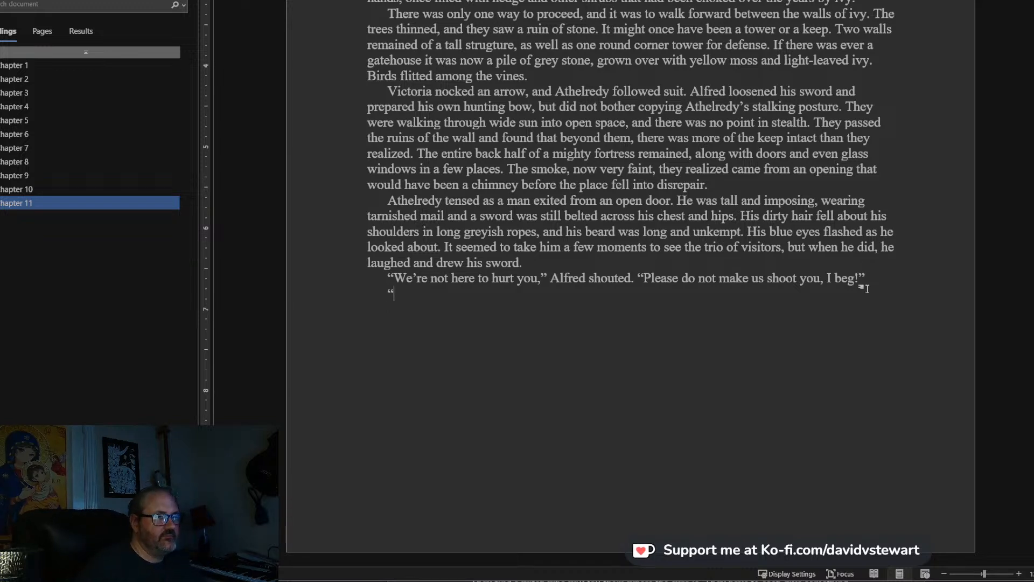
{"action": "type", "text": "A"}
{"action": "key", "text": "BackSpace"}
{"action": "type", "text": "S"}
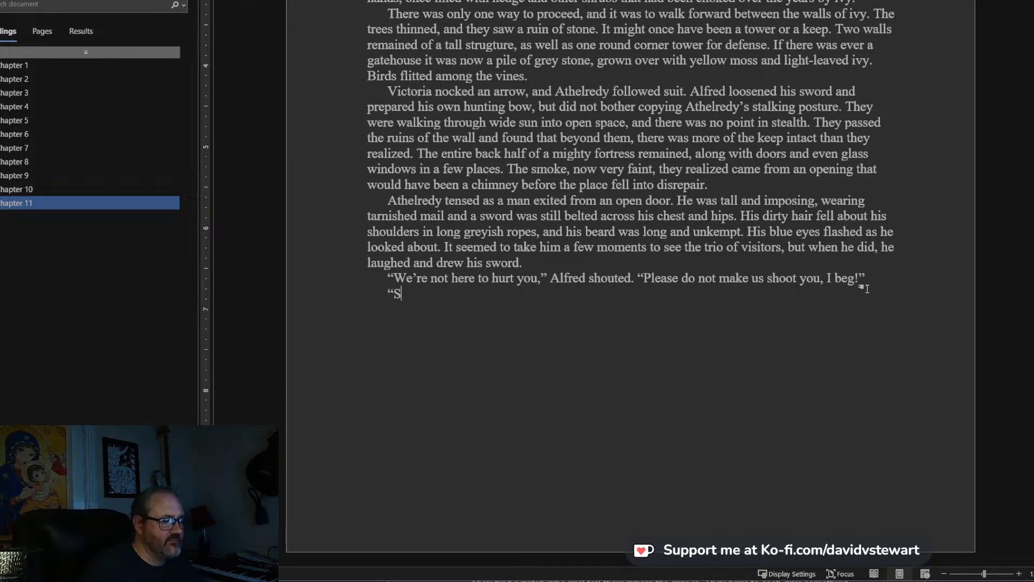
{"action": "type", "text": "hoot me?"}
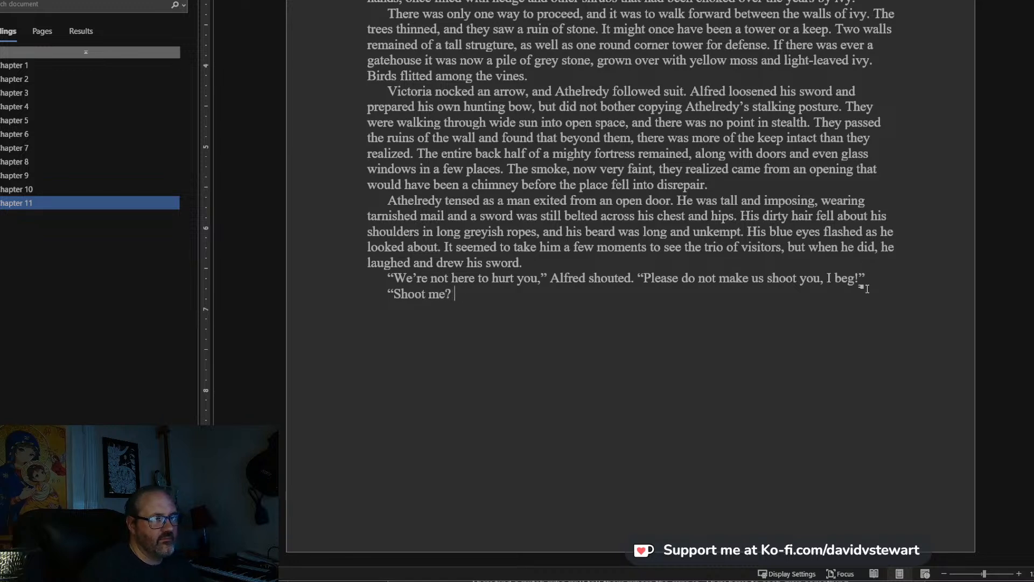
{"action": "type", "text": " Shoot me?\" The man"}
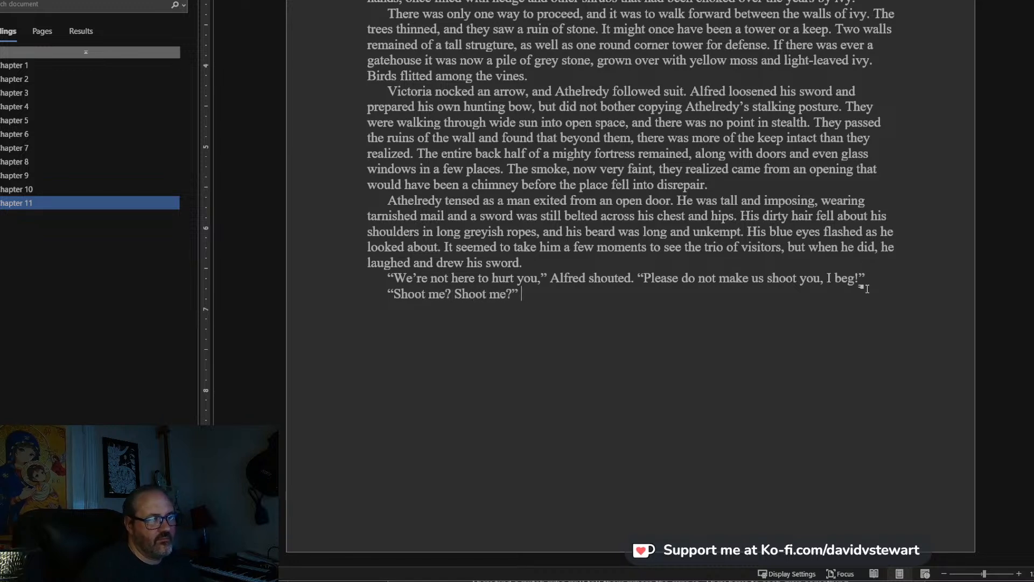
{"action": "key", "text": "BackSpace"}
{"action": "key", "text": "BackSpace"}
{"action": "key", "text": "BackSpace"}
{"action": "key", "text": "BackSpace"}
{"action": "key", "text": "BackSpace"}
{"action": "key", "text": "BackSpace"}
{"action": "key", "text": "BackSpace"}
{"action": "key", "text": "BackSpace"}
{"action": "type", "text": "the man said. \"I"}
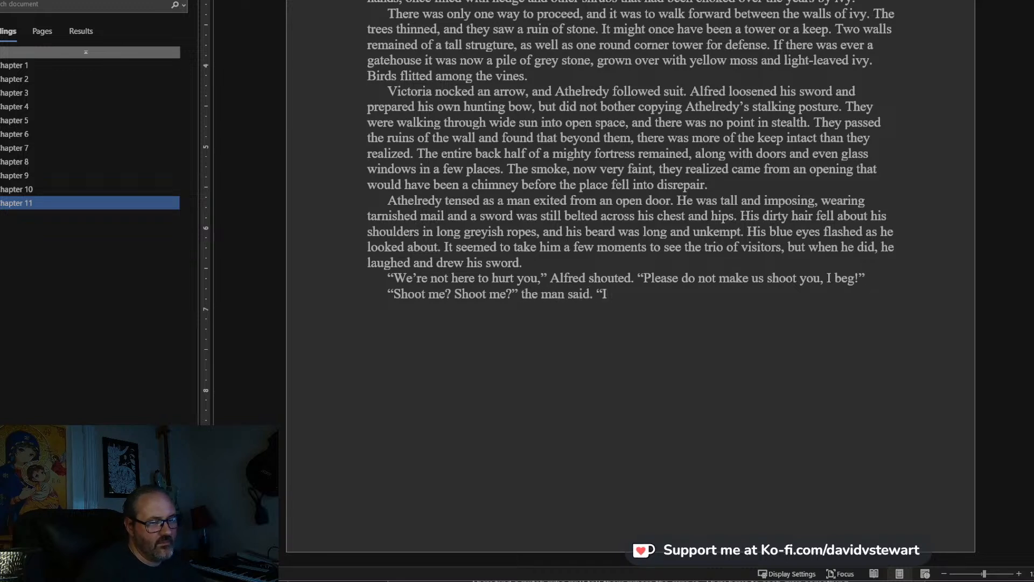
Continue the man's reply with “You can shoot me if you like, but I”.
{"action": "key", "text": "BackSpace"}
{"action": "key", "text": "BackSpace"}
{"action": "type", "text": "You "}
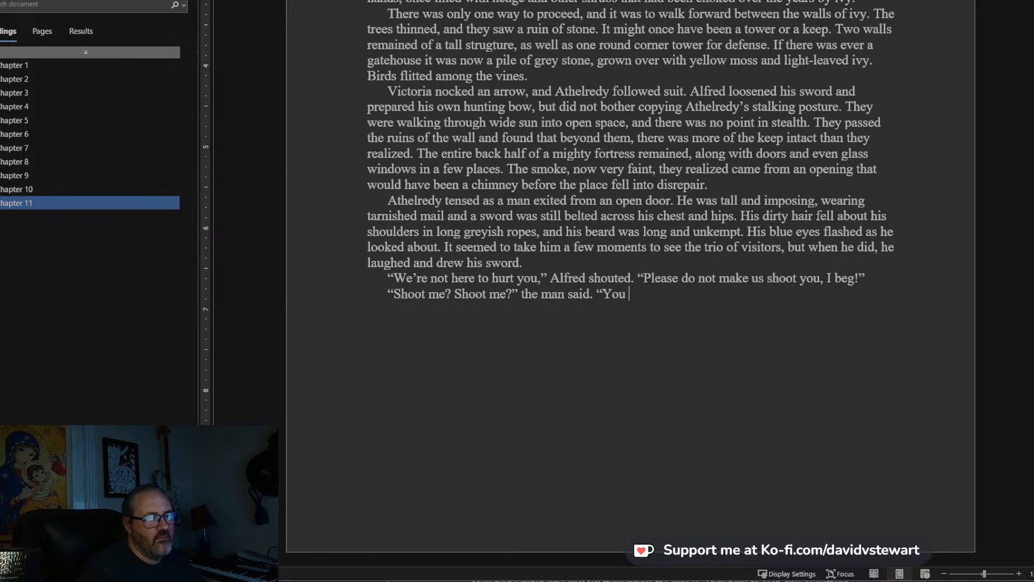
{"action": "type", "text": "can "}
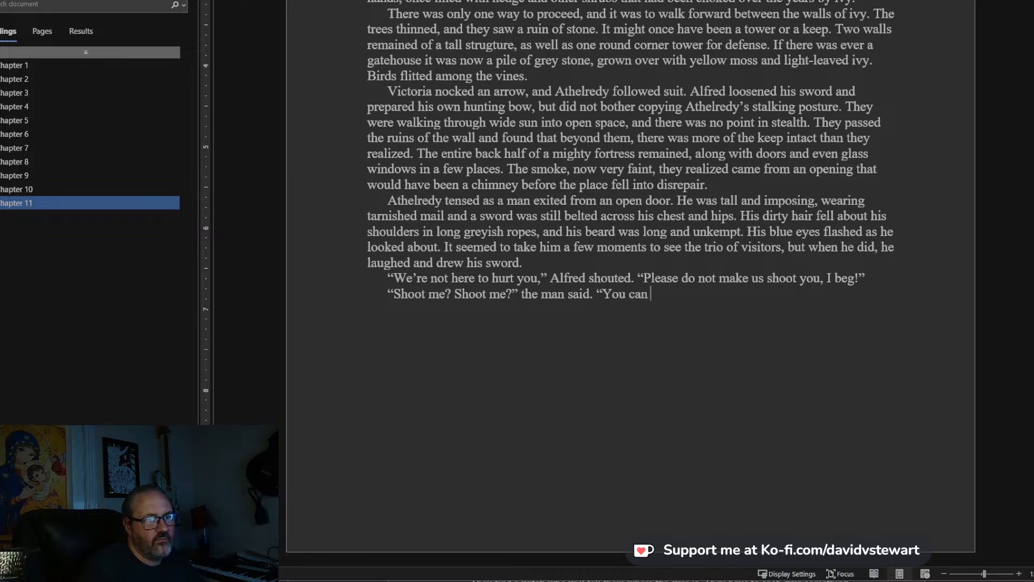
{"action": "type", "text": "shoot me if you like, but I"}
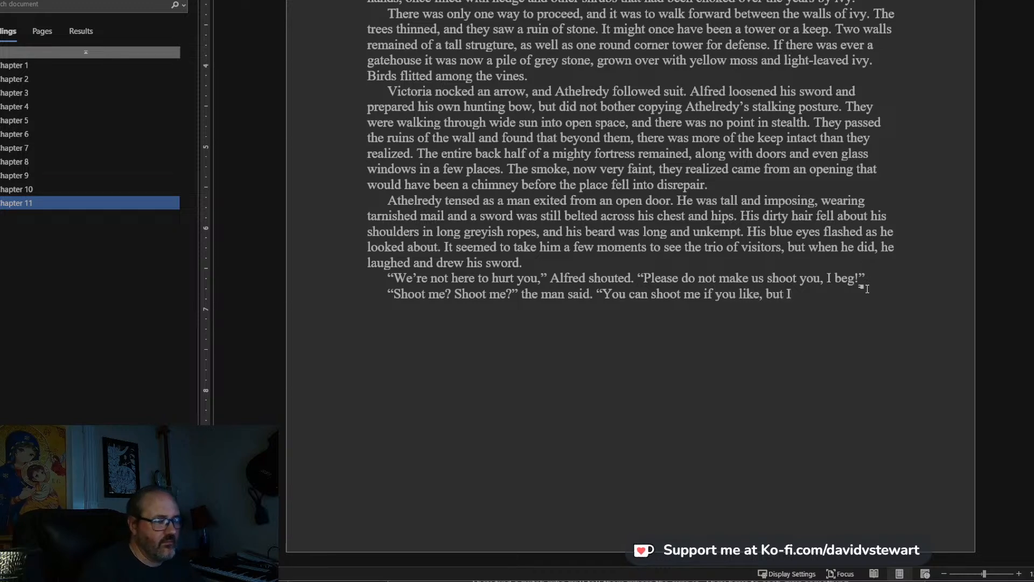
{"action": "type", "text": "'l"}
Complete the man's threat with “can kill you before I bleed out if that’s how it is.” and close the quotation.
{"action": "key", "text": "BackSpace"}
{"action": "key", "text": "BackSpace"}
{"action": "type", "text": "can kill you "}
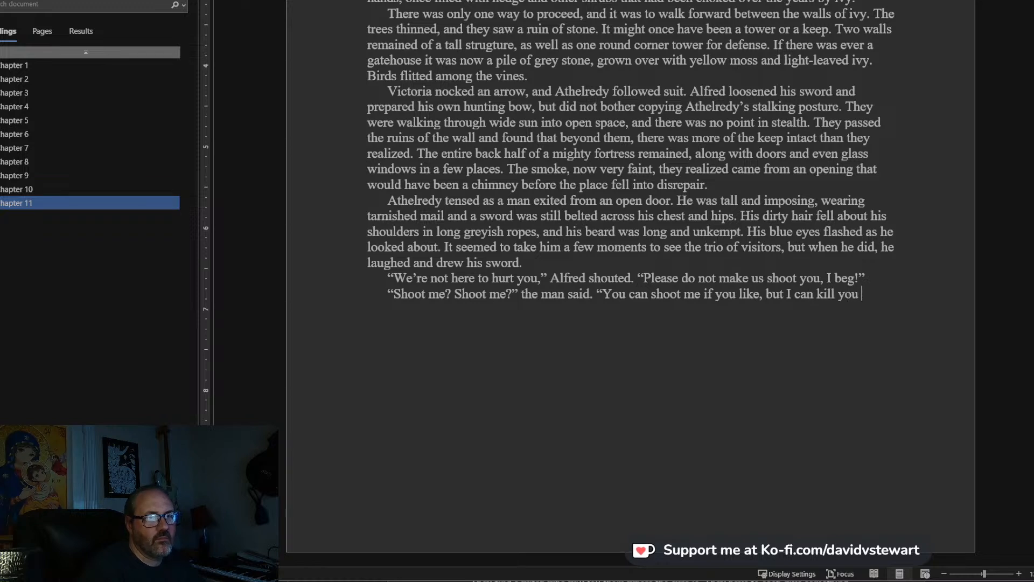
{"action": "type", "text": "before I bl"}
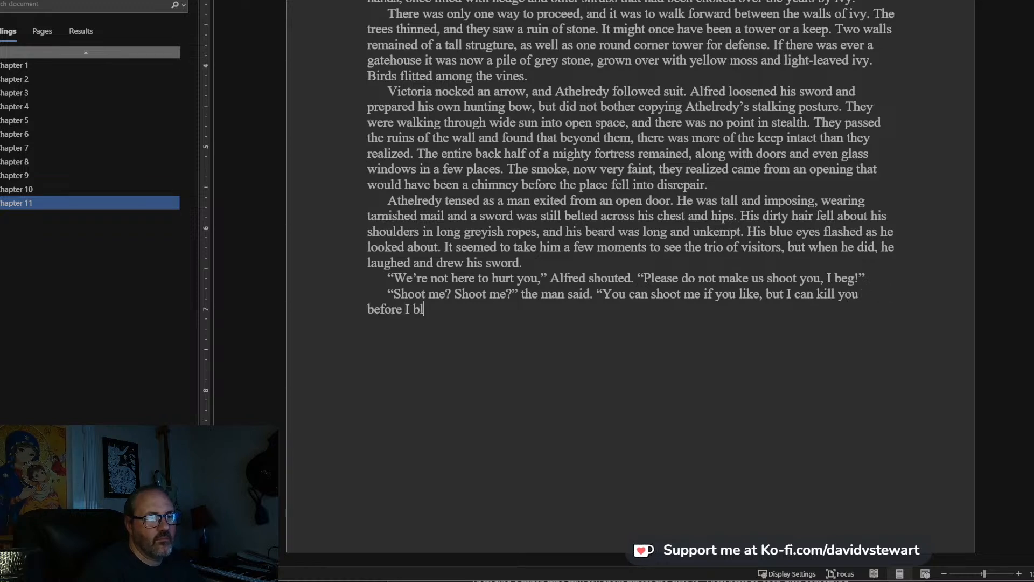
{"action": "type", "text": "eed out if that's how it is."}
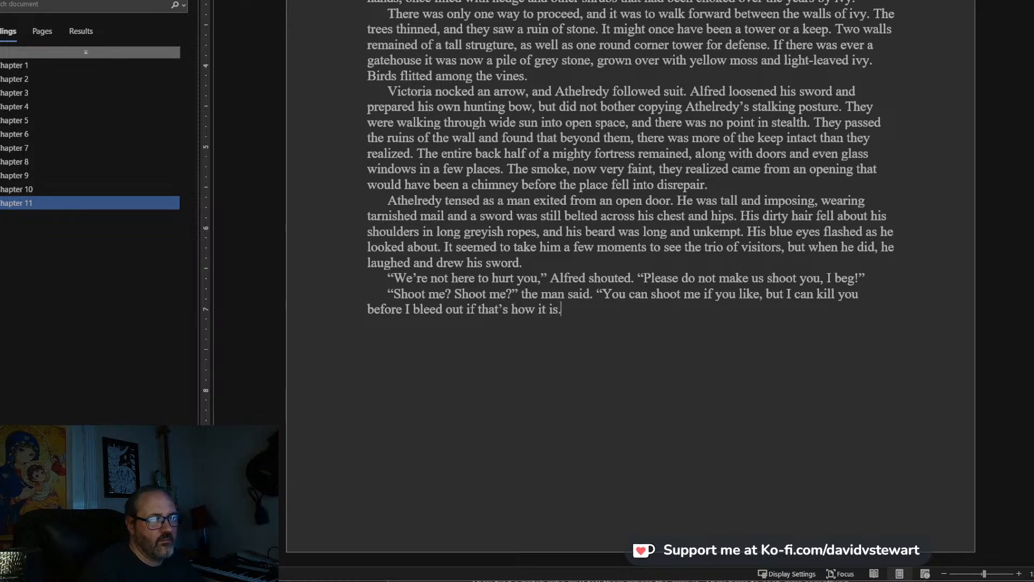
{"action": "type", "text": "\" He grinned sa"}
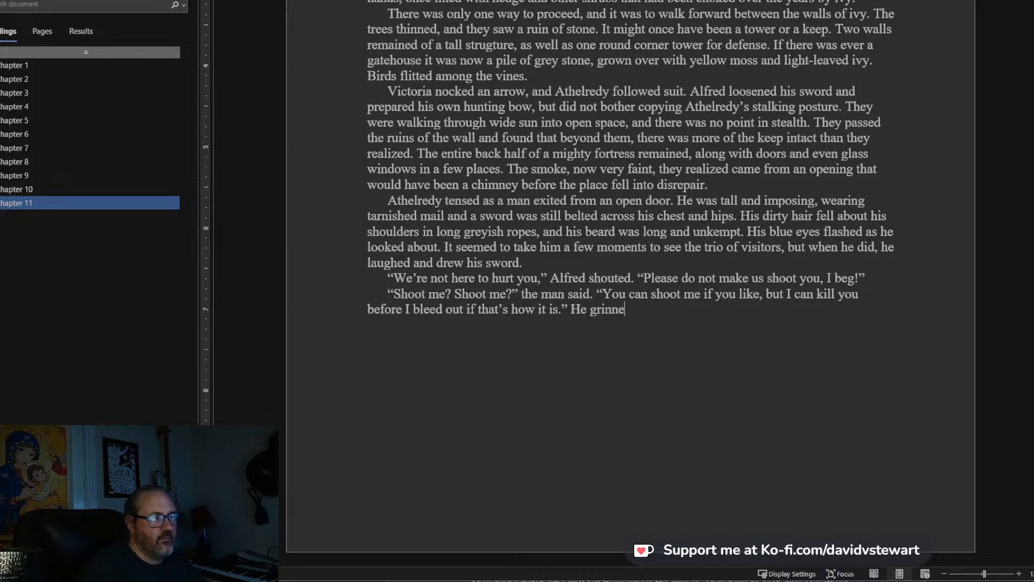
{"action": "type", "text": "rdonically."}
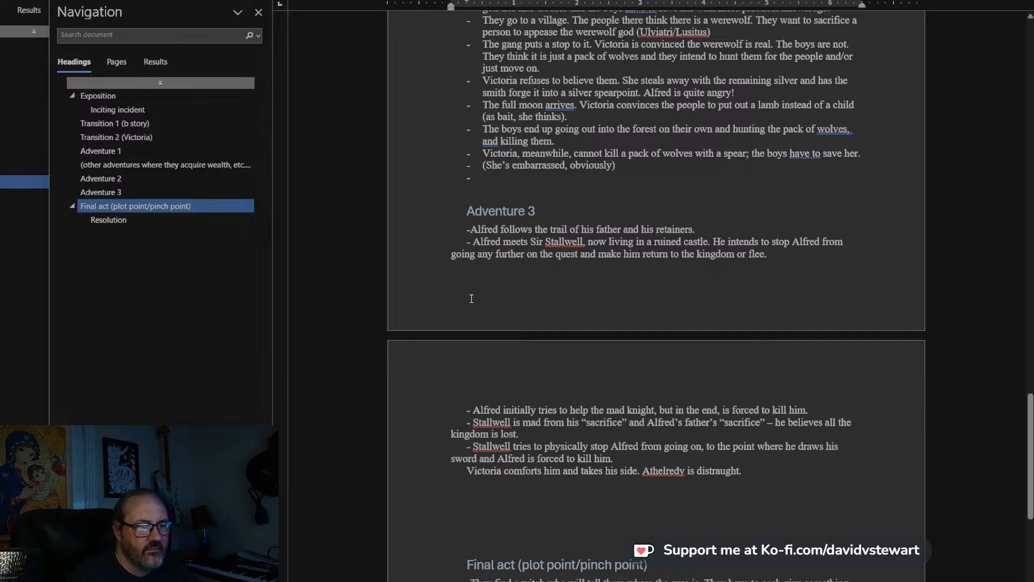
Return from the outline to the manuscript and begin a new paragraph with “Sir Stallwell?” Alfred said.
{"action": "key", "text": "alt+Tab"}
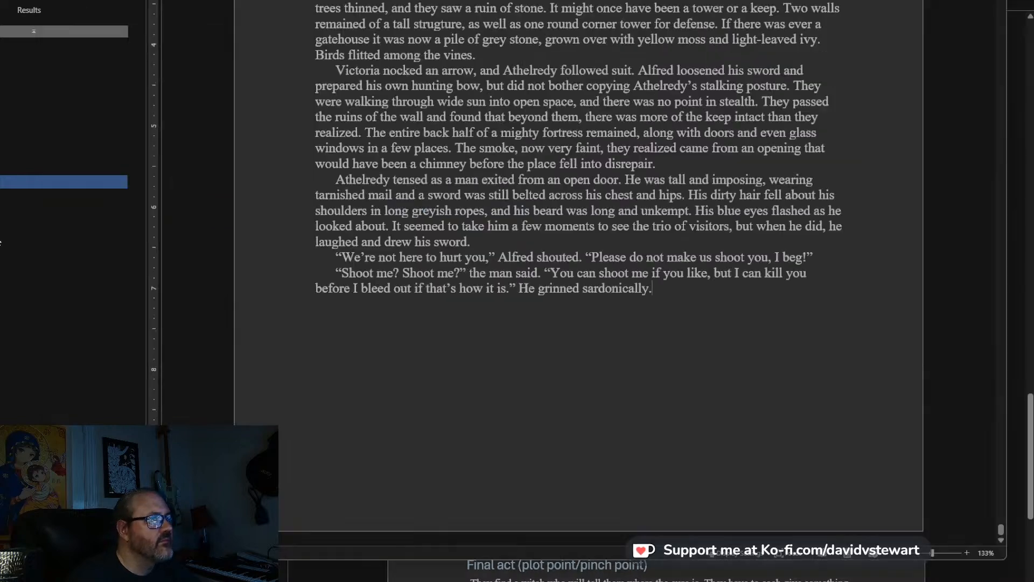
{"action": "key", "text": "Return"}
{"action": "type", "text": "\"Sir"}
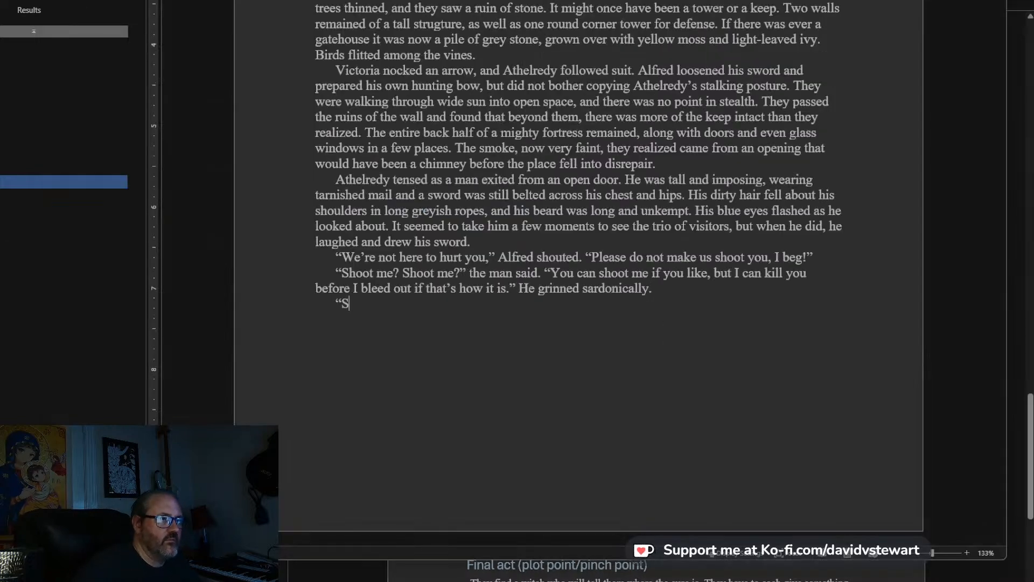
{"action": "type", "text": " Stallwel"}
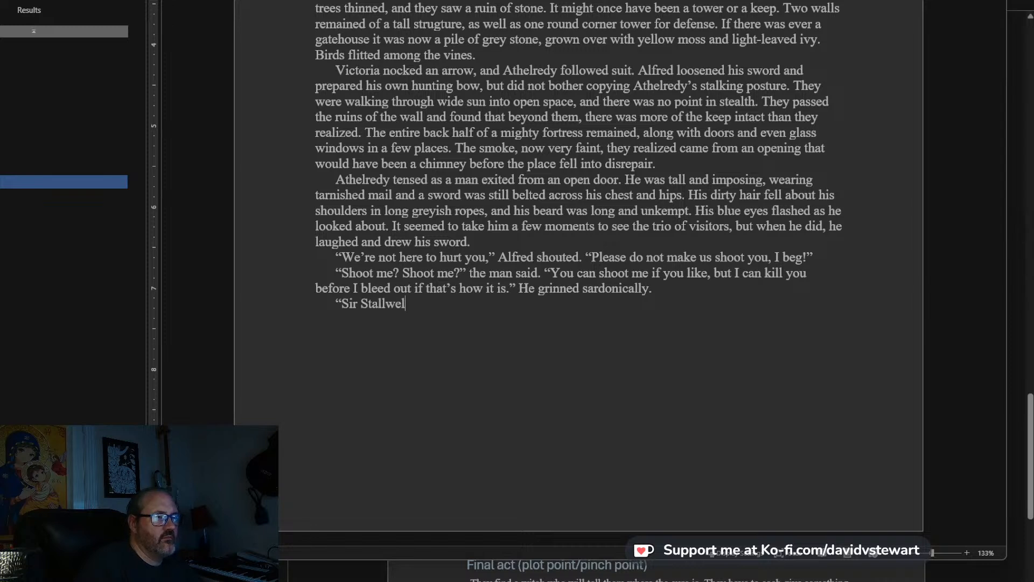
{"action": "type", "text": "l?\" Alfred said"}
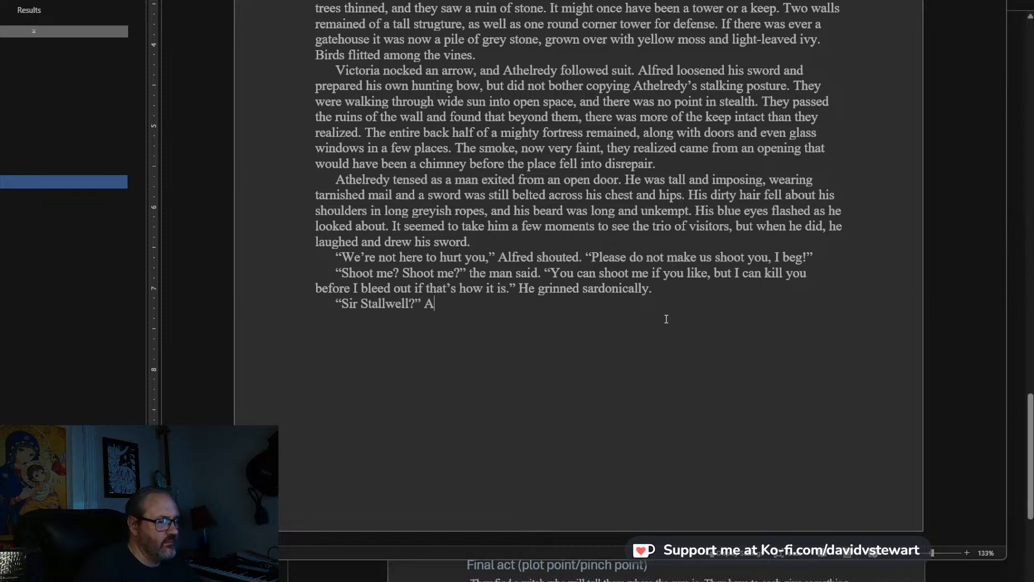
{"action": "type", "text": ", suddenly rec"}
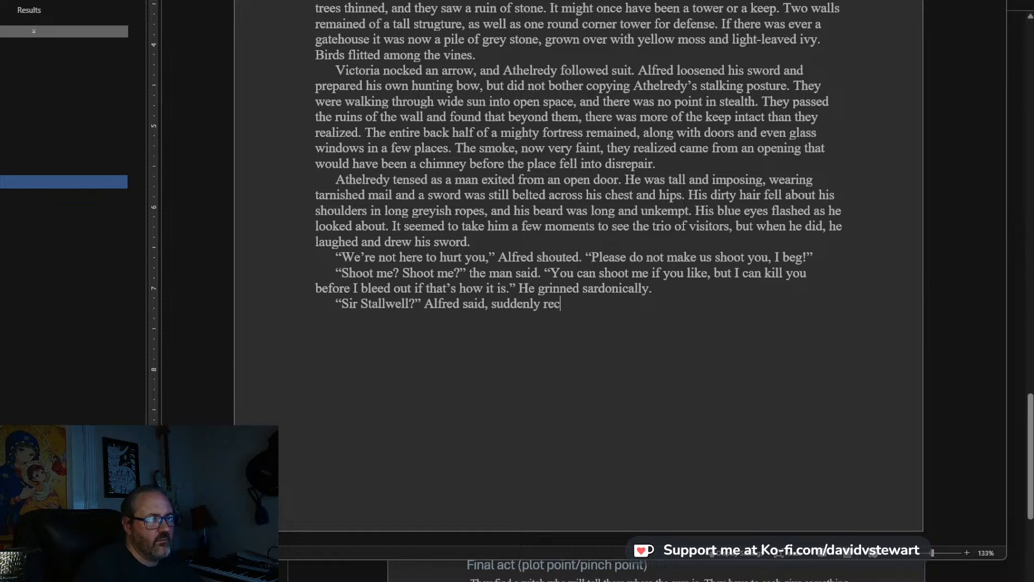
{"action": "type", "text": "ognizing "}
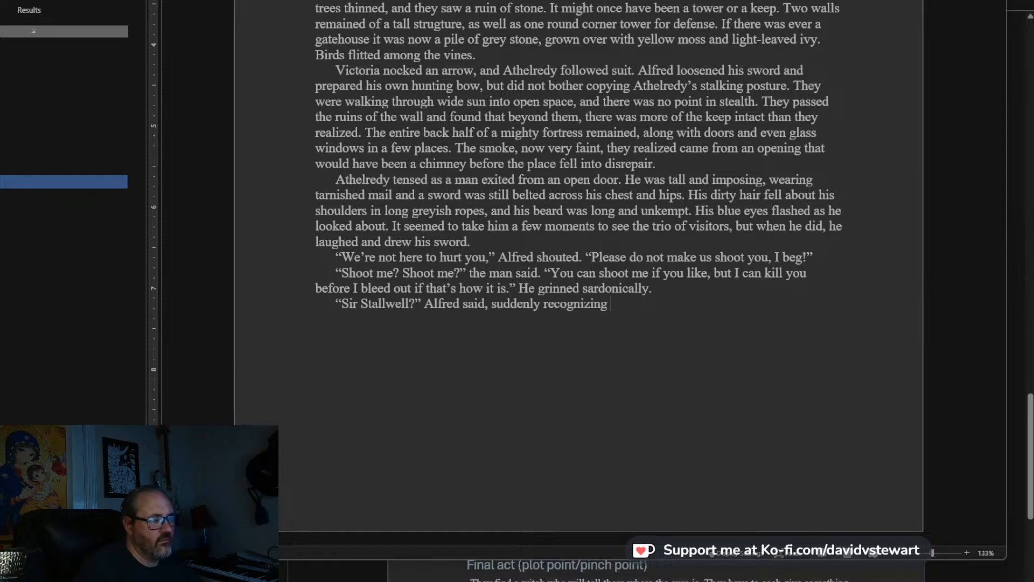
{"action": "type", "text": "the ey"}
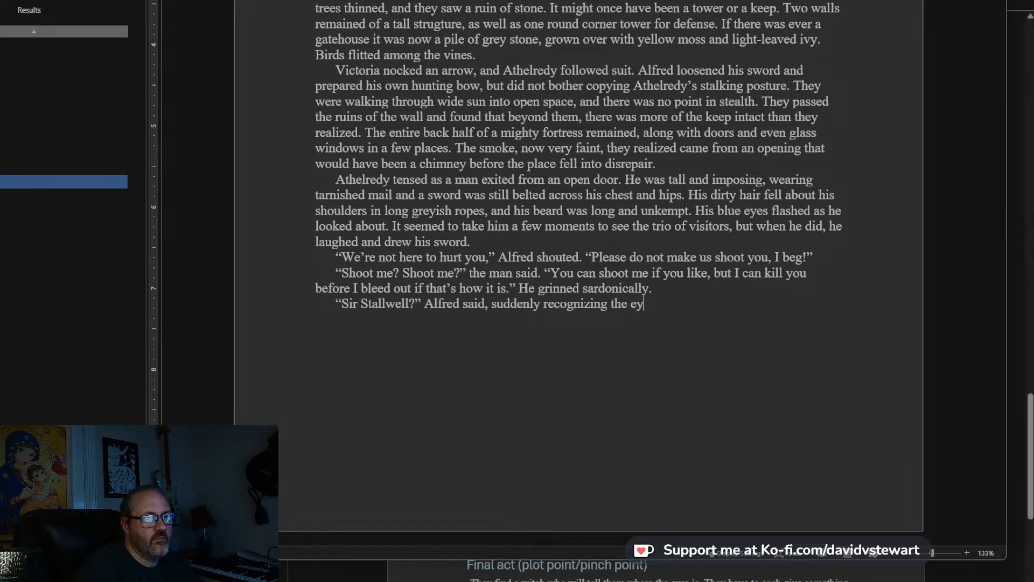
{"action": "type", "text": "es and nose of a man"}
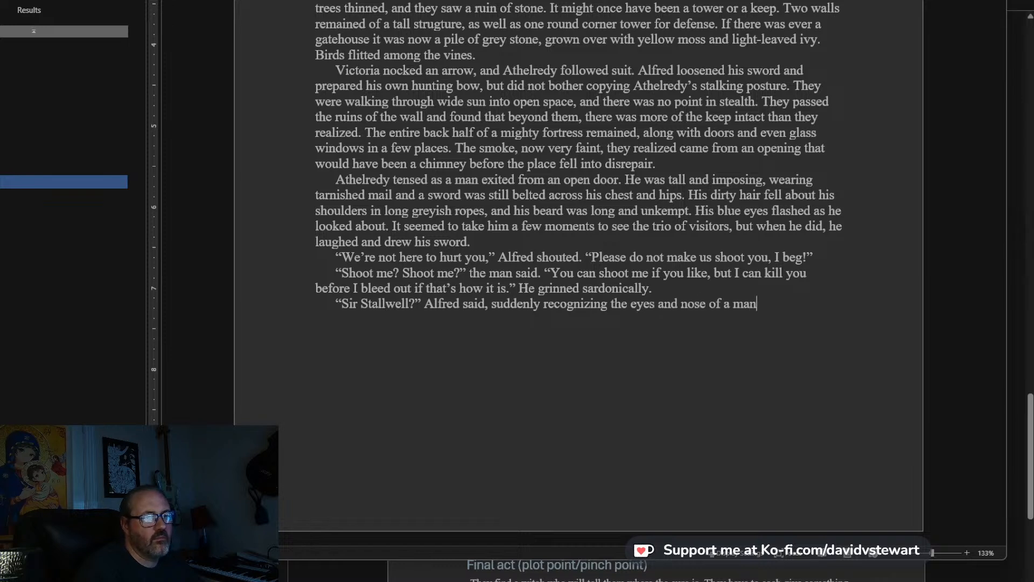
{"action": "type", "text": " who was on"}
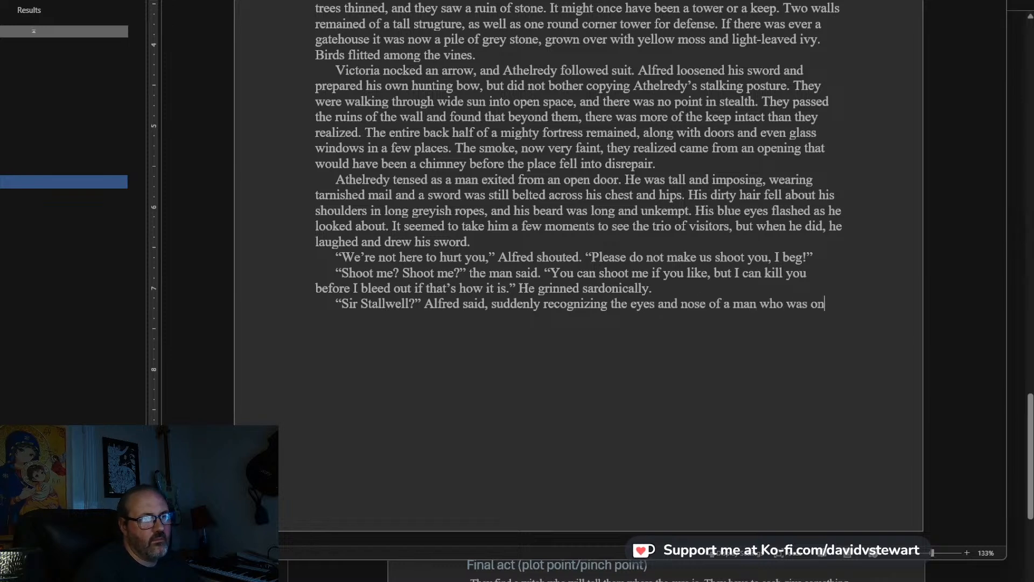
{"action": "type", "text": "ce always clea"}
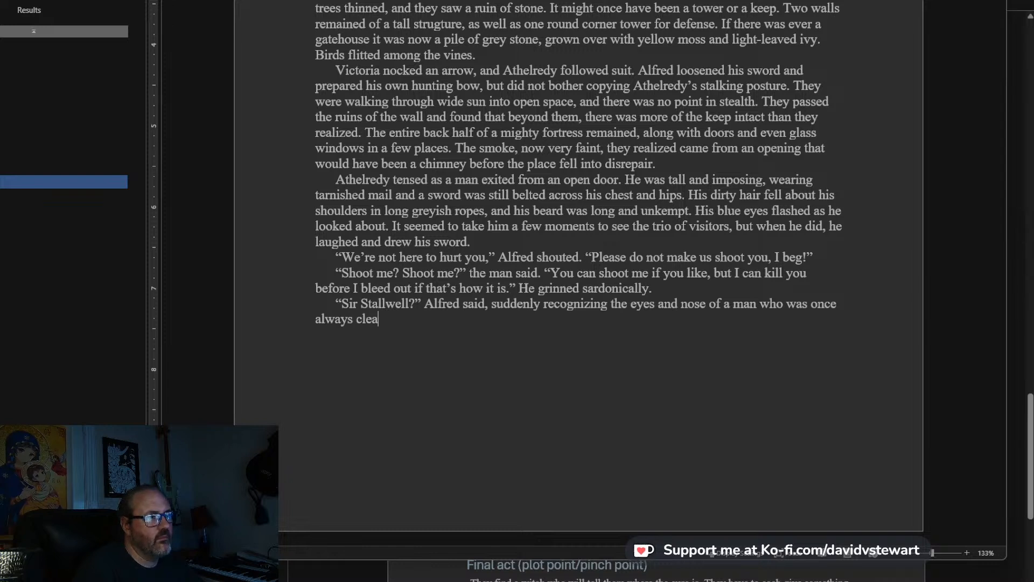
{"action": "type", "text": "n-shaven"}
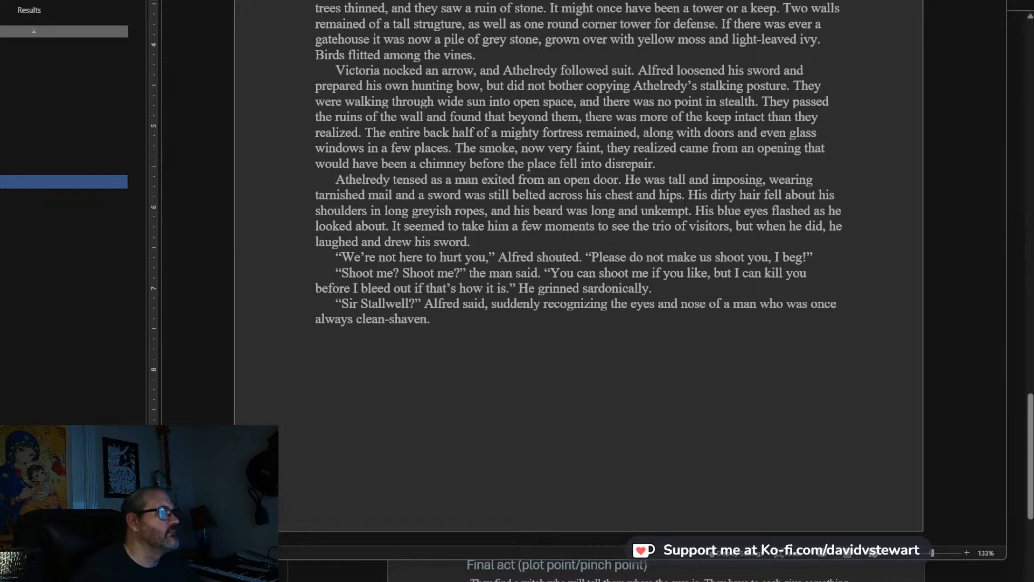
{"action": "key", "text": "alt+Tab"}
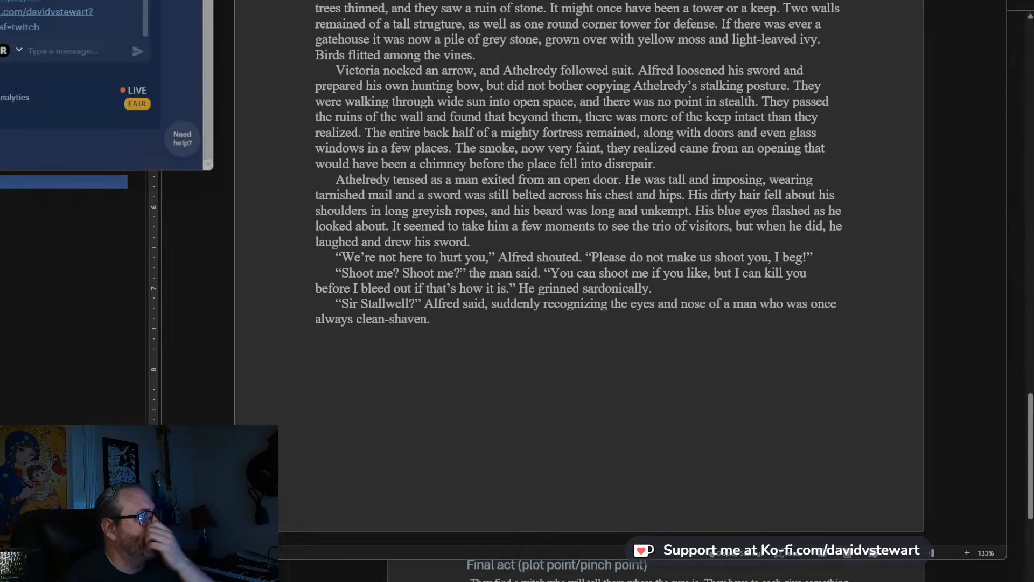
{"action": "left_click", "coordinate": [625, 206]}
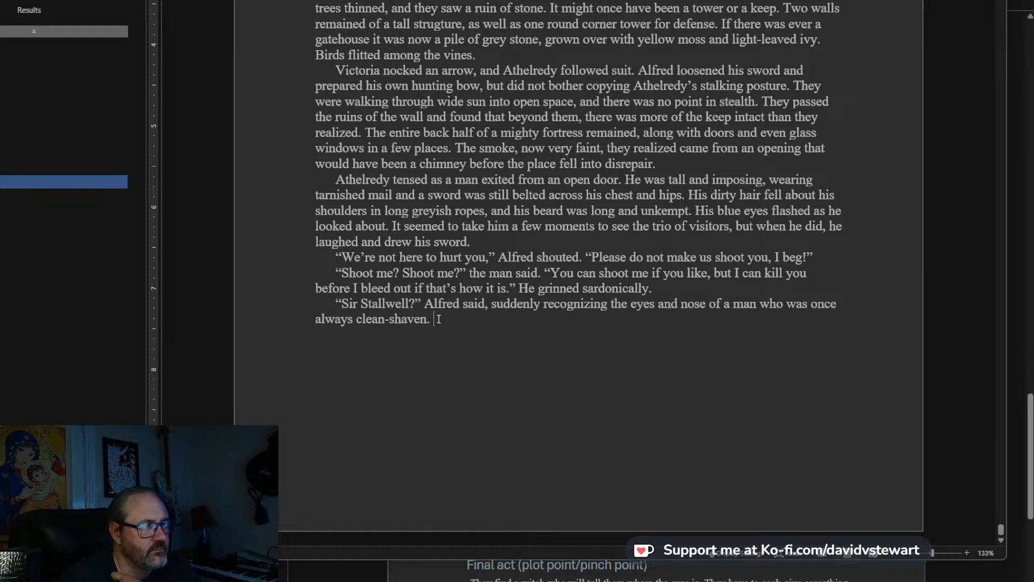
Start a new paragraph with “The stranger paused and glared at Alfred.” and open his line of dialogue.
{"action": "key", "text": "Return"}
{"action": "type", "text": "The stranger paused"}
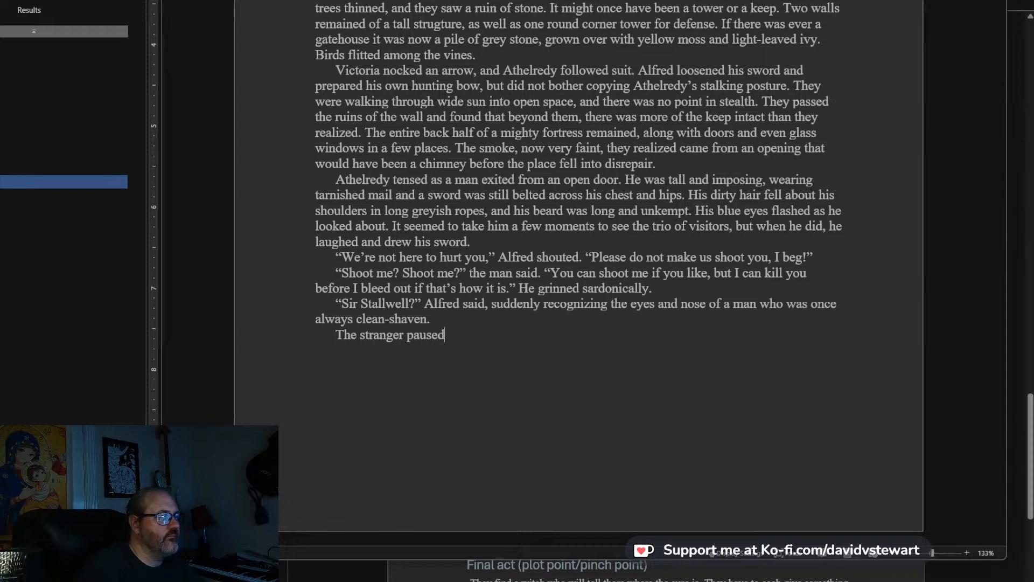
{"action": "type", "text": " and "}
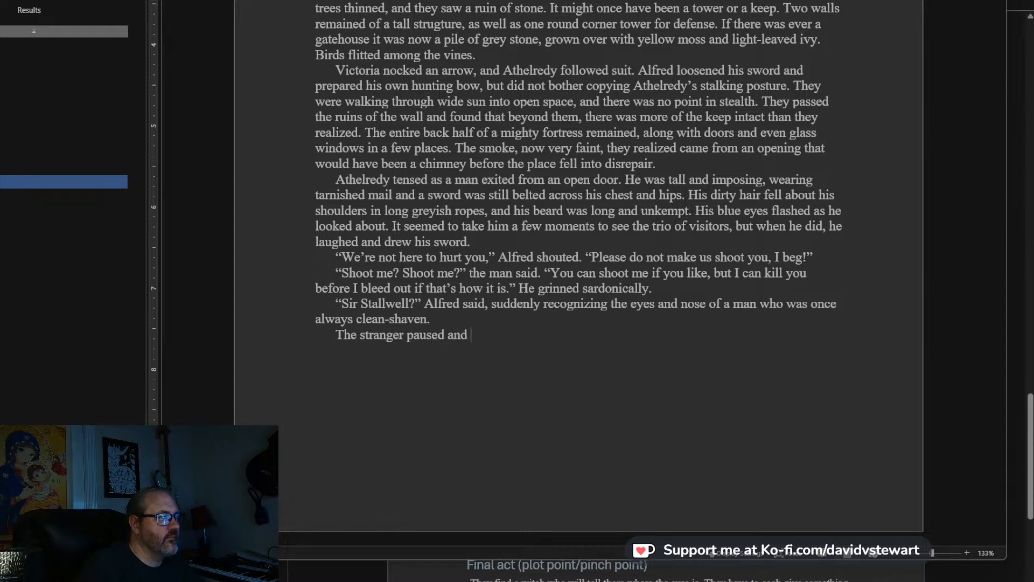
{"action": "type", "text": "glared at"}
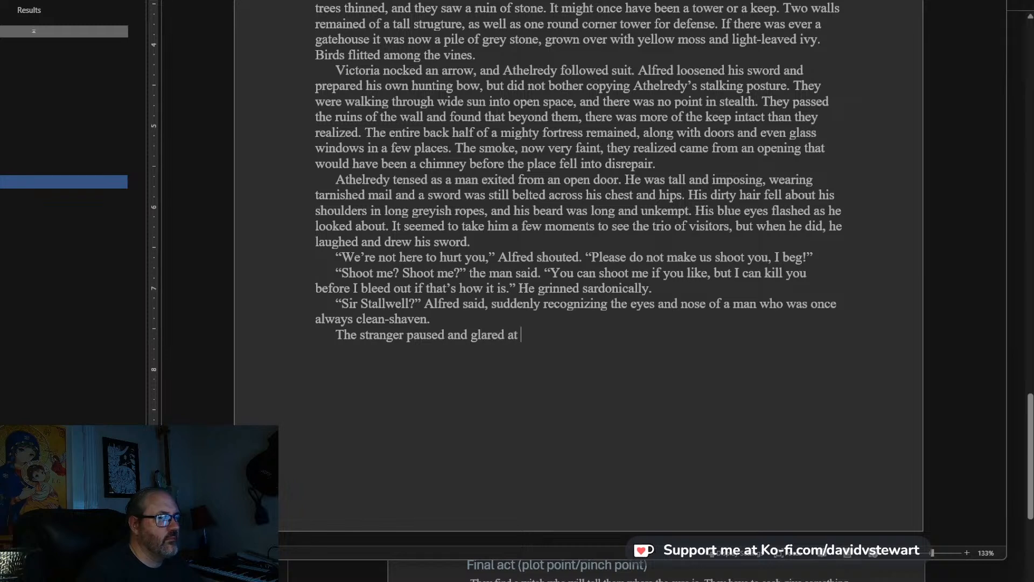
{"action": "type", "text": " Alfred. \"Li"}
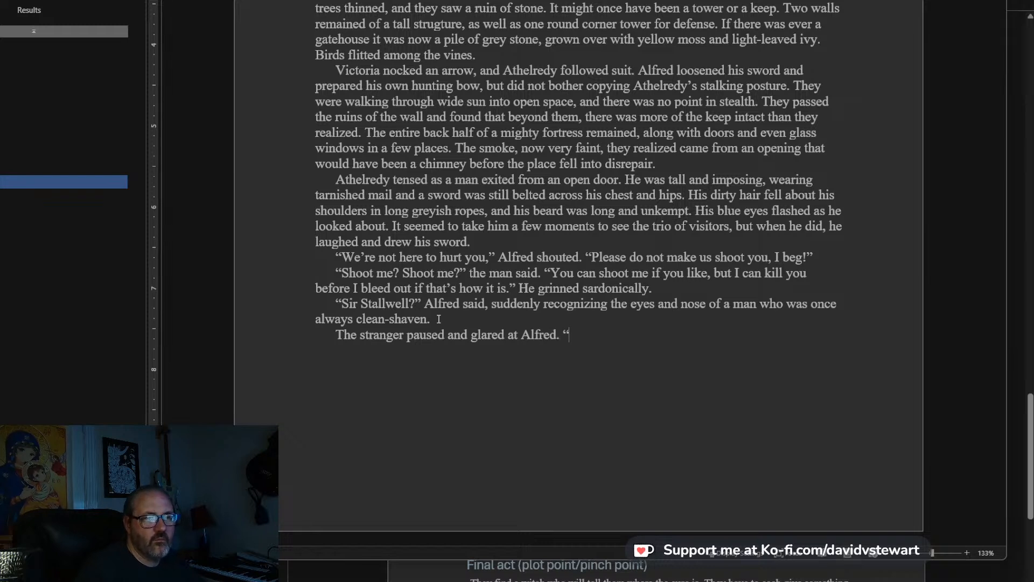
{"action": "type", "text": "ttle Alfred?"}
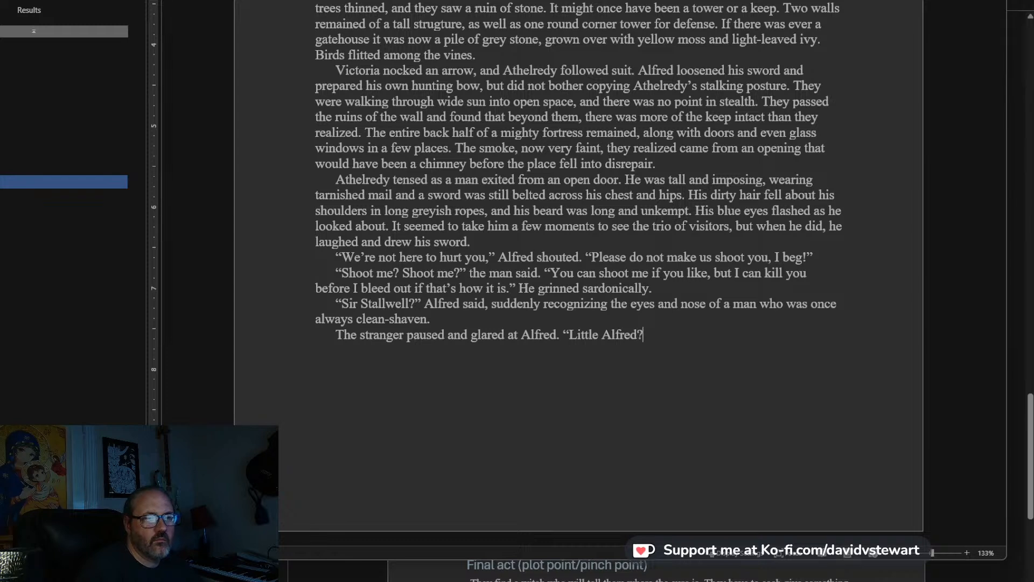
{"action": "type", "text": "\""}
{"action": "type", "text": " I"}
{"action": "type", "text": " was a"}
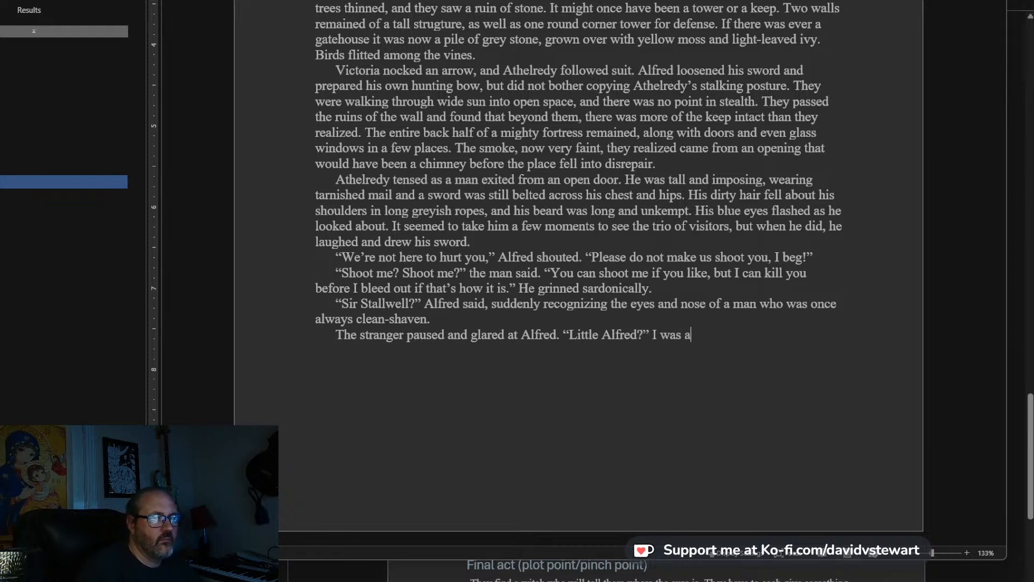
Write the stranger's dialogue as “Little Alfred? I was afraid you would come.”, leaving the quotation open.
{"action": "key", "text": "BackSpace"}
{"action": "key", "text": "BackSpace"}
{"action": "key", "text": "BackSpace"}
{"action": "key", "text": "BackSpace"}
{"action": "key", "text": "BackSpace"}
{"action": "key", "text": "BackSpace"}
{"action": "type", "text": "I was afraid you"}
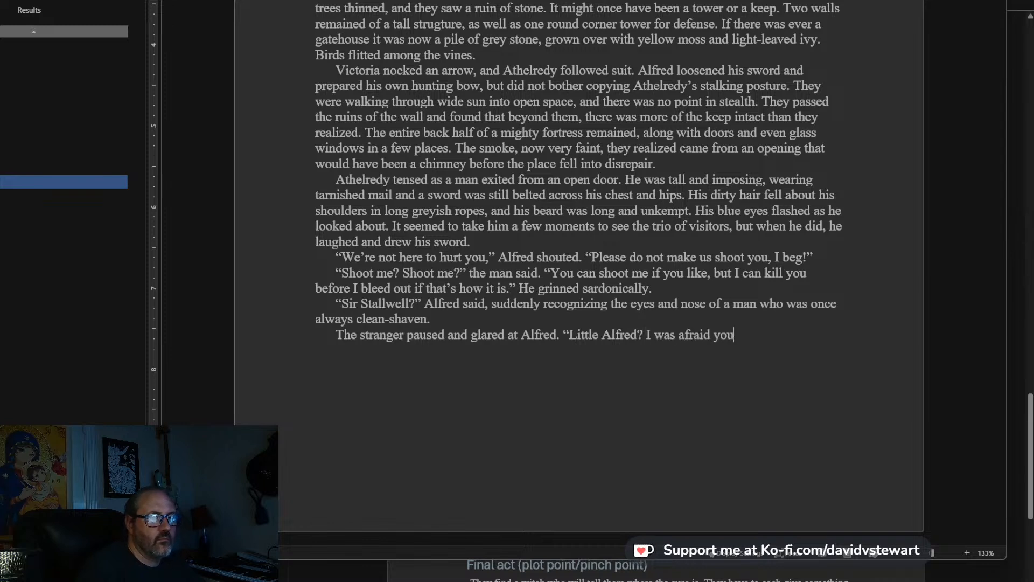
{"action": "type", "text": " would come. In "}
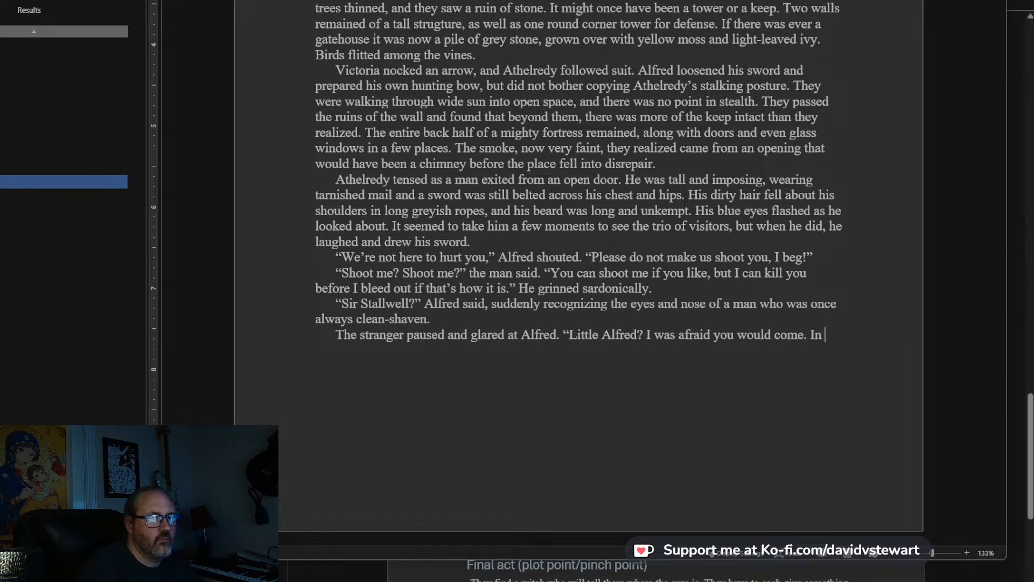
{"action": "type", "text": "fact, I expected it."}
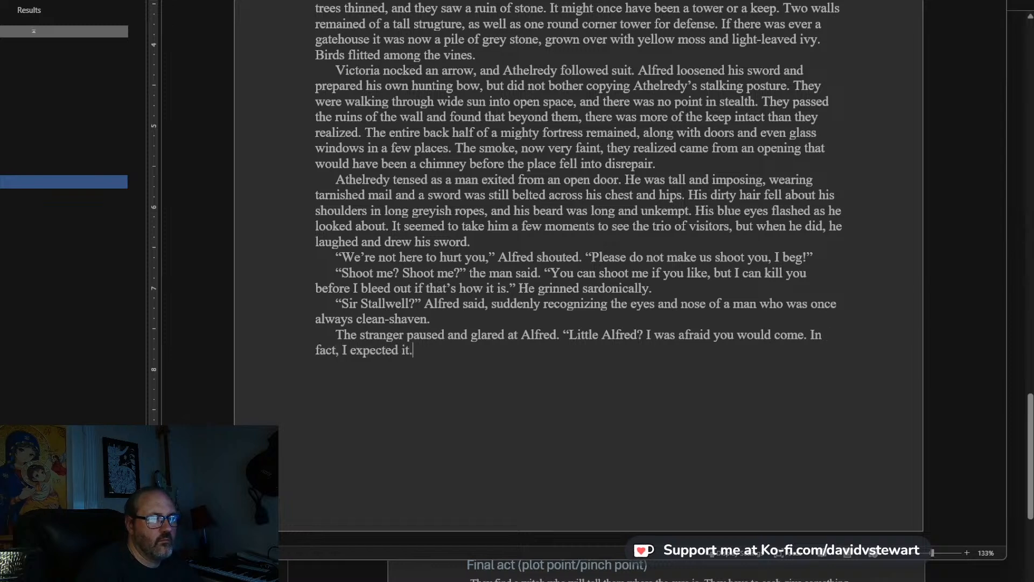
{"action": "type", "text": " But you aren't littl"}
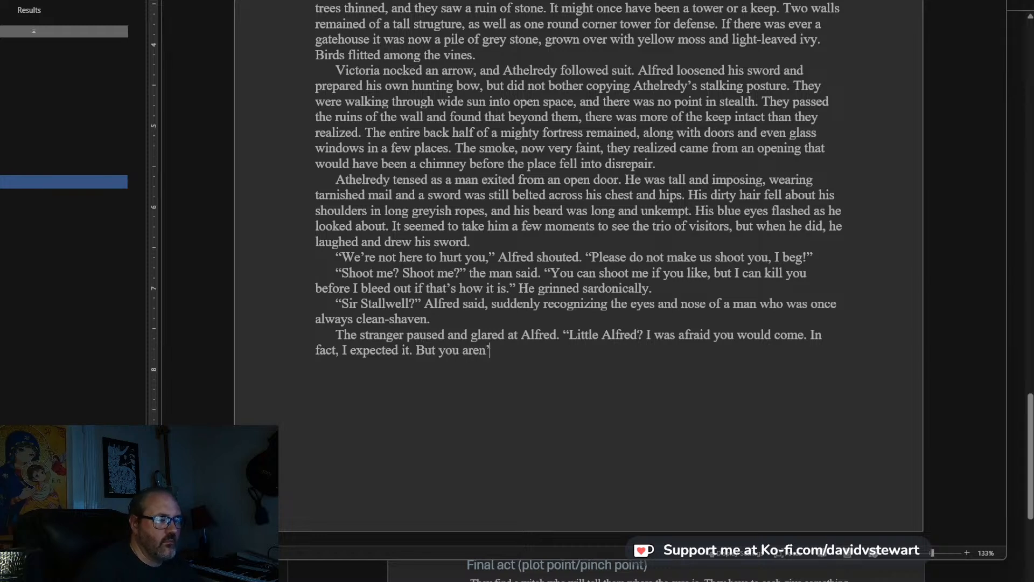
{"action": "type", "text": "e any"}
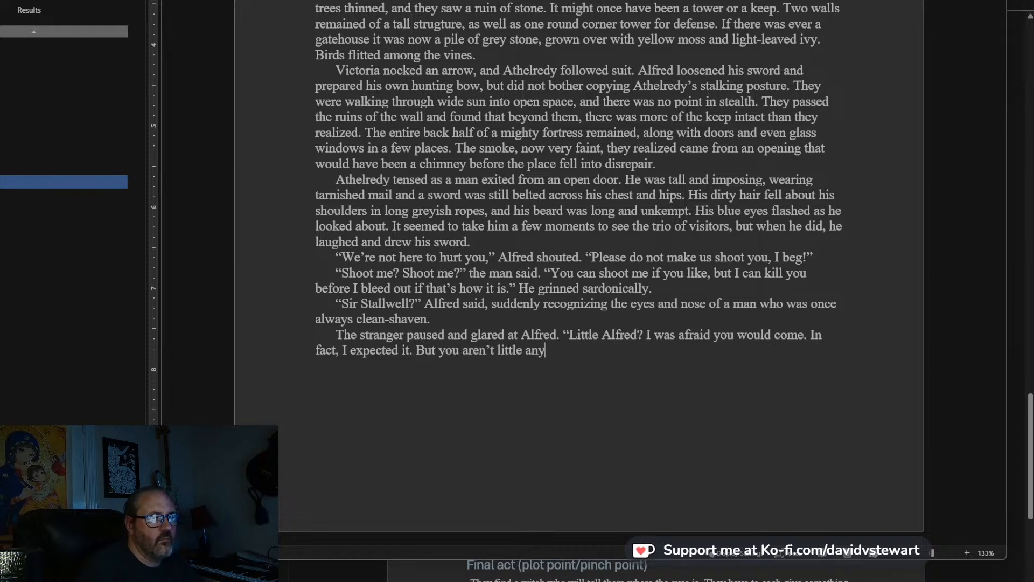
{"action": "type", "text": "more,"}
Continue the stranger's dialogue with “In fact, I expected it. But you aren’t little anymore, are you?” and close the quotation.
{"action": "key", "text": "BackSpace"}
{"action": "key", "text": "BackSpace"}
{"action": "key", "text": "BackSpace"}
{"action": "key", "text": "BackSpace"}
{"action": "key", "text": "BackSpace"}
{"action": "key", "text": "BackSpace"}
{"action": "type", "text": "more, are you?"}
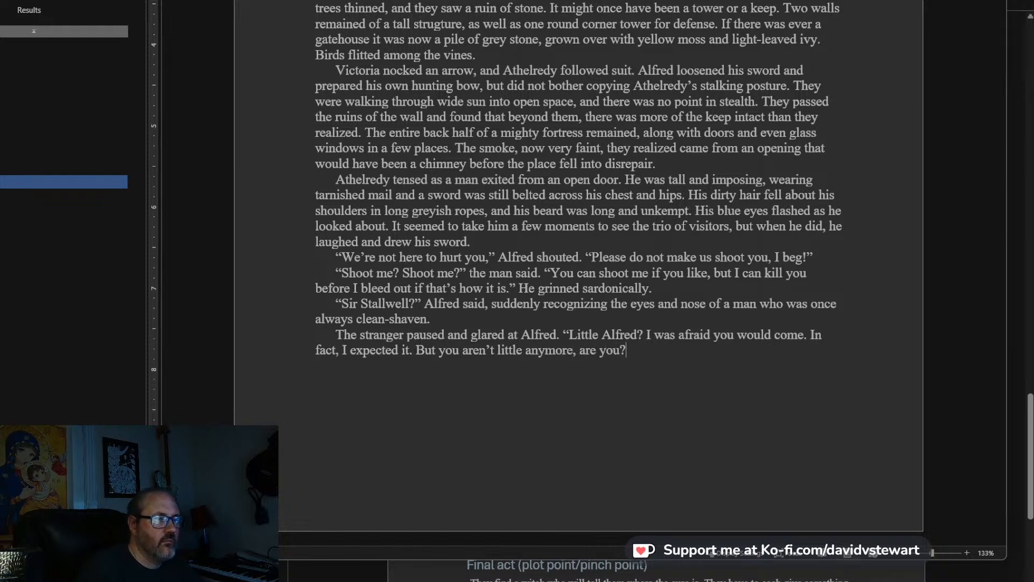
{"action": "type", "text": "\" He"}
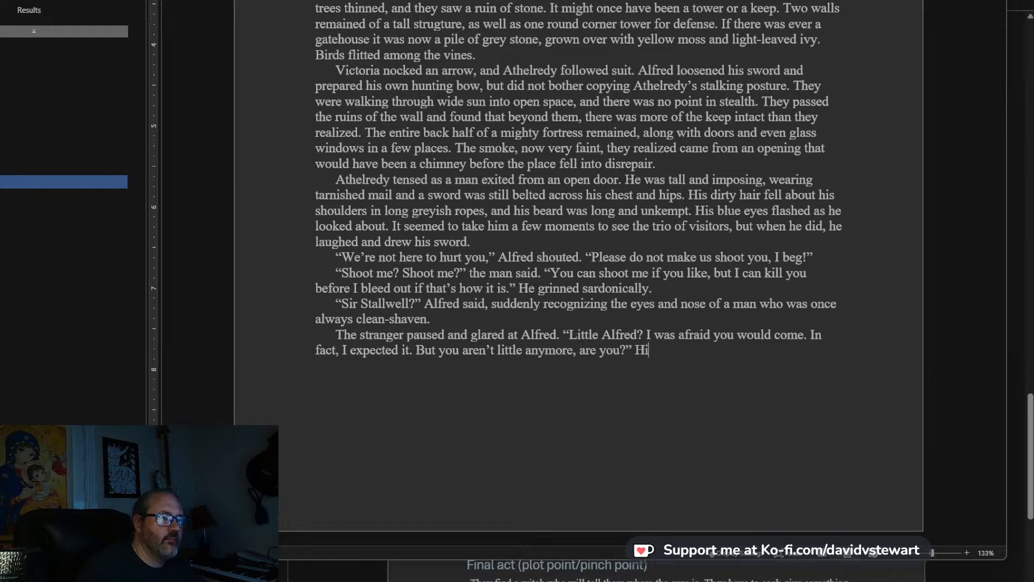
{"action": "type", "text": "is sword"}
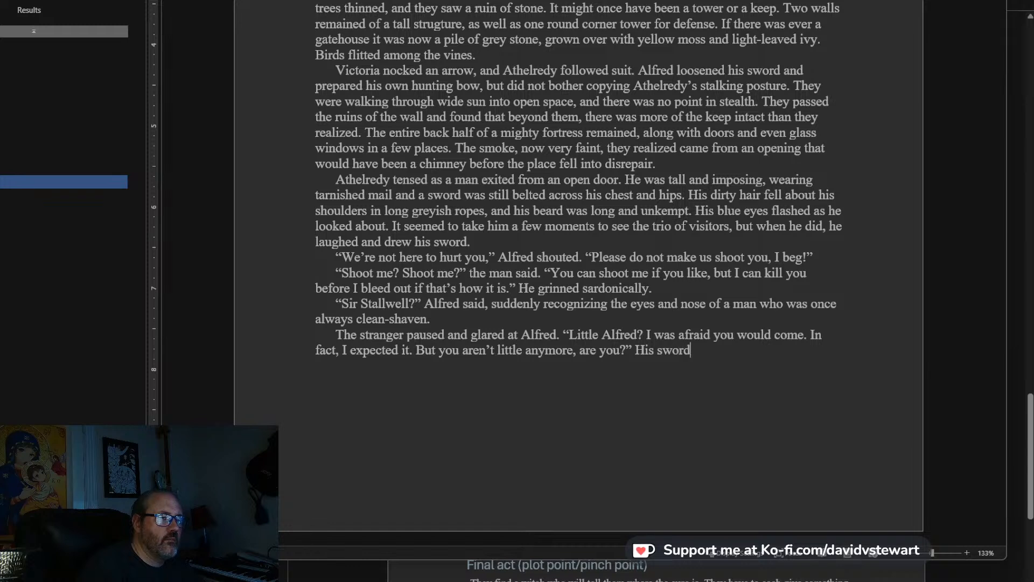
{"action": "type", "text": "point fell to t"}
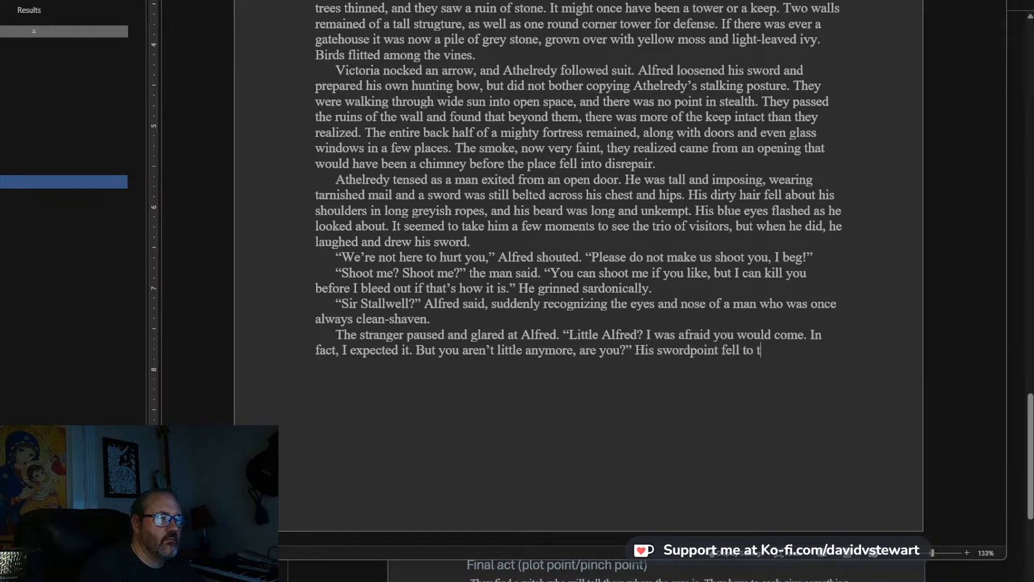
{"action": "type", "text": "he earth  and he stare"}
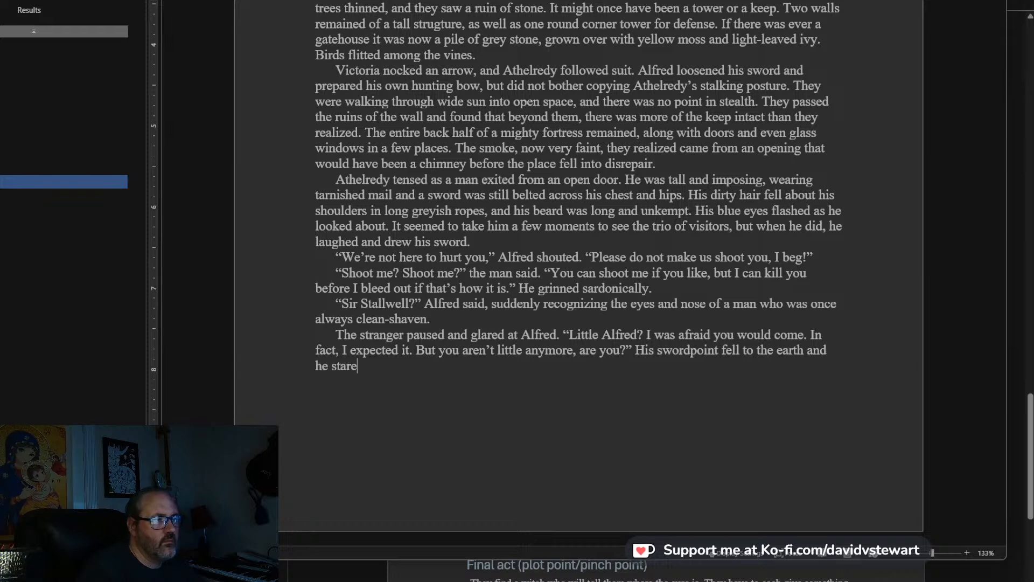
{"action": "type", "text": "d at the sky"}
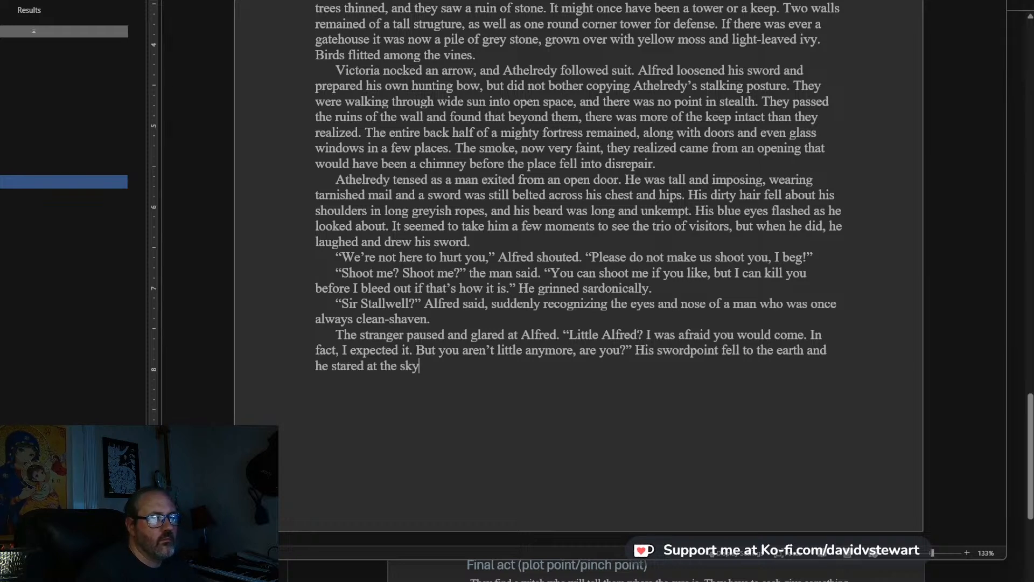
{"action": "type", "text": ", wondering. \"No, you went on camap"}
Continue the same paragraph with the stranger's line “No, you went on campaign with us, didn’t you?”.
{"action": "key", "text": "BackSpace"}
{"action": "key", "text": "BackSpace"}
{"action": "type", "text": "paign with us,"}
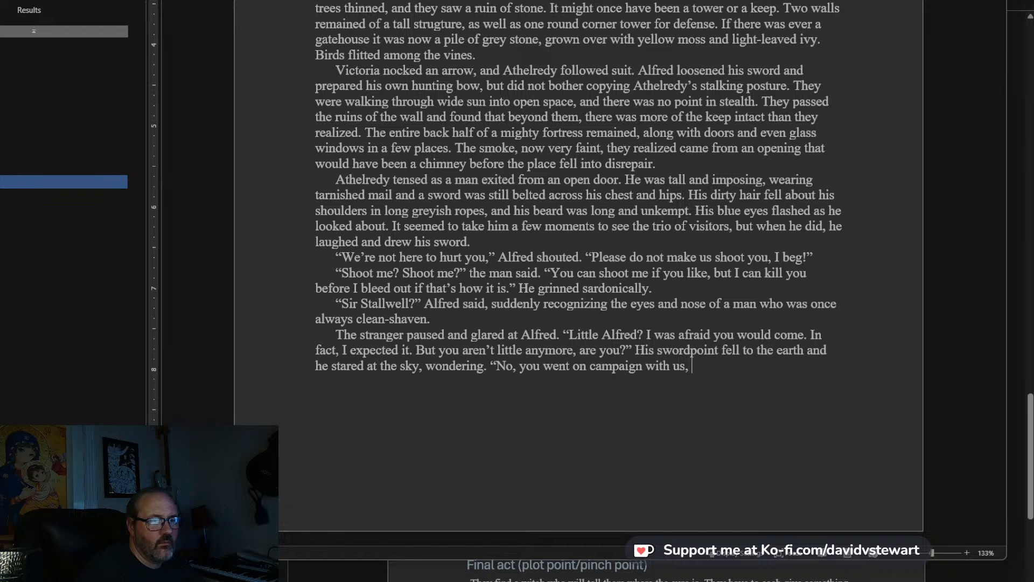
{"action": "type", "text": "didn't you?”"}
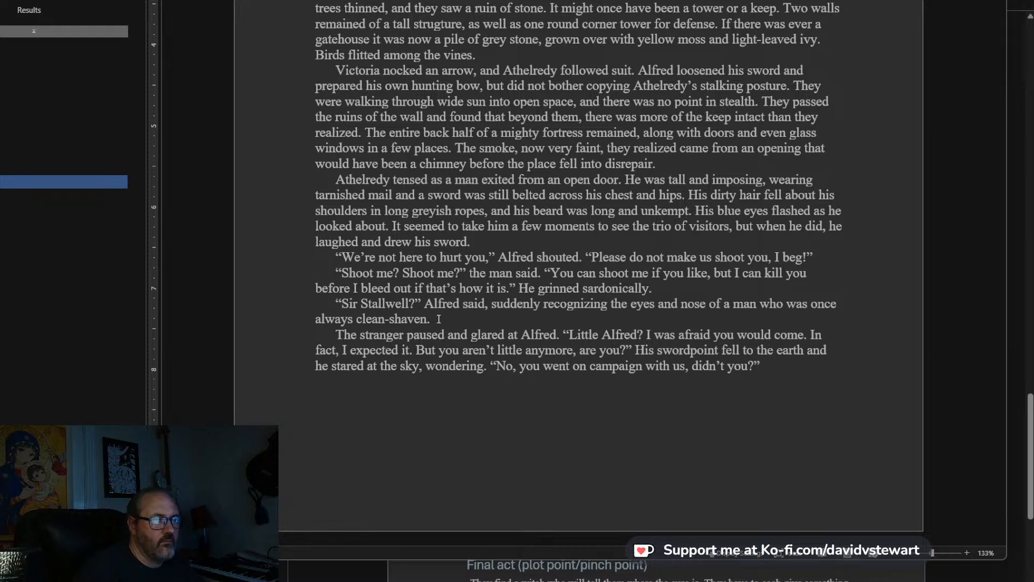
Extend the stranger's line inside the closing quotation mark with “My thoughts are jumbled, but I know I was to expect you.”.
{"action": "key", "text": "Left"}
{"action": "type", "text": "My though"}
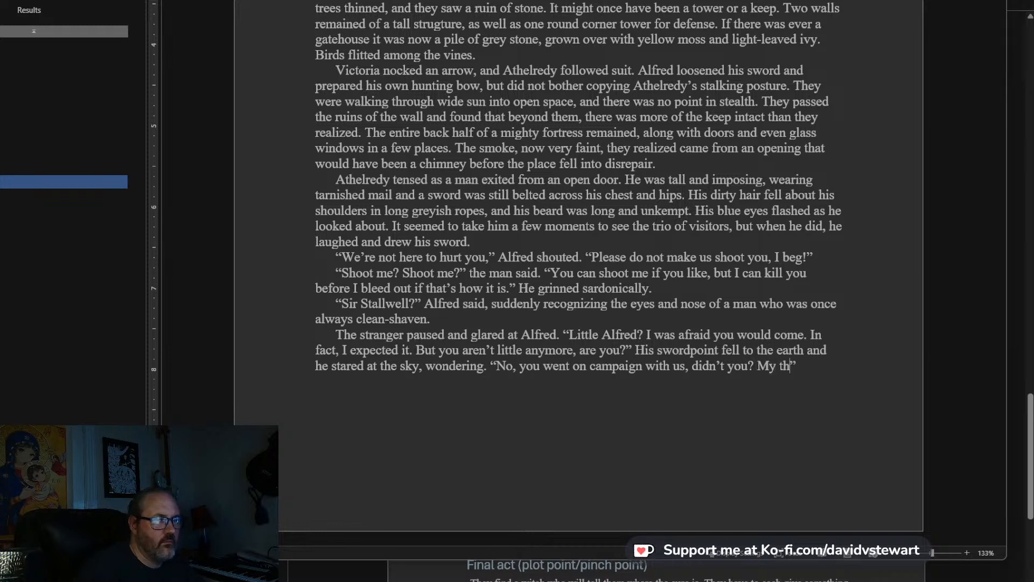
{"action": "type", "text": "ts are jumbled, bu"}
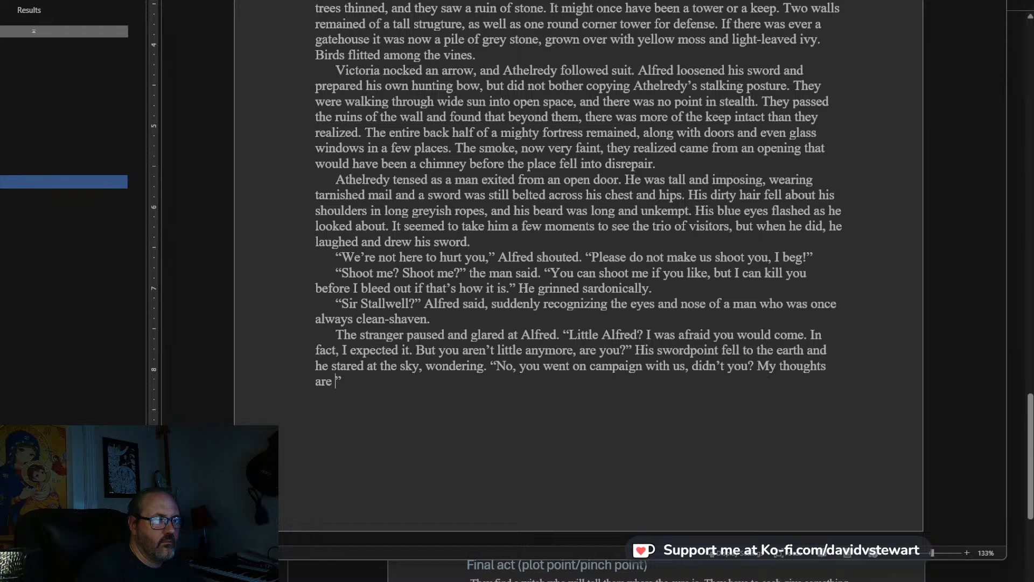
{"action": "type", "text": "t I know "}
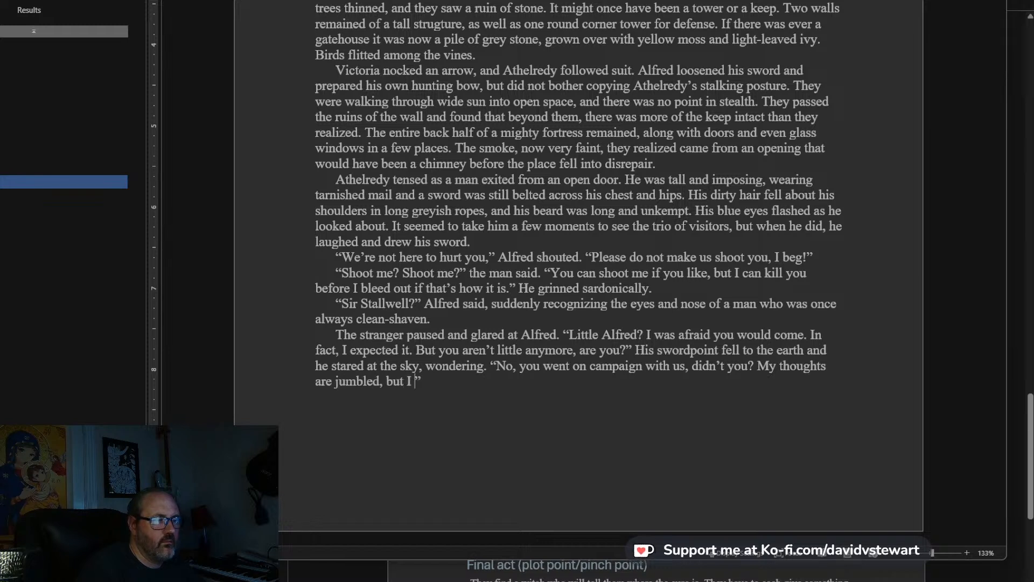
{"action": "type", "text": "I was"}
{"action": "type", "text": " to expect yo"}
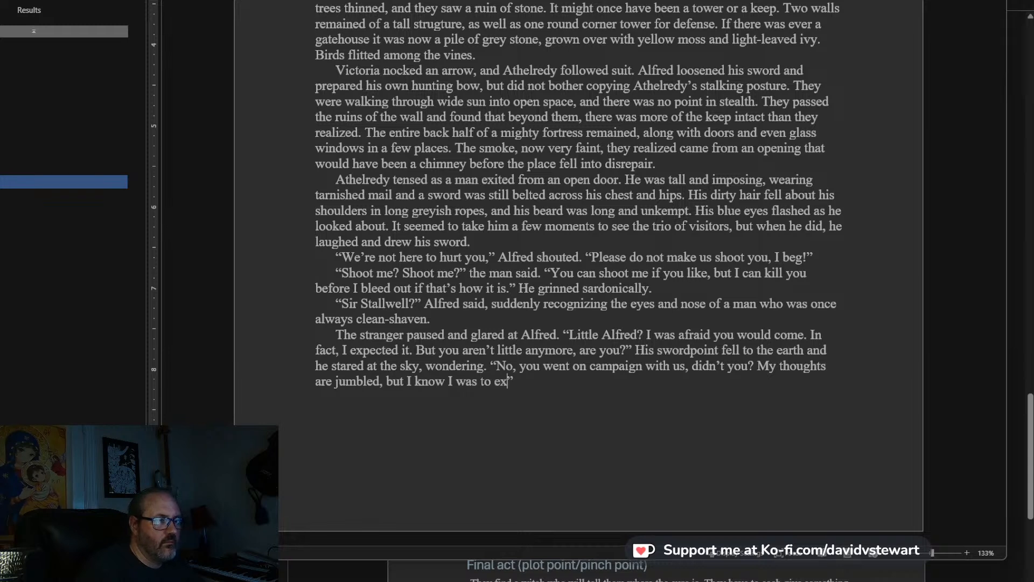
{"action": "type", "text": "u."}
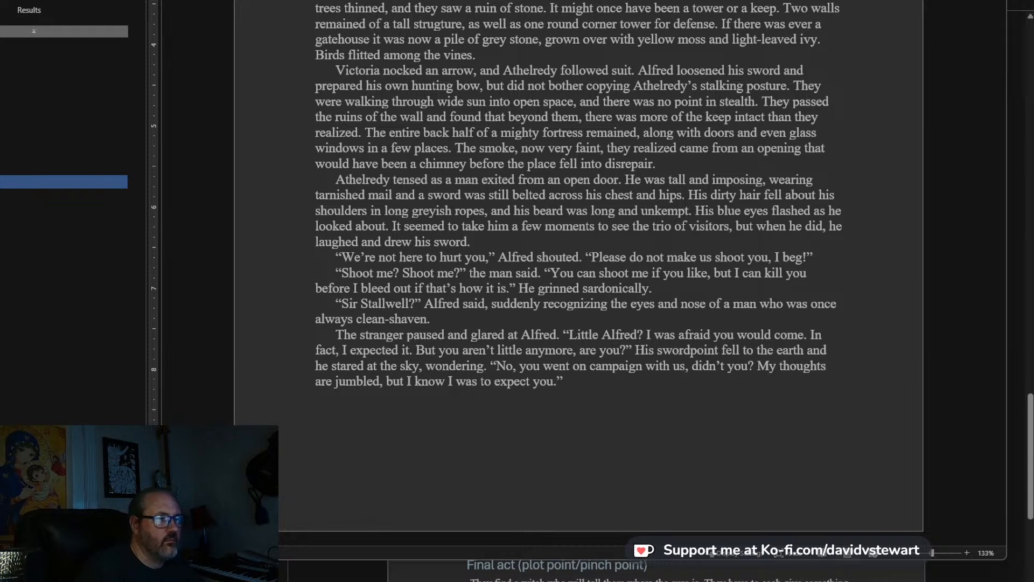
Continue the paragraph with “He looked at his sword with curiosity, then thrust it back into its scabbard.”.
{"action": "key", "text": "End"}
{"action": "key", "text": "Return"}
{"action": "key", "text": "BackSpace"}
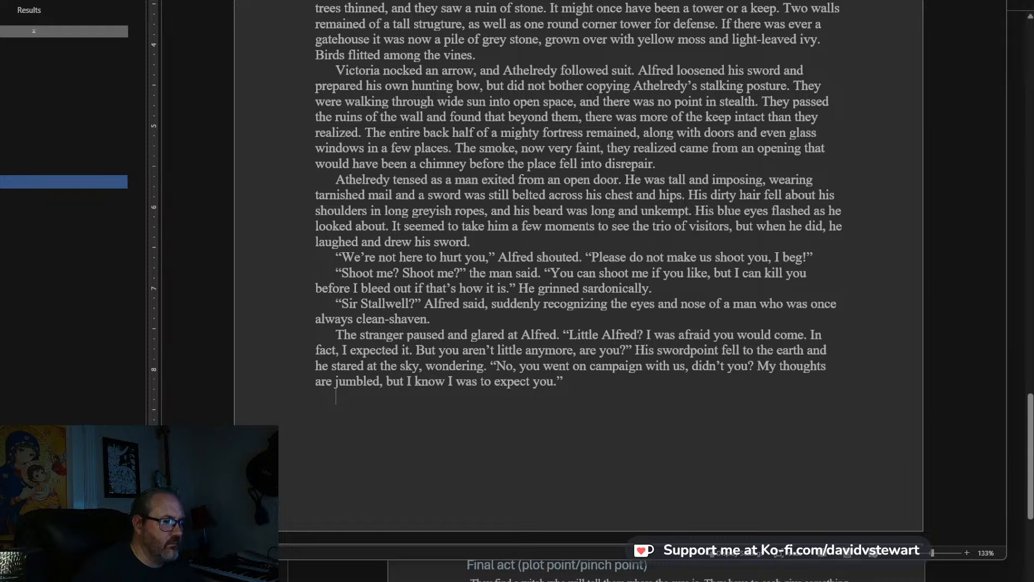
{"action": "type", "text": "He looke"}
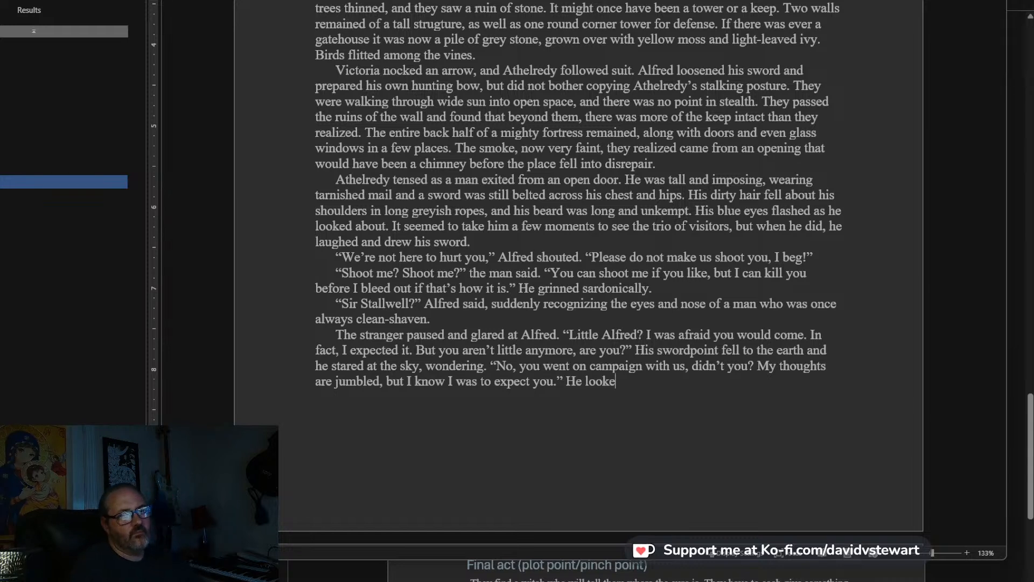
{"action": "type", "text": "d at his sword with sud"}
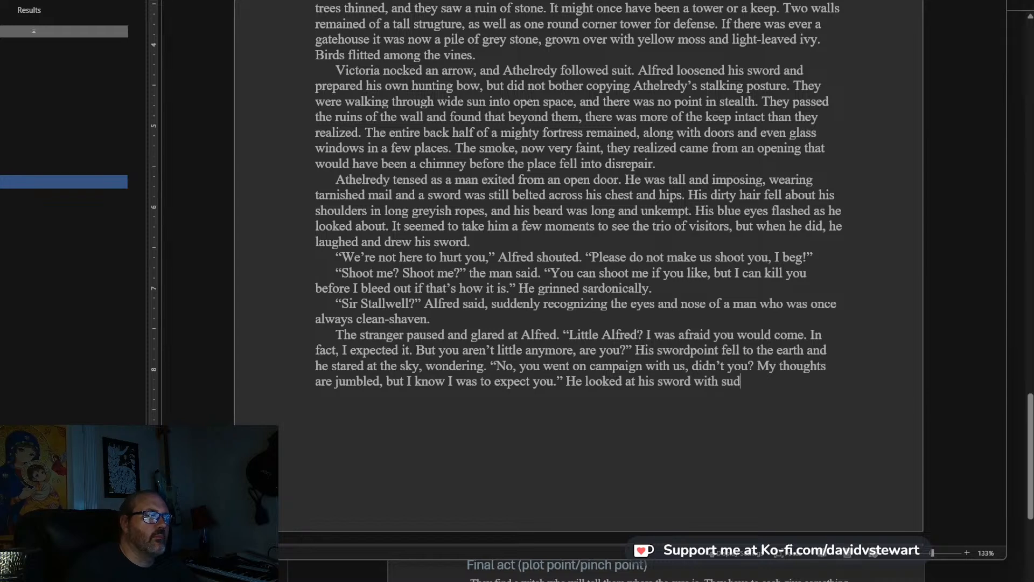
{"action": "type", "text": "dt"}
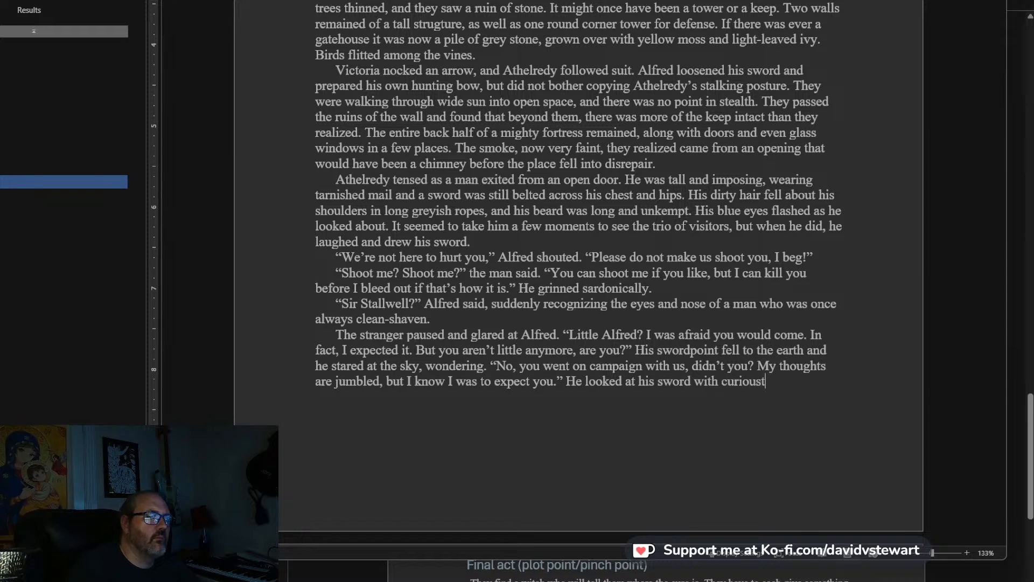
{"action": "type", "text": "y, then tr"}
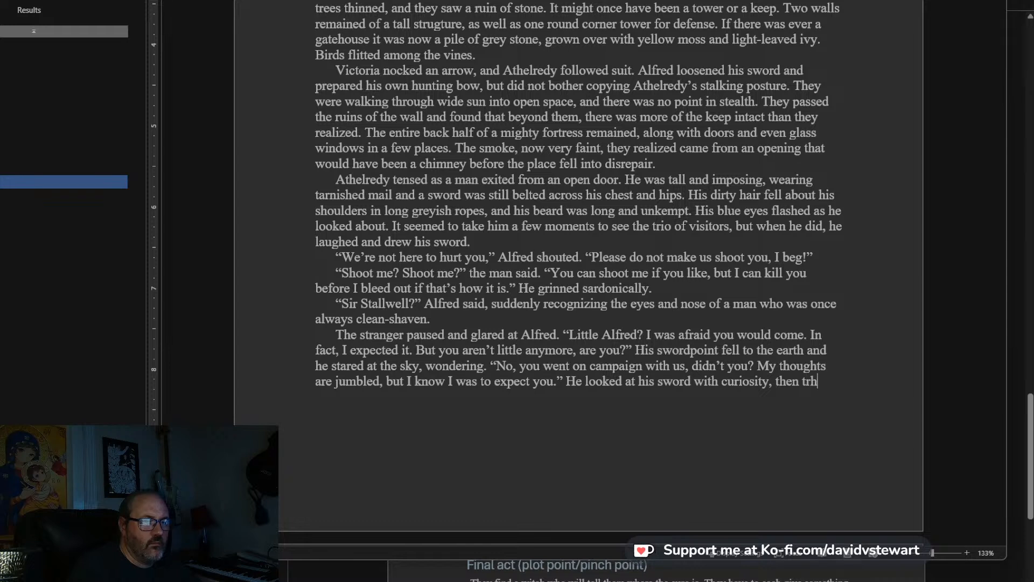
{"action": "key", "text": "BackSpace"}
{"action": "type", "text": "hrust it bac"}
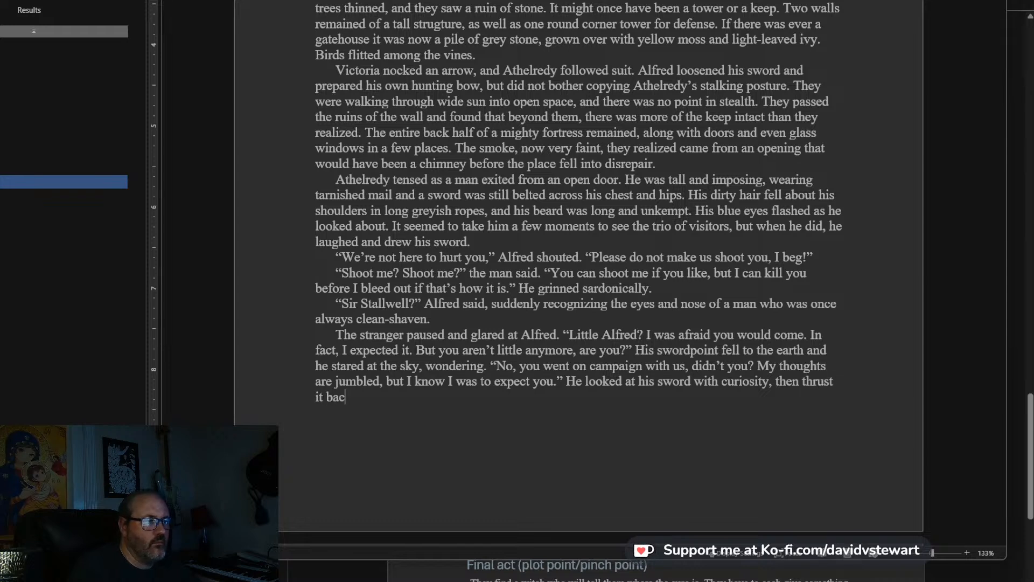
{"action": "type", "text": "k into its scabbard."}
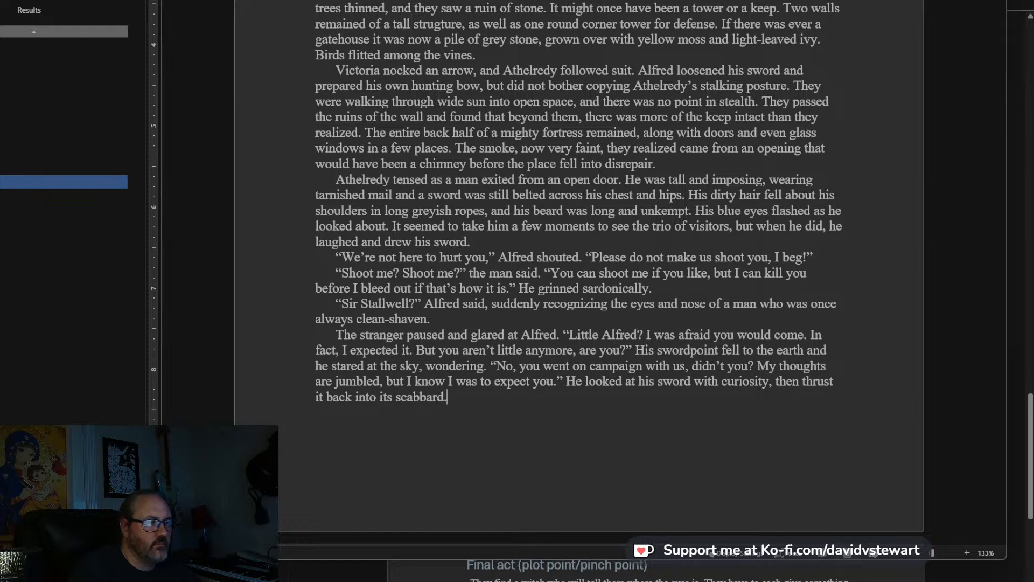
{"action": "type", "text": " “C"}
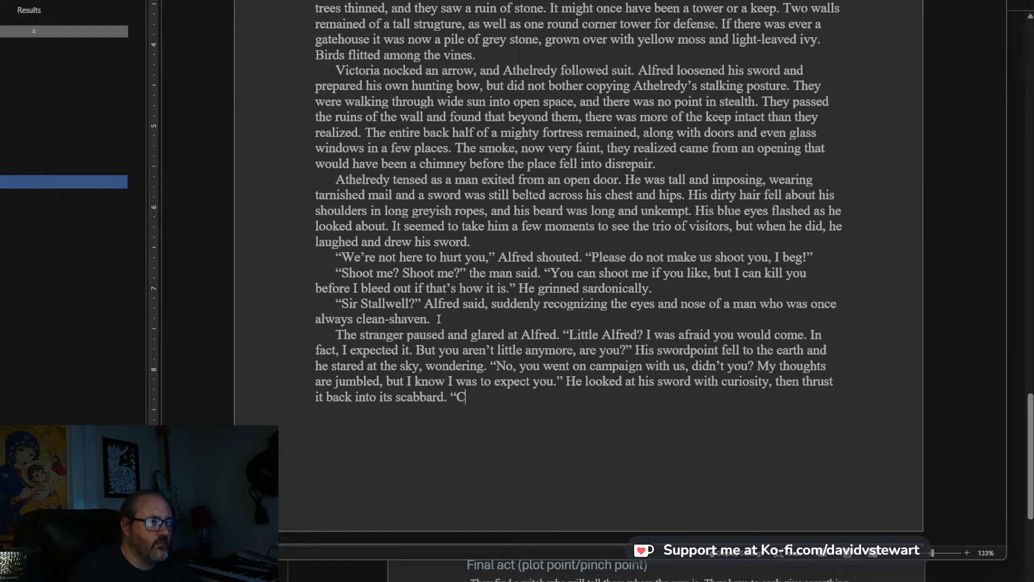
{"action": "type", "text": "ome. I have "}
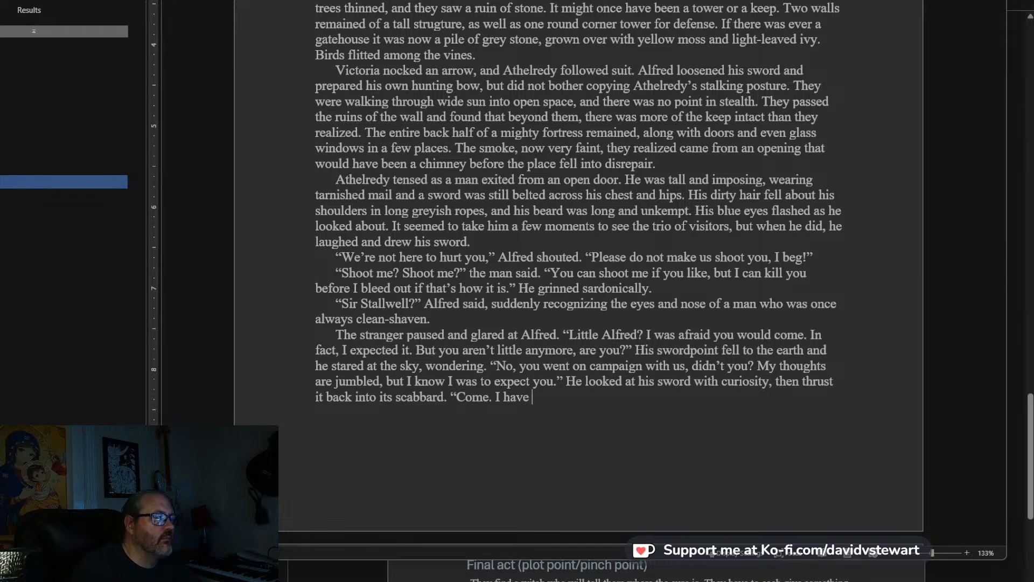
{"action": "type", "text": "leftover meat"}
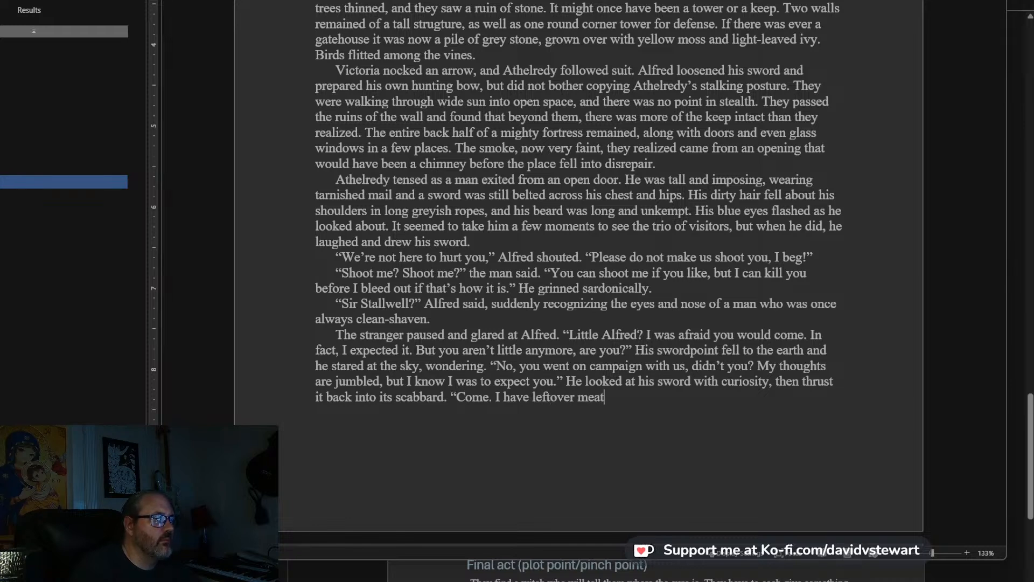
{"action": "type", "text": ", and you"}
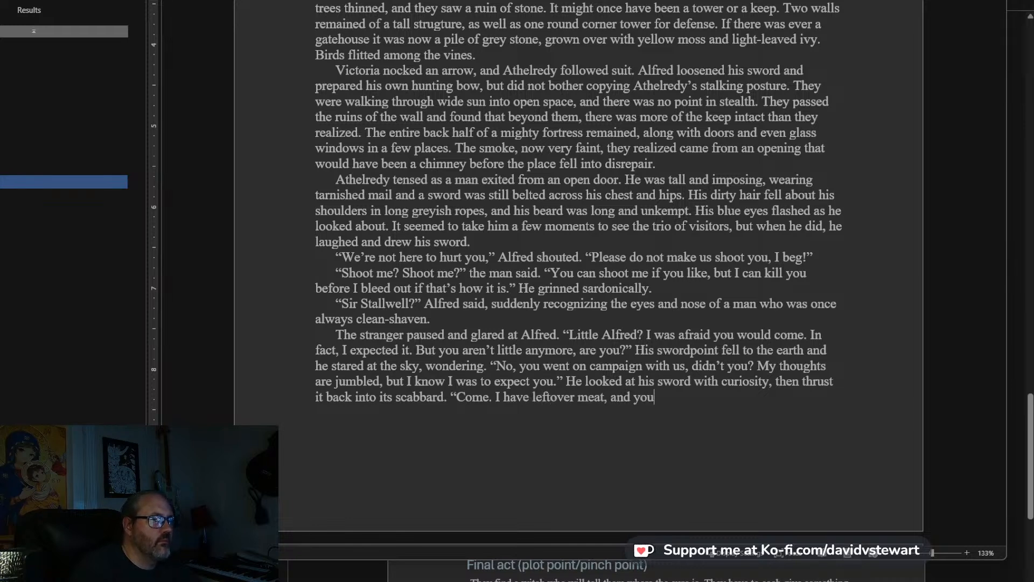
{"action": "type", "text": " are"}
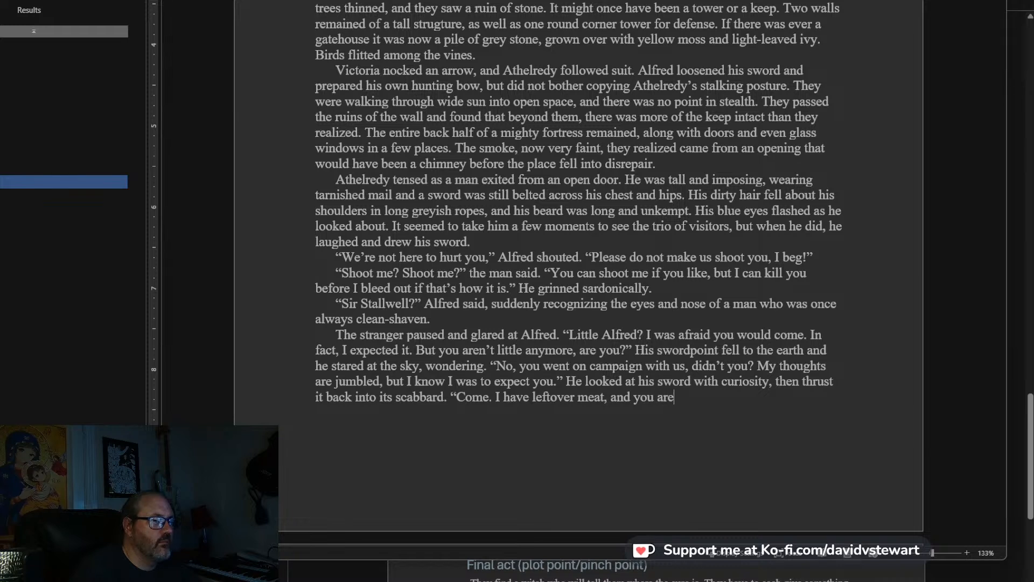
{"action": "type", "text": " hungry."}
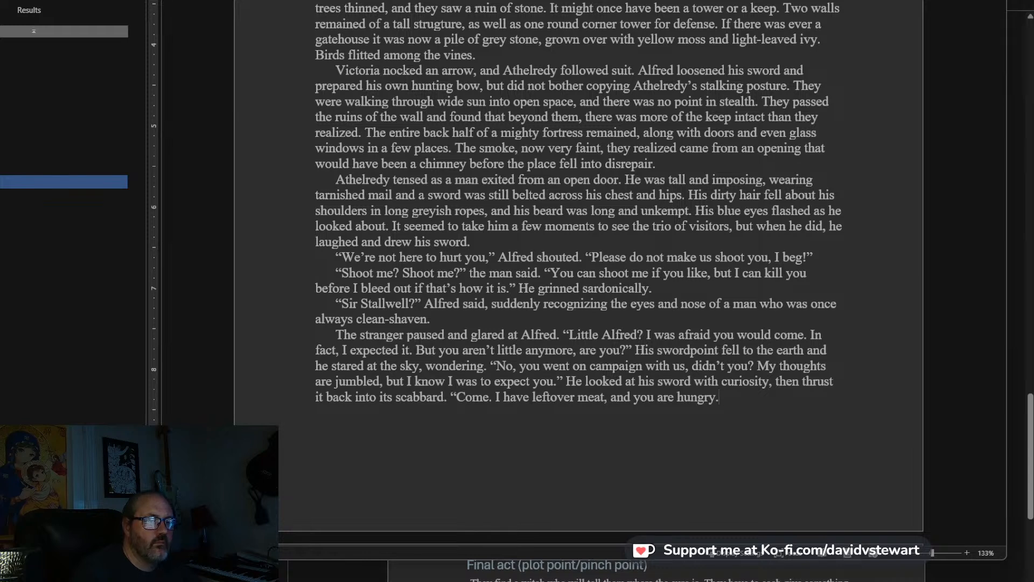
End the stranger's paragraph with the line “Come. I have leftover meat, and you are hungry.”.
{"action": "type", "text": "\""}
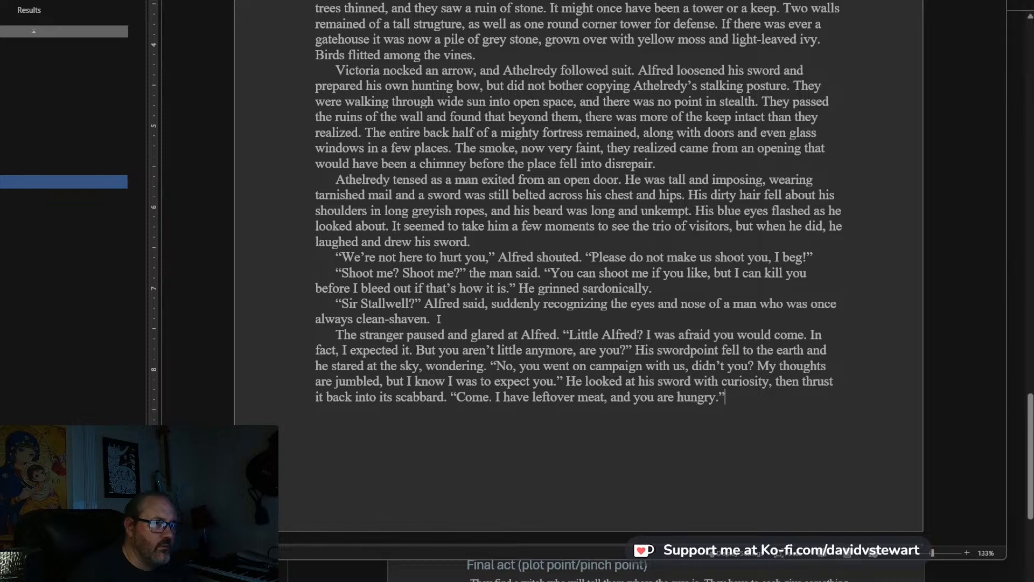
{"action": "type", "text": "\"Sir Stal"}
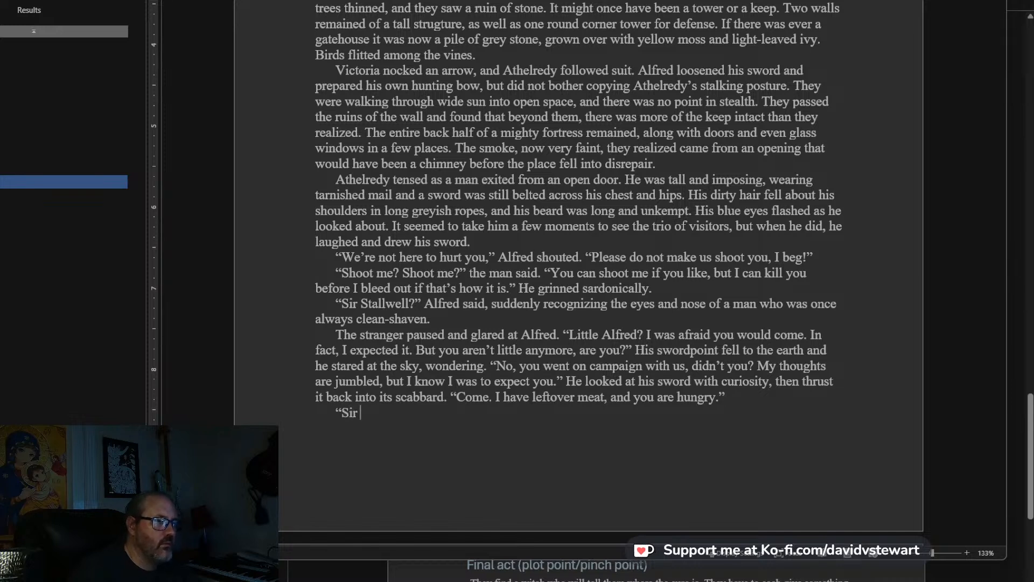
{"action": "type", "text": "lwell,"}
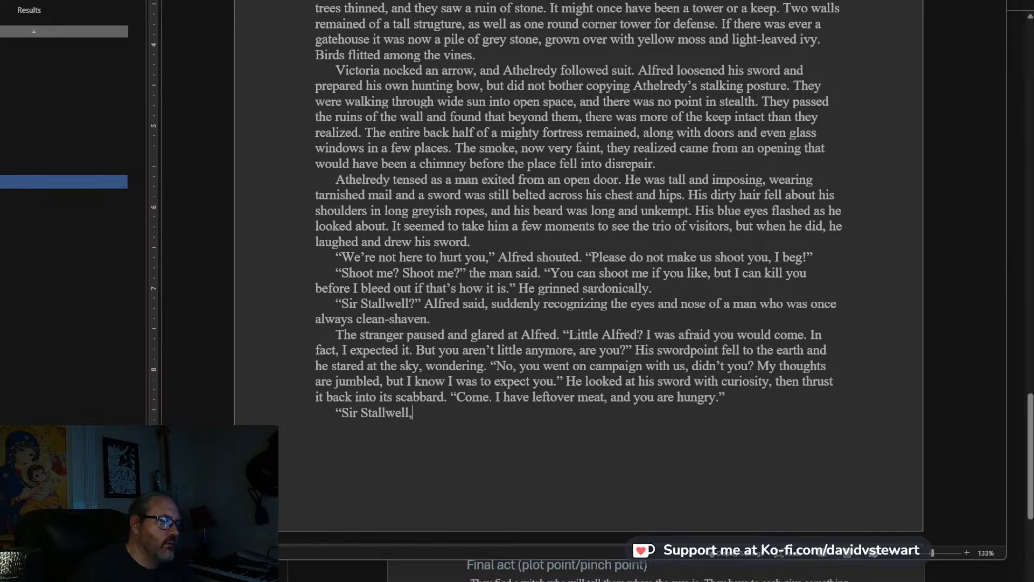
{"action": "type", "text": "\" Alfred said. "}
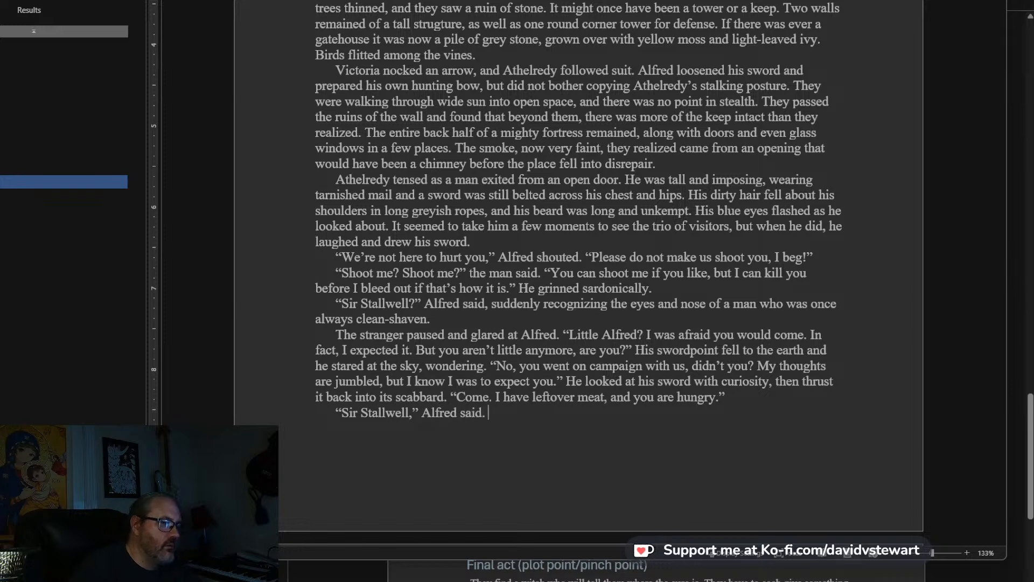
{"action": "type", "text": "\"I have many questions, but foremost"}
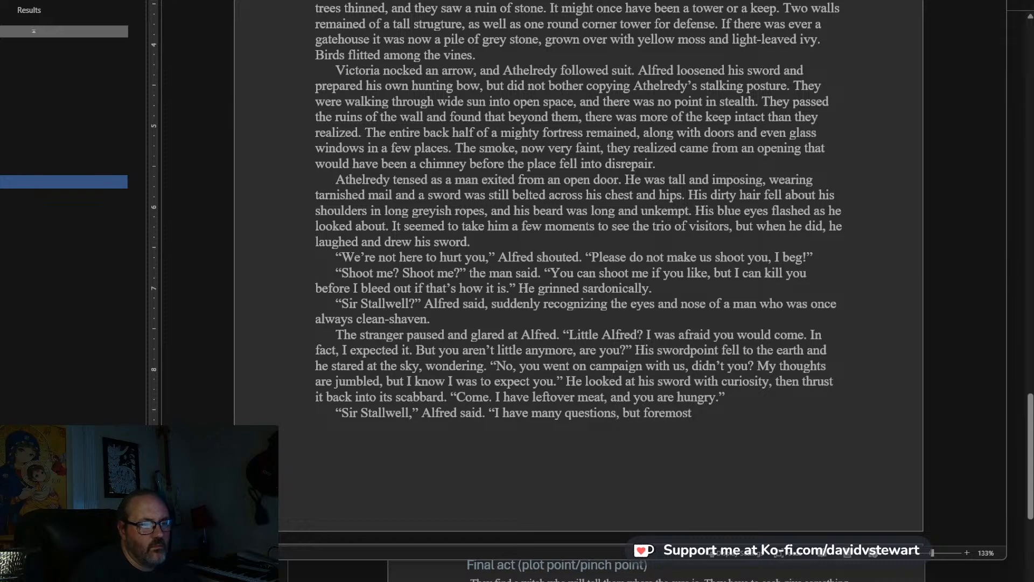
{"action": "type", "text": ": "}
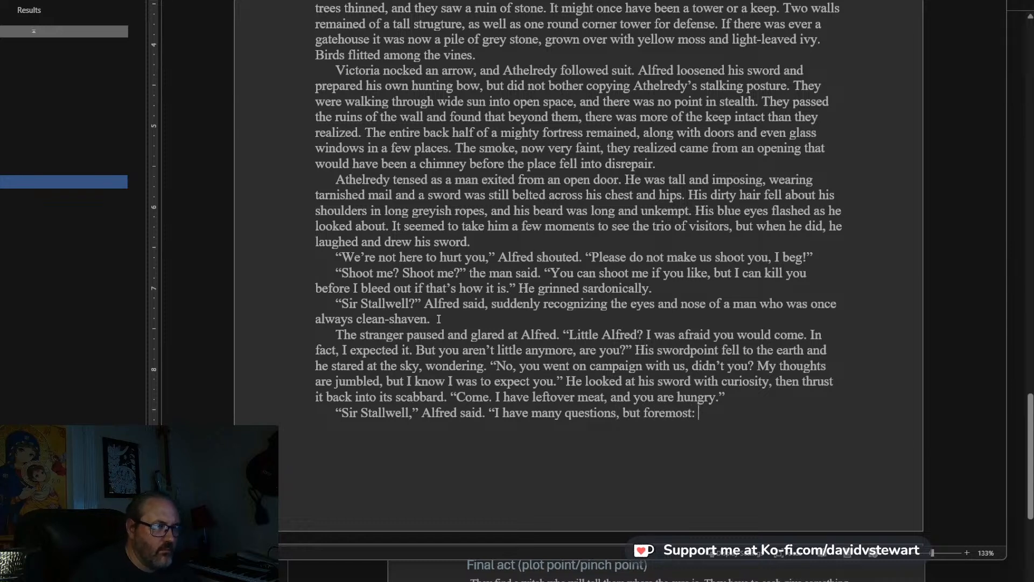
{"action": "type", "text": "where is my "}
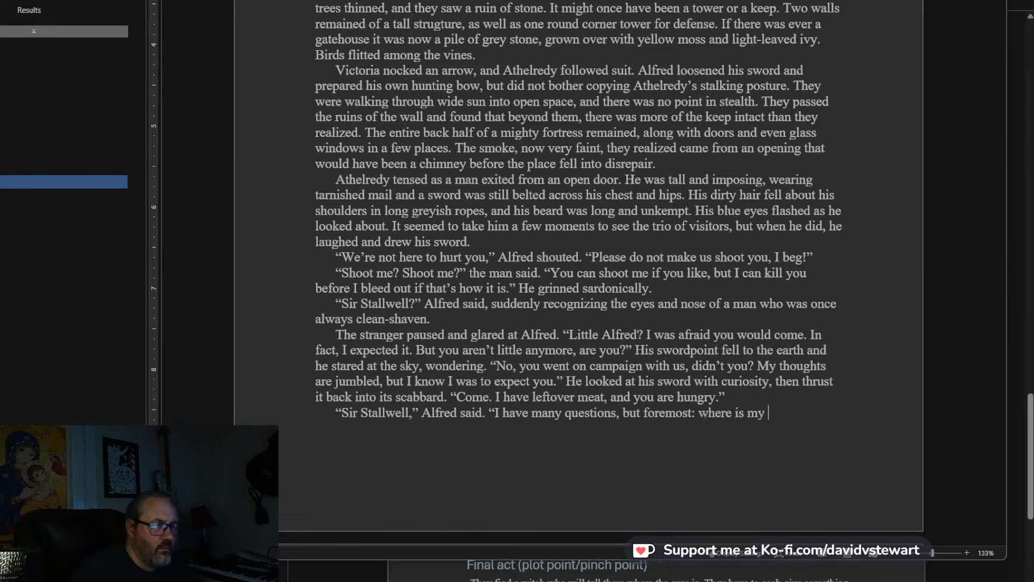
{"action": "type", "text": "father"}
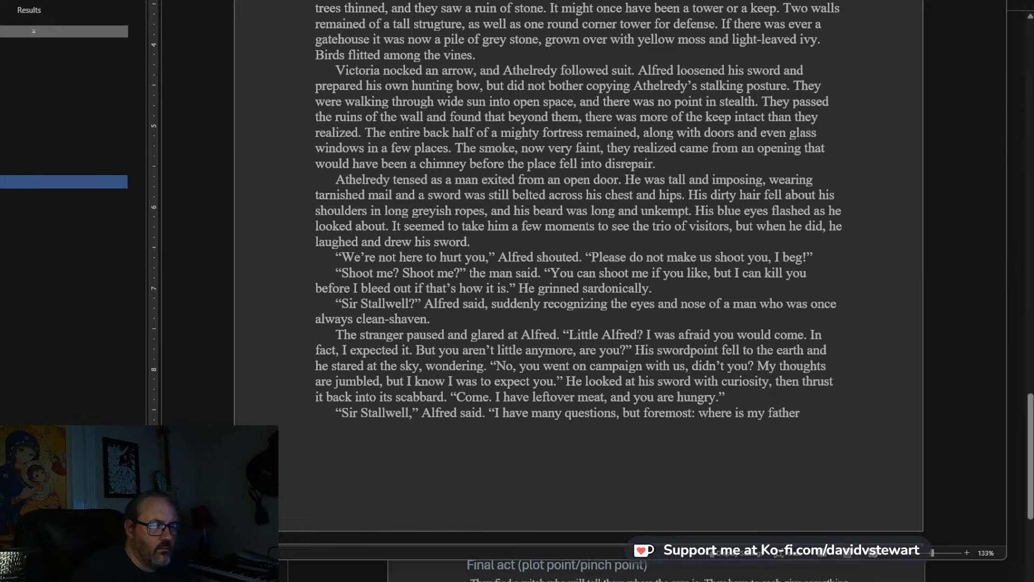
{"action": "type", "text": "? I ha"}
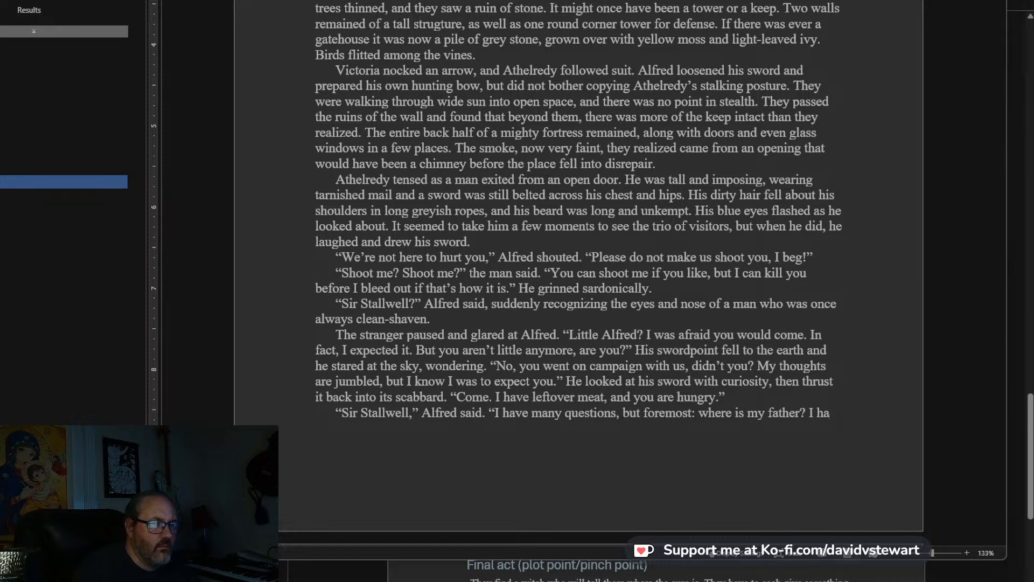
Finish Alfred's line with “where is my father?” and close the quotation.
{"action": "key", "text": "BackSpace"}
{"action": "key", "text": "BackSpace"}
{"action": "key", "text": "BackSpace"}
{"action": "key", "text": "BackSpace"}
{"action": "key", "text": "BackSpace"}
{"action": "key", "text": "BackSpace"}
{"action": "key", "text": "BackSpace"}
{"action": "key", "text": "BackSpace"}
{"action": "key", "text": "BackSpace"}
{"action": "key", "text": "BackSpace"}
{"action": "type", "text": "\""}
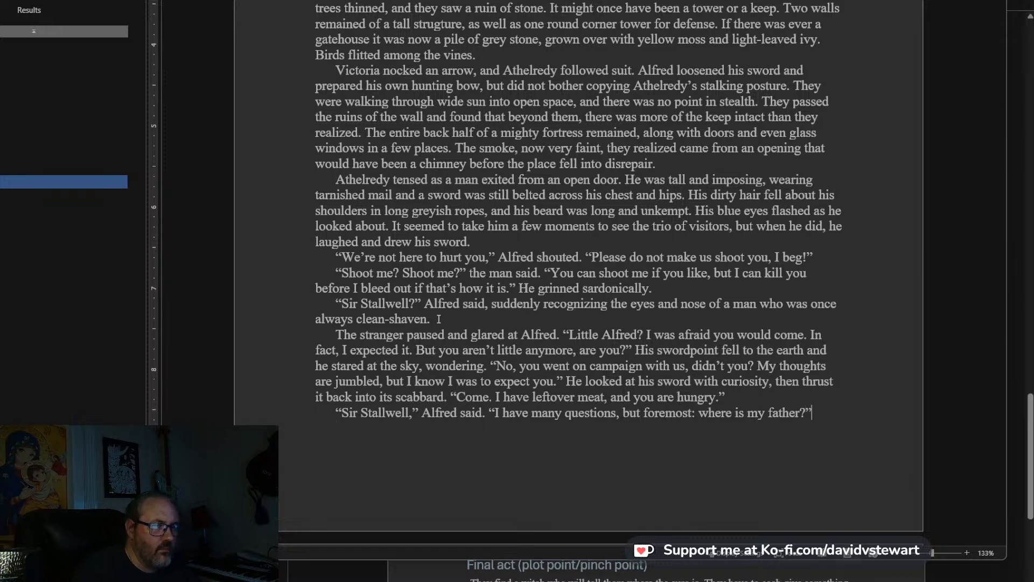
{"action": "key", "text": "BackSpace"}
Start a new paragraph reading “Stallwell looked at him for a long few moments.” and open his speech with “Come inside.”.
{"action": "type", "text": "St"}
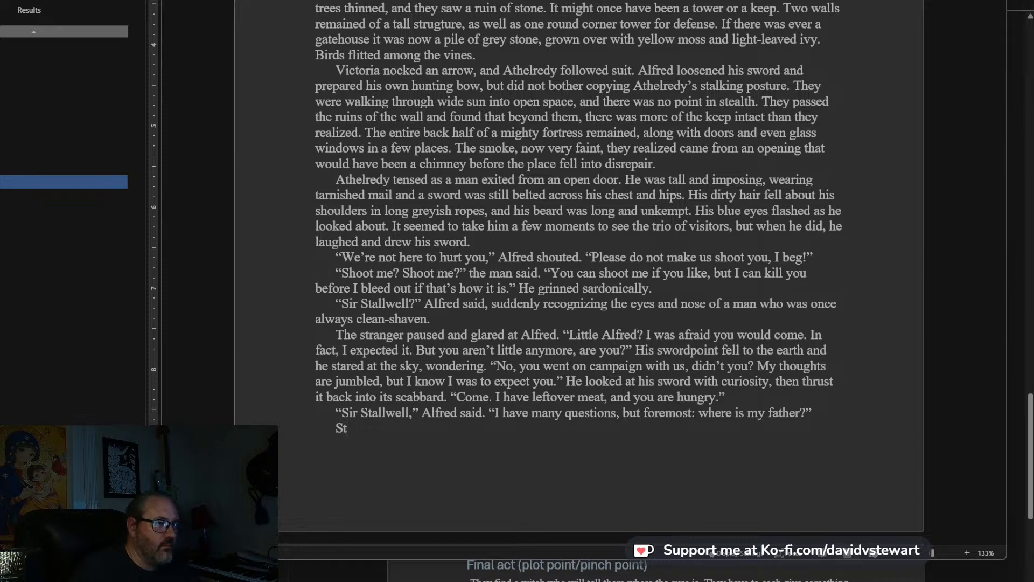
{"action": "type", "text": "allwell look"}
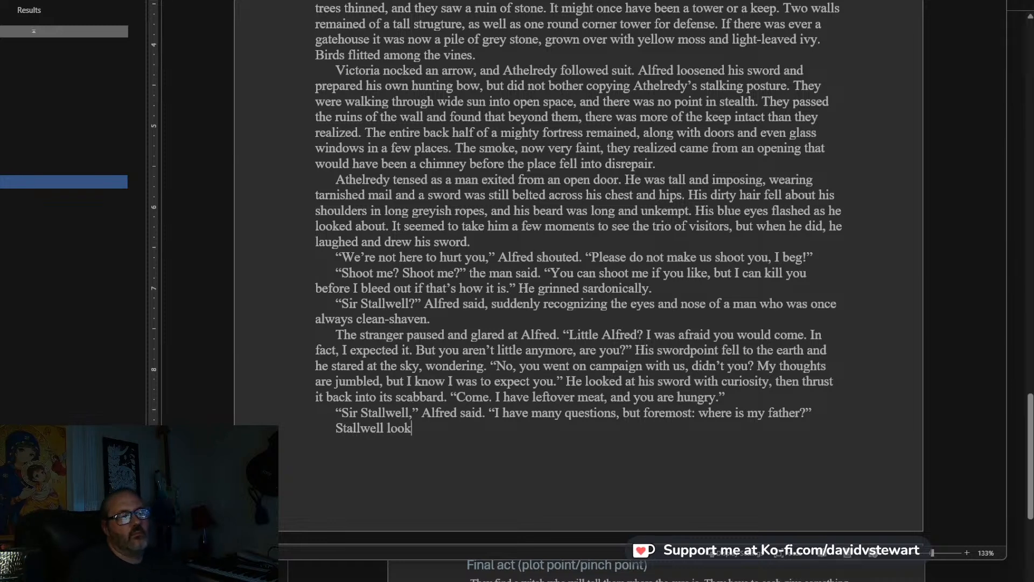
{"action": "type", "text": "ed at him for a long few momen"}
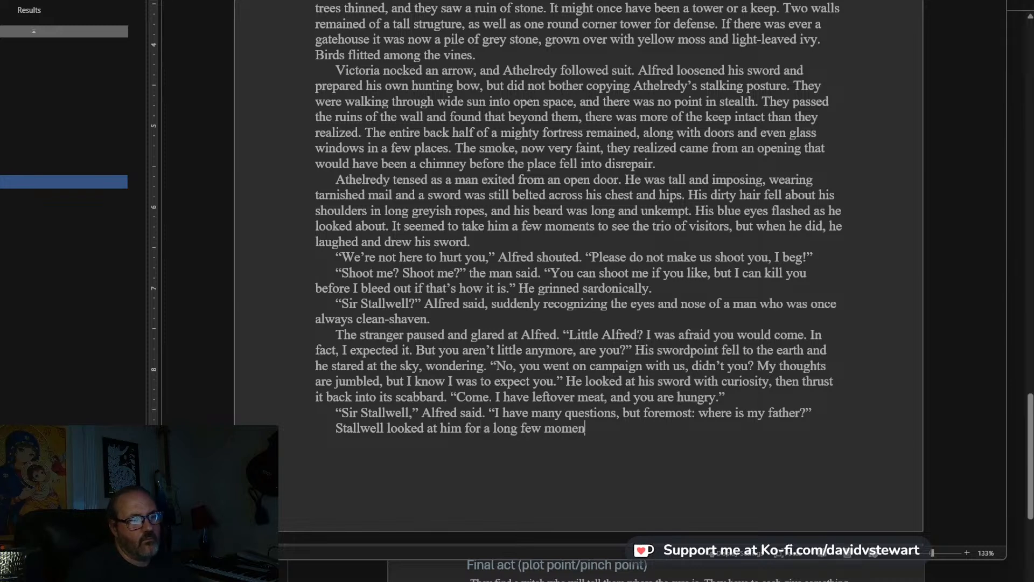
{"action": "type", "text": "ts. \"Come inside."}
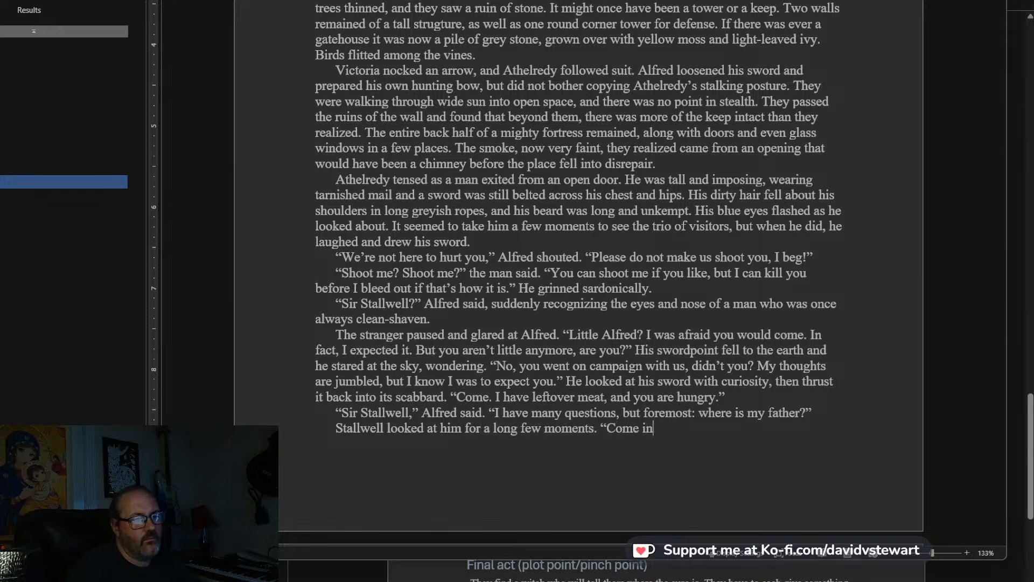
{"action": "type", "text": " This is my cas"}
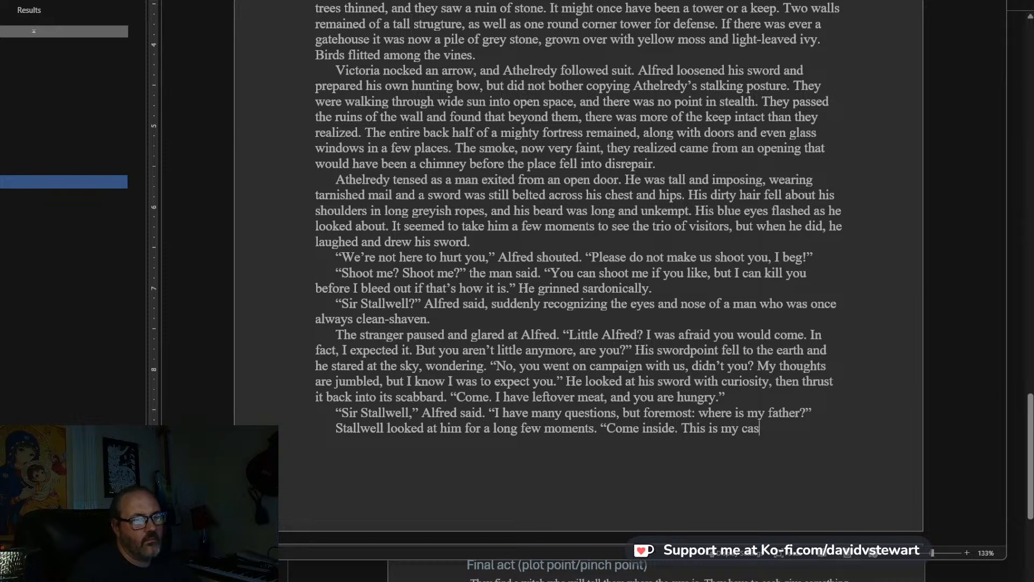
{"action": "type", "text": "tle now"}
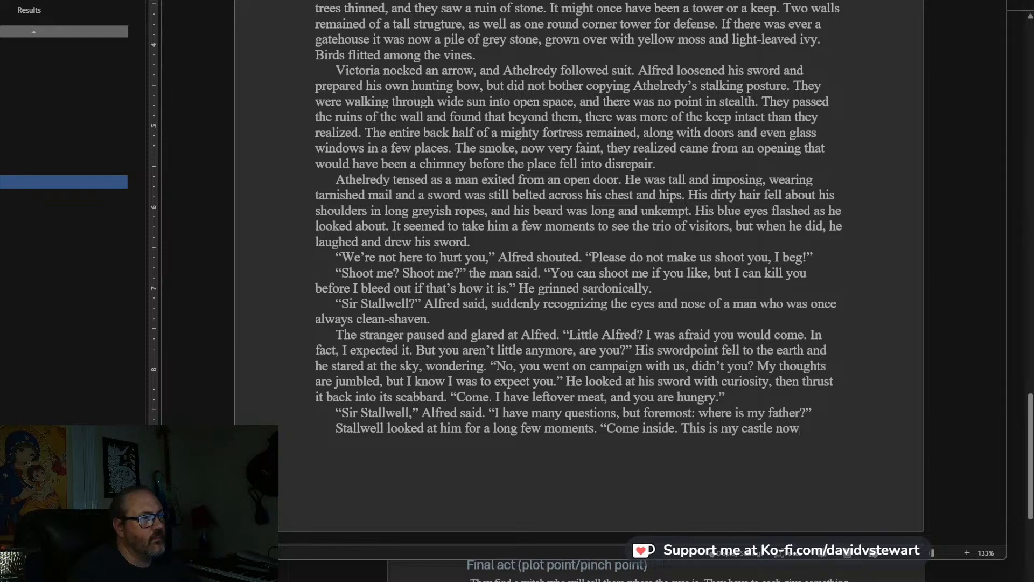
{"action": "type", "text": ". a bitter fief, but"}
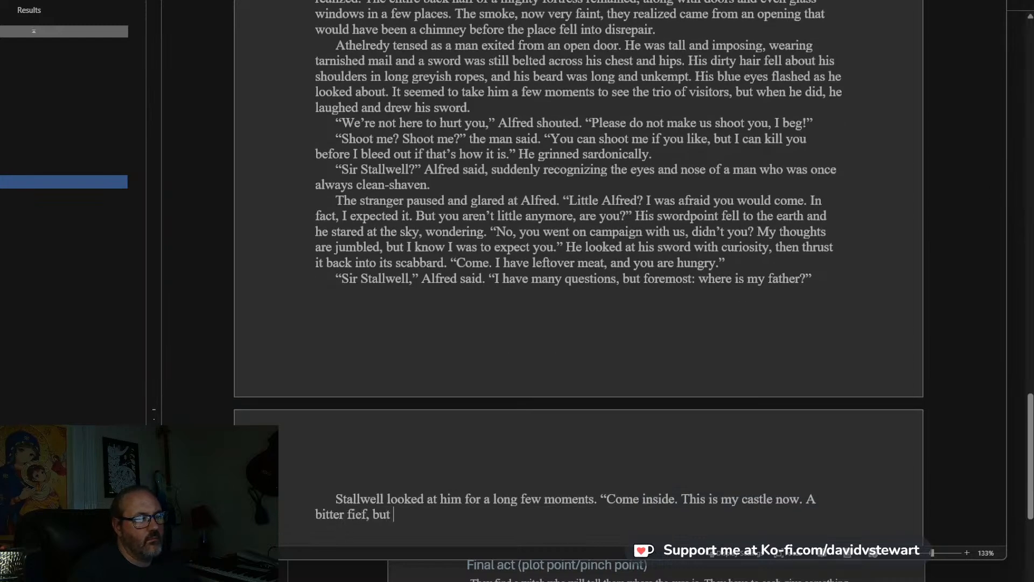
{"action": "type", "text": " it is mine"}
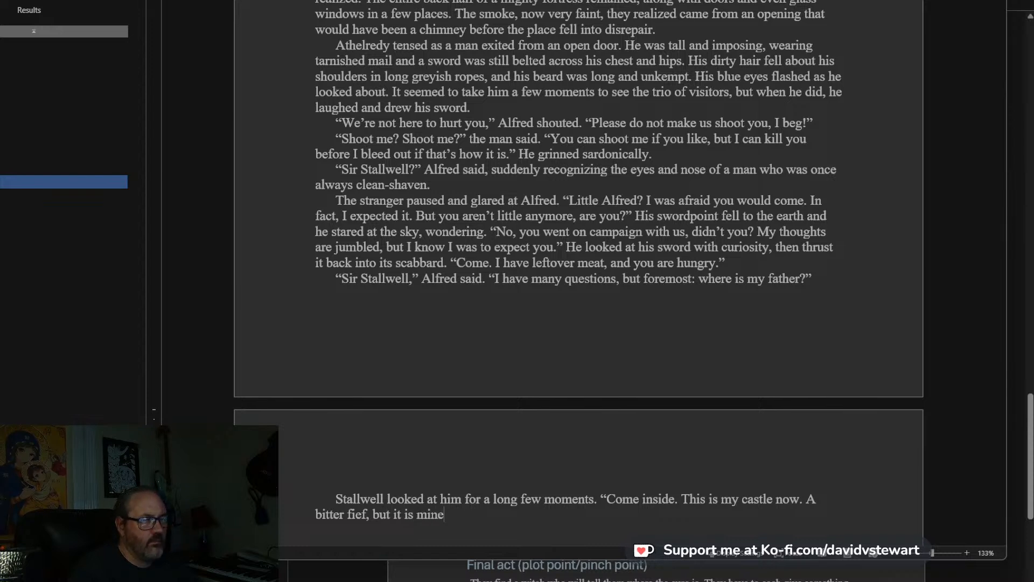
{"action": "type", "text": ". Come, and we will "}
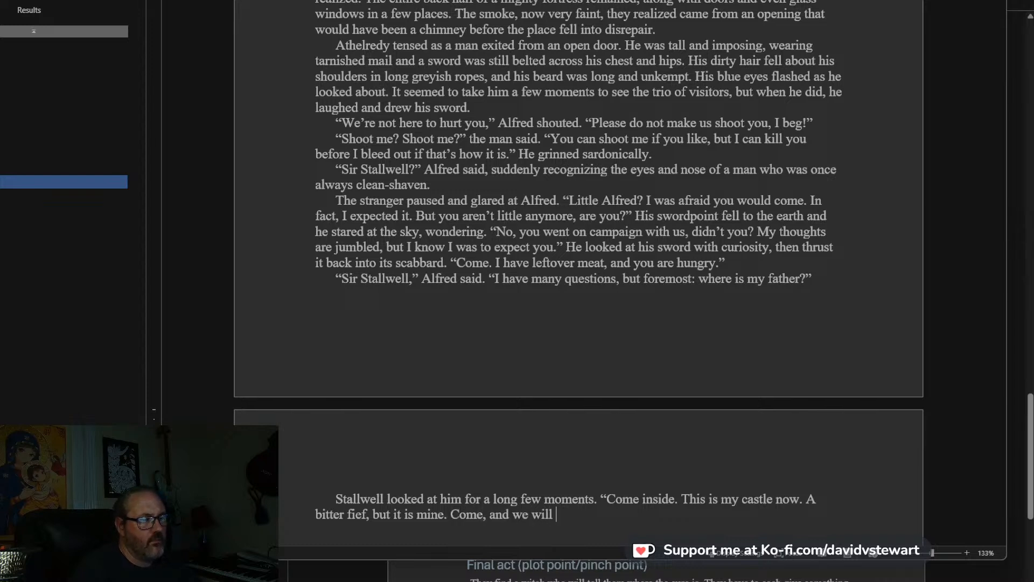
{"action": "type", "text": "talk inside, wher"}
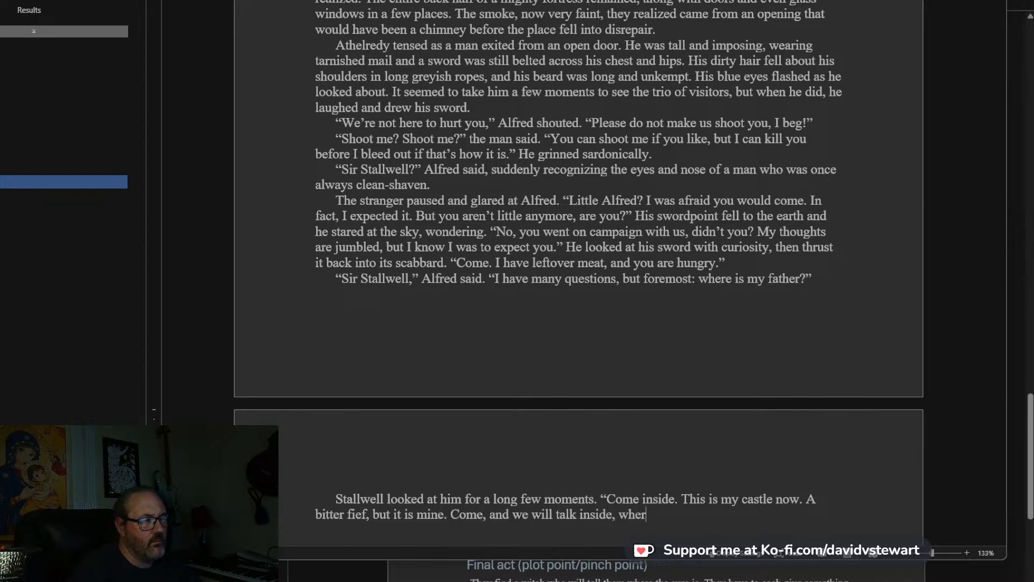
{"action": "type", "text": "e the birds cannot watch us.”"}
End Stallwell's speech with “Come, and we will talk inside, where the birds cannot watch us.” and start a new paragraph.
{"action": "key", "text": "Return"}
Write Athelredy's reply in the new paragraph: “The birds?” Athelredy said.
{"action": "scroll", "coordinate": [439, 318], "scroll_direction": "down", "scroll_amount": 5}
{"action": "type", "text": "“The b"}
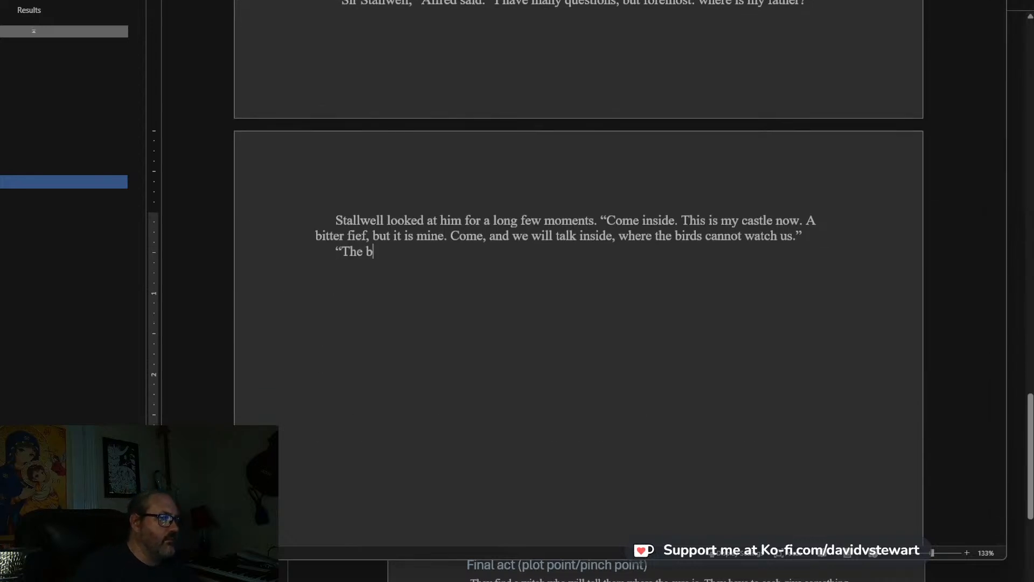
{"action": "type", "text": "irds?” Athelrea"}
{"action": "type", "text": "y said. He look"}
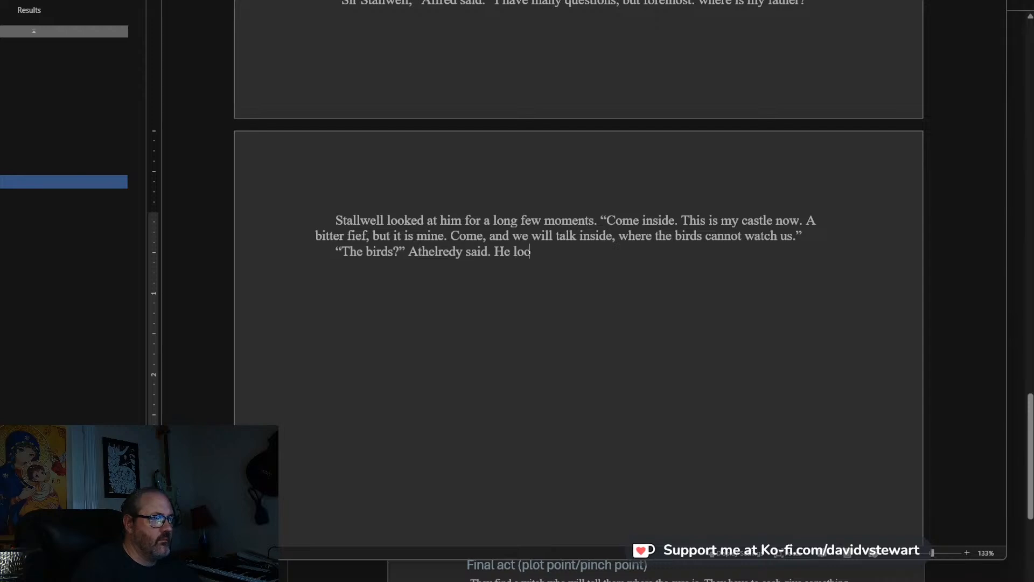
Continue Athelredy's paragraph with “He nodded to a pair of robins on a nearby patch of grass,”.
{"action": "key", "text": "BackSpace"}
{"action": "key", "text": "BackSpace"}
{"action": "key", "text": "BackSpace"}
{"action": "key", "text": "BackSpace"}
{"action": "type", "text": "nodded to a pai"}
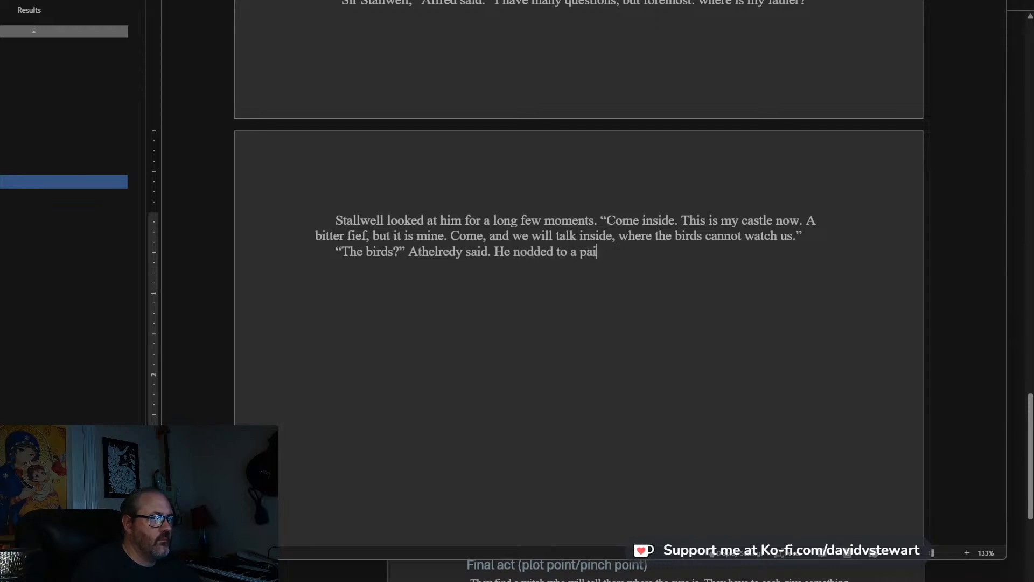
{"action": "type", "text": "r of robins"}
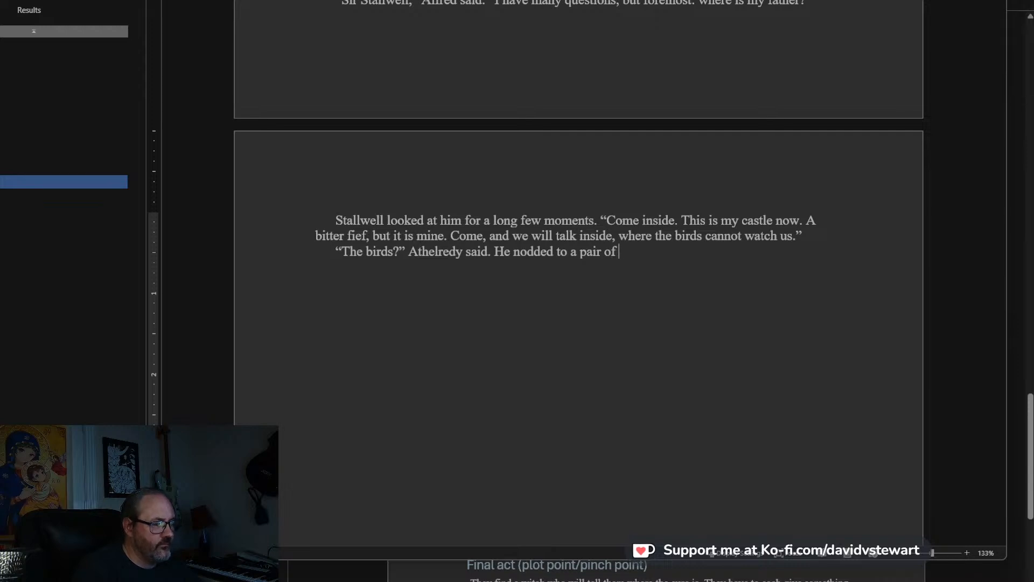
{"action": "type", "text": " on"}
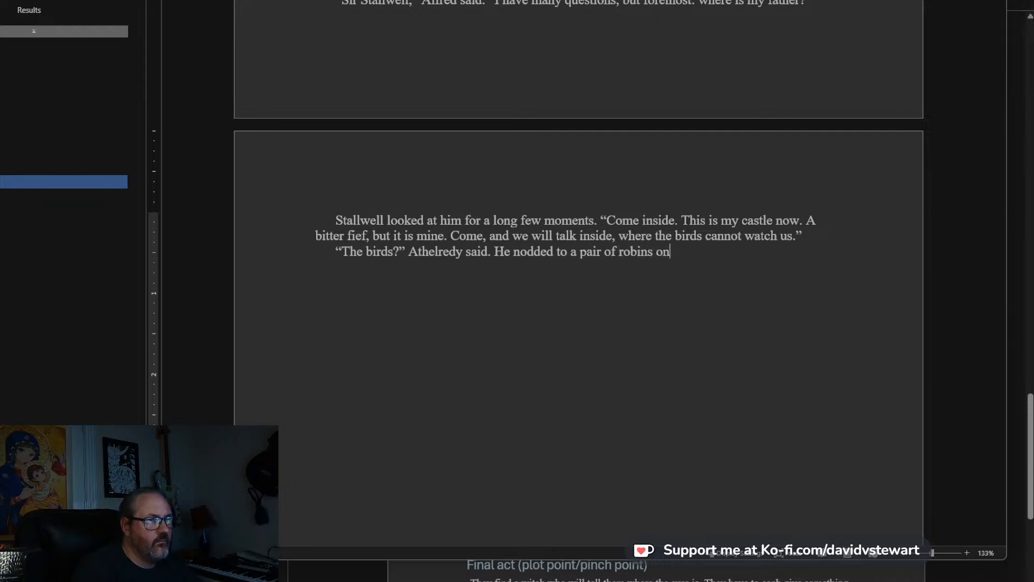
{"action": "type", "text": " a near"}
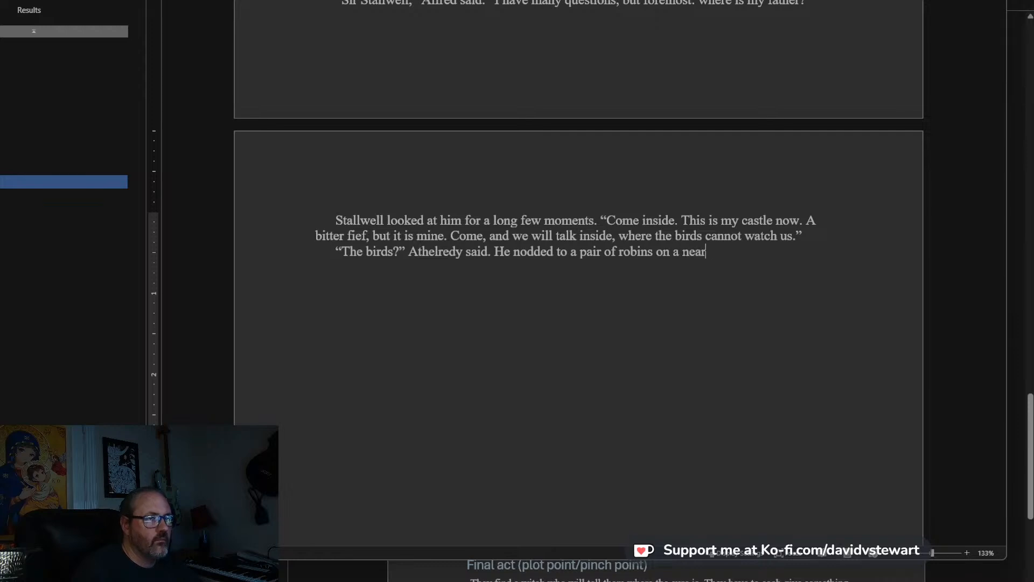
{"action": "type", "text": "by tpatch of g"}
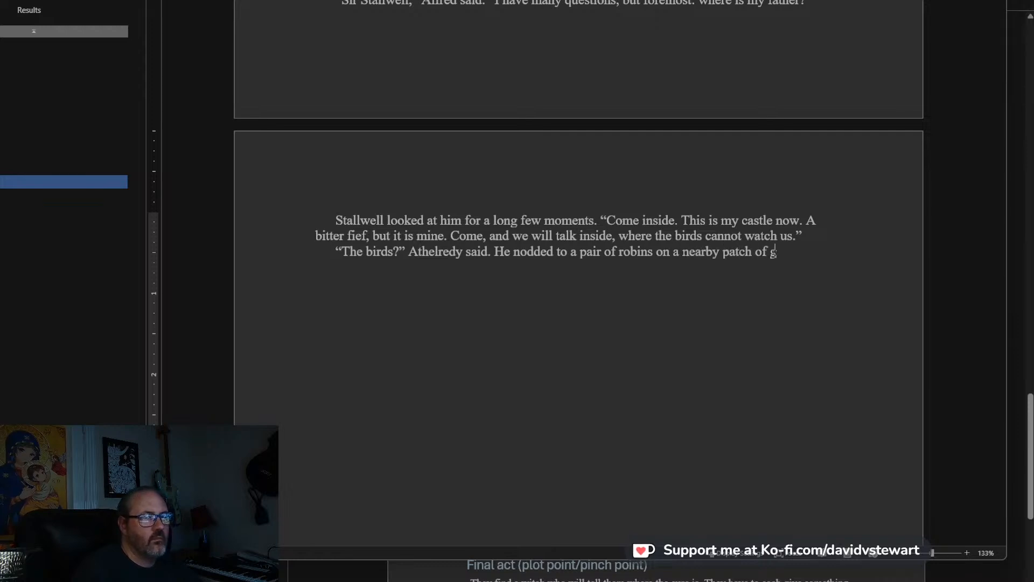
{"action": "type", "text": "rass, busy pe"}
Finish the sentence about the robins with “busy searching for insects and worms.”.
{"action": "key", "text": "BackSpace"}
{"action": "type", "text": "cr"}
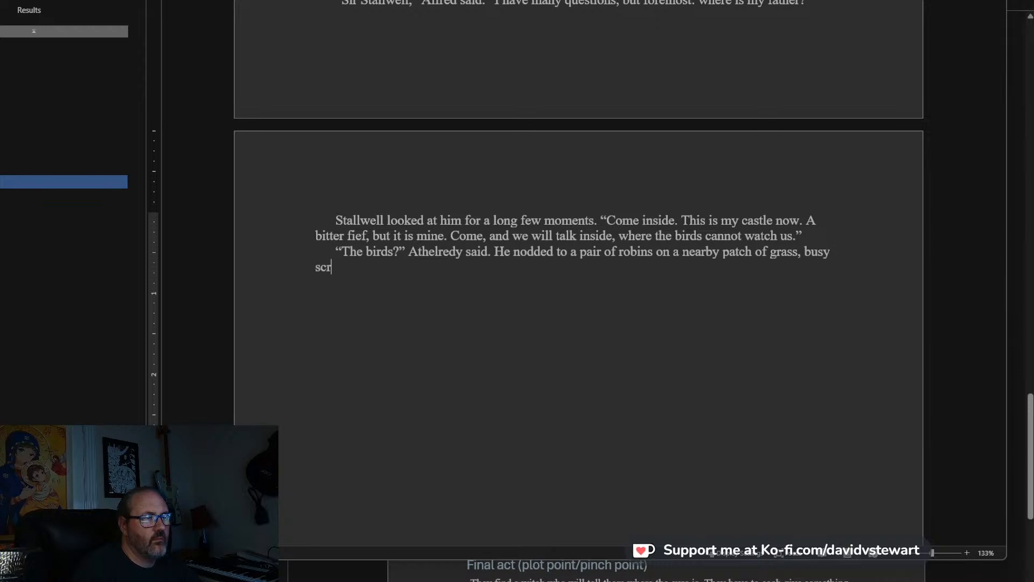
{"action": "key", "text": "BackSpace"}
{"action": "key", "text": "BackSpace"}
{"action": "type", "text": "searching for insects and worms."}
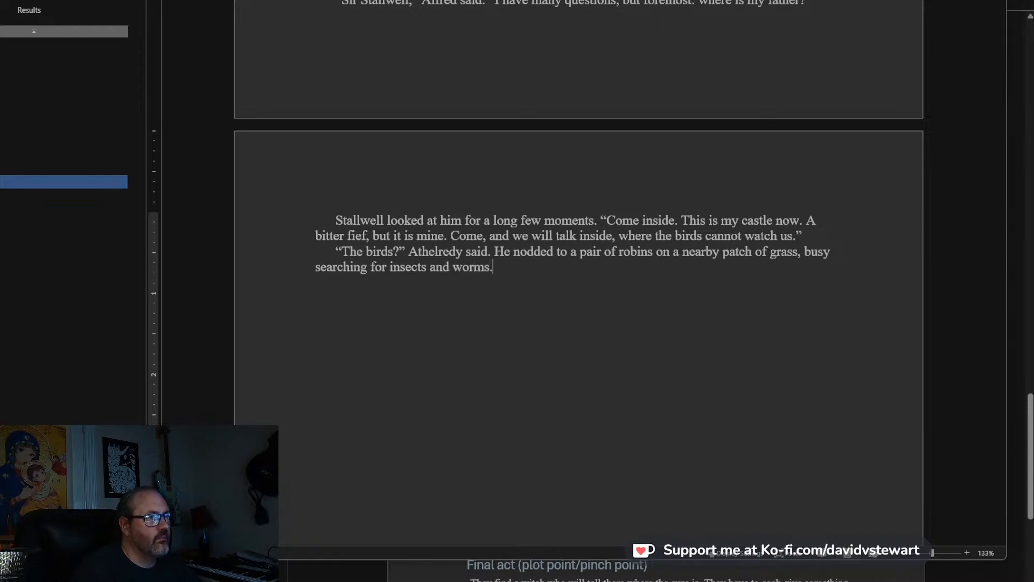
Start a new paragraph reading “Not those birds, obviously,” Stallwell said, with “those” in italics.
{"action": "key", "text": "Return"}
{"action": "type", "text": "“"}
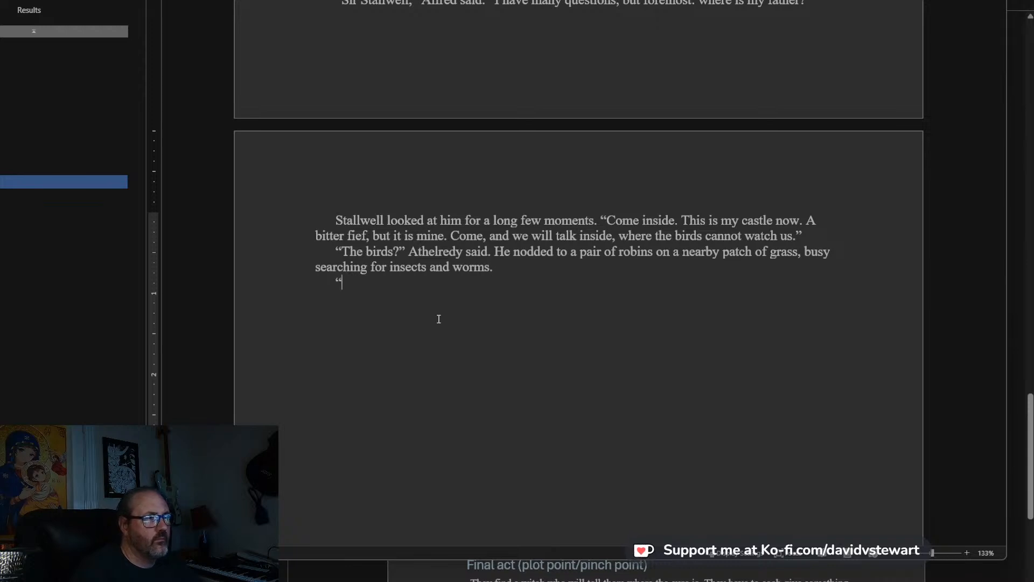
{"action": "type", "text": "Not th"}
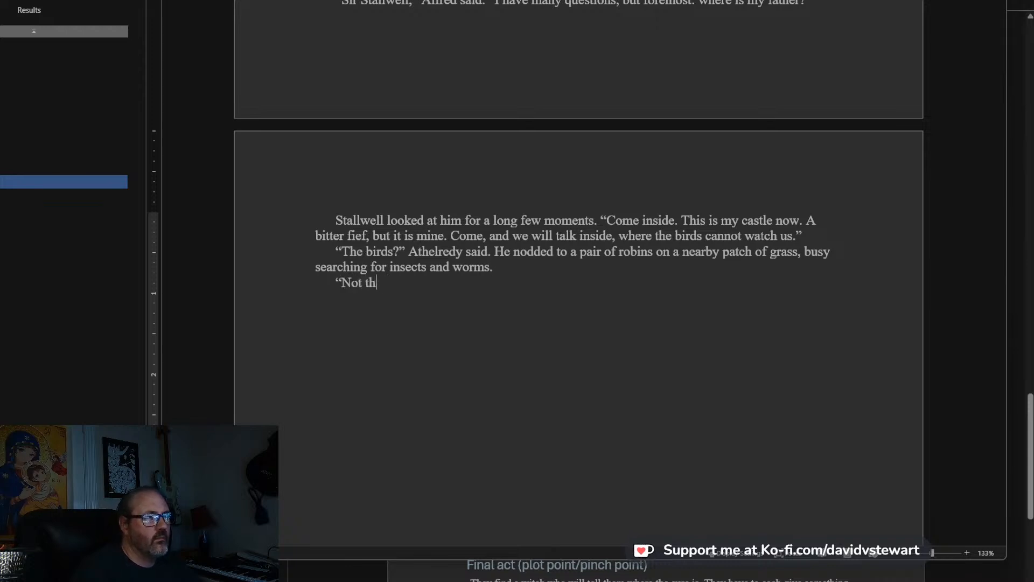
{"action": "type", "text": "ohose bi"}
{"action": "key", "text": "BackSpace"}
{"action": "key", "text": "BackSpace"}
{"action": "key", "text": "BackSpace"}
{"action": "key", "text": "ctrl+i"}
{"action": "type", "text": "birds, obviously,”"}
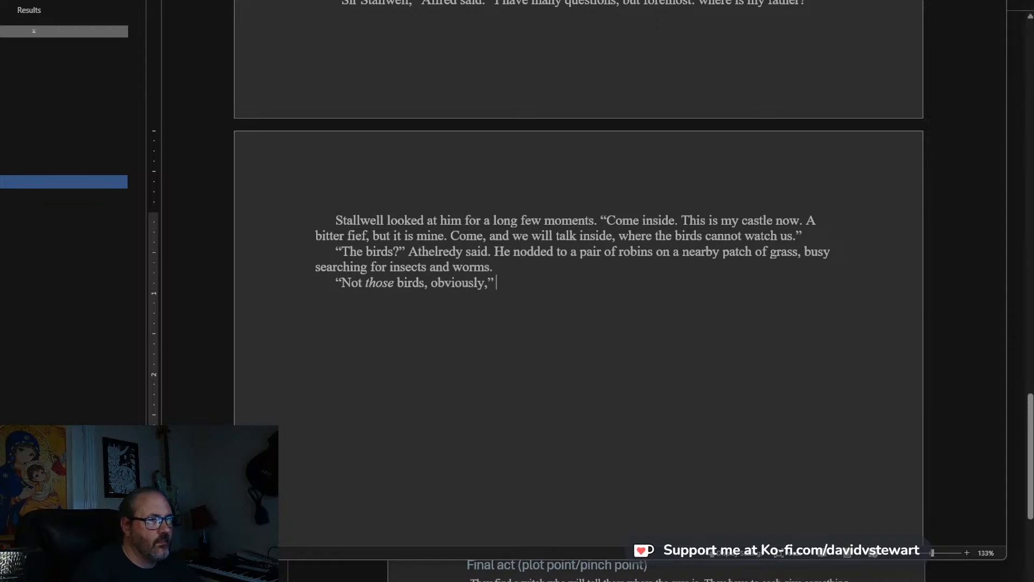
{"action": "type", "text": " Stall"}
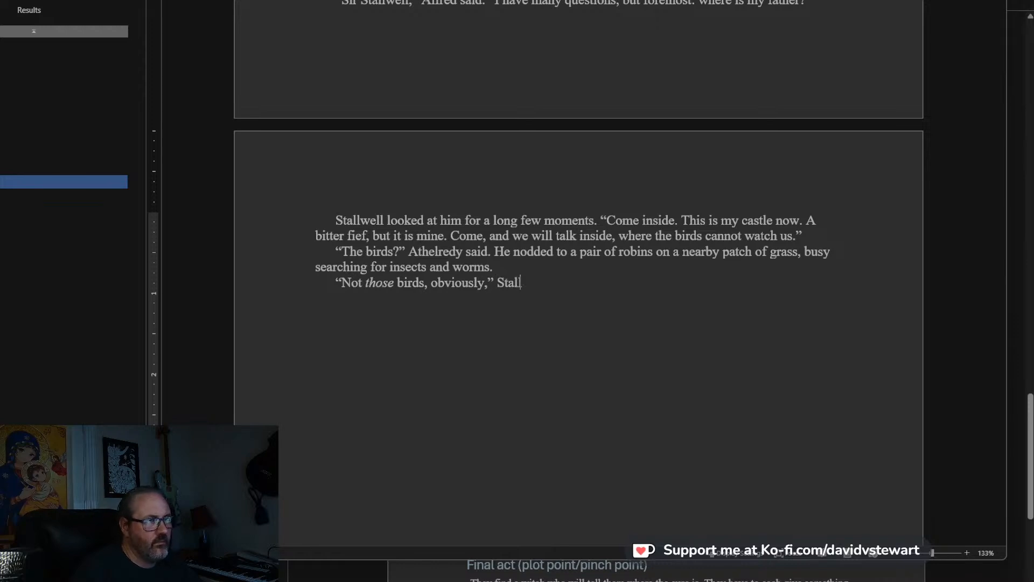
{"action": "type", "text": "well said. “The b"}
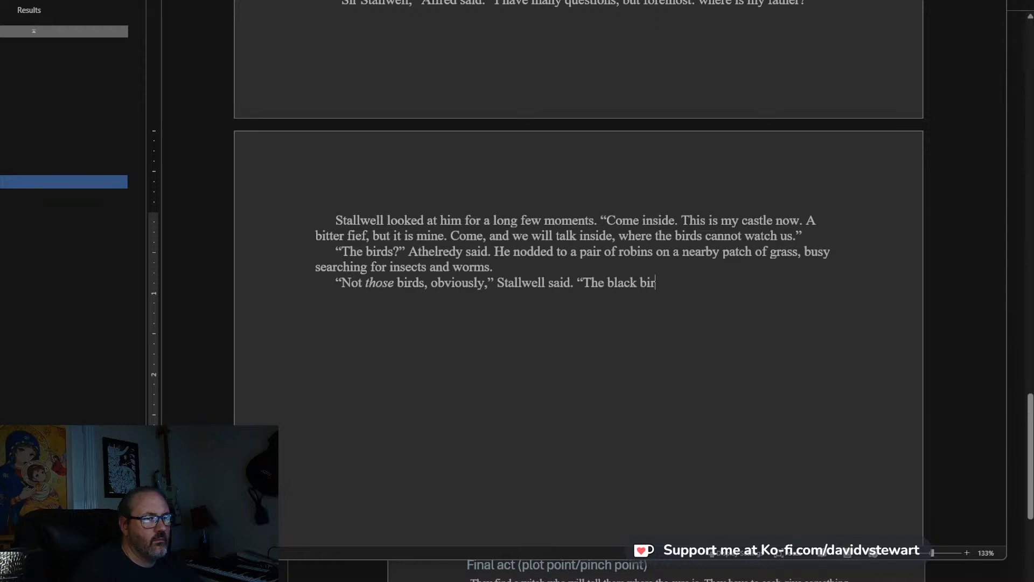
{"action": "type", "text": "lackbirds."}
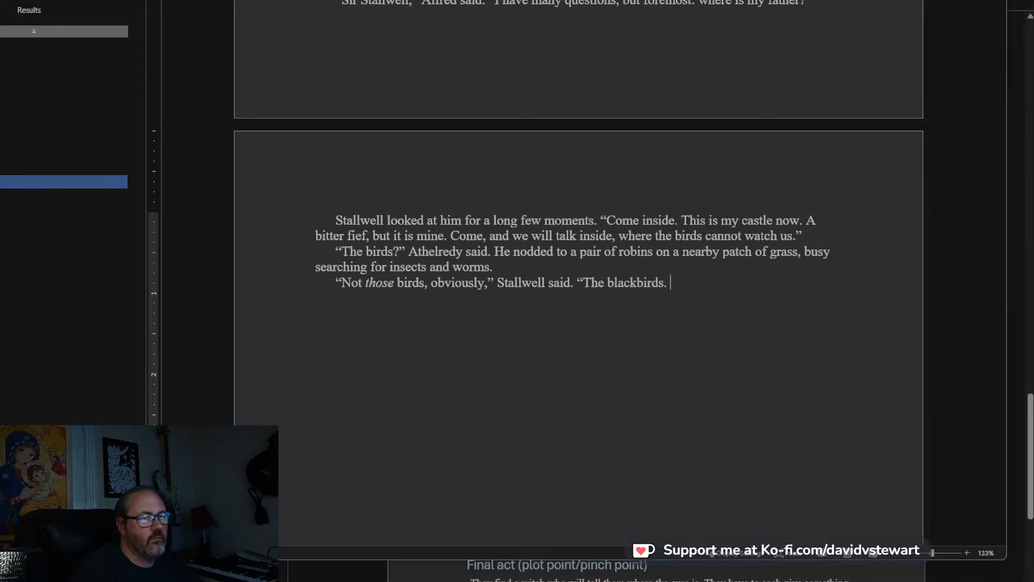
{"action": "type", "text": " The black ones! Have you n"}
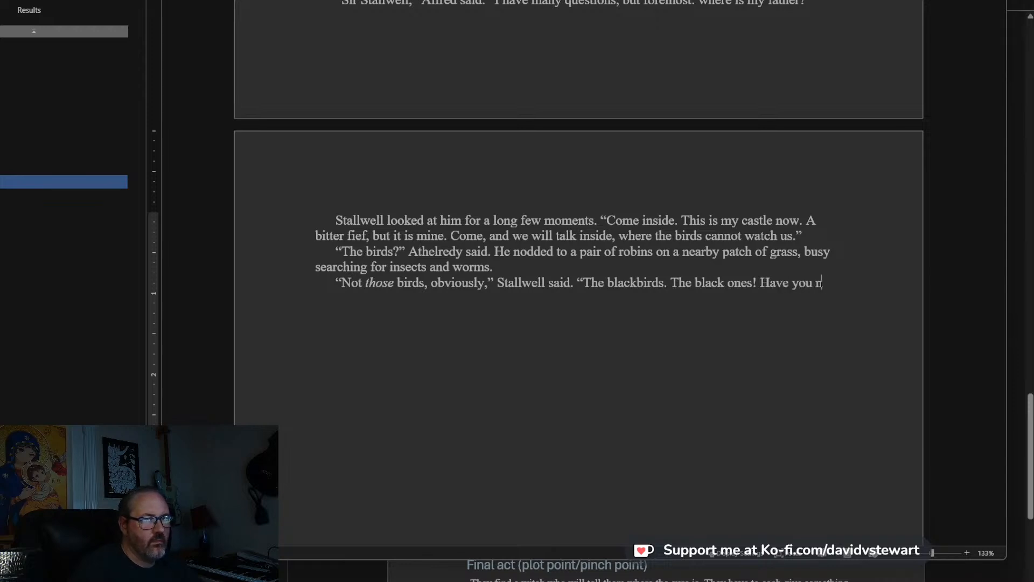
{"action": "type", "text": "ot seen them s"}
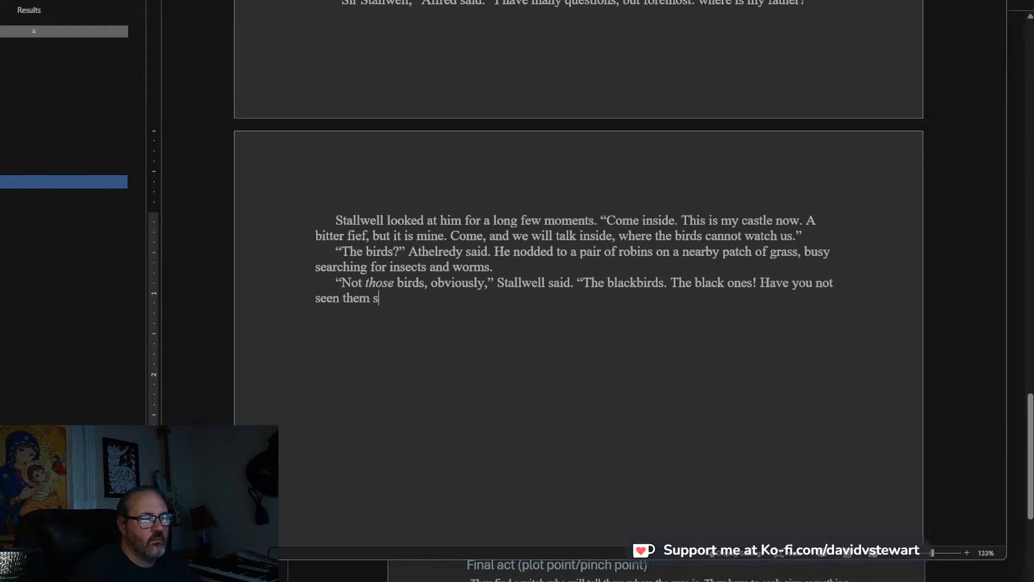
{"action": "key", "text": "BackSpace"}
{"action": "type", "text": "circlingov"}
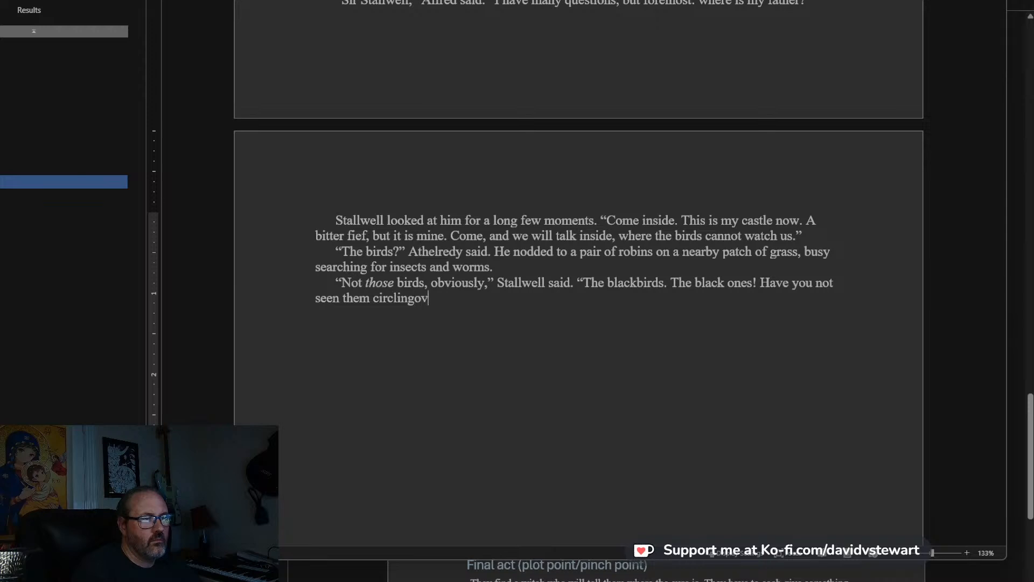
{"action": "type", "text": "erhead? If not, t"}
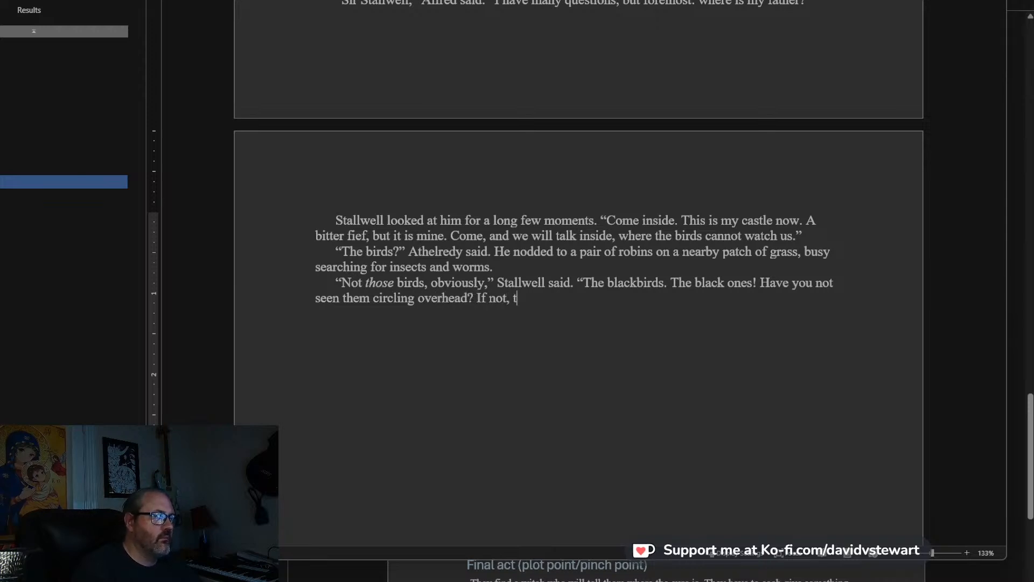
{"action": "type", "text": "hen you shall"}
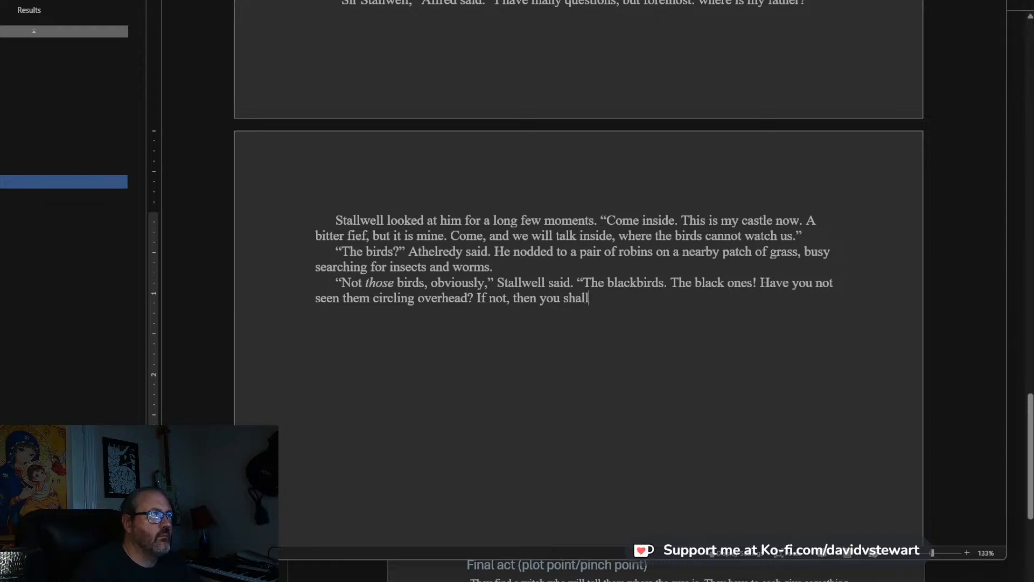
{"action": "type", "text": ", or perhs"}
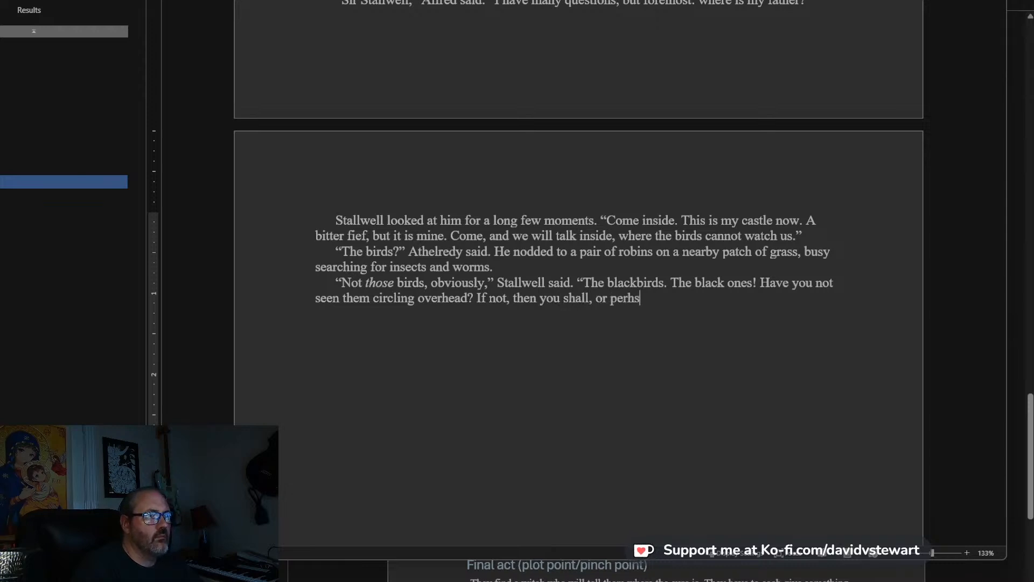
{"action": "key", "text": "BackSpace"}
{"action": "type", "text": "aps not"}
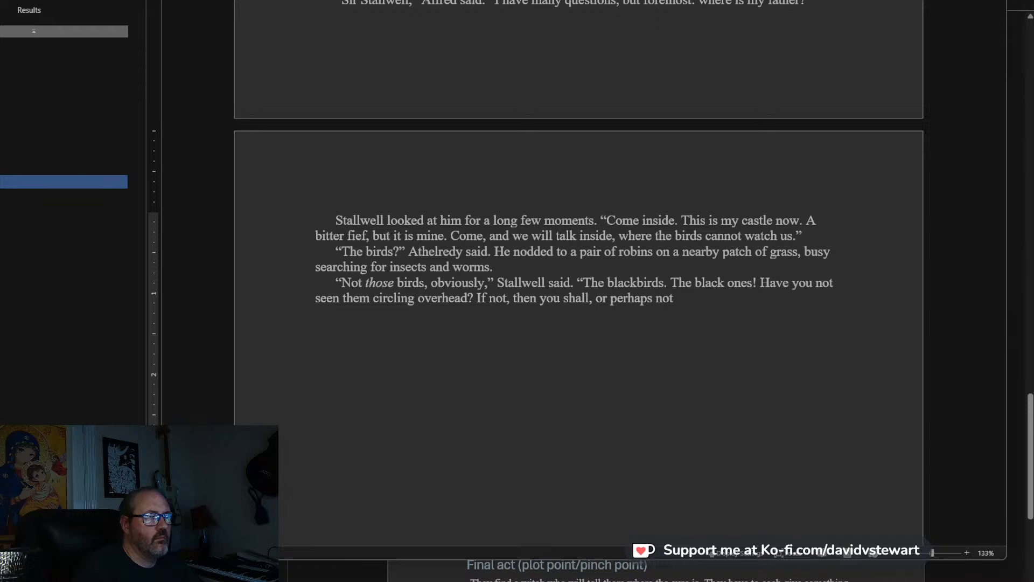
{"action": "type", "text": ". Now,"}
{"action": "type", "text": "\" He sho"}
{"action": "type", "text": "ok his hea"}
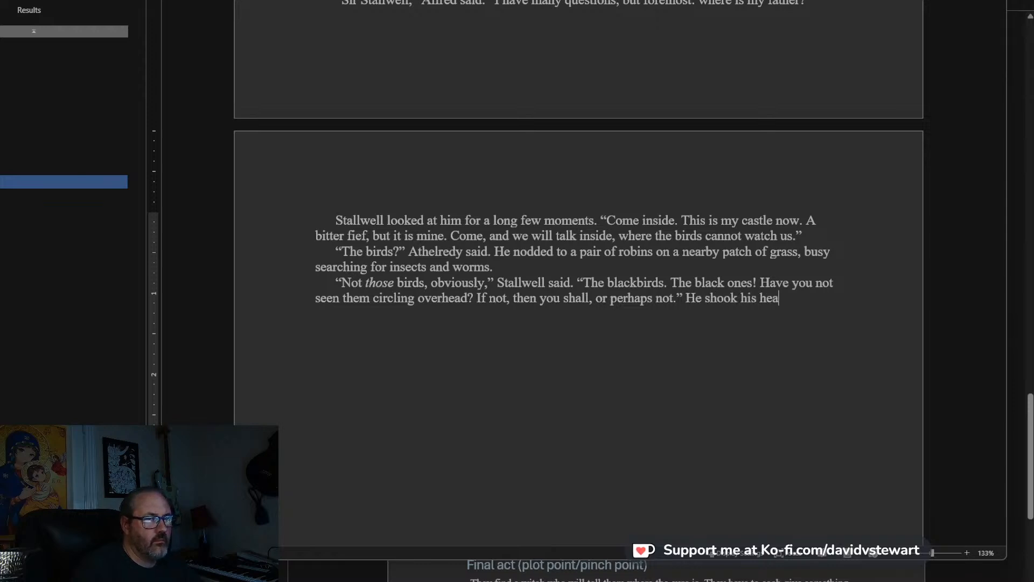
{"action": "type", "text": "d and said to himsel"}
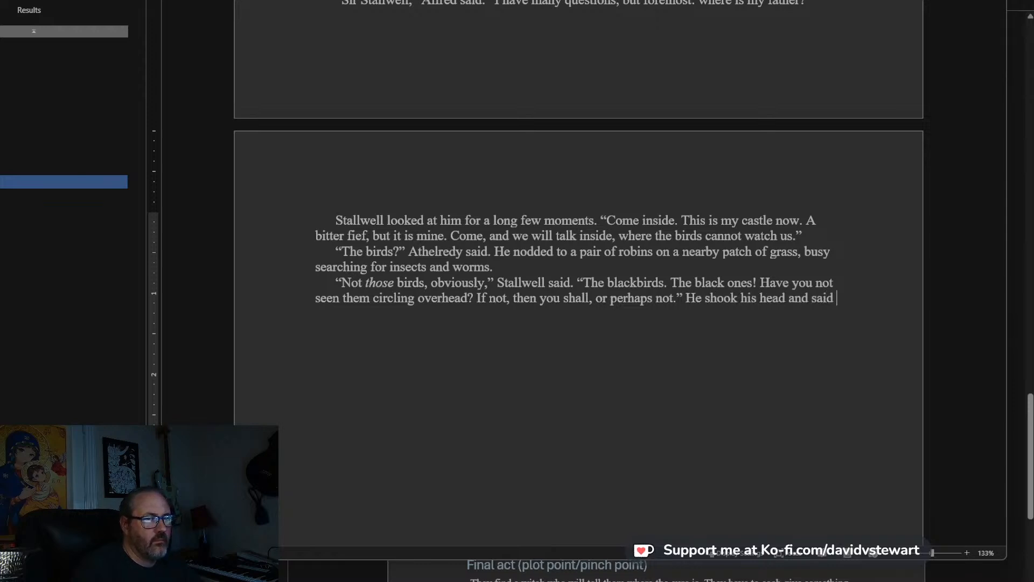
End Stallwell's paragraph with the muttered line “No, they will not. No.”.
{"action": "type", "text": "\"no"}
{"action": "key", "text": "BackSpace"}
{"action": "key", "text": "BackSpace"}
{"action": "type", "text": "No, t"}
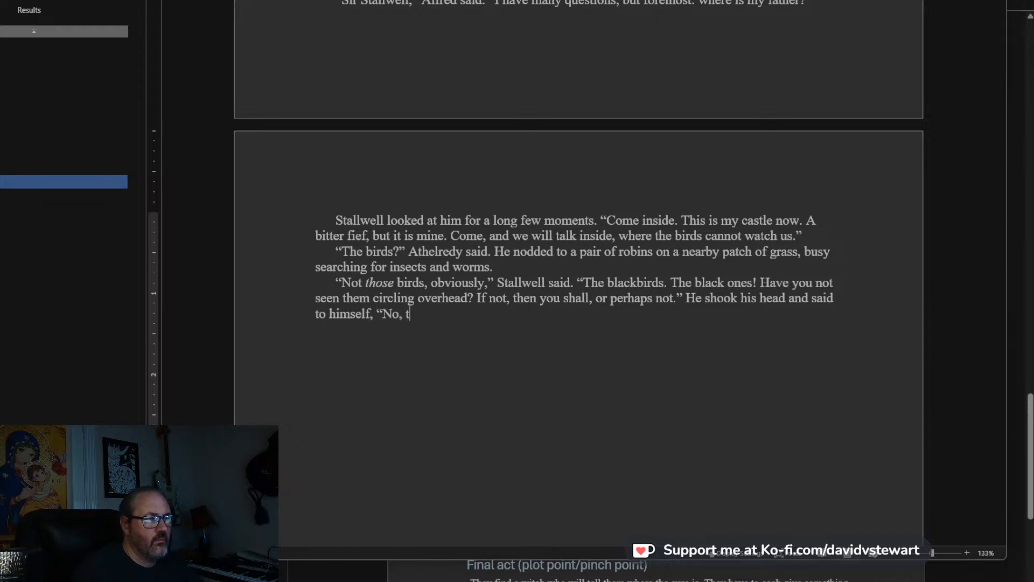
{"action": "type", "text": "hey will not. I wi"}
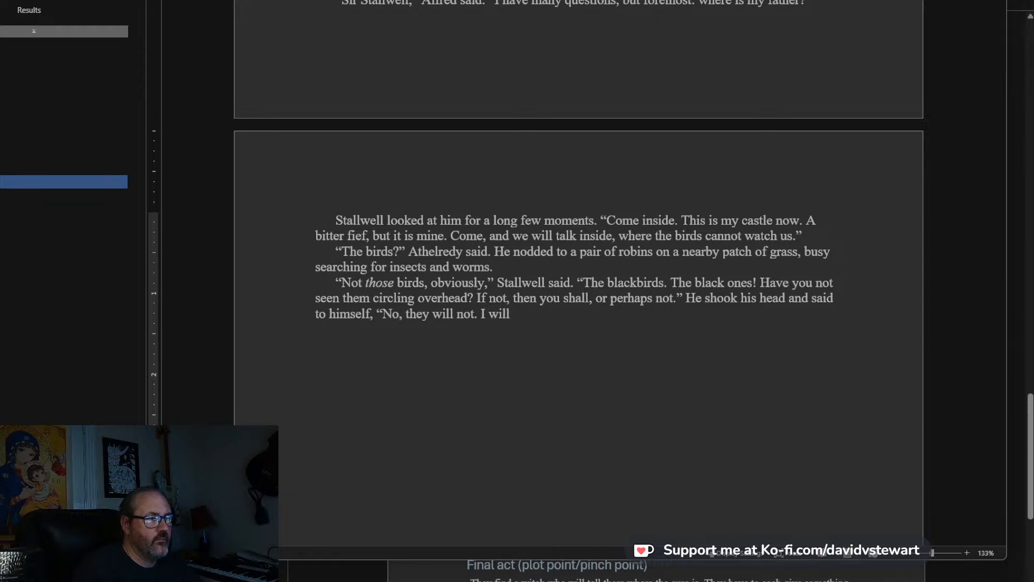
{"action": "type", "text": "l"}
{"action": "key", "text": "BackSpace"}
{"action": "key", "text": "BackSpace"}
{"action": "key", "text": "BackSpace"}
{"action": "key", "text": "BackSpace"}
{"action": "key", "text": "BackSpace"}
{"action": "type", "text": "No.”"}
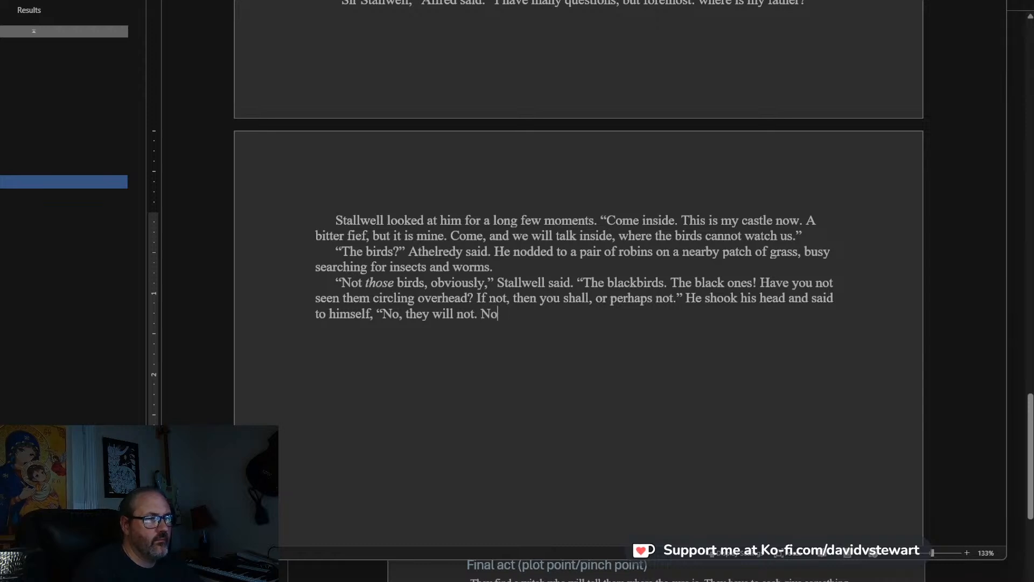
Add a new paragraph reading “He turned and trotted up the steps.”.
{"action": "key", "text": "Return"}
{"action": "type", "text": "“"}
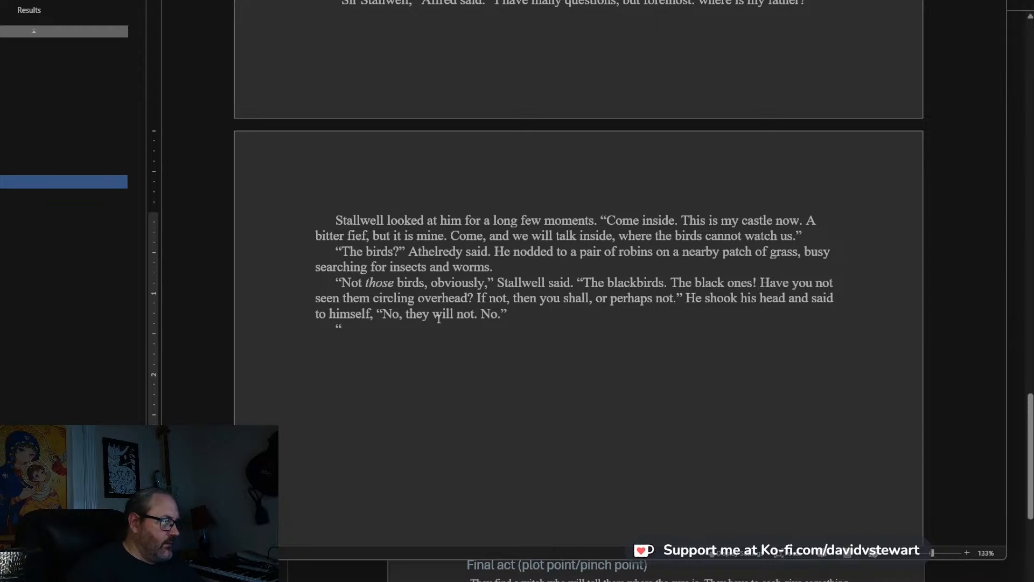
{"action": "scroll", "coordinate": [438, 317], "scroll_direction": "down", "scroll_amount": 2}
{"action": "key", "text": "BackSpace"}
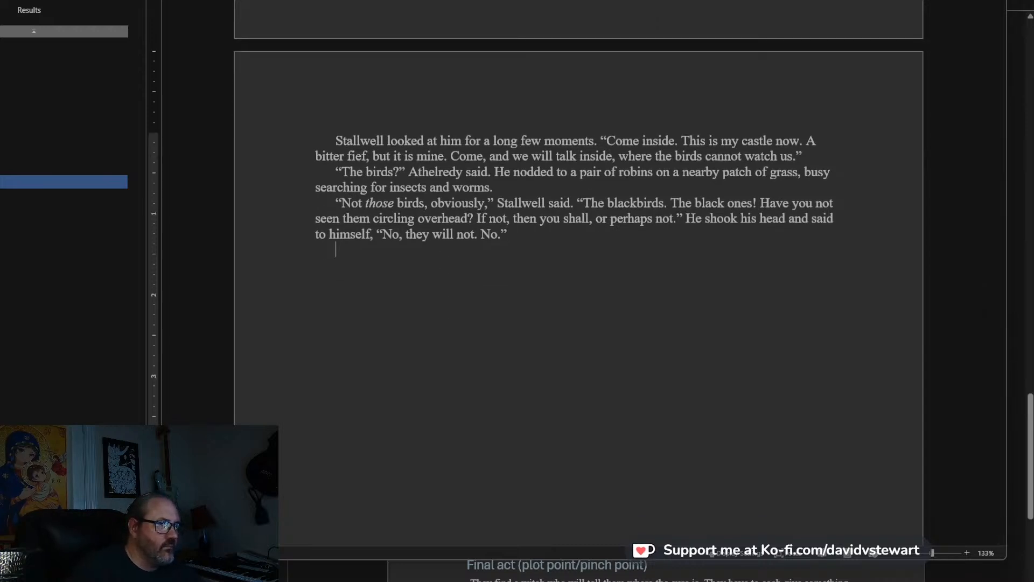
{"action": "type", "text": "He turned and "}
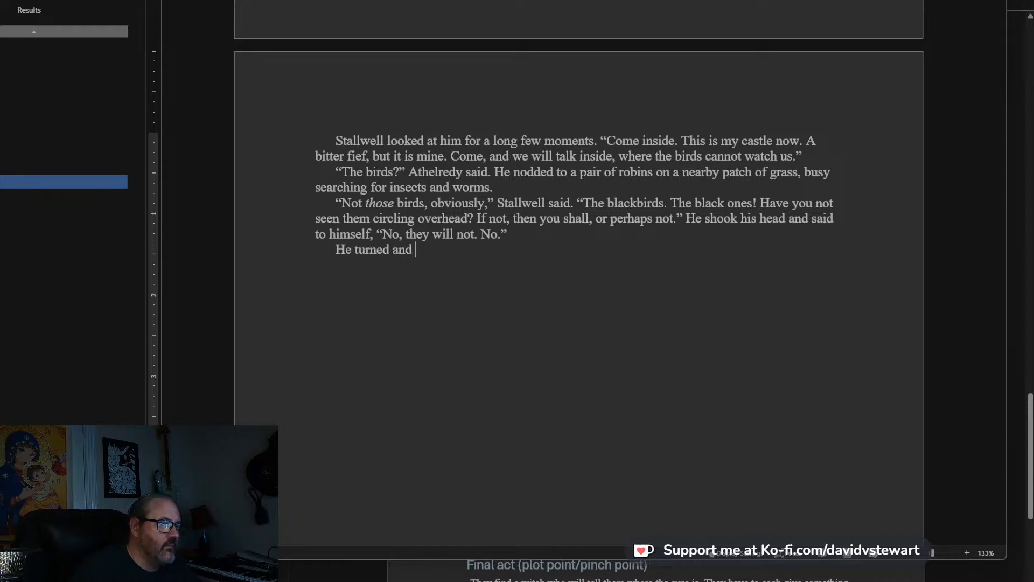
{"action": "type", "text": "trotted up the steps."}
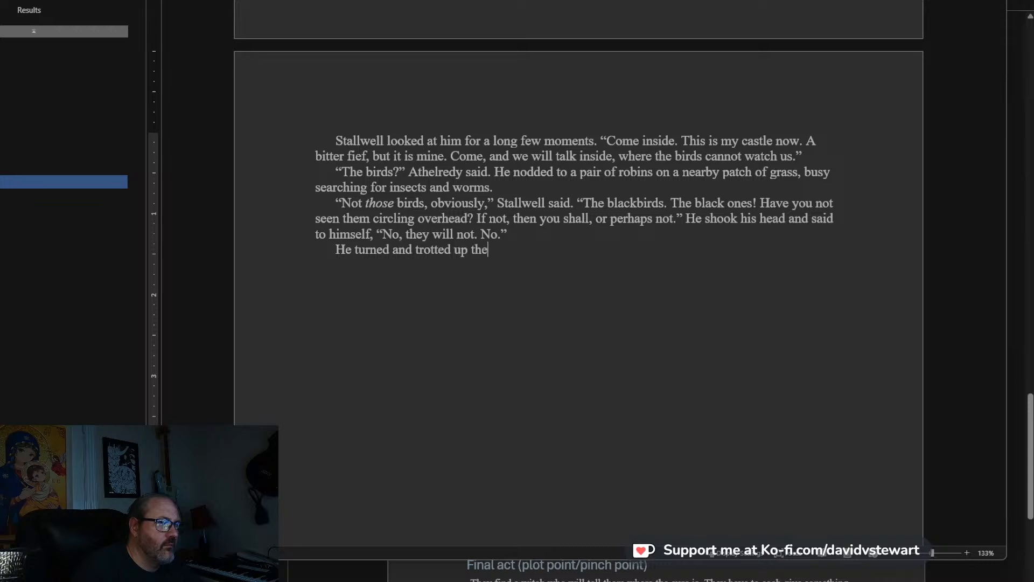
Write Alfred's question as a new paragraph: “My father?” Alfred said.
{"action": "key", "text": "Return"}
{"action": "type", "text": "\"I"}
{"action": "key", "text": "BackSpace"}
{"action": "type", "text": "My fath"}
{"action": "type", "text": "er?\" Alfred said."}
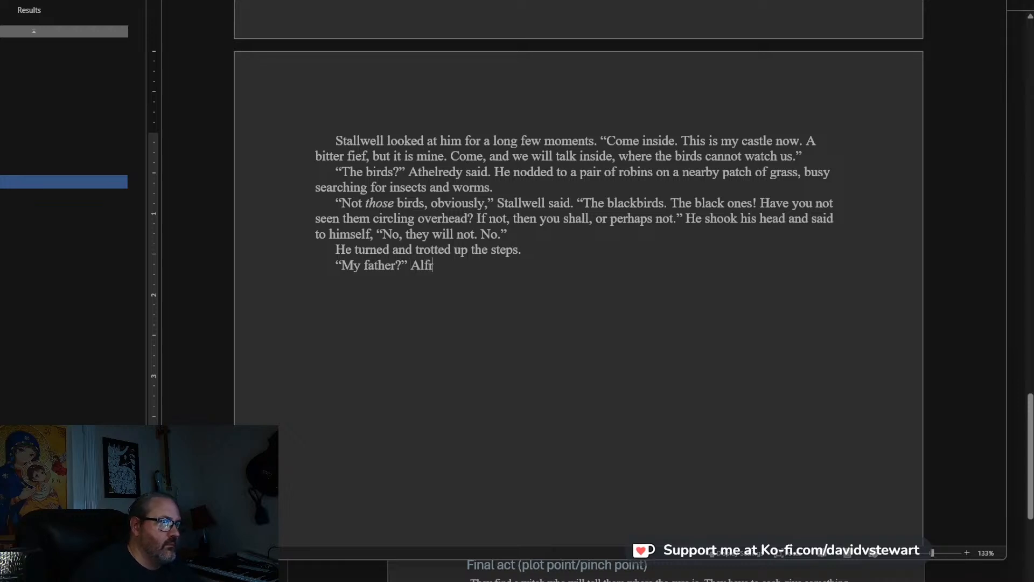
Start Stallwell's answer in a new paragraph with “I will tell you. Come.”.
{"action": "key", "text": "Return"}
{"action": "type", "text": "\"I w"}
{"action": "type", "text": "ill tell you. "}
{"action": "type", "text": "Come"}
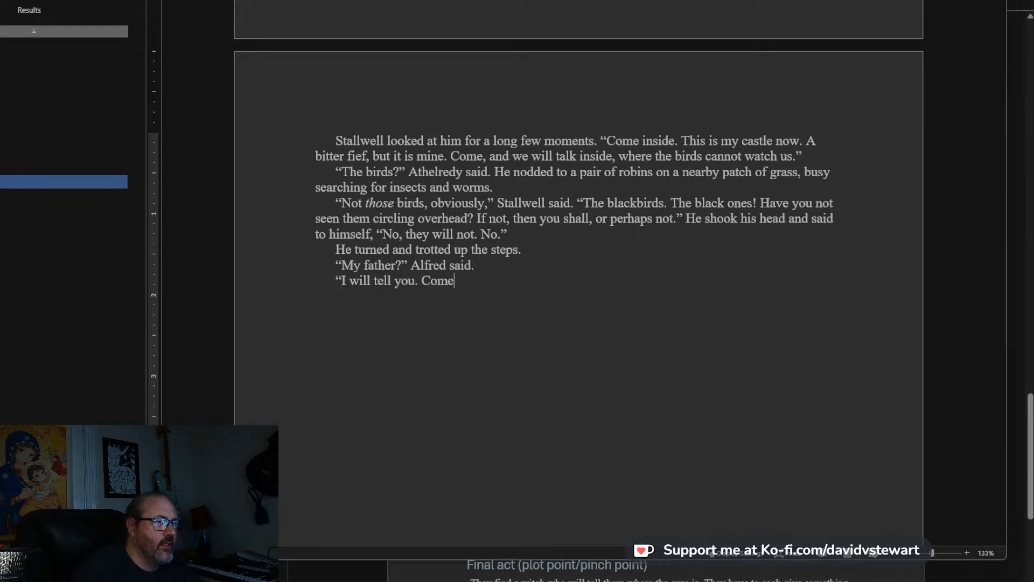
{"action": "type", "text": ". "}
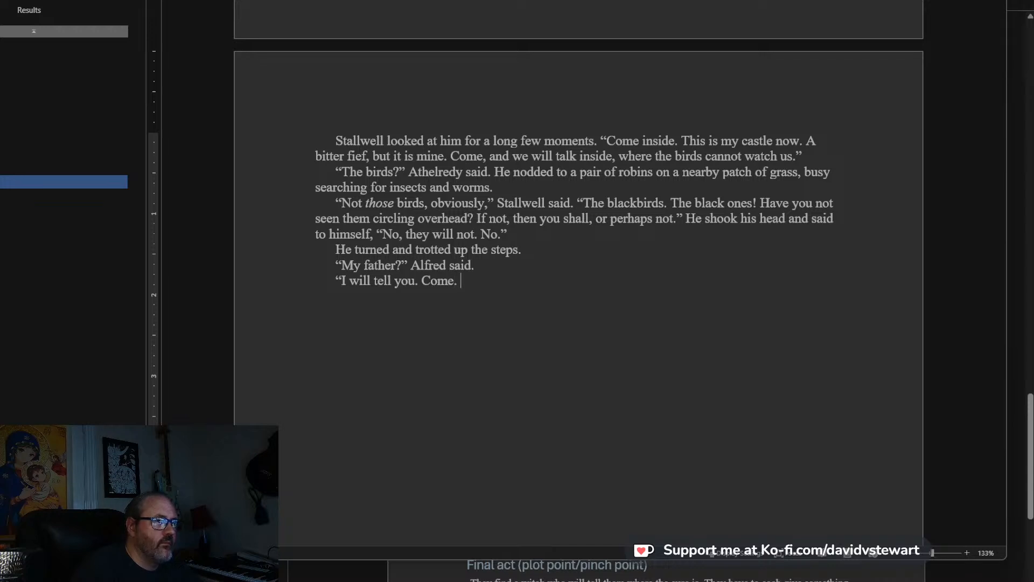
{"action": "type", "text": "Come, my prince, and inspect my f"}
Continue Stallwell's answer with “Come, my prince, and inspect my fief.”.
{"action": "key", "text": "ctrl+BackSpace"}
{"action": "key", "text": "ctrl+BackSpace"}
{"action": "key", "text": "ctrl+BackSpace"}
{"action": "key", "text": "ctrl+BackSpace"}
{"action": "type", "text": "and inspect my fief.\" His "}
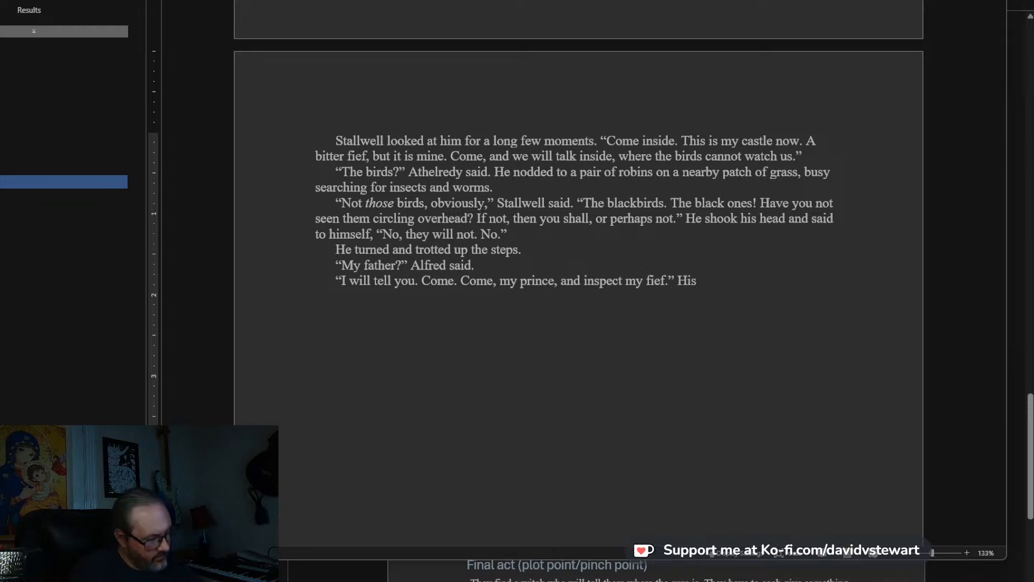
{"action": "type", "text": "dirr"}
Close the quotation and add the description “His dirty face split into a wide and hungry smile.”.
{"action": "key", "text": "BackSpace"}
{"action": "type", "text": "ty "}
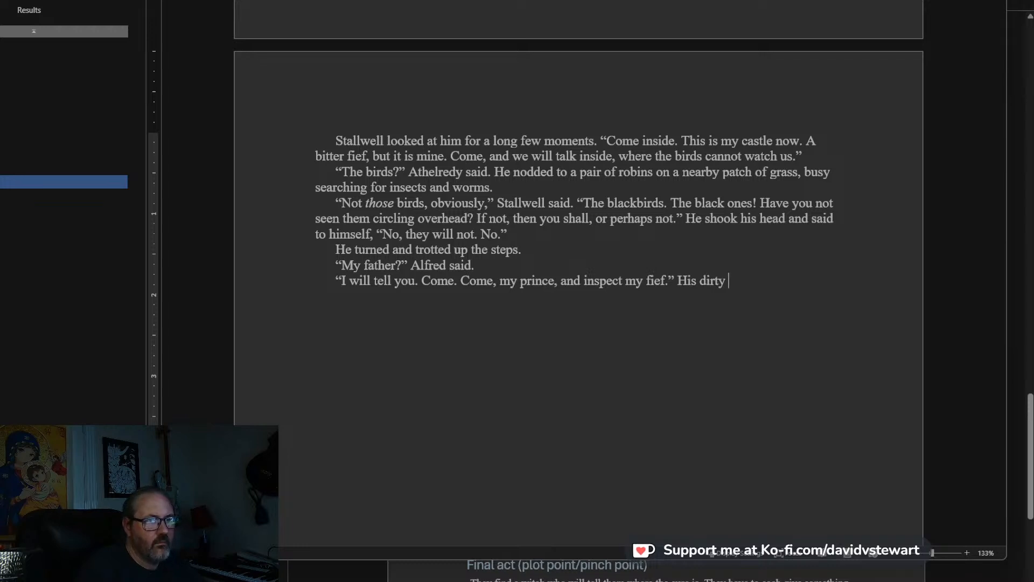
{"action": "type", "text": "face split "}
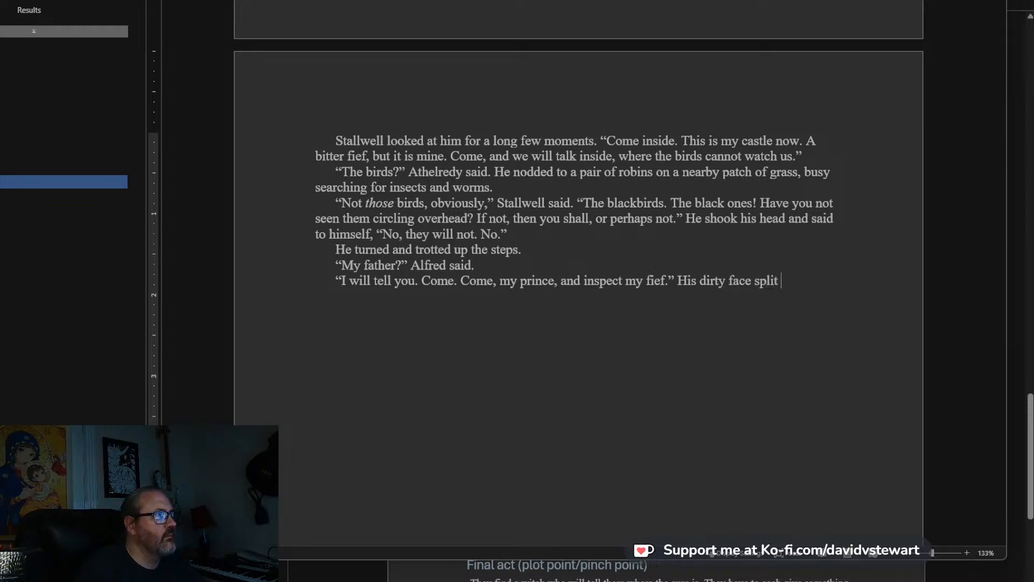
{"action": "type", "text": "into a wide and"}
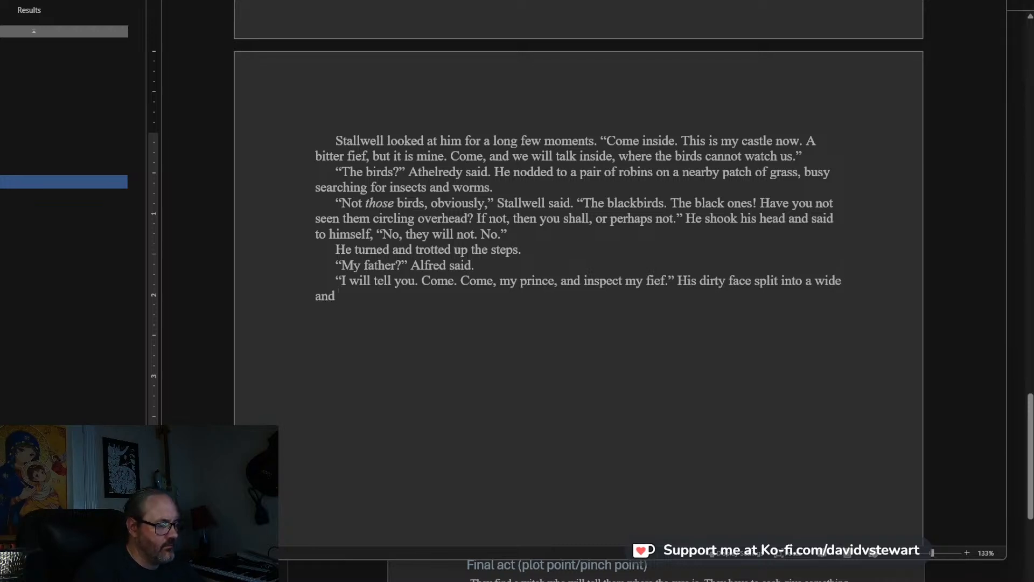
{"action": "type", "text": " hungry snmi"}
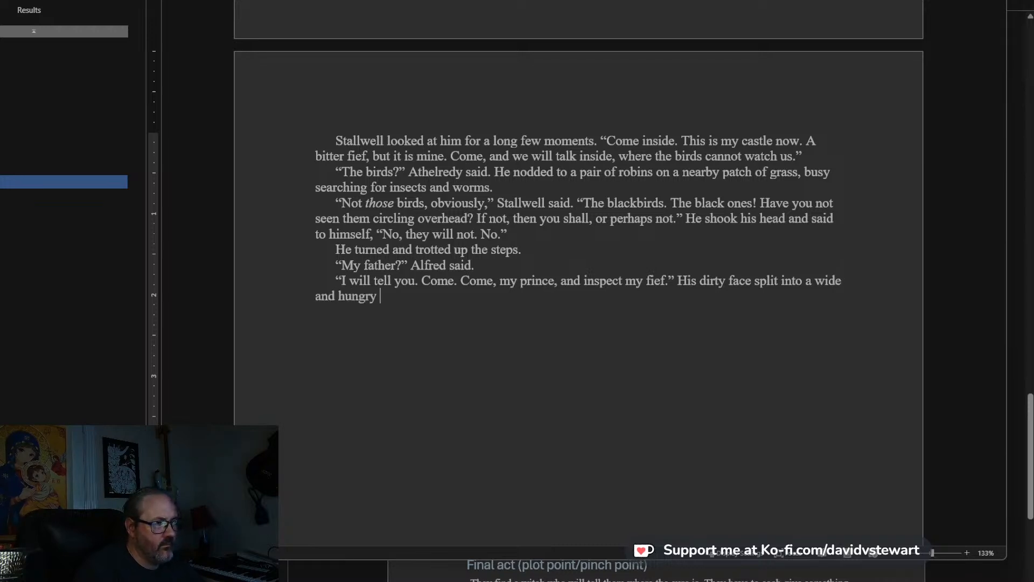
{"action": "key", "text": "BackSpace"}
{"action": "key", "text": "BackSpace"}
{"action": "key", "text": "BackSpace"}
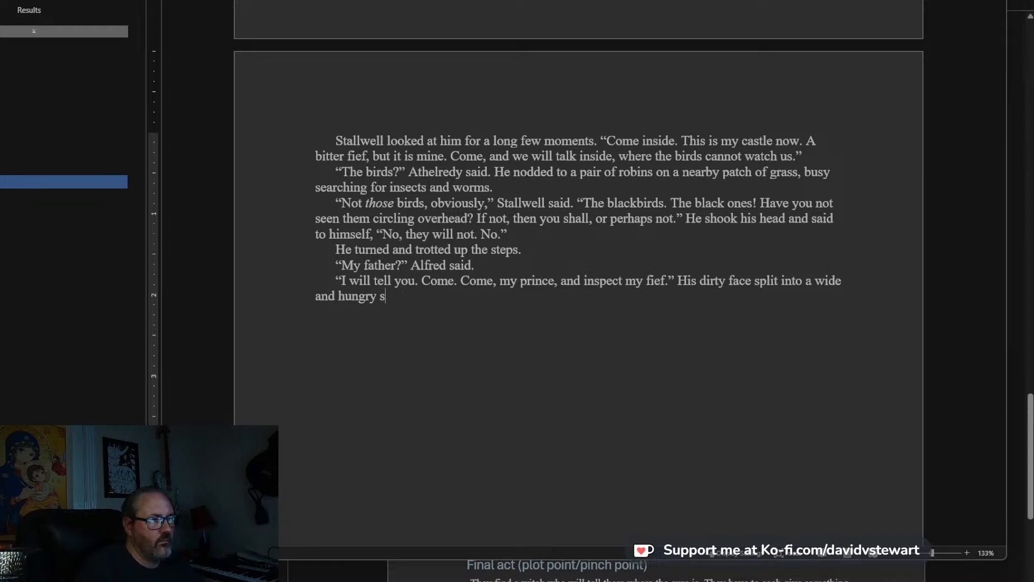
{"action": "type", "text": "mile. "}
{"action": "type", "text": "\"here"}
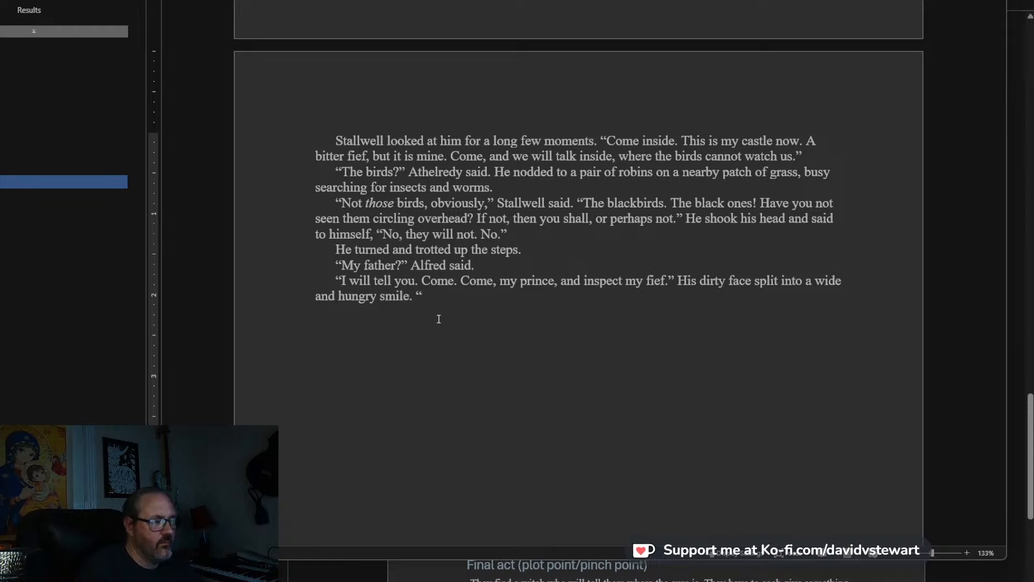
Resume Stallwell's speech after the smile with “I will do homage to you, my prince, because it is better than”.
{"action": "key", "text": "BackSpace"}
{"action": "key", "text": "BackSpace"}
{"action": "key", "text": "BackSpace"}
{"action": "key", "text": "BackSpace"}
{"action": "key", "text": "BackSpace"}
{"action": "type", "text": "I will do homage "}
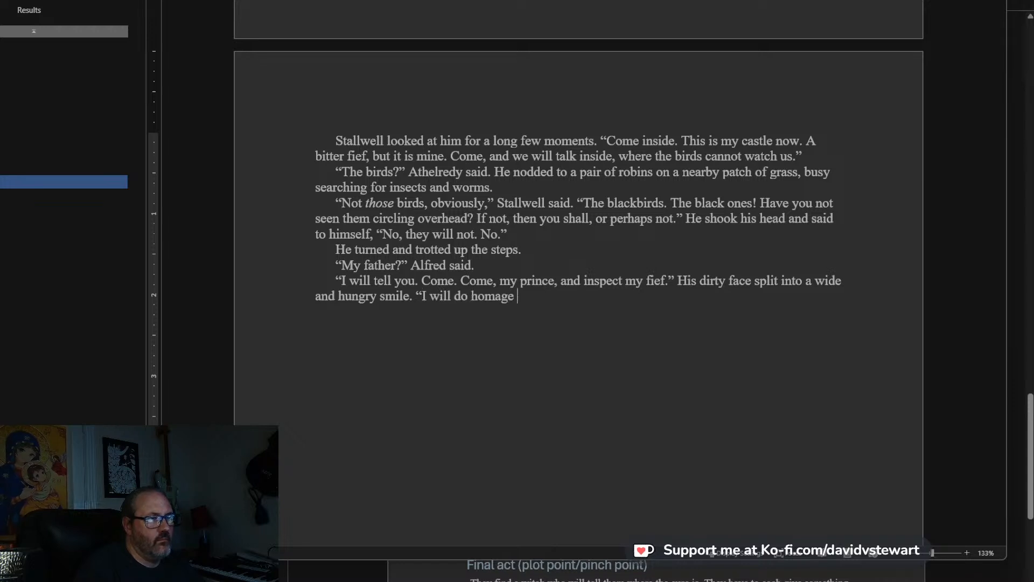
{"action": "type", "text": "to you, my"}
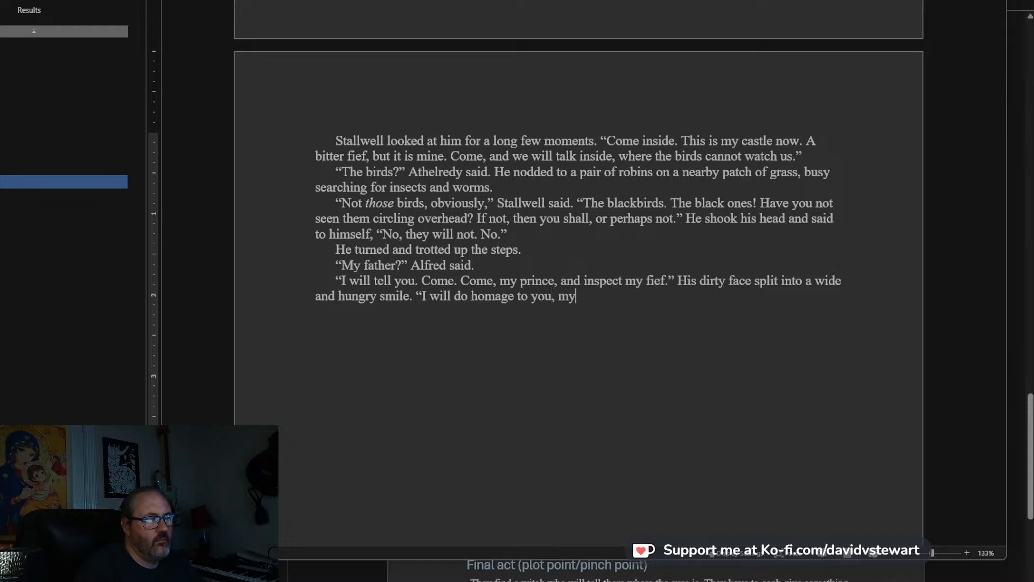
{"action": "type", "text": " prince, because it is better than"}
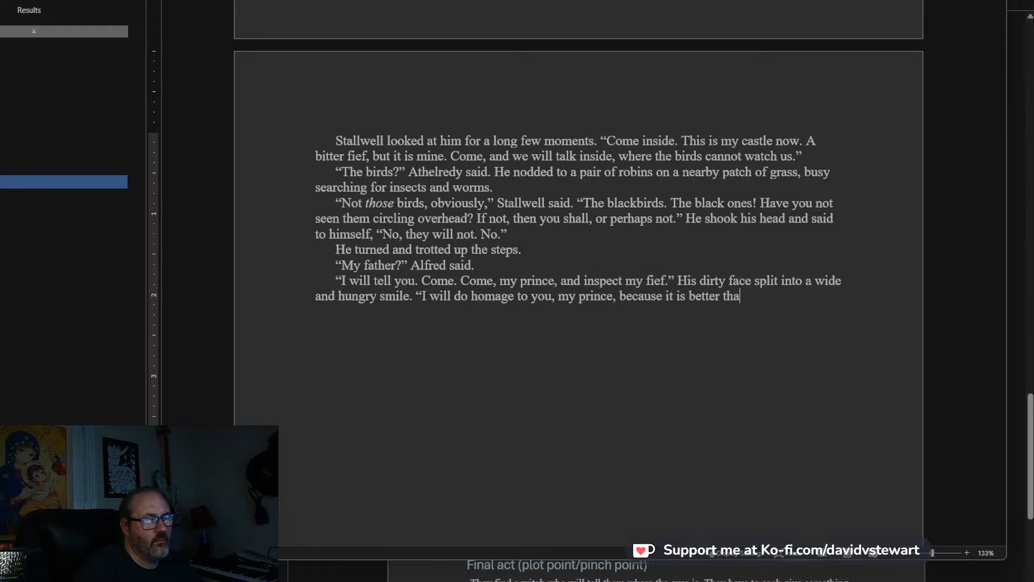
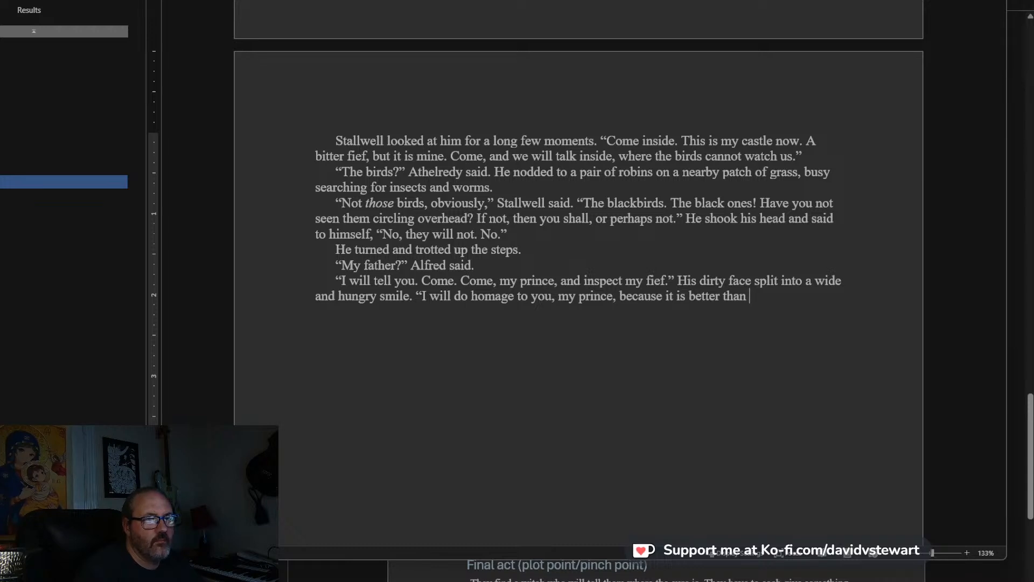
Change “than” in Stallwell's homage line to “that way.” and continue with “Edward is in charge now, is he not?”.
{"action": "key", "text": "BackSpace"}
{"action": "key", "text": "BackSpace"}
{"action": "key", "text": "BackSpace"}
{"action": "type", "text": "hat way. Edward "}
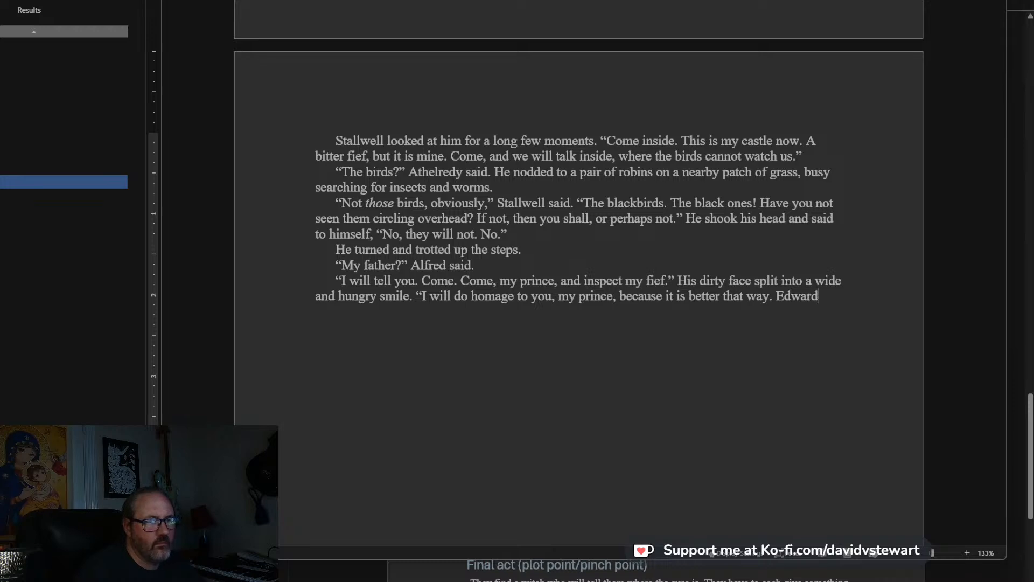
{"action": "type", "text": "is in char"}
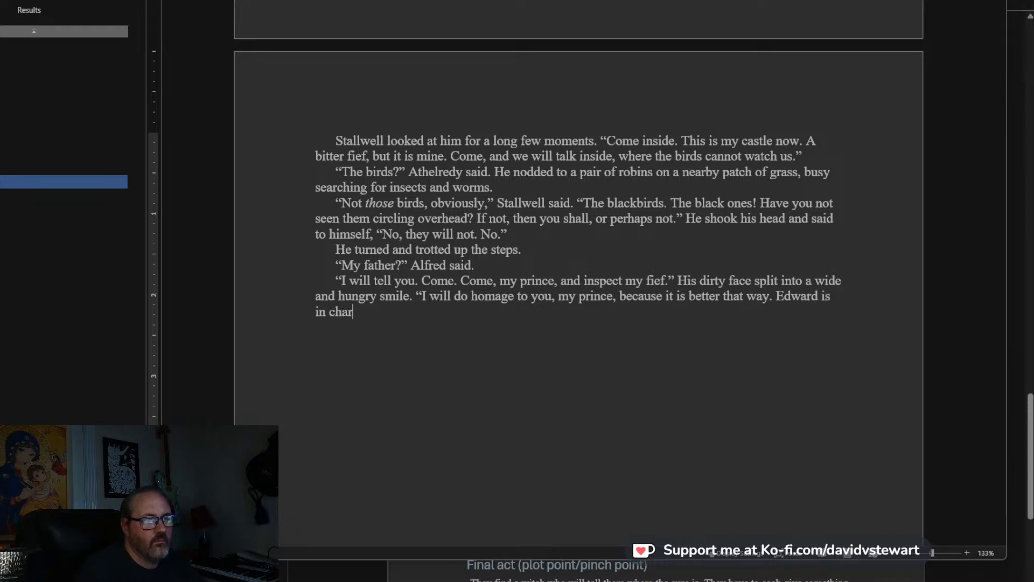
{"action": "type", "text": "ge now, is he not?"}
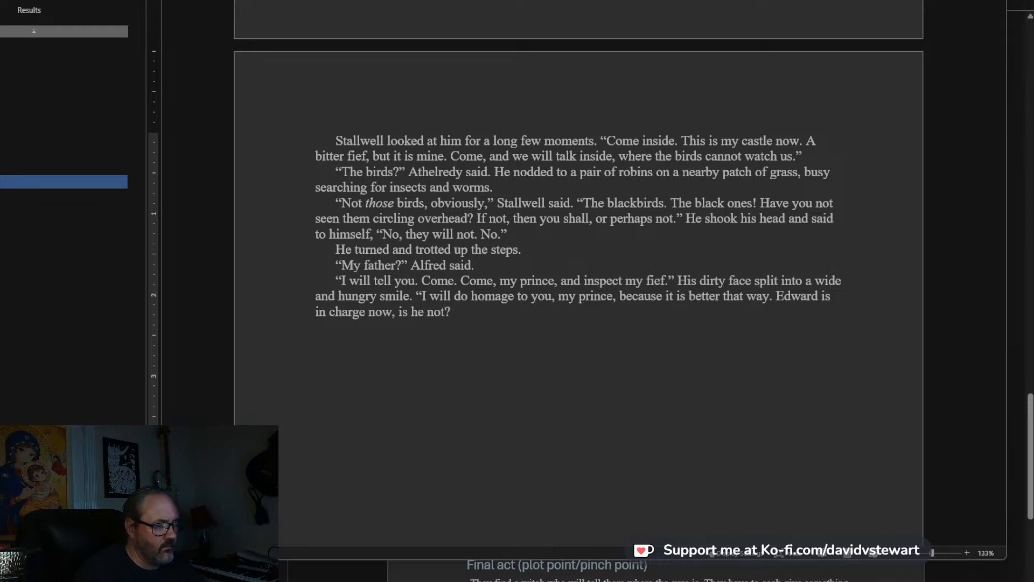
{"action": "type", "text": " The king fore"}
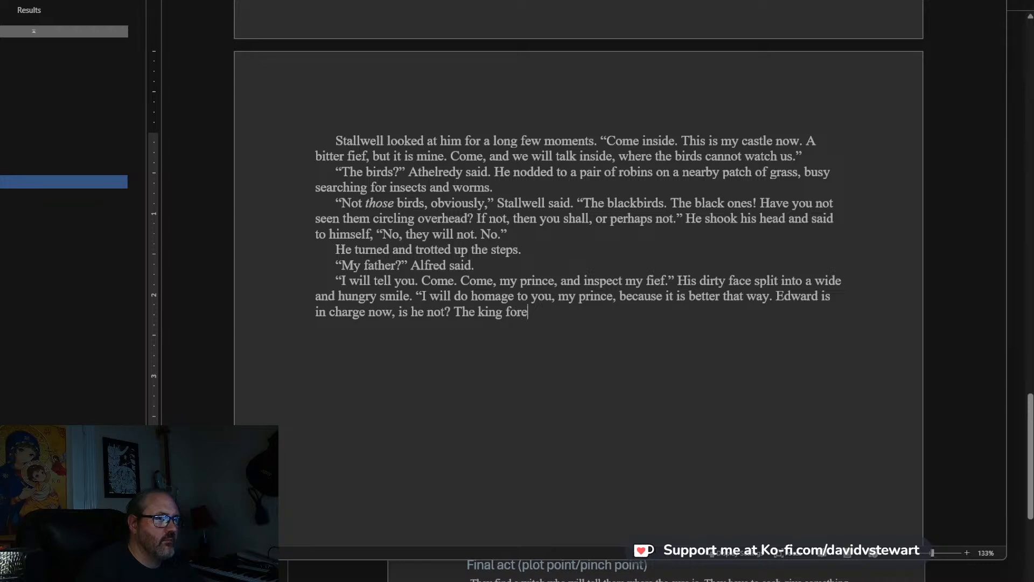
{"action": "type", "text": "saw it. We saw"}
{"action": "key", "text": "BackSpace"}
{"action": "type", "text": "!"}
{"action": "key", "text": "BackSpace"}
{"action": "key", "text": "BackSpace"}
{"action": "key", "text": "BackSpace"}
{"action": "key", "text": "BackSpace"}
{"action": "key", "text": "BackSpace"}
{"action": "key", "text": "BackSpace"}
{"action": "key", "text": "BackSpace"}
{"action": "key", "text": "BackSpace"}
{"action": "key", "text": "BackSpace"}
{"action": "key", "text": "BackSpace"}
{"action": "key", "text": "BackSpace"}
{"action": "key", "text": "BackSpace"}
{"action": "key", "text": "BackSpace"}
{"action": "key", "text": "BackSpace"}
{"action": "key", "text": "BackSpace"}
{"action": "key", "text": "BackSpace"}
{"action": "key", "text": "BackSpace"}
{"action": "key", "text": "BackSpace"}
{"action": "key", "text": "BackSpace"}
{"action": "key", "text": "BackSpace"}
Finish Stallwell's speech with “We saw it. But you are my prince.” and close the quotation.
{"action": "type", "text": "We "}
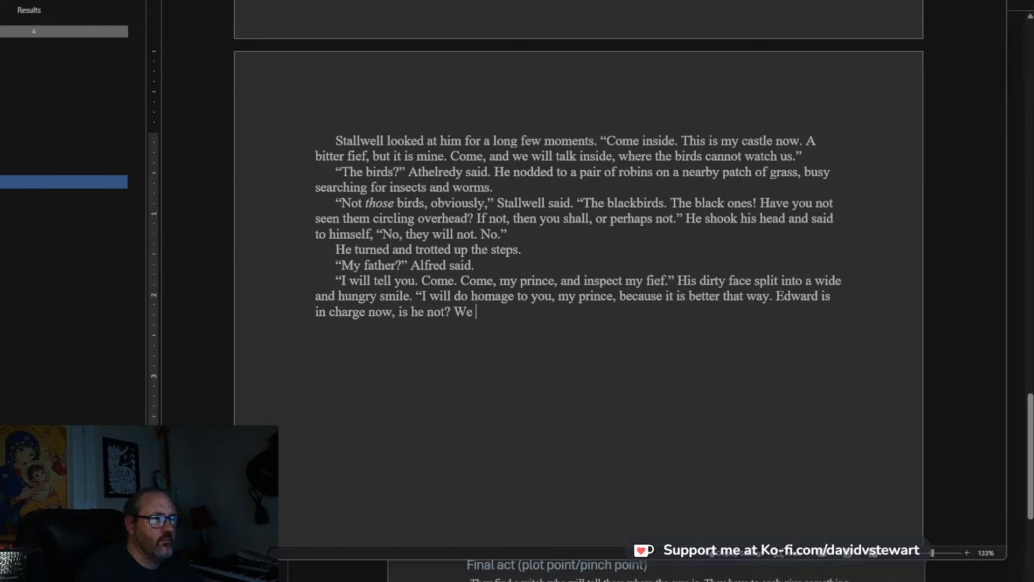
{"action": "type", "text": "saw it. Bu"}
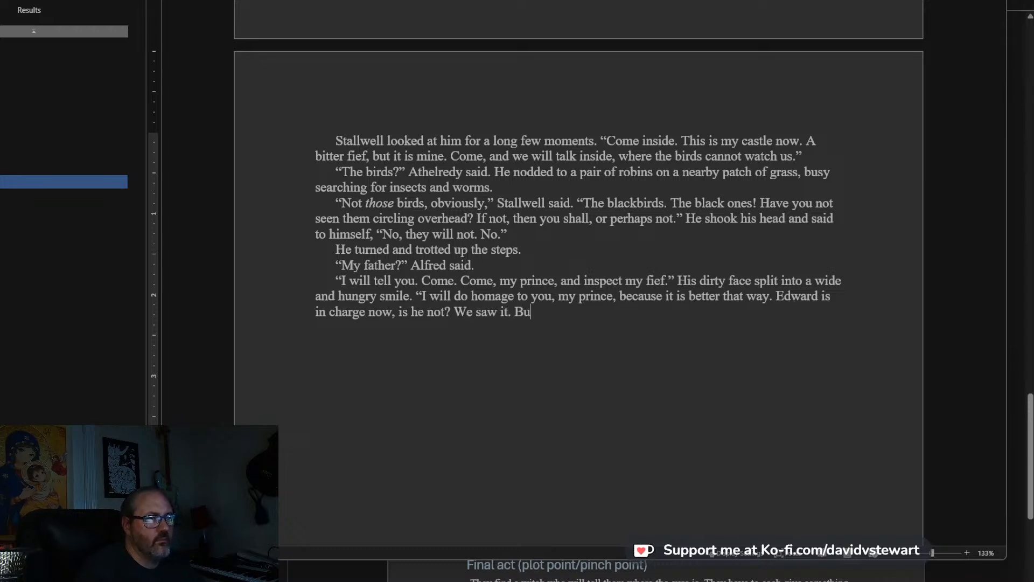
{"action": "type", "text": "t you are my pr"}
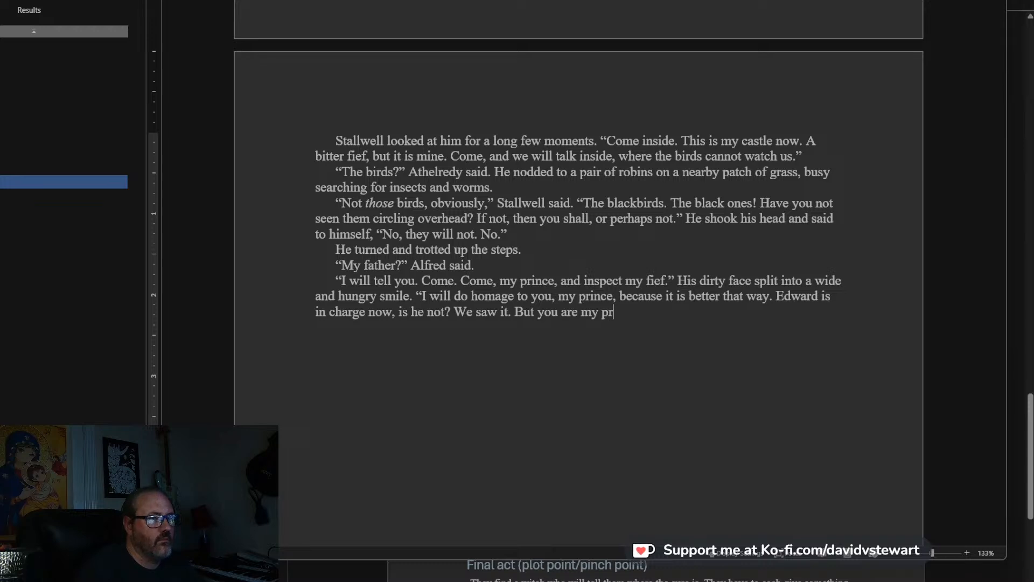
{"action": "type", "text": "ince.\" He laughed"}
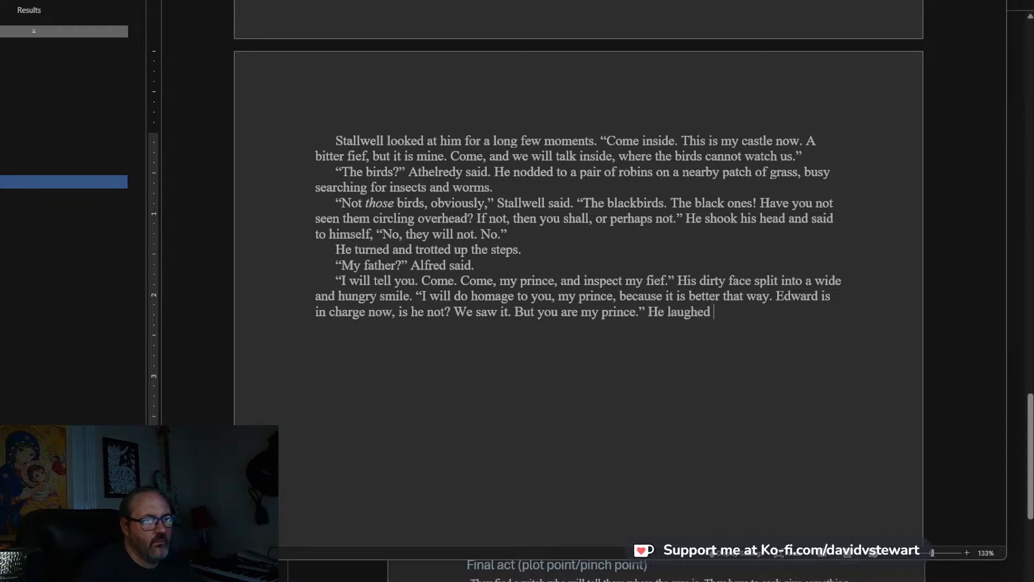
{"action": "type", "text": " and "}
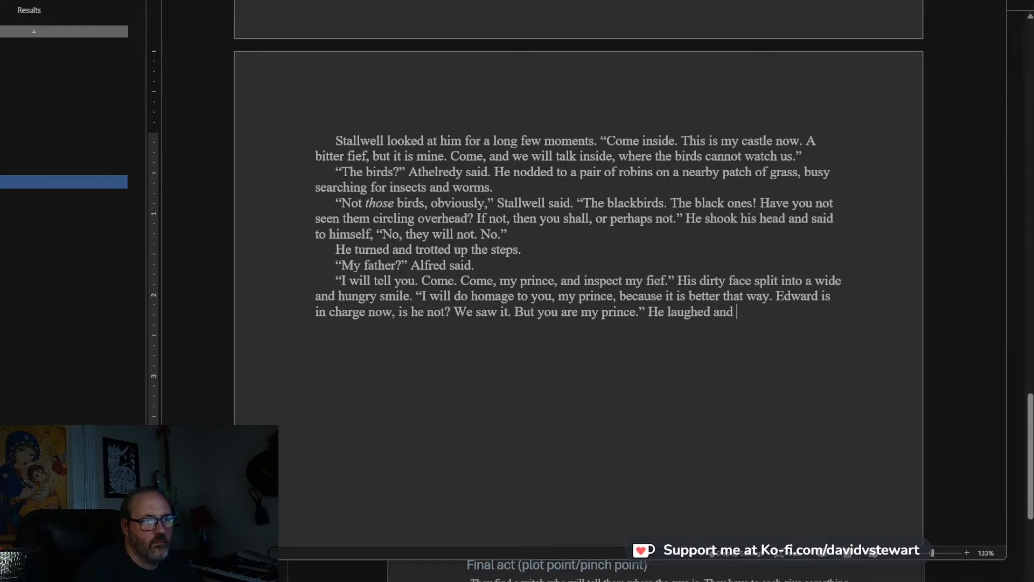
{"action": "type", "text": "went up the steps, the"}
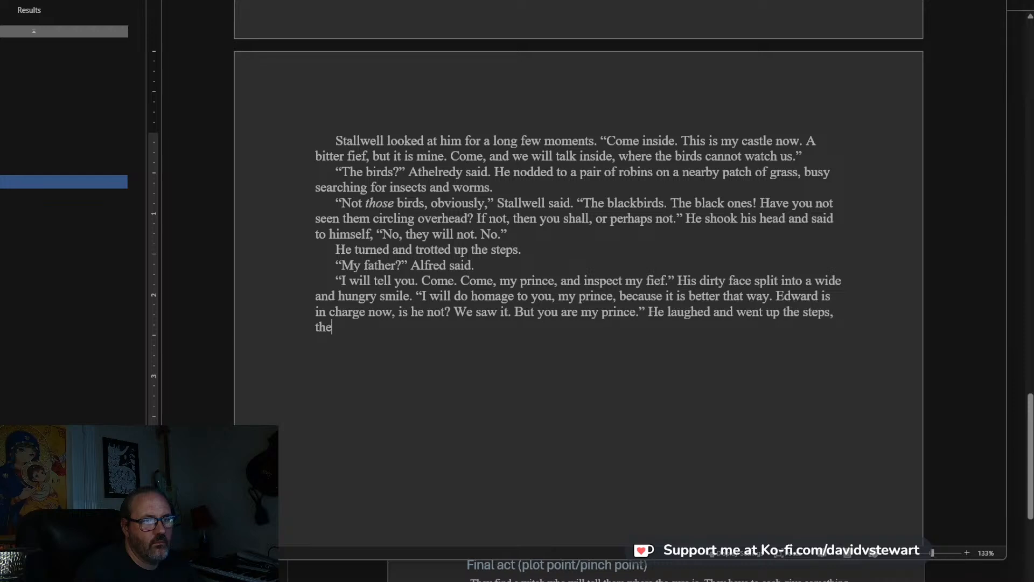
{"action": "type", "text": "n paused at the door to the "}
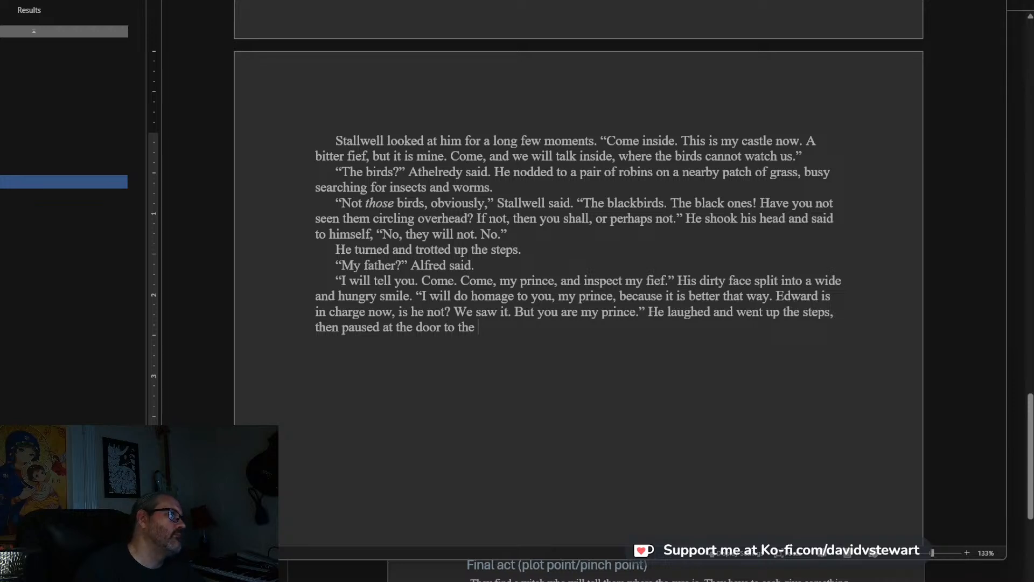
{"action": "type", "text": "keep, a"}
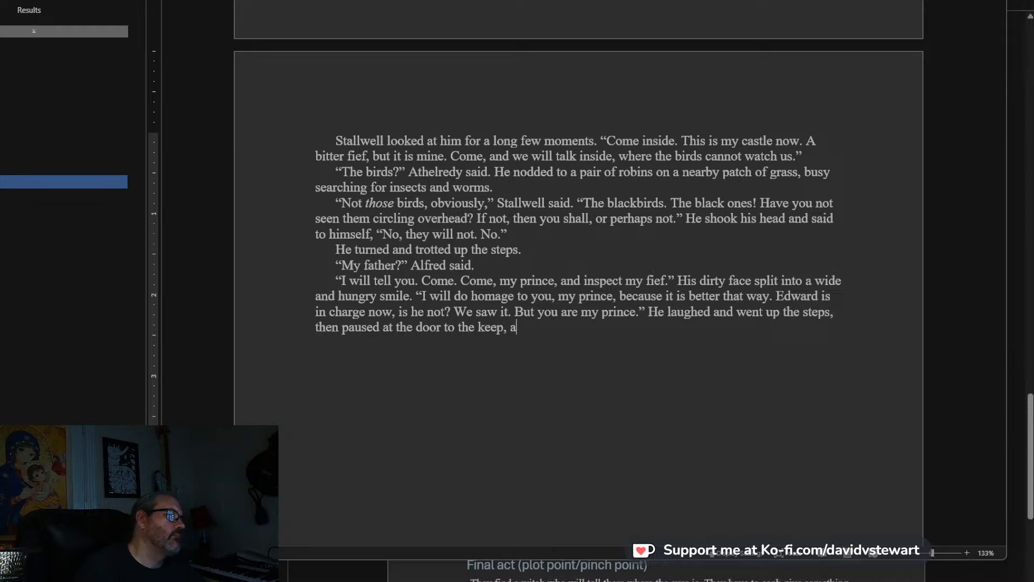
{"action": "type", "text": "nd waved the "}
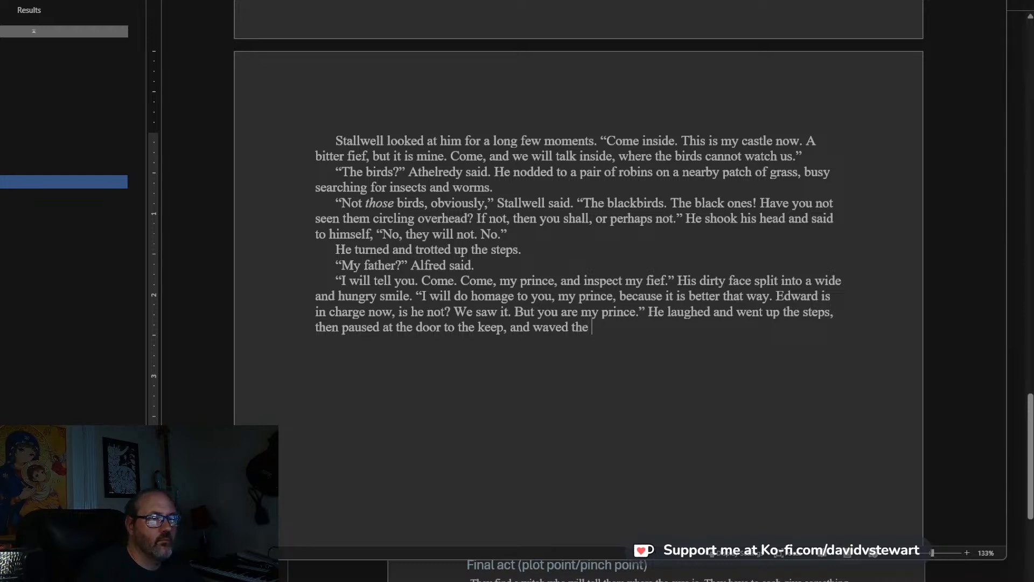
{"action": "type", "text": "youths f"}
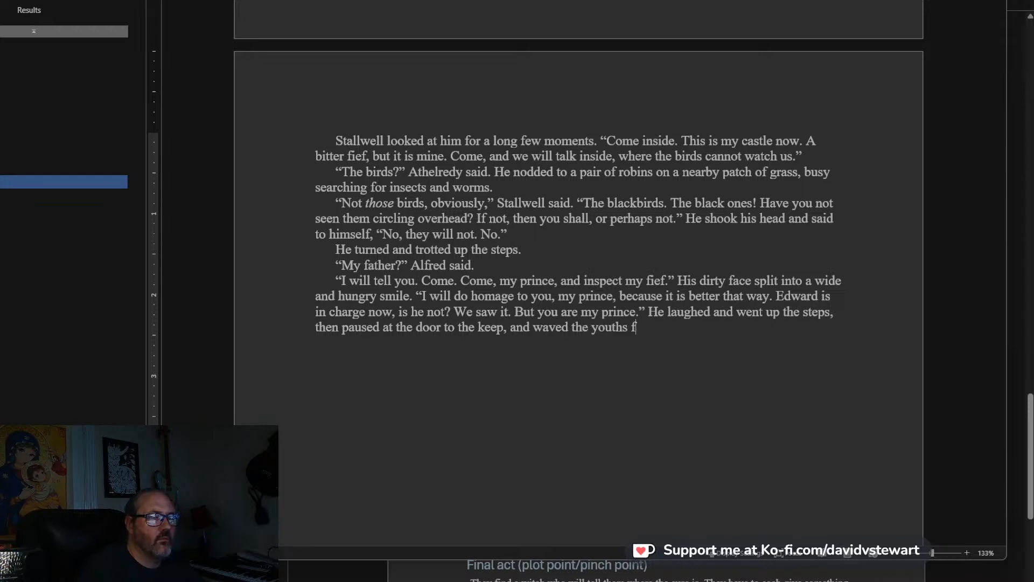
{"action": "type", "text": "orward."}
Write a new paragraph reading “What do you think?” Alfred said.
{"action": "key", "text": "Return"}
{"action": "type", "text": "\"Wha"}
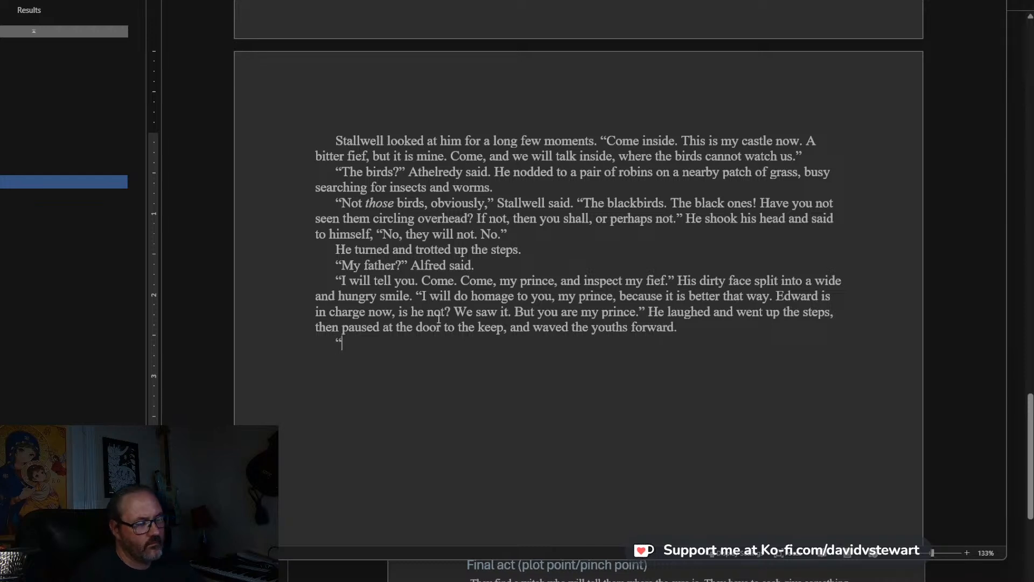
{"action": "type", "text": "t do you think"}
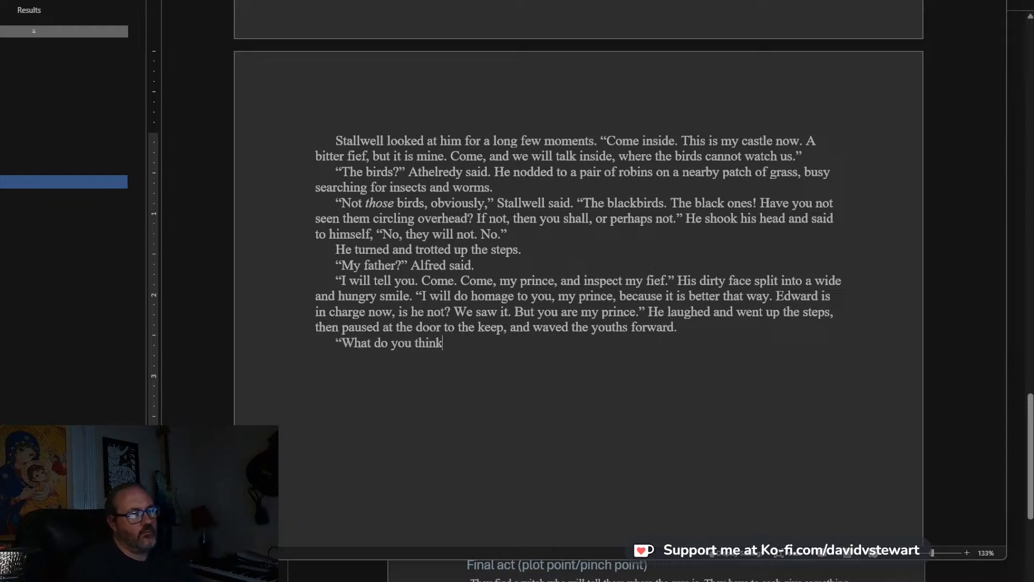
{"action": "type", "text": "?\" Alfred said."}
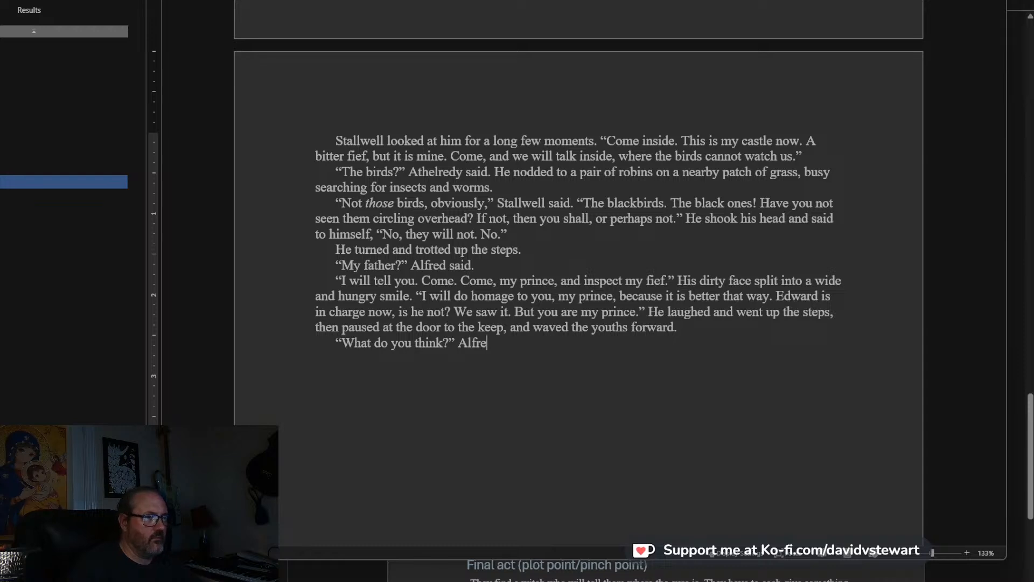
Write Athelredy's reply as a new paragraph: “He’s bloody mad,” Athelredy said. “Just insane. Something happened to him.”.
{"action": "key", "text": "Return"}
{"action": "type", "text": "\"He"}
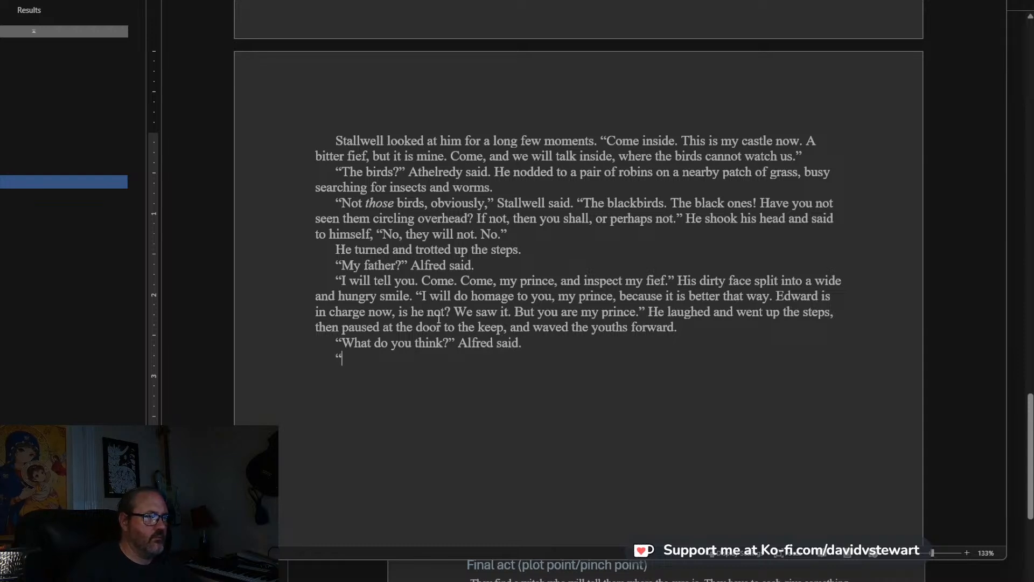
{"action": "type", "text": "'s bloody ma"}
{"action": "type", "text": "d,\" Athelred"}
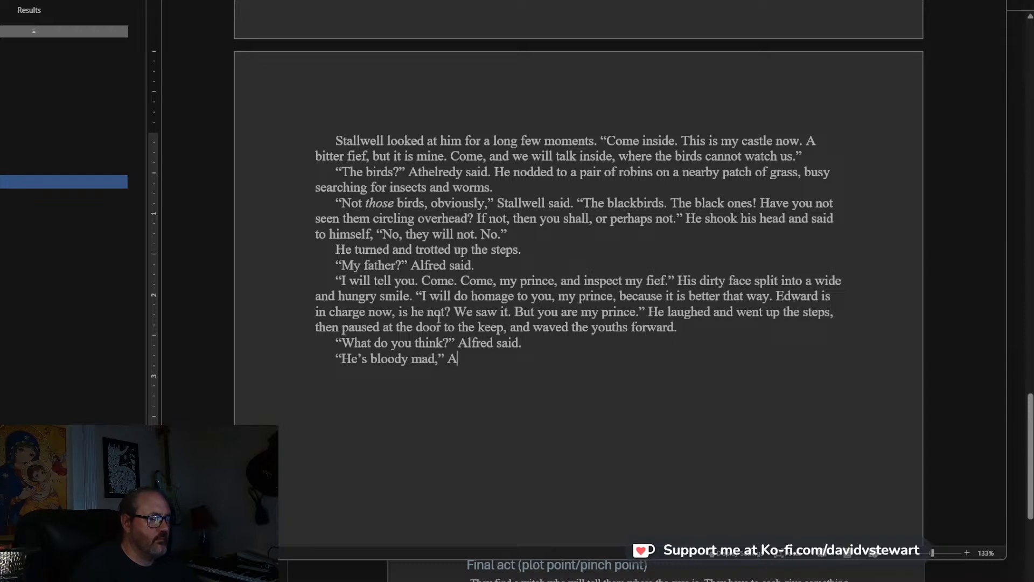
{"action": "type", "text": "y said. “"}
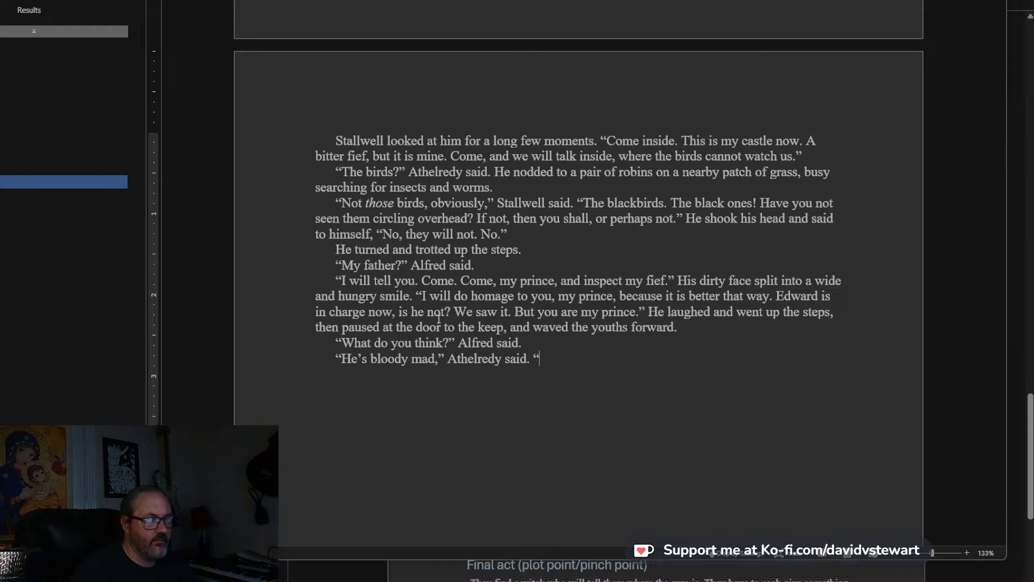
{"action": "type", "text": "d. \"Just "}
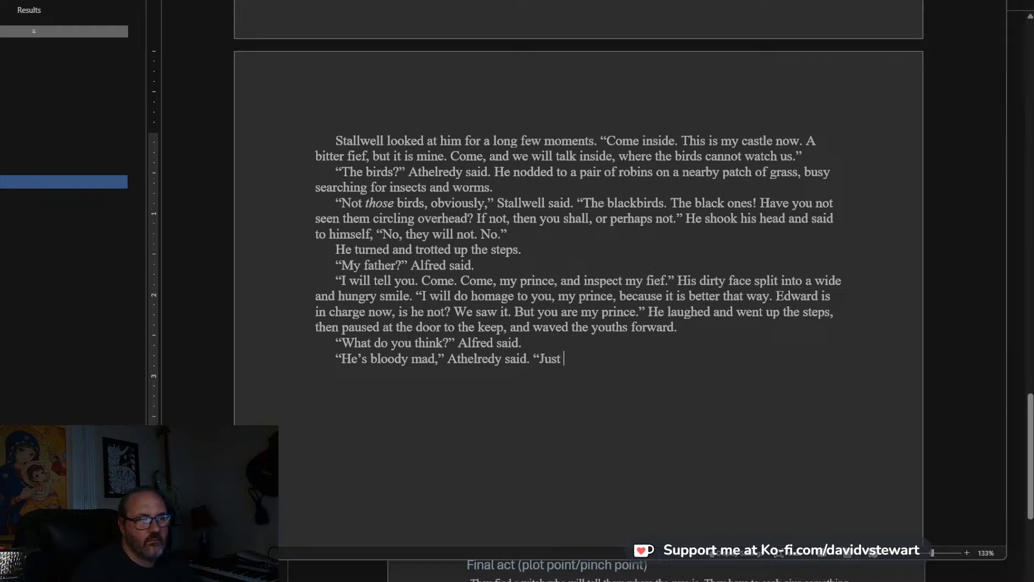
{"action": "type", "text": "insane. Something"}
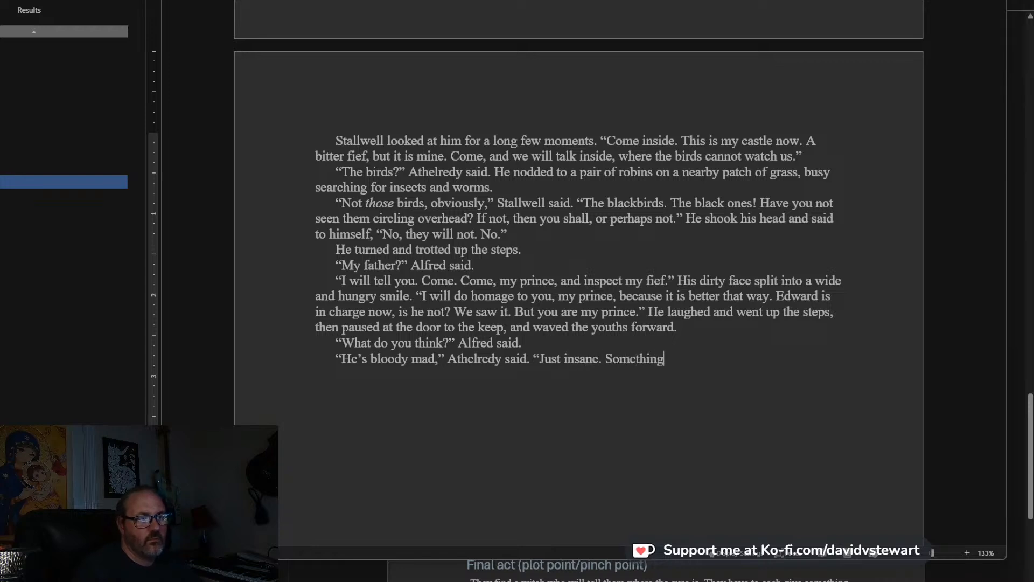
{"action": "type", "text": " happened to him.”"}
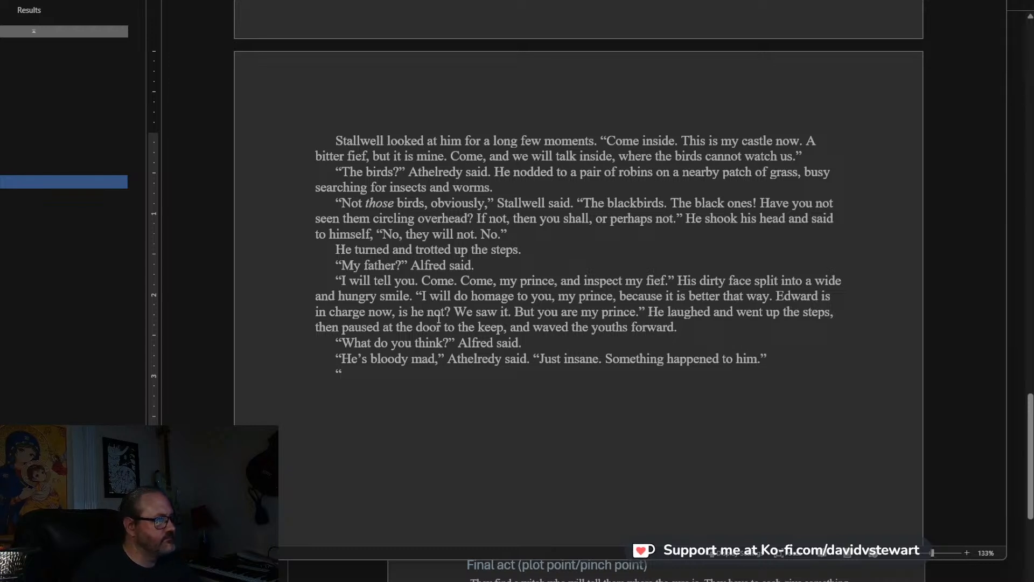
Begin Victoria's response in its own paragraph with “He’s been enchanted,” Victoria said.
{"action": "type", "text": "He's be"}
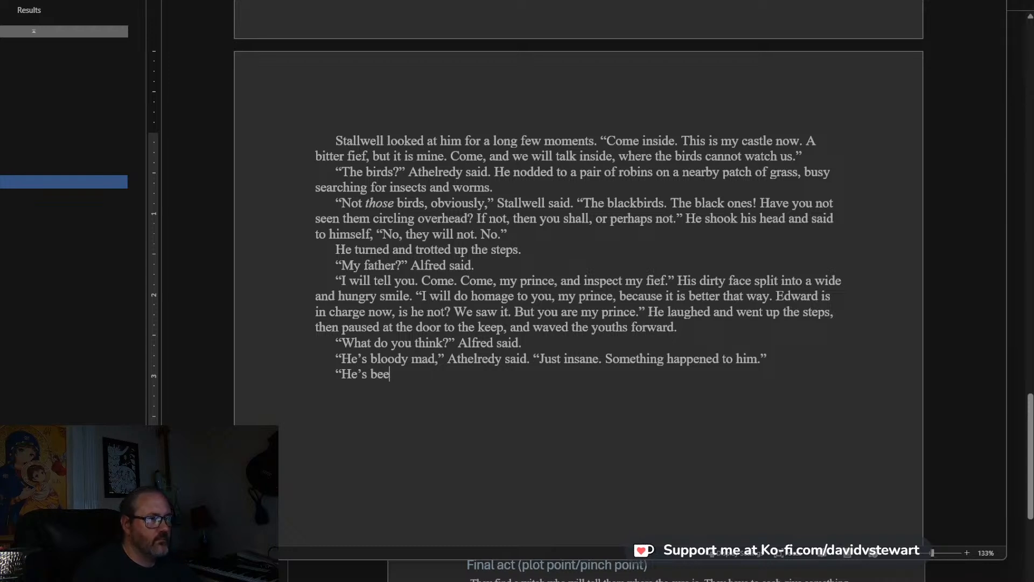
{"action": "type", "text": "en enchante"}
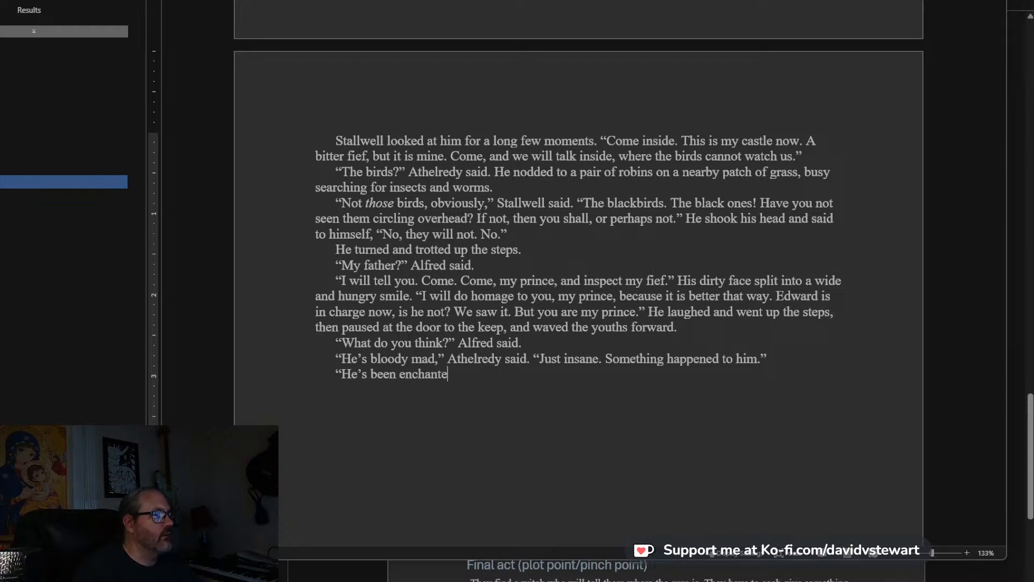
{"action": "type", "text": "d,\" "}
{"action": "type", "text": "Victoria said. “"}
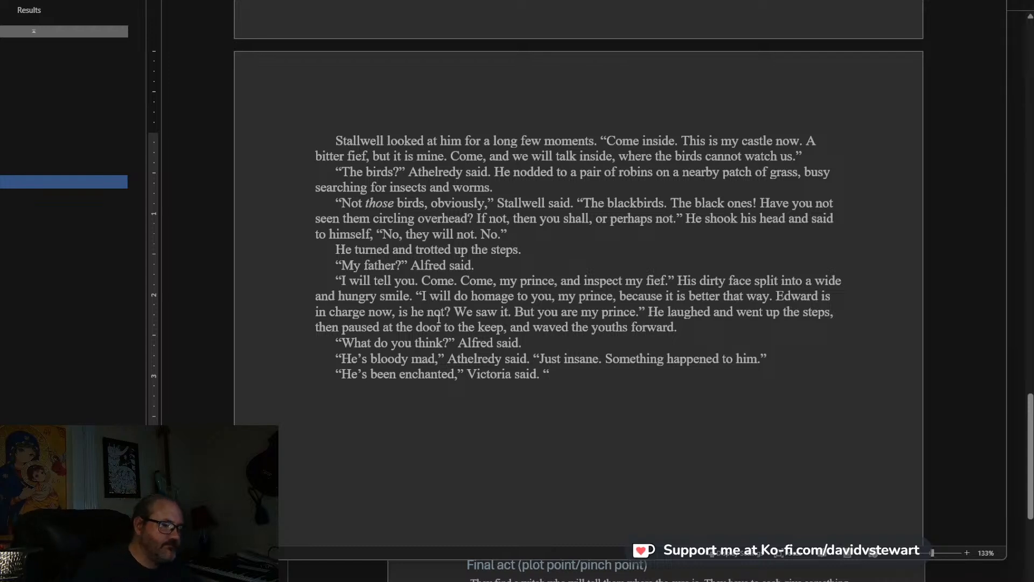
{"action": "type", "text": "L"}
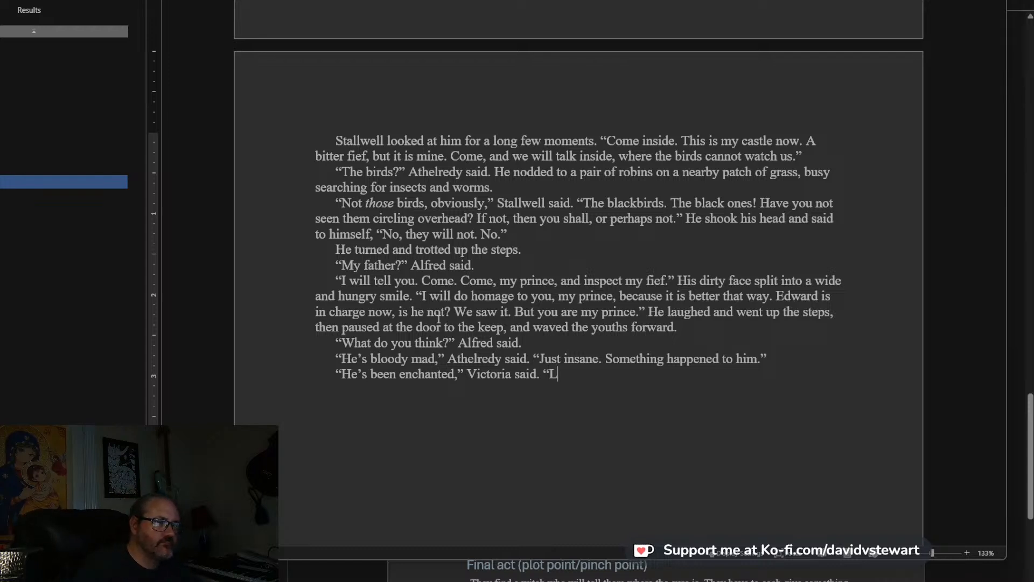
{"action": "key", "text": "BackSpace"}
{"action": "type", "text": "Why wou"}
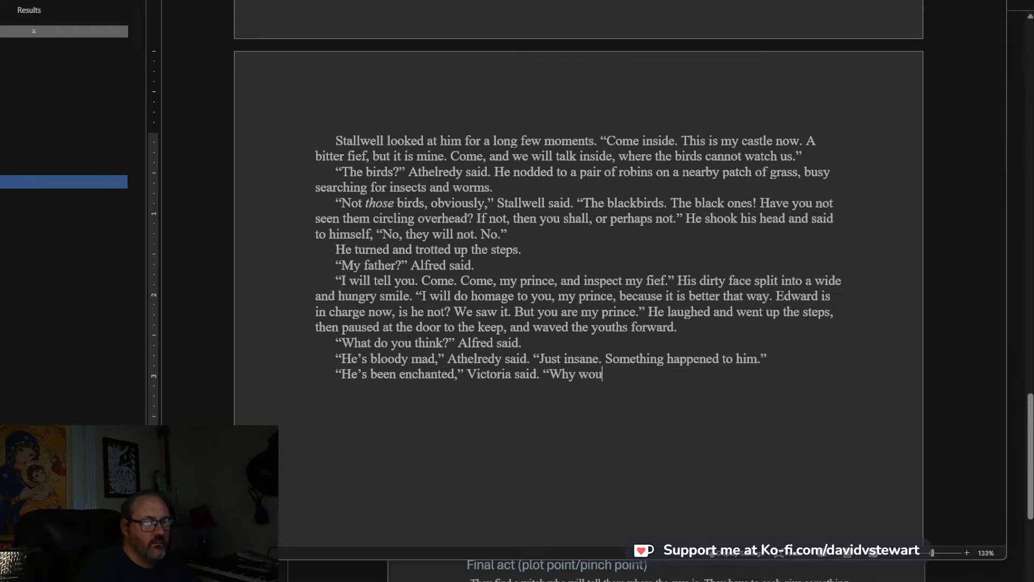
{"action": "type", "text": "l"}
{"action": "key", "text": "ctrl+BackSpace"}
{"action": "key", "text": "ctrl+BackSpace"}
Complete Victoria's line with “But yes, mad.”.
{"action": "type", "text": "But "}
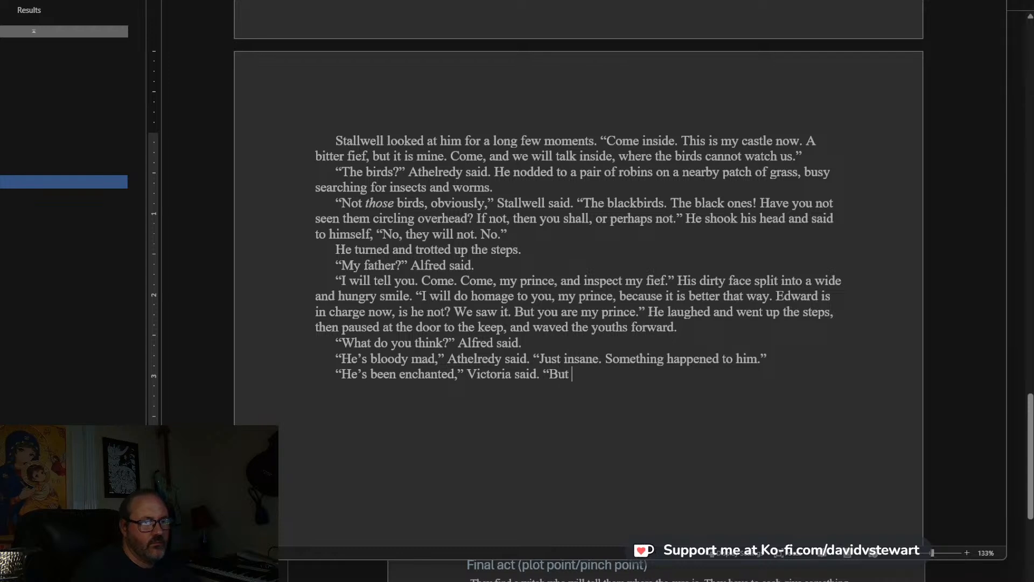
{"action": "type", "text": "yes, mad.\"\""}
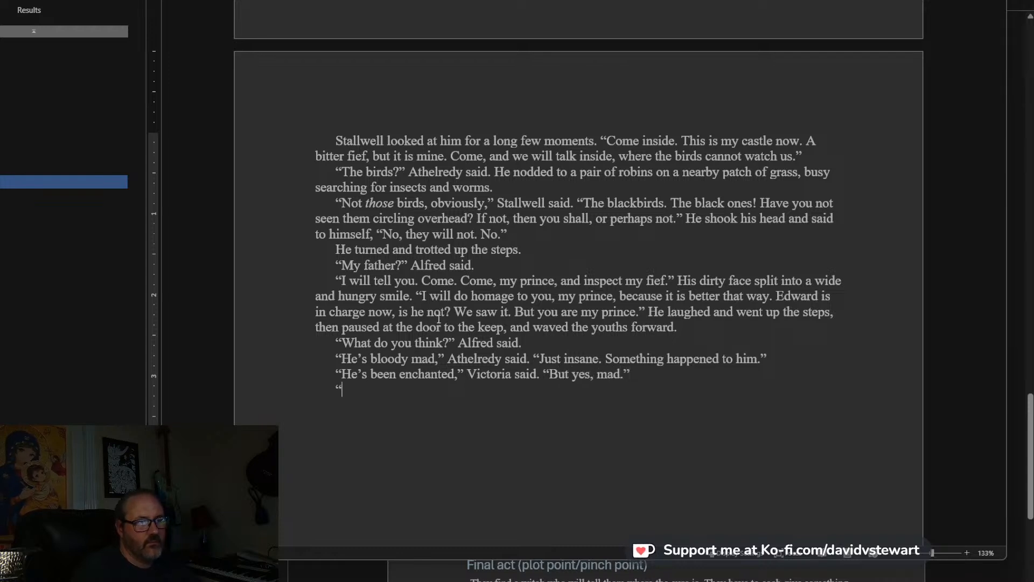
{"action": "type", "text": "I must know where my fathe"}
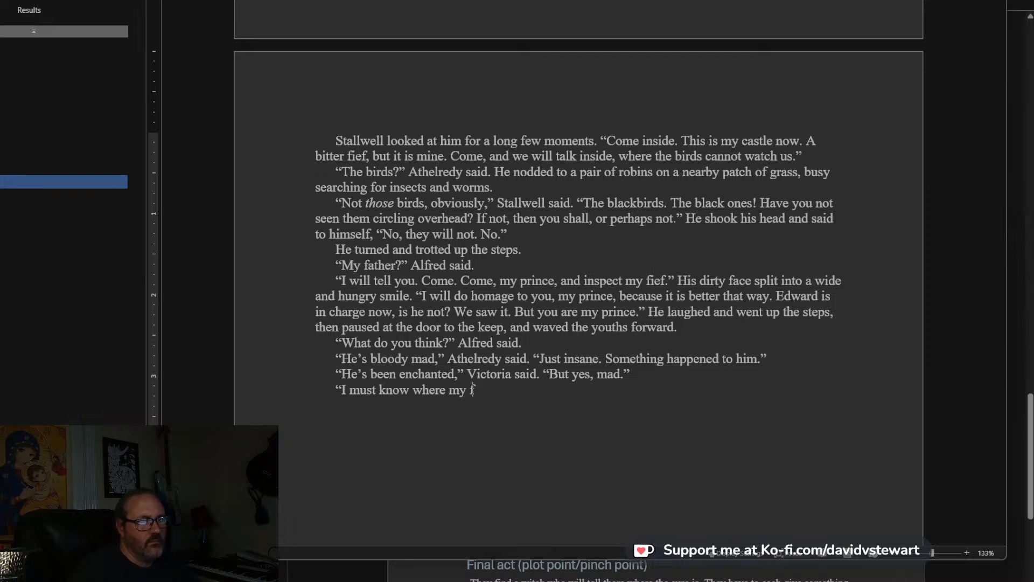
Start Alfred's answer in a new paragraph: “I must know where my father is,” Alfred said. “Stallwell was his closest confidant.
{"action": "type", "text": ",” Alfred said. “Stallwell was his closest confidant. "}
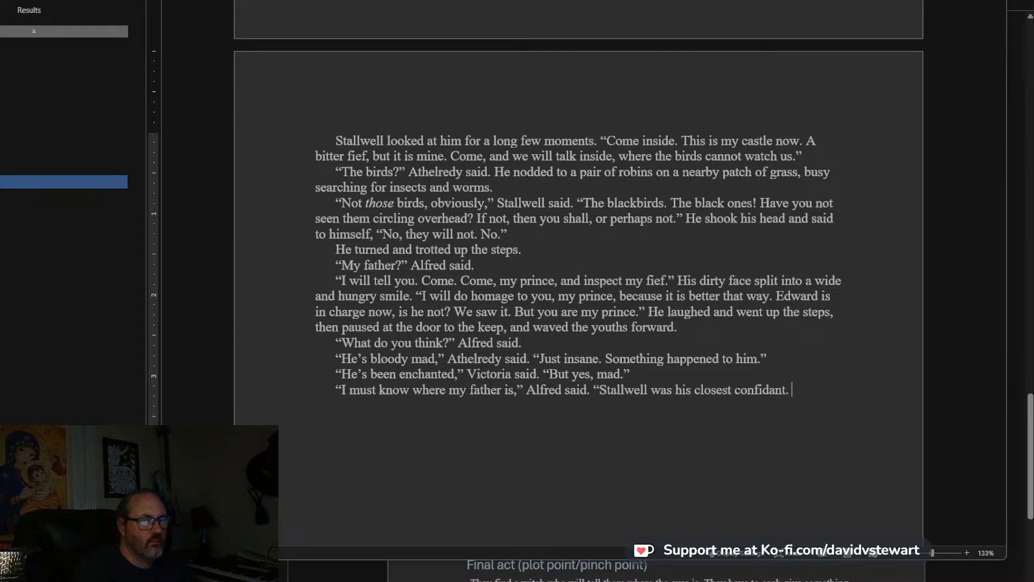
{"action": "type", "text": "H"}
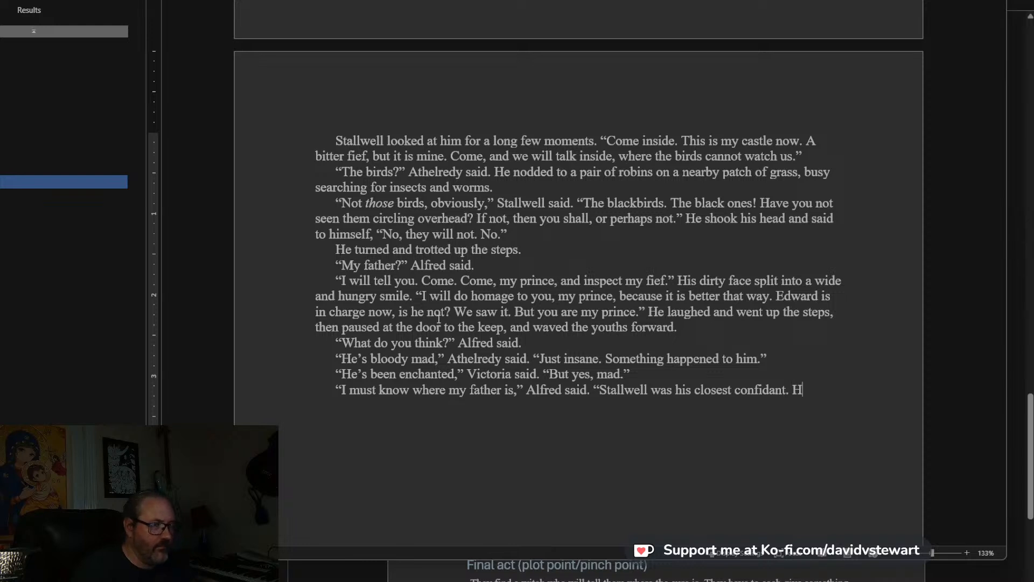
{"action": "type", "text": "is best knight"}
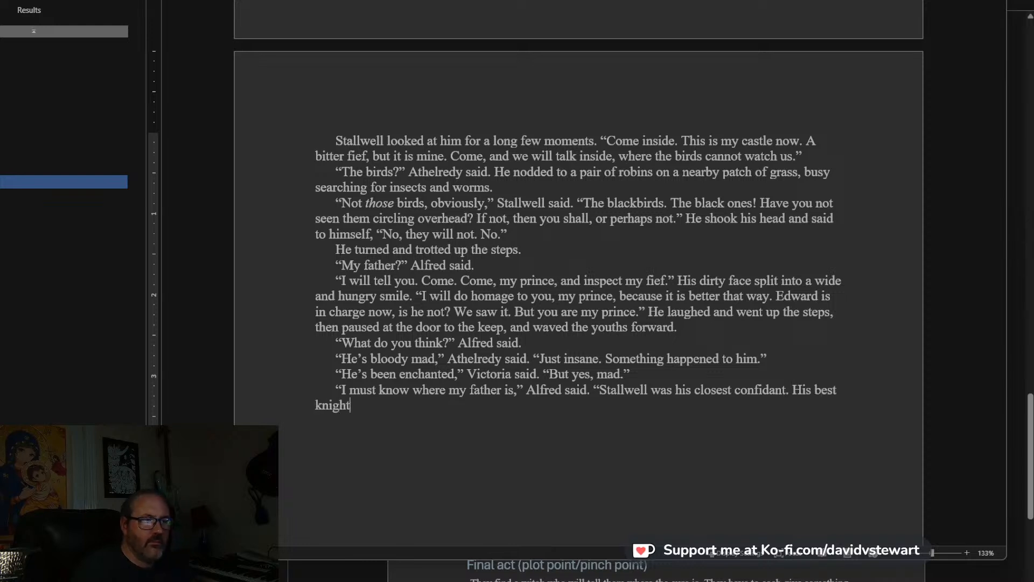
{"action": "type", "text": ". Sur"}
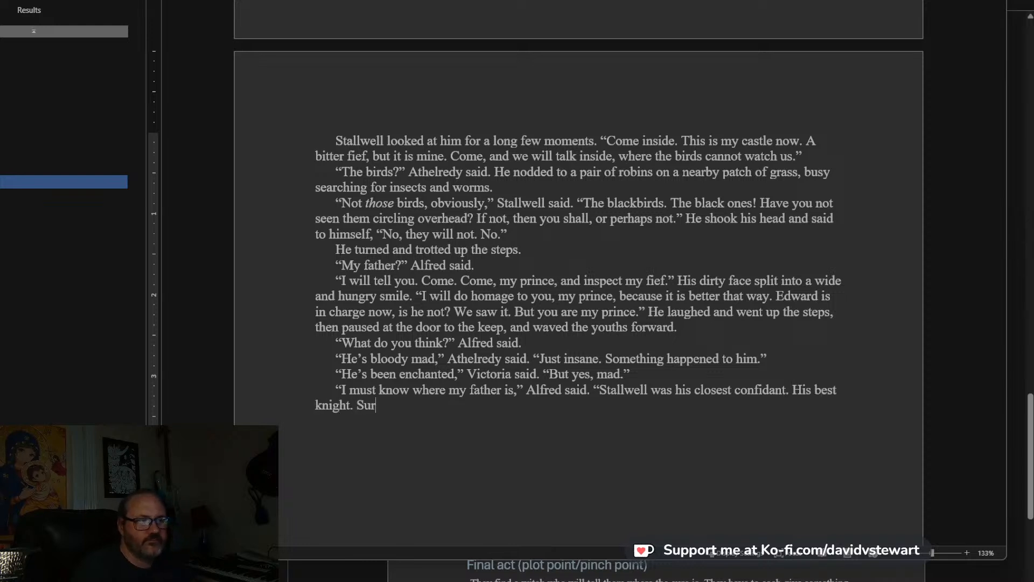
{"action": "type", "text": "ely he would not hav"}
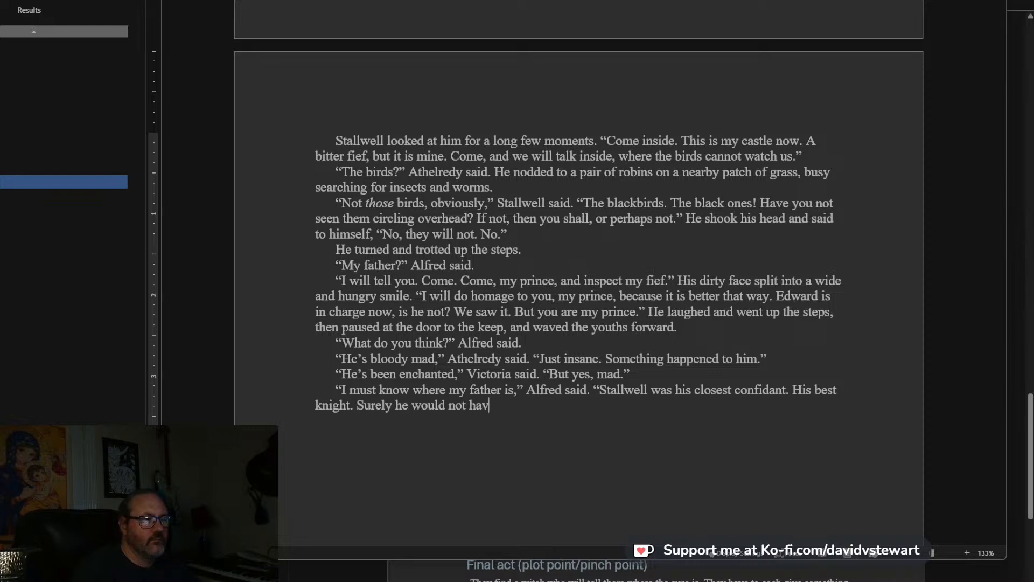
{"action": "type", "text": "e aban"}
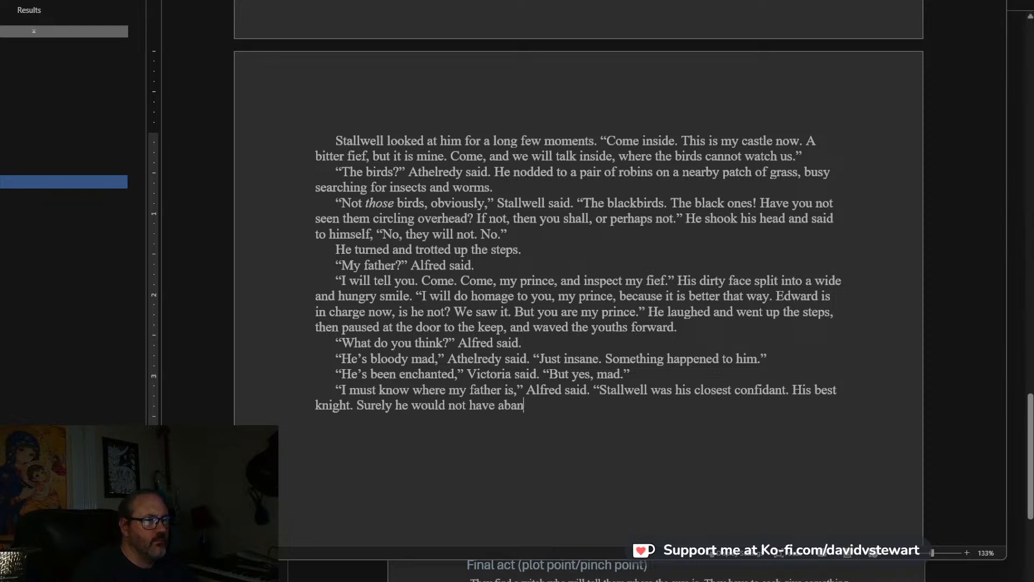
{"action": "type", "text": "doned my father"}
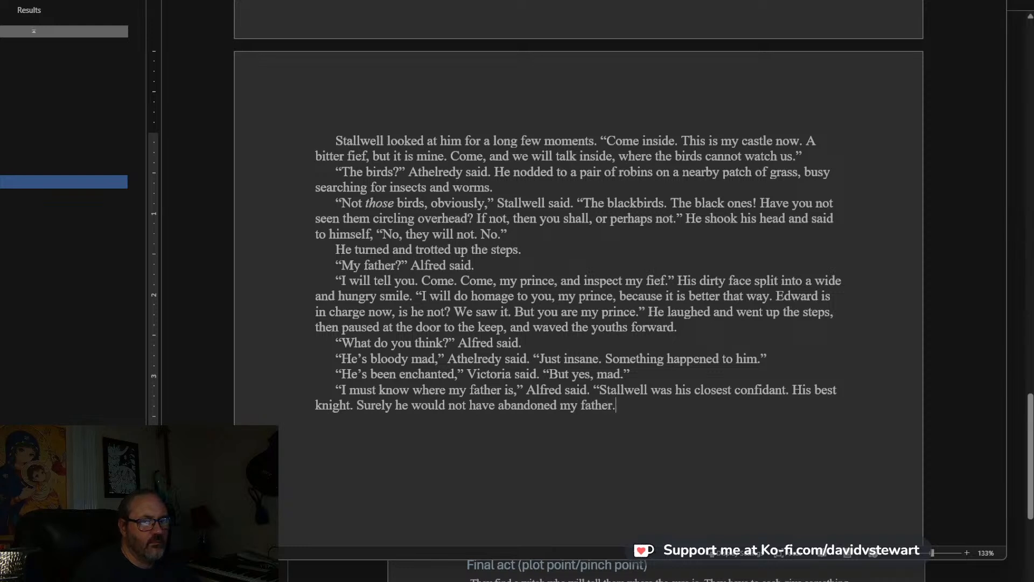
{"action": "type", "text": ". Maybe"}
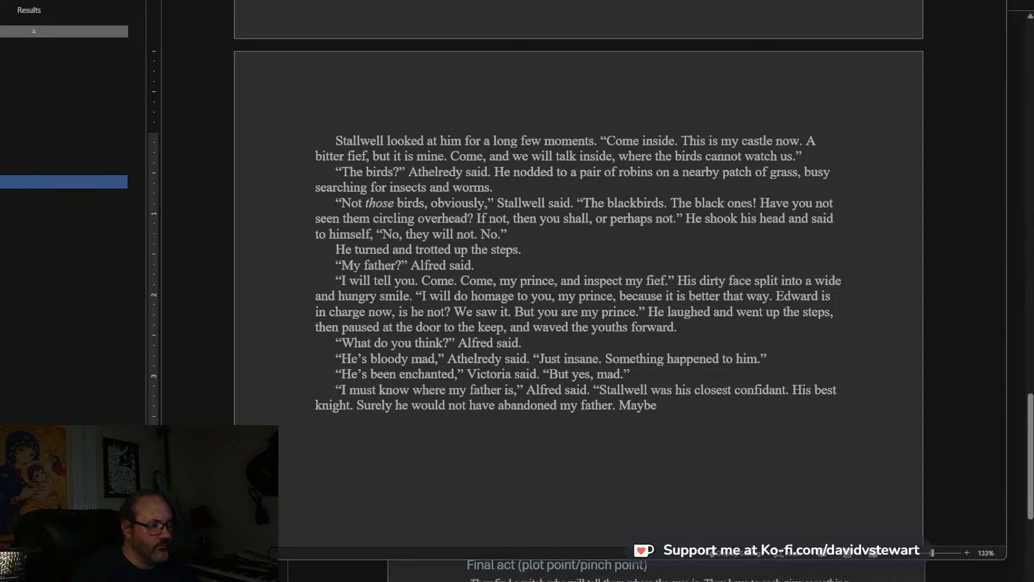
{"action": "type", "text": " my father"}
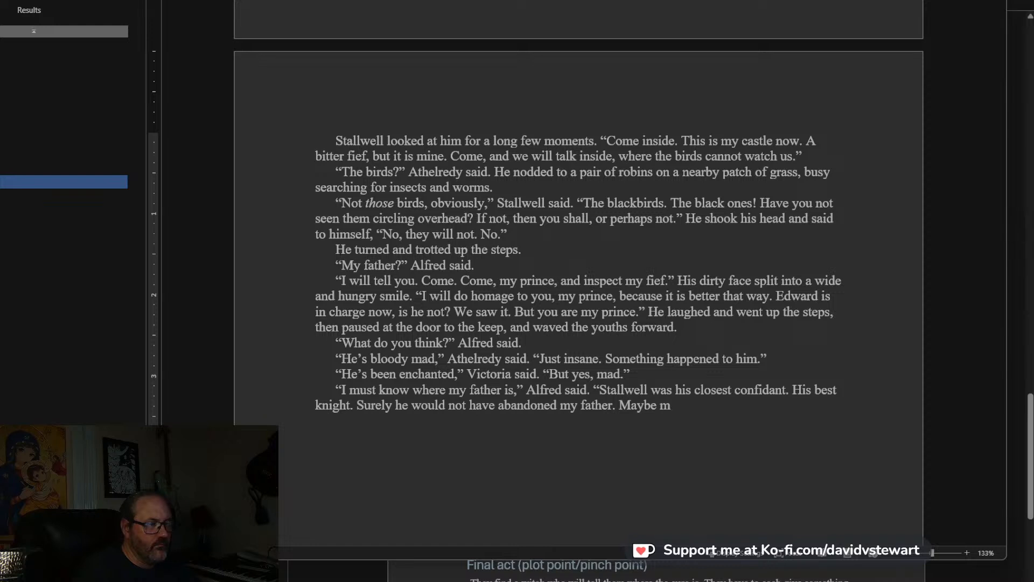
{"action": "type", "text": " is there"}
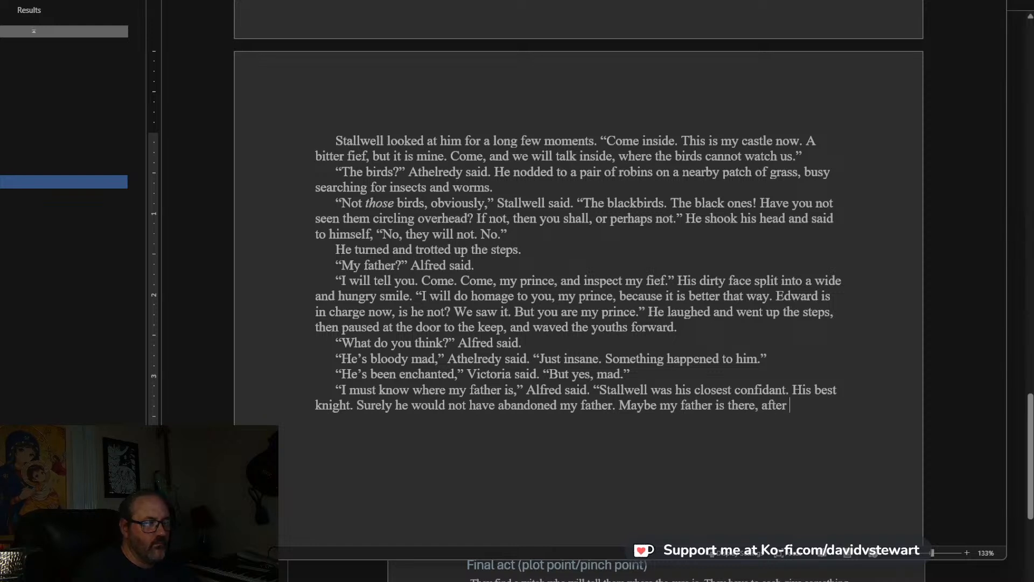
{"action": "type", "text": ", afte"}
Finish Alfred's line with “Maybe my father is in there, eh?” and the closing quotation mark.
{"action": "key", "text": "BackSpace"}
{"action": "key", "text": "BackSpace"}
{"action": "key", "text": "BackSpace"}
{"action": "key", "text": "BackSpace"}
{"action": "key", "text": "BackSpace"}
{"action": "key", "text": "BackSpace"}
{"action": "key", "text": "BackSpace"}
{"action": "key", "text": "BackSpace"}
{"action": "key", "text": "BackSpace"}
{"action": "key", "text": "BackSpace"}
{"action": "key", "text": "BackSpace"}
{"action": "type", "text": "in"}
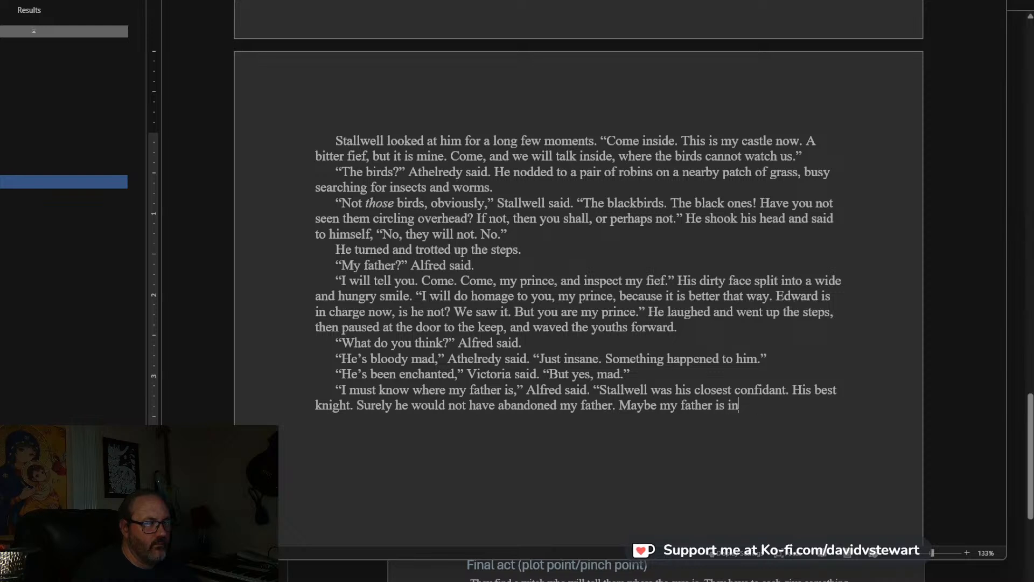
{"action": "type", "text": " there, eh?”"}
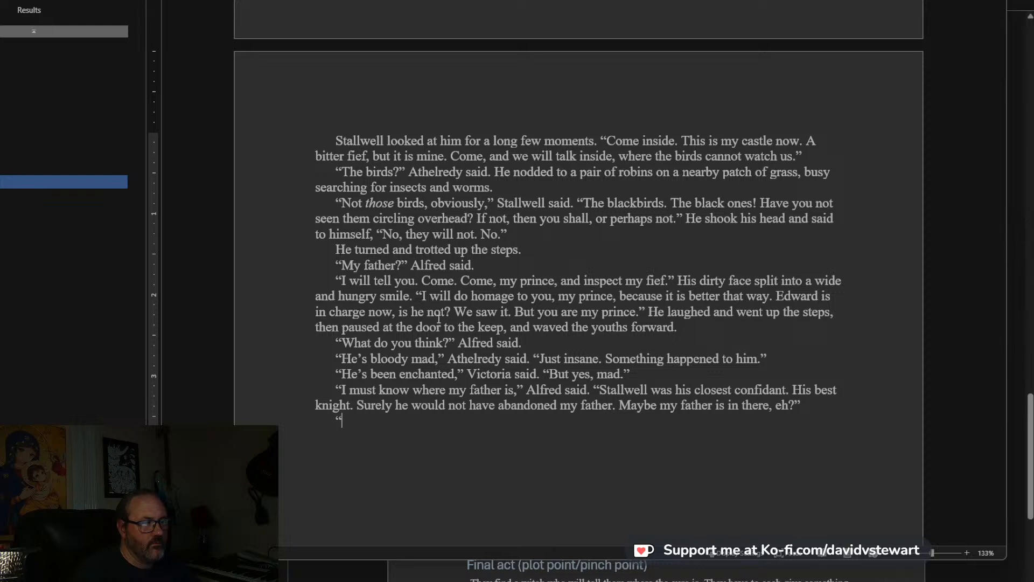
{"action": "type", "text": "Vi"}
Start a new paragraph with: Victoria shook her head. “Alfred.
{"action": "key", "text": "BackSpace"}
{"action": "key", "text": "BackSpace"}
{"action": "key", "text": "BackSpace"}
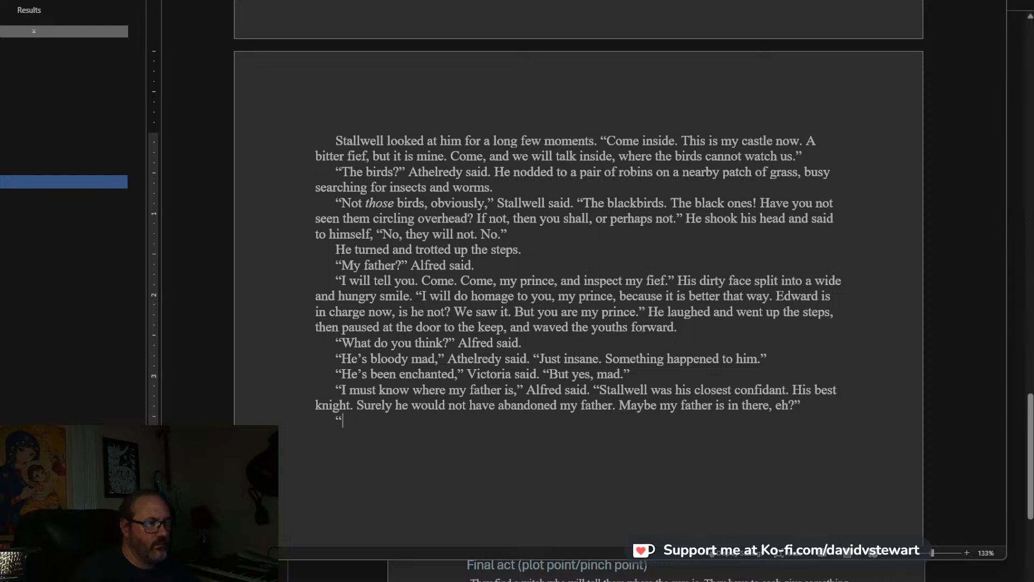
{"action": "type", "text": "Victori"}
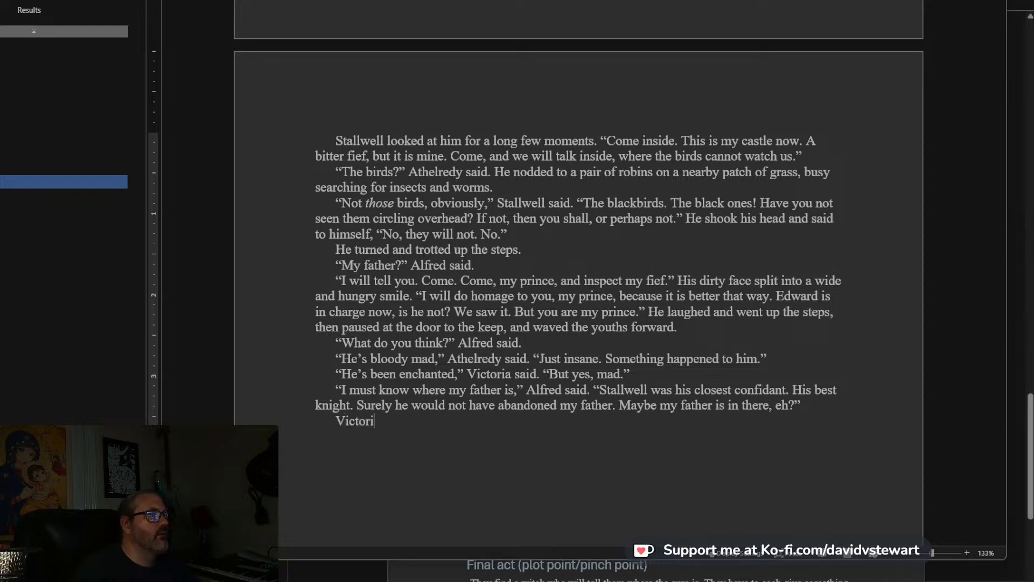
{"action": "type", "text": "a shook erh"}
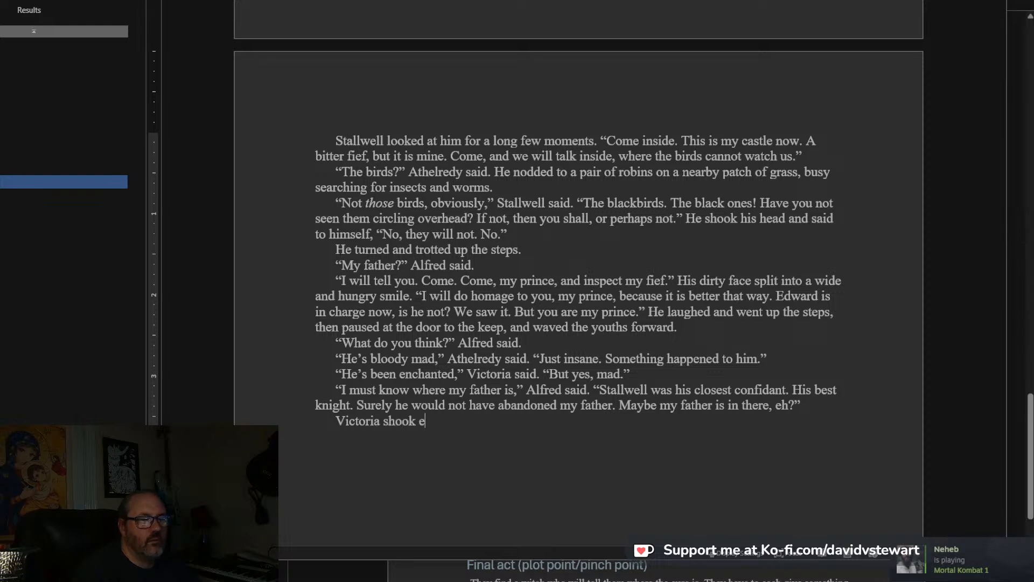
{"action": "key", "text": "BackSpace"}
{"action": "type", "text": "her head"}
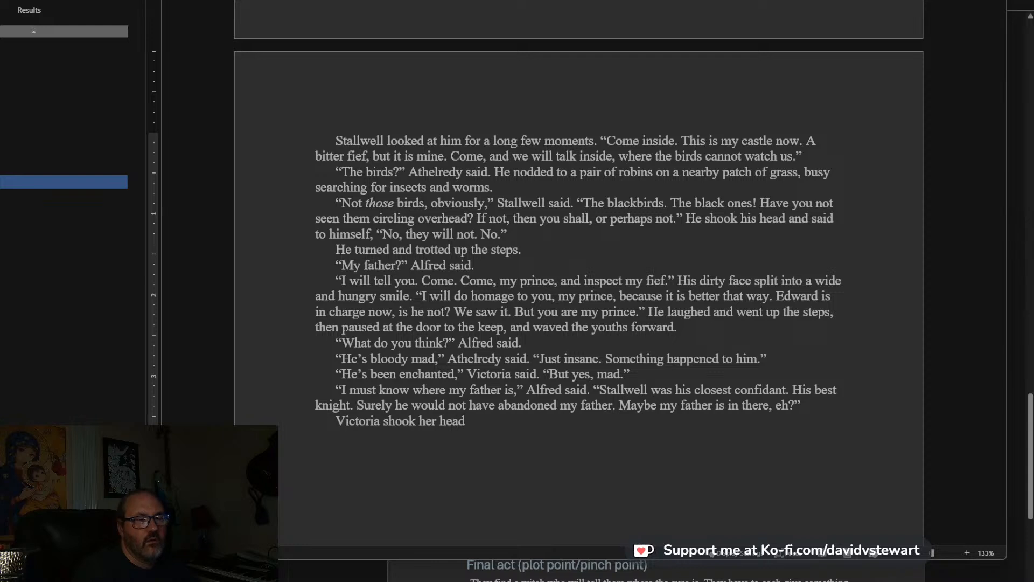
{"action": "type", "text": ". “"}
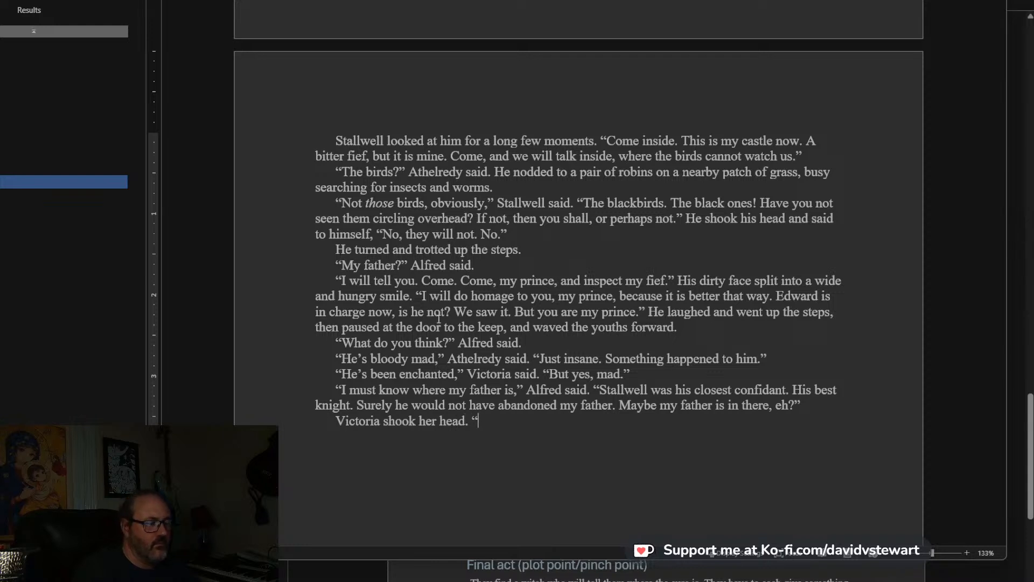
{"action": "type", "text": "Alfred, "}
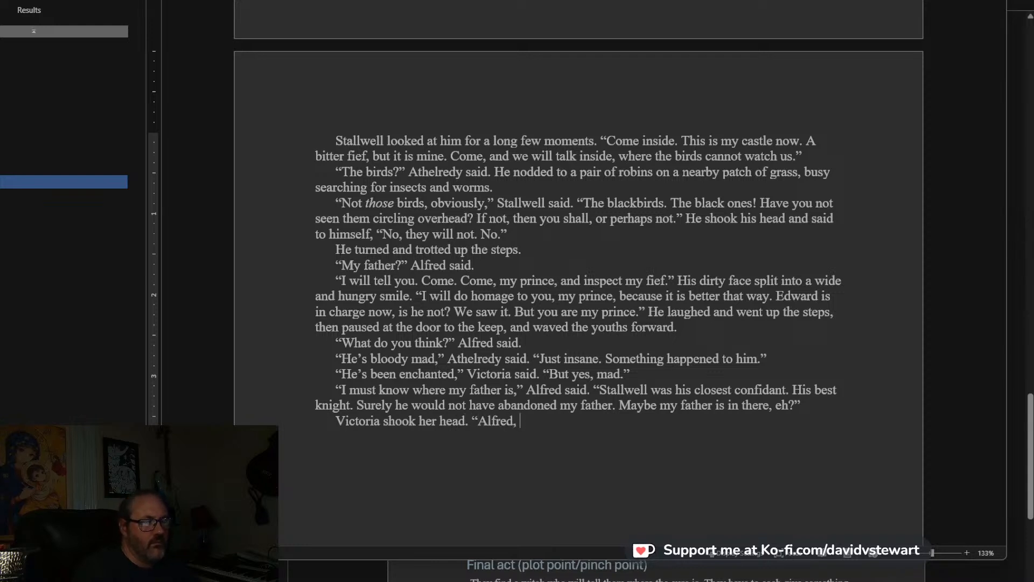
{"action": "type", "text": "he is mad"}
Complete Victoria's line after “Alfred” with “, he is mad. Don’t trust what he says.”, setting the word “is” in italics.
{"action": "key", "text": "BackSpace"}
{"action": "key", "text": "BackSpace"}
{"action": "key", "text": "BackSpace"}
{"action": "key", "text": "BackSpace"}
{"action": "key", "text": "BackSpace"}
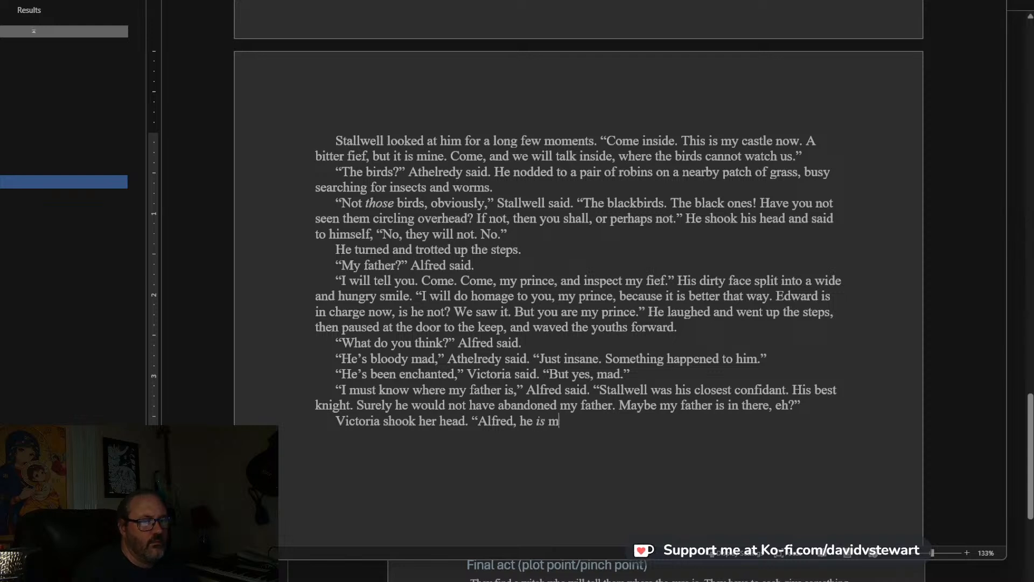
{"action": "type", "text": "s mad. Don't trust w"}
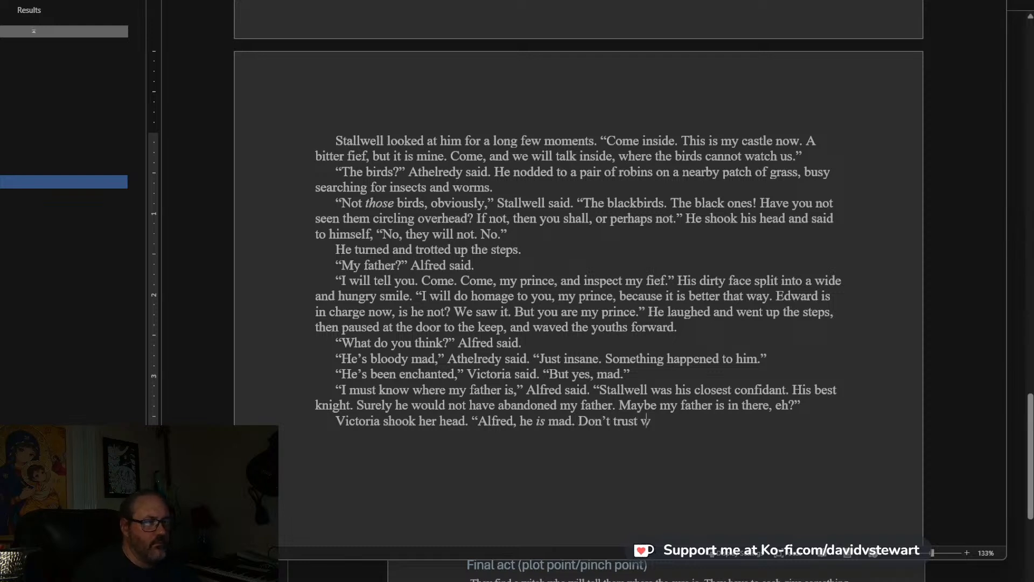
{"action": "type", "text": "hat he says."}
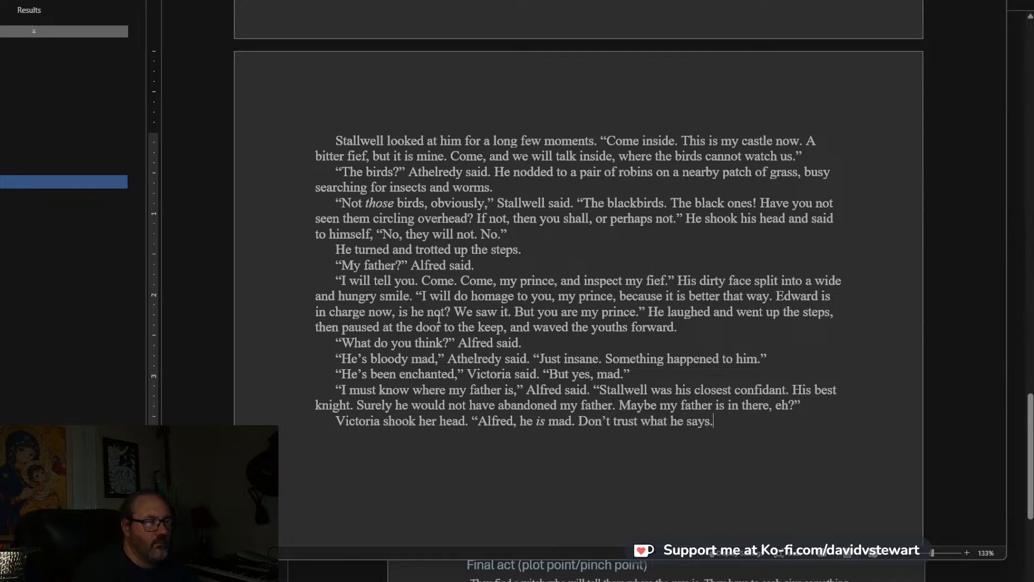
{"action": "type", "text": "\""}
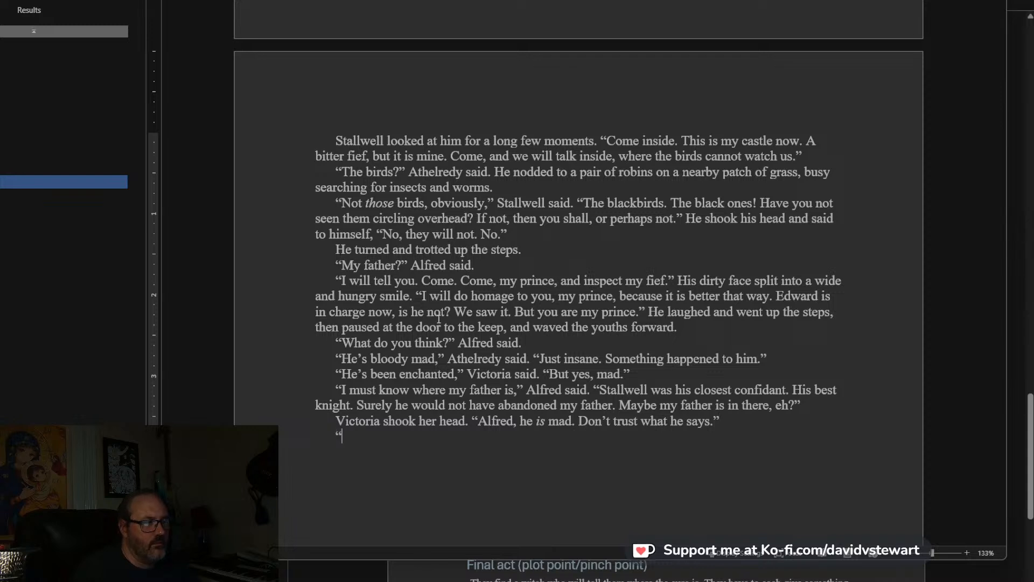
Begin the next paragraph with: Athelredy sighed and put his arrow back in his quiver. “Keep your blades loose.
{"action": "key", "text": "BackSpace"}
{"action": "type", "text": "Athe"}
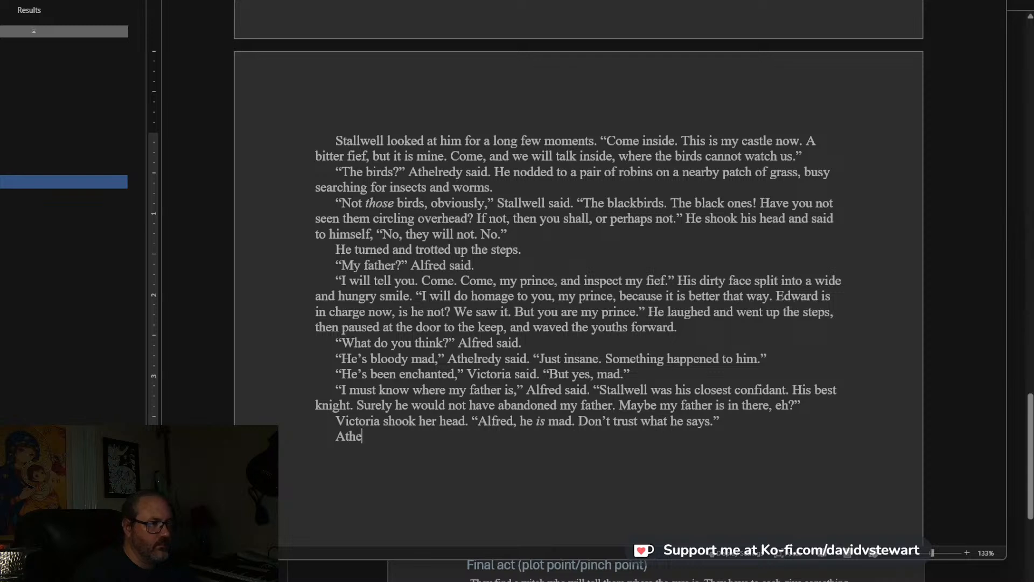
{"action": "type", "text": "lredy sighed. "}
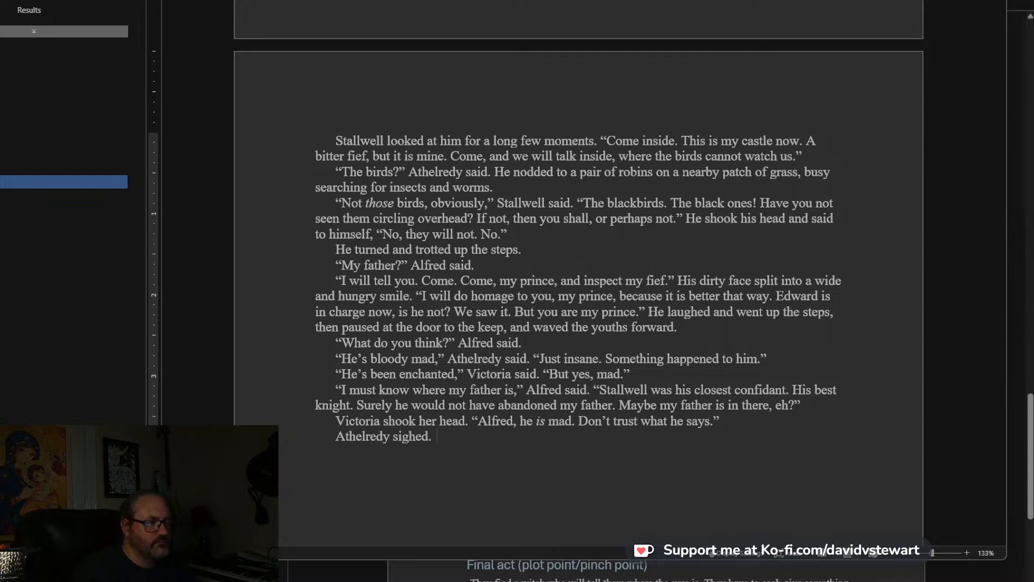
{"action": "type", "text": "\" and put his arrow bac"}
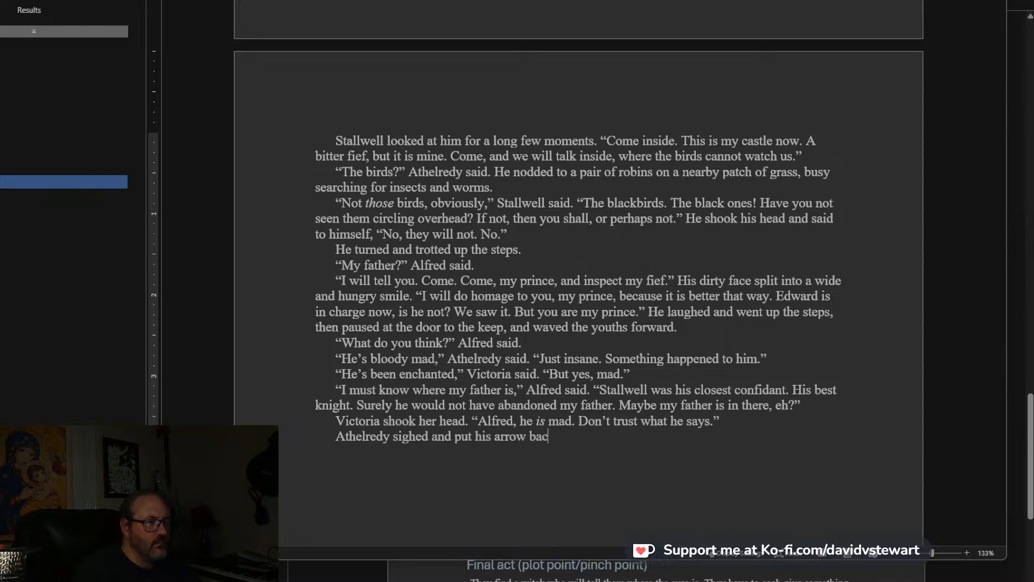
{"action": "type", "text": "k in his quic"}
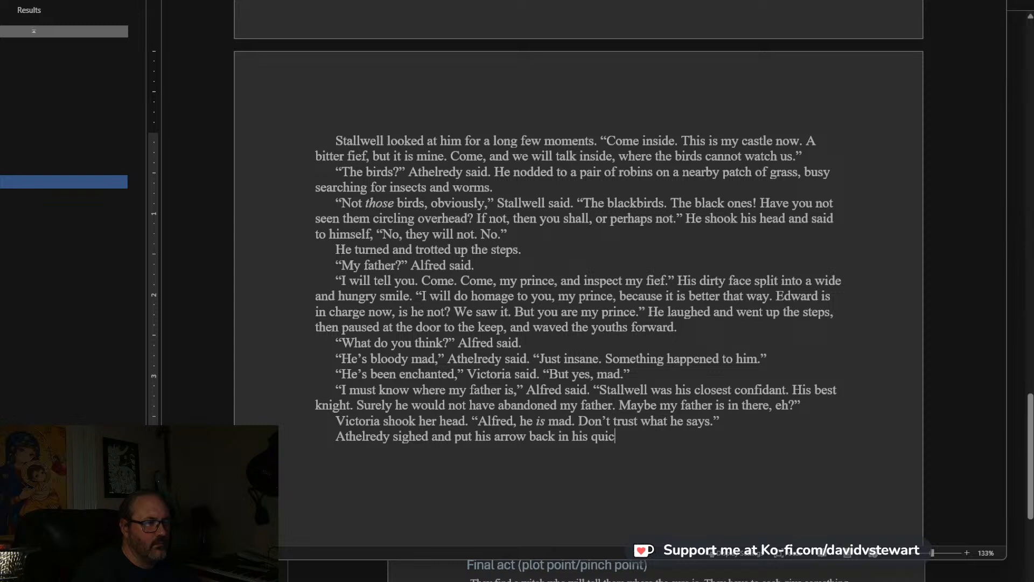
{"action": "type", "text": "er. \"Keep your "}
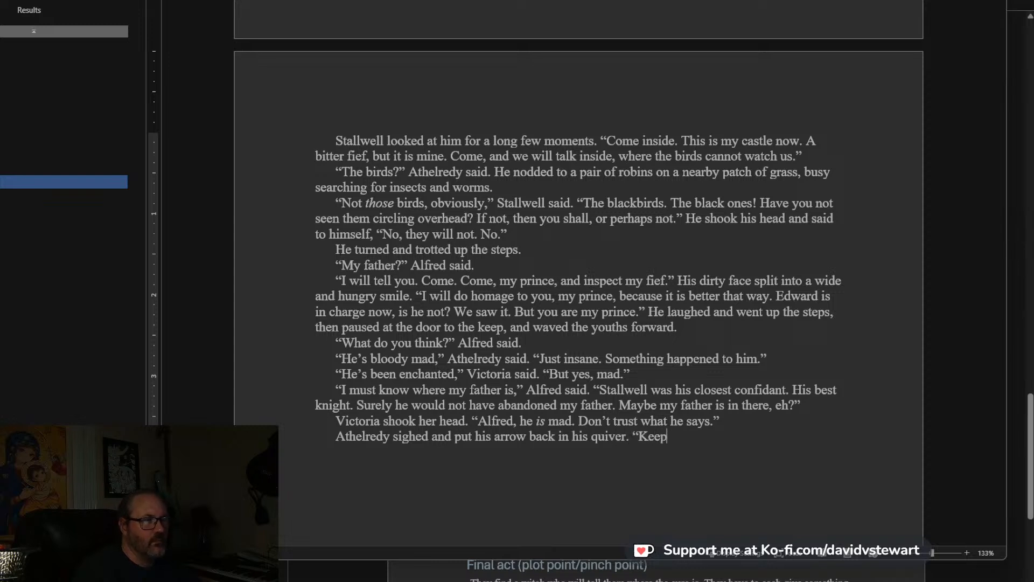
{"action": "type", "text": "blades loose"}
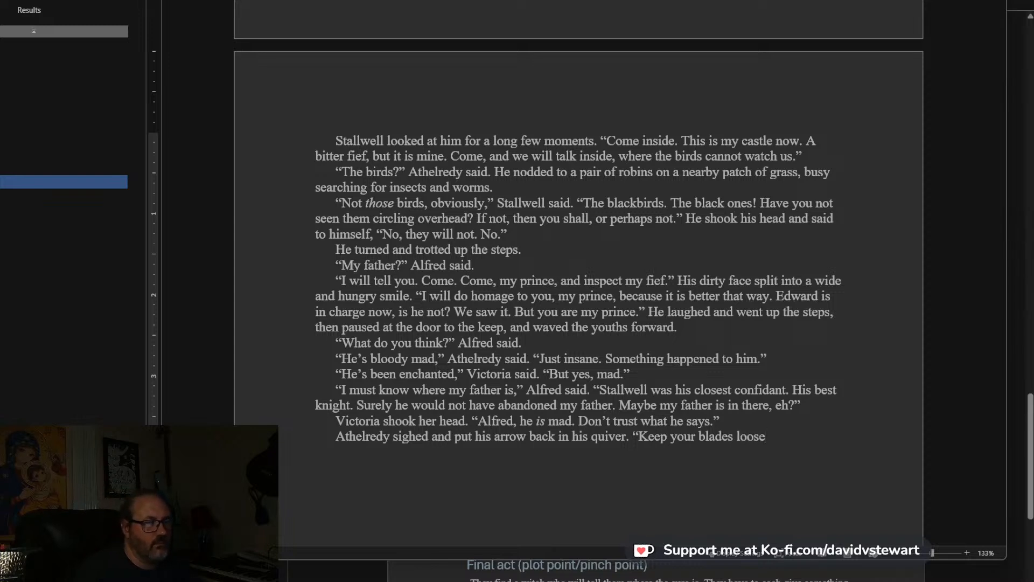
{"action": "type", "text": "."}
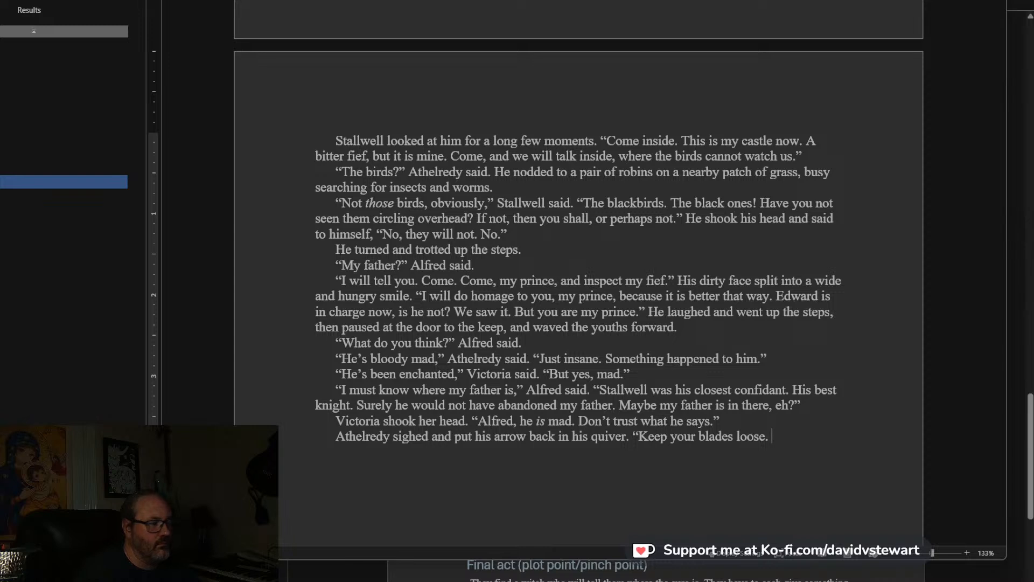
{"action": "type", "text": " There i"}
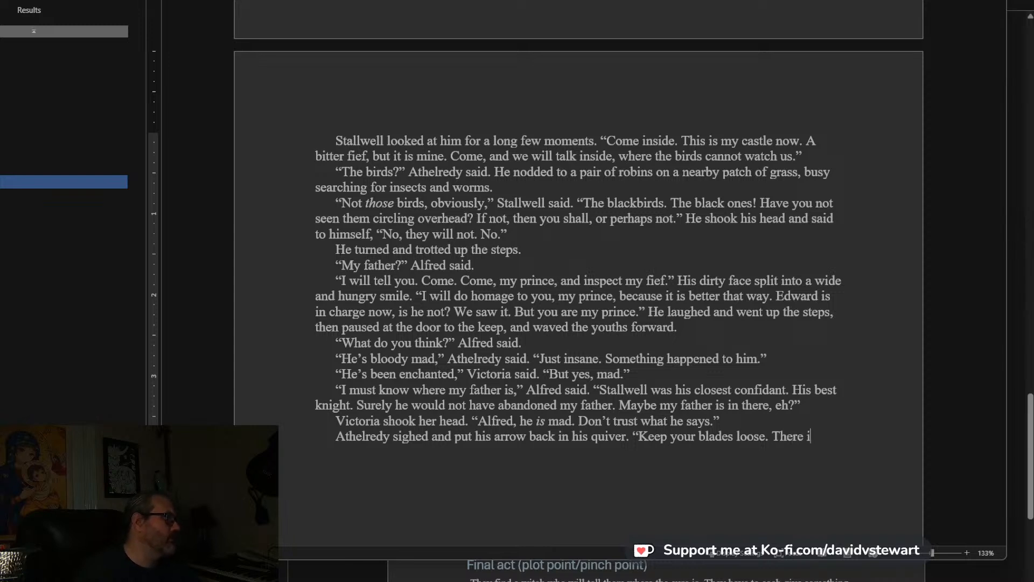
{"action": "type", "text": "s no telling what "}
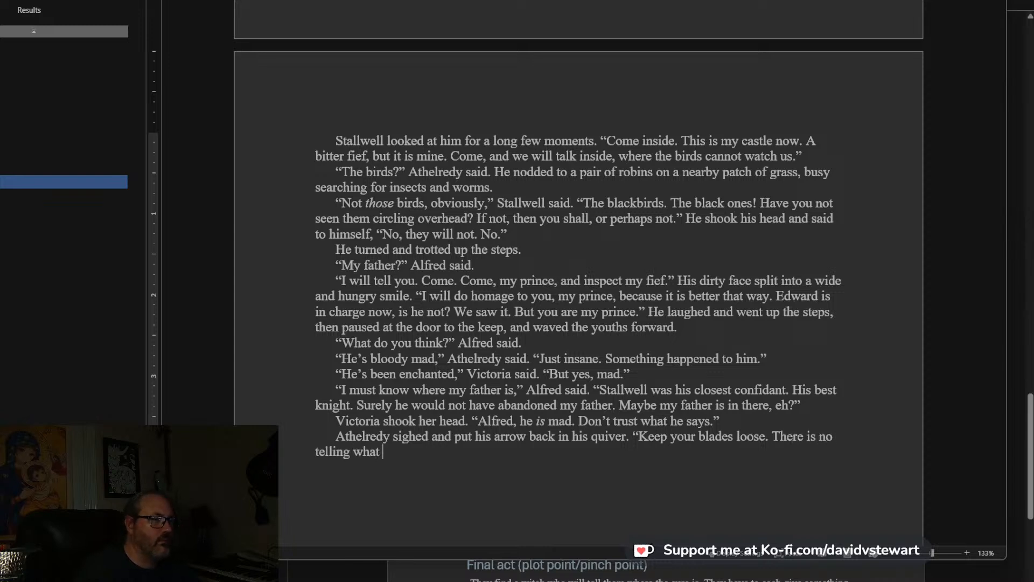
{"action": "type", "text": "a mad man will do"}
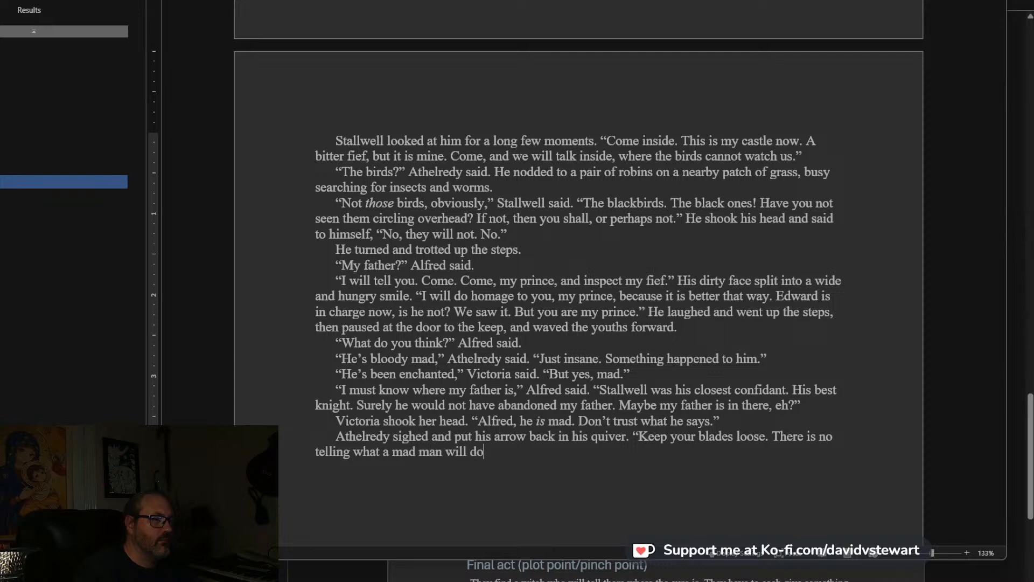
{"action": "type", "text": ", and just b"}
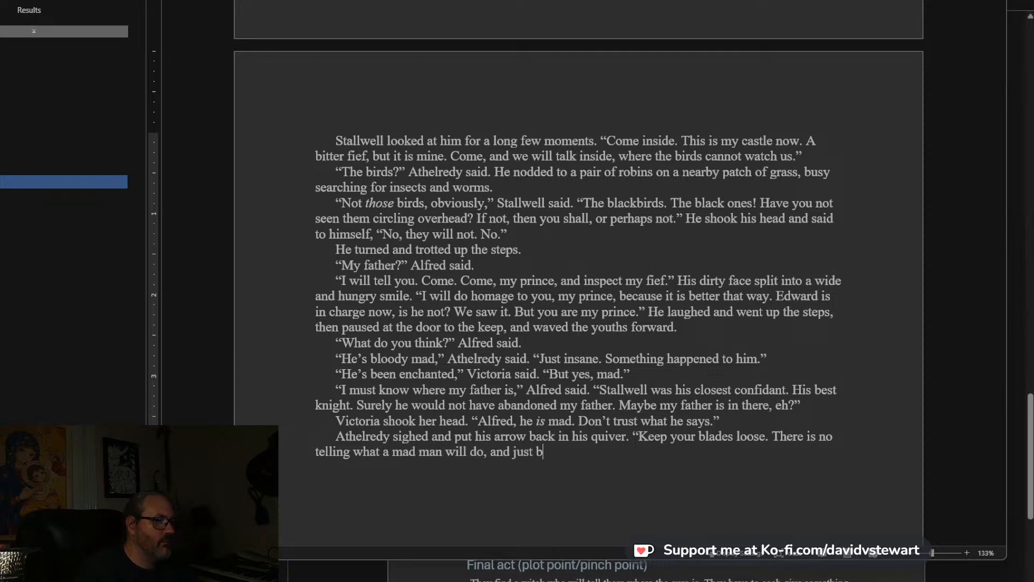
{"action": "type", "text": "ecause he's cracked dow"}
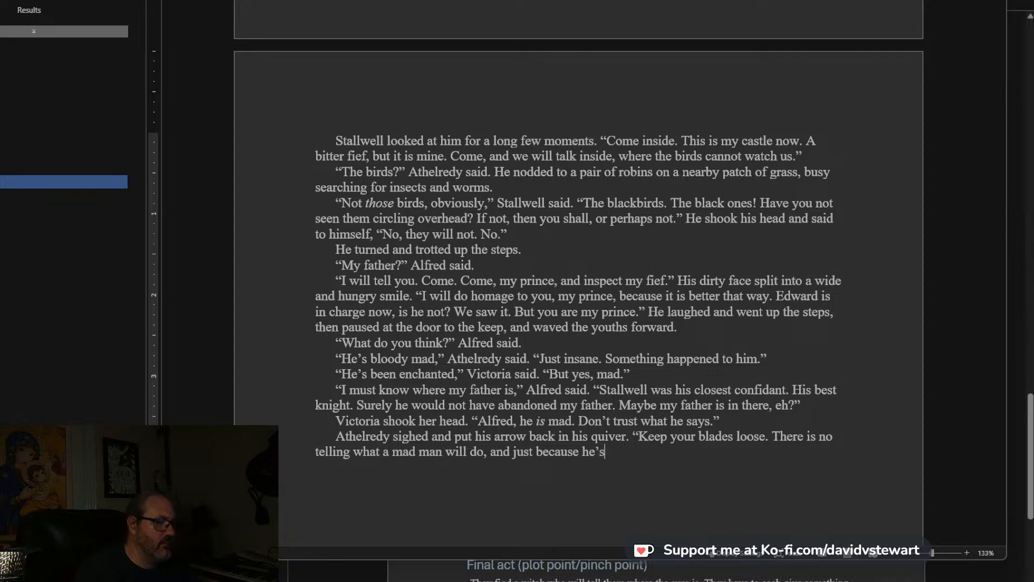
Continue Athelredy's line with: There is no telling what a mad man will do, and just because he’s cracked doesn’t mean that.
{"action": "key", "text": "BackSpace"}
{"action": "type", "text": "esn't mean that "}
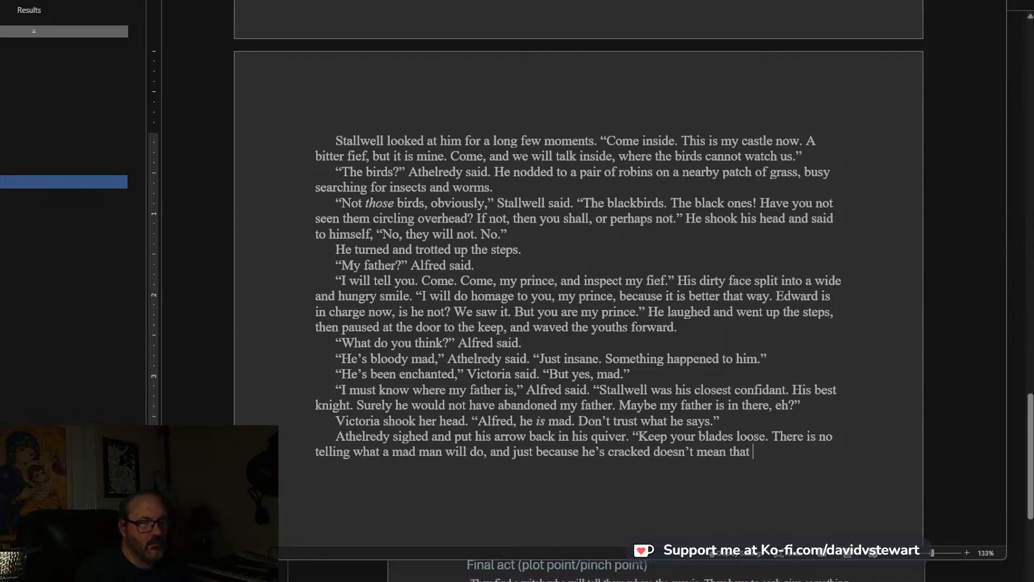
{"action": "type", "text": "he's forgott"}
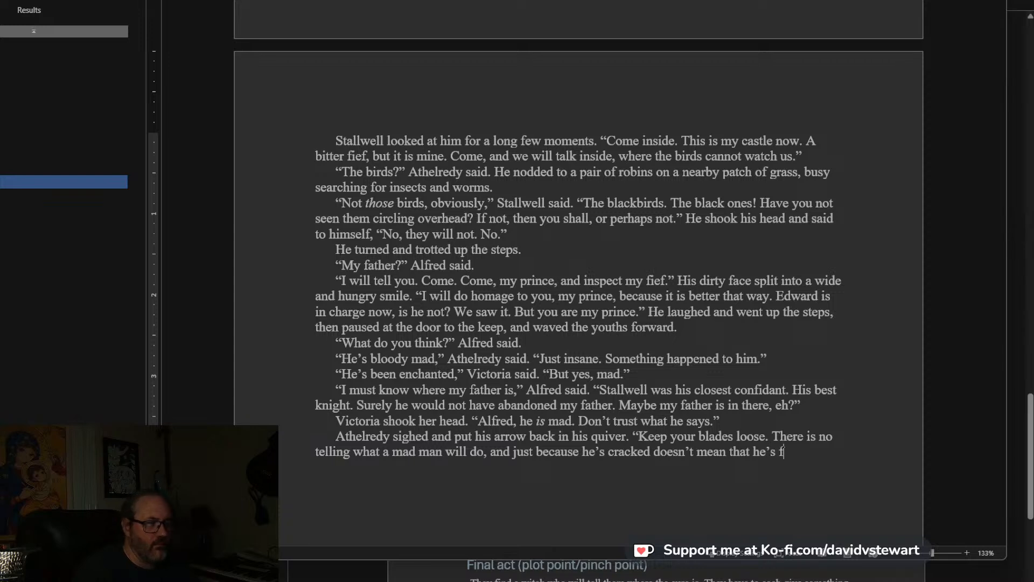
{"action": "type", "text": "en "}
{"action": "type", "text": "how to"}
{"action": "type", "text": " use"}
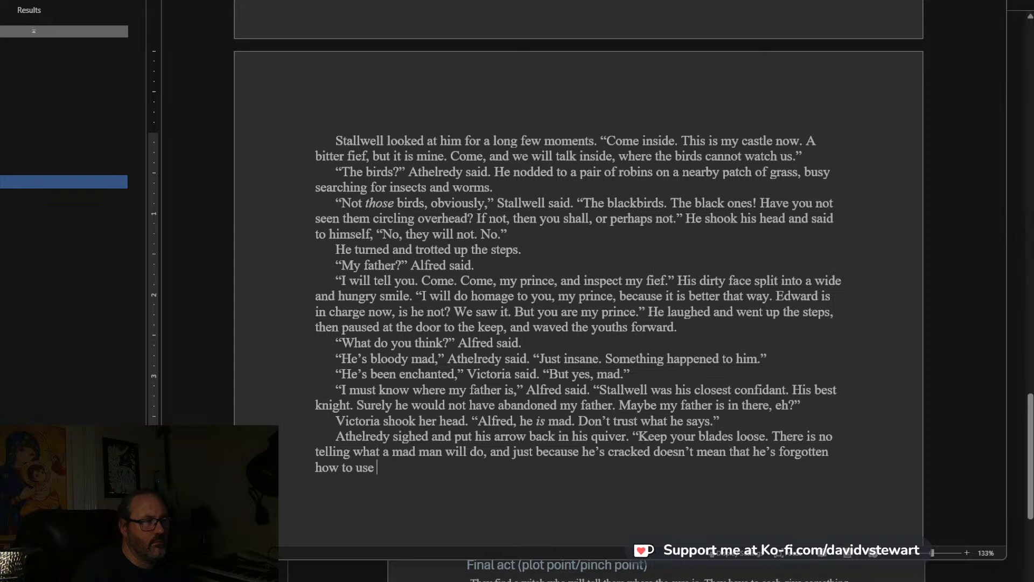
{"action": "type", "text": " his sword.\""}
Start a new paragraph with: Alfred nodded and proceeded up the steps to the open door.
{"action": "key", "text": "Return"}
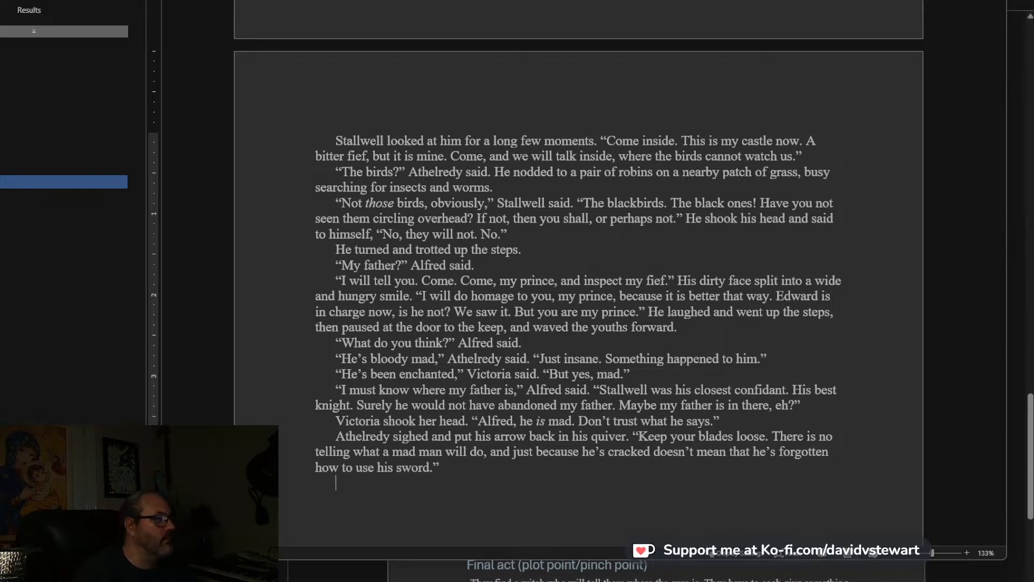
{"action": "scroll", "coordinate": [579, 296], "scroll_direction": "down", "scroll_amount": 4}
{"action": "type", "text": "Alfr"}
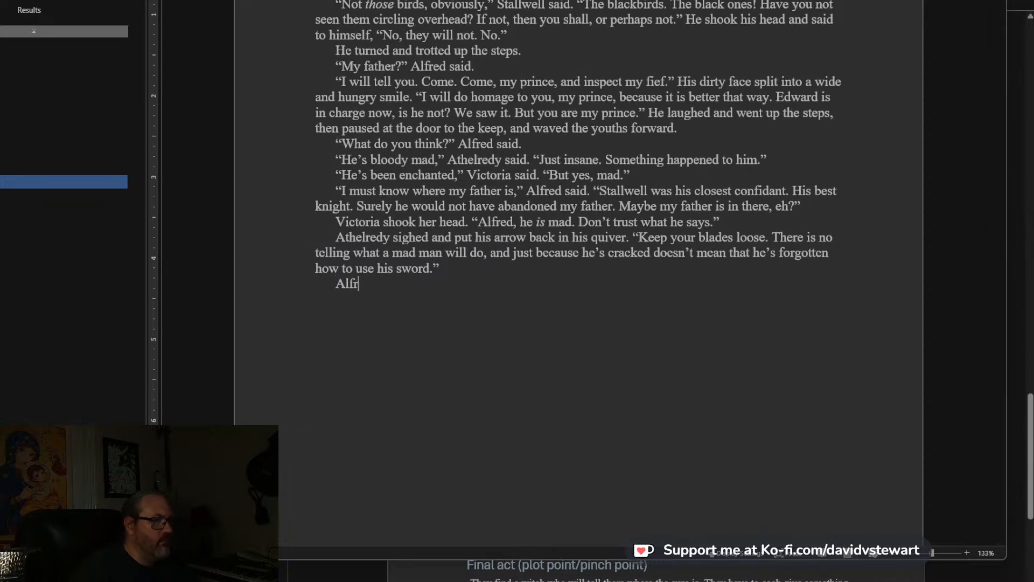
{"action": "type", "text": "ed nodded and proce"}
{"action": "type", "text": "ede"}
{"action": "key", "text": "BackSpace"}
{"action": "type", "text": "ded"}
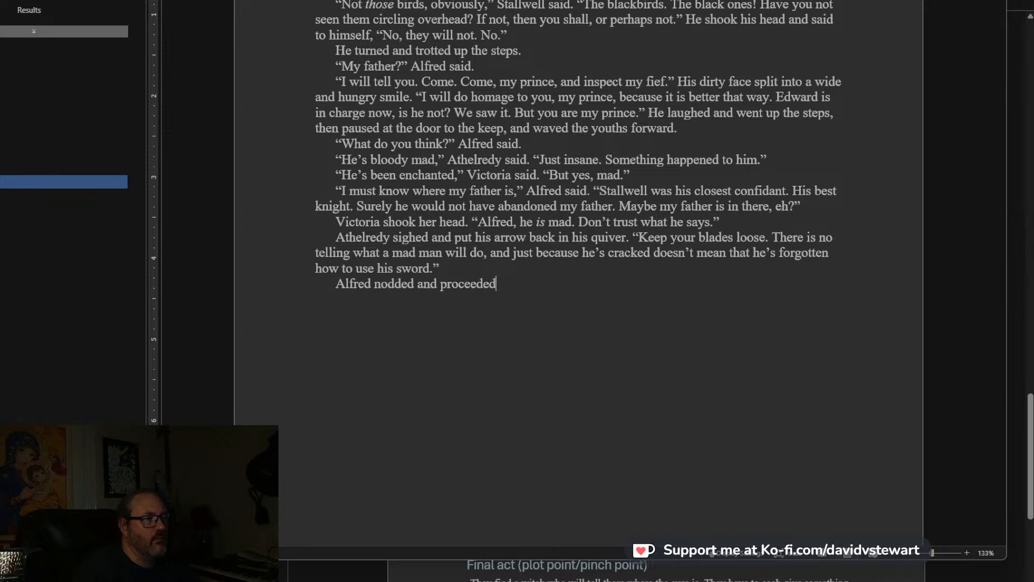
{"action": "type", "text": " up the steps to the open door."}
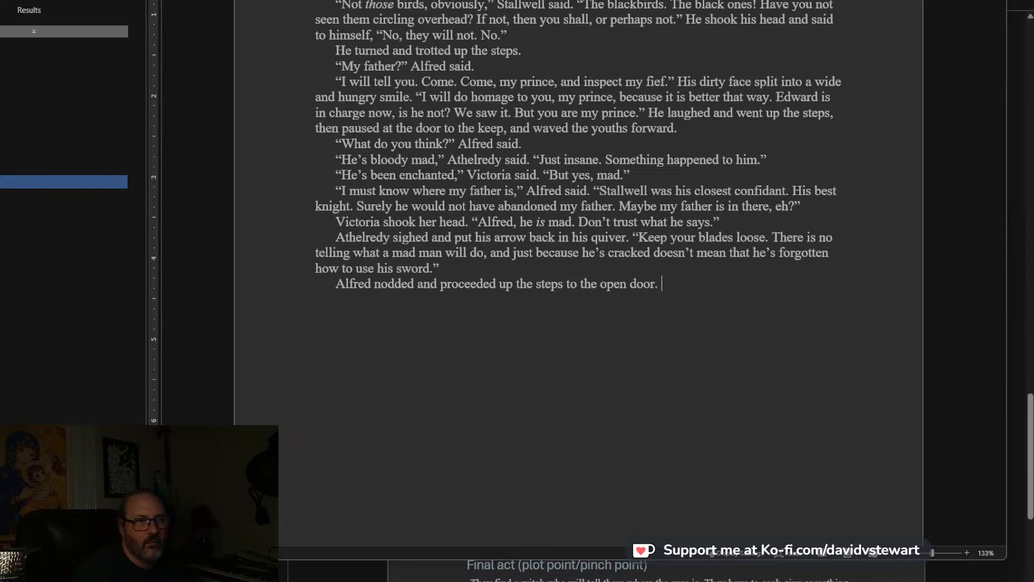
{"action": "type", "text": " WE"}
Continue the paragraph with: He went in first, his hand on the hilt of his sword, followed by Athelredy.
{"action": "key", "text": "BackSpace"}
{"action": "key", "text": "BackSpace"}
{"action": "type", "text": "He w"}
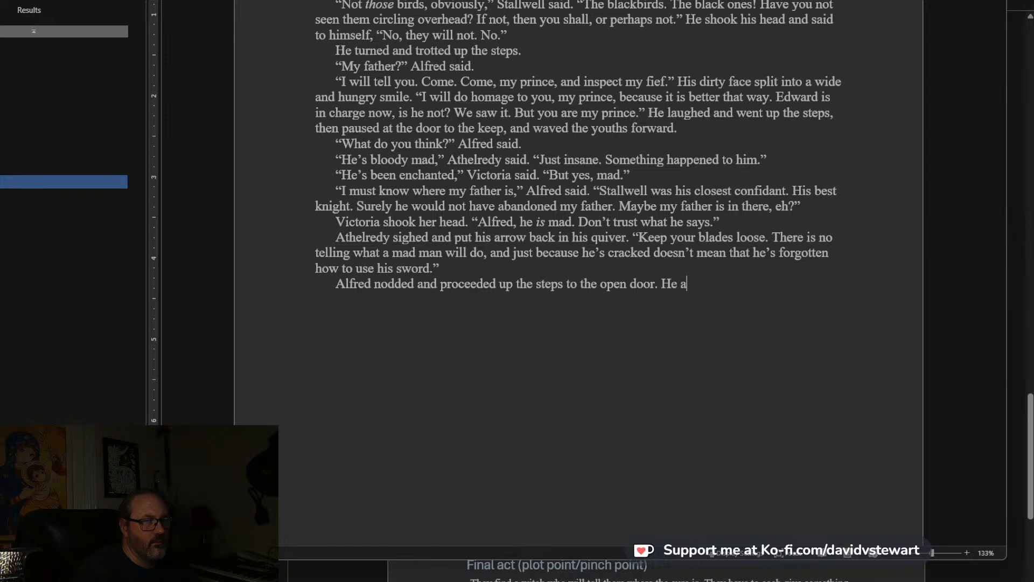
{"action": "type", "text": "ent in first, his hand on the hild o"}
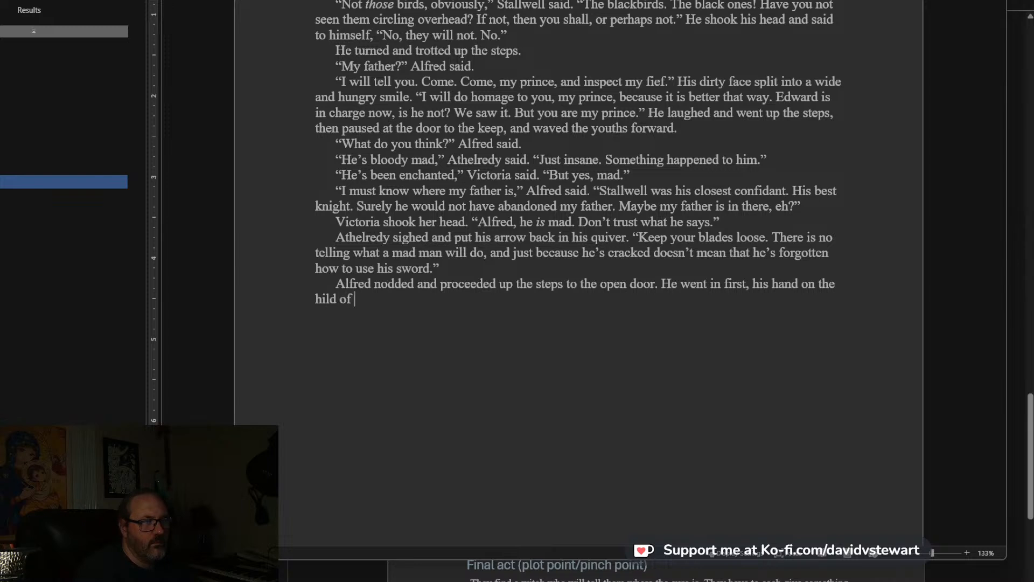
{"action": "type", "text": "f his swor,"}
{"action": "type", "text": ", followed b y"}
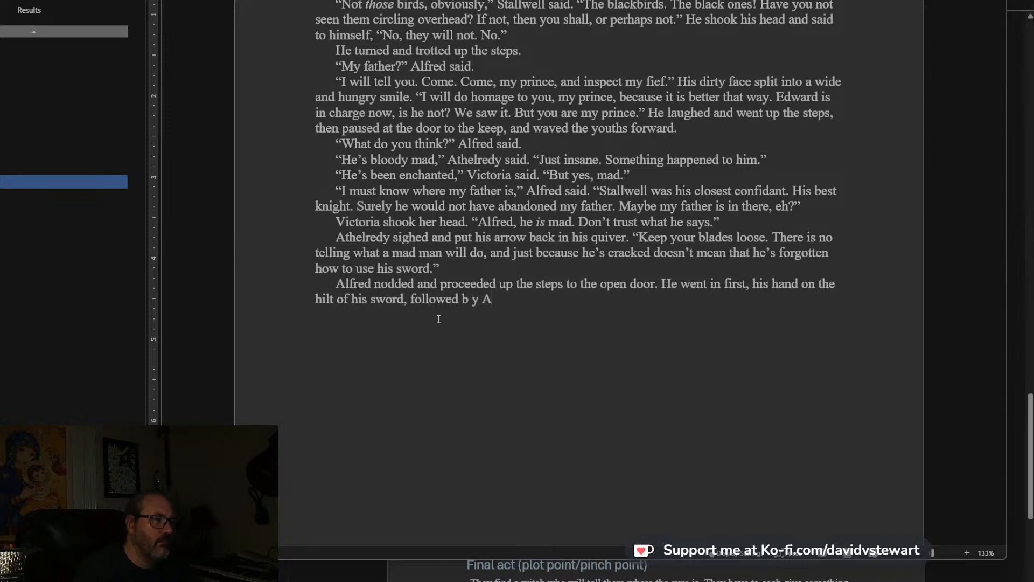
{"action": "type", "text": "Athelredy"}
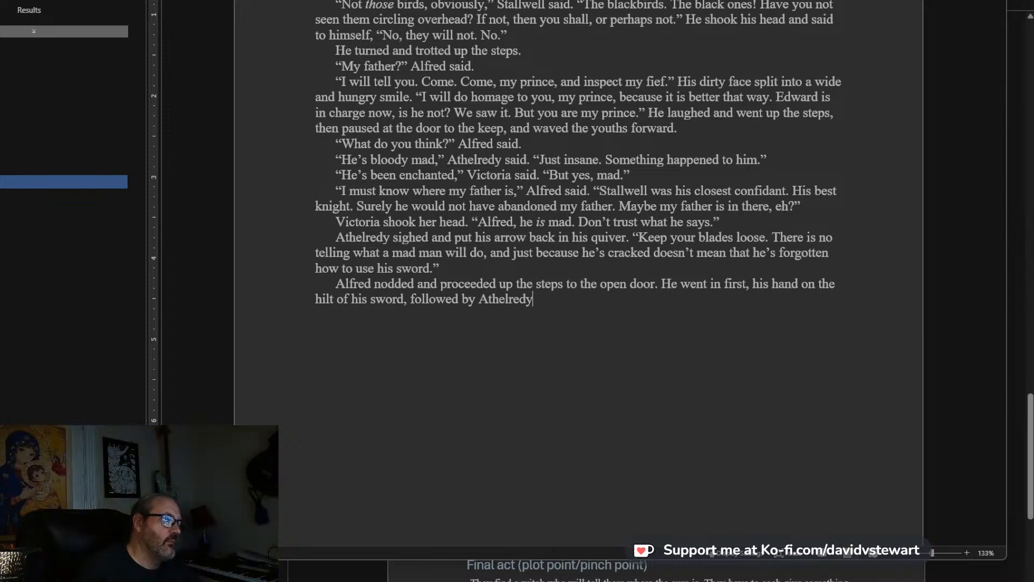
{"action": "type", "text": ", then "}
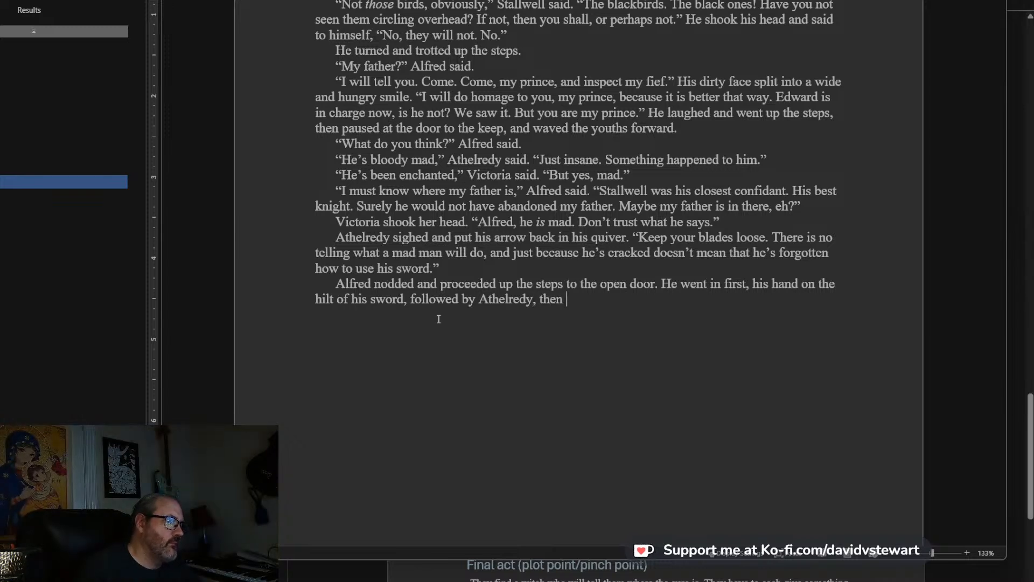
{"action": "type", "text": "Victoria lau"}
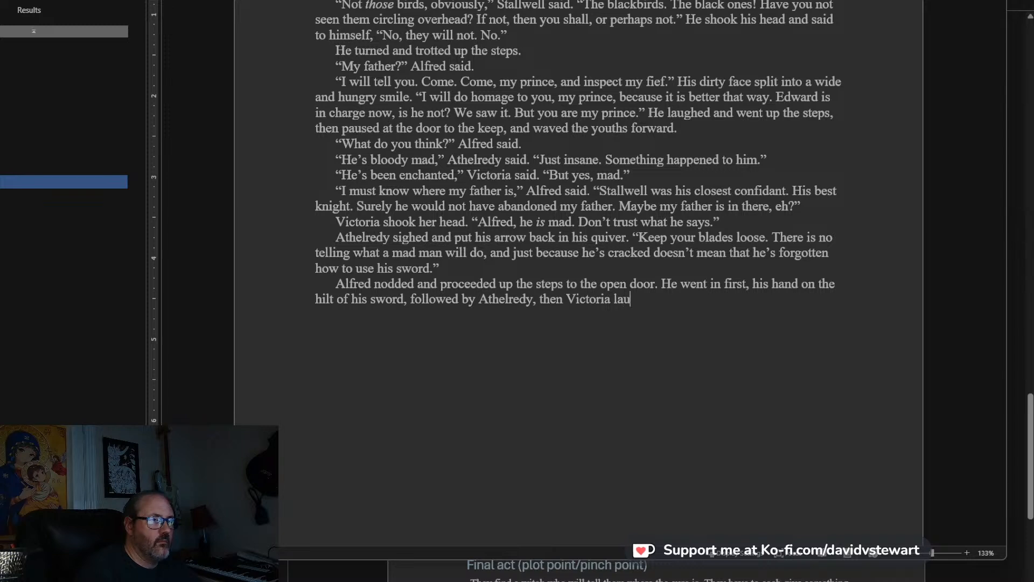
{"action": "key", "text": "BackSpace"}
{"action": "type", "text": "st, he"}
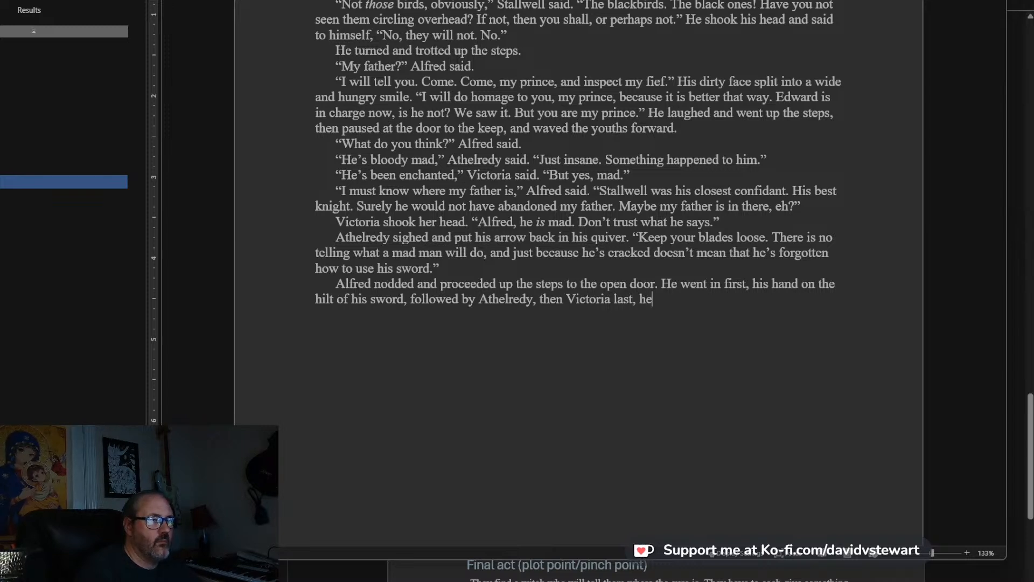
{"action": "type", "text": "r hand resting on her dag"}
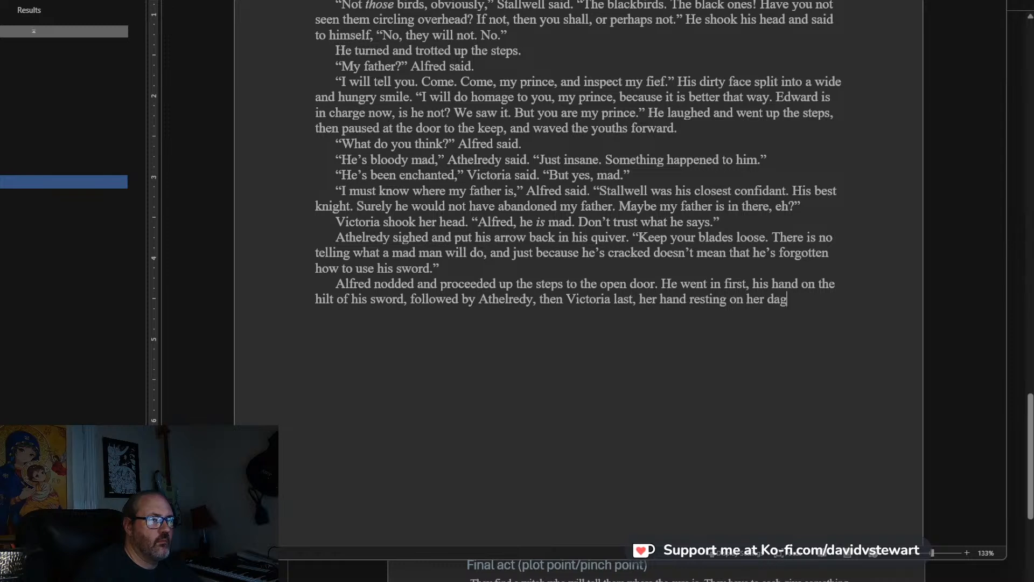
{"action": "type", "text": "ger in her wide leather belt."}
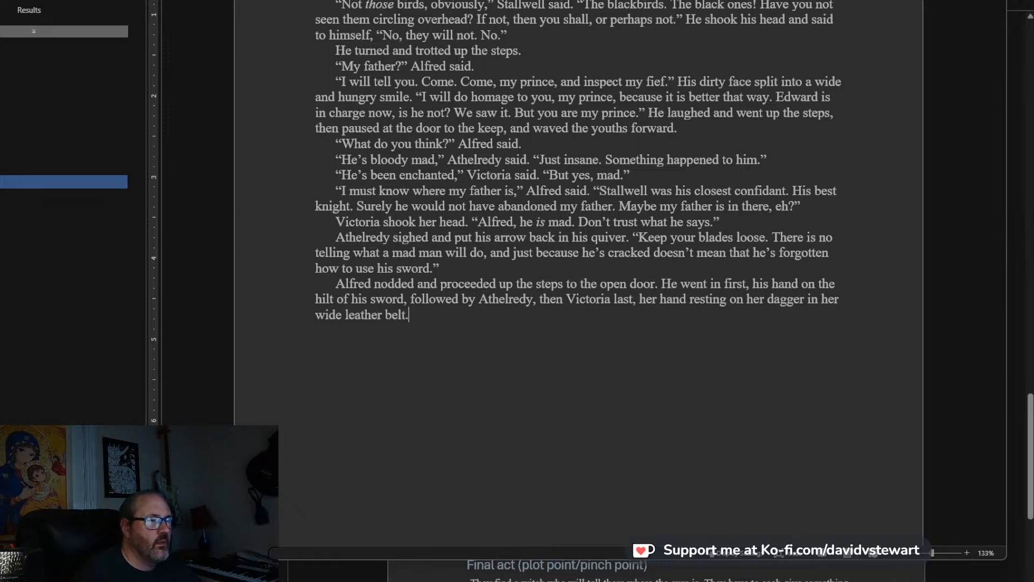
Begin the next paragraph with: They were standing in what once was a great hall, in a very rustic and archaic style.
{"action": "scroll", "coordinate": [579, 280], "scroll_direction": "down", "scroll_amount": 3}
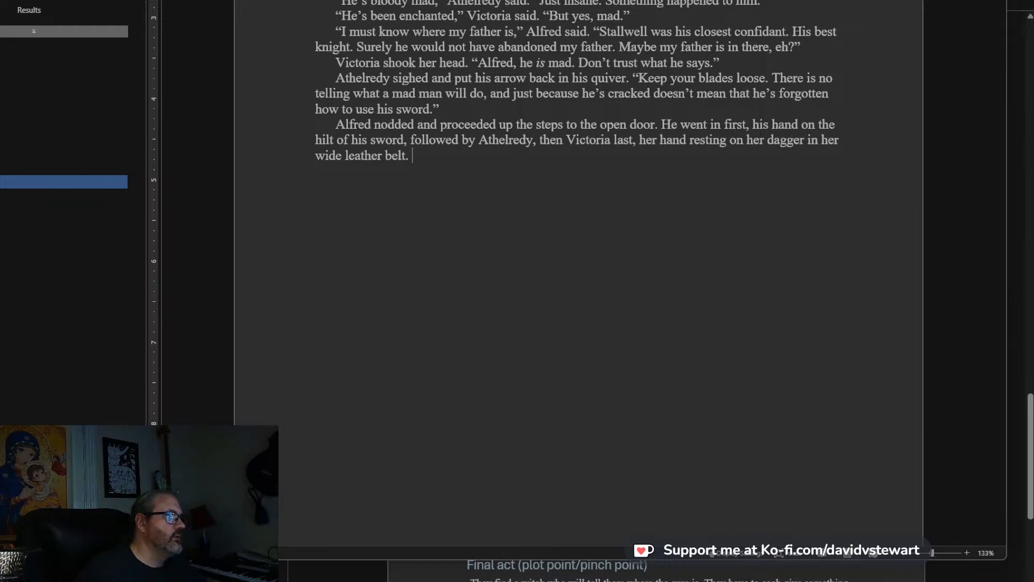
{"action": "key", "text": "Return"}
{"action": "type", "text": "They were"}
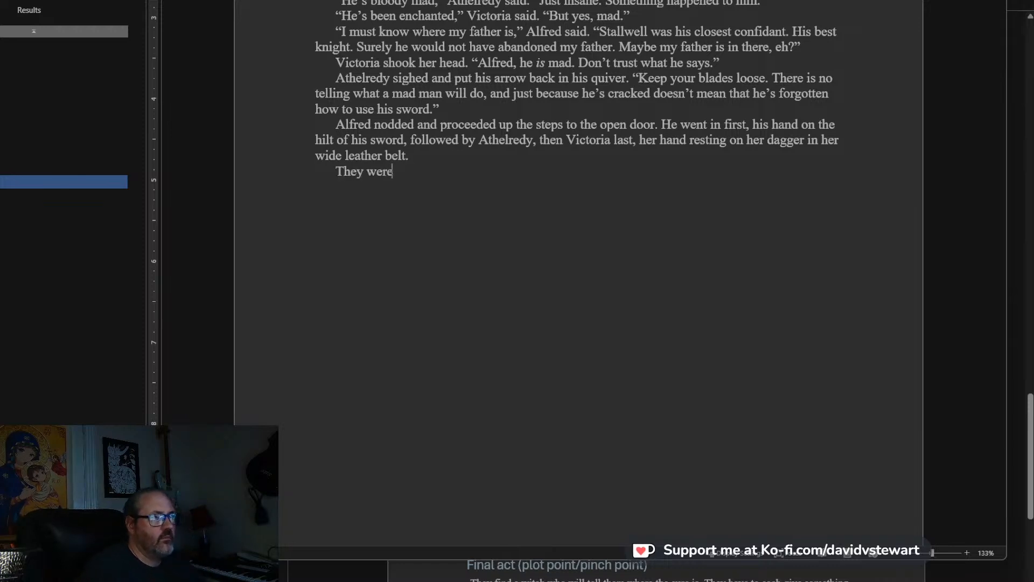
{"action": "type", "text": " standing in t"}
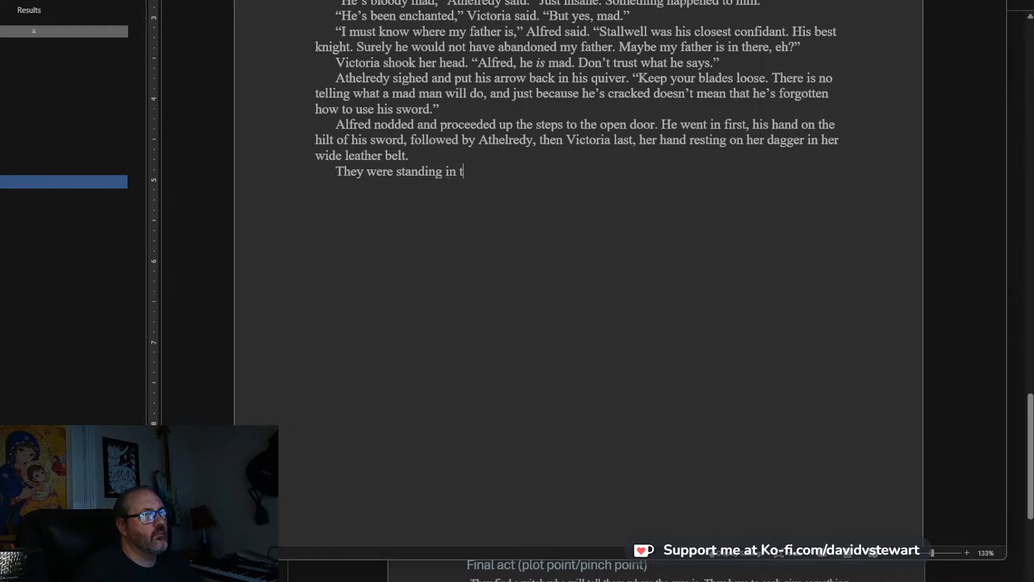
{"action": "key", "text": "BackSpace"}
{"action": "type", "text": "what once w"}
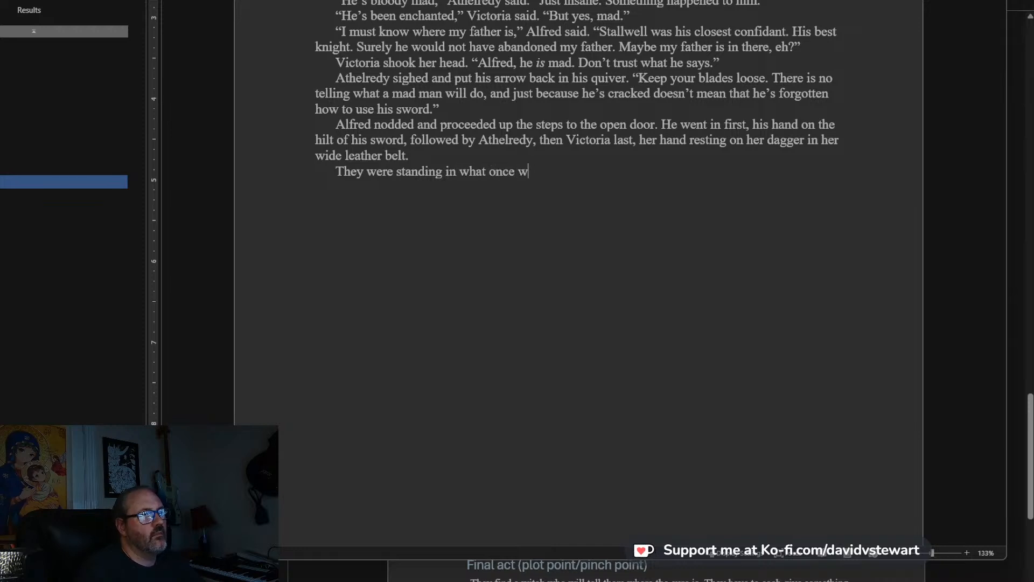
{"action": "type", "text": "as a great hea"}
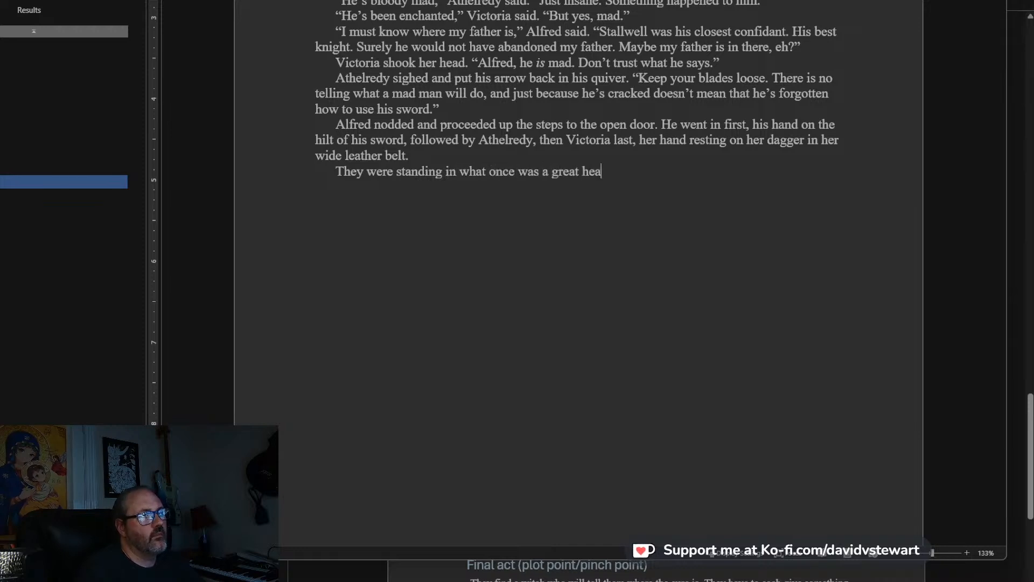
{"action": "key", "text": "BackSpace"}
{"action": "key", "text": "BackSpace"}
{"action": "type", "text": "all, in "}
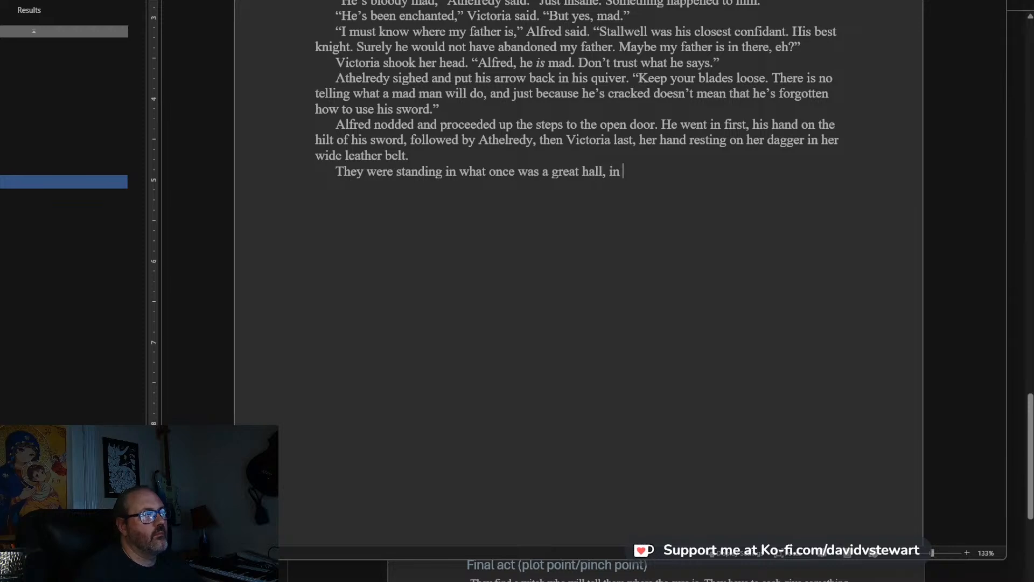
{"action": "type", "text": "a "}
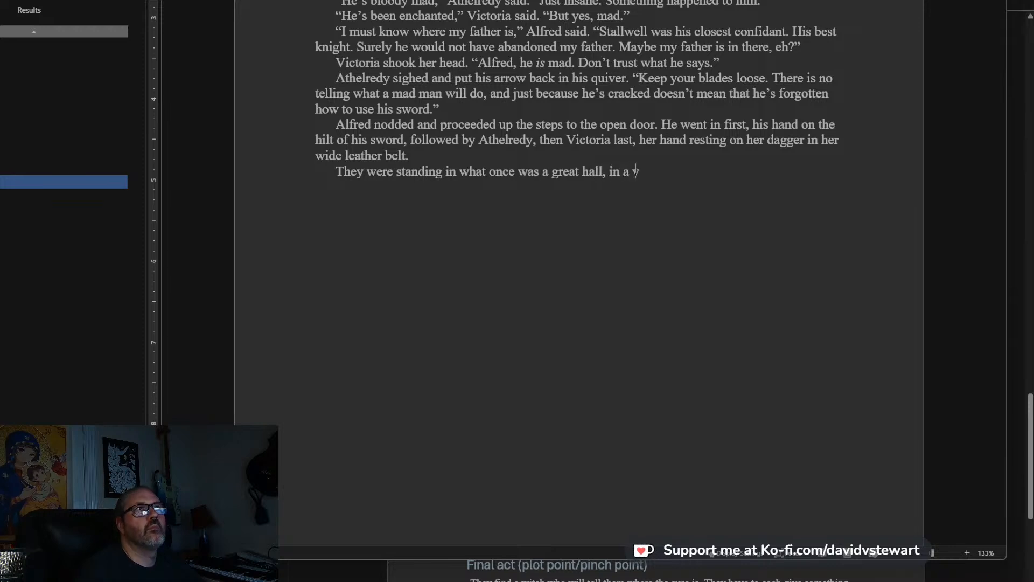
{"action": "type", "text": "very rust"}
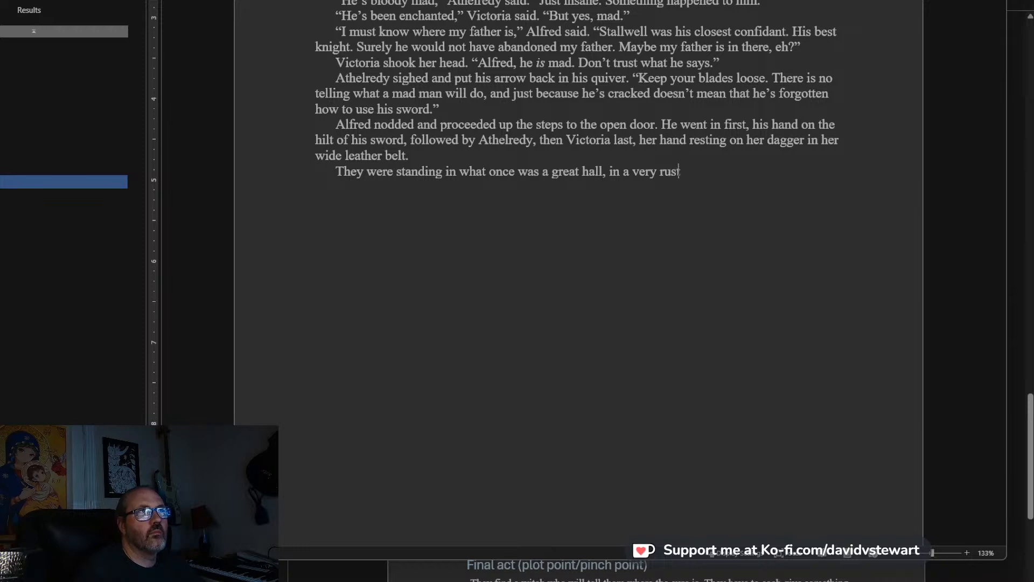
{"action": "type", "text": "ic and archaic st"}
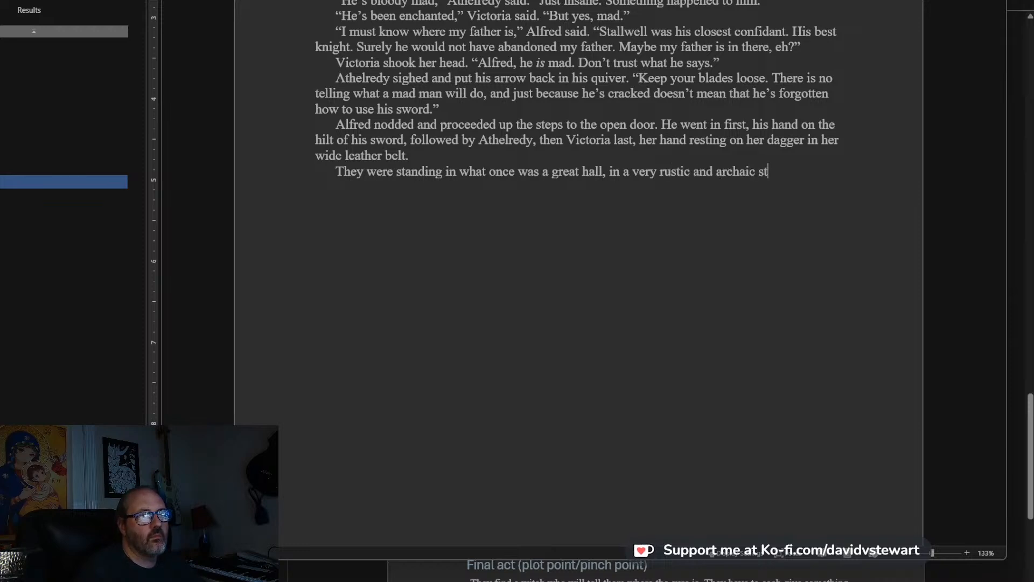
{"action": "type", "text": "yle. a"}
{"action": "key", "text": "BackSpace"}
Add to the great hall description: A large open hearth stood in the middle of the space.
{"action": "type", "text": "A large "}
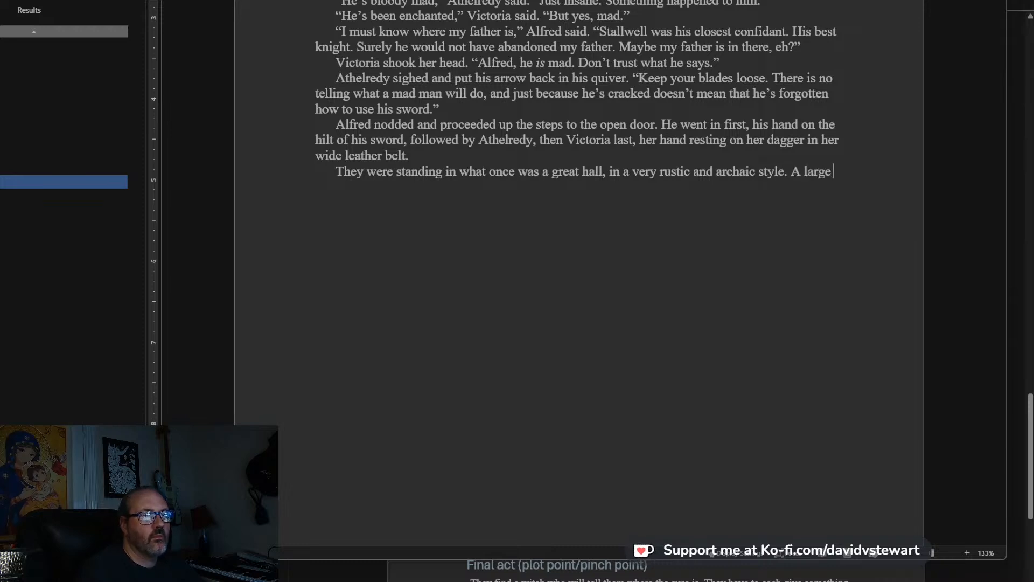
{"action": "type", "text": "open hearth"}
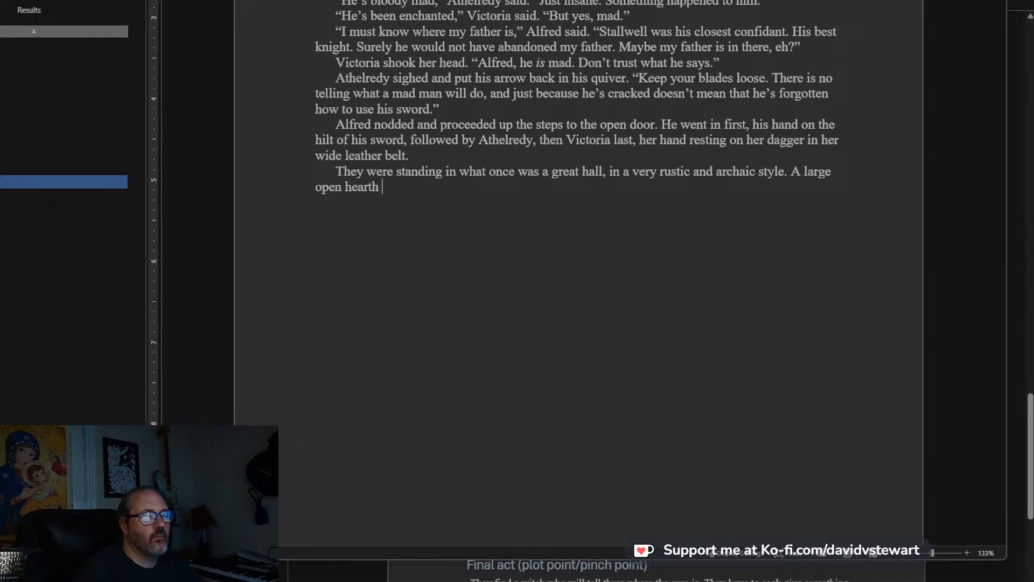
{"action": "type", "text": " stood in the middel"}
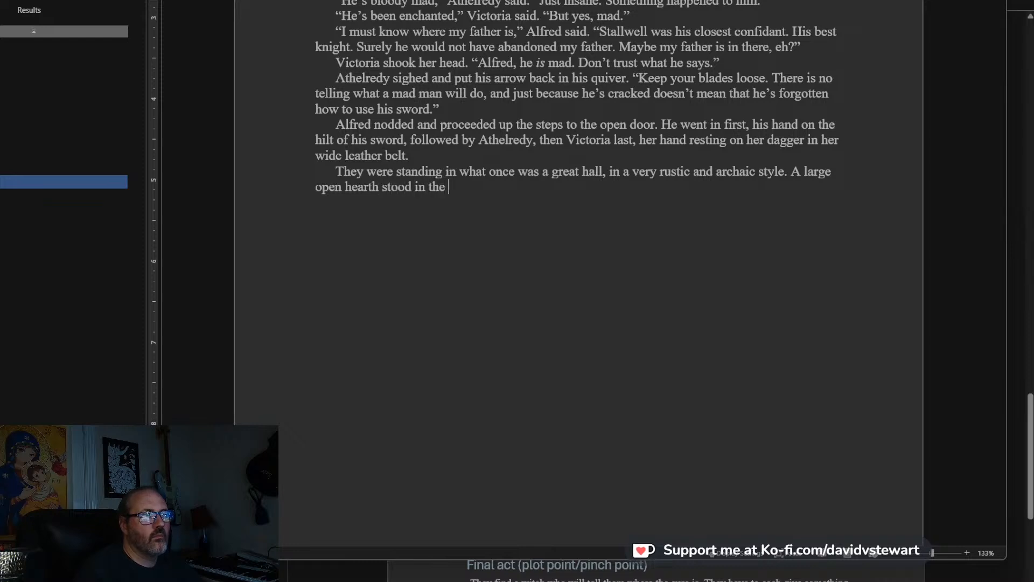
{"action": "key", "text": "BackSpace"}
{"action": "key", "text": "BackSpace"}
{"action": "type", "text": "l"}
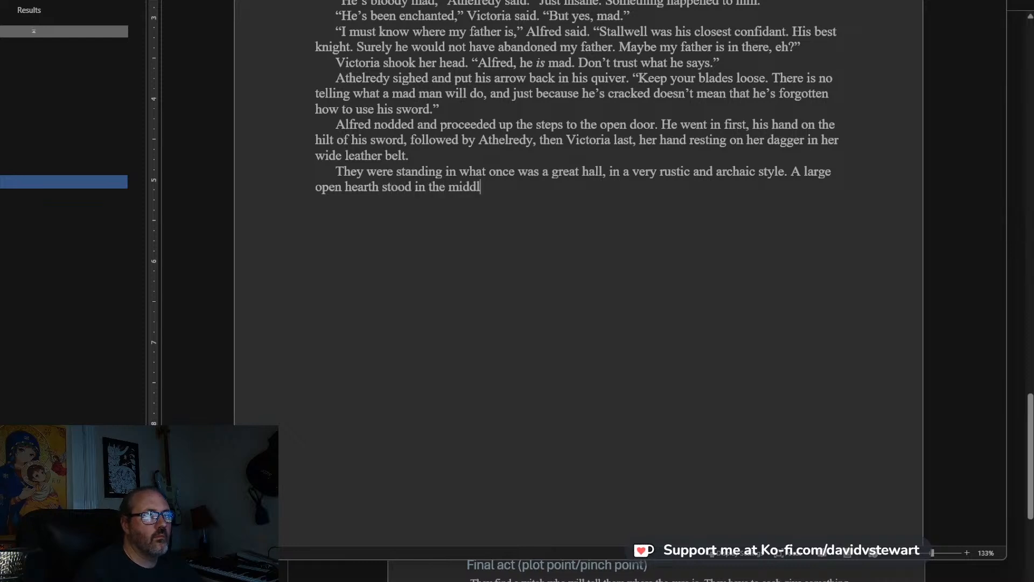
{"action": "type", "text": "e of the space, and in th"}
Continue the hearth sentence after “space” with: , and in this remained the smouldering coals of a fire.
{"action": "key", "text": "BackSpace"}
{"action": "key", "text": "BackSpace"}
{"action": "type", "text": "in thi"}
{"action": "type", "text": "was"}
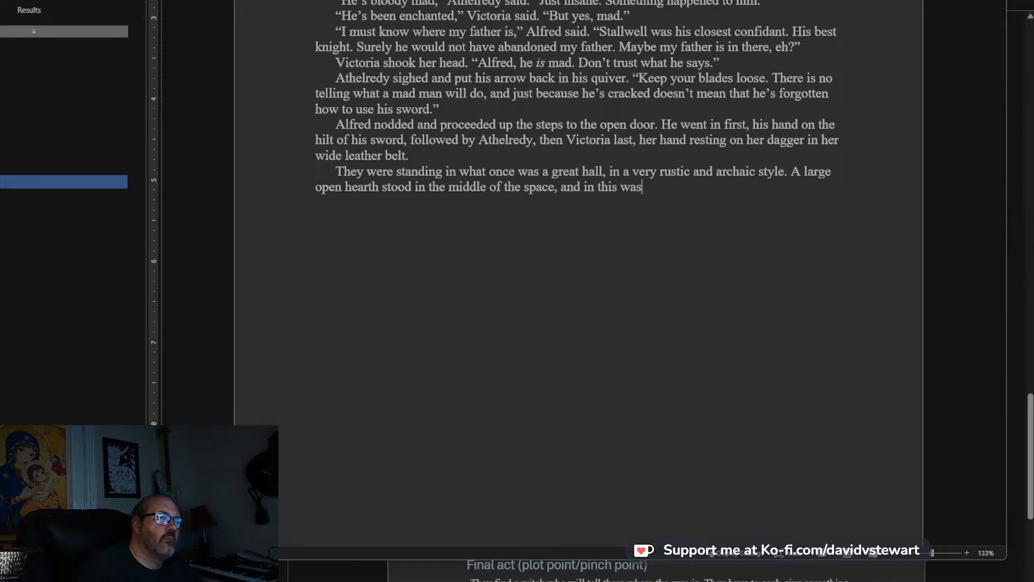
{"action": "key", "text": "BackSpace"}
{"action": "key", "text": "BackSpace"}
{"action": "key", "text": "BackSpace"}
{"action": "key", "text": "BackSpace"}
{"action": "type", "text": "remained the sm"}
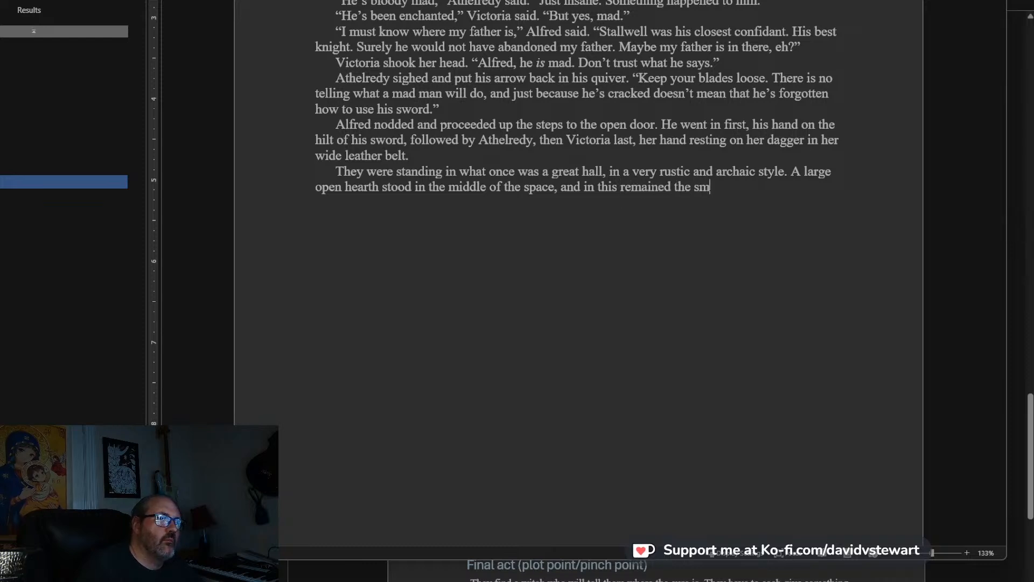
{"action": "type", "text": "ouldering"}
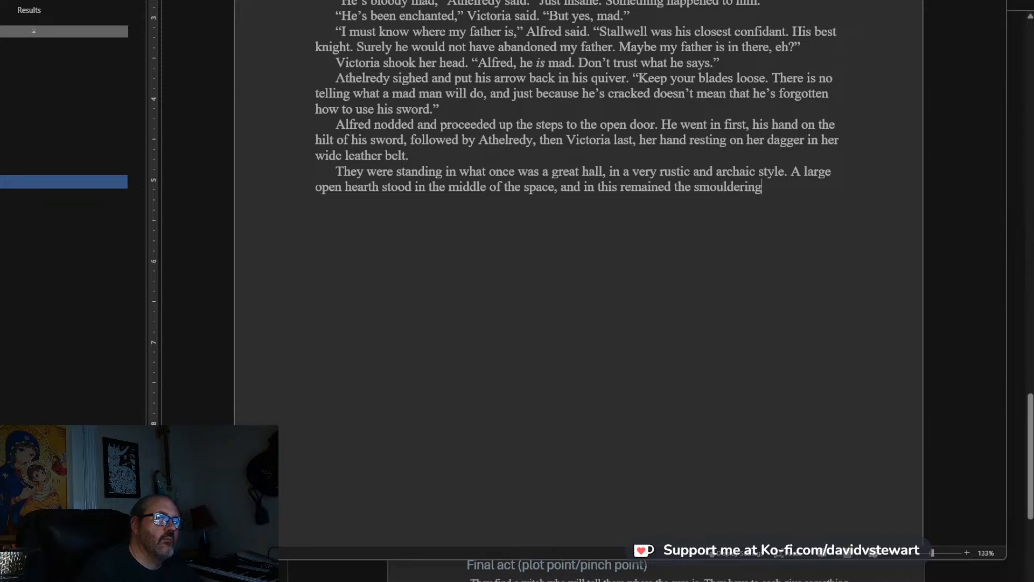
{"action": "type", "text": " coals of a fire"}
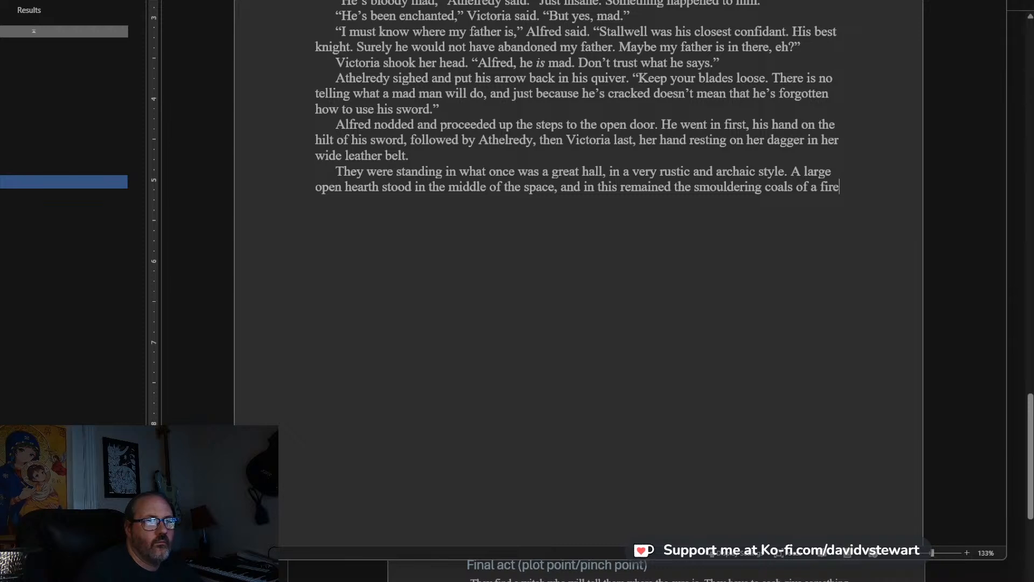
End the hearth sentence and begin the next one with: A chimney of stone stood above the.
{"action": "type", "text": ". A hoo"}
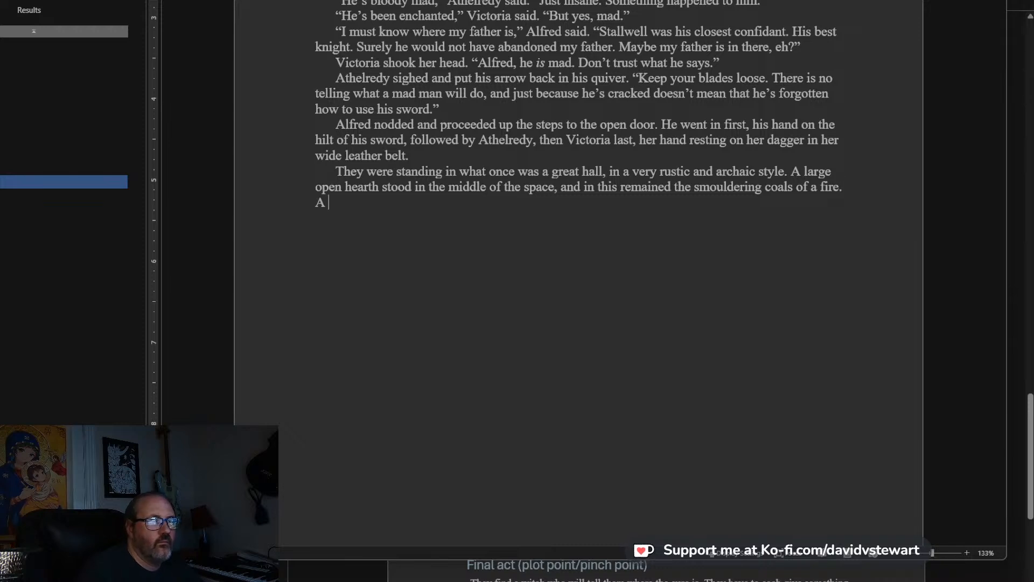
{"action": "key", "text": "BackSpace"}
{"action": "key", "text": "BackSpace"}
{"action": "key", "text": "BackSpace"}
{"action": "type", "text": "ch"}
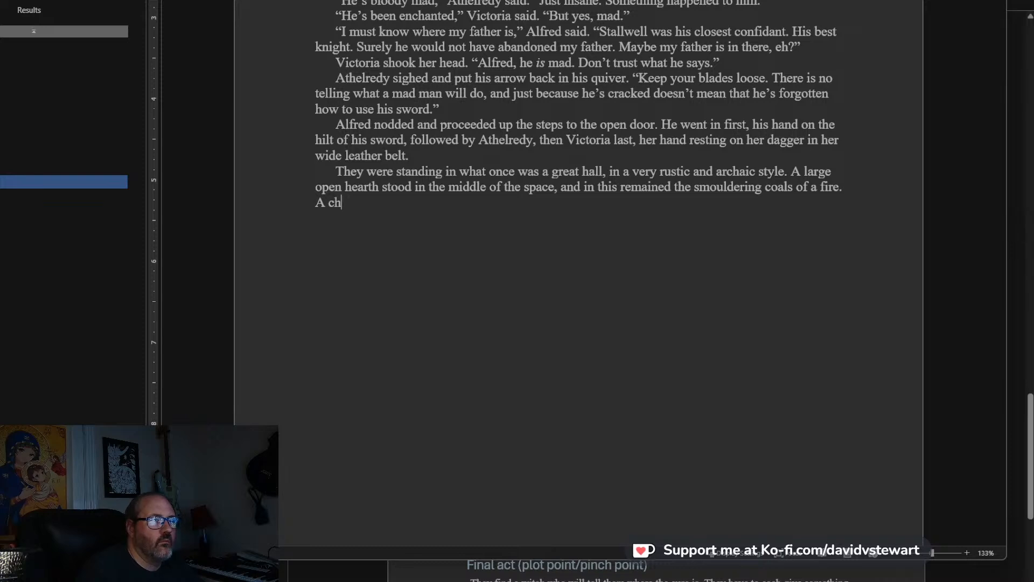
{"action": "type", "text": "imney of sto"}
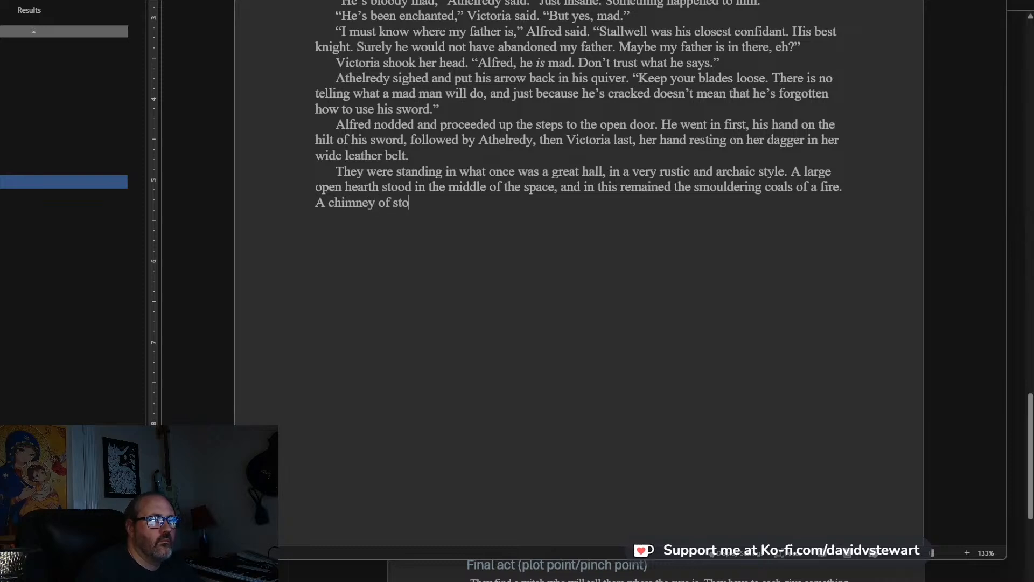
{"action": "type", "text": "ne stood above"}
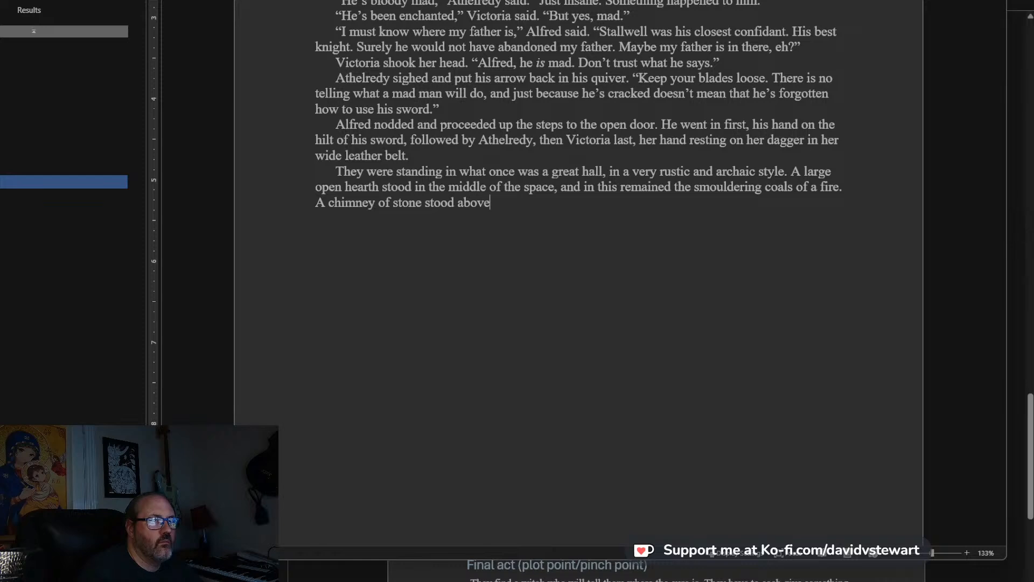
{"action": "type", "text": " the open p"}
Continue the chimney sentence with: pit, supported by four pillars of stone.
{"action": "key", "text": "BackSpace"}
{"action": "key", "text": "BackSpace"}
{"action": "key", "text": "BackSpace"}
{"action": "key", "text": "BackSpace"}
{"action": "key", "text": "BackSpace"}
{"action": "key", "text": "BackSpace"}
{"action": "key", "text": "BackSpace"}
{"action": "type", "text": "pit, supporte"}
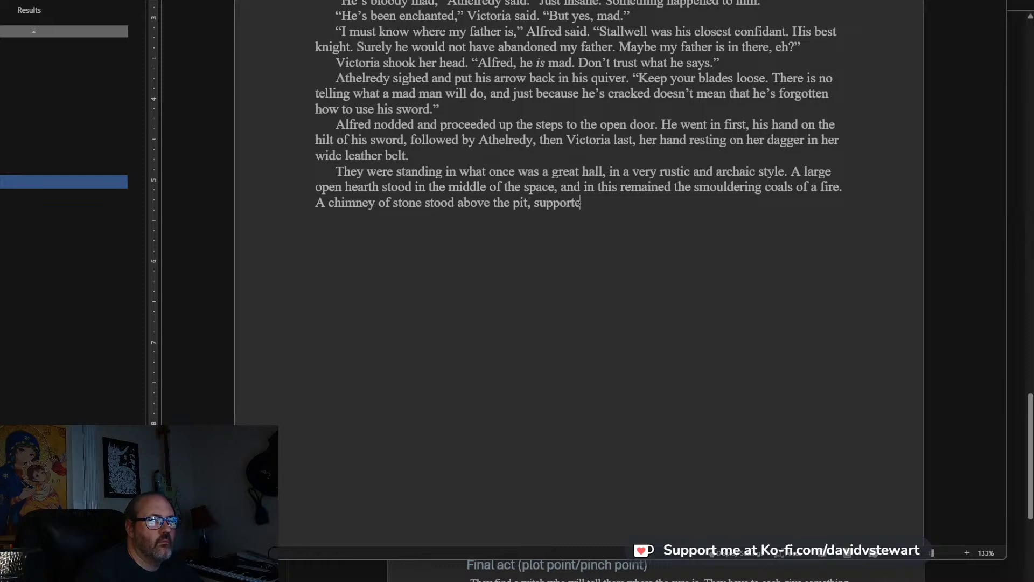
{"action": "type", "text": "d by four pillars of stone"}
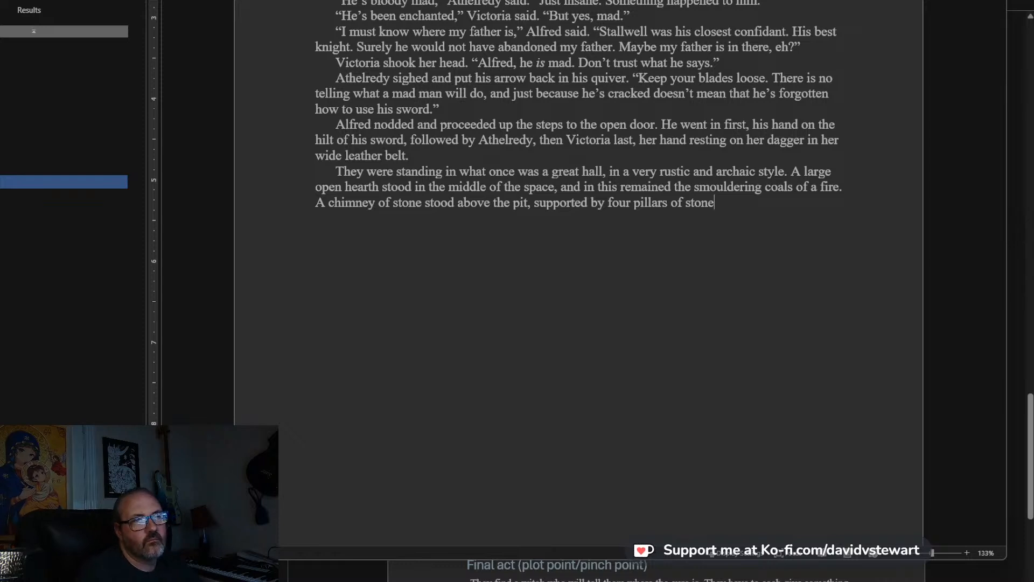
{"action": "type", "text": ". "}
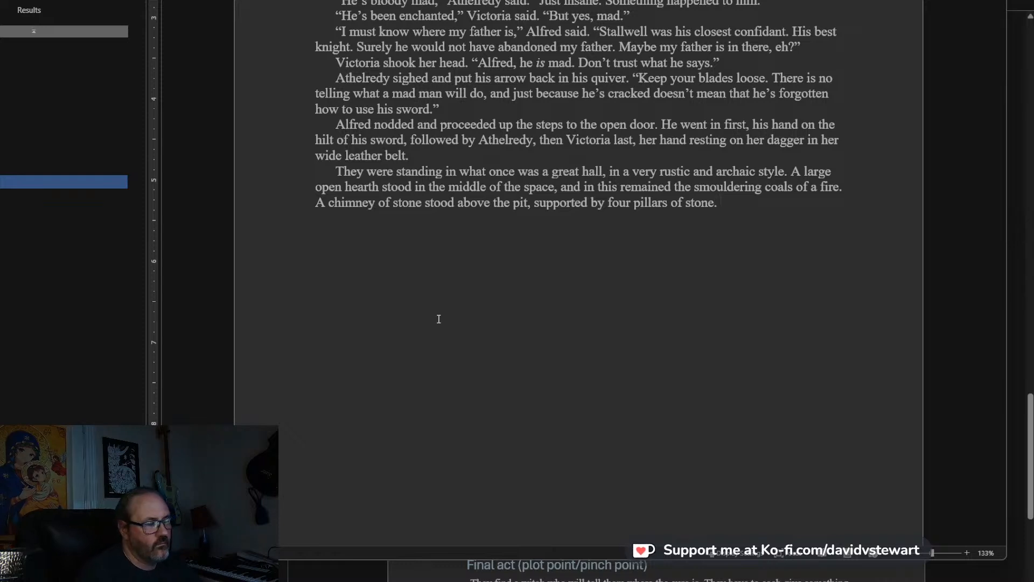
{"action": "type", "text": "The stone "}
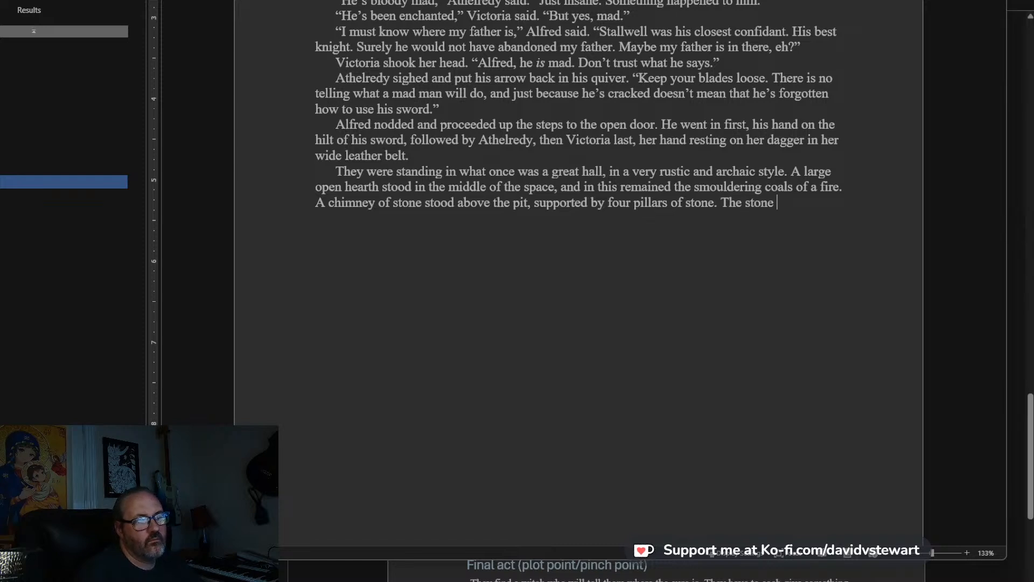
{"action": "type", "text": "chimney"}
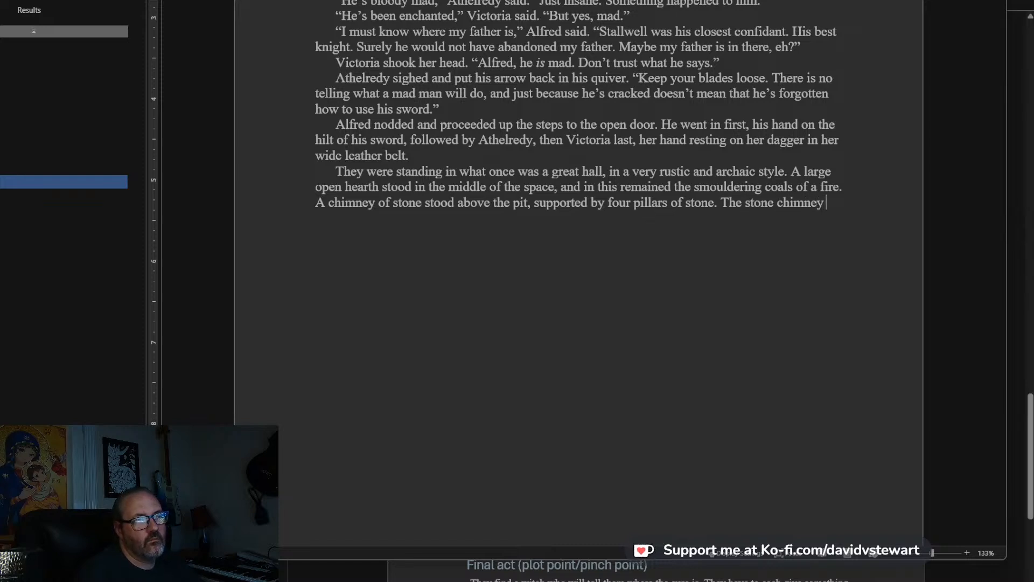
{"action": "key", "text": "BackSpace"}
{"action": "key", "text": "BackSpace"}
{"action": "key", "text": "BackSpace"}
{"action": "key", "text": "BackSpace"}
{"action": "key", "text": "BackSpace"}
{"action": "key", "text": "BackSpace"}
{"action": "key", "text": "BackSpace"}
{"action": "key", "text": "BackSpace"}
{"action": "key", "text": "BackSpace"}
{"action": "key", "text": "BackSpace"}
{"action": "key", "text": "BackSpace"}
{"action": "key", "text": "BackSpace"}
{"action": "key", "text": "BackSpace"}
{"action": "key", "text": "BackSpace"}
{"action": "key", "text": "BackSpace"}
{"action": "key", "text": "BackSpace"}
{"action": "key", "text": "BackSpace"}
{"action": "key", "text": "BackSpace"}
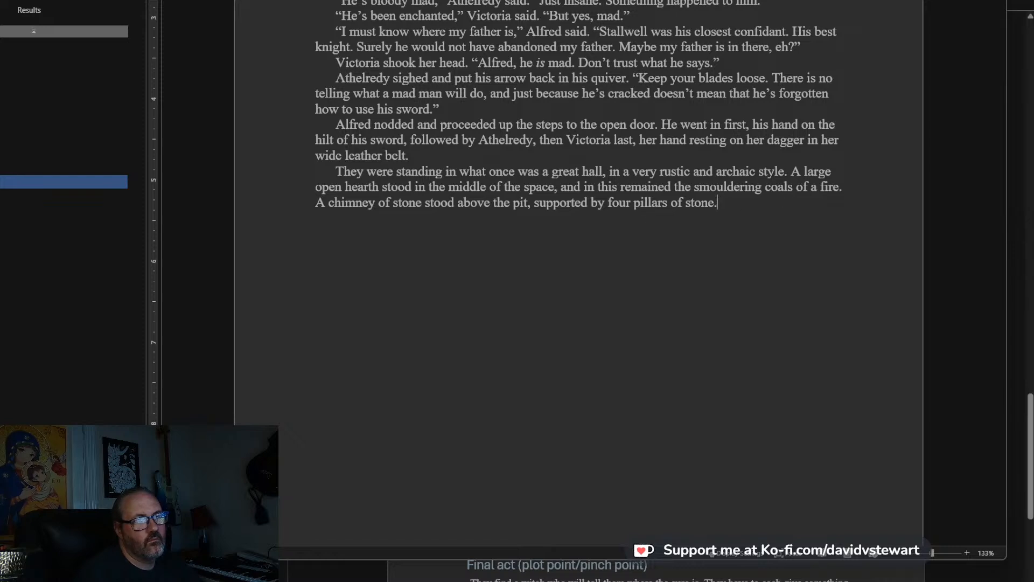
{"action": "key", "text": "BackSpace"}
Extend the chimney sentence with: , and itself disappeared into the low ceiling of the space.
{"action": "type", "text": ", and itself"}
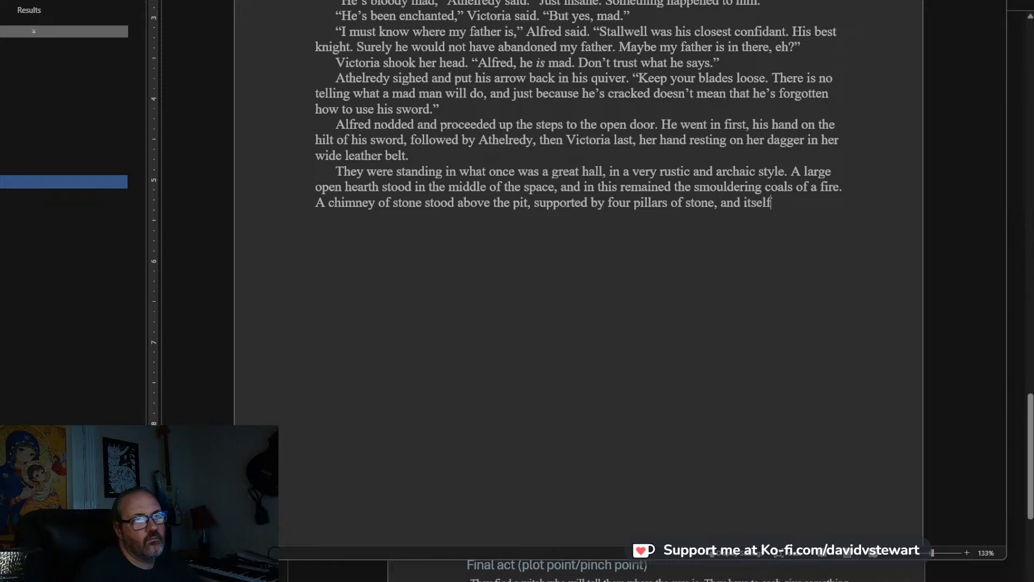
{"action": "type", "text": " disappeared into the"}
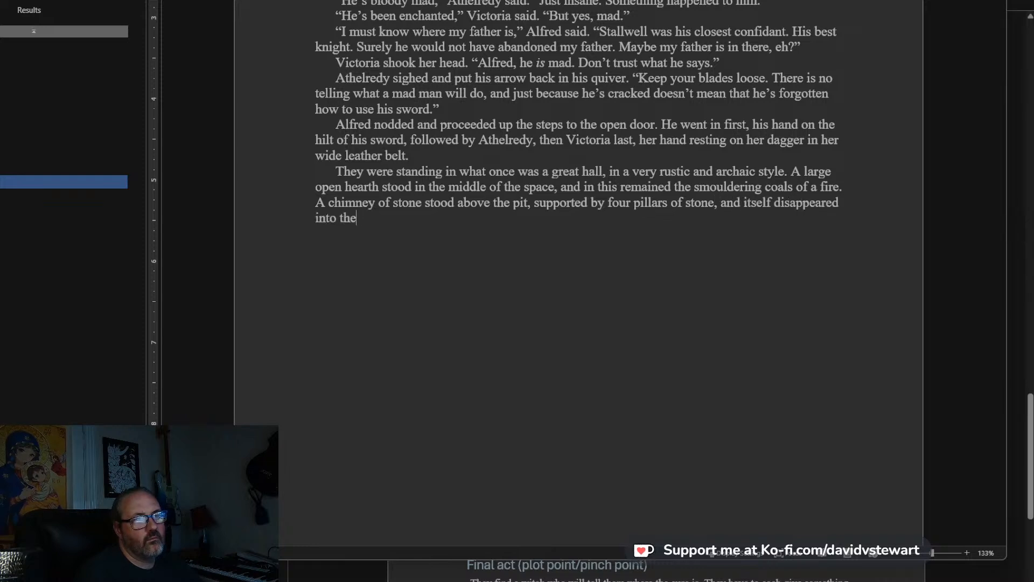
{"action": "type", "text": " low"}
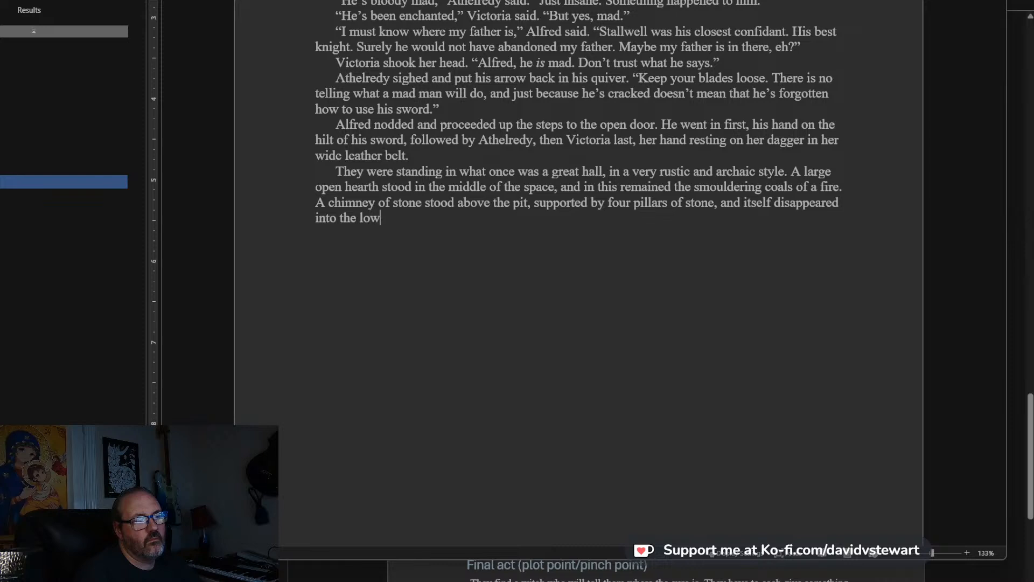
{"action": "type", "text": " ceiling of the "}
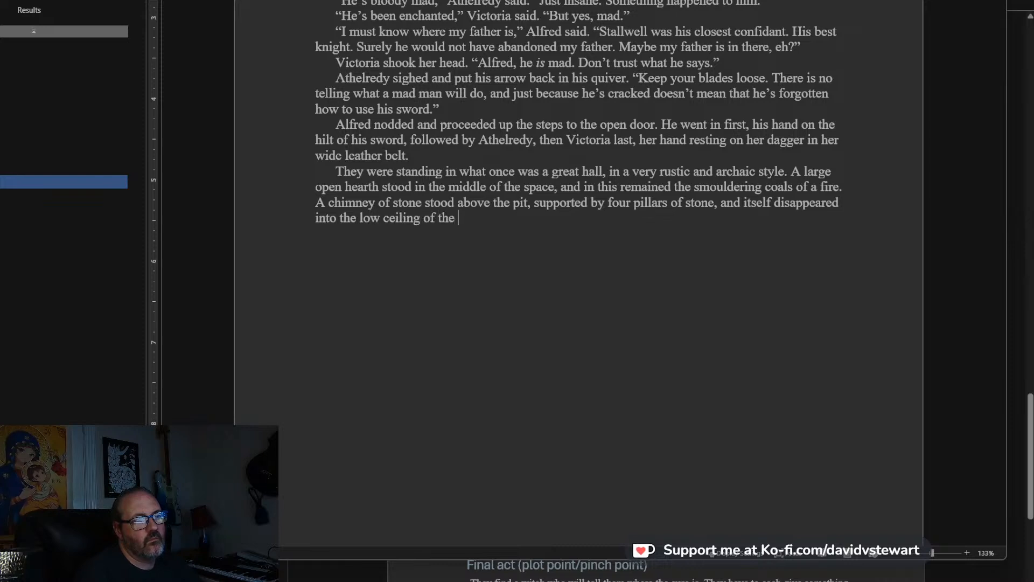
{"action": "type", "text": "space"}
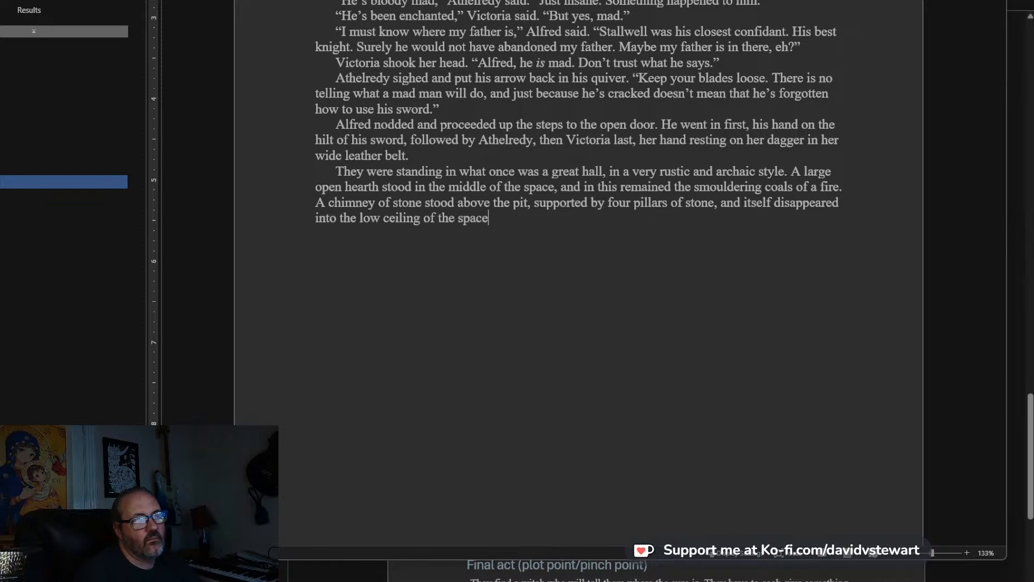
{"action": "type", "text": ", to join some"}
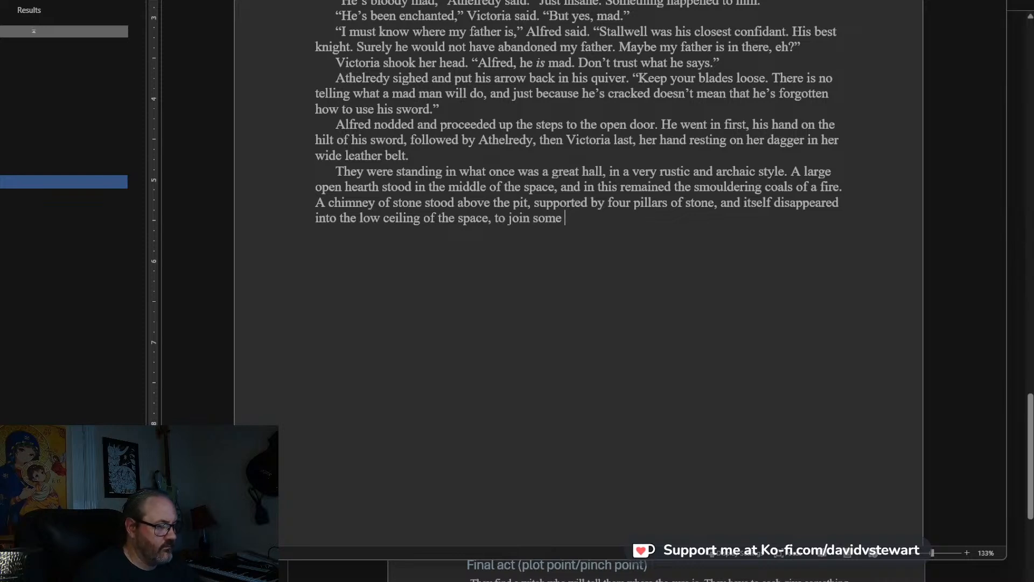
{"action": "type", "text": " smo"}
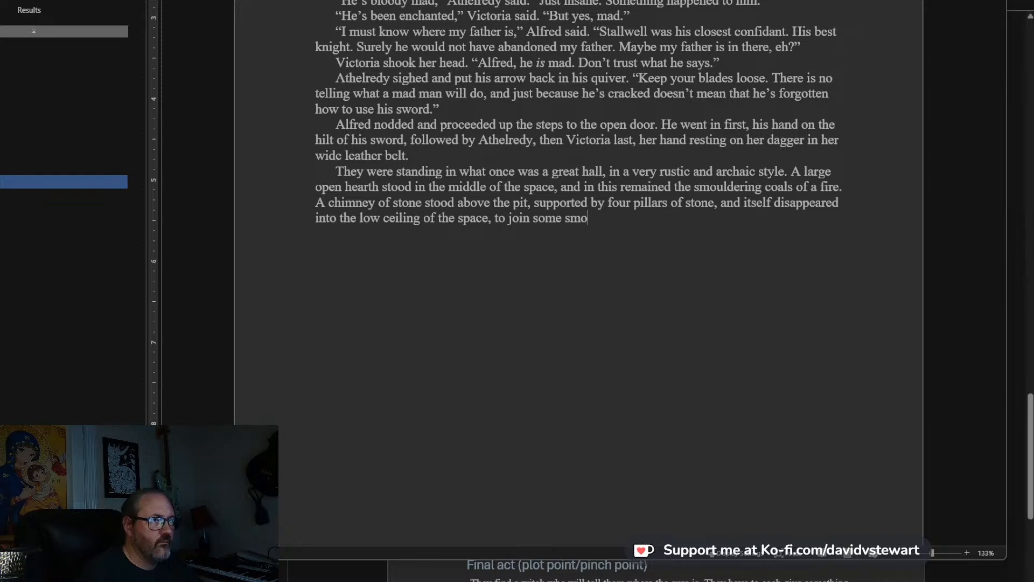
{"action": "type", "text": "ke path "}
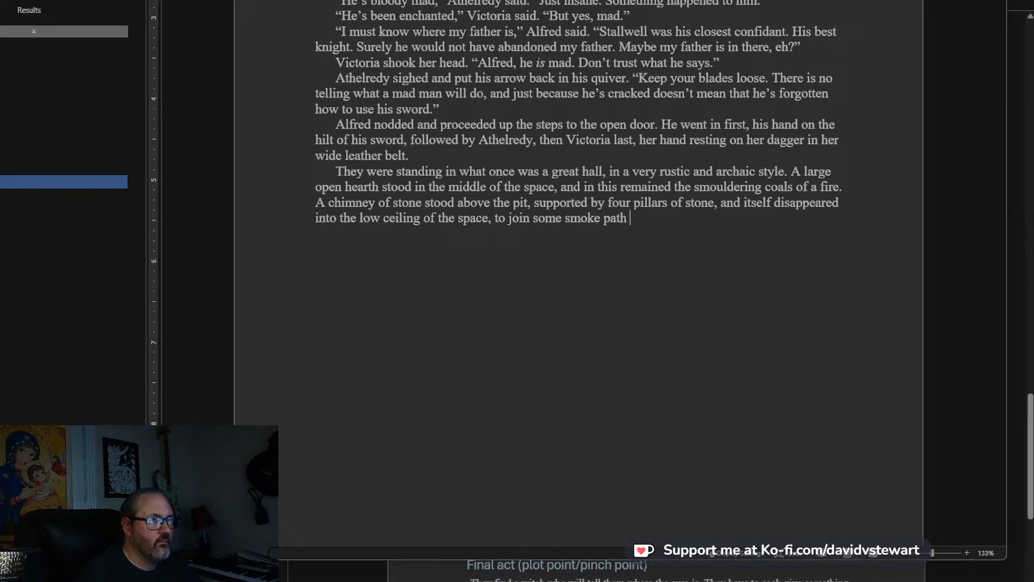
{"action": "type", "text": "above."}
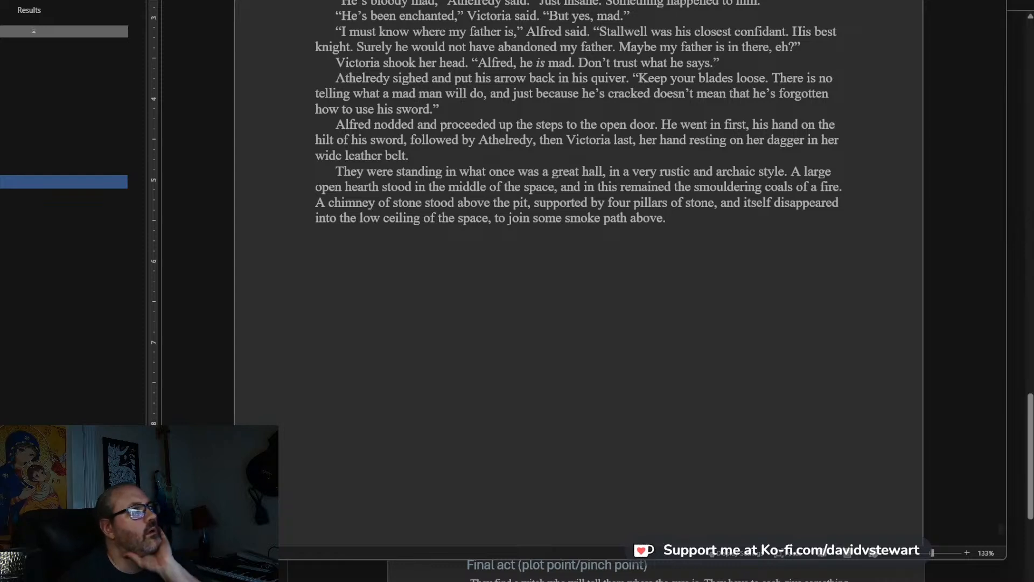
Switch to the livestream chat window and read the viewer message about an offline free wiki for notes.
{"action": "key", "text": "alt+Tab"}
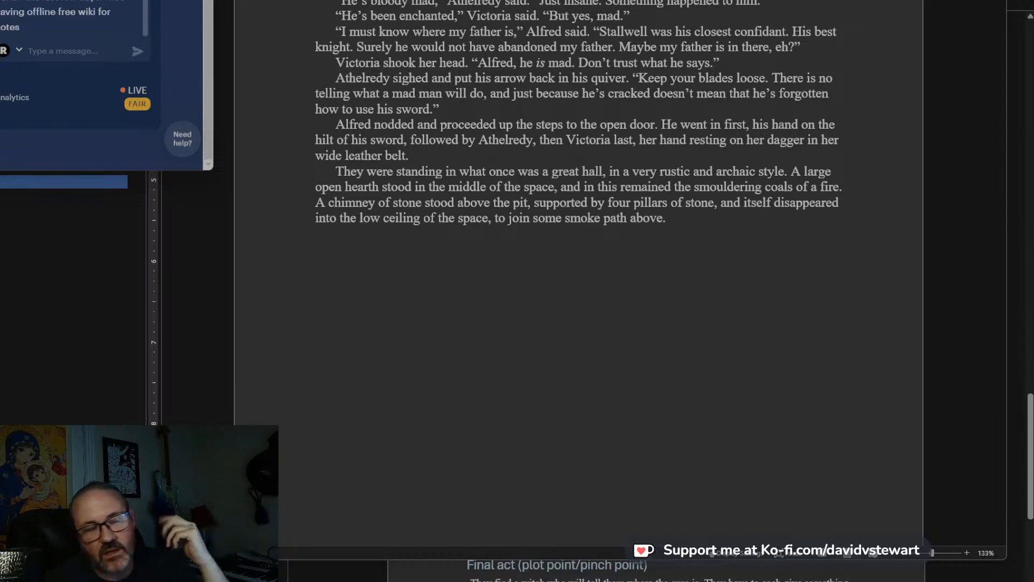
{"action": "left_click_drag", "start_coordinate": [66, 24], "coordinate": [59, 0]}
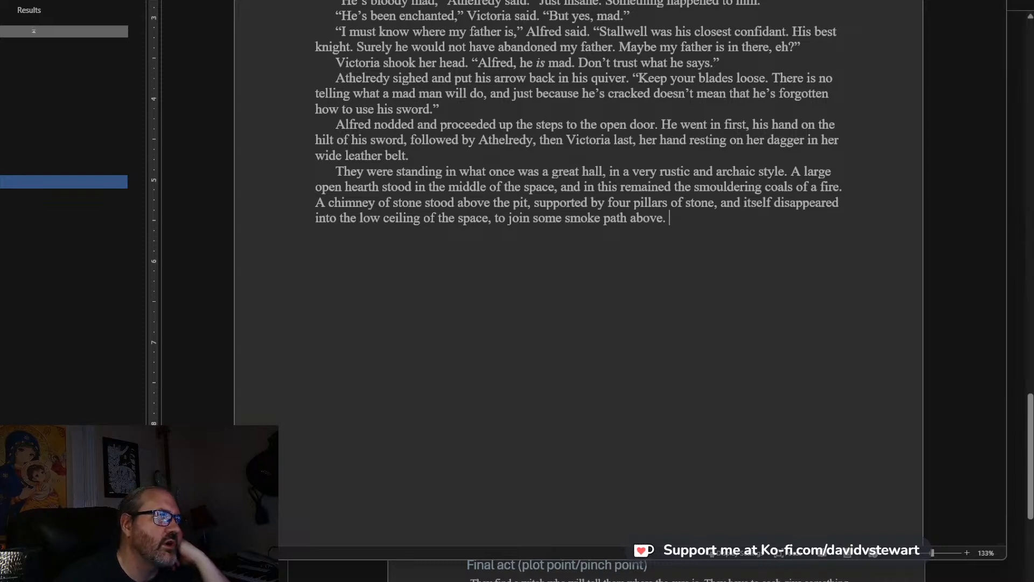
Search the manuscript for “Alfred”, and return to the end of the current chapter.
{"action": "key", "text": "ctrl+f"}
{"action": "type", "text": "Alfred"}
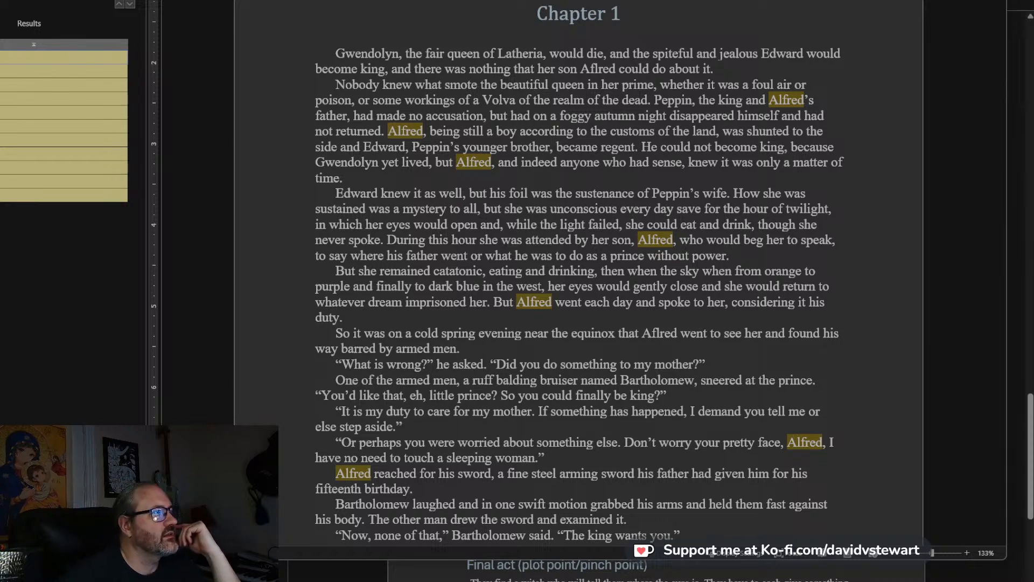
{"action": "key", "text": "Escape"}
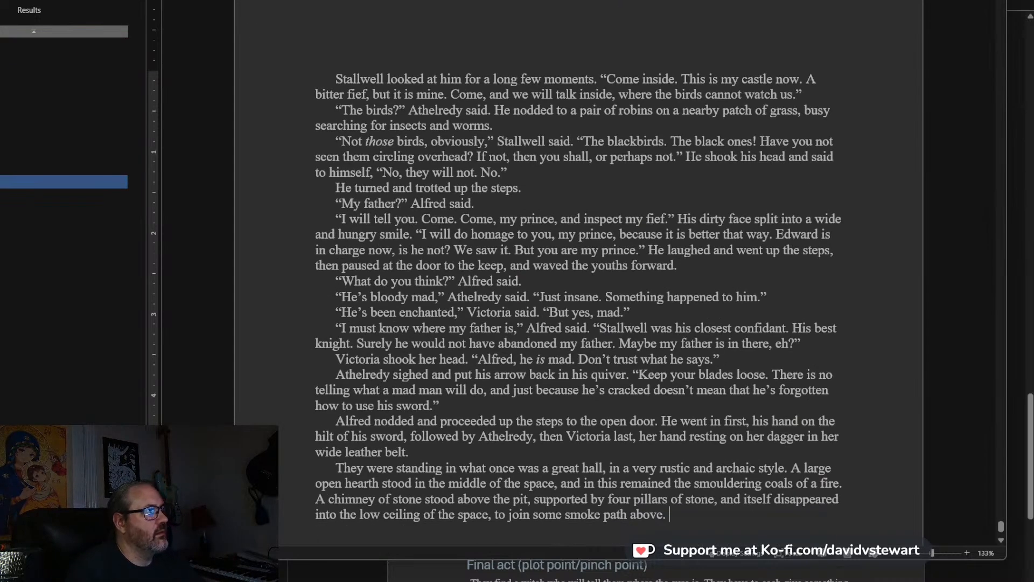
Search the manuscript for “Victoria”, look at a later match, and return to the end of the current chapter.
{"action": "scroll", "coordinate": [578, 273], "scroll_direction": "up", "scroll_amount": 2}
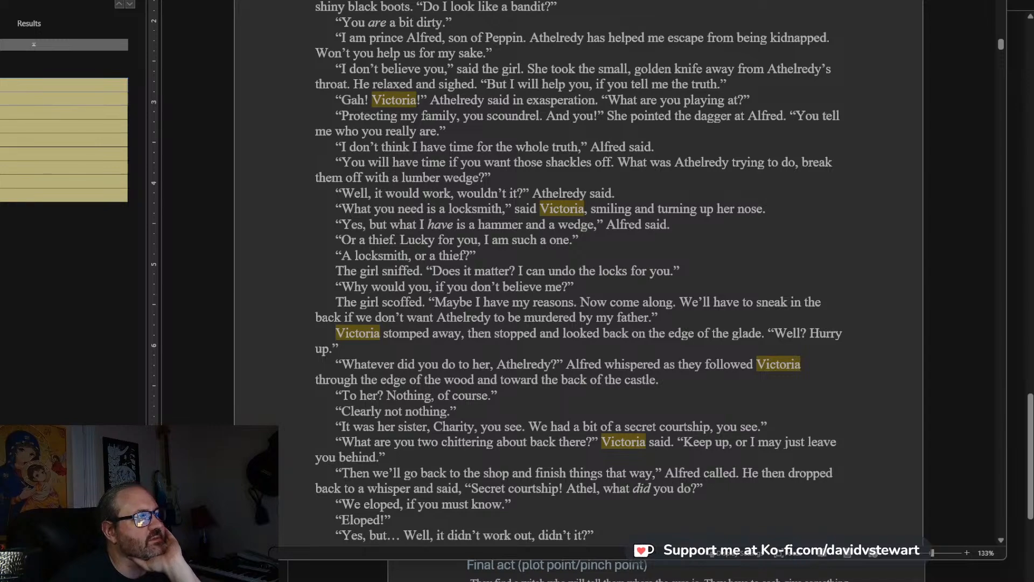
{"action": "left_click", "coordinate": [32, 195]}
{"action": "scroll", "coordinate": [889, 346], "scroll_direction": "down", "scroll_amount": 12}
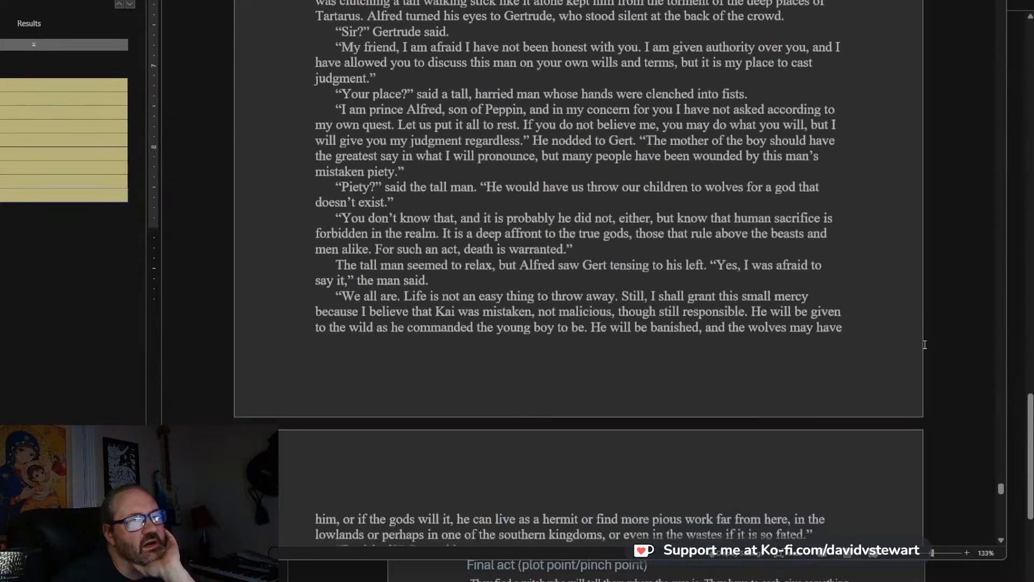
{"action": "left_click", "coordinate": [119, 1]}
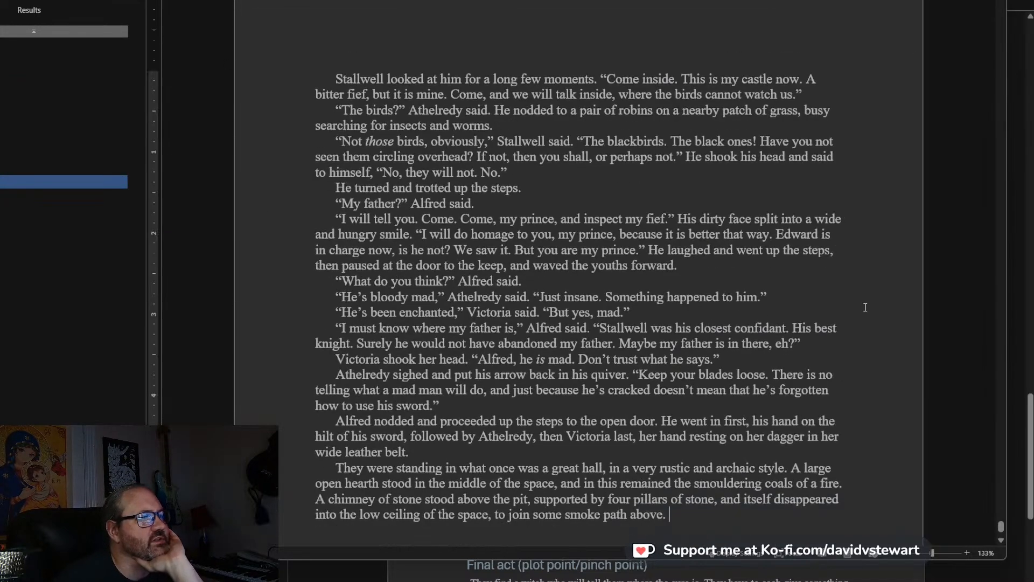
Start a new paragraph after “to join some smoke path above.”.
{"action": "scroll", "coordinate": [907, 374], "scroll_direction": "down", "scroll_amount": 6}
{"action": "scroll", "coordinate": [894, 365], "scroll_direction": "up", "scroll_amount": 3}
{"action": "left_click", "coordinate": [750, 333]}
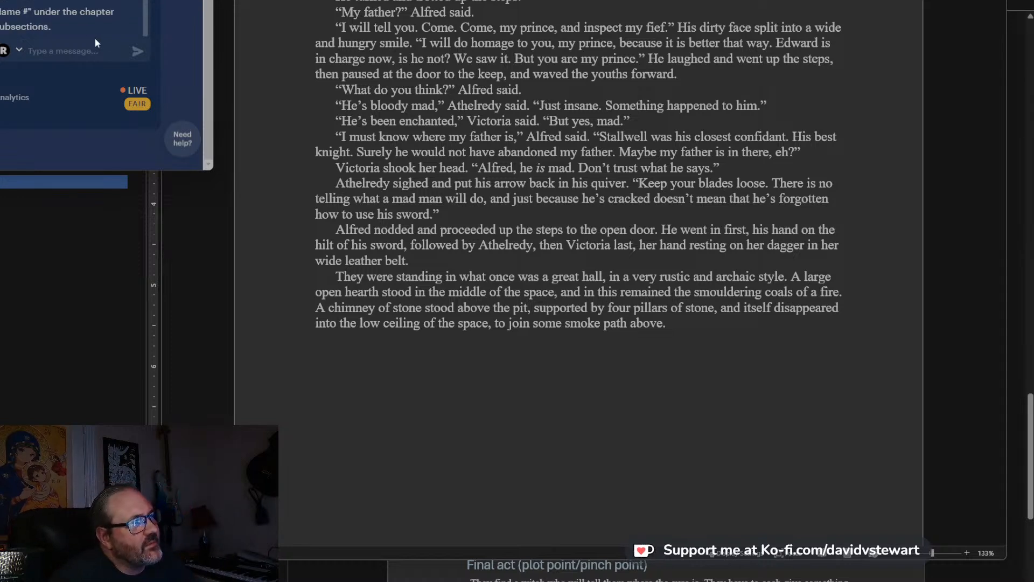
Read the viewer message about chapter subsections in the livestream chat window.
{"action": "left_click_drag", "start_coordinate": [94, 27], "coordinate": [32, 0]}
{"action": "left_click", "coordinate": [54, 16]}
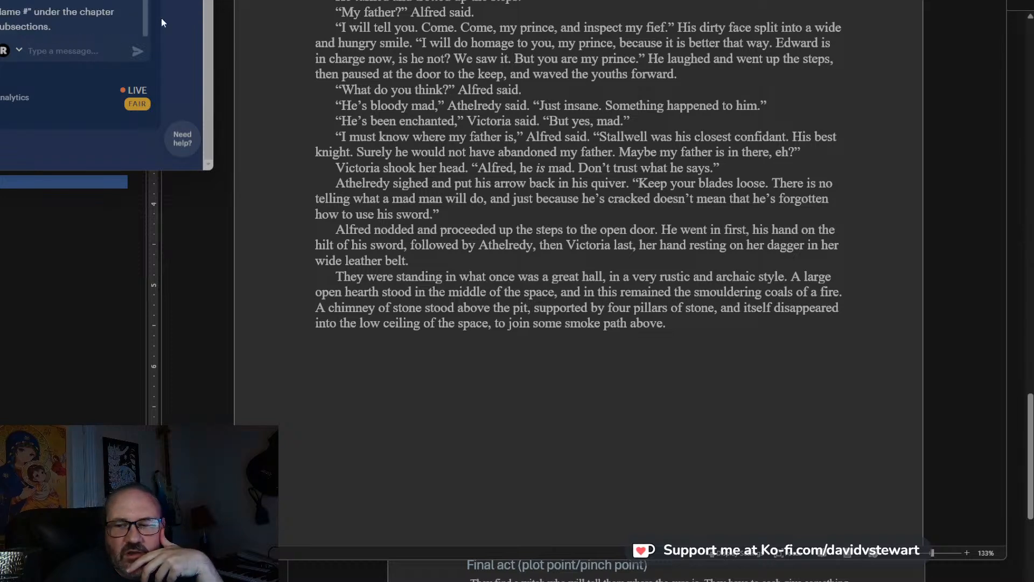
{"action": "left_click", "coordinate": [758, 339]}
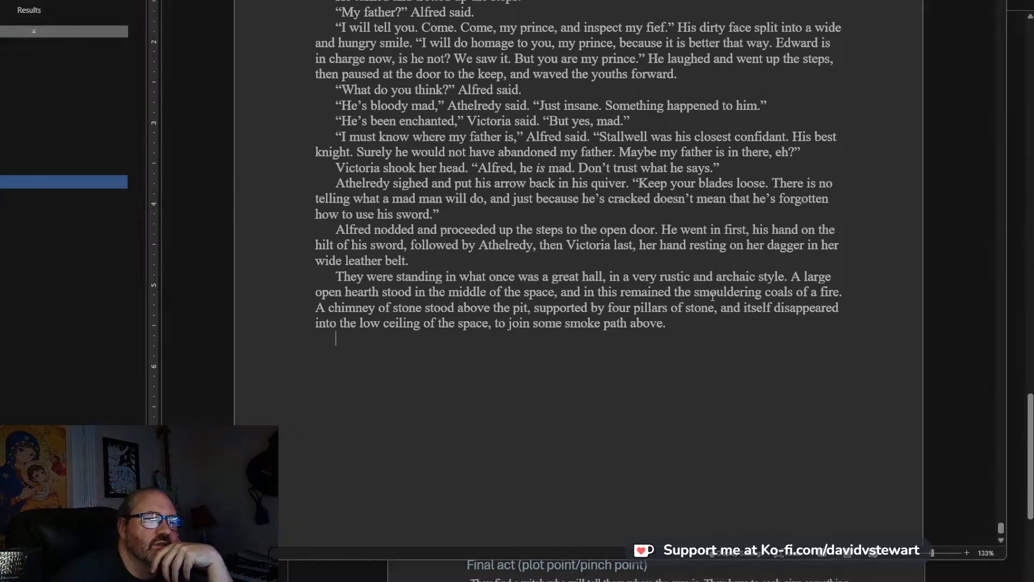
{"action": "scroll", "coordinate": [682, 237], "scroll_direction": "down", "scroll_amount": 3}
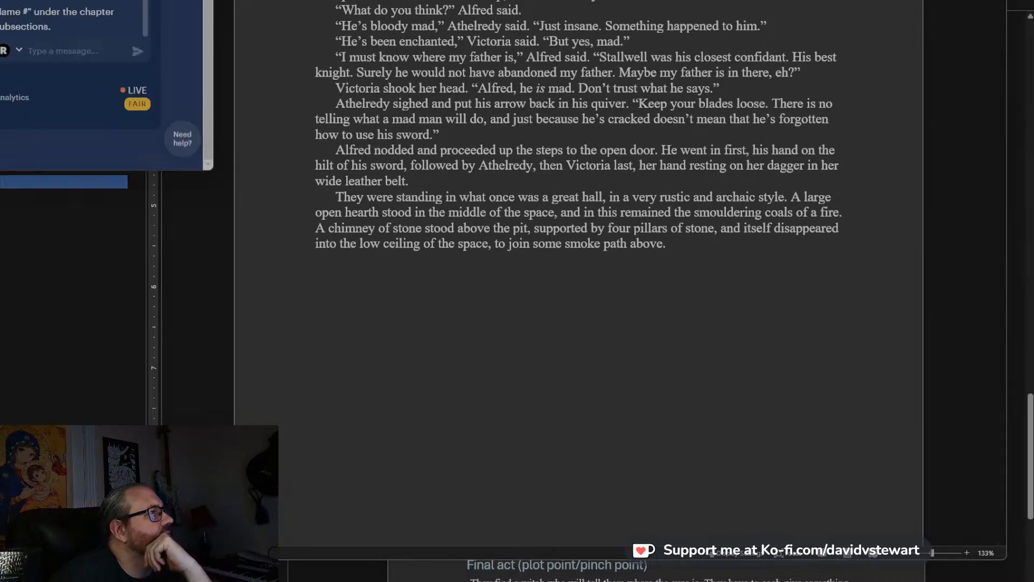
{"action": "triple_click", "coordinate": [89, 25]}
{"action": "left_click", "coordinate": [83, 13]}
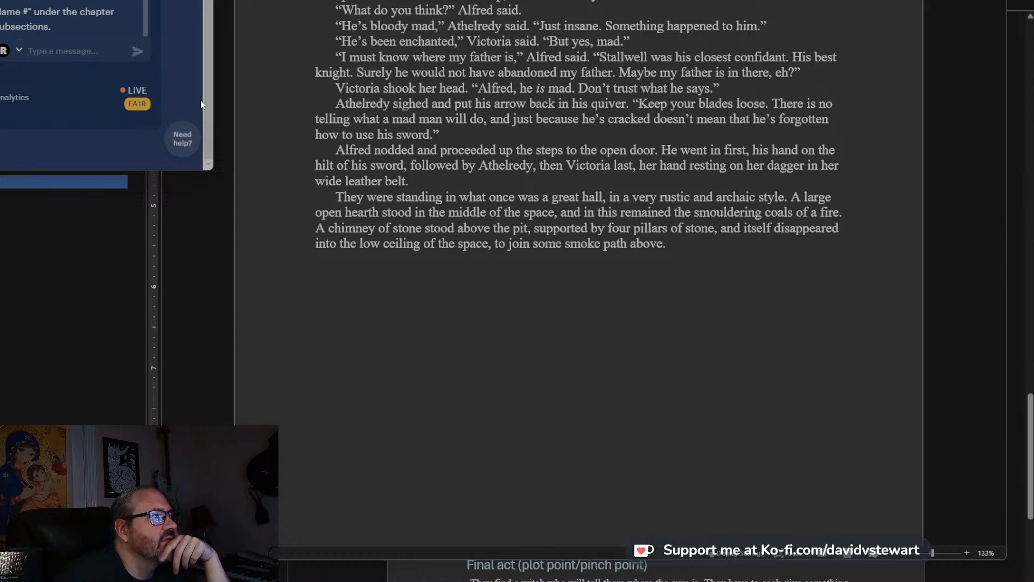
Check the livestream chat window again, and return to the end of the manuscript after “to join some smoke path above.”.
{"action": "left_click", "coordinate": [707, 249]}
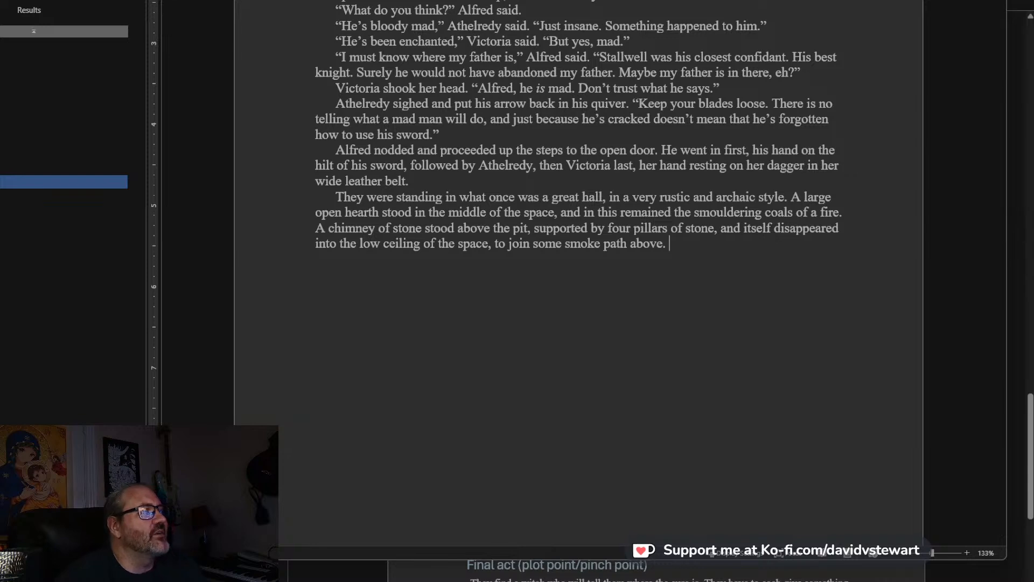
{"action": "key", "text": "alt+Tab"}
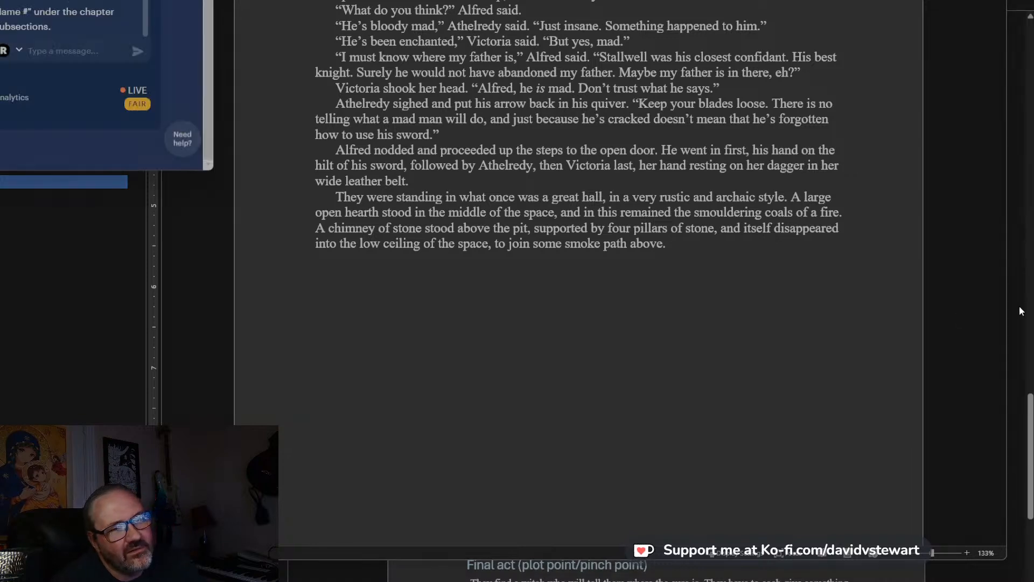
{"action": "left_click", "coordinate": [804, 239]}
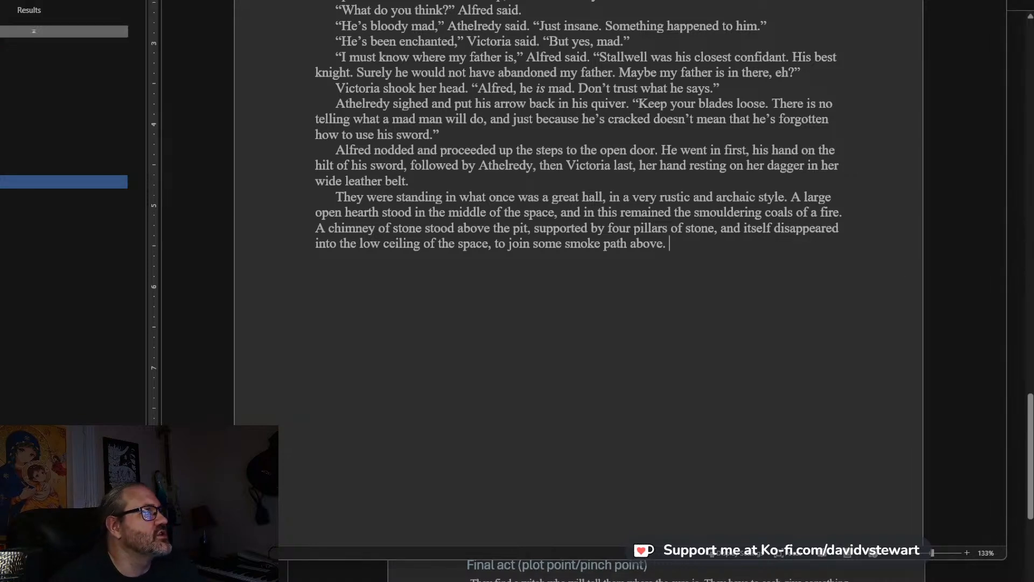
{"action": "key", "text": "alt+Tab"}
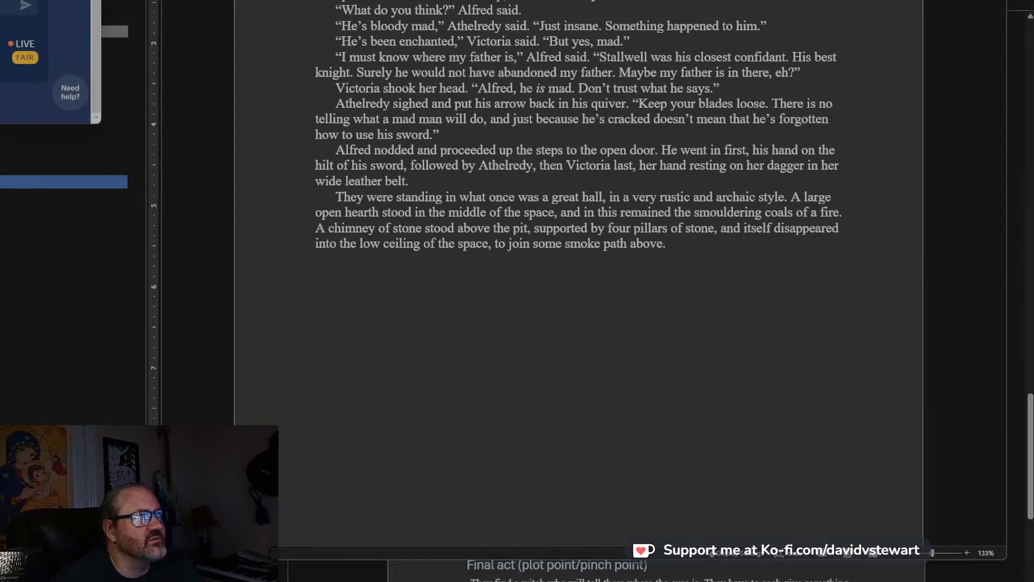
{"action": "key", "text": "alt+Tab"}
{"action": "scroll", "coordinate": [656, 252], "scroll_direction": "down", "scroll_amount": 2}
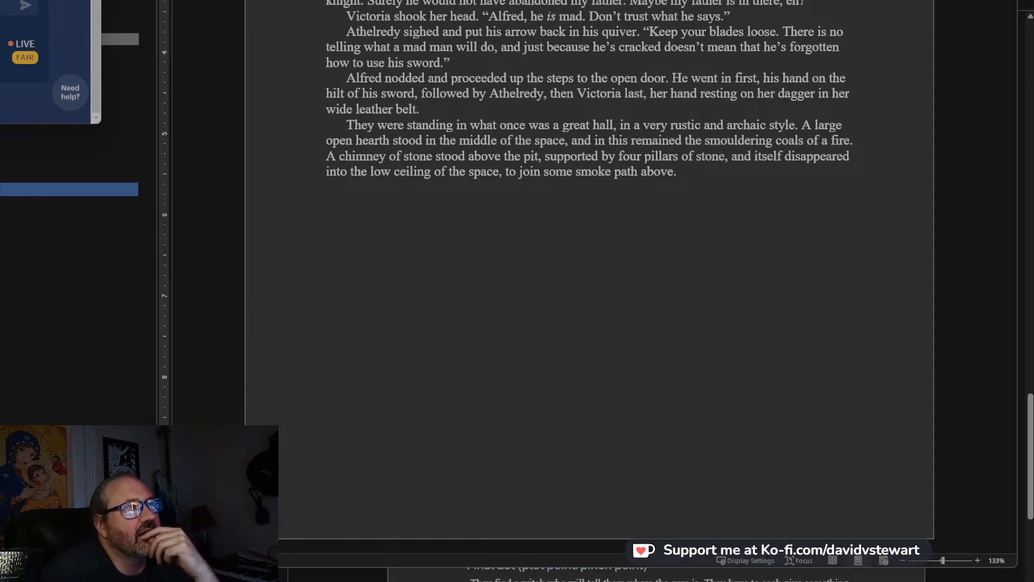
{"action": "scroll", "coordinate": [769, 169], "scroll_direction": "up", "scroll_amount": 3}
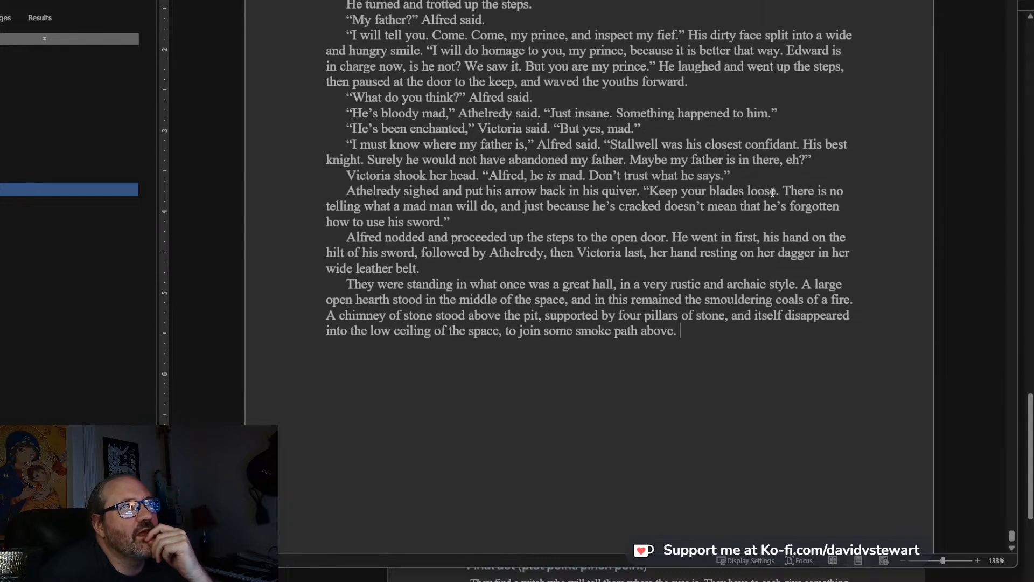
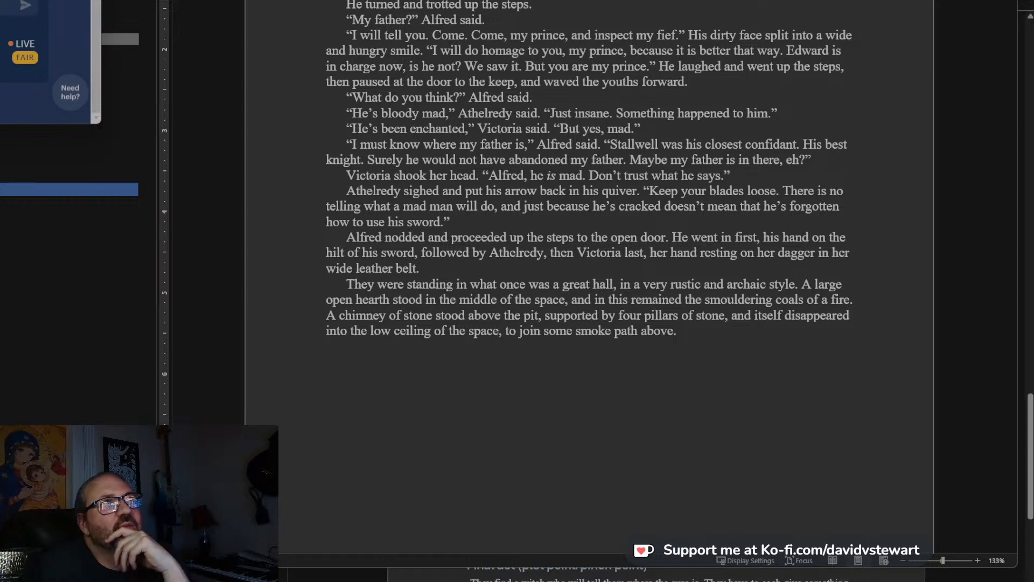
Check the livestream chat window again, then return to the end of the manuscript's last paragraph.
{"action": "key", "text": "alt+Tab"}
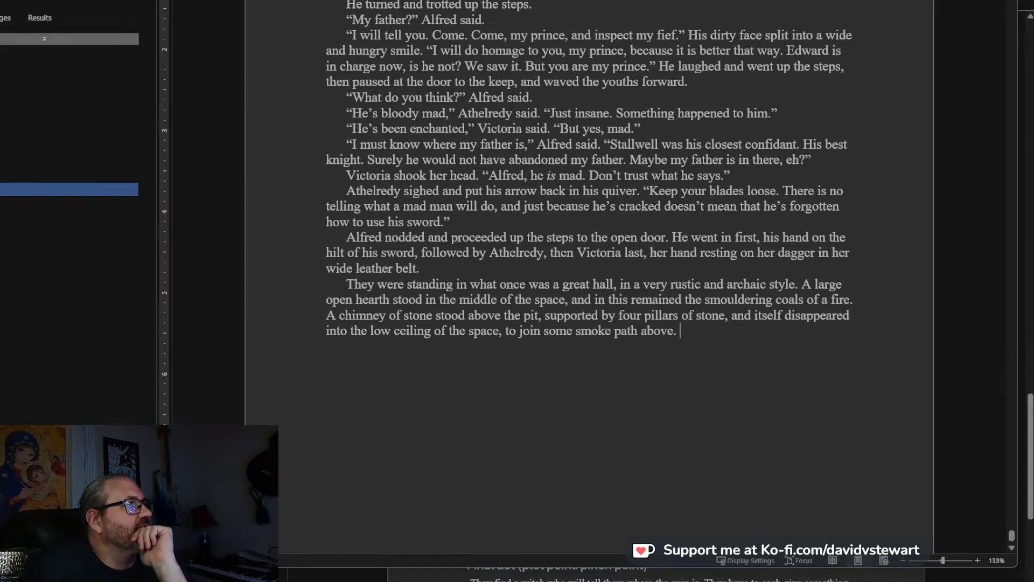
{"action": "key", "text": "alt+Tab"}
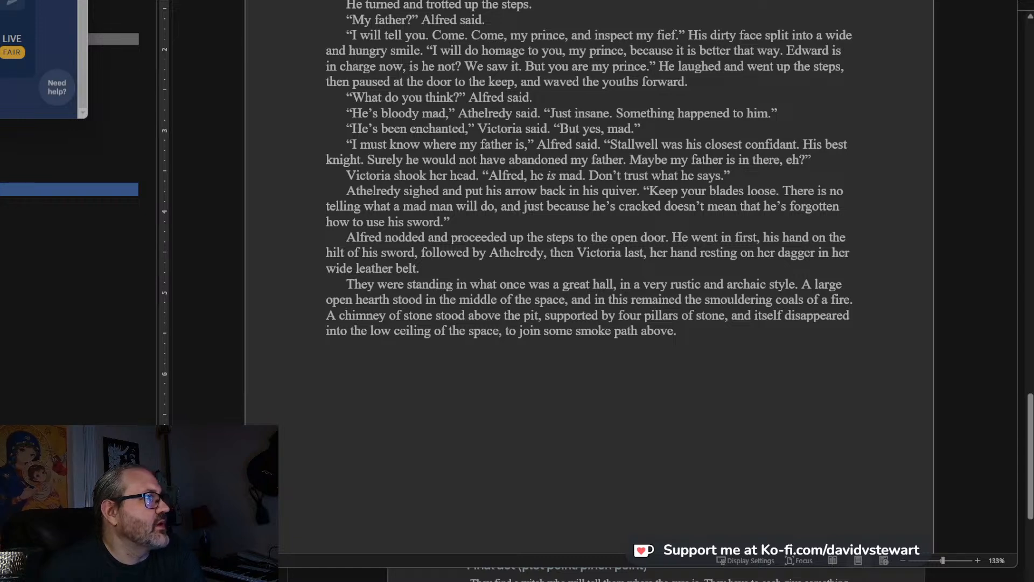
{"action": "left_click", "coordinate": [680, 330]}
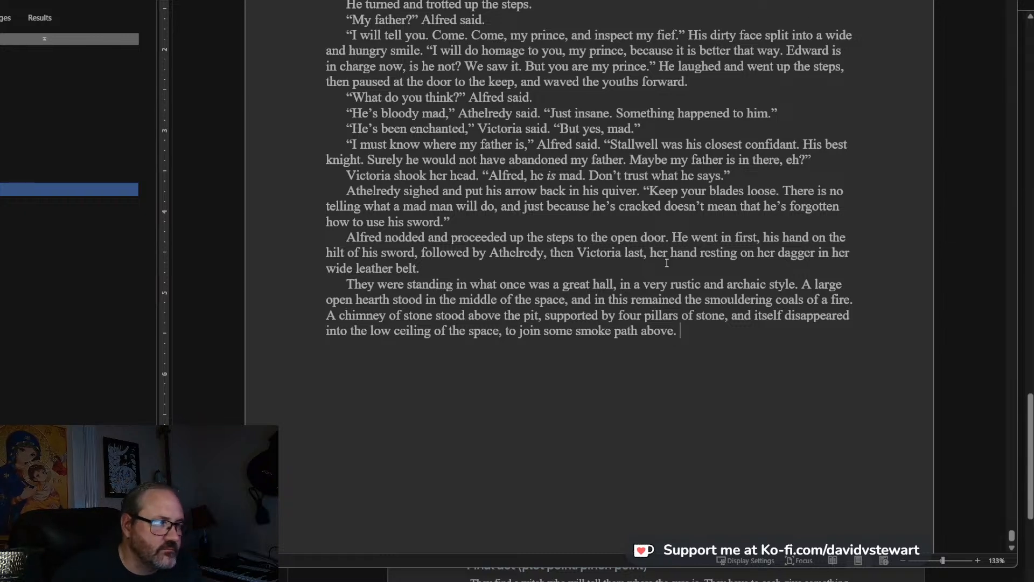
{"action": "scroll", "coordinate": [665, 279], "scroll_direction": "down", "scroll_amount": 3}
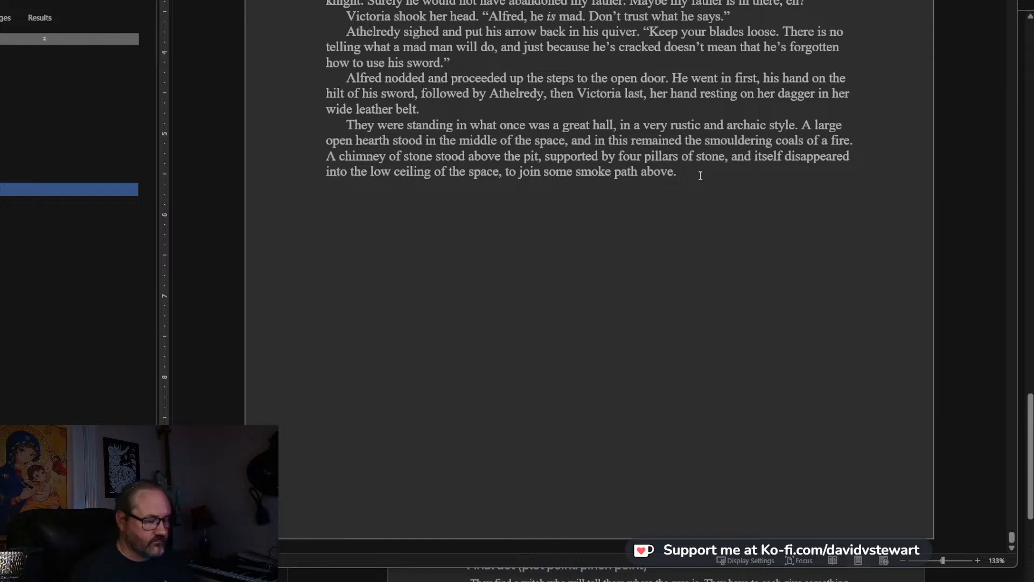
{"action": "type", "text": "Near"}
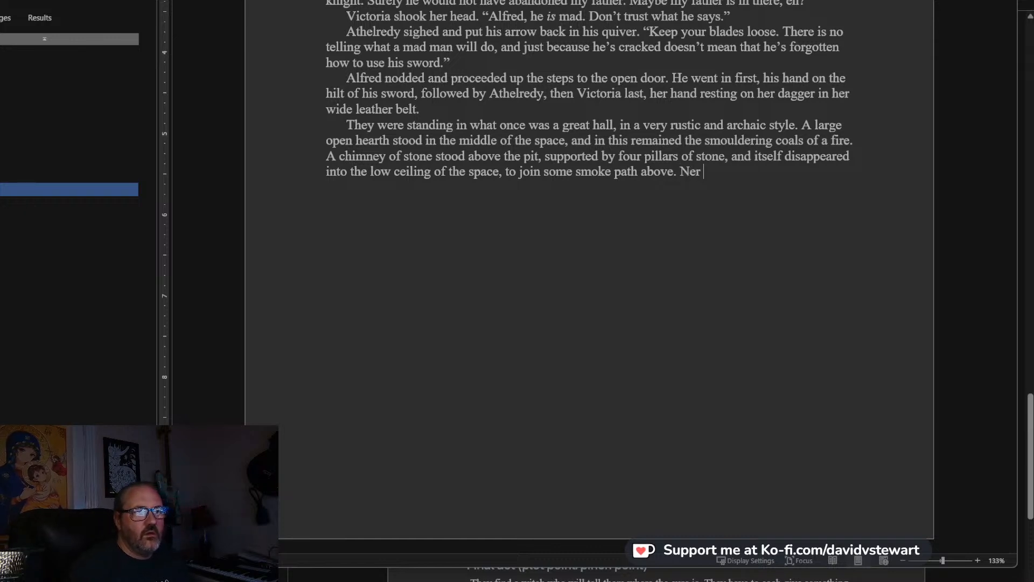
{"action": "key", "text": "BackSpace"}
{"action": "key", "text": "BackSpace"}
{"action": "key", "text": "BackSpace"}
{"action": "key", "text": "BackSpace"}
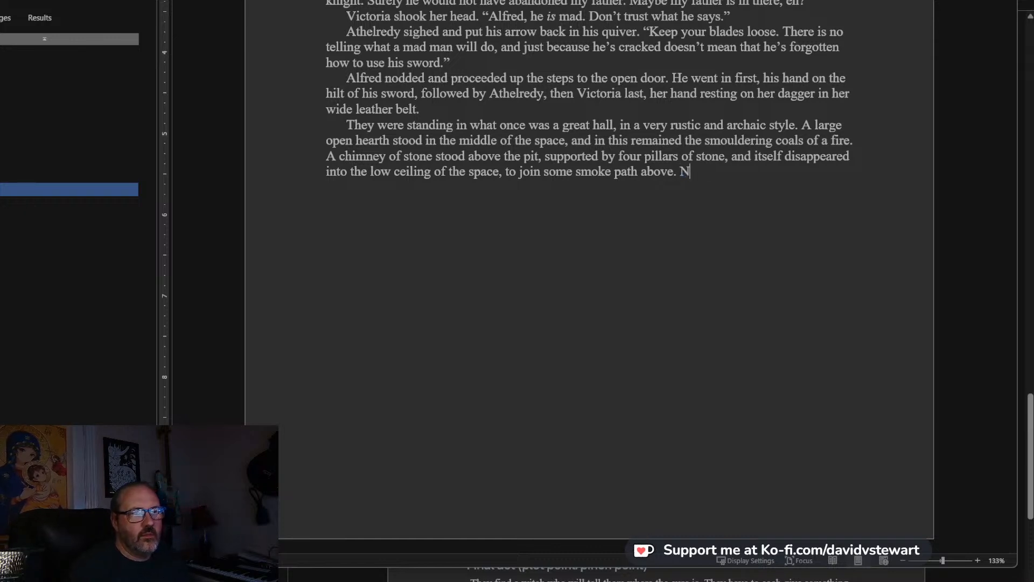
Continue the great hall paragraph with “All about the hearth was a scattering of items”.
{"action": "type", "text": "All about "}
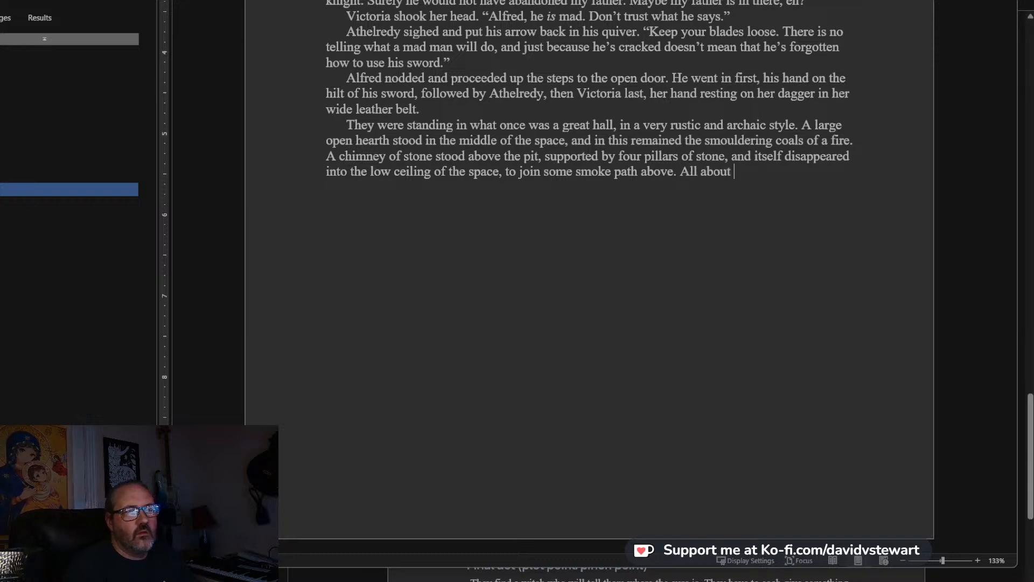
{"action": "type", "text": "the hearth was a s"}
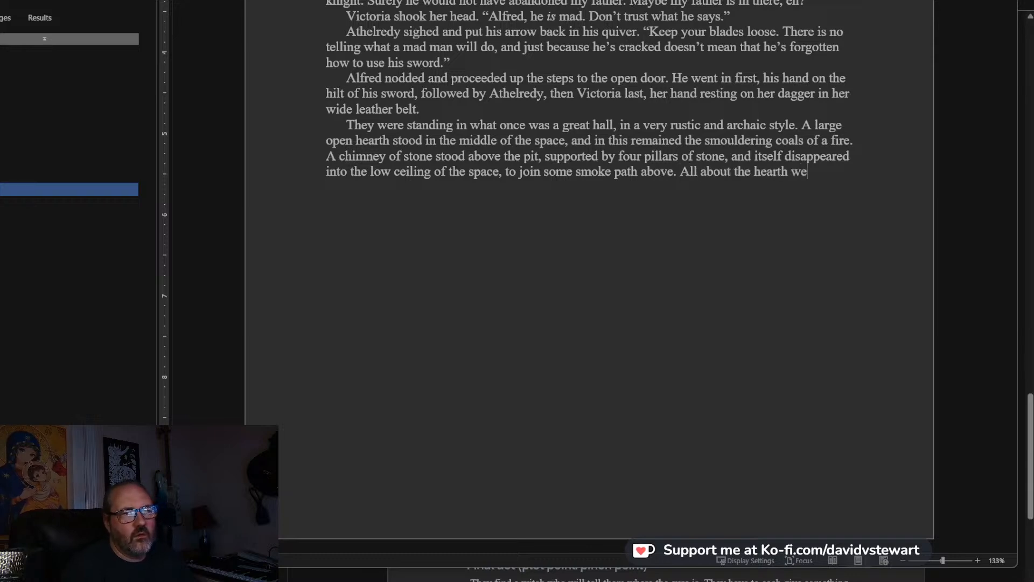
{"action": "type", "text": "cattering of ti"}
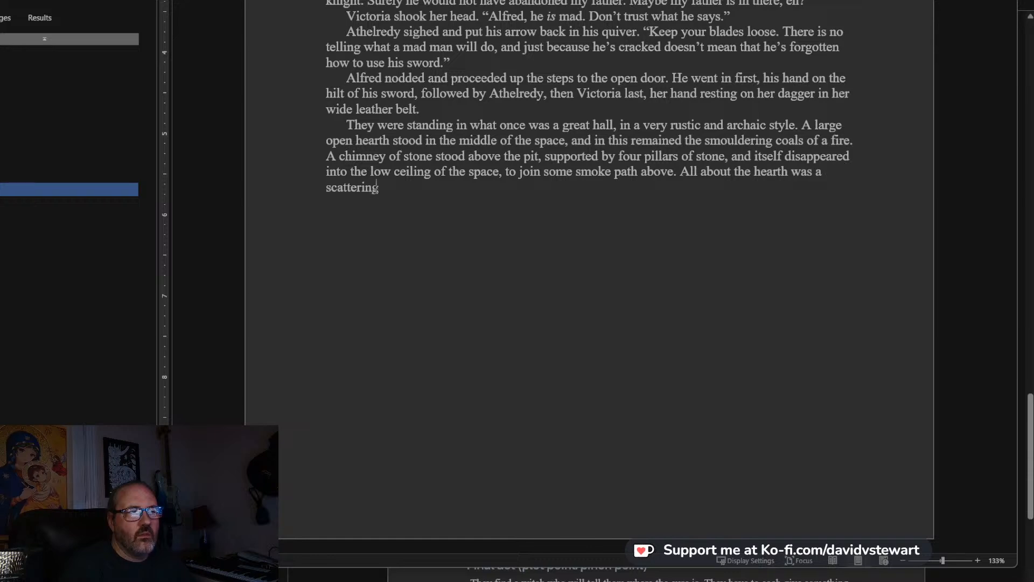
{"action": "key", "text": "BackSpace"}
{"action": "key", "text": "BackSpace"}
{"action": "type", "text": "it"}
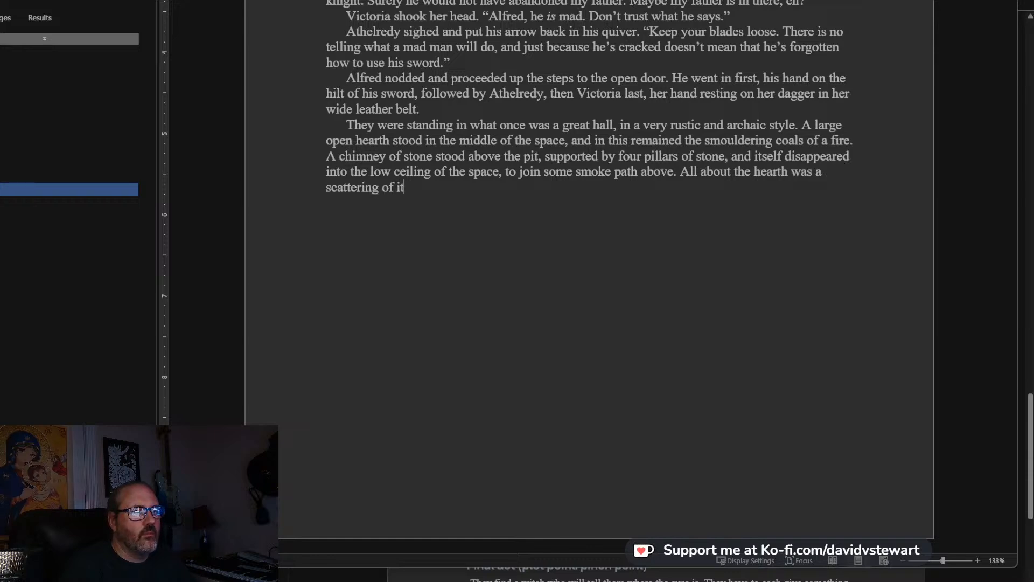
{"action": "type", "text": "ems like a small m"}
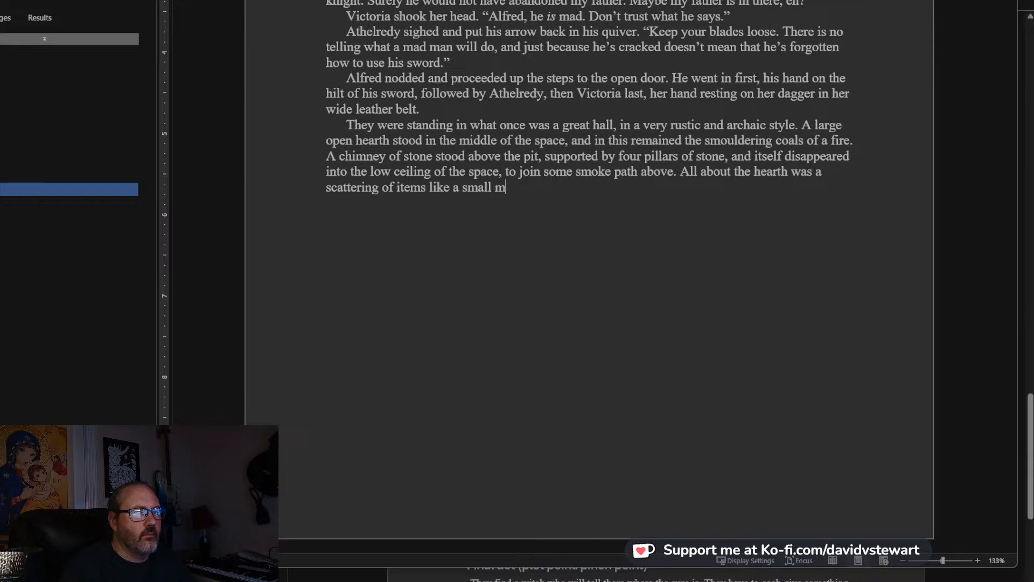
Extend the sentence about the scattered items with the comparison “like a small campground”.
{"action": "key", "text": "BackSpace"}
{"action": "type", "text": "camp"}
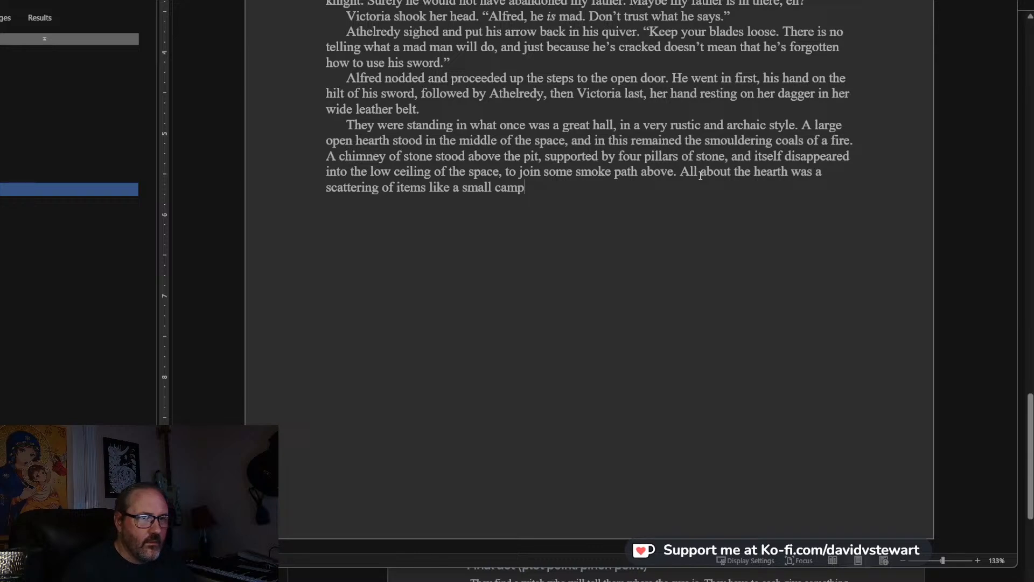
{"action": "type", "text": "g"}
{"action": "key", "text": "BackSpace"}
{"action": "key", "text": "BackSpace"}
{"action": "type", "text": "g"}
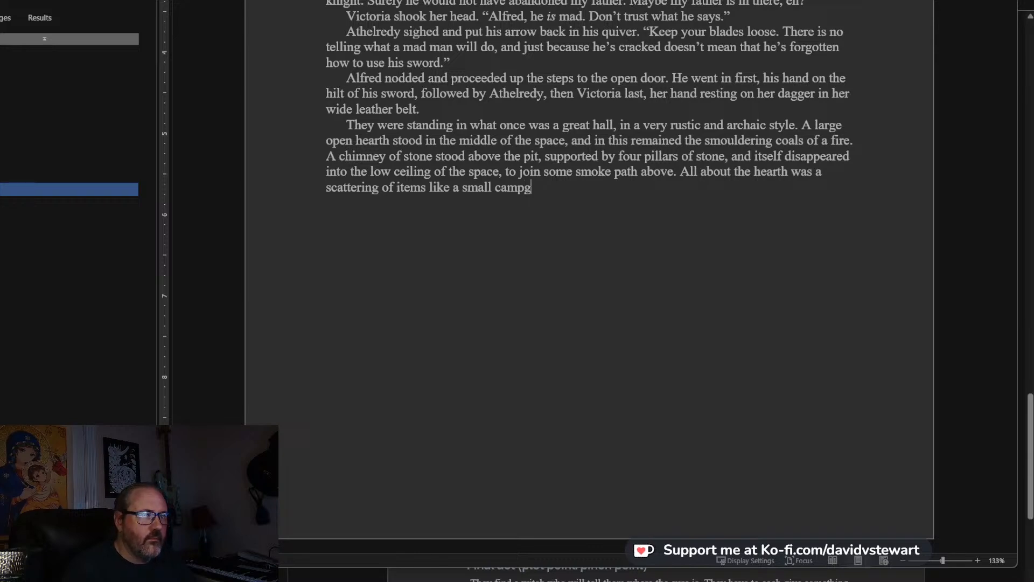
{"action": "type", "text": "round, and"}
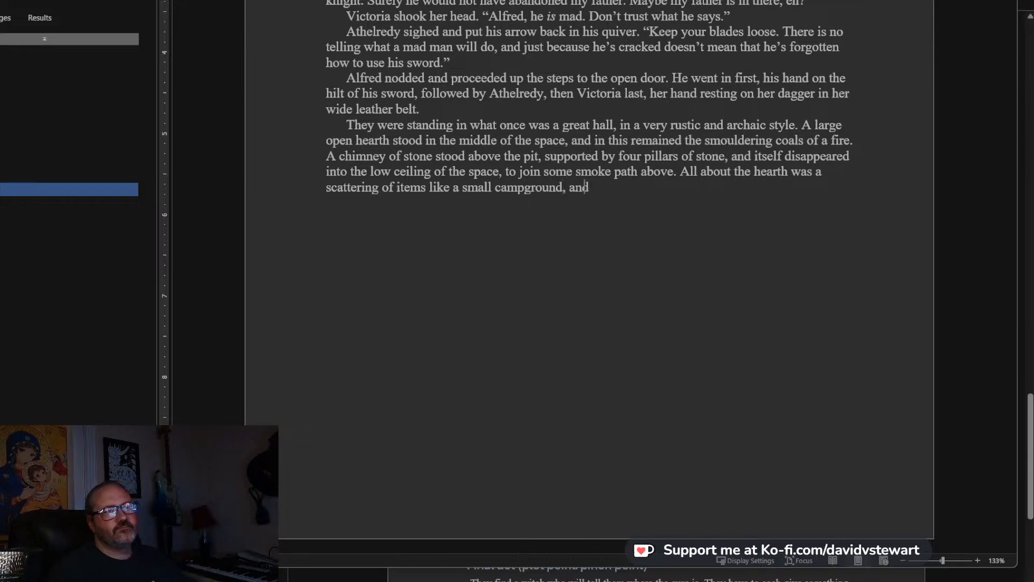
{"action": "type", "text": " near to the hearth was "}
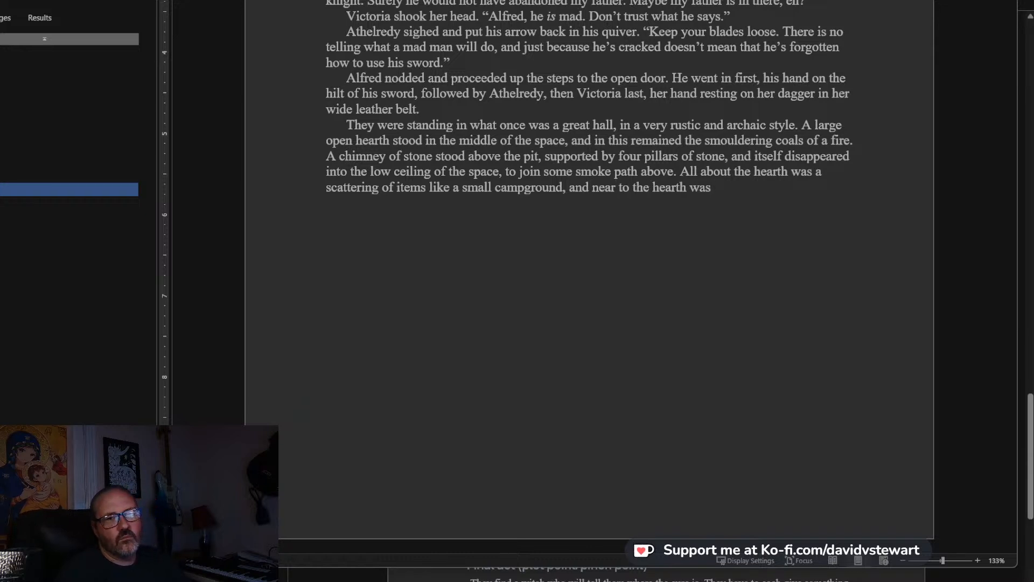
{"action": "type", "text": "a pi"}
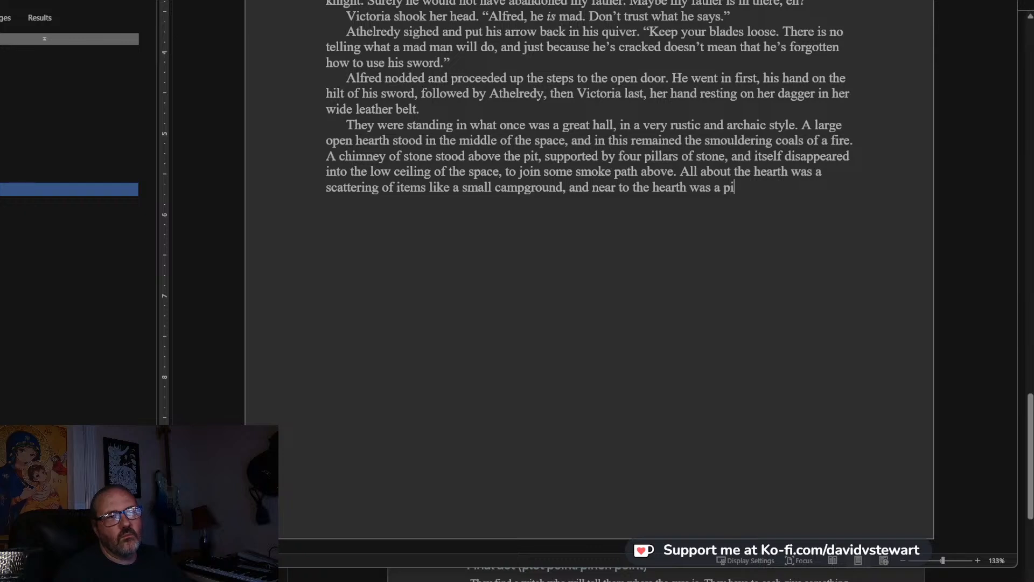
{"action": "type", "text": "le of small bones"}
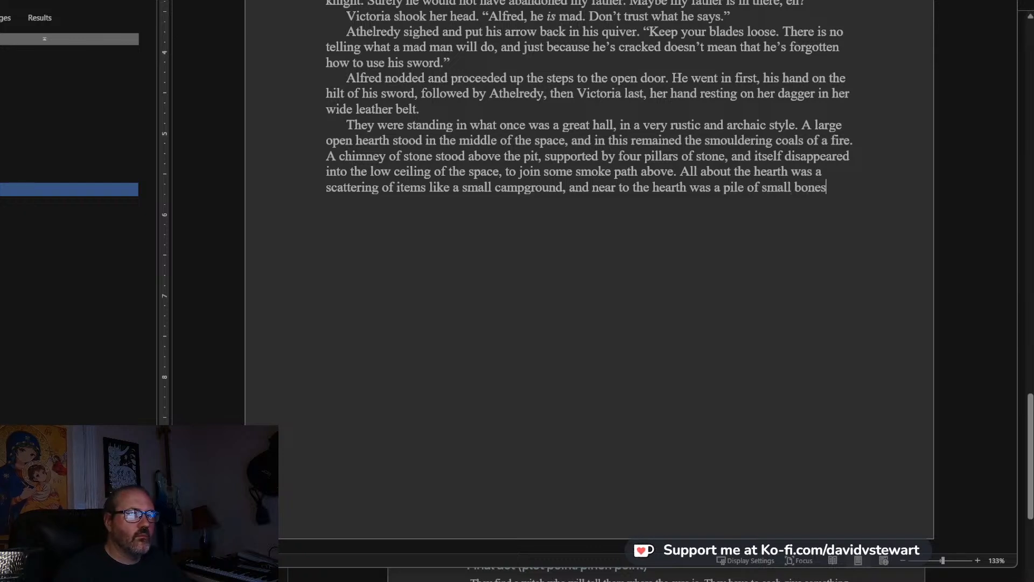
{"action": "type", "text": " leftover "}
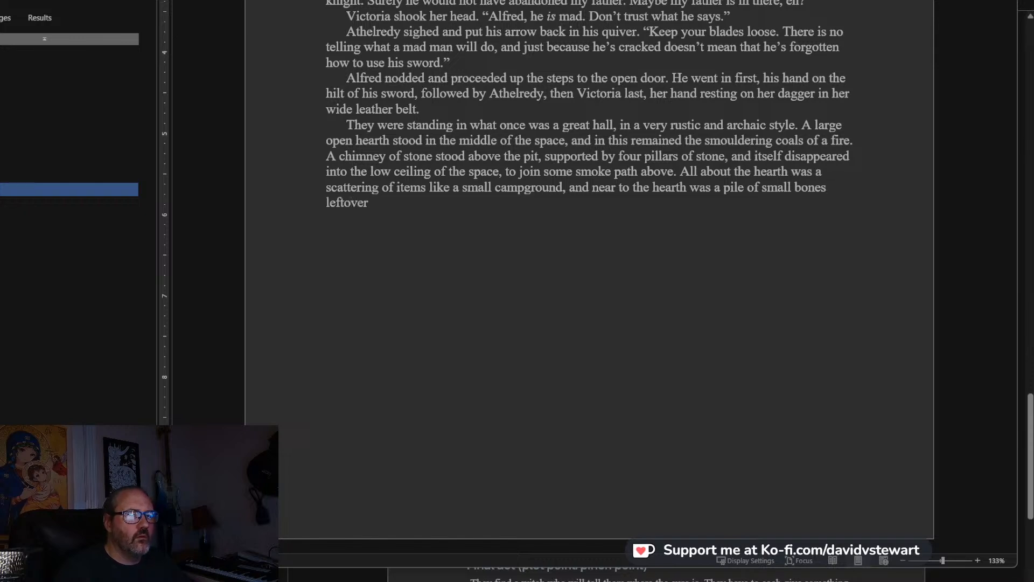
{"action": "type", "text": "from wh"}
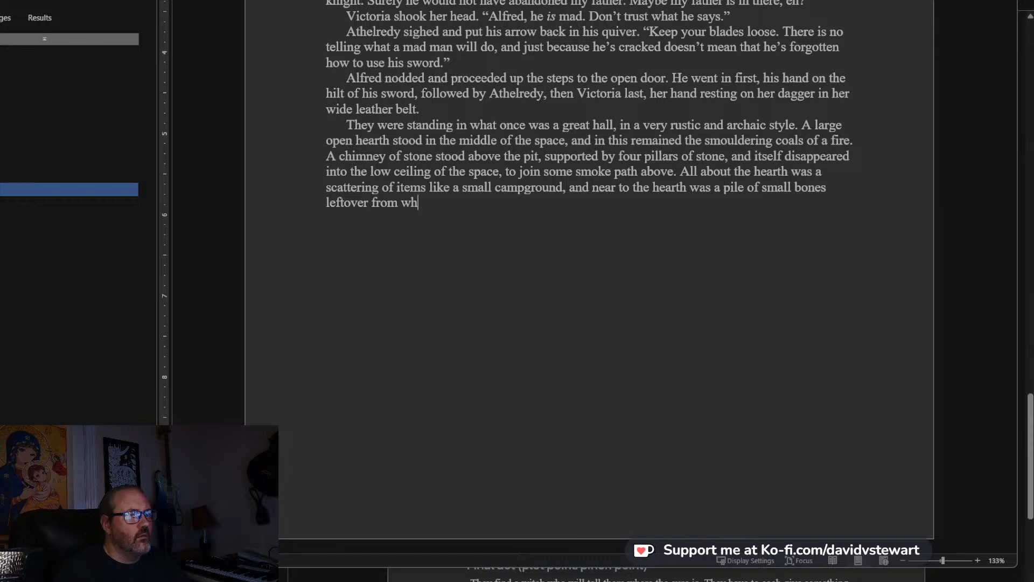
{"action": "type", "text": "atever meal "}
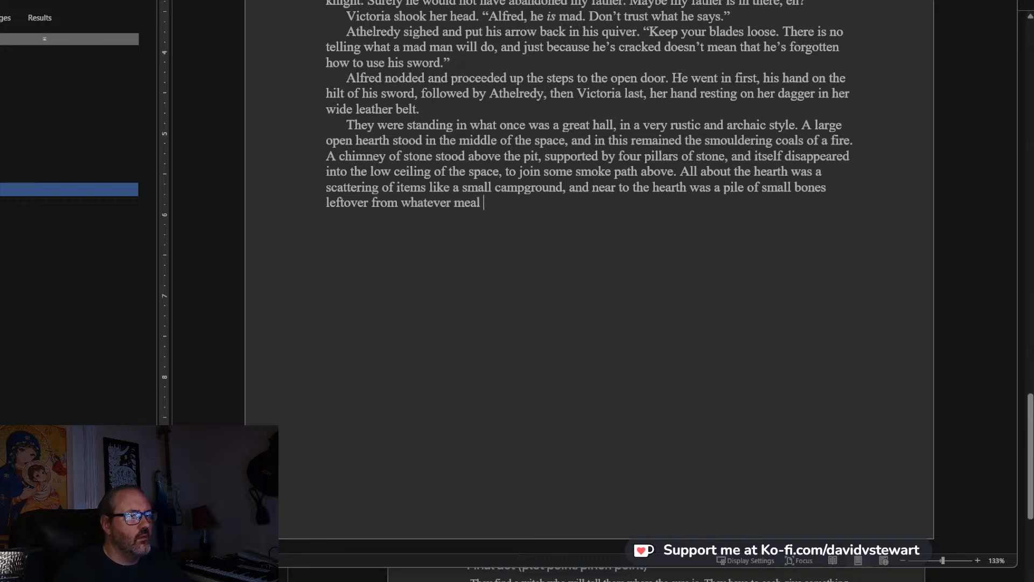
{"action": "type", "text": "Tal"}
Finish the sentence about the bones with “leftover from whatever meal Stallwell had just finished.”.
{"action": "key", "text": "BackSpace"}
{"action": "key", "text": "BackSpace"}
{"action": "key", "text": "BackSpace"}
{"action": "type", "text": "Stallwell"}
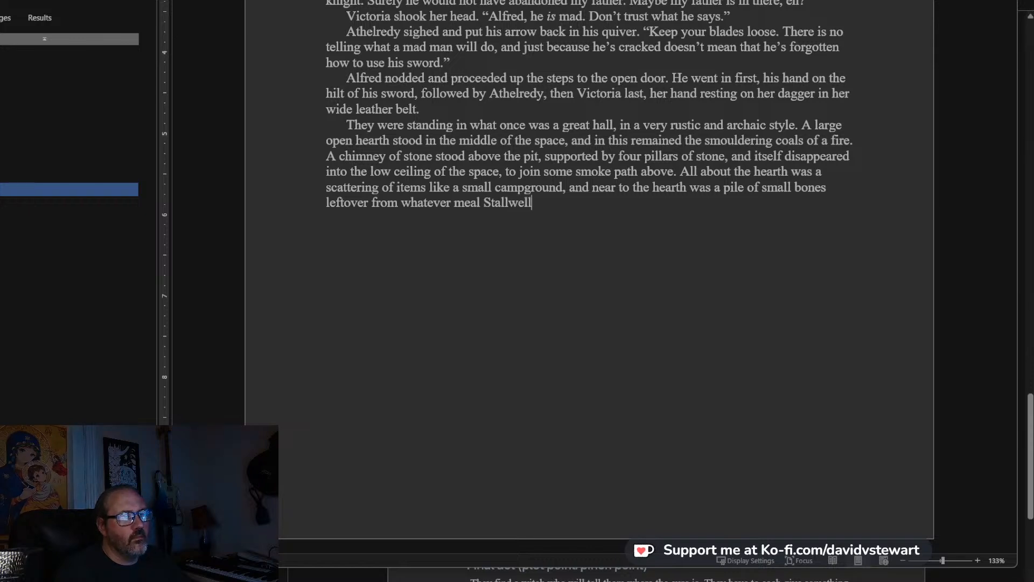
{"action": "type", "text": " had just finished. He "}
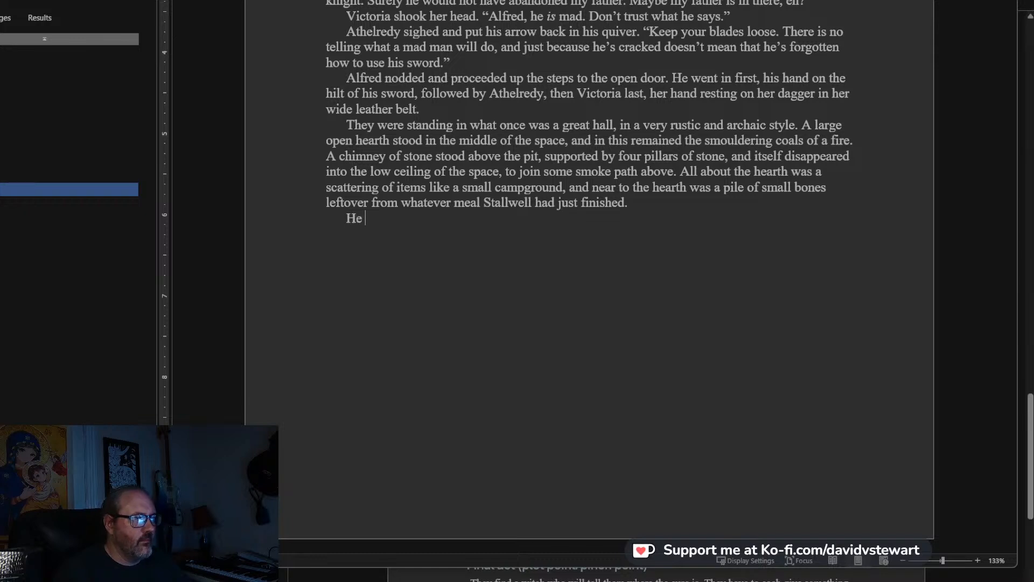
{"action": "type", "text": "sat down nea"}
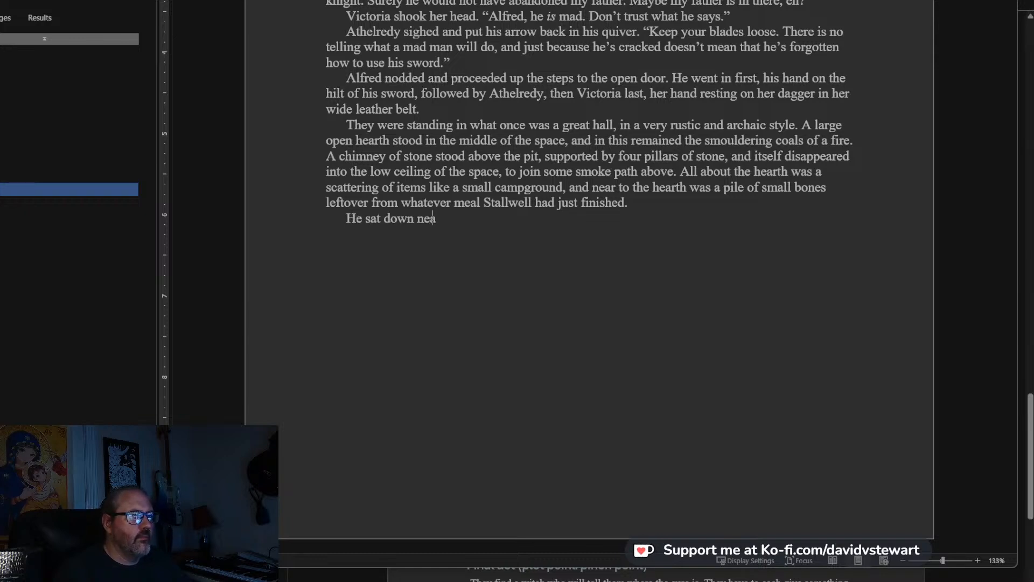
{"action": "type", "text": "r to the fire and took out"}
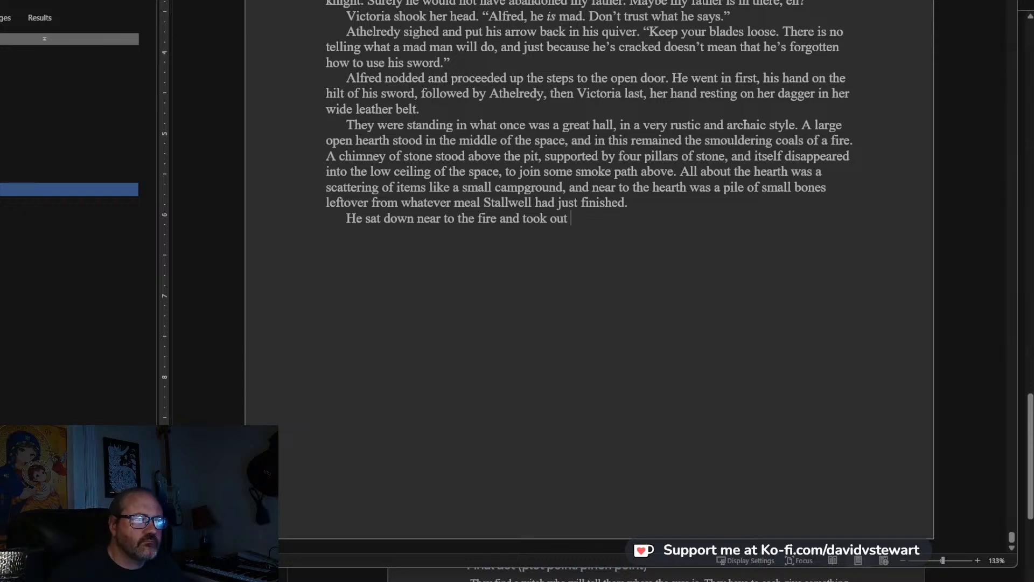
Replace “took out” with “lifted up a dark pan.” in the new paragraph.
{"action": "key", "text": "BackSpace"}
{"action": "key", "text": "BackSpace"}
{"action": "key", "text": "BackSpace"}
{"action": "key", "text": "BackSpace"}
{"action": "key", "text": "BackSpace"}
{"action": "key", "text": "BackSpace"}
{"action": "key", "text": "BackSpace"}
{"action": "key", "text": "BackSpace"}
{"action": "key", "text": "BackSpace"}
{"action": "type", "text": "liftr"}
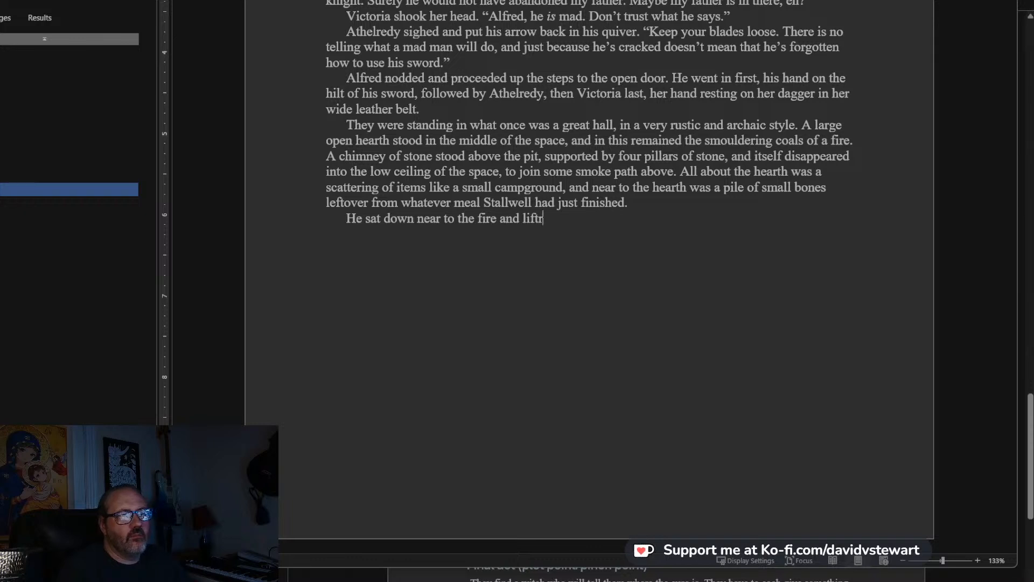
{"action": "key", "text": "BackSpace"}
{"action": "type", "text": "ed up a pot"}
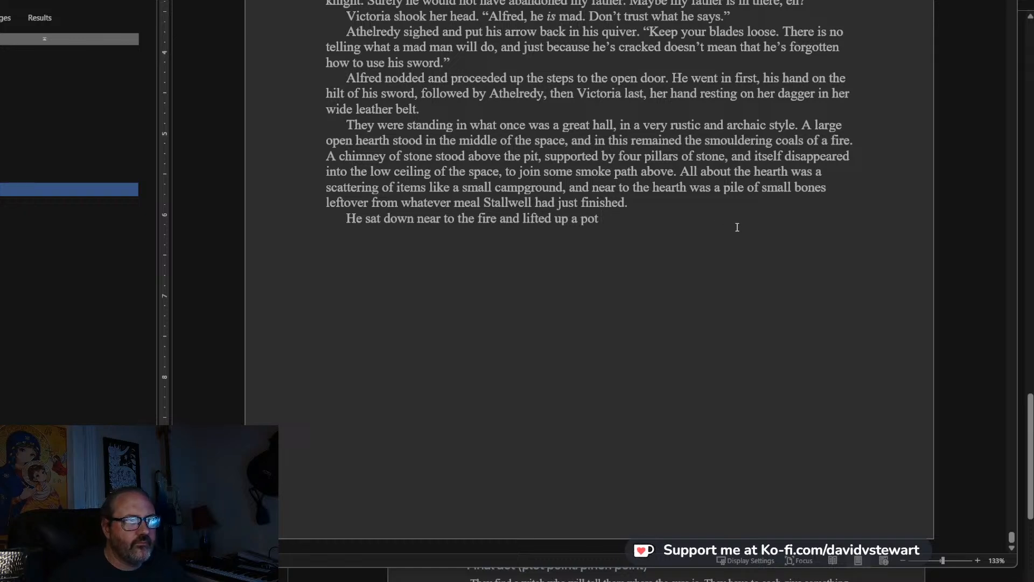
{"action": "key", "text": "BackSpace"}
{"action": "key", "text": "BackSpace"}
{"action": "key", "text": "BackSpace"}
{"action": "key", "text": "BackSpace"}
{"action": "type", "text": "dark pan. "}
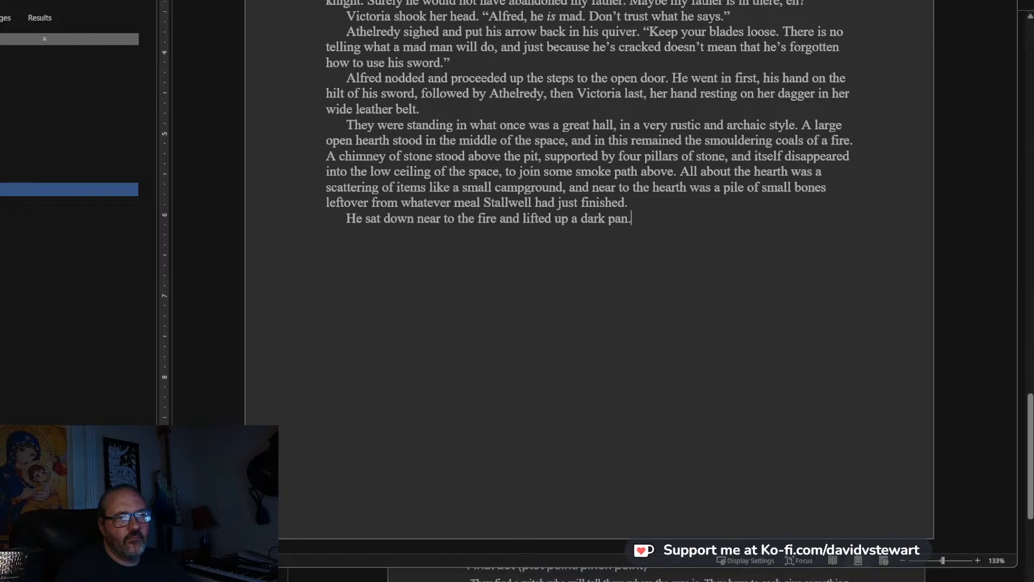
{"action": "type", "text": "In it was"}
{"action": "type", "text": " a"}
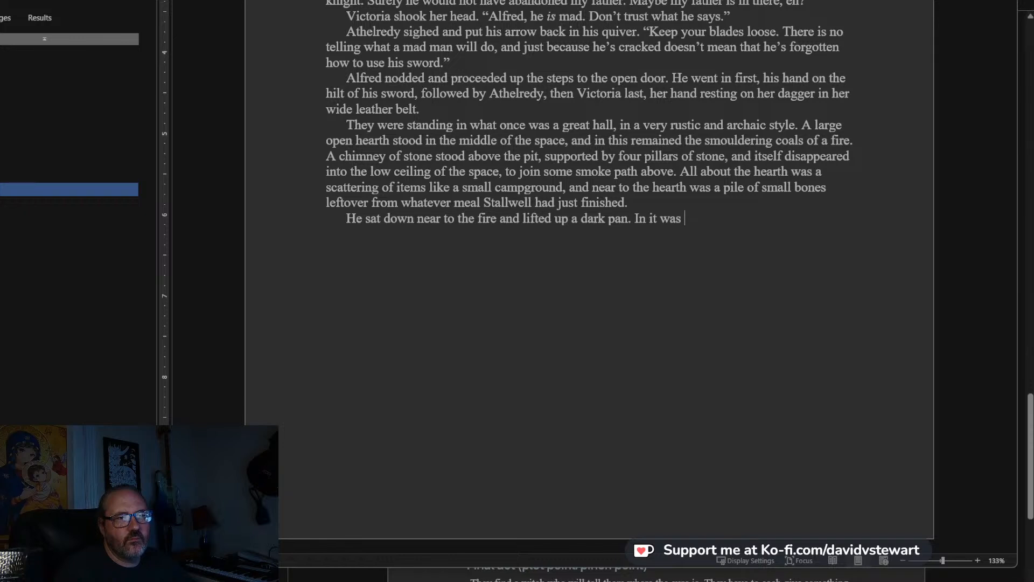
{"action": "key", "text": "BackSpace"}
{"action": "key", "text": "BackSpace"}
{"action": "key", "text": "BackSpace"}
{"action": "key", "text": "BackSpace"}
{"action": "key", "text": "BackSpace"}
{"action": "key", "text": "BackSpace"}
{"action": "key", "text": "BackSpace"}
{"action": "key", "text": "BackSpace"}
{"action": "key", "text": "BackSpace"}
{"action": "key", "text": "BackSpace"}
{"action": "key", "text": "BackSpace"}
Continue the sentence after “a dark pan” with “containing various cuts of mean on”.
{"action": "type", "text": "contain"}
{"action": "type", "text": "ing various"}
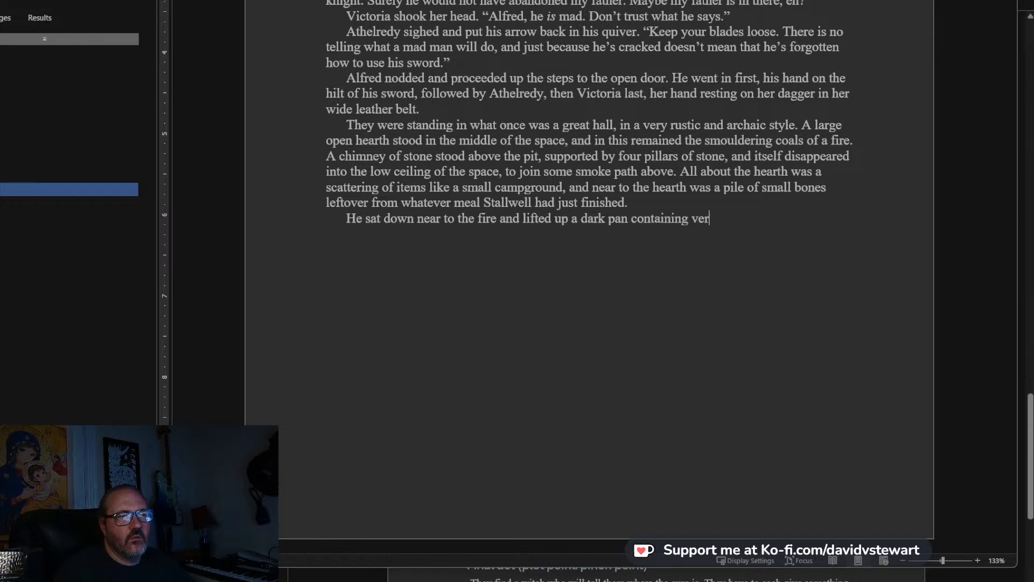
{"action": "type", "text": " cuts of"}
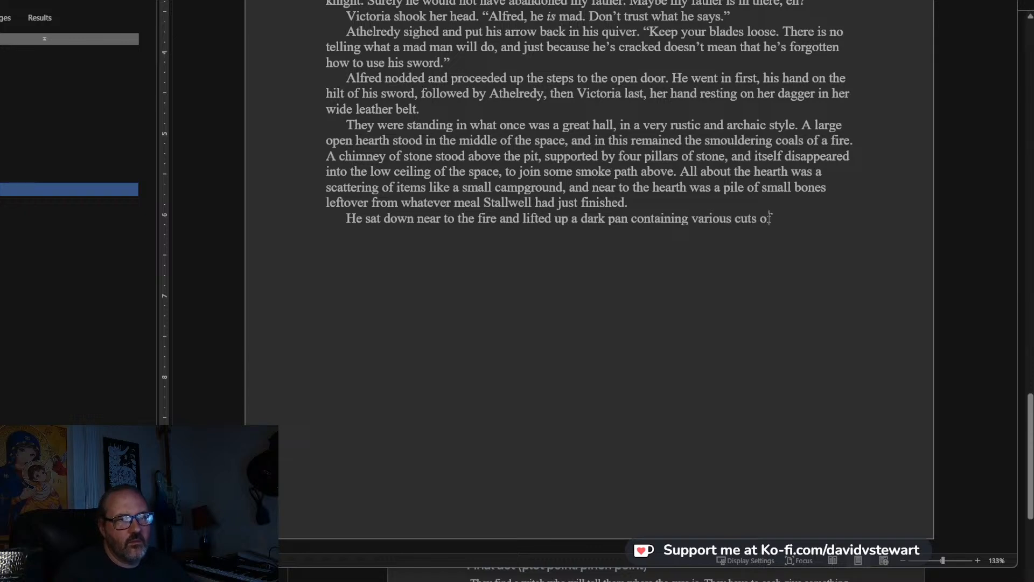
{"action": "type", "text": " mean on "}
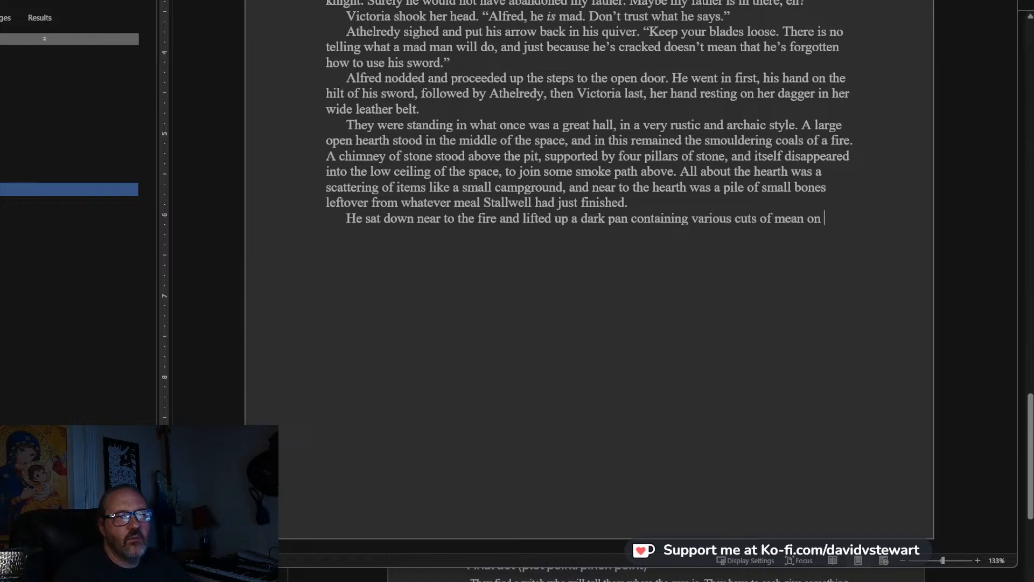
{"action": "type", "text": "ri"}
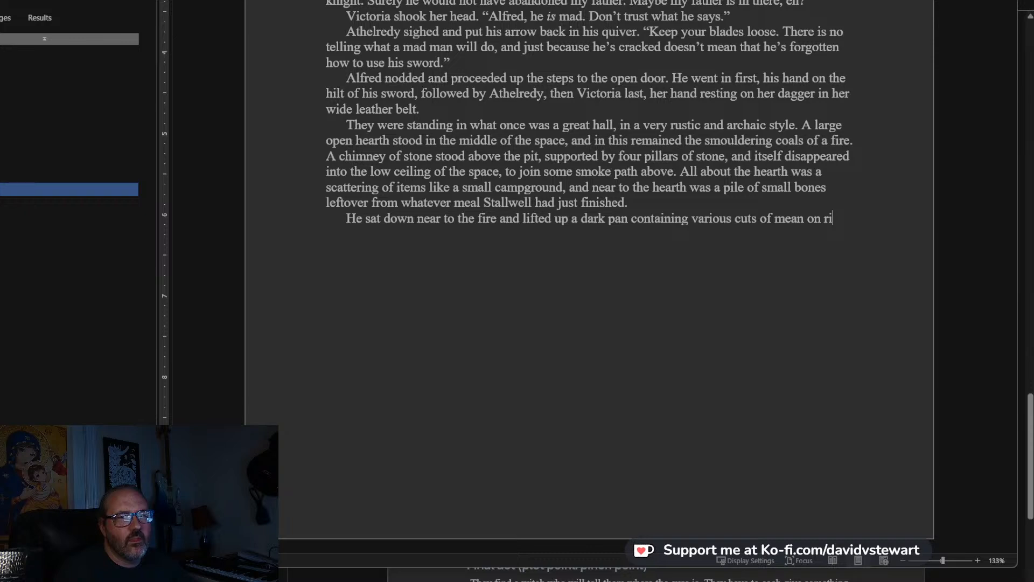
{"action": "type", "text": "bon"}
End the sentence about the pan's contents with “uncertain bones.”.
{"action": "key", "text": "BackSpace"}
{"action": "key", "text": "BackSpace"}
{"action": "key", "text": "BackSpace"}
{"action": "type", "text": "uncertain bon"}
{"action": "key", "text": "BackSpace"}
{"action": "type", "text": "nes."}
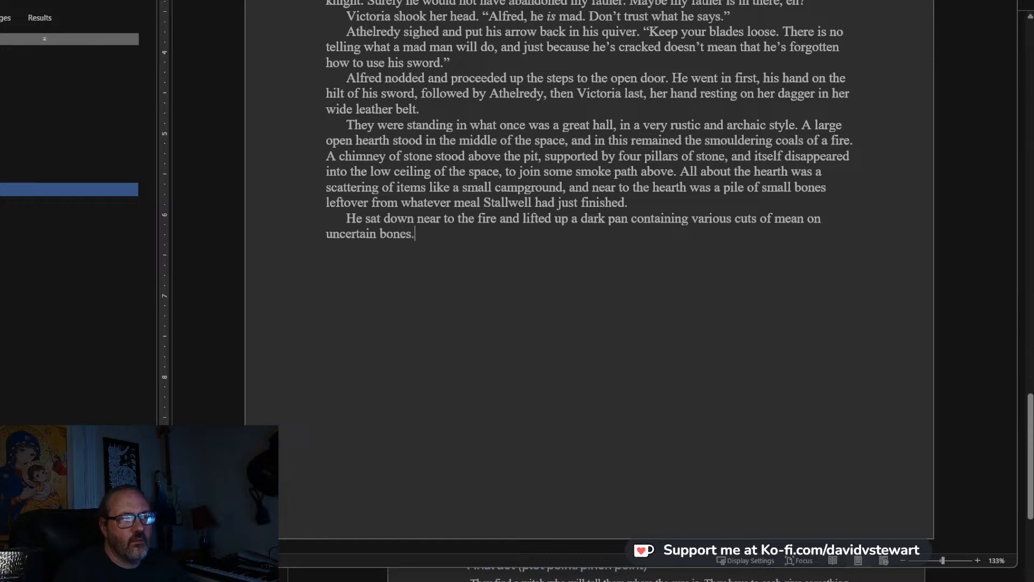
{"action": "type", "text": "\"Y"}
Add a new dialogue paragraph reading “You are hungry,” the knights stated.
{"action": "key", "text": "BackSpace"}
{"action": "type", "text": "You are hungry"}
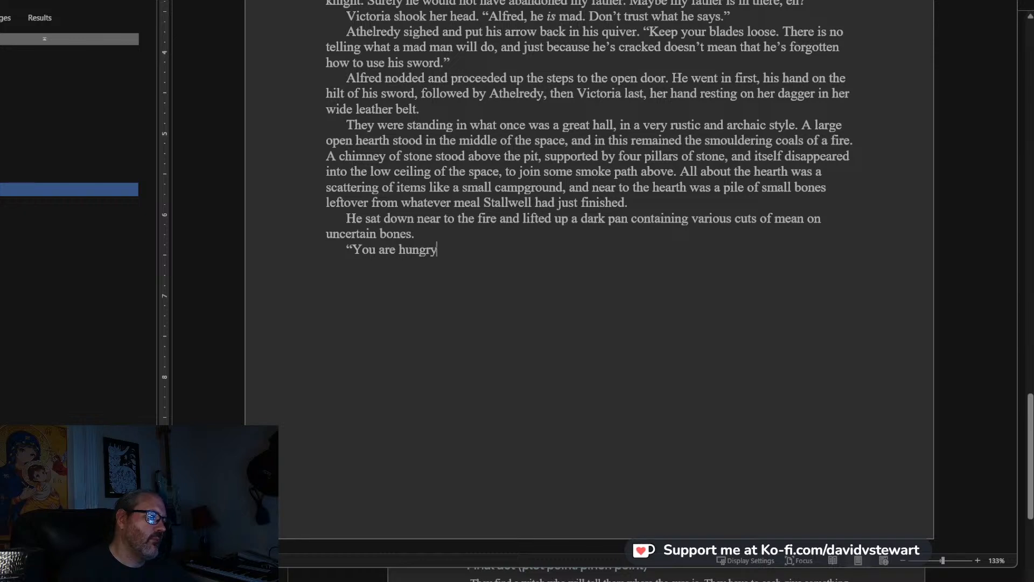
{"action": "type", "text": ",\" the"}
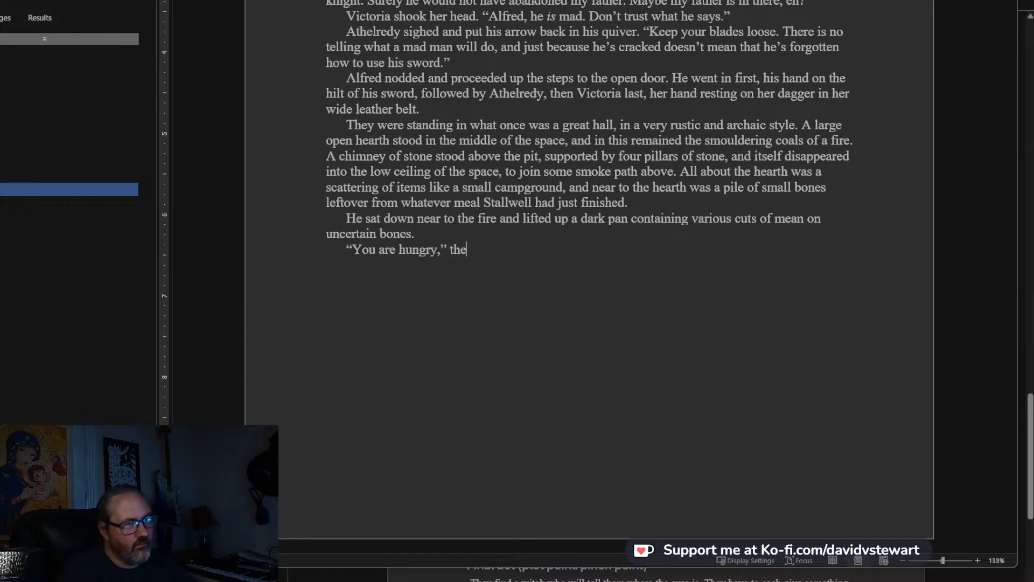
{"action": "type", "text": " knights s"}
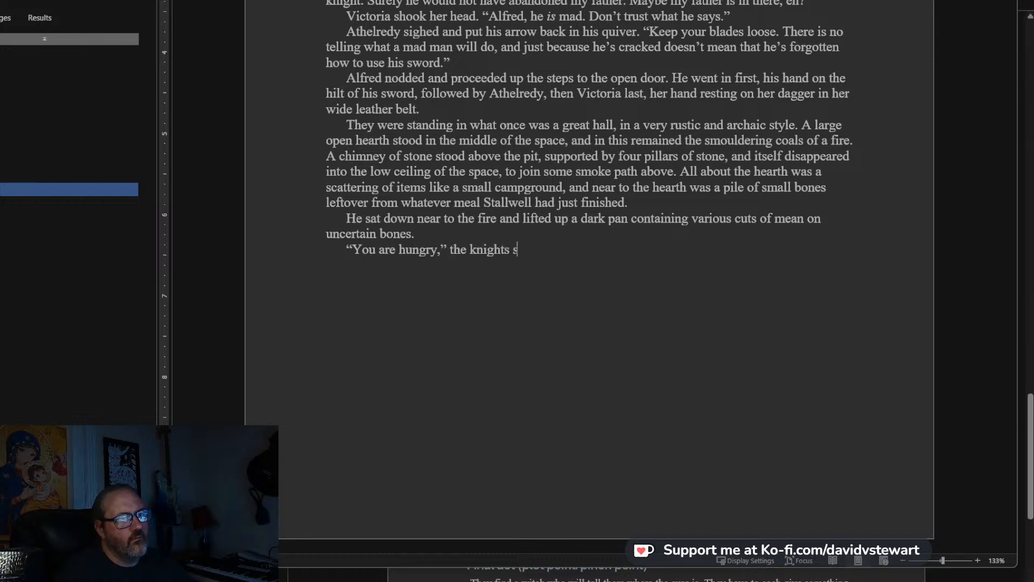
{"action": "type", "text": "tated."}
Write Alfred's reply as a new paragraph: Alfred looked at the food uncertainly. “We have eaten recently. What game is this?”.
{"action": "key", "text": "Return"}
{"action": "type", "text": "\""}
{"action": "type", "text": "W"}
{"action": "key", "text": "BackSpace"}
{"action": "type", "text": "Alfred"}
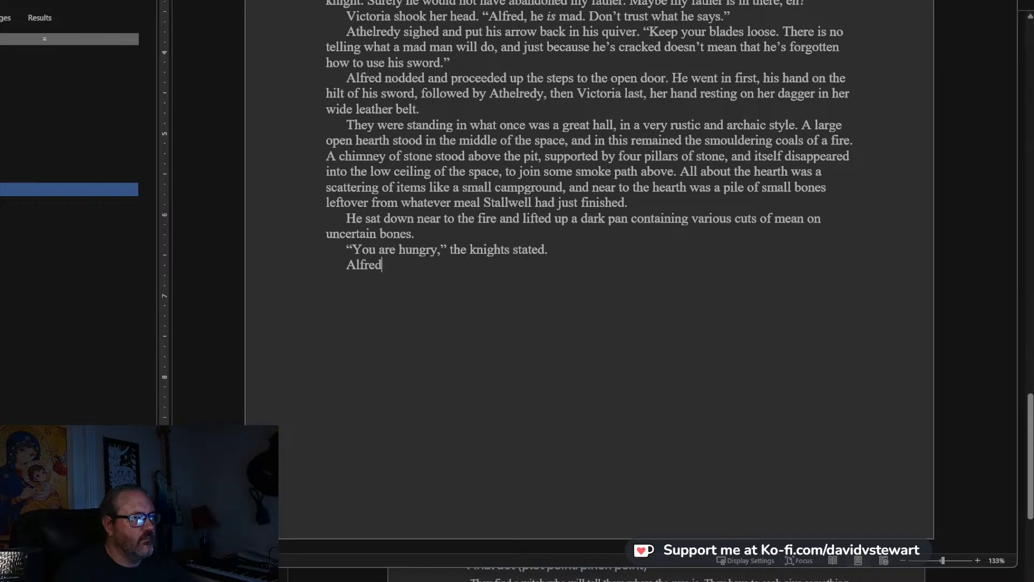
{"action": "type", "text": " looked at the"}
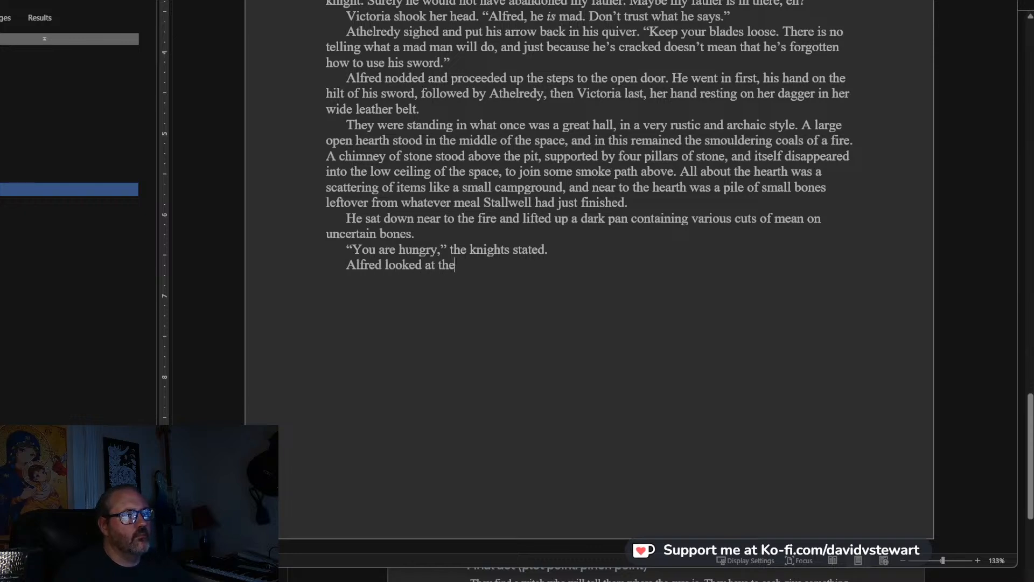
{"action": "type", "text": " food uncert"}
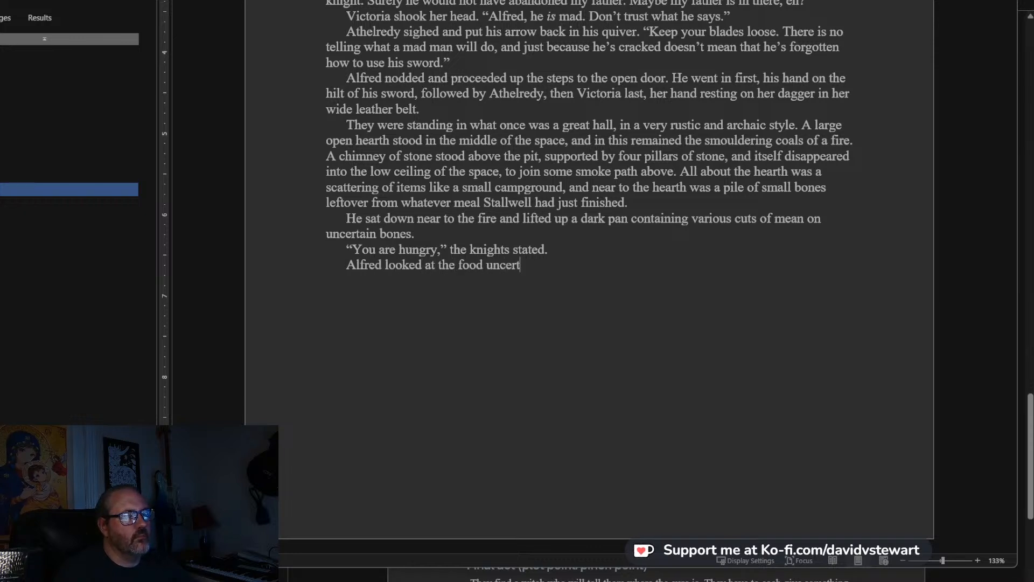
{"action": "type", "text": "ainly. \"We have eat"}
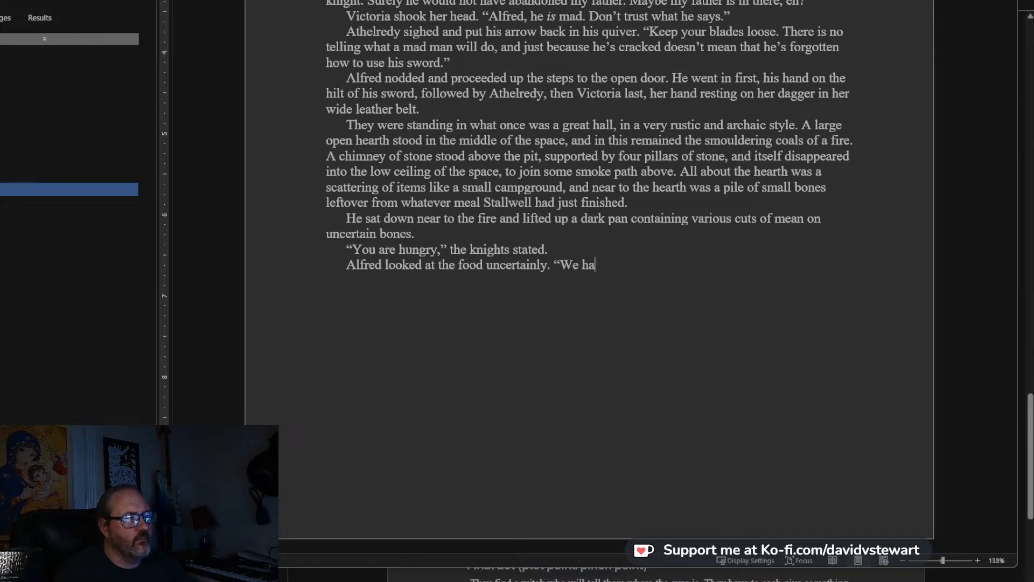
{"action": "type", "text": "en rece"}
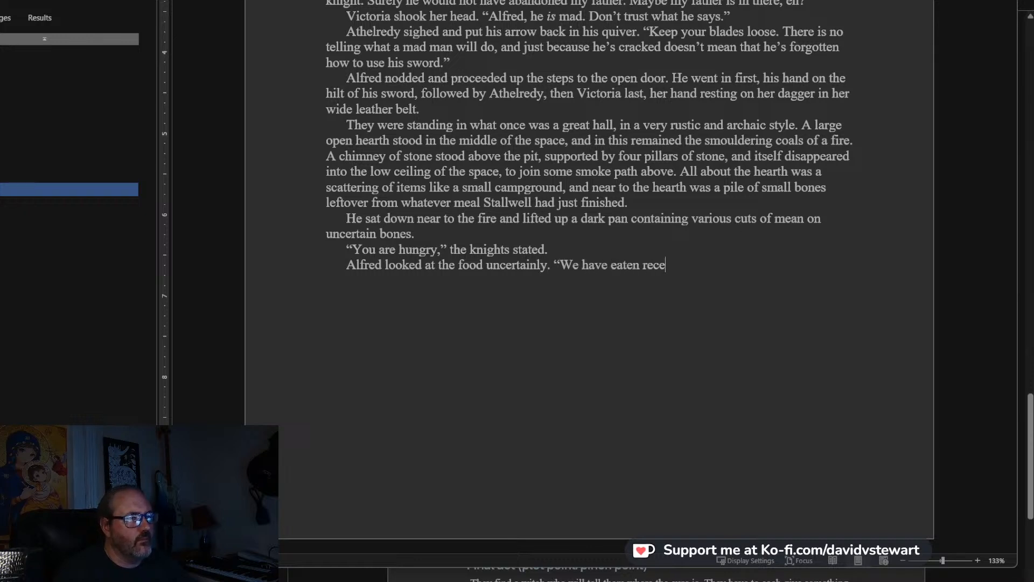
{"action": "type", "text": "ntly. What g"}
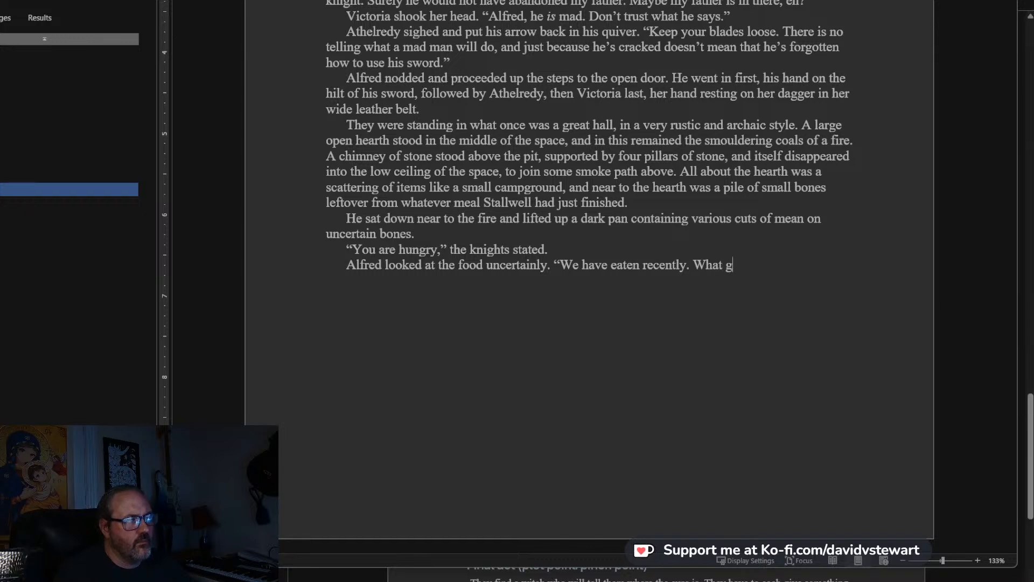
{"action": "type", "text": "ame is this?\"\"M"}
Add the knight's one-word answer “Meat.” as its own paragraph.
{"action": "key", "text": "BackSpace"}
{"action": "type", "text": "Meat"}
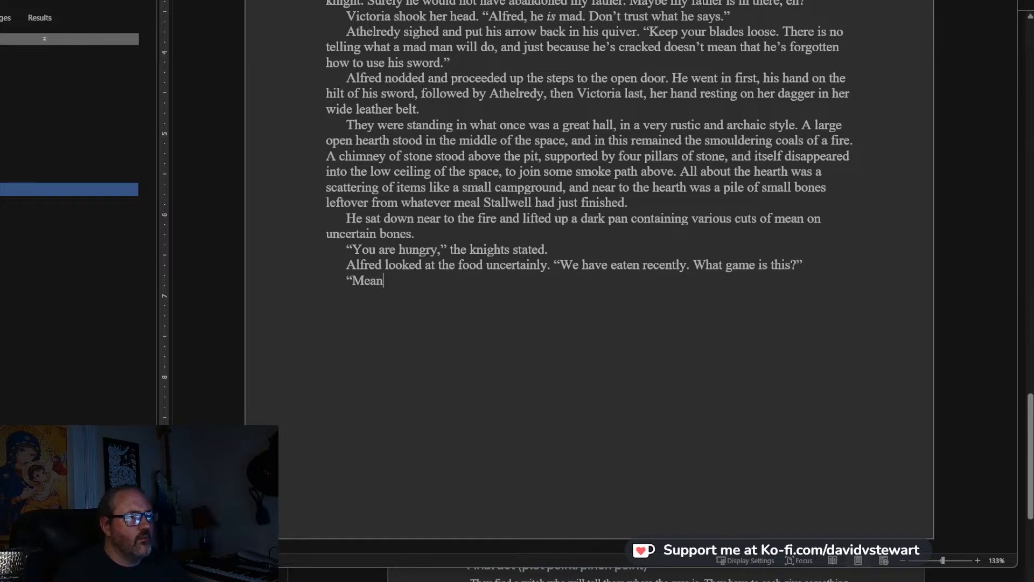
{"action": "type", "text": ",\""}
{"action": "key", "text": "BackSpace"}
{"action": "key", "text": "BackSpace"}
{"action": "key", "text": "BackSpace"}
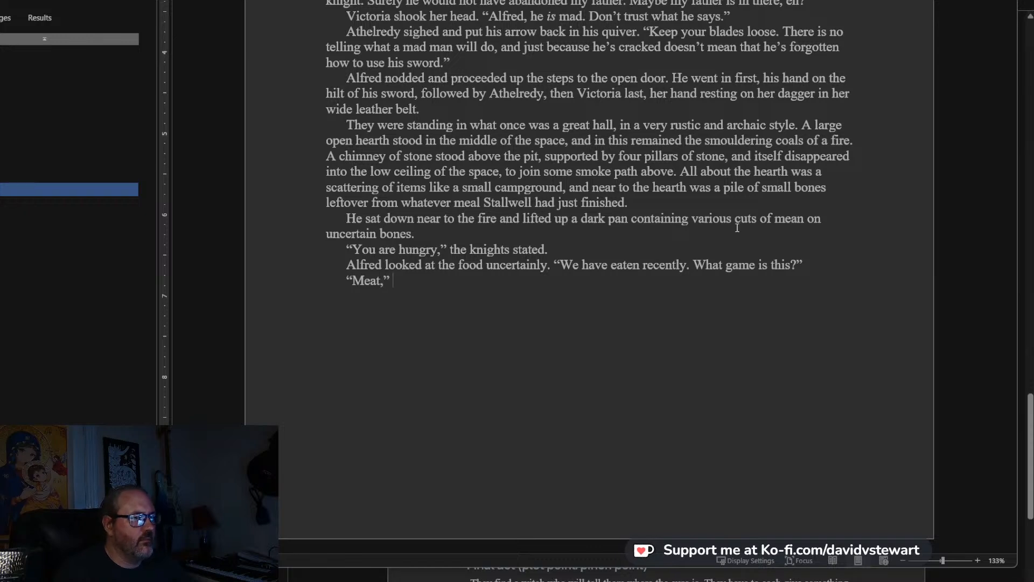
{"action": "type", "text": ".\""}
Add the paragraph “Alfred shared a look with Victoria, whose nose was scrunched up in disgust.”.
{"action": "key", "text": "Return"}
{"action": "type", "text": "Alfred sh"}
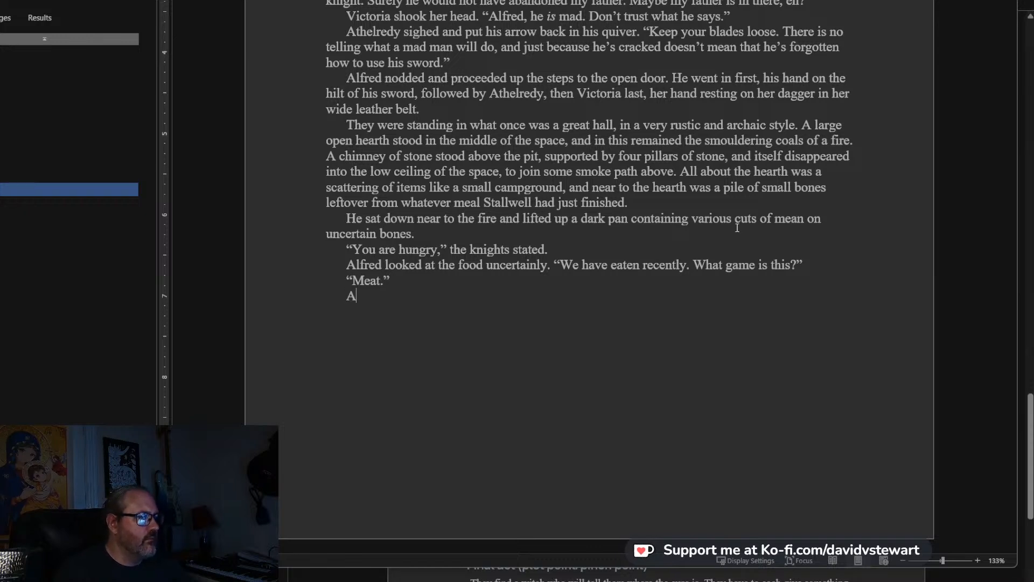
{"action": "type", "text": "a lo"}
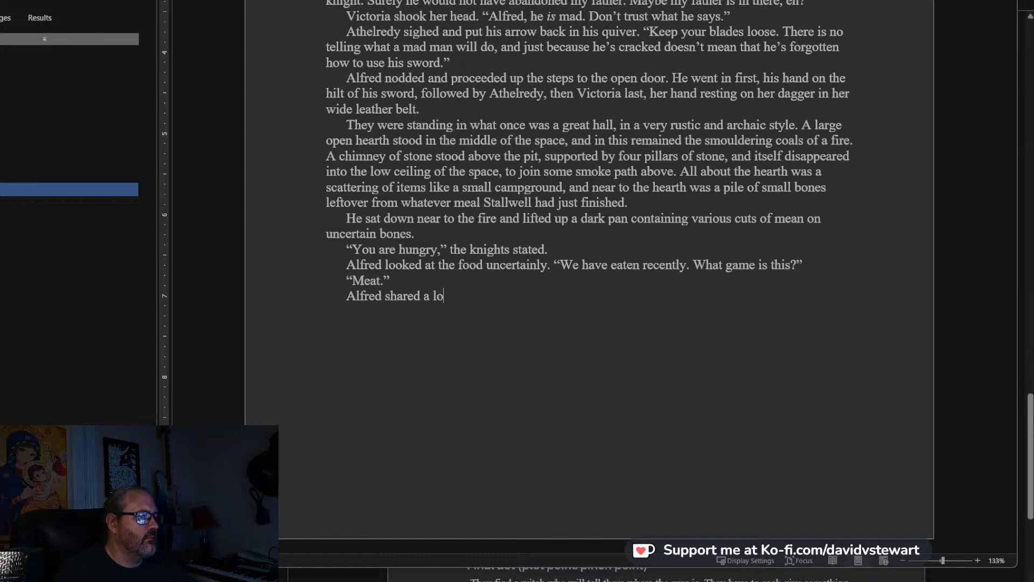
{"action": "type", "text": "ok with Vict"}
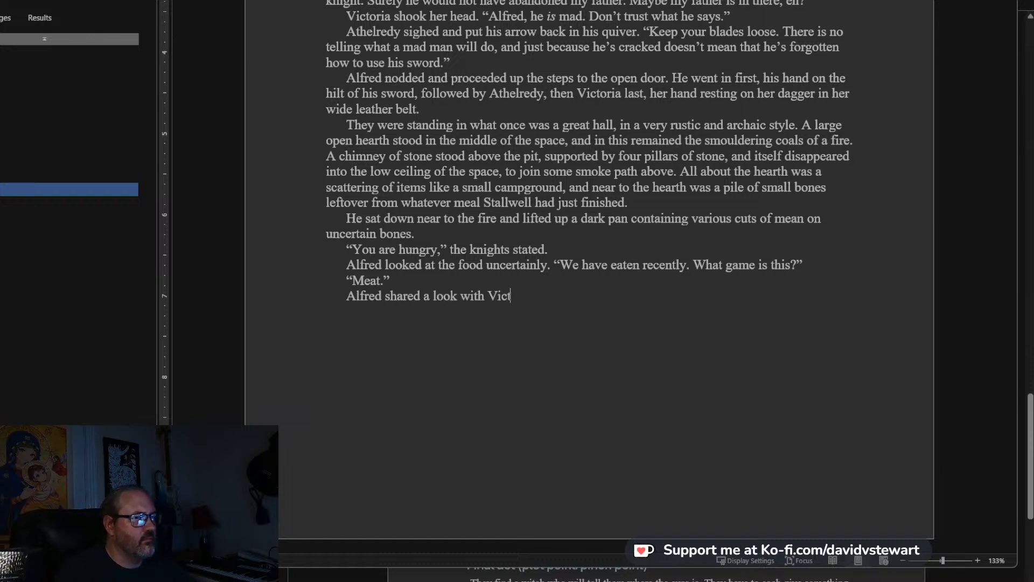
{"action": "type", "text": "oria, whos"}
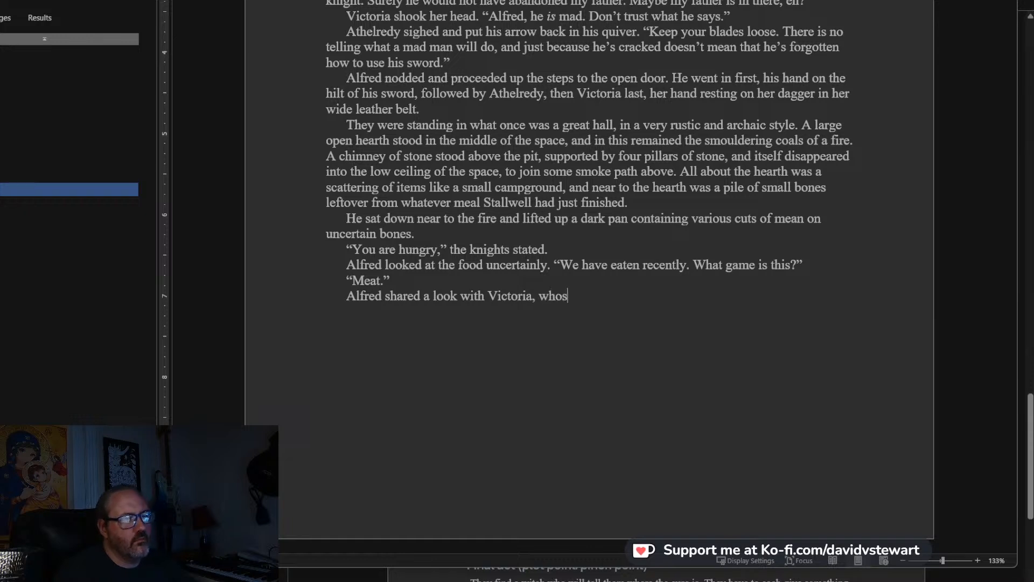
{"action": "type", "text": "e nose was scru"}
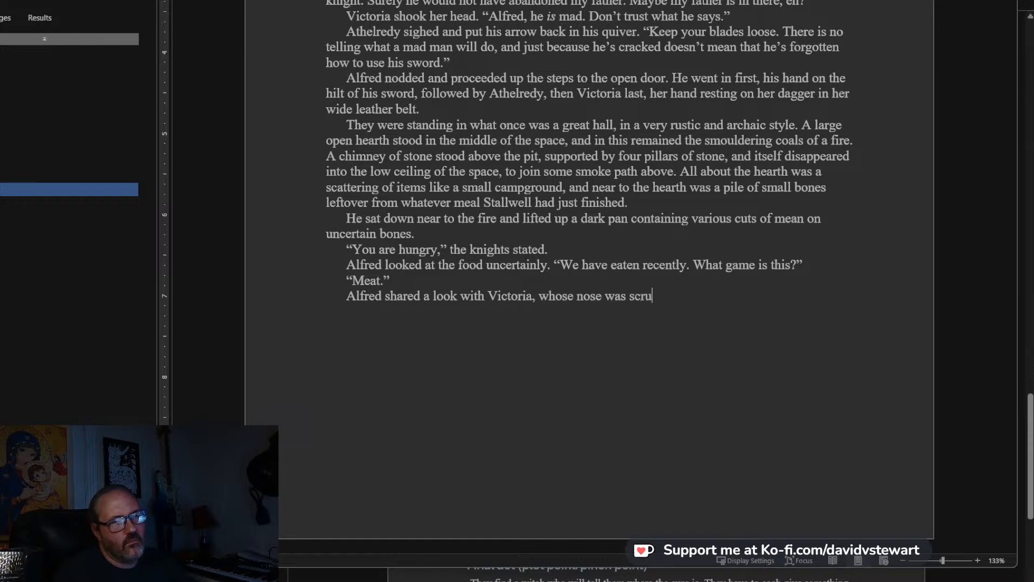
{"action": "type", "text": "nched up in d"}
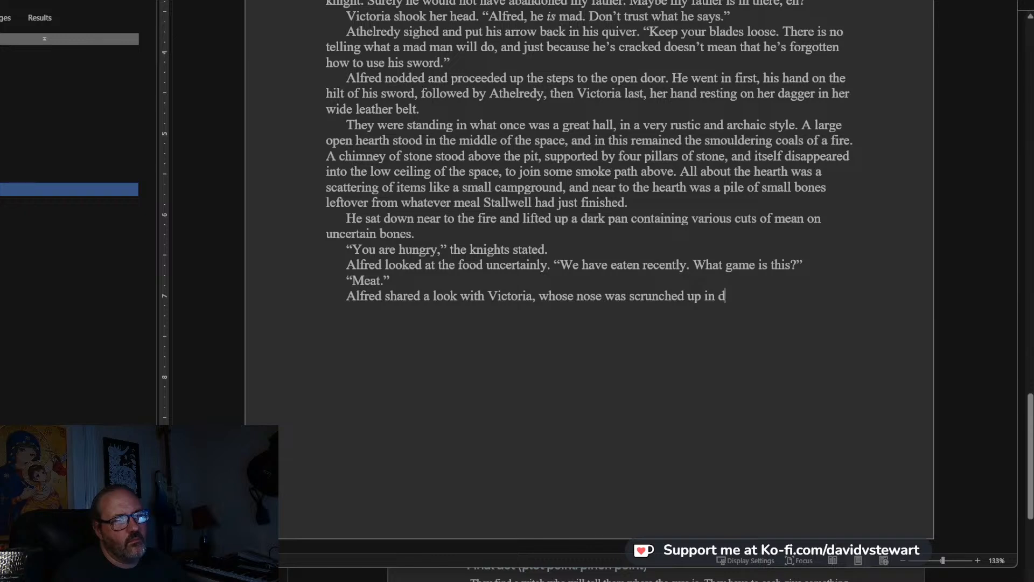
{"action": "type", "text": "isguist."}
Add a new line of dialogue for Alfred reading “Let us talk first. Where is my father?”.
{"action": "key", "text": "Return"}
{"action": "type", "text": "\""}
{"action": "type", "text": "Let us talk"}
{"action": "type", "text": " fir"}
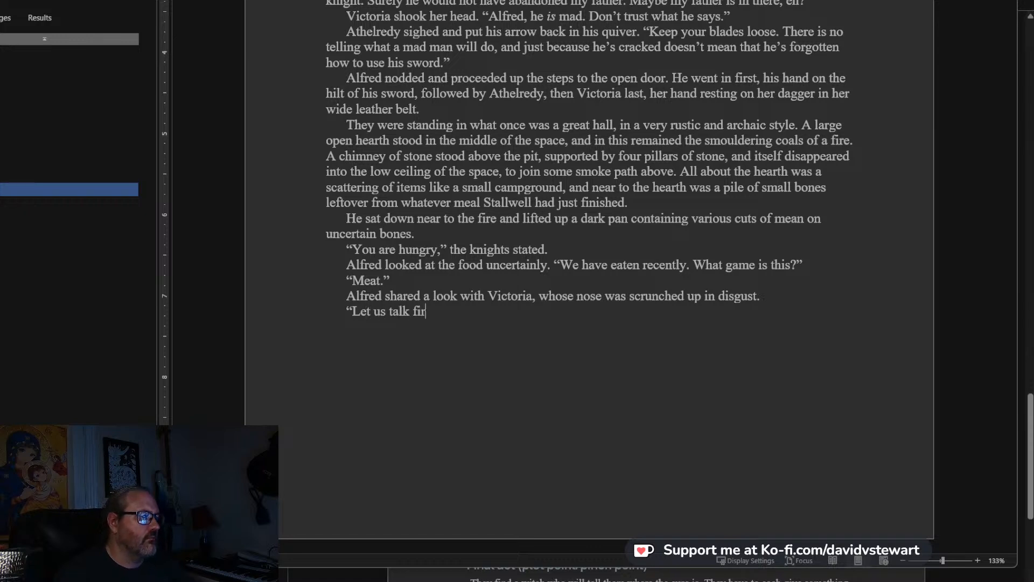
{"action": "type", "text": "st. Wh"}
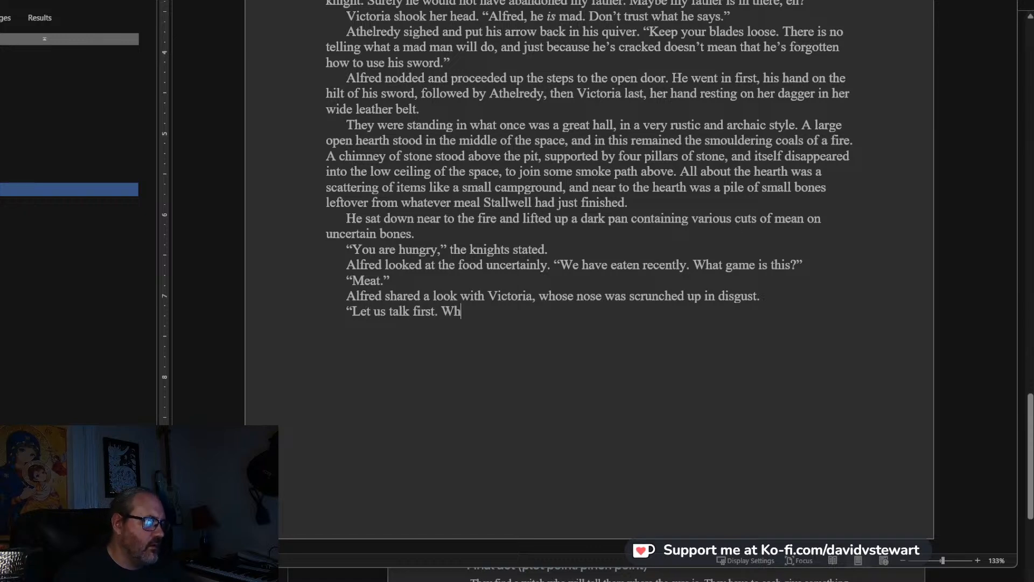
{"action": "type", "text": "ere is my fathe"}
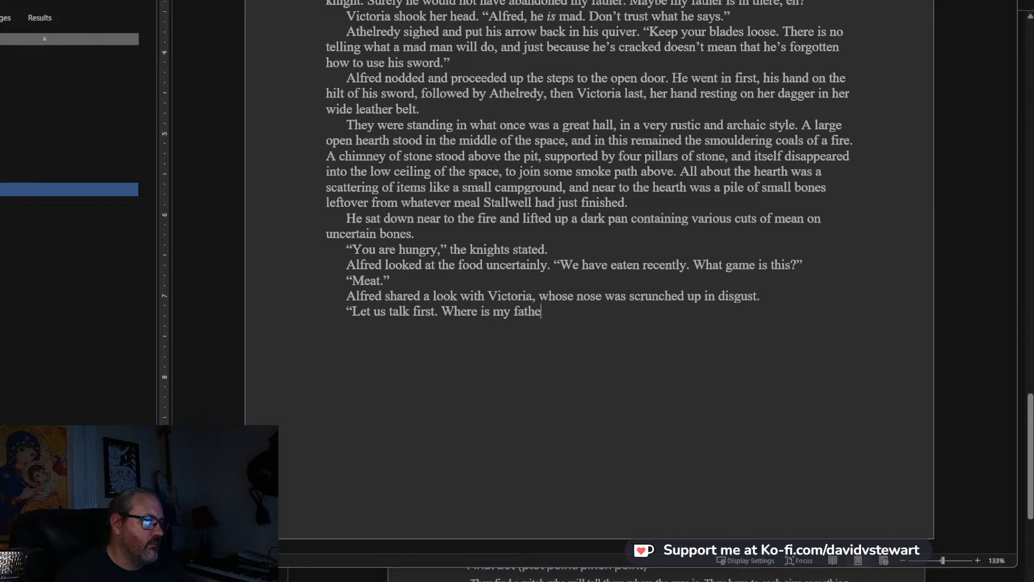
{"action": "type", "text": "r.?\""}
Begin the knight's response in a new paragraph: “Eat first.” Stallwall sat down on the dusty stone floor and picked up.
{"action": "key", "text": "Return"}
{"action": "type", "text": "\"Eat first."}
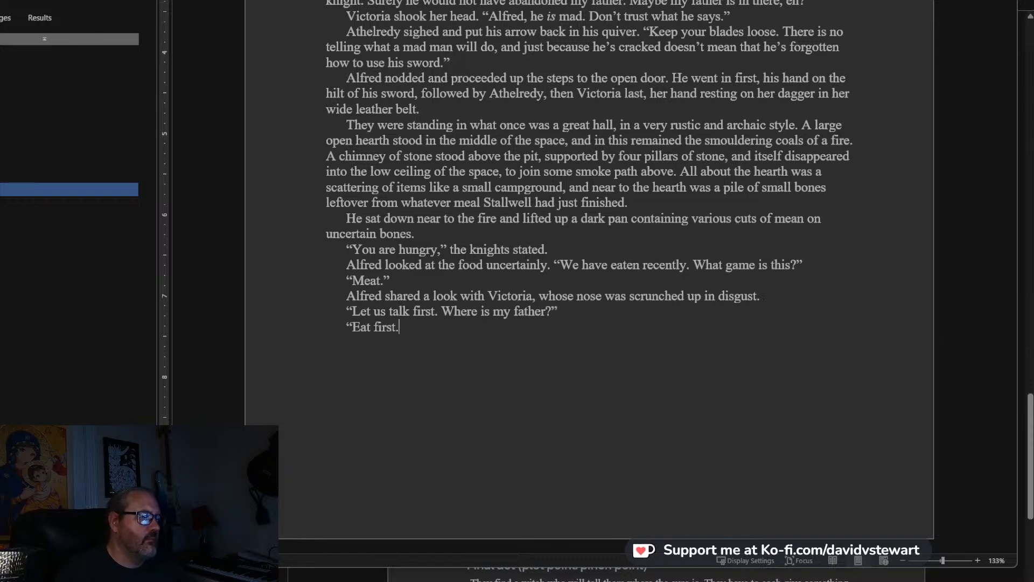
{"action": "type", "text": "\" Stallwas"}
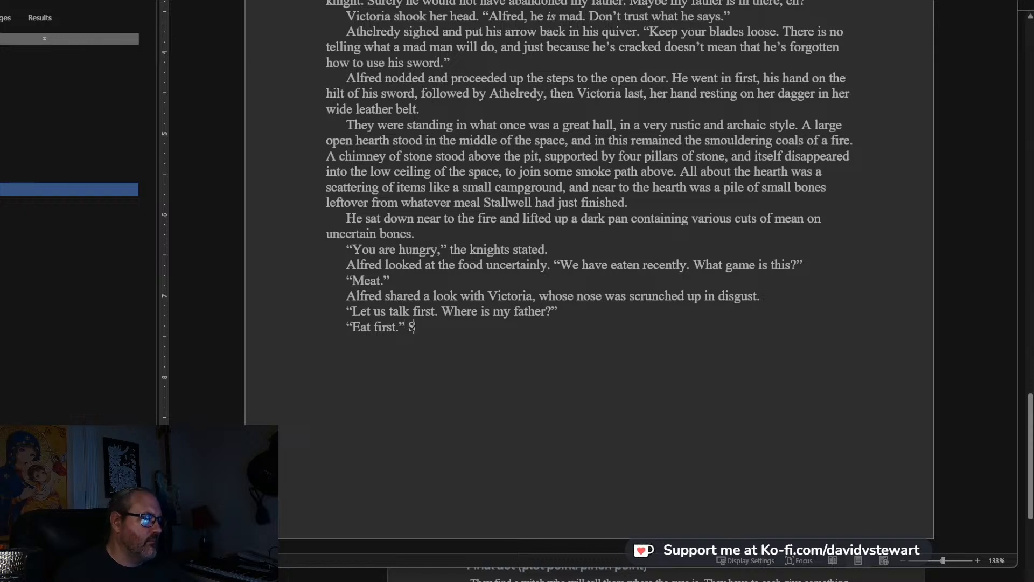
{"action": "key", "text": "BackSpace"}
{"action": "key", "text": "BackSpace"}
{"action": "type", "text": "ll sat down on the sto"}
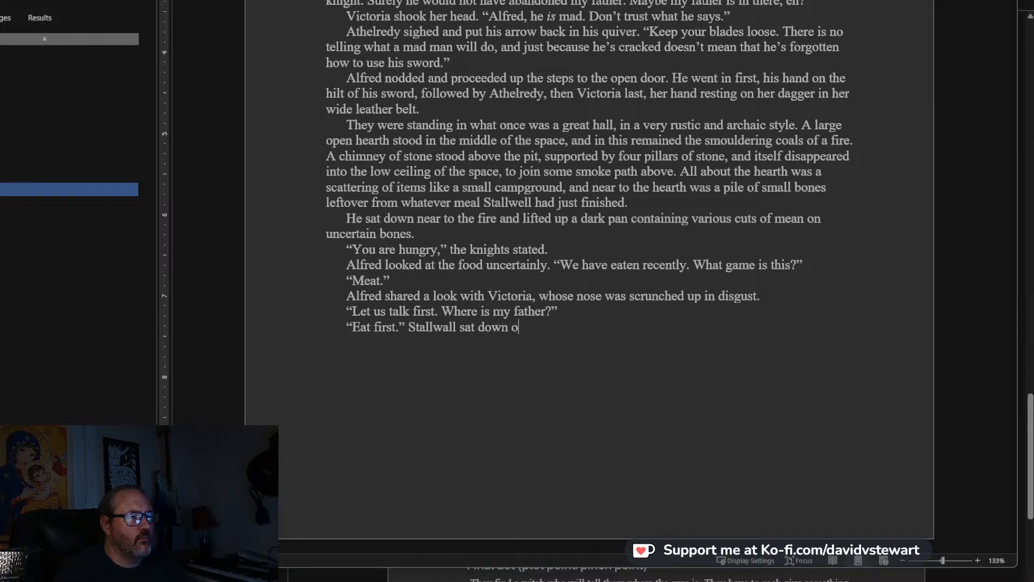
{"action": "key", "text": "BackSpace"}
{"action": "key", "text": "BackSpace"}
{"action": "key", "text": "BackSpace"}
{"action": "type", "text": "dusty stone flo"}
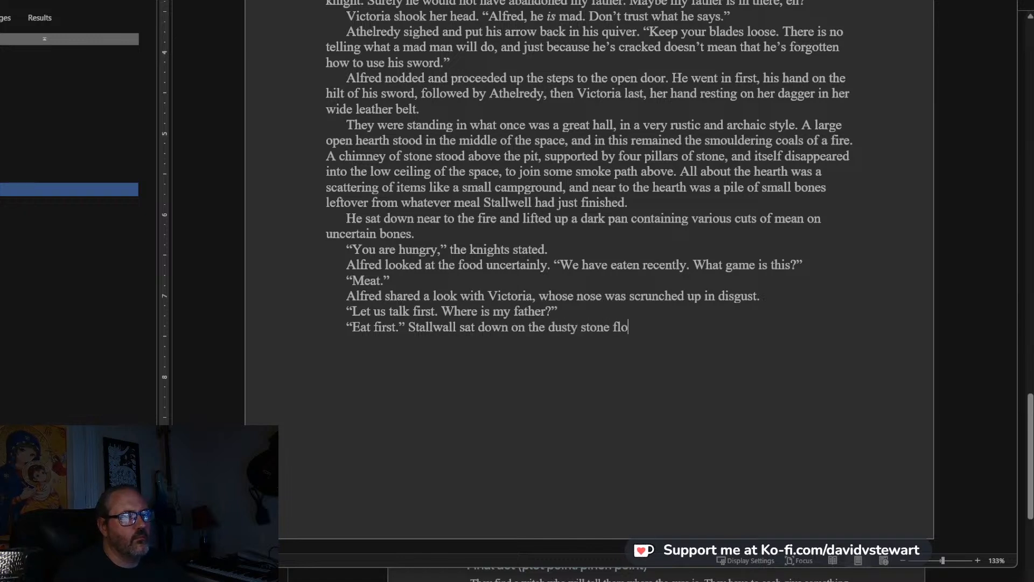
{"action": "type", "text": "or and picked up a"}
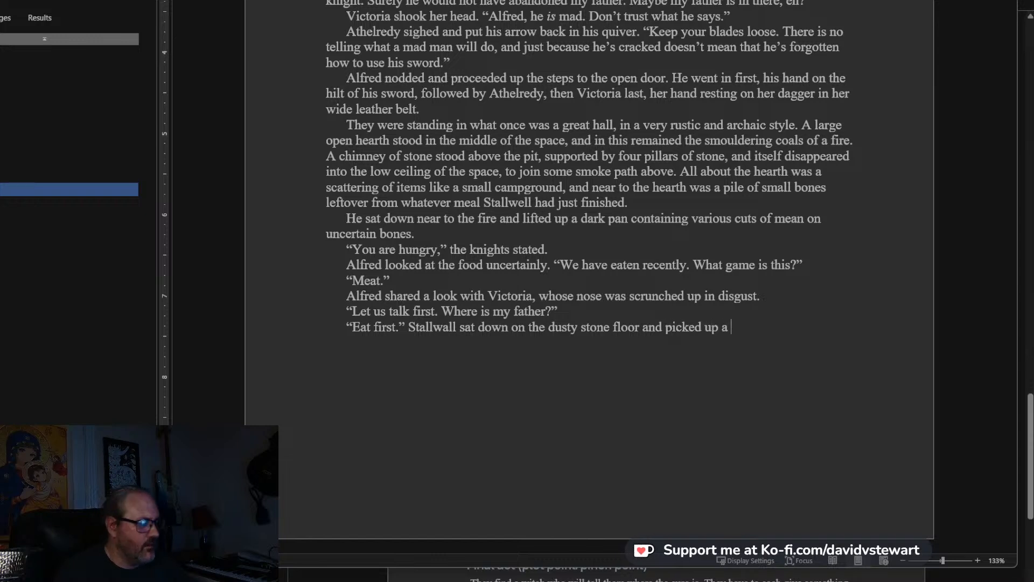
Finish the paragraph with “some of the meat with his bare hands and shoveled it into his mouth.” and the quote “It is rare to come by.”.
{"action": "key", "text": "BackSpace"}
{"action": "key", "text": "BackSpace"}
{"action": "type", "text": "some of"}
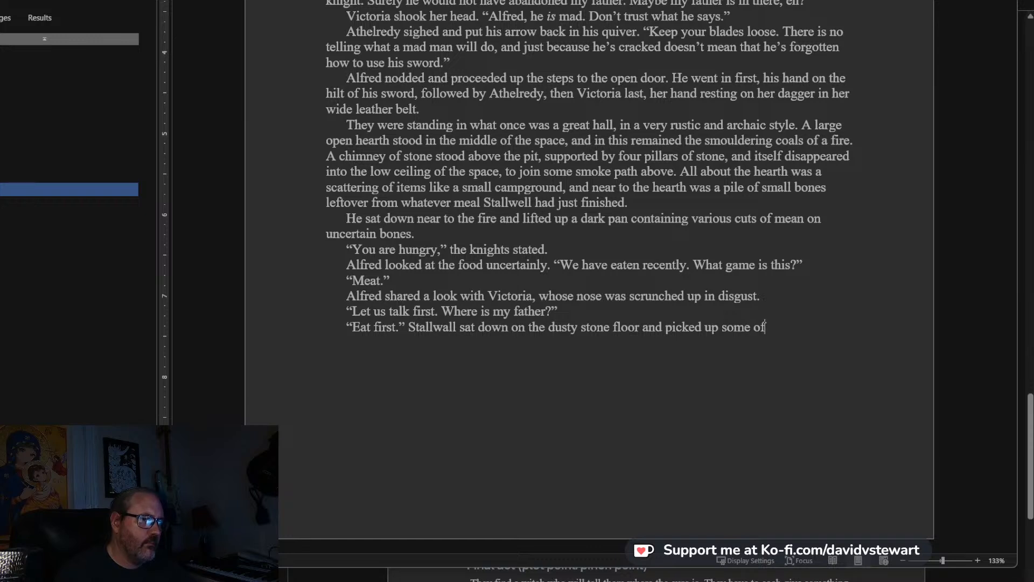
{"action": "type", "text": " the meat with his "}
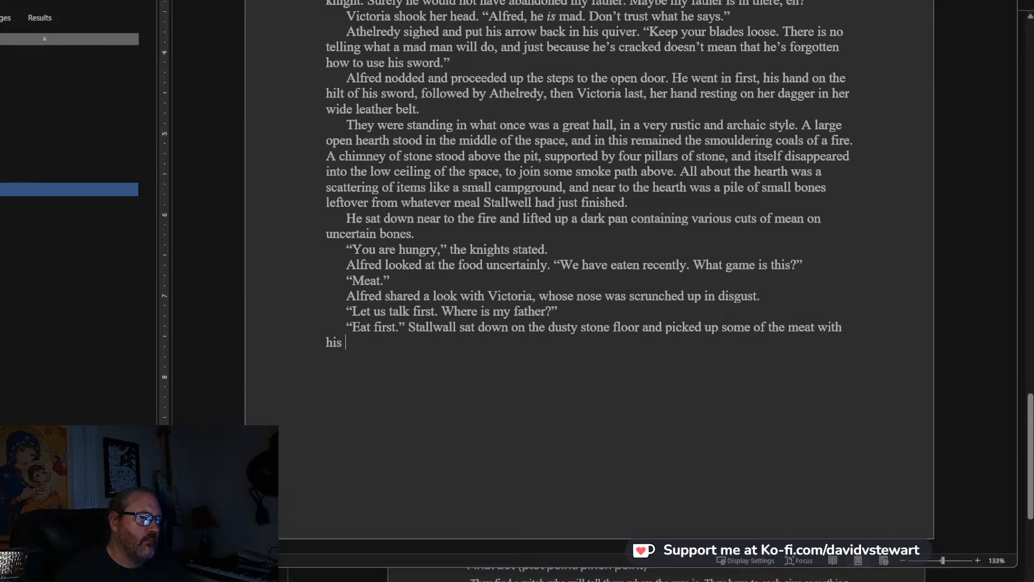
{"action": "type", "text": "bare hands and"}
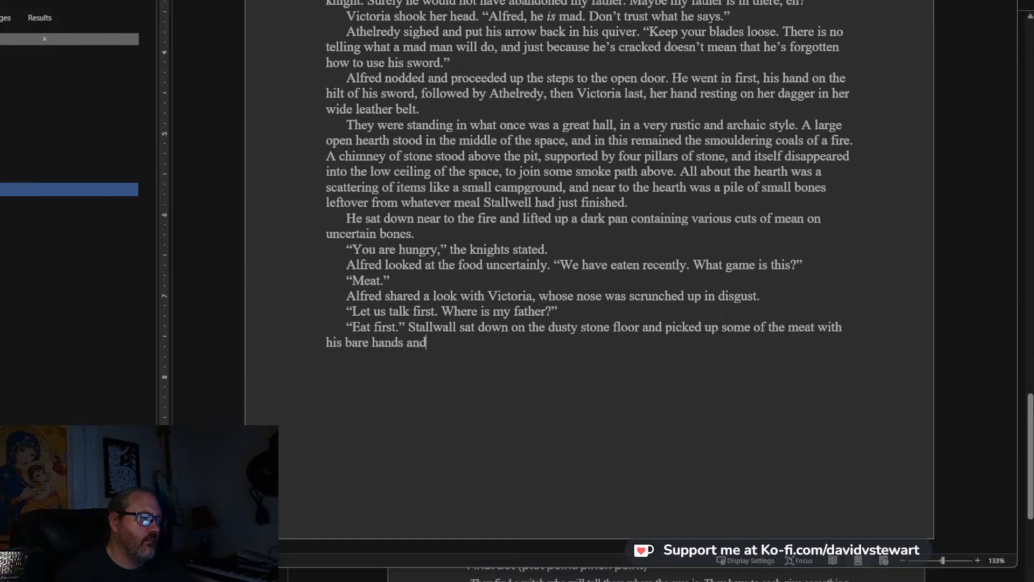
{"action": "type", "text": " shoveled it into hismou"}
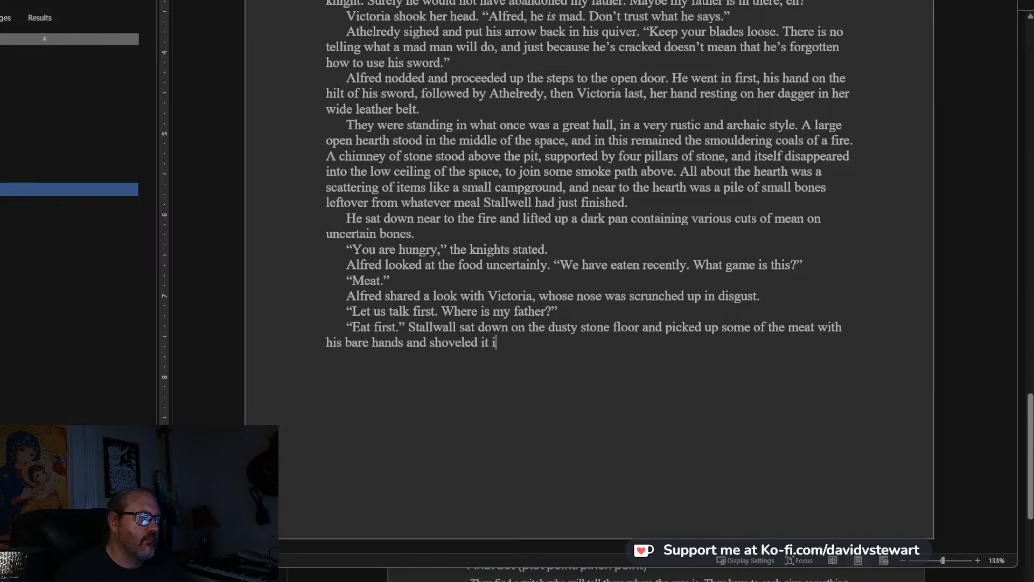
{"action": "key", "text": "BackSpace"}
{"action": "key", "text": "BackSpace"}
{"action": "key", "text": "BackSpace"}
{"action": "type", "text": "mouth. \""}
{"action": "type", "text": "It "}
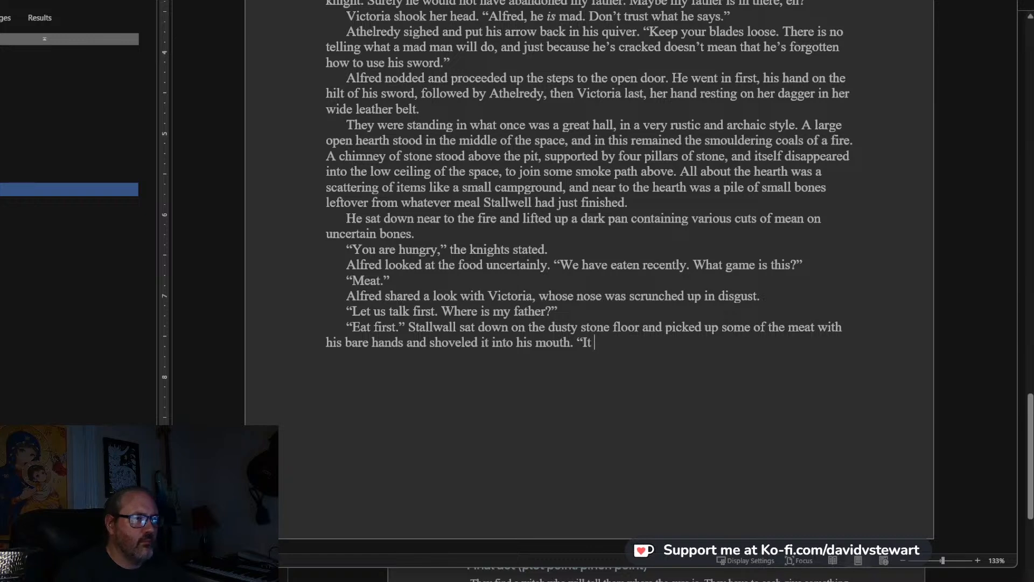
{"action": "type", "text": "is rare to come by.\""}
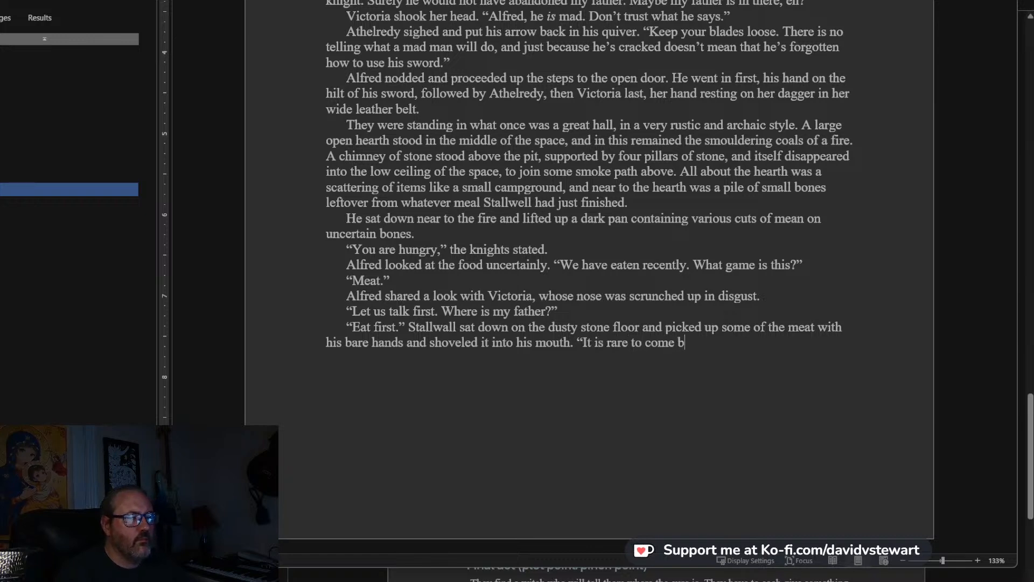
Begin Alfred's reply in a new paragraph: “We are fed. Eat your game or save it”.
{"action": "key", "text": "Return"}
{"action": "type", "text": "\""}
{"action": "type", "text": "We are"}
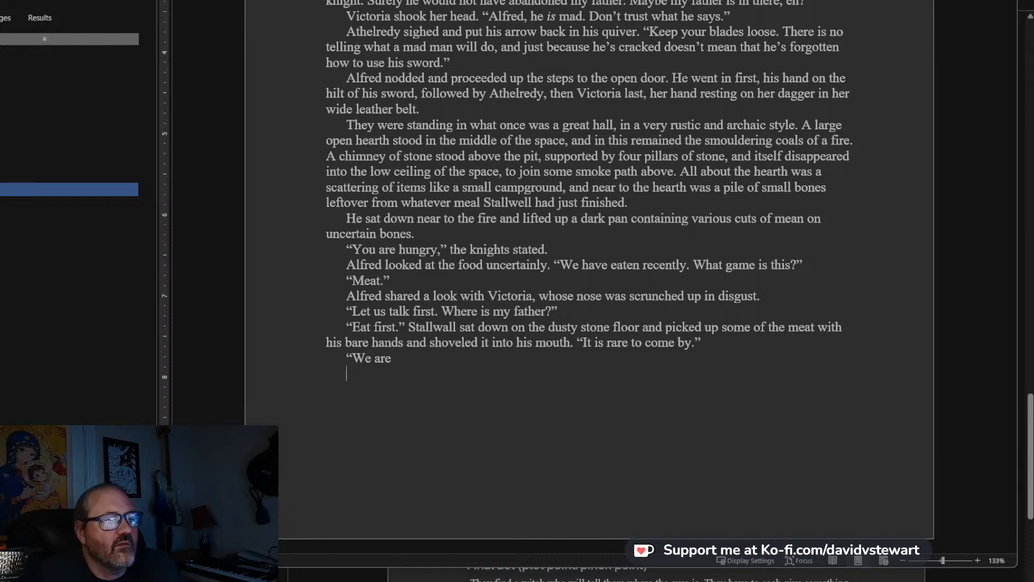
{"action": "left_click", "coordinate": [420, 359]}
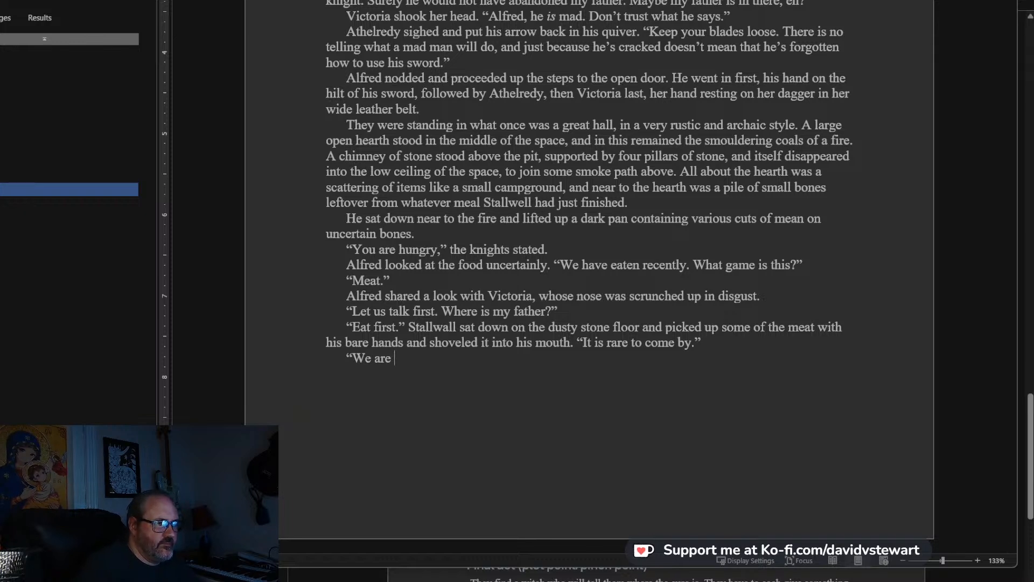
{"action": "type", "text": "fed"}
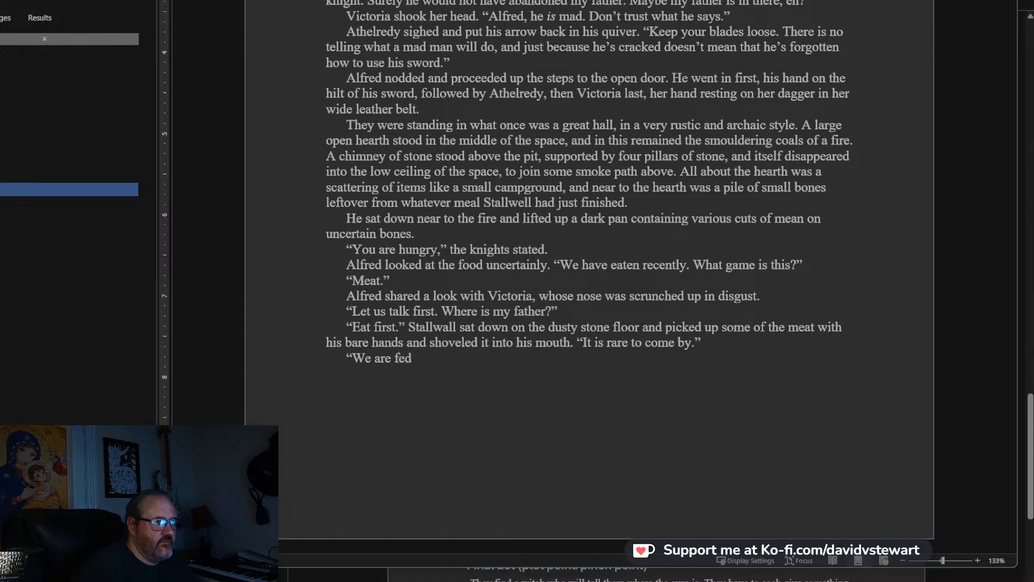
{"action": "type", "text": ". Eat"}
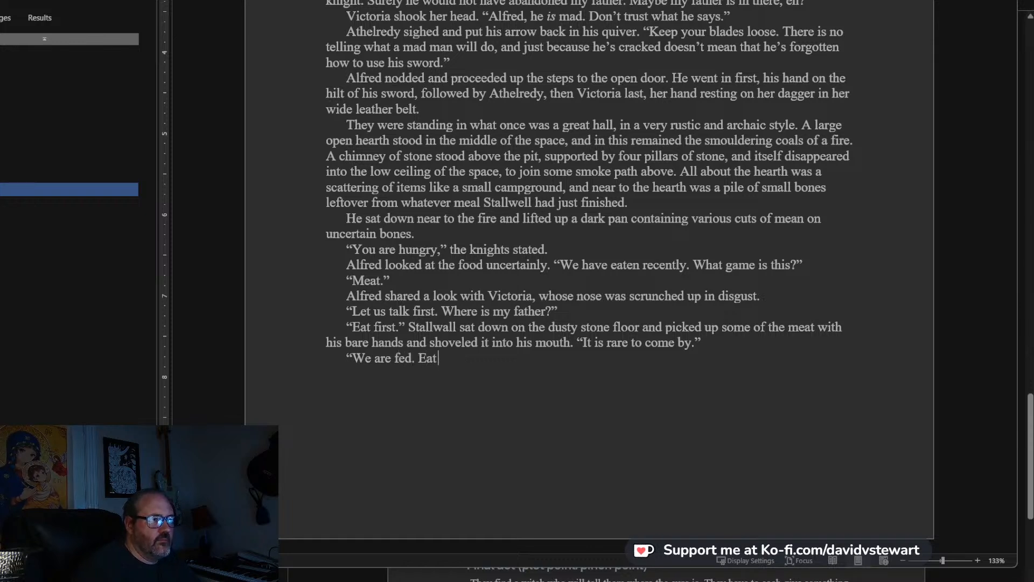
{"action": "type", "text": " your "}
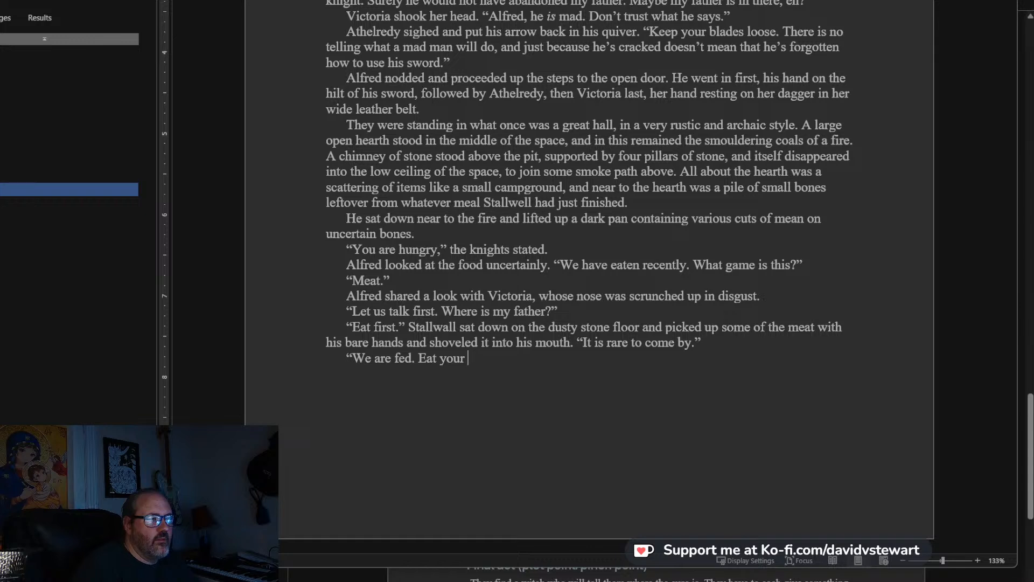
{"action": "type", "text": "game or sve"}
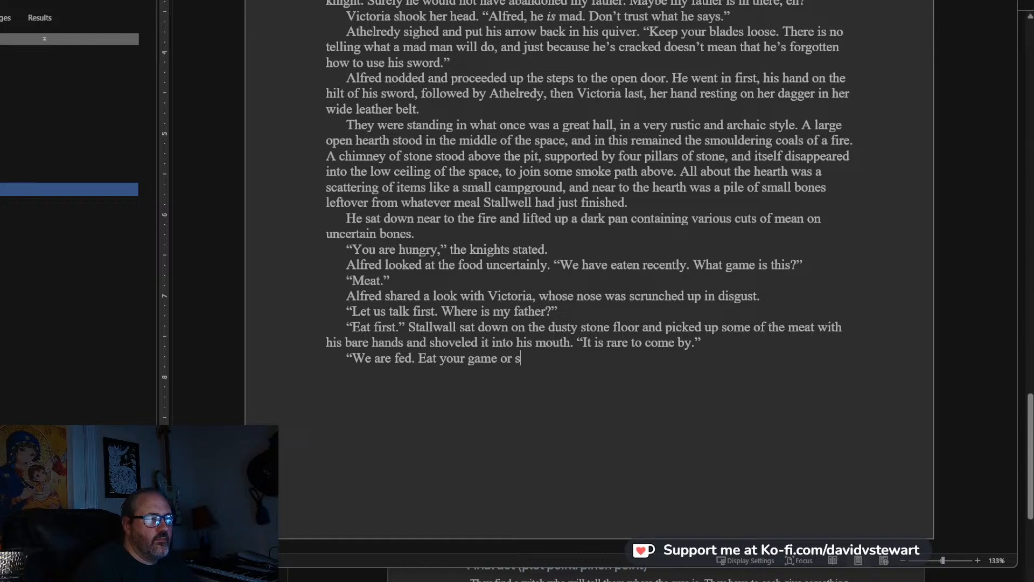
{"action": "key", "text": "BackSpace"}
{"action": "key", "text": "BackSpace"}
{"action": "type", "text": "ave it."}
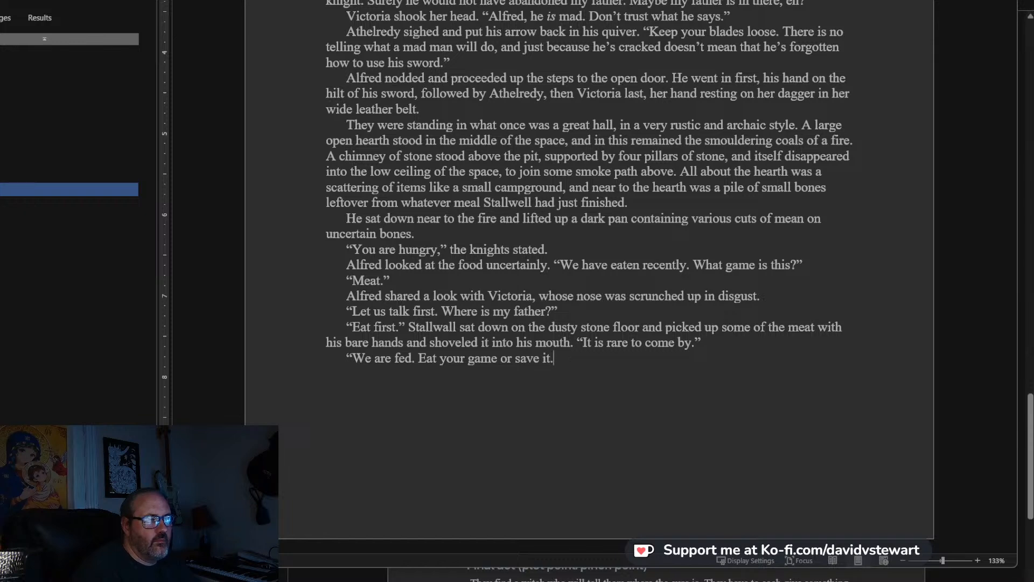
{"action": "key", "text": "BackSpace"}
{"action": "type", "text": ", it"}
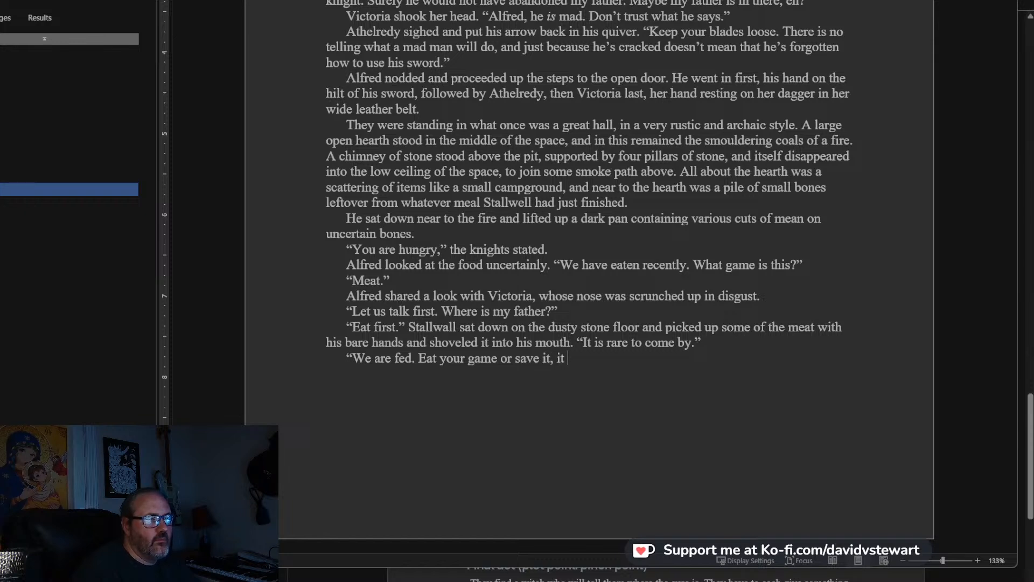
Finish the reply with “, it is no matter to us.” and add the paragraph “Stallwell shrugged.”.
{"action": "type", "text": "i"}
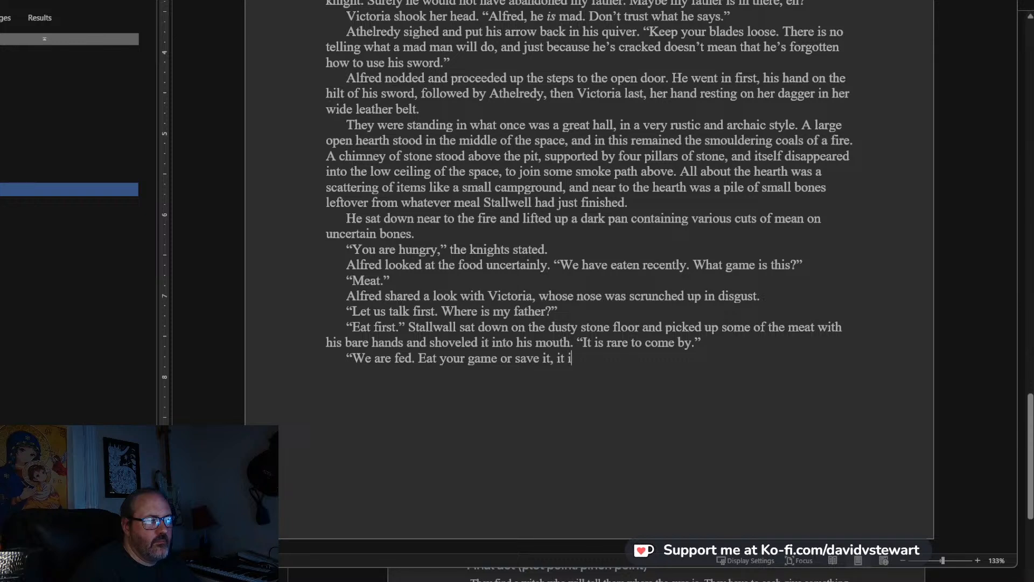
{"action": "type", "text": "s no matter to us.”"}
{"action": "key", "text": "Return"}
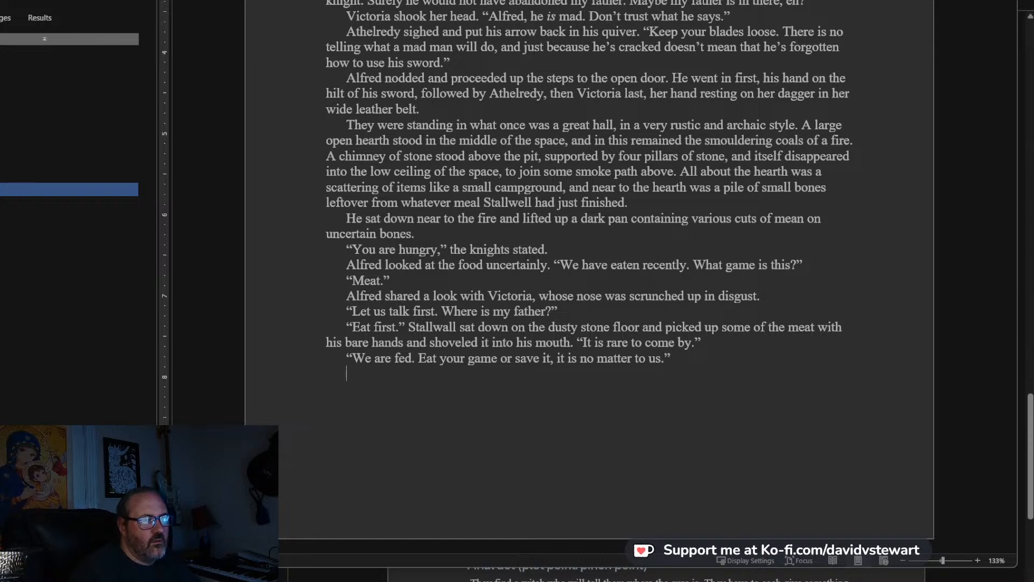
{"action": "type", "text": "Stallw"}
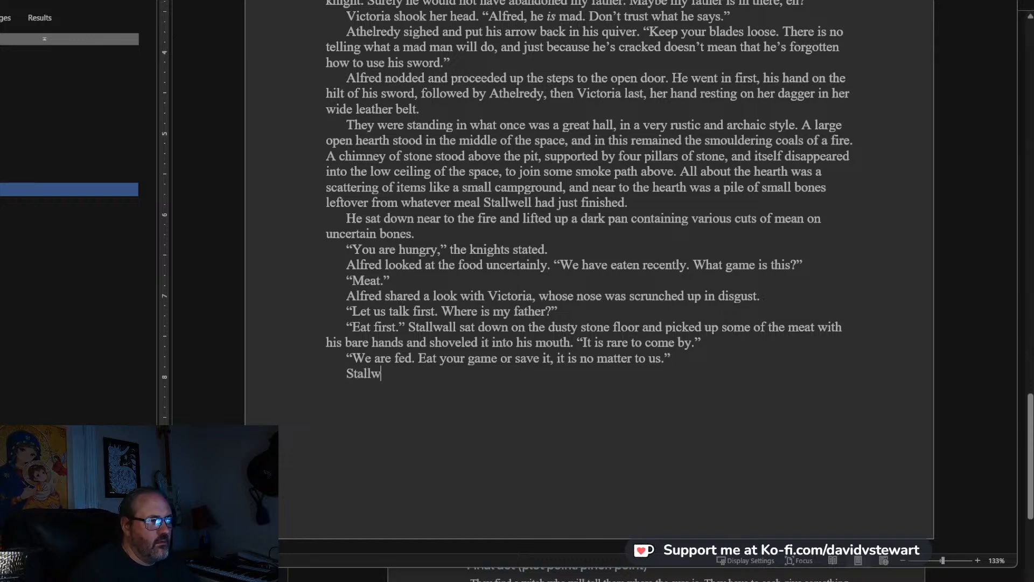
{"action": "type", "text": "ell shrugged."}
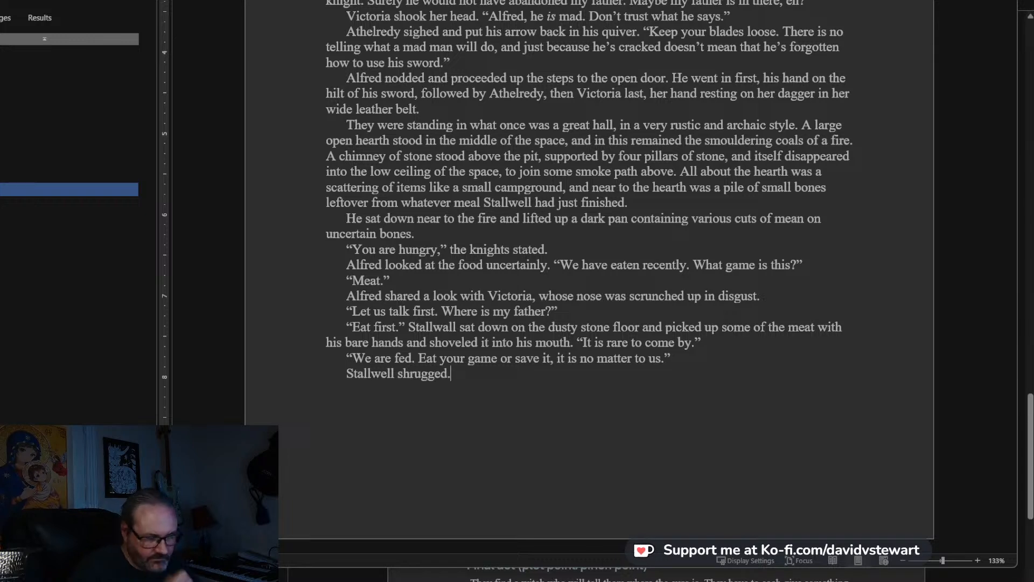
{"action": "type", "text": " \"S"}
{"action": "type", "text": "it."}
{"action": "key", "text": "BackSpace"}
{"action": "type", "text": ", pl"}
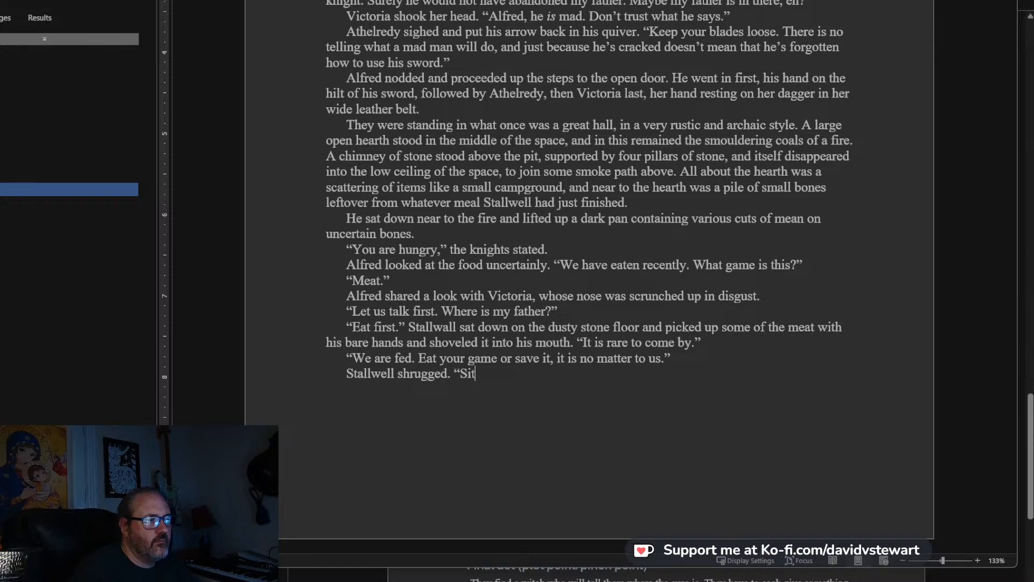
{"action": "key", "text": "BackSpace"}
{"action": "key", "text": "BackSpace"}
{"action": "key", "text": "BackSpace"}
{"action": "key", "text": "BackSpace"}
Add a new line of dialogue for Alfred reading “Now, please Sir Stallwell, tell me where my father is.”.
{"action": "key", "text": "Return"}
{"action": "type", "text": "“Now, "}
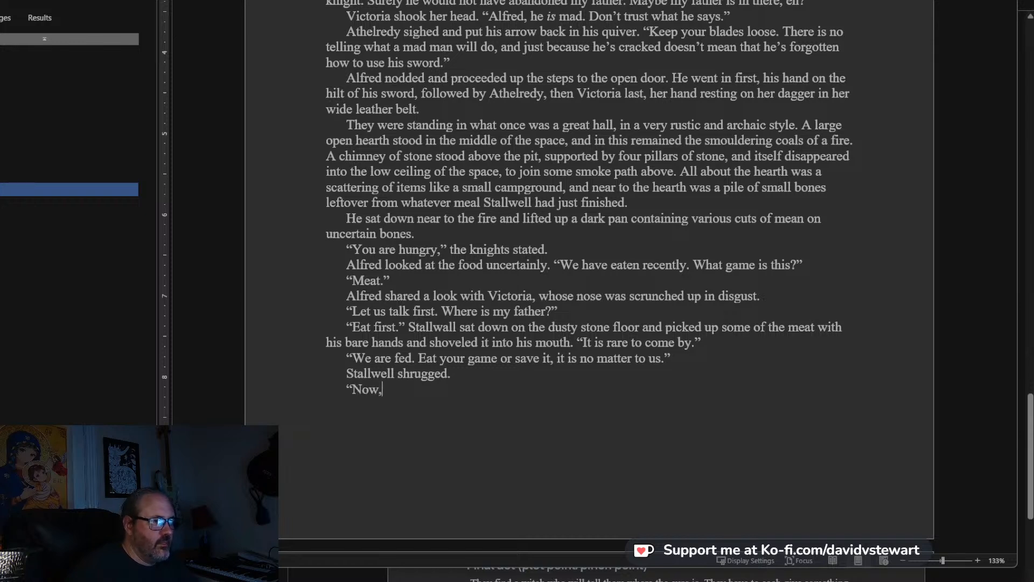
{"action": "type", "text": "please "}
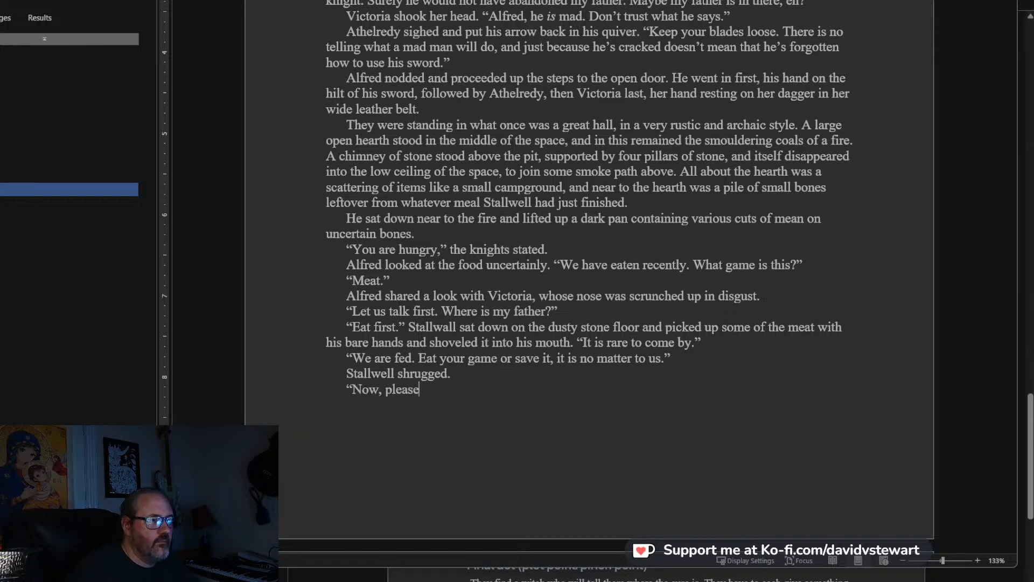
{"action": "type", "text": "Sir Stalk"}
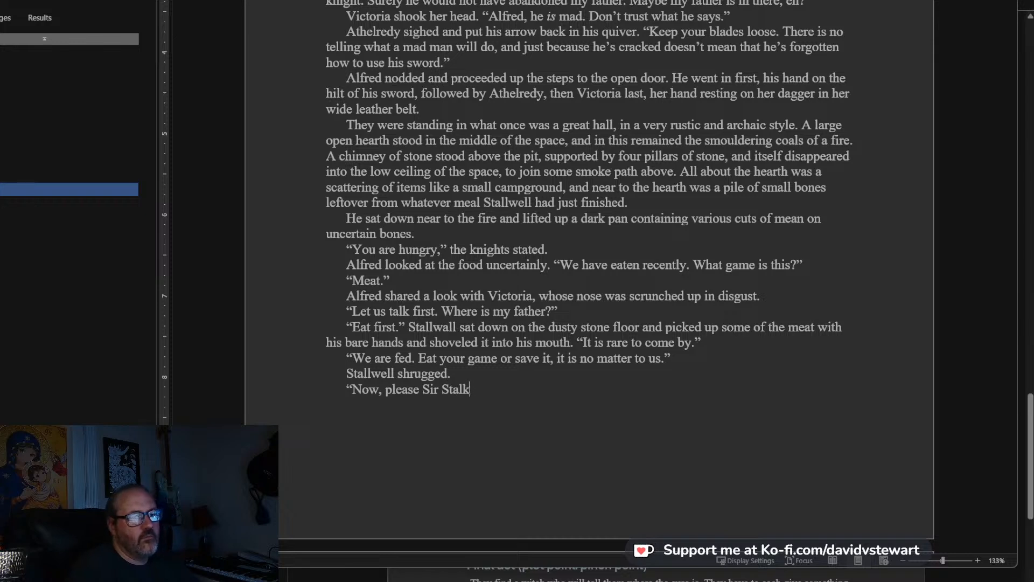
{"action": "key", "text": "BackSpace"}
{"action": "type", "text": "lwe"}
{"action": "key", "text": "BackSpace"}
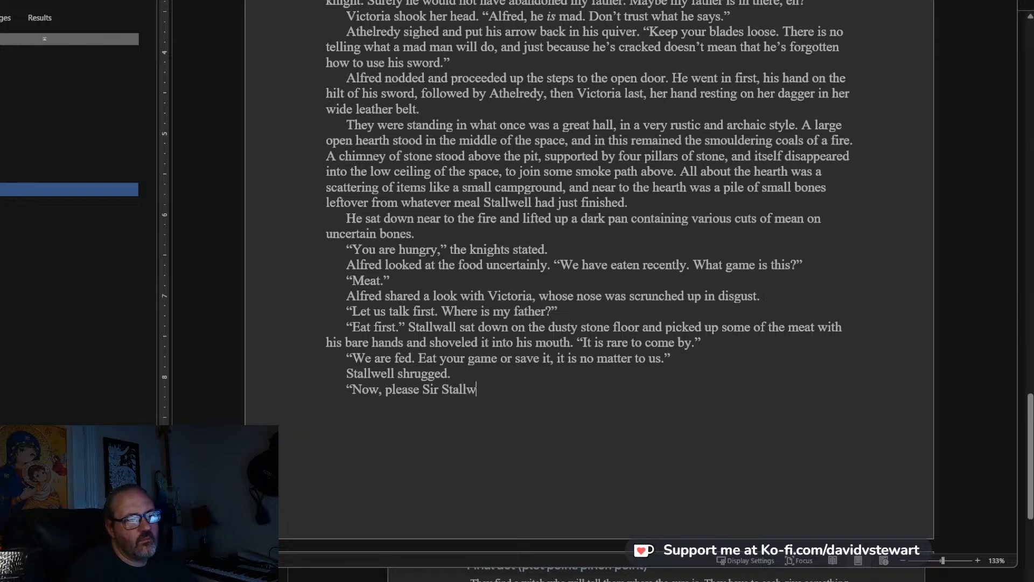
{"action": "type", "text": "ell, tell my w"}
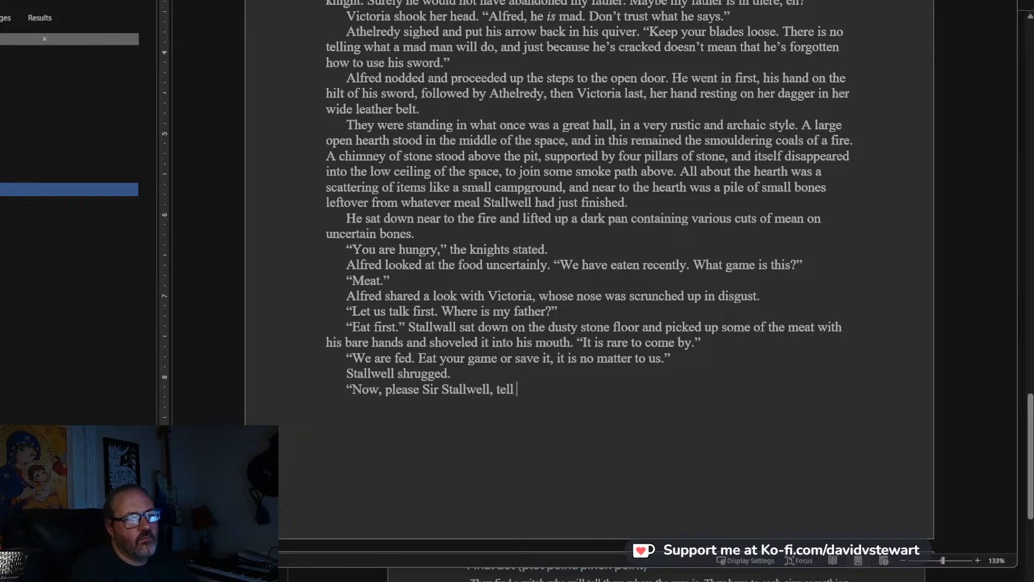
{"action": "key", "text": "BackSpace"}
{"action": "key", "text": "BackSpace"}
{"action": "key", "text": "BackSpace"}
{"action": "type", "text": "e wh"}
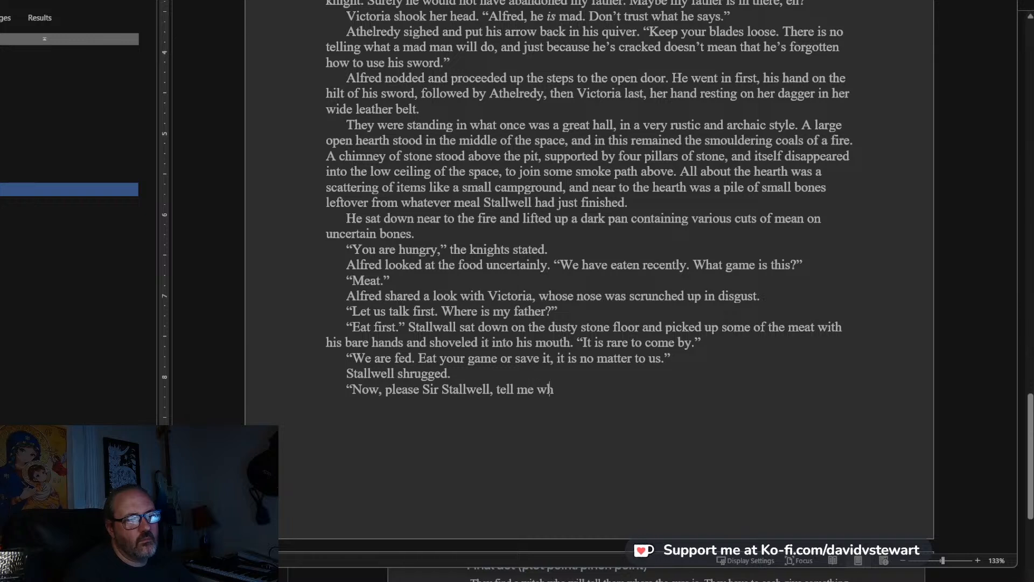
{"action": "type", "text": "ere my father is.\""}
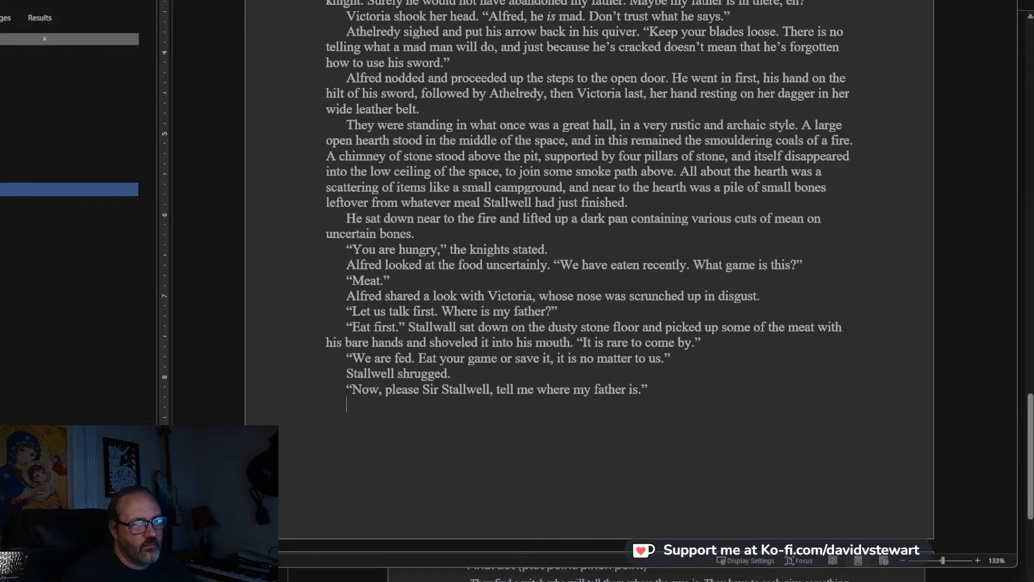
Add the paragraph “The knight cringed and looked away.”.
{"action": "key", "text": "Return"}
{"action": "type", "text": "The knight cring"}
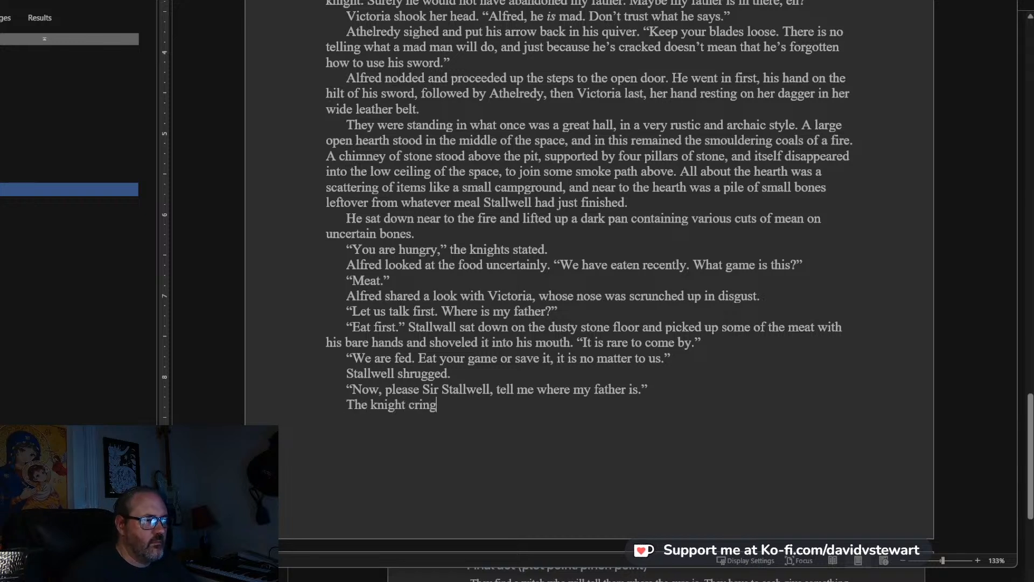
{"action": "type", "text": "ed and looked away."}
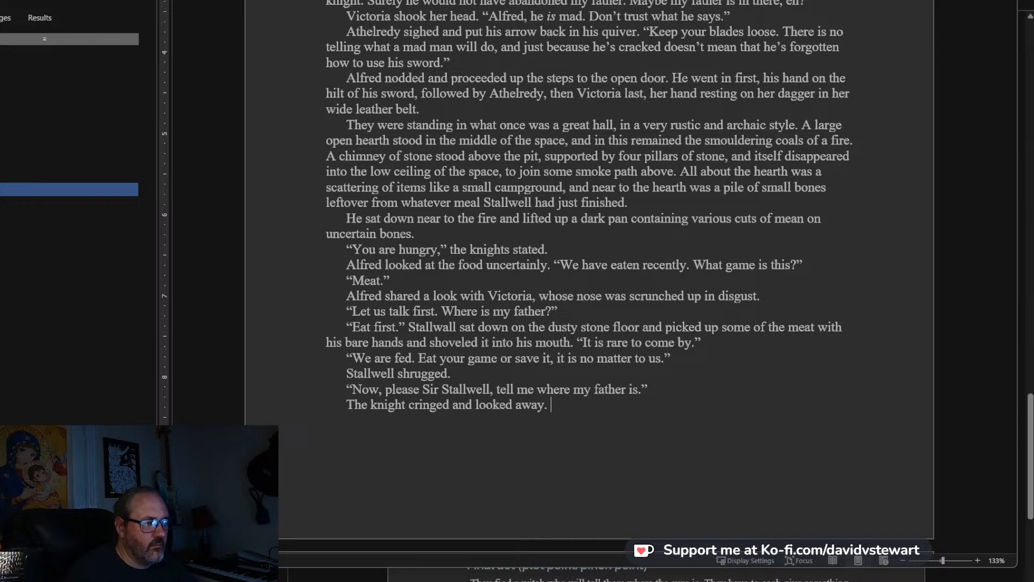
Add a new line of dialogue for Alfred reading “What is wrong?”.
{"action": "key", "text": "Return"}
{"action": "type", "text": "“"}
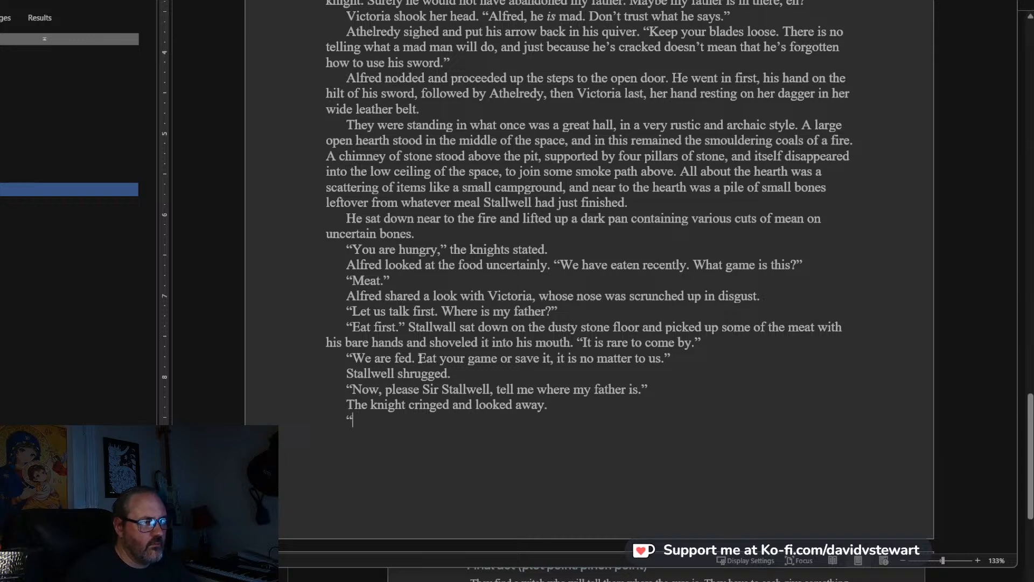
{"action": "type", "text": "What is wrong"}
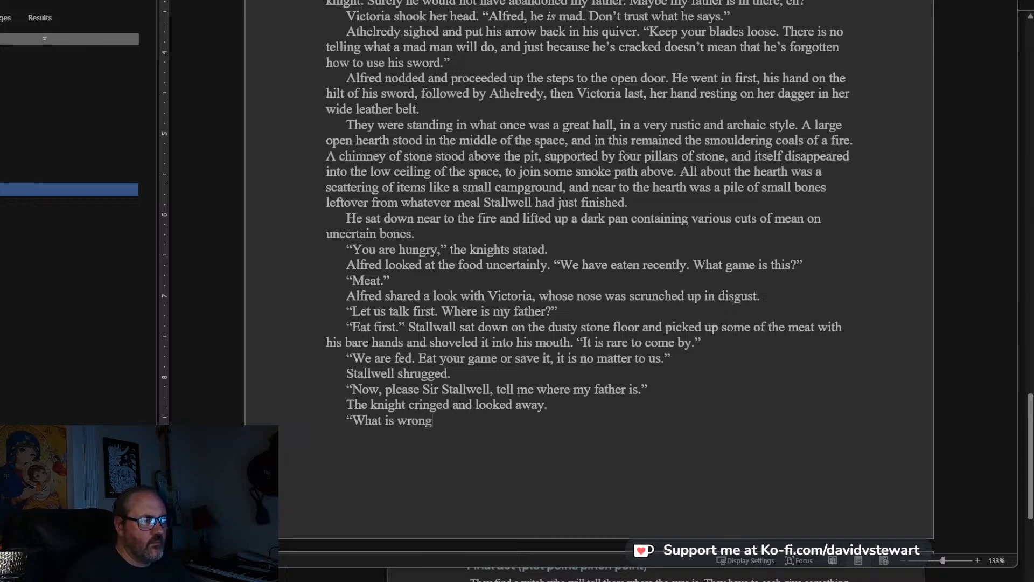
Insert the sentence “Alfred knelt beside him.” before the quote “What is wrong?”.
{"action": "key", "text": "Left"}
{"action": "key", "text": "Left"}
{"action": "key", "text": "Left"}
{"action": "key", "text": "Left"}
{"action": "key", "text": "Left"}
{"action": "key", "text": "Left"}
{"action": "key", "text": "Left"}
{"action": "key", "text": "Left"}
{"action": "key", "text": "Left"}
{"action": "key", "text": "Left"}
{"action": "key", "text": "Left"}
{"action": "key", "text": "Left"}
{"action": "key", "text": "Left"}
{"action": "key", "text": "Left"}
{"action": "key", "text": "Left"}
{"action": "key", "text": "Left"}
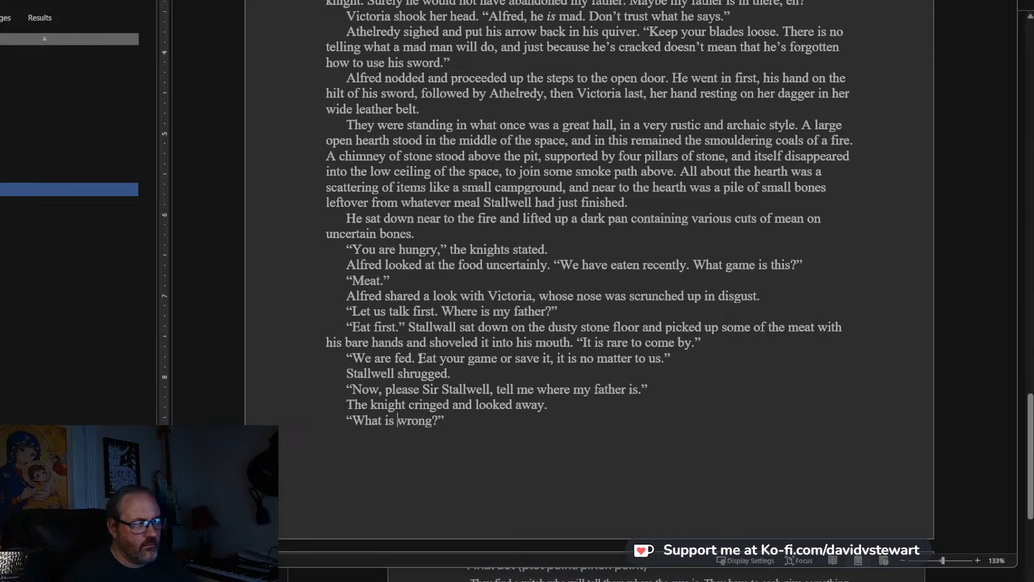
{"action": "type", "text": "Alfred kne"}
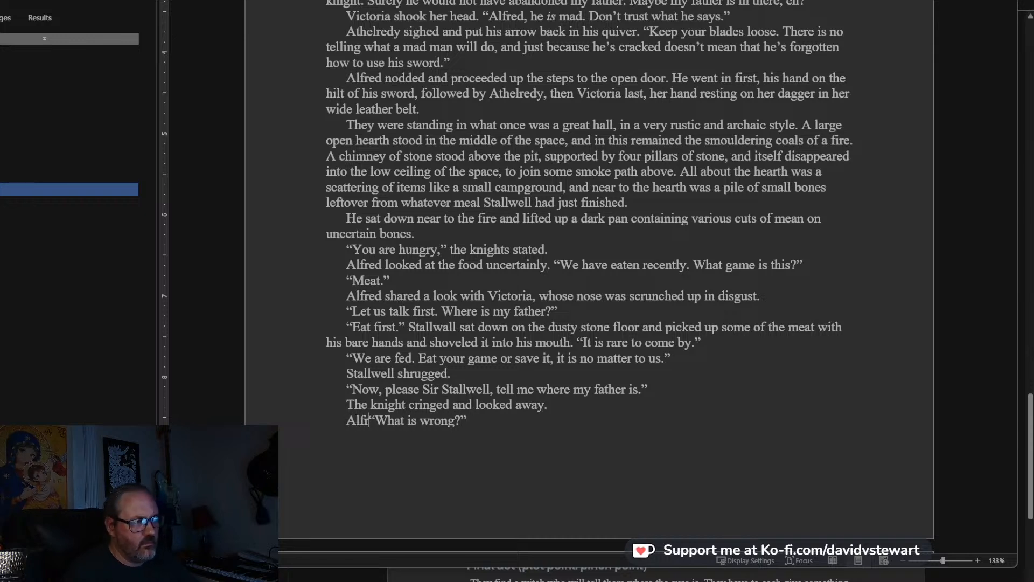
{"action": "type", "text": "el"}
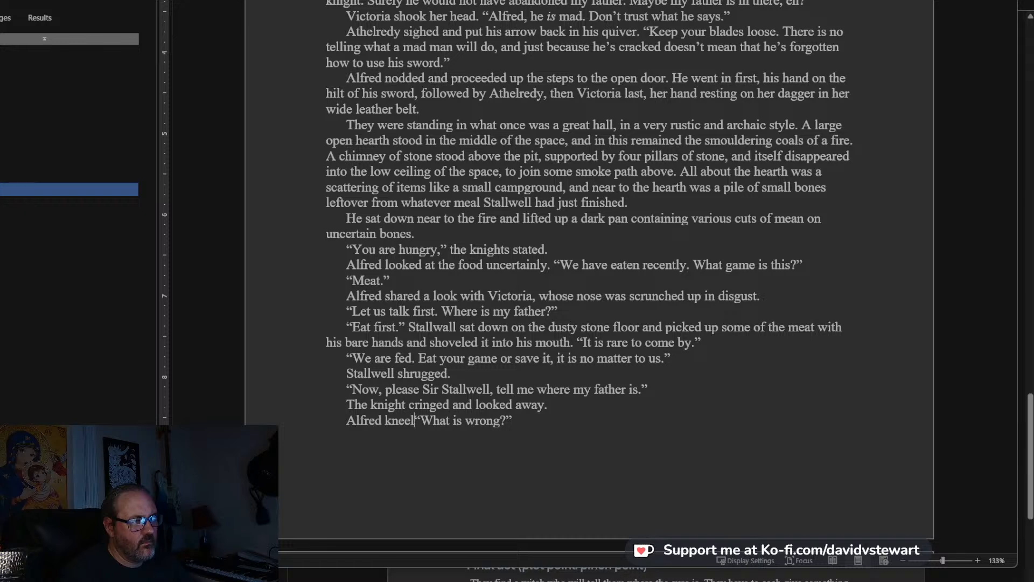
{"action": "key", "text": "BackSpace"}
{"action": "key", "text": "BackSpace"}
{"action": "type", "text": "lt be"}
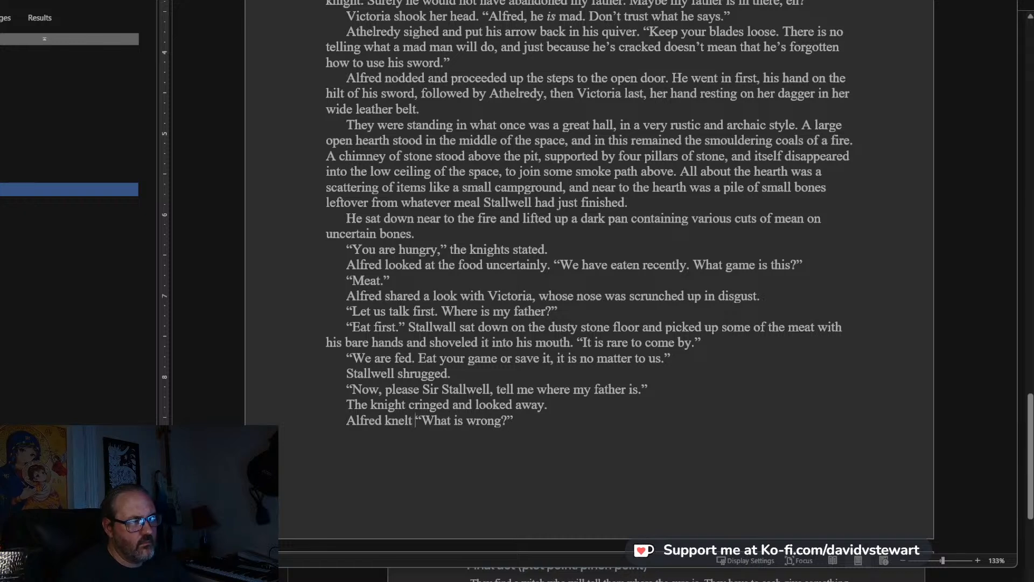
{"action": "type", "text": "side him."}
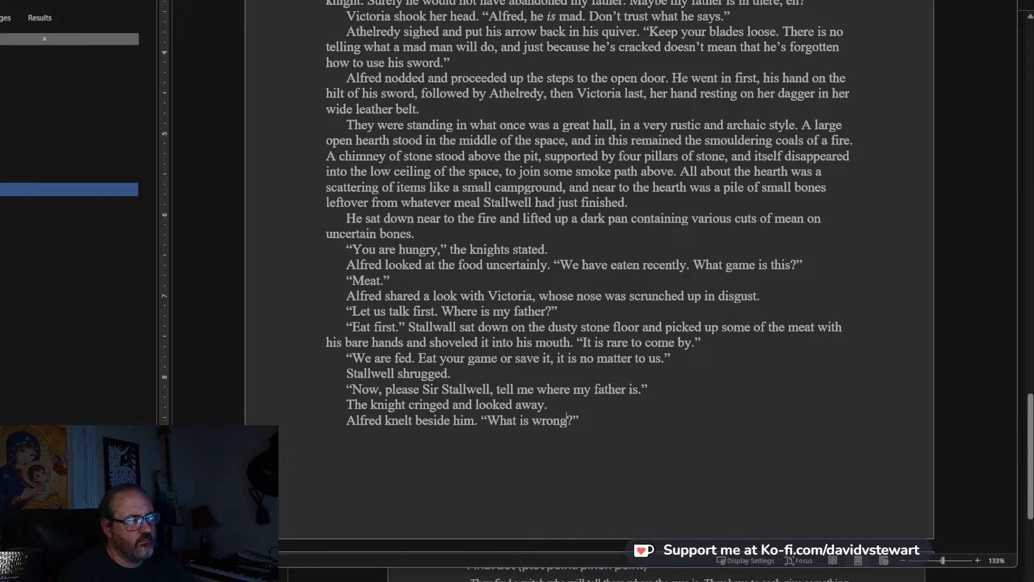
Add a new line of dialogue for Stallwell reading “Your father is lost, my prince. He is lost, and you shall be, too, if you tread on.”.
{"action": "key", "text": "Return"}
{"action": "type", "text": "\""}
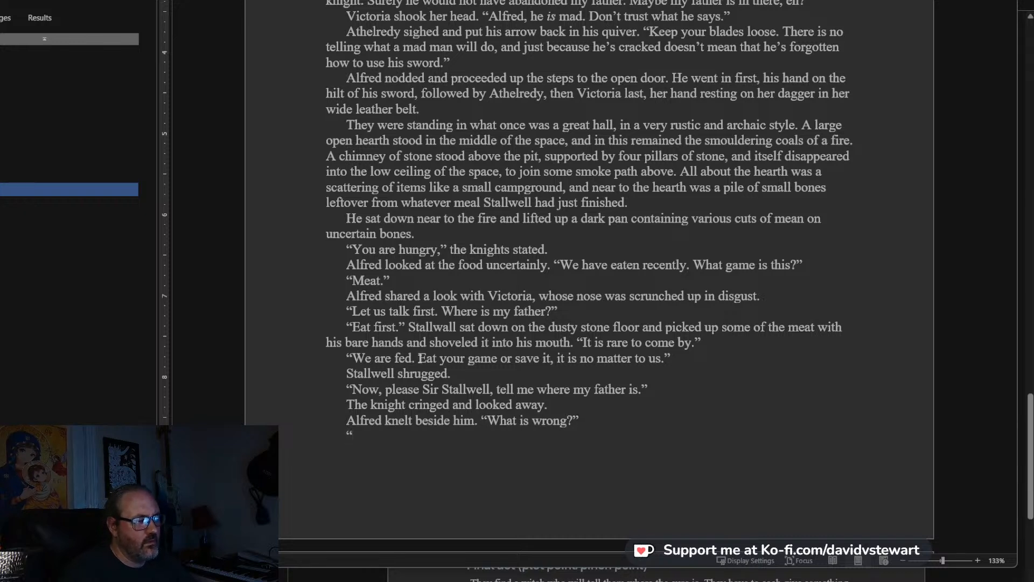
{"action": "type", "text": "You"}
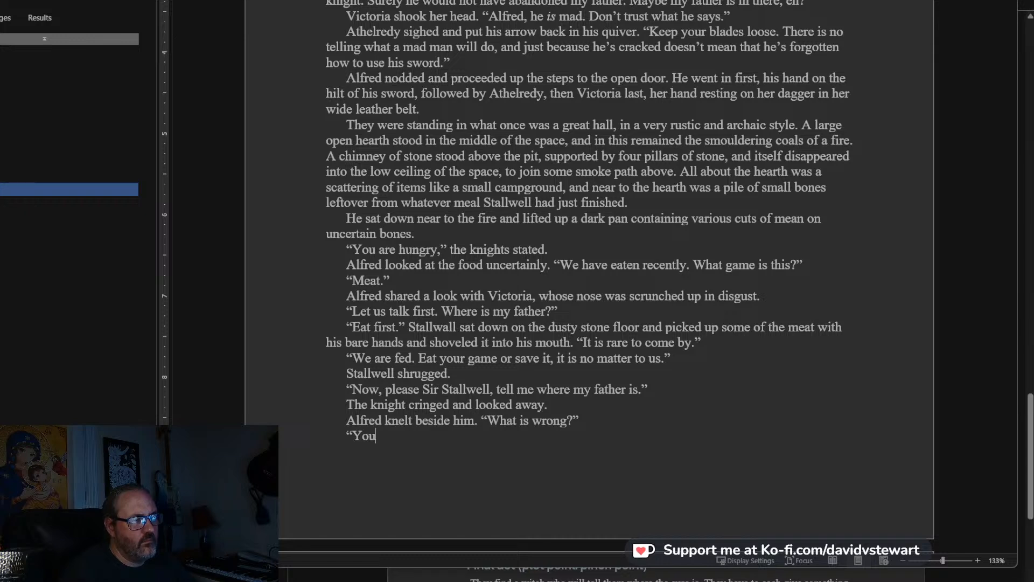
{"action": "type", "text": "r father is"}
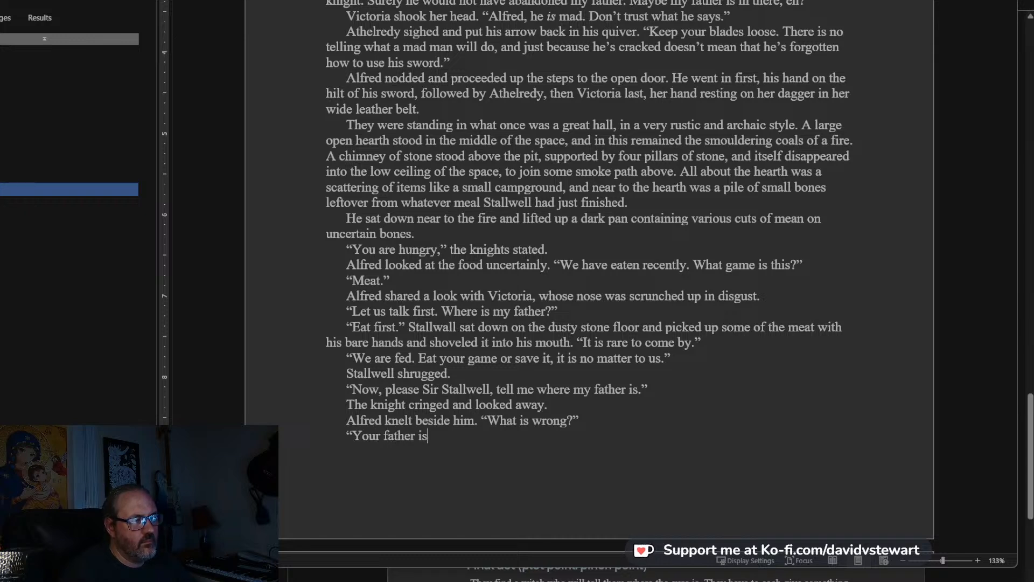
{"action": "type", "text": " lost, my prince. "}
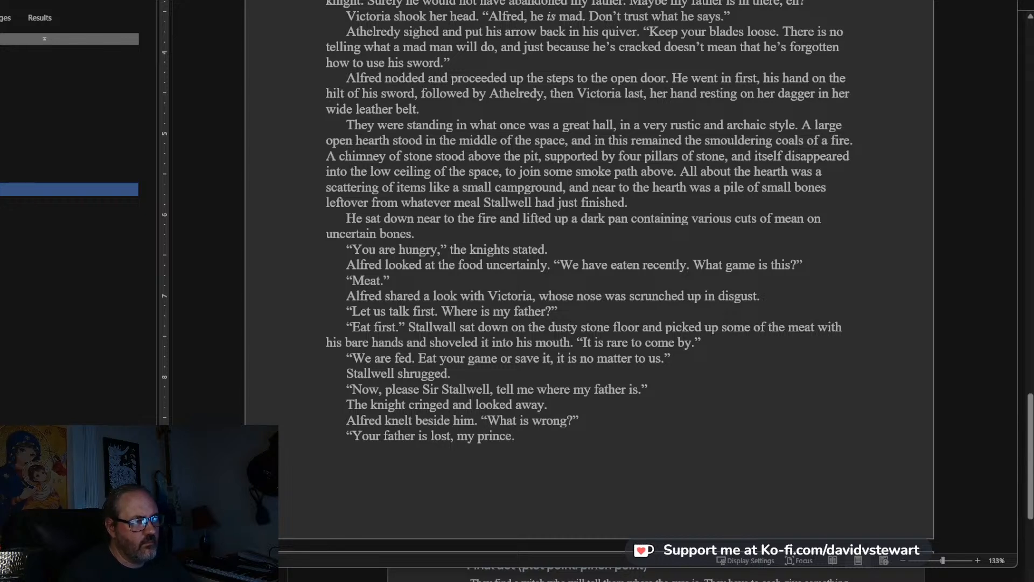
{"action": "type", "text": "He is lost, and y"}
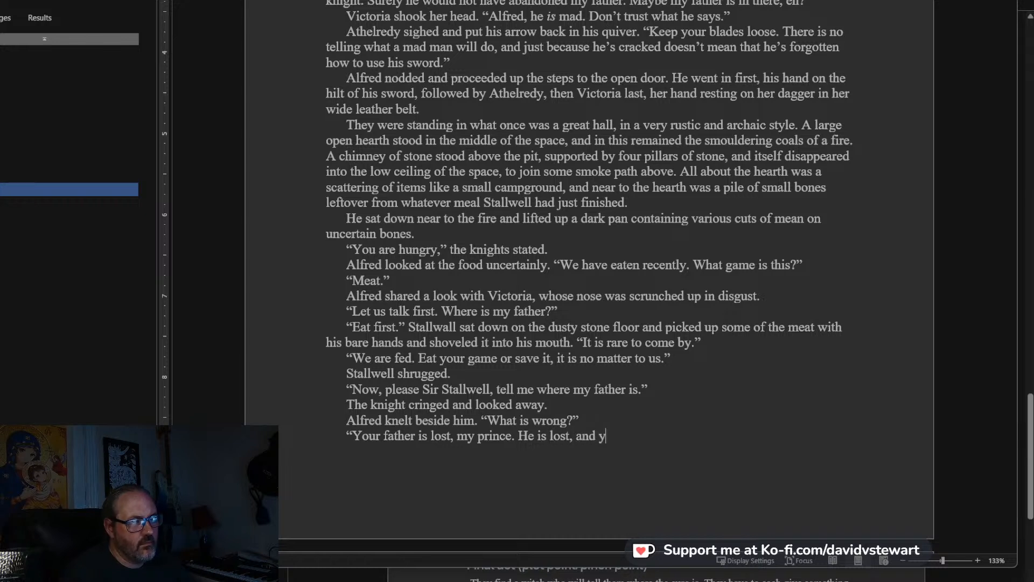
{"action": "type", "text": "ou shall be "}
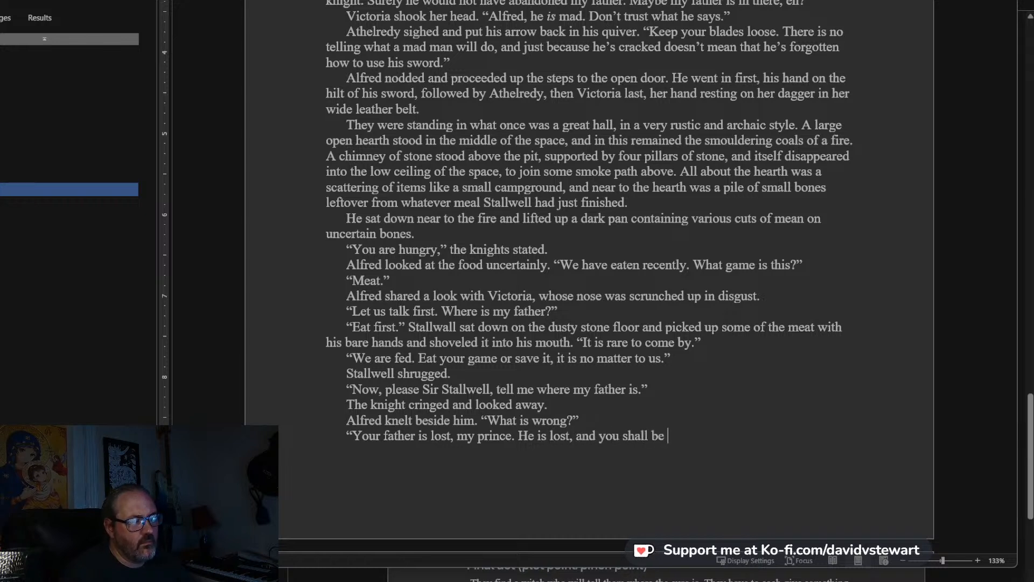
{"action": "type", "text": ", too, if you tread on. This is why "}
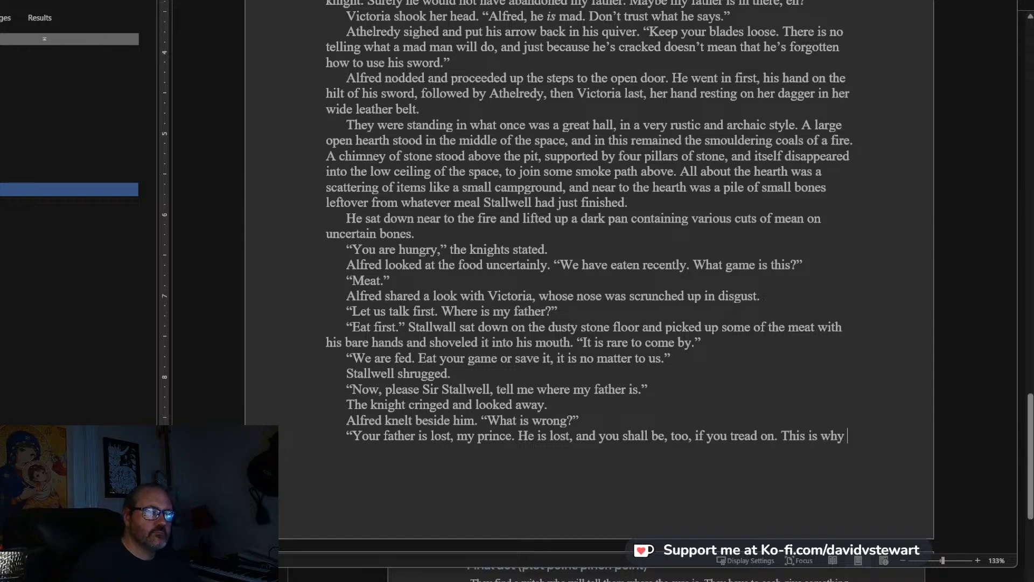
{"action": "type", "text": "you are here, is "}
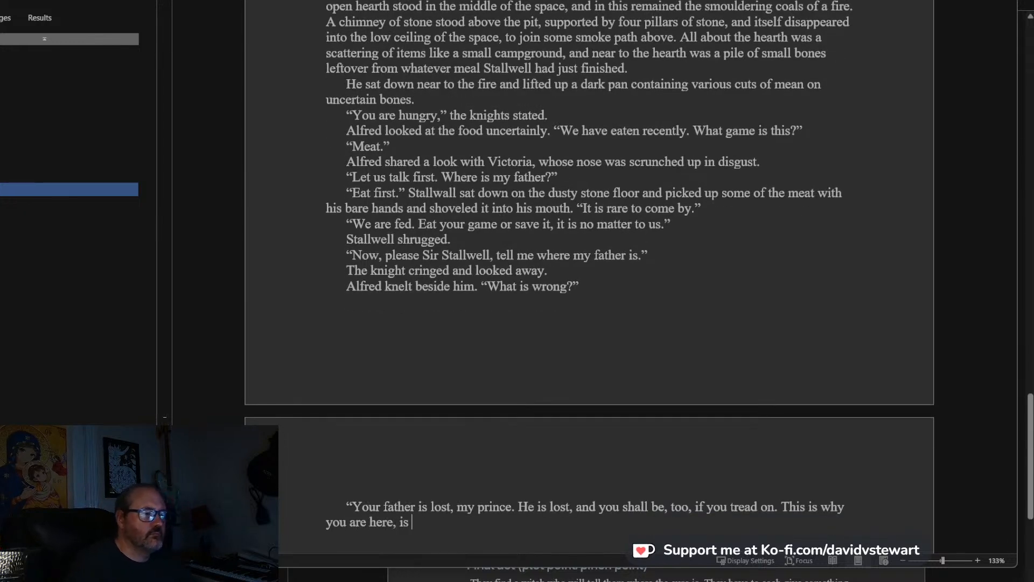
{"action": "type", "text": "it not? F"}
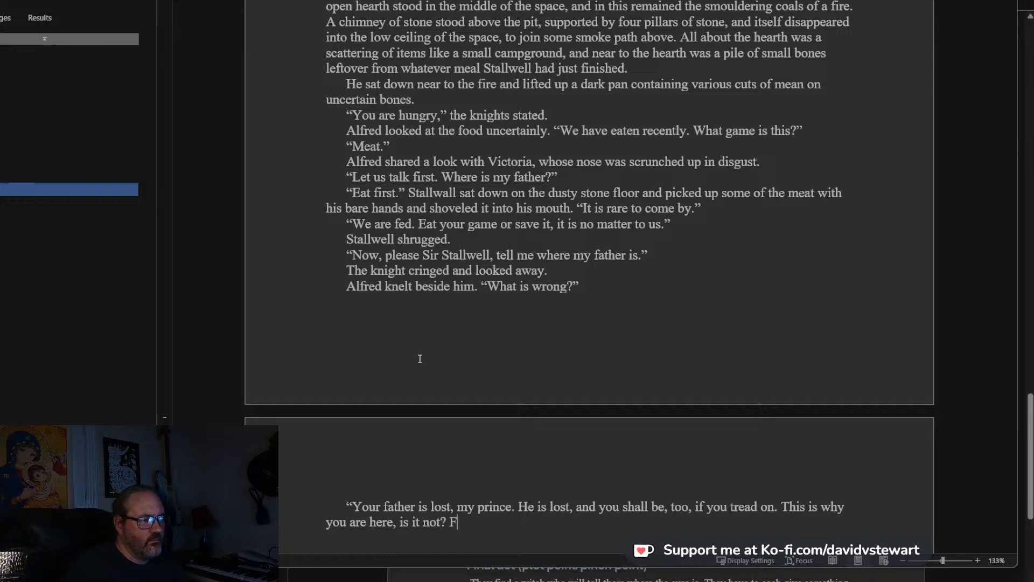
{"action": "type", "text": "ollowing "}
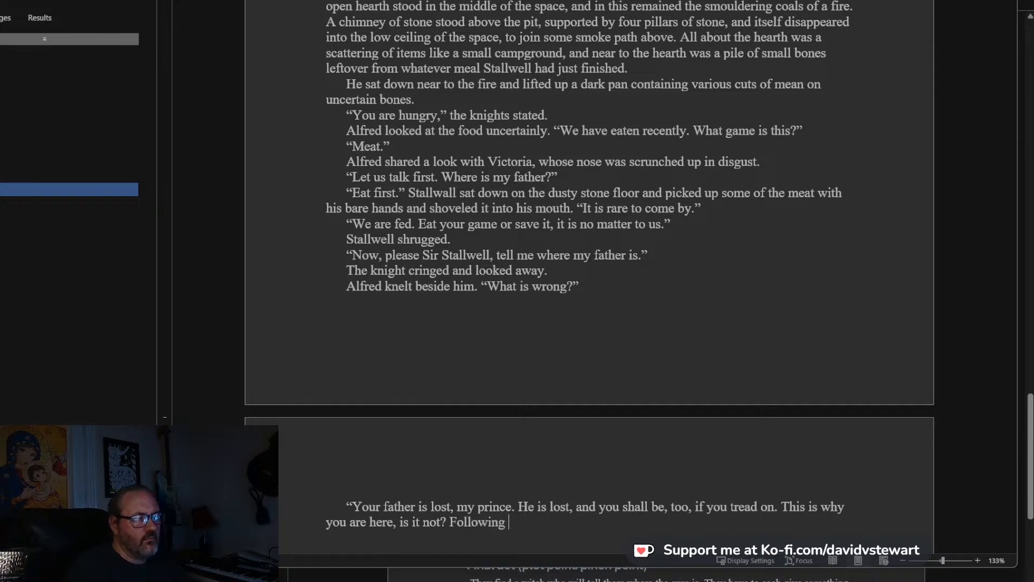
{"action": "type", "text": "in the footsteps"}
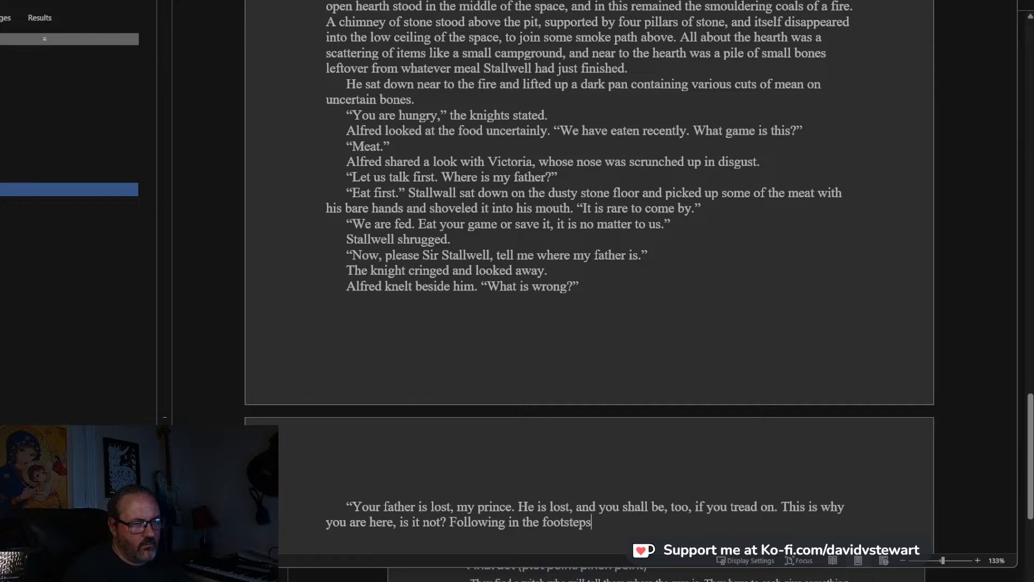
{"action": "type", "text": " of your father"}
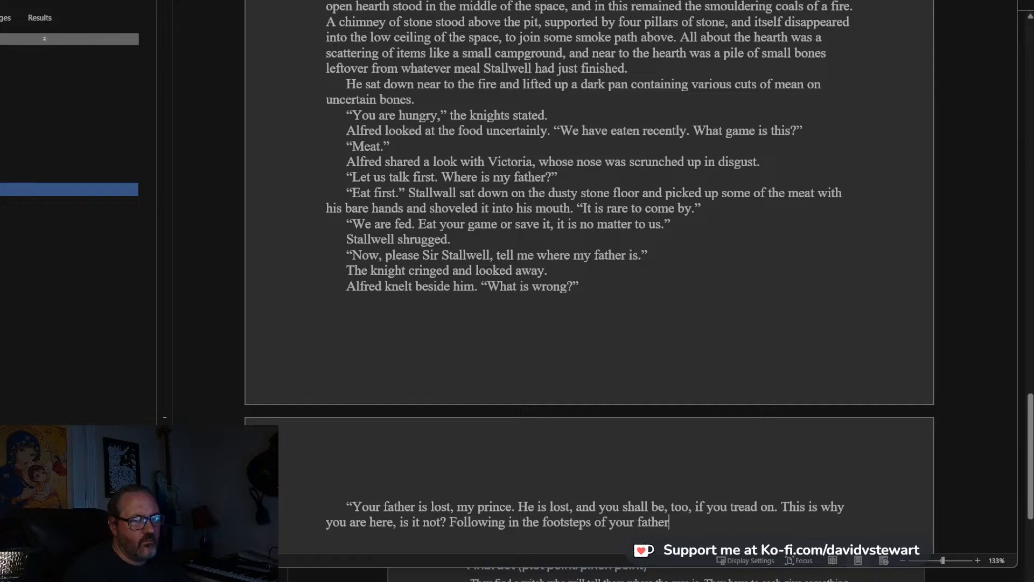
{"action": "type", "text": " in his quest "}
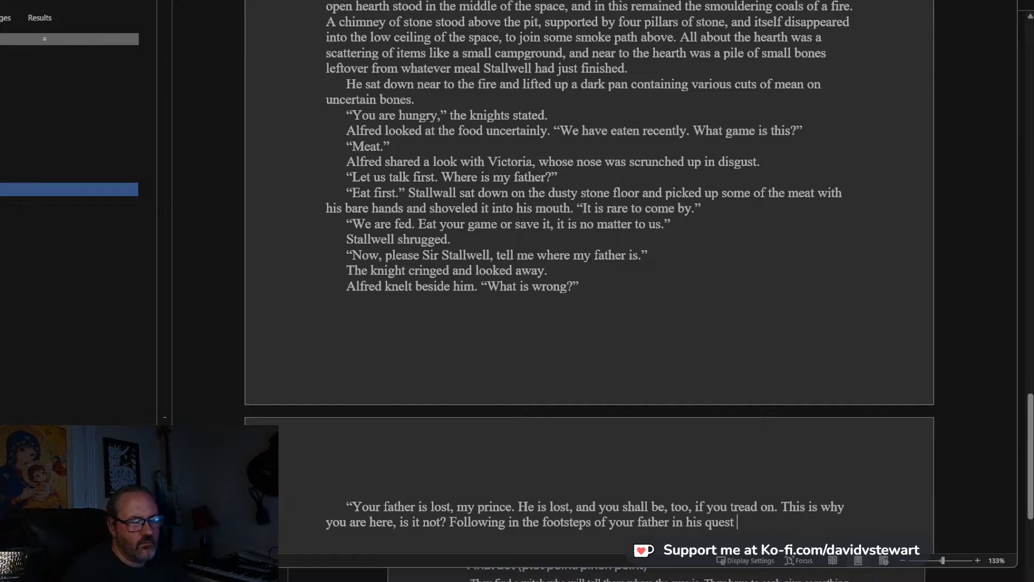
{"action": "type", "text": "?\""}
Start a new paragraph with the sentence “Alfred considered the man for a moment.”.
{"action": "key", "text": "Return"}
{"action": "type", "text": "\""}
{"action": "scroll", "coordinate": [421, 358], "scroll_direction": "down", "scroll_amount": 5}
{"action": "key", "text": "BackSpace"}
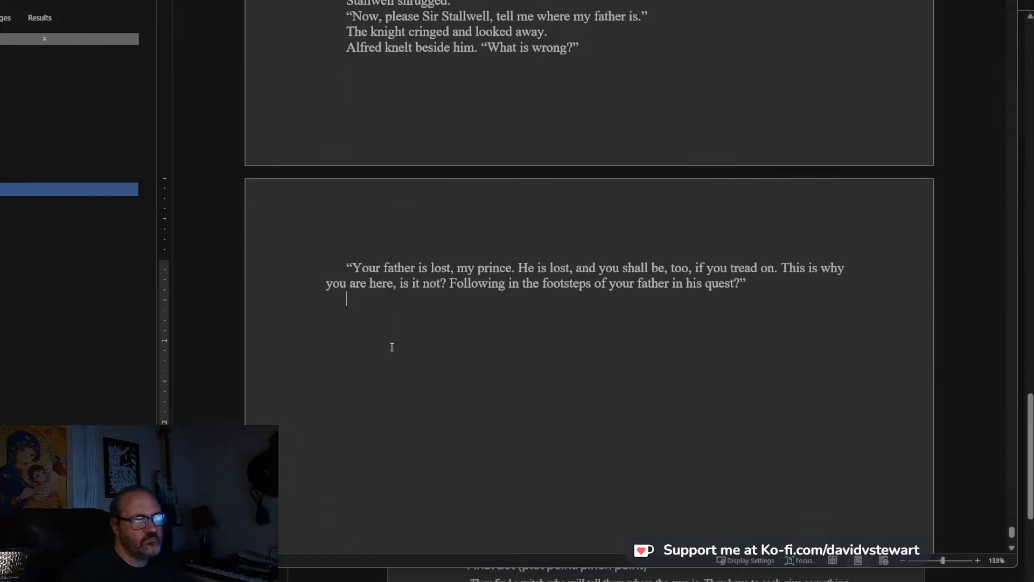
{"action": "type", "text": "Alfkre"}
{"action": "key", "text": "BackSpace"}
{"action": "type", "text": "red considered the man for a momenyt"}
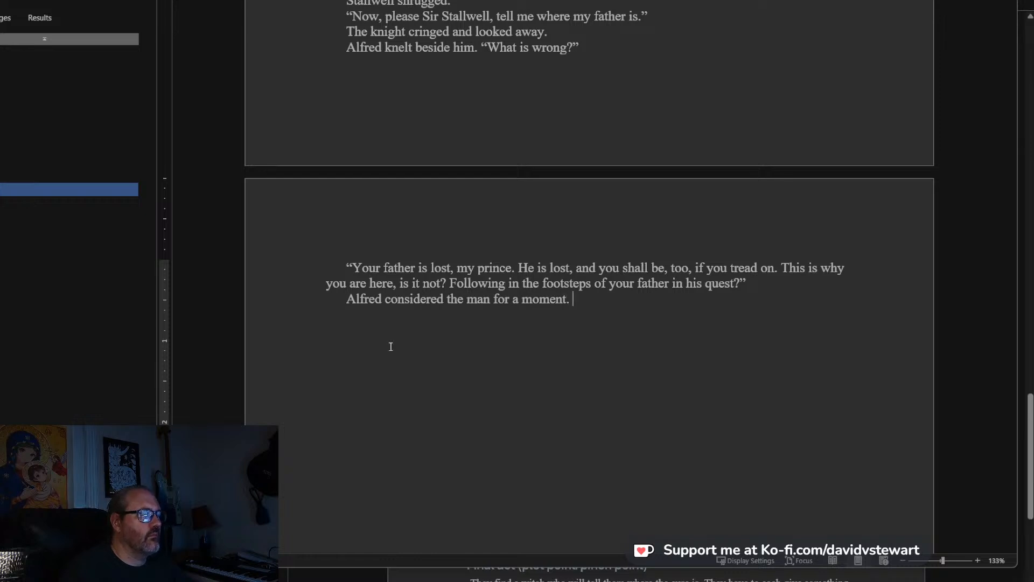
Add Alfred's reply “It is true. Has he fallen?” to the end of the same paragraph.
{"action": "scroll", "coordinate": [391, 347], "scroll_direction": "down", "scroll_amount": 3}
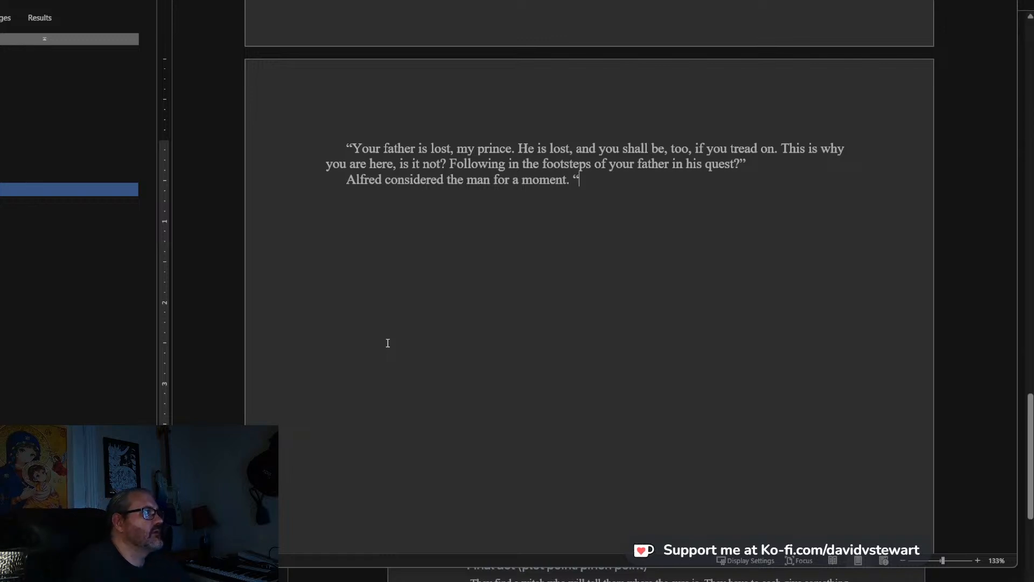
{"action": "scroll", "coordinate": [626, 141], "scroll_direction": "down", "scroll_amount": 2}
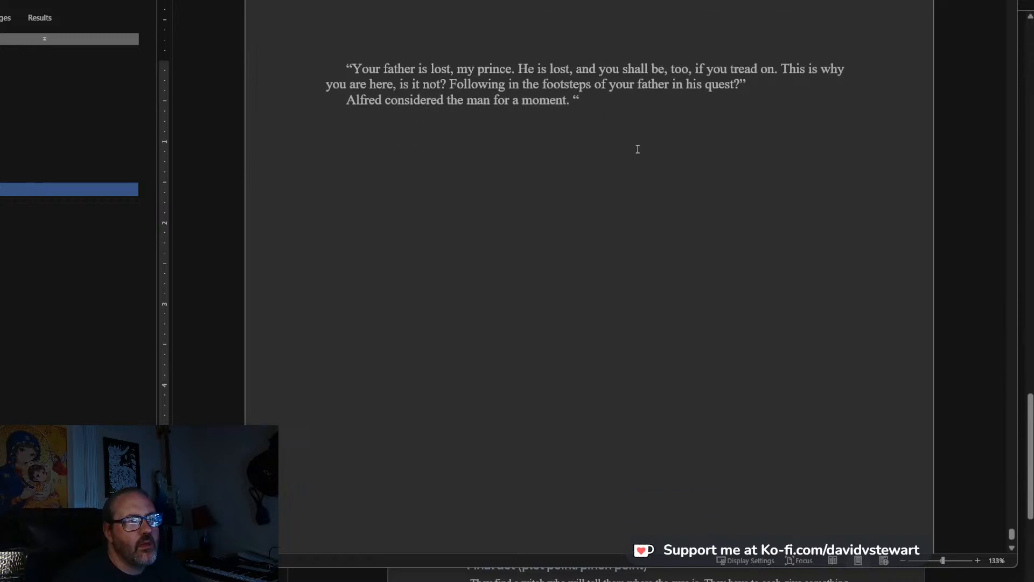
{"action": "type", "text": "W"}
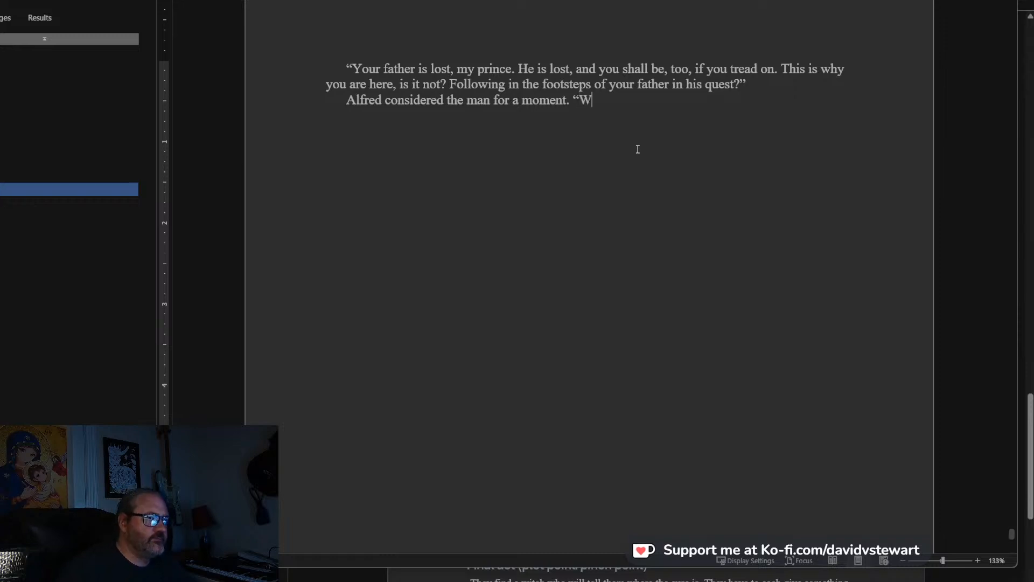
{"action": "key", "text": "BackSpace"}
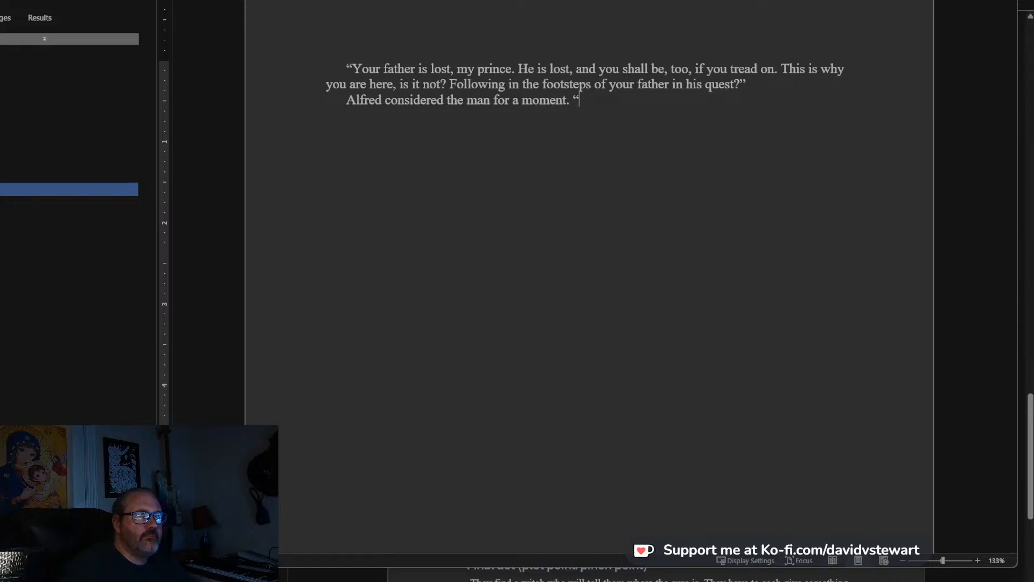
{"action": "type", "text": "It is true"}
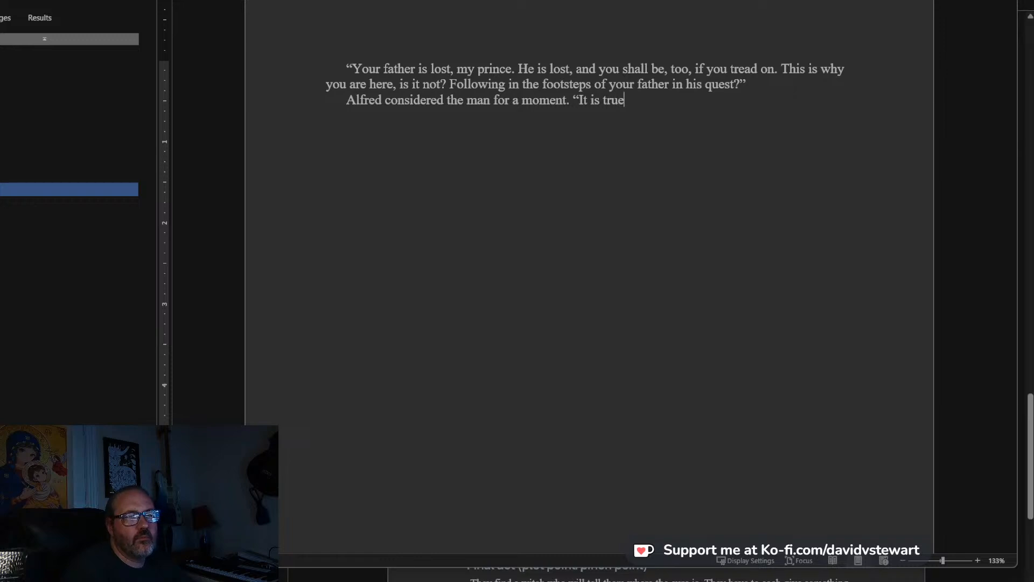
{"action": "type", "text": ". H"}
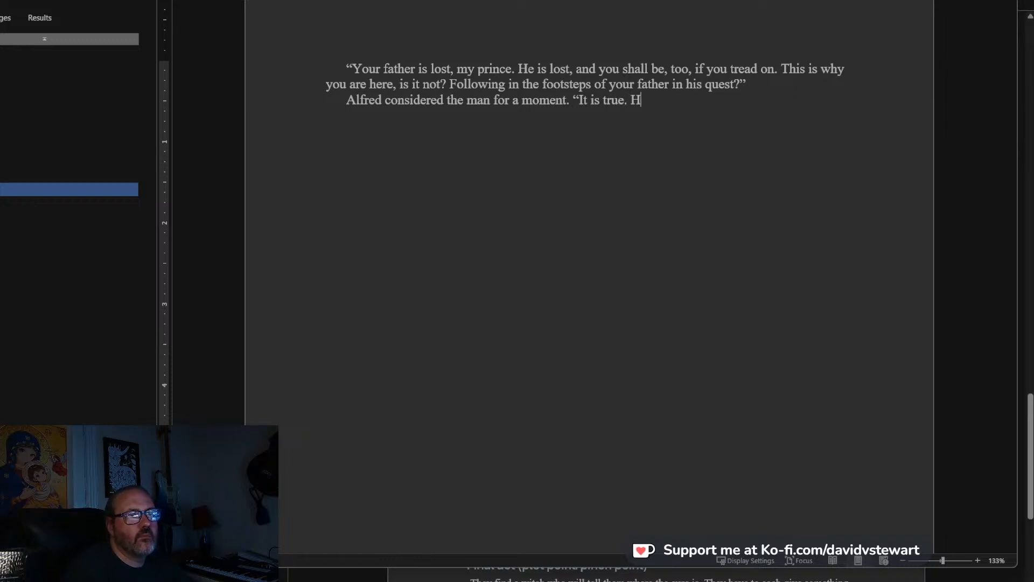
{"action": "type", "text": "as he fallen"}
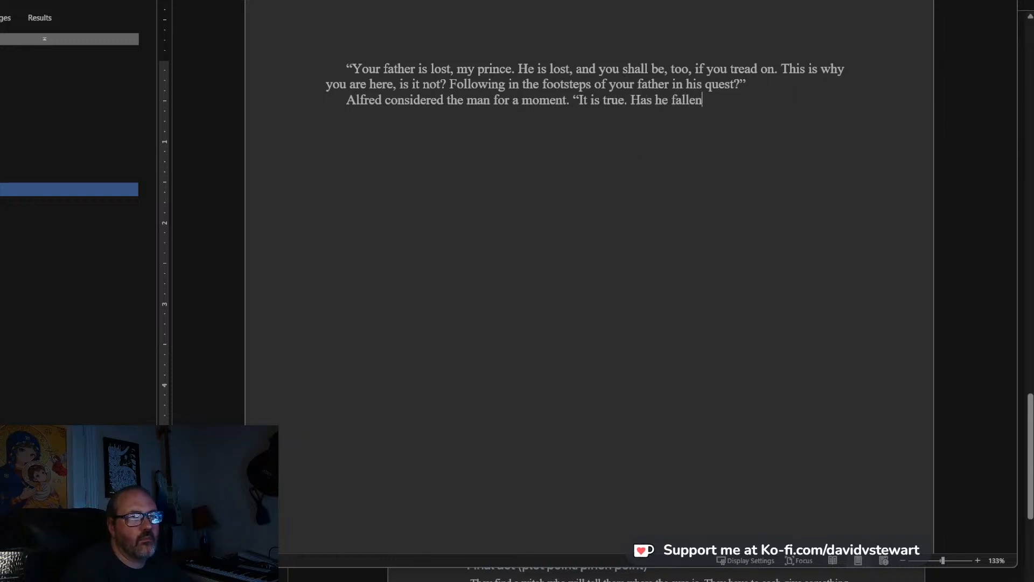
{"action": "type", "text": "?\"alle"}
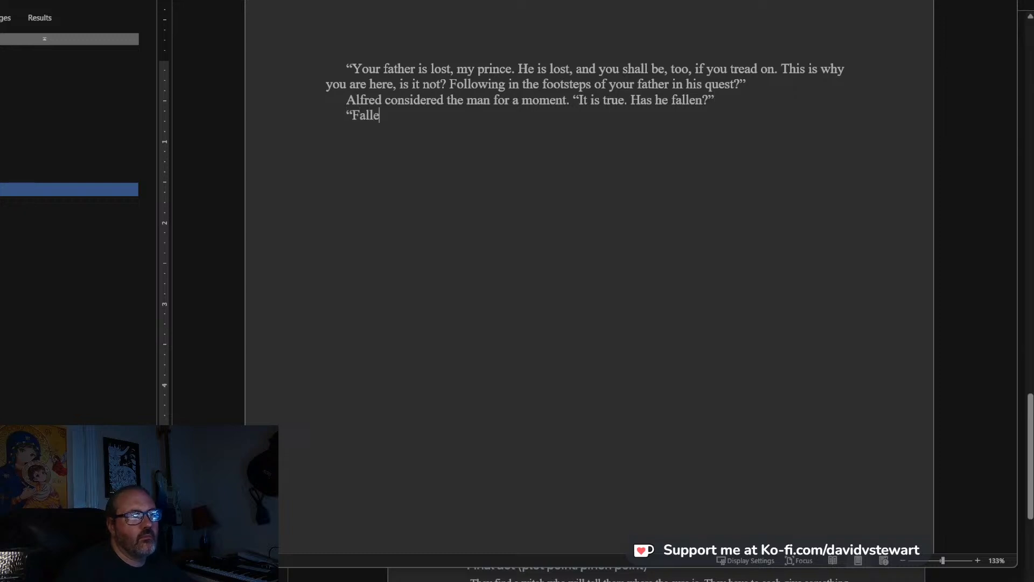
{"action": "type", "text": "n? Fallen"}
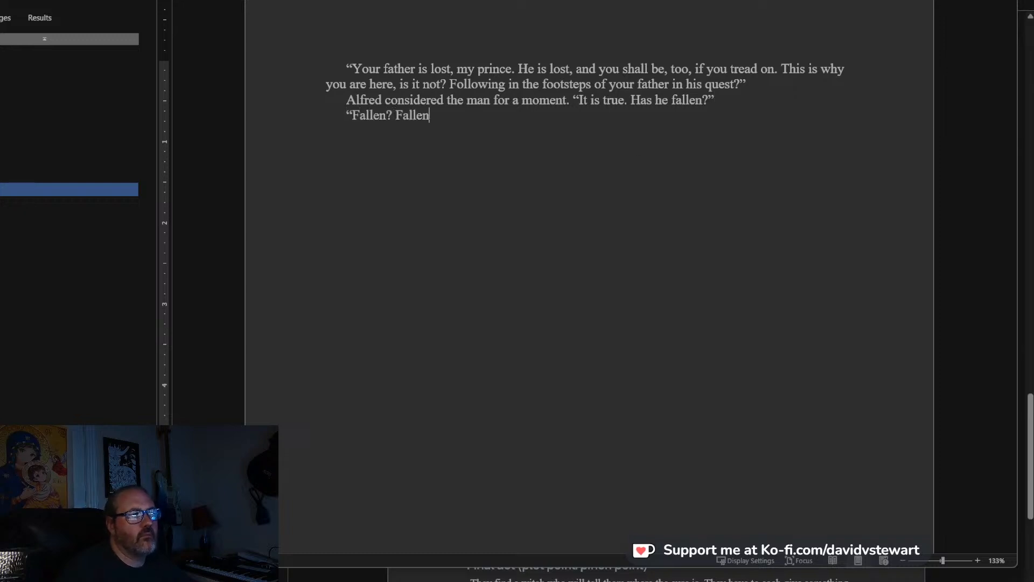
{"action": "type", "text": "?\" The "}
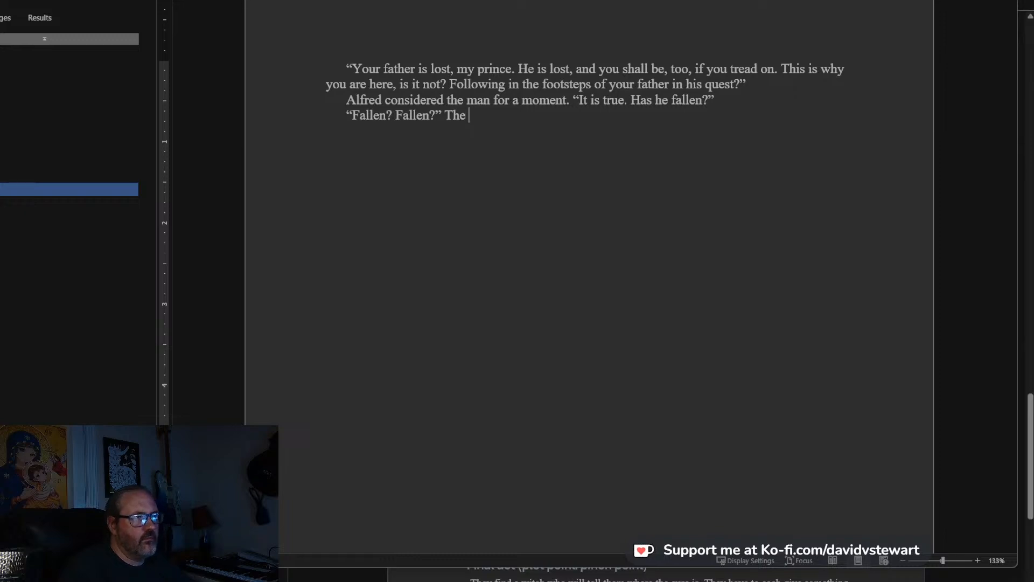
{"action": "type", "text": "man turned awa"}
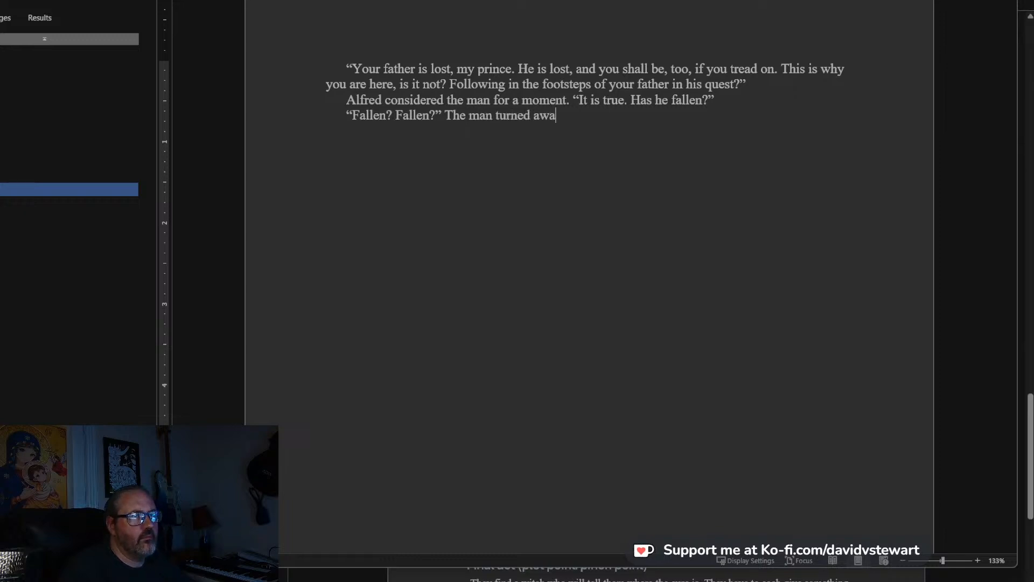
{"action": "type", "text": "y and put his fo"}
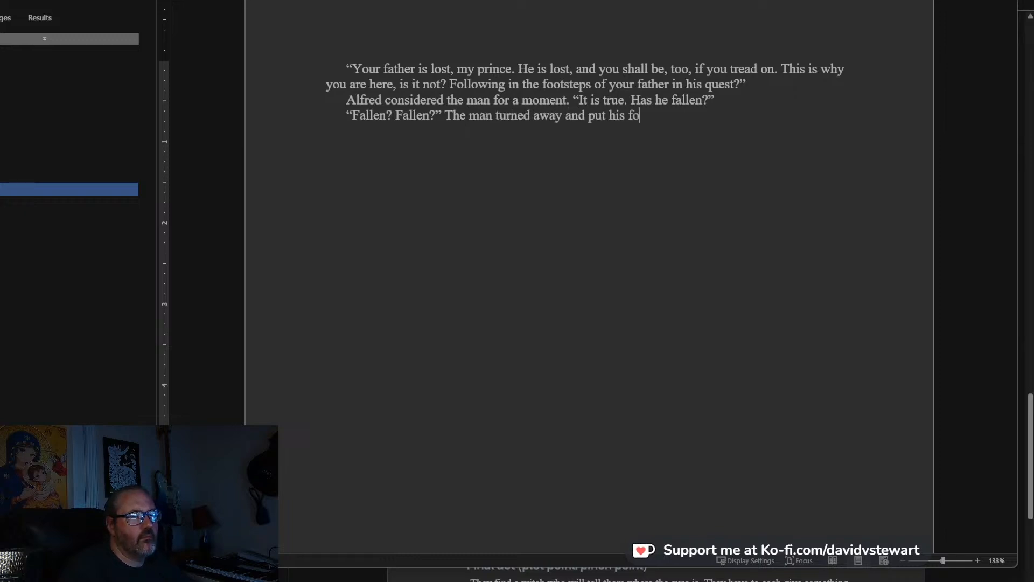
{"action": "type", "text": "od down"}
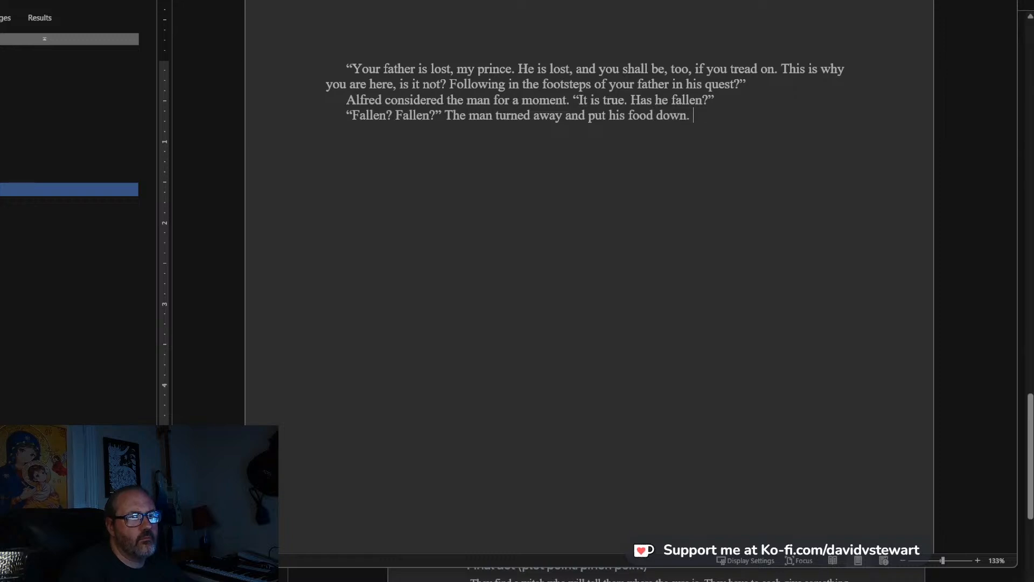
{"action": "type", "text": ". He stared into the coals of the fi"}
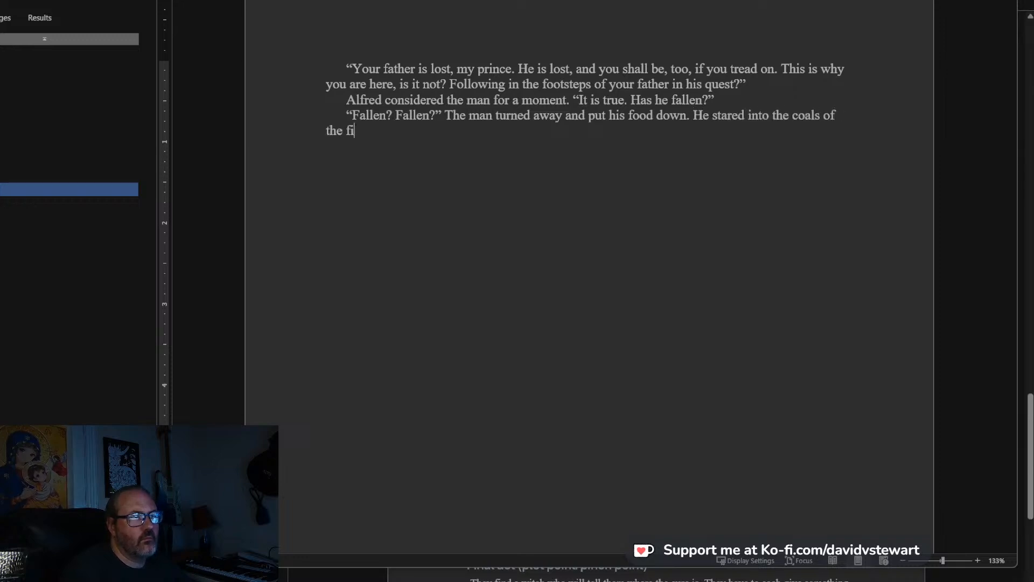
{"action": "type", "text": "re."}
Continue the paragraph with “He stared into the coals of the fire and ran his fingers through his hair.”.
{"action": "key", "text": "BackSpace"}
{"action": "type", "text": "and"}
{"action": "type", "text": " rand"}
{"action": "type", "text": "his fingers through h"}
{"action": "type", "text": "is hair. \""}
{"action": "type", "text": "Fallen"}
{"action": "type", "text": "? Perhaps"}
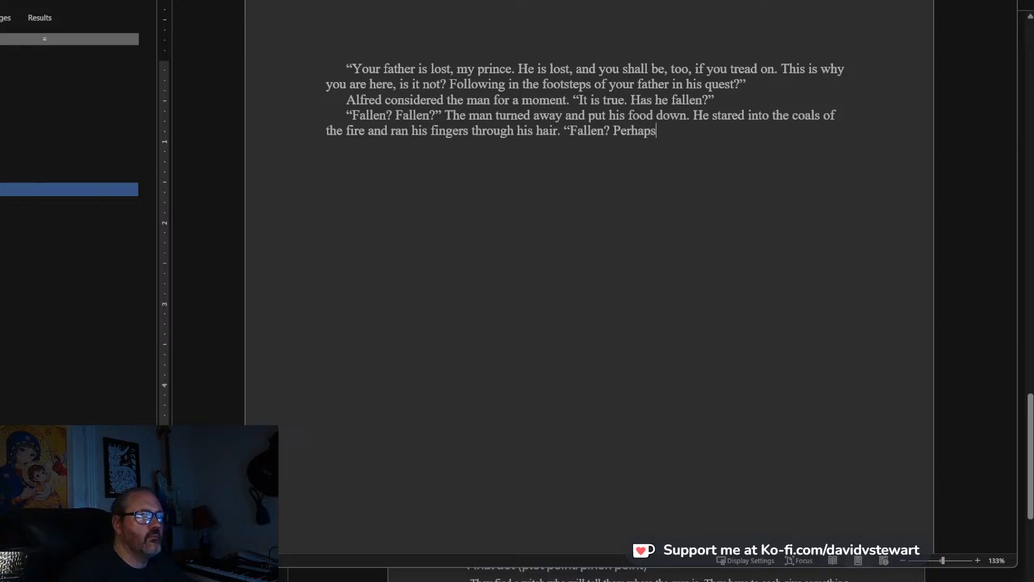
{"action": "type", "text": ". Perh"}
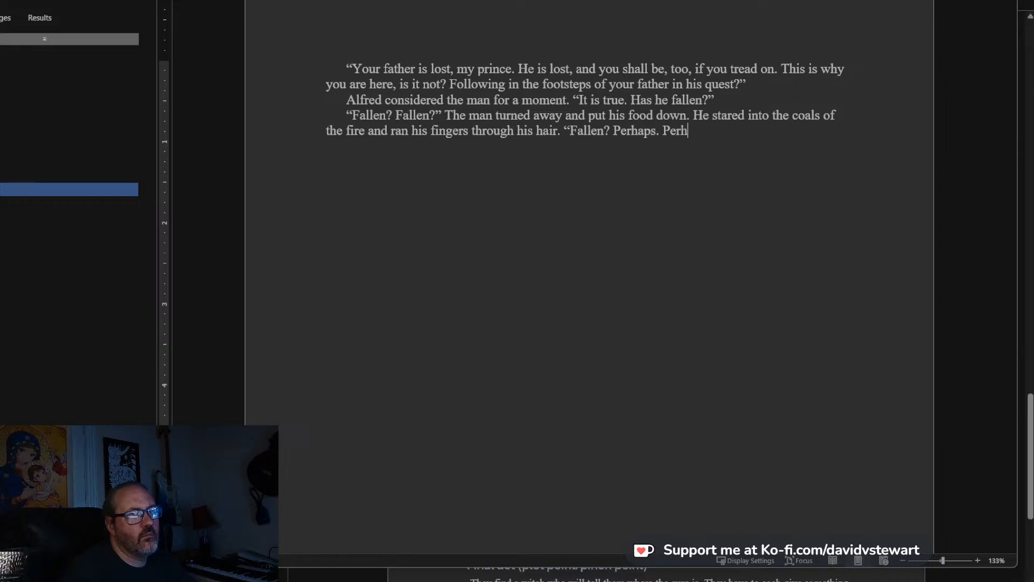
{"action": "type", "text": "aps he i"}
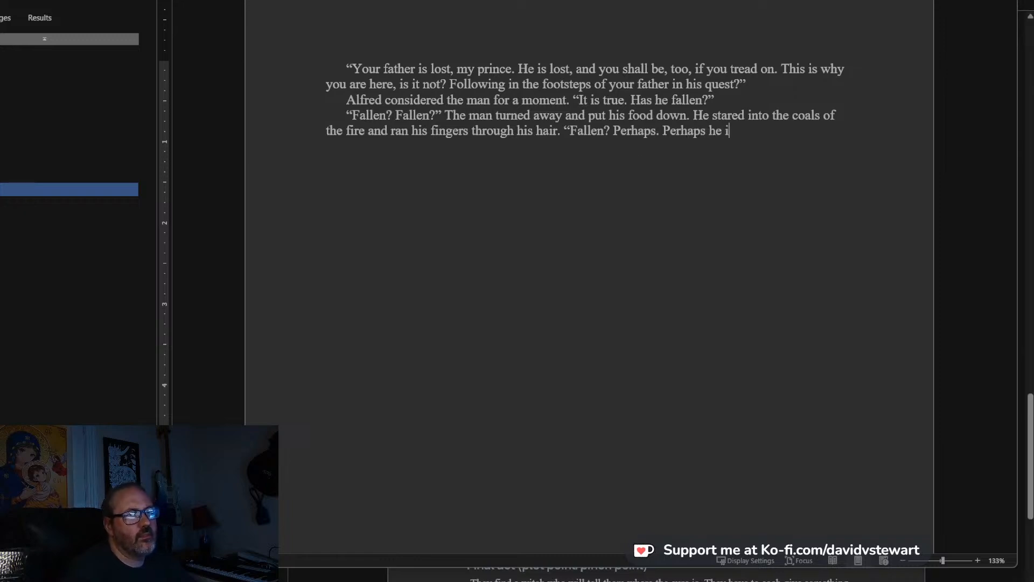
{"action": "type", "text": "s.\""}
Add a new paragraph starting with the quote “I meant…” followed by “Alfred took a breath, as if mustering his courage.”.
{"action": "key", "text": "Return"}
{"action": "type", "text": "\""}
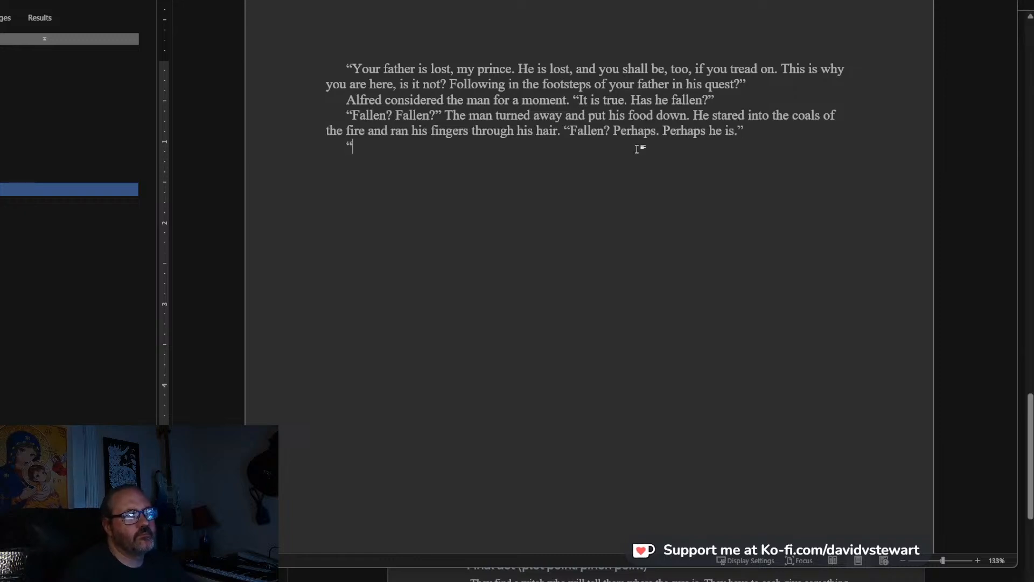
{"action": "type", "text": "I mean"}
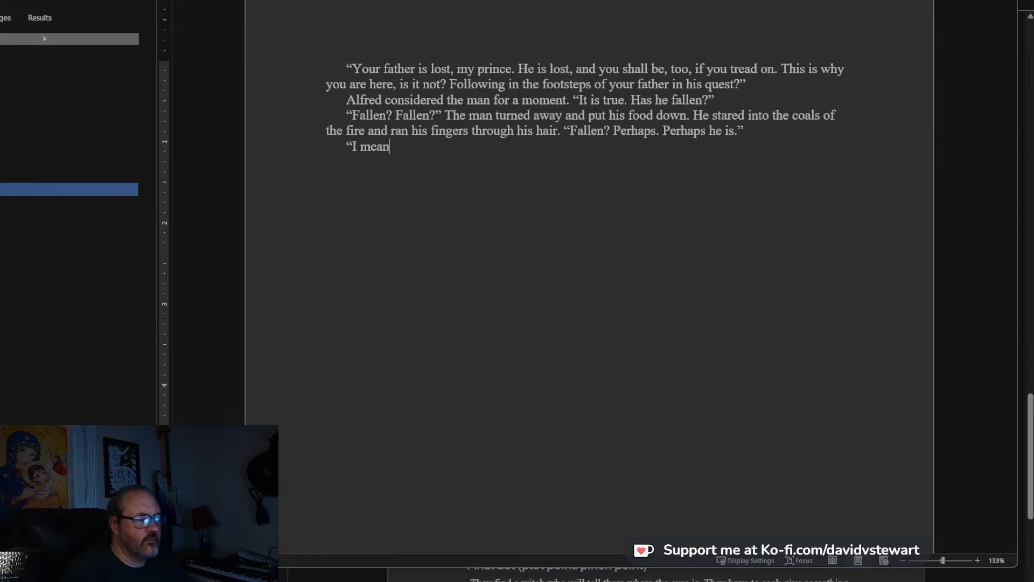
{"action": "type", "text": "t...\" Alfred to"}
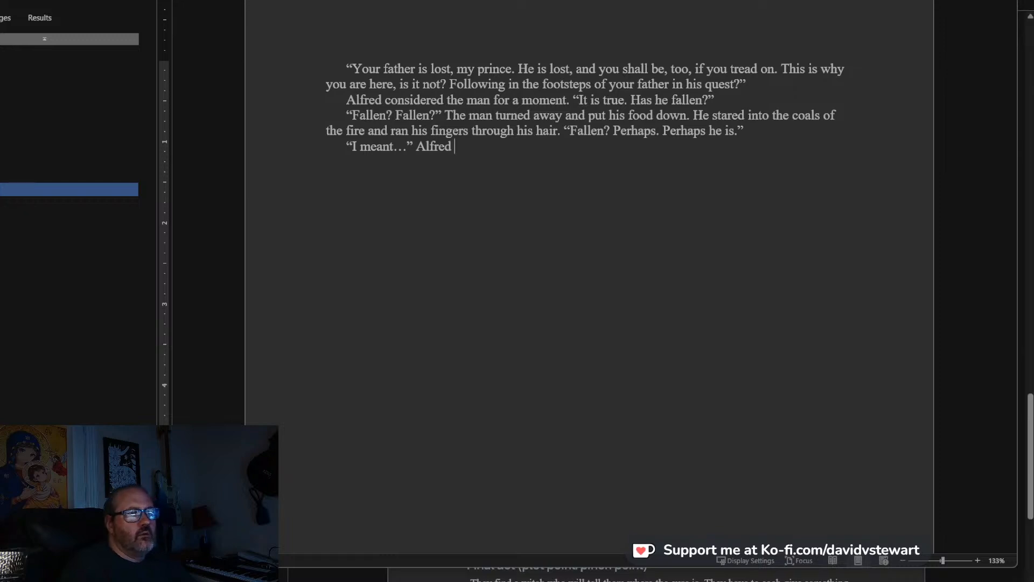
{"action": "type", "text": "ok a breath "}
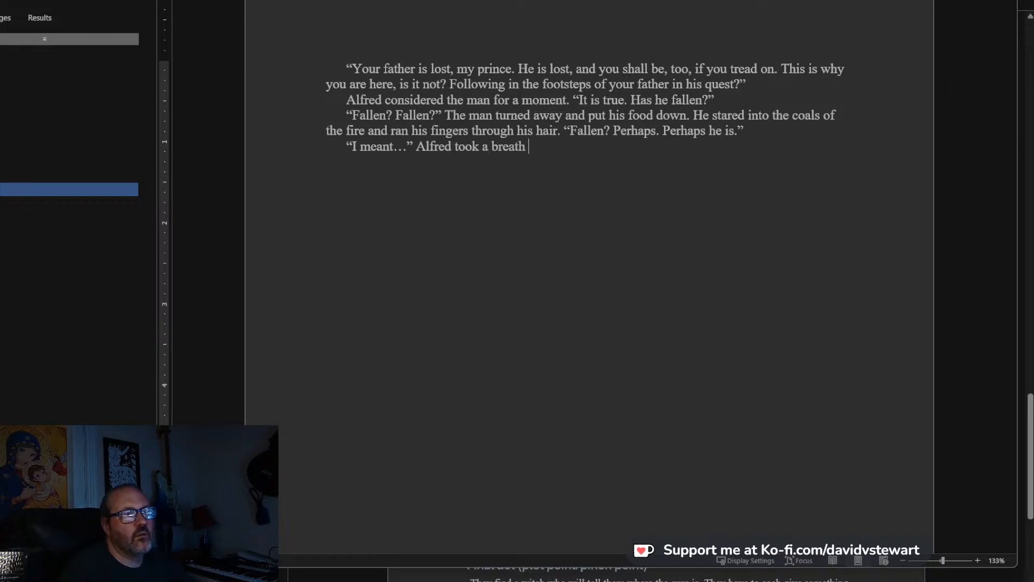
{"action": "type", "text": "before con"}
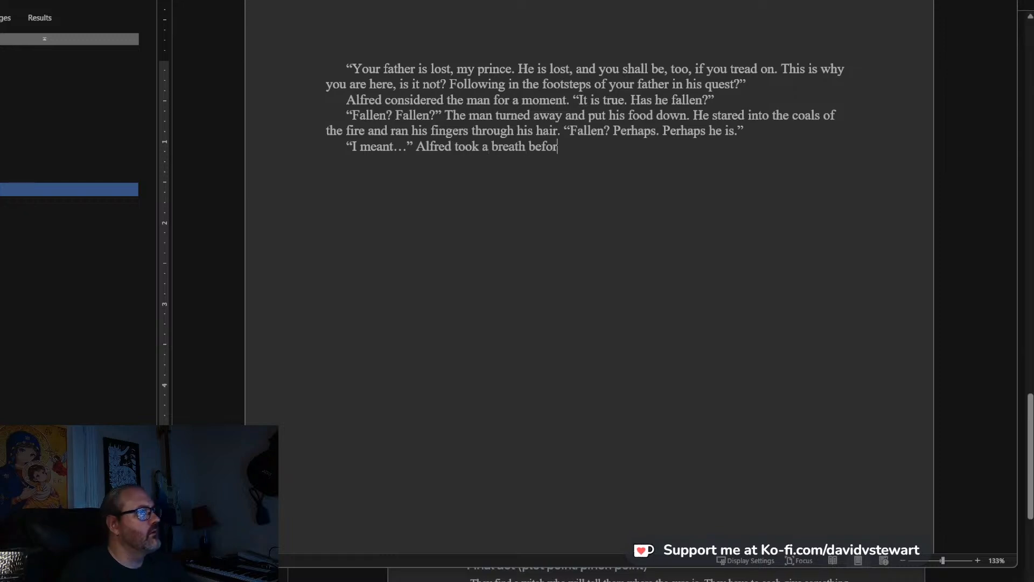
{"action": "key", "text": "BackSpace"}
{"action": "key", "text": "BackSpace"}
{"action": "key", "text": "BackSpace"}
{"action": "key", "text": "BackSpace"}
{"action": "key", "text": "BackSpace"}
{"action": "key", "text": "BackSpace"}
{"action": "key", "text": "BackSpace"}
{"action": "key", "text": "BackSpace"}
{"action": "key", "text": "BackSpace"}
{"action": "key", "text": "BackSpace"}
{"action": "type", "text": ", as if must"}
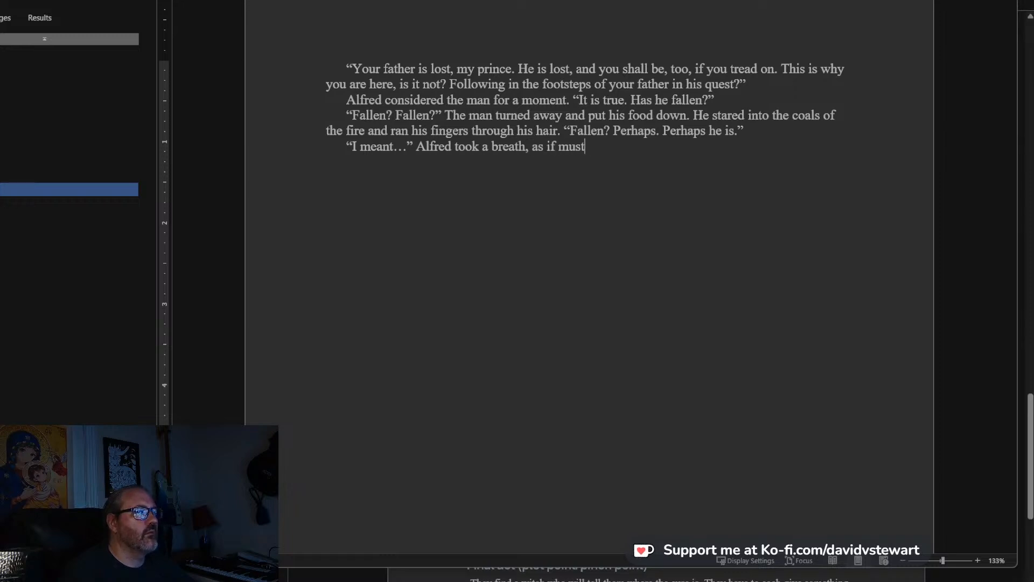
{"action": "type", "text": "ering"}
{"action": "type", "text": "our"}
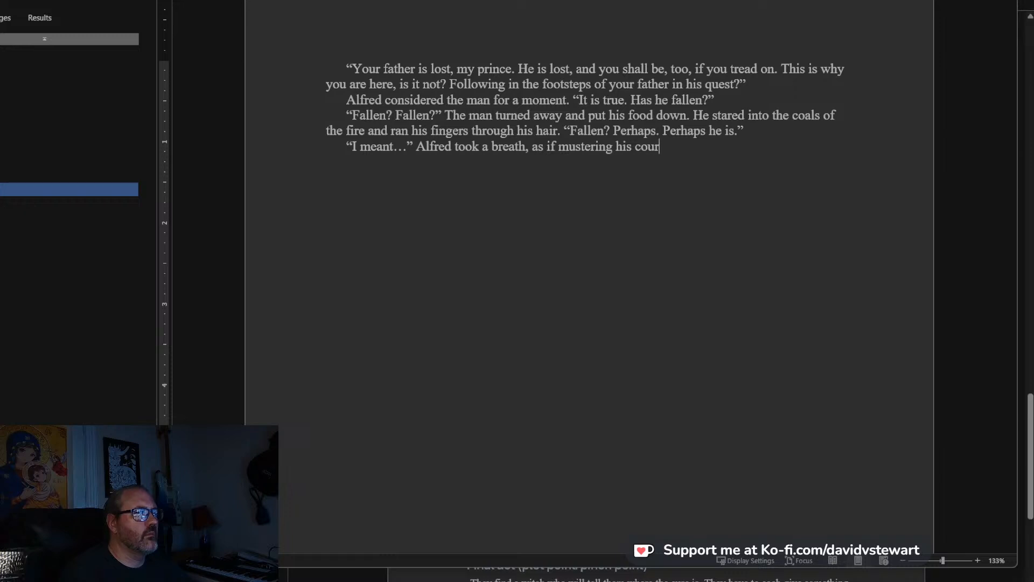
{"action": "type", "text": "age. “Has h"}
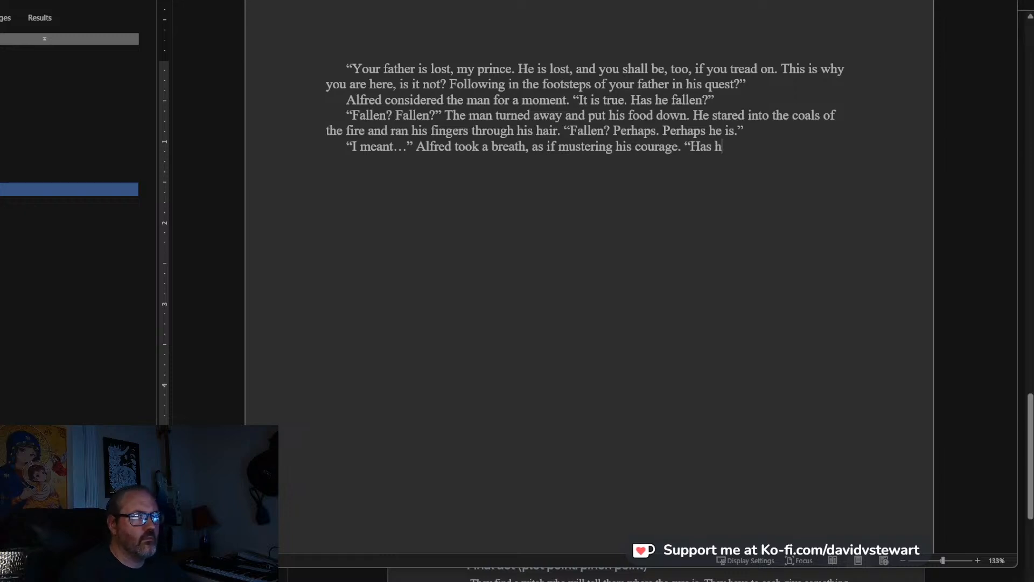
{"action": "type", "text": "e died? Has"}
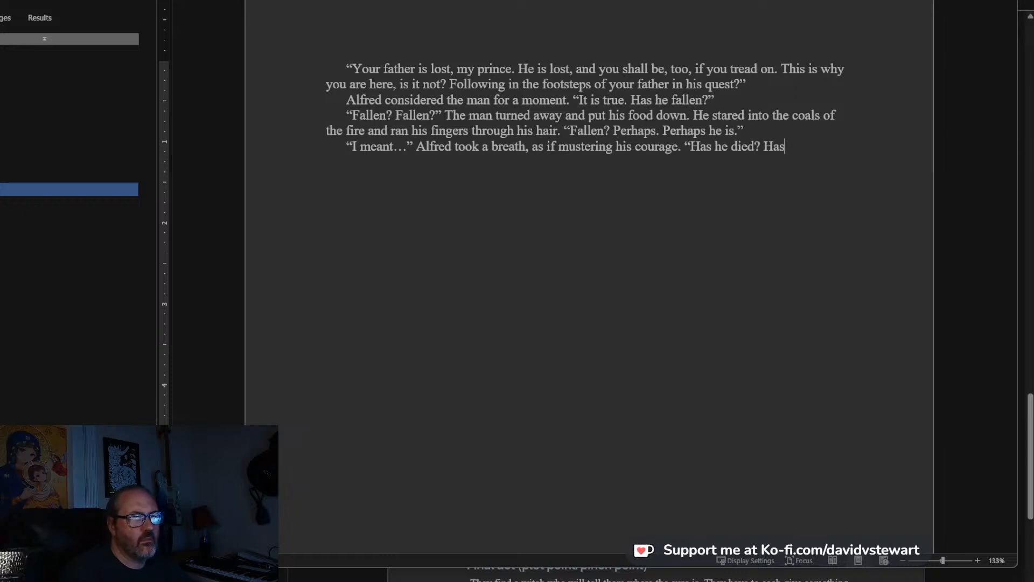
{"action": "type", "text": " he been slain?”"}
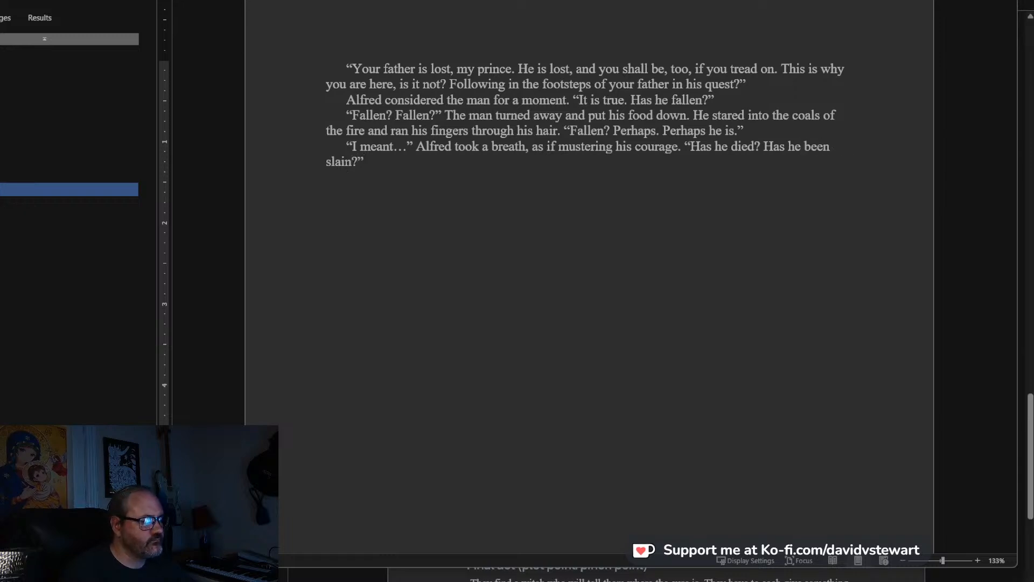
{"action": "type", "text": "STa"}
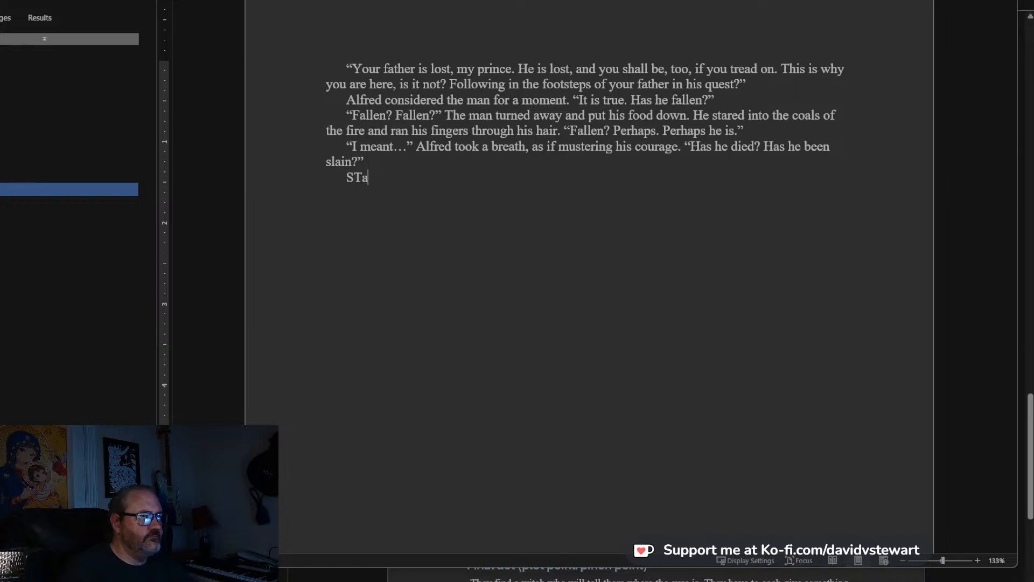
Add a new paragraph beginning “Stallwell shrank and drew his knees up to his chin.”.
{"action": "key", "text": "BackSpace"}
{"action": "key", "text": "BackSpace"}
{"action": "type", "text": "tallwell"}
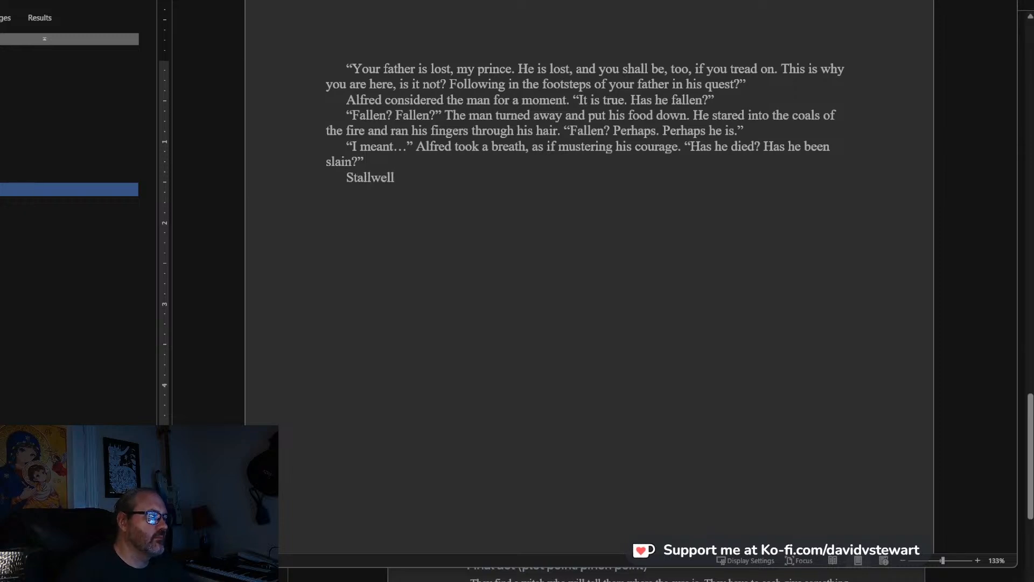
{"action": "type", "text": " shrank"}
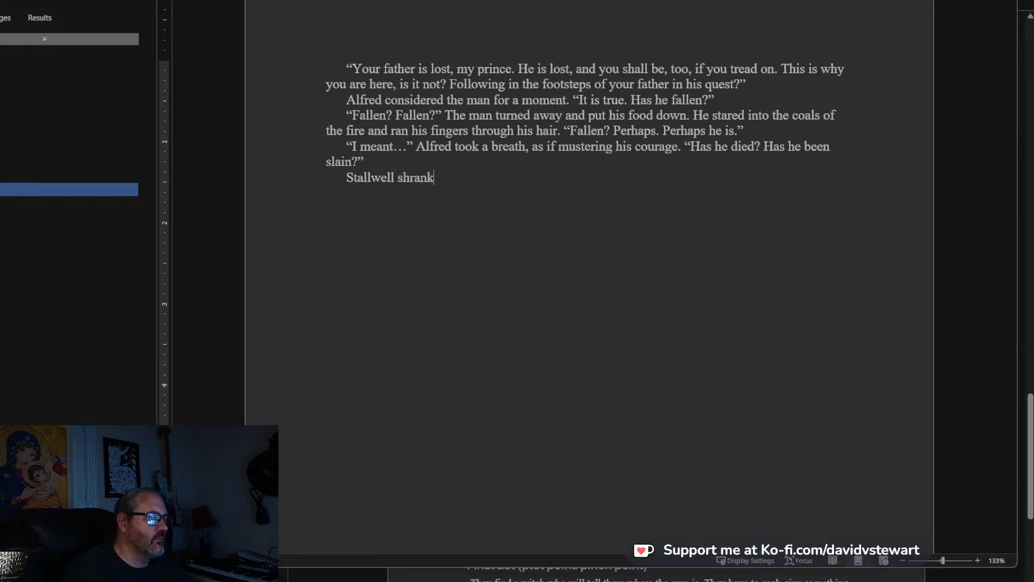
{"action": "type", "text": " and drew hi"}
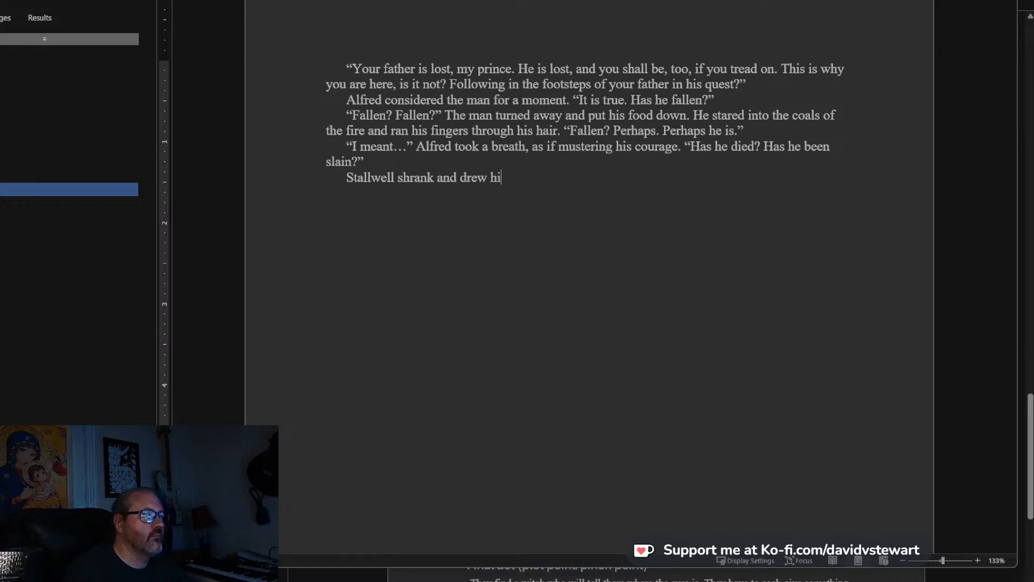
{"action": "type", "text": "s knees up "}
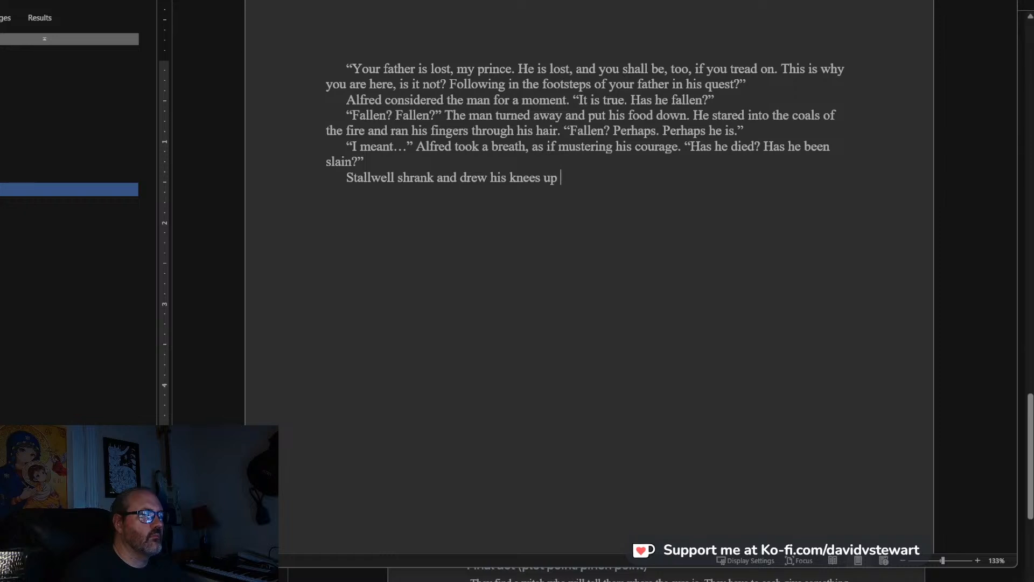
{"action": "type", "text": "to his chin"}
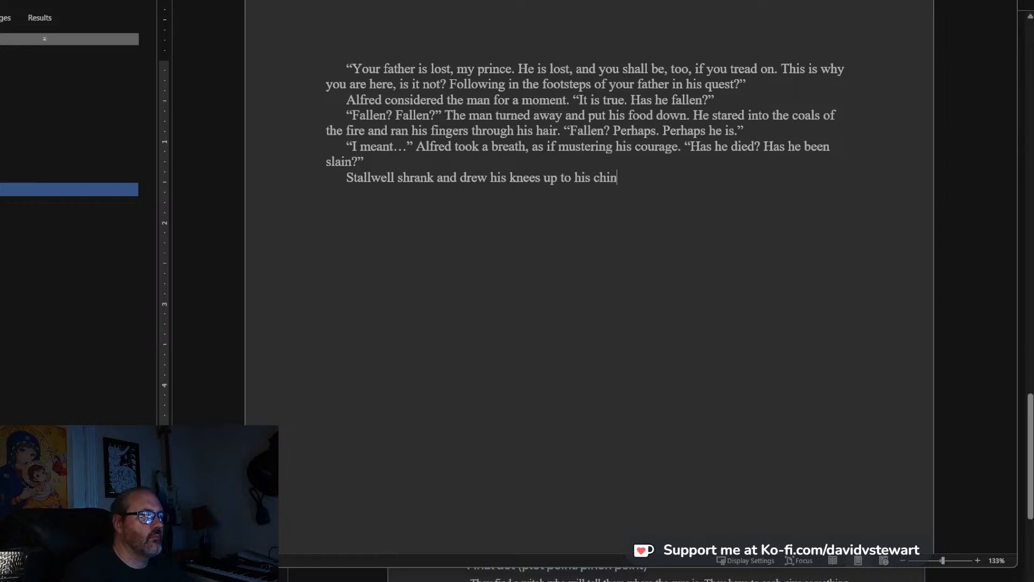
{"action": "type", "text": ". If it were not for hi"}
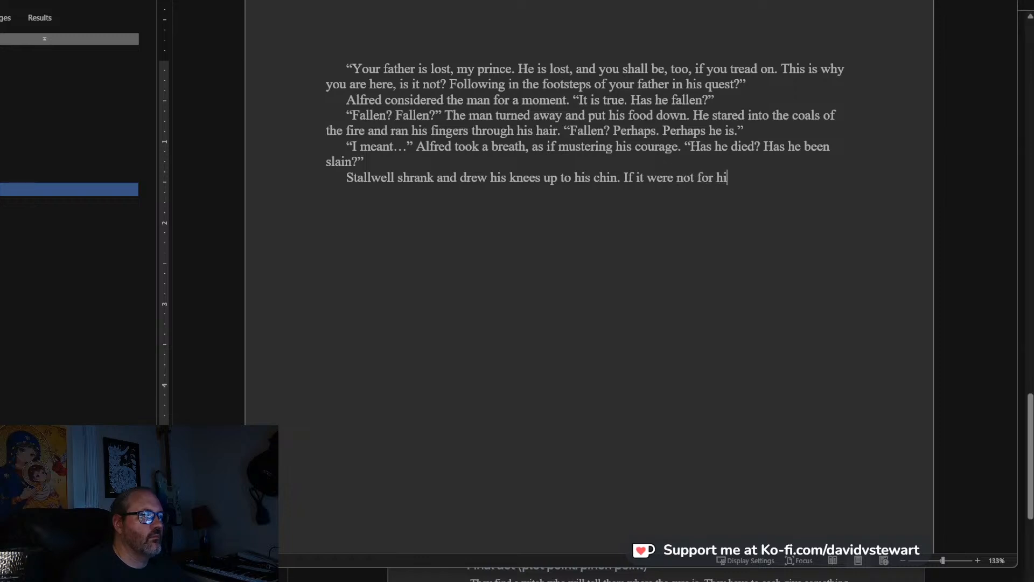
{"action": "type", "text": "s great heigh"}
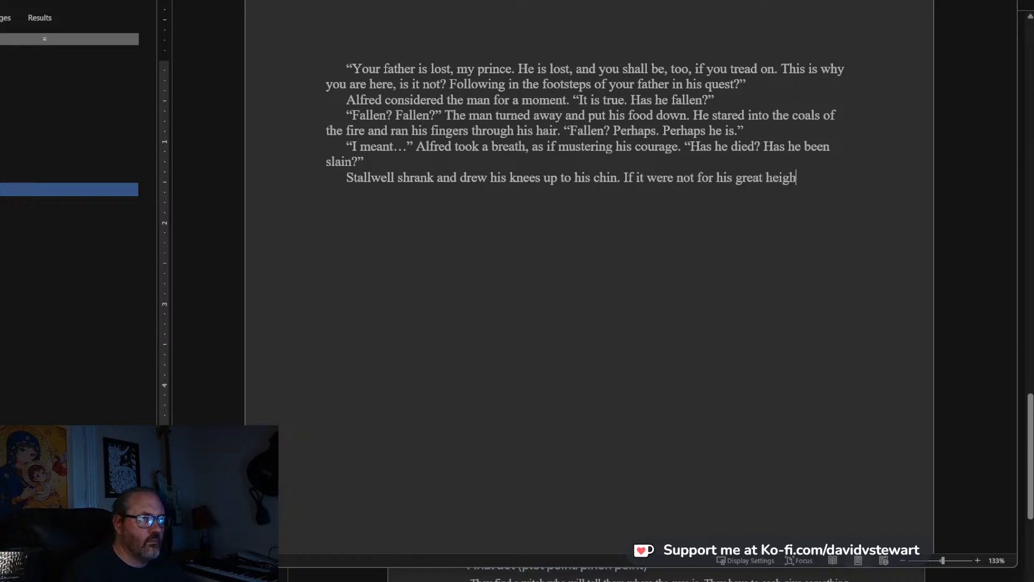
{"action": "type", "text": "t and the"}
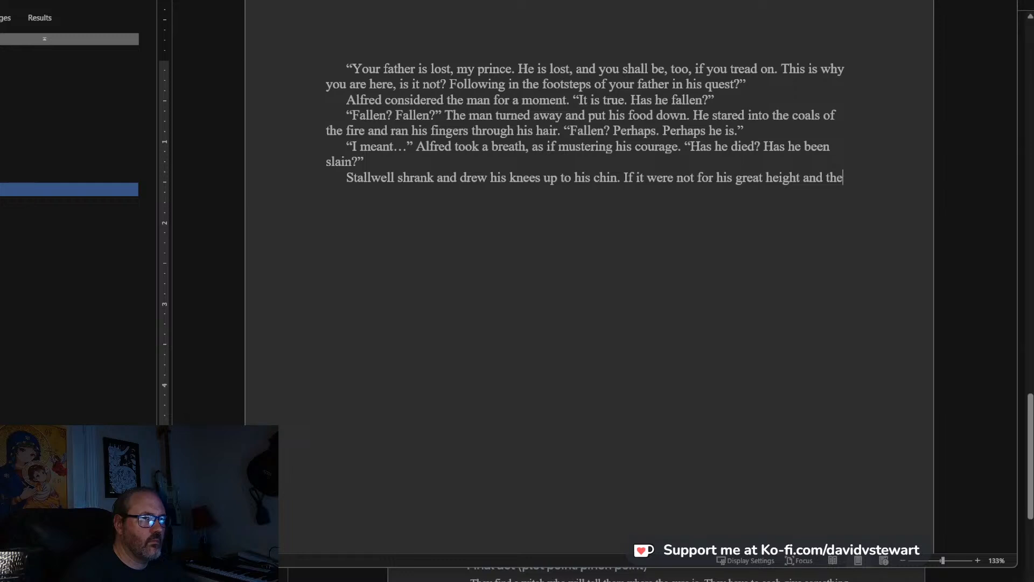
{"action": "type", "text": " long"}
Continue Stallwell's paragraph with the clause “If it were not for his great height and his hair,”.
{"action": "key", "text": "ctrl+BackSpace"}
{"action": "key", "text": "ctrl+BackSpace"}
{"action": "type", "text": "his hair"}
{"action": "key", "text": "BackSpace"}
{"action": "type", "text": ", eh"}
{"action": "key", "text": "BackSpace"}
{"action": "key", "text": "BackSpace"}
{"action": "key", "text": "BackSpace"}
Complete the sentence with “he would have looked like a small, scared child.”.
{"action": "type", "text": "he would have lo"}
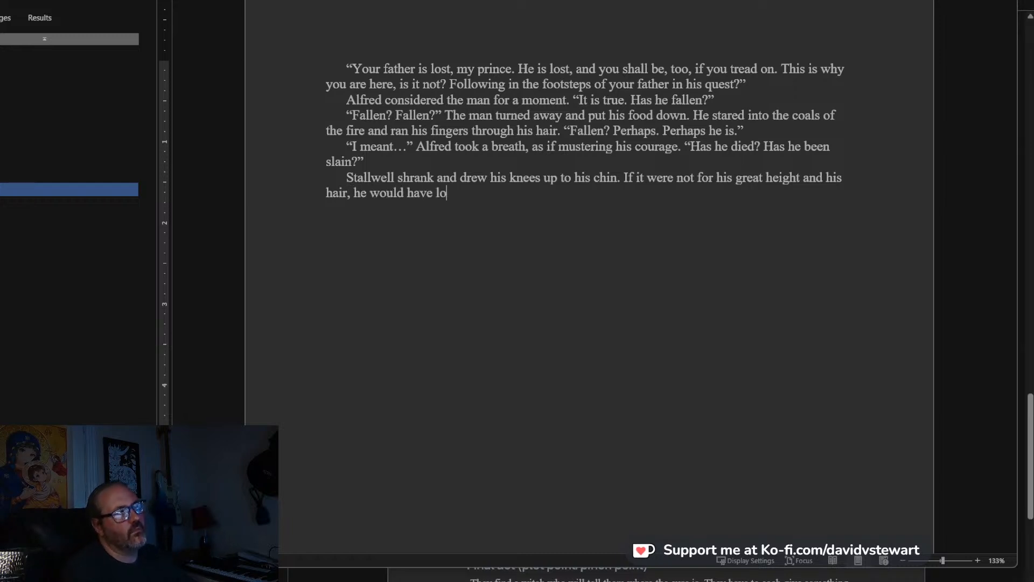
{"action": "type", "text": "oked like a smal"}
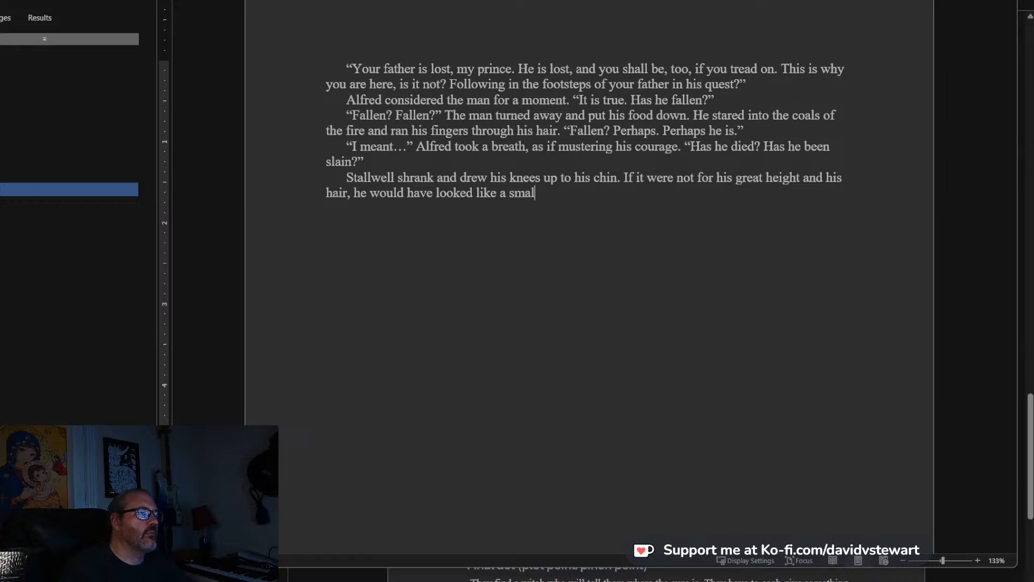
{"action": "type", "text": "l, scared ch"}
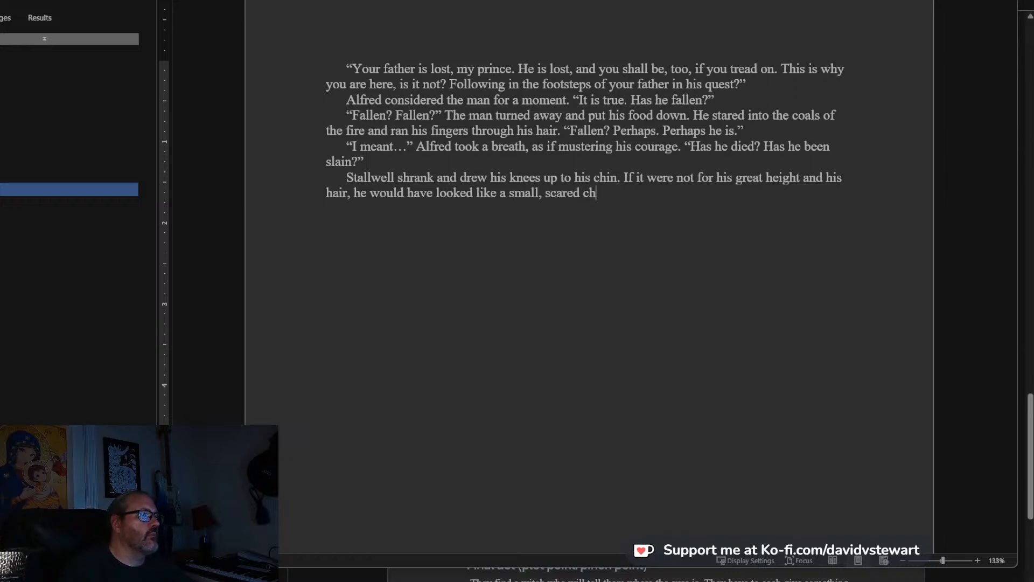
{"action": "type", "text": "ild."}
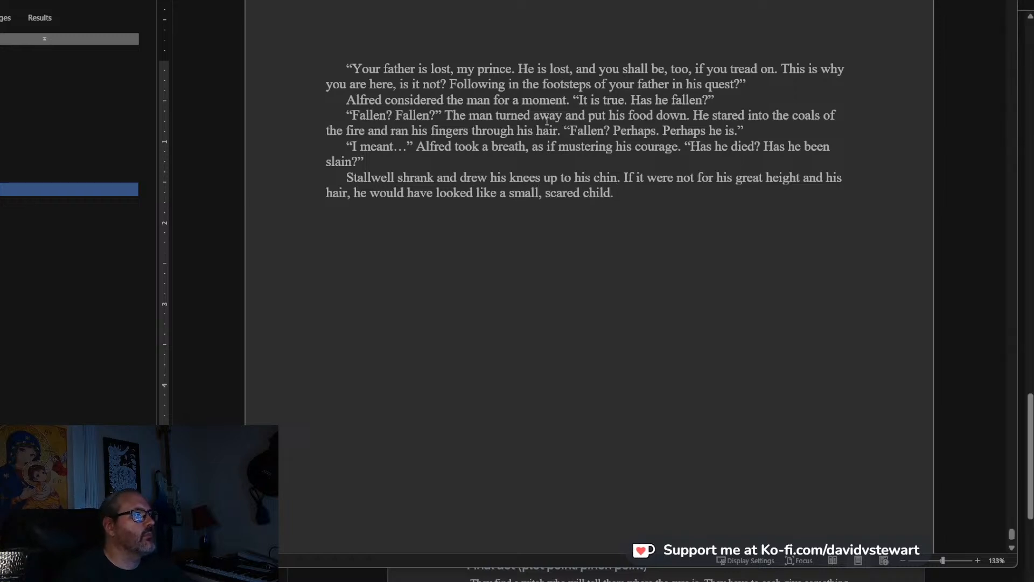
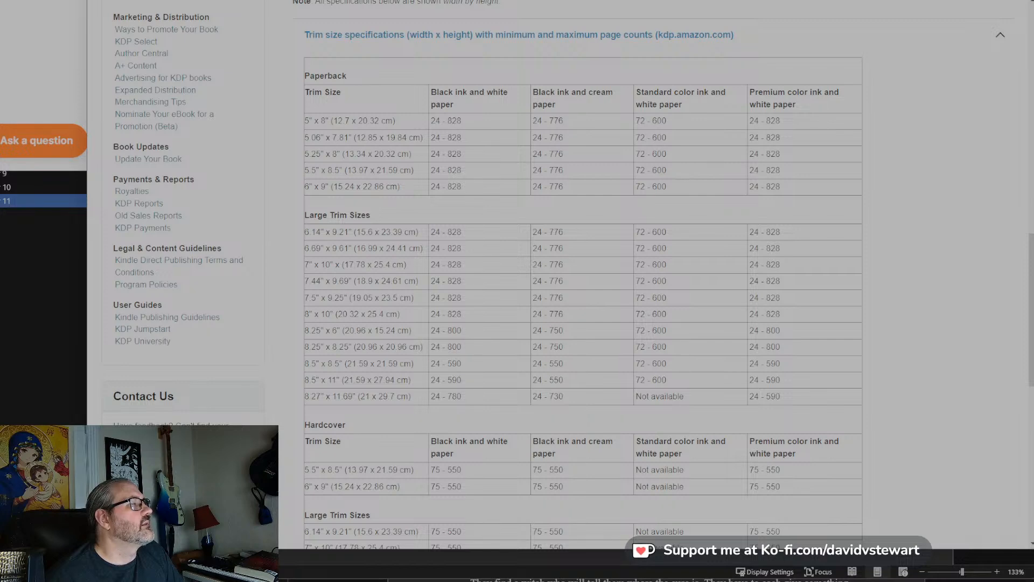
Review the paperback and hardcover trim sizes with their page count limits on the KDP specifications page.
{"action": "key", "text": "alt+Tab"}
{"action": "key", "text": "ctrl+Tab"}
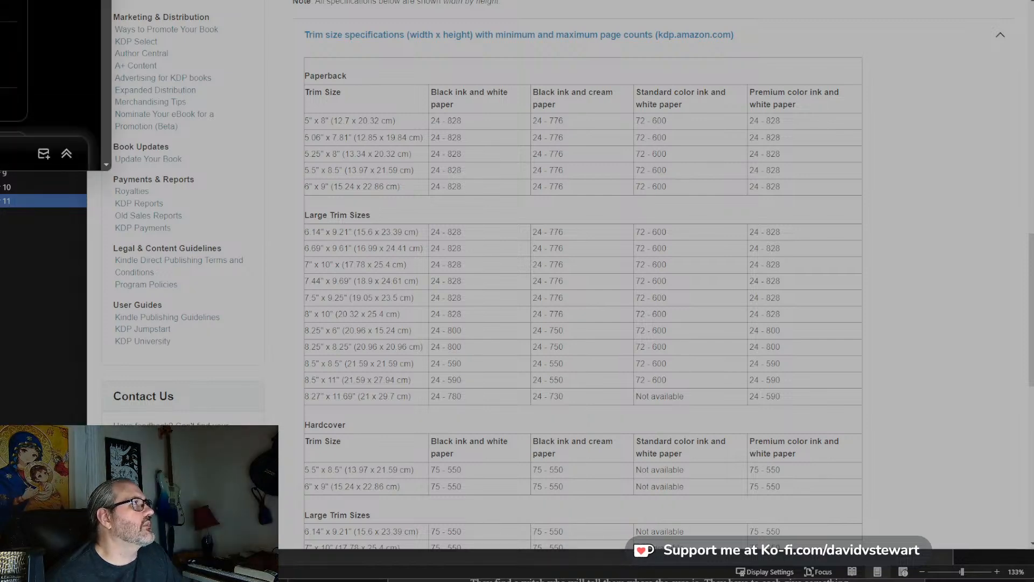
{"action": "key", "text": "ctrl+Tab"}
{"action": "scroll", "coordinate": [51, 85], "scroll_direction": "down", "scroll_amount": 1}
{"action": "scroll", "coordinate": [51, 85], "scroll_direction": "up", "scroll_amount": 1}
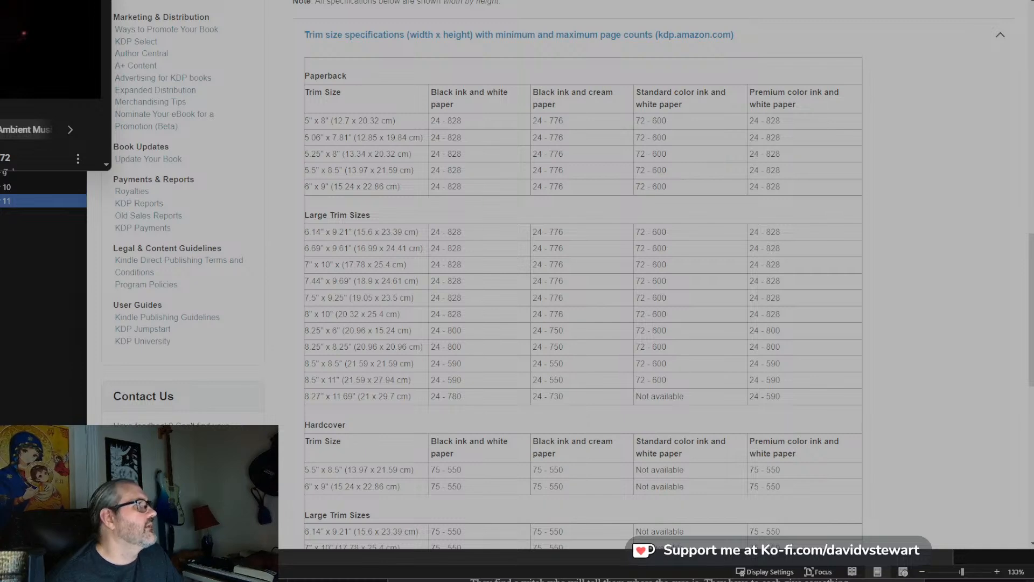
{"action": "key", "text": "ctrl+Tab"}
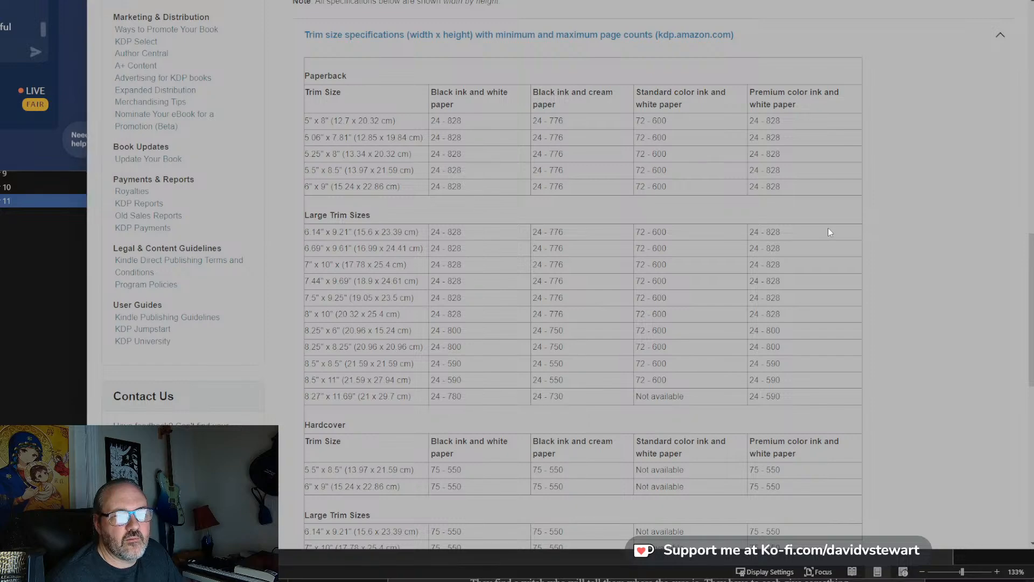
{"action": "scroll", "coordinate": [829, 232], "scroll_direction": "down", "scroll_amount": 3}
{"action": "scroll", "coordinate": [829, 232], "scroll_direction": "up", "scroll_amount": 1}
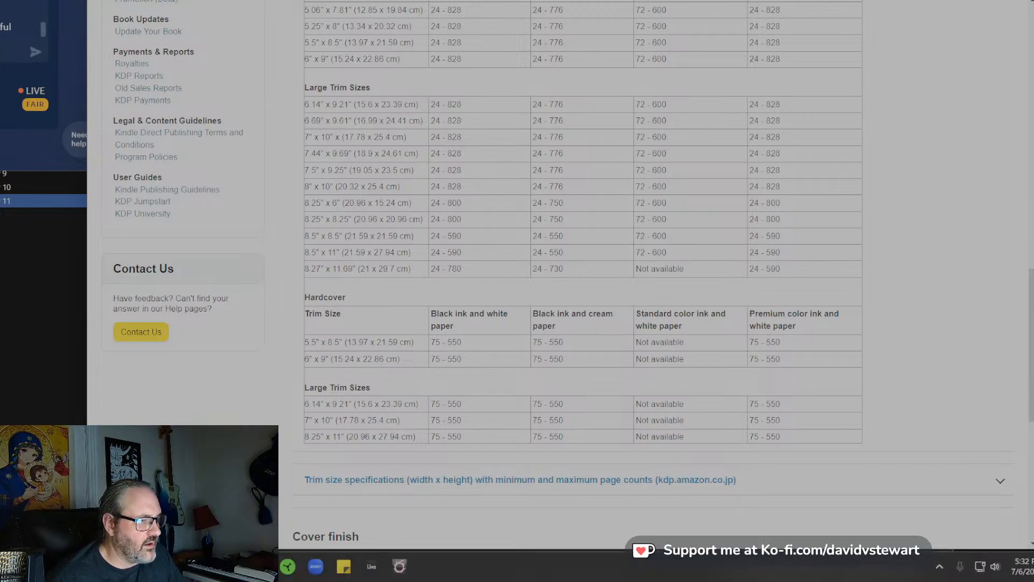
Switch to Word and open the formatted King Leper manuscript from the full document list.
{"action": "right_click", "coordinate": [175, 566]}
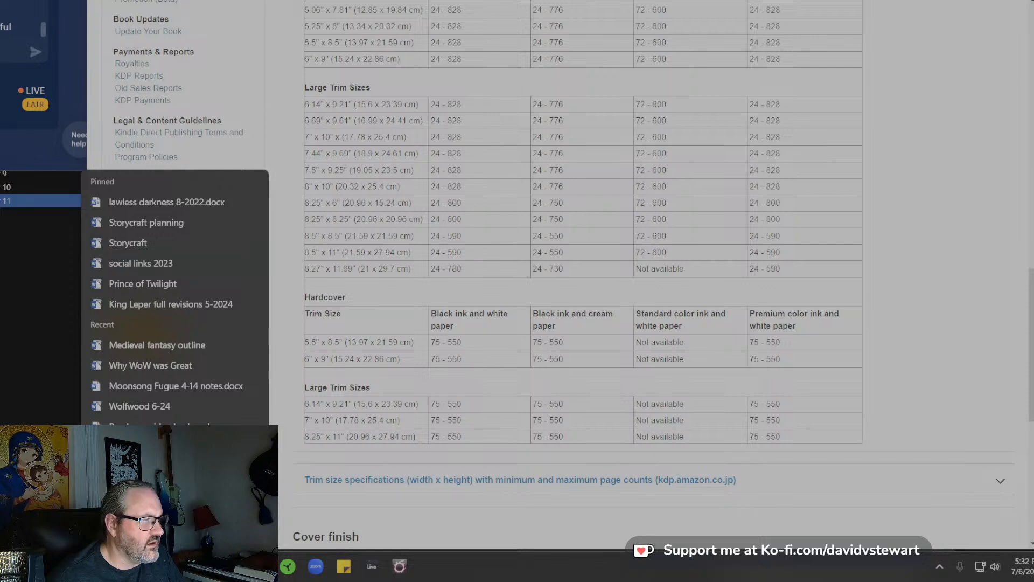
{"action": "left_click", "coordinate": [174, 305]}
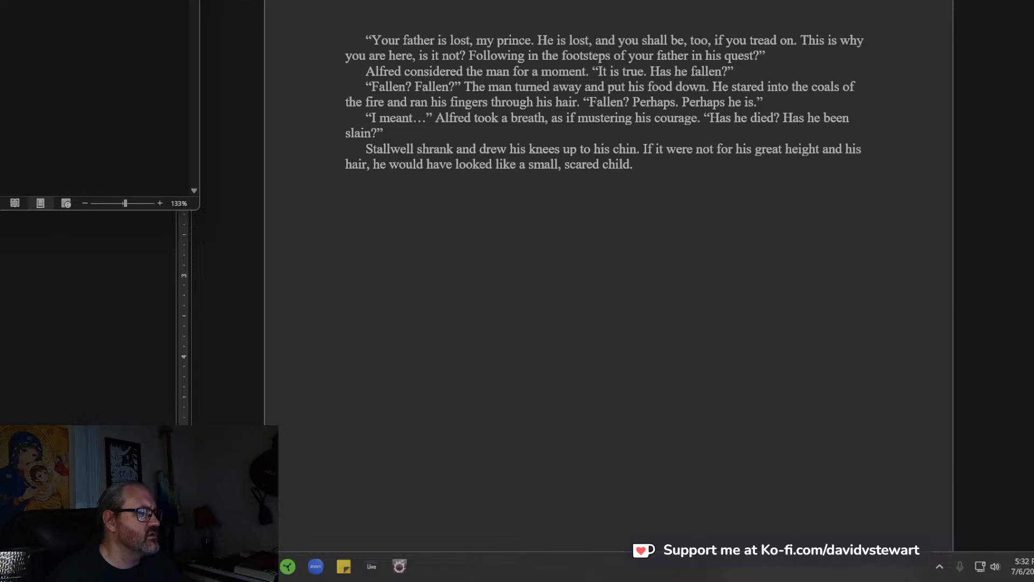
{"action": "right_click", "coordinate": [175, 567]}
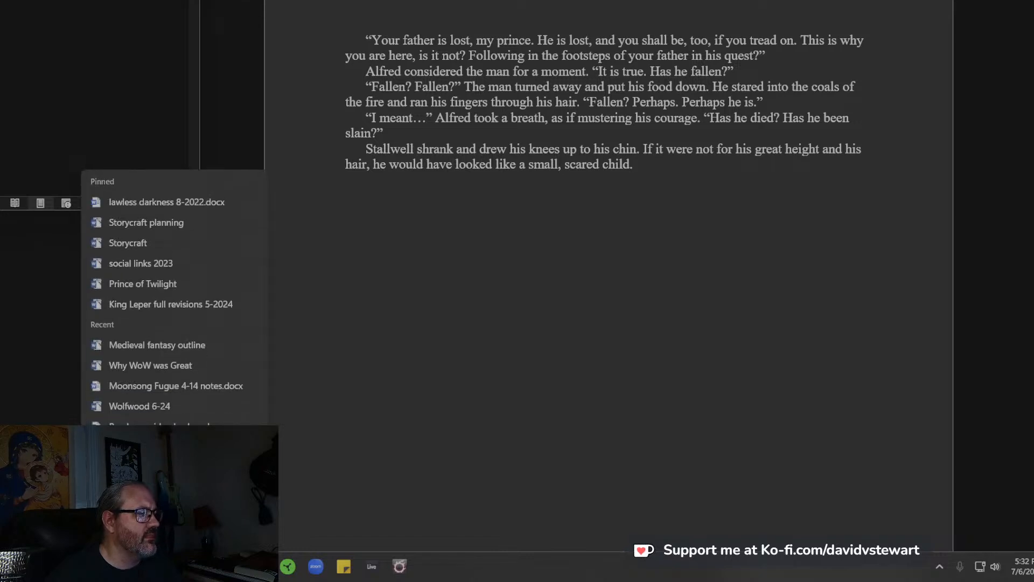
{"action": "left_click", "coordinate": [161, 488]}
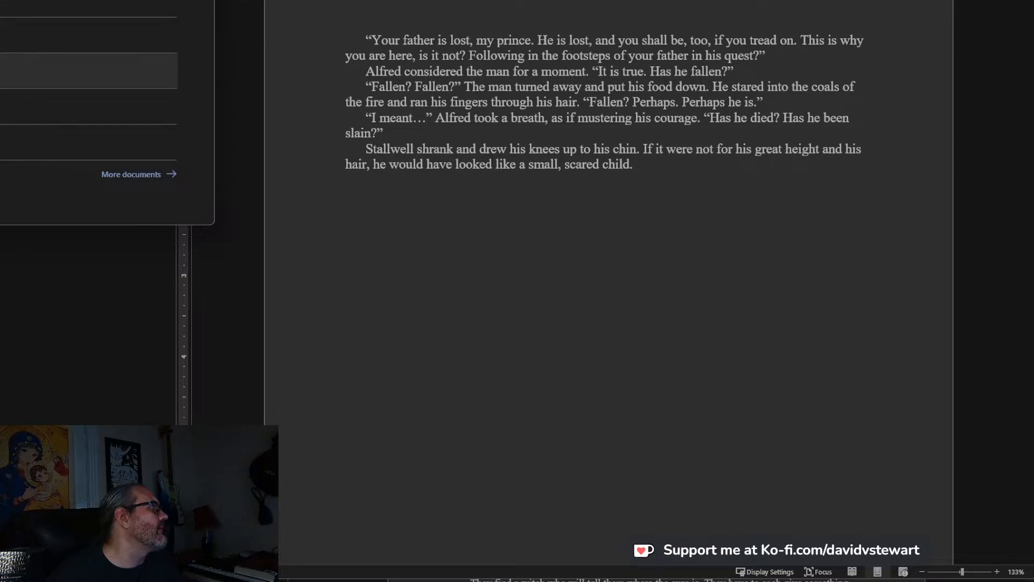
{"action": "left_click", "coordinate": [160, 174]}
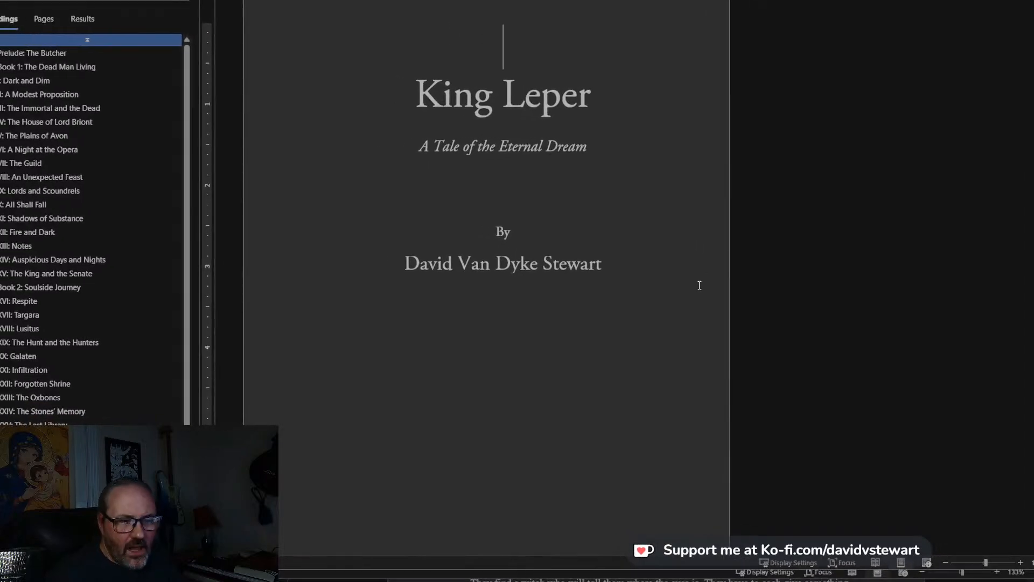
Use the heading outline to view the opening pages of Book 2: Soulside Journey and Book 3: Retrograde Inversion.
{"action": "scroll", "coordinate": [693, 283], "scroll_direction": "down", "scroll_amount": 3}
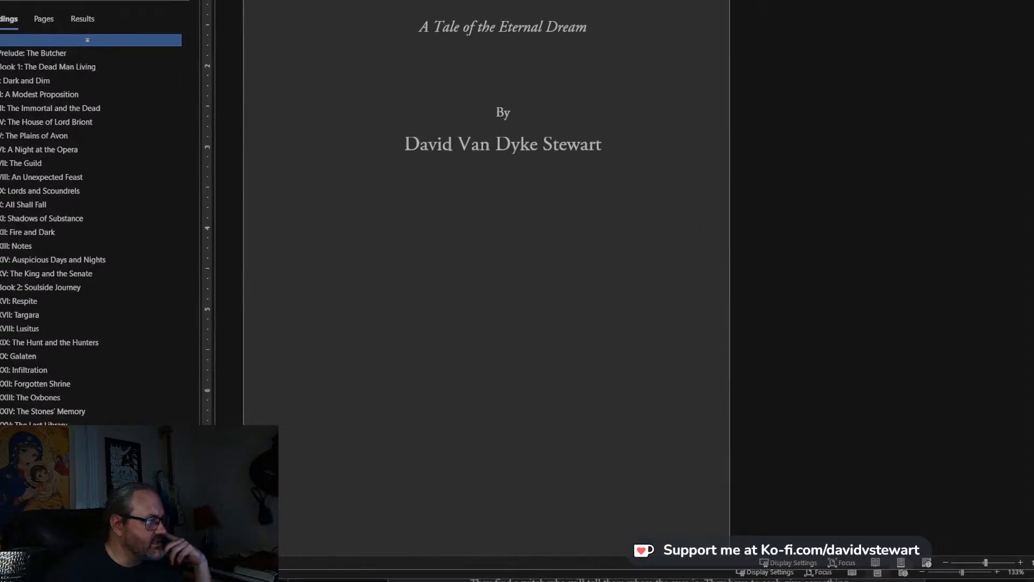
{"action": "left_click", "coordinate": [186, 0]}
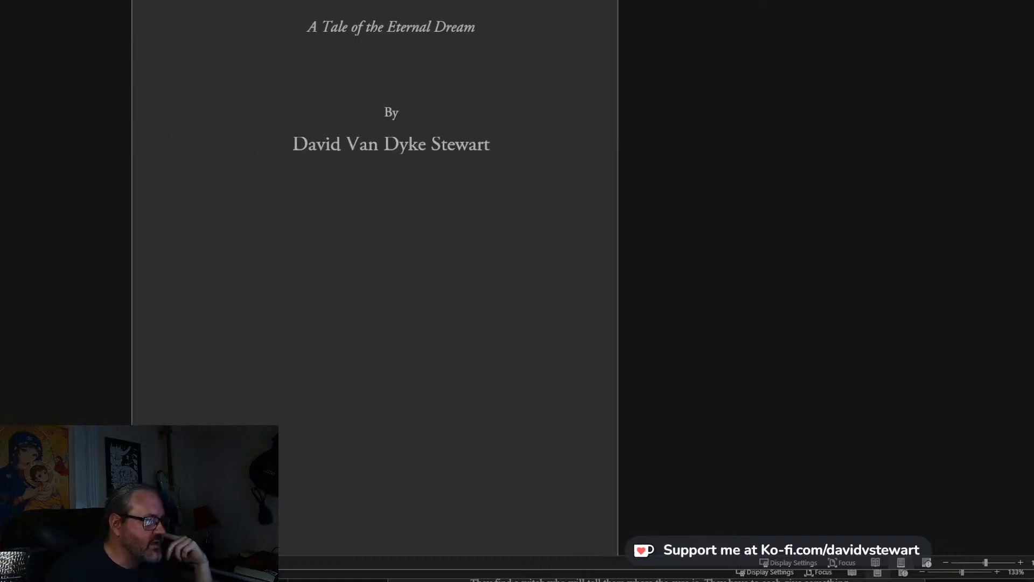
{"action": "left_click", "coordinate": [22, 562]}
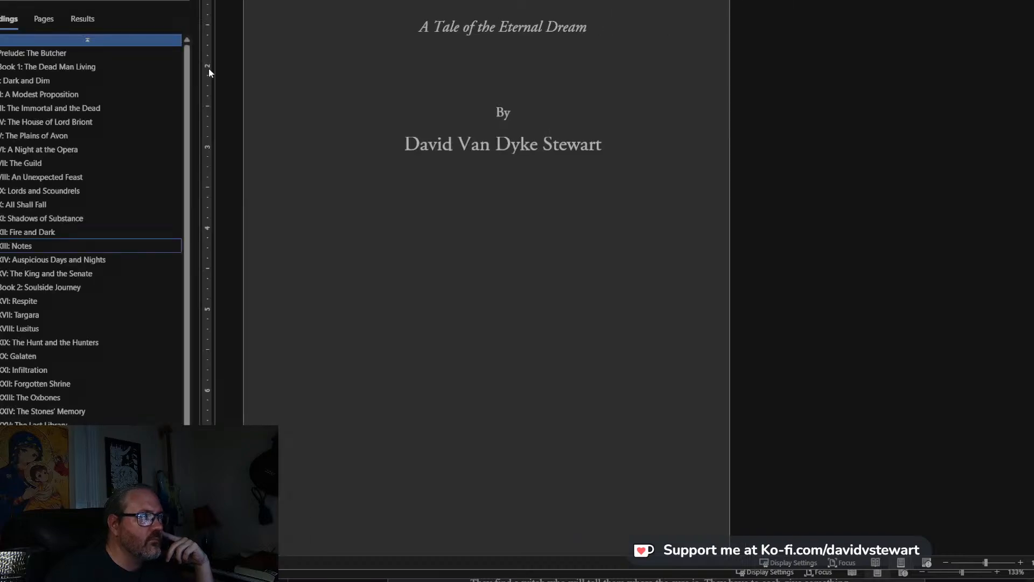
{"action": "scroll", "coordinate": [132, 112], "scroll_direction": "down", "scroll_amount": 3}
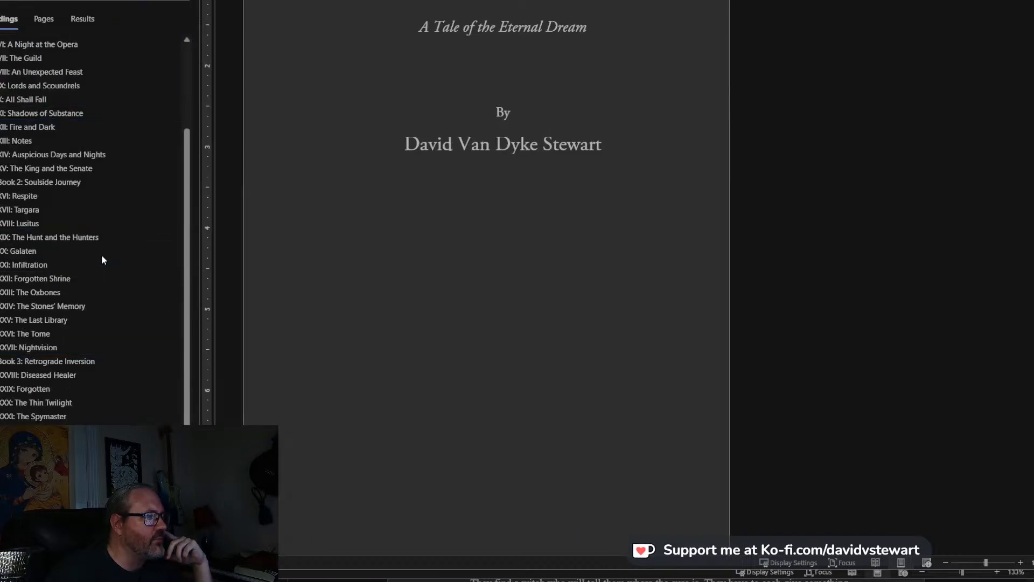
{"action": "left_click", "coordinate": [76, 183]}
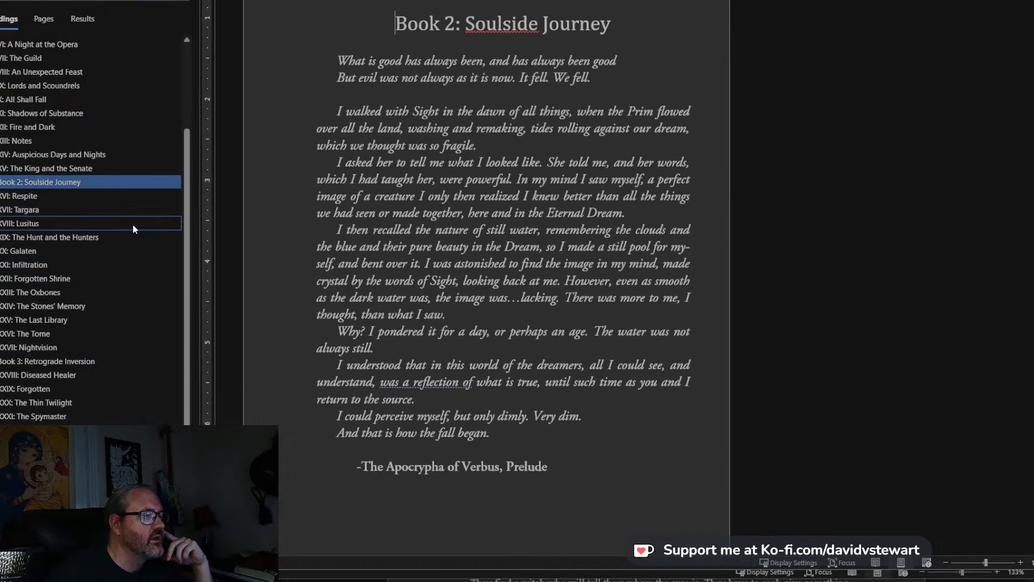
{"action": "left_click", "coordinate": [82, 358]}
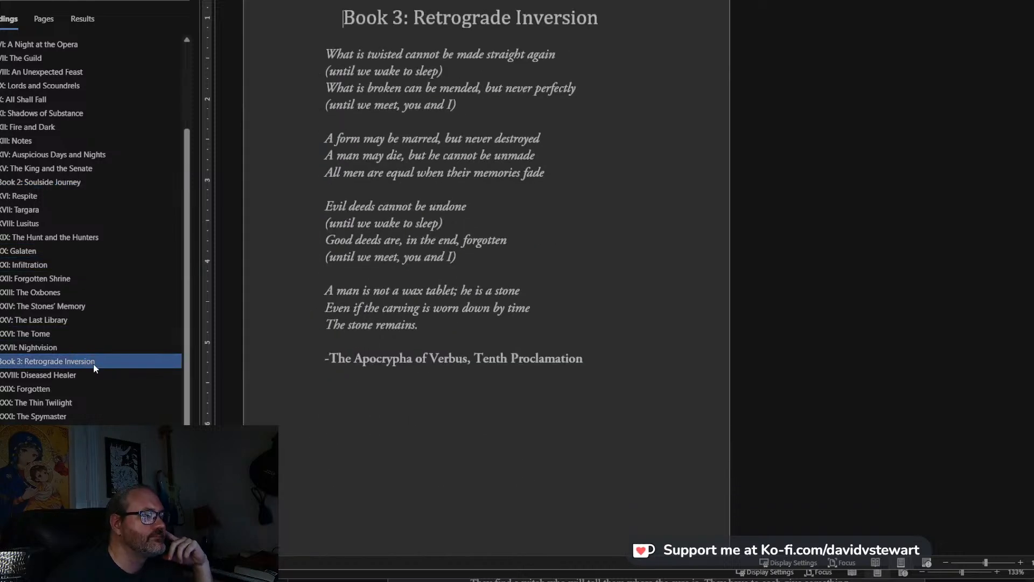
Go to the Dramatis Personae and examine the character, gods and map notes lists at the manuscript's end.
{"action": "left_click", "coordinate": [89, 498]}
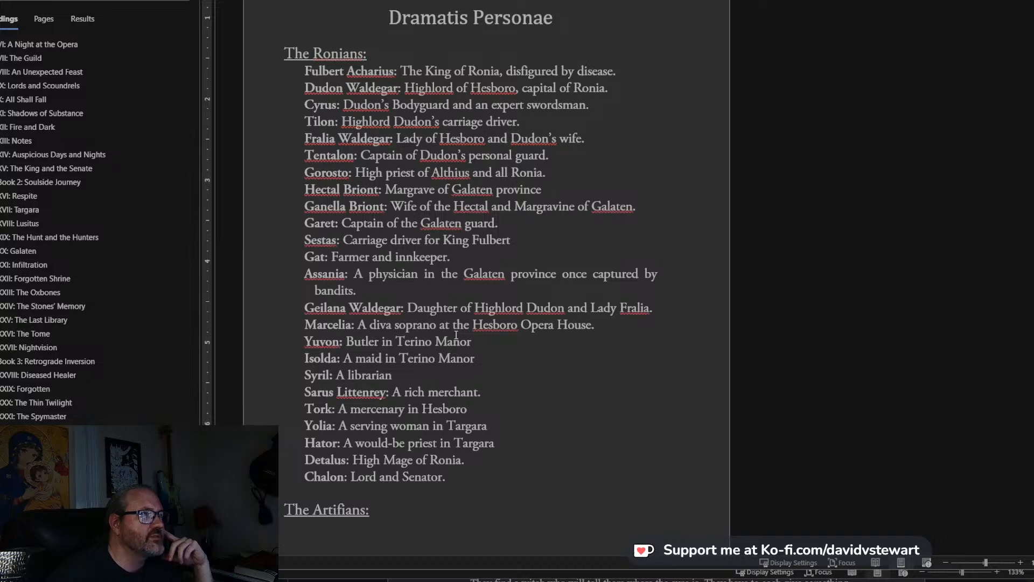
{"action": "scroll", "coordinate": [596, 328], "scroll_direction": "down", "scroll_amount": 20}
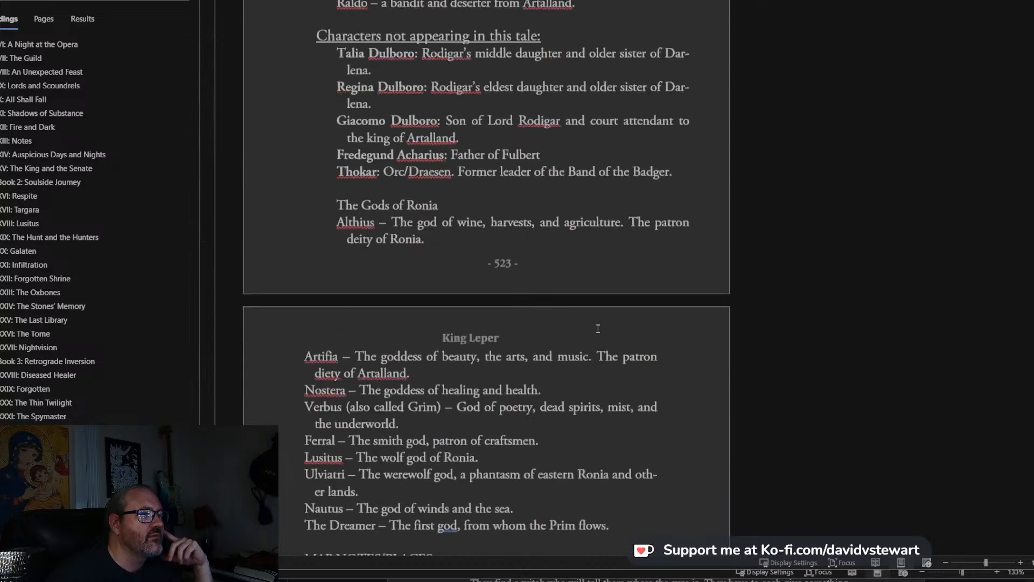
{"action": "scroll", "coordinate": [598, 328], "scroll_direction": "down", "scroll_amount": 1}
{"action": "scroll", "coordinate": [459, 272], "scroll_direction": "up", "scroll_amount": 1}
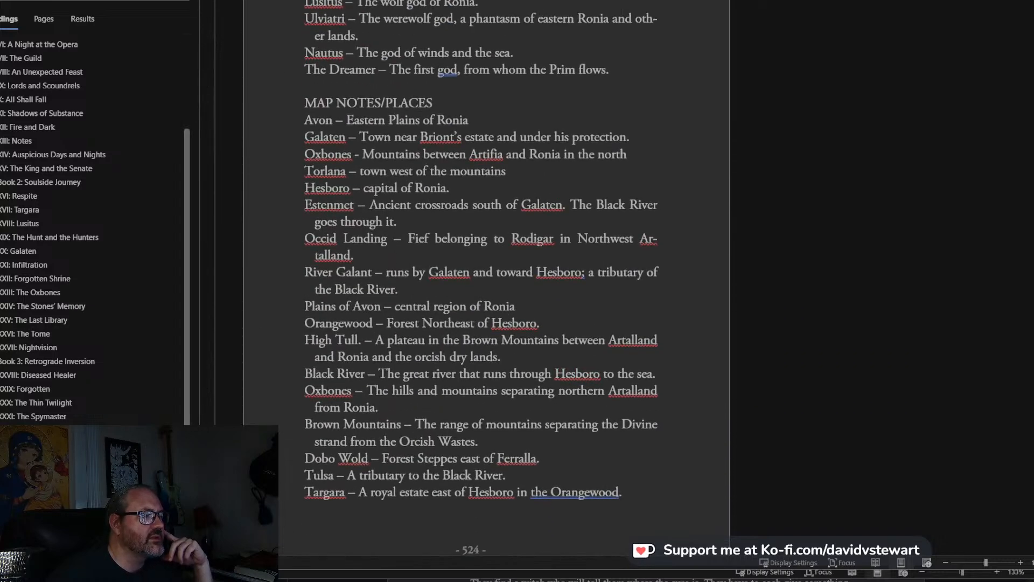
{"action": "scroll", "coordinate": [458, 349], "scroll_direction": "up", "scroll_amount": 20}
{"action": "scroll", "coordinate": [458, 349], "scroll_direction": "down", "scroll_amount": 5}
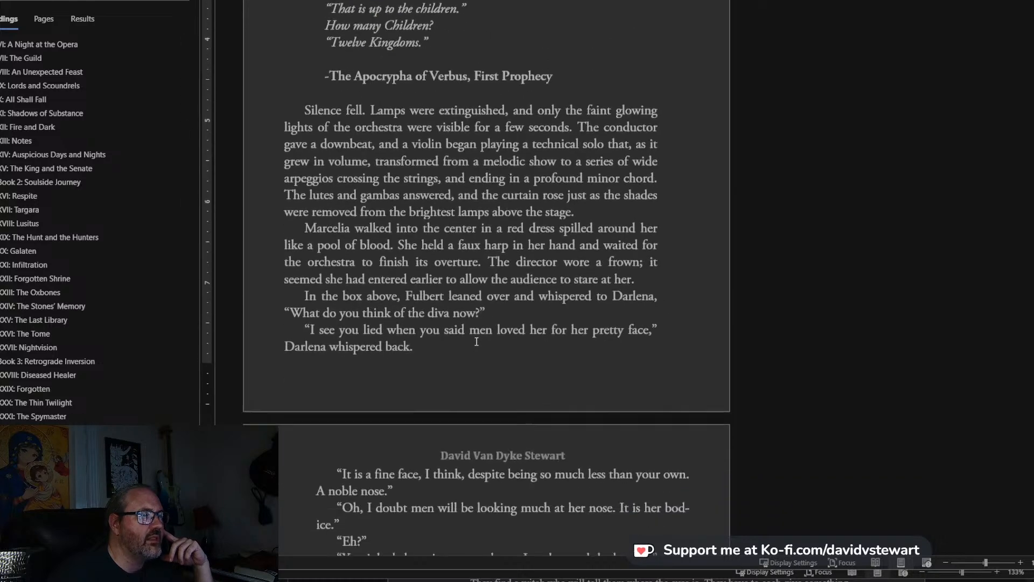
Go to chapter XVIII: Lusitus and examine the layout of its opening pages.
{"action": "scroll", "coordinate": [476, 341], "scroll_direction": "up", "scroll_amount": 8}
{"action": "left_click", "coordinate": [39, 225]}
{"action": "scroll", "coordinate": [108, 257], "scroll_direction": "up", "scroll_amount": 3}
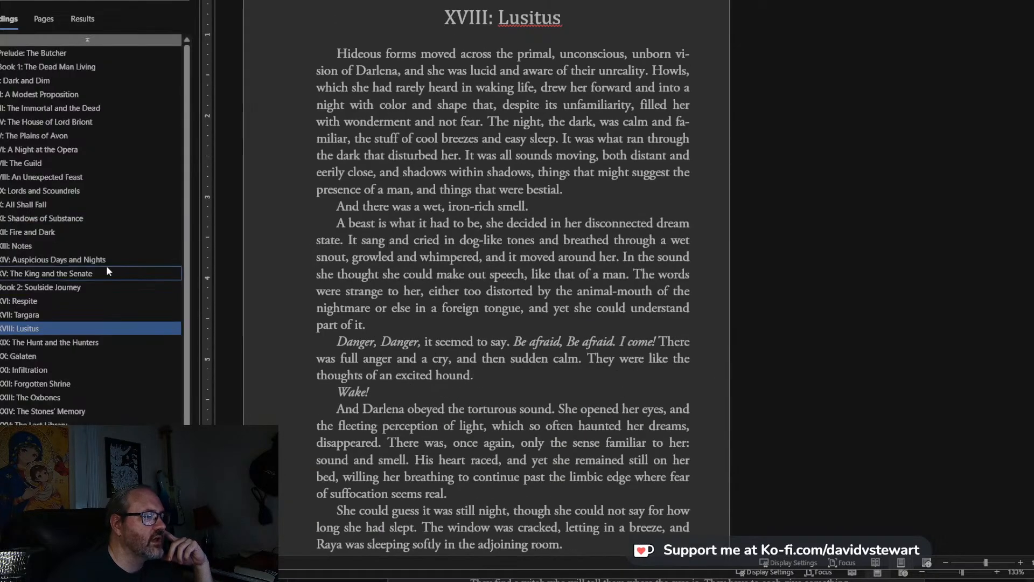
{"action": "scroll", "coordinate": [805, 223], "scroll_direction": "down", "scroll_amount": 7}
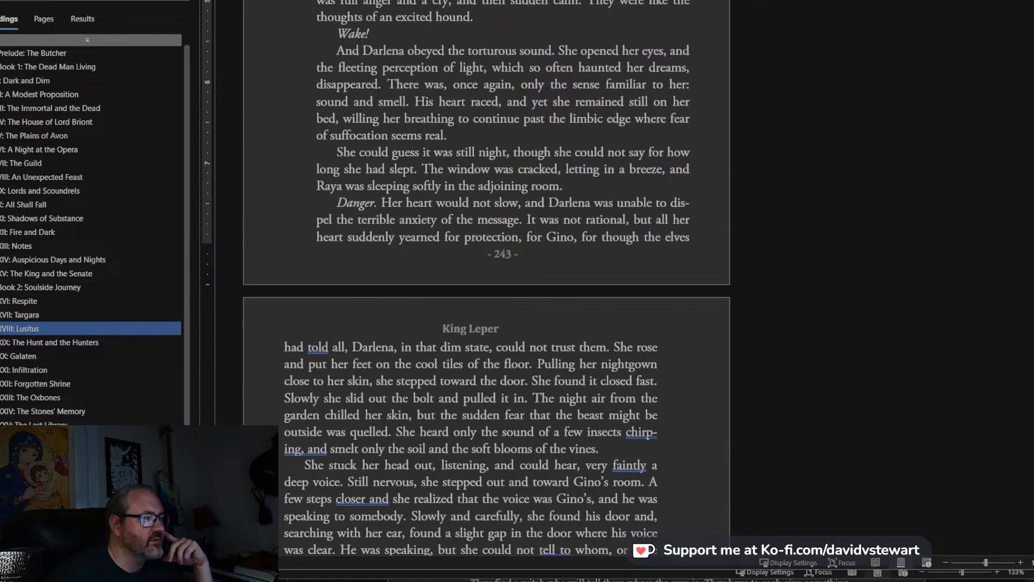
Return to the end of the manuscript and review the map notes and the lists of mercenaries and other characters.
{"action": "left_click_drag", "start_coordinate": [1032, 232], "coordinate": [1032, 533]}
{"action": "scroll", "coordinate": [873, 309], "scroll_direction": "down", "scroll_amount": 20}
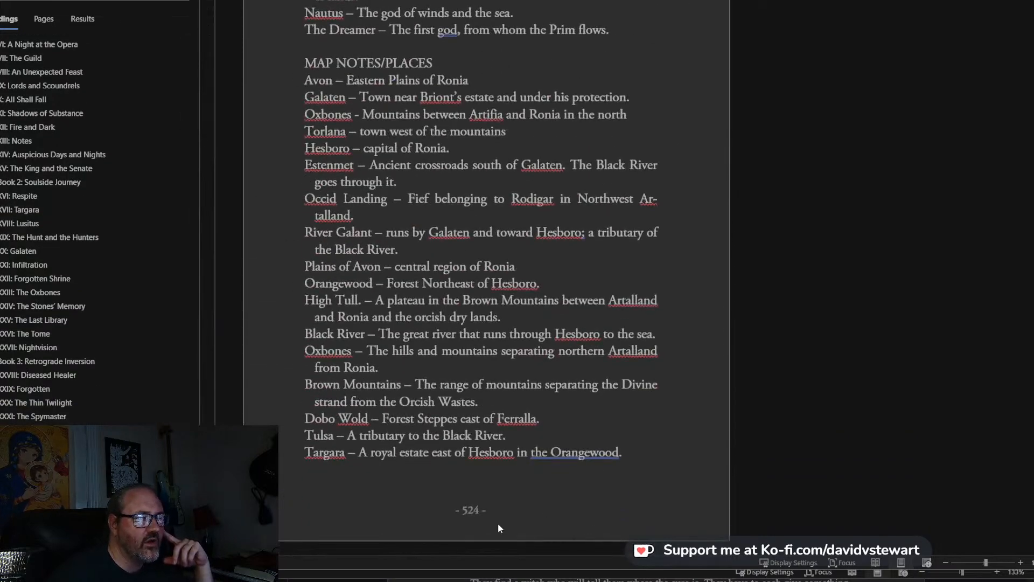
{"action": "scroll", "coordinate": [788, 260], "scroll_direction": "up", "scroll_amount": 10}
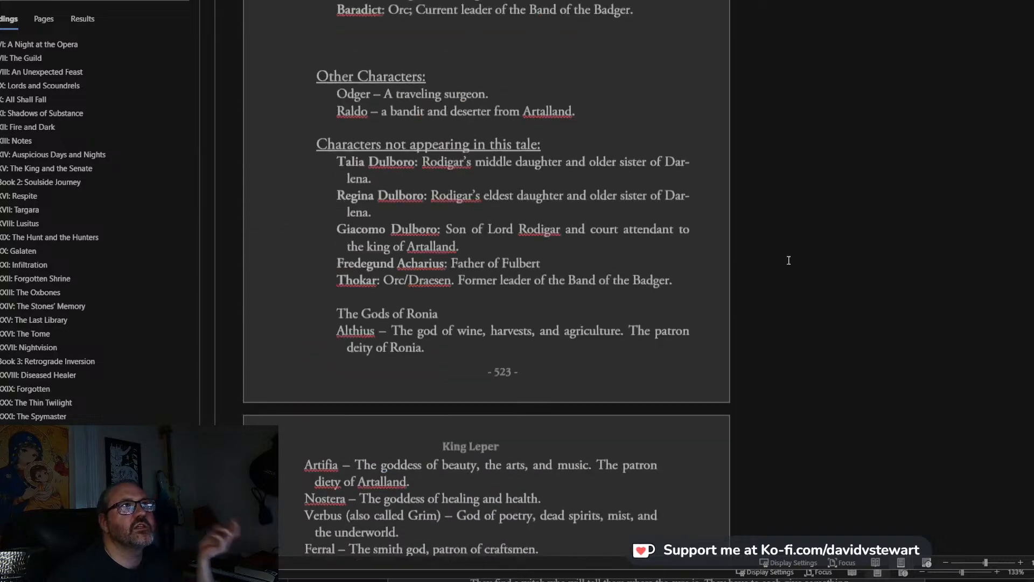
{"action": "scroll", "coordinate": [788, 260], "scroll_direction": "up", "scroll_amount": 6}
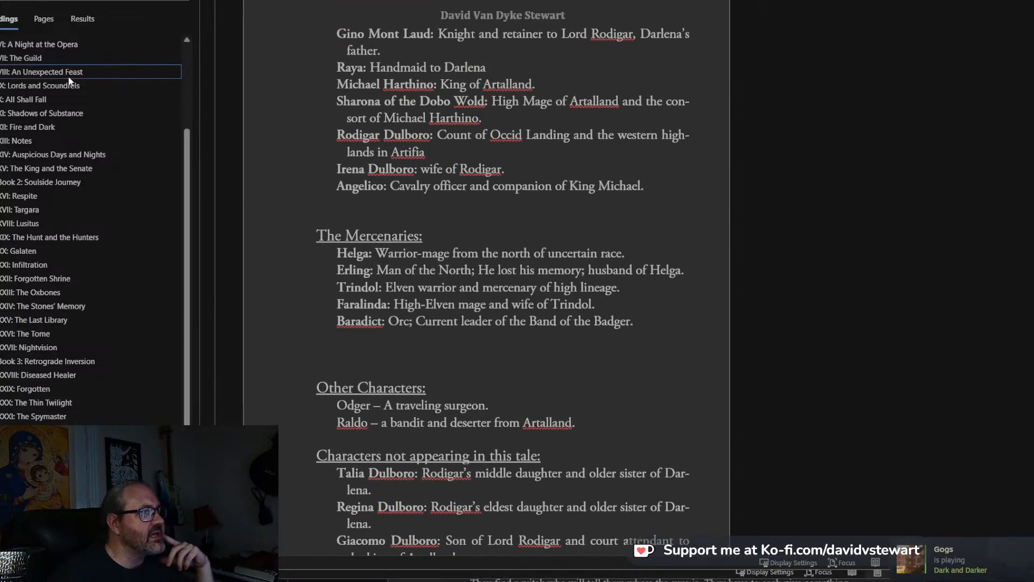
Go to chapter VII: The Guild and examine its first-page layout and the following page.
{"action": "left_click", "coordinate": [62, 58]}
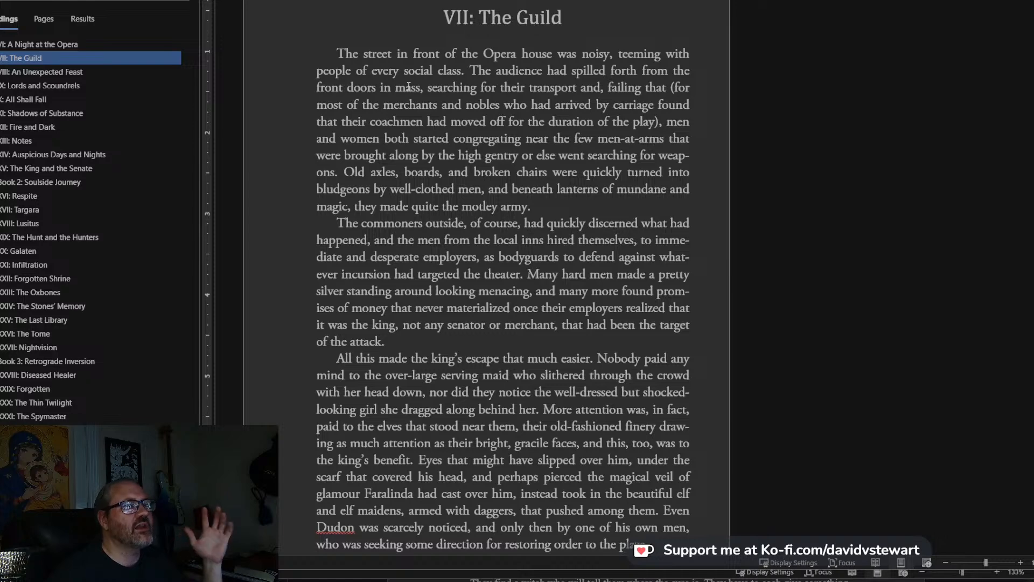
{"action": "scroll", "coordinate": [408, 86], "scroll_direction": "down", "scroll_amount": 15}
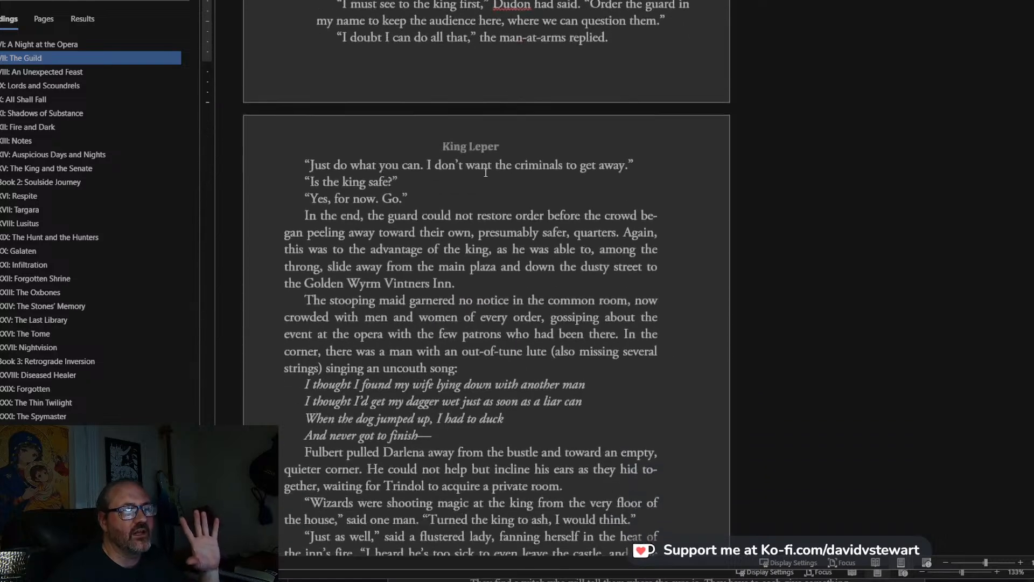
{"action": "scroll", "coordinate": [485, 172], "scroll_direction": "down", "scroll_amount": 3}
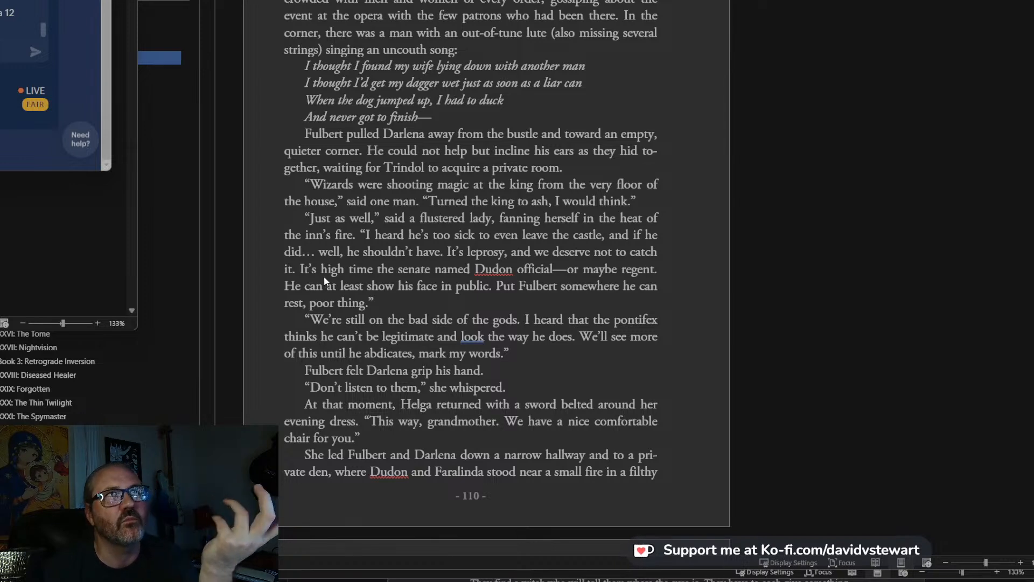
{"action": "scroll", "coordinate": [324, 276], "scroll_direction": "up", "scroll_amount": 10}
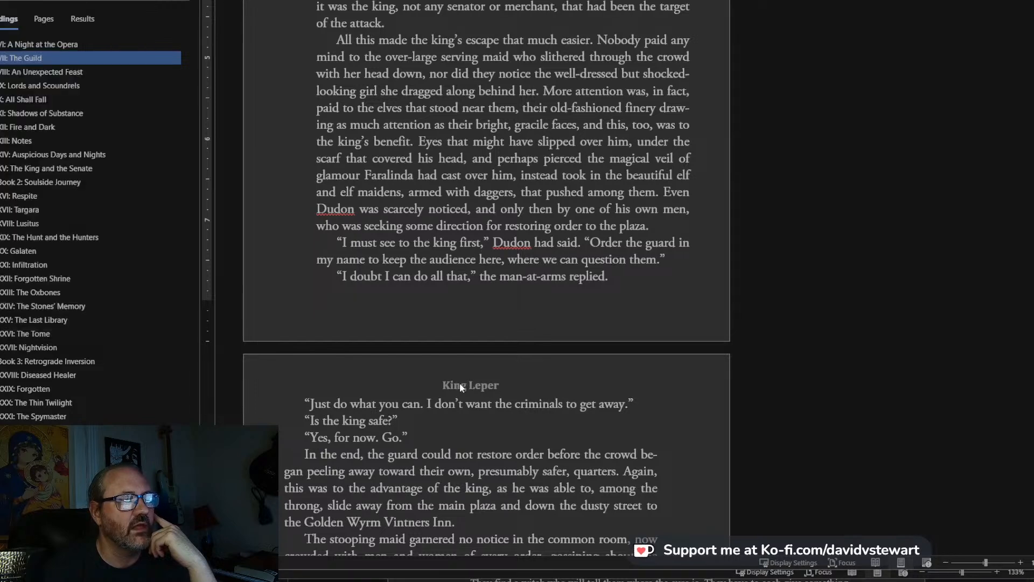
Open the even-page header with the book title in chapter VII for inspection and return to the body text.
{"action": "double_click", "coordinate": [467, 384]}
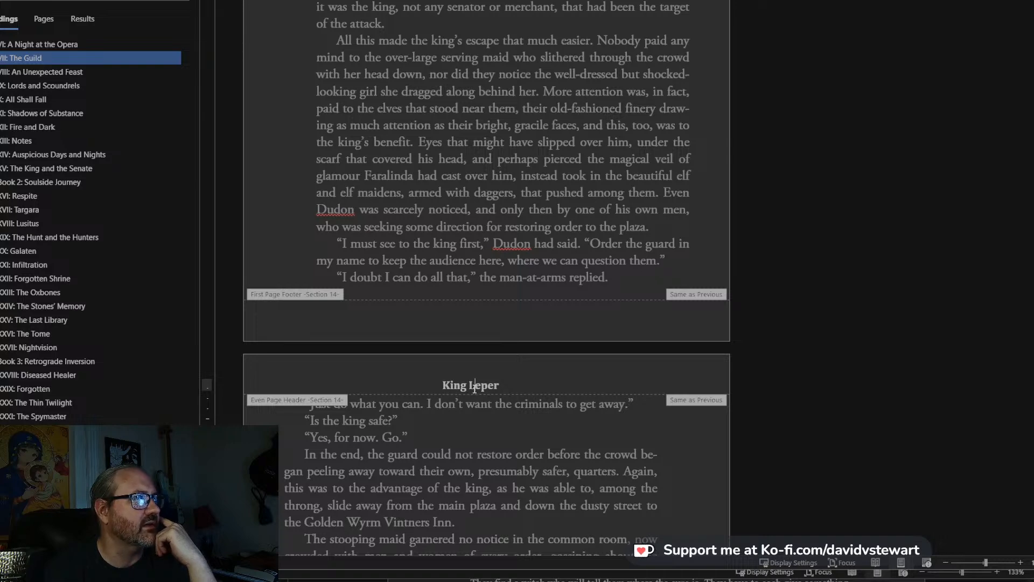
{"action": "scroll", "coordinate": [499, 410], "scroll_direction": "up", "scroll_amount": 9}
{"action": "double_click", "coordinate": [499, 405]}
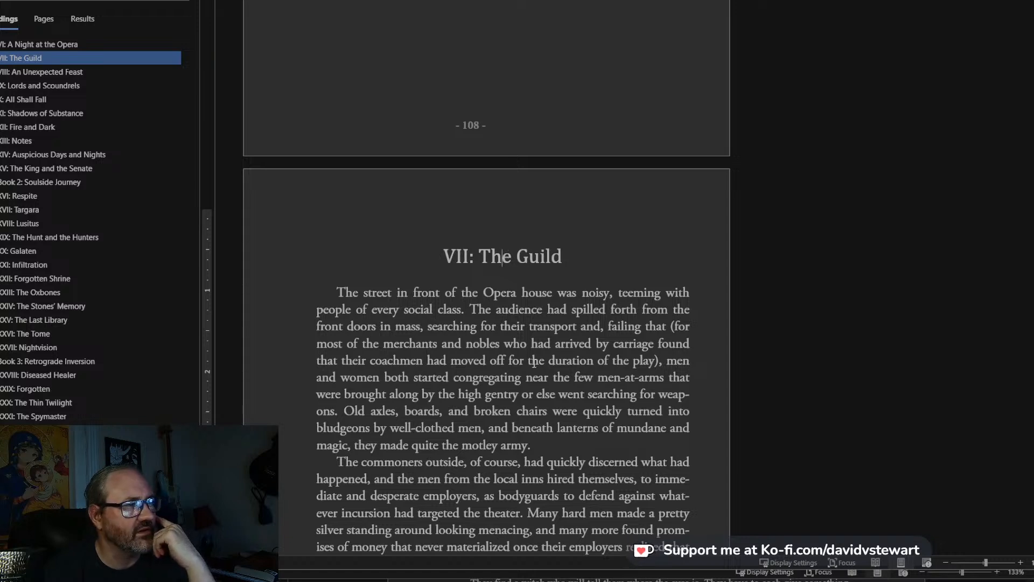
Inspect the odd-page header with the author's name, return to the body text and look over the chapter's following pages.
{"action": "scroll", "coordinate": [526, 365], "scroll_direction": "down", "scroll_amount": 8}
{"action": "scroll", "coordinate": [526, 365], "scroll_direction": "down", "scroll_amount": 6}
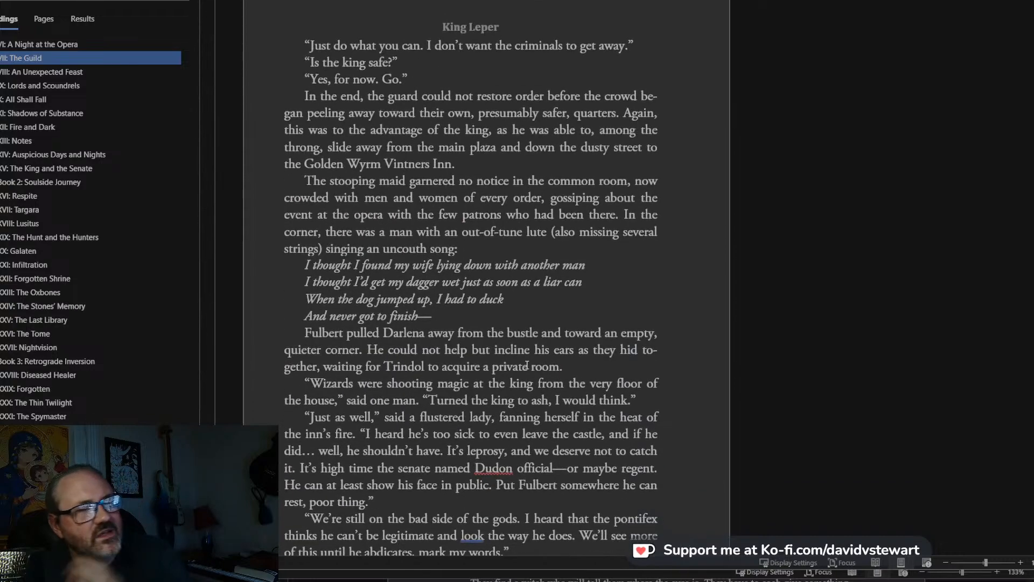
{"action": "scroll", "coordinate": [509, 368], "scroll_direction": "down", "scroll_amount": 8}
{"action": "scroll", "coordinate": [508, 369], "scroll_direction": "down", "scroll_amount": 1}
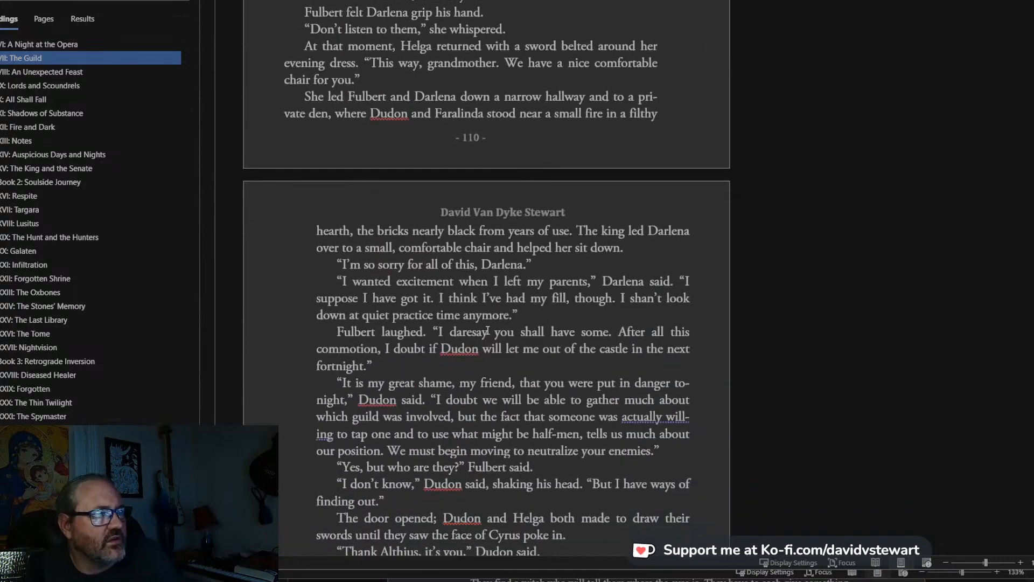
{"action": "double_click", "coordinate": [461, 210]}
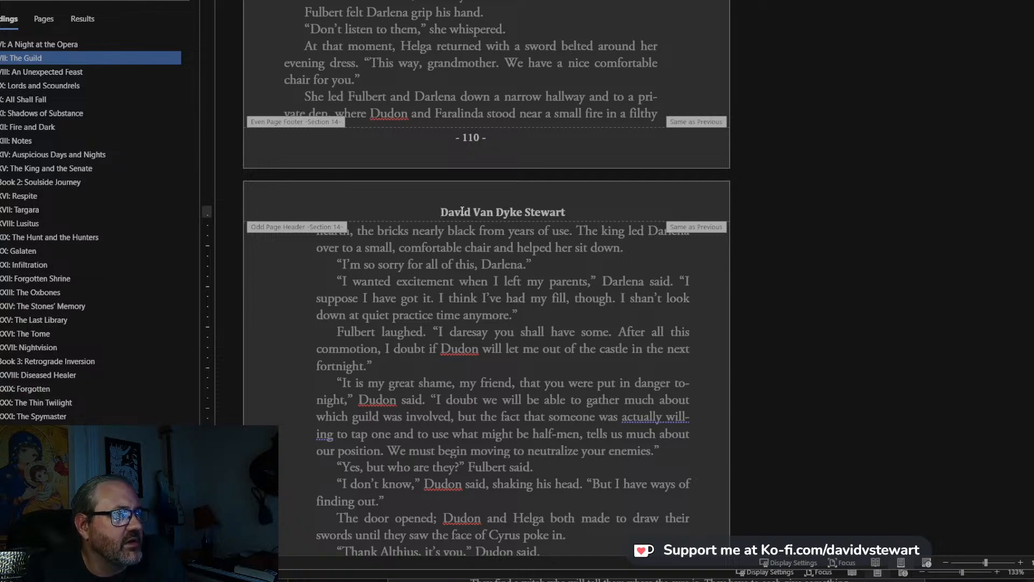
{"action": "double_click", "coordinate": [502, 288]}
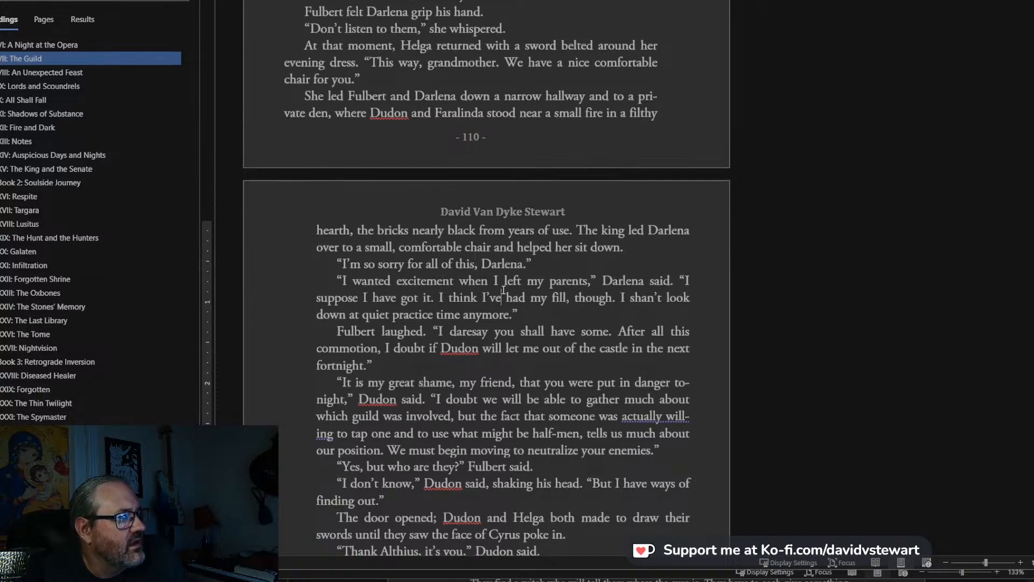
{"action": "scroll", "coordinate": [502, 288], "scroll_direction": "down", "scroll_amount": 9}
{"action": "scroll", "coordinate": [504, 290], "scroll_direction": "down", "scroll_amount": 9}
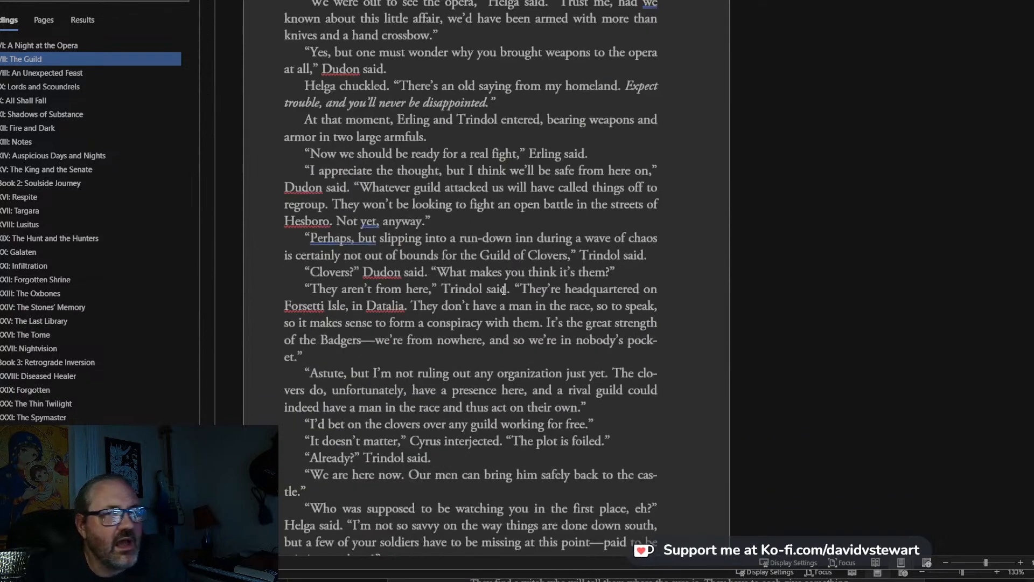
Look over pages 112 to 114 of chapter VII, comparing the alternating headers, margins and page numbers.
{"action": "scroll", "coordinate": [503, 291], "scroll_direction": "down", "scroll_amount": 4}
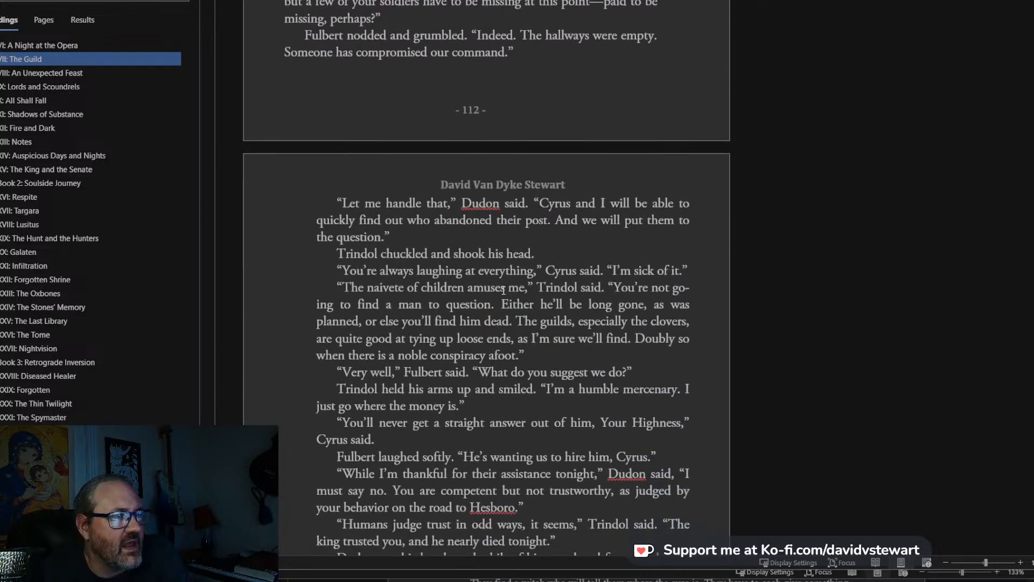
{"action": "scroll", "coordinate": [504, 291], "scroll_direction": "down", "scroll_amount": 10}
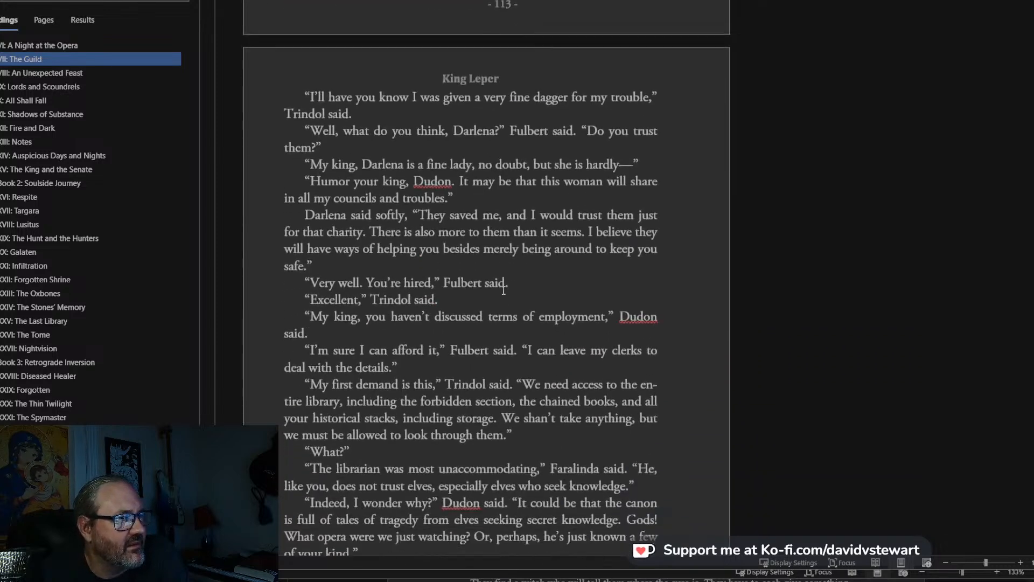
{"action": "scroll", "coordinate": [504, 290], "scroll_direction": "down", "scroll_amount": 7}
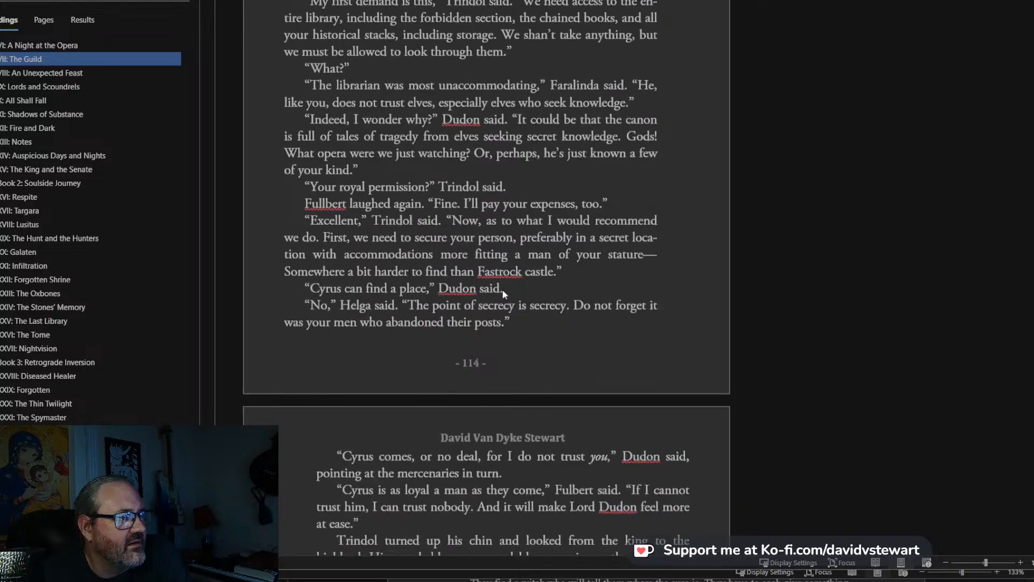
{"action": "scroll", "coordinate": [502, 289], "scroll_direction": "up", "scroll_amount": 15}
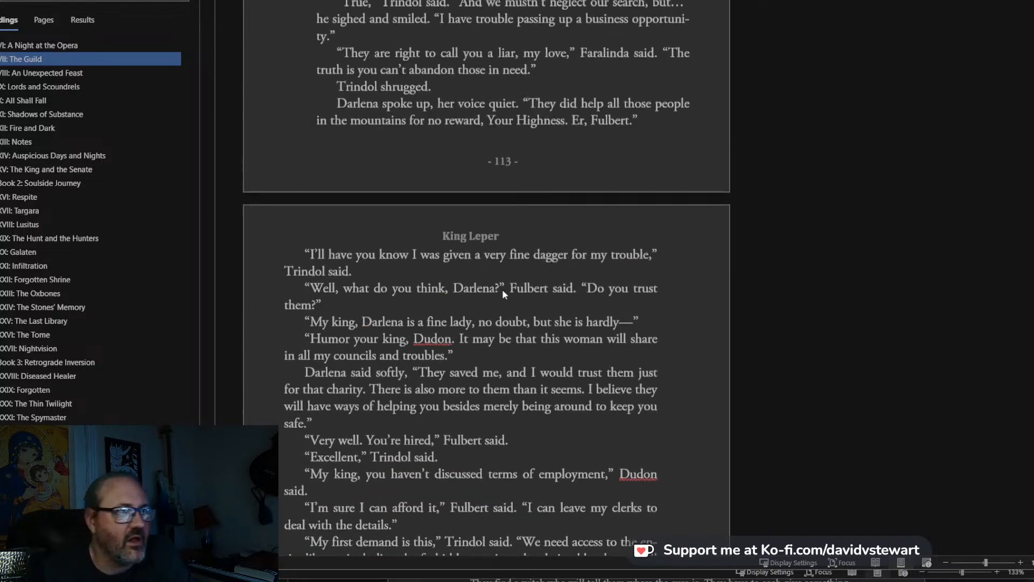
{"action": "scroll", "coordinate": [503, 291], "scroll_direction": "up", "scroll_amount": 7}
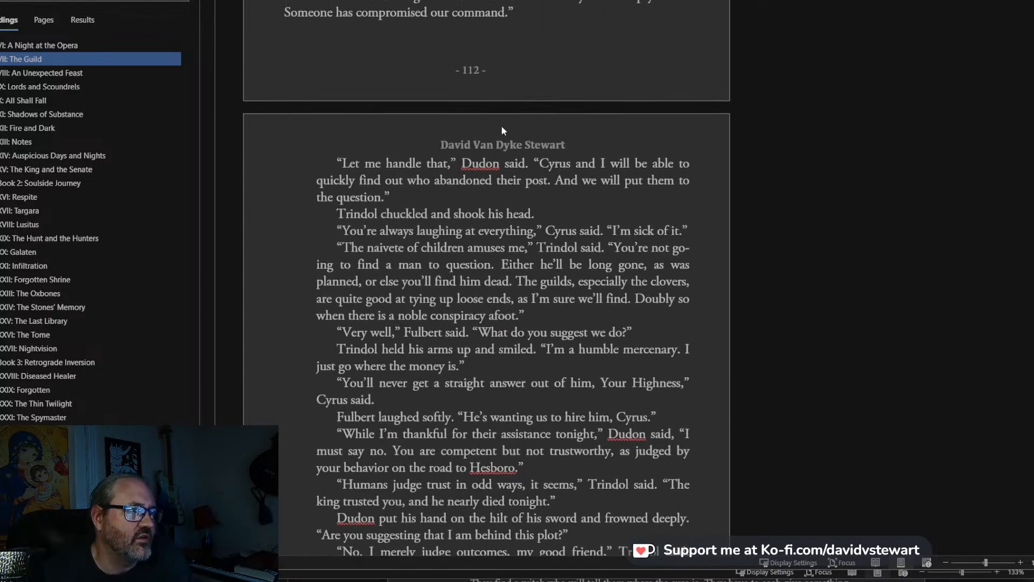
Open the odd-page header on page 113 for inspection and return to the body text.
{"action": "double_click", "coordinate": [512, 144]}
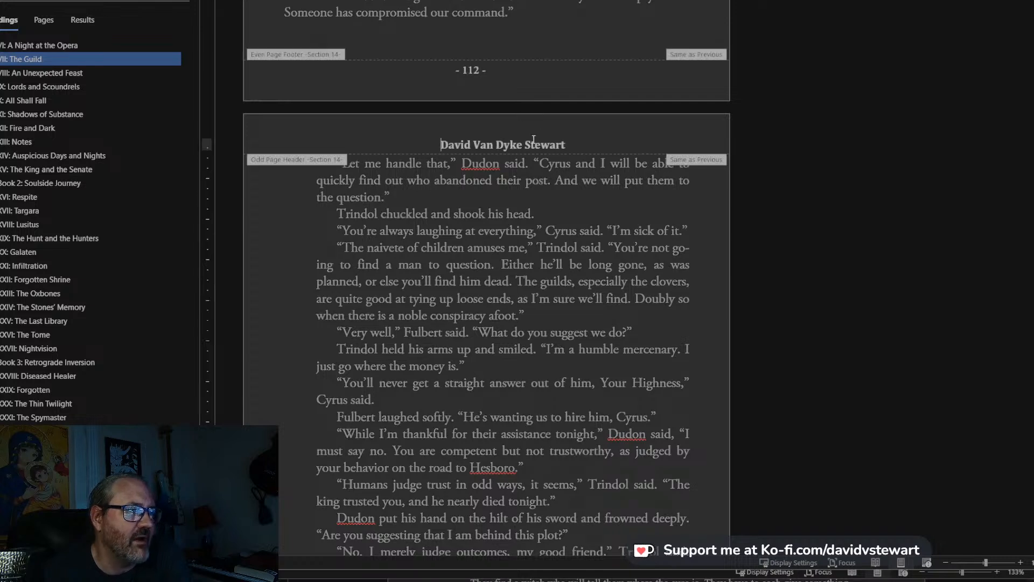
{"action": "triple_click", "coordinate": [551, 297]}
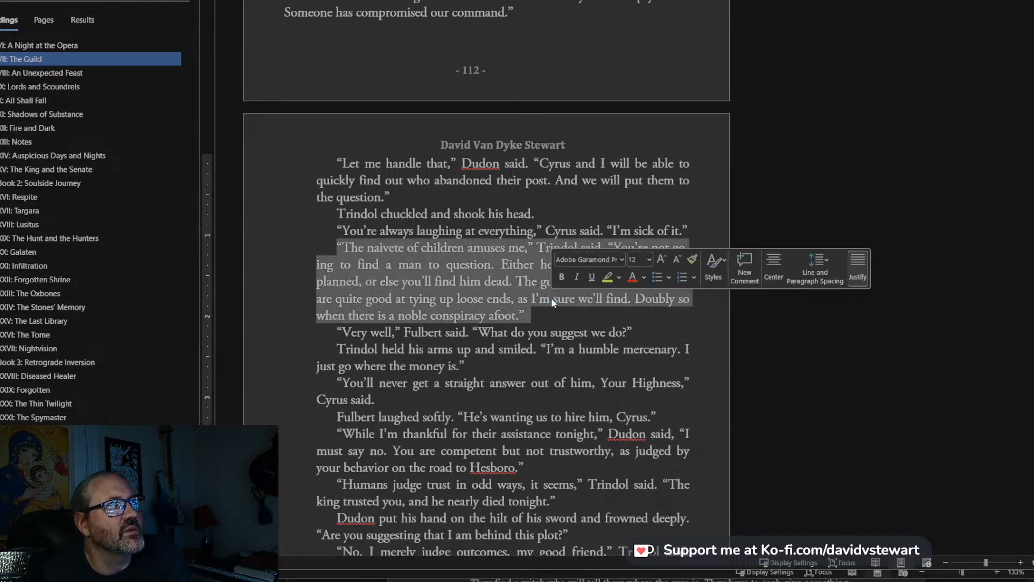
{"action": "left_click", "coordinate": [512, 467]}
{"action": "scroll", "coordinate": [633, 371], "scroll_direction": "up", "scroll_amount": 14}
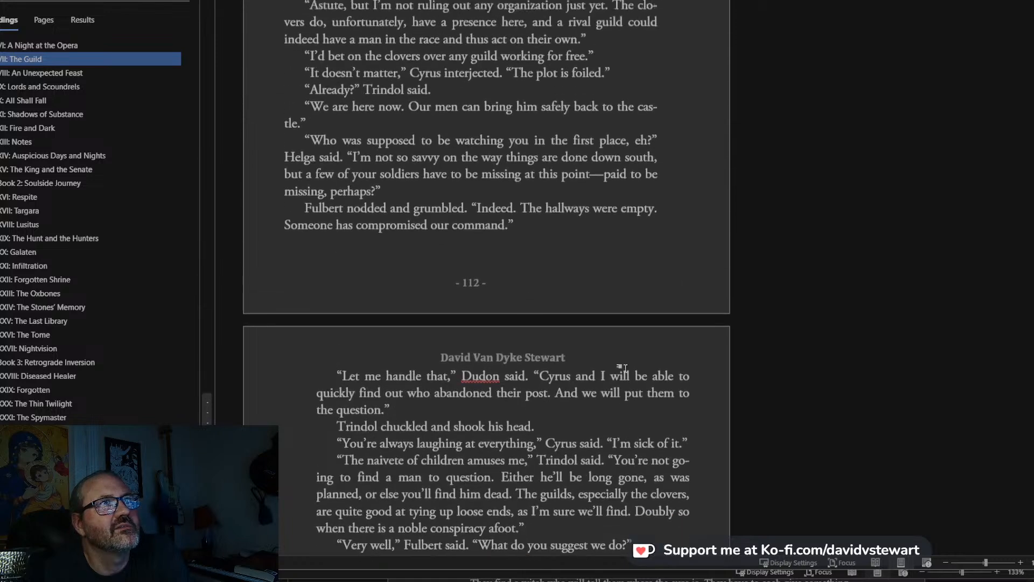
Go to chapter VIII: An Unexpected Feast and examine its opening page and the asterisk scene breaks on page 121.
{"action": "left_click", "coordinate": [43, 71]}
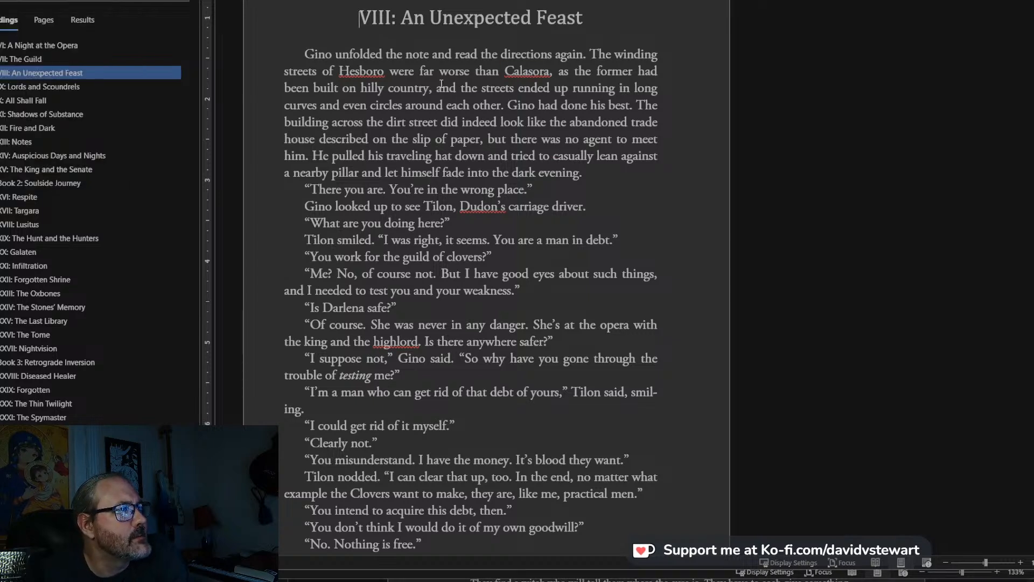
{"action": "scroll", "coordinate": [442, 84], "scroll_direction": "down", "scroll_amount": 4}
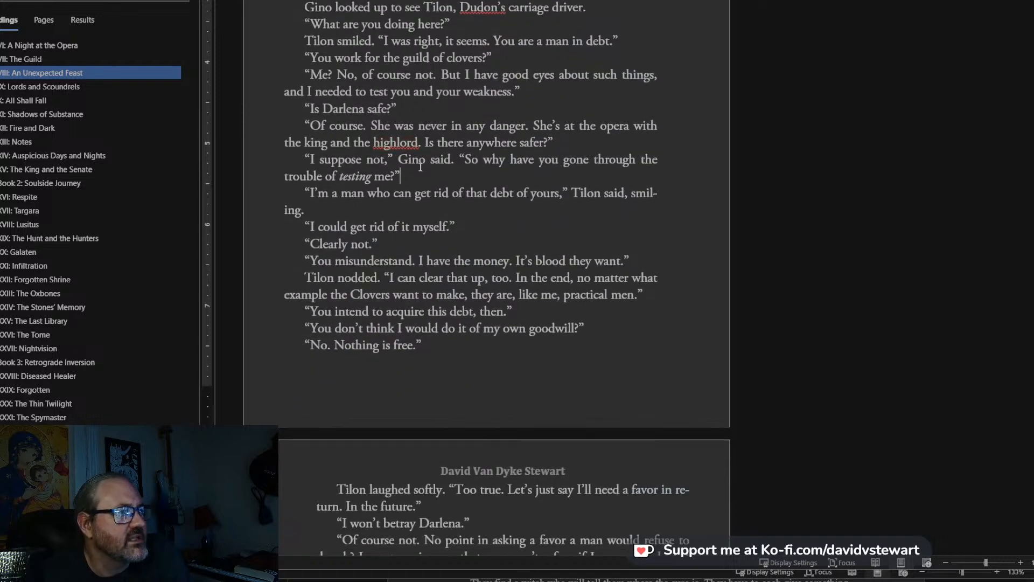
{"action": "scroll", "coordinate": [420, 167], "scroll_direction": "down", "scroll_amount": 15}
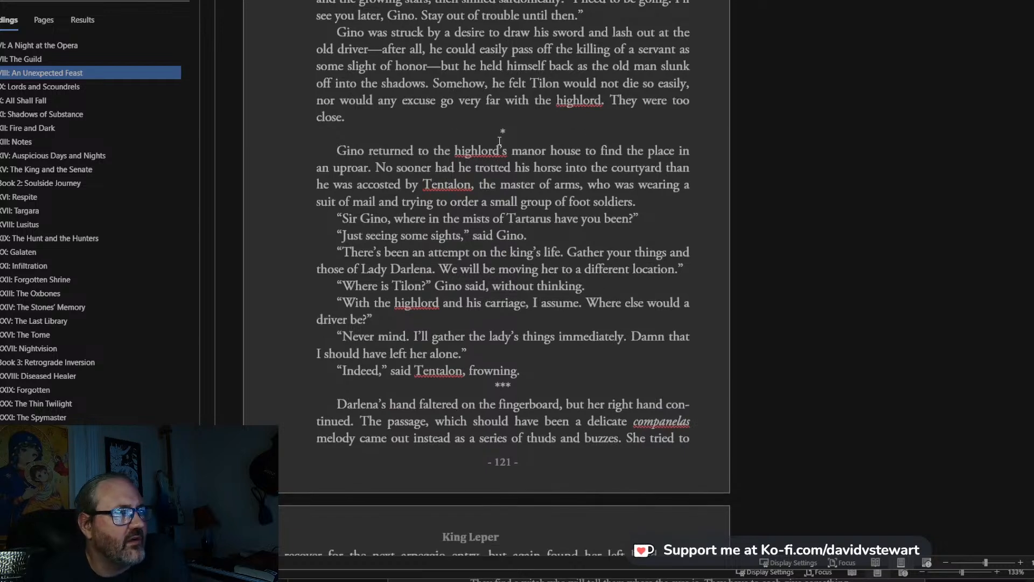
{"action": "left_click", "coordinate": [573, 139]}
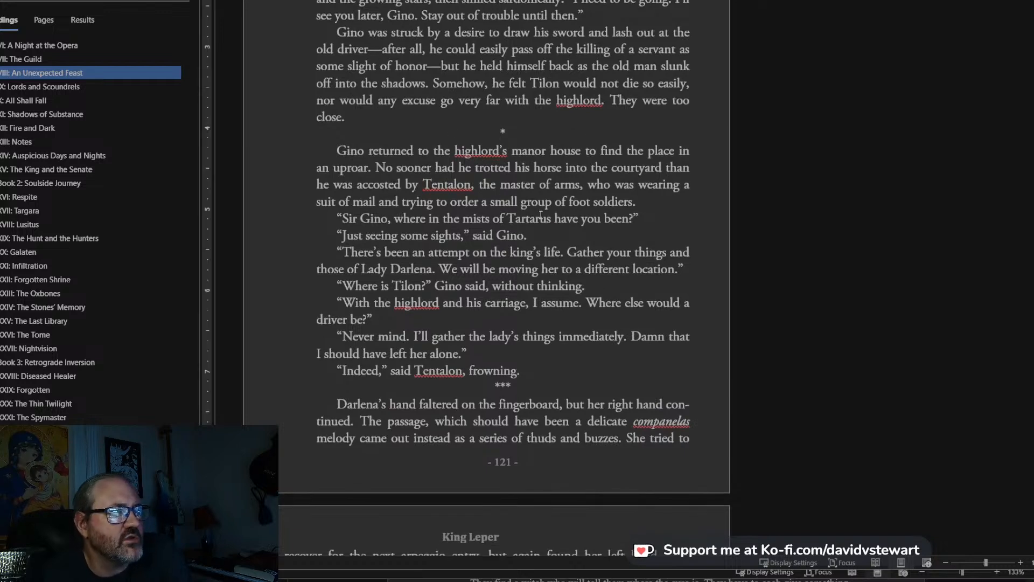
Examine the body text layout, headers and page numbers on pages 122 and 123 of chapter VIII.
{"action": "scroll", "coordinate": [541, 215], "scroll_direction": "down", "scroll_amount": 12}
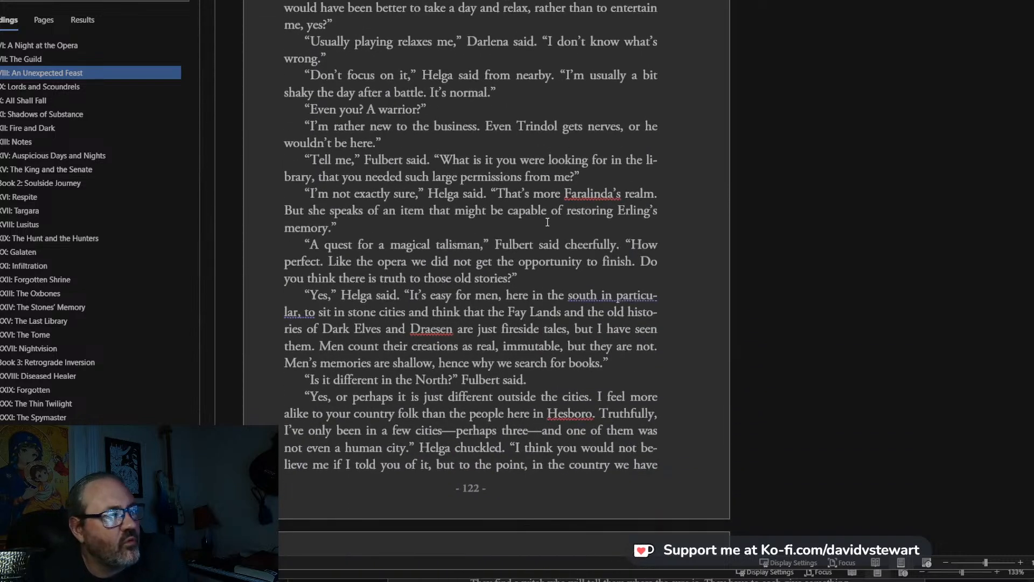
{"action": "scroll", "coordinate": [597, 247], "scroll_direction": "down", "scroll_amount": 3}
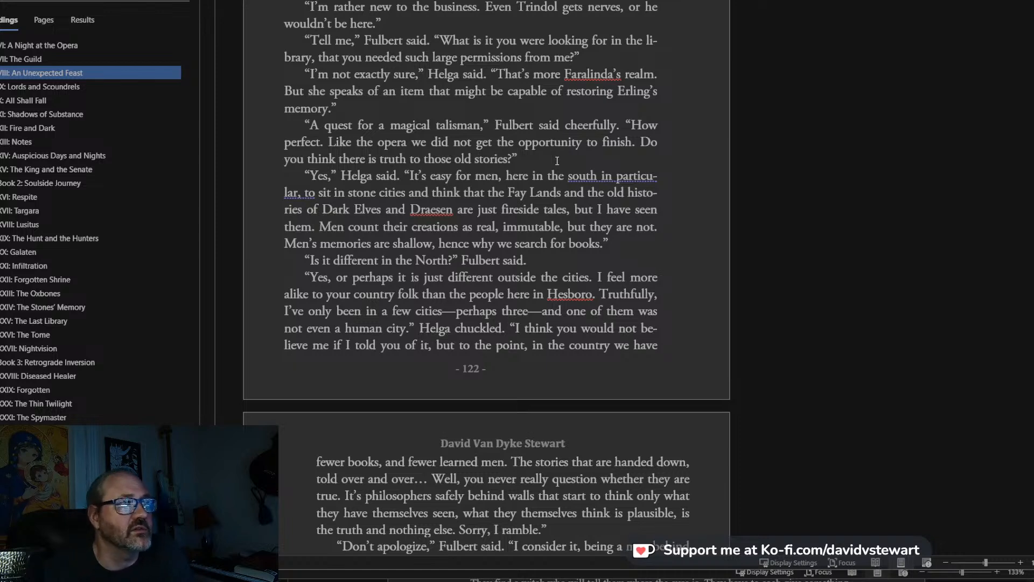
{"action": "left_click", "coordinate": [432, 40]}
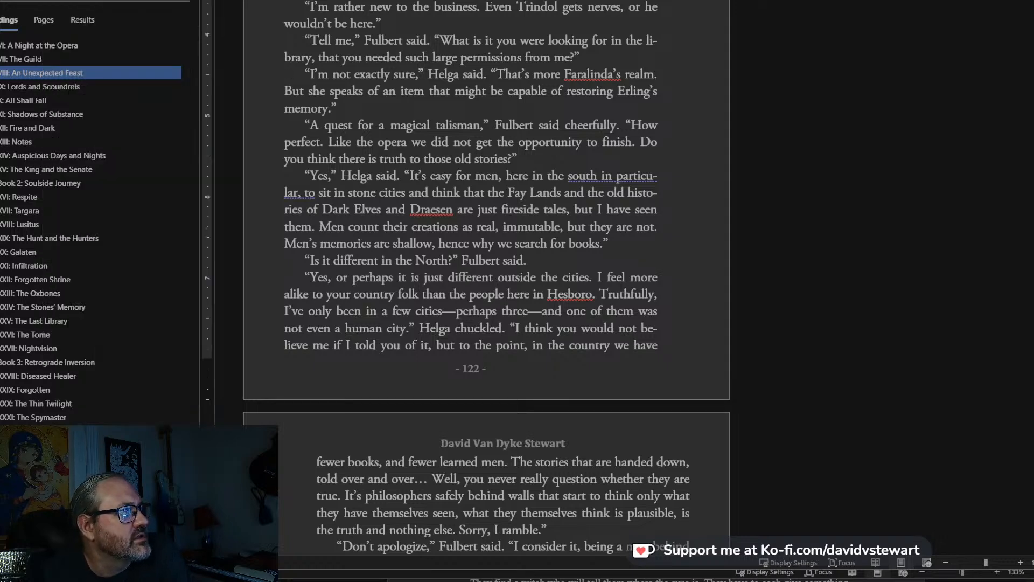
{"action": "scroll", "coordinate": [614, 370], "scroll_direction": "down", "scroll_amount": 9}
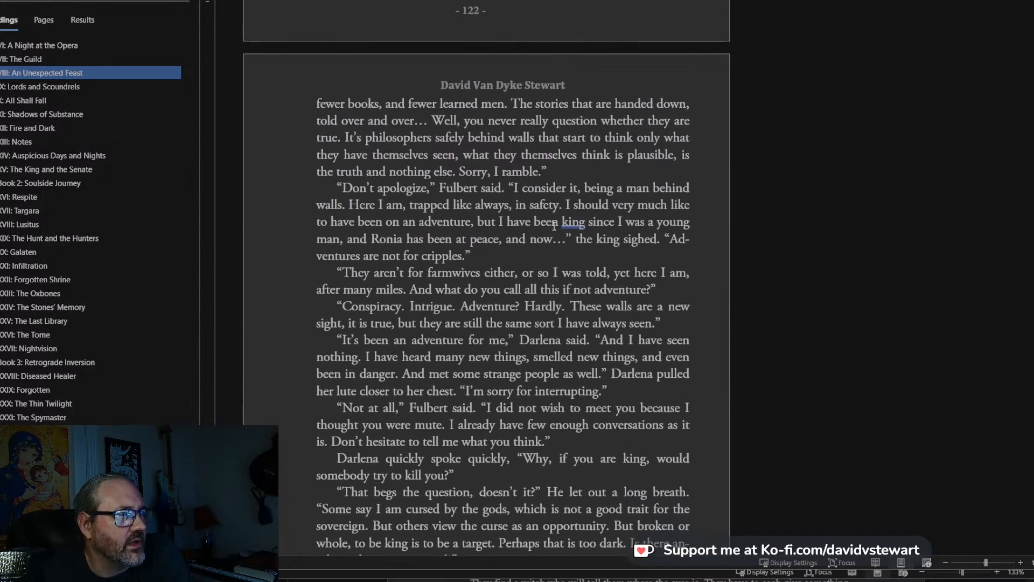
Select the paragraph starting “Don’t apologize” on page 123, browse the available fonts for it and decline the unavailable font.
{"action": "scroll", "coordinate": [614, 372], "scroll_direction": "down", "scroll_amount": 2}
{"action": "left_click_drag", "start_coordinate": [476, 186], "coordinate": [326, 108]}
{"action": "left_click", "coordinate": [327, 108]}
{"action": "left_click_drag", "start_coordinate": [501, 174], "coordinate": [330, 111]}
{"action": "left_click", "coordinate": [127, 1]}
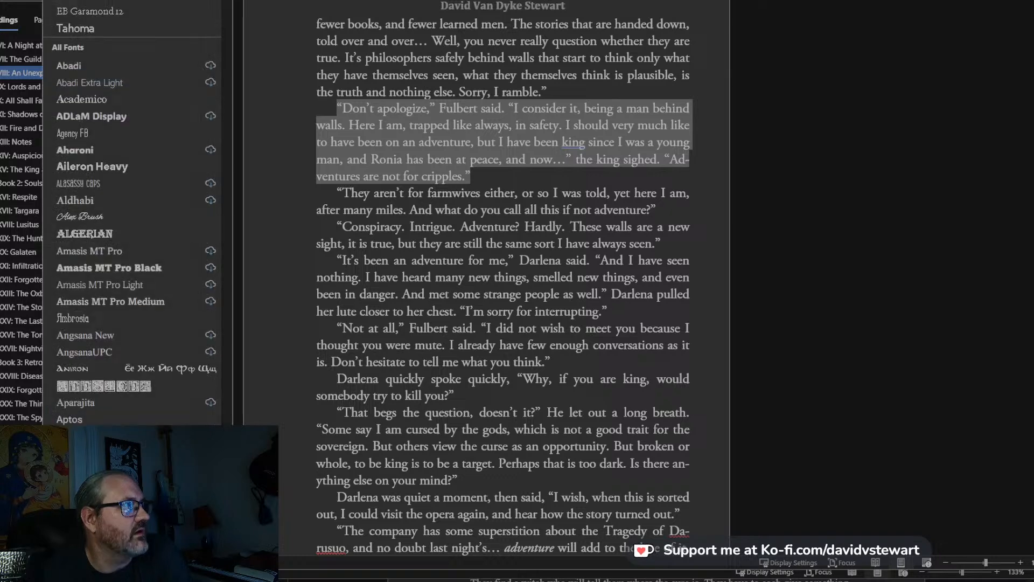
{"action": "left_click_drag", "start_coordinate": [227, 0], "coordinate": [227, 281]}
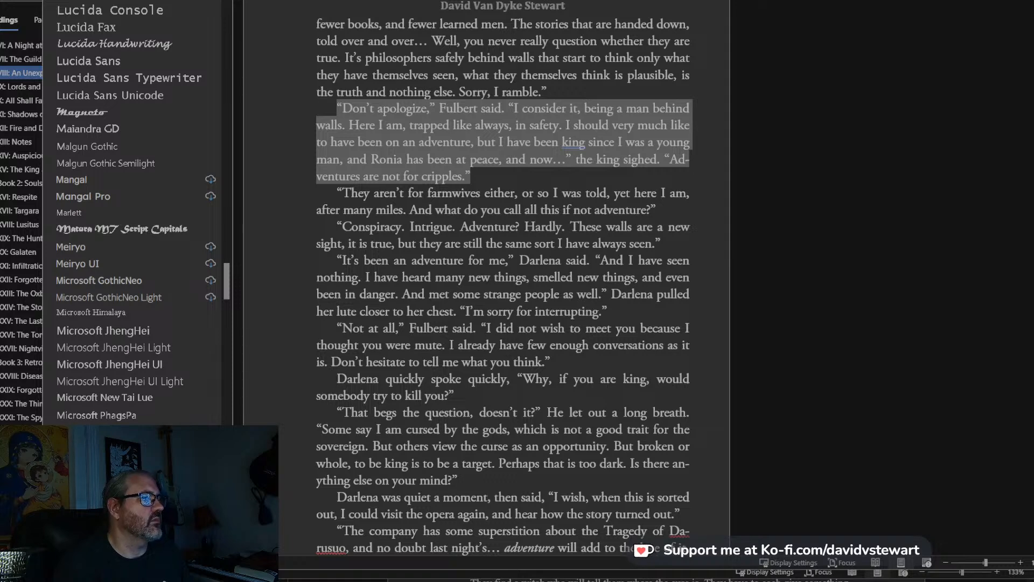
{"action": "left_click_drag", "start_coordinate": [227, 280], "coordinate": [227, 0]}
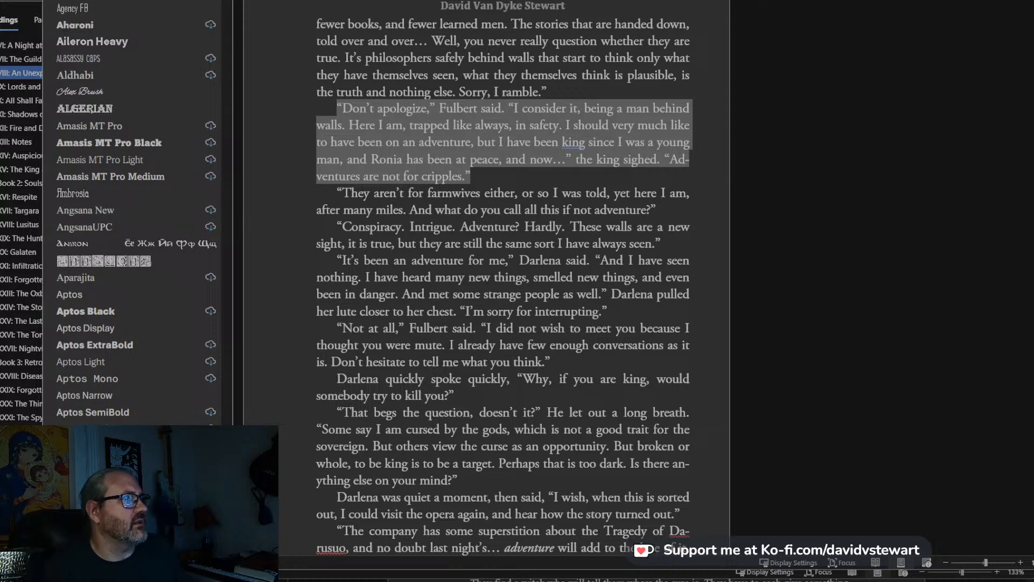
{"action": "scroll", "coordinate": [132, 215], "scroll_direction": "down", "scroll_amount": 10}
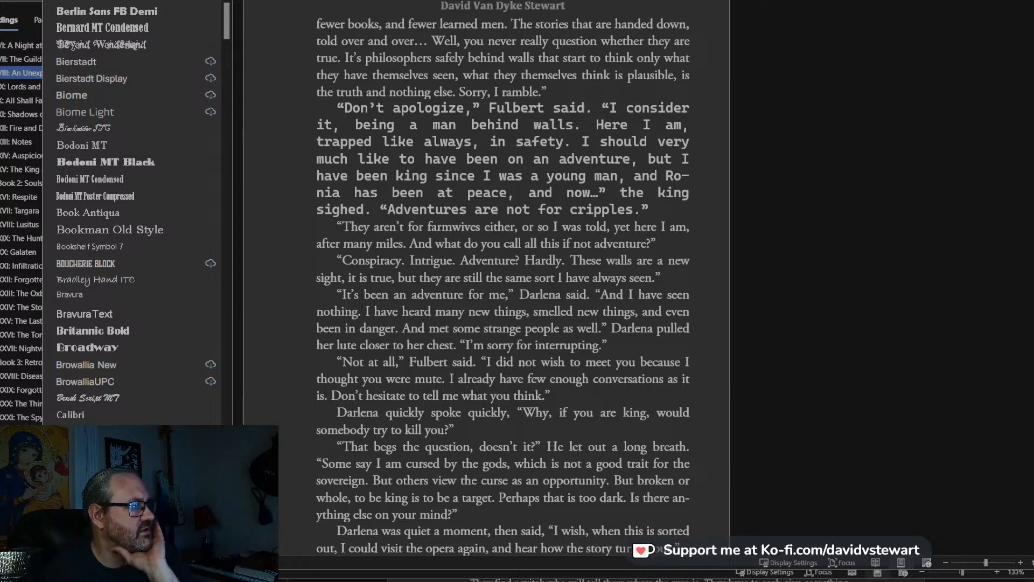
{"action": "left_click", "coordinate": [538, 163]}
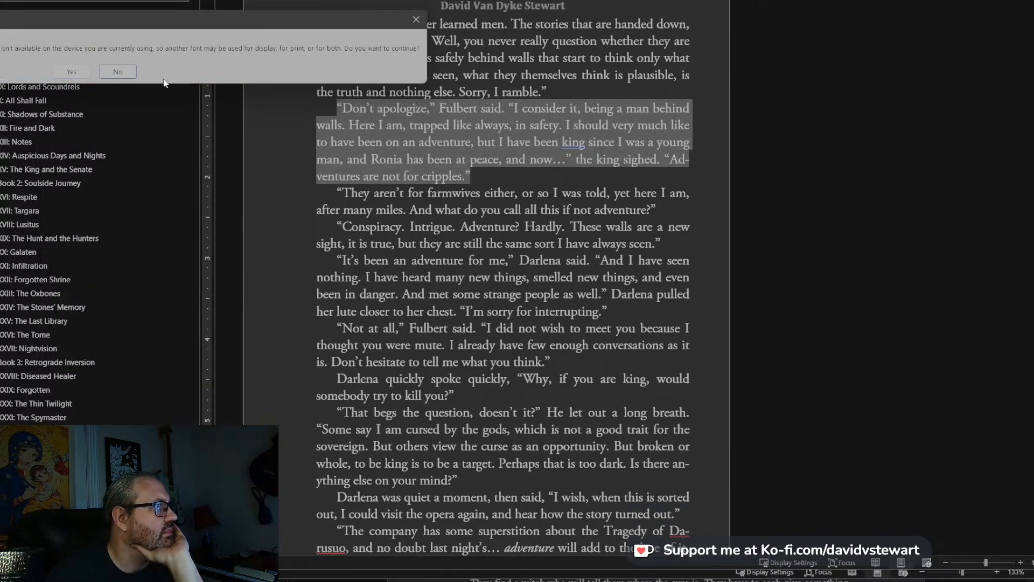
{"action": "left_click", "coordinate": [113, 74]}
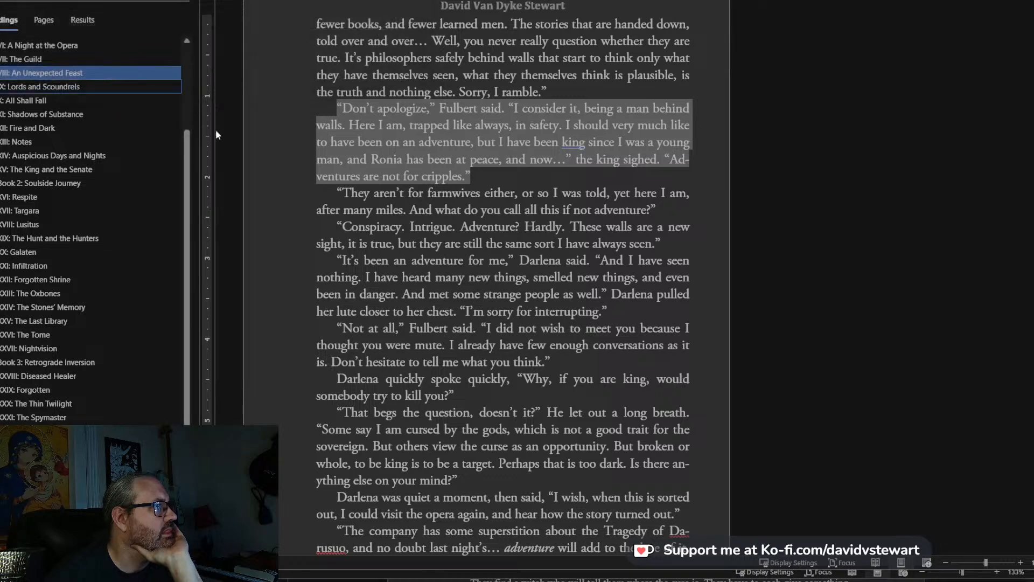
Deselect the paragraph and review the typeset pages 122 to 124 of chapter VIII.
{"action": "left_click", "coordinate": [510, 58]}
{"action": "scroll", "coordinate": [526, 97], "scroll_direction": "up", "scroll_amount": 6}
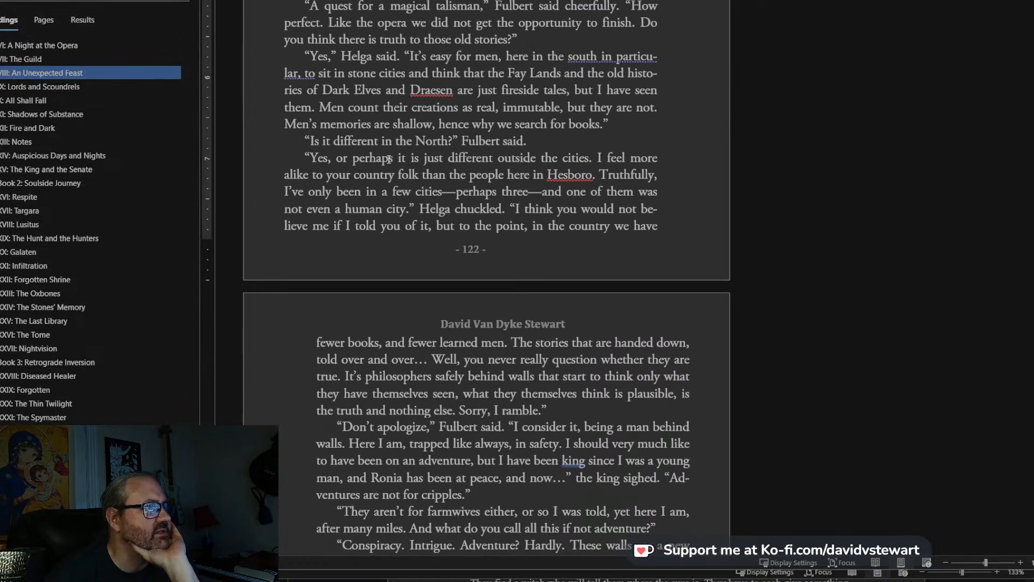
{"action": "scroll", "coordinate": [466, 148], "scroll_direction": "up", "scroll_amount": 2}
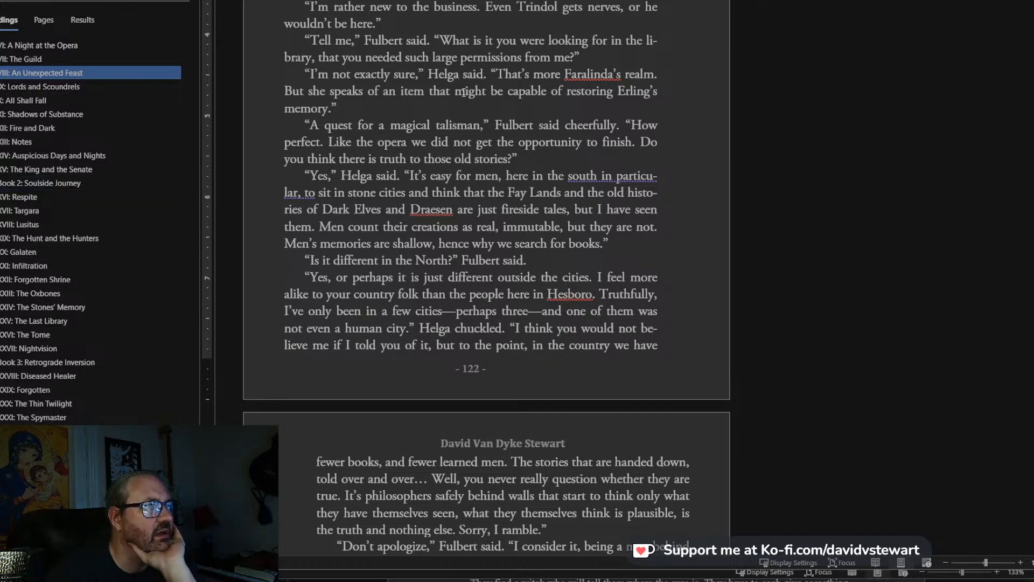
{"action": "scroll", "coordinate": [539, 347], "scroll_direction": "down", "scroll_amount": 2}
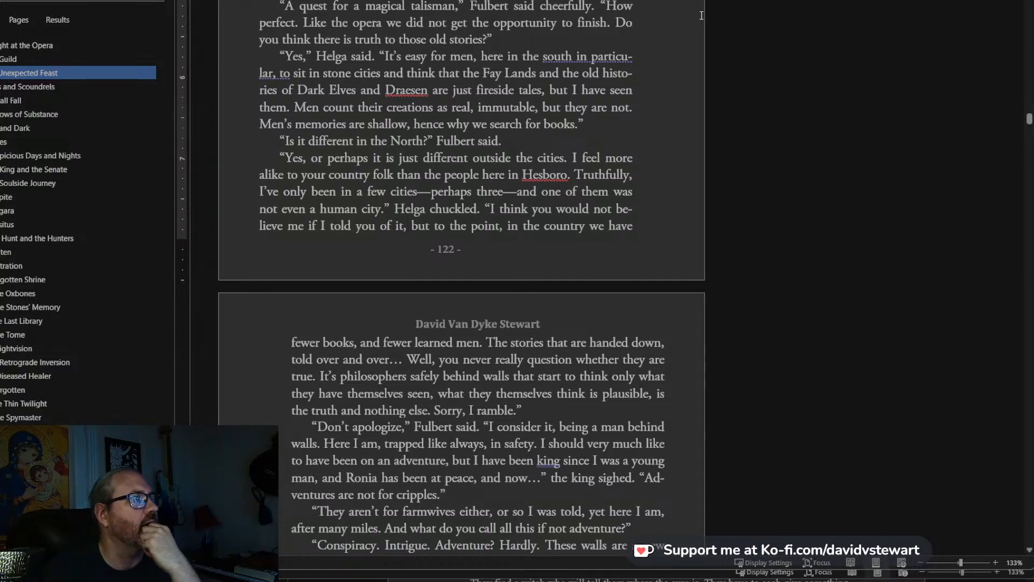
{"action": "scroll", "coordinate": [469, 212], "scroll_direction": "down", "scroll_amount": 3}
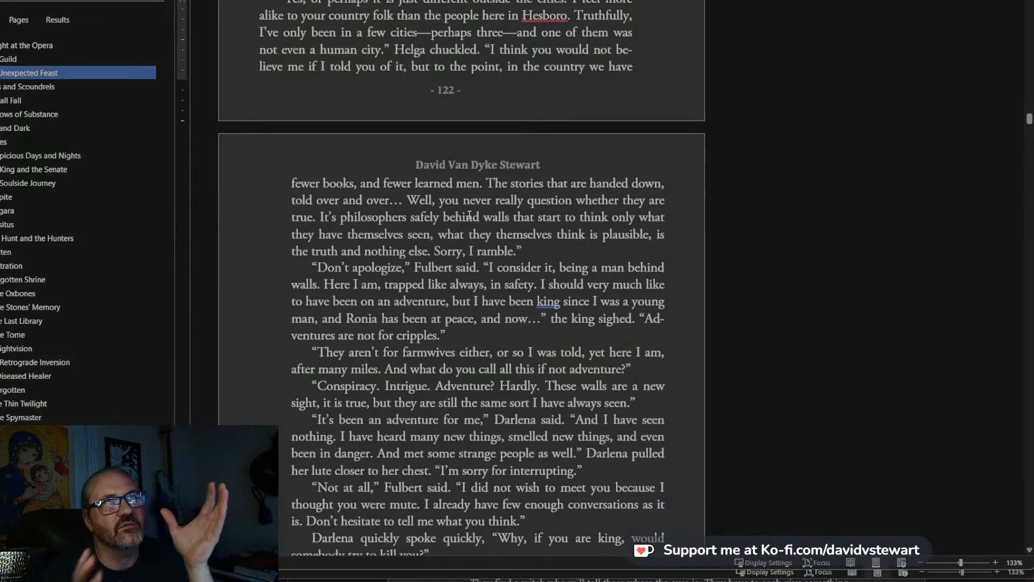
{"action": "scroll", "coordinate": [469, 213], "scroll_direction": "down", "scroll_amount": 15}
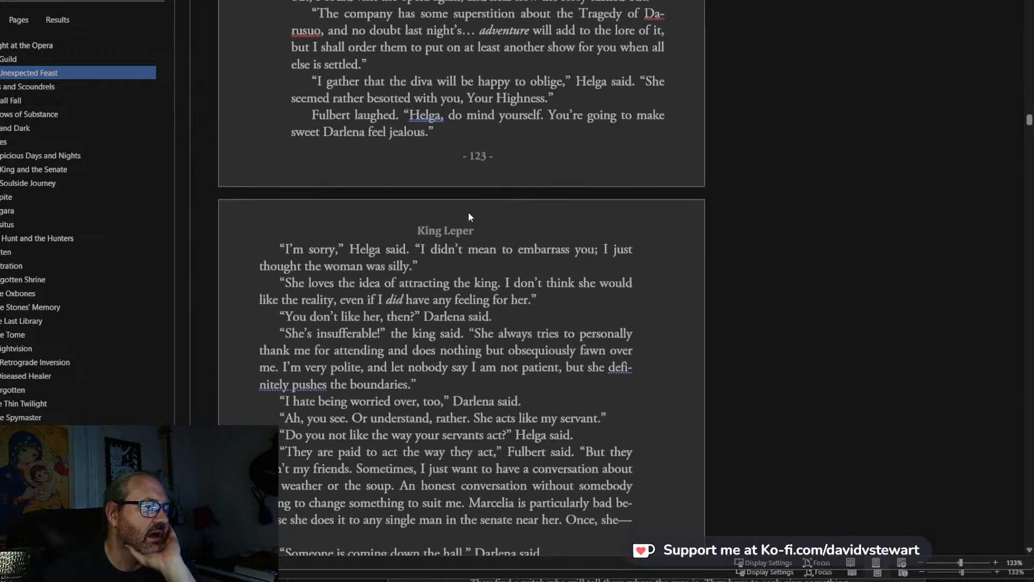
{"action": "scroll", "coordinate": [469, 213], "scroll_direction": "down", "scroll_amount": 4}
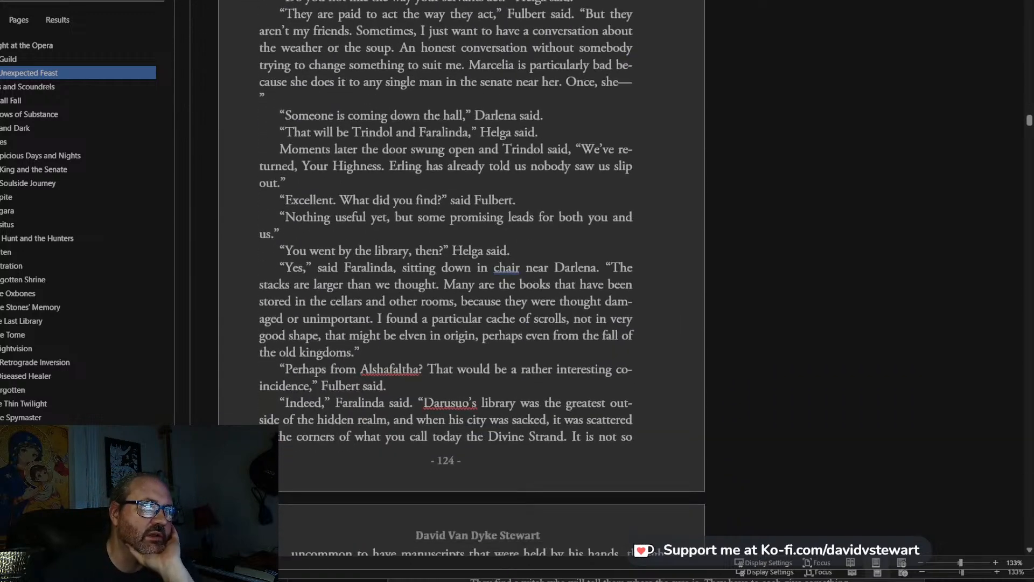
Move the King Leper manuscript window aside, close it and return to the other draft at chapter 11.
{"action": "left_click_drag", "start_coordinate": [771, 1], "coordinate": [2, 1]}
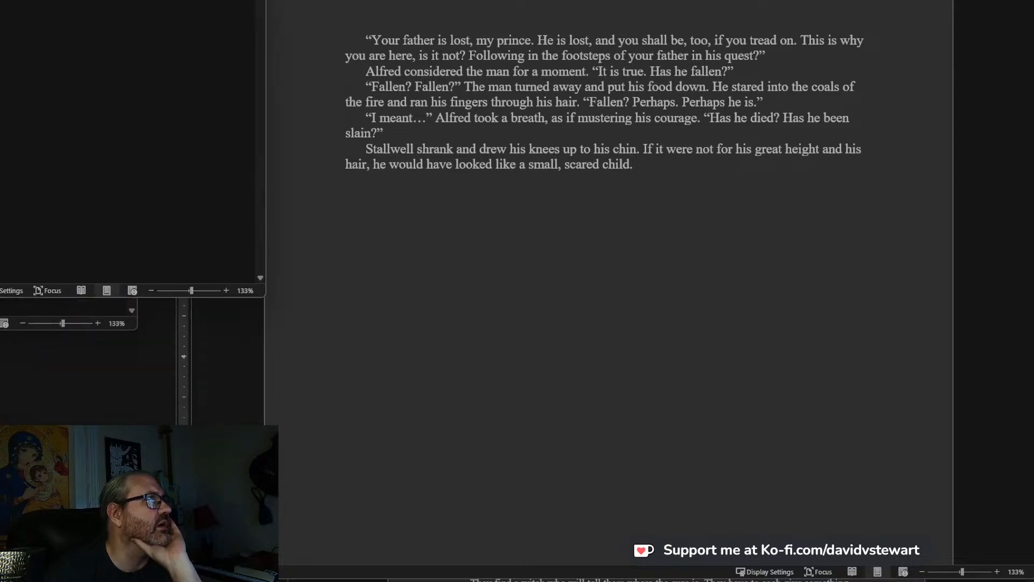
{"action": "key", "text": "alt+F4"}
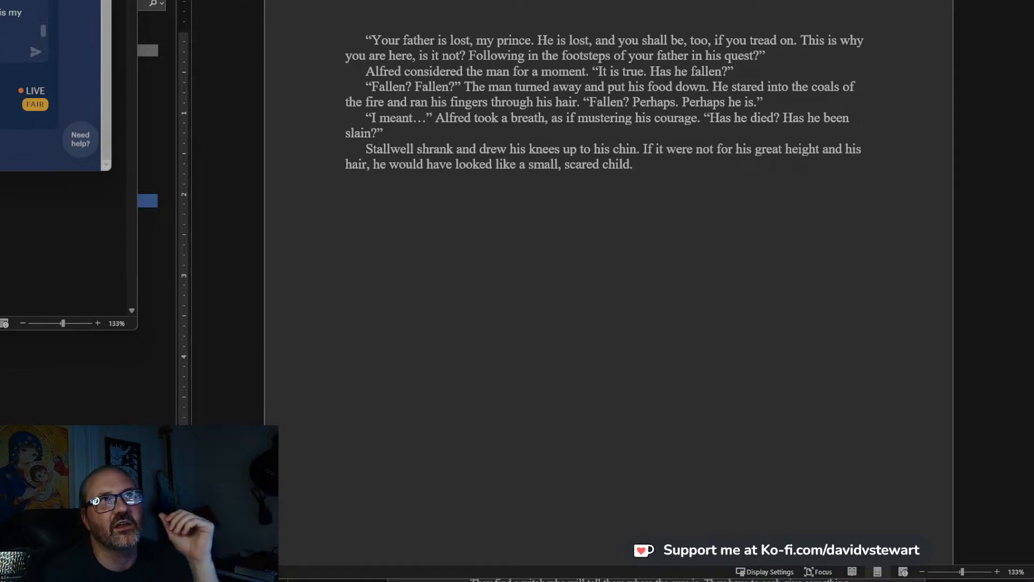
{"action": "left_click", "coordinate": [572, 147]}
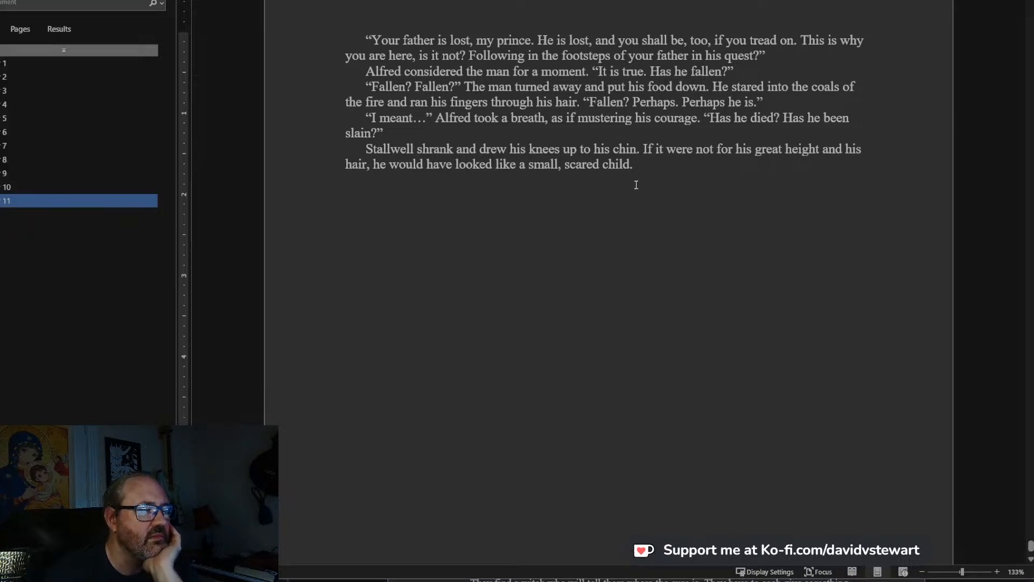
Look over the closing paragraphs on the last page of chapter 11 in the draft.
{"action": "left_click", "coordinate": [635, 119]}
{"action": "scroll", "coordinate": [636, 124], "scroll_direction": "up", "scroll_amount": 3}
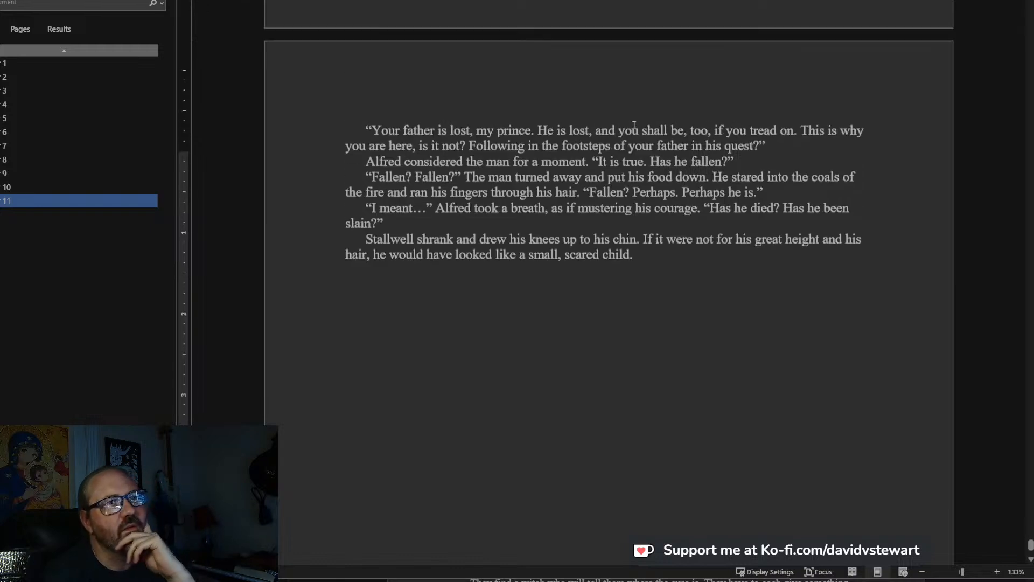
{"action": "scroll", "coordinate": [636, 124], "scroll_direction": "down", "scroll_amount": 4}
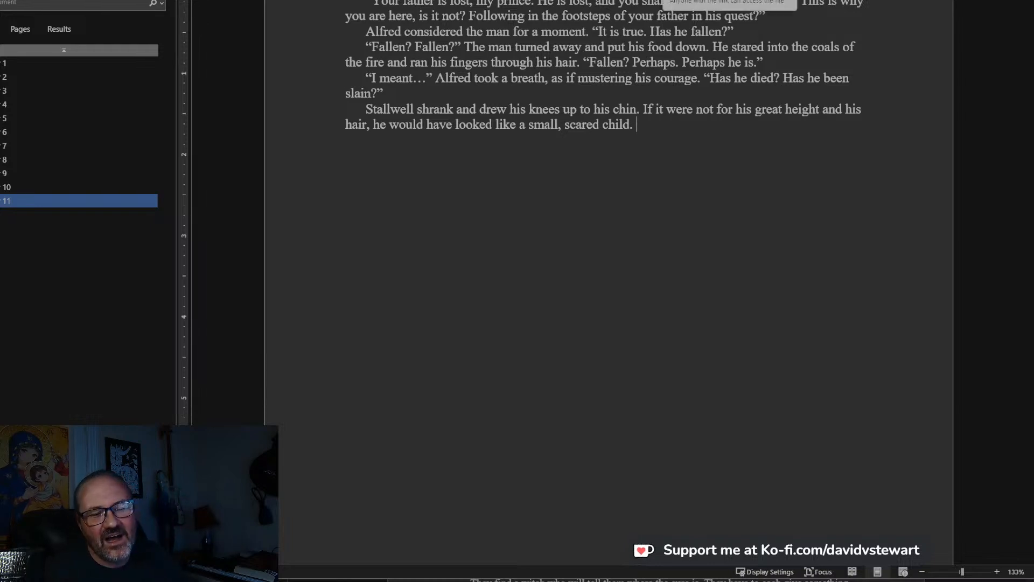
{"action": "key", "text": "Return"}
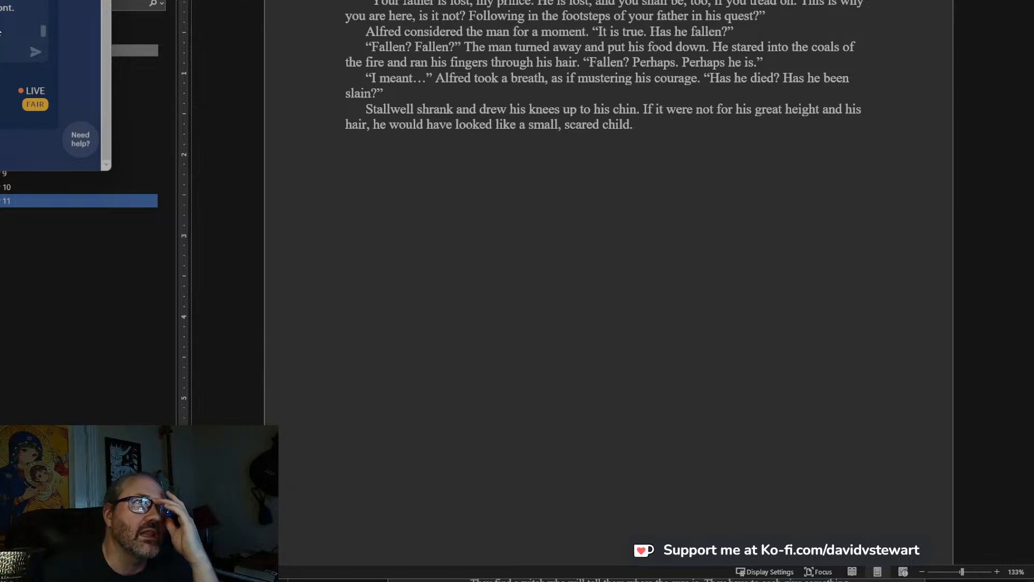
{"action": "scroll", "coordinate": [514, 104], "scroll_direction": "up", "scroll_amount": 6}
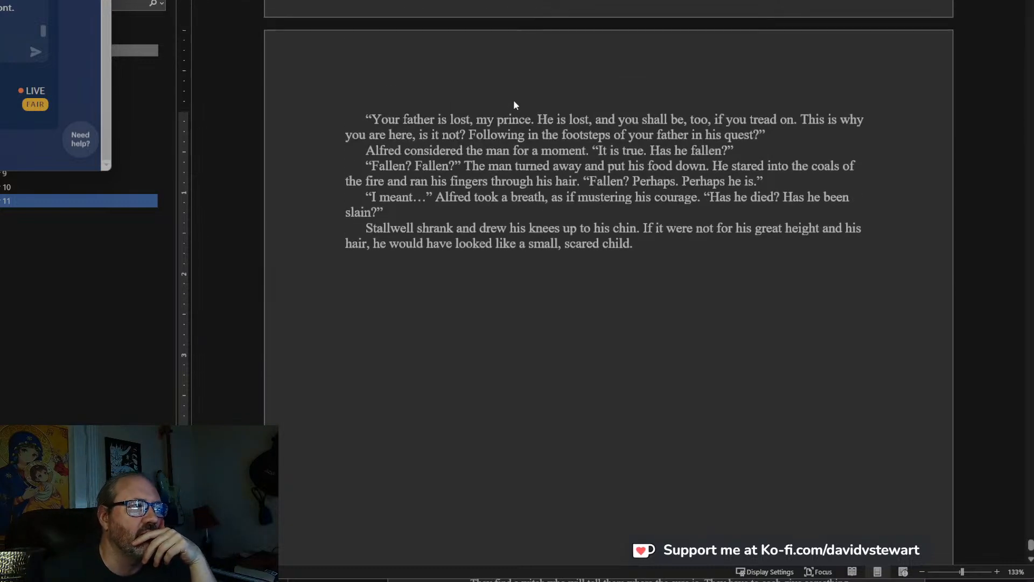
Reread the great hall scene and the closing paragraphs of chapter 11 in the draft.
{"action": "scroll", "coordinate": [515, 104], "scroll_direction": "up", "scroll_amount": 7}
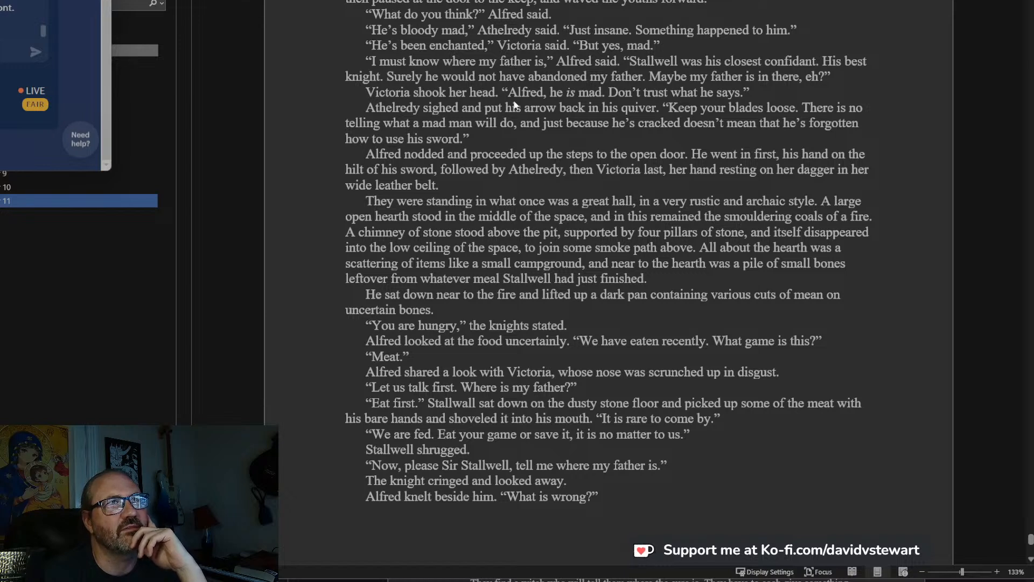
{"action": "left_click", "coordinate": [579, 185]}
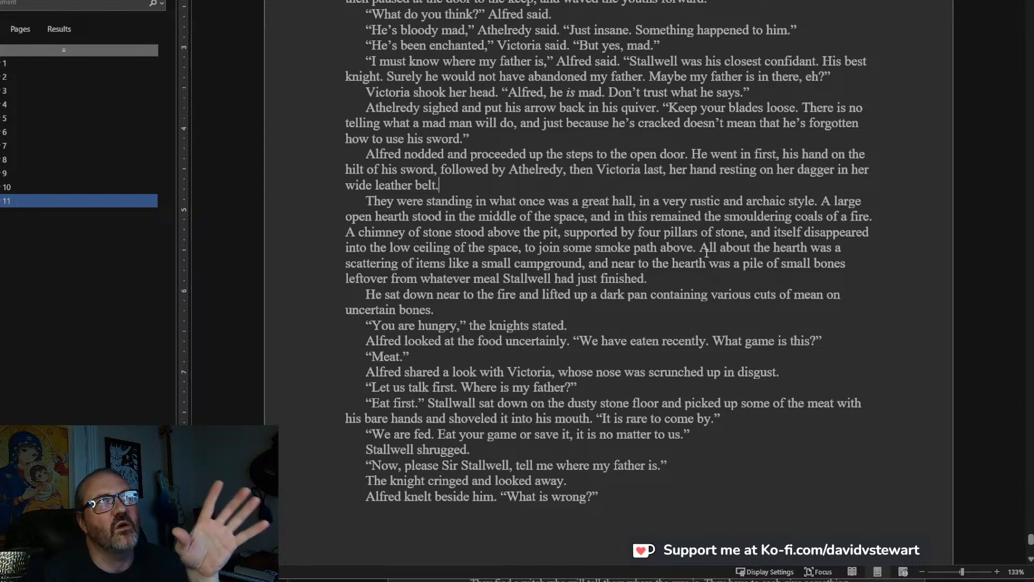
{"action": "left_click", "coordinate": [743, 123]}
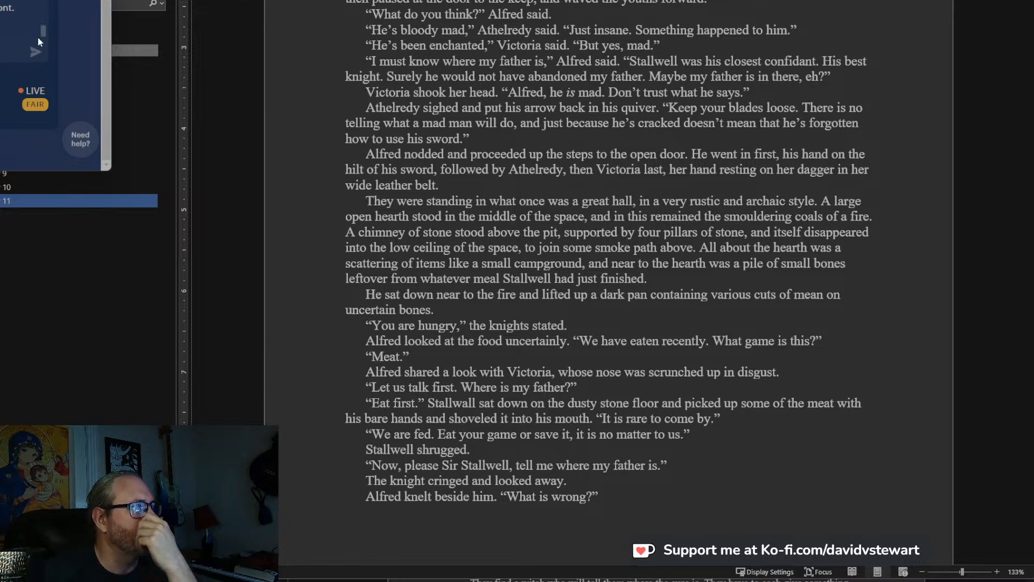
{"action": "left_click", "coordinate": [778, 490]}
{"action": "scroll", "coordinate": [760, 462], "scroll_direction": "down", "scroll_amount": 6}
{"action": "scroll", "coordinate": [760, 462], "scroll_direction": "down", "scroll_amount": 8}
{"action": "scroll", "coordinate": [760, 462], "scroll_direction": "up", "scroll_amount": 1}
{"action": "left_click", "coordinate": [695, 151]}
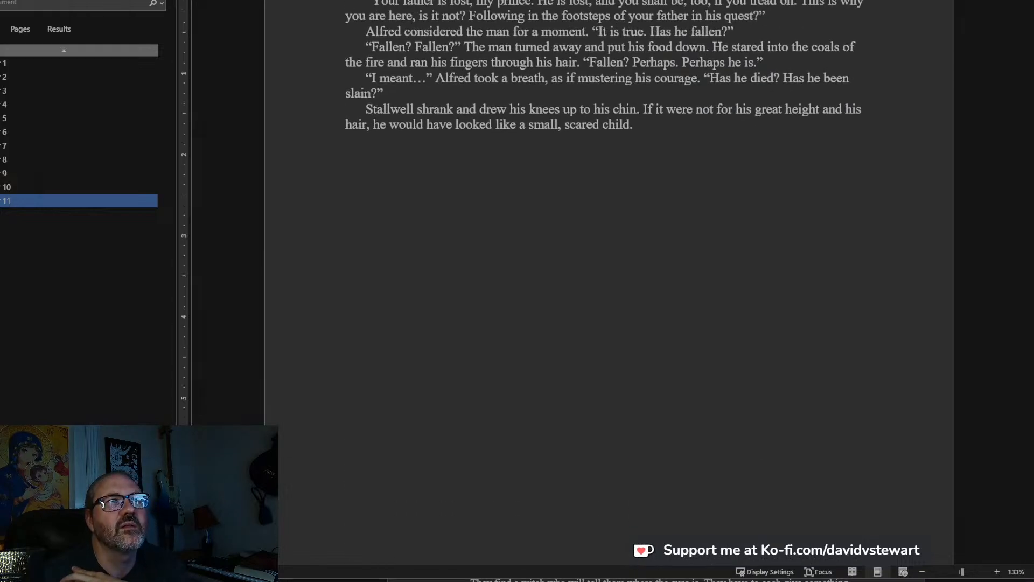
Add a new paragraph after “small, scared child.” reading “Has he?” Alfred said.
{"action": "left_click", "coordinate": [725, 128]}
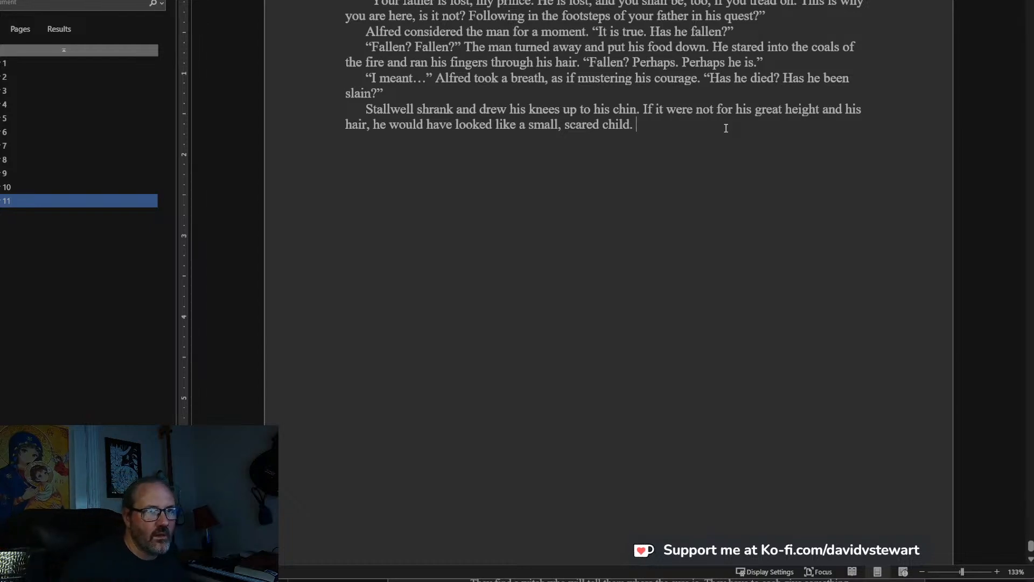
{"action": "key", "text": "Return"}
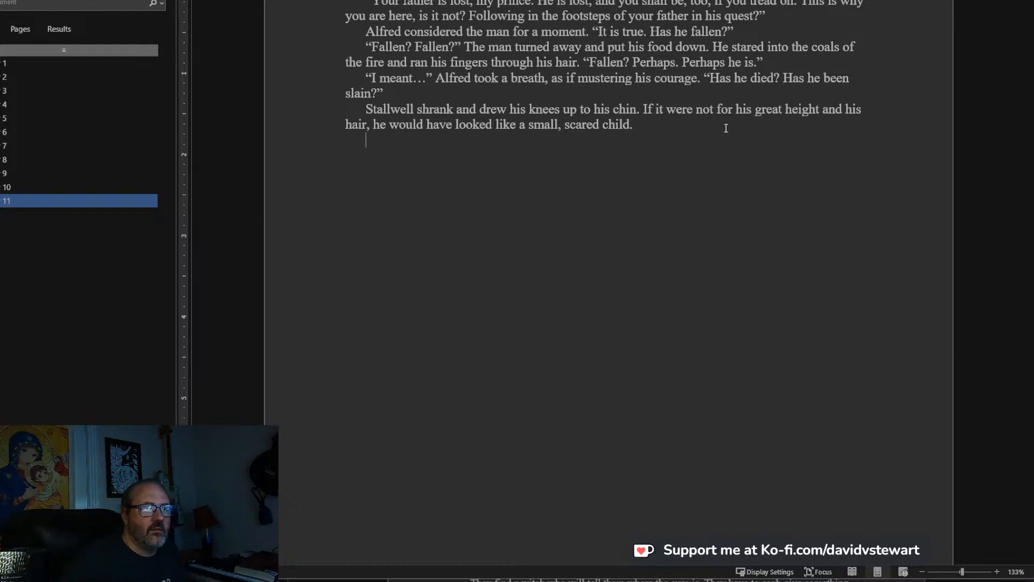
{"action": "type", "text": "“H"}
{"action": "key", "text": "BackSpace"}
{"action": "type", "text": "Ha"}
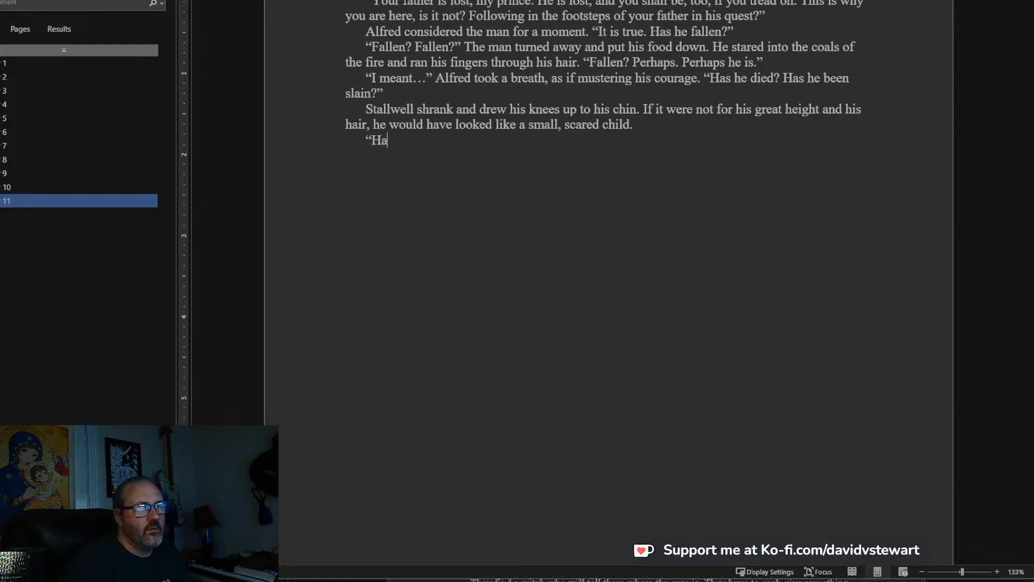
{"action": "type", "text": "s he?” Alfred said"}
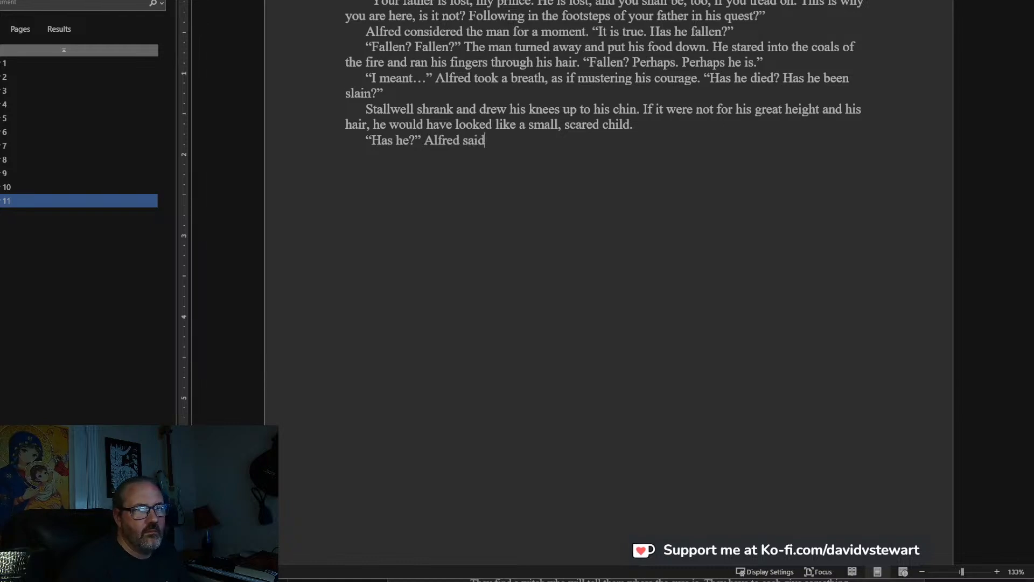
{"action": "type", "text": "."}
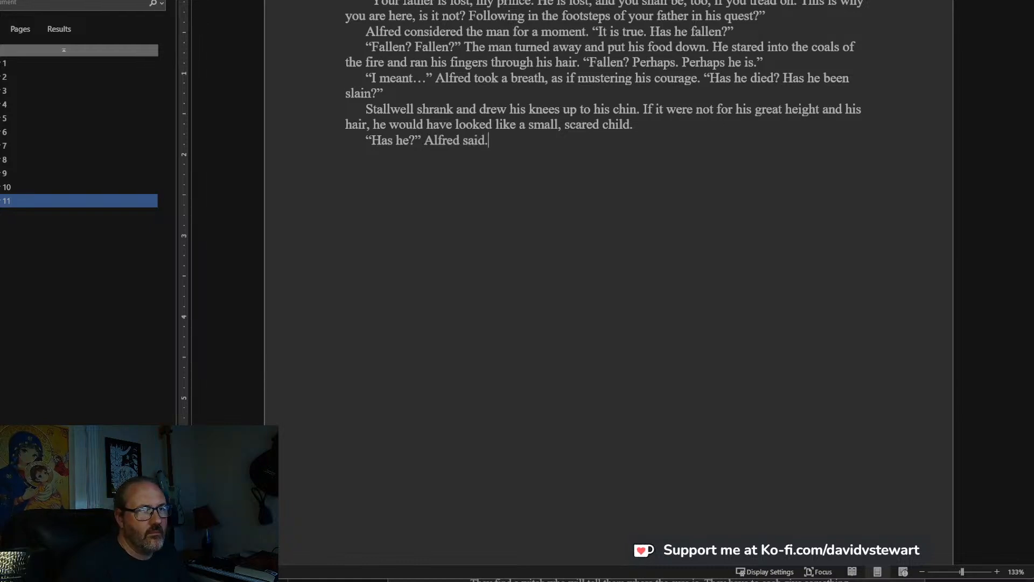
{"action": "type", "text": "Stallw"}
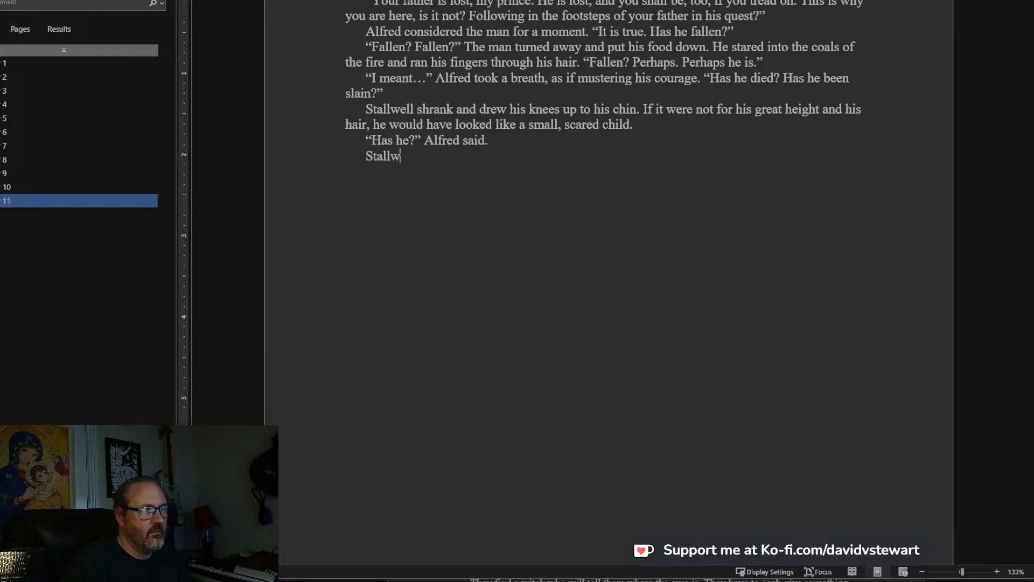
{"action": "type", "text": "ell shook hi"}
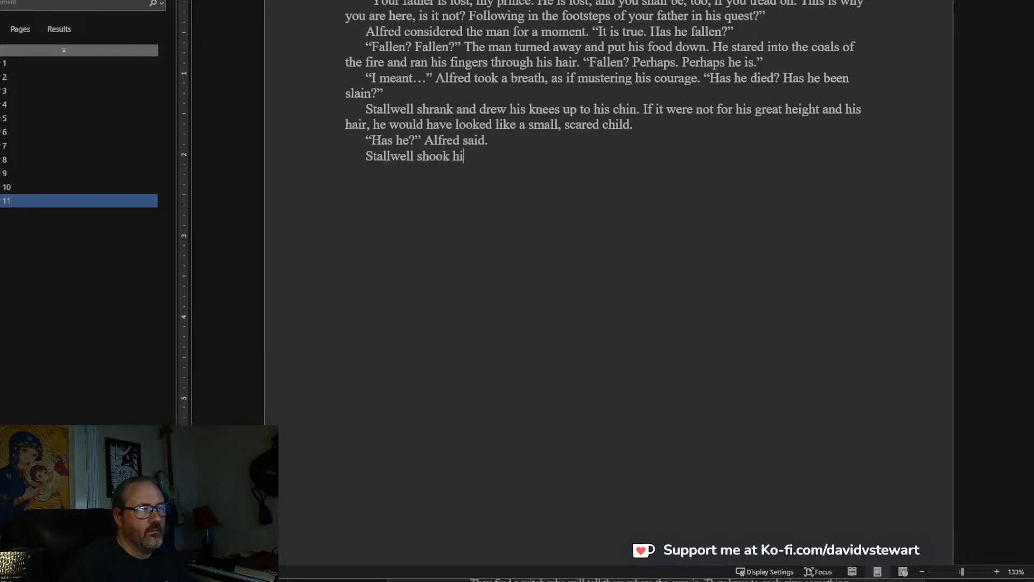
{"action": "type", "text": "s head."}
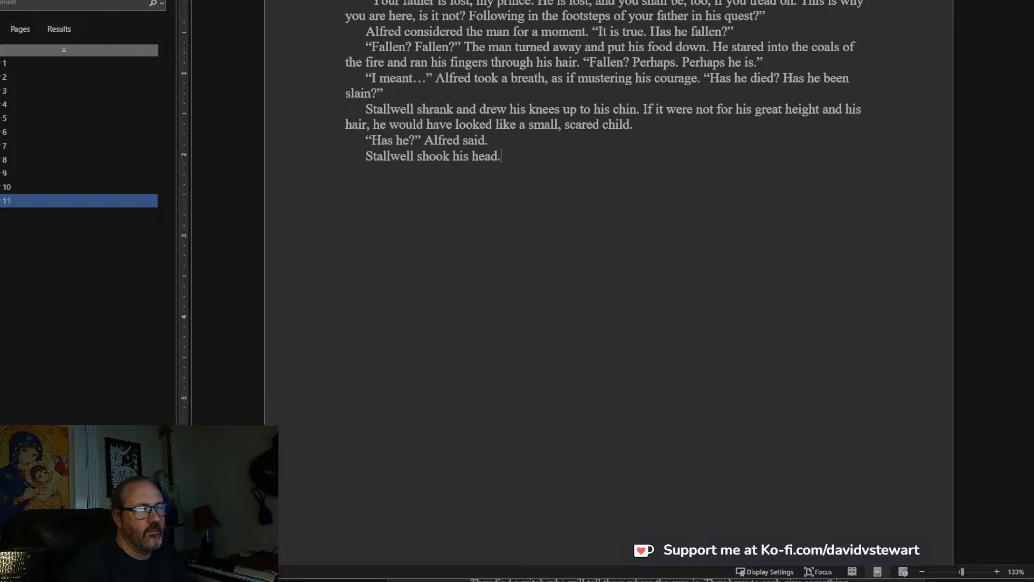
{"action": "type", "text": "\"Answer me"}
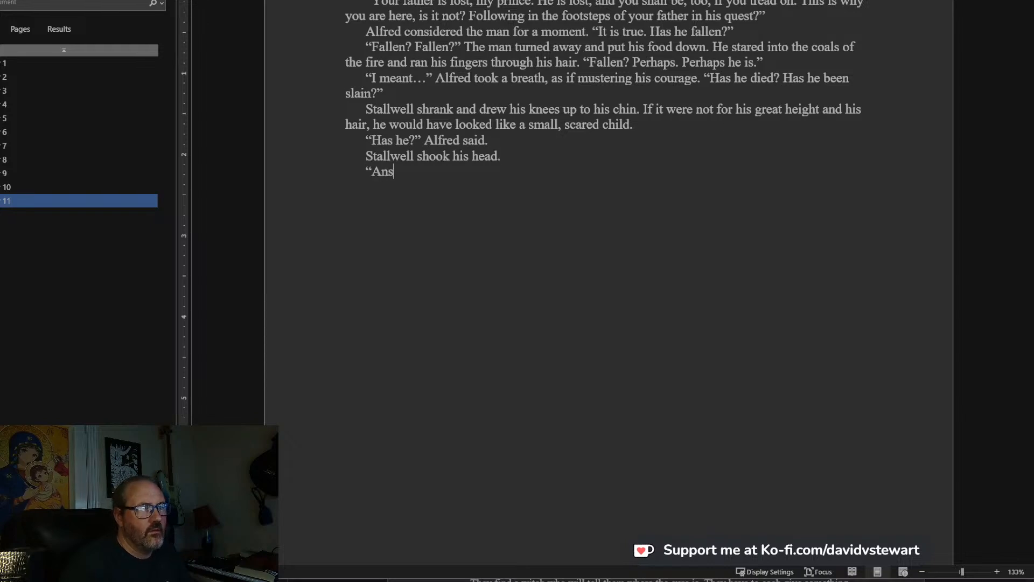
{"action": "type", "text": ", S"}
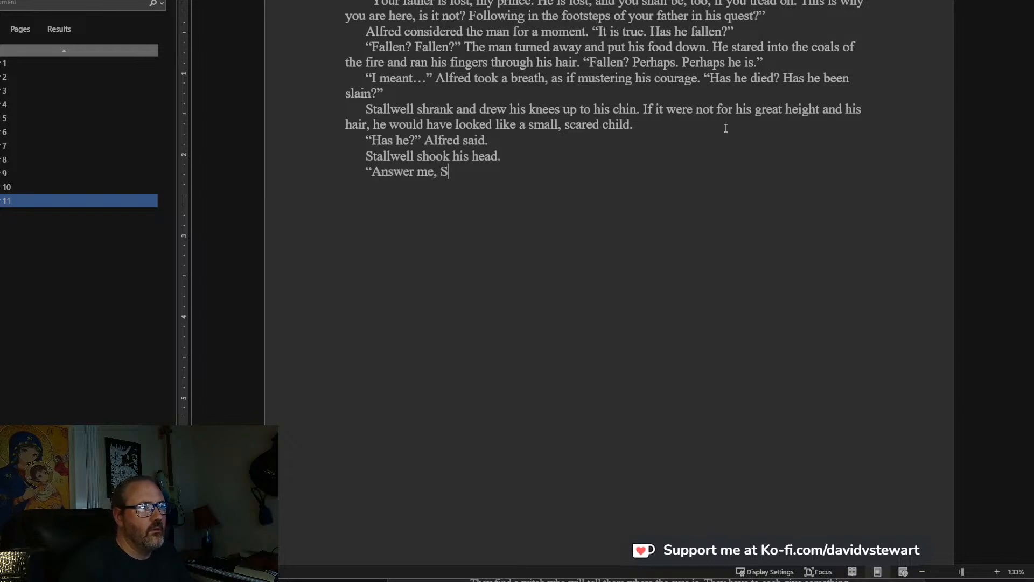
{"action": "type", "text": "ir Stallw"}
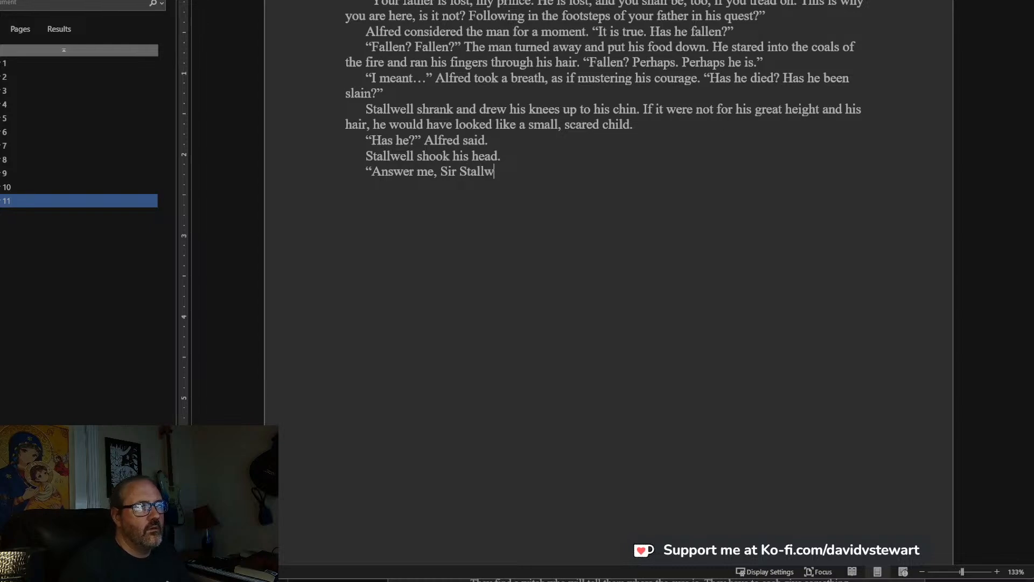
{"action": "type", "text": "ell.\""}
Add the paragraph “Slowly, the man turned to face Alfred, and, locking eyes with him, shook his head subtly.”.
{"action": "key", "text": "Return"}
{"action": "type", "text": "Sl"}
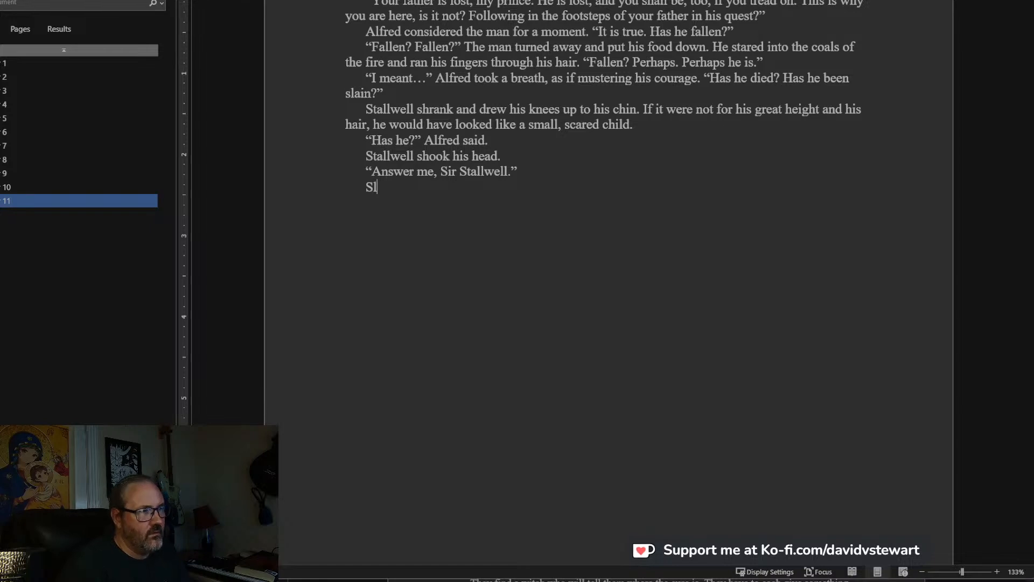
{"action": "type", "text": "owly, the"}
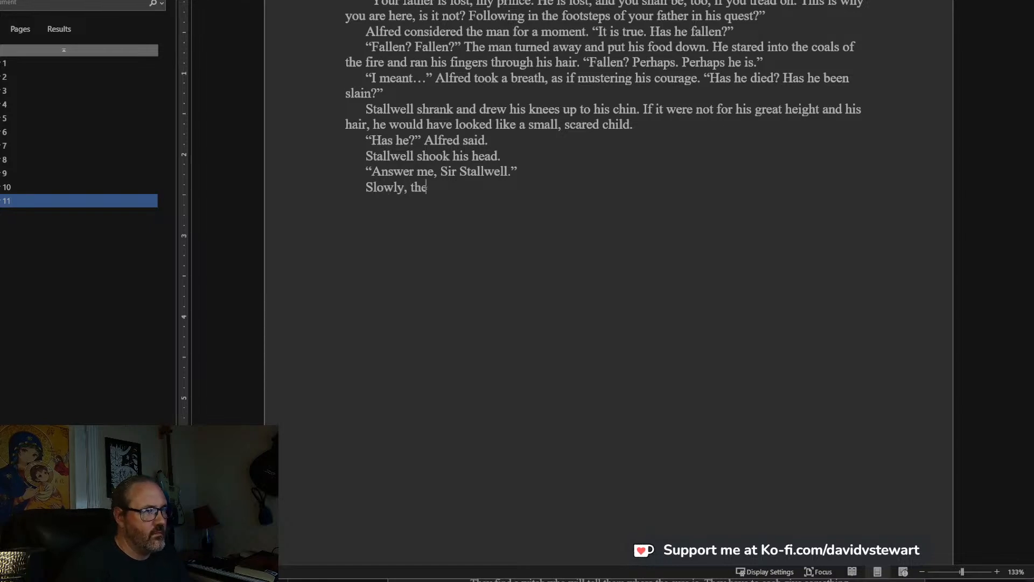
{"action": "type", "text": " man turned to fac"}
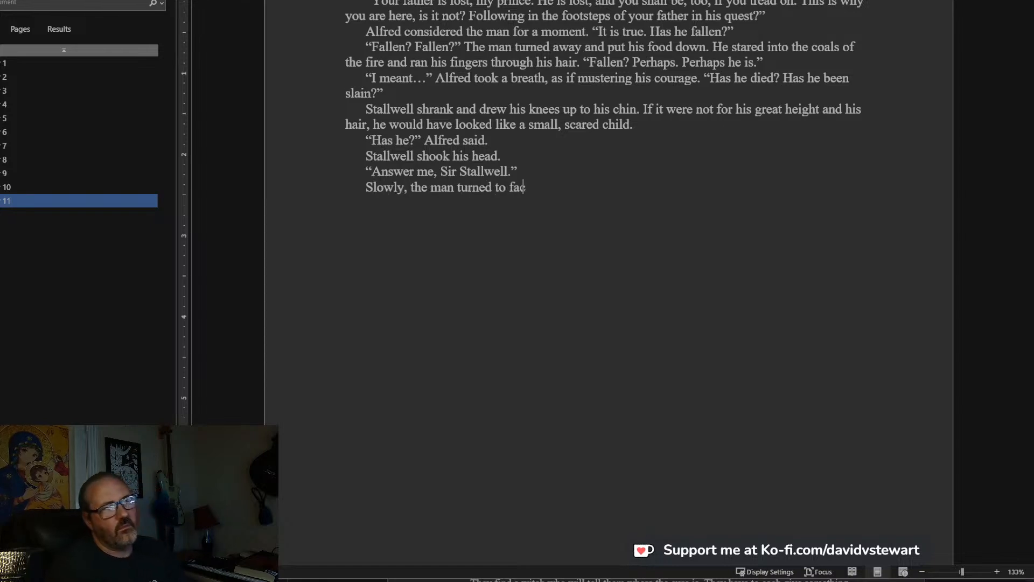
{"action": "type", "text": "e Alfred, and"}
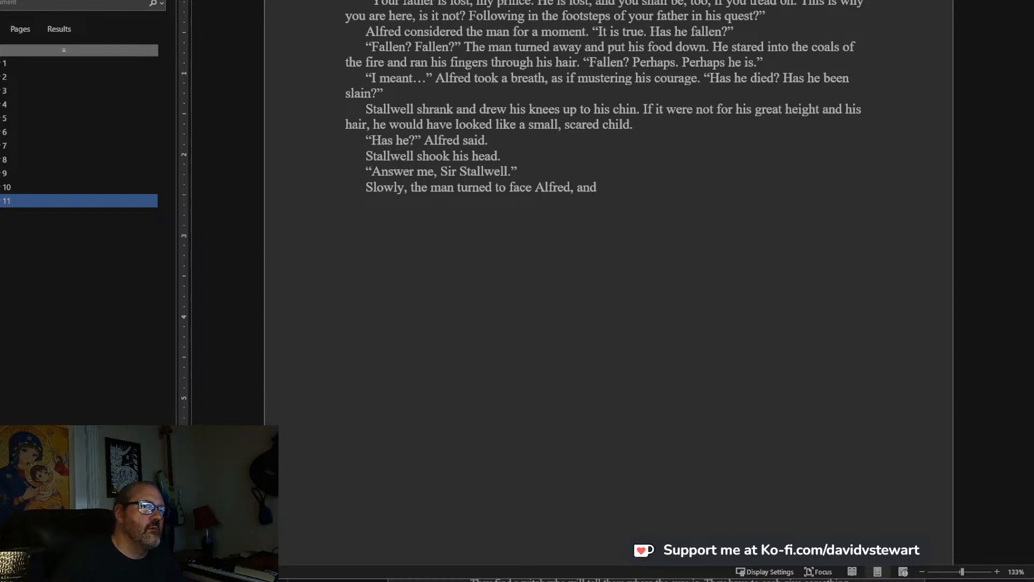
{"action": "type", "text": ", lockin"}
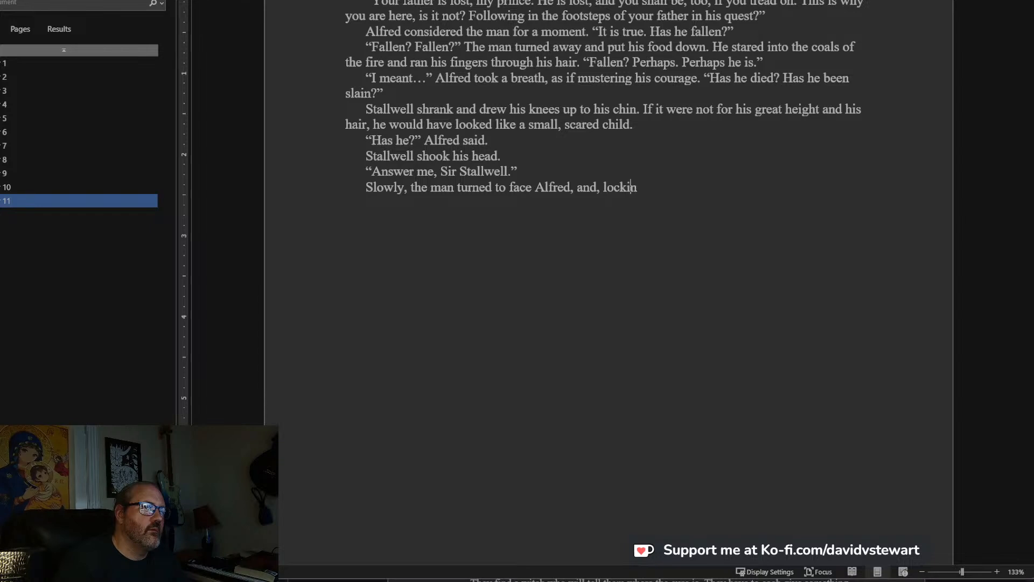
{"action": "type", "text": "g eyes with him, shook "}
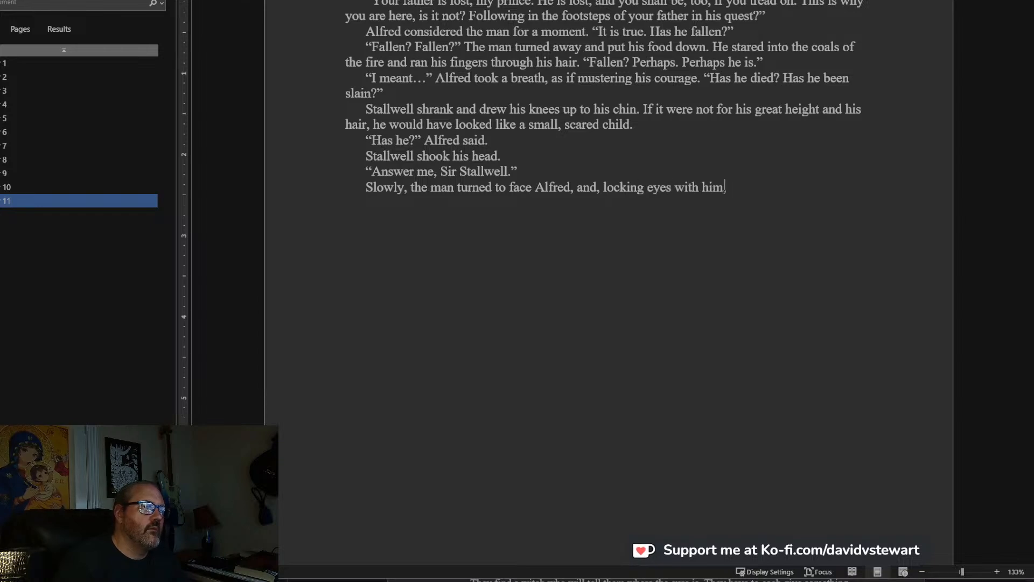
{"action": "type", "text": "his "}
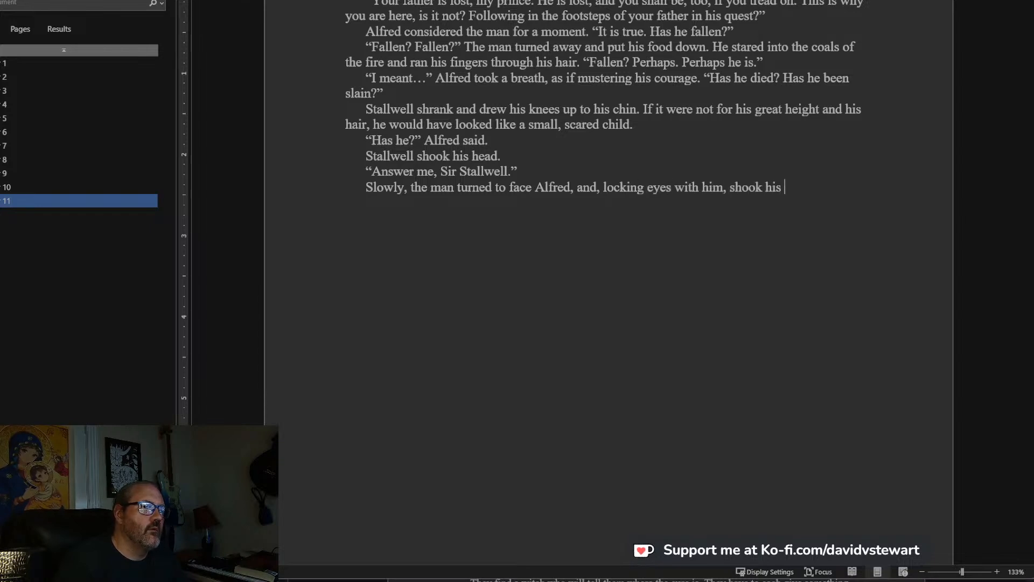
{"action": "type", "text": "head "}
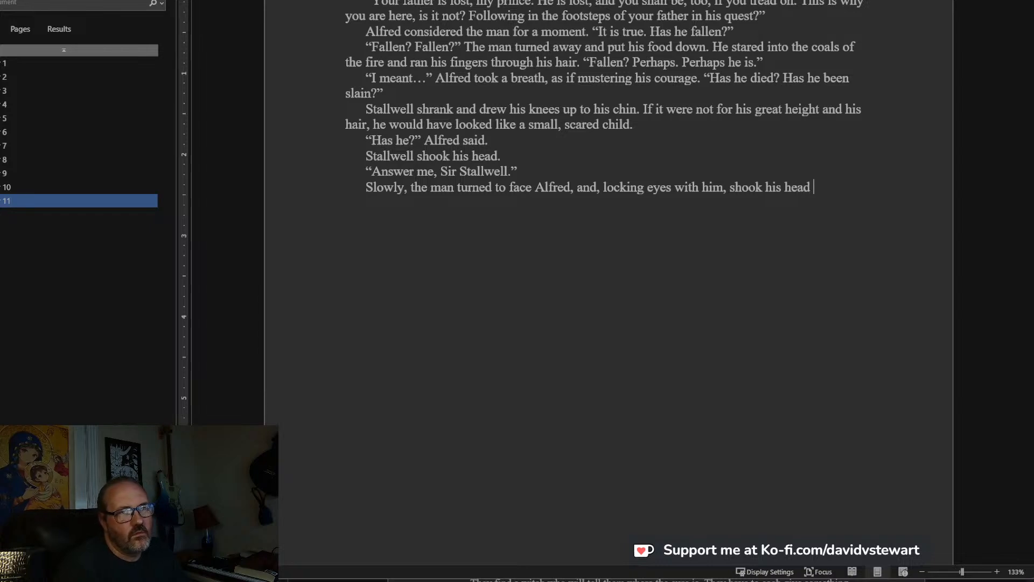
{"action": "type", "text": "subtly."}
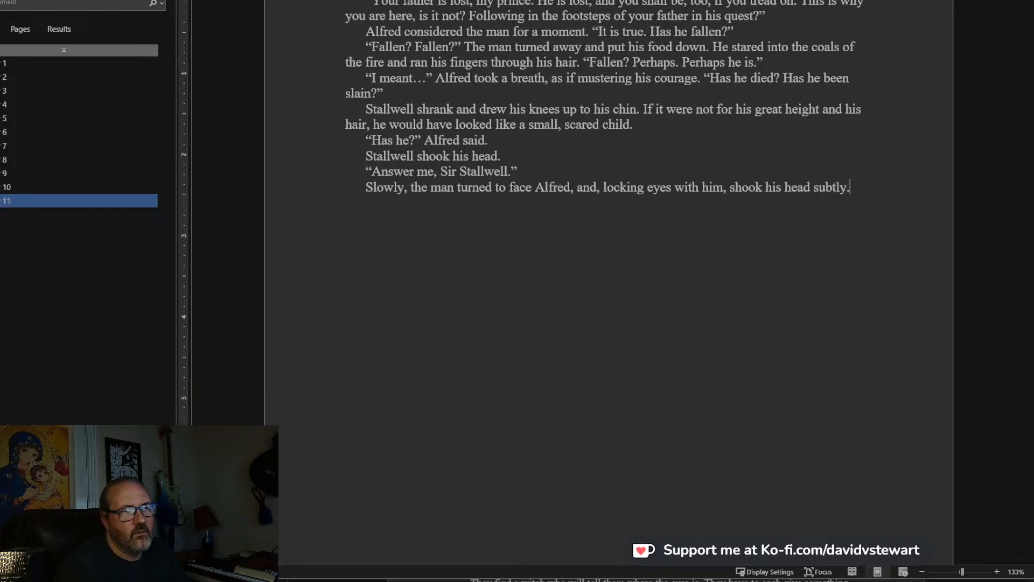
Start Stallwell's spoken reply in a new paragraph with “No, my prince, he is not dead. But he might as well be.
{"action": "key", "text": "Return"}
{"action": "type", "text": "No"}
{"action": "key", "text": "BackSpace"}
{"action": "key", "text": "BackSpace"}
{"action": "type", "text": "\"No"}
{"action": "type", "text": ", prince"}
{"action": "key", "text": "BackSpace"}
{"action": "key", "text": "BackSpace"}
{"action": "key", "text": "BackSpace"}
{"action": "key", "text": "BackSpace"}
{"action": "key", "text": "BackSpace"}
{"action": "key", "text": "BackSpace"}
{"action": "type", "text": "my prince, he is not dead. B"}
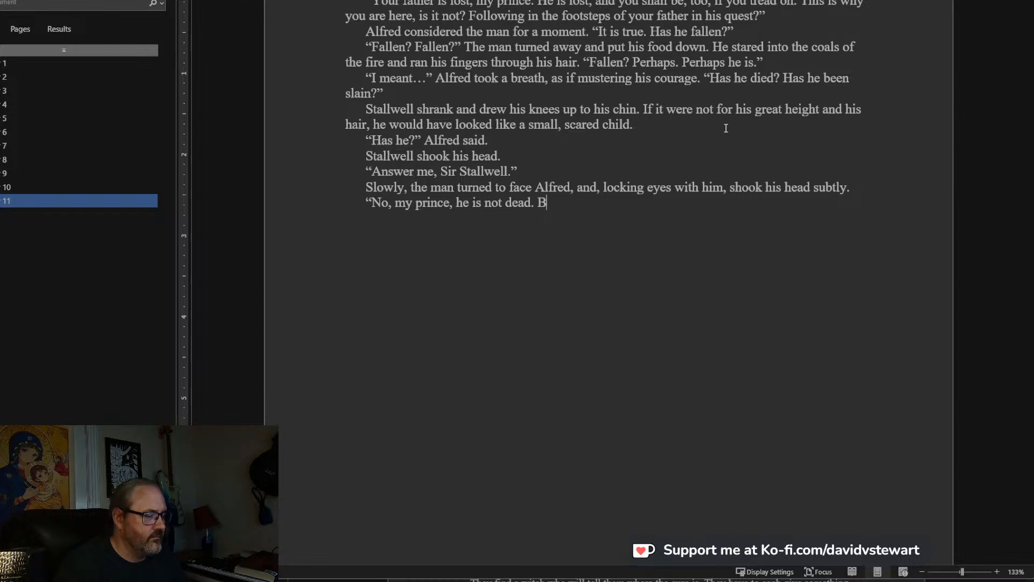
{"action": "type", "text": "ut he might as well be."}
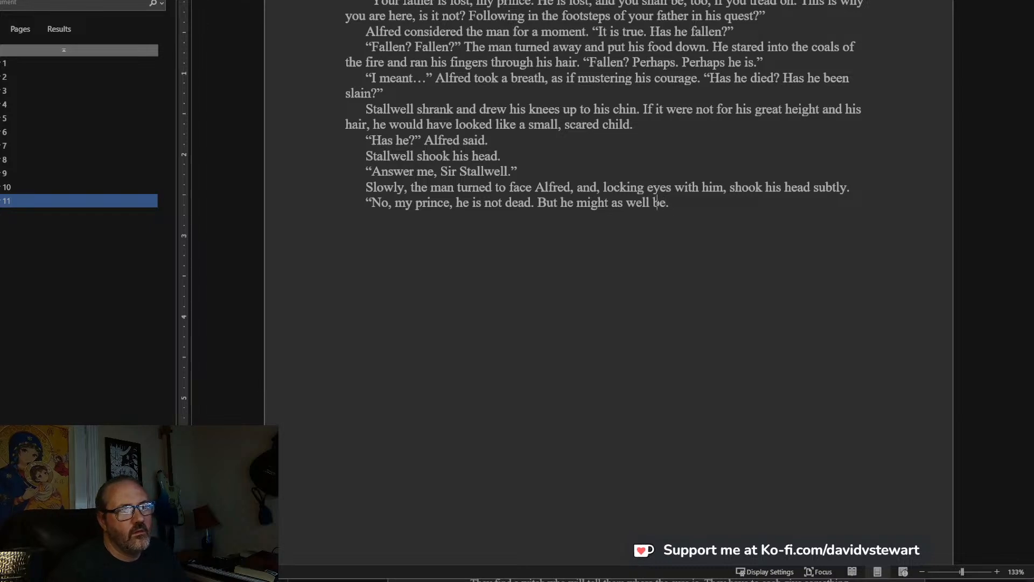
{"action": "type", "text": "I"}
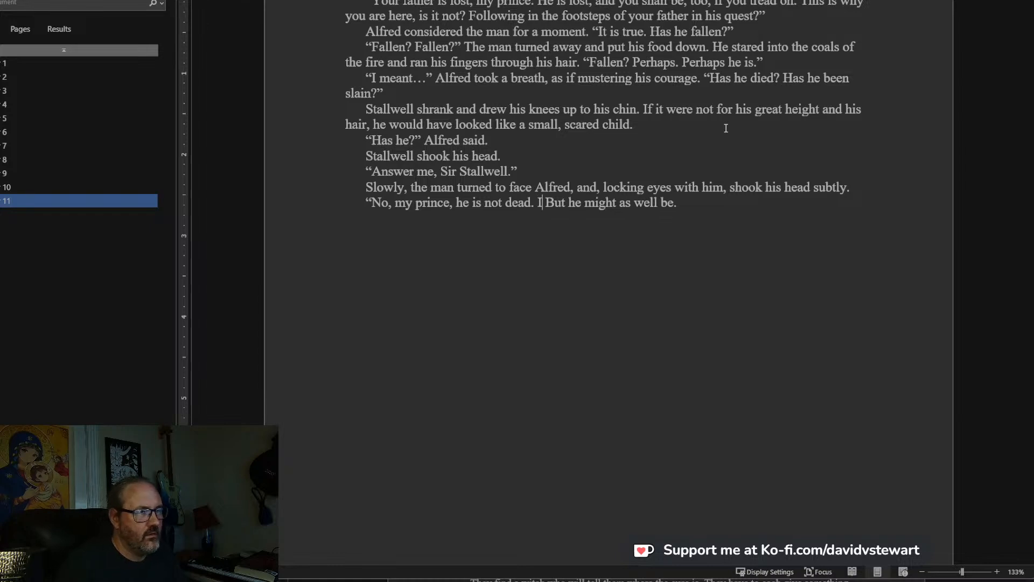
{"action": "type", "text": " would"}
{"action": "key", "text": "BackSpace"}
{"action": "key", "text": "BackSpace"}
{"action": "key", "text": "BackSpace"}
{"action": "key", "text": "BackSpace"}
{"action": "key", "text": "BackSpace"}
{"action": "key", "text": "BackSpace"}
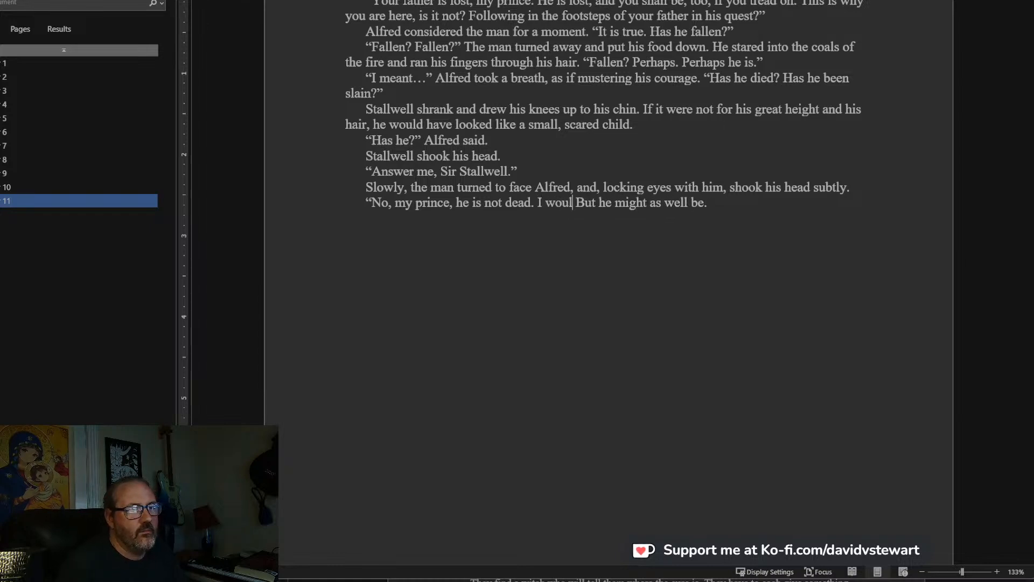
{"action": "key", "text": "BackSpace"}
{"action": "key", "text": "BackSpace"}
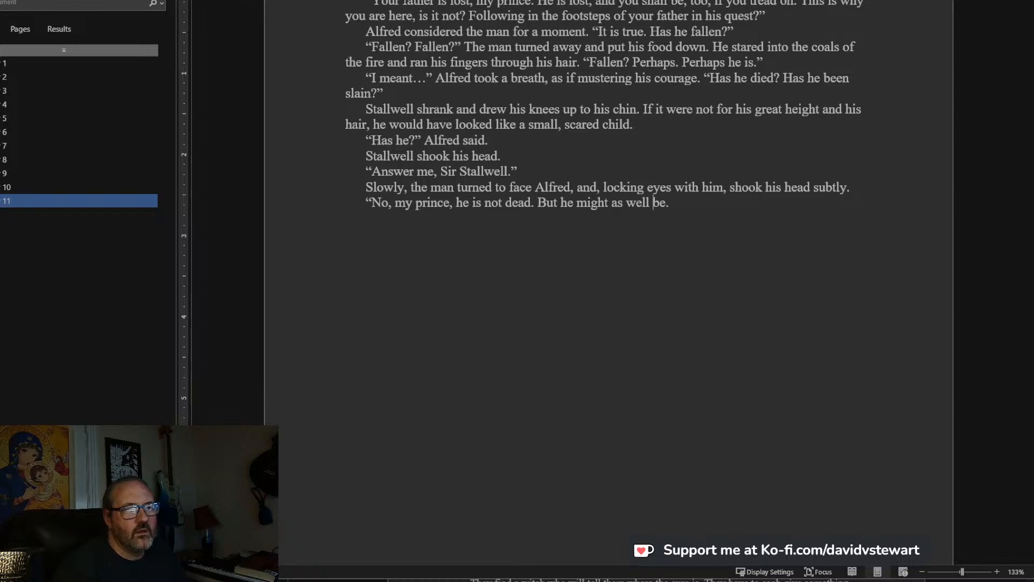
Continue Stallwell's reply with “I would lie and say he is. I should lie”, italicizing only the word “should”.
{"action": "type", "text": "I would "}
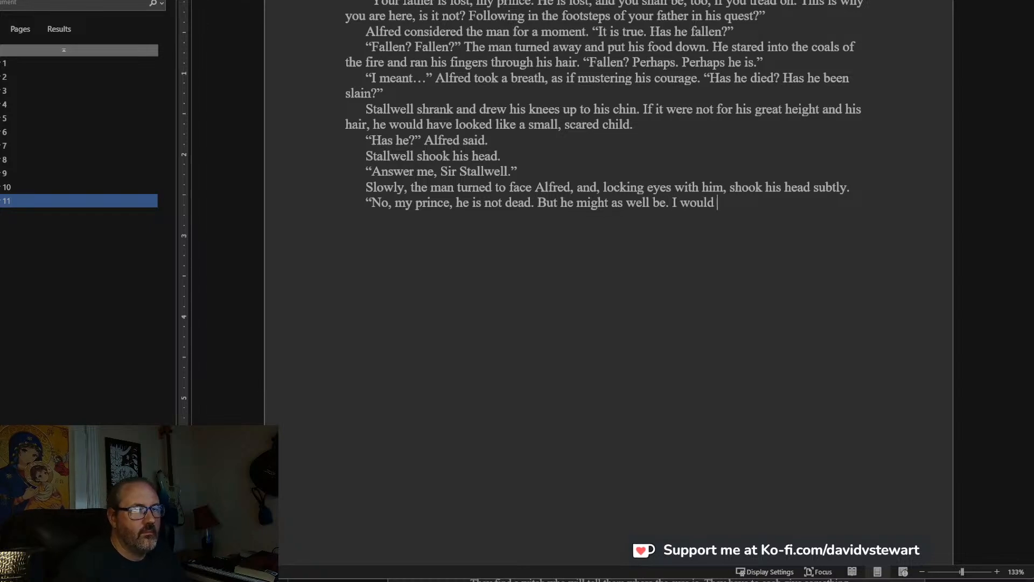
{"action": "type", "text": "lie and s"}
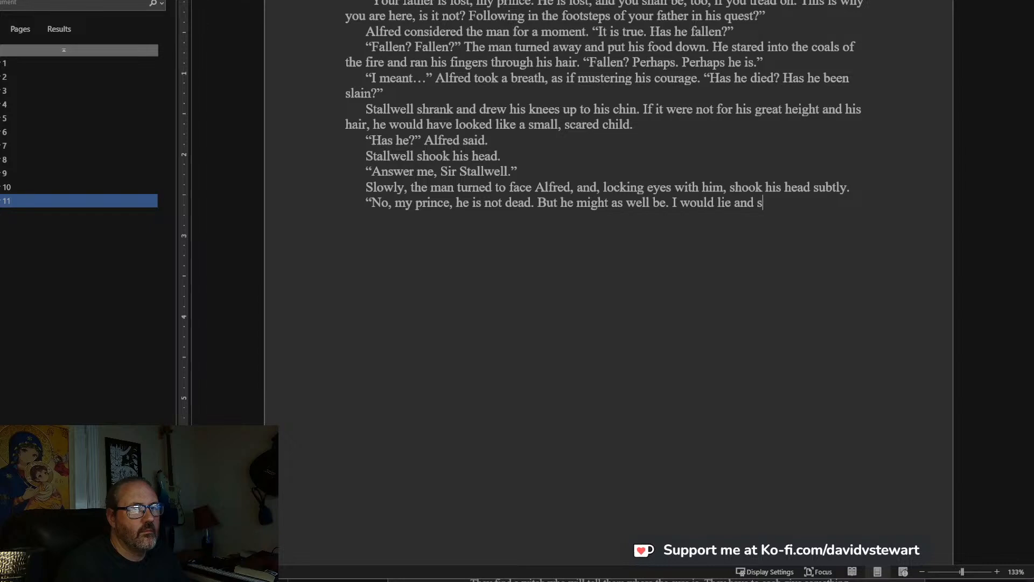
{"action": "type", "text": "ay he is. I "}
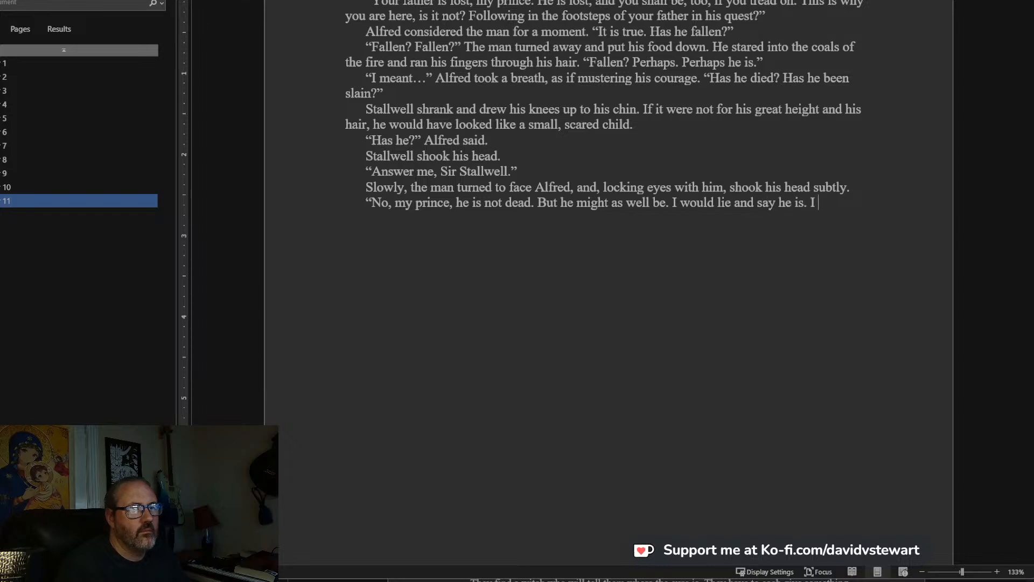
{"action": "type", "text": "should"}
{"action": "key", "text": "ctrl+i"}
{"action": "type", "text": "lie"}
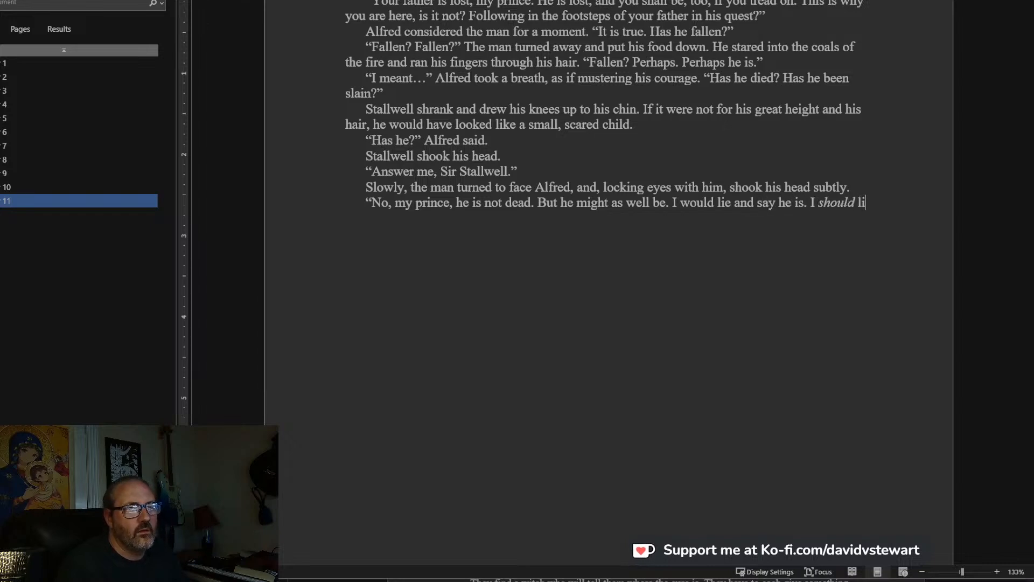
{"action": "type", "text": ". I sho"}
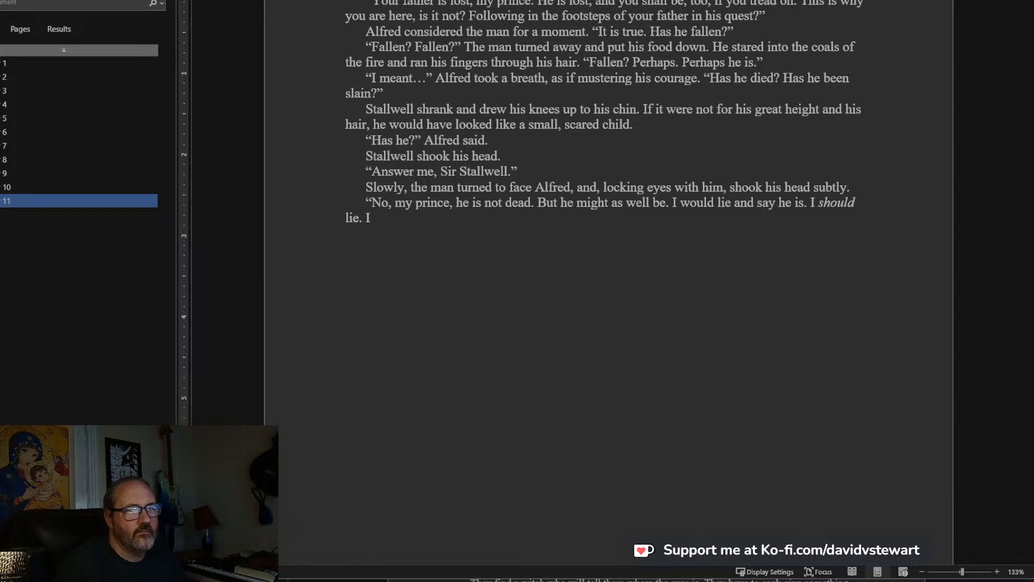
{"action": "type", "text": "uld "}
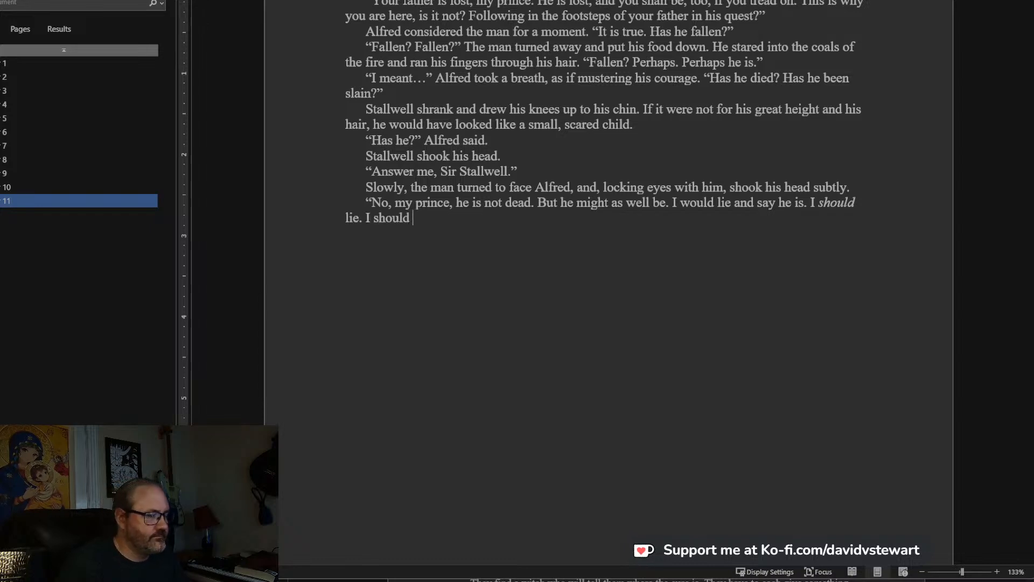
{"action": "type", "text": "se"}
End the sentence after “lie” and follow it with “But I won’t” in Stallwell's speech.
{"action": "key", "text": "BackSpace"}
{"action": "key", "text": "BackSpace"}
{"action": "key", "text": "BackSpace"}
{"action": "key", "text": "BackSpace"}
{"action": "key", "text": "BackSpace"}
{"action": "key", "text": "BackSpace"}
{"action": "key", "text": "BackSpace"}
{"action": "key", "text": "BackSpace"}
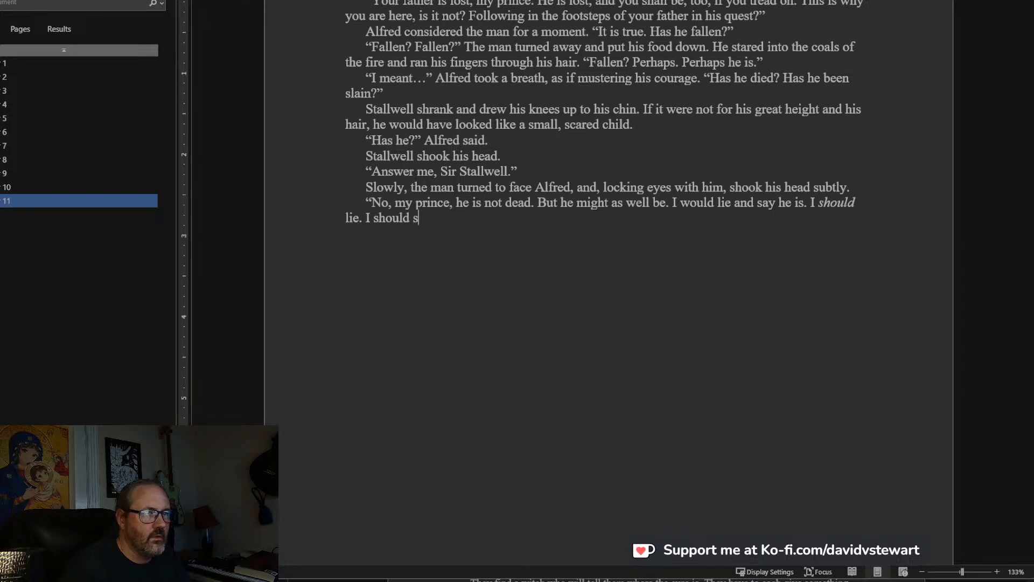
{"action": "key", "text": "BackSpace"}
{"action": "key", "text": "BackSpace"}
{"action": "type", "text": "But "}
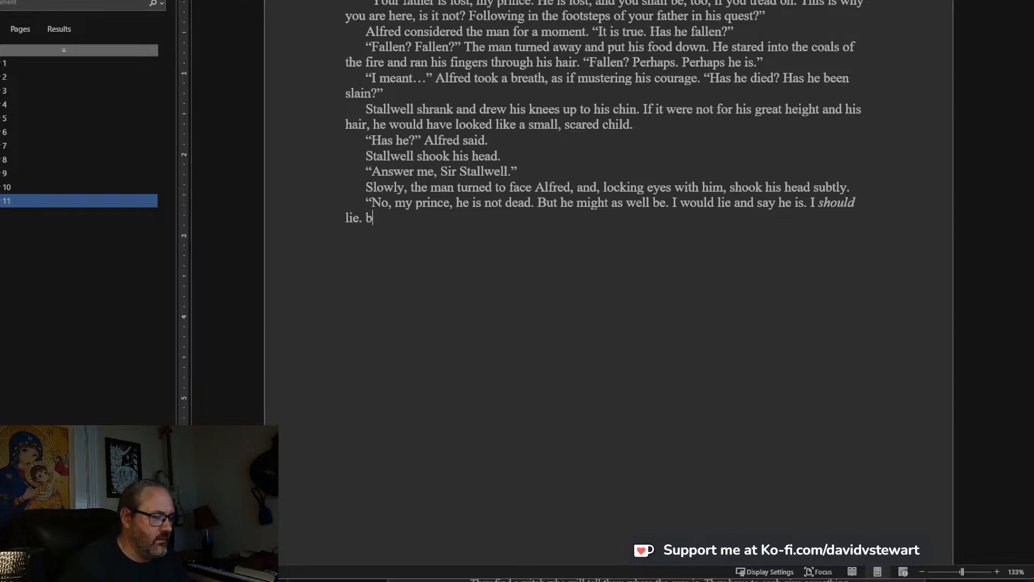
{"action": "type", "text": "I"}
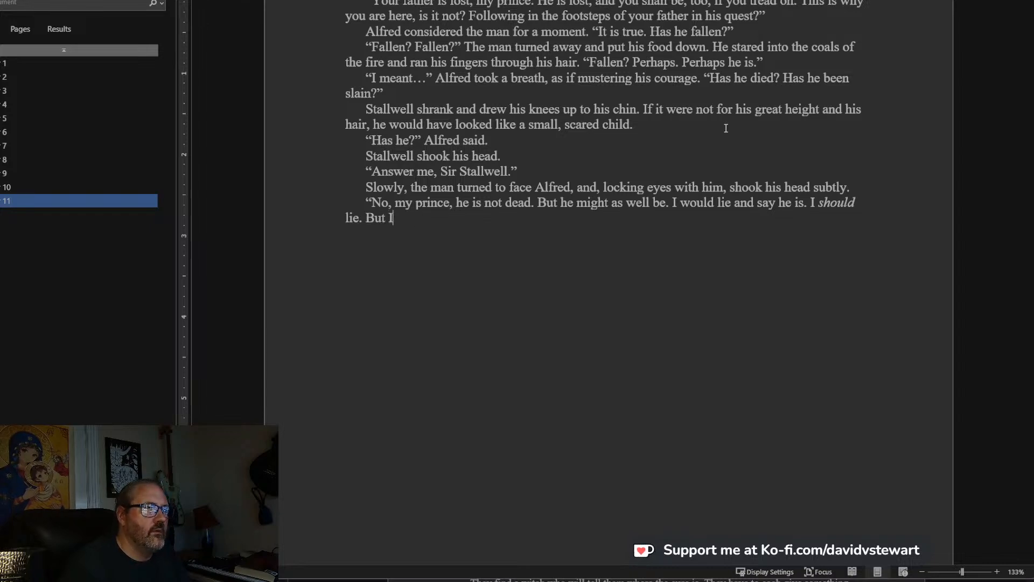
{"action": "type", "text": " won't. It w"}
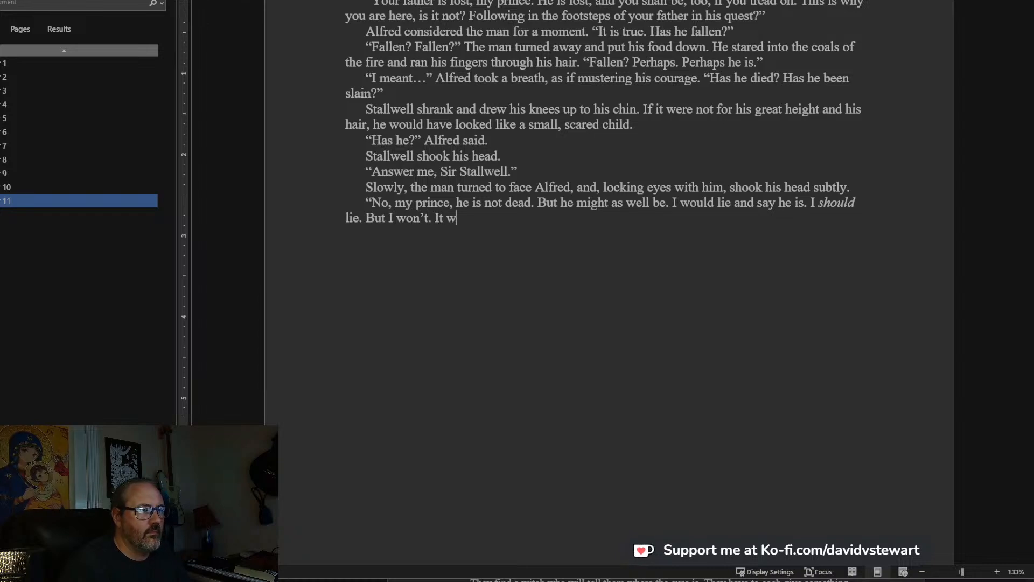
Extend Stallwell's speech after “won’t” with “. It is worse! No! Do not follow him.”.
{"action": "key", "text": "BackSpace"}
{"action": "type", "text": "is worse! No"}
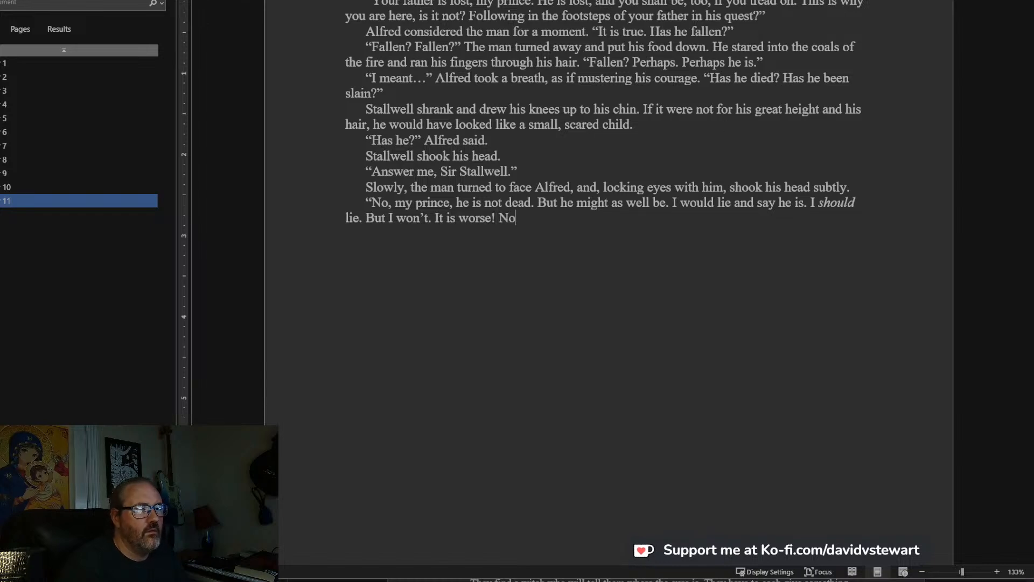
{"action": "type", "text": "! Do"}
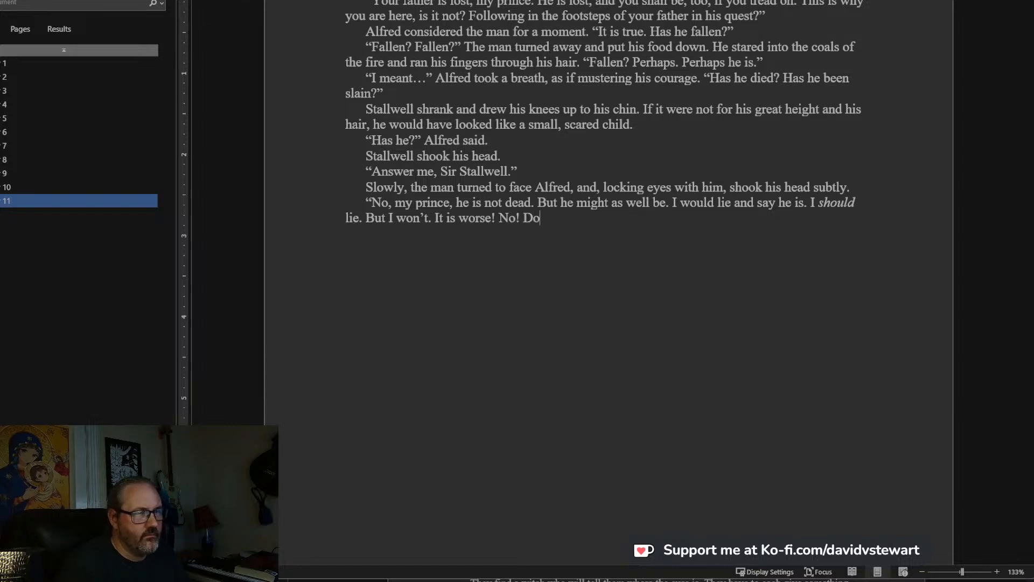
{"action": "type", "text": " not follow him"}
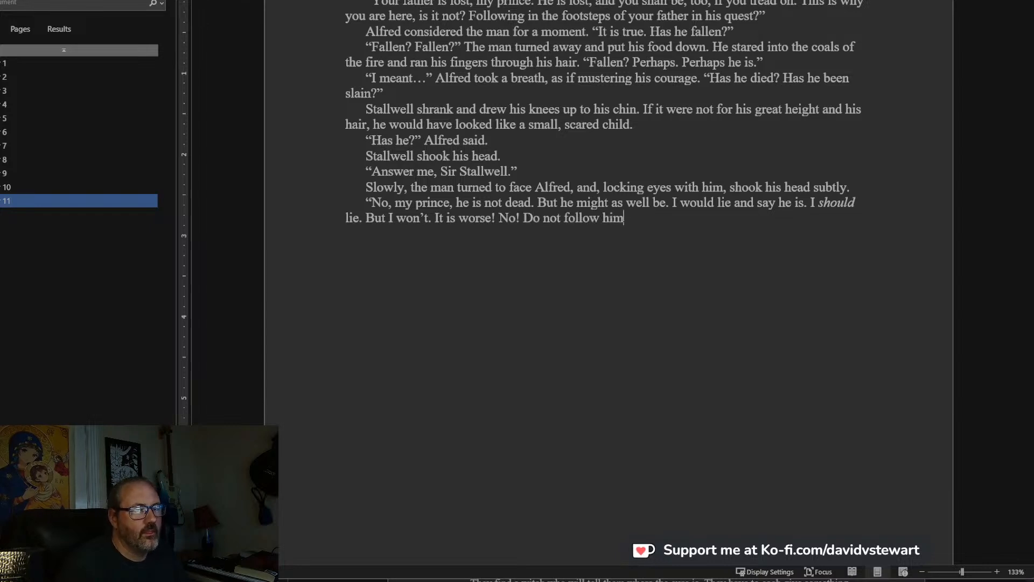
{"action": "type", "text": "."}
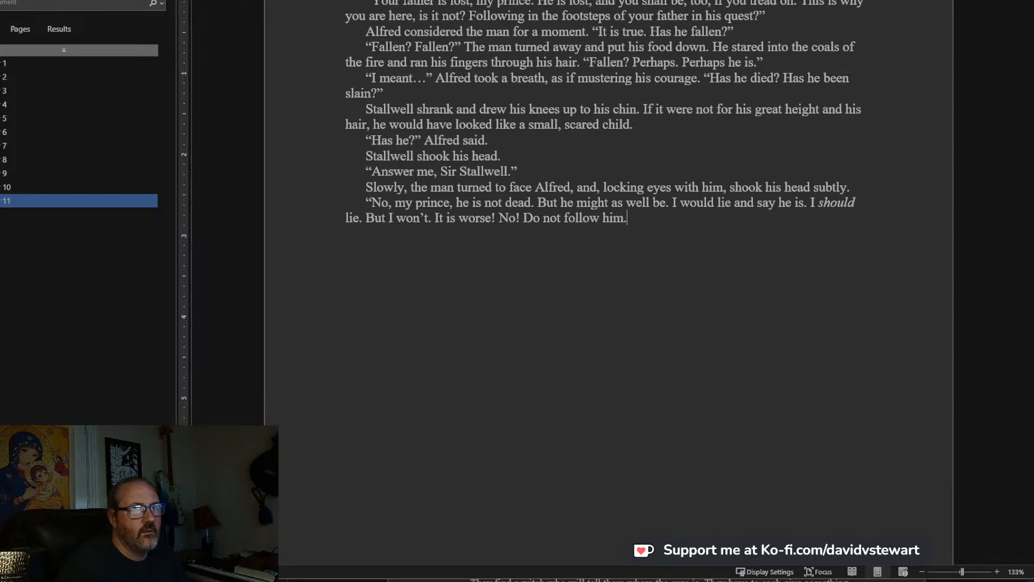
{"action": "type", "text": "” He stood up"}
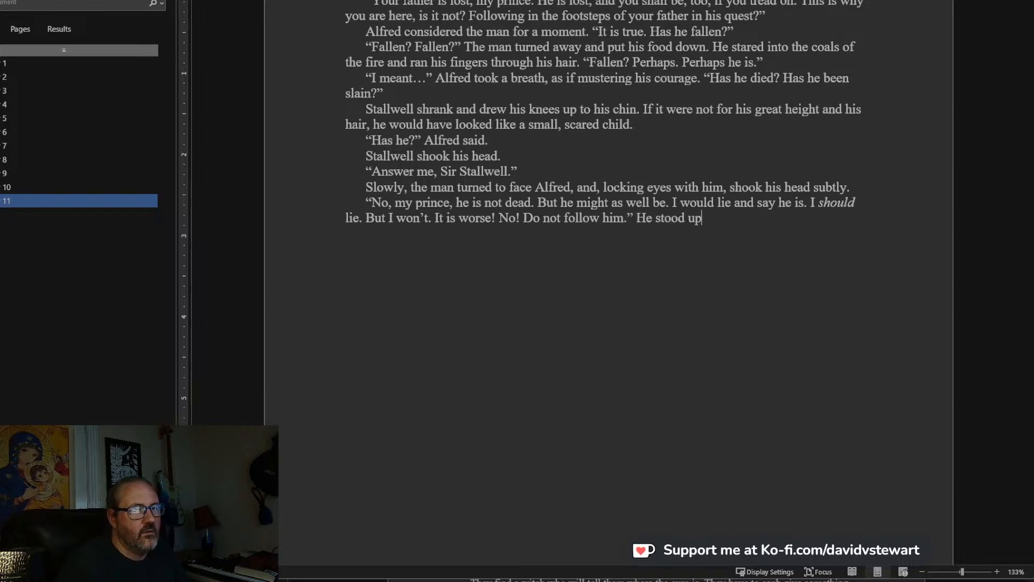
{"action": "type", "text": " suddenly, sp"}
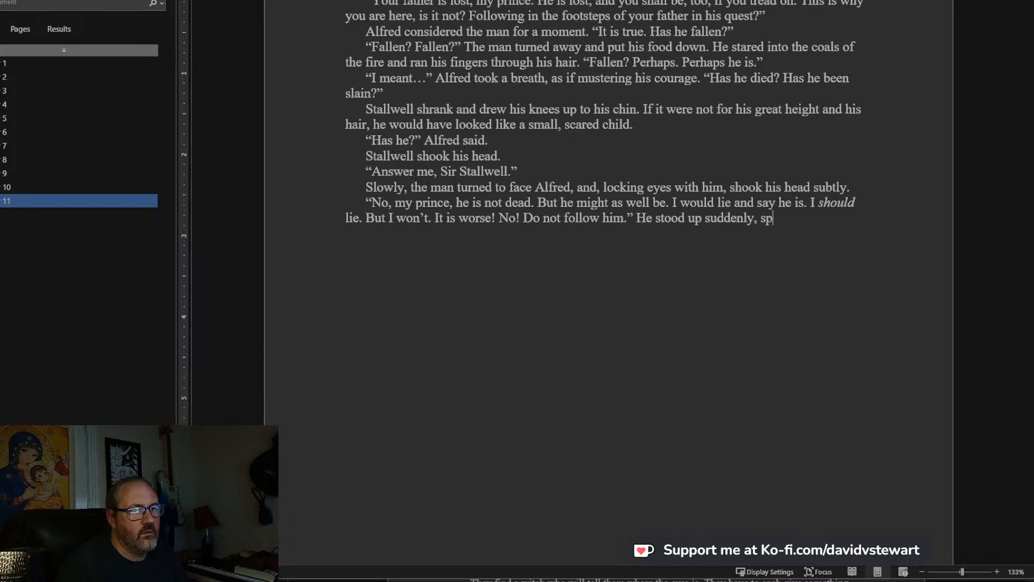
{"action": "type", "text": "illing his foo"}
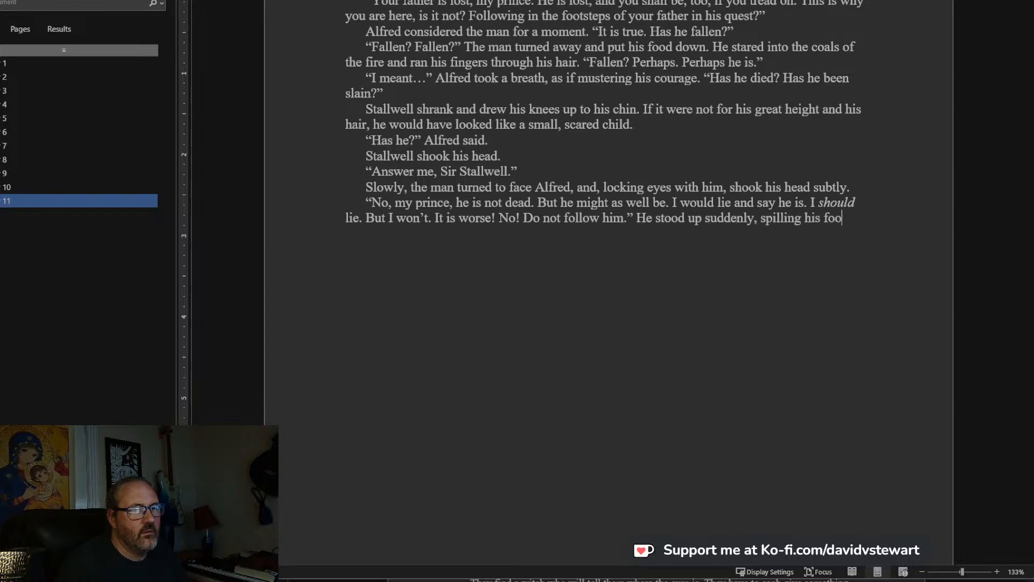
{"action": "type", "text": "d and bac"}
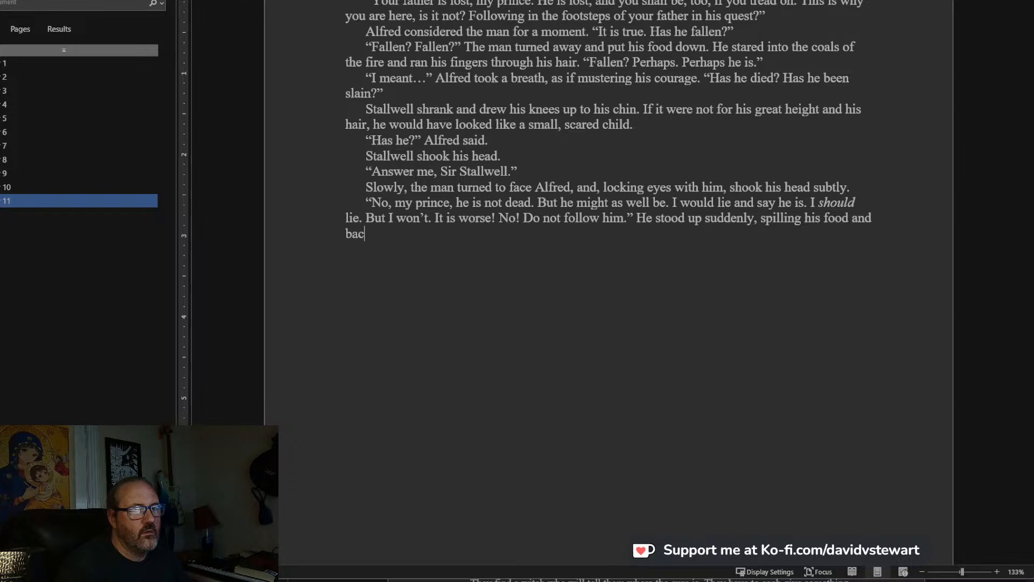
{"action": "type", "text": "ked up toward"}
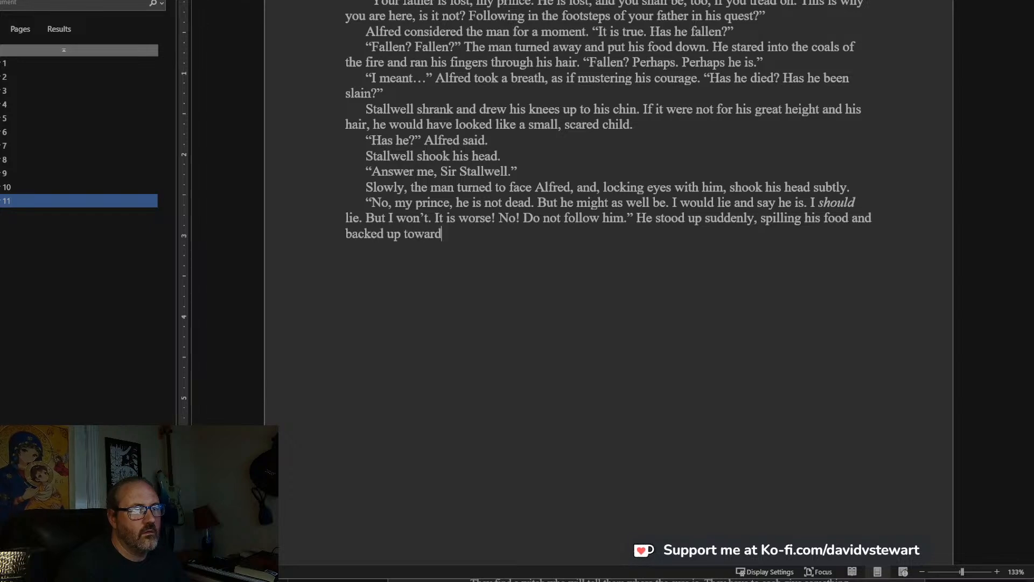
{"action": "type", "text": " the hearth"}
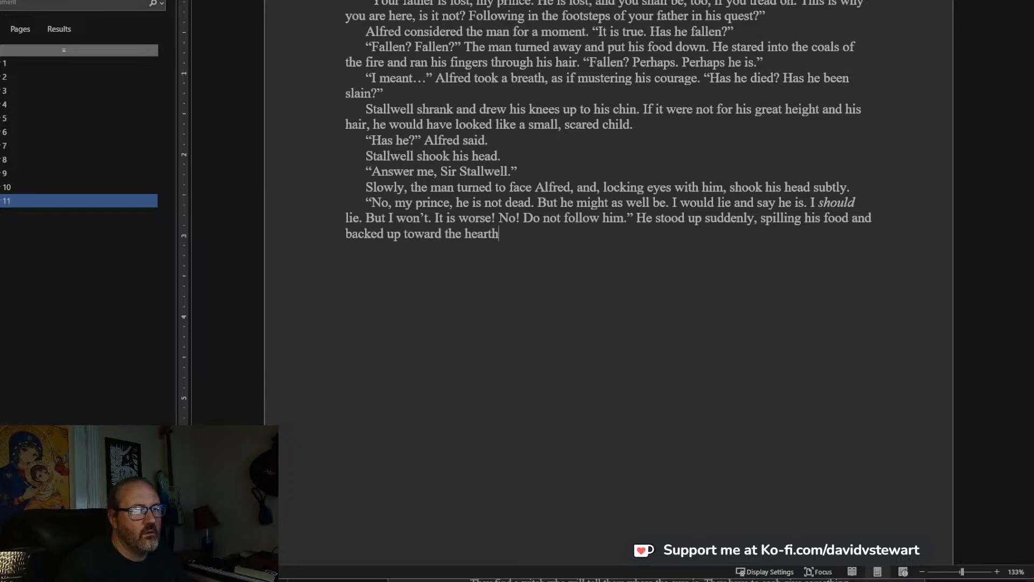
{"action": "type", "text": ", where"}
Remove the started word after “hearth,” and finish the sentence with “then leaned against one of the pillars.”.
{"action": "key", "text": "BackSpace"}
{"action": "key", "text": "BackSpace"}
{"action": "key", "text": "BackSpace"}
{"action": "key", "text": "BackSpace"}
{"action": "key", "text": "BackSpace"}
{"action": "type", "text": "then leaned against one"}
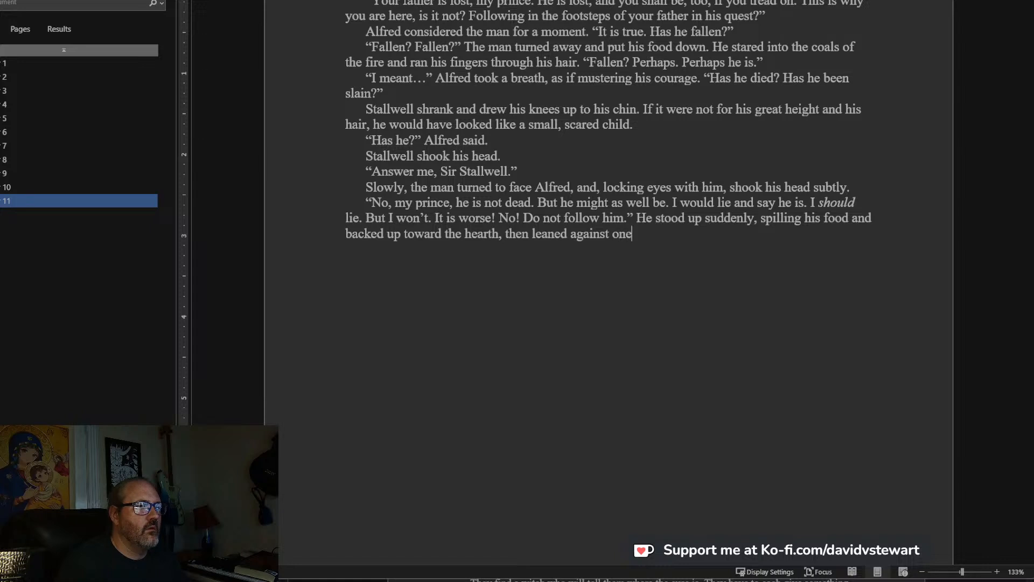
{"action": "type", "text": " of the pillars."}
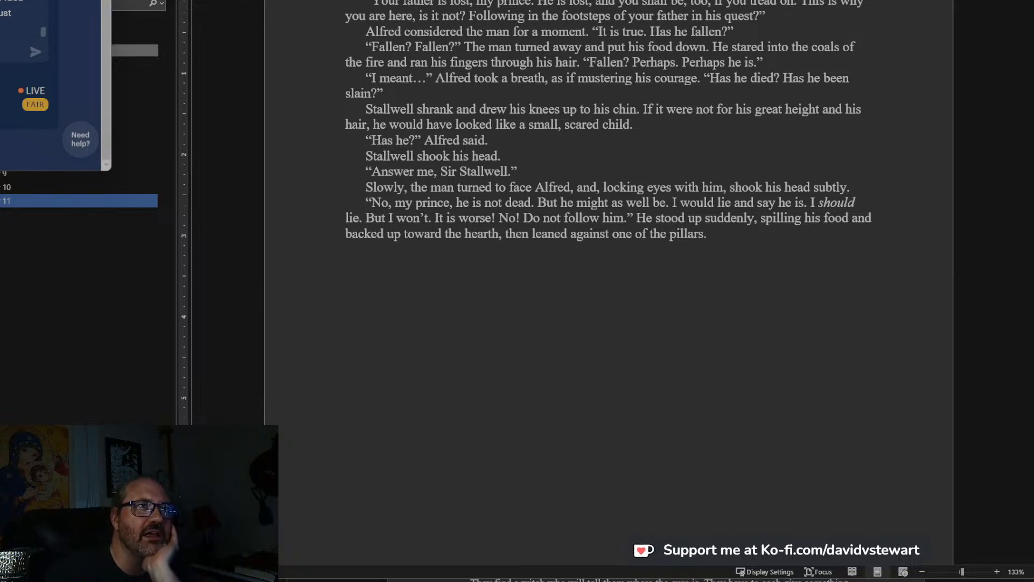
{"action": "key", "text": "alt+Tab"}
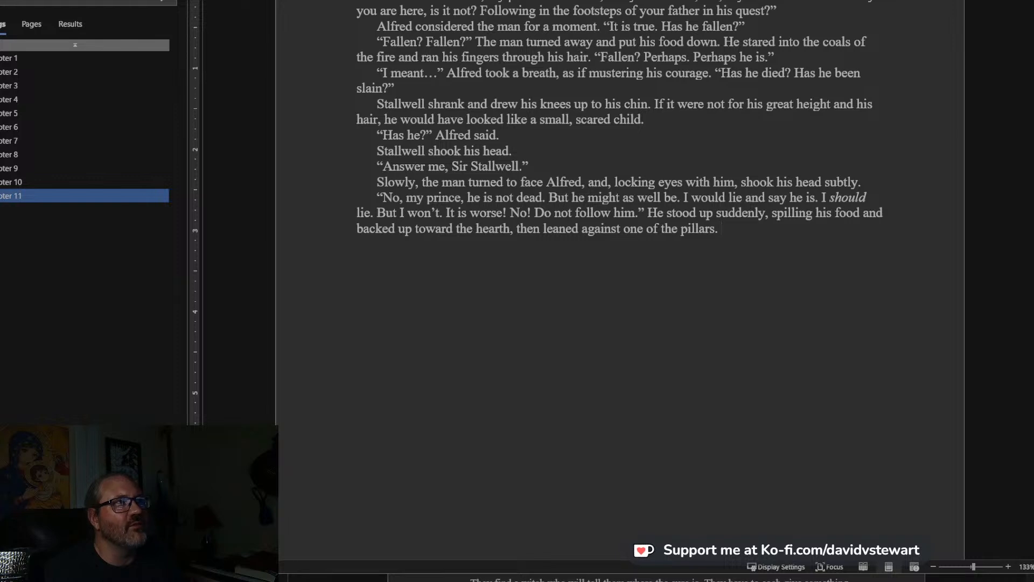
{"action": "key", "text": "ctrl+F1"}
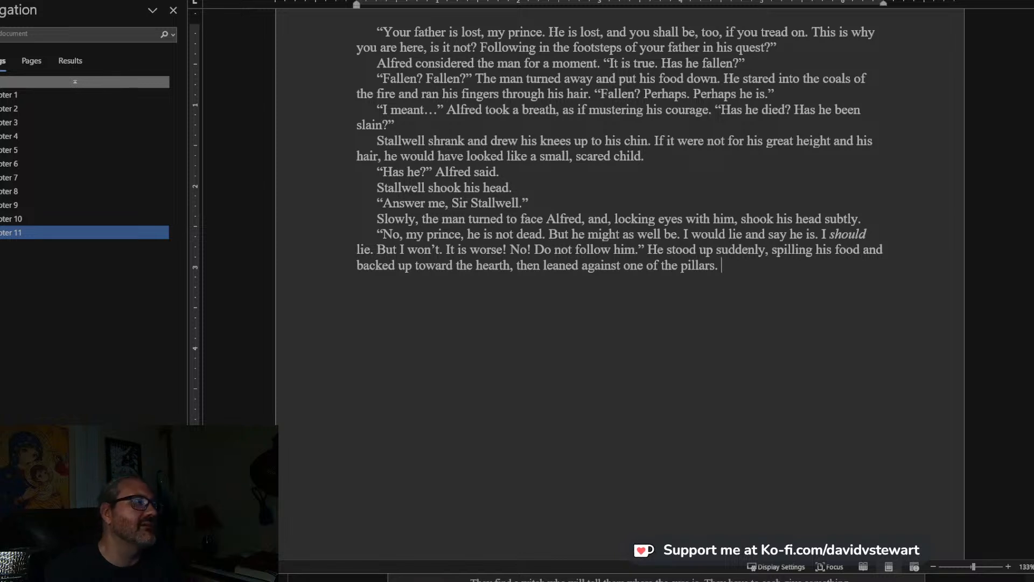
{"action": "key", "text": "alt+Tab"}
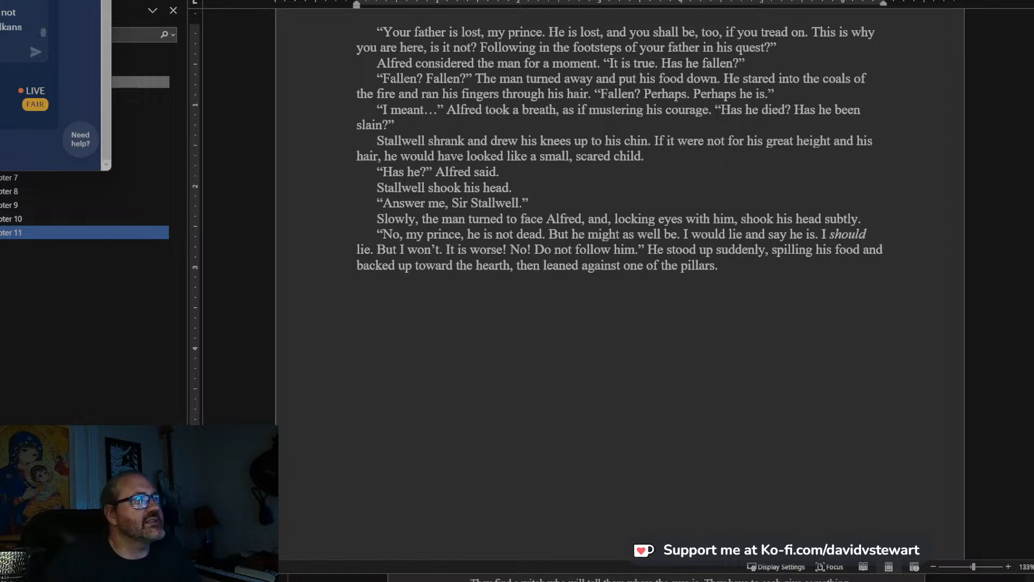
{"action": "left_click_drag", "start_coordinate": [26, 28], "coordinate": [1, 9]}
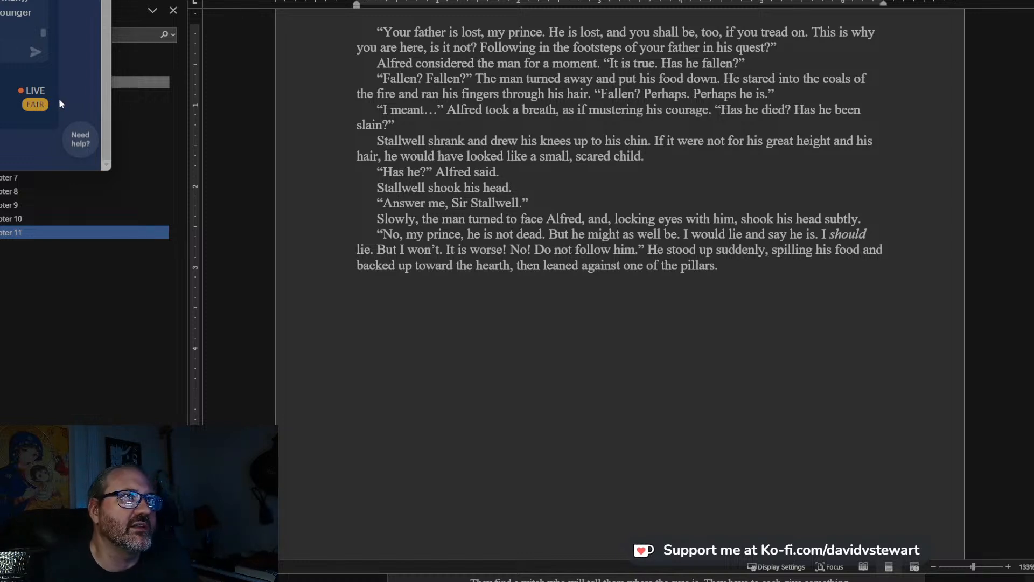
{"action": "left_click_drag", "start_coordinate": [33, 13], "coordinate": [1, 1]}
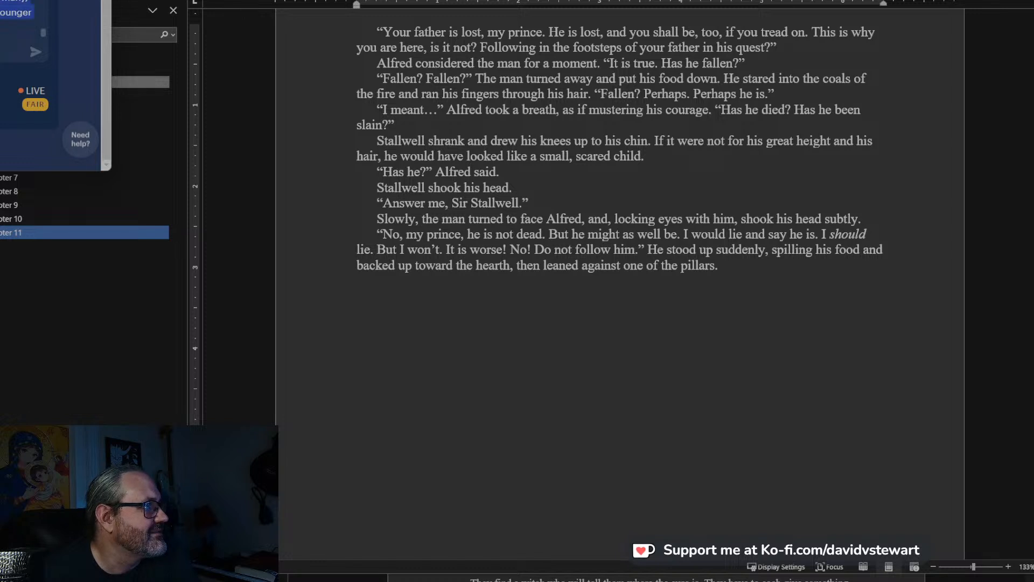
{"action": "left_click", "coordinate": [14, 23]}
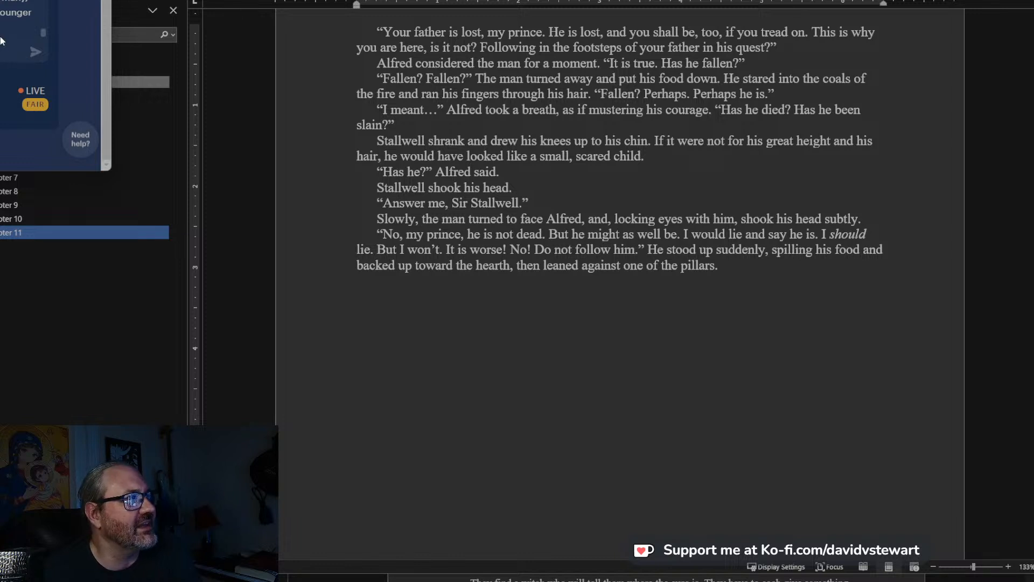
{"action": "left_click_drag", "start_coordinate": [1, 29], "coordinate": [0, 1]}
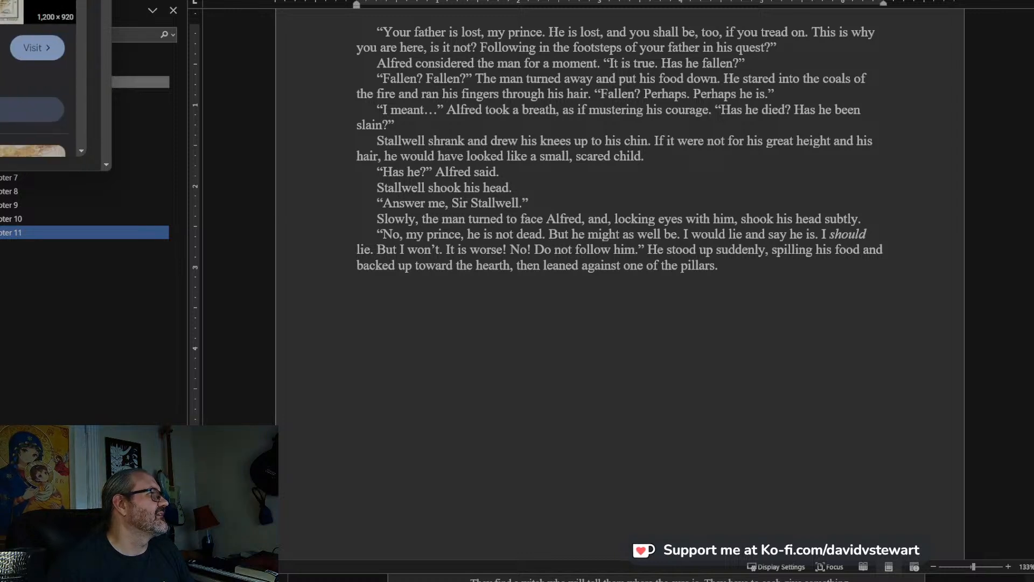
Examine the map images in the “germany in the middle ages” search results, and return to the end of the chapter 11 draft.
{"action": "scroll", "coordinate": [32, 81], "scroll_direction": "down", "scroll_amount": 5}
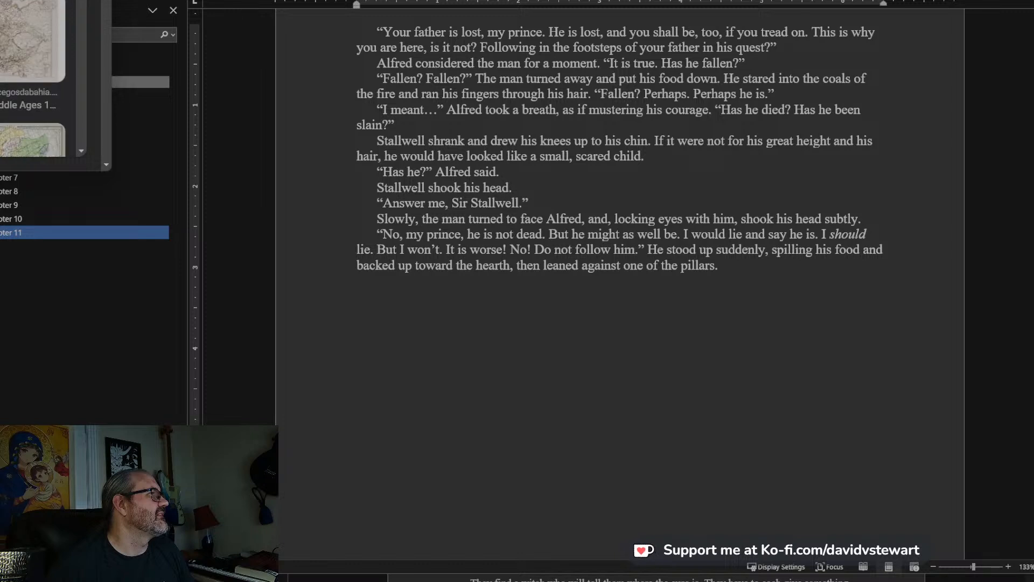
{"action": "scroll", "coordinate": [32, 80], "scroll_direction": "down", "scroll_amount": 2}
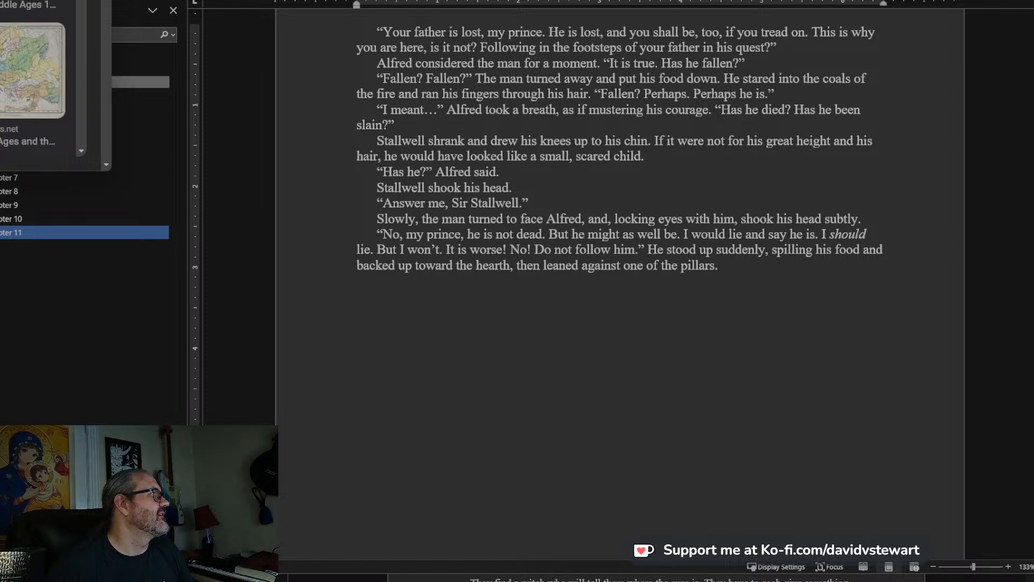
{"action": "scroll", "coordinate": [32, 81], "scroll_direction": "down", "scroll_amount": 3}
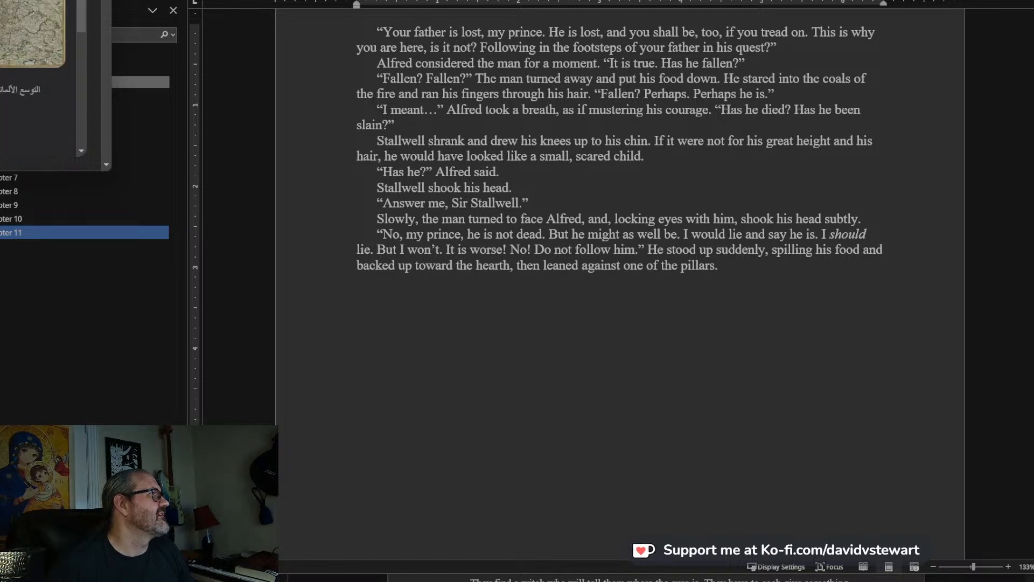
{"action": "scroll", "coordinate": [32, 80], "scroll_direction": "up", "scroll_amount": 3}
{"action": "scroll", "coordinate": [32, 81], "scroll_direction": "down", "scroll_amount": 8}
{"action": "scroll", "coordinate": [33, 81], "scroll_direction": "down", "scroll_amount": 3}
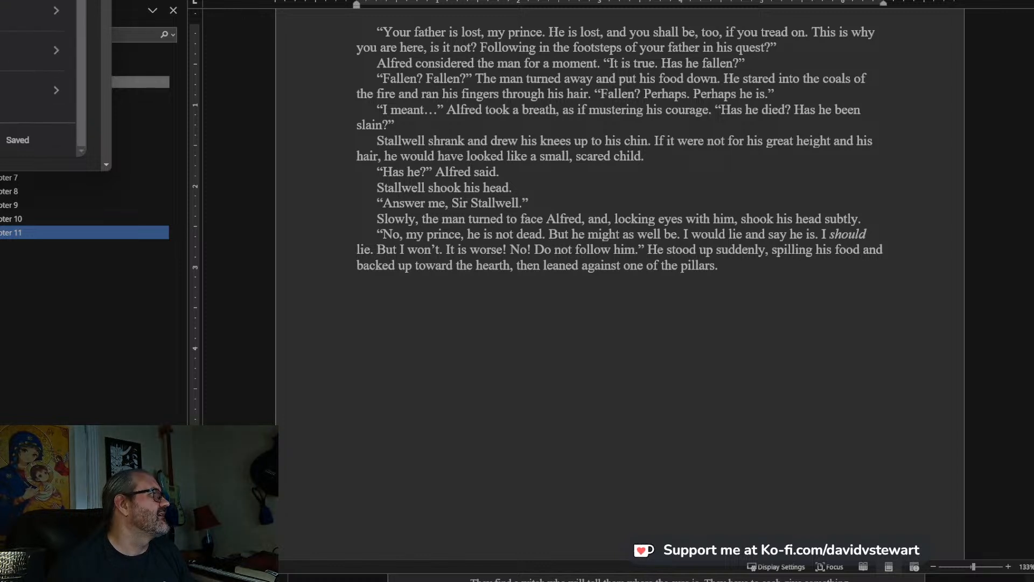
{"action": "scroll", "coordinate": [33, 81], "scroll_direction": "up", "scroll_amount": 5}
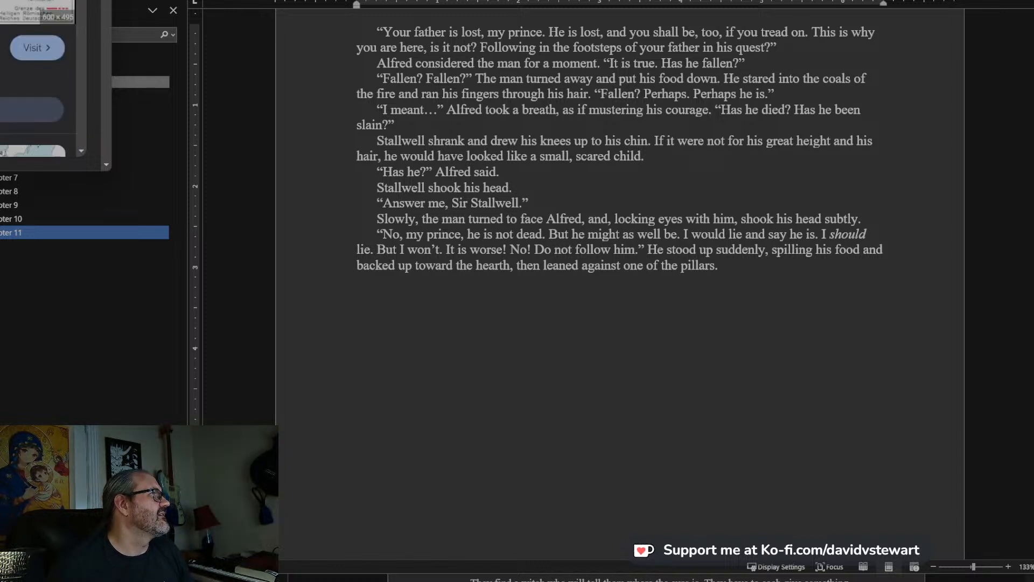
{"action": "left_click_drag", "start_coordinate": [0, 0], "coordinate": [808, 0]}
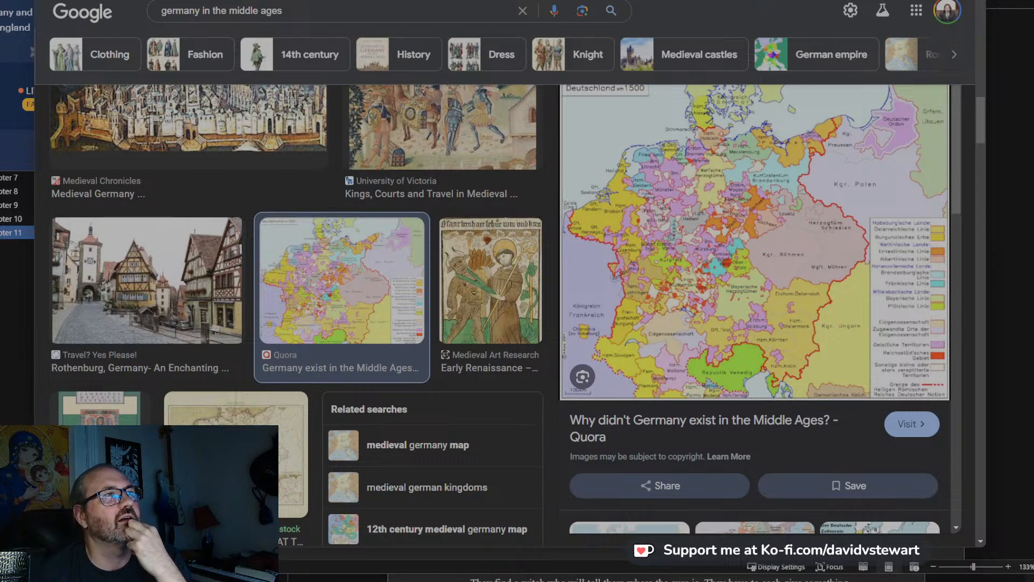
{"action": "left_click_drag", "start_coordinate": [916, 0], "coordinate": [41, 0]}
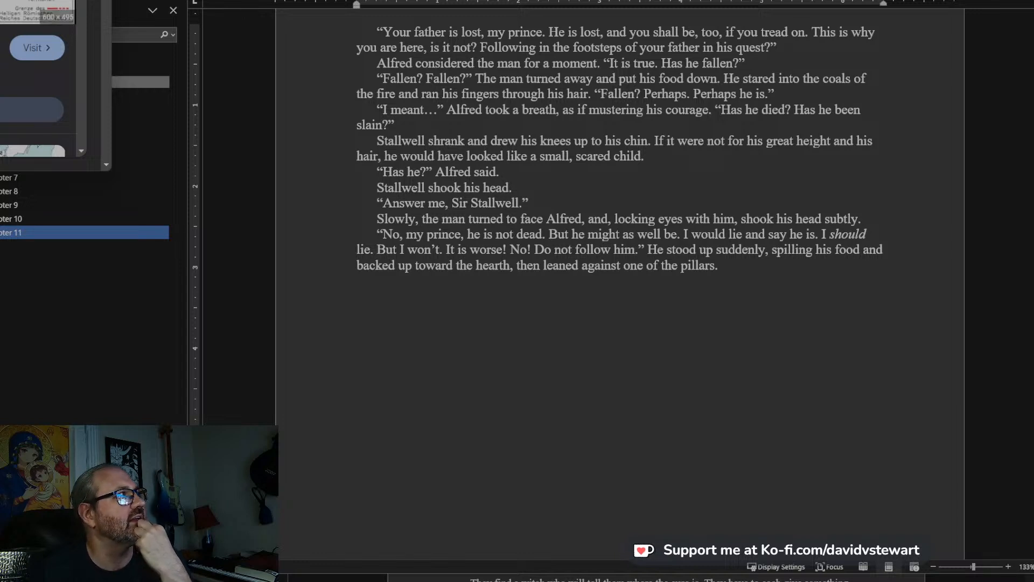
{"action": "left_click", "coordinate": [721, 0]}
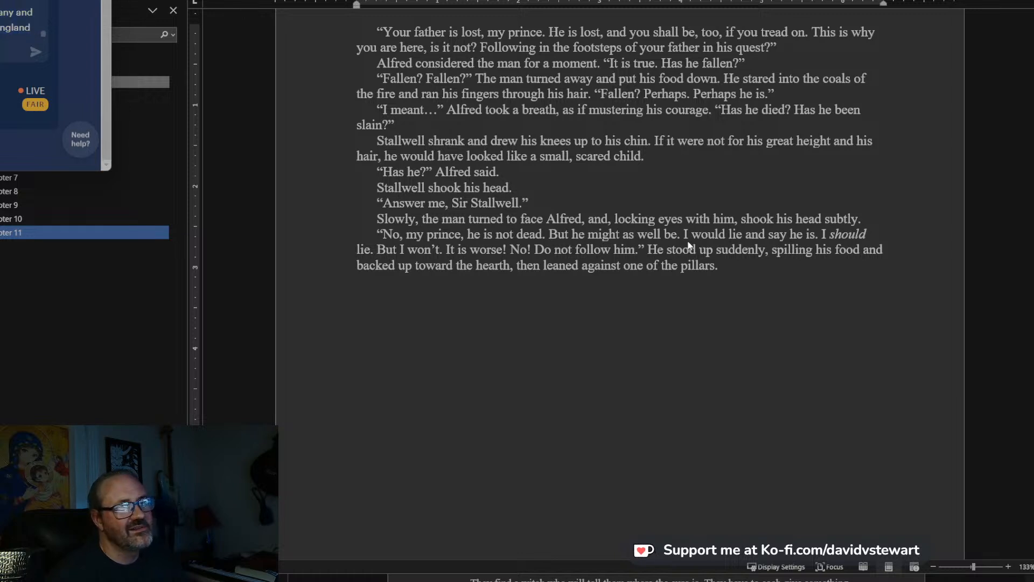
{"action": "left_click", "coordinate": [736, 275]}
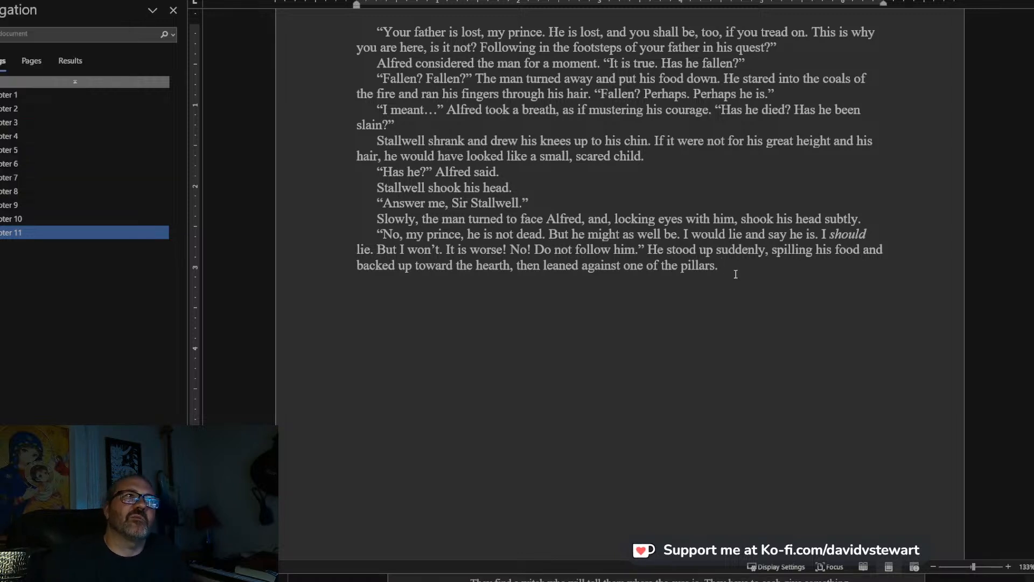
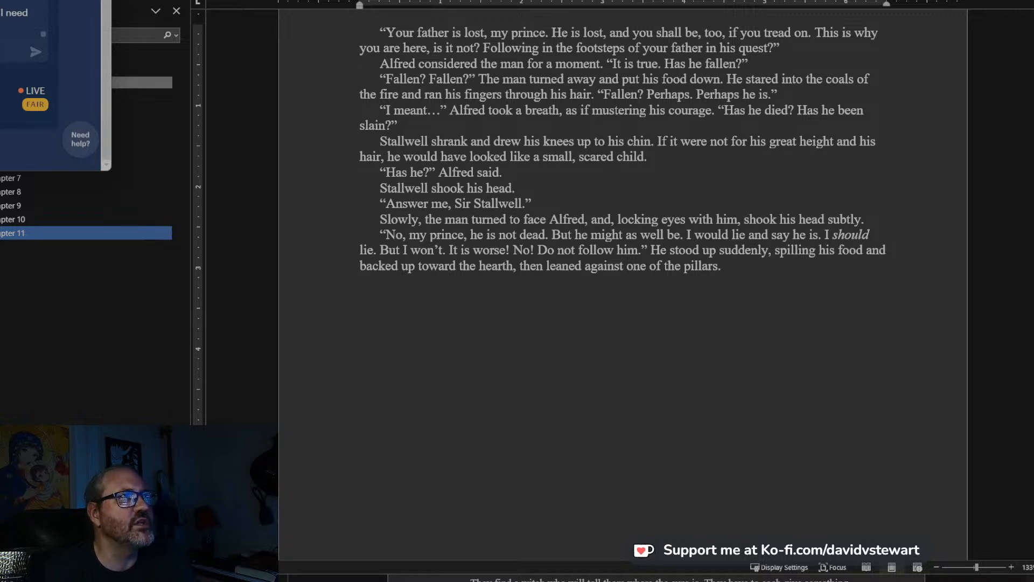
{"action": "left_click_drag", "start_coordinate": [8, 35], "coordinate": [0, 12]}
{"action": "left_click", "coordinate": [1, 14]}
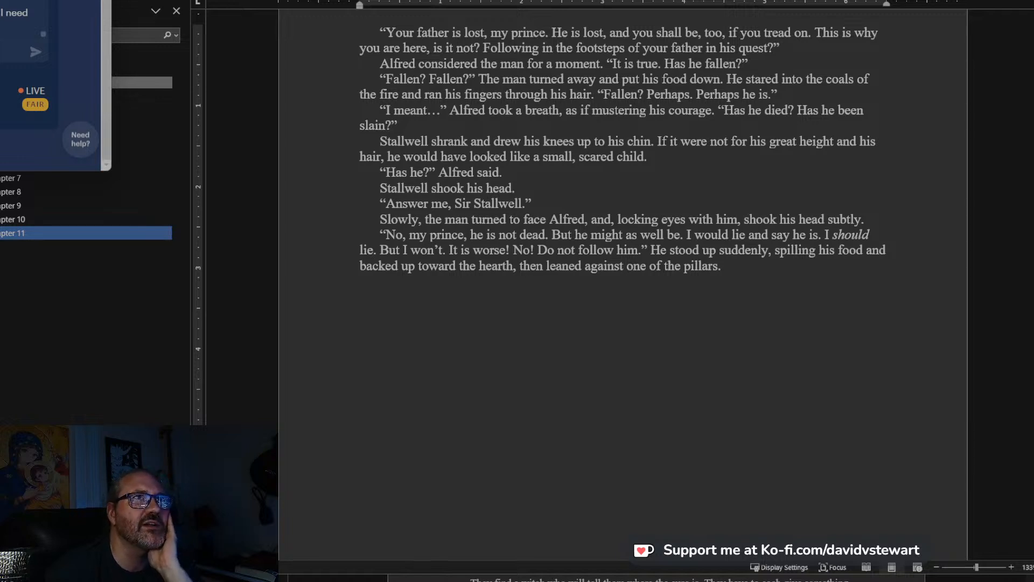
{"action": "scroll", "coordinate": [700, 215], "scroll_direction": "down", "scroll_amount": 3}
{"action": "scroll", "coordinate": [718, 250], "scroll_direction": "up", "scroll_amount": 2}
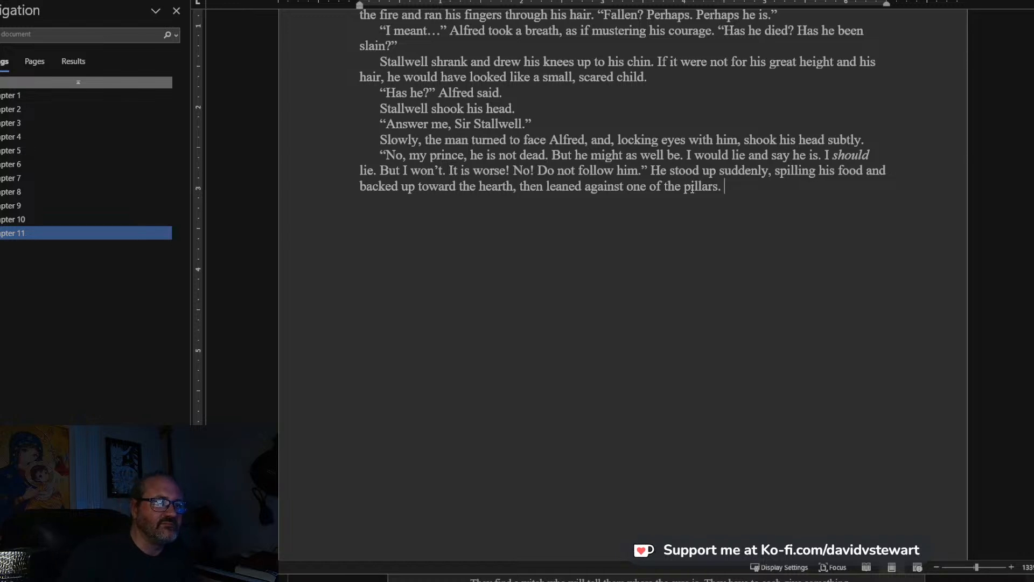
Continue the paragraph after “pillars.” with Stallwell's line “Yes, that is my task. My only task, Alfred. To turn you back.”.
{"action": "scroll", "coordinate": [692, 205], "scroll_direction": "down", "scroll_amount": 2}
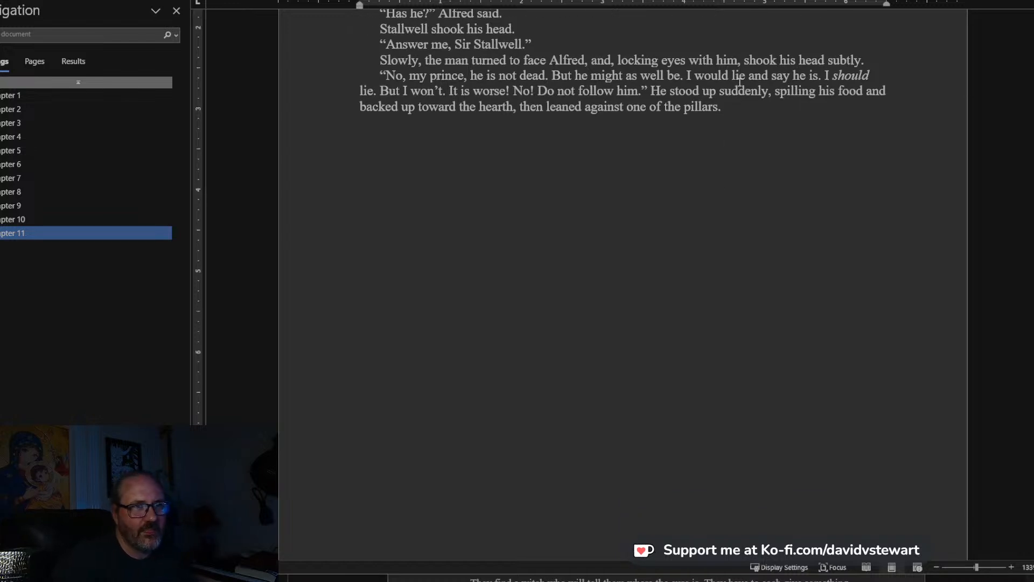
{"action": "left_click", "coordinate": [741, 111]}
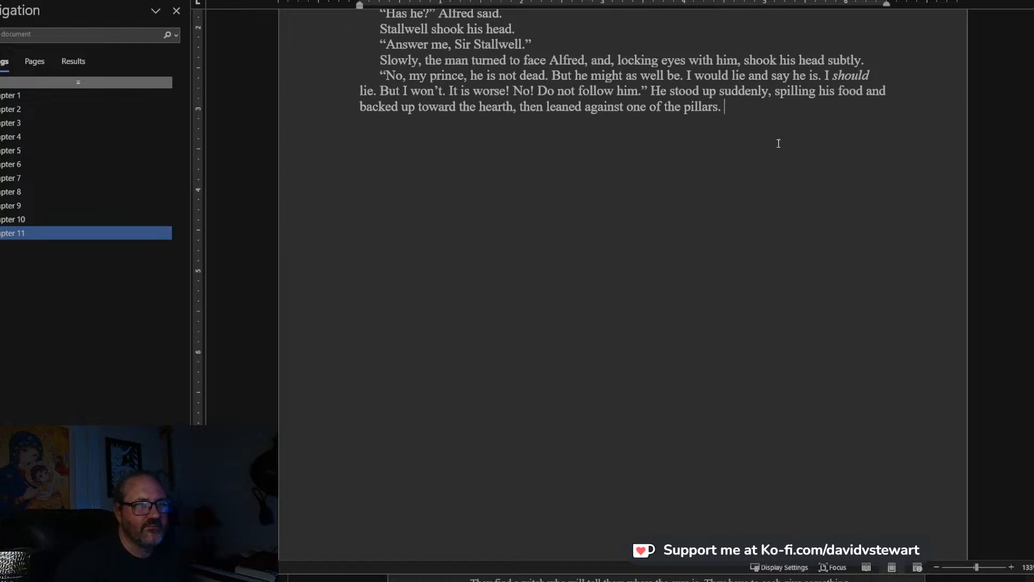
{"action": "type", "text": "“Yes, that is my tas"}
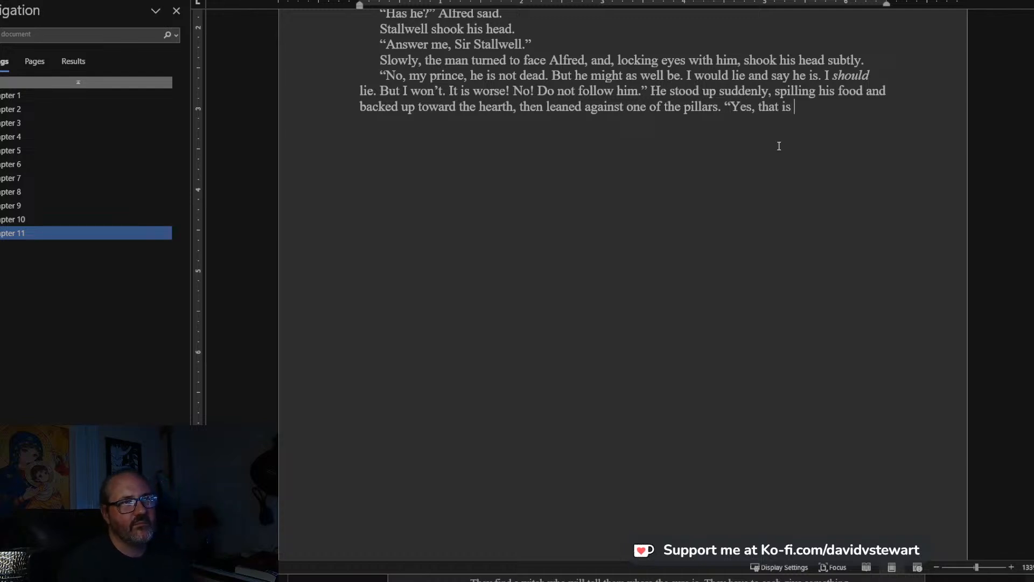
{"action": "type", "text": ". My"}
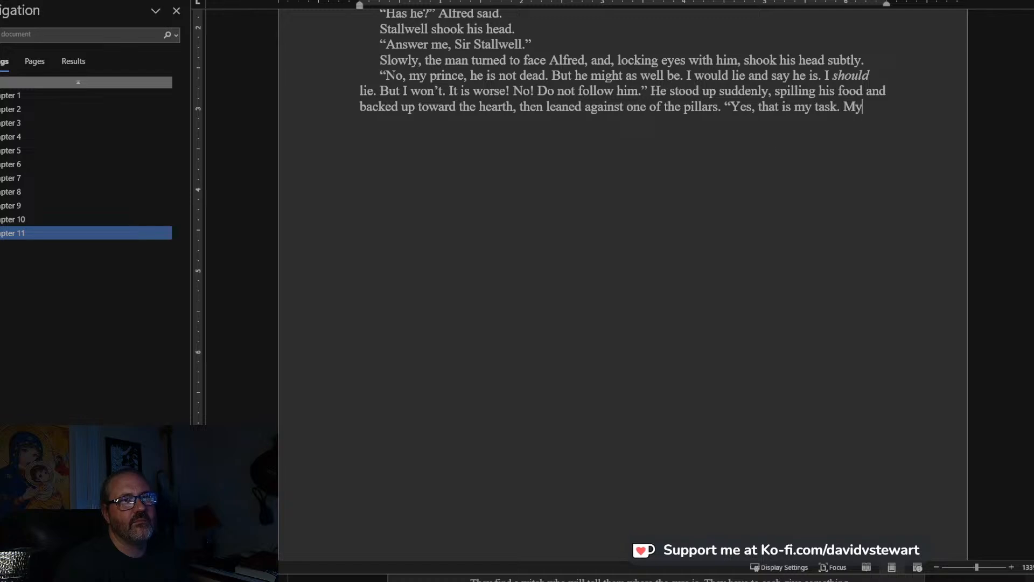
{"action": "type", "text": " only task, A"}
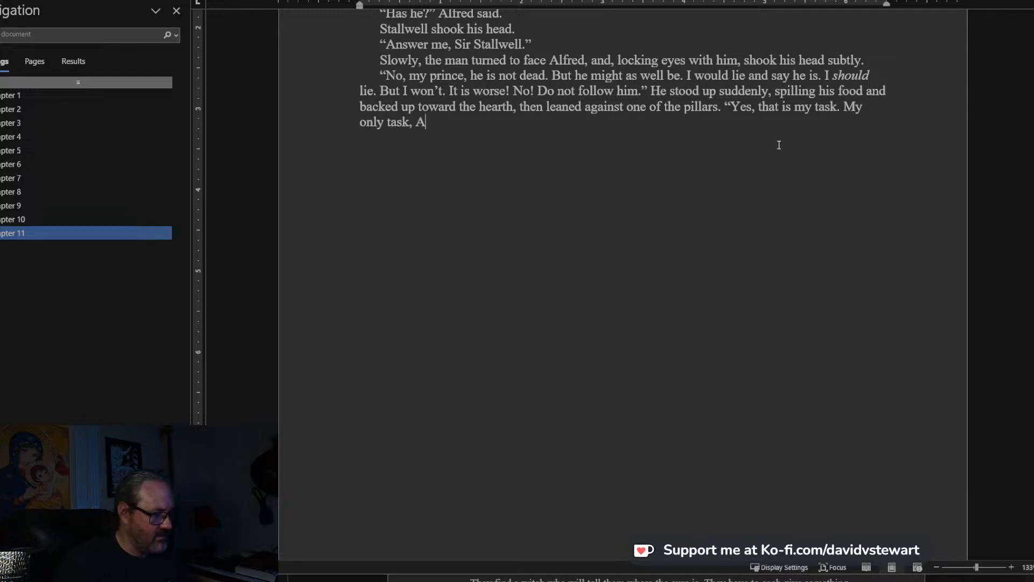
{"action": "type", "text": "lf"}
{"action": "key", "text": "BackSpace"}
{"action": "type", "text": "lfred. T"}
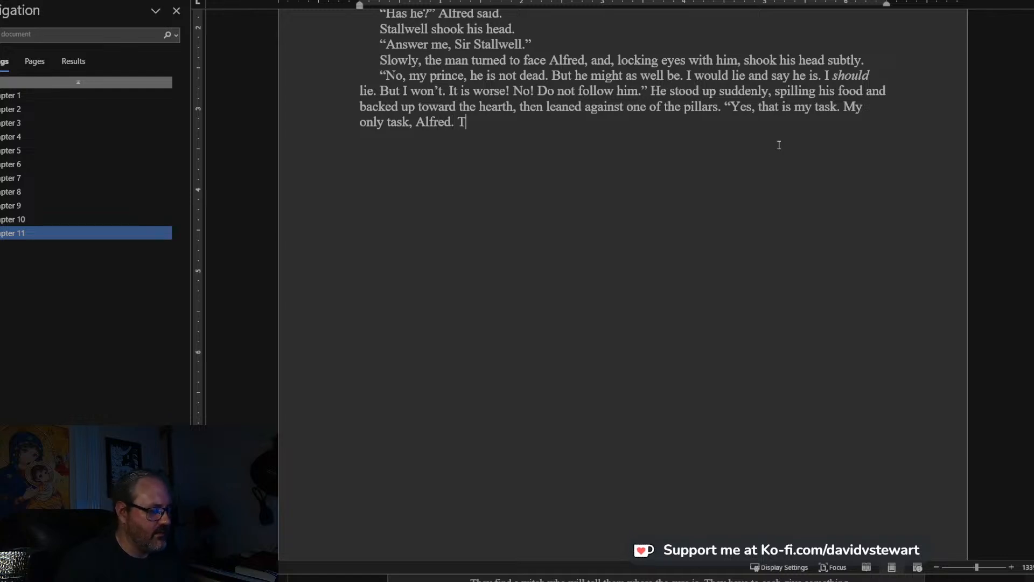
{"action": "type", "text": "o turn you back.\""}
Add Alfred's reply “Turn me back?” as a new paragraph below Stallwell's speech.
{"action": "key", "text": "Return"}
{"action": "type", "text": "\"Turn"}
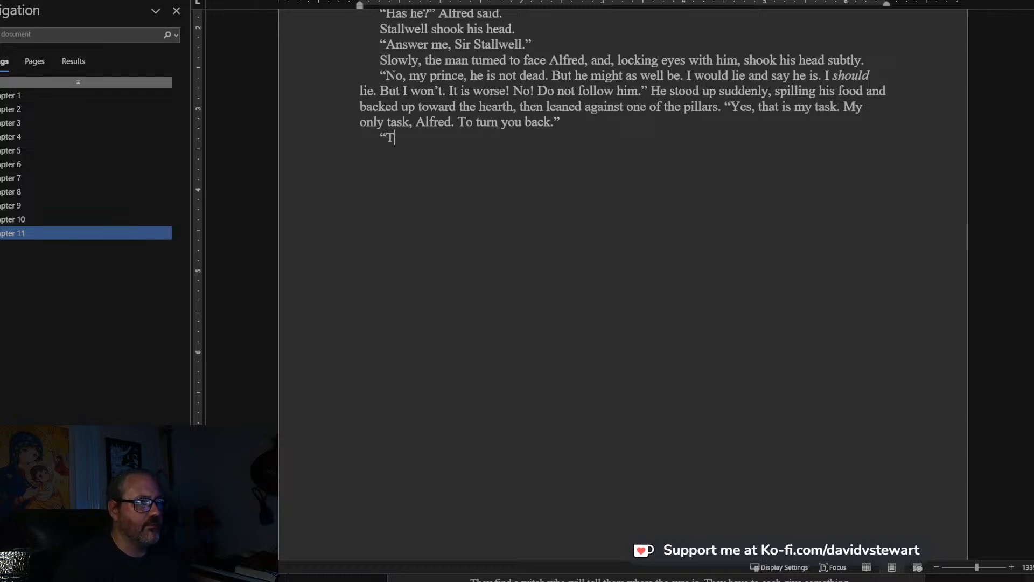
{"action": "type", "text": " my b"}
{"action": "key", "text": "BackSpace"}
{"action": "key", "text": "BackSpace"}
{"action": "key", "text": "BackSpace"}
{"action": "key", "text": "BackSpace"}
{"action": "key", "text": "BackSpace"}
{"action": "type", "text": "ba"}
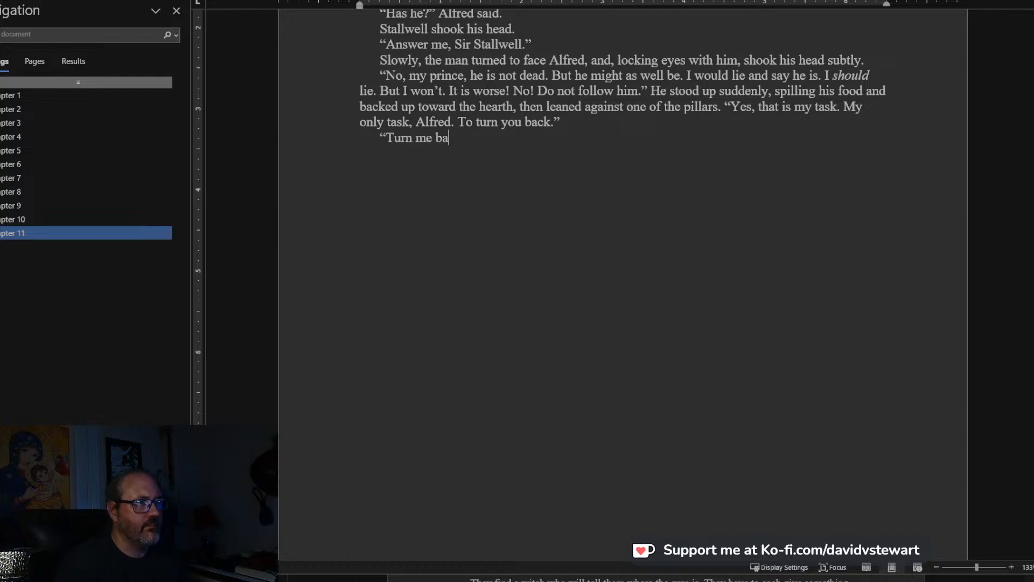
{"action": "type", "text": "ck?\""}
Start Stallwell's answer in a new paragraph with “Yes. To send you back to your”.
{"action": "key", "text": "Return"}
{"action": "type", "text": "Ye"}
{"action": "key", "text": "BackSpace"}
{"action": "key", "text": "BackSpace"}
{"action": "type", "text": "\"Yes. To"}
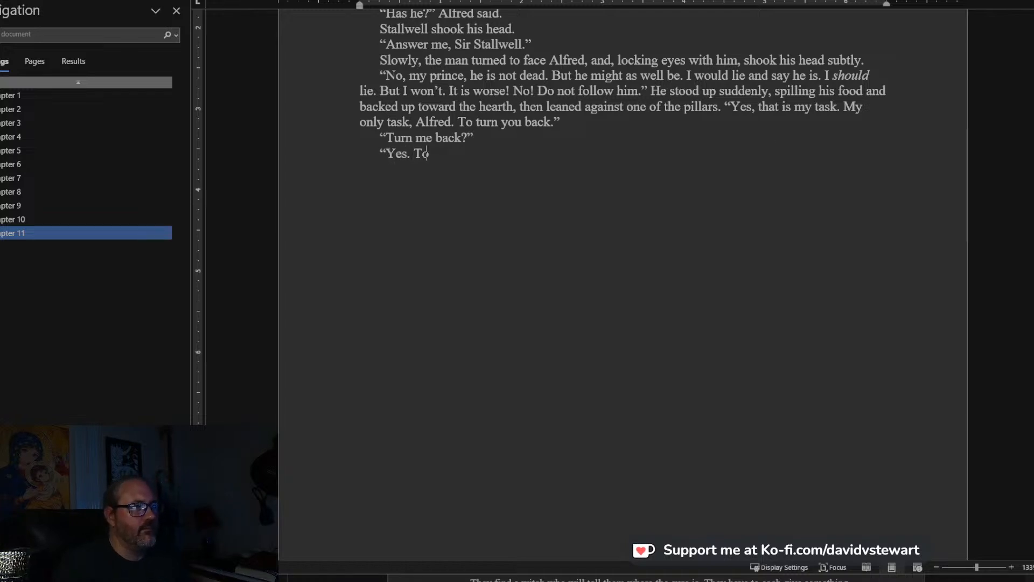
{"action": "type", "text": " send you back to tyour"}
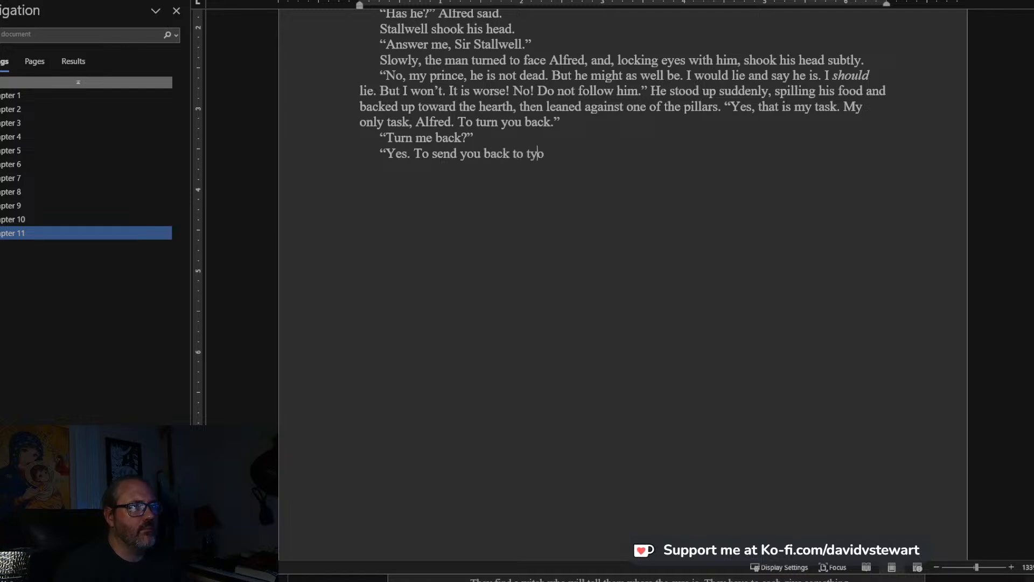
{"action": "key", "text": "BackSpace"}
{"action": "key", "text": "BackSpace"}
{"action": "key", "text": "BackSpace"}
{"action": "key", "text": "BackSpace"}
{"action": "key", "text": "BackSpace"}
{"action": "type", "text": "your "}
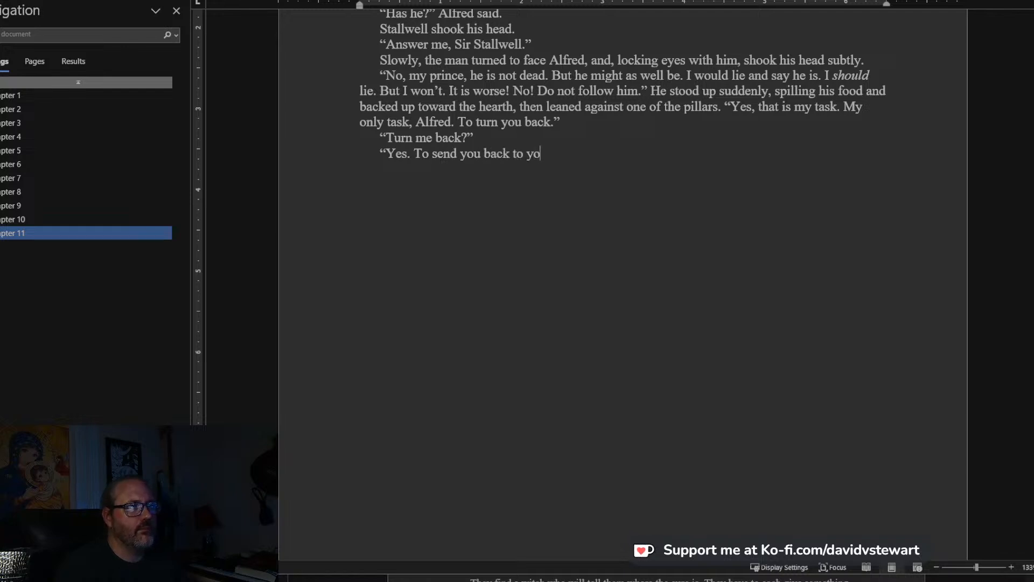
{"action": "type", "text": "mother, "}
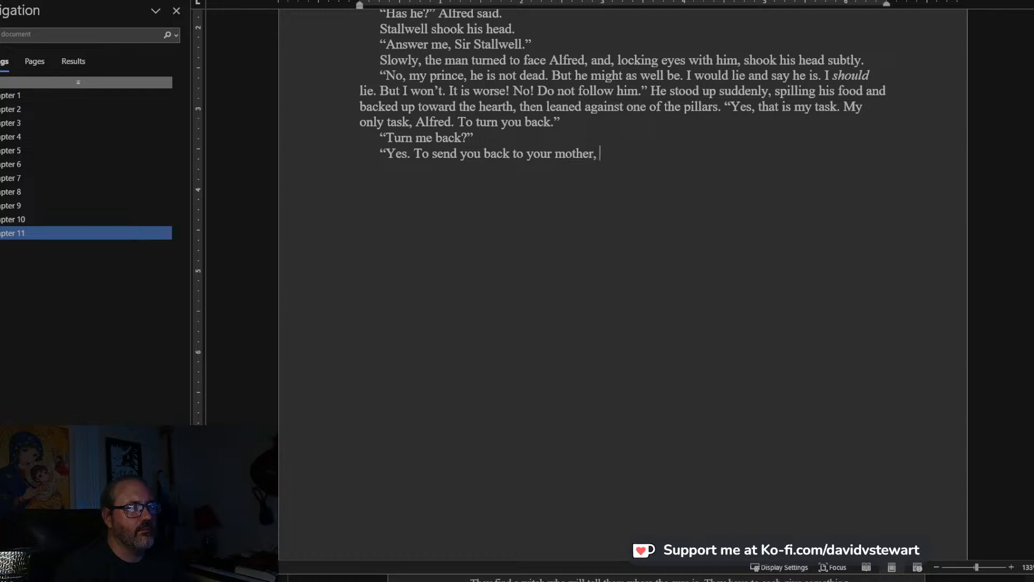
{"action": "type", "text": "or to send you south to R"}
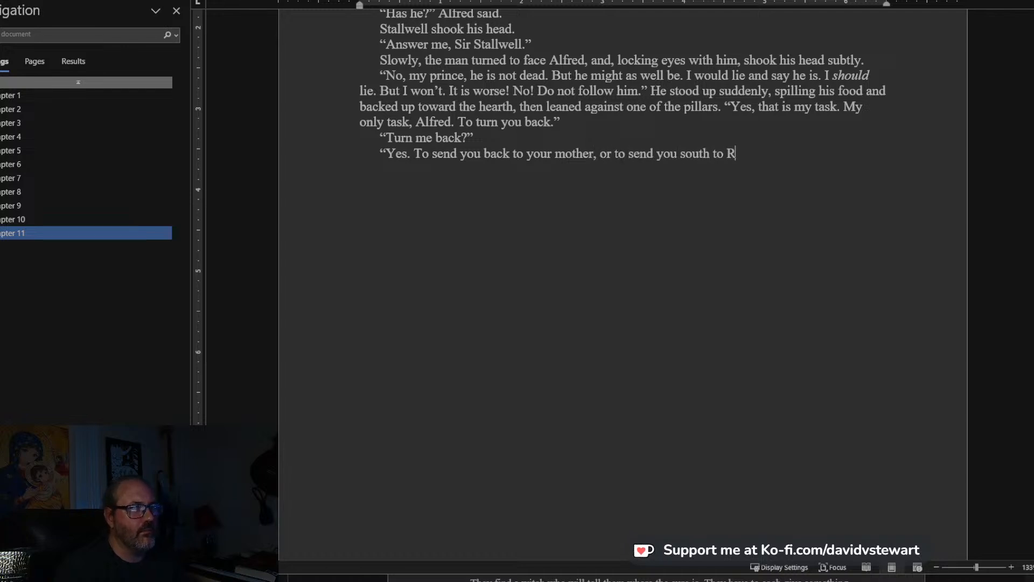
{"action": "type", "text": "onia or."}
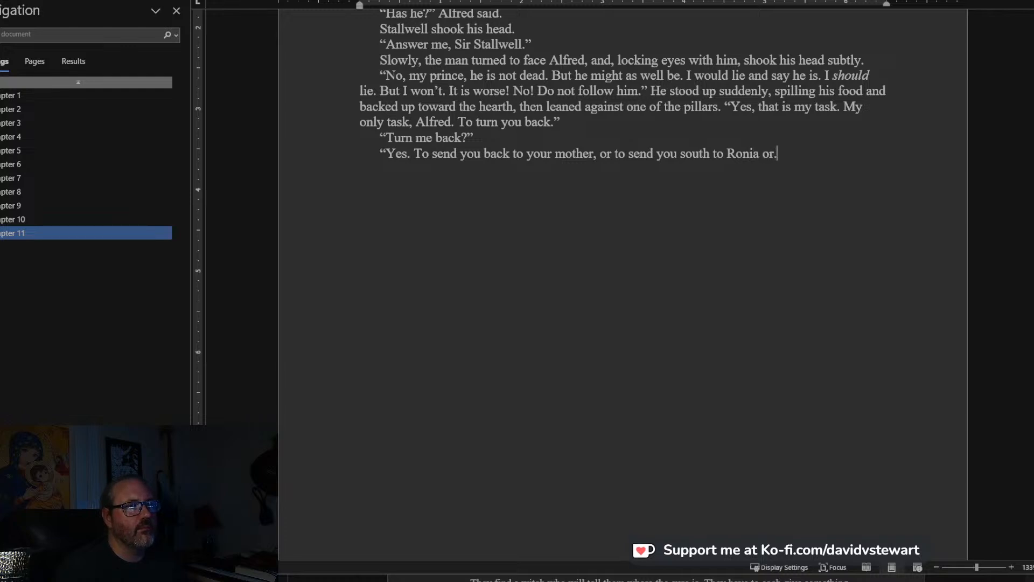
{"action": "type", "text": "..We"}
{"action": "type", "text": "herever. It doesn"}
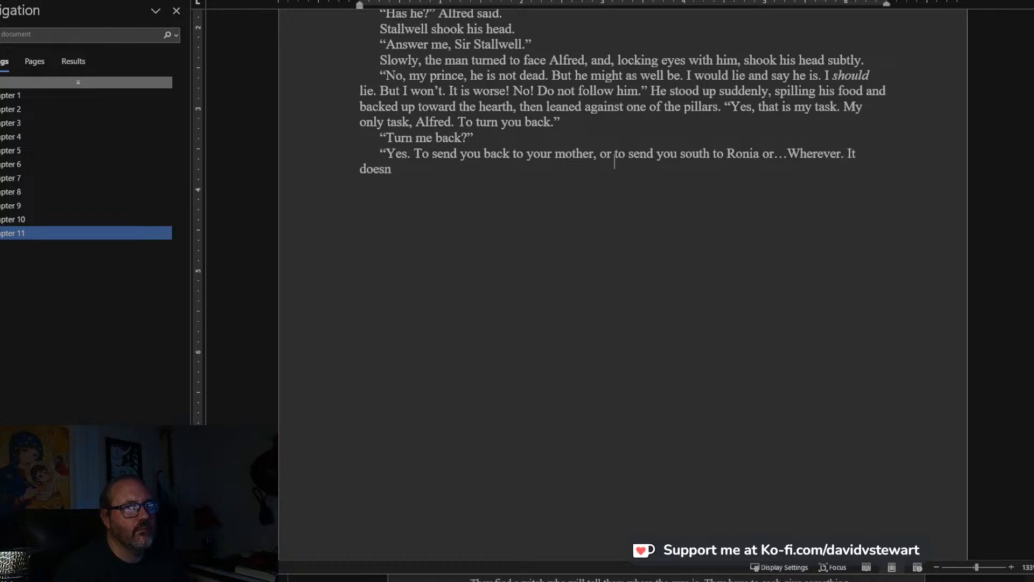
{"action": "type", "text": "'t matter"}
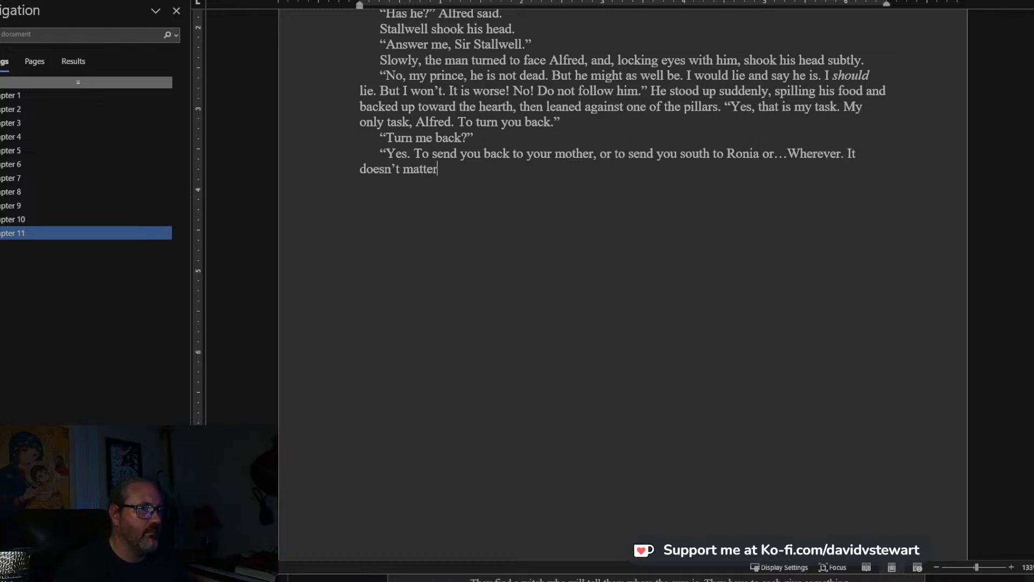
{"action": "type", "text": "."}
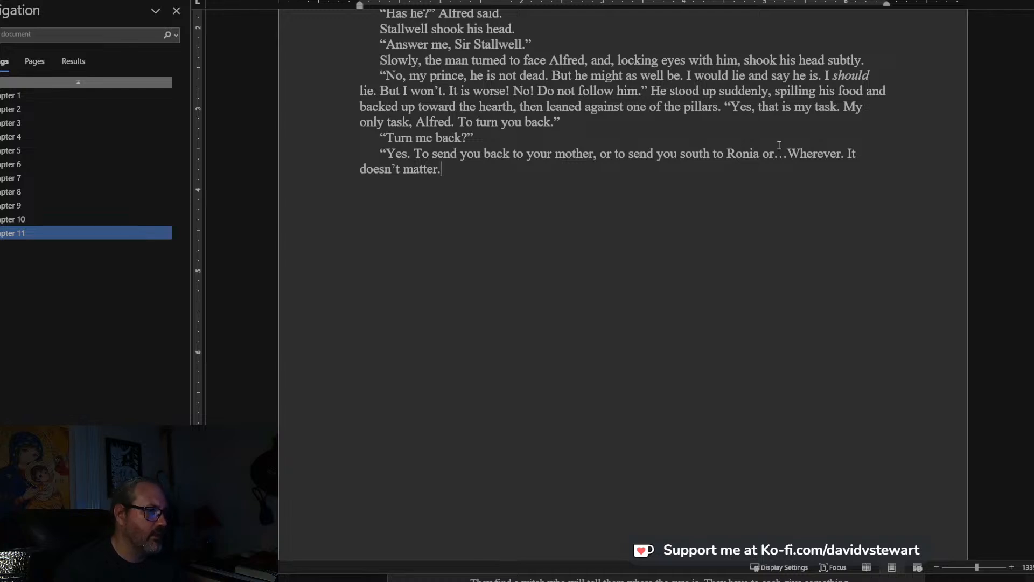
{"action": "type", "text": "\""}
Begin Alfred's response in a new paragraph with “I cannot go back. Edward has made me an outlaw”.
{"action": "key", "text": "Return"}
{"action": "type", "text": "\"I cannot "}
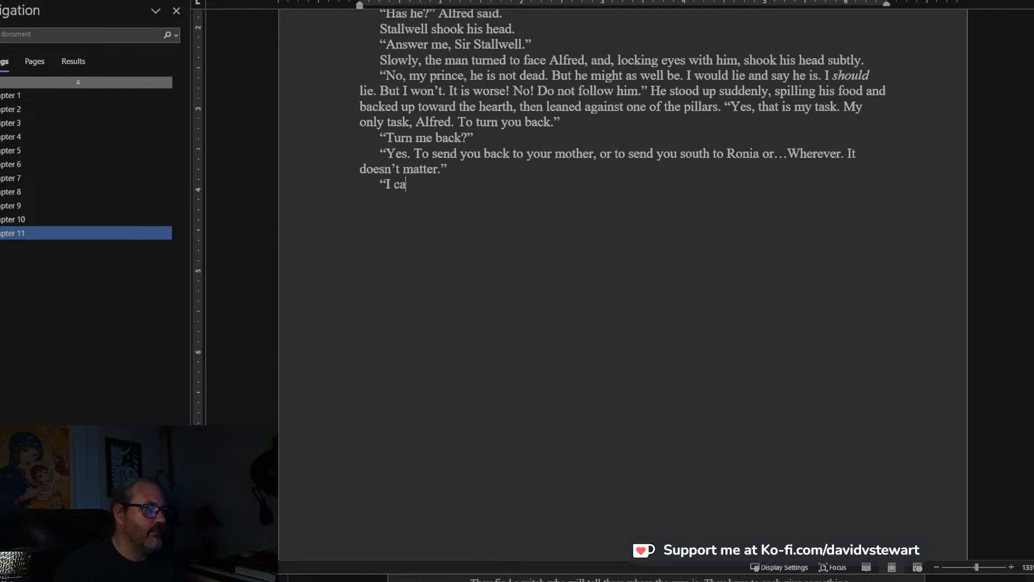
{"action": "type", "text": "go back. "}
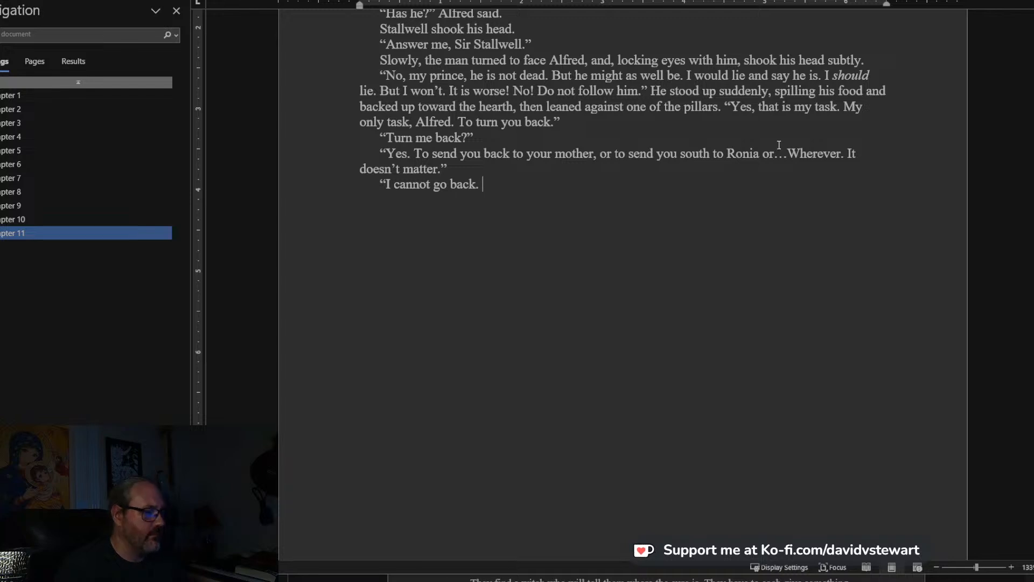
{"action": "type", "text": "Edward has made"}
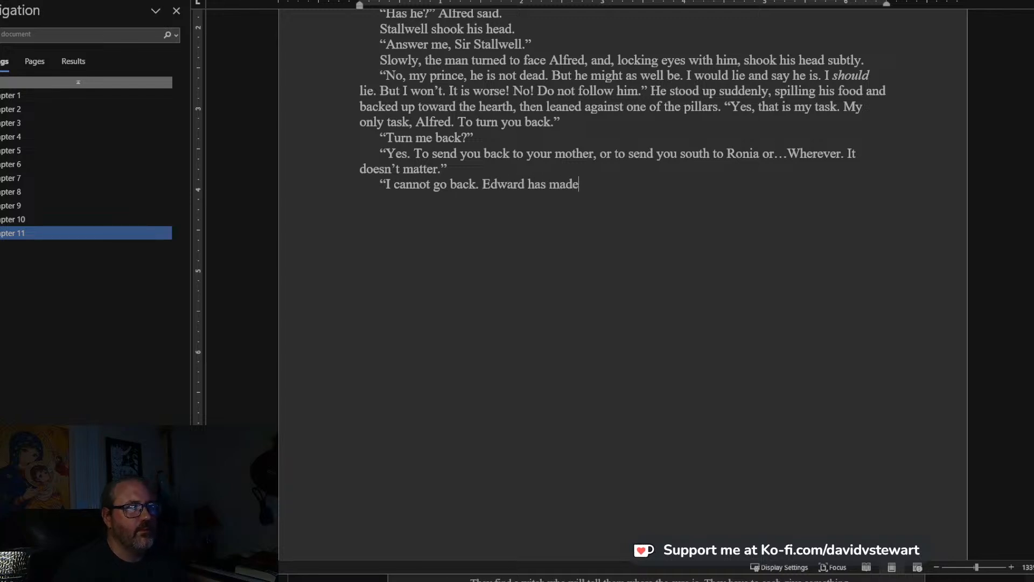
{"action": "type", "text": " me an outlaw"}
{"action": "key", "text": "BackSpace"}
{"action": "key", "text": "BackSpace"}
{"action": "key", "text": "BackSpace"}
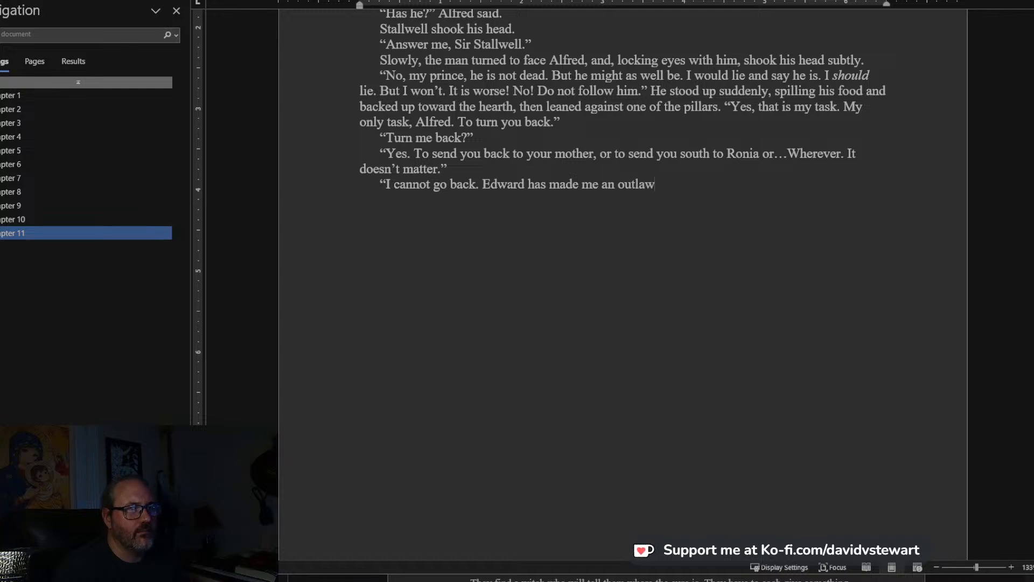
Finish Alfred's response with “. My mother… I do not know how she fares. I fear for her, but Edward perhaps cannot execute her just yet.”.
{"action": "type", "text": ". My mother"}
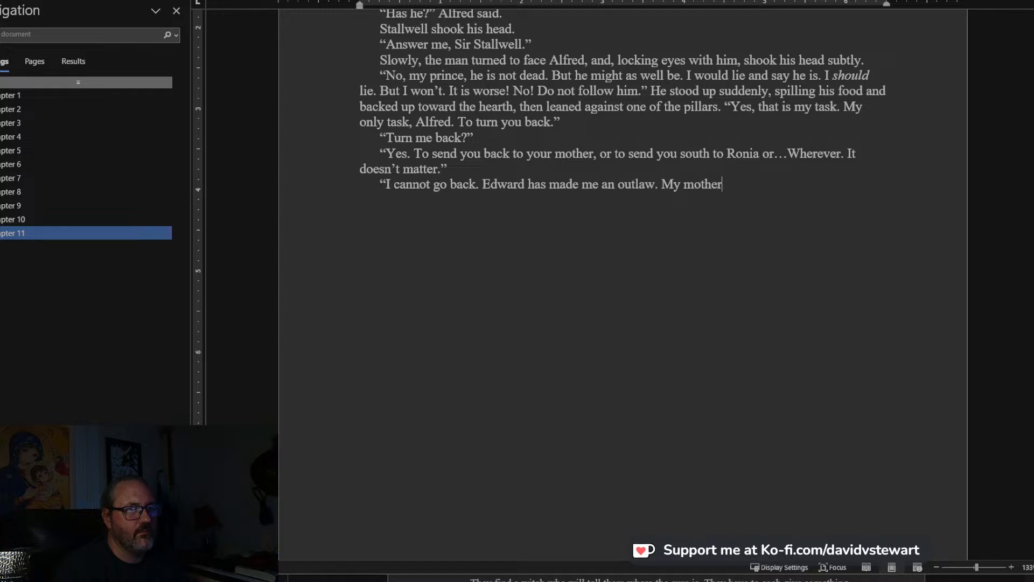
{"action": "type", "text": "... I do not know how she fares. "}
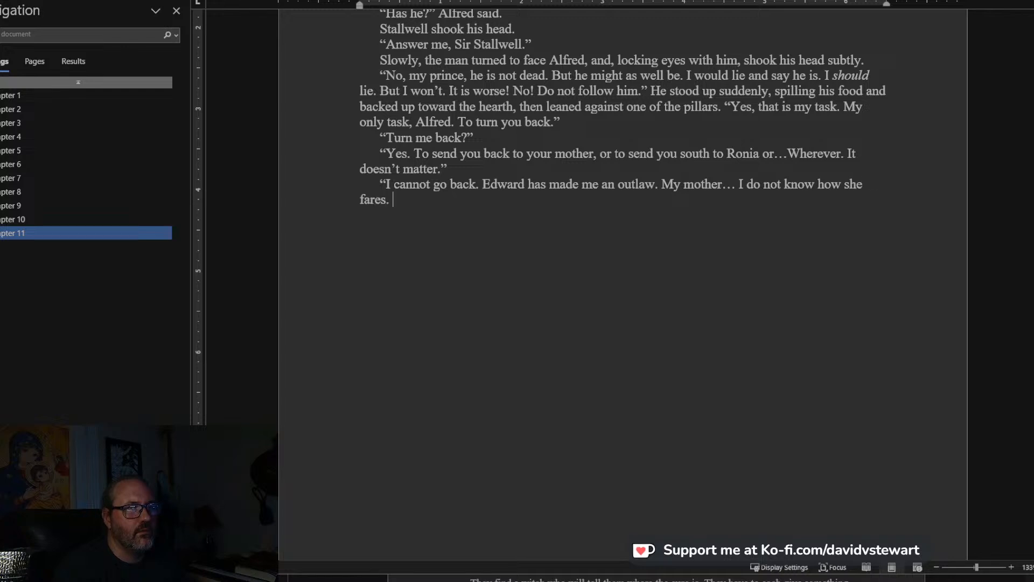
{"action": "type", "text": "I fear for her , but "}
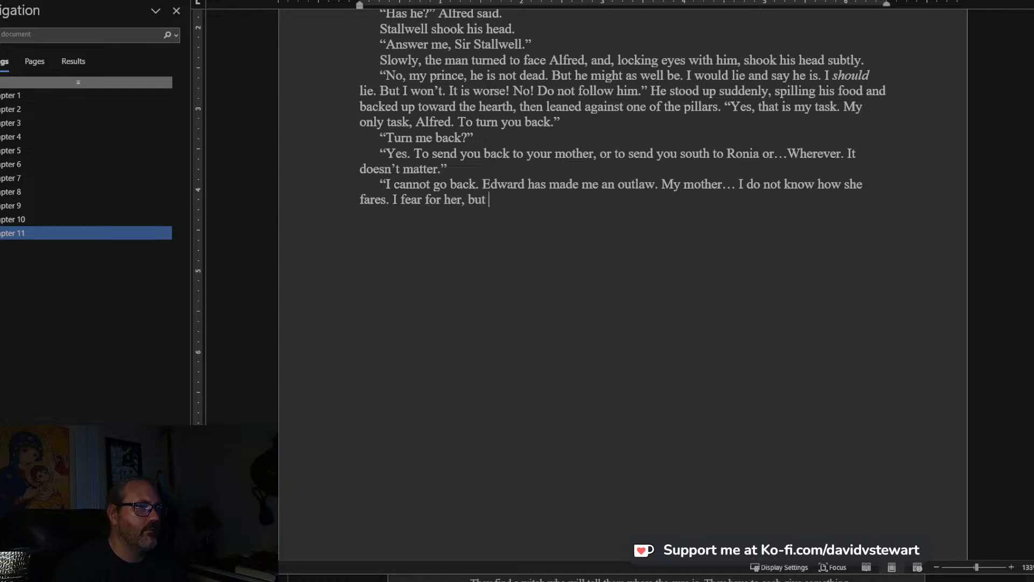
{"action": "type", "text": "Edward perhaps cannot execute her just yet."}
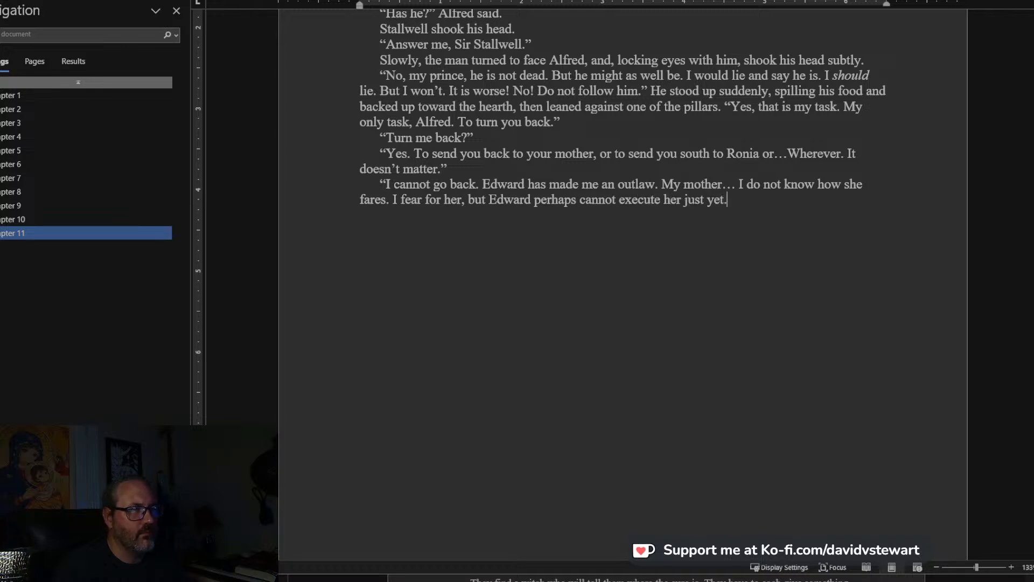
{"action": "type", "text": "\""}
Open Stallwell's next paragraph with “Then you must flee. The king had many friends in many places”.
{"action": "key", "text": "Return"}
{"action": "type", "text": "\"Then you must flee."}
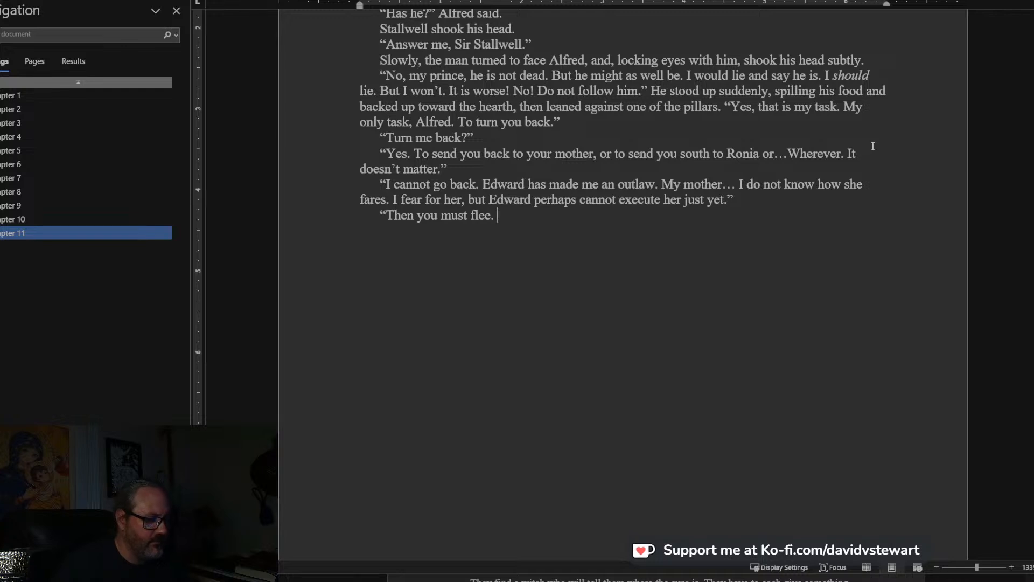
{"action": "type", "text": "The kai"}
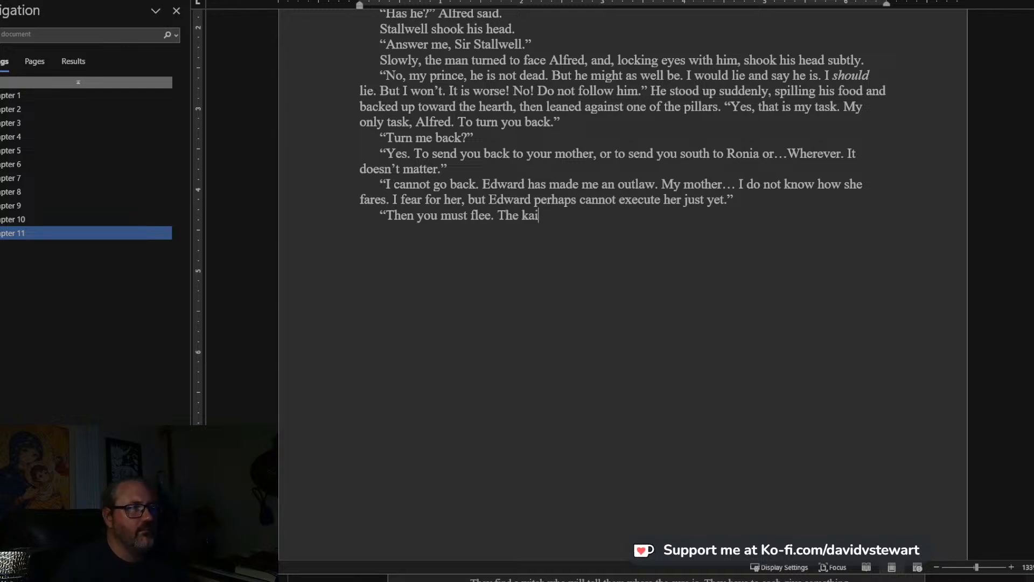
{"action": "key", "text": "BackSpace"}
{"action": "key", "text": "BackSpace"}
{"action": "type", "text": "ing had man"}
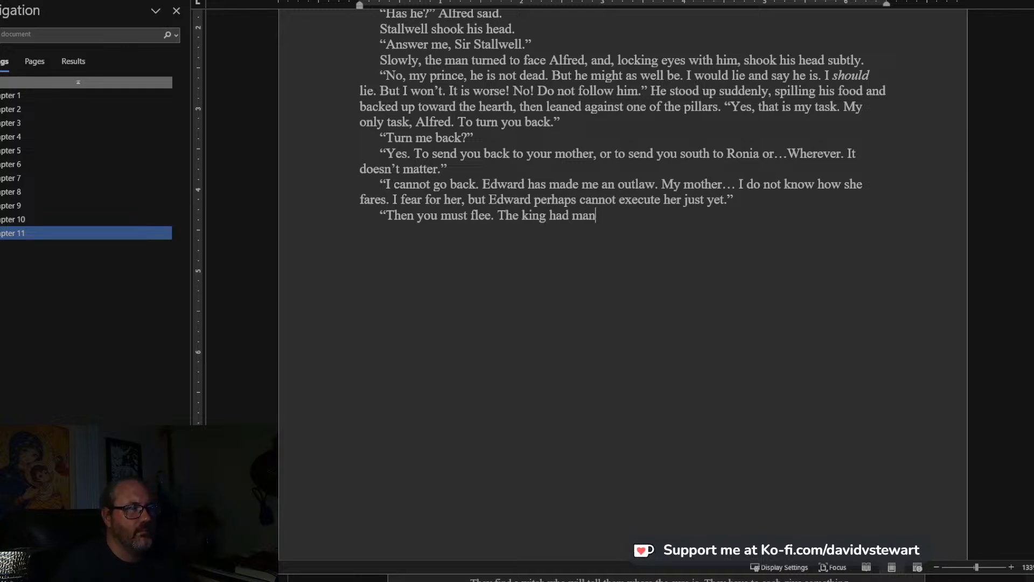
{"action": "type", "text": "y friends in many places. Veraland,"}
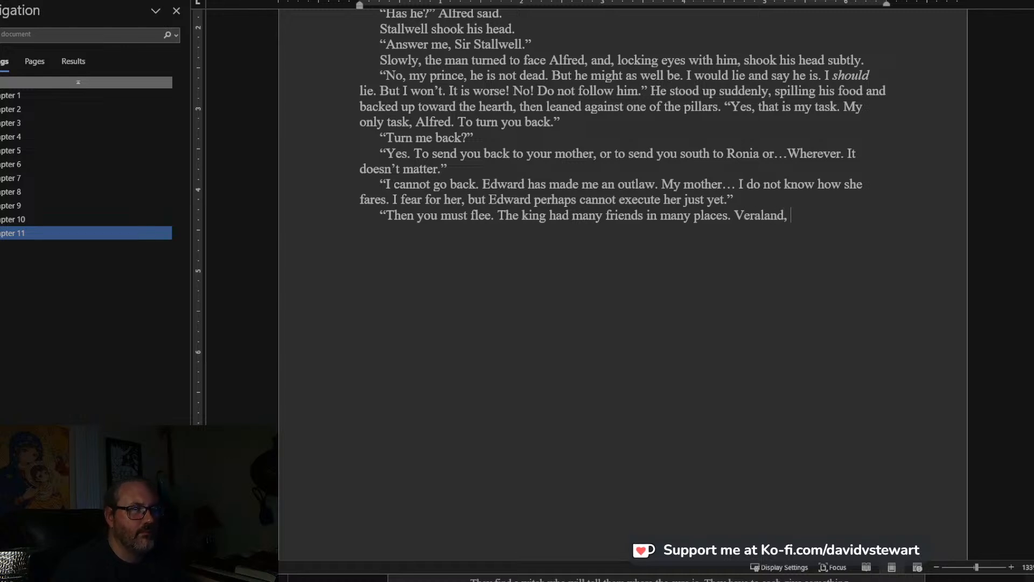
{"action": "type", "text": " Ronia,"}
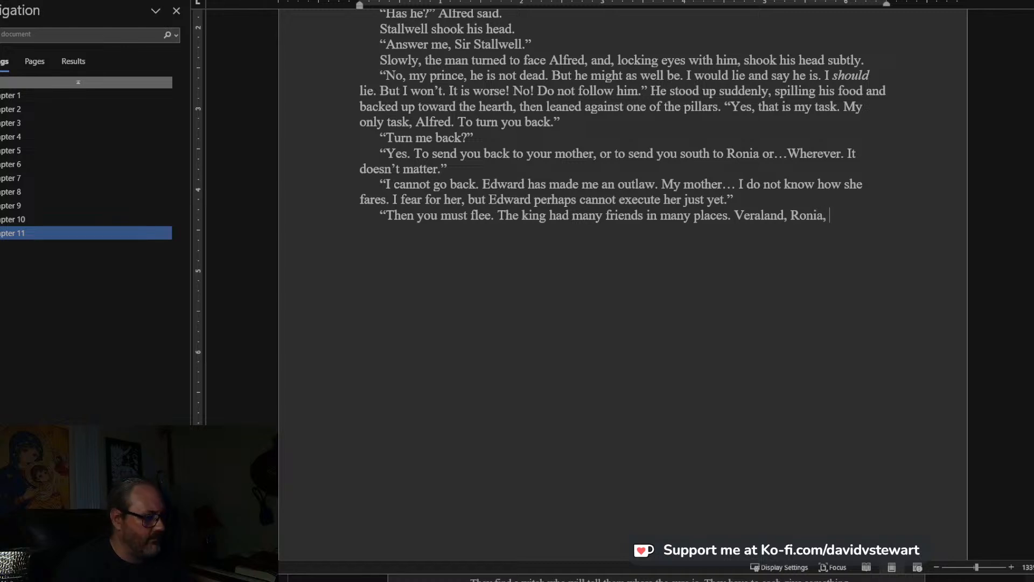
{"action": "type", "text": " A"}
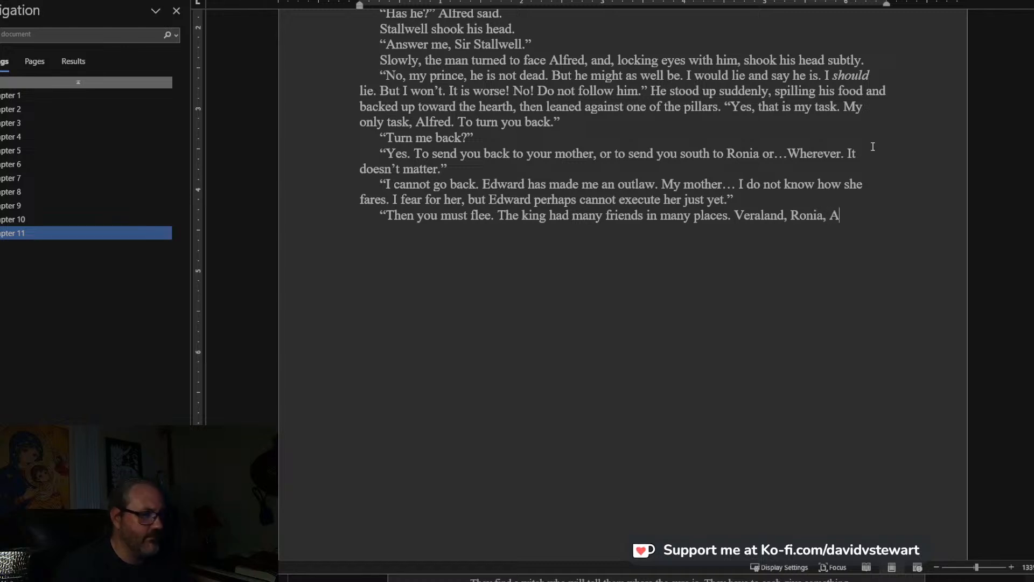
{"action": "type", "text": "rtalland, even Dat"}
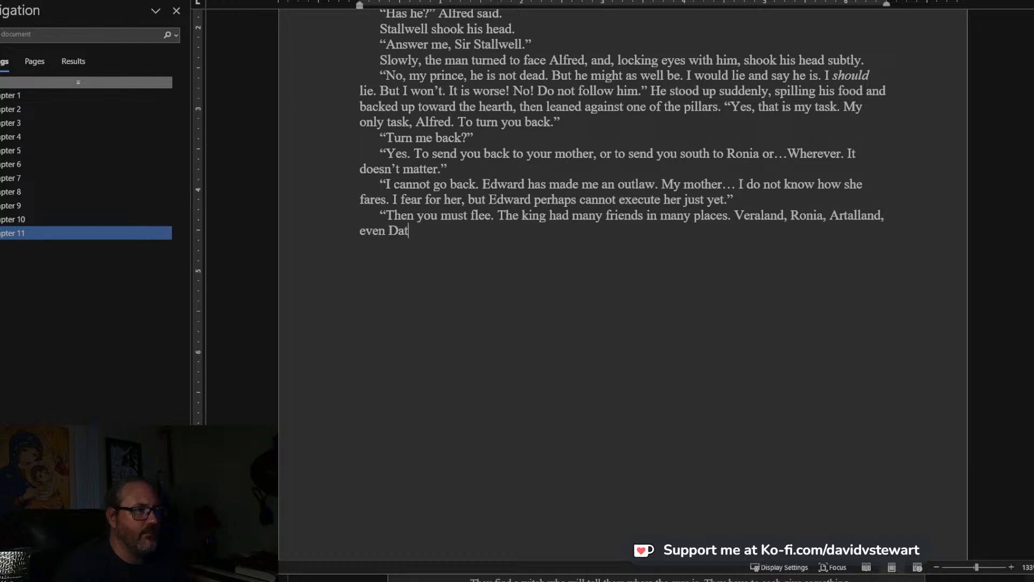
{"action": "type", "text": "laa. If "}
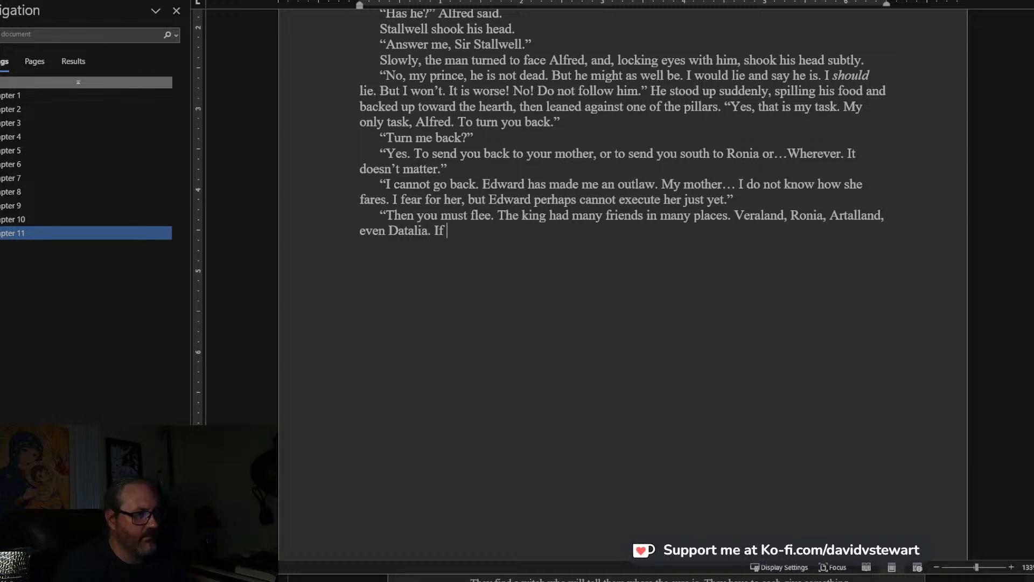
{"action": "type", "text": "you go there, a"}
Add the sentence “If you go there, you can survive and perhaps even prosper.” to Stallwell's speech.
{"action": "key", "text": "BackSpace"}
{"action": "type", "text": "you can survive,"}
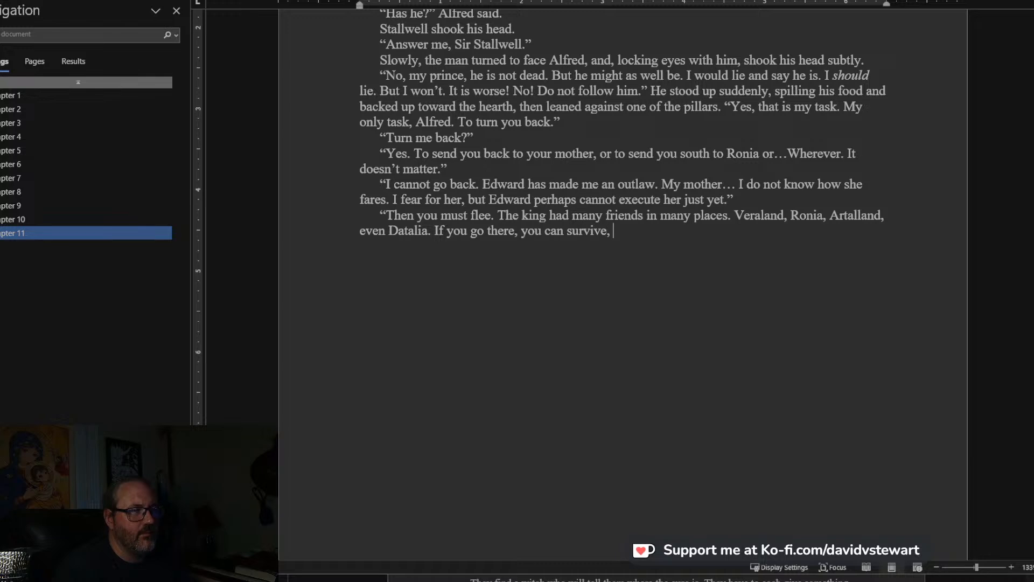
{"action": "key", "text": "BackSpace"}
{"action": "type", "text": "and perhaps e"}
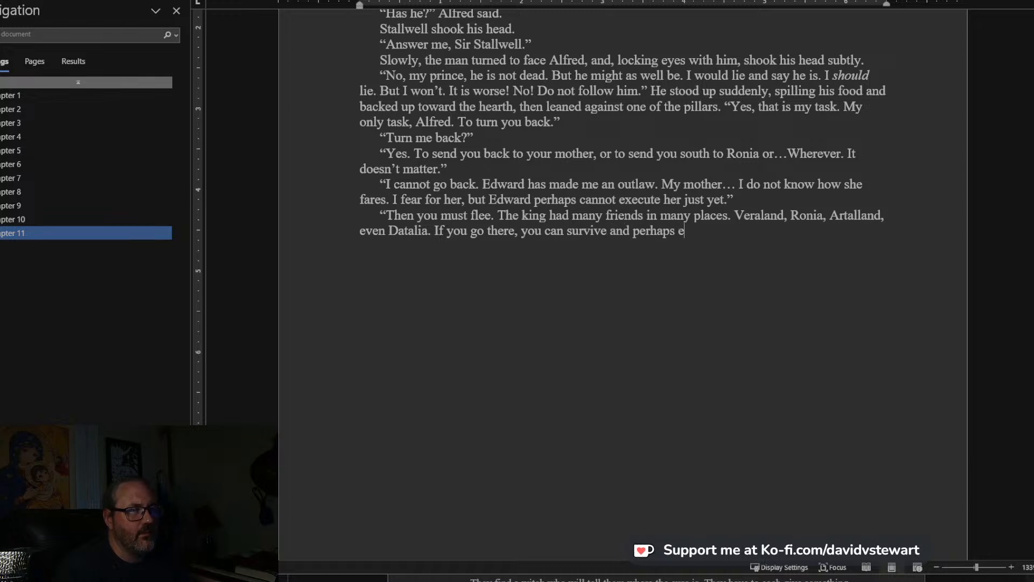
{"action": "type", "text": "ven prosper. You and youor"}
End Stallwell's paragraph with “You and your friends.” and a closing quotation mark.
{"action": "key", "text": "BackSpace"}
{"action": "key", "text": "BackSpace"}
{"action": "key", "text": "BackSpace"}
{"action": "type", "text": "r friends"}
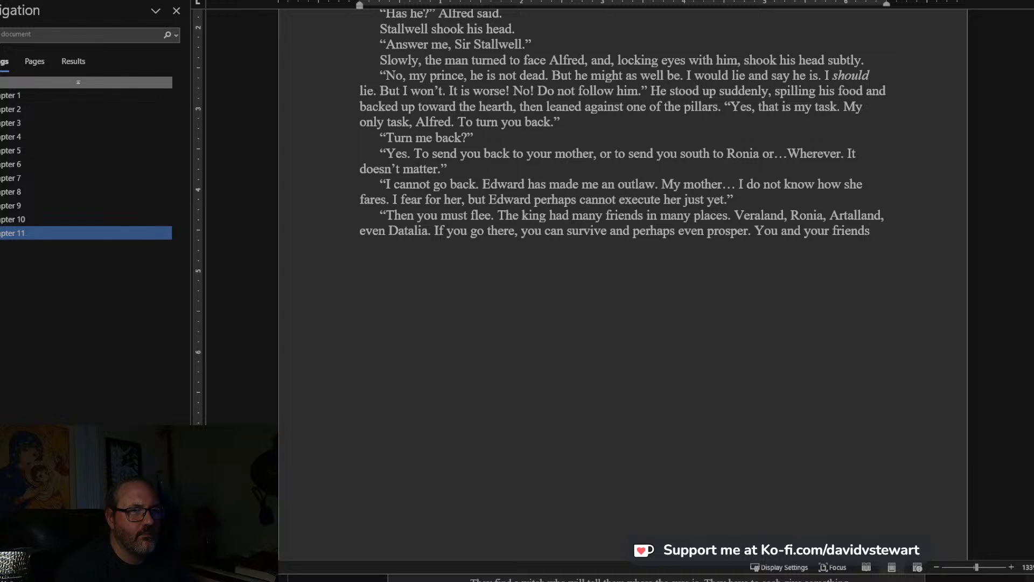
{"action": "type", "text": ". Y"}
{"action": "key", "text": "BackSpace"}
{"action": "key", "text": "BackSpace"}
{"action": "type", "text": "\""}
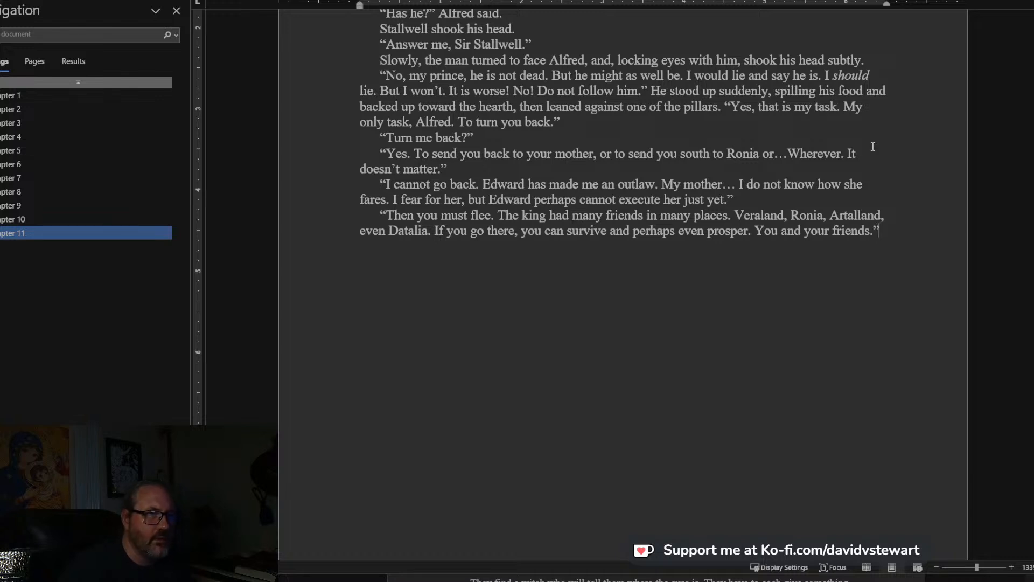
Begin a new paragraph with “Alfred shook his head.” and open his reply with “No, Stallwell.”.
{"action": "scroll", "coordinate": [873, 146], "scroll_direction": "down", "scroll_amount": 3}
{"action": "key", "text": "Return"}
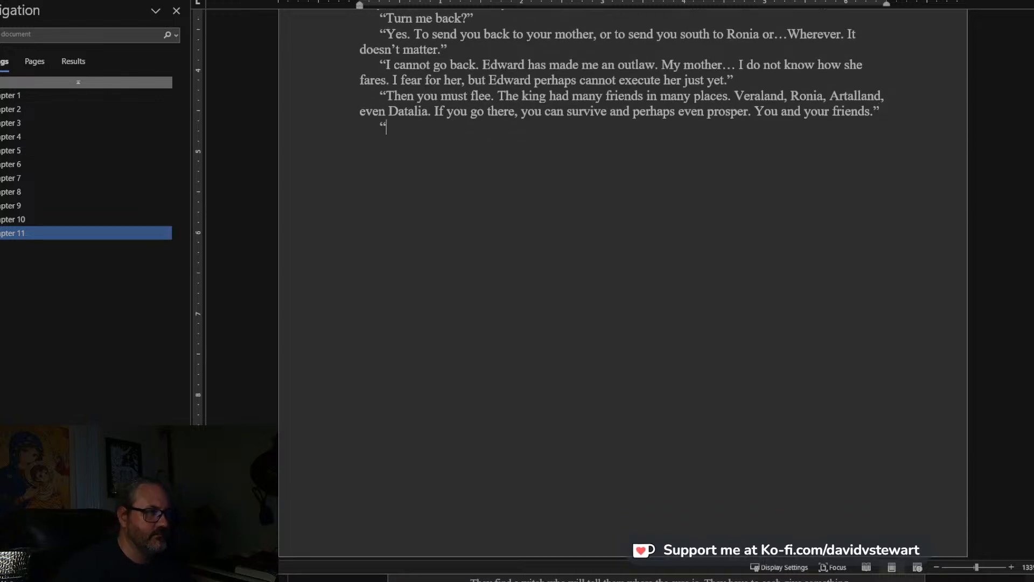
{"action": "type", "text": "Alf"}
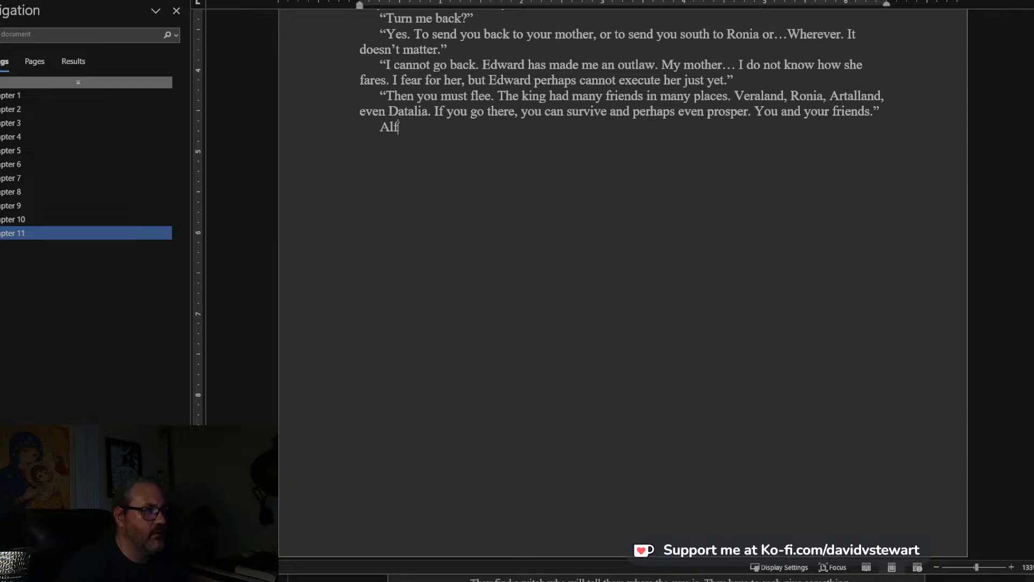
{"action": "type", "text": "red shook his head. "}
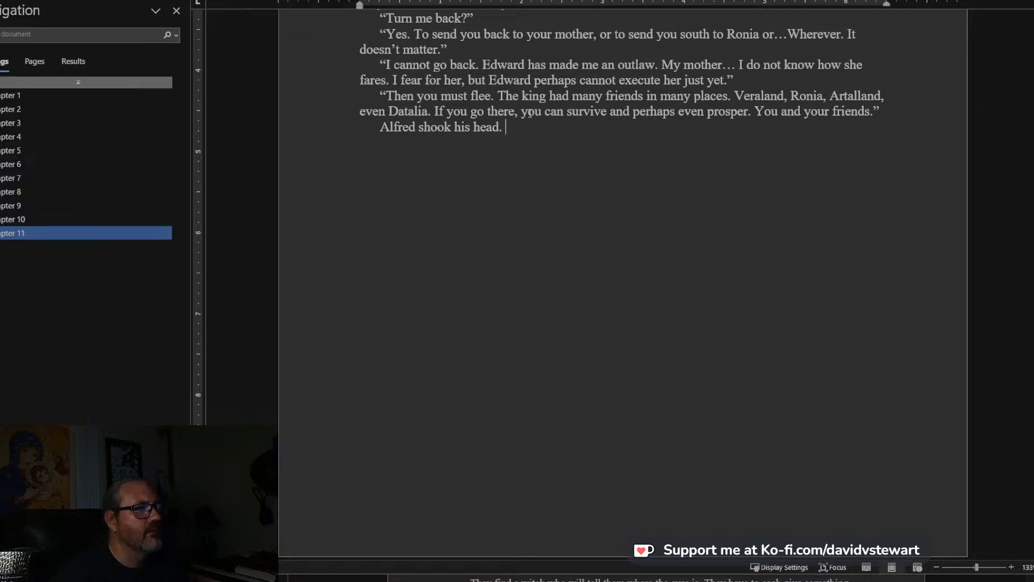
{"action": "type", "text": "“"}
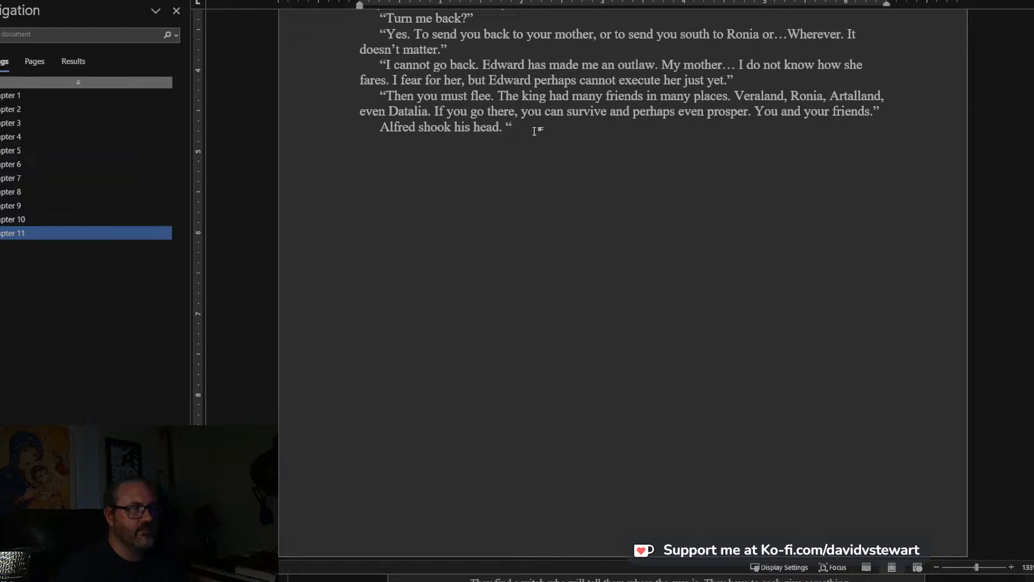
{"action": "type", "text": "No, si"}
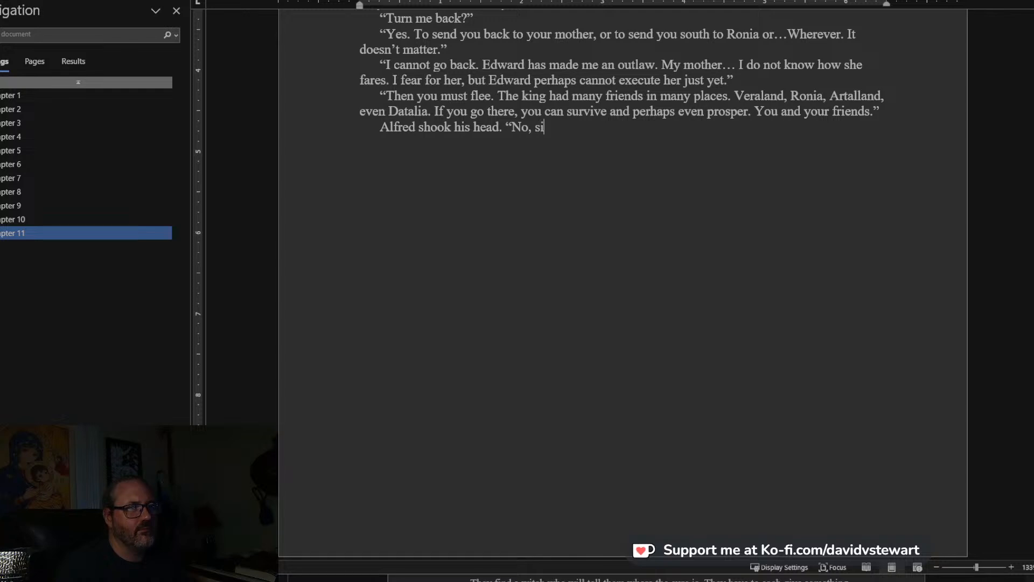
{"action": "key", "text": "BackSpace"}
{"action": "key", "text": "BackSpace"}
{"action": "type", "text": "Stallwell. You h"}
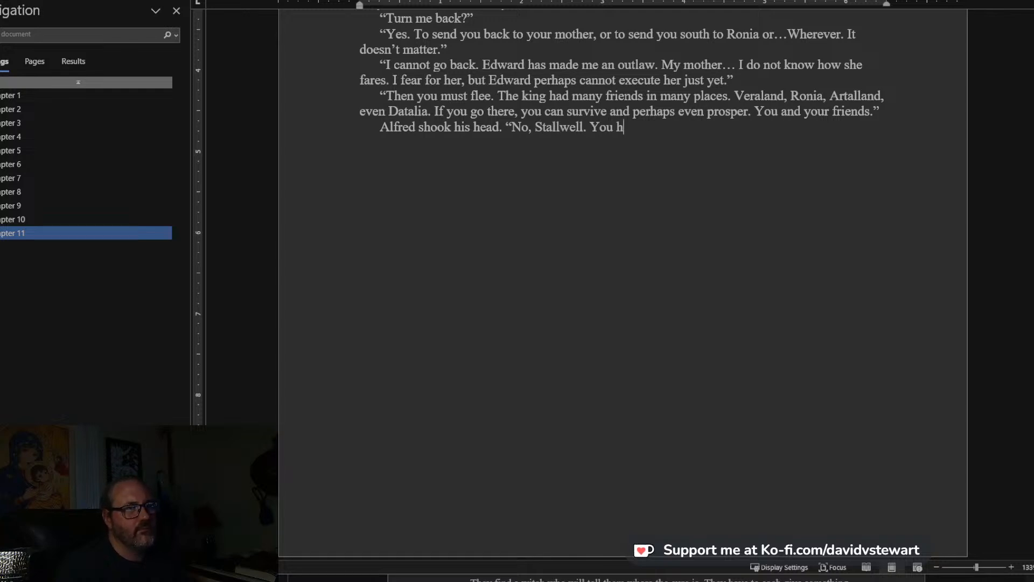
Continue Alfred's reply with “You were loyal to my father, and I am, too.”.
{"action": "key", "text": "BackSpace"}
{"action": "type", "text": "were loy"}
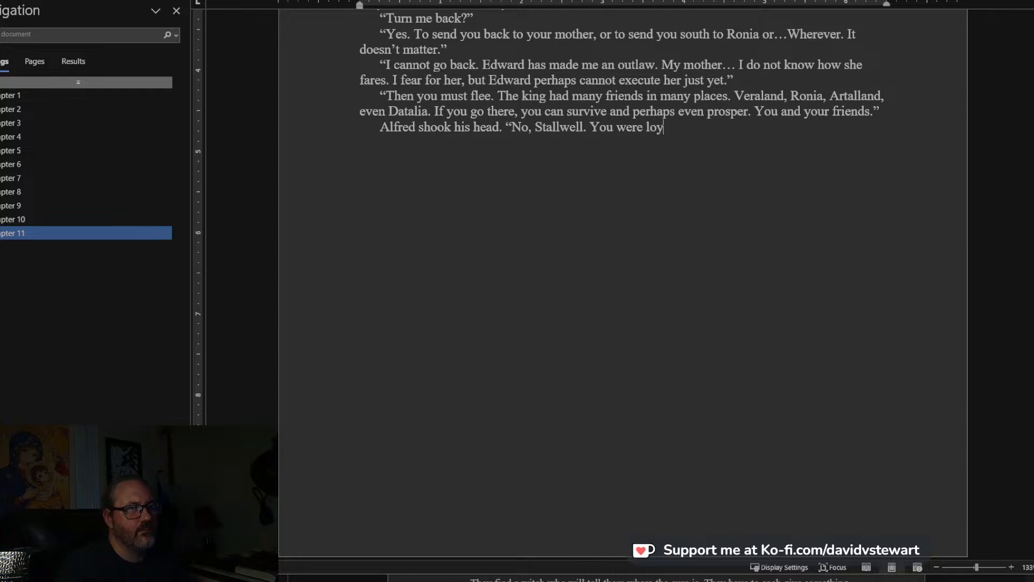
{"action": "type", "text": "al to my fa"}
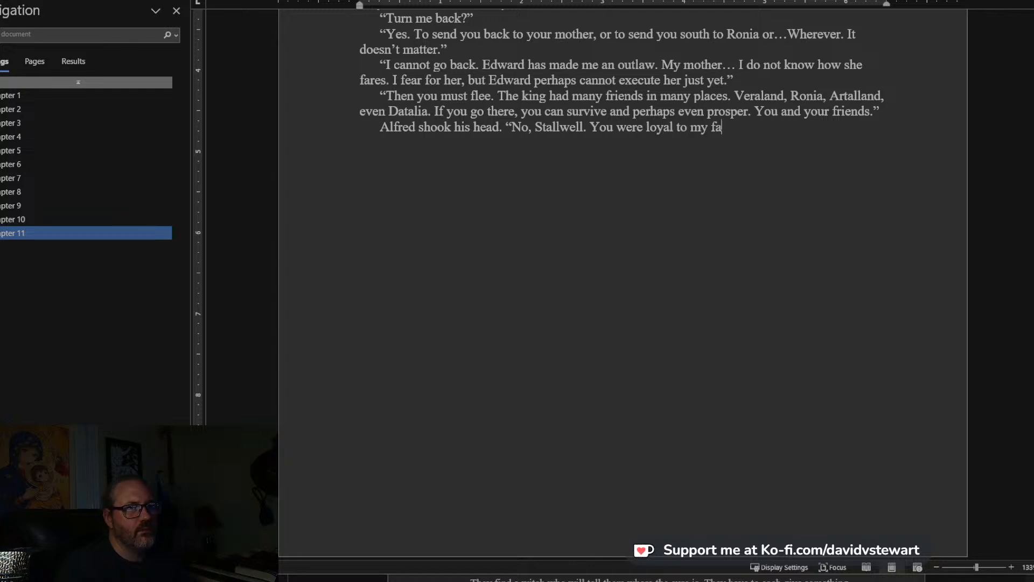
{"action": "type", "text": "ther, and I am, to"}
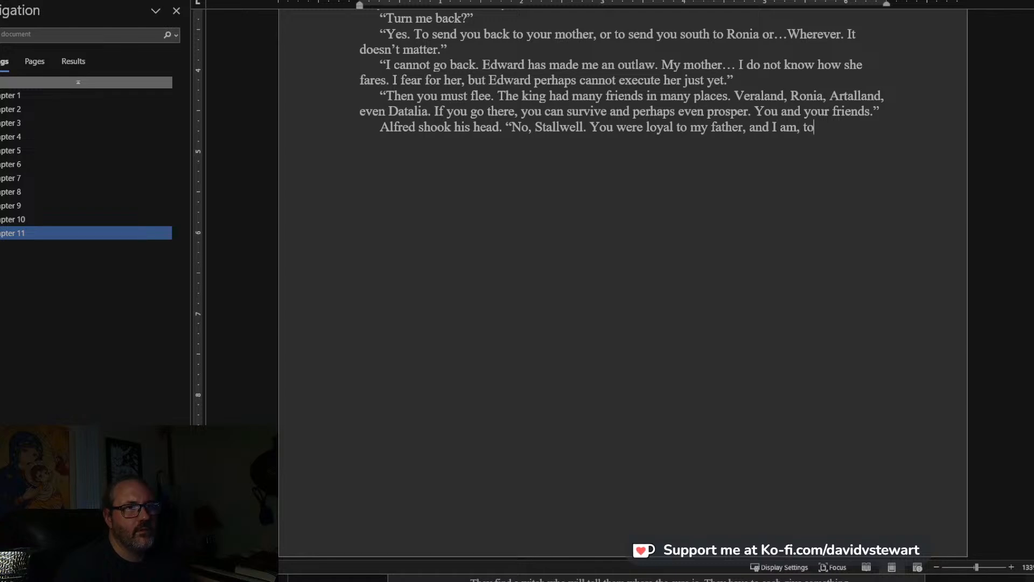
{"action": "type", "text": "o. I ca"}
{"action": "key", "text": "BackSpace"}
{"action": "key", "text": "BackSpace"}
{"action": "key", "text": "BackSpace"}
Close Alfred's reply with the question “What happened to him that I should not go on?”.
{"action": "type", "text": "Wha"}
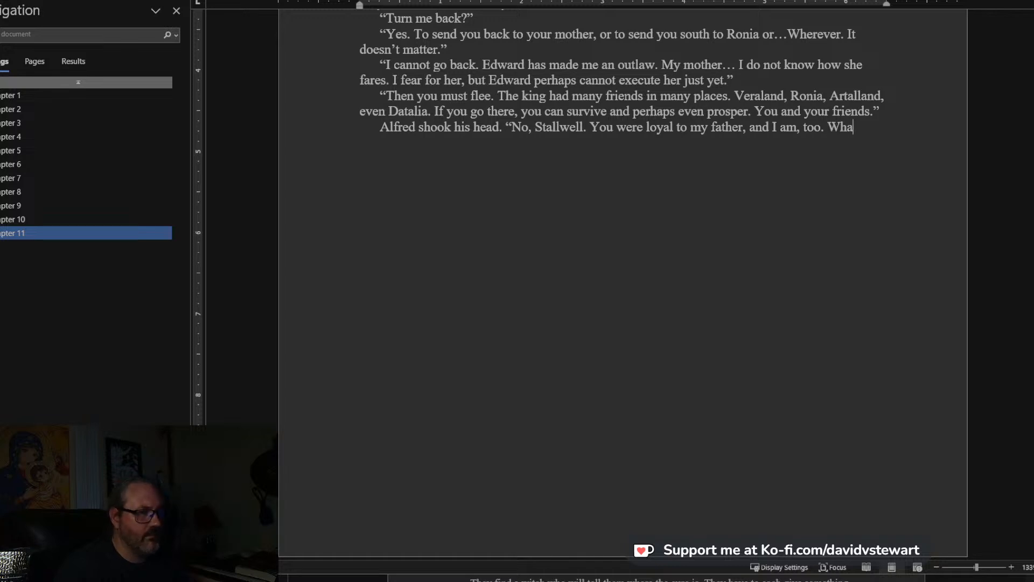
{"action": "type", "text": "t happened to "}
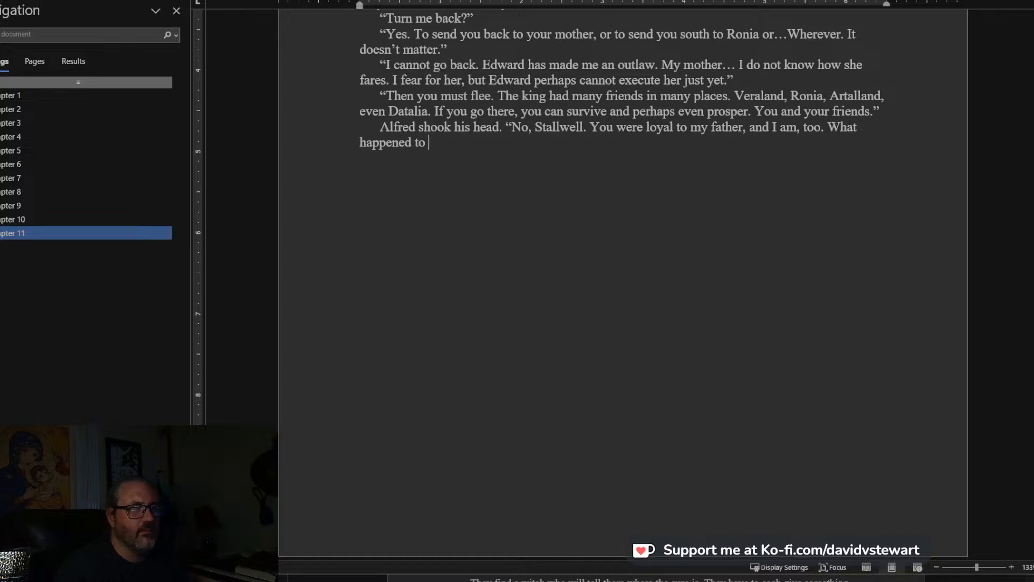
{"action": "type", "text": "him that "}
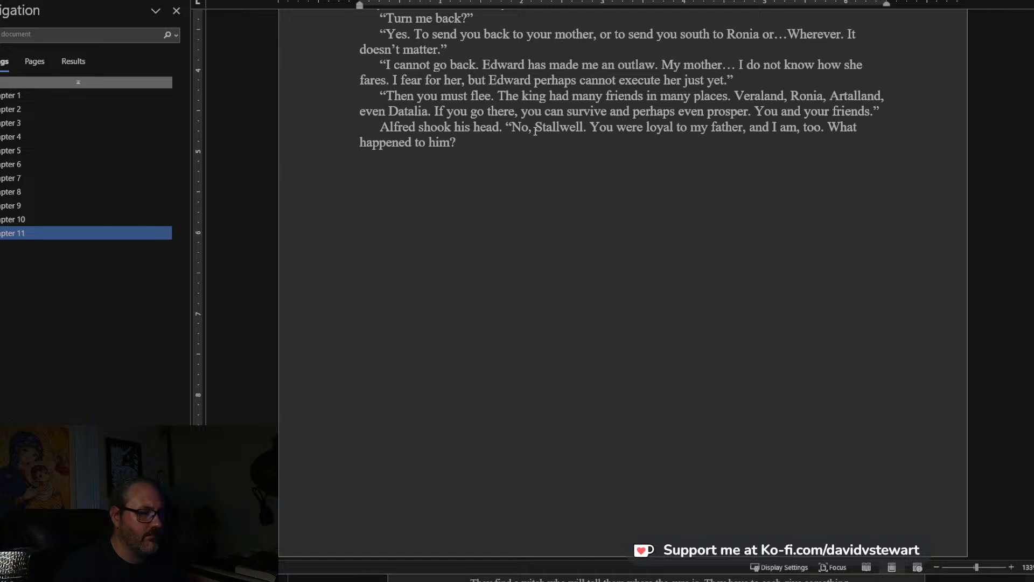
{"action": "type", "text": "I should not go on?\""}
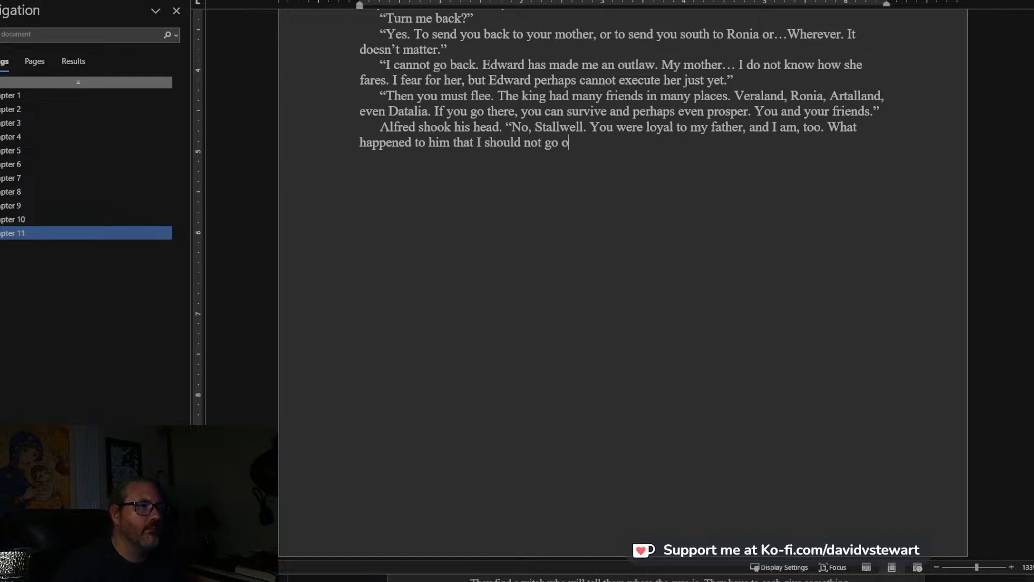
Start a new paragraph with “Stallwell moved quickly and grabbed at Alfred, but the youth shook him off and”.
{"action": "key", "text": "Return"}
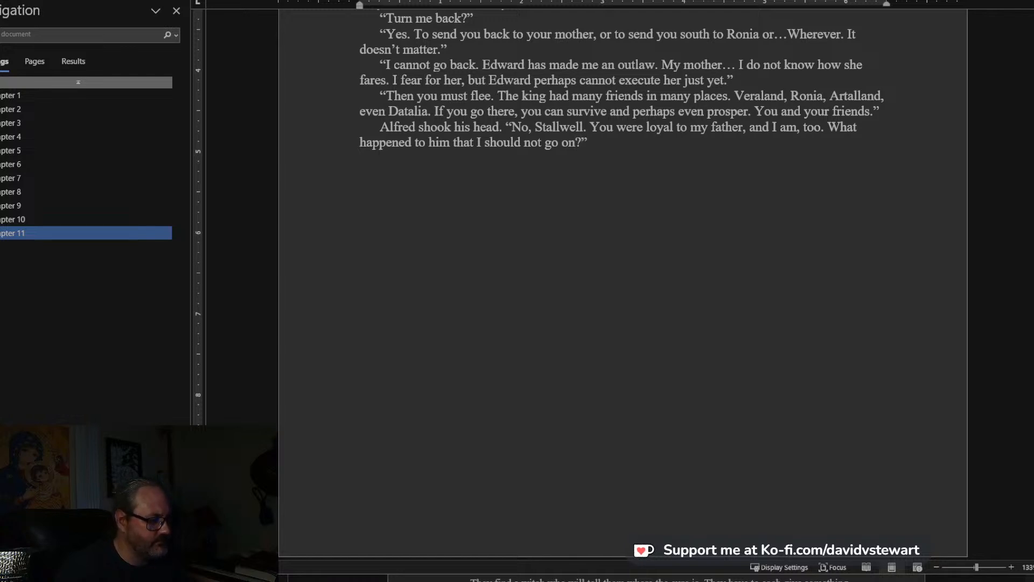
{"action": "type", "text": "Stall"}
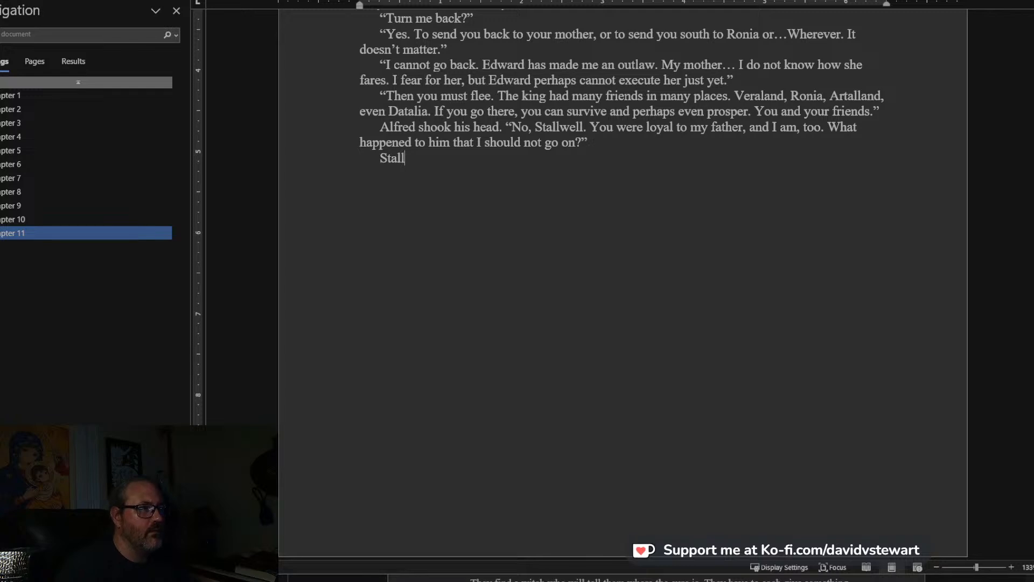
{"action": "type", "text": "well moved quic"}
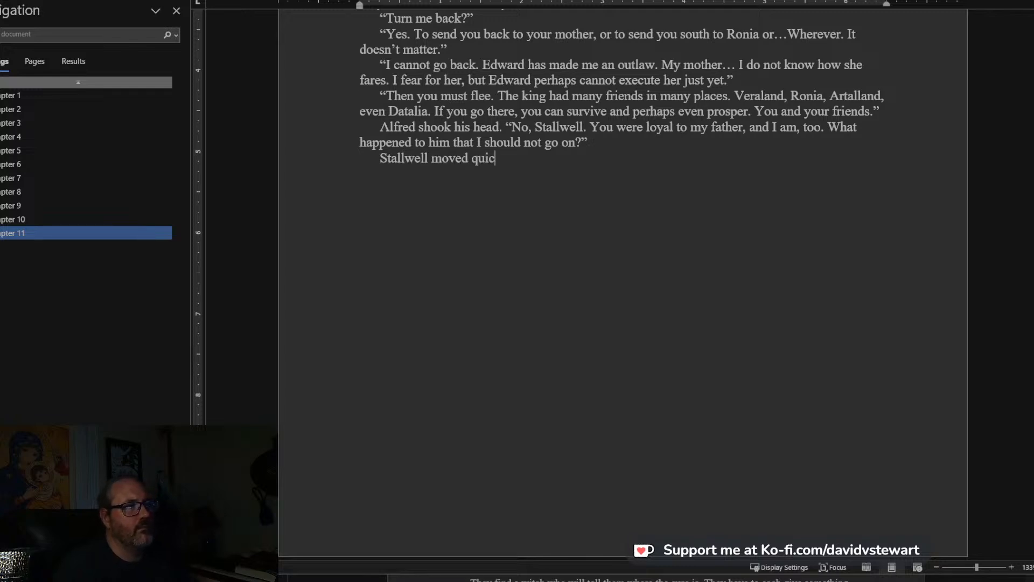
{"action": "type", "text": "kly and gr"}
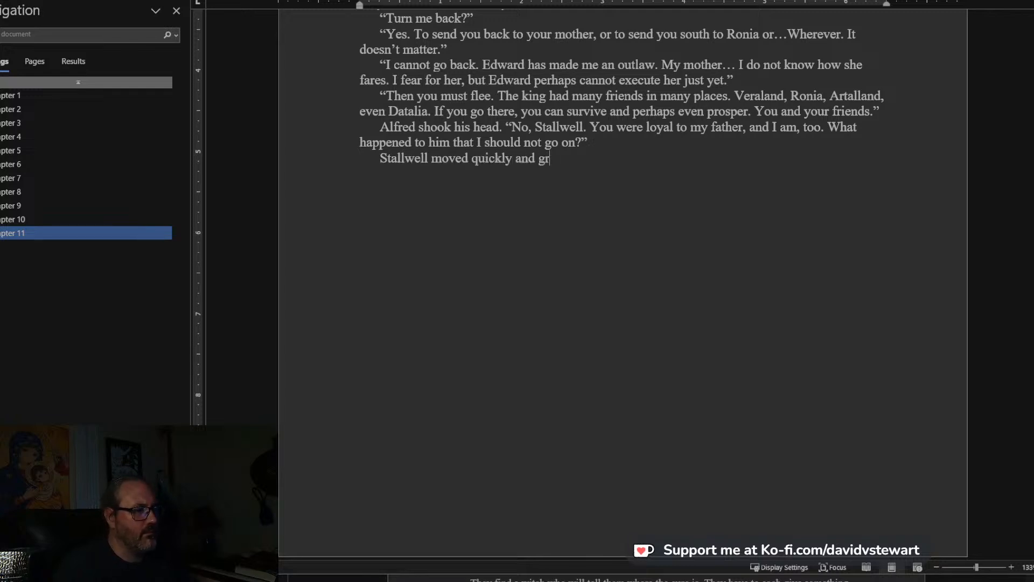
{"action": "type", "text": "abbed at A"}
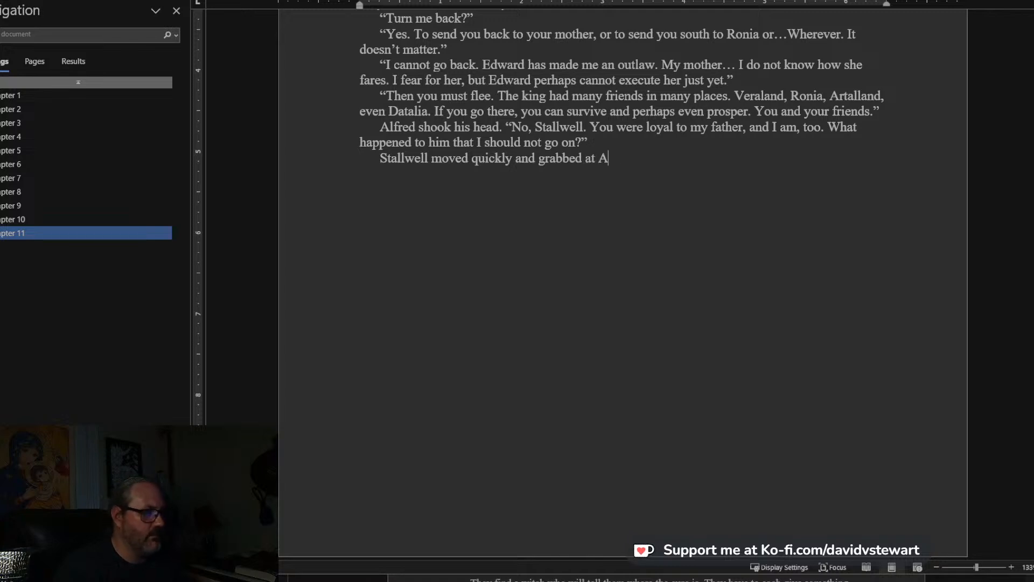
{"action": "type", "text": "lfred, but the youth shoo"}
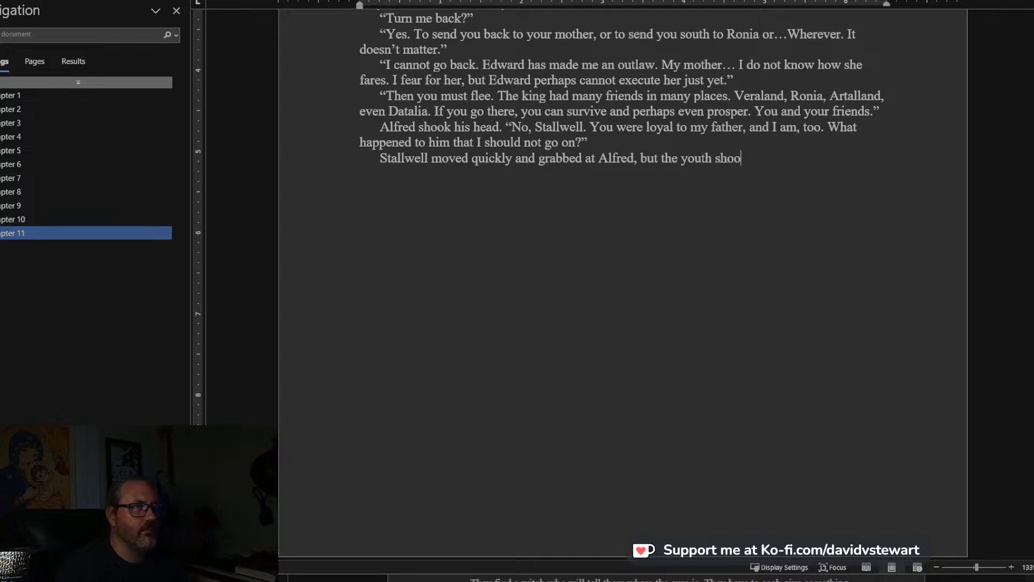
{"action": "type", "text": "k him off and "}
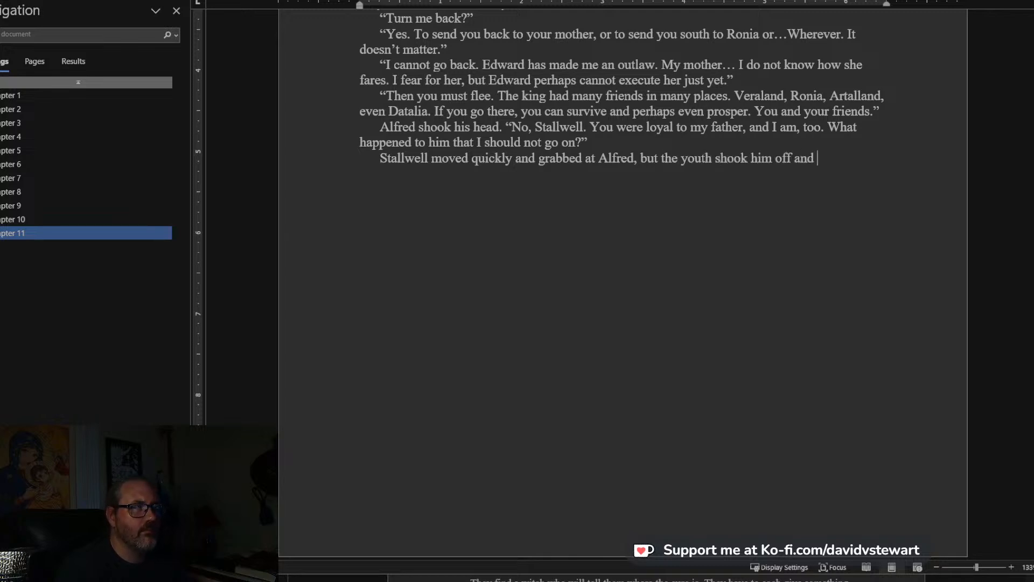
{"action": "type", "text": "drew his sw"}
Finish the struggle sentence with “drew his sword out a few inches.”.
{"action": "key", "text": "BackSpace"}
{"action": "type", "text": "sword out a few inch"}
Start a new paragraph with “Mastering himself, Stallwell said, “Forgive me! I cannot tell you. I cannot!”.
{"action": "type", "text": "s."}
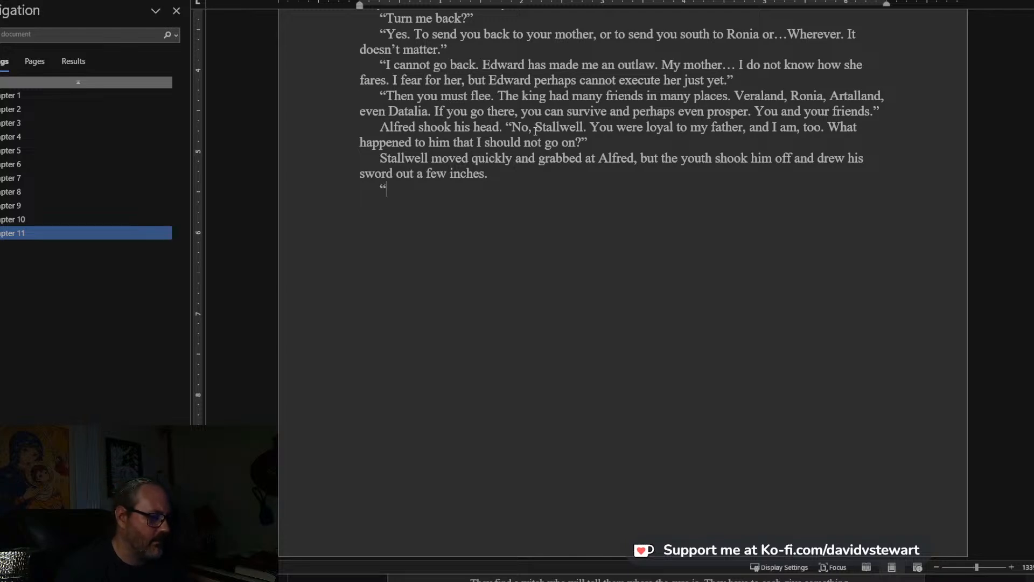
{"action": "type", "text": "Mastering himse"}
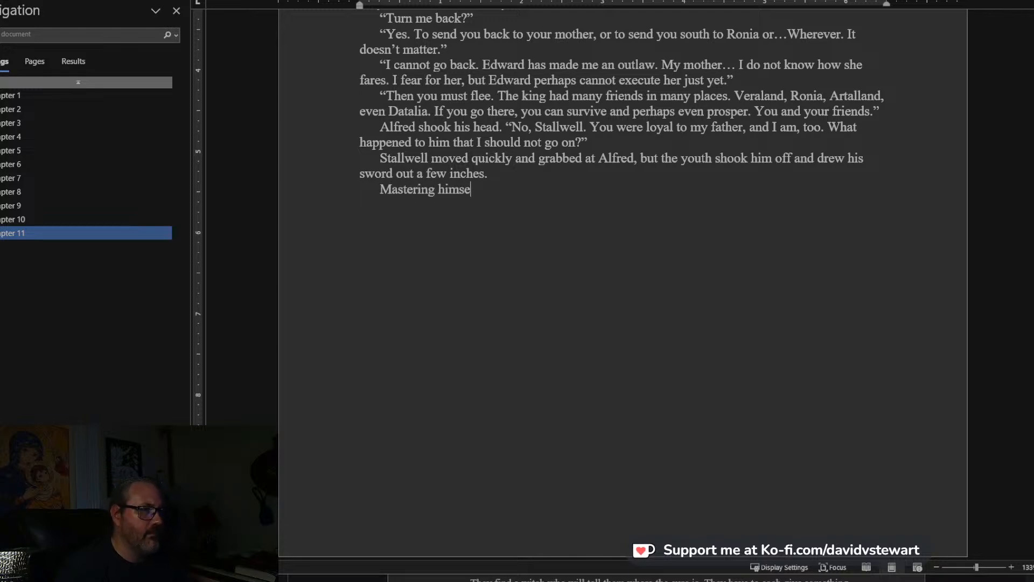
{"action": "type", "text": "lf, Stallw"}
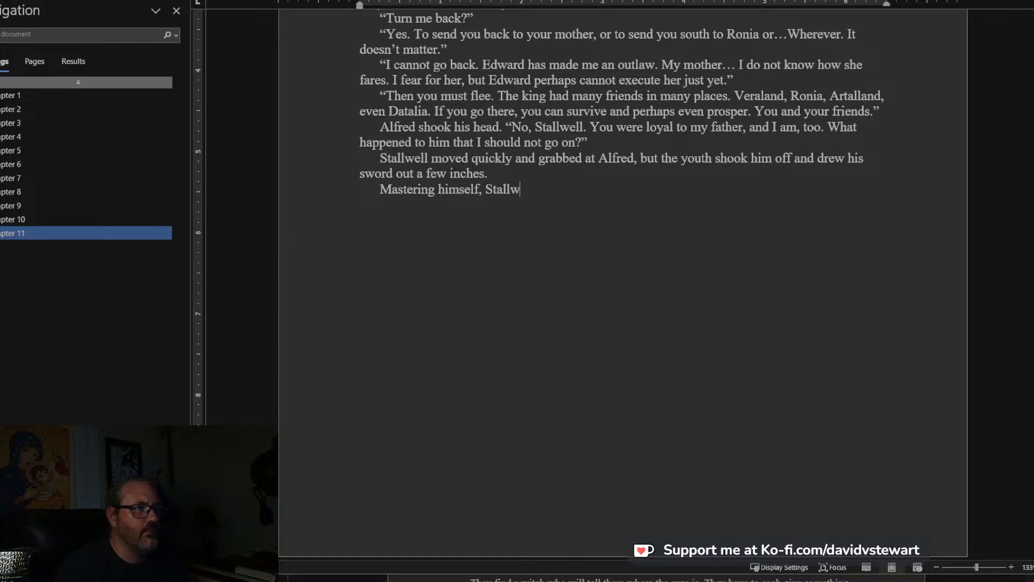
{"action": "type", "text": "ell said,"}
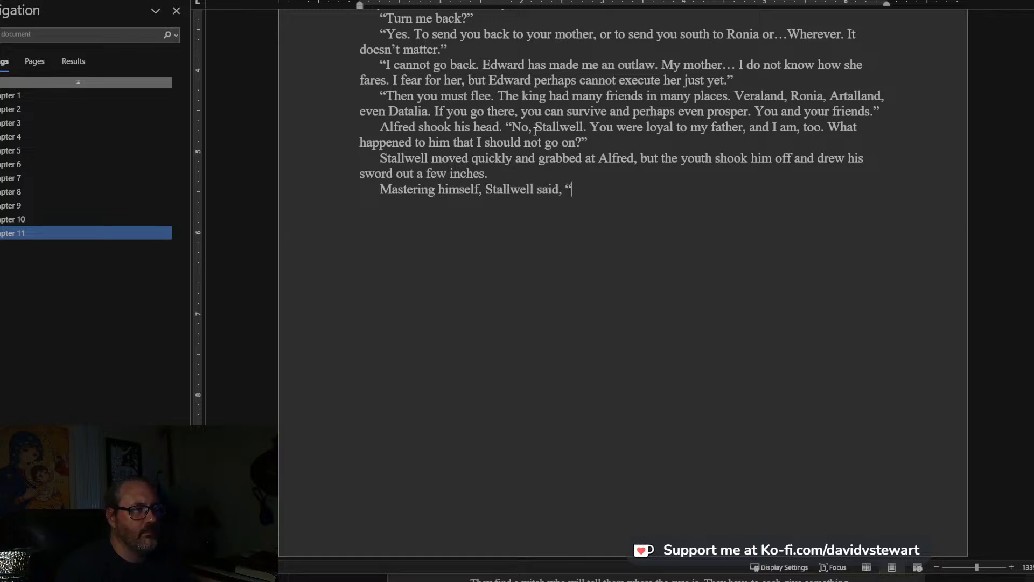
{"action": "type", "text": " “Forgive "}
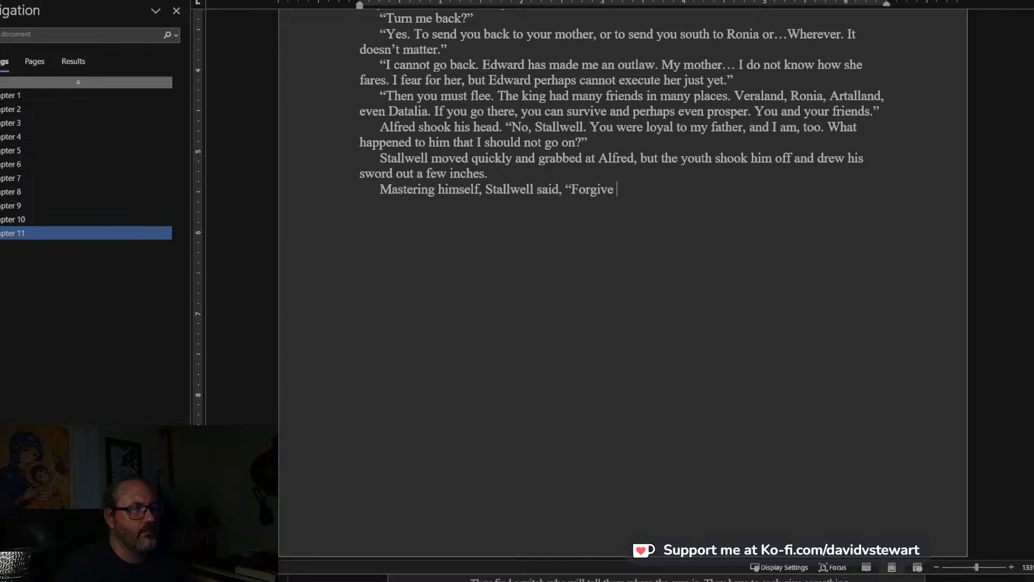
{"action": "type", "text": "me! I"}
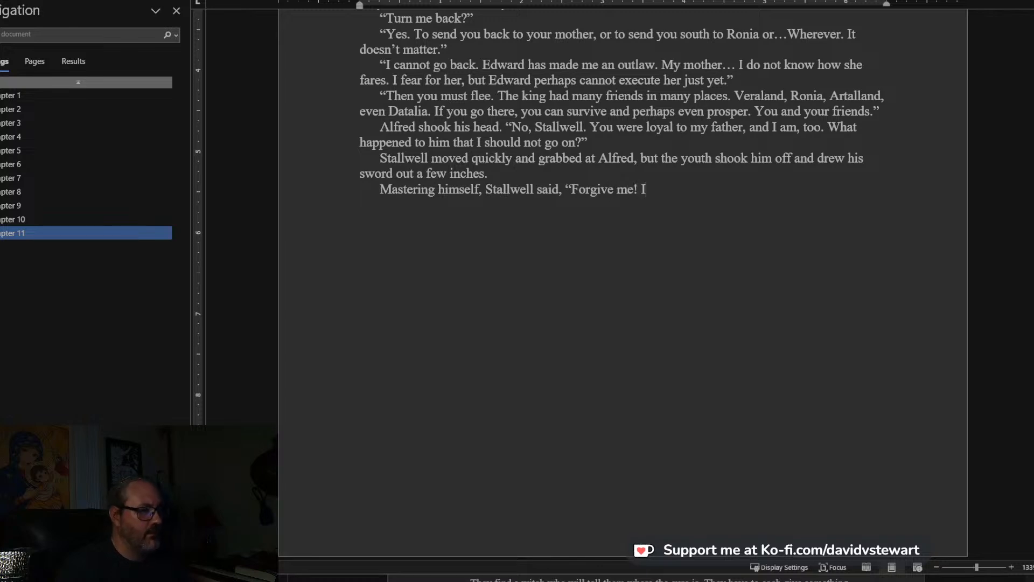
{"action": "type", "text": " canot"}
{"action": "key", "text": "BackSpace"}
{"action": "key", "text": "BackSpace"}
{"action": "type", "text": "not tell you. I cannot!"}
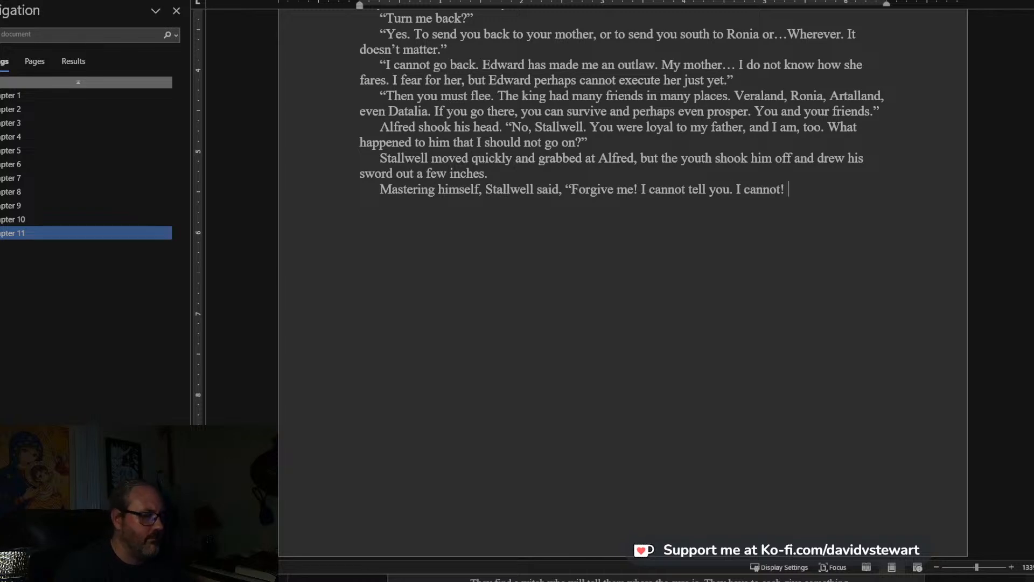
{"action": "type", "text": " I "}
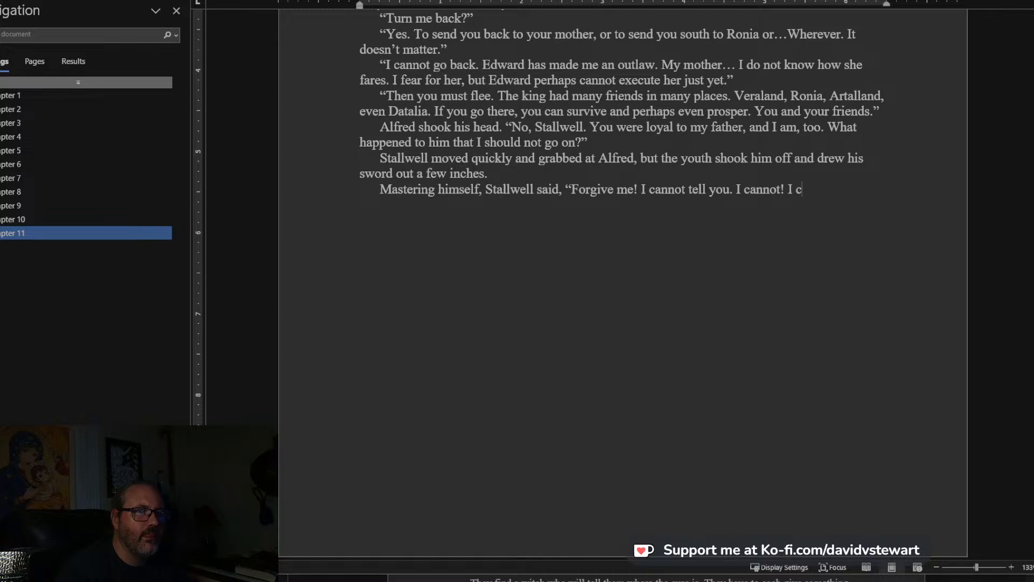
{"action": "type", "text": "cannot!” He turned away"}
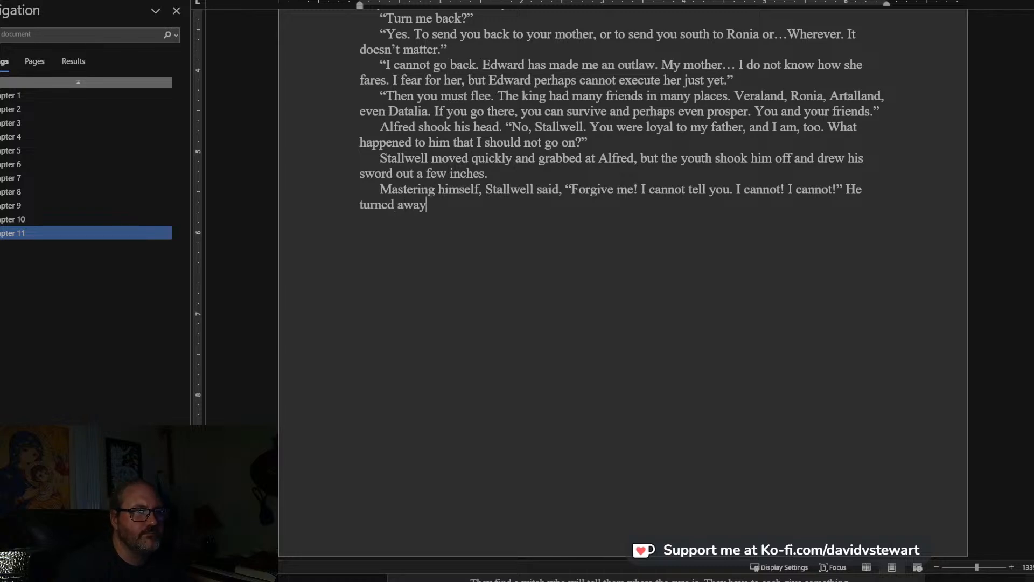
{"action": "type", "text": " and scra"}
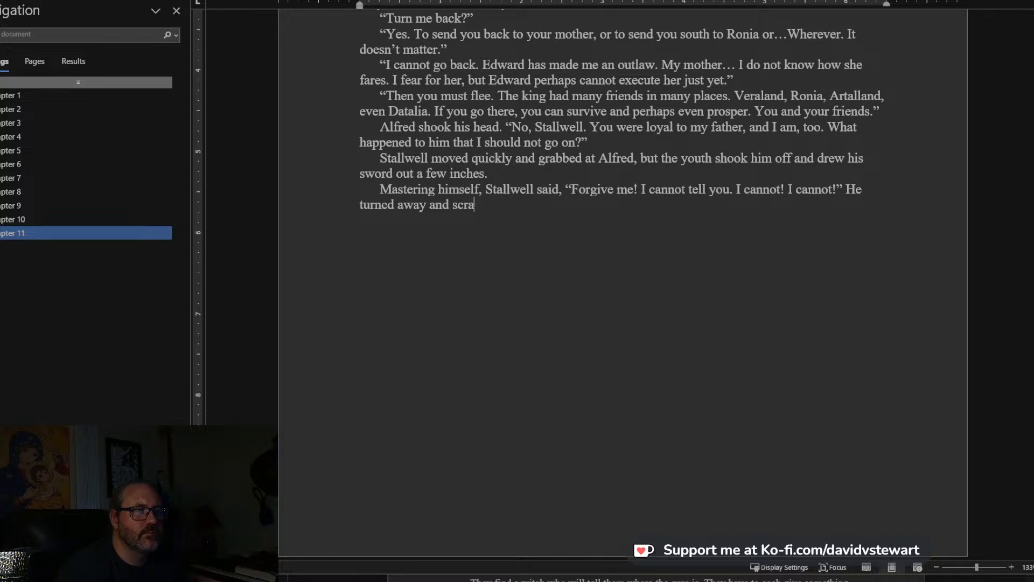
{"action": "type", "text": "tched as his"}
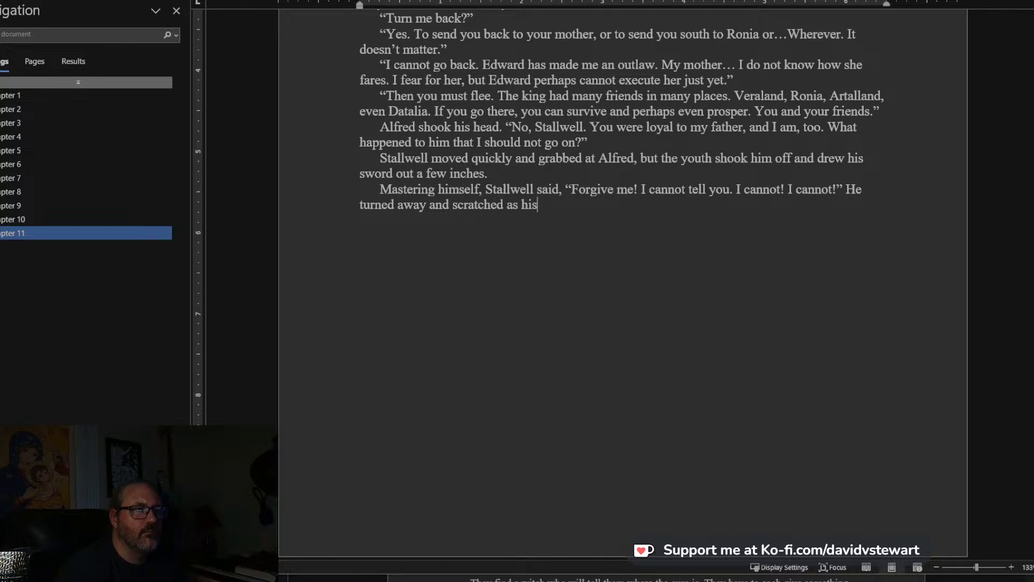
Close Stallwell's plea with “I cannot!” and add the sentence “He turned away and scratched at his beard.”.
{"action": "key", "text": "BackSpace"}
{"action": "key", "text": "BackSpace"}
{"action": "key", "text": "BackSpace"}
{"action": "type", "text": "his beart"}
{"action": "type", "text": "\"I am"}
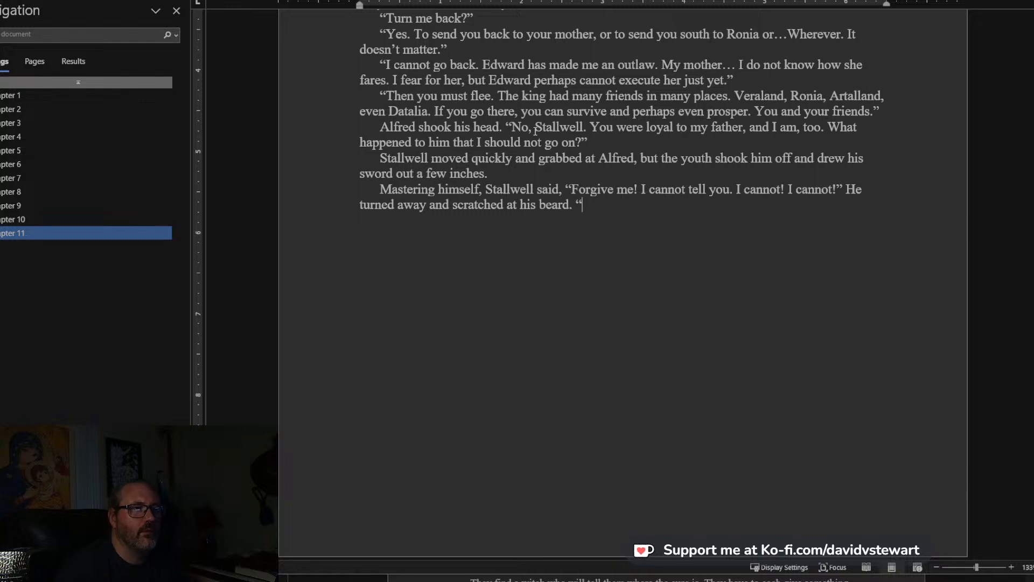
{"action": "type", "text": " forbiddedn"}
Finish Stallwell's paragraph with the line “I am forbidden, you understand.”.
{"action": "key", "text": "BackSpace"}
{"action": "key", "text": "BackSpace"}
{"action": "type", "text": "n, yo"}
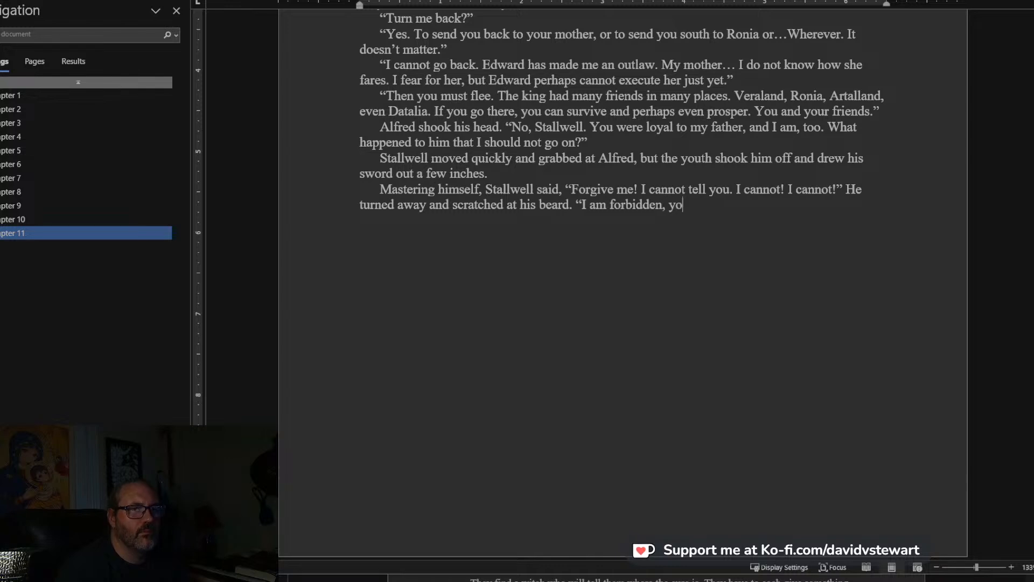
{"action": "type", "text": "u understand. I"}
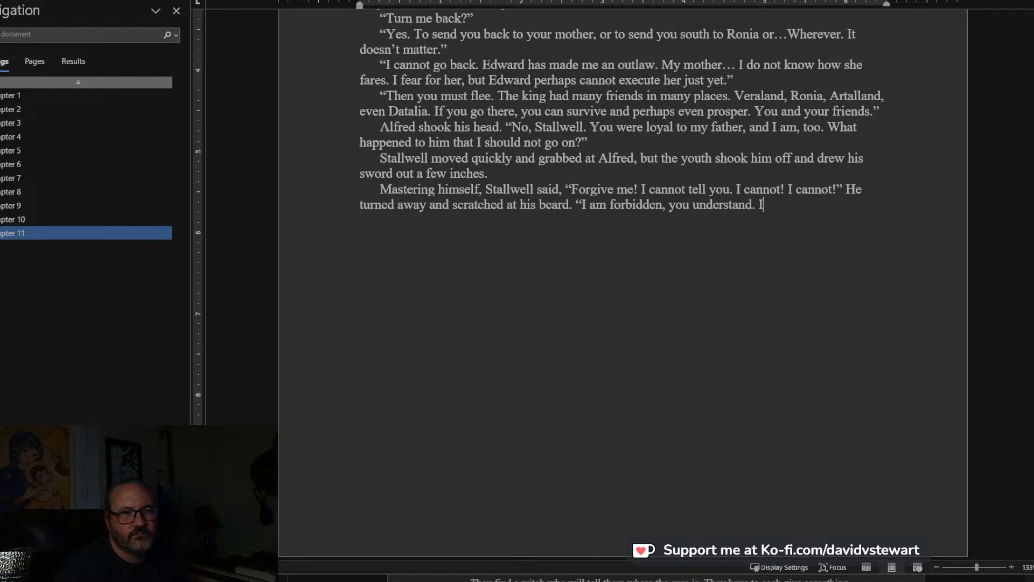
{"action": "type", "text": "\""}
Add Alfred's reply as a new paragraph: “If you have taken an oath, you have my permission as prince to break it.”.
{"action": "key", "text": "Return"}
{"action": "type", "text": "\"Th"}
{"action": "key", "text": "BackSpace"}
{"action": "key", "text": "BackSpace"}
{"action": "type", "text": "If you hav"}
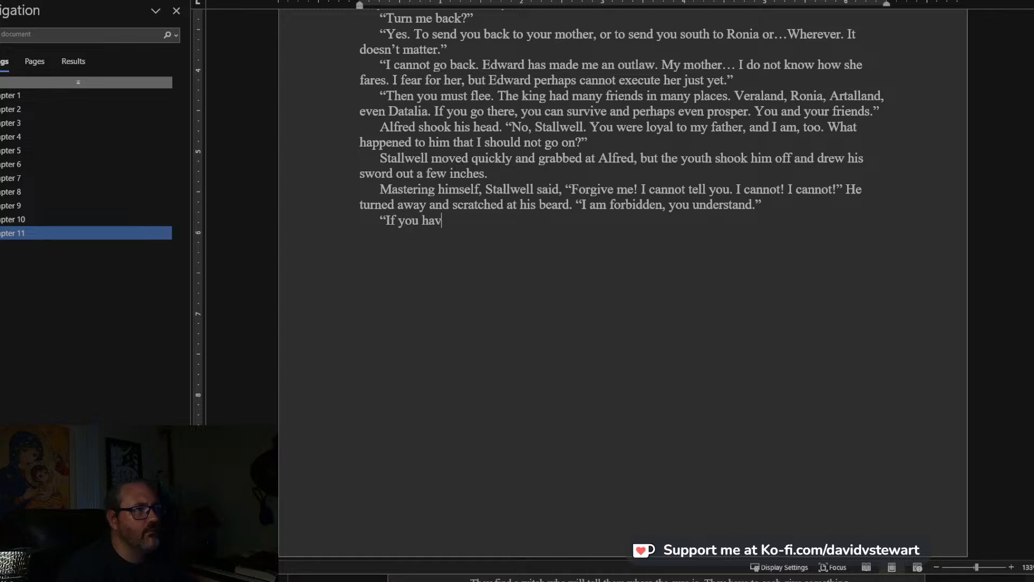
{"action": "type", "text": "e taken an oat"}
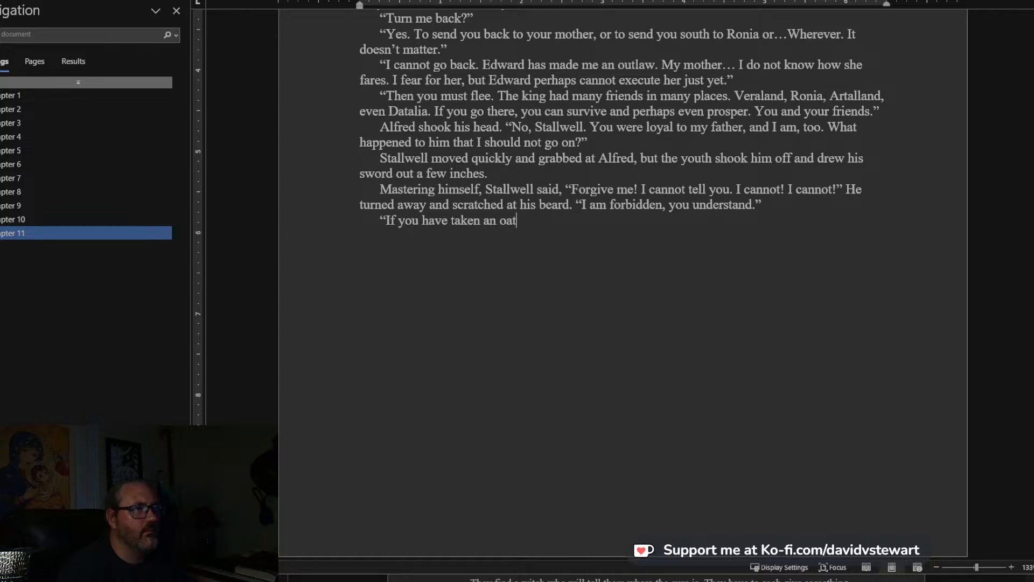
{"action": "type", "text": "h, you have "}
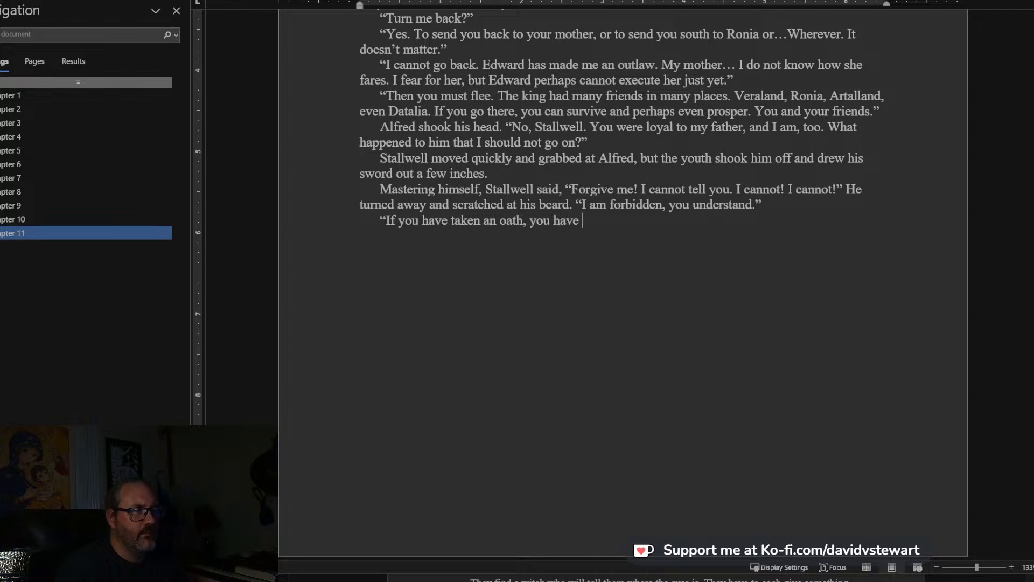
{"action": "type", "text": "my permis"}
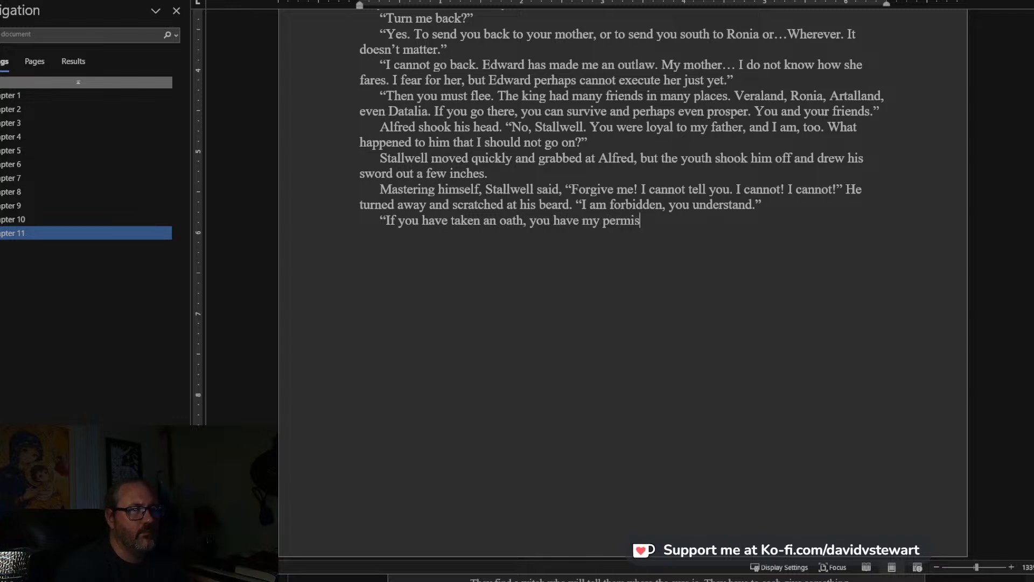
{"action": "type", "text": "sion as prince to break it.\""}
Begin Stallwell's answer in a new paragraph with “It is not by your authority! I am bound.”.
{"action": "key", "text": "Return"}
{"action": "type", "text": "\"It is not"}
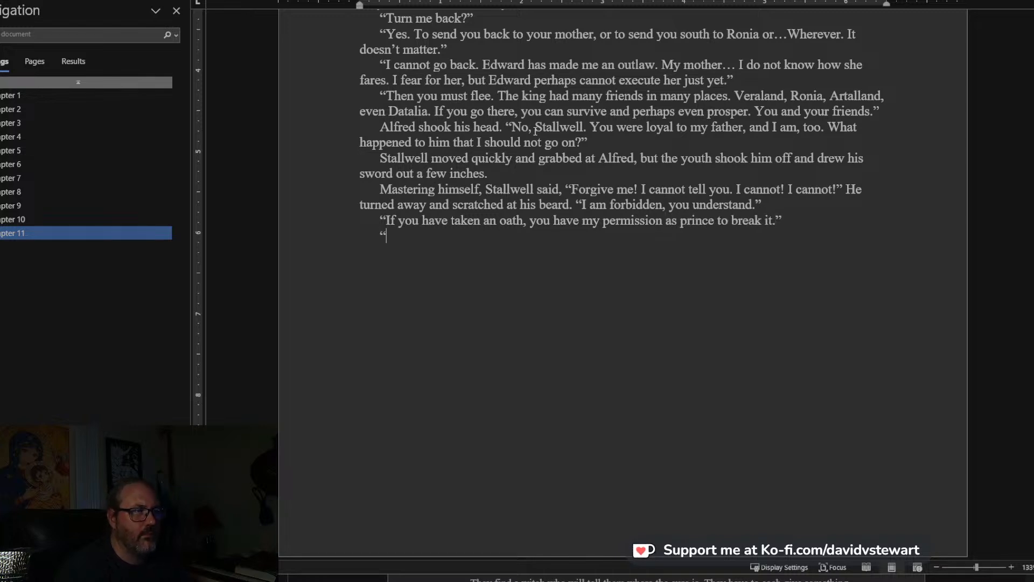
{"action": "type", "text": " by your "}
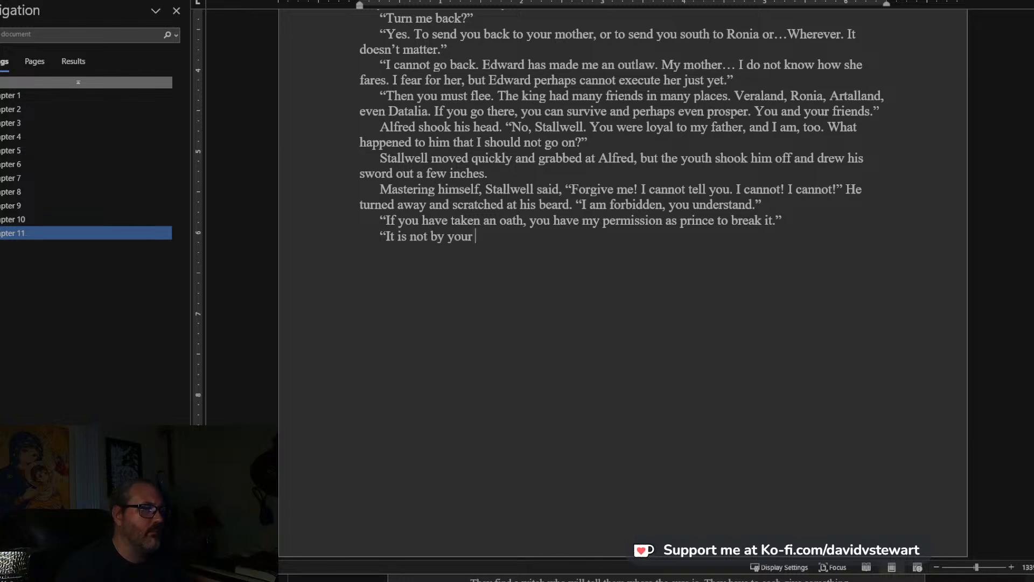
{"action": "type", "text": "authority!"}
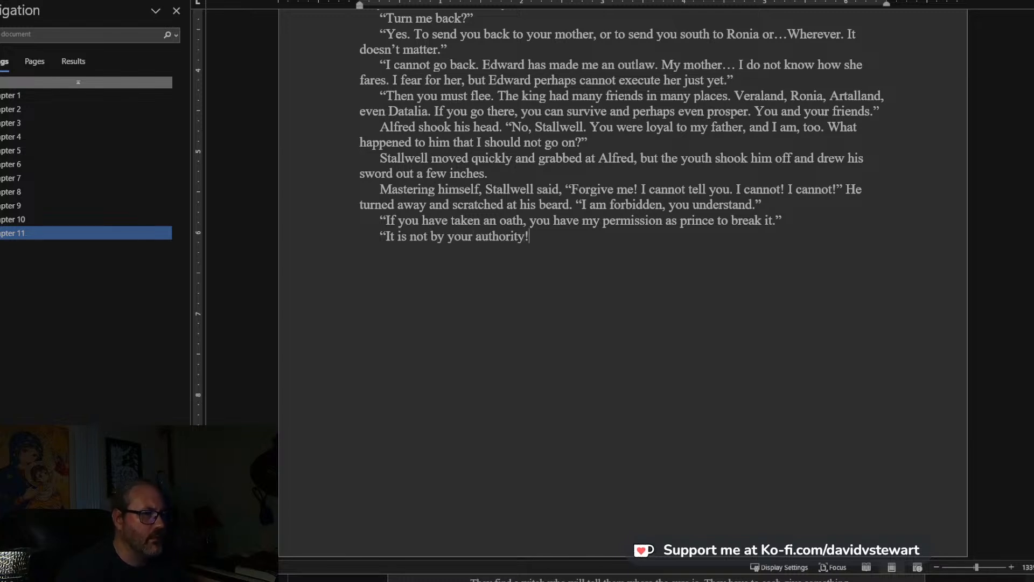
{"action": "type", "text": " I am bound. I m"}
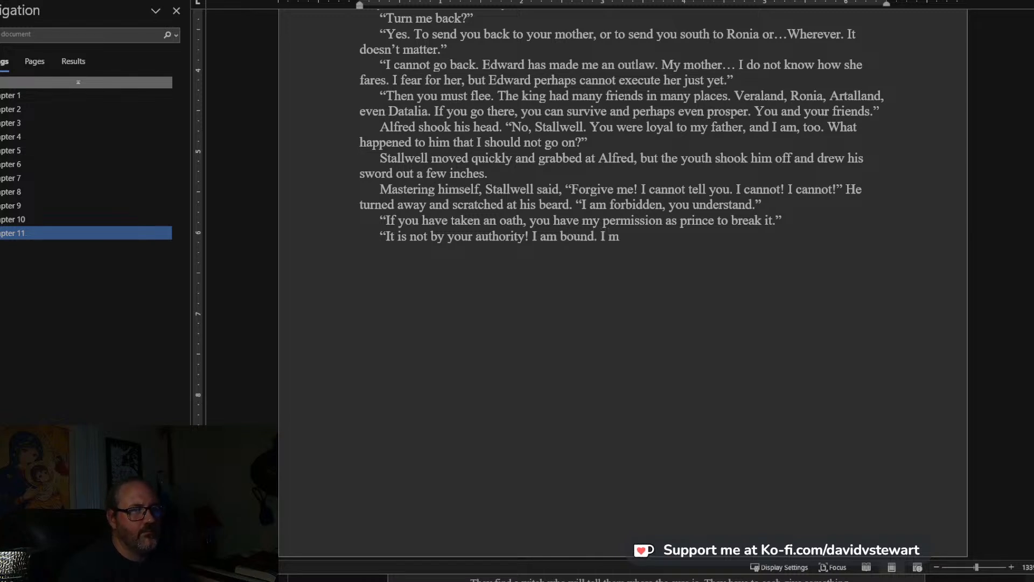
{"action": "type", "text": "ade the "}
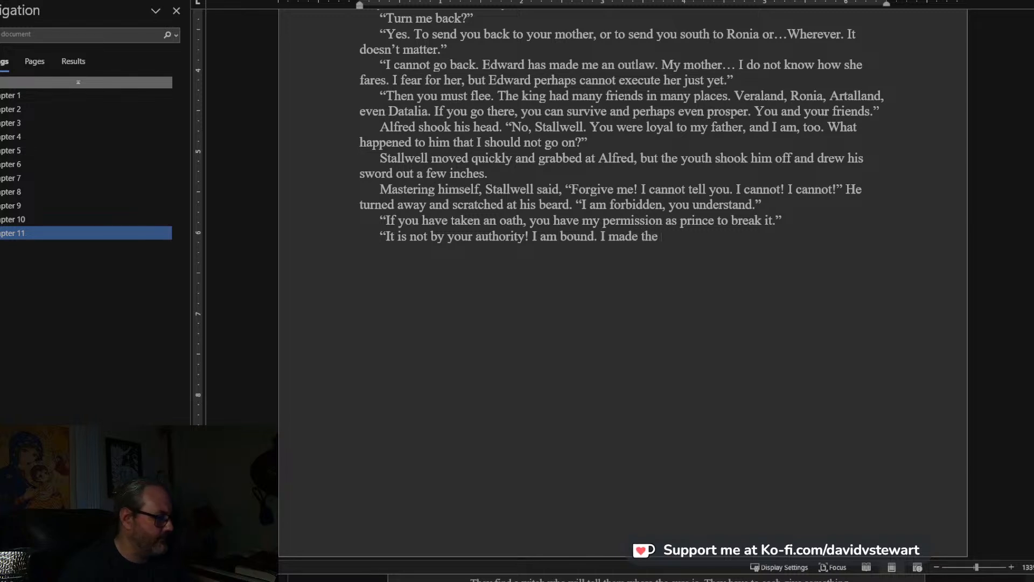
{"action": "type", "text": "bargain, and "}
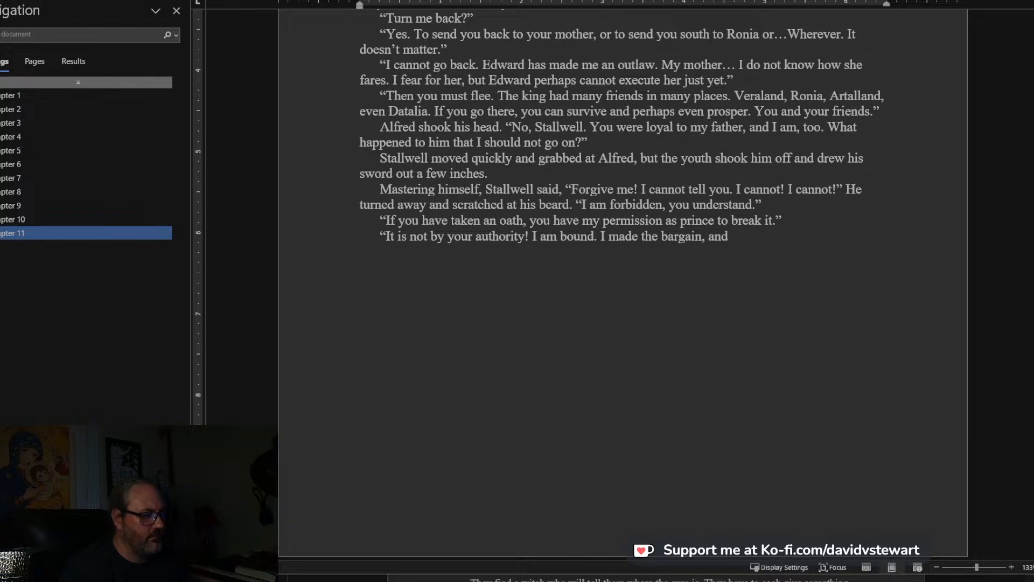
{"action": "type", "text": "Pe"}
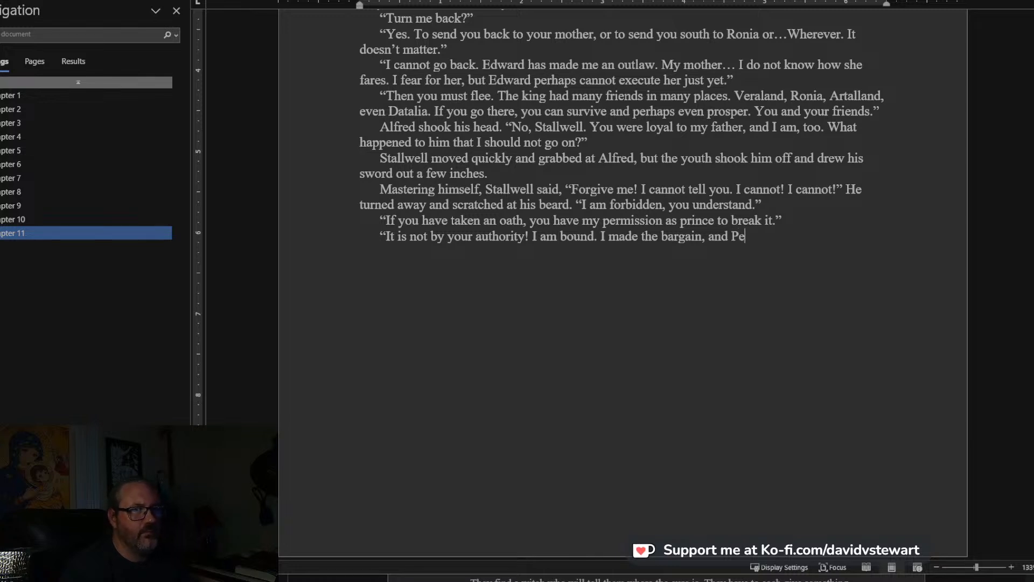
{"action": "type", "text": "ppin made his"}
{"action": "type", "text": ", and he"}
{"action": "type", "text": "re we a"}
{"action": "type", "text": "re."}
{"action": "type", "text": " My only ta"}
{"action": "type", "text": "sk"}
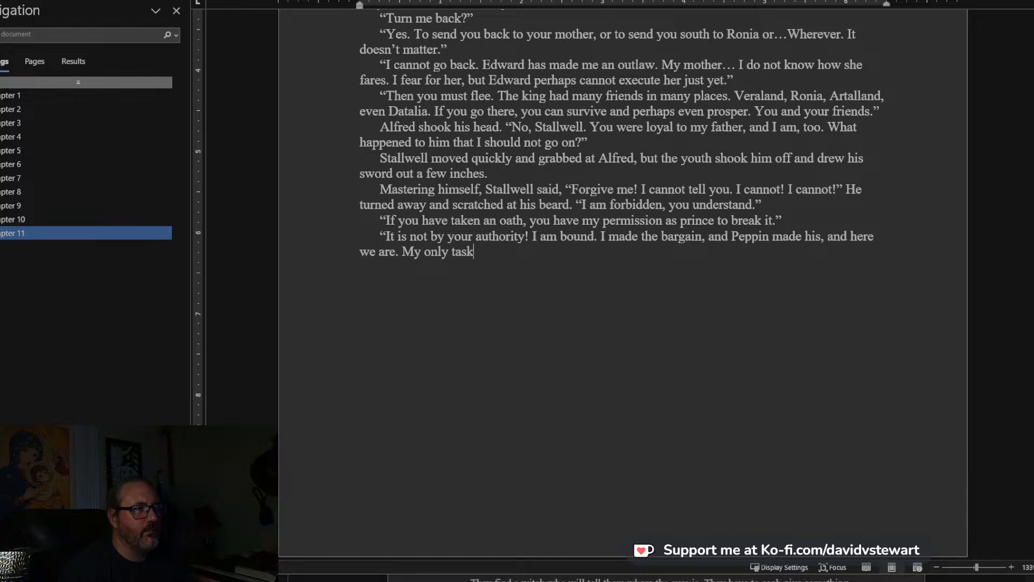
{"action": "type", "text": ", unto my death, "}
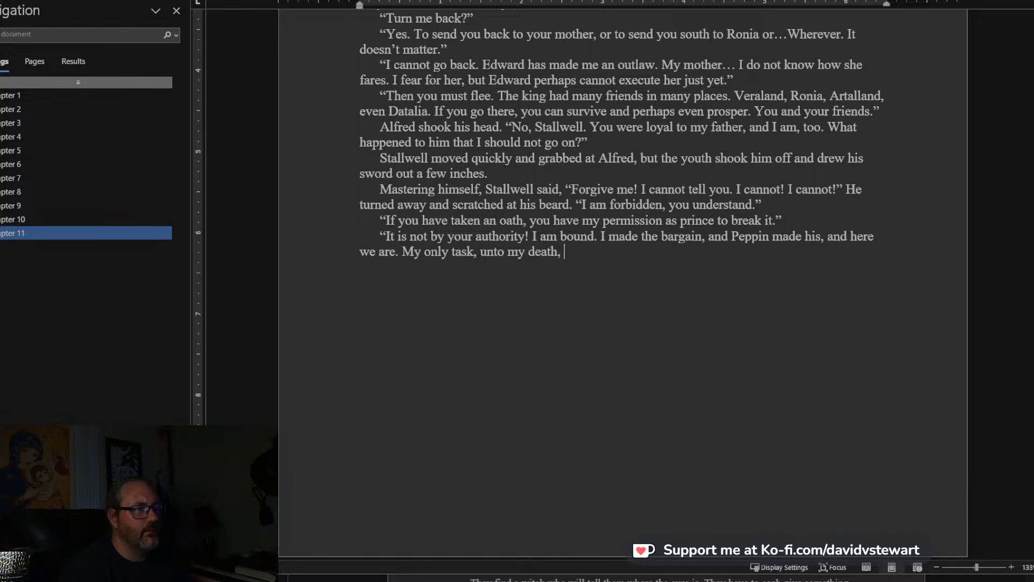
{"action": "type", "text": "is to stop you fro"}
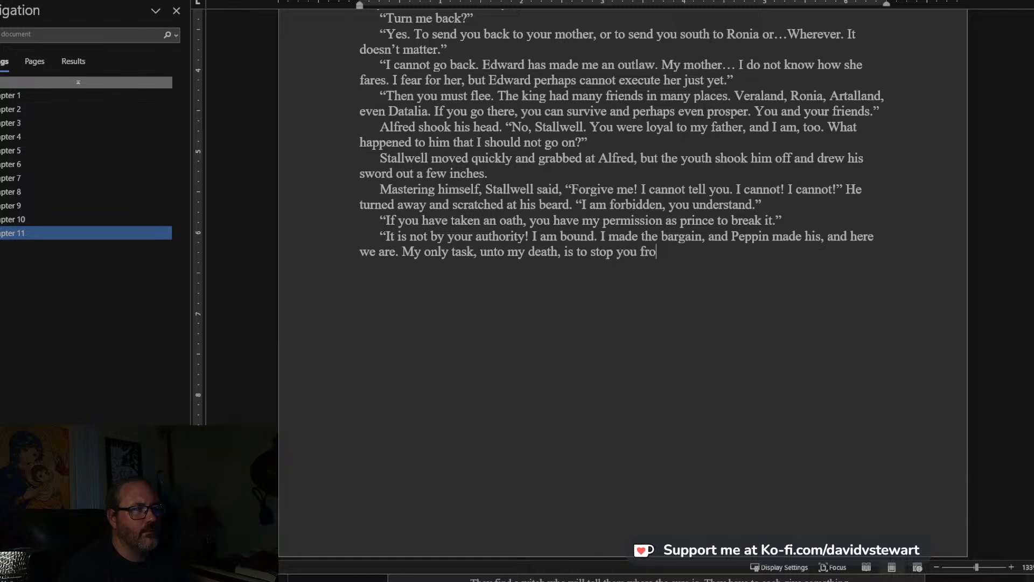
{"action": "type", "text": "m following"}
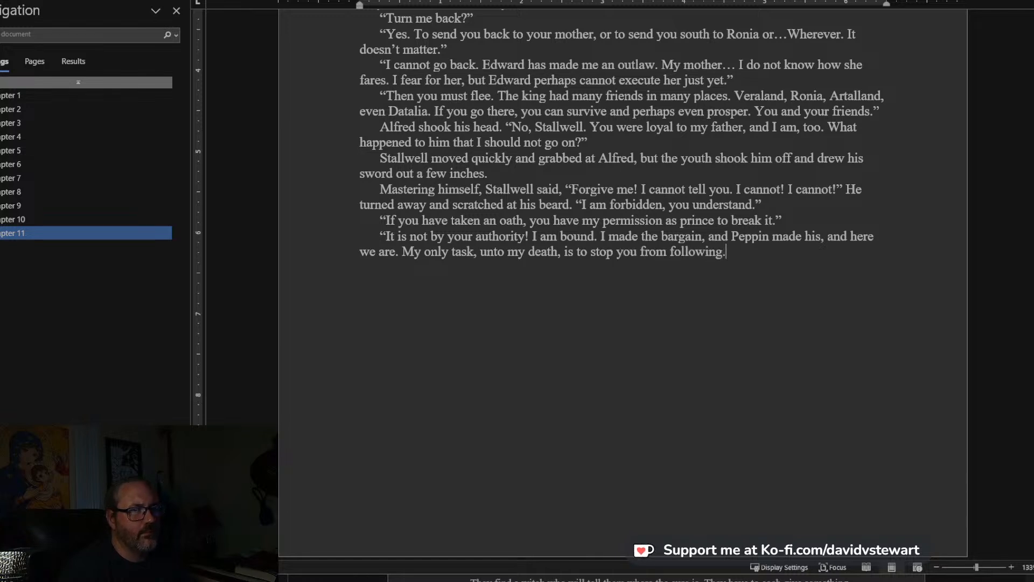
{"action": "type", "text": ".\""}
Add Alfred's short reply “I don’t understand.” as its own paragraph.
{"action": "key", "text": "Return"}
{"action": "type", "text": "\"I don't understa"}
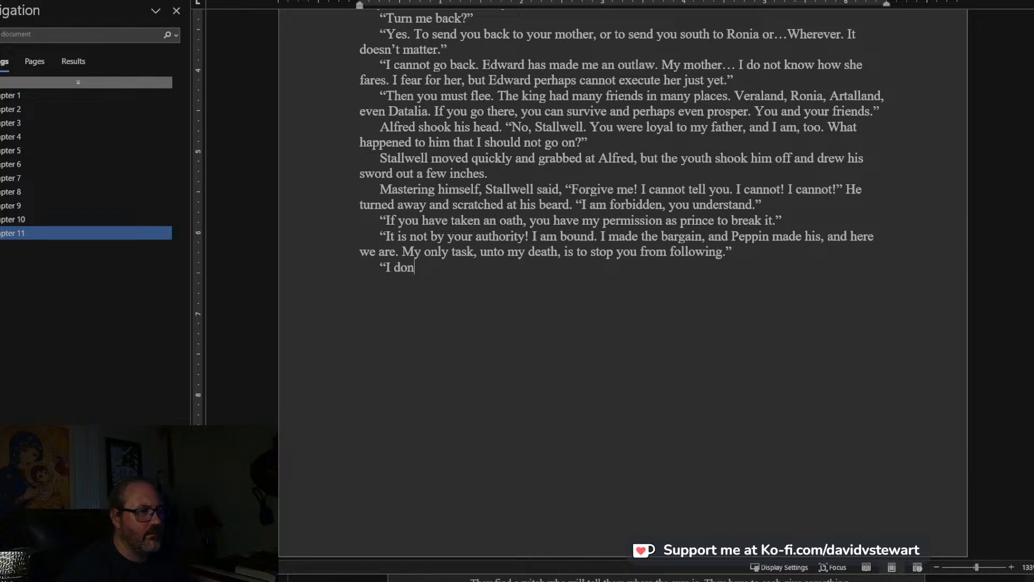
{"action": "type", "text": "nderstand."}
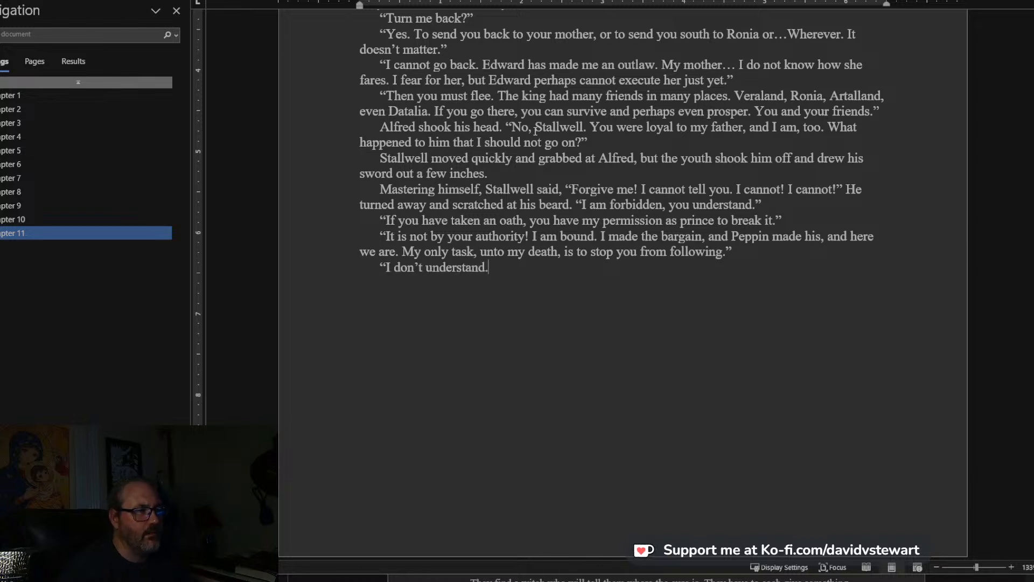
{"action": "type", "text": "\"You must!"}
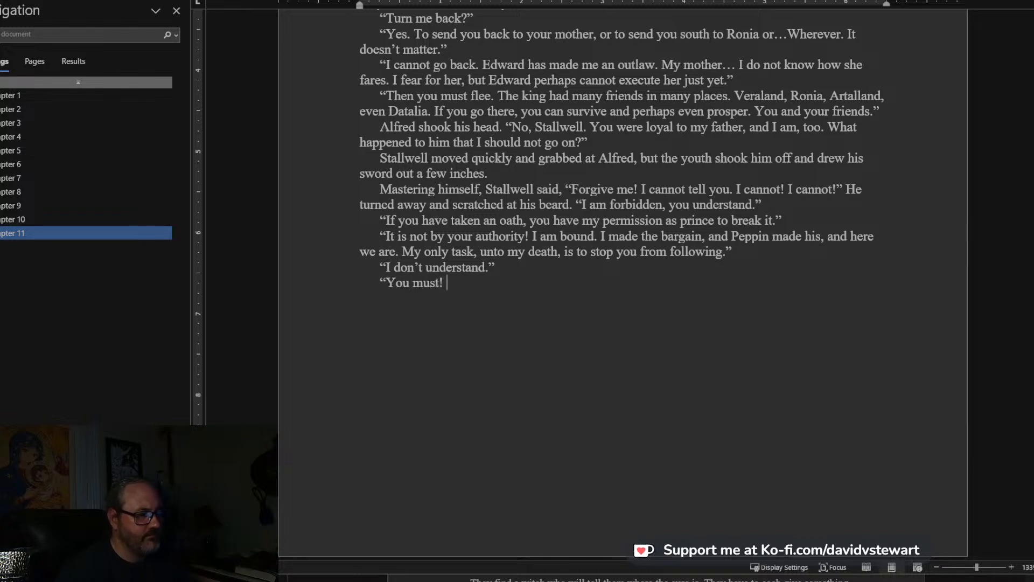
{"action": "type", "text": " It is the kingdome"}
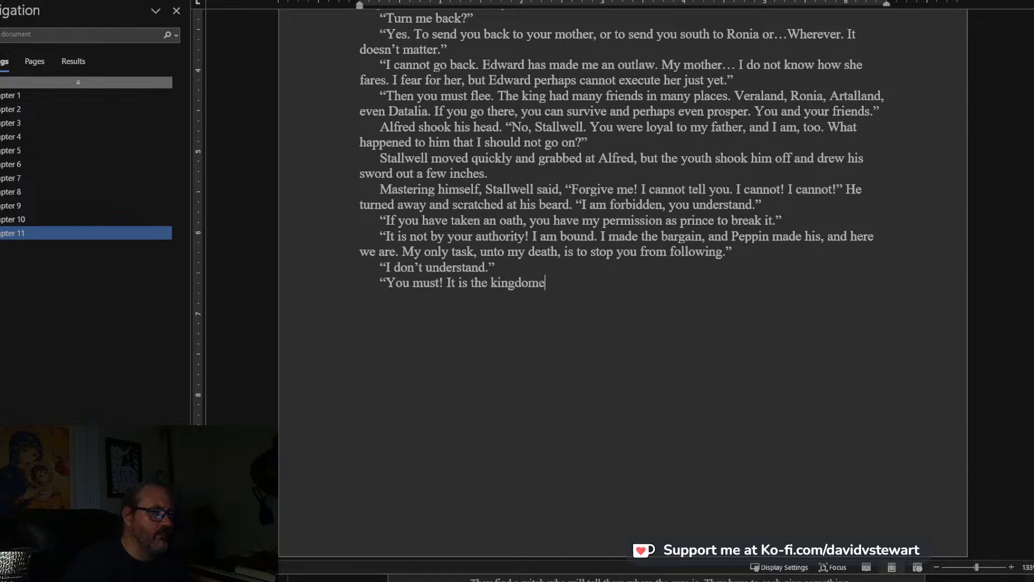
{"action": "key", "text": "BackSpace"}
{"action": "type", "text": " you must th"}
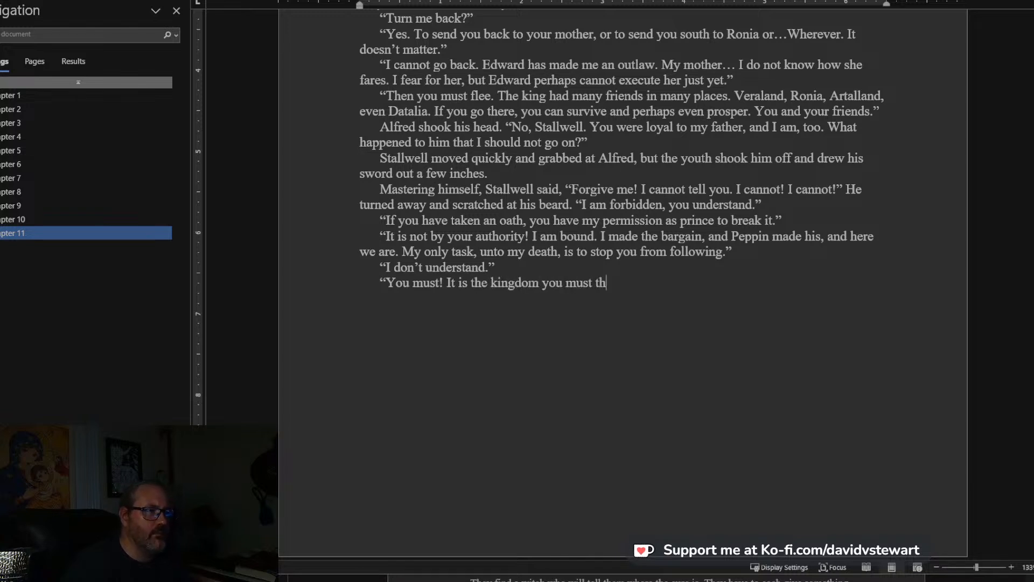
{"action": "type", "text": "ink about"}
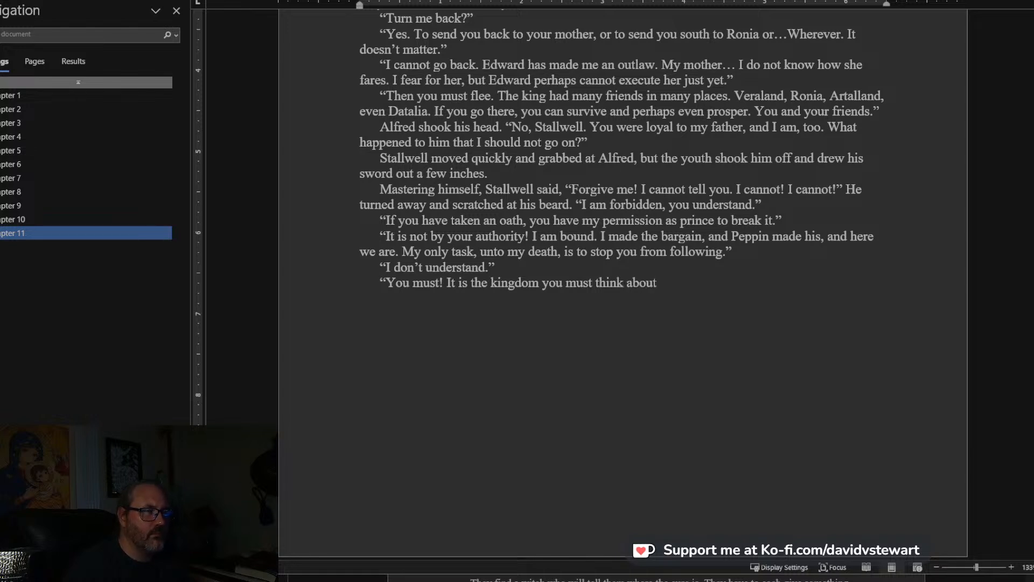
Begin Stallwell's next line in a new paragraph with “You must! It is the kingdom you must think about”.
{"action": "type", "text": ". It is "}
{"action": "type", "text": "..."}
{"action": "type", "text": " Oh, you"}
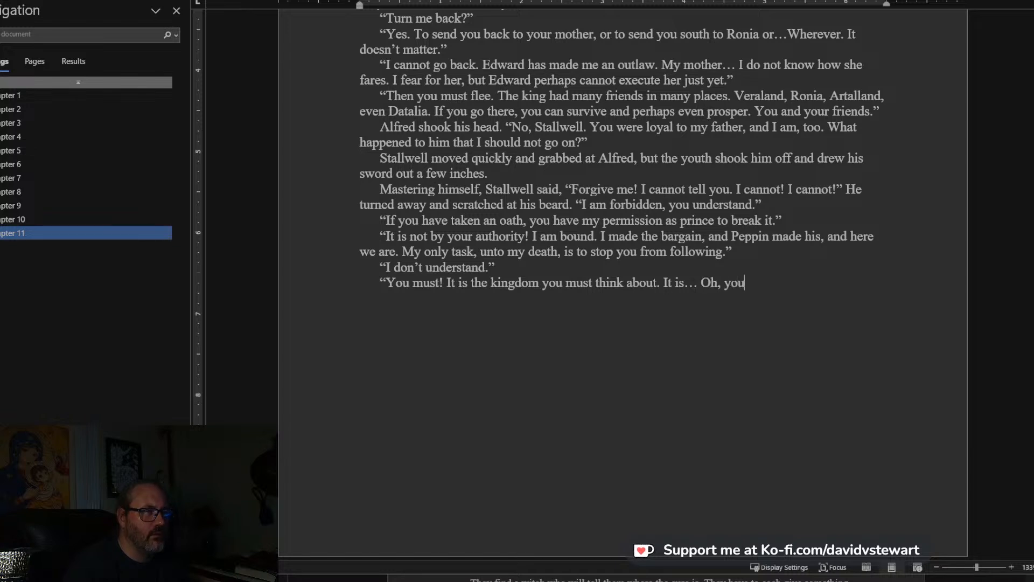
Continue Stallwell's line after “think about” with “. It is… Oh, Peppin is lost.”.
{"action": "key", "text": "BackSpace"}
{"action": "type", "text": "peppin is lost. "}
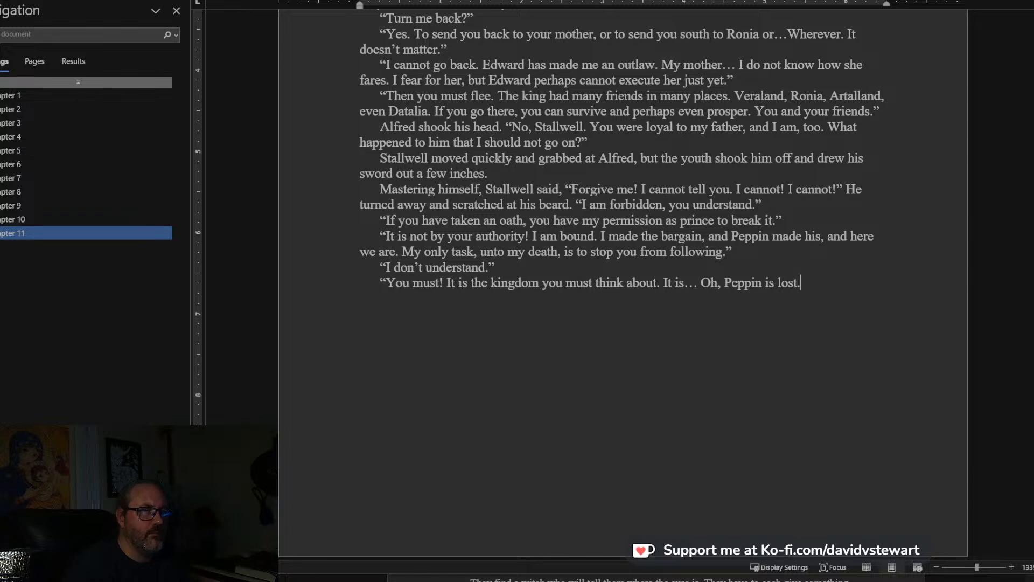
{"action": "type", "text": "He made t"}
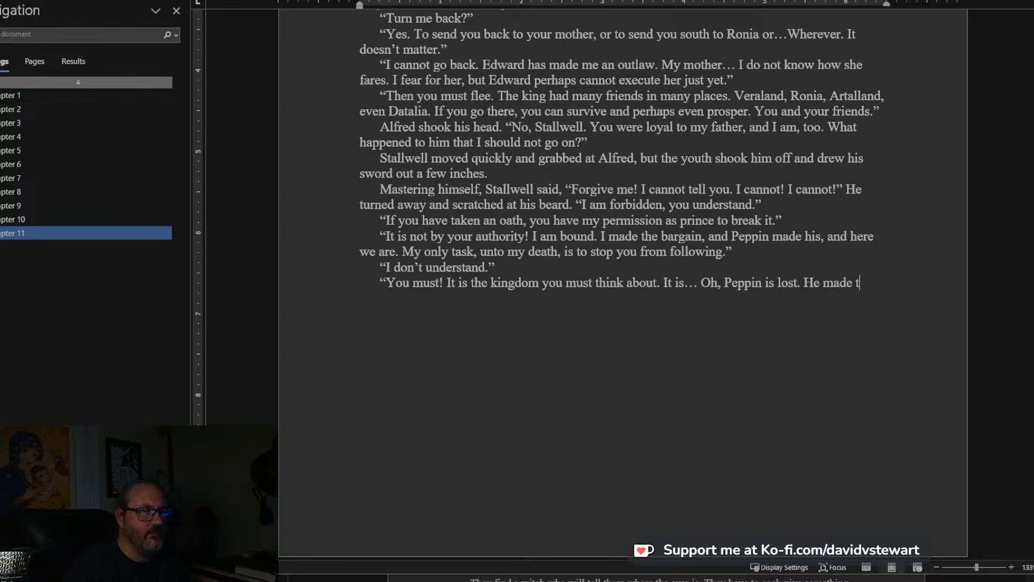
{"action": "type", "text": "he w bargain, and "}
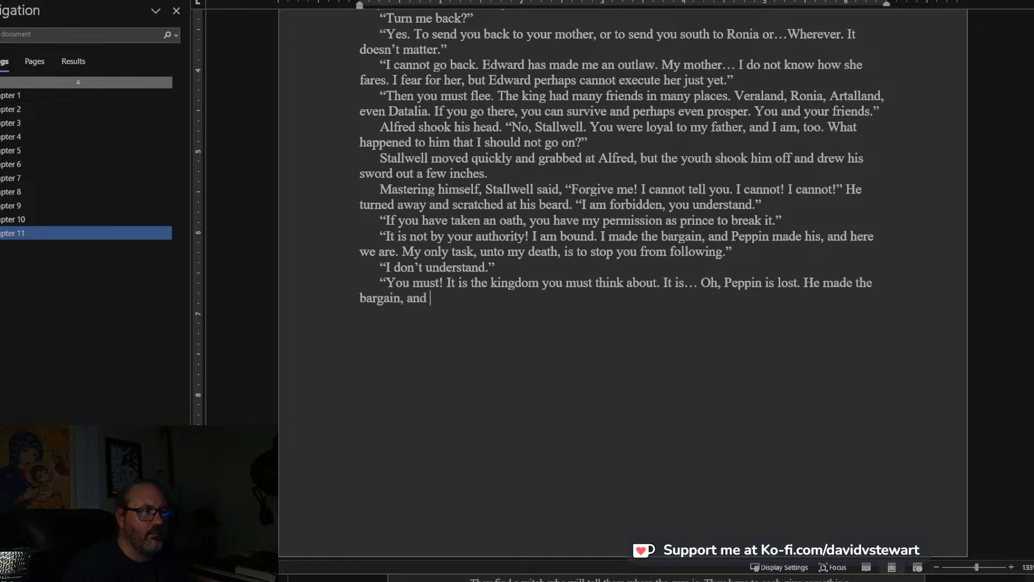
{"action": "type", "text": "now he is bou"}
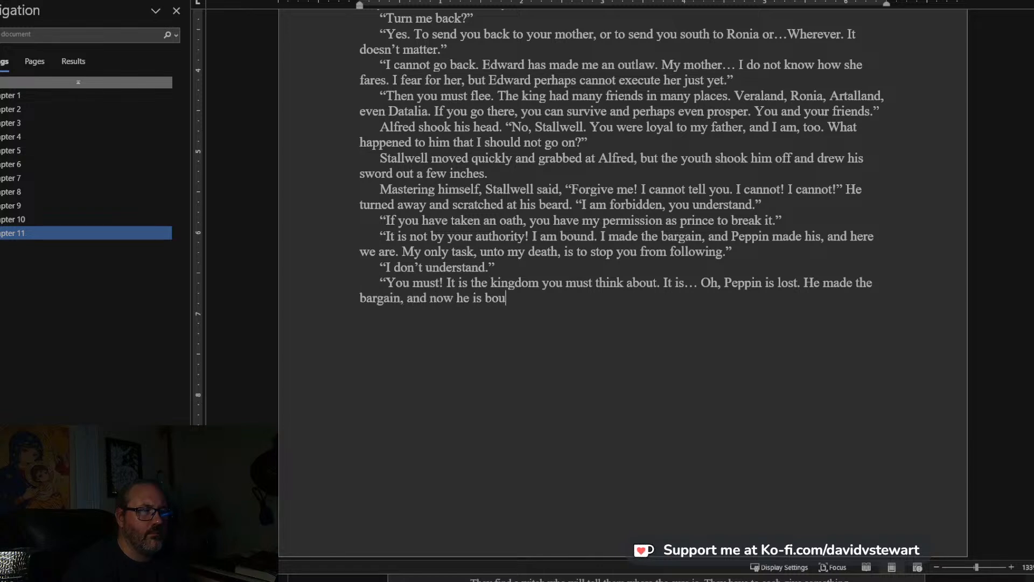
{"action": "type", "text": "nd, as I am bound. We "}
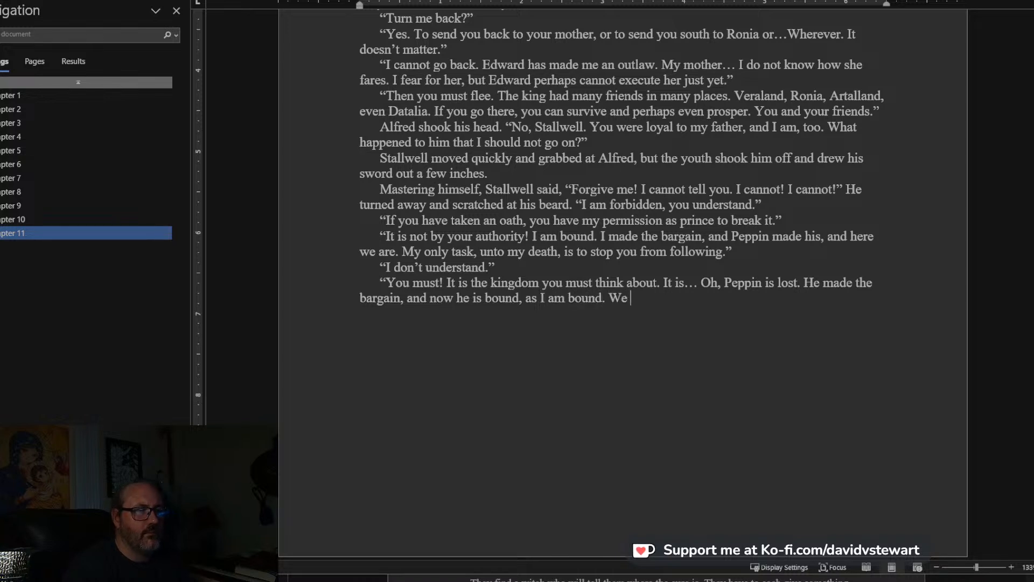
{"action": "type", "text": "didn't understand"}
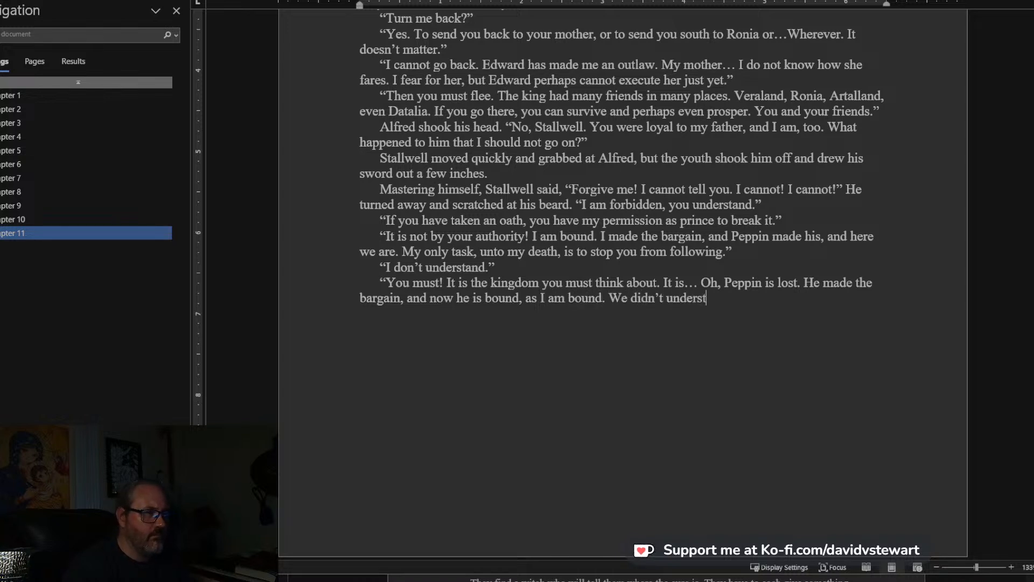
{"action": "type", "text": "."}
{"action": "type", "text": "\""}
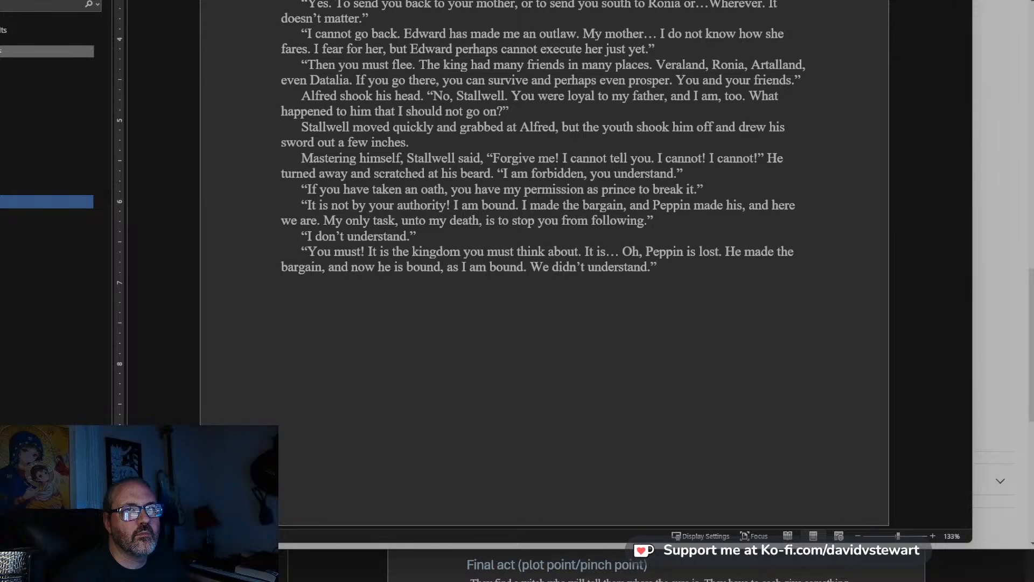
Consult the story outline's notes from Adventure 3 onward, and add a new manuscript paragraph reading “What was this bargain?” Alfred said.
{"action": "left_click", "coordinate": [879, 575]}
{"action": "scroll", "coordinate": [768, 343], "scroll_direction": "down", "scroll_amount": 2}
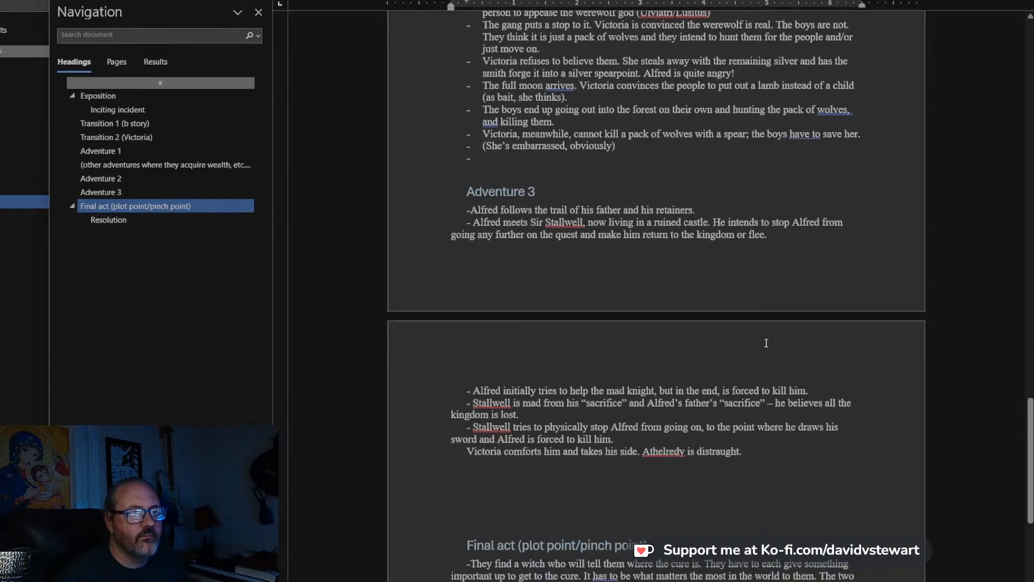
{"action": "scroll", "coordinate": [716, 242], "scroll_direction": "down", "scroll_amount": 3}
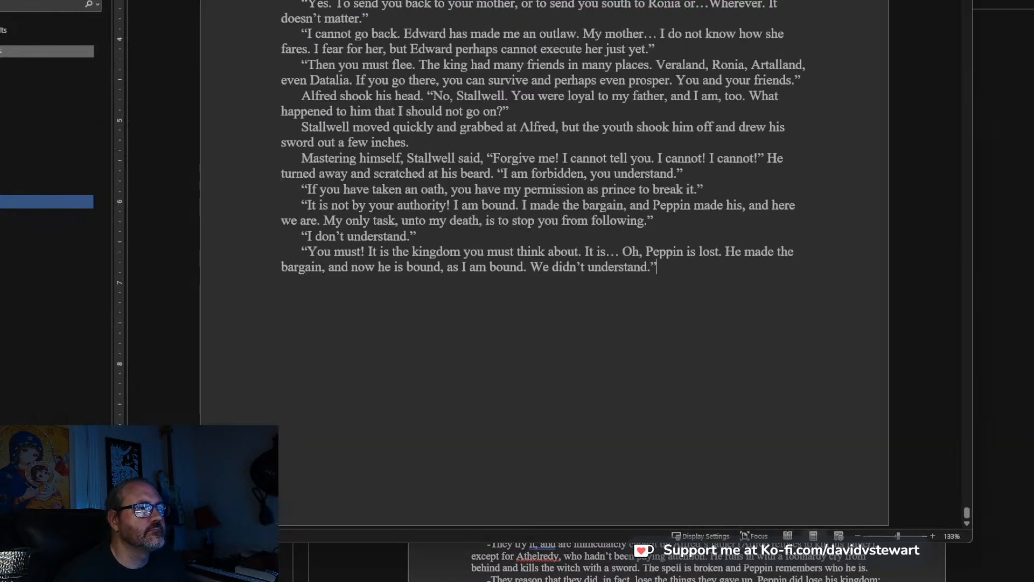
{"action": "scroll", "coordinate": [637, 215], "scroll_direction": "down", "scroll_amount": 1}
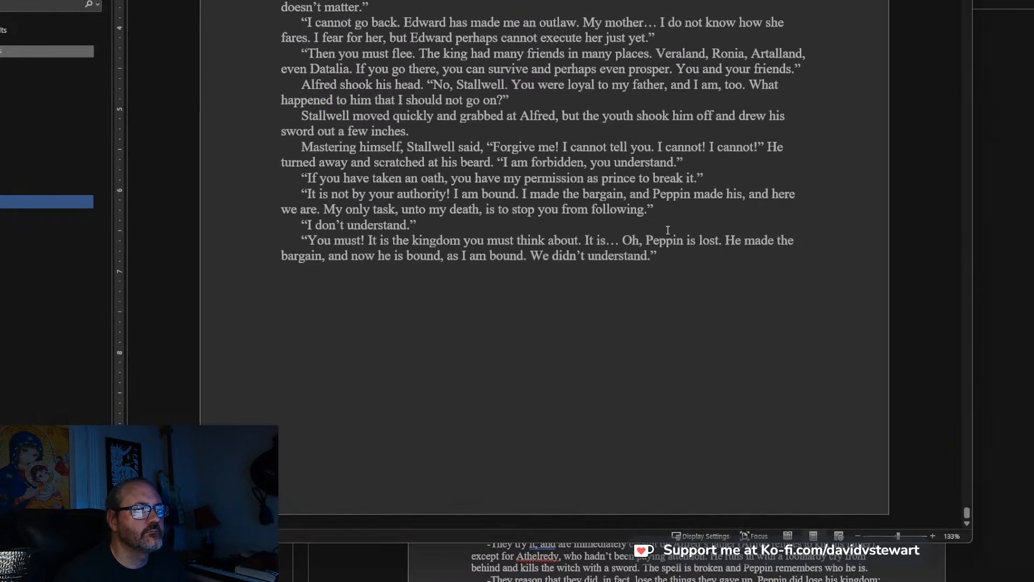
{"action": "left_click", "coordinate": [653, 255]}
{"action": "type", "text": "He"}
{"action": "key", "text": "BackSpace"}
{"action": "key", "text": "BackSpace"}
{"action": "type", "text": "\"What was th"}
{"action": "type", "text": "is bargain"}
{"action": "type", "text": "?\" A"}
{"action": "type", "text": "lfred said,."}
{"action": "key", "text": "Return"}
{"action": "key", "text": "BackSpace"}
{"action": "key", "text": "BackSpace"}
{"action": "key", "text": "BackSpace"}
{"action": "type", "text": "."}
Begin Victoria's line in a new paragraph with “And with who?” shouted Victoria, suddenly moving up beside.
{"action": "key", "text": "Return"}
{"action": "type", "text": "\"And with who?\" Shouted"}
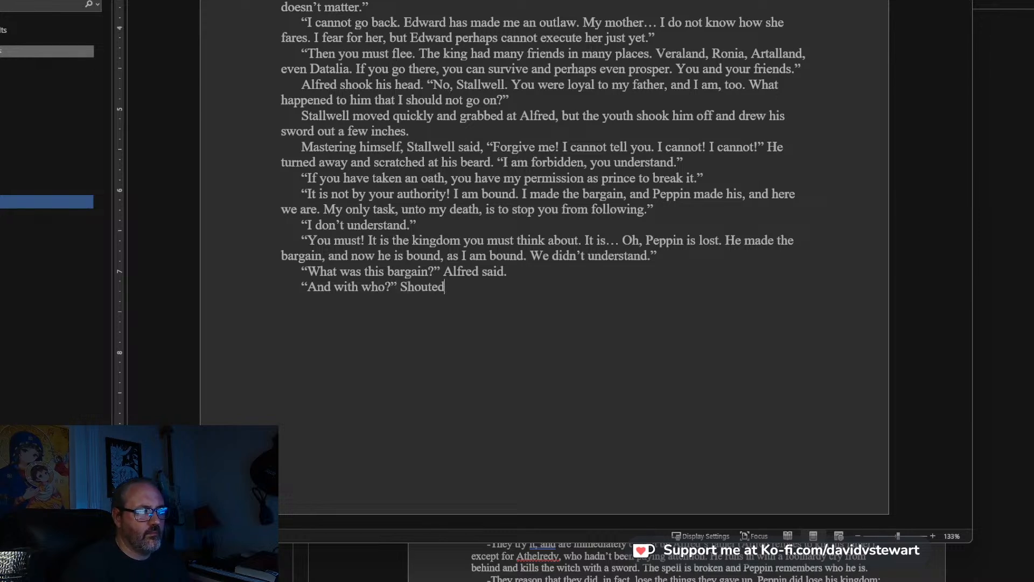
{"action": "key", "text": "BackSpace"}
{"action": "key", "text": "BackSpace"}
{"action": "key", "text": "BackSpace"}
{"action": "key", "text": "BackSpace"}
{"action": "key", "text": "BackSpace"}
{"action": "key", "text": "BackSpace"}
{"action": "type", "text": "shouted "}
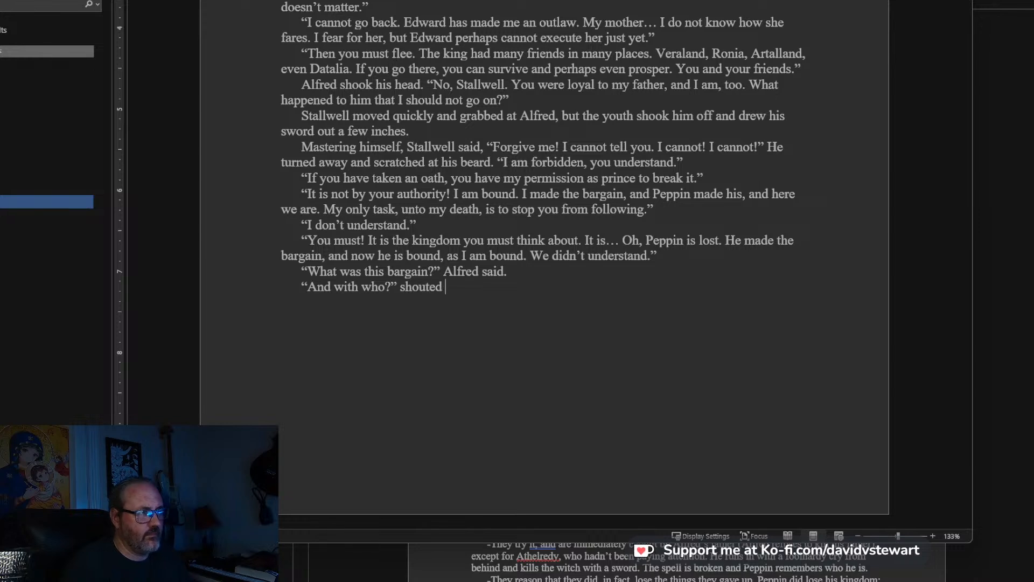
{"action": "type", "text": "V"}
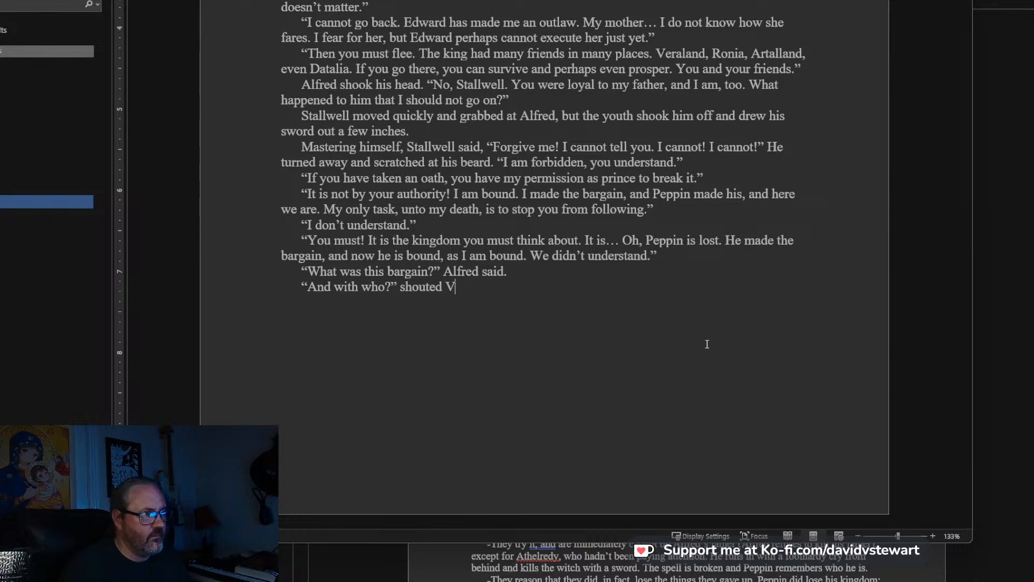
{"action": "type", "text": "ictoria, suddenly m"}
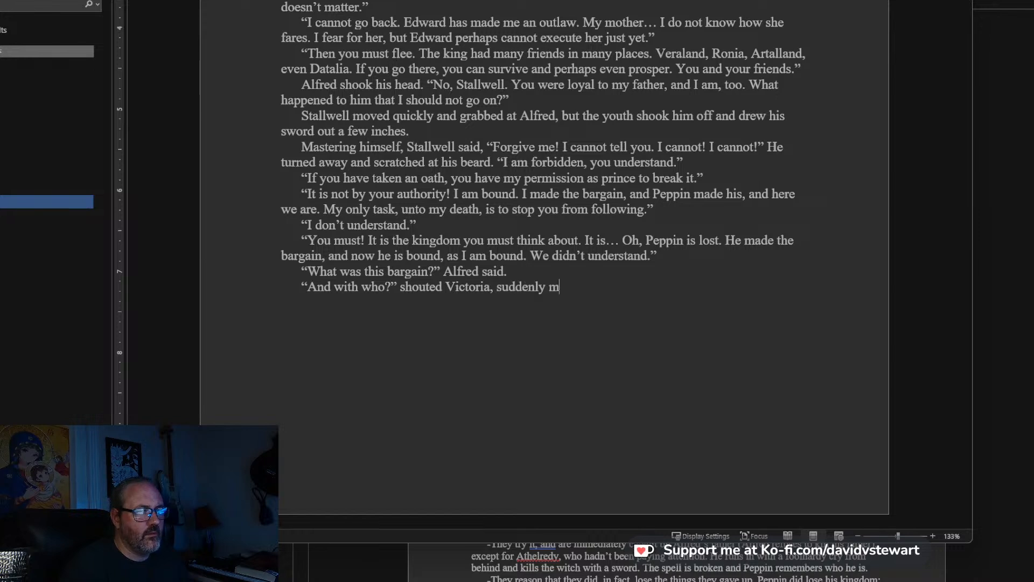
{"action": "type", "text": "oving up besi"}
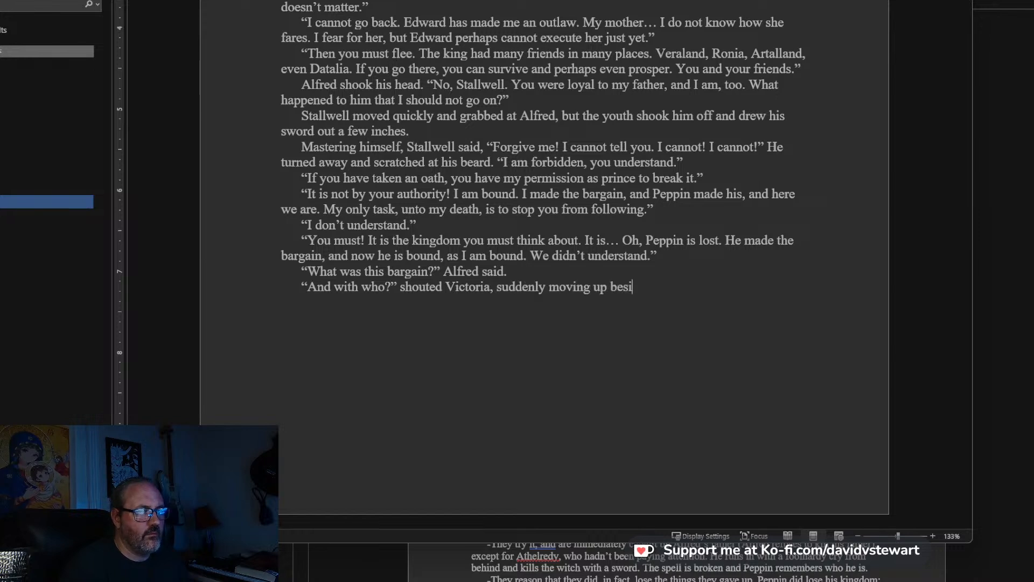
{"action": "type", "text": "de Alfred. "}
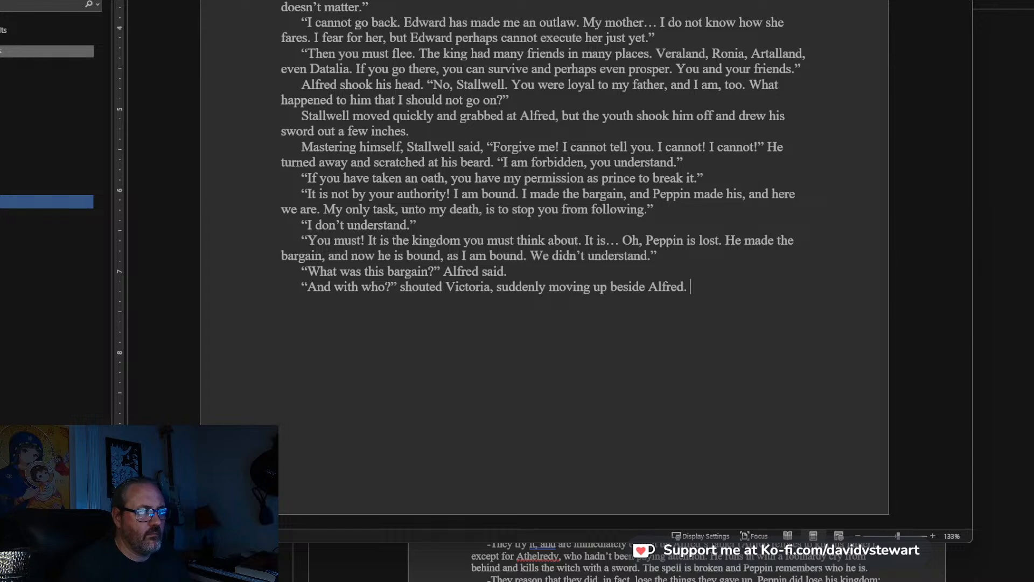
{"action": "type", "text": "“There is somethin"}
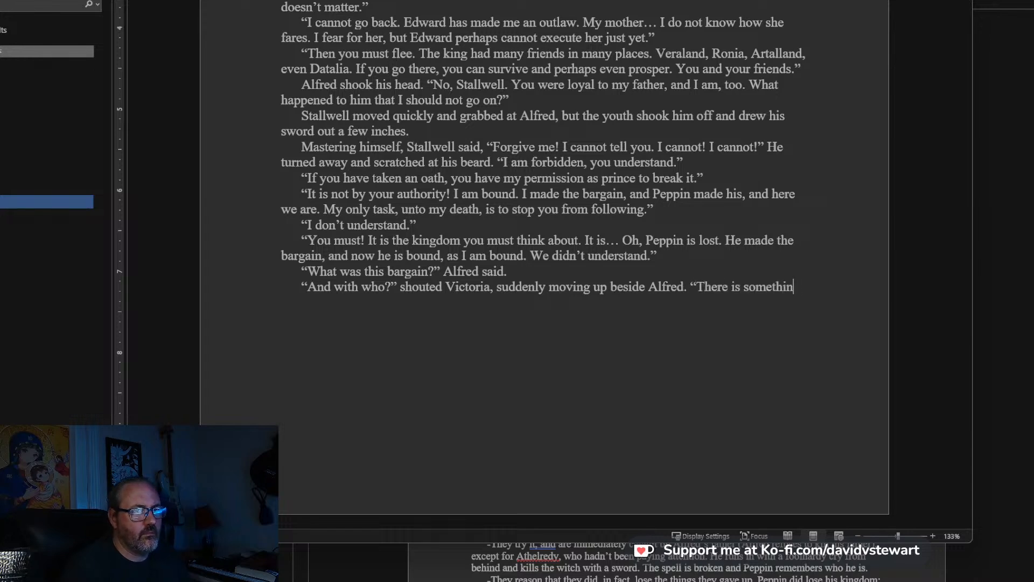
{"action": "type", "text": "g to this besides madness"}
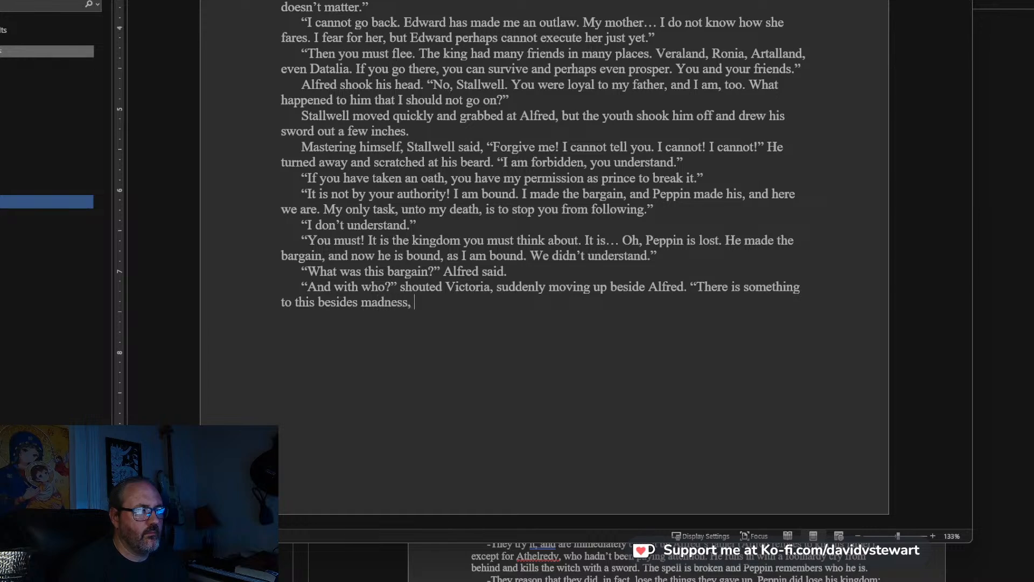
{"action": "type", "text": ","}
Finish Victoria's paragraph with: Alfred. “There is something to this besides madness. Who did you bargain with?”.
{"action": "key", "text": "BackSpace"}
{"action": "key", "text": "BackSpace"}
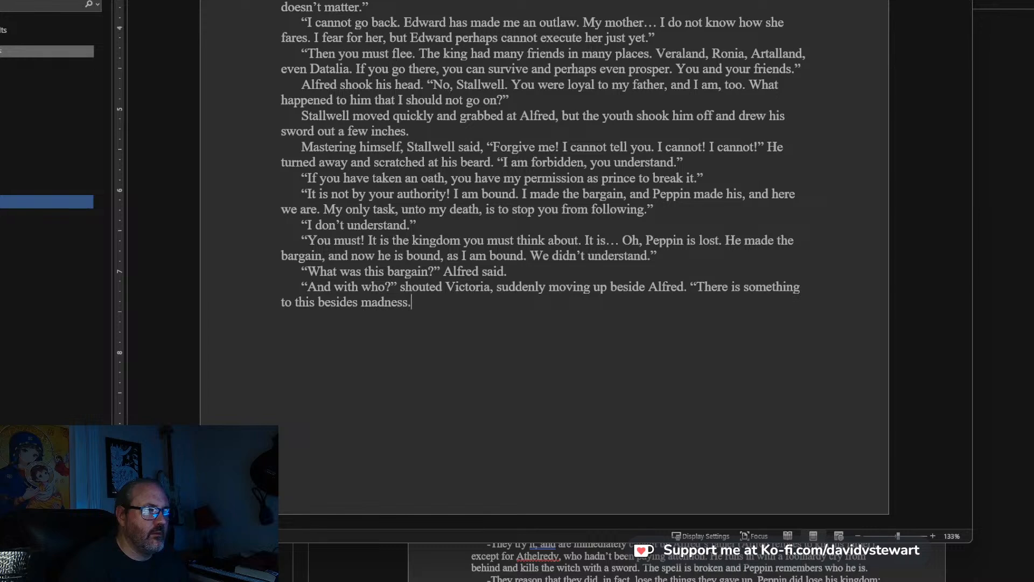
{"action": "type", "text": "Who did "}
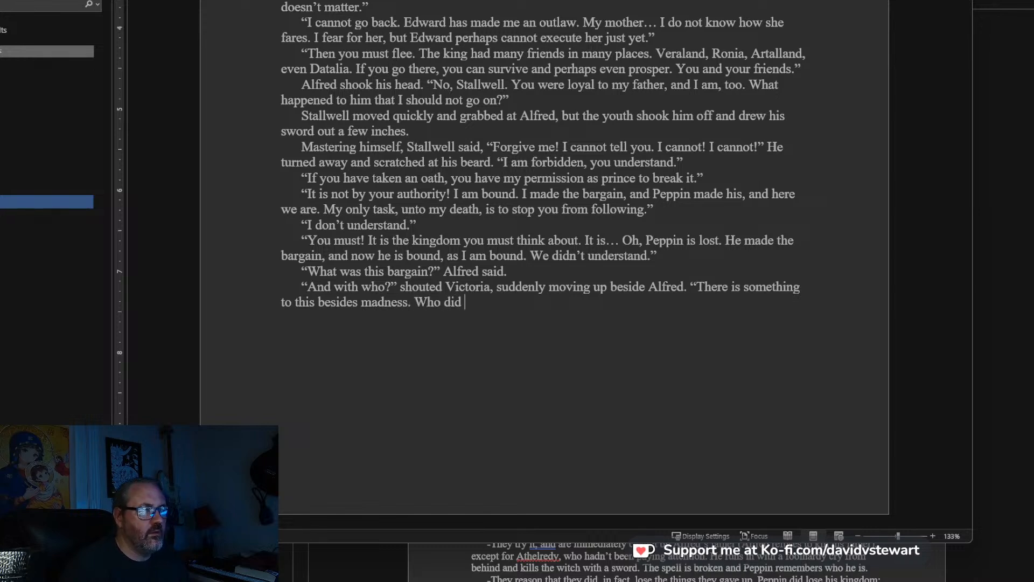
{"action": "type", "text": "you bargain with?”"}
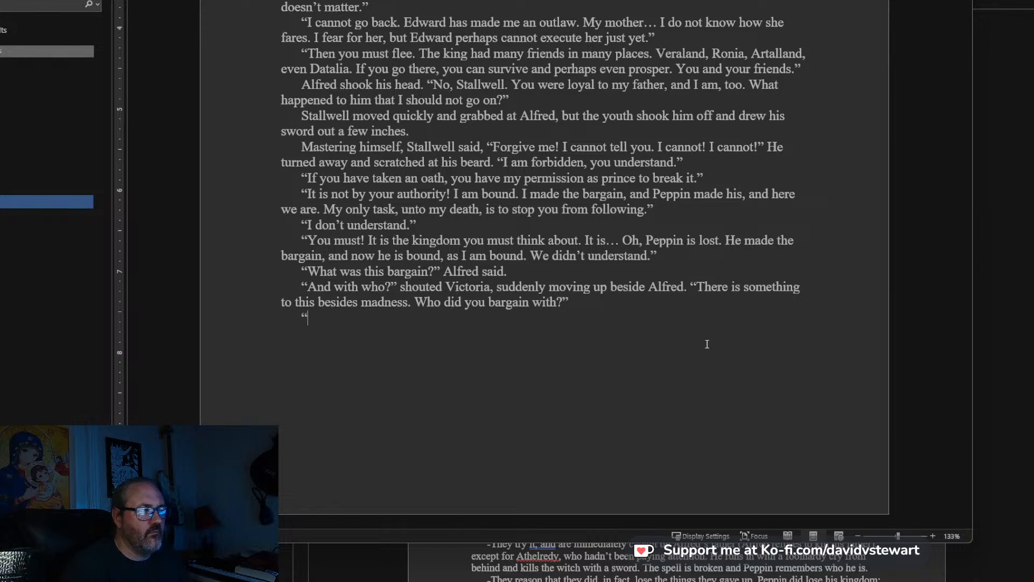
{"action": "type", "text": "She…” "}
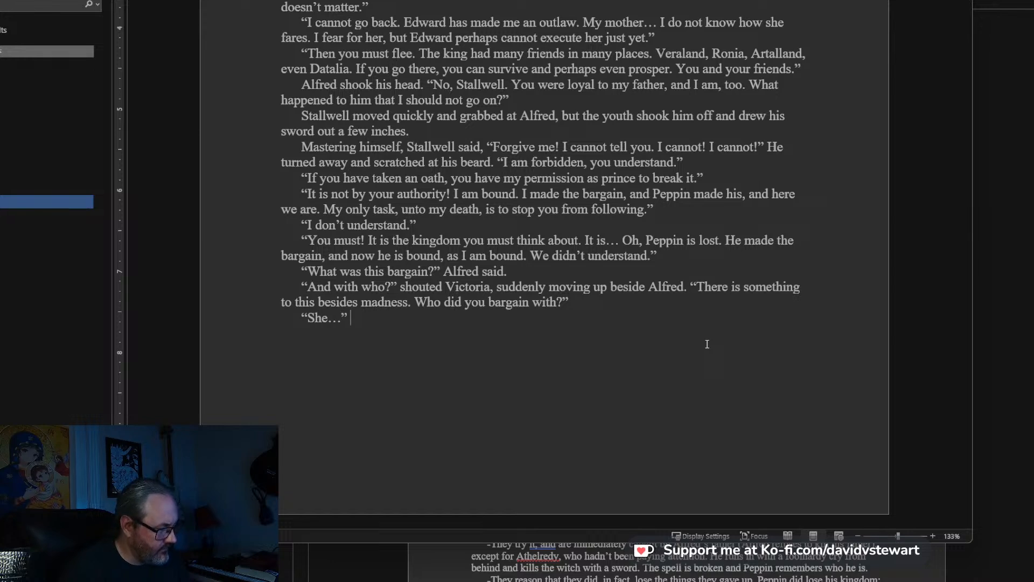
{"action": "type", "text": "Stallwell"}
{"action": "type", "text": "'s eyes went ha"}
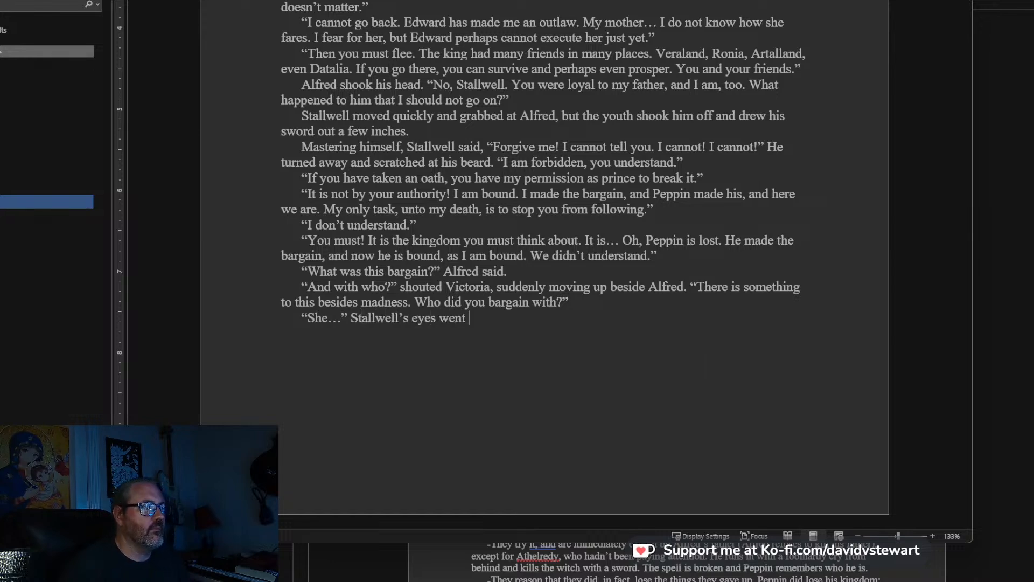
{"action": "type", "text": "zy and unfocused"}
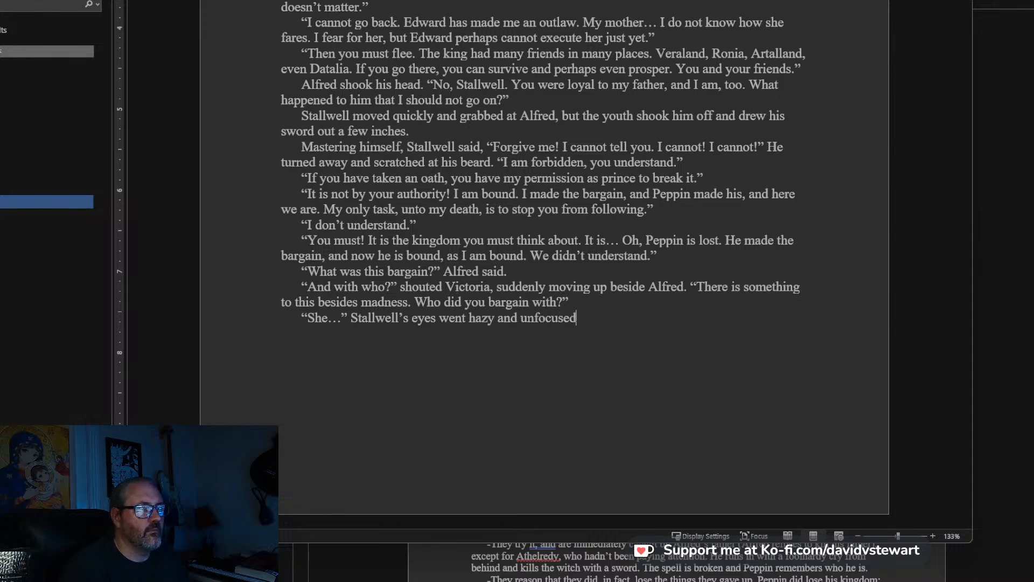
{"action": "type", "text": ", and"}
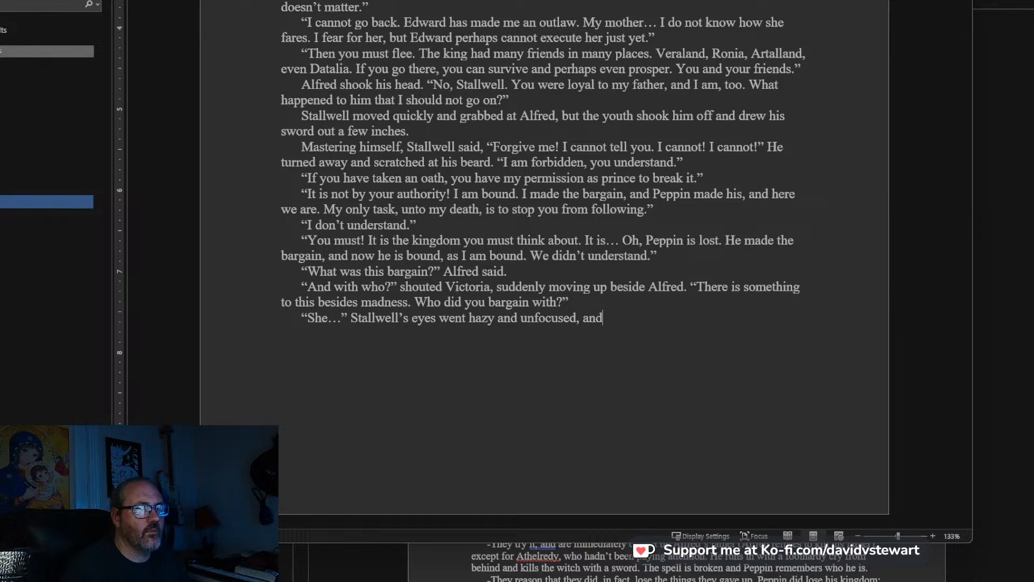
{"action": "type", "text": " he trem"}
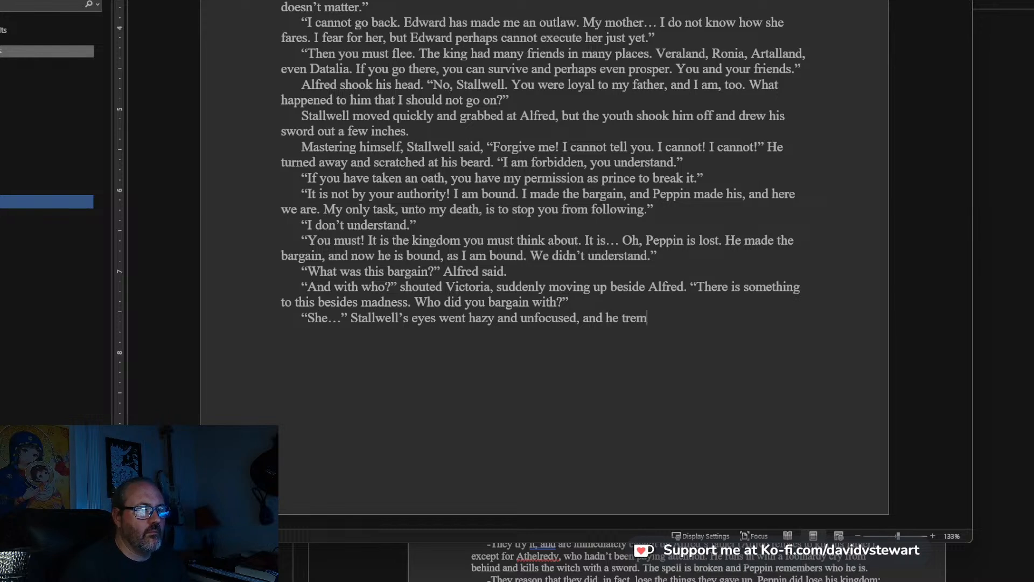
{"action": "type", "text": "bled for a moment"}
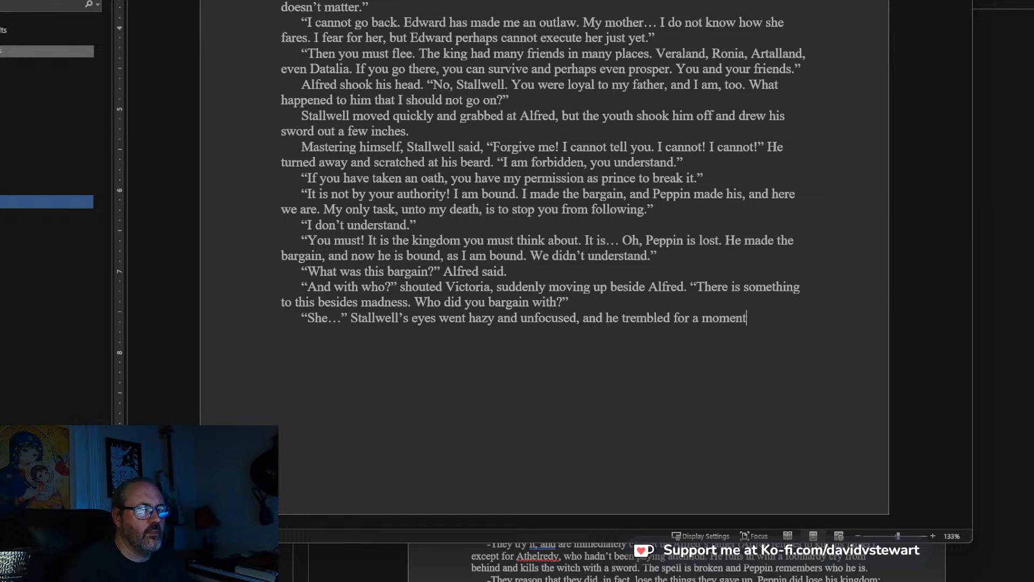
{"action": "type", "text": ". \"No, I will not say"}
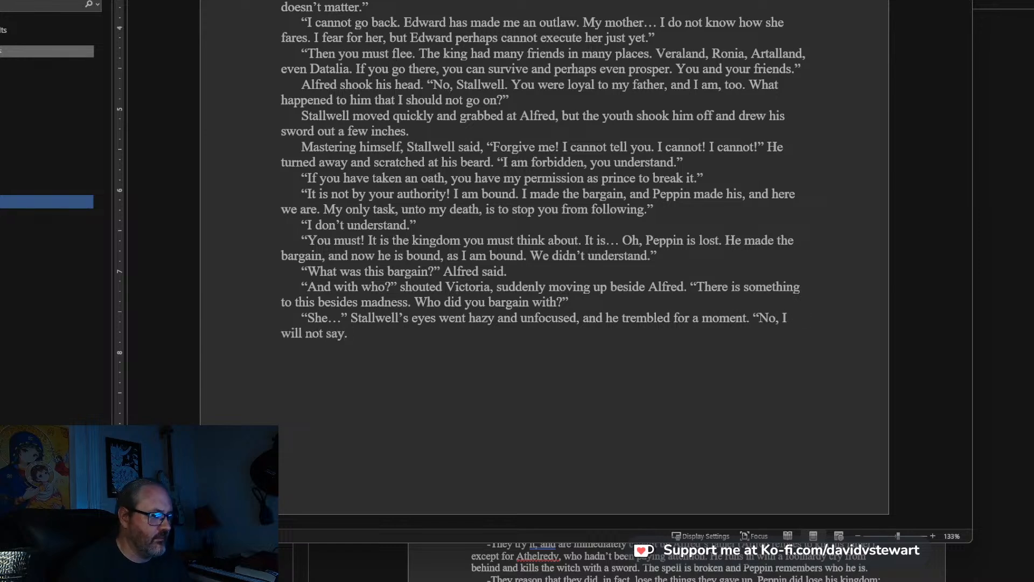
{"action": "type", "text": ". Y"}
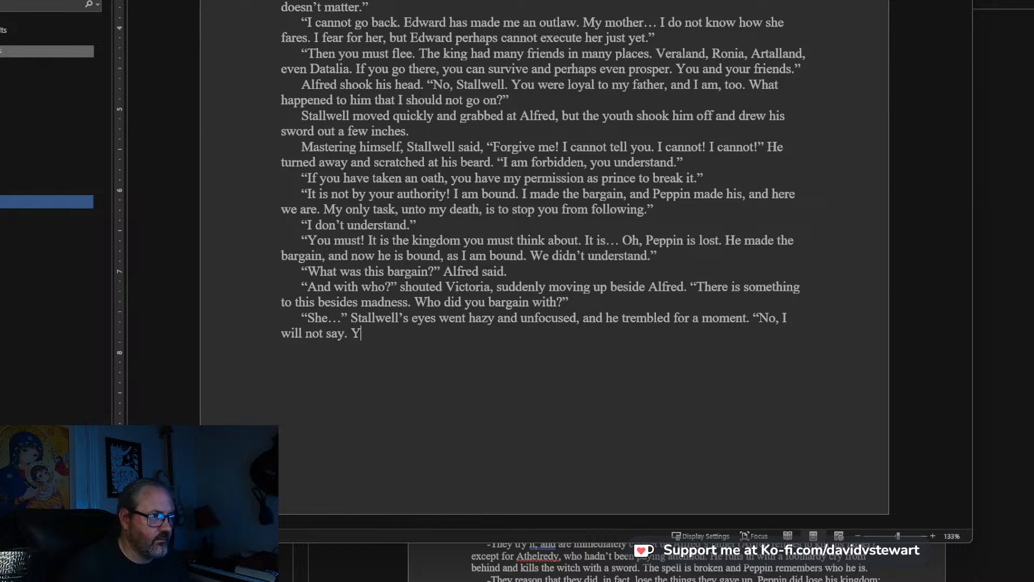
{"action": "type", "text": "ou must turn "}
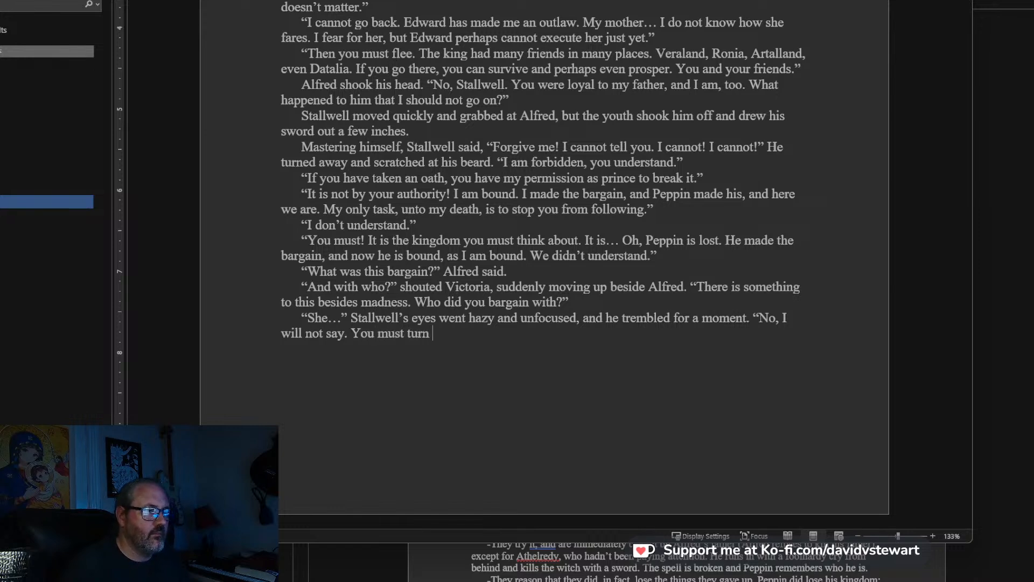
{"action": "type", "text": "back."}
{"action": "type", "text": " Don't you understan"}
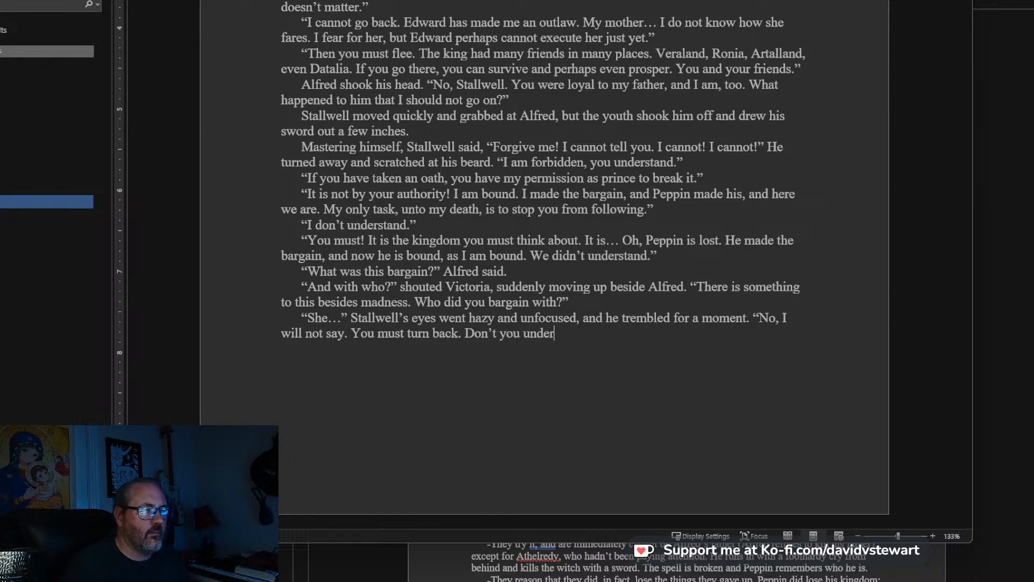
{"action": "type", "text": "d? He t"}
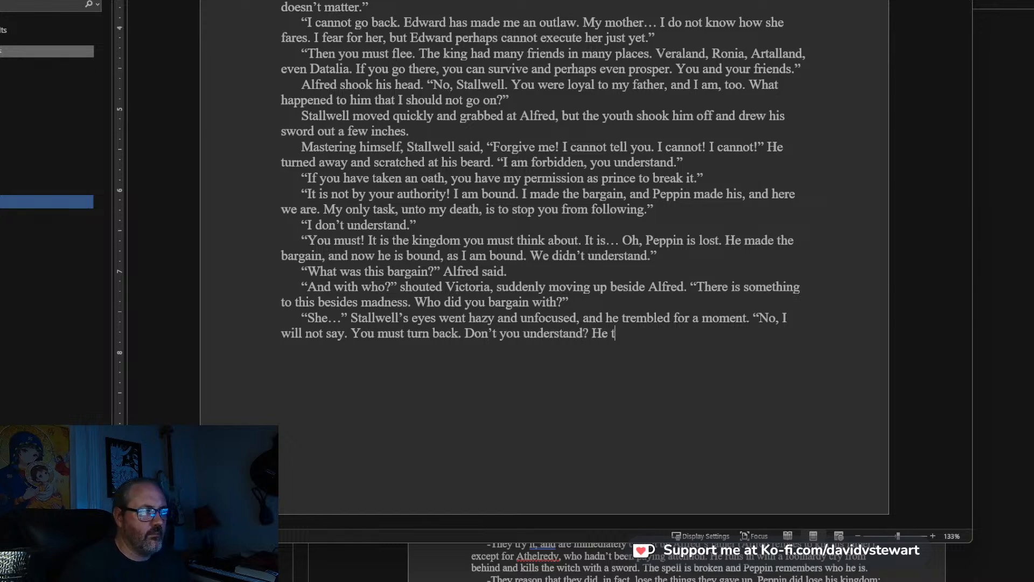
{"action": "type", "text": "raded the kingdome"}
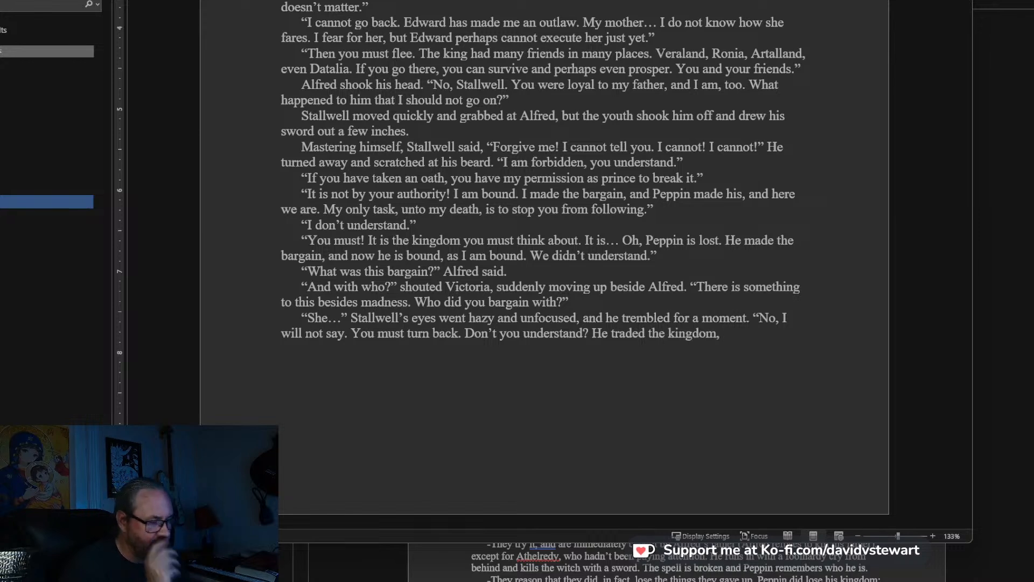
{"action": "type", "text": "lfred."}
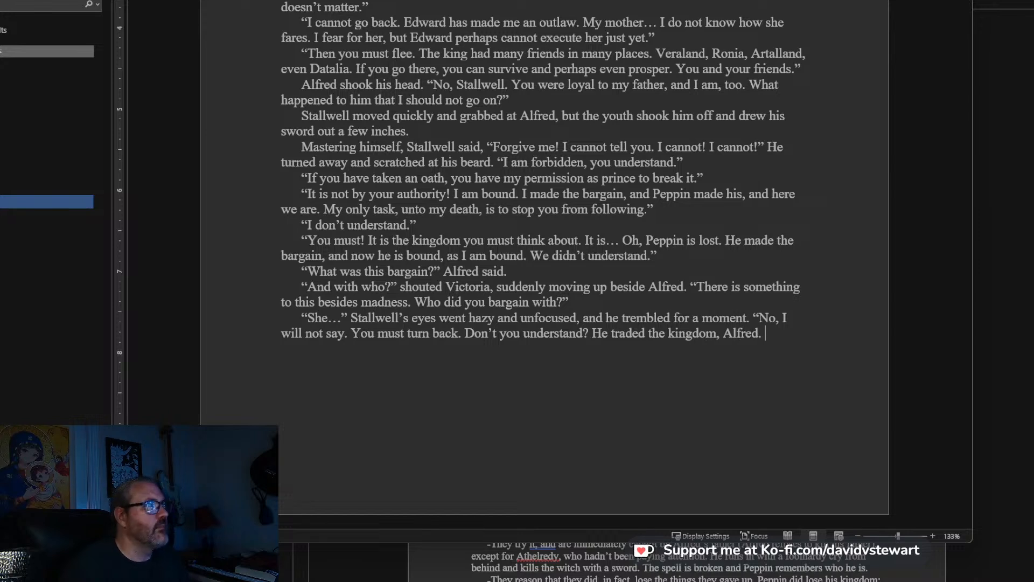
{"action": "key", "text": "alt+Tab"}
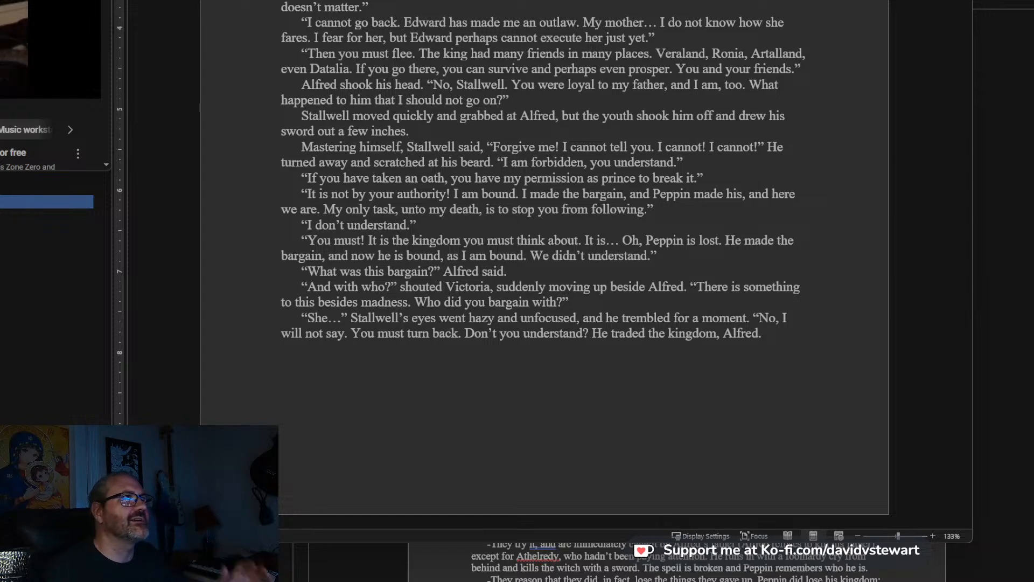
{"action": "key", "text": "ctrl+Tab"}
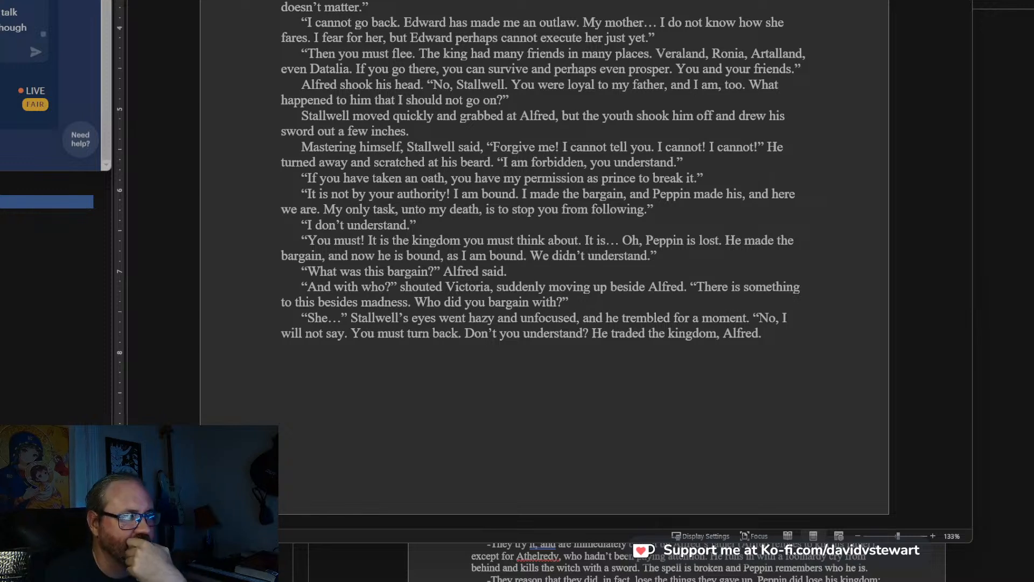
Continue Stallwell's last line after “He traded the kingdom, Alfred.” with: He traded it away, and I traded myself.
{"action": "left_click", "coordinate": [641, 289]}
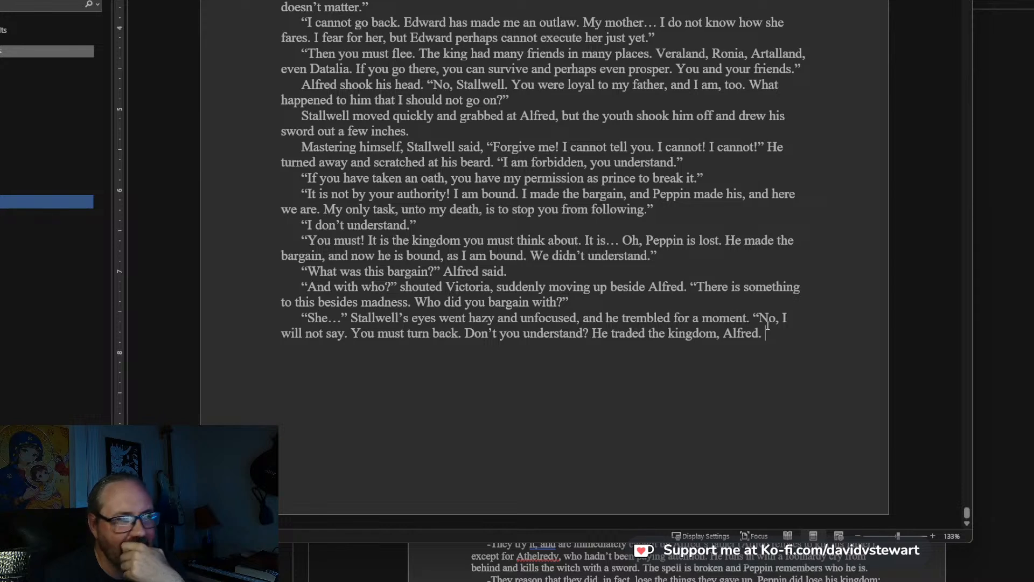
{"action": "type", "text": "He traded it a"}
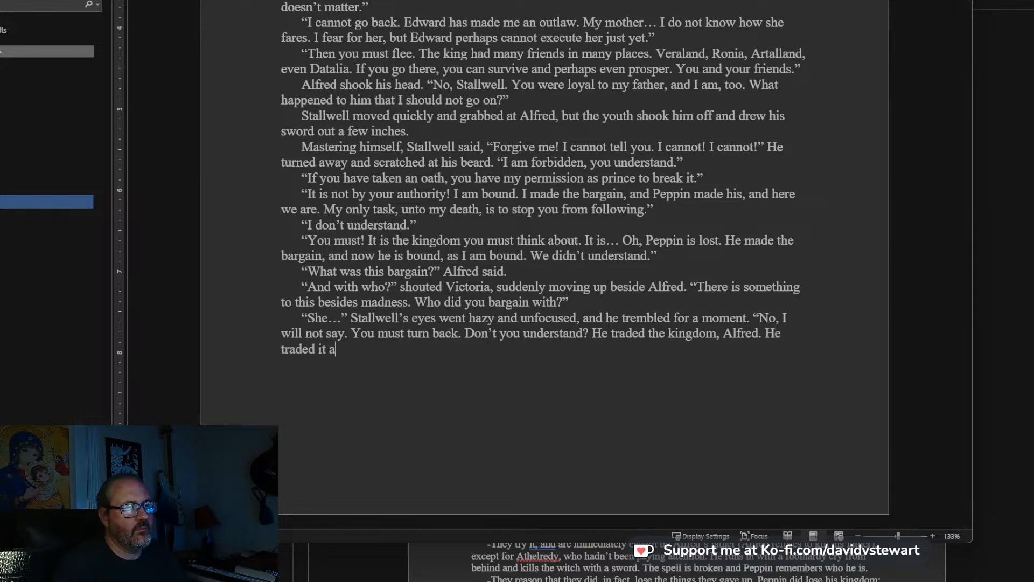
{"action": "type", "text": "way, but nei"}
{"action": "key", "text": "BackSpace"}
{"action": "key", "text": "BackSpace"}
{"action": "key", "text": "BackSpace"}
{"action": "key", "text": "BackSpace"}
{"action": "key", "text": "BackSpace"}
{"action": "key", "text": "BackSpace"}
{"action": "type", "text": "and I traded "}
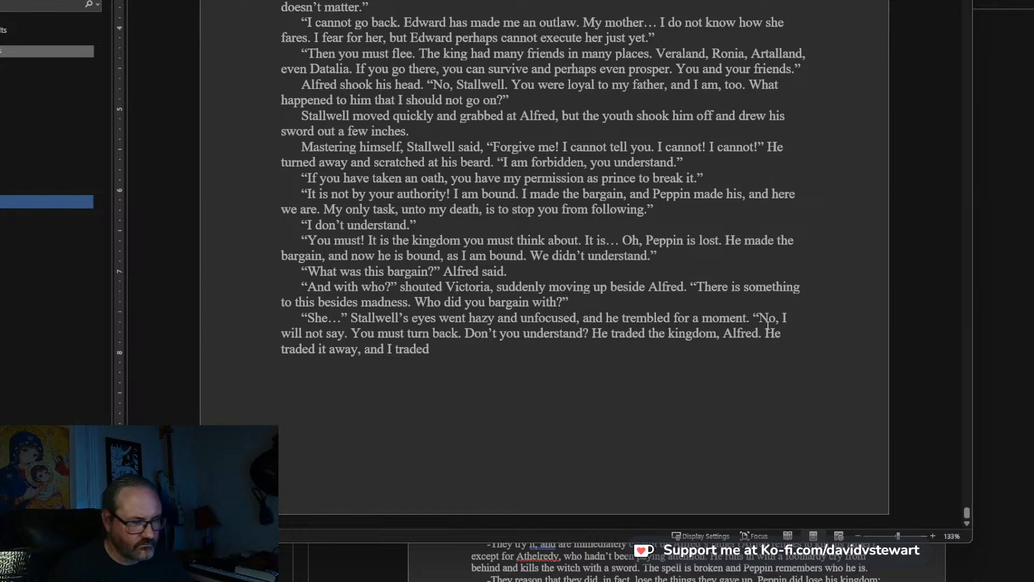
{"action": "type", "text": "hi"}
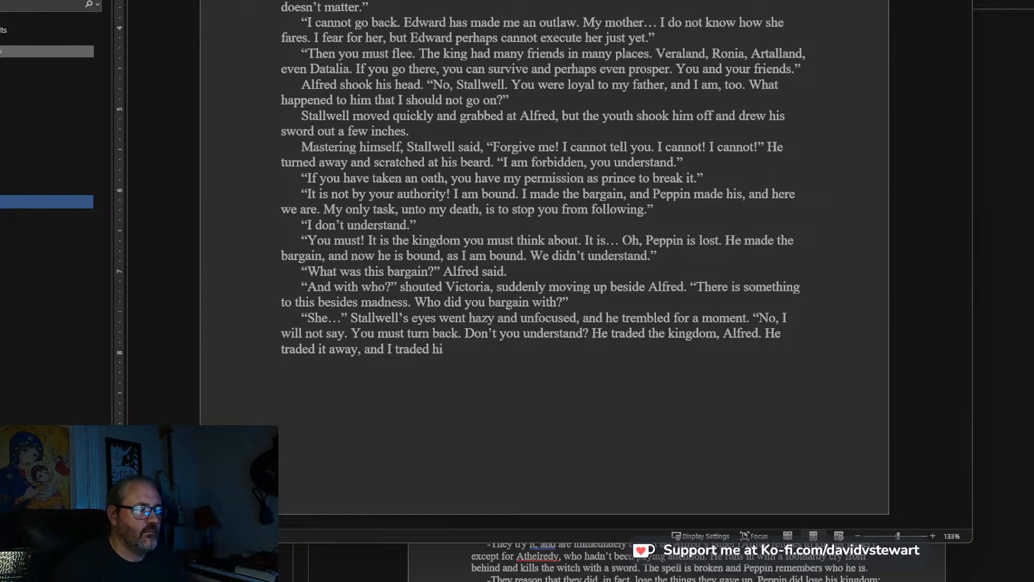
{"action": "type", "text": "m for"}
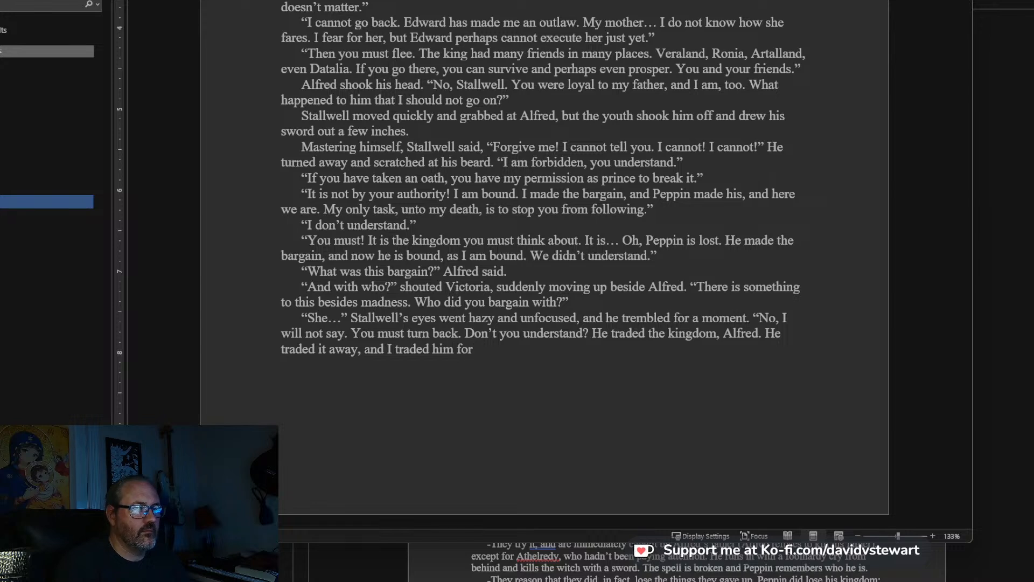
{"action": "key", "text": "BackSpace"}
{"action": "key", "text": "BackSpace"}
{"action": "key", "text": "BackSpace"}
{"action": "key", "text": "BackSpace"}
{"action": "key", "text": "BackSpace"}
{"action": "key", "text": "BackSpace"}
{"action": "key", "text": "BackSpace"}
{"action": "type", "text": "myself"}
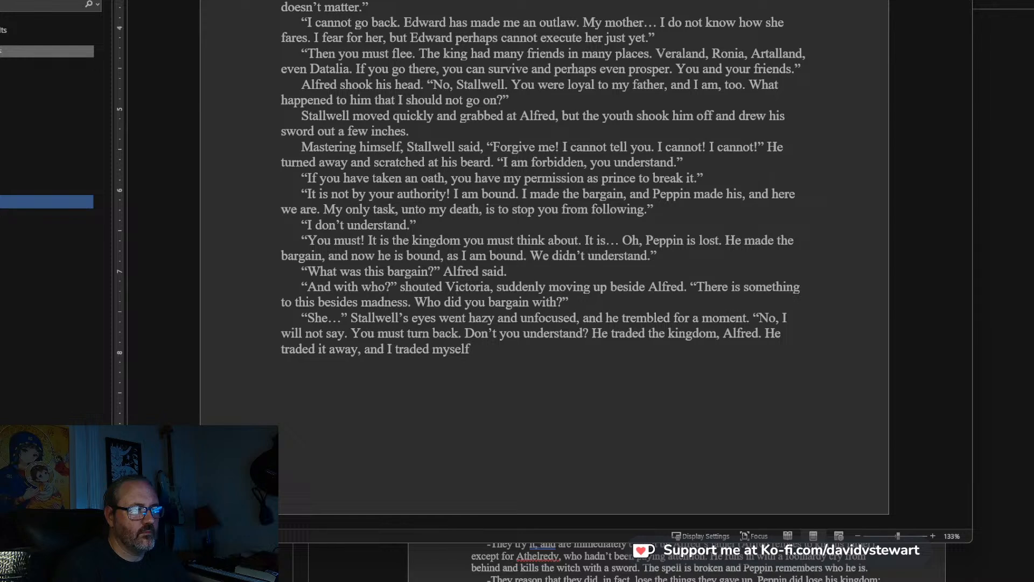
{"action": "type", "text": " for you. Tos ave"}
Extend Stallwell's sentence after “myself” with: for you. To save you.
{"action": "key", "text": "BackSpace"}
{"action": "key", "text": "BackSpace"}
{"action": "key", "text": "BackSpace"}
{"action": "key", "text": "BackSpace"}
{"action": "type", "text": "a"}
{"action": "key", "text": "BackSpace"}
{"action": "key", "text": "BackSpace"}
{"action": "type", "text": "save you. And he"}
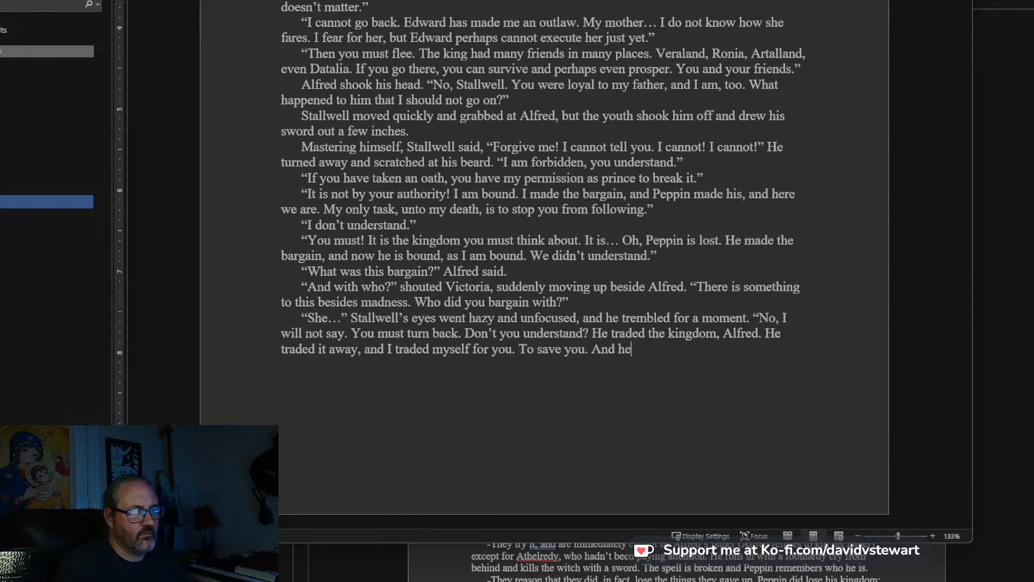
{"action": "type", "text": "re you are. It w"}
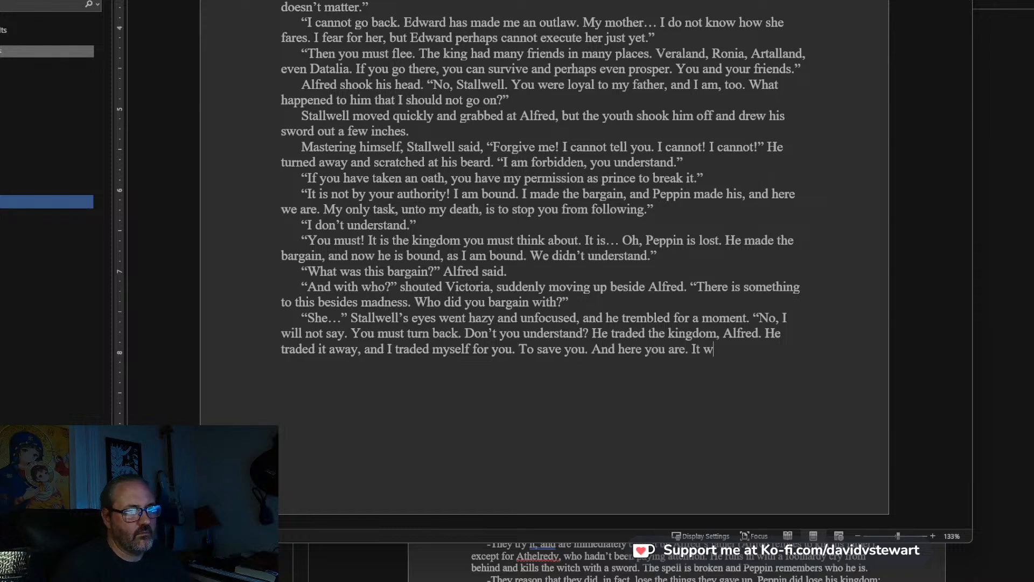
{"action": "type", "text": "as for Peppin."}
Finish Stallwell's paragraph after “To save you” with: . And here you are. It was for Peppin.”.
{"action": "key", "text": "Return"}
{"action": "type", "text": "\""}
{"action": "key", "text": "BackSpace"}
{"action": "key", "text": "BackSpace"}
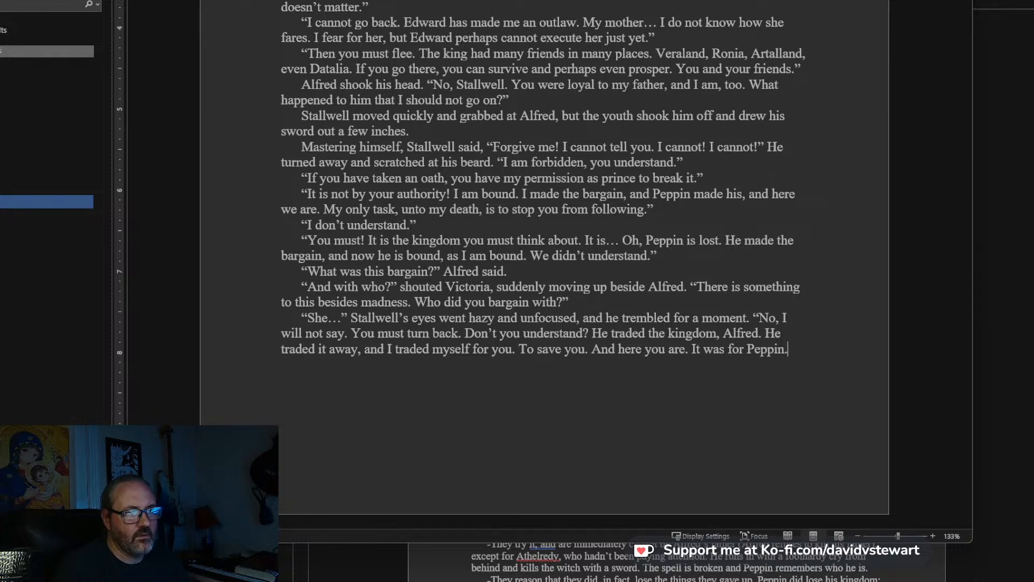
Begin a new paragraph with: Alfred backed away and saw that Athelredy had already drawn his sword.
{"action": "key", "text": "Return"}
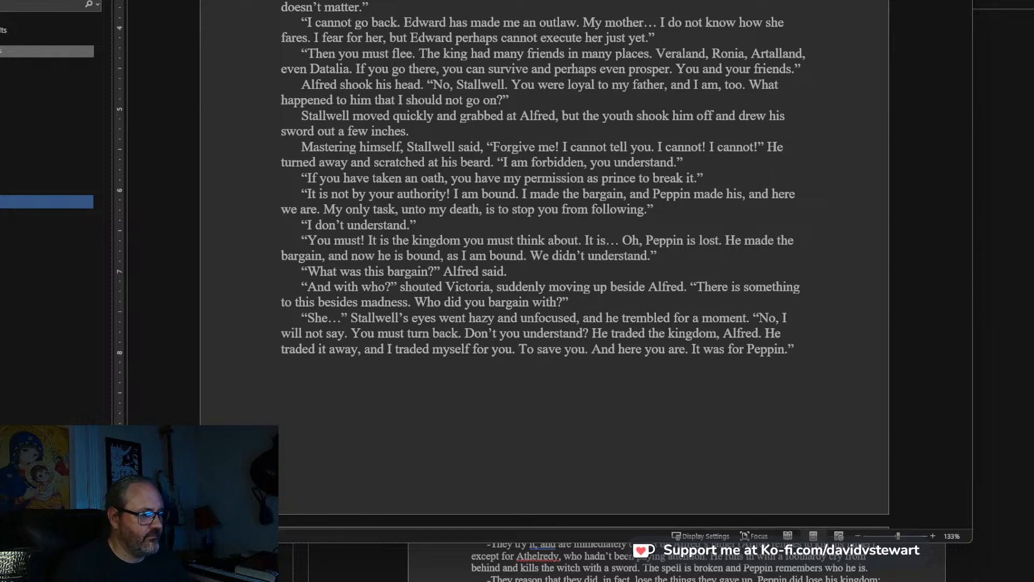
{"action": "type", "text": "Alfred bac"}
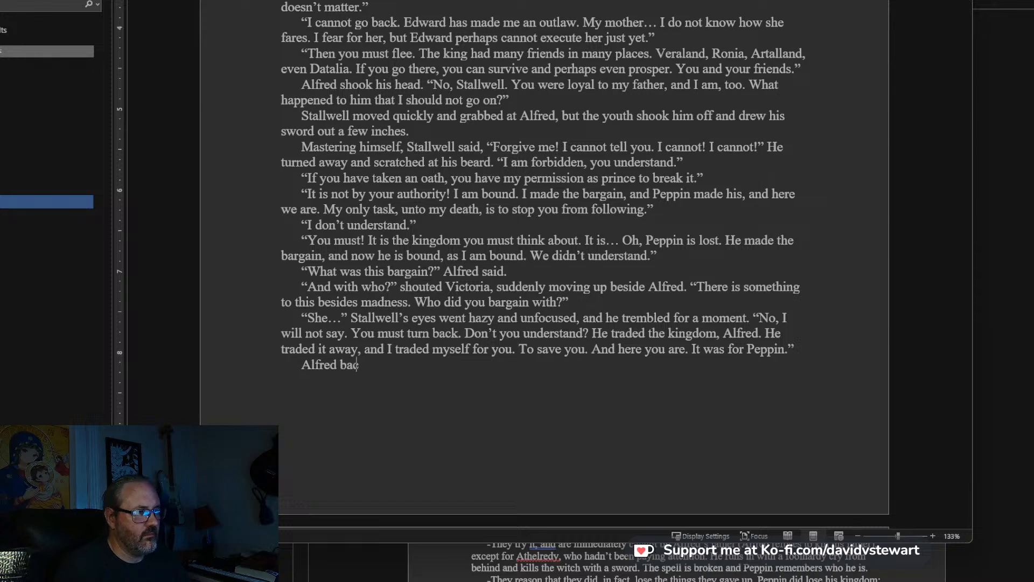
{"action": "type", "text": "ked away and saw that "}
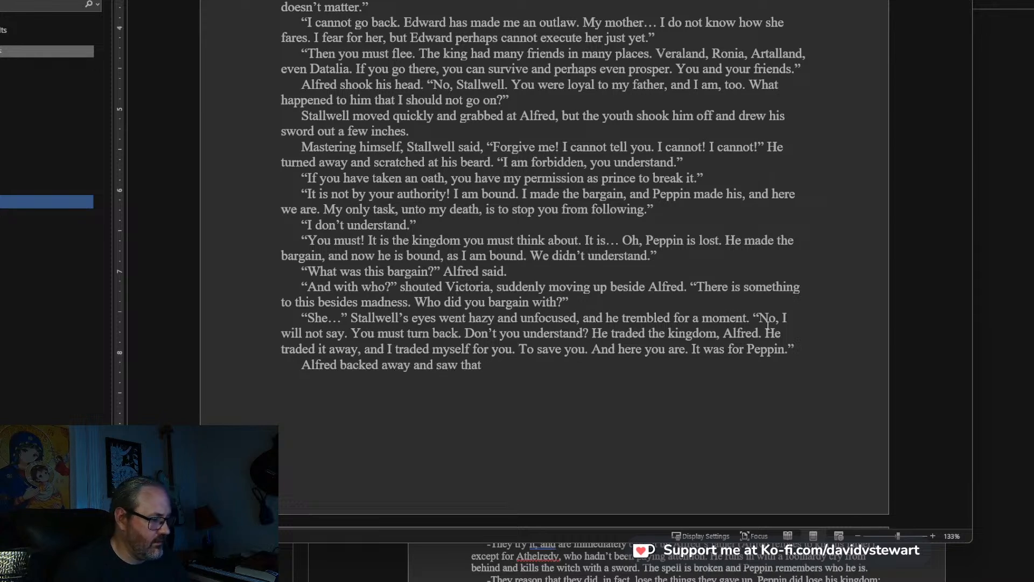
{"action": "type", "text": "Athelredy ha"}
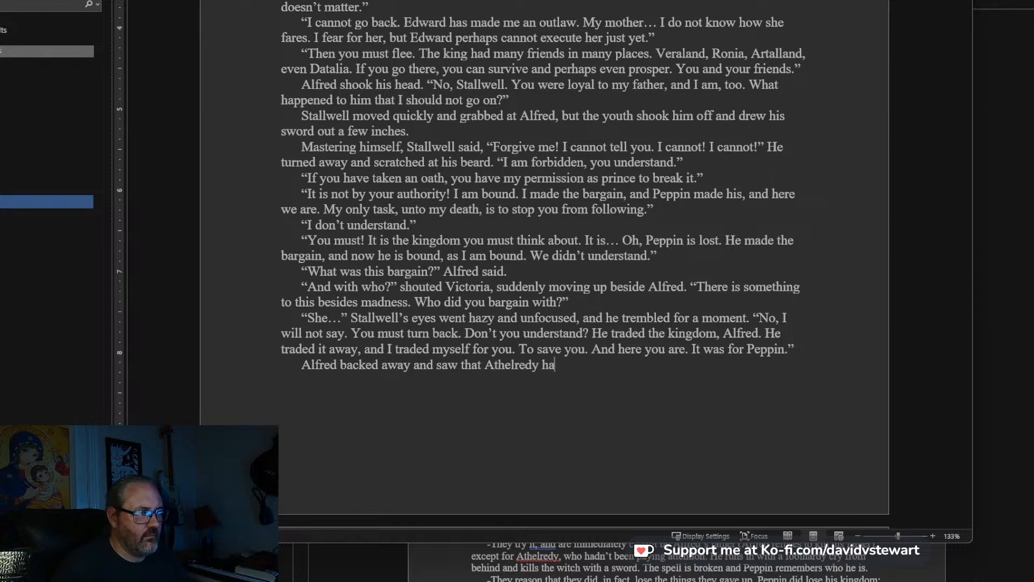
{"action": "type", "text": "d already"}
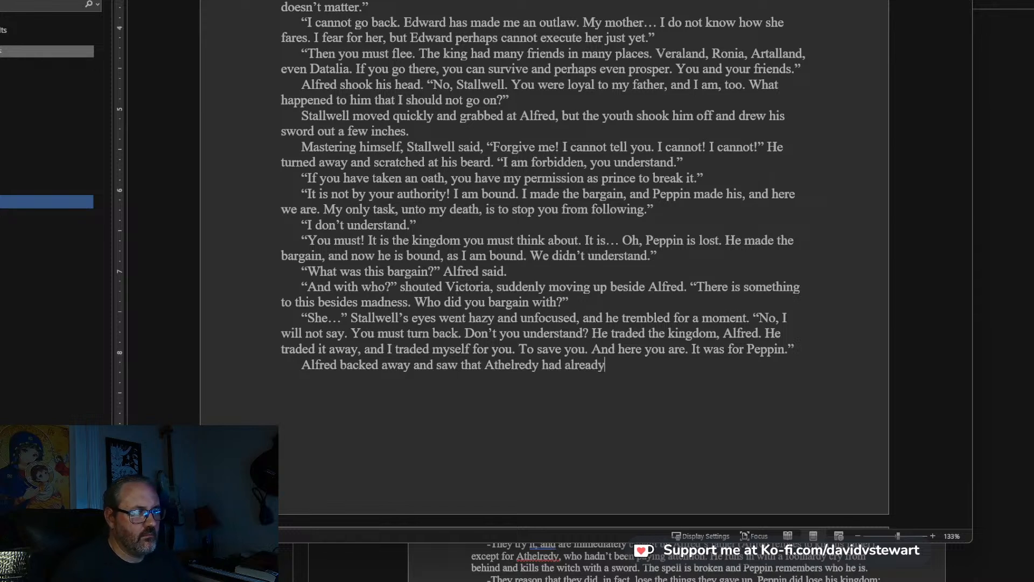
{"action": "type", "text": " drawn his stee"}
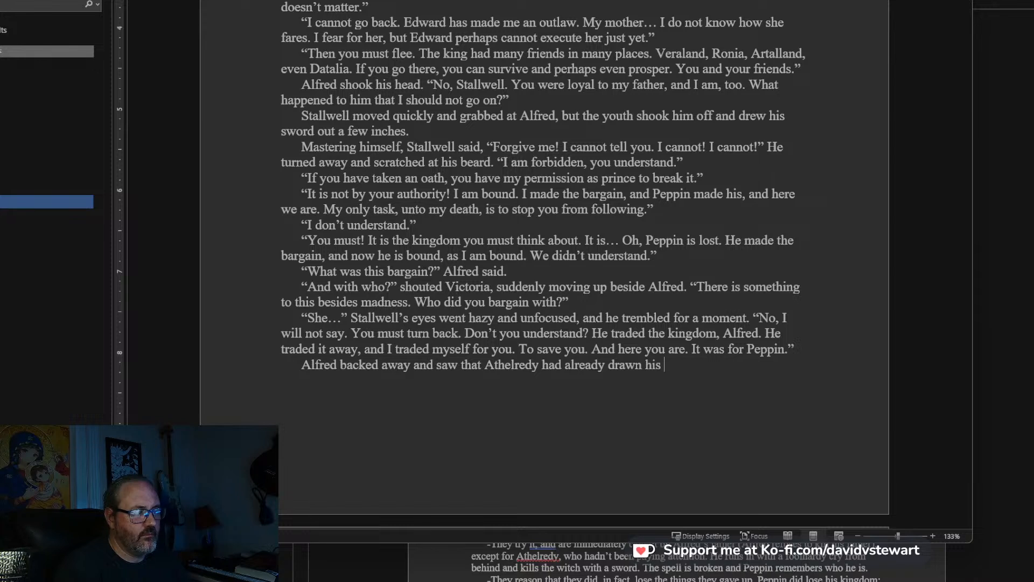
{"action": "key", "text": "BackSpace"}
{"action": "key", "text": "BackSpace"}
{"action": "key", "text": "BackSpace"}
{"action": "type", "text": "word."}
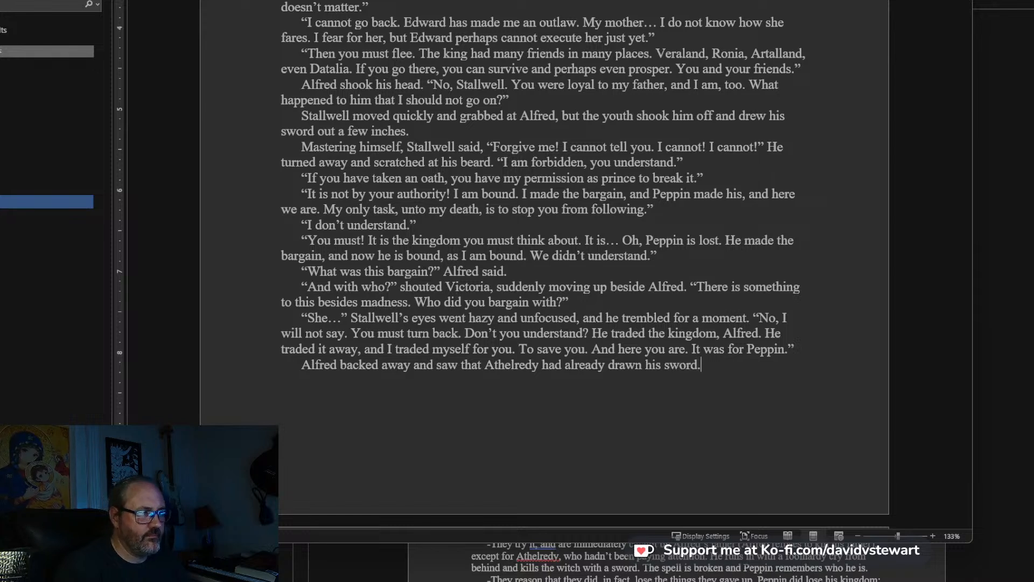
Insert “, pushing Victoria behind himself,” after “Alfred backed away” in the last paragraph.
{"action": "left_click", "coordinate": [409, 367]}
{"action": "type", "text": ", push"}
{"action": "type", "text": "ing Victoria b"}
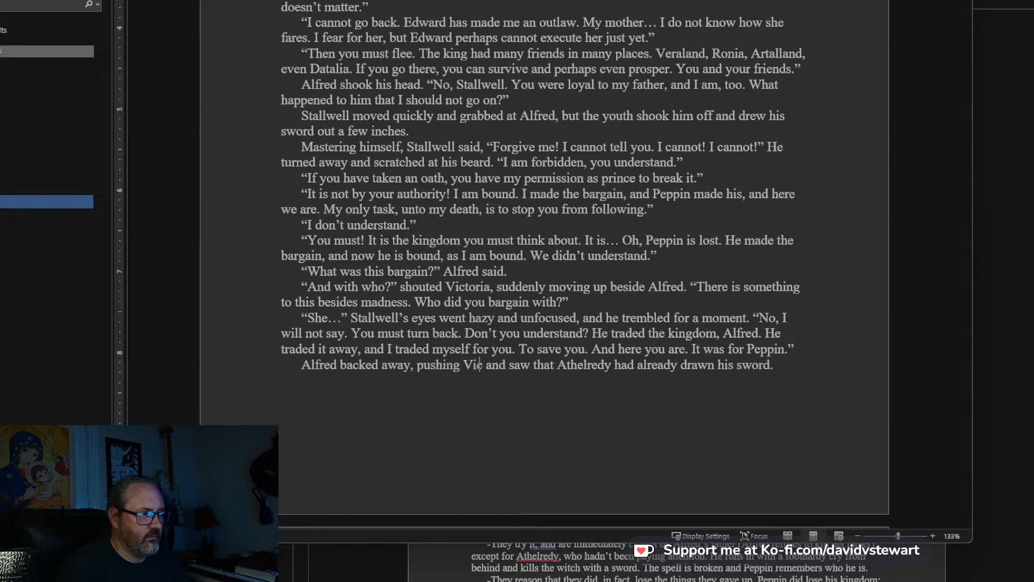
{"action": "type", "text": "ehind himself,"}
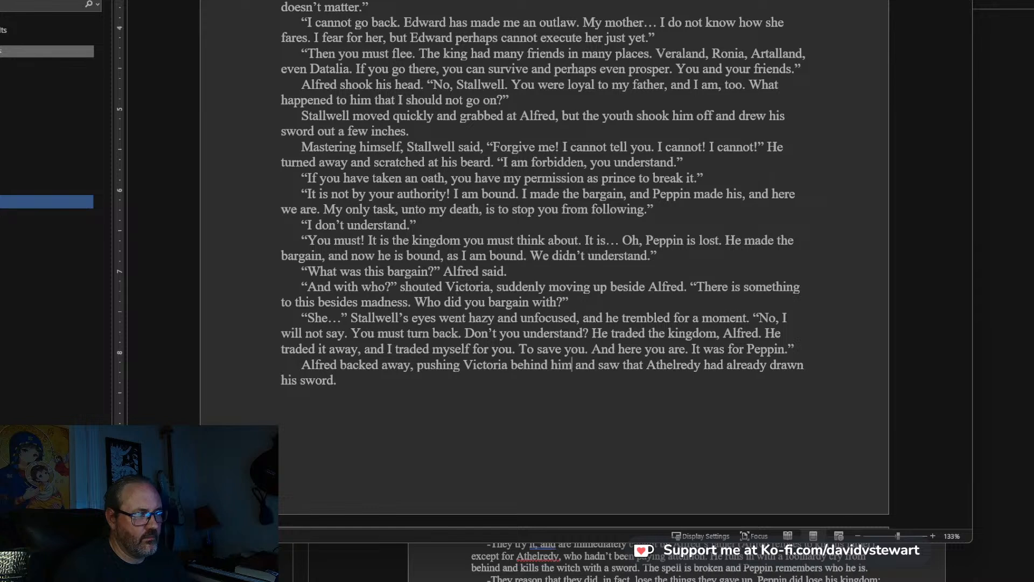
{"action": "key", "text": "BackSpace"}
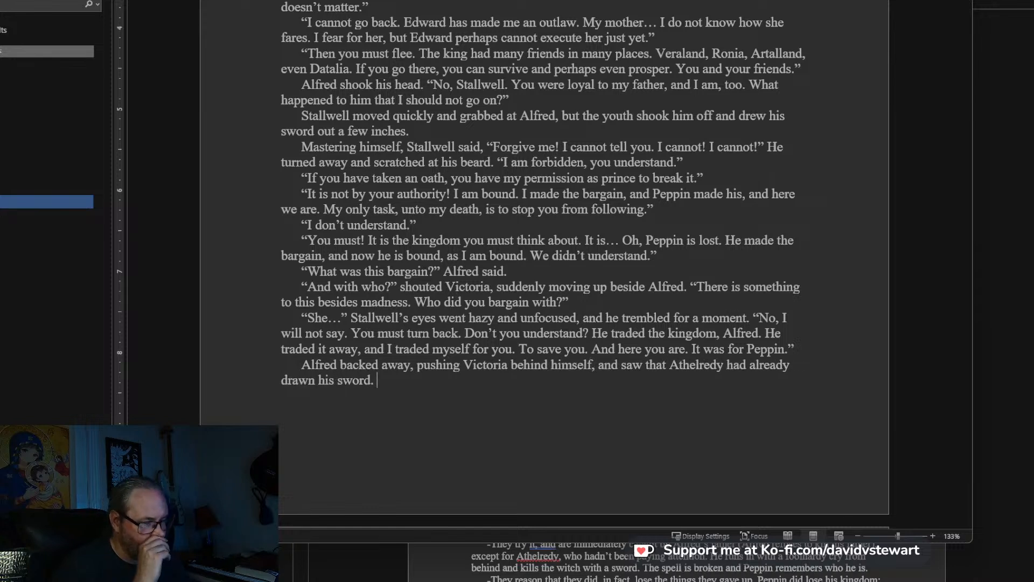
Add this sentence after “drawn his sword.”: Stallwell was now pacing back and forth, ranting at himself.
{"action": "type", "text": "Stallwell was now pacing back and"}
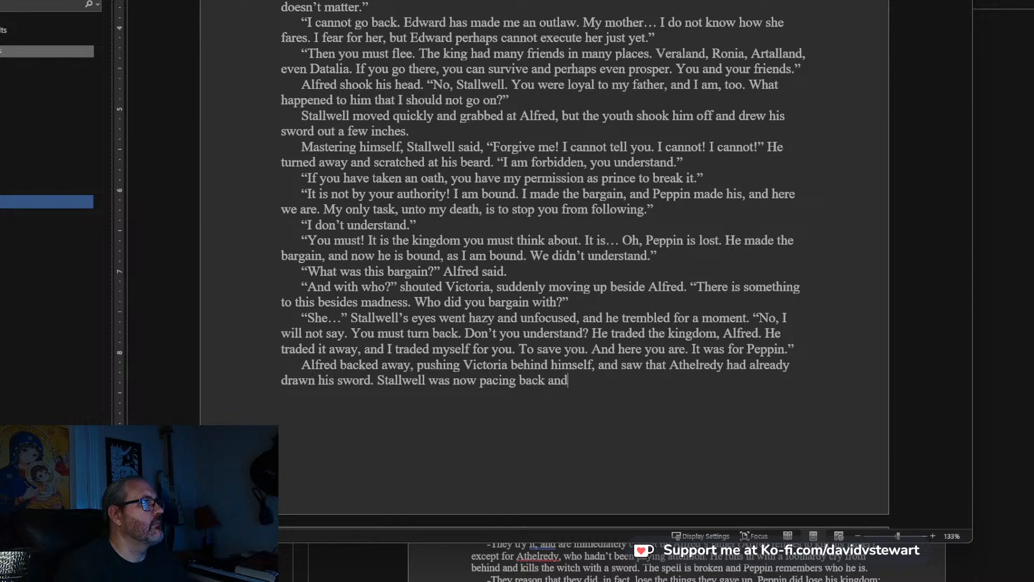
{"action": "type", "text": " forth, ranting at himself."}
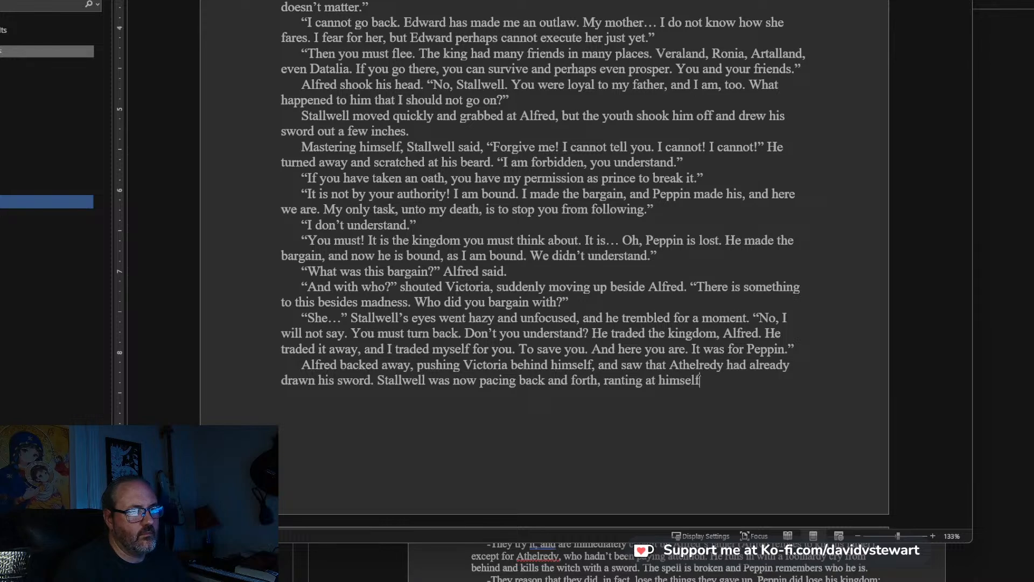
Remove the stray opening quotation mark's paragraph and extend the sentence after “ranting at himself” with: and mumbling indiscipherably.
{"action": "scroll", "coordinate": [443, 431], "scroll_direction": "down", "scroll_amount": 5}
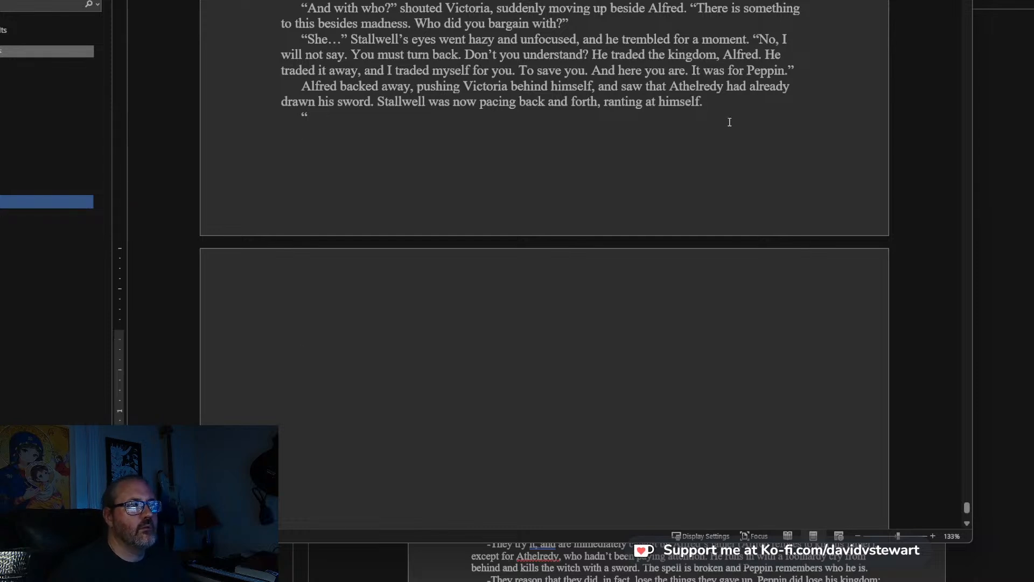
{"action": "left_click", "coordinate": [610, 103]}
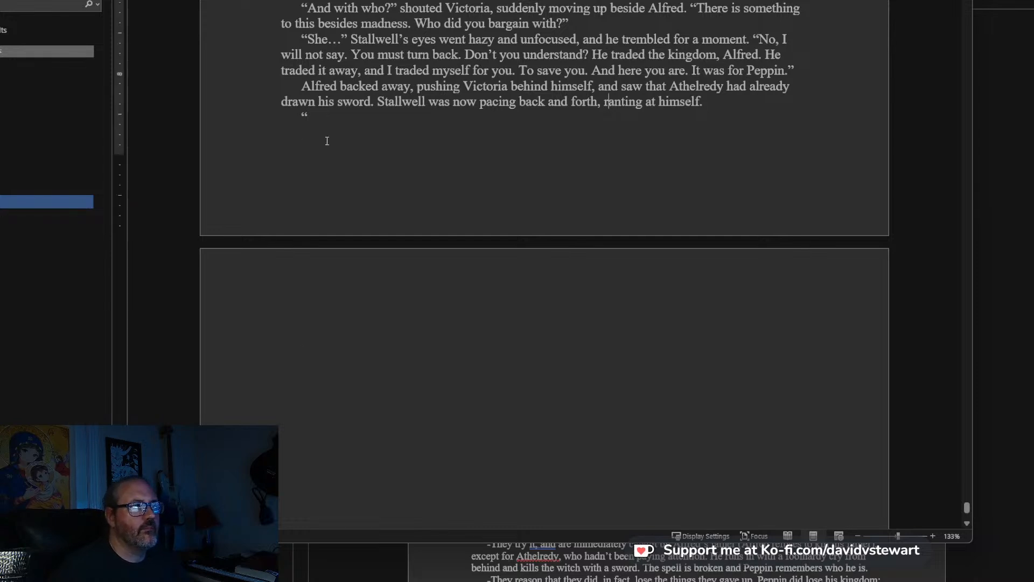
{"action": "left_click", "coordinate": [310, 112]}
{"action": "key", "text": "BackSpace"}
{"action": "key", "text": "BackSpace"}
{"action": "key", "text": "BackSpace"}
{"action": "type", "text": "and m"}
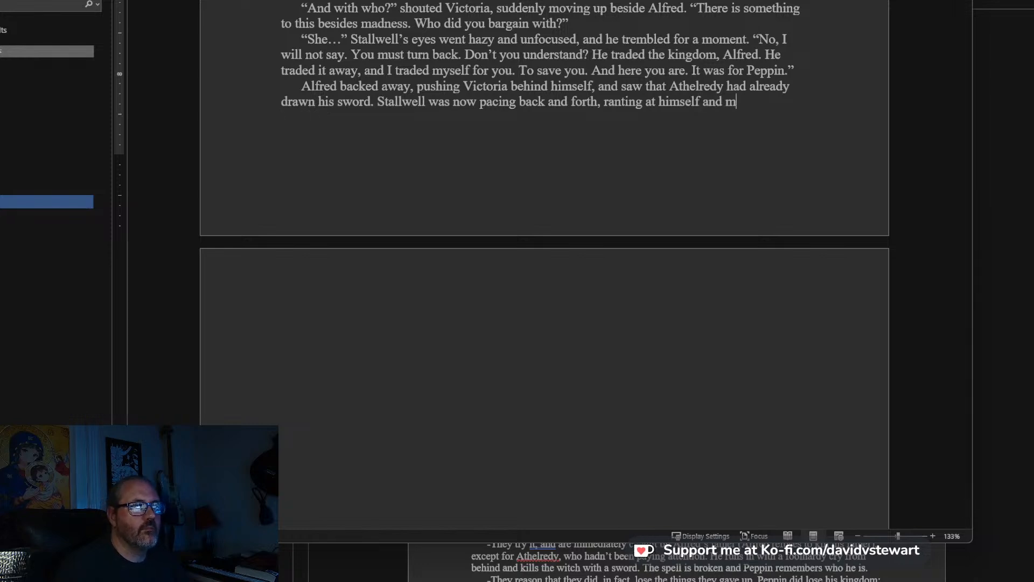
{"action": "type", "text": "umbling indi"}
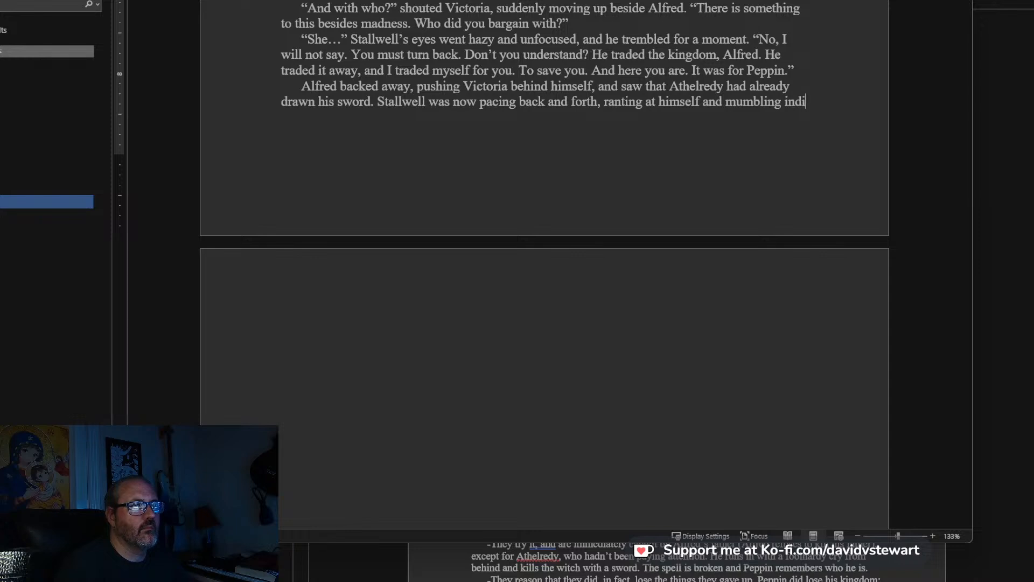
{"action": "type", "text": "scipherably."}
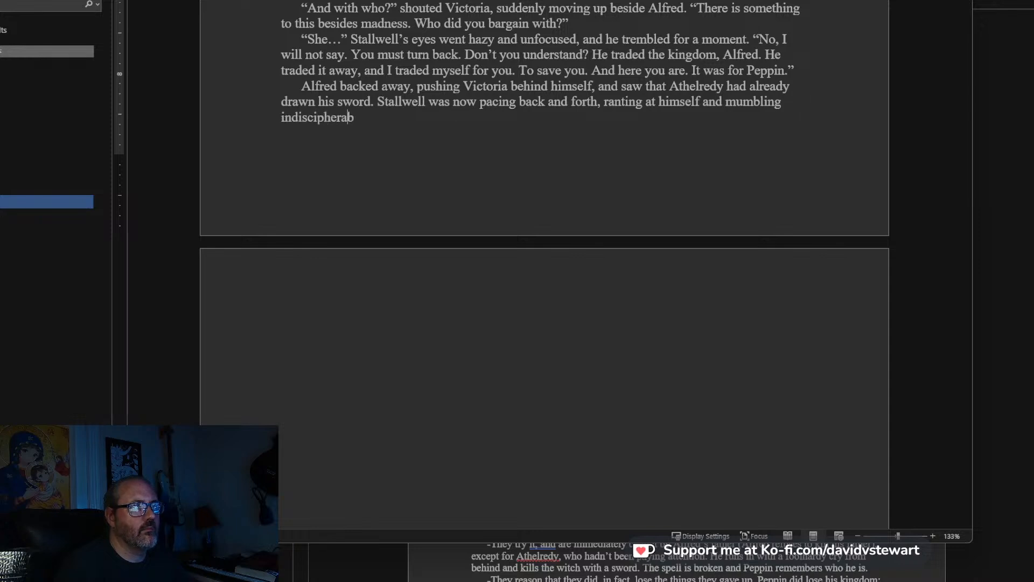
Add the paragraph “Just tell me what happened,” Alfred said, keeping his voice as calm and even as he could. Start another paragraph below it.
{"action": "key", "text": "Return"}
{"action": "type", "text": "\"Just tell me what happe"}
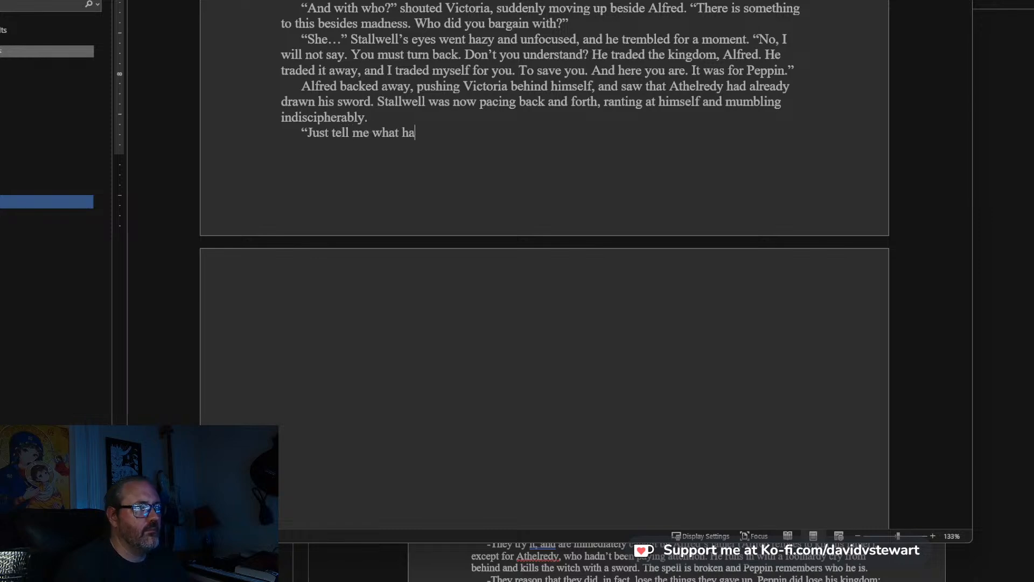
{"action": "type", "text": "ned,\" Alfr"}
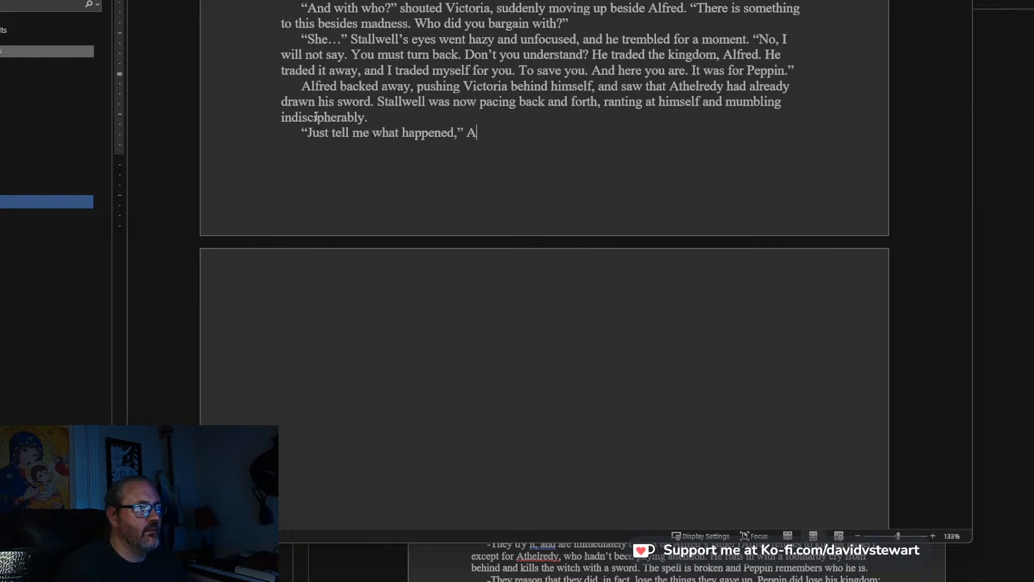
{"action": "type", "text": "ed said"}
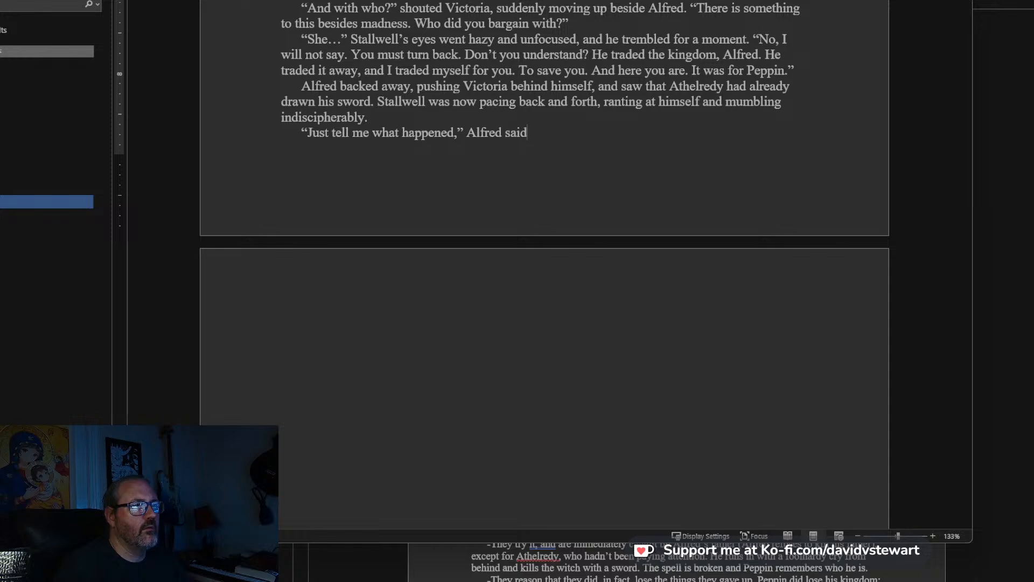
{"action": "type", "text": ", keeping h"}
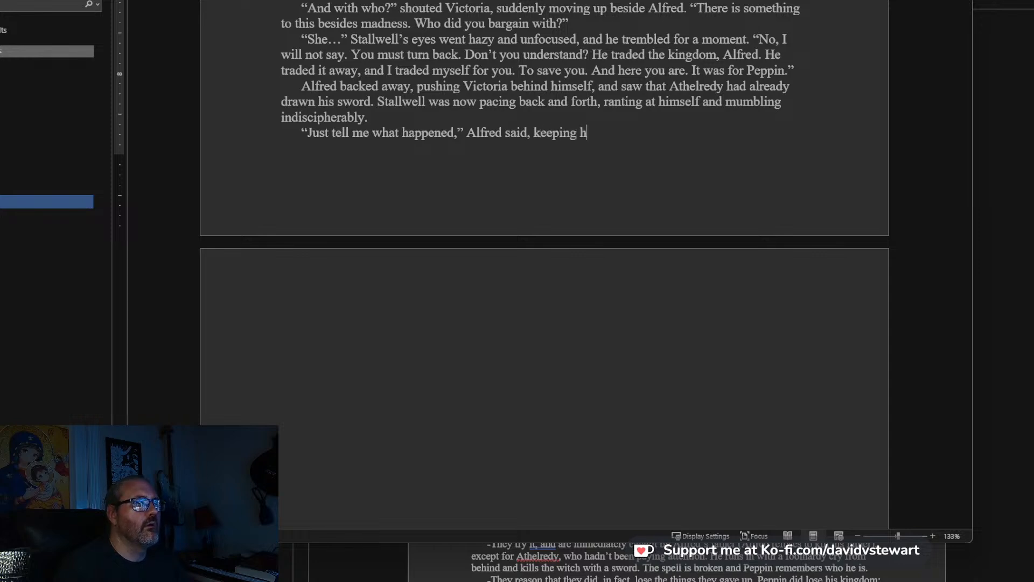
{"action": "type", "text": "is voice as ca"}
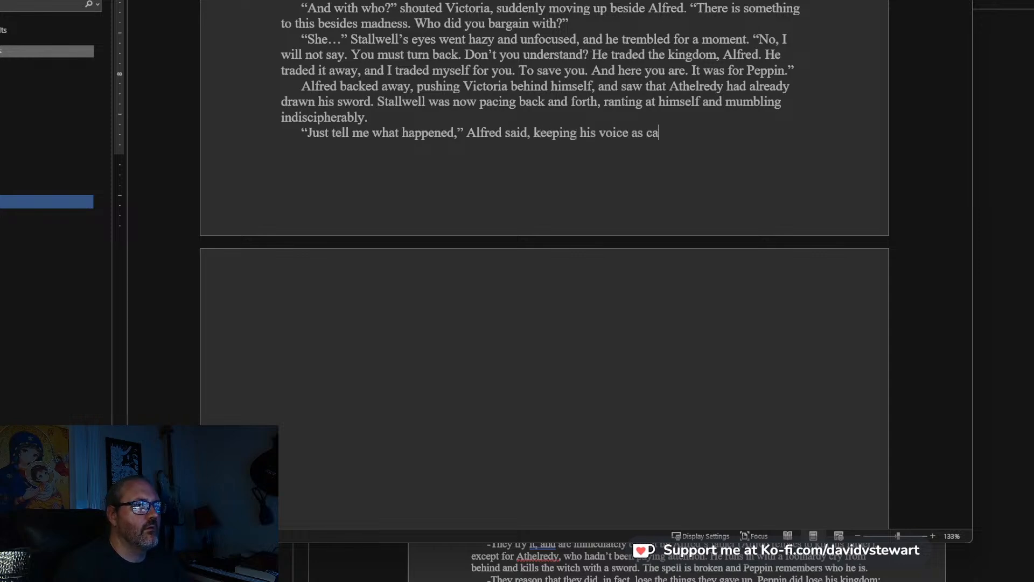
{"action": "type", "text": "lm and even as he could."}
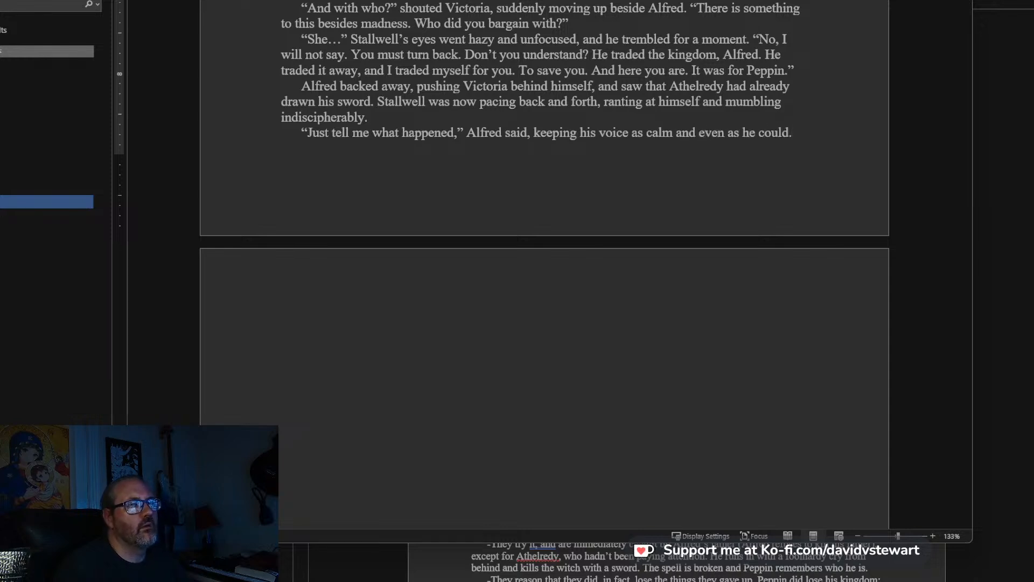
{"action": "key", "text": "Return"}
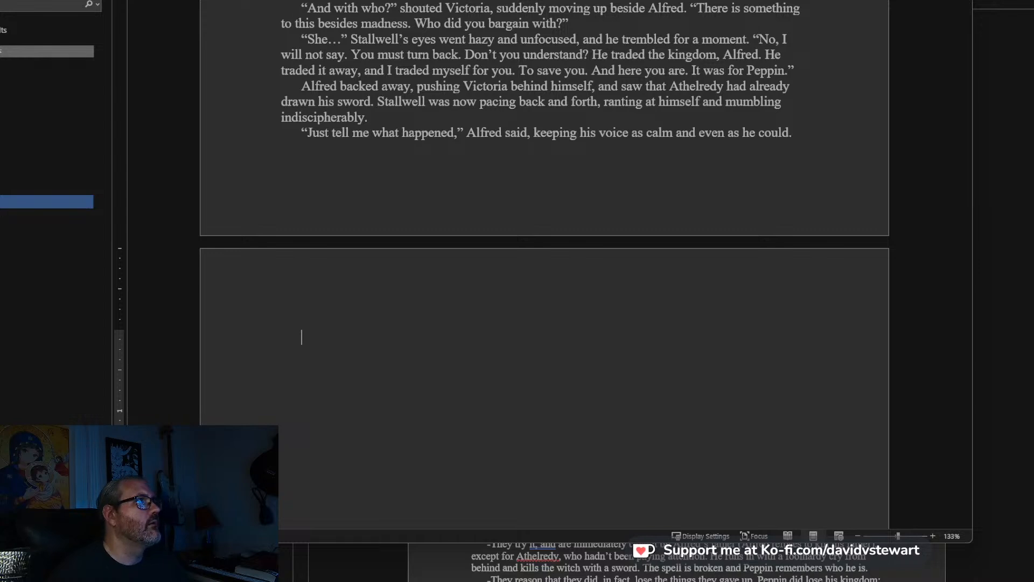
Extend Alfred's “Just tell me what happened” paragraph after “as he could” with: while slowly drawing his sword.
{"action": "key", "text": "alt+Tab"}
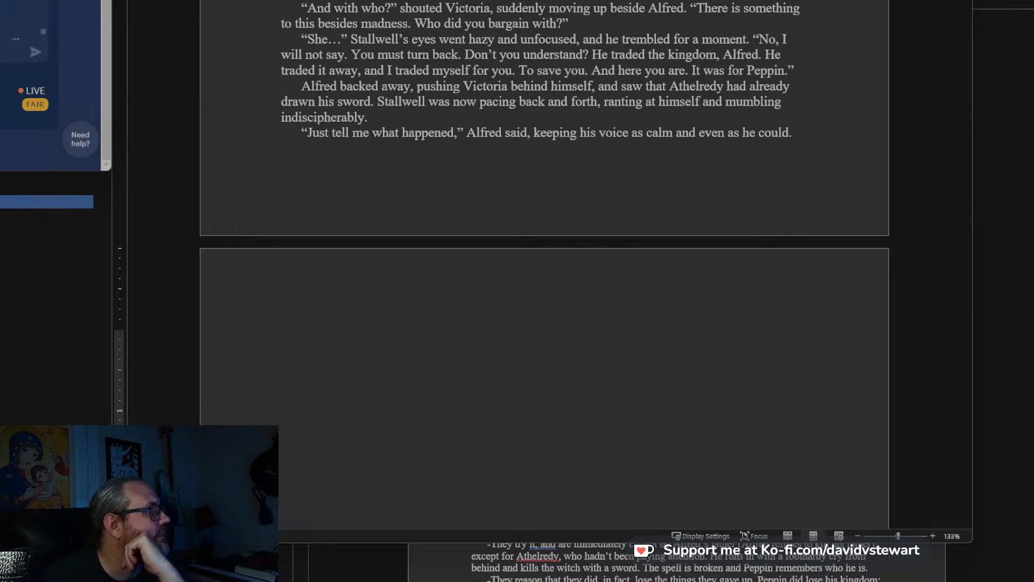
{"action": "left_click", "coordinate": [852, 134]}
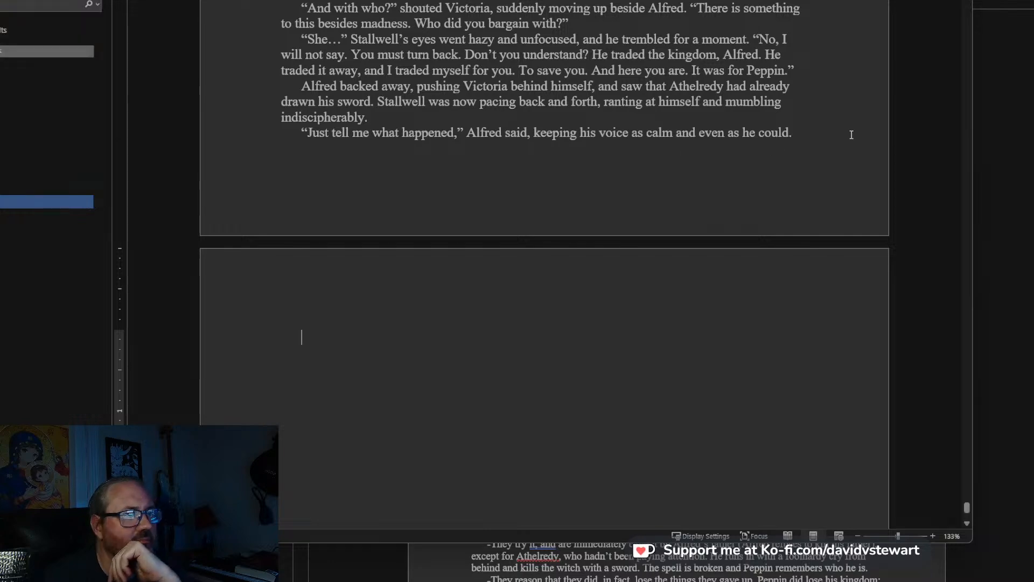
{"action": "left_click", "coordinate": [823, 132]}
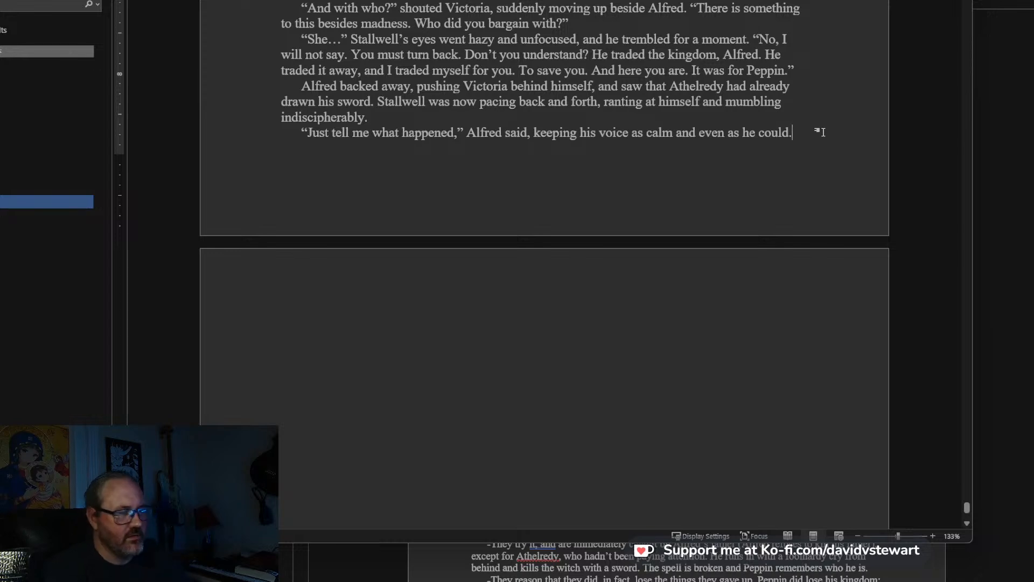
{"action": "key", "text": "BackSpace"}
{"action": "type", "text": "while"}
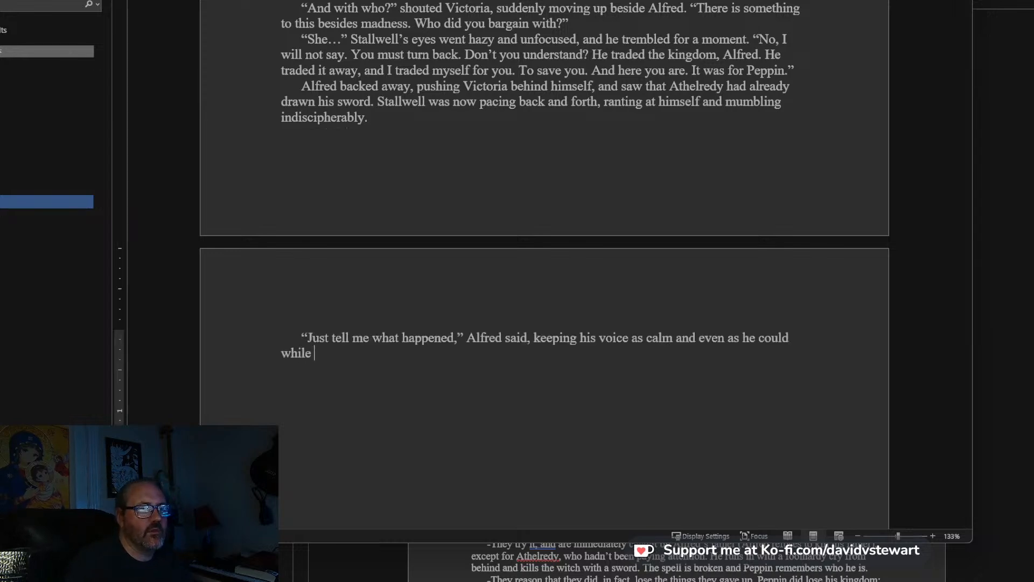
{"action": "type", "text": " slow"}
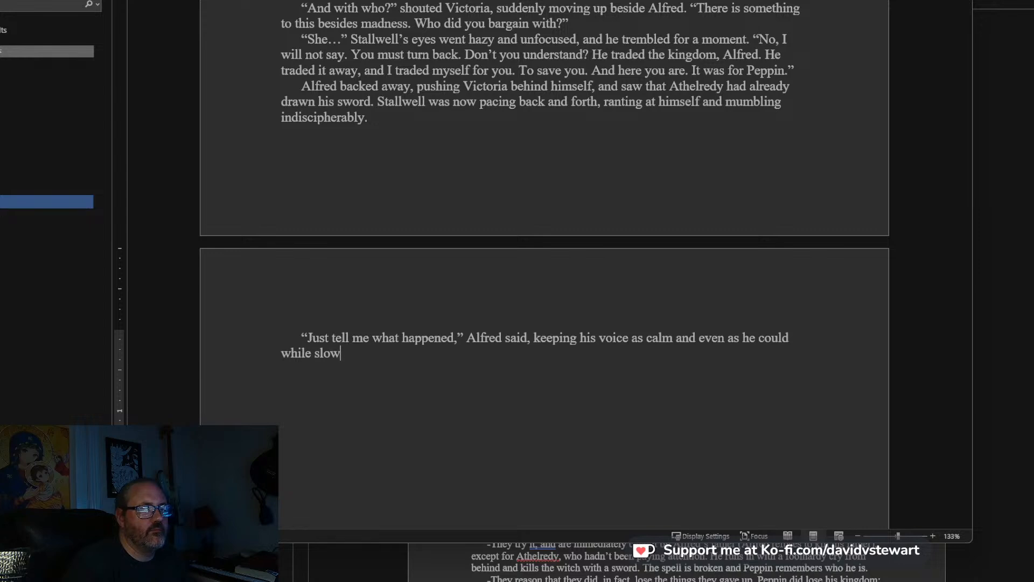
{"action": "key", "text": "BackSpace"}
{"action": "key", "text": "BackSpace"}
{"action": "key", "text": "BackSpace"}
{"action": "key", "text": "BackSpace"}
{"action": "key", "text": "BackSpace"}
{"action": "key", "text": "BackSpace"}
{"action": "key", "text": "BackSpace"}
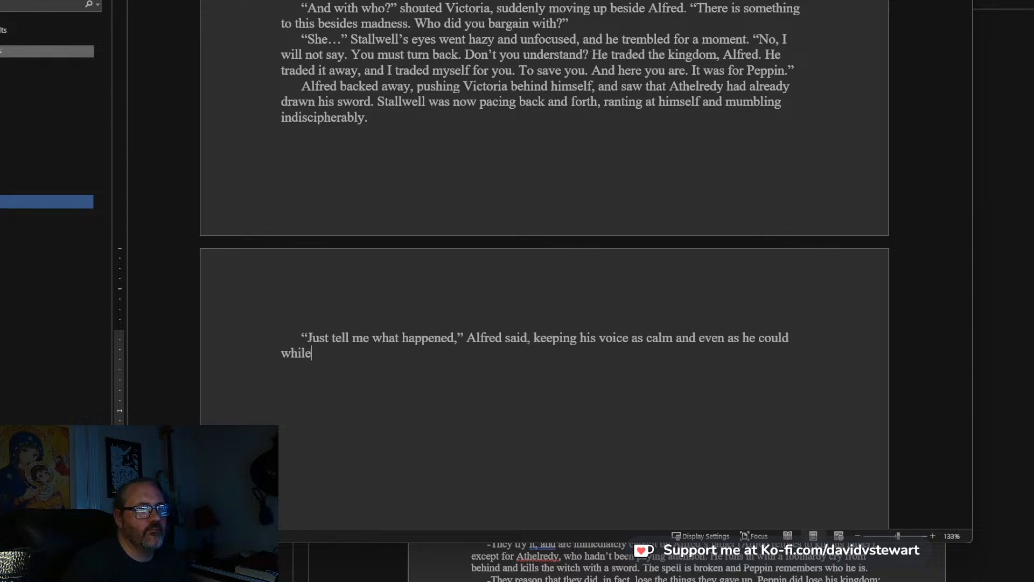
{"action": "type", "text": "ile slowly drawing h"}
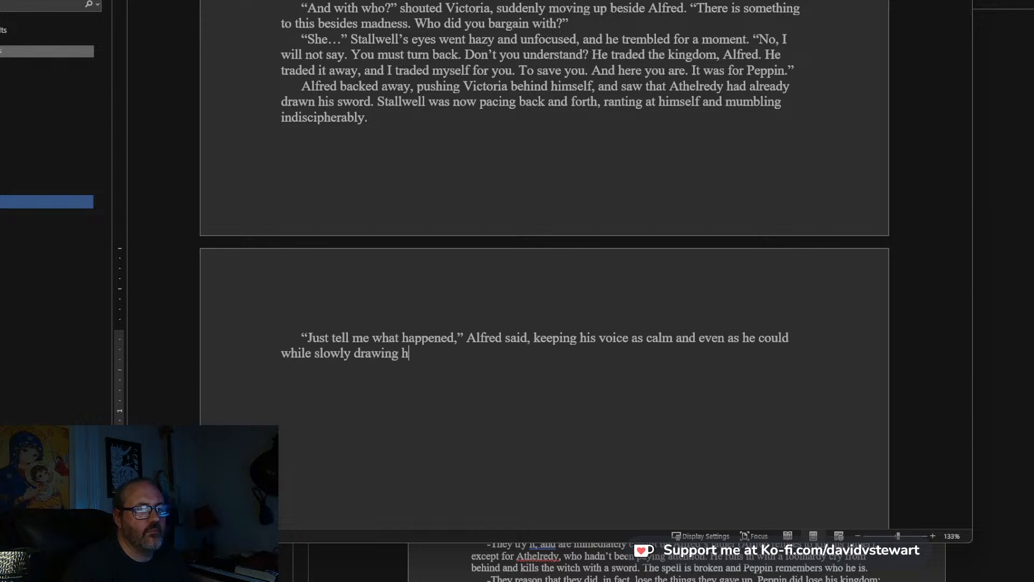
{"action": "type", "text": "is swo"}
{"action": "key", "text": "BackSpace"}
{"action": "type", "text": "word."}
Start a new paragraph with: “It was the guardian, but we were unprepared,” Stallwell said. Open another quotation after it.
{"action": "key", "text": "Return"}
{"action": "type", "text": "“"}
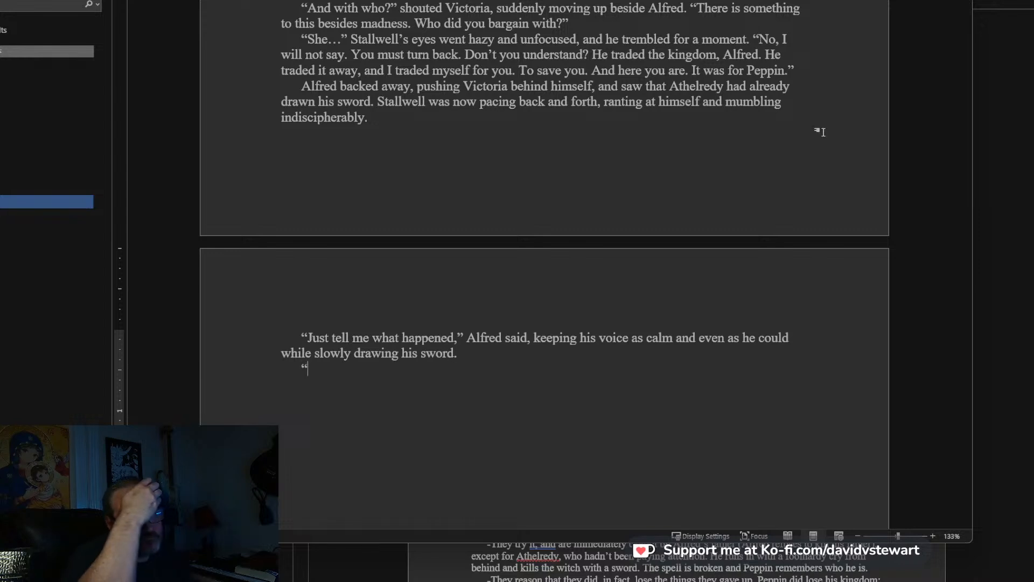
{"action": "type", "text": "She was the gua"}
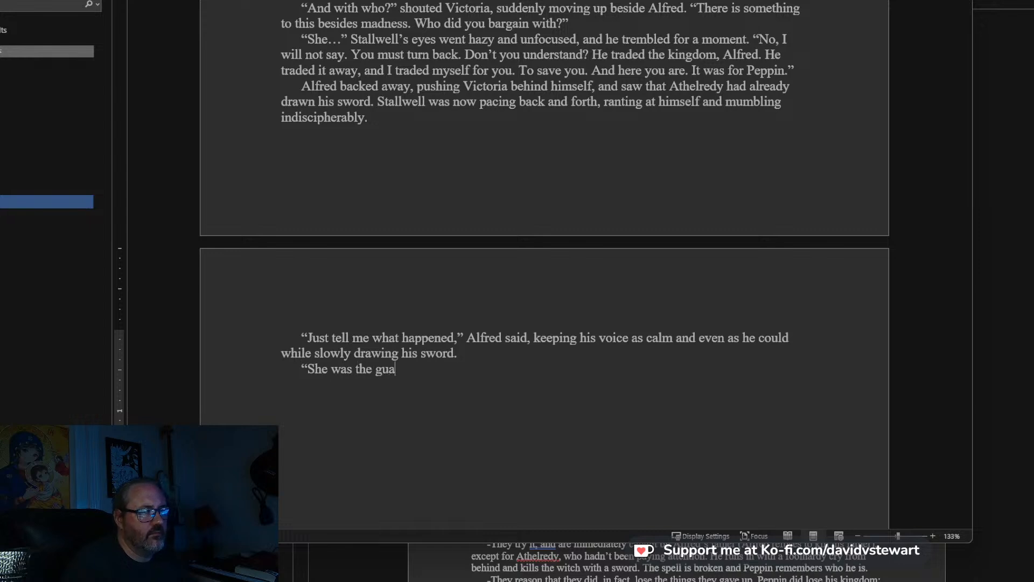
{"action": "type", "text": "rdian, but"}
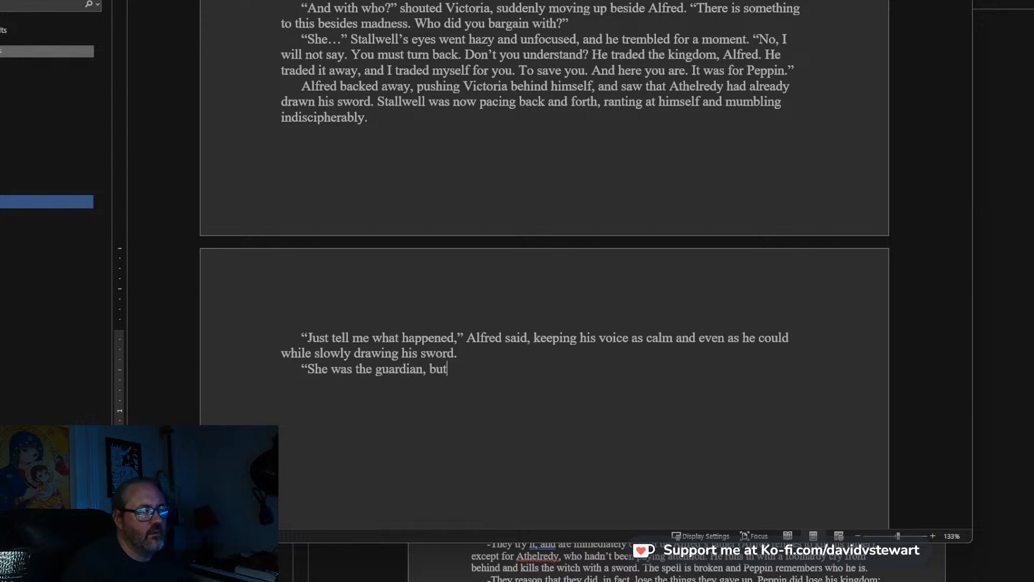
{"action": "type", "text": " we were urprepa"}
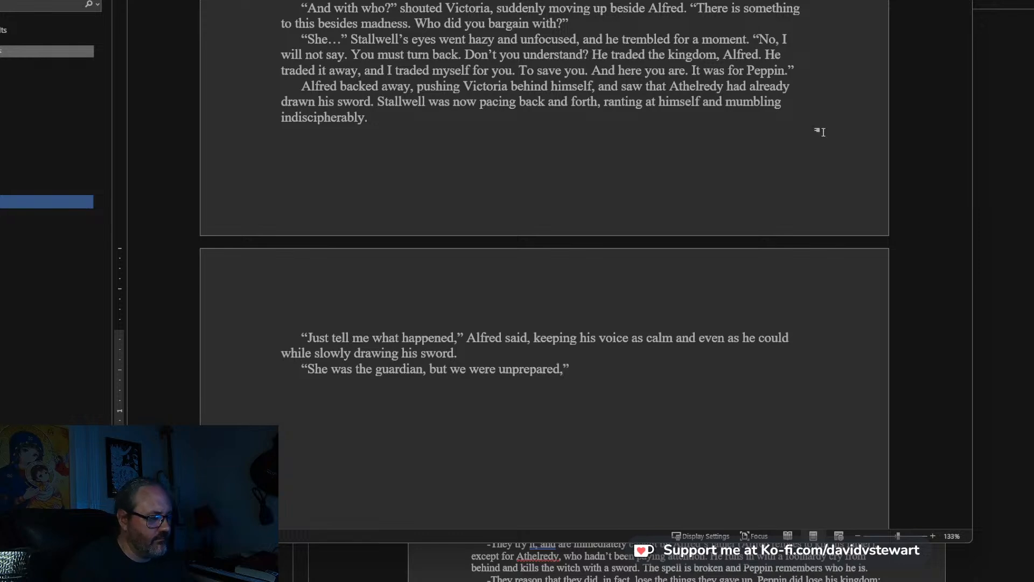
{"action": "type", "text": "red,\" Stallwell said"}
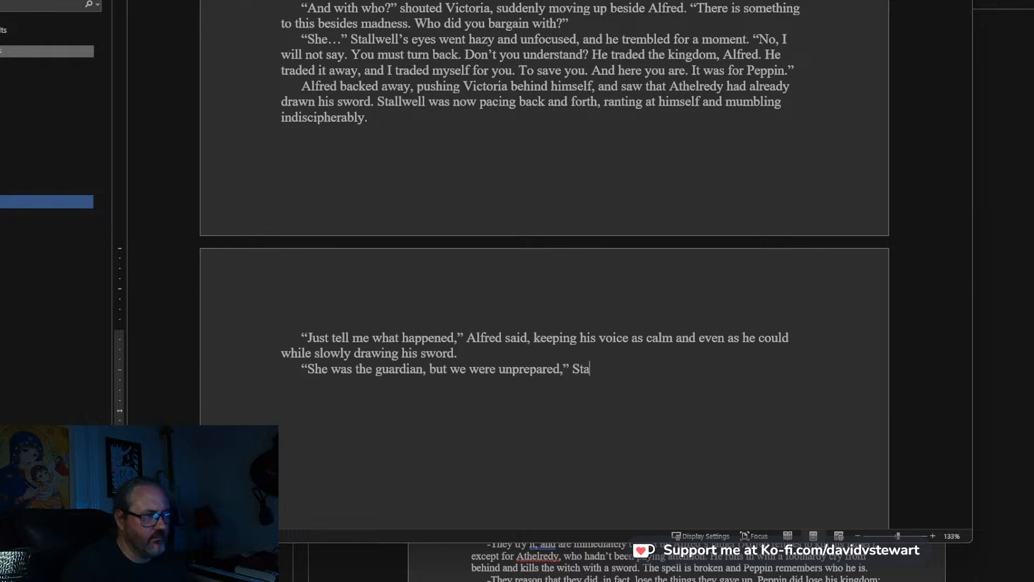
{"action": "type", "text": ". \""}
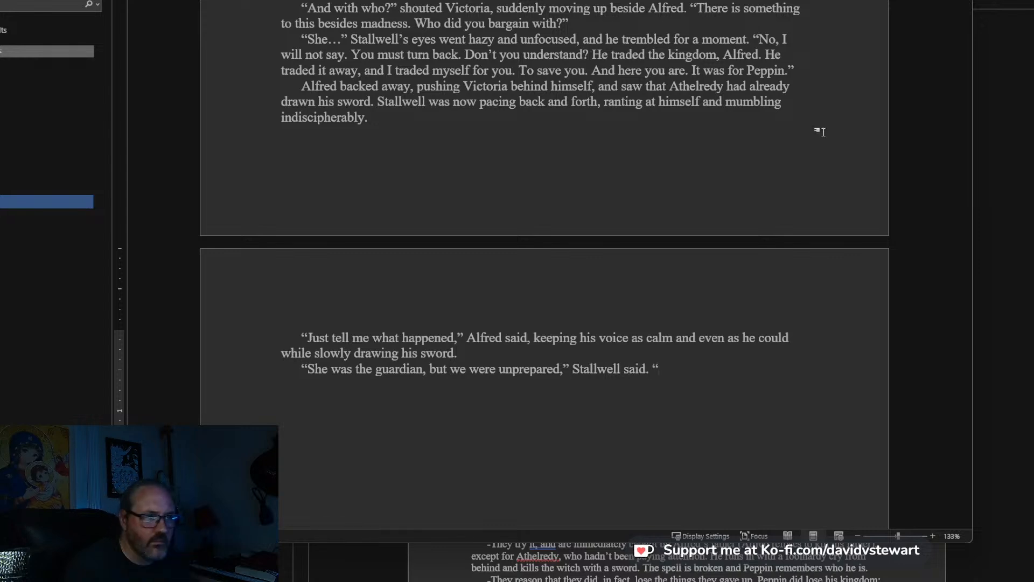
{"action": "left_click_drag", "start_coordinate": [328, 371], "coordinate": [307, 371]}
{"action": "type", "text": "It"}
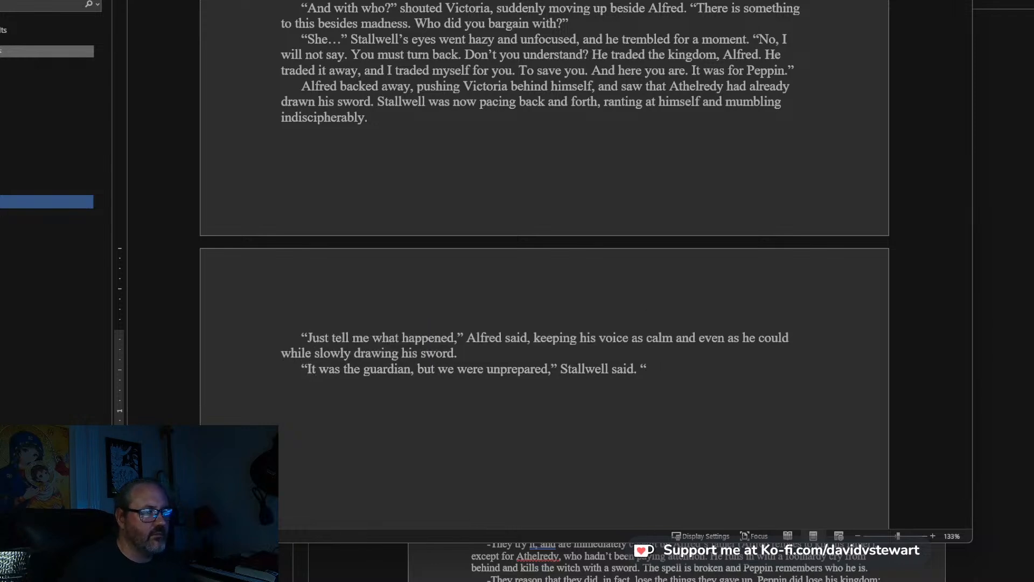
{"action": "type", "text": "We thought it wou"}
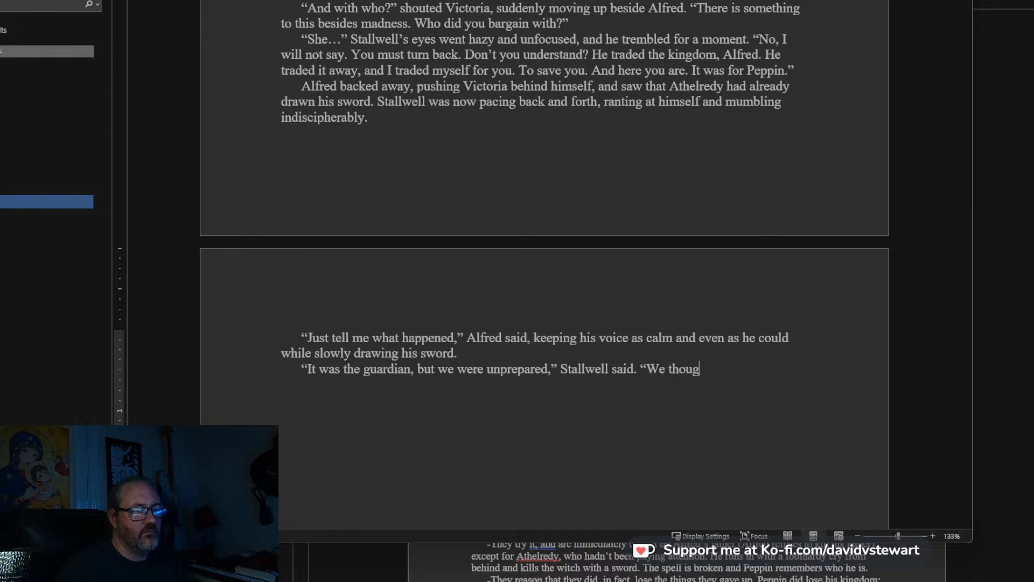
Continue Stallwell's reply after “Stallwell said.” with: We thought it was going to be something else.
{"action": "key", "text": "BackSpace"}
{"action": "key", "text": "BackSpace"}
{"action": "type", "text": "as"}
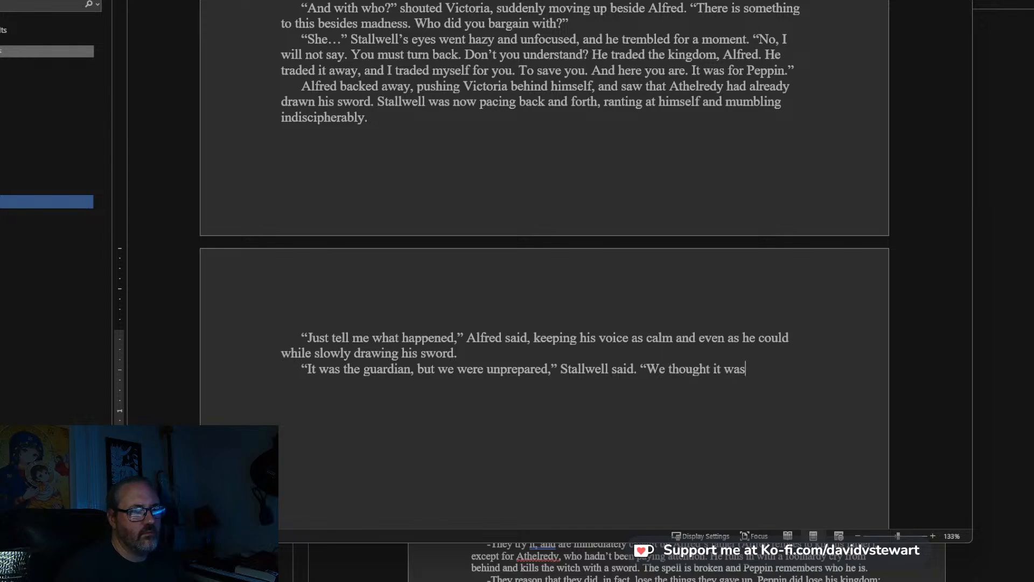
{"action": "type", "text": " going to be somethi"}
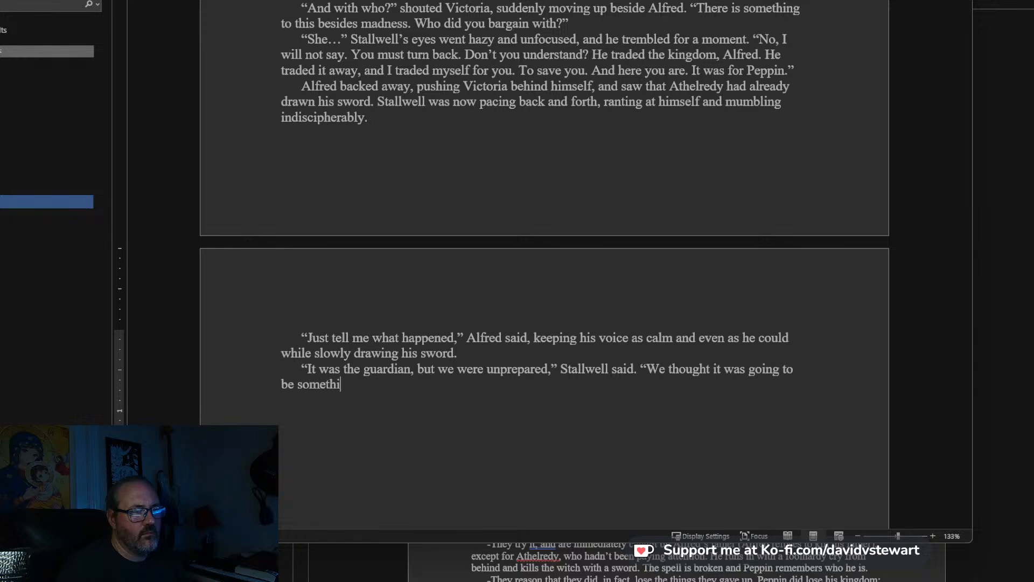
{"action": "type", "text": "ng else."}
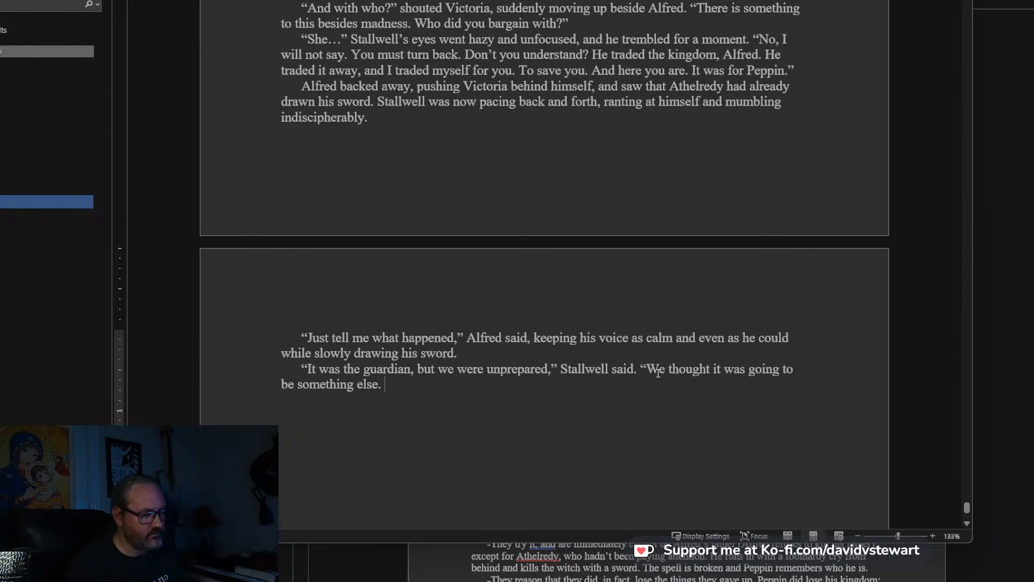
{"action": "type", "text": "You father "}
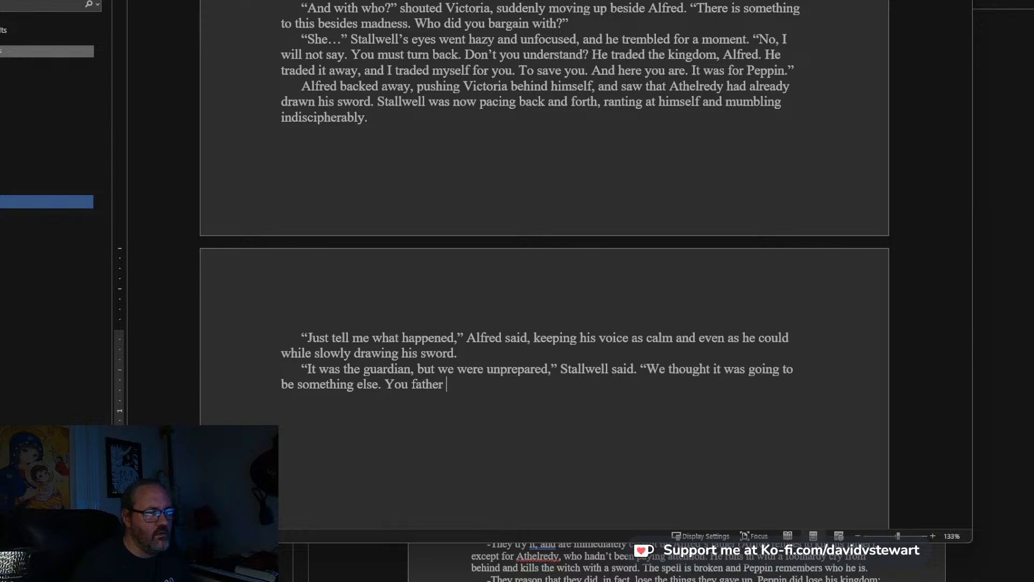
{"action": "type", "text": "mad"}
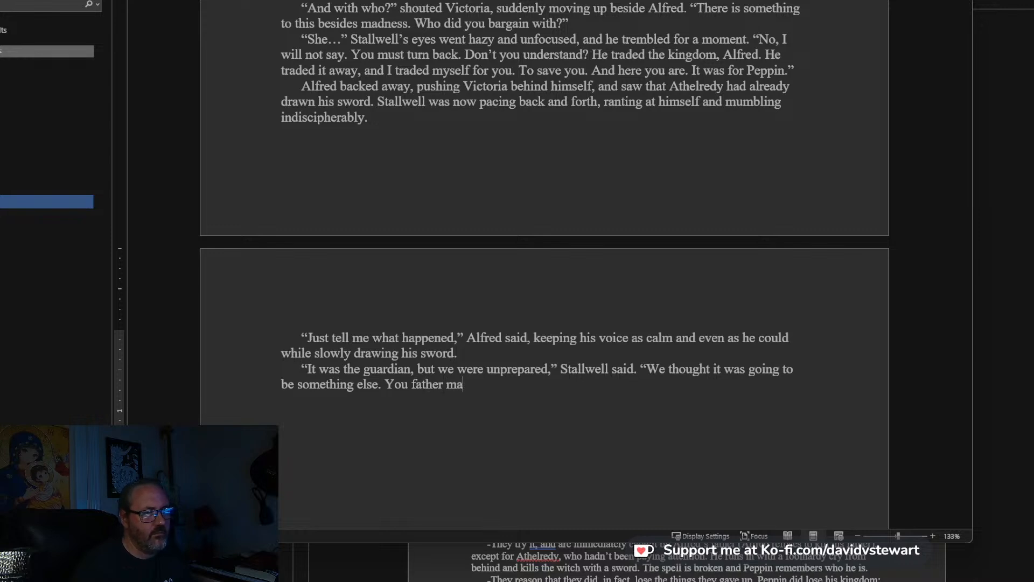
{"action": "key", "text": "BackSpace"}
{"action": "key", "text": "BackSpace"}
{"action": "key", "text": "BackSpace"}
{"action": "key", "text": "BackSpace"}
{"action": "key", "text": "BackSpace"}
{"action": "key", "text": "BackSpace"}
{"action": "key", "text": "BackSpace"}
{"action": "key", "text": "BackSpace"}
{"action": "key", "text": "BackSpace"}
{"action": "key", "text": "BackSpace"}
{"action": "key", "text": "BackSpace"}
Finish Stallwell's reply after “something else.” with: We had to give something up. This is why I have my fief.”.
{"action": "type", "text": "We "}
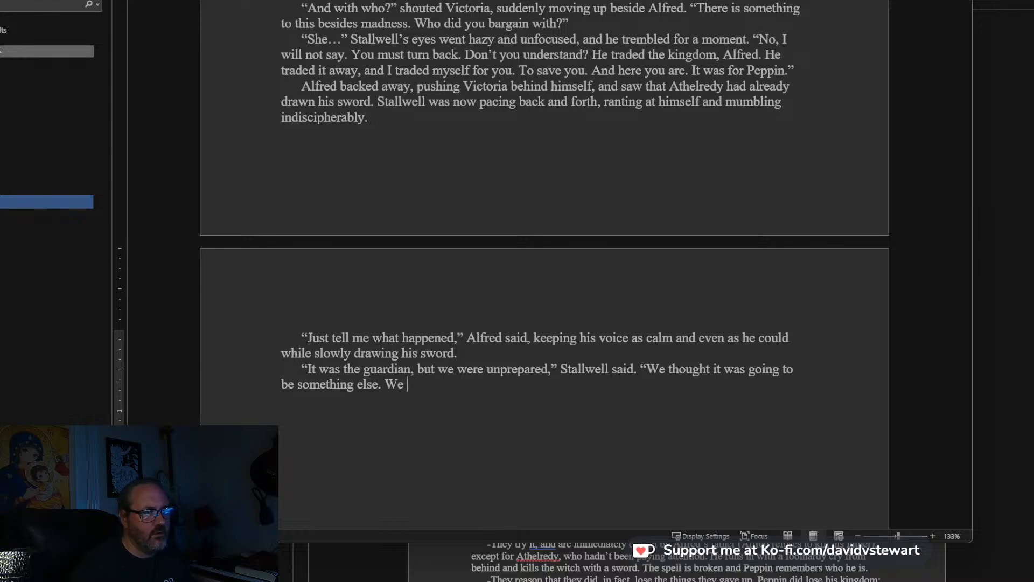
{"action": "type", "text": "had to give something up"}
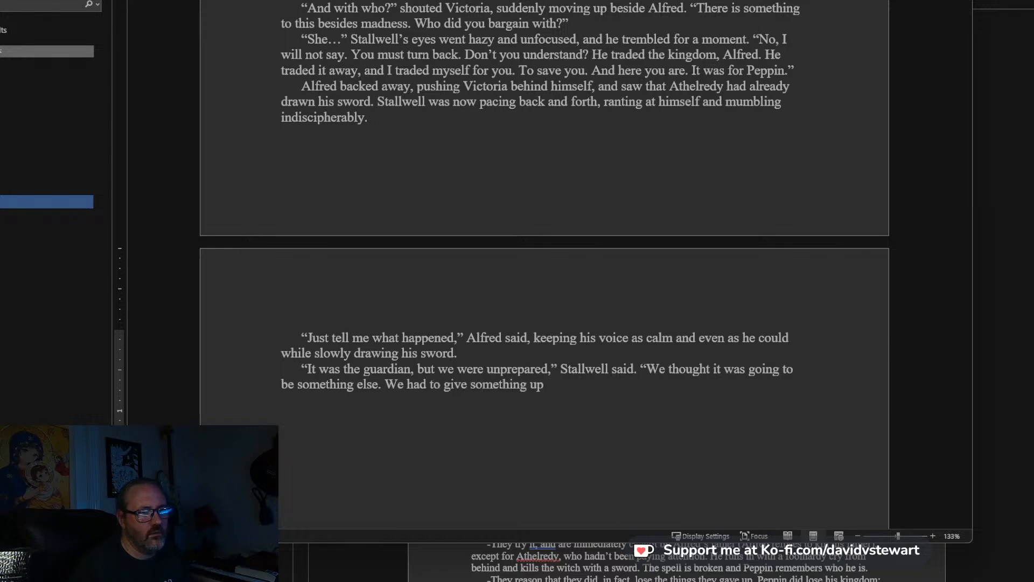
{"action": "type", "text": ". This"}
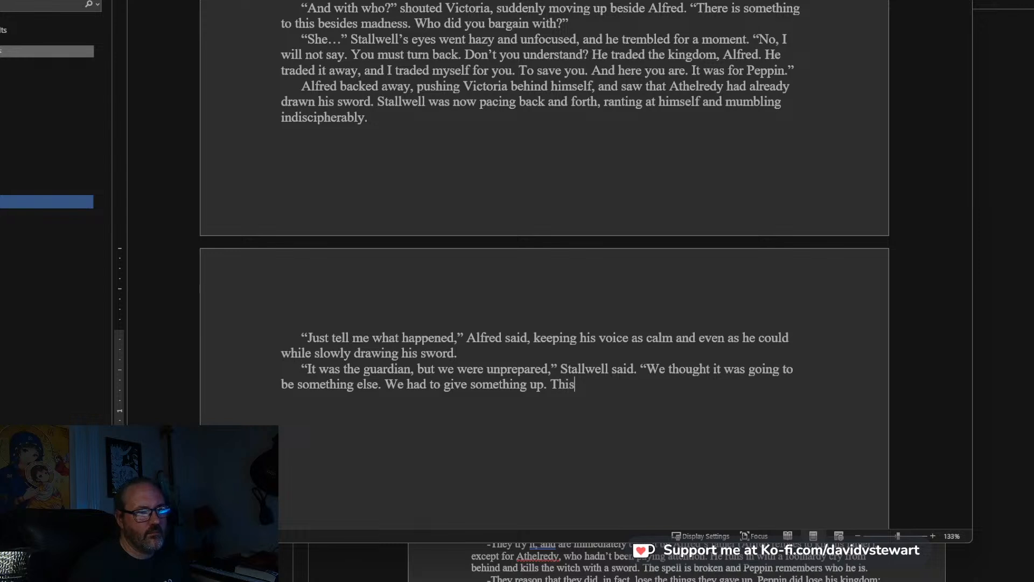
{"action": "type", "text": " is why I have"}
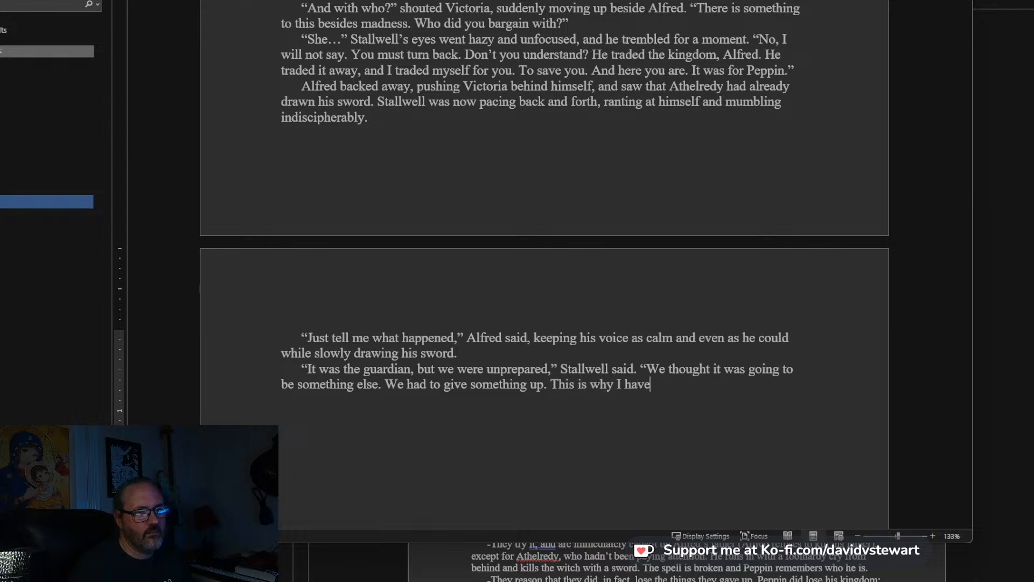
{"action": "type", "text": " my fief.\""}
Start a new paragraph below the fief line with: Stallwell suddenly got on his knees and cowtowed before Alfred.
{"action": "key", "text": "Return"}
{"action": "type", "text": "Stallwells "}
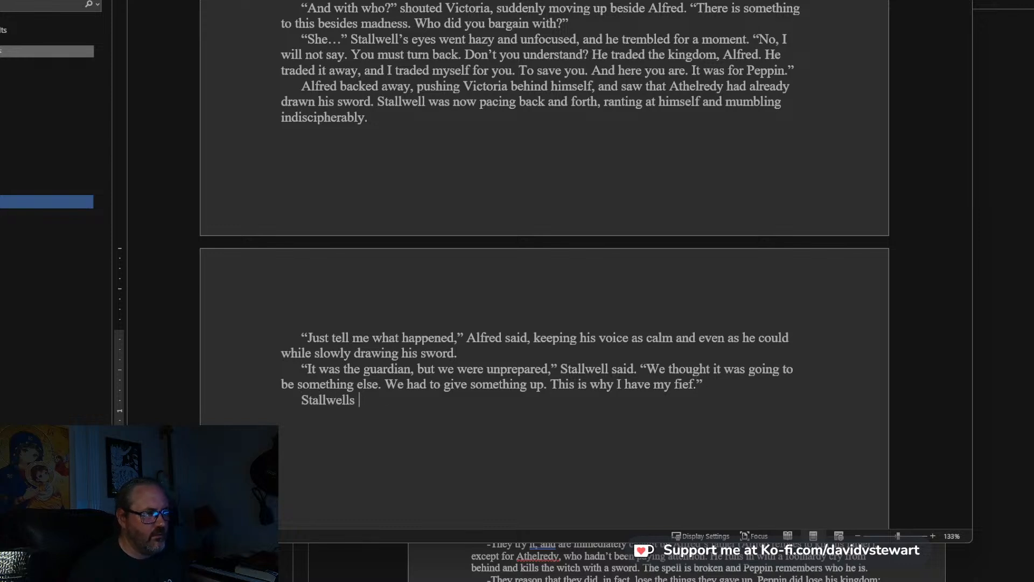
{"action": "key", "text": "BackSpace"}
{"action": "key", "text": "BackSpace"}
{"action": "type", "text": " suddenly"}
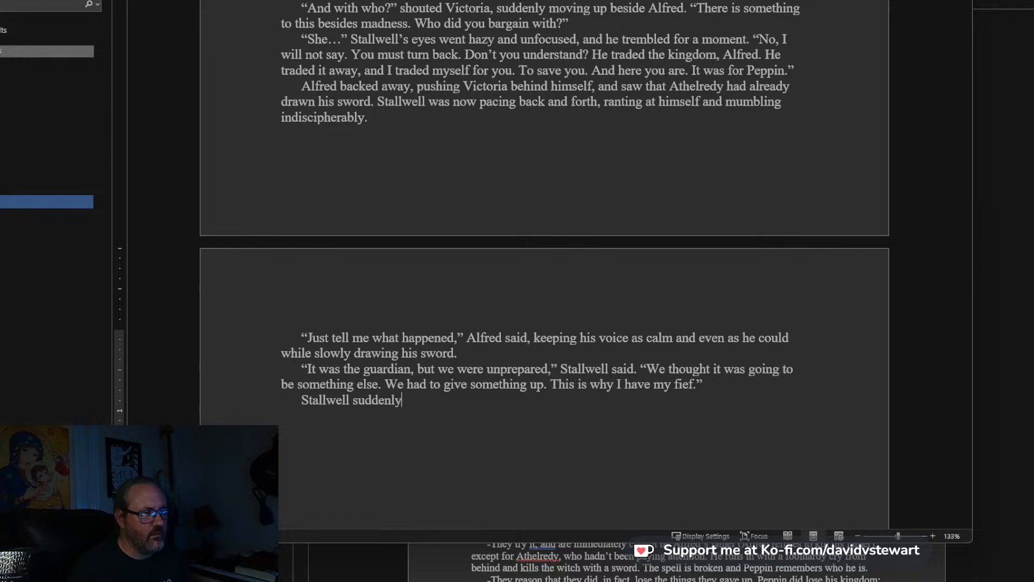
{"action": "type", "text": " got on his "}
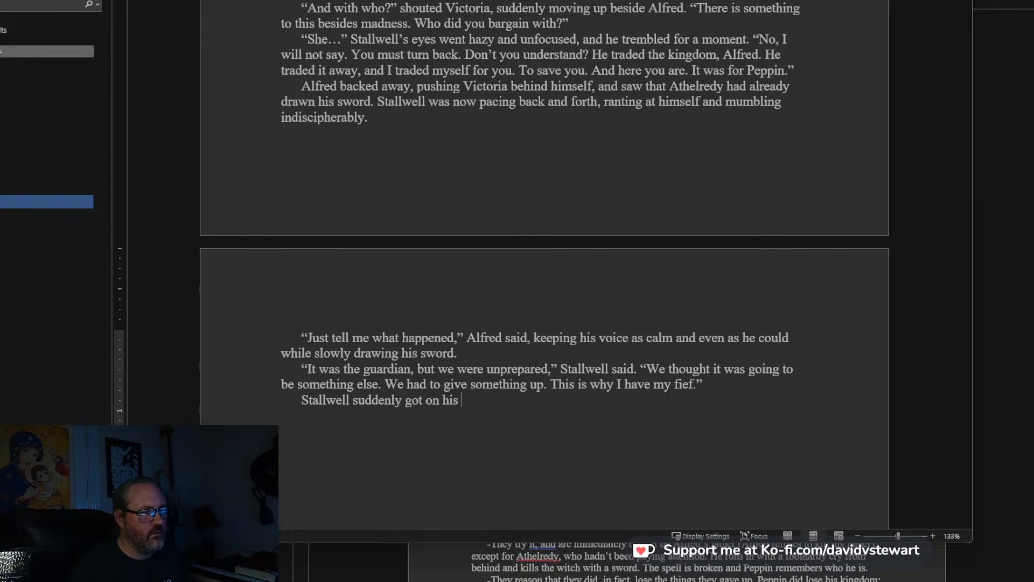
{"action": "type", "text": "knees and cowt"}
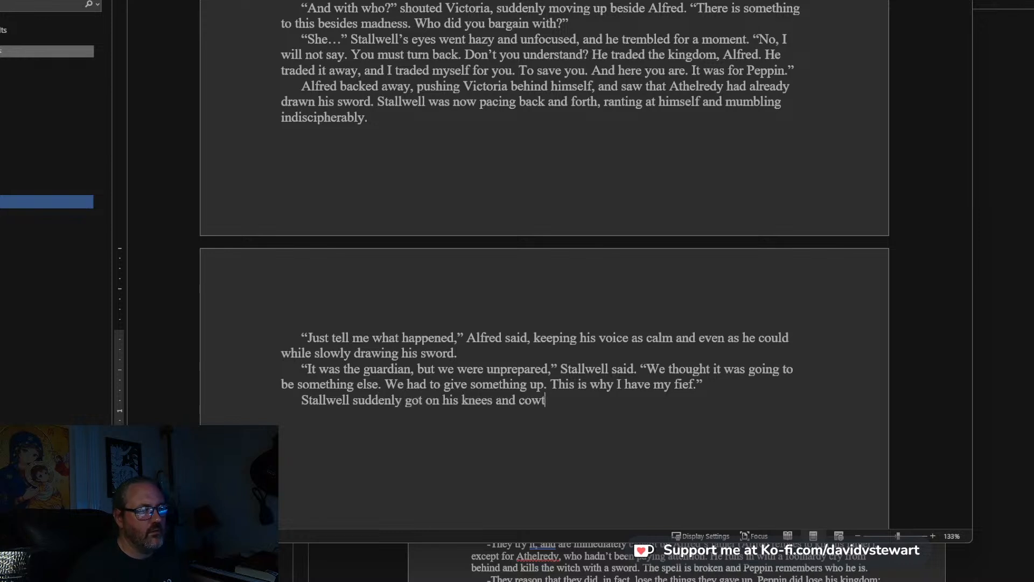
{"action": "type", "text": "owed before "}
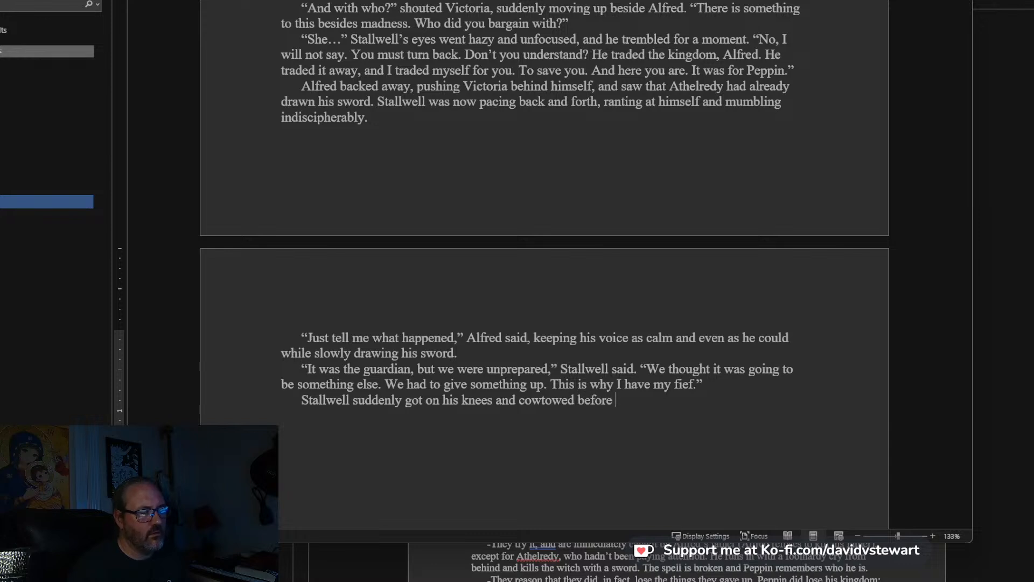
{"action": "type", "text": "Alfred. \"And "}
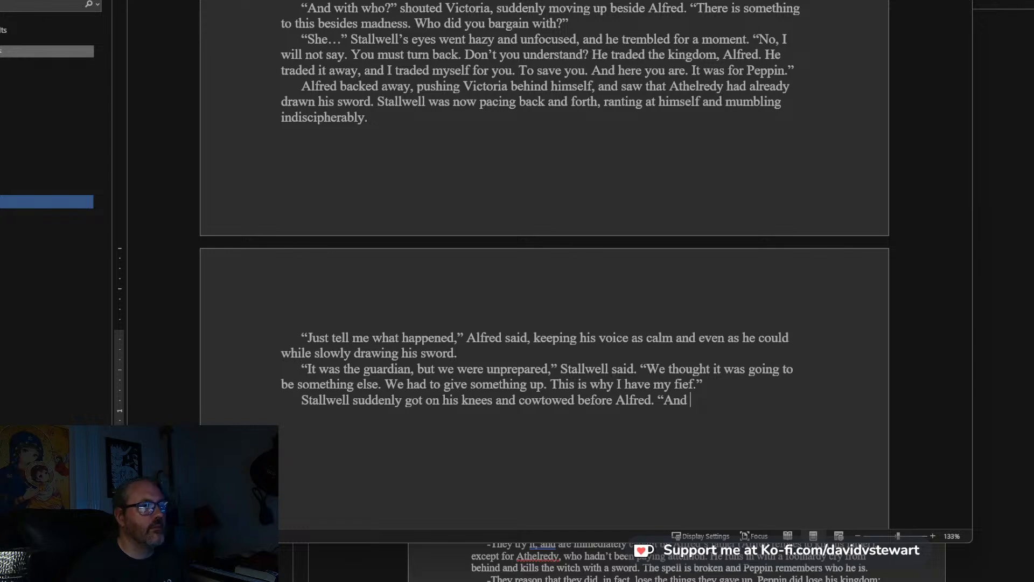
{"action": "type", "text": "I lose it wi"}
End the sentence after “before Alfred” and add Stallwell's line: “And I lose it all willingly, because Peppin would want it so.”.
{"action": "key", "text": "BackSpace"}
{"action": "key", "text": "BackSpace"}
{"action": "type", "text": "all will"}
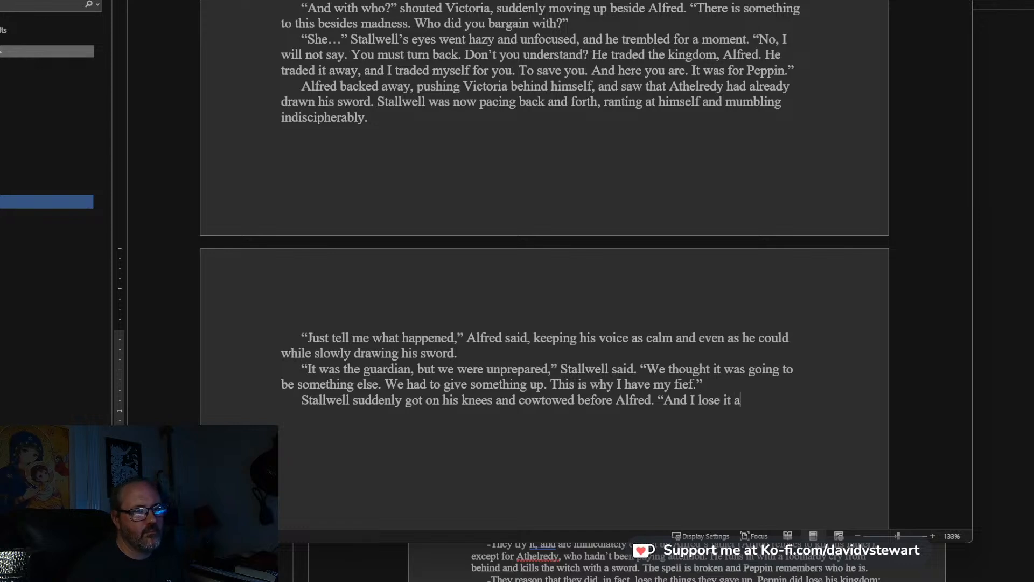
{"action": "type", "text": "ingly,"}
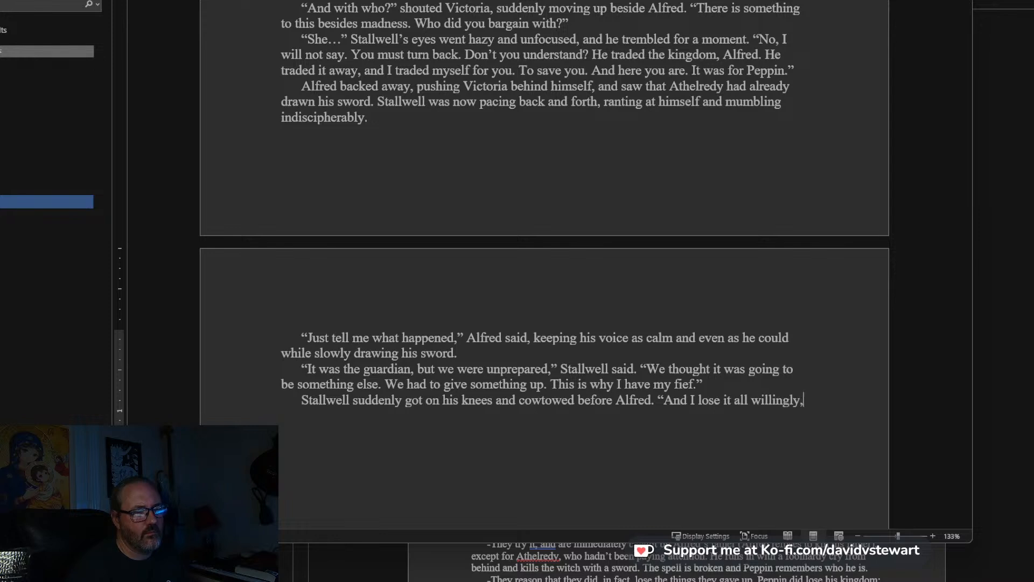
{"action": "type", "text": " beca"}
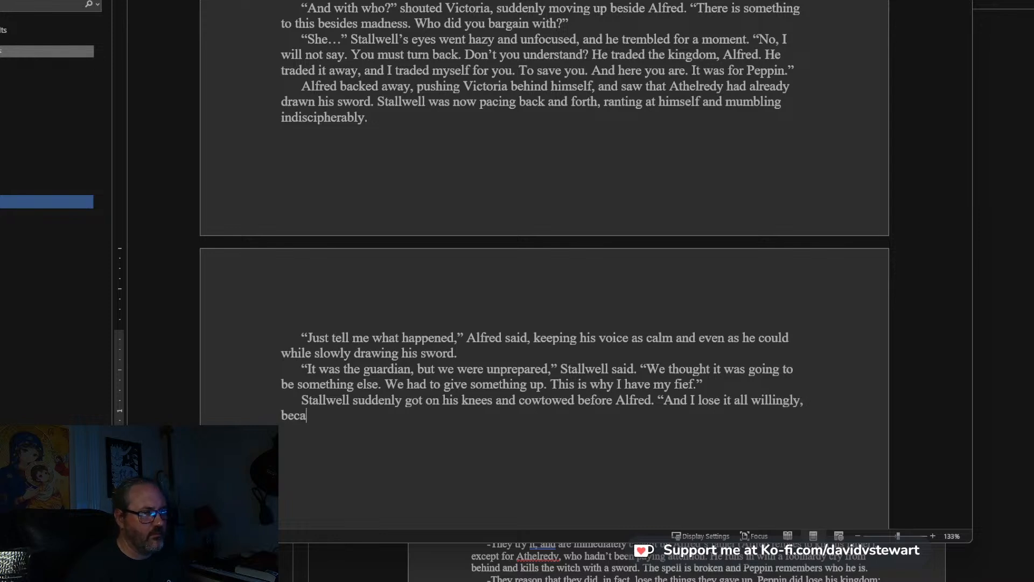
{"action": "type", "text": "use Peppin "}
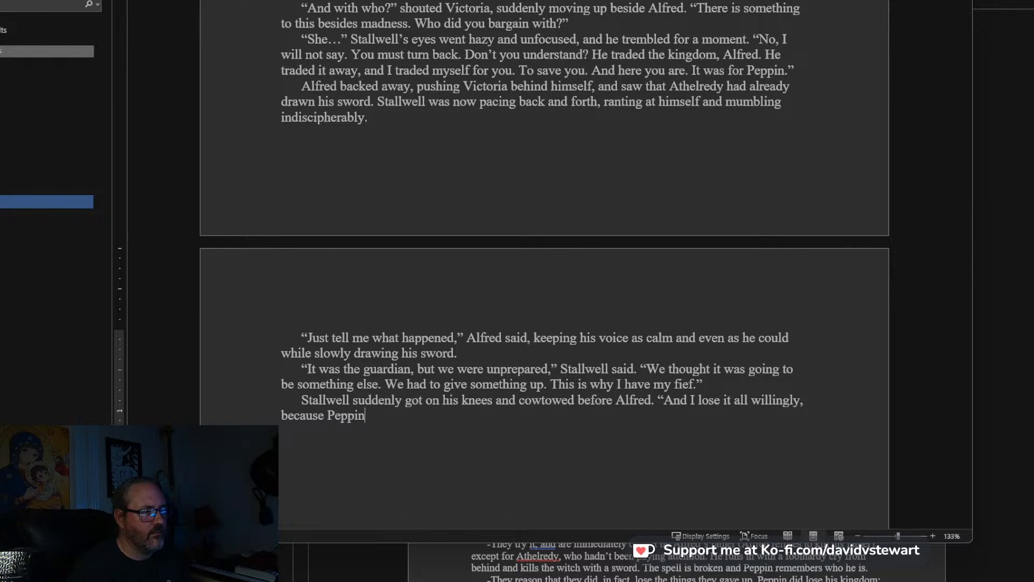
{"action": "type", "text": "would want it so.\""}
Start a new paragraph below “want it so.” with: “I think we had better go,” Alfred said.
{"action": "key", "text": "Return"}
{"action": "type", "text": "\""}
{"action": "type", "text": "I think "}
{"action": "type", "text": "we ha"}
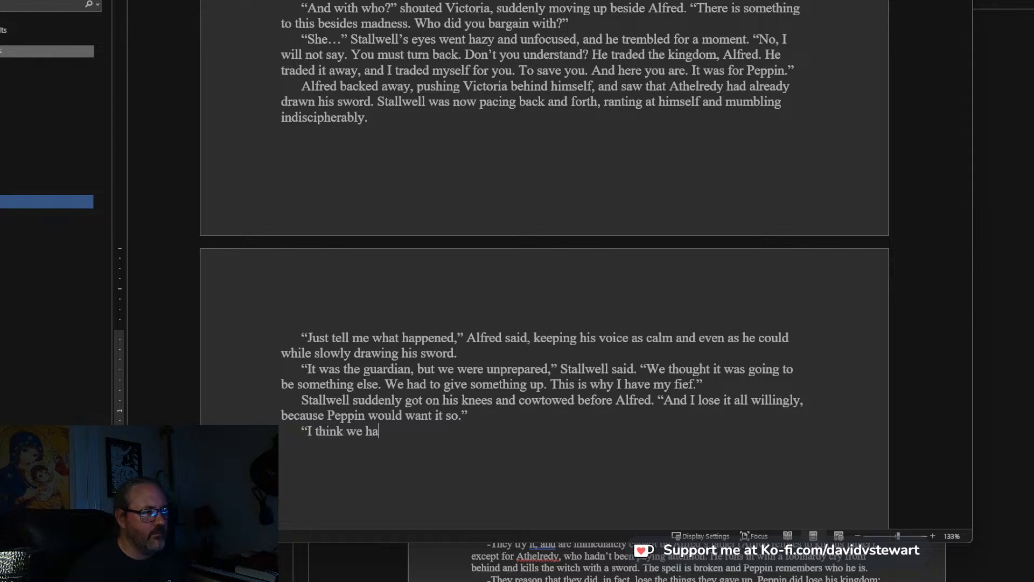
{"action": "type", "text": "d better go,"}
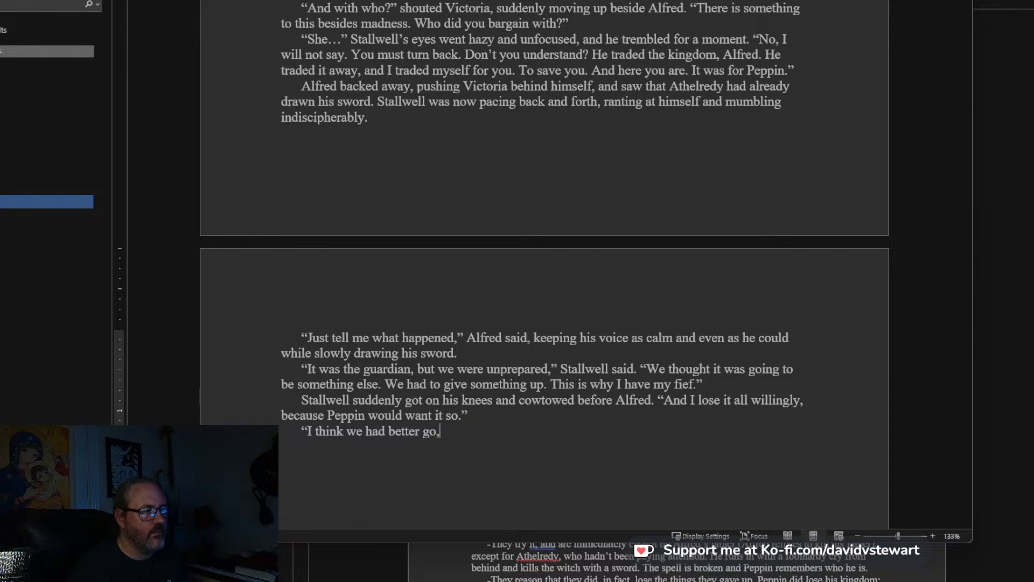
{"action": "type", "text": "\" Alfred sai"}
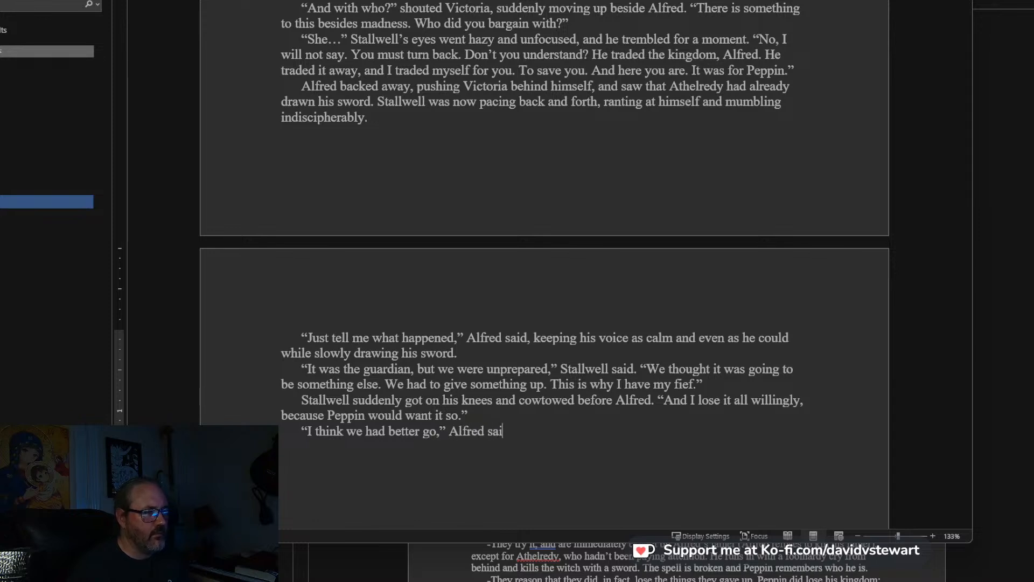
{"action": "type", "text": "d. \"I "}
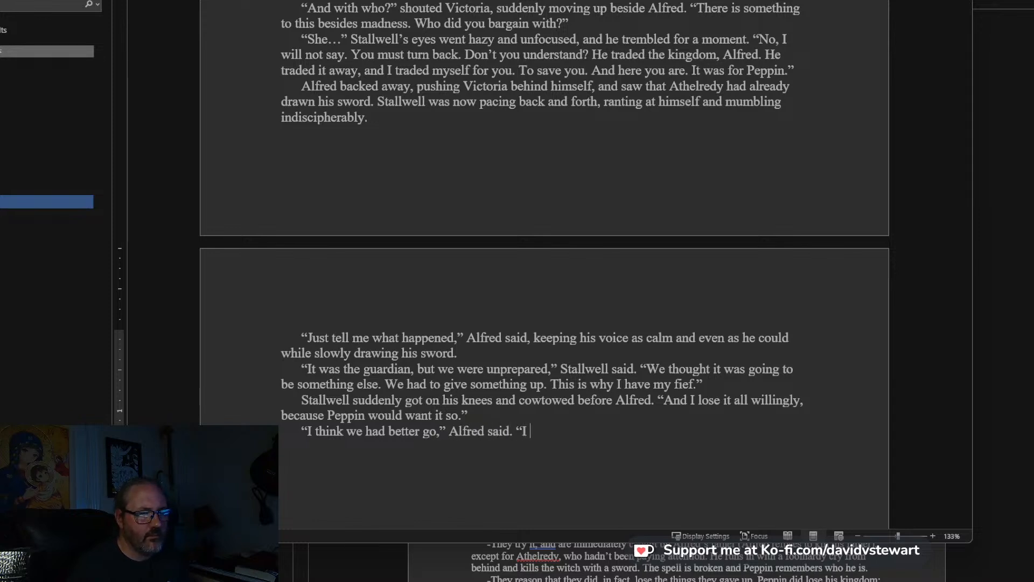
{"action": "type", "text": "appr"}
Continue Alfred's speech after “Alfred said.” with: “I will not stay here. I must be on with it.”.
{"action": "key", "text": "BackSpace"}
{"action": "key", "text": "BackSpace"}
{"action": "key", "text": "BackSpace"}
{"action": "key", "text": "BackSpace"}
{"action": "key", "text": "BackSpace"}
{"action": "key", "text": "BackSpace"}
{"action": "type", "text": "call rot stay her"}
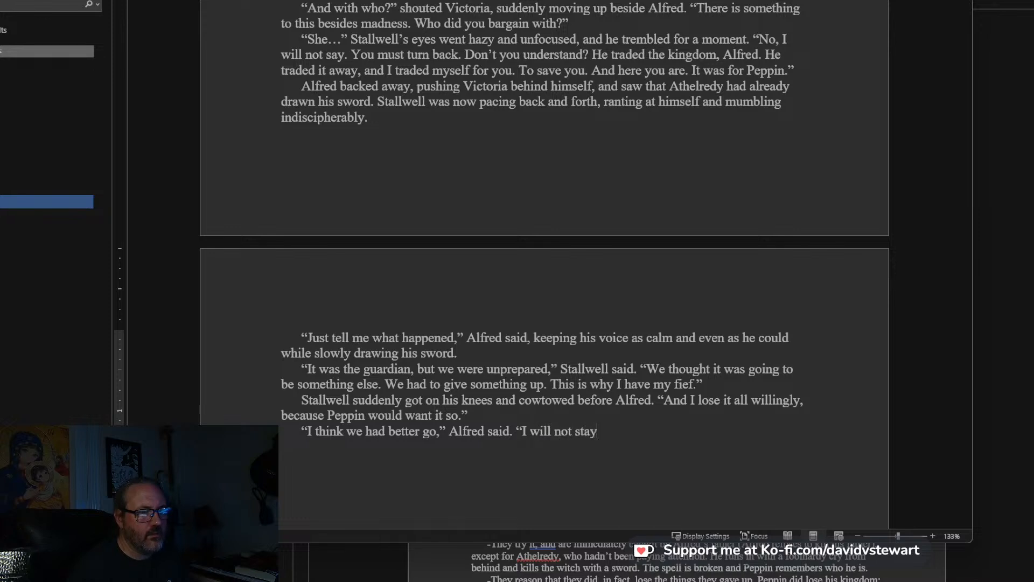
{"action": "type", "text": "e"}
{"action": "key", "text": "BackSpace"}
{"action": "type", "text": ". I must be on"}
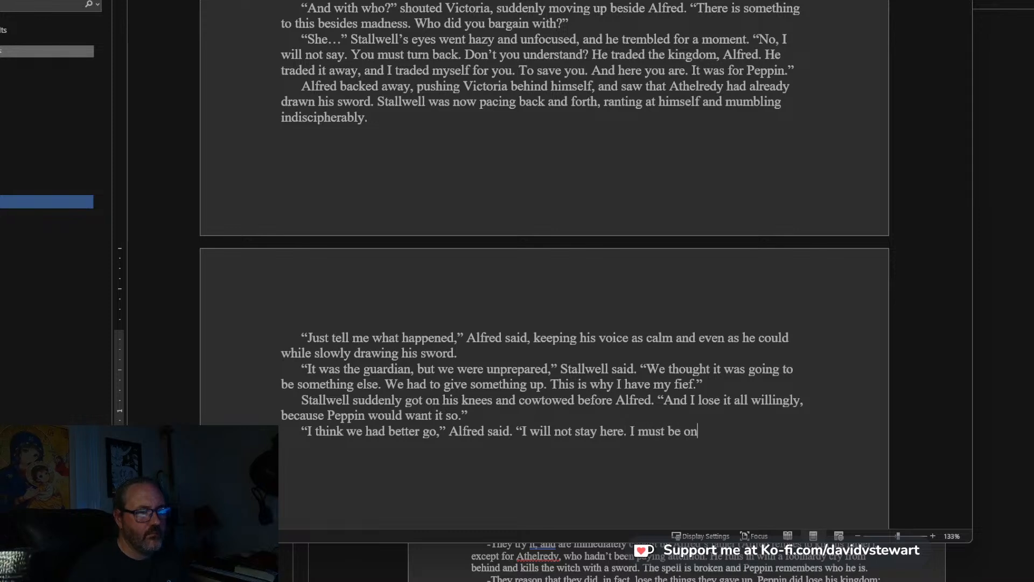
{"action": "type", "text": " with it.\""}
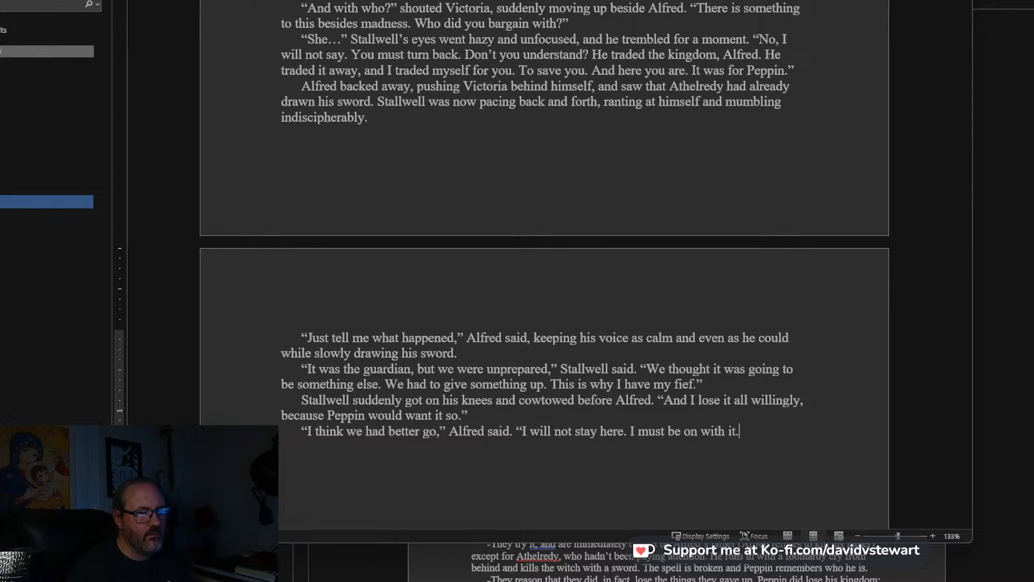
Add the reply “On with it?” as its own paragraph and start another below it with: “You say my father yet lives.
{"action": "key", "text": "Return"}
{"action": "type", "text": "\"On with it?\""}
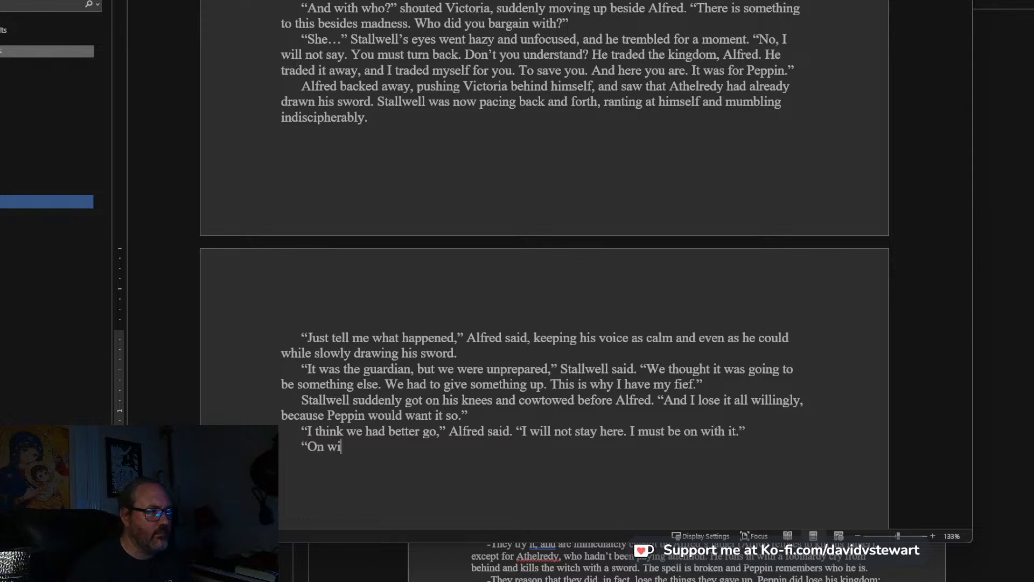
{"action": "key", "text": "Return"}
{"action": "type", "text": "\"You say my fath"}
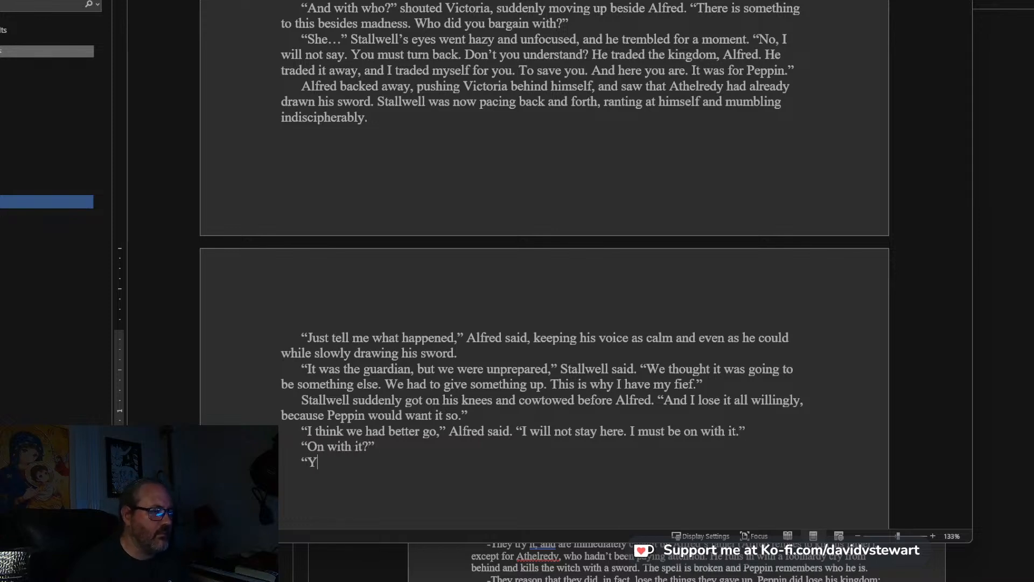
{"action": "type", "text": "er yet"}
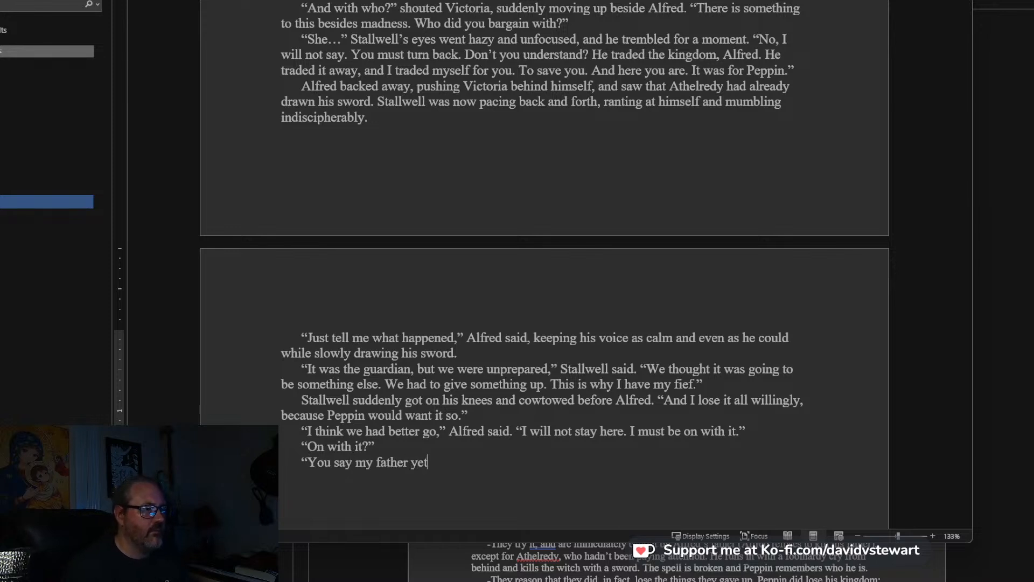
{"action": "type", "text": " lives. That means "}
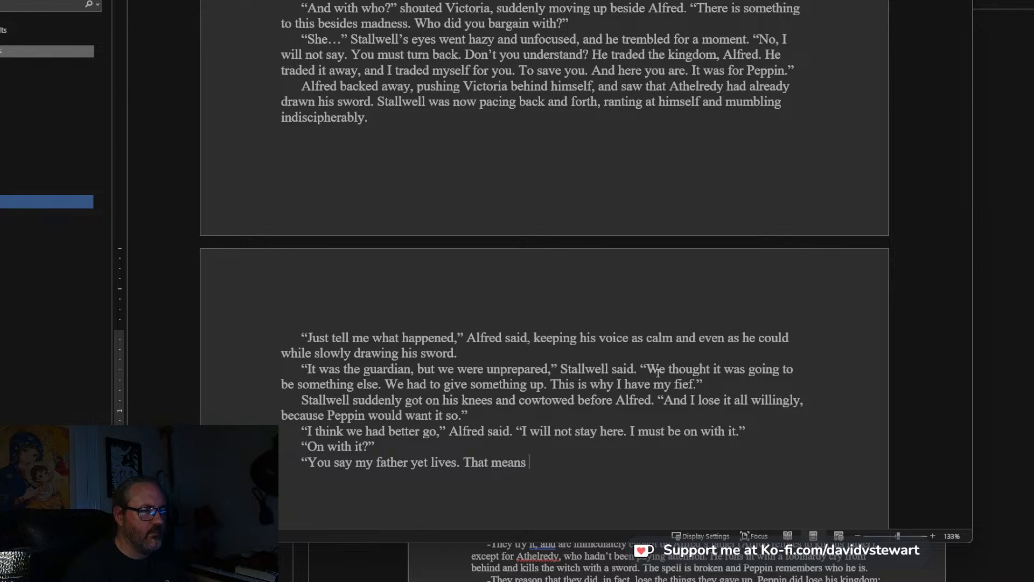
{"action": "type", "text": "I must press onward."}
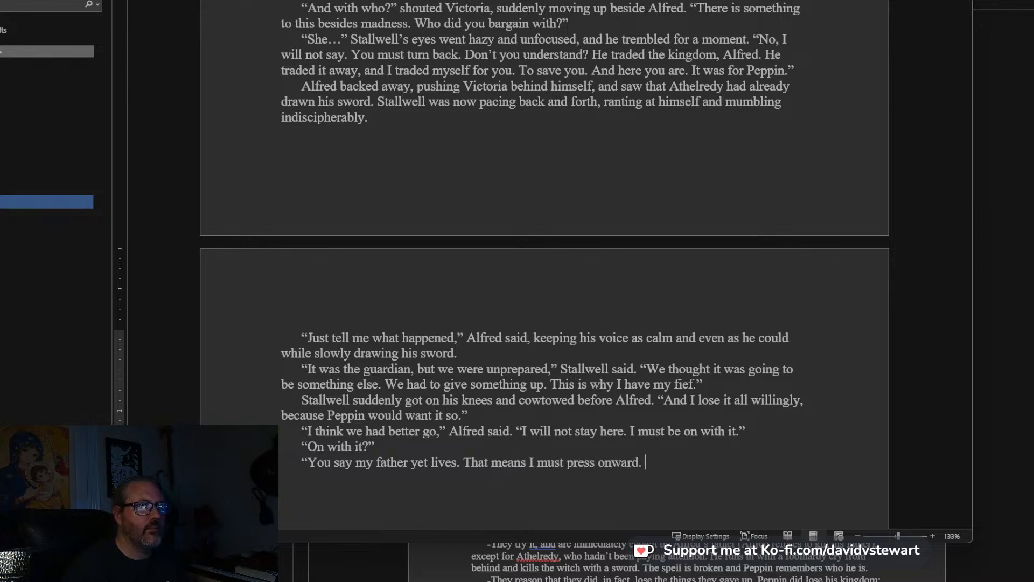
Finish Alfred's line after “yet lives.” with: That means I must press onward.”.
{"action": "key", "text": "Return"}
{"action": "scroll", "coordinate": [636, 220], "scroll_direction": "down", "scroll_amount": 5}
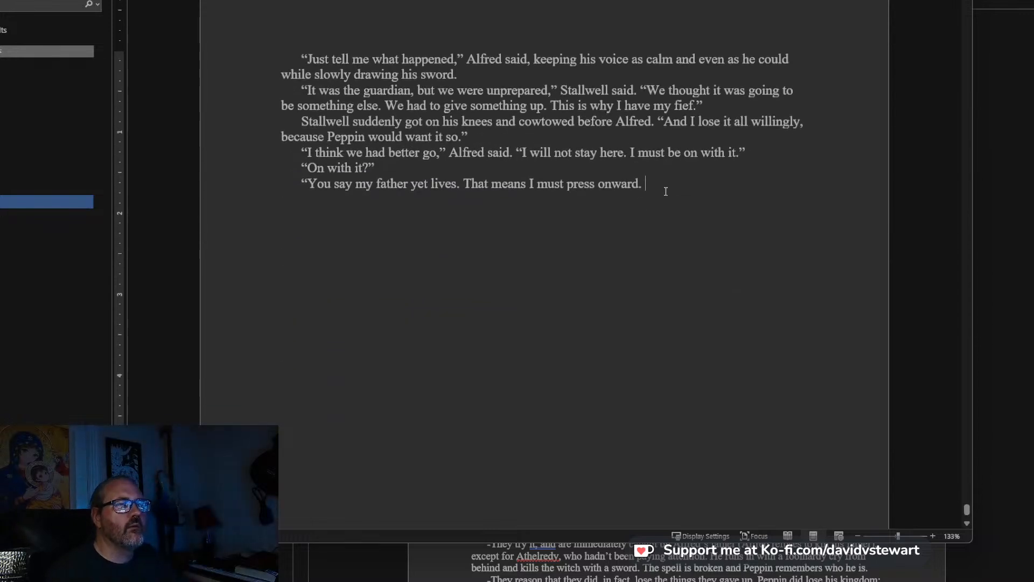
{"action": "scroll", "coordinate": [666, 191], "scroll_direction": "down", "scroll_amount": 2}
{"action": "left_click", "coordinate": [651, 30]}
{"action": "key", "text": "BackSpace"}
{"action": "type", "text": "\""}
Start a new paragraph below “press onward.” with: “No!” shouted Stallwell.
{"action": "key", "text": "Return"}
{"action": "type", "text": "\"NO"}
{"action": "key", "text": "BackSpace"}
{"action": "key", "text": "BackSpace"}
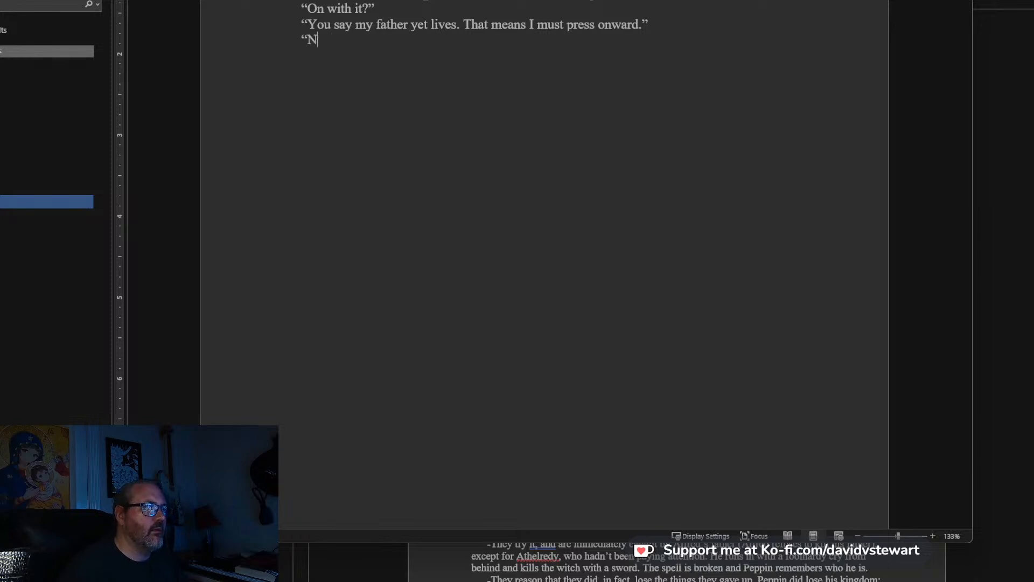
{"action": "type", "text": "o!\" Shouted"}
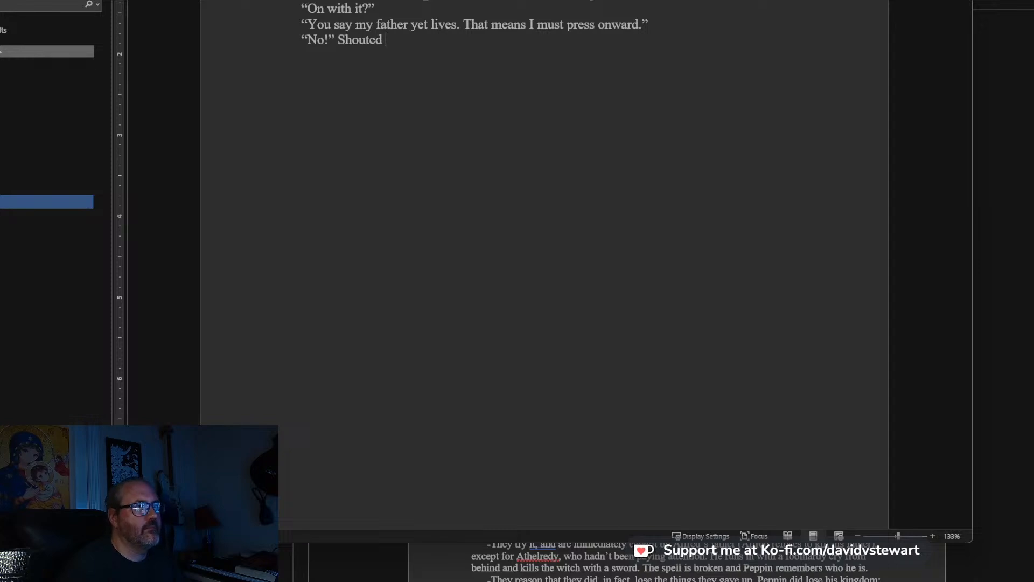
{"action": "key", "text": "BackSpace"}
{"action": "key", "text": "BackSpace"}
{"action": "key", "text": "BackSpace"}
{"action": "key", "text": "BackSpace"}
{"action": "key", "text": "BackSpace"}
{"action": "key", "text": "BackSpace"}
{"action": "key", "text": "BackSpace"}
{"action": "type", "text": "sho"}
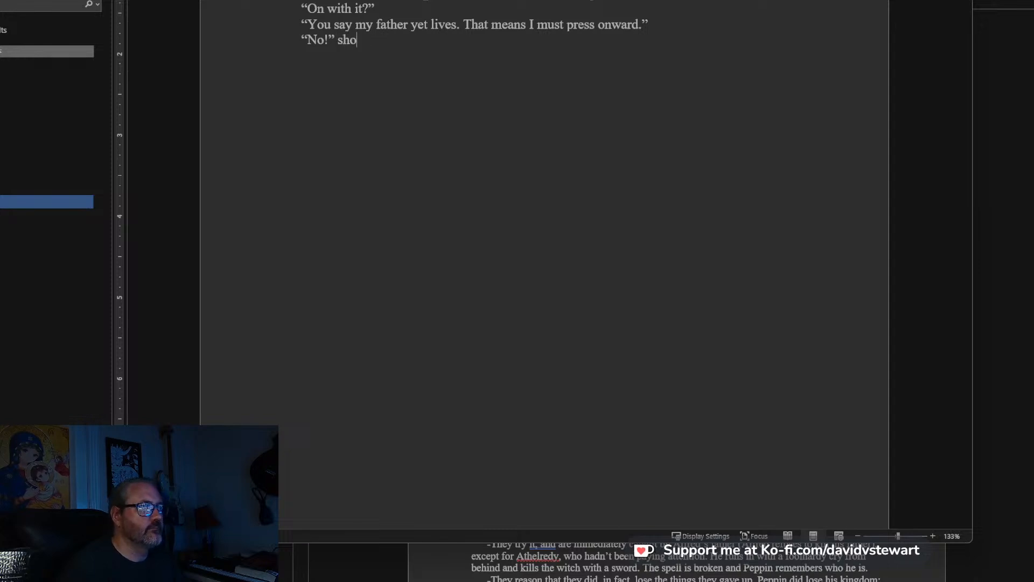
{"action": "type", "text": "uted St"}
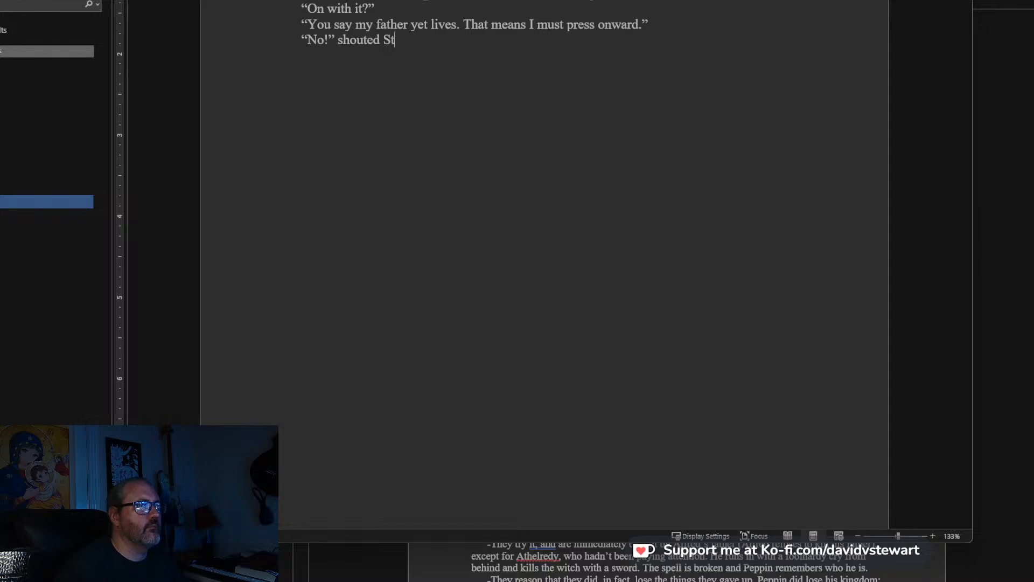
{"action": "type", "text": "allwell. He rose up and"}
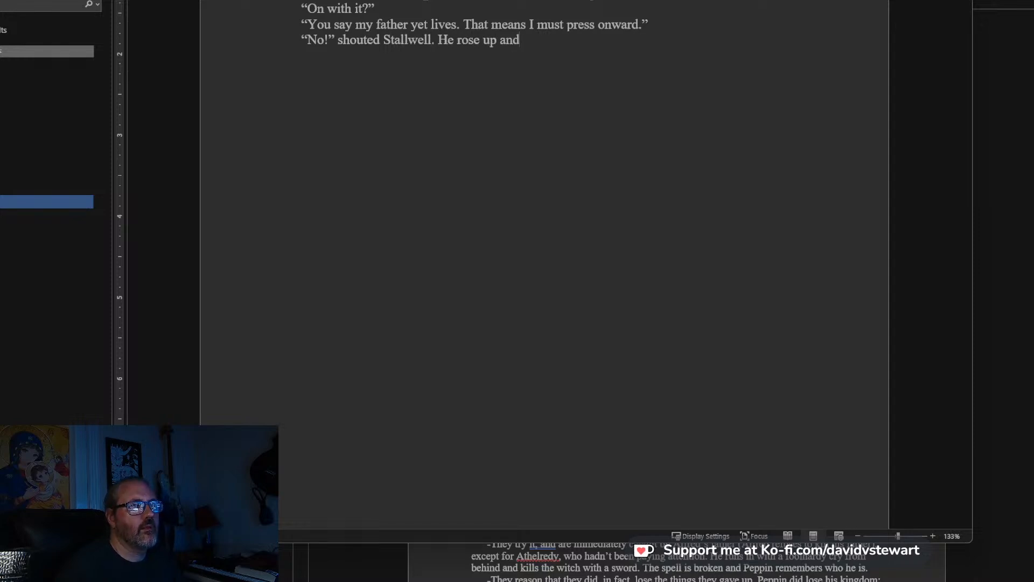
{"action": "type", "text": " put his hand o"}
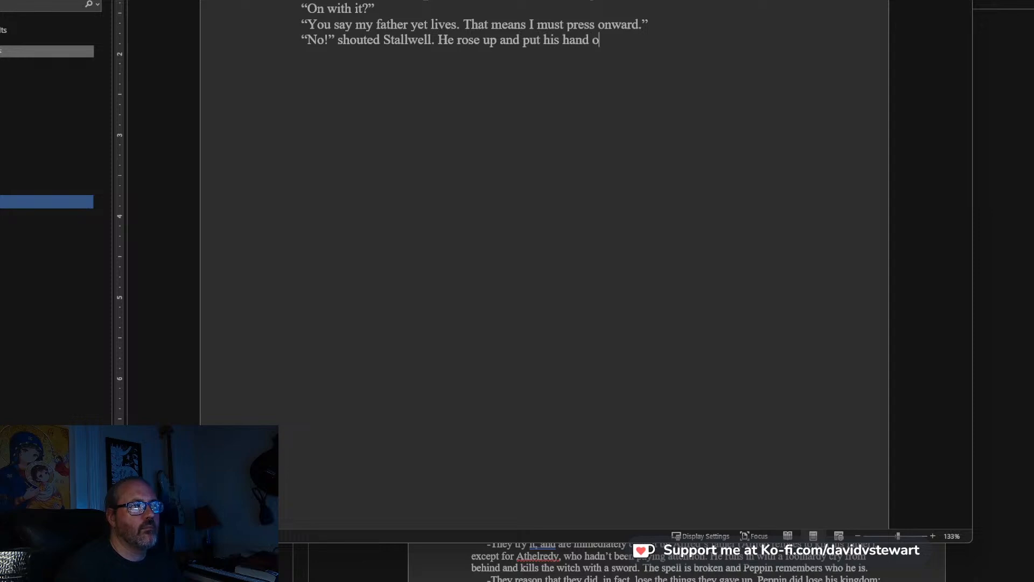
{"action": "type", "text": "n his sword. \"H"}
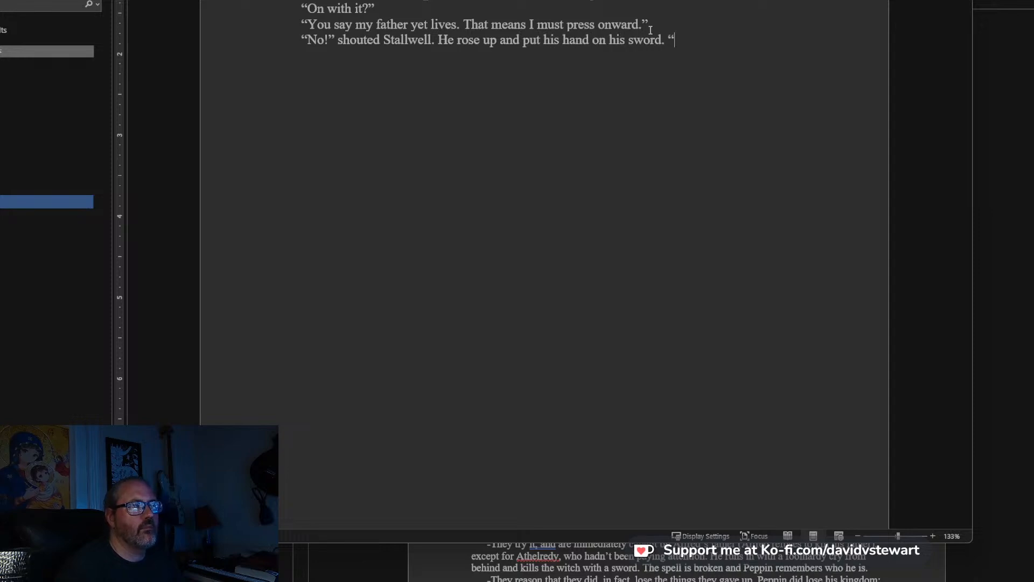
Write Stallwell's speech after “his sword.”: “If all else fails, you must turn back, Alfred. You must!
{"action": "key", "text": "BackSpace"}
{"action": "type", "text": "No,"}
{"action": "key", "text": "BackSpace"}
{"action": "key", "text": "BackSpace"}
{"action": "key", "text": "BackSpace"}
{"action": "type", "text": "If a"}
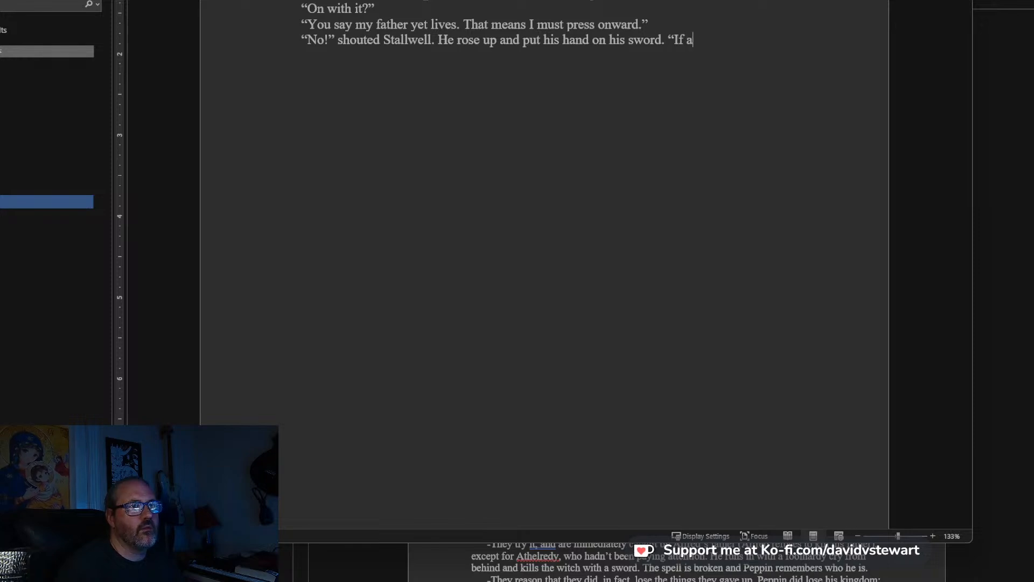
{"action": "type", "text": "ll else fails, you must tur"}
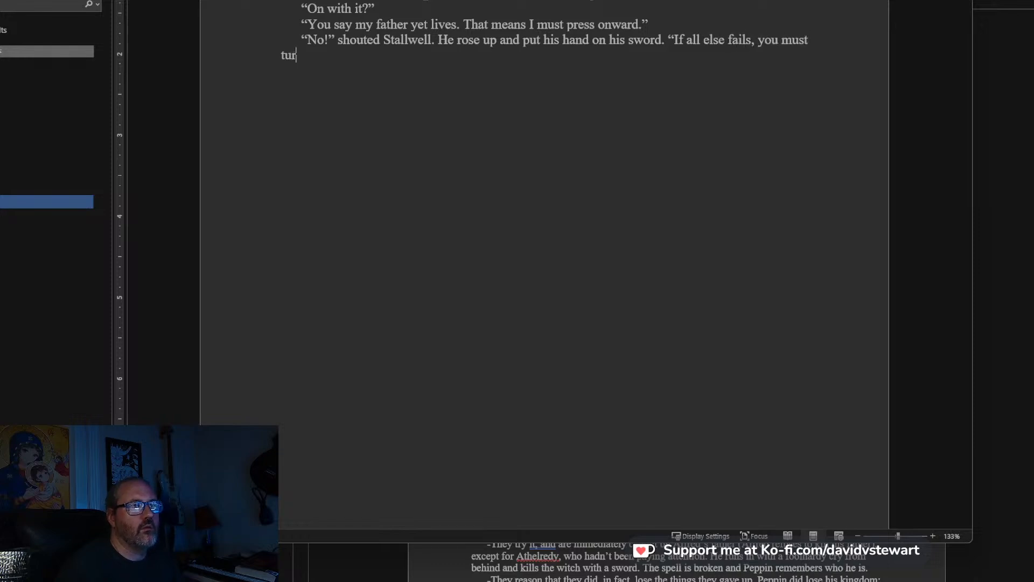
{"action": "type", "text": "n back,"}
{"action": "type", "text": "A"}
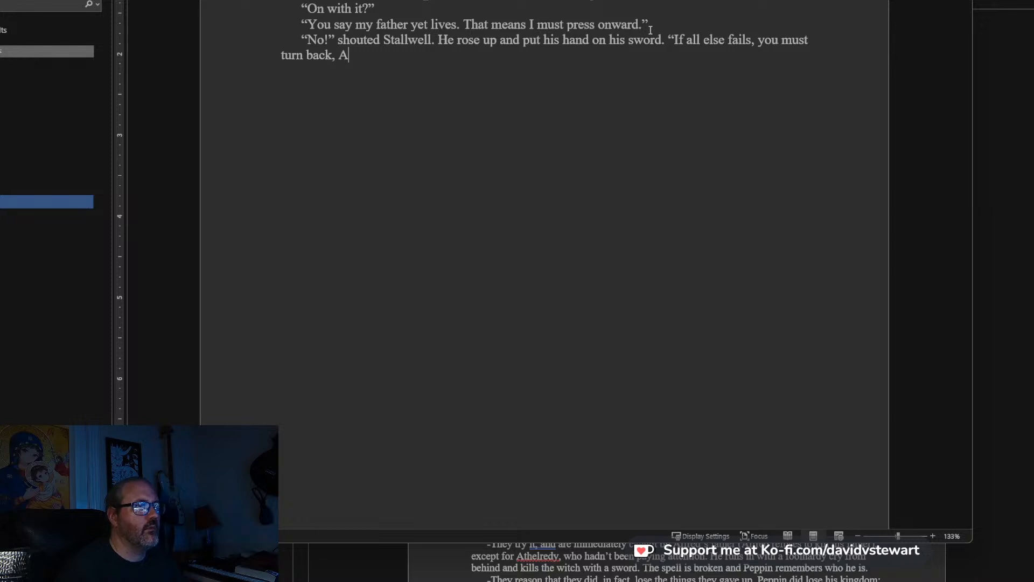
{"action": "type", "text": "lfred. You"}
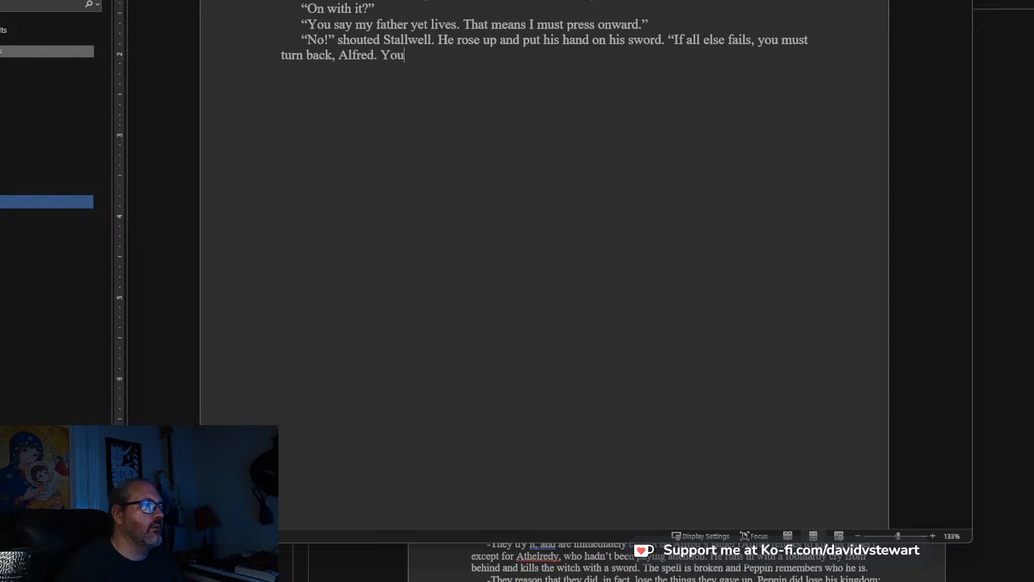
{"action": "type", "text": " must! I will not permit you to"}
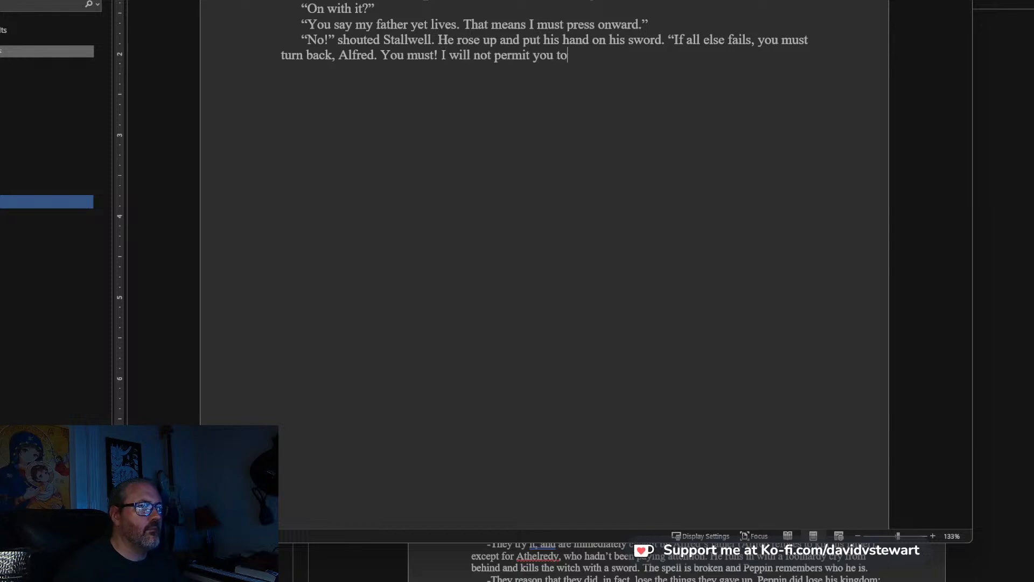
{"action": "type", "text": " go a"}
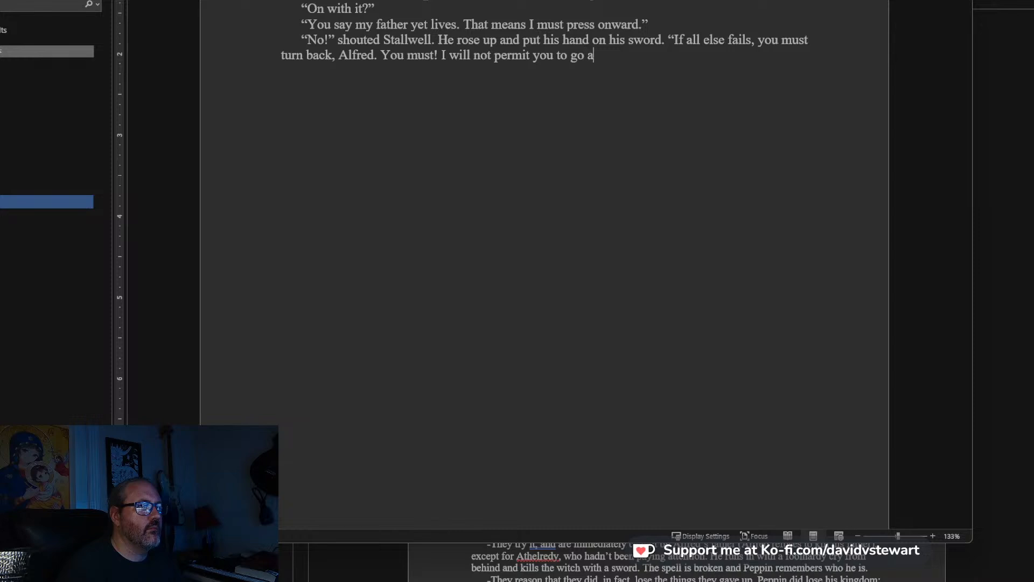
{"action": "type", "text": "ny further.”"}
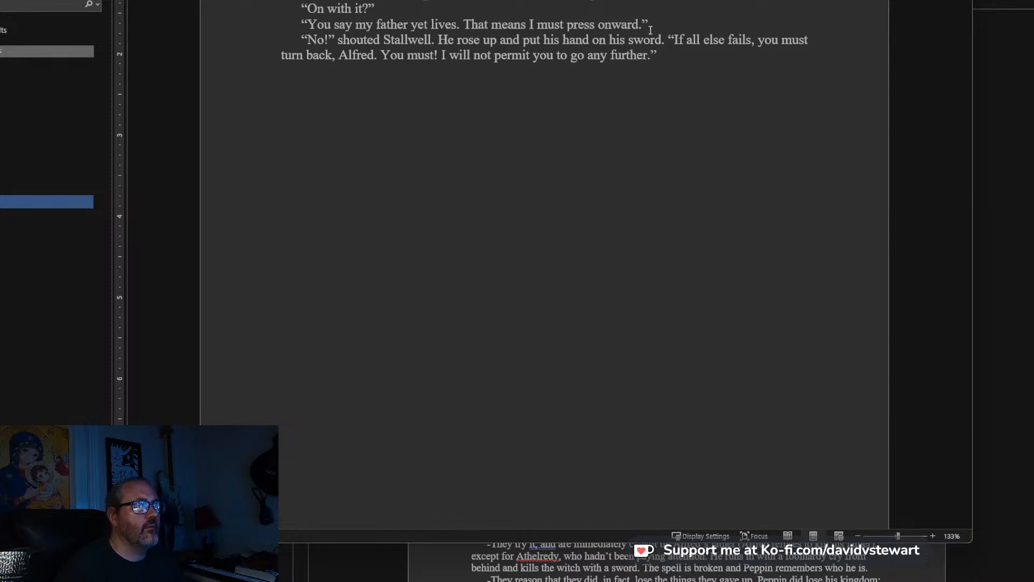
{"action": "type", "text": "D"}
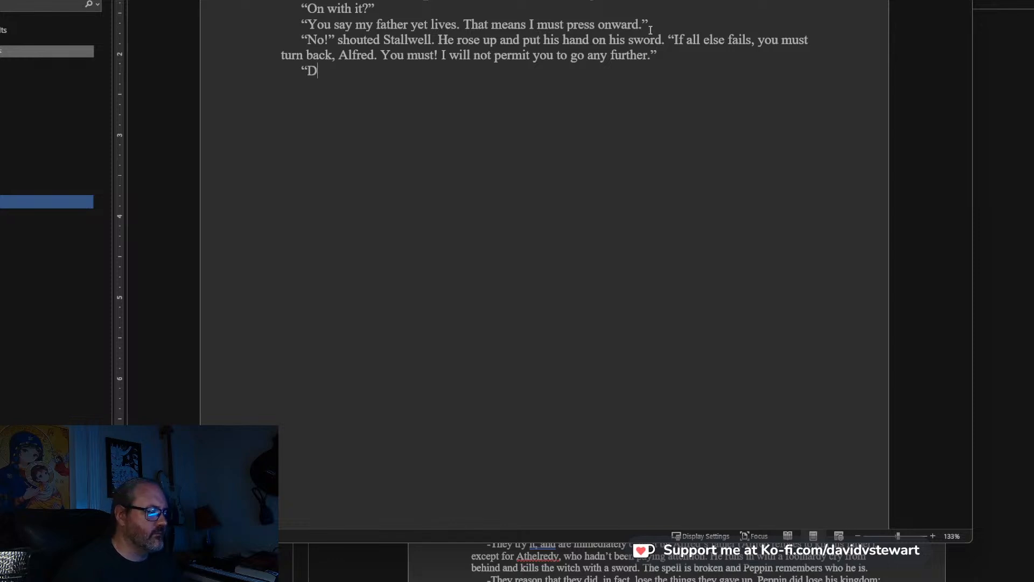
{"action": "type", "text": "on't do this, Stallwell"}
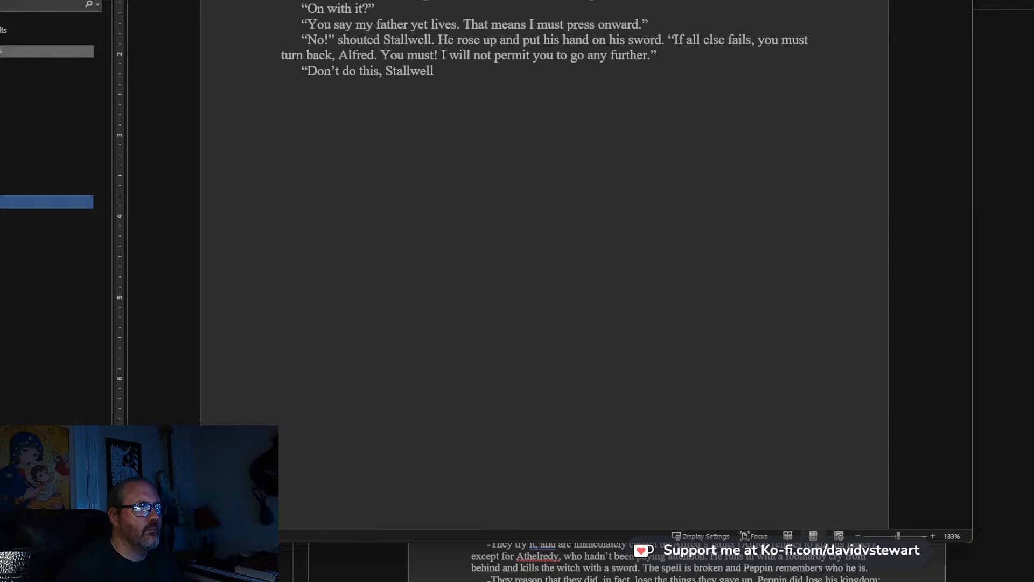
{"action": "type", "text": ",\" Alfred said."}
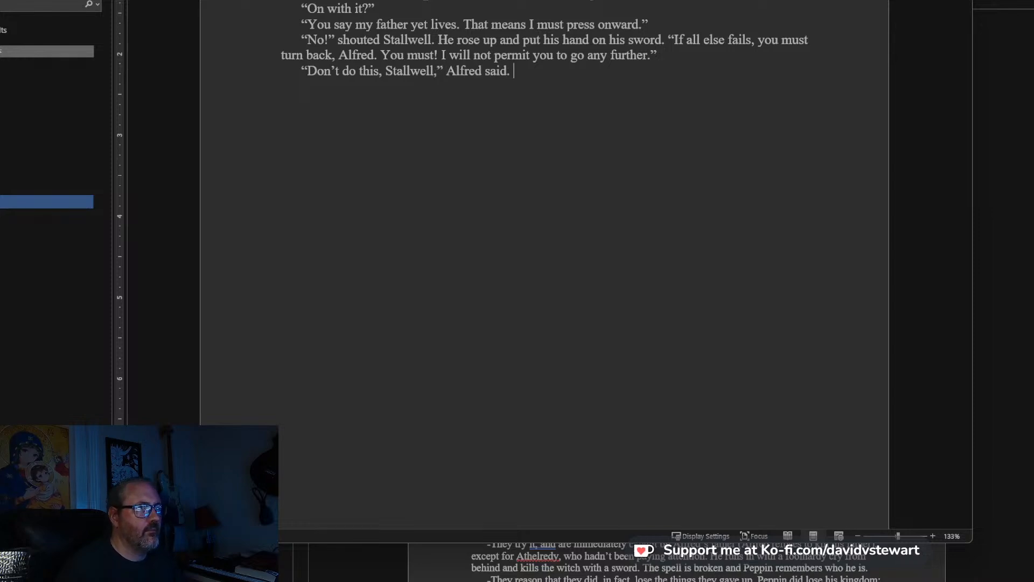
{"action": "type", "text": " He turned to "}
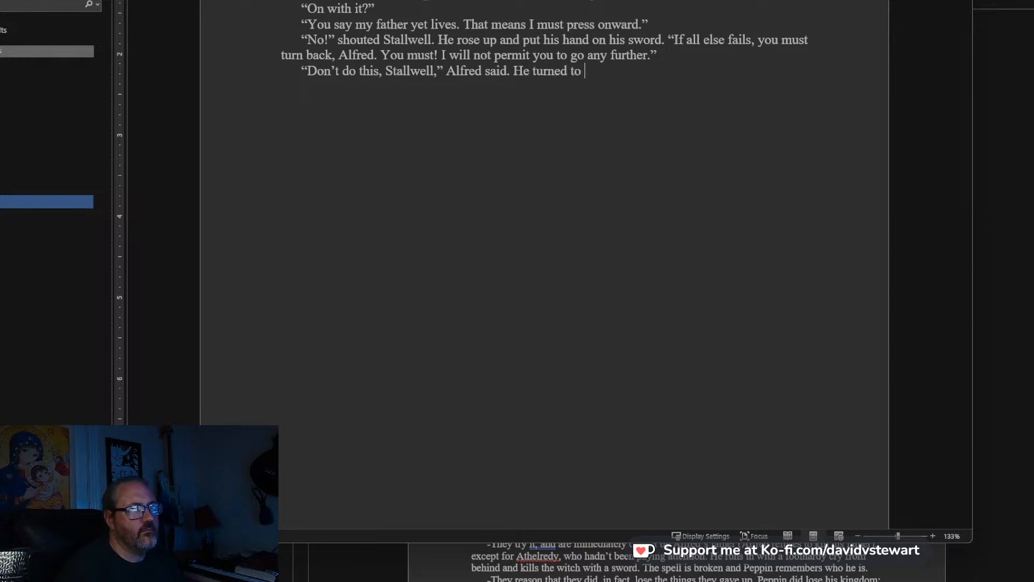
{"action": "type", "text": "Victoria and said, “Run!”"}
Start a new paragraph after “Run!”: “Not so fast!” said Stallwell, and lunged at Victoria.
{"action": "key", "text": "Return"}
{"action": "type", "text": "“"}
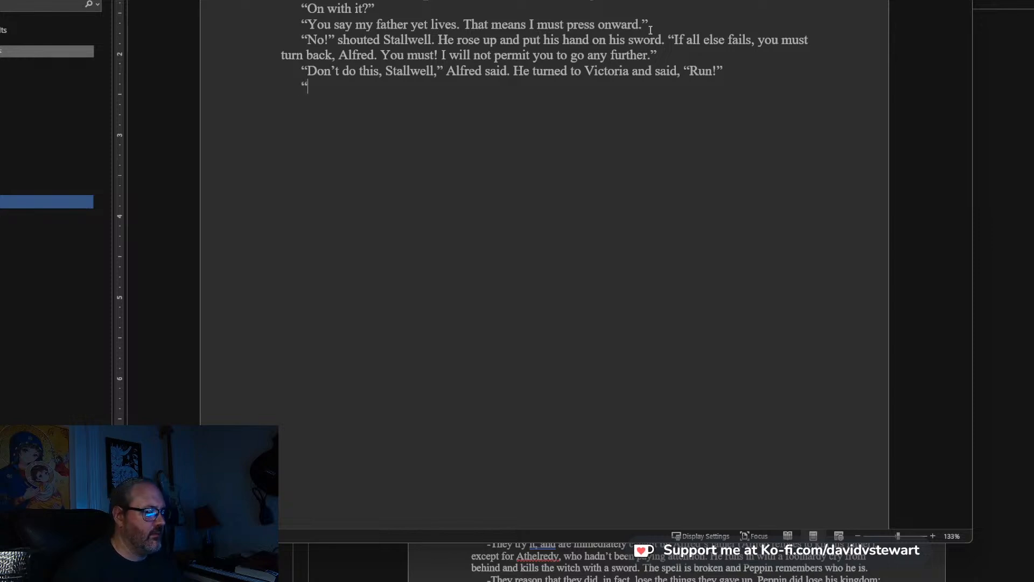
{"action": "type", "text": "Not so fast!"}
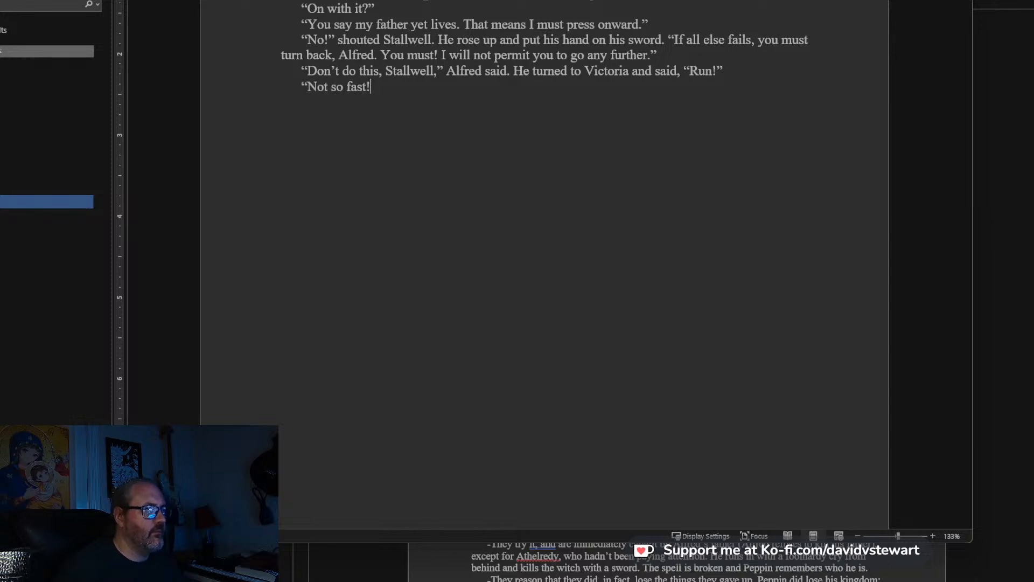
{"action": "type", "text": "” shouted th"}
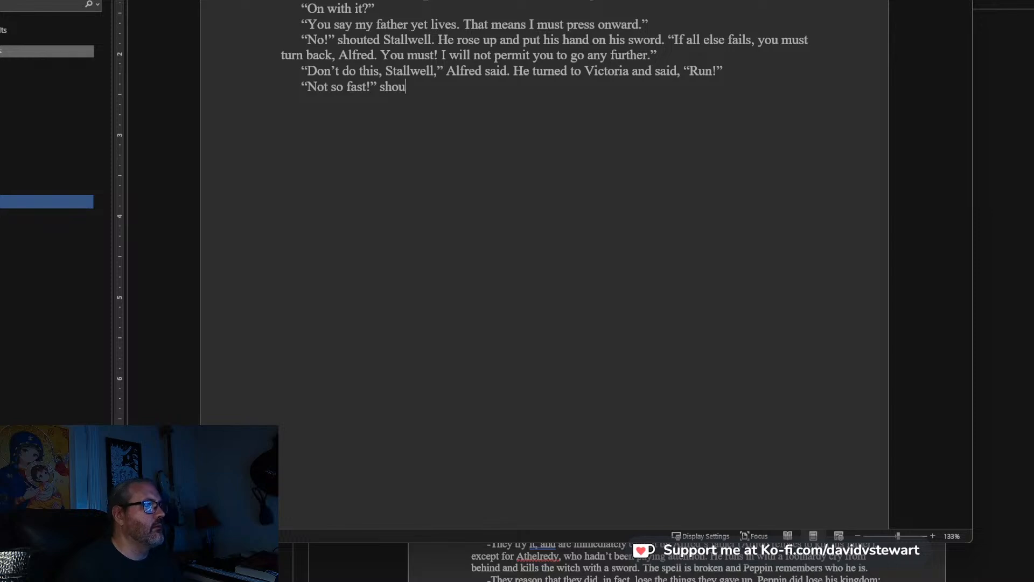
{"action": "key", "text": "BackSpace"}
{"action": "key", "text": "BackSpace"}
{"action": "key", "text": "BackSpace"}
{"action": "key", "text": "BackSpace"}
{"action": "key", "text": "BackSpace"}
{"action": "key", "text": "BackSpace"}
{"action": "key", "text": "BackSpace"}
{"action": "key", "text": "BackSpace"}
{"action": "key", "text": "BackSpace"}
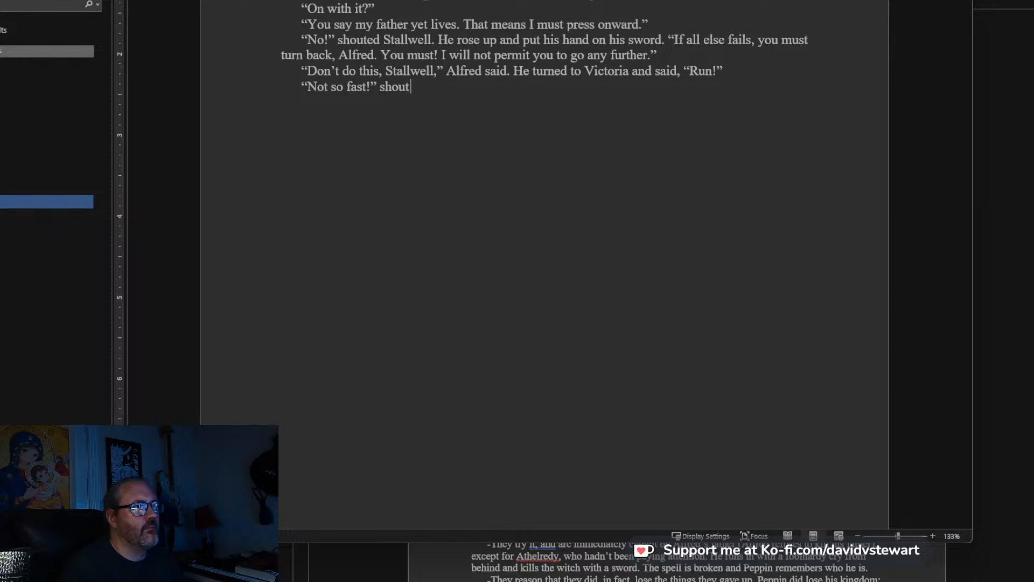
{"action": "type", "text": "aid Stallwell, "}
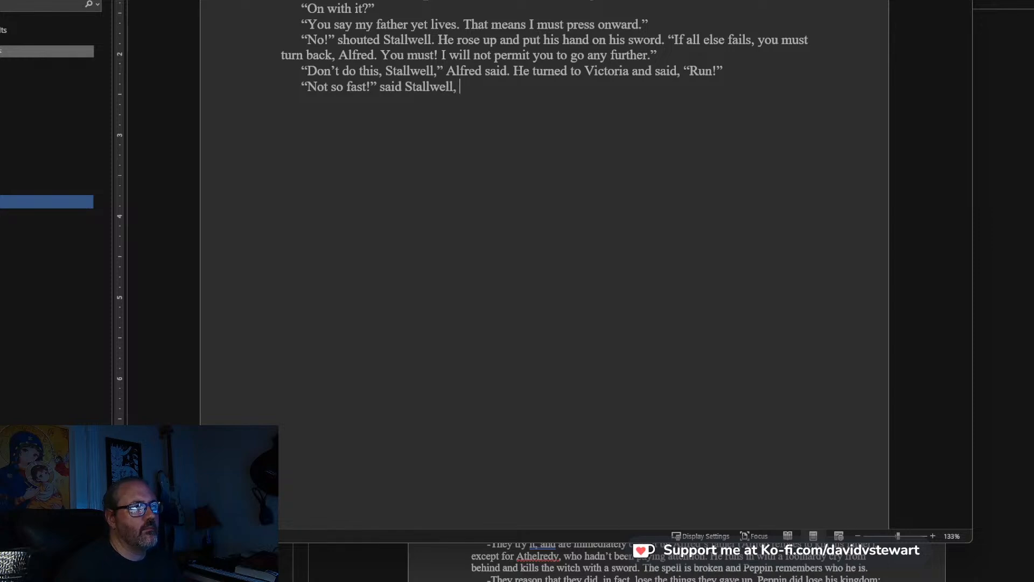
{"action": "type", "text": "and lunge"}
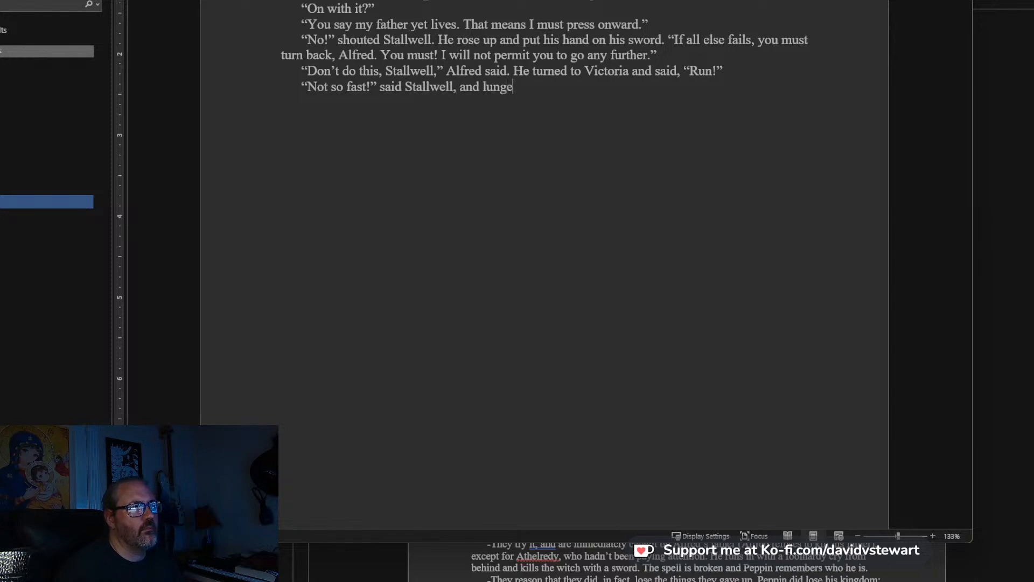
{"action": "type", "text": "d at Vic"}
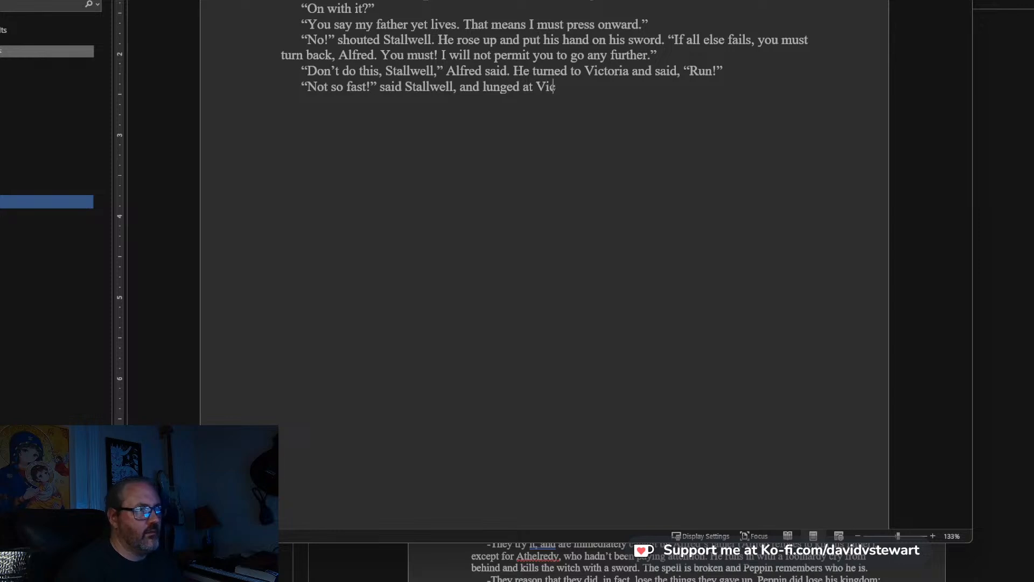
{"action": "type", "text": "toria."}
{"action": "type", "text": " A"}
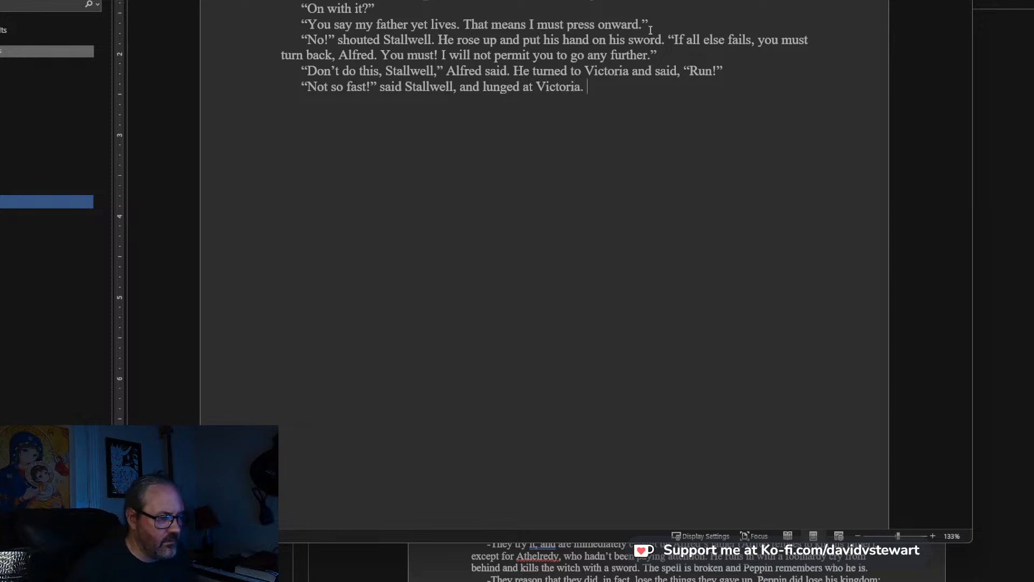
{"action": "type", "text": "s quick a"}
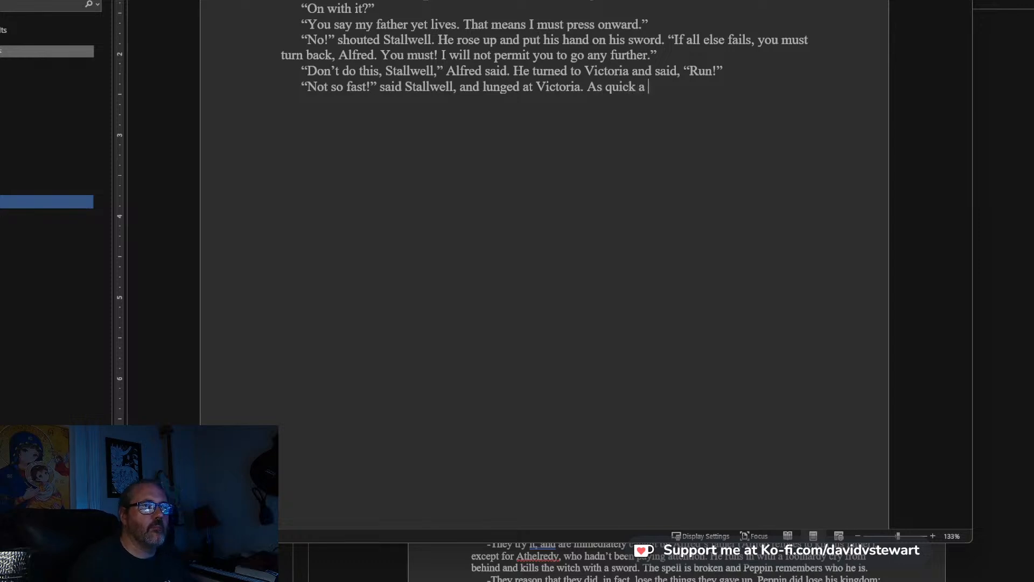
{"action": "type", "text": "s a striking "}
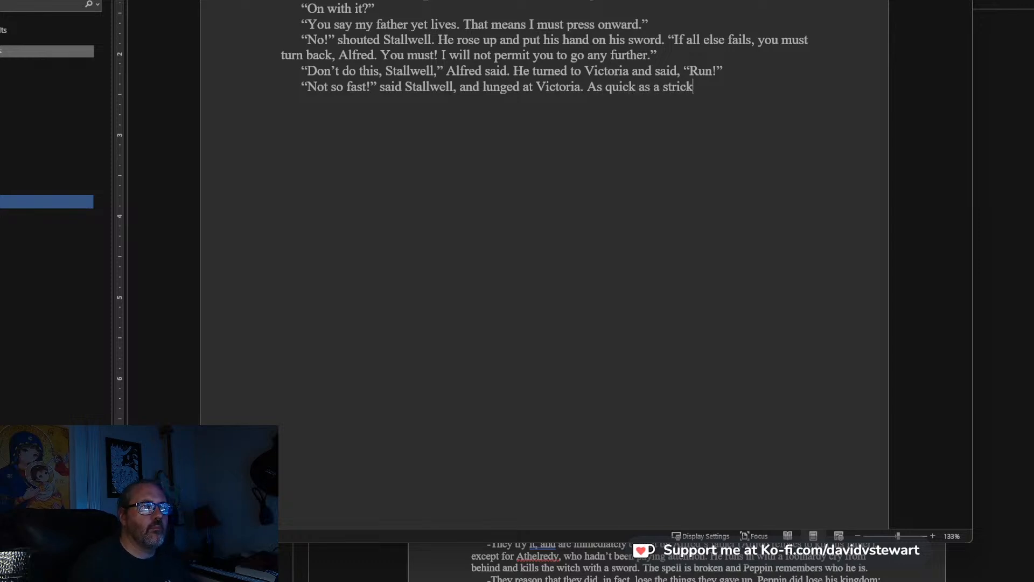
{"action": "type", "text": "snake, he had her up in his ar"}
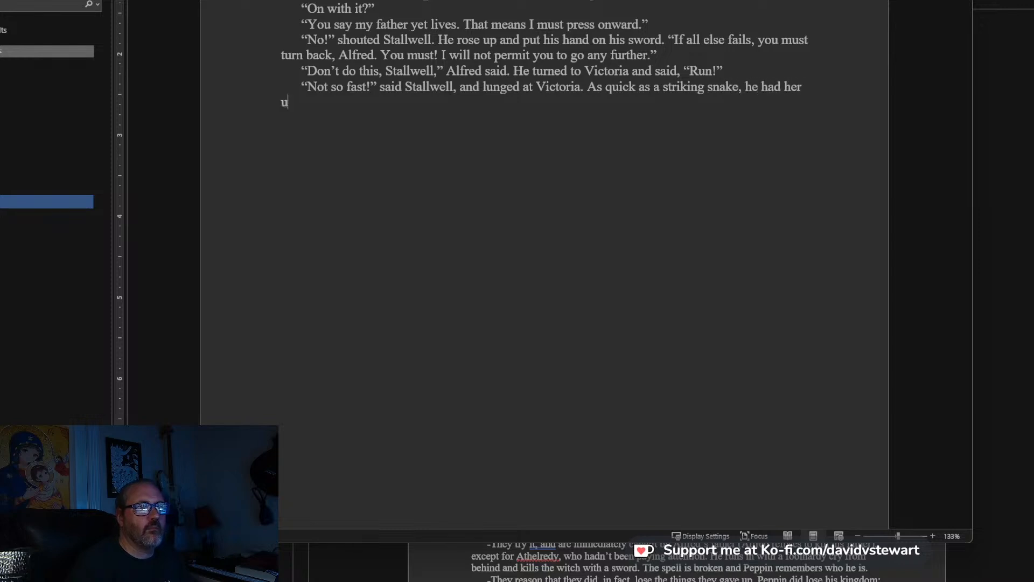
{"action": "type", "text": "ms"}
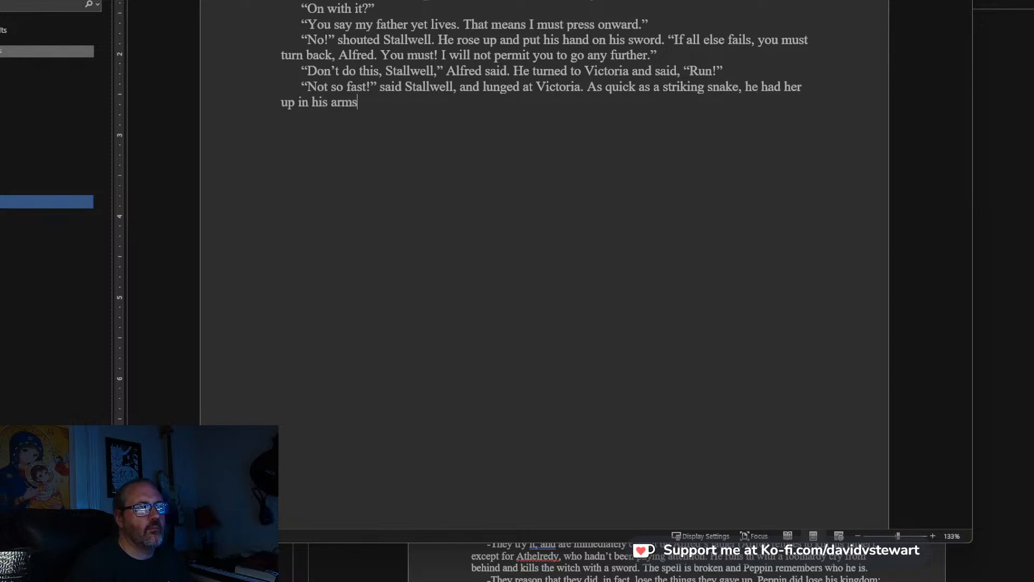
{"action": "type", "text": " and had a dagg"}
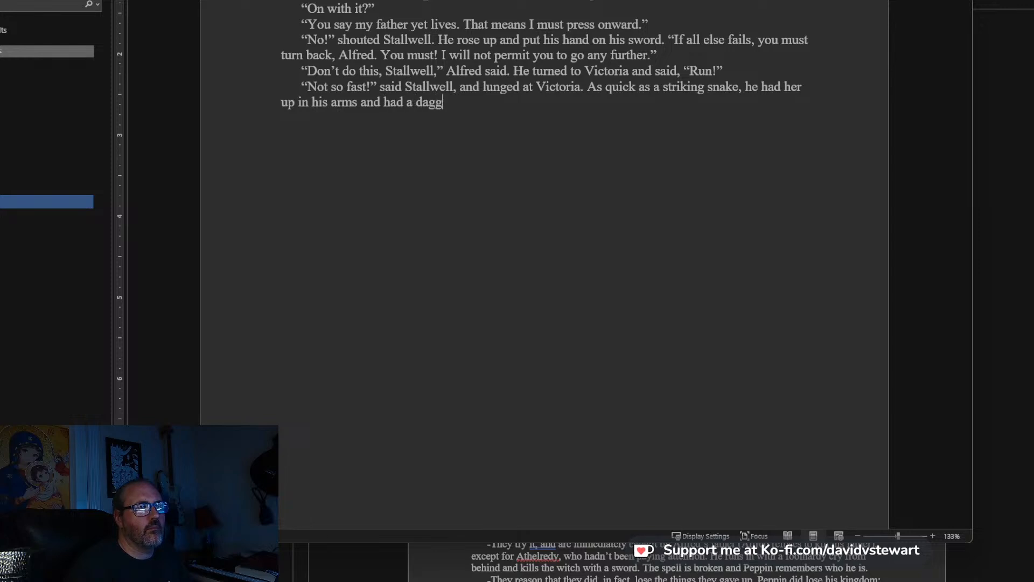
{"action": "type", "text": "er drawn from"}
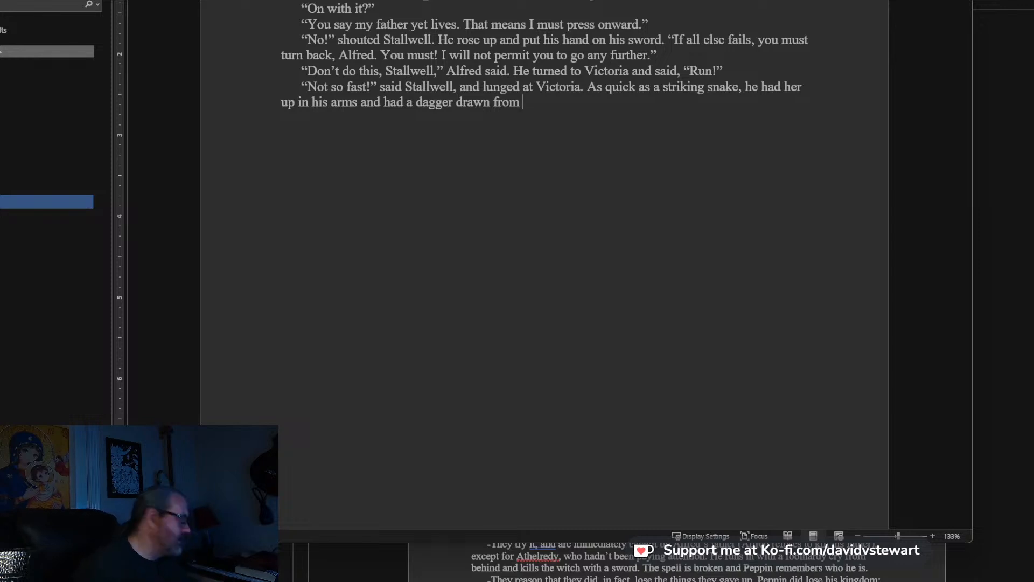
{"action": "type", "text": " some"}
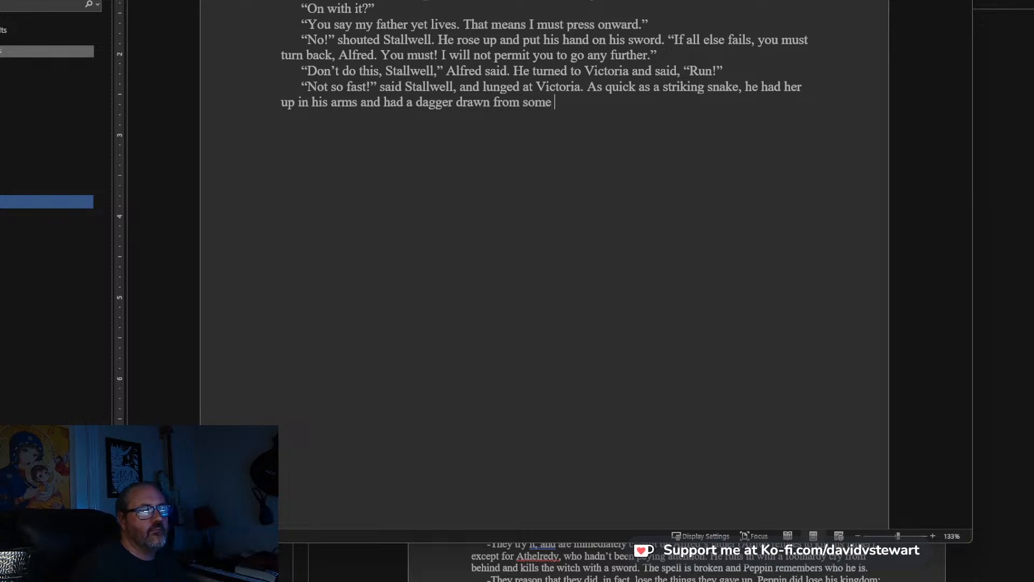
Complete the sentence after “and had a” with: dagger drawn and against her throat.
{"action": "key", "text": "BackSpace"}
{"action": "key", "text": "BackSpace"}
{"action": "key", "text": "BackSpace"}
{"action": "key", "text": "BackSpace"}
{"action": "key", "text": "BackSpace"}
{"action": "key", "text": "BackSpace"}
{"action": "key", "text": "BackSpace"}
{"action": "key", "text": "BackSpace"}
{"action": "key", "text": "BackSpace"}
{"action": "key", "text": "BackSpace"}
{"action": "type", "text": "and against her thro"}
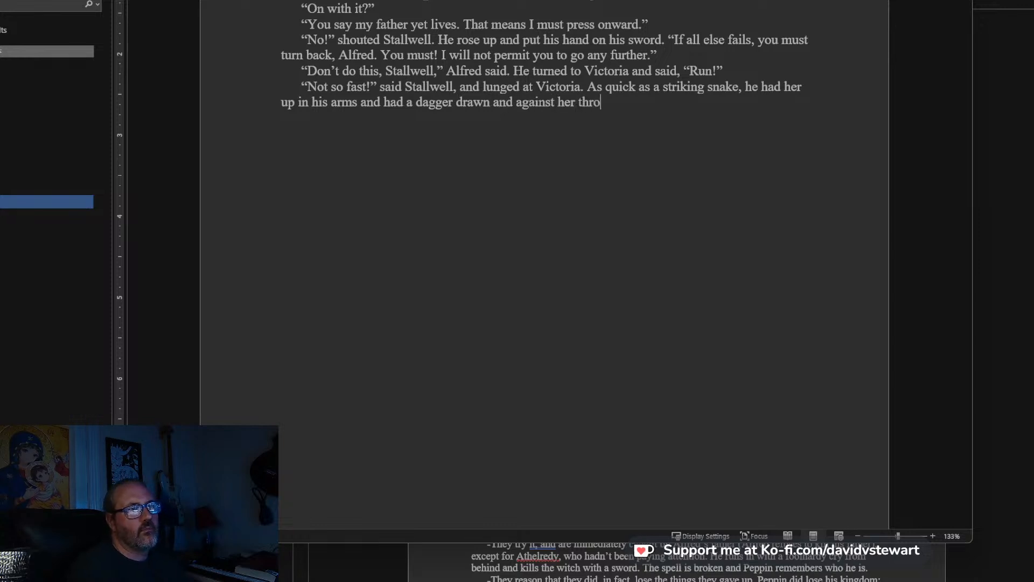
{"action": "type", "text": "Aha, now you wi"}
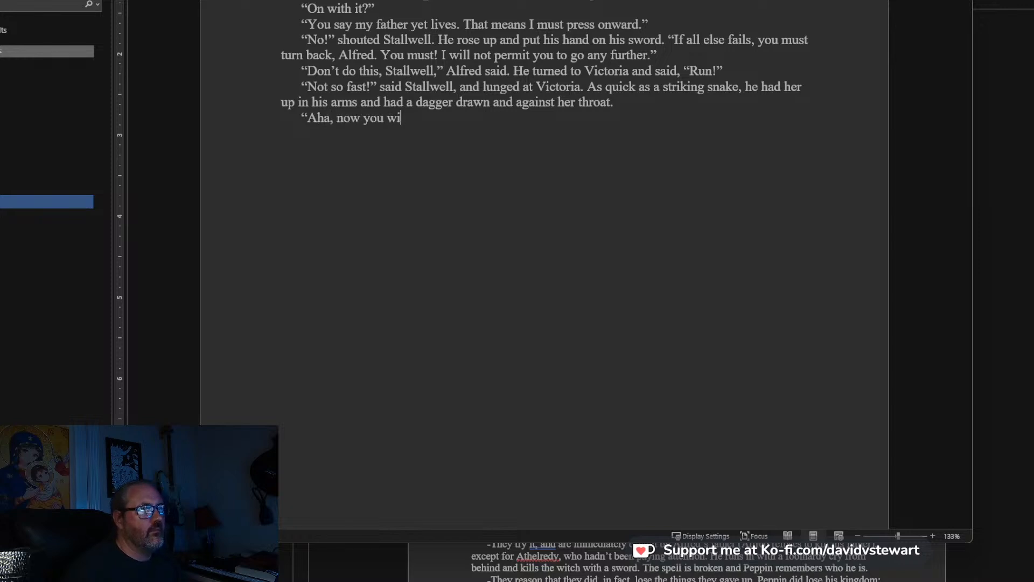
{"action": "type", "text": "ll listen, maybe,\""}
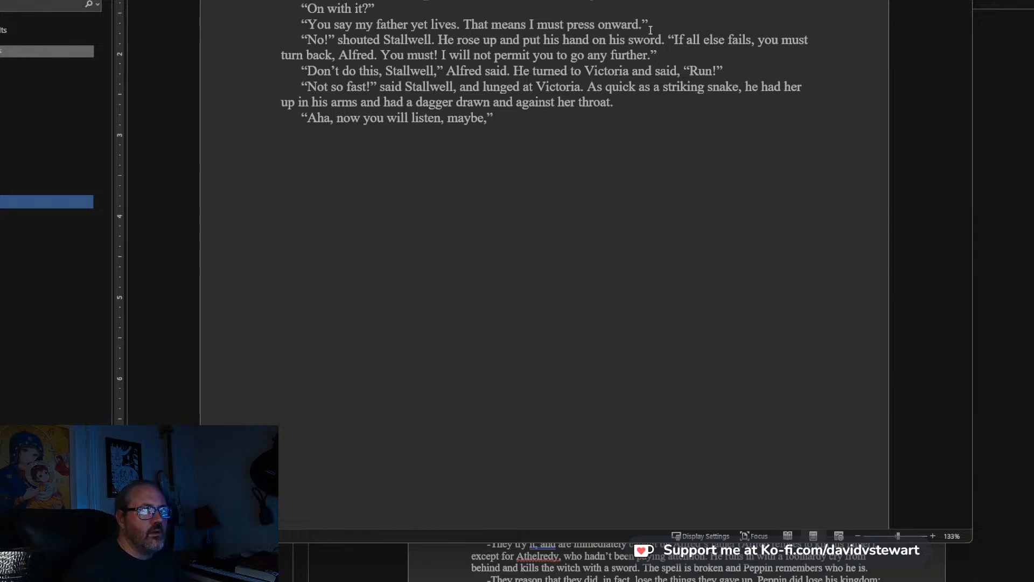
Write Stallwell's line “Aha, now you will listen, maybe. and run it on in the same paragraph after “her throat.”.
{"action": "scroll", "coordinate": [650, 30], "scroll_direction": "down", "scroll_amount": 2}
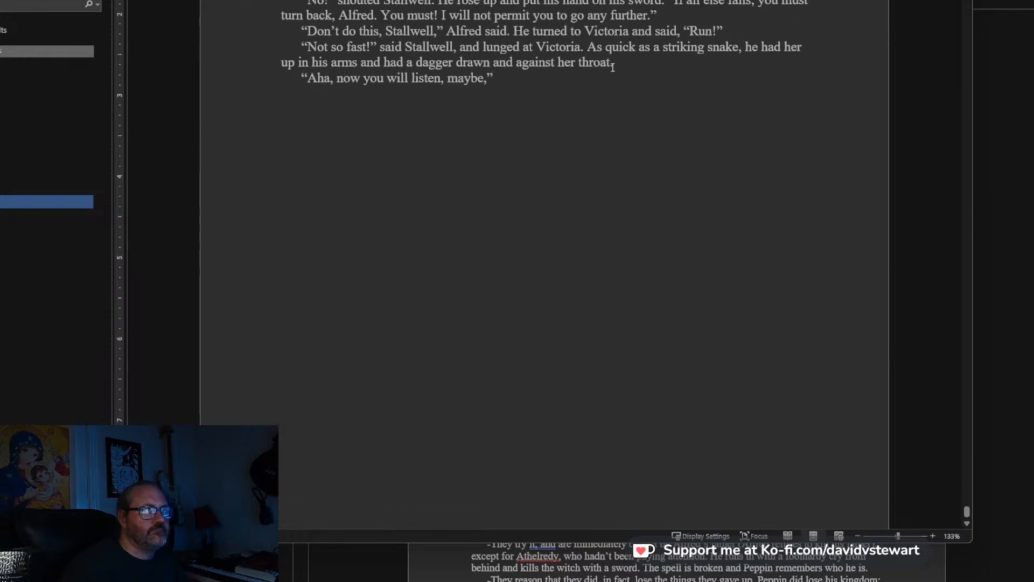
{"action": "key", "text": "BackSpace"}
{"action": "key", "text": "BackSpace"}
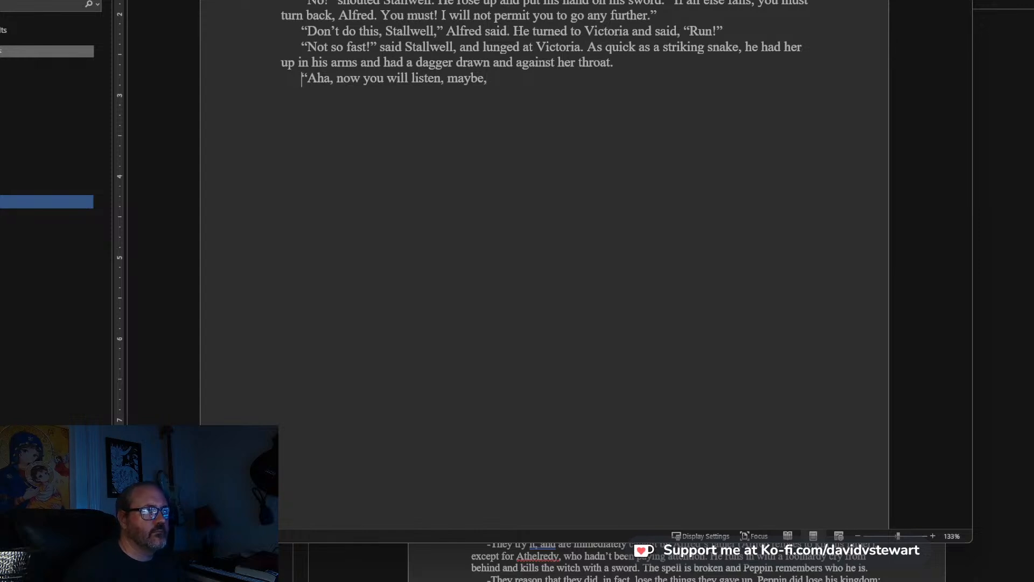
{"action": "key", "text": "BackSpace"}
{"action": "key", "text": "BackSpace"}
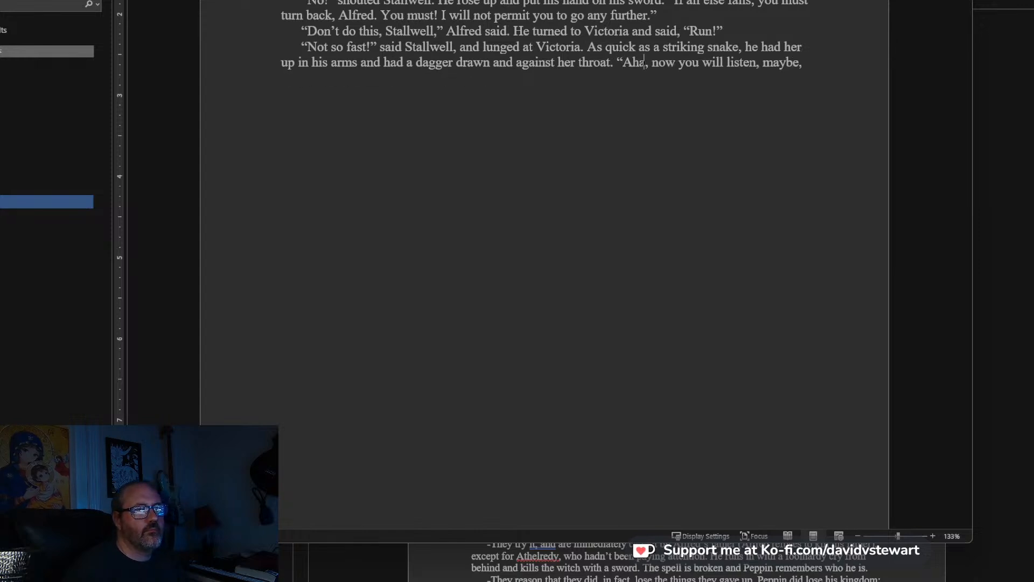
{"action": "key", "text": "BackSpace"}
{"action": "type", "text": "."}
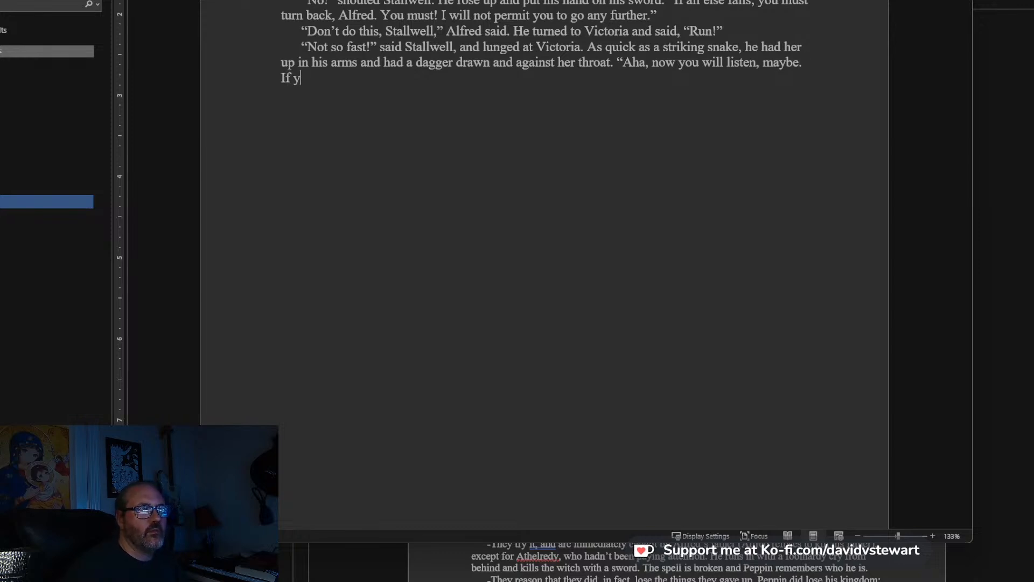
Reword Stallwell's speech after “her throat.” to: “Aha! If you will not listen, then I will have to use force.
{"action": "key", "text": "BackSpace"}
{"action": "key", "text": "BackSpace"}
{"action": "key", "text": "BackSpace"}
{"action": "key", "text": "BackSpace"}
{"action": "key", "text": "BackSpace"}
{"action": "key", "text": "BackSpace"}
{"action": "key", "text": "BackSpace"}
{"action": "key", "text": "BackSpace"}
{"action": "key", "text": "BackSpace"}
{"action": "key", "text": "BackSpace"}
{"action": "key", "text": "BackSpace"}
{"action": "key", "text": "BackSpace"}
{"action": "key", "text": "BackSpace"}
{"action": "key", "text": "BackSpace"}
{"action": "key", "text": "BackSpace"}
{"action": "key", "text": "BackSpace"}
{"action": "key", "text": "BackSpace"}
{"action": "key", "text": "BackSpace"}
{"action": "key", "text": "BackSpace"}
{"action": "key", "text": "BackSpace"}
{"action": "key", "text": "BackSpace"}
{"action": "key", "text": "BackSpace"}
{"action": "key", "text": "BackSpace"}
{"action": "key", "text": "BackSpace"}
{"action": "key", "text": "BackSpace"}
{"action": "key", "text": "BackSpace"}
{"action": "key", "text": "BackSpace"}
{"action": "key", "text": "BackSpace"}
{"action": "key", "text": "BackSpace"}
{"action": "key", "text": "BackSpace"}
{"action": "key", "text": "BackSpace"}
{"action": "key", "text": "BackSpace"}
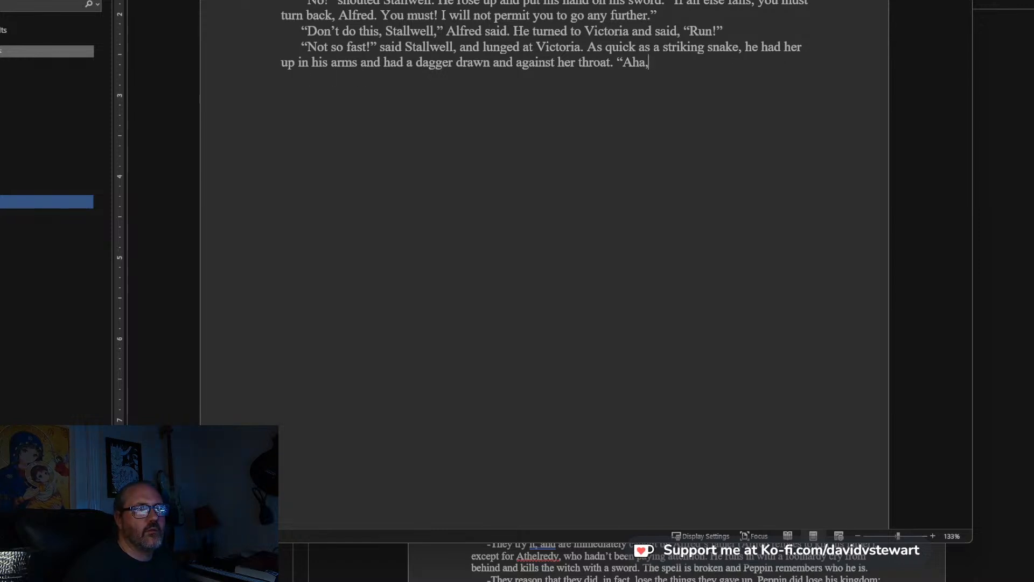
{"action": "type", "text": "If you will not listen, then I will have to use force. She is innocent, but she is nothing com"}
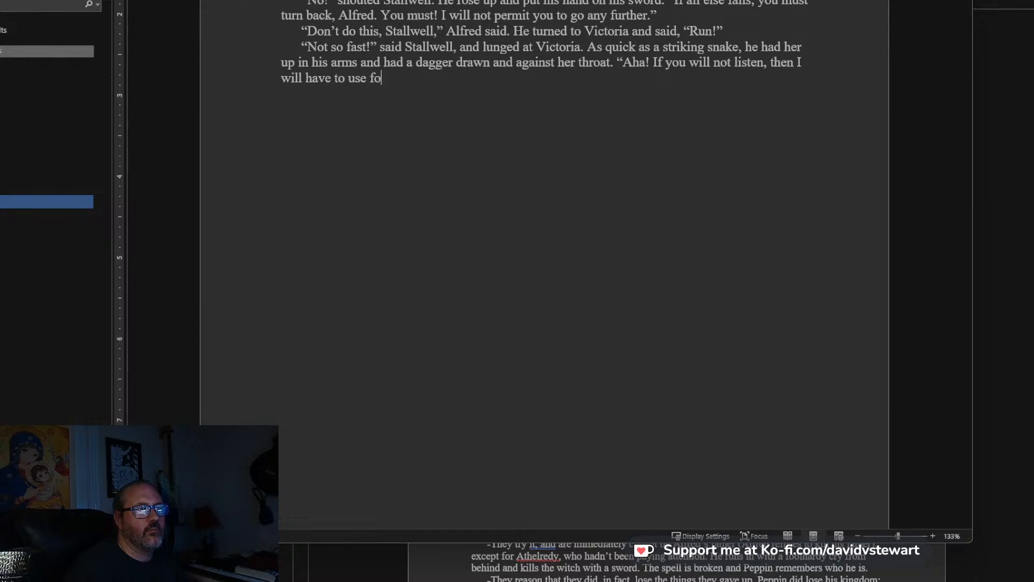
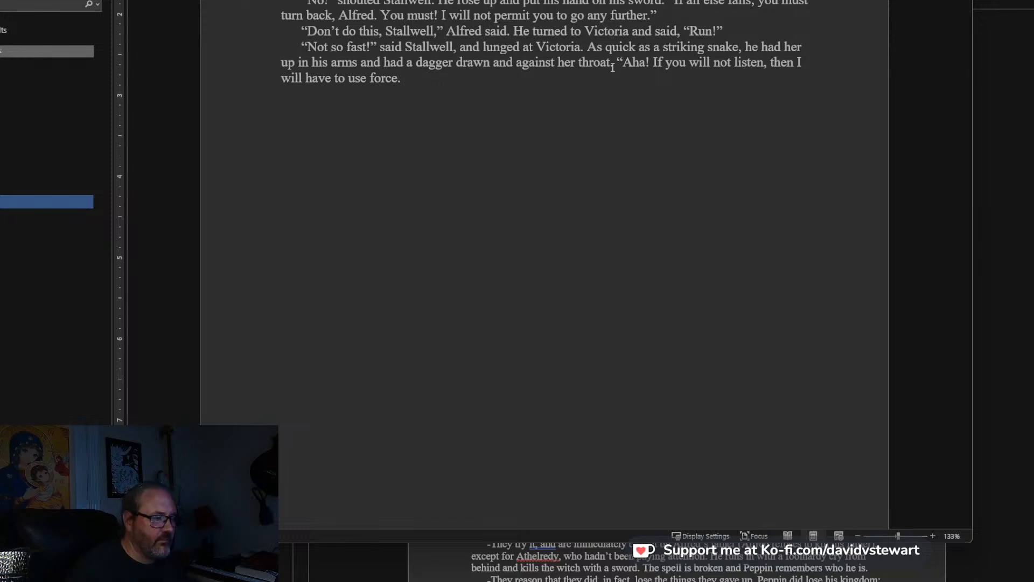
{"action": "type", "text": "She is innocent, b"}
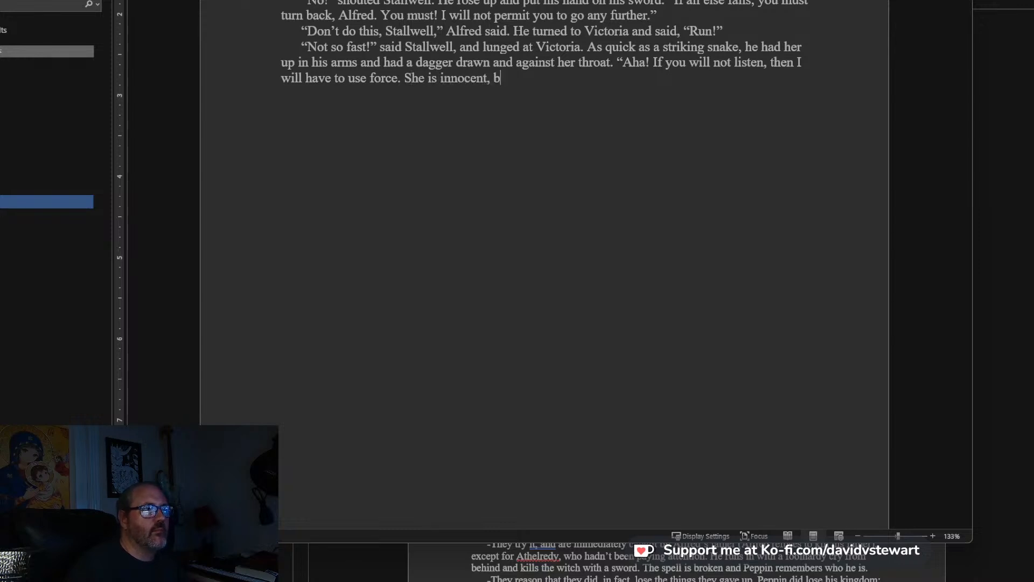
{"action": "type", "text": "ut she is nothing "}
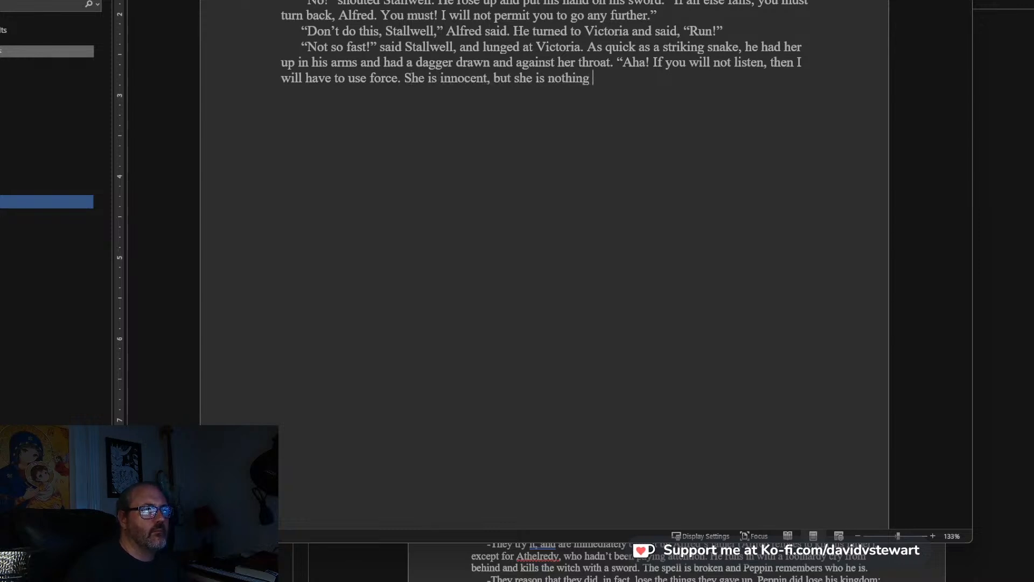
{"action": "type", "text": "comp"}
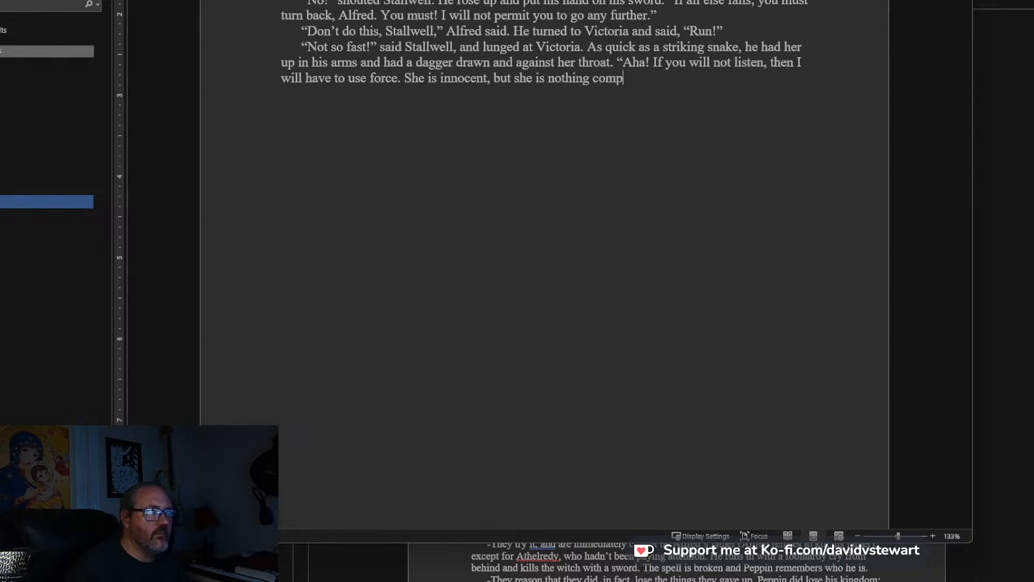
{"action": "key", "text": "BackSpace"}
{"action": "key", "text": "BackSpace"}
{"action": "key", "text": "BackSpace"}
{"action": "key", "text": "BackSpace"}
{"action": "key", "text": "BackSpace"}
{"action": "key", "text": "BackSpace"}
{"action": "key", "text": "BackSpace"}
{"action": "key", "text": "BackSpace"}
{"action": "key", "text": "BackSpace"}
{"action": "key", "text": "BackSpace"}
{"action": "key", "text": "BackSpace"}
{"action": "key", "text": "BackSpace"}
{"action": "key", "text": "BackSpace"}
{"action": "key", "text": "BackSpace"}
{"action": "key", "text": "BackSpace"}
{"action": "key", "text": "BackSpace"}
{"action": "key", "text": "BackSpace"}
{"action": "key", "text": "BackSpace"}
{"action": "key", "text": "BackSpace"}
{"action": "key", "text": "BackSpace"}
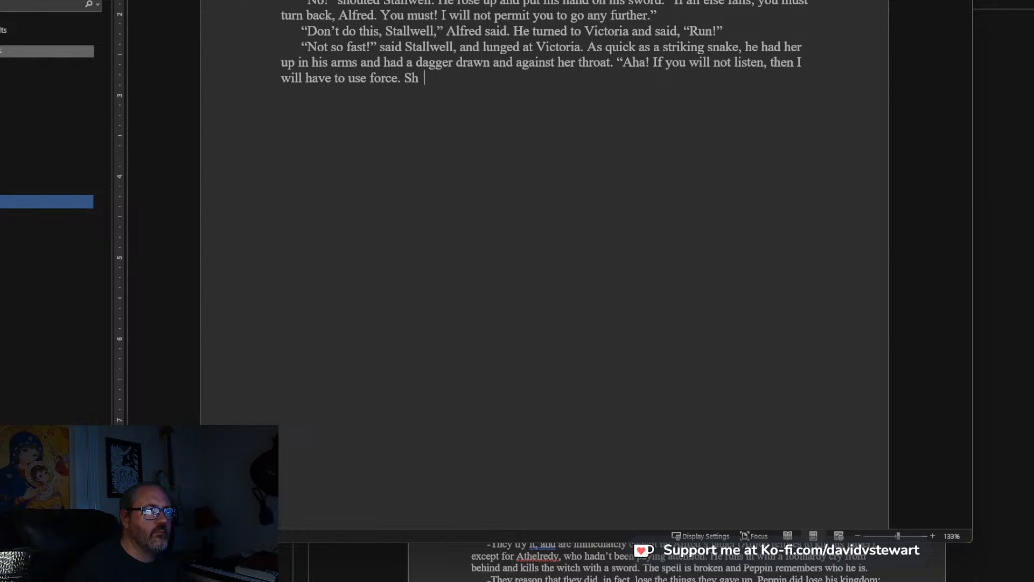
Close Stallwell's speech after “use force.” and add a new paragraph: “Whatever you have in mind, she is innocent,” Alfred said.
{"action": "type", "text": "”"}
{"action": "key", "text": "Return"}
{"action": "type", "text": "“S"}
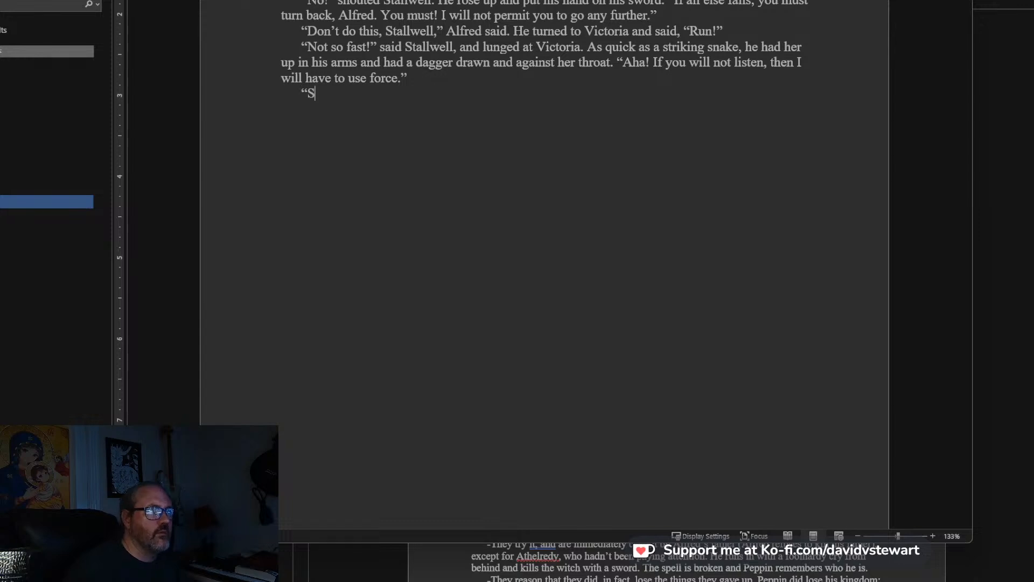
{"action": "type", "text": "he is innoc"}
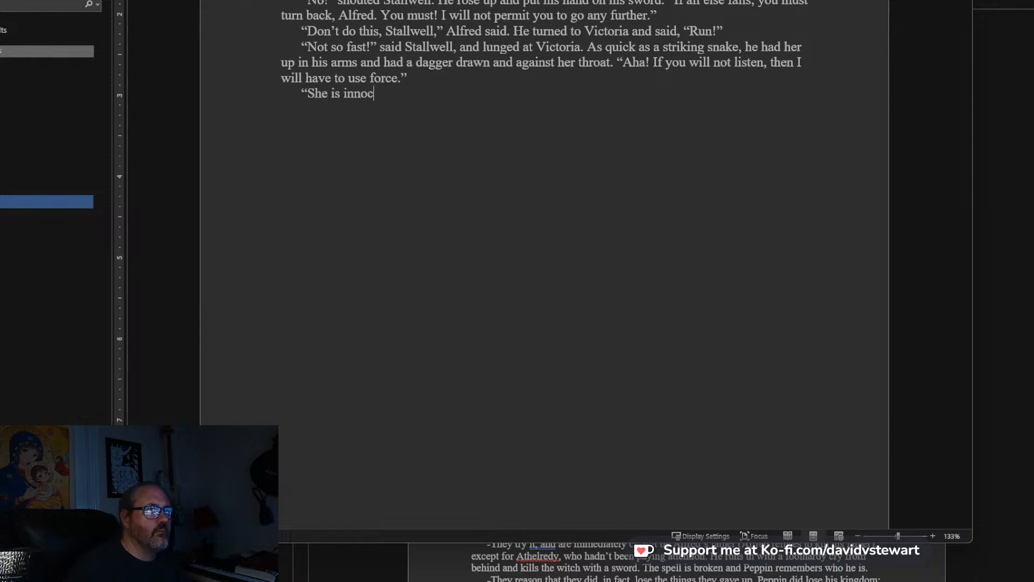
{"action": "key", "text": "BackSpace"}
{"action": "key", "text": "BackSpace"}
{"action": "key", "text": "BackSpace"}
{"action": "key", "text": "BackSpace"}
{"action": "key", "text": "BackSpace"}
{"action": "key", "text": "BackSpace"}
{"action": "key", "text": "BackSpace"}
{"action": "key", "text": "BackSpace"}
{"action": "key", "text": "BackSpace"}
{"action": "key", "text": "BackSpace"}
{"action": "key", "text": "BackSpace"}
{"action": "type", "text": "Whatever yo"}
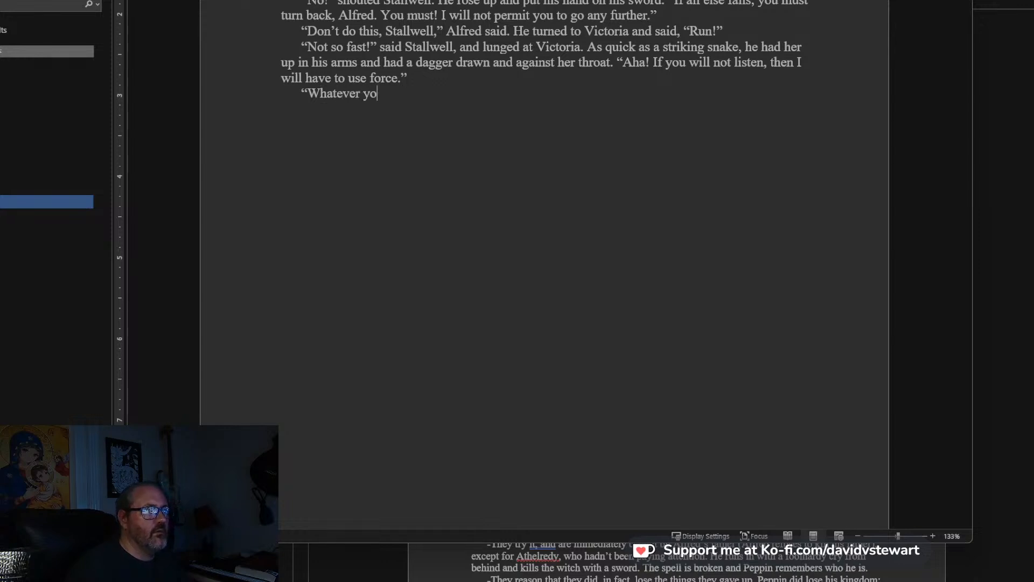
{"action": "type", "text": "u have in mind, she is innocent,\" "}
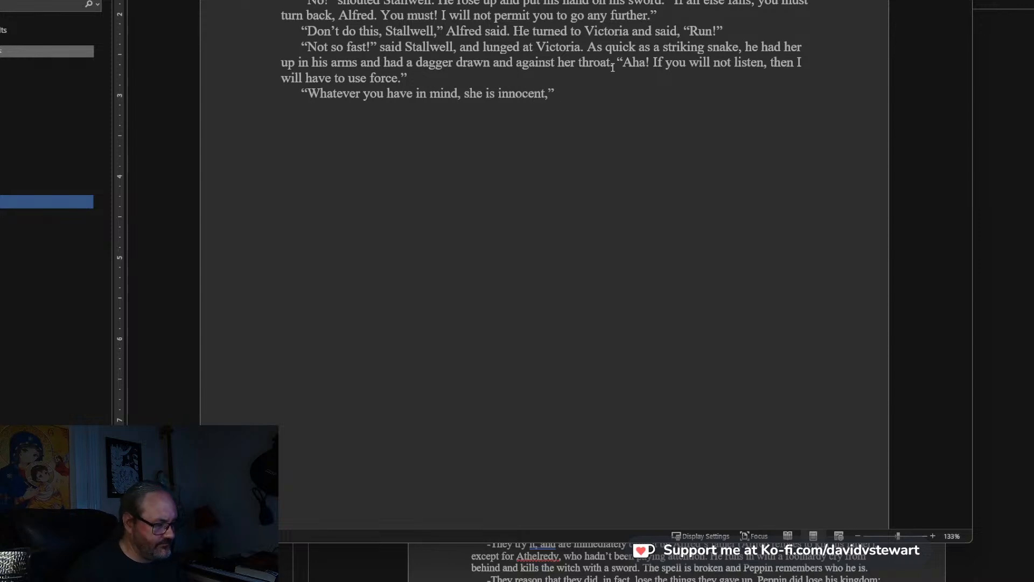
{"action": "type", "text": "Alfre"}
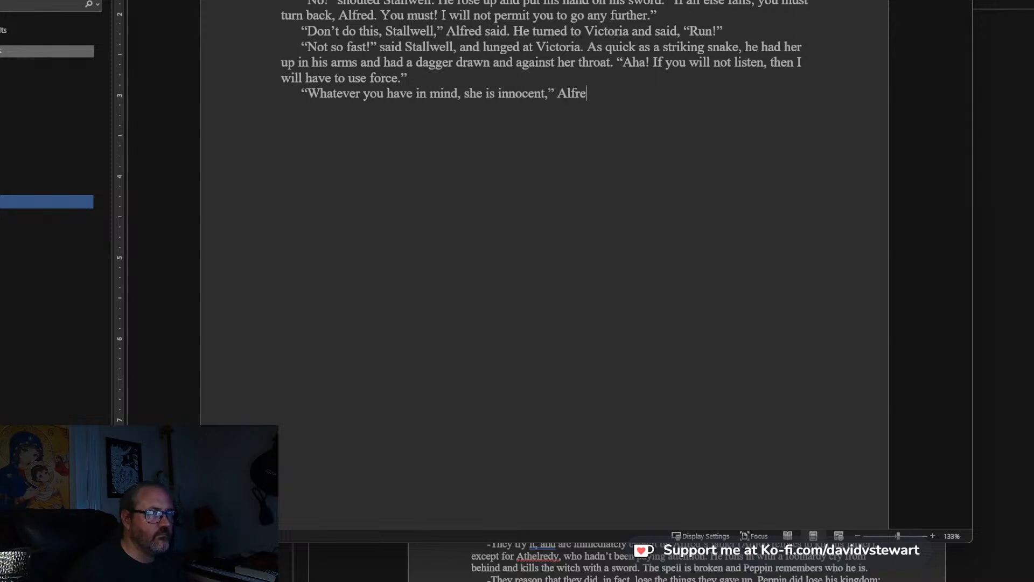
{"action": "type", "text": "d saidhen you"}
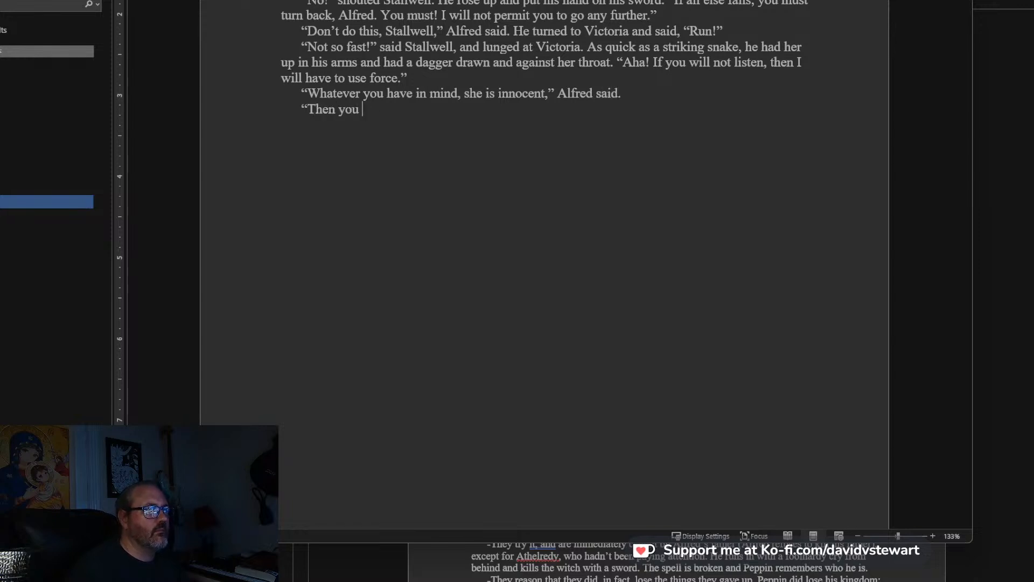
Start a new paragraph after “Alfred said.” with Stallwell's reply: “Then all the more you would save her?
{"action": "key", "text": "BackSpace"}
{"action": "key", "text": "BackSpace"}
{"action": "key", "text": "BackSpace"}
{"action": "type", "text": "all the m"}
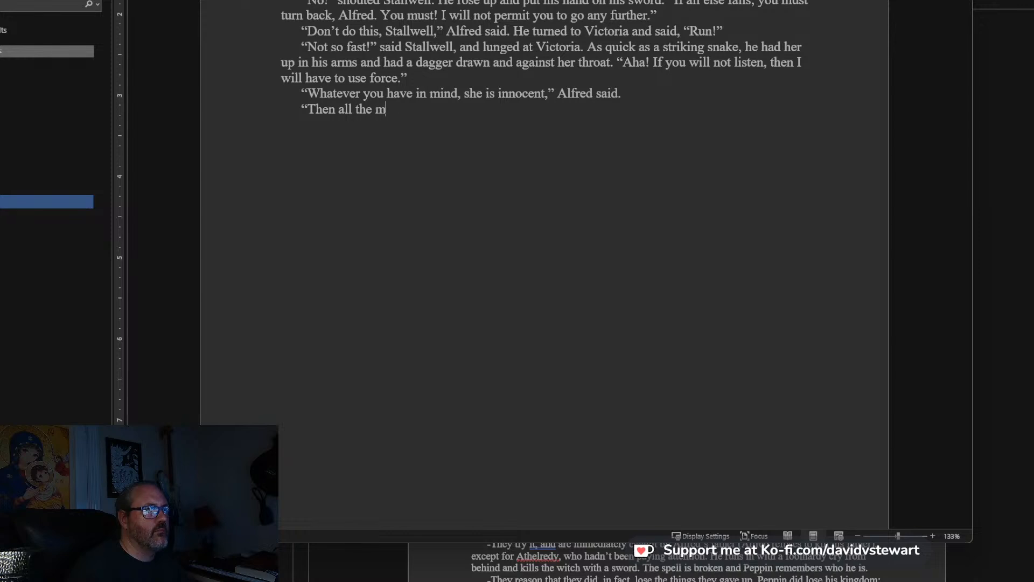
{"action": "type", "text": "ore you wou"}
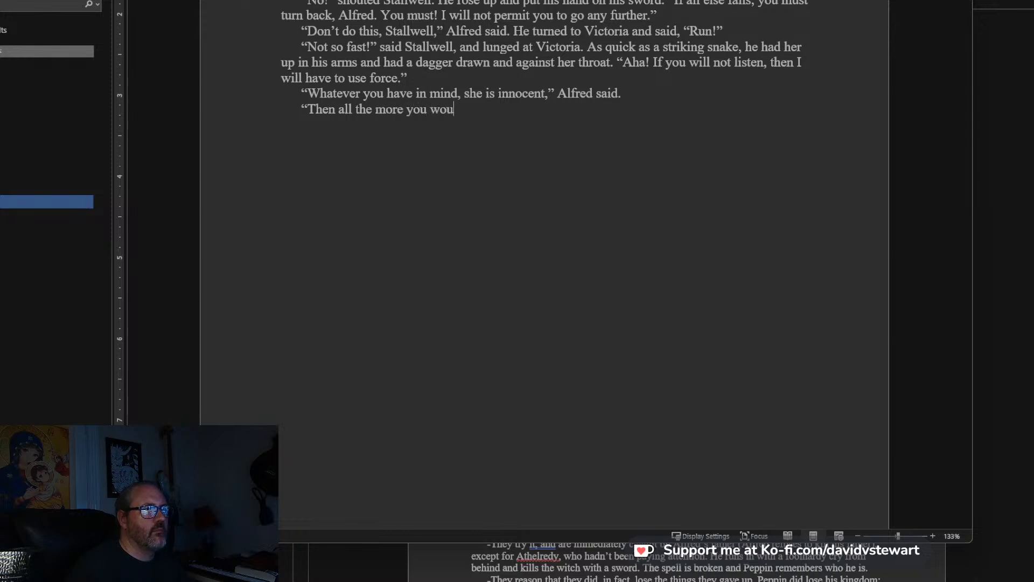
{"action": "type", "text": "ld save her?"}
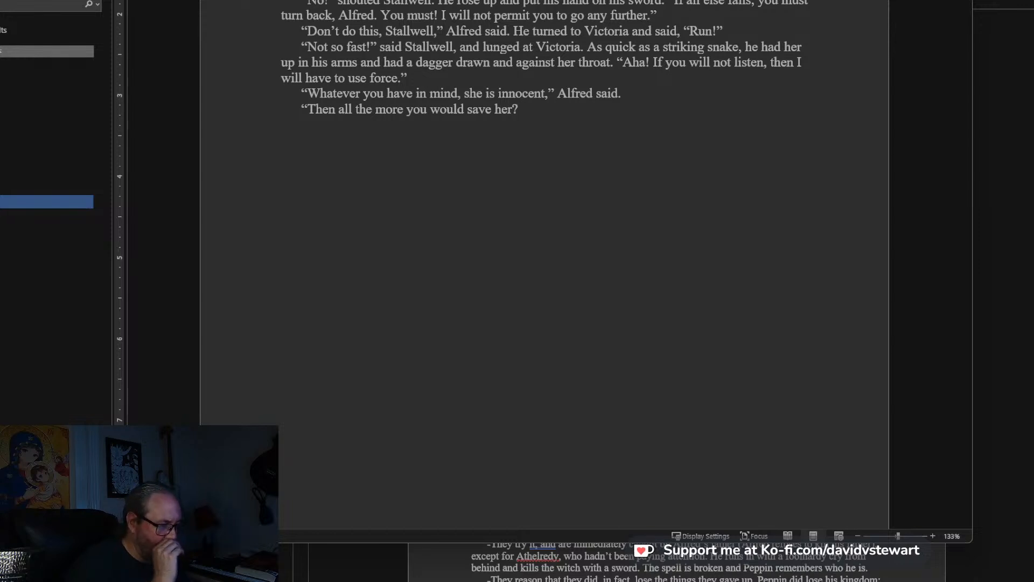
{"action": "type", "text": " I will kill her u"}
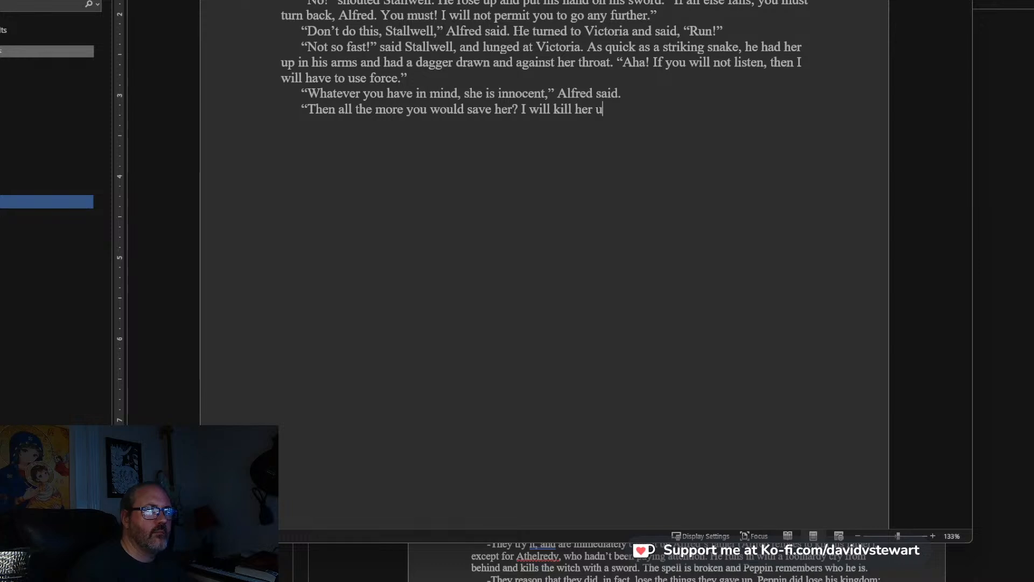
{"action": "type", "text": "nless you "}
{"action": "type", "text": "go b"}
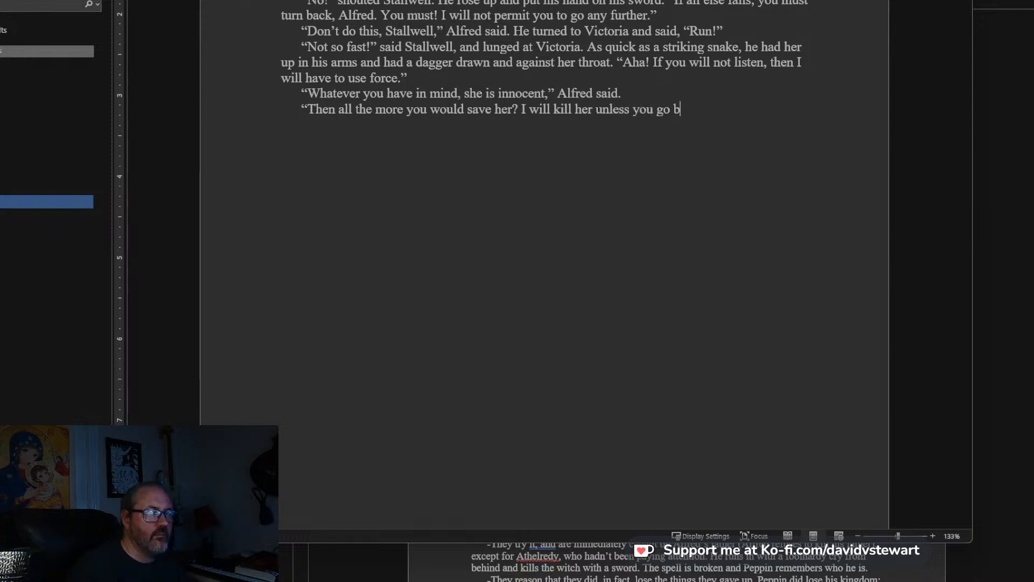
{"action": "type", "text": "ack the way you came"}
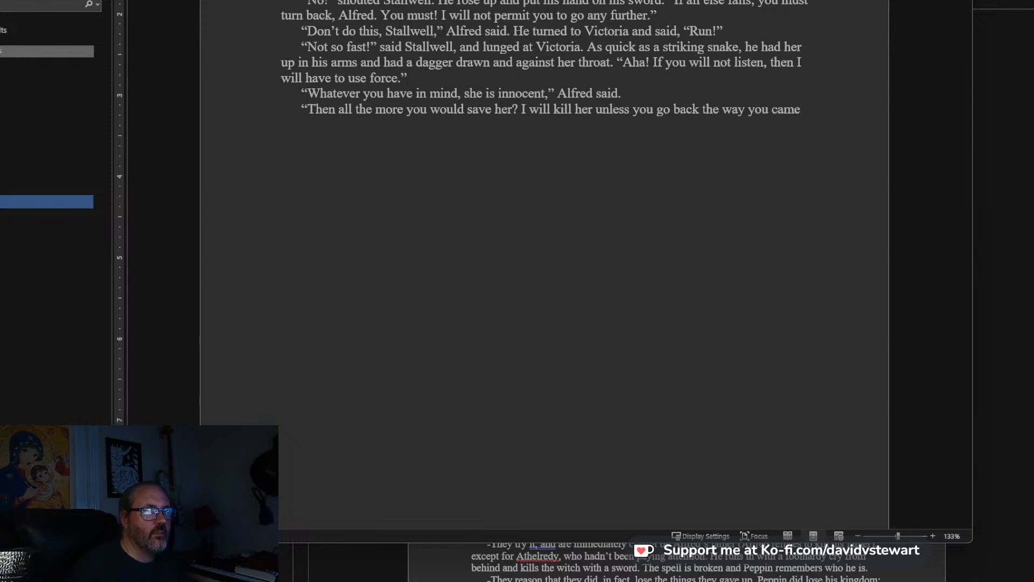
{"action": "type", "text": ". I will carr"}
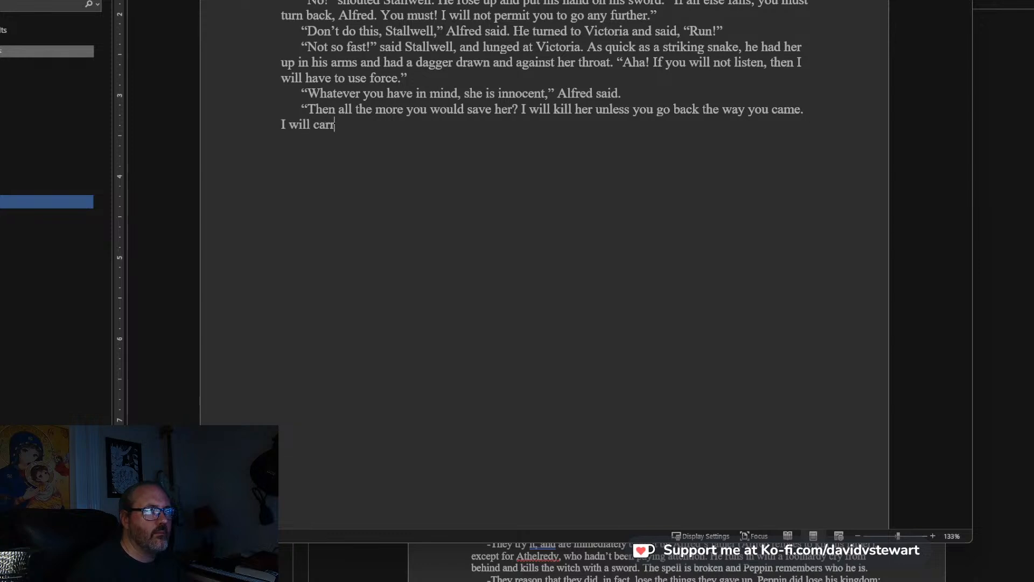
Continue Stallwell's speech after “came.” with: Go south, and if I do not see you in a fortnight, I will send her on her way.
{"action": "key", "text": "BackSpace"}
{"action": "key", "text": "BackSpace"}
{"action": "key", "text": "BackSpace"}
{"action": "key", "text": "BackSpace"}
{"action": "key", "text": "BackSpace"}
{"action": "key", "text": "BackSpace"}
{"action": "key", "text": "BackSpace"}
{"action": "key", "text": "BackSpace"}
{"action": "key", "text": "BackSpace"}
{"action": "key", "text": "BackSpace"}
{"action": "key", "text": "BackSpace"}
{"action": "type", "text": "Go "}
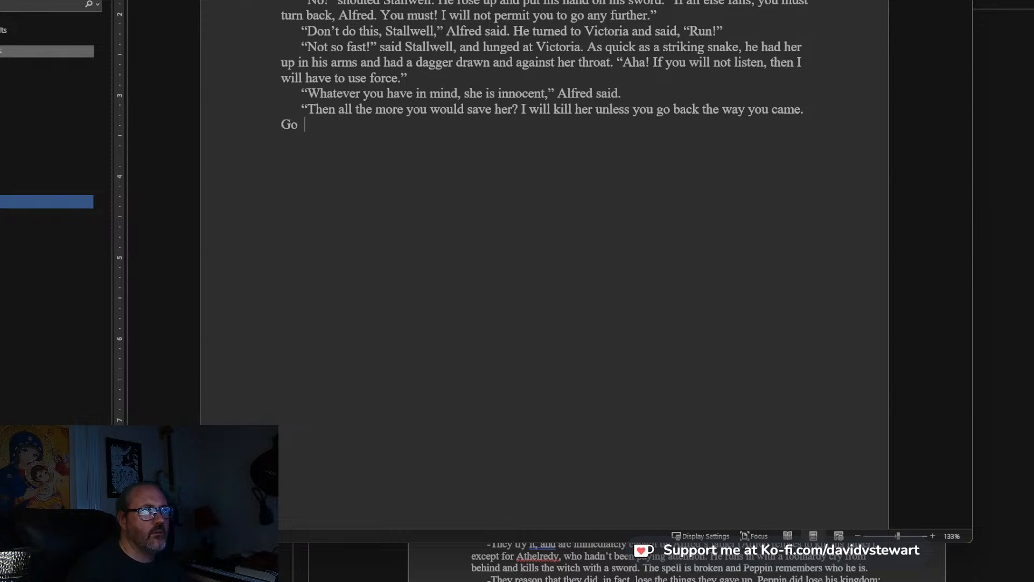
{"action": "type", "text": "south,"}
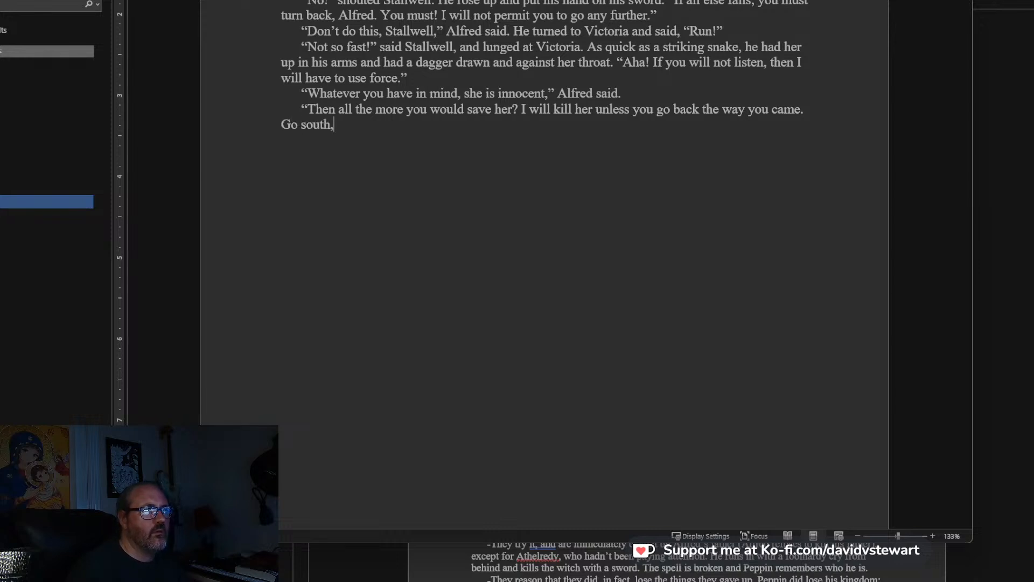
{"action": "type", "text": " and I wi"}
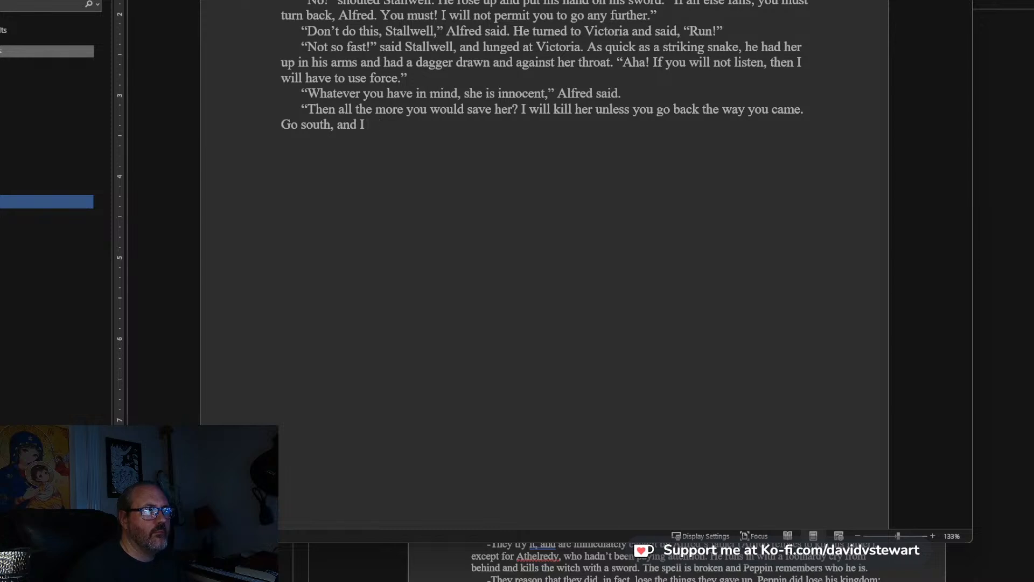
{"action": "key", "text": "BackSpace"}
{"action": "type", "text": "if"}
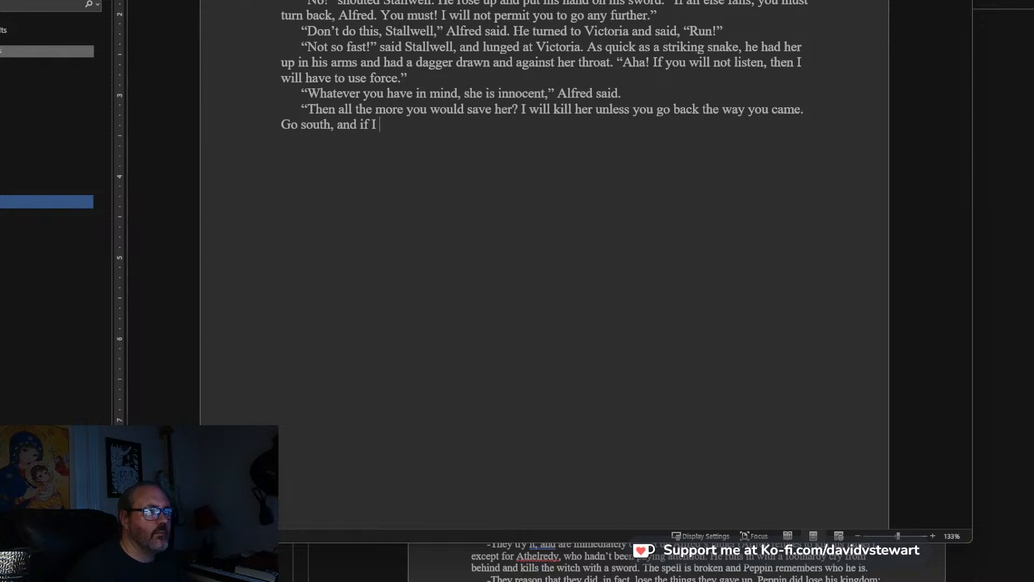
{"action": "type", "text": " I do not see you in a fortnight,"}
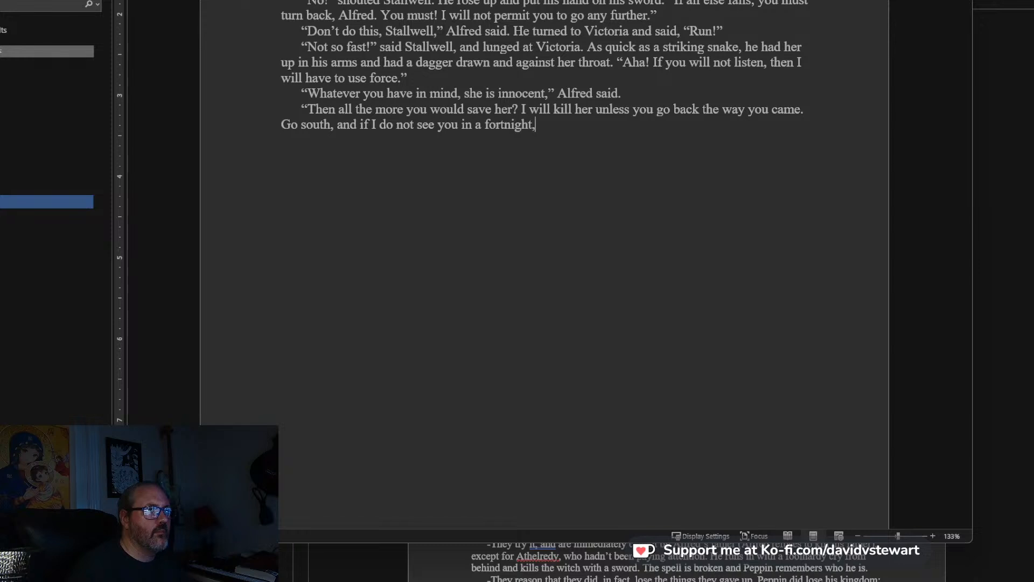
{"action": "type", "text": " I will send her on her way. She can e"}
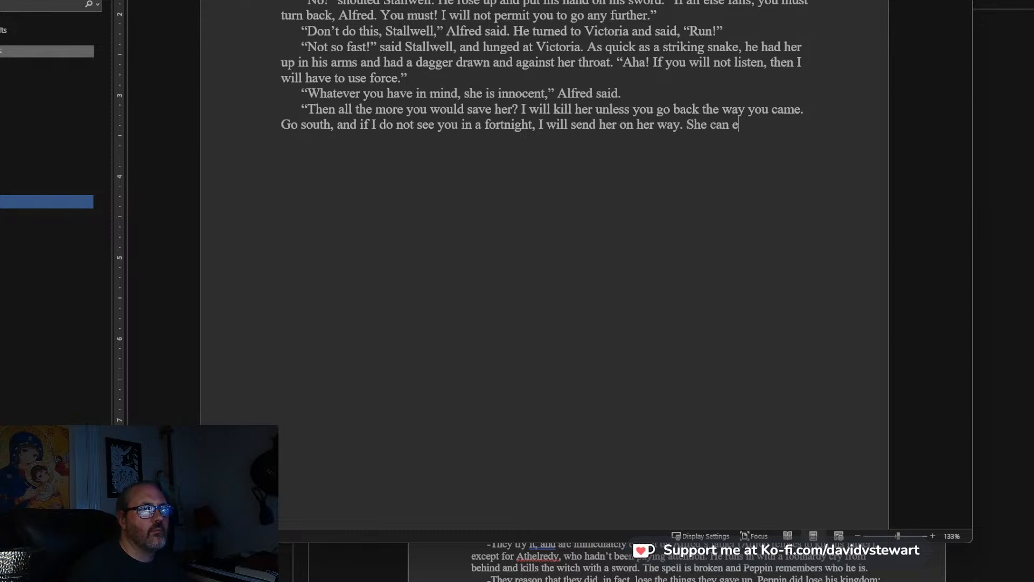
{"action": "type", "text": "ven ride my hors"}
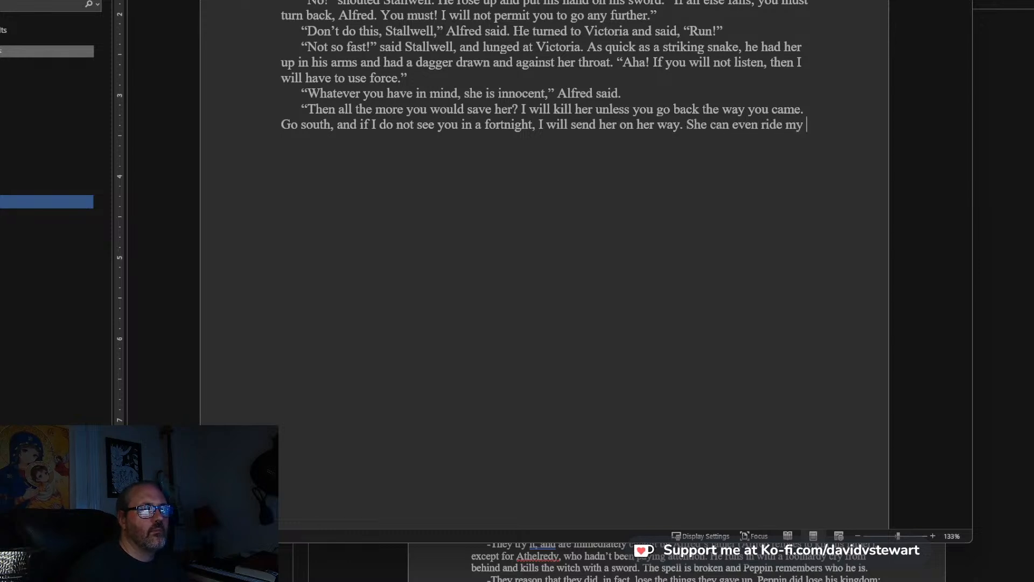
Finish Stallwell's speech with: She can even ride my horse.” and add a new paragraph: “A fortnight?” Victoria said.
{"action": "type", "text": "fortnight?” "}
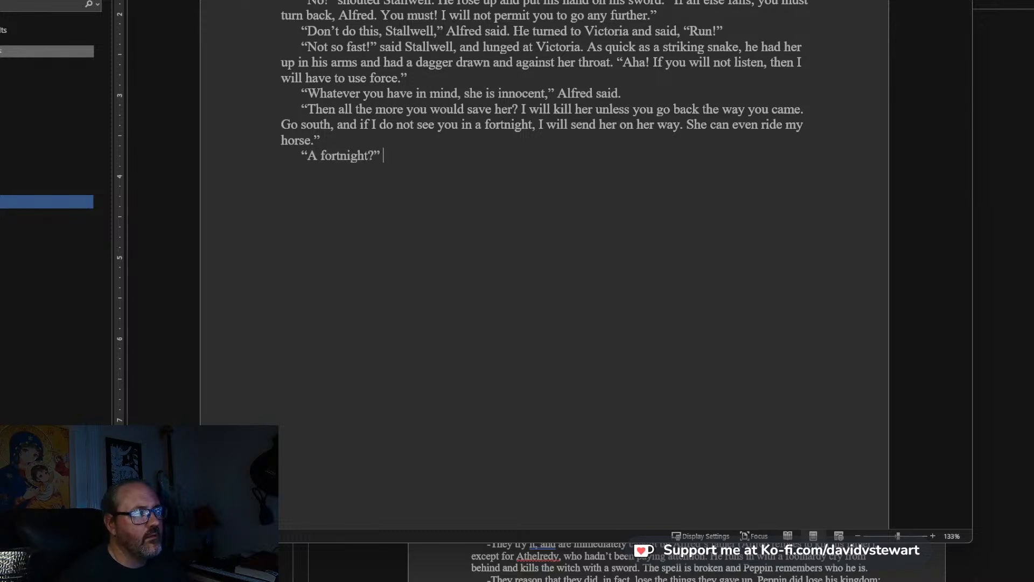
{"action": "type", "text": "Victo"}
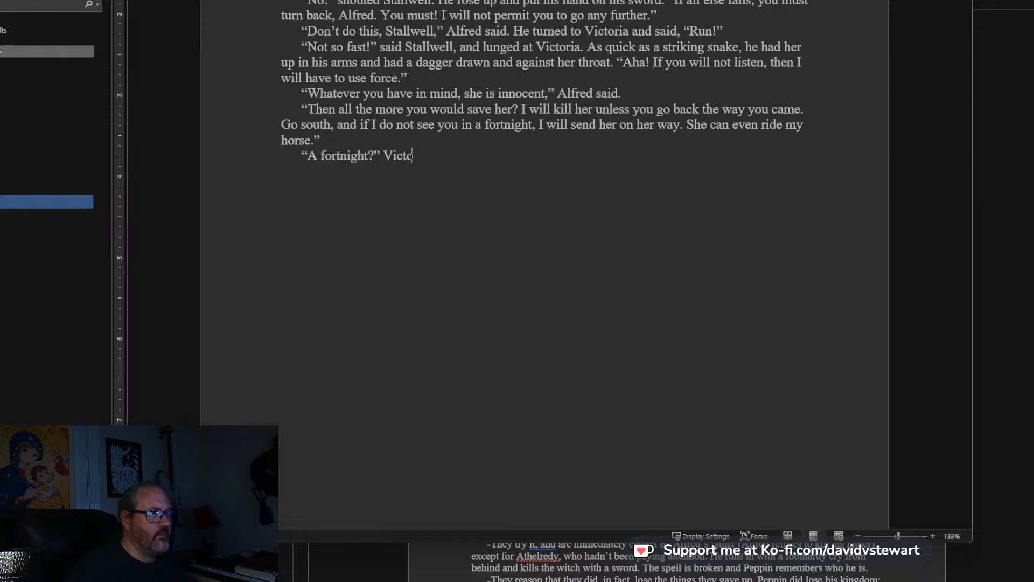
{"action": "type", "text": "ria said."}
Open a new quoted paragraph below Victoria's line and extend her line after “Victoria said.” with: “Don’t trust him.”.
{"action": "key", "text": "Return"}
{"action": "type", "text": "“"}
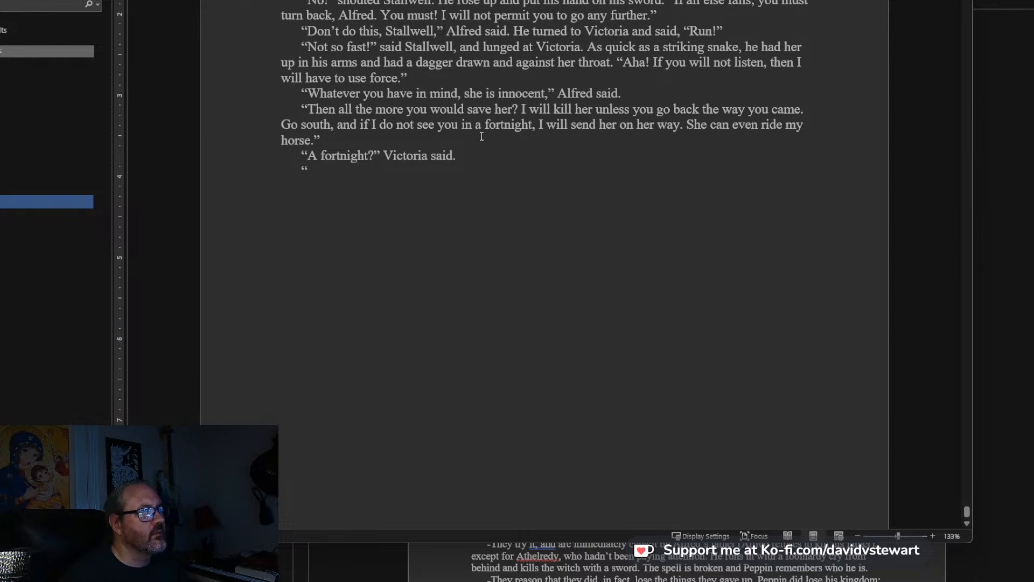
{"action": "type", "text": " “don’"}
{"action": "key", "text": "BackSpace"}
{"action": "key", "text": "BackSpace"}
{"action": "key", "text": "BackSpace"}
{"action": "type", "text": "on"}
{"action": "key", "text": "BackSpace"}
{"action": "key", "text": "BackSpace"}
{"action": "key", "text": "BackSpace"}
{"action": "type", "text": "Don’"}
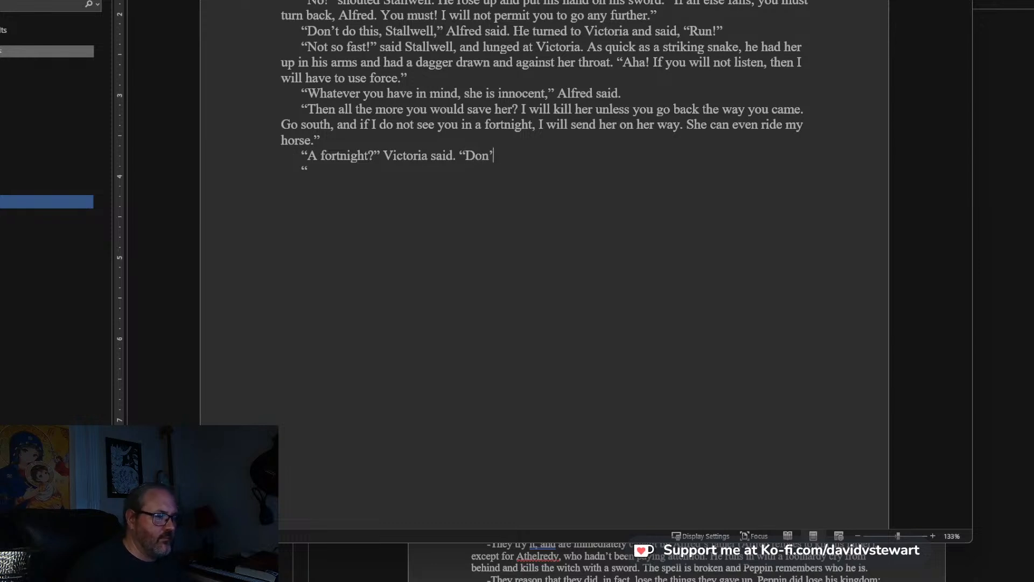
{"action": "type", "text": "t trust him.”"}
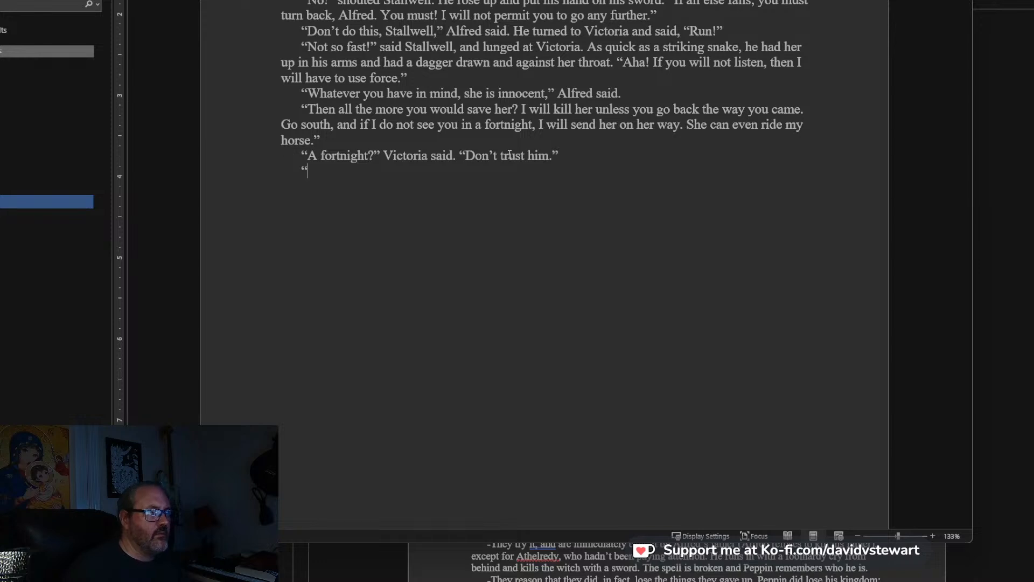
{"action": "type", "text": "Oh, I do t"}
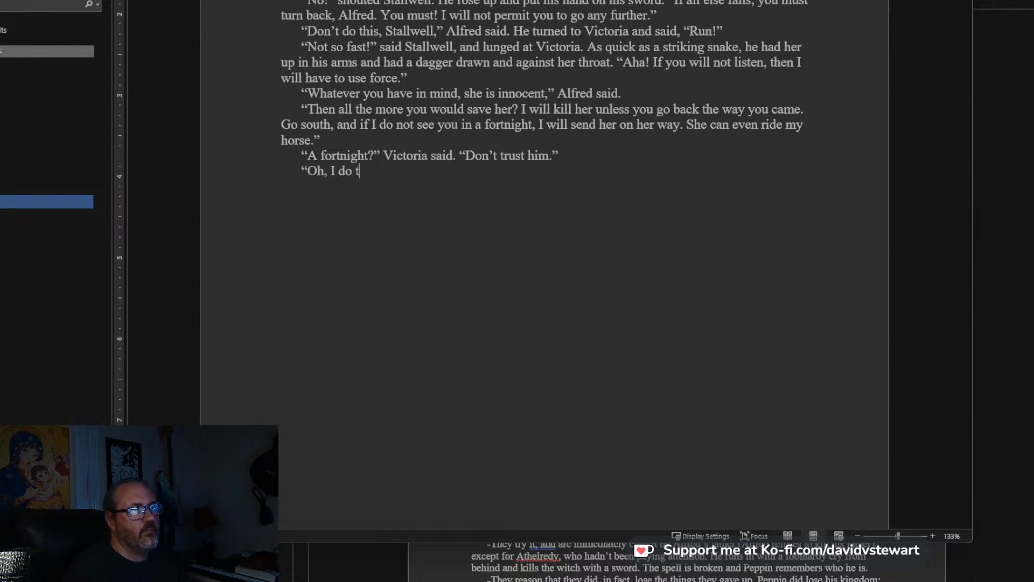
{"action": "type", "text": "rust him,” Alfred said. “That is the problem"}
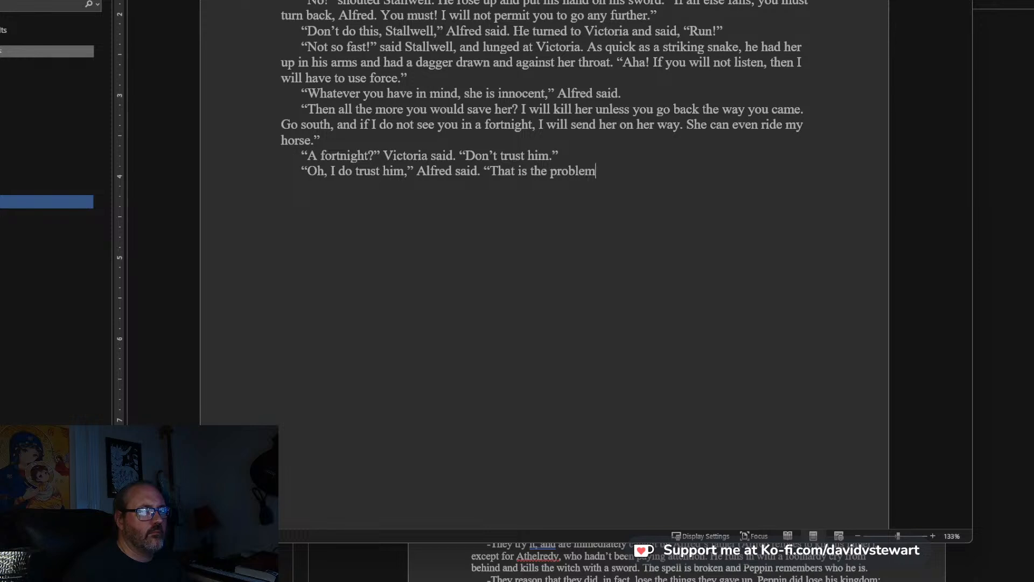
{"action": "type", "text": ". I bel"}
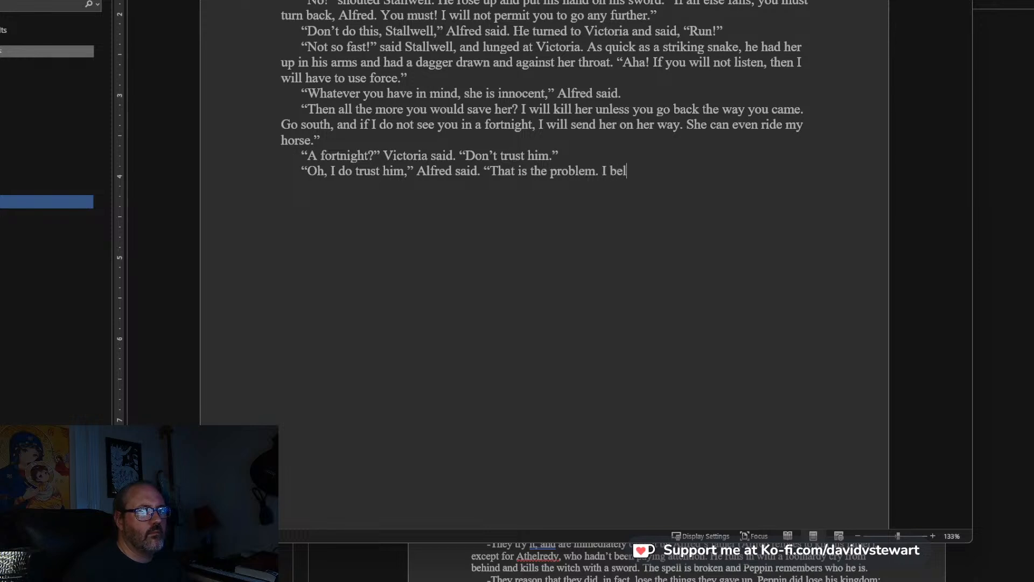
{"action": "type", "text": "ieve he will kill you "}
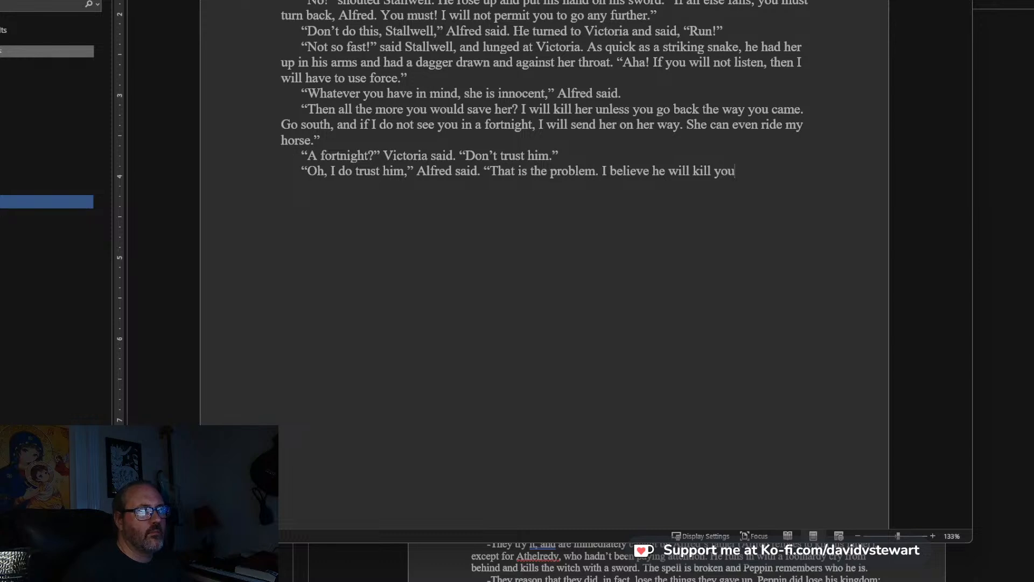
{"action": "type", "text": "unless we do as he sa"}
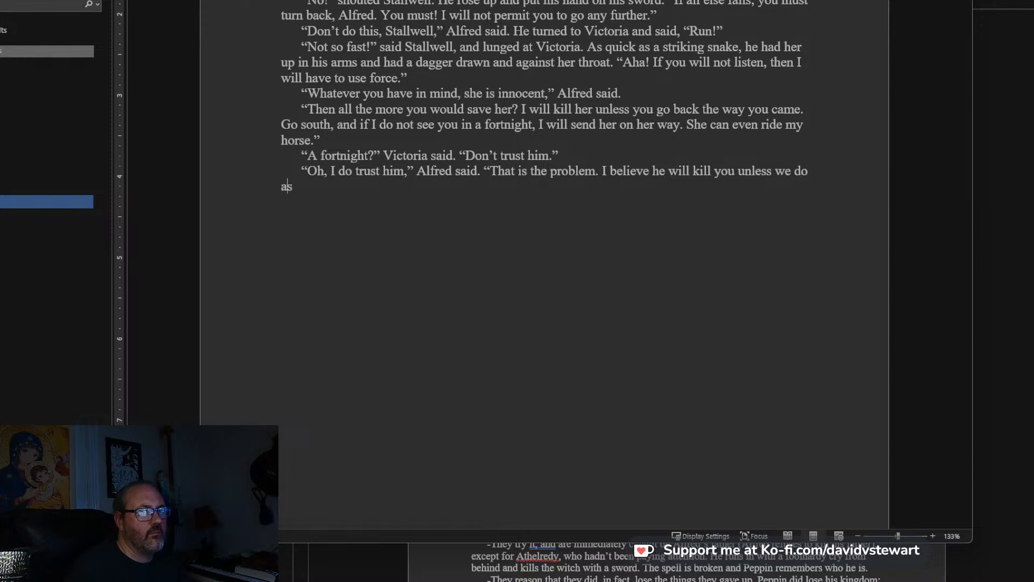
{"action": "type", "text": "ys, Victori"}
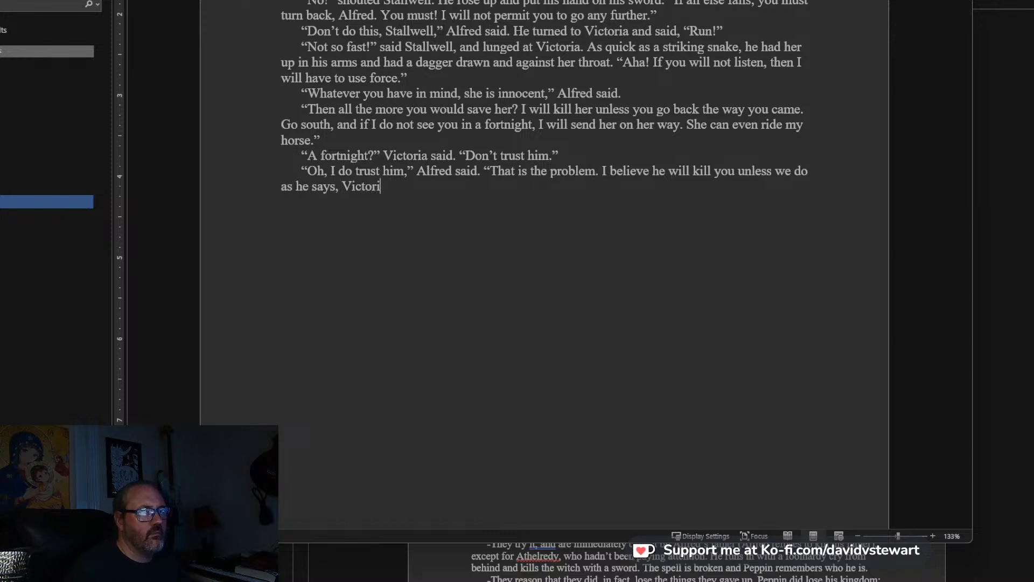
{"action": "type", "text": "a.\""}
Close Alfred's speech with a quotation mark and begin a new paragraph below it with: “You are like your father,.
{"action": "key", "text": "Return"}
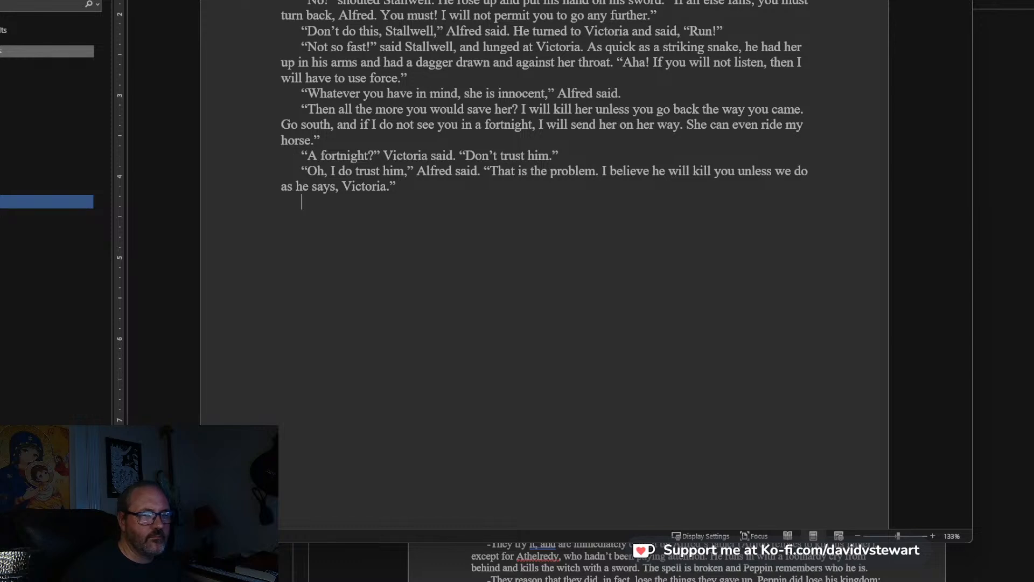
{"action": "scroll", "coordinate": [512, 154], "scroll_direction": "down", "scroll_amount": 2}
{"action": "scroll", "coordinate": [512, 167], "scroll_direction": "up", "scroll_amount": 1}
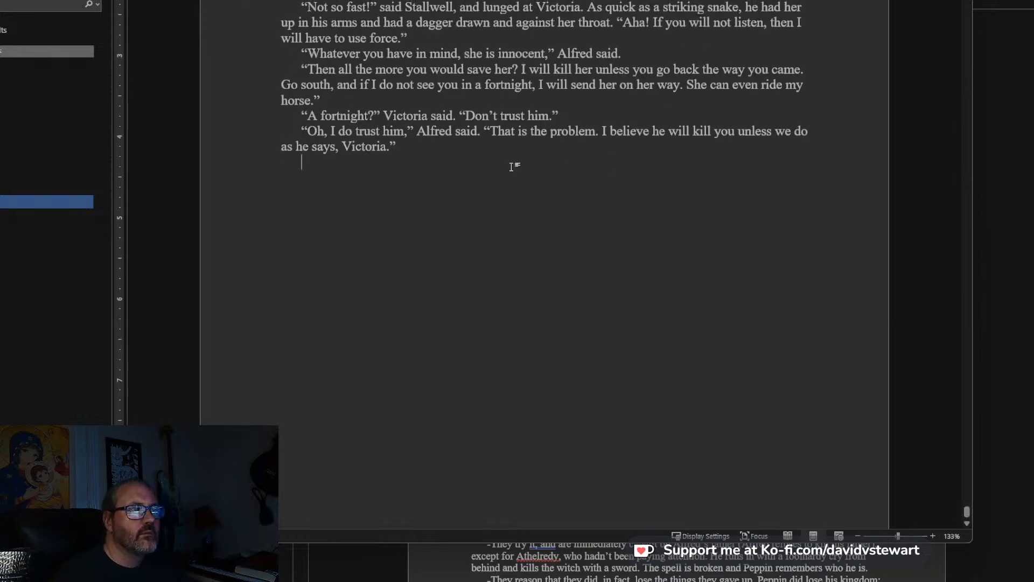
{"action": "type", "text": "“You care"}
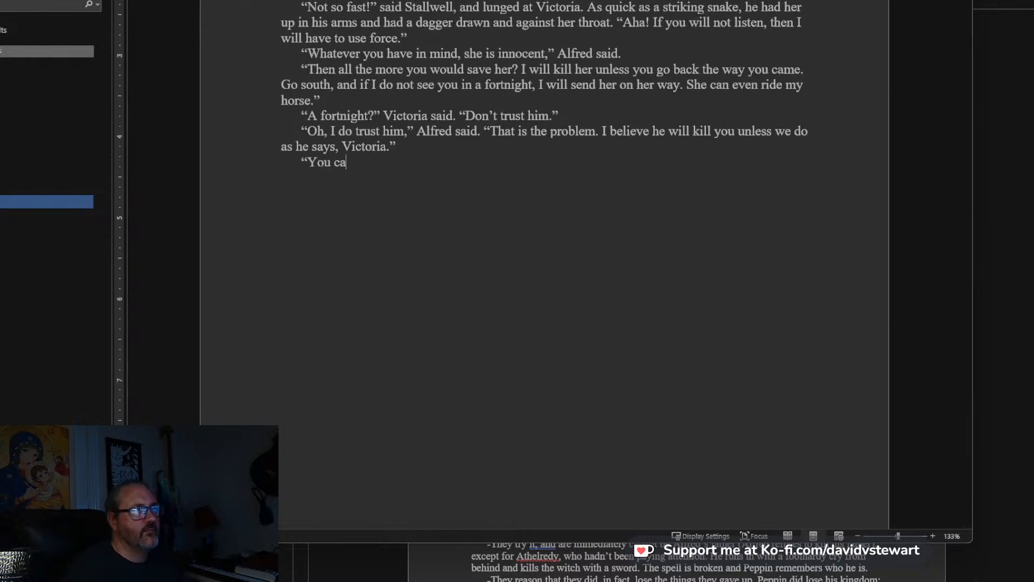
{"action": "key", "text": "BackSpace"}
{"action": "type", "text": "are like you"}
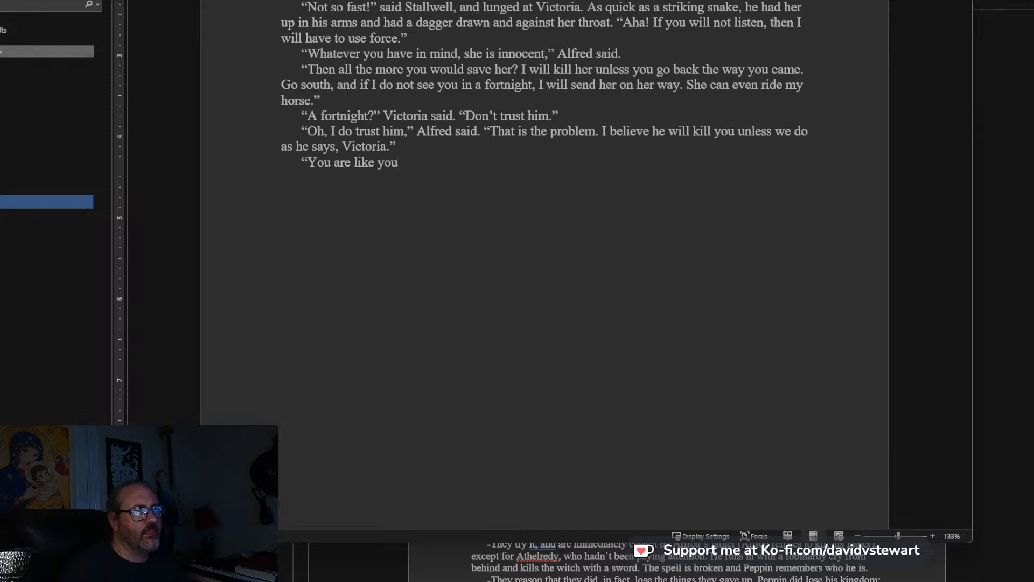
{"action": "type", "text": "r father,"}
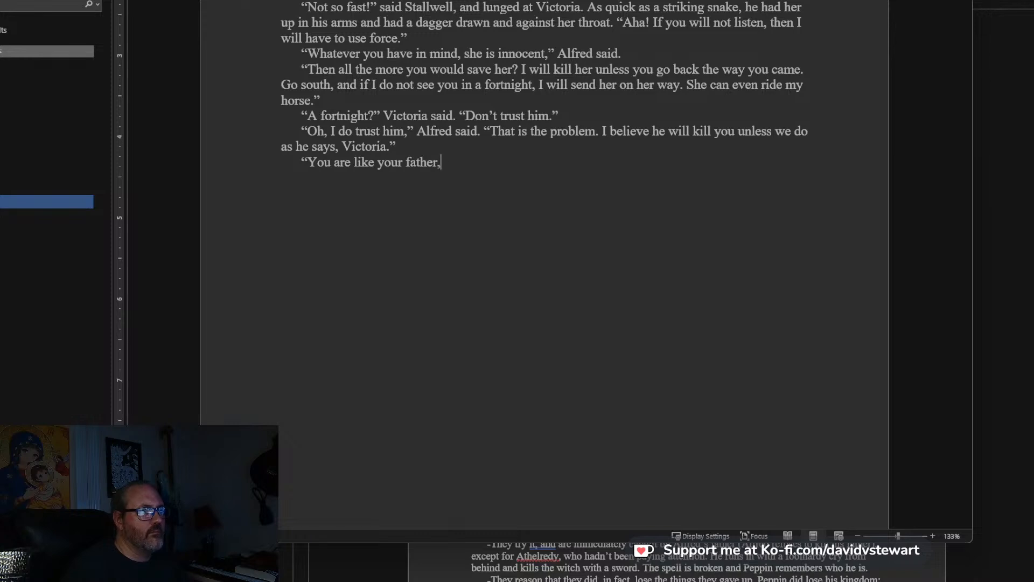
{"action": "type", "text": "\" Peppins a"}
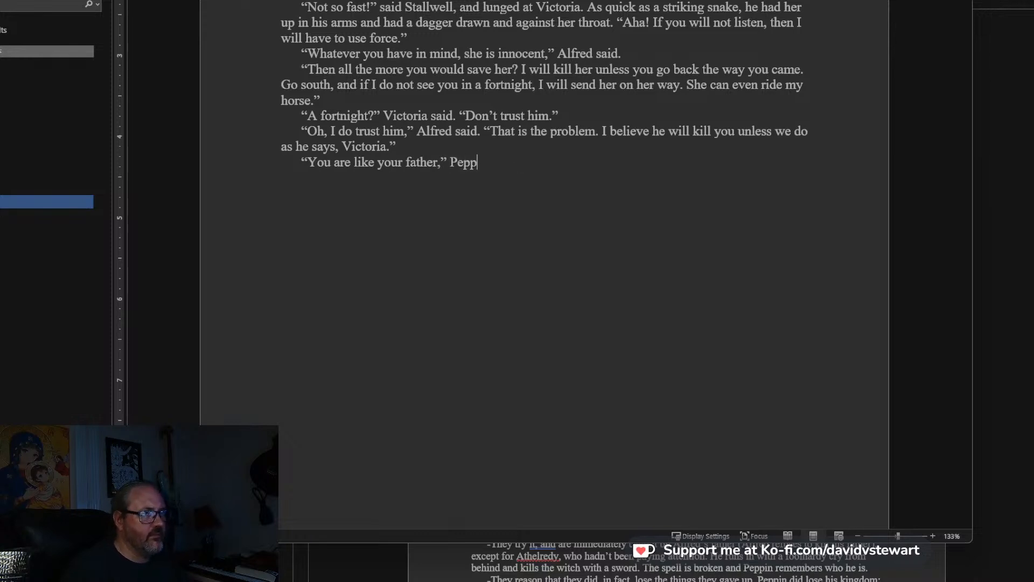
Close the quote after “father,” and add the dialogue tag: Peppin said, smiling sardonically.
{"action": "key", "text": "BackSpace"}
{"action": "key", "text": "BackSpace"}
{"action": "key", "text": "BackSpace"}
{"action": "type", "text": "said, smiling sardonically."}
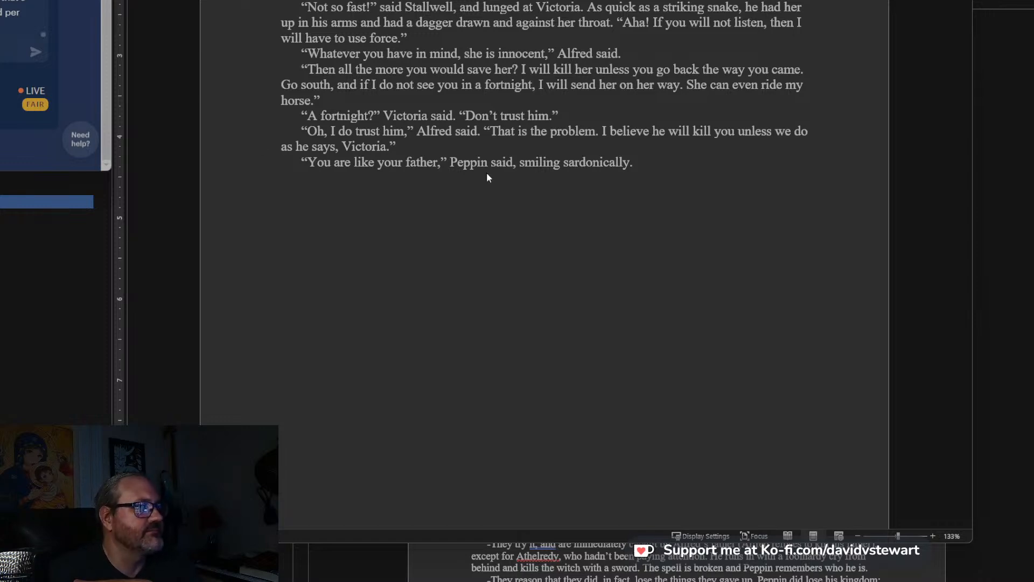
Continue the paragraph after “sardonically.” with: “You care for people too much, and the kingdom not enough.
{"action": "scroll", "coordinate": [707, 154], "scroll_direction": "down", "scroll_amount": 2}
{"action": "scroll", "coordinate": [706, 159], "scroll_direction": "up", "scroll_amount": 1}
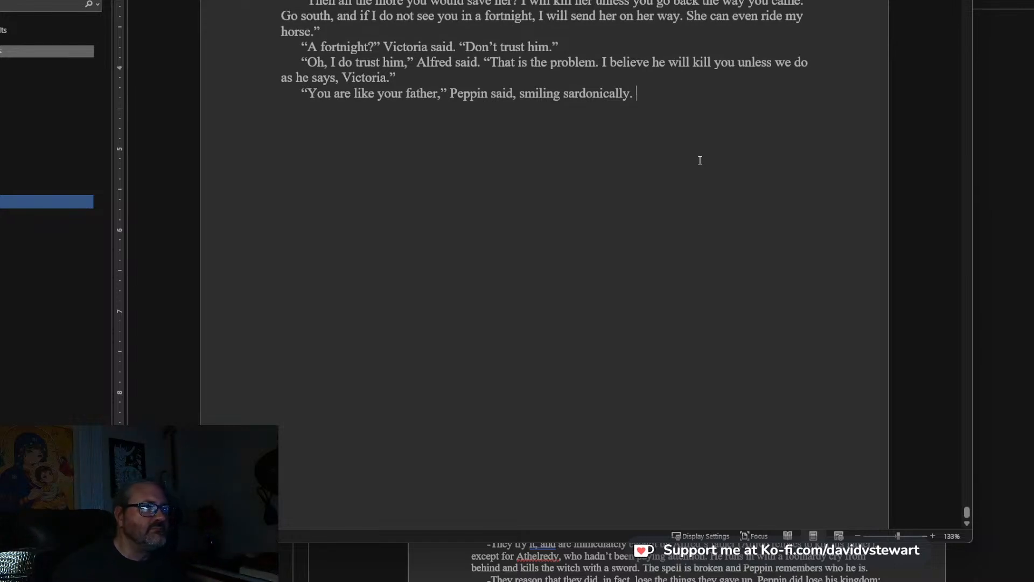
{"action": "scroll", "coordinate": [722, 140], "scroll_direction": "down", "scroll_amount": 1}
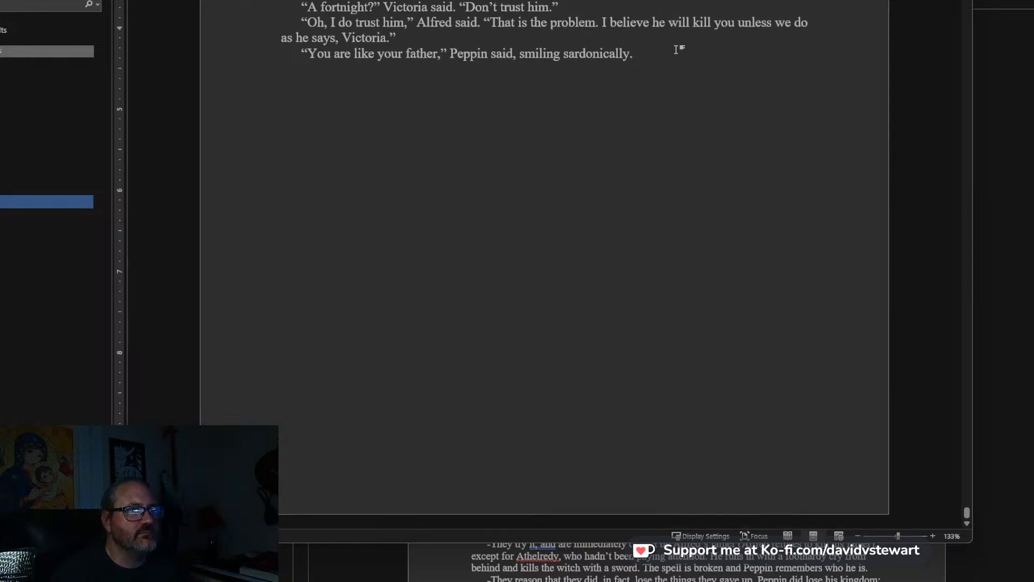
{"action": "type", "text": "“Up"}
{"action": "key", "text": "BackSpace"}
{"action": "key", "text": "BackSpace"}
{"action": "type", "text": "Up"}
{"action": "key", "text": "BackSpace"}
{"action": "key", "text": "BackSpace"}
{"action": "type", "text": "You care"}
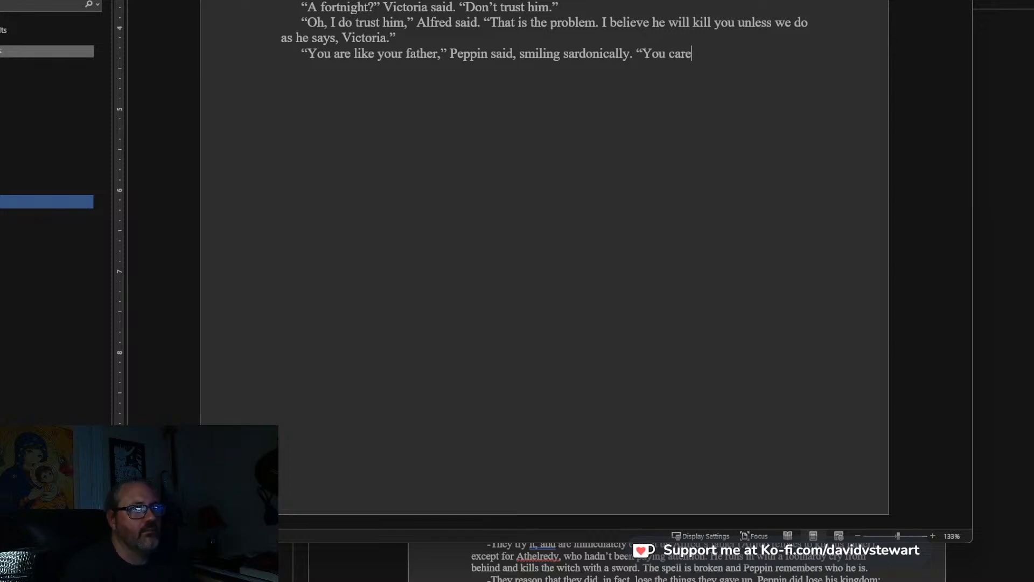
{"action": "type", "text": " for people too"}
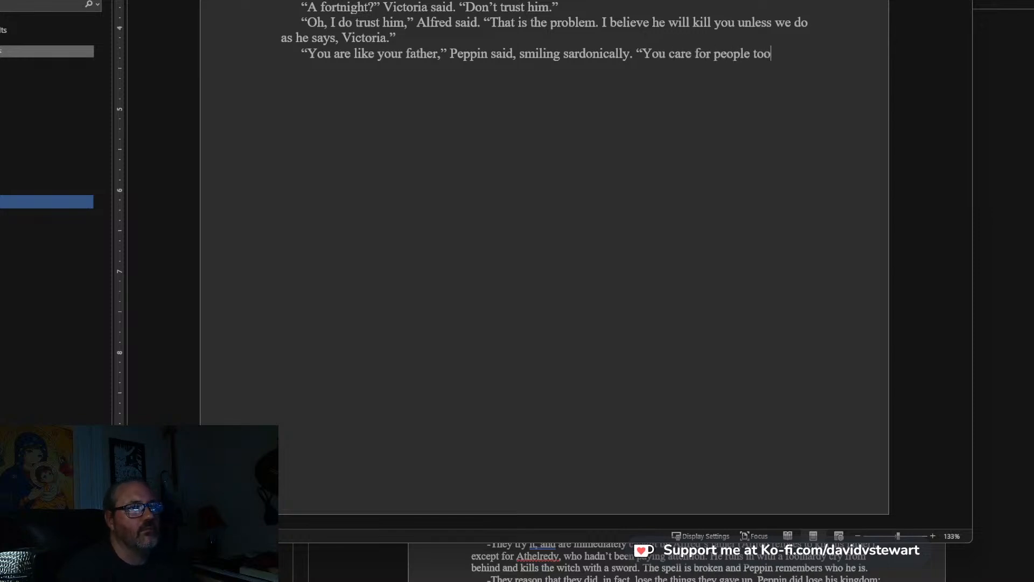
{"action": "type", "text": " much, and the "}
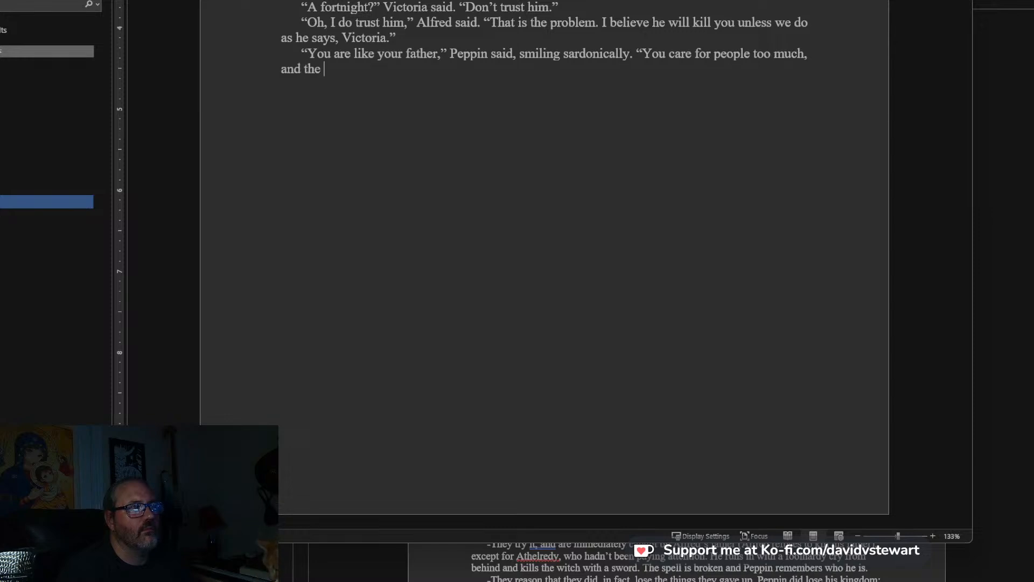
{"action": "type", "text": "kingdom not eno"}
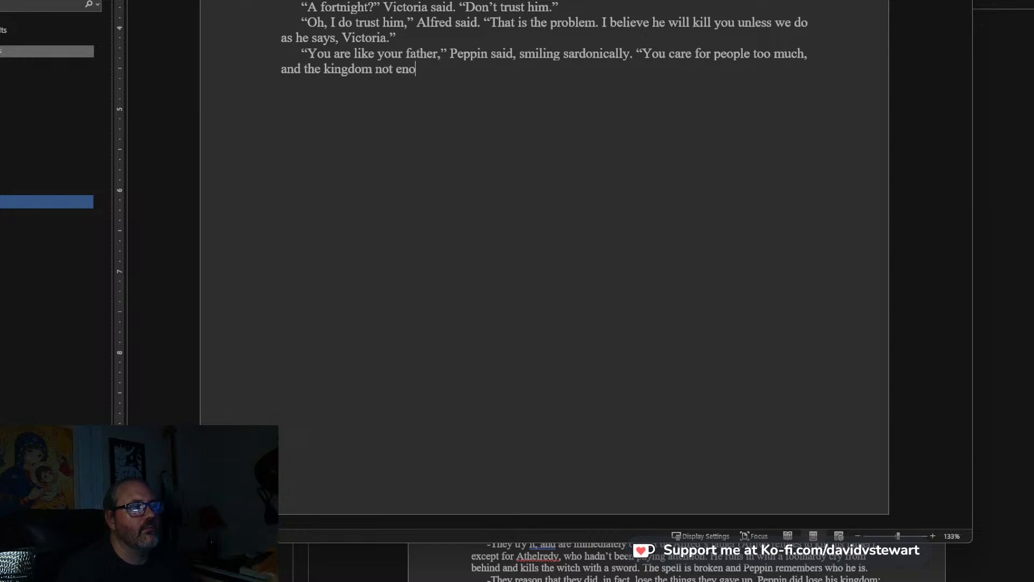
{"action": "type", "text": "ugh. He traded it"}
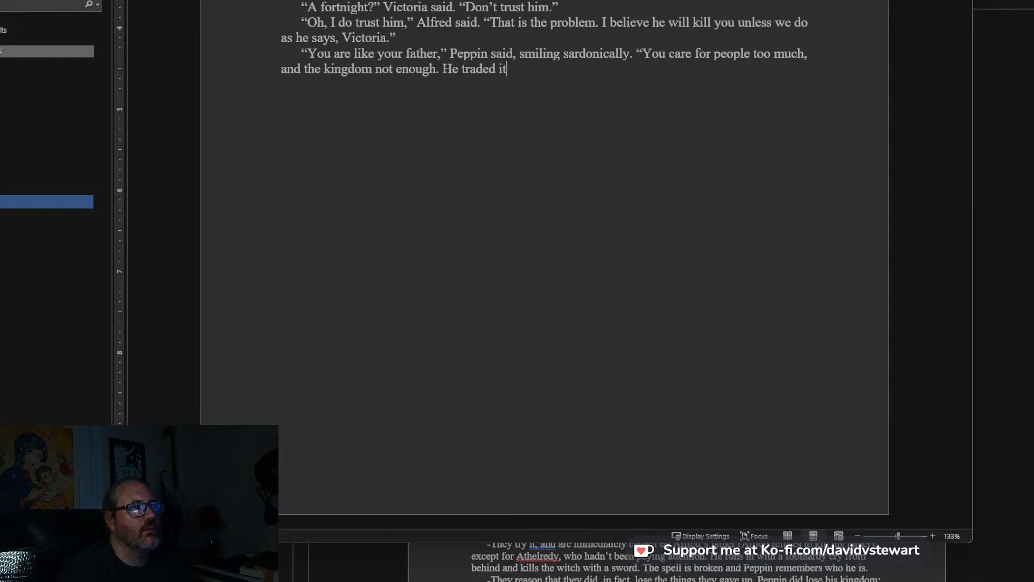
{"action": "type", "text": " for y"}
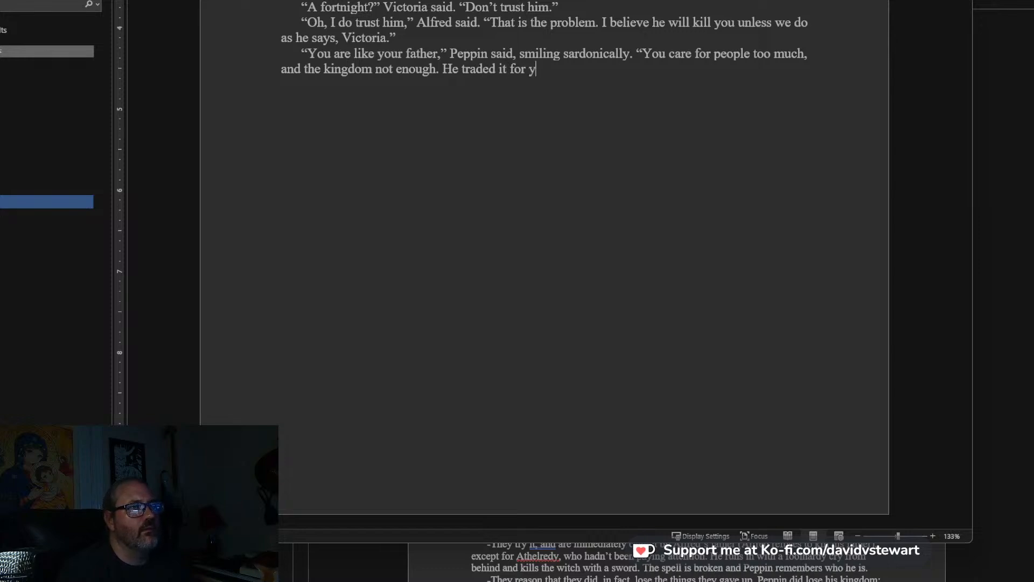
{"action": "type", "text": "our mother. He"}
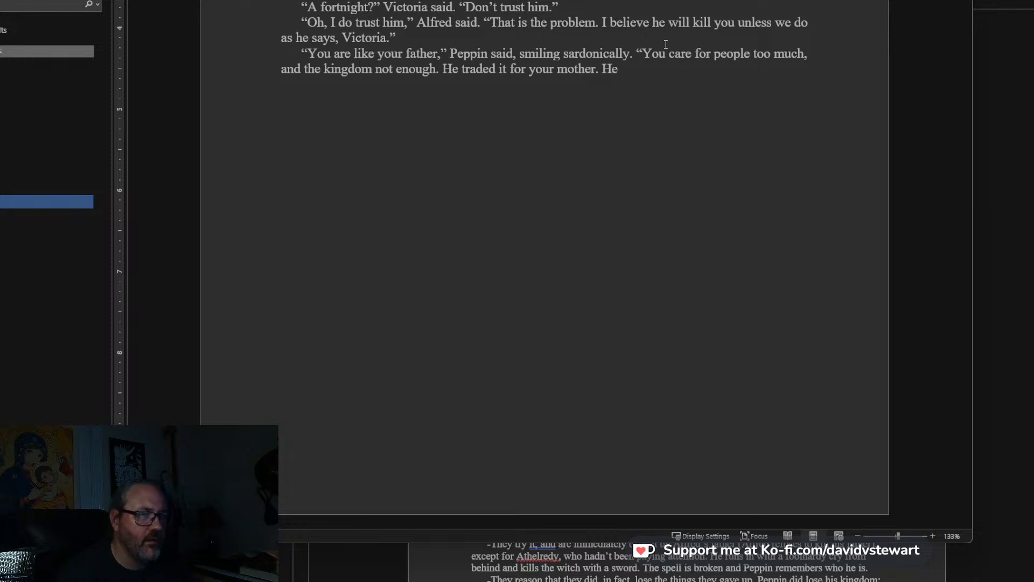
Finish the speech after “not enough.” with an interrupted ending, He traded it for your mother. He—”, and open a new paragraph.
{"action": "type", "text": "—"}
{"action": "type", "text": "\""}
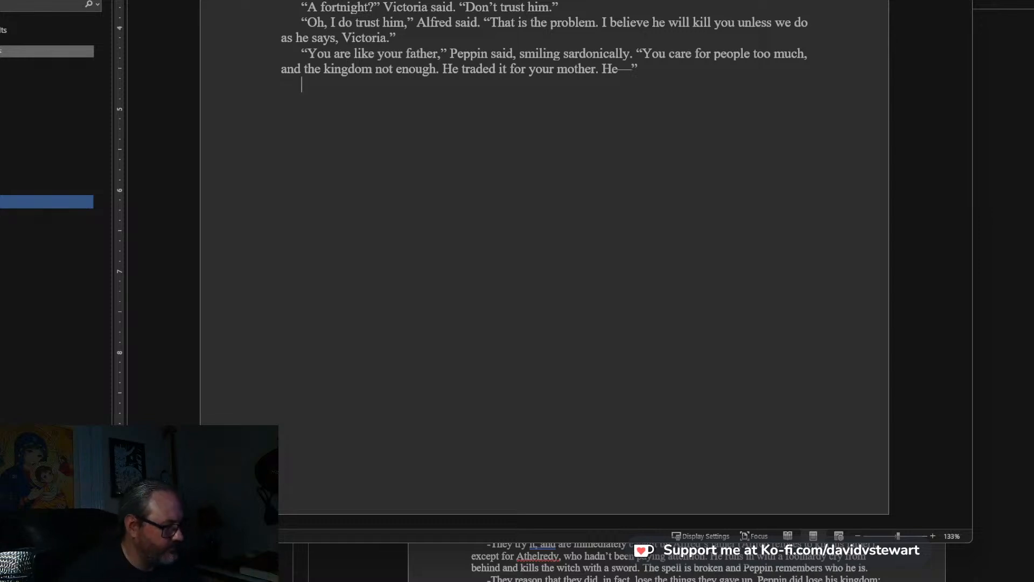
Write in the new paragraph: He gasped suddenly, and Victoria twisted away from him.
{"action": "type", "text": "He gasped suddenly"}
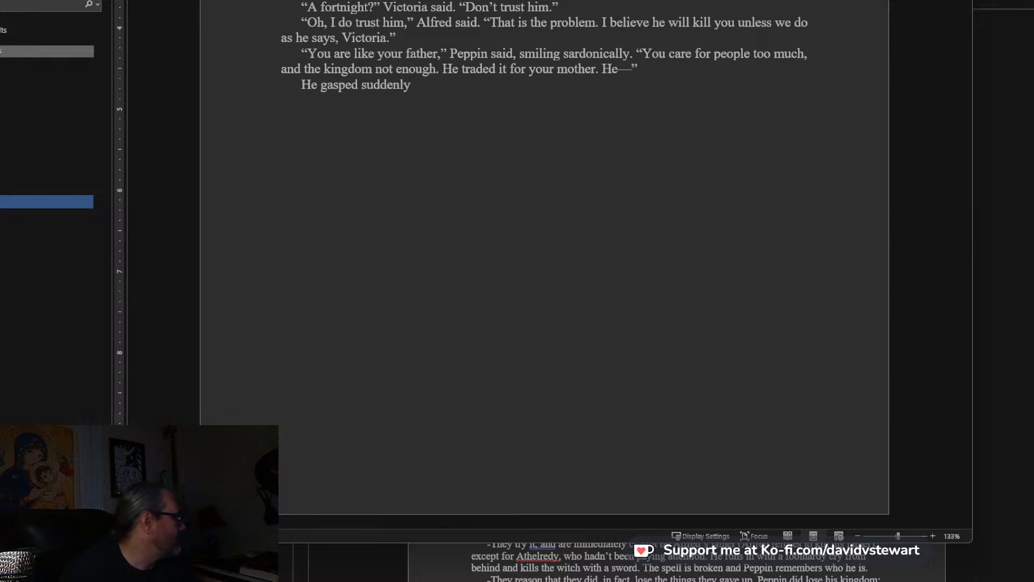
{"action": "type", "text": ", and "}
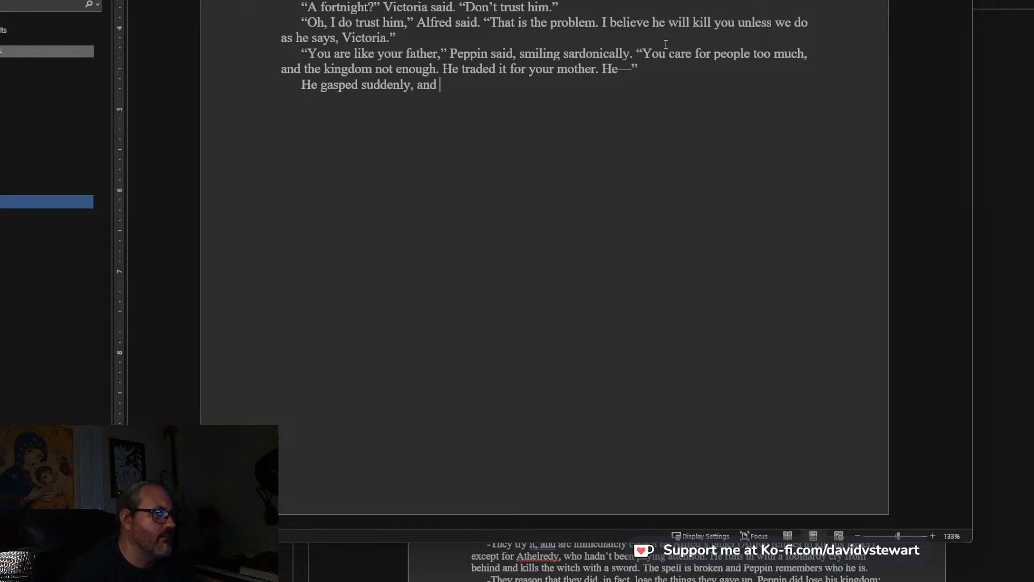
{"action": "type", "text": "Victoria w"}
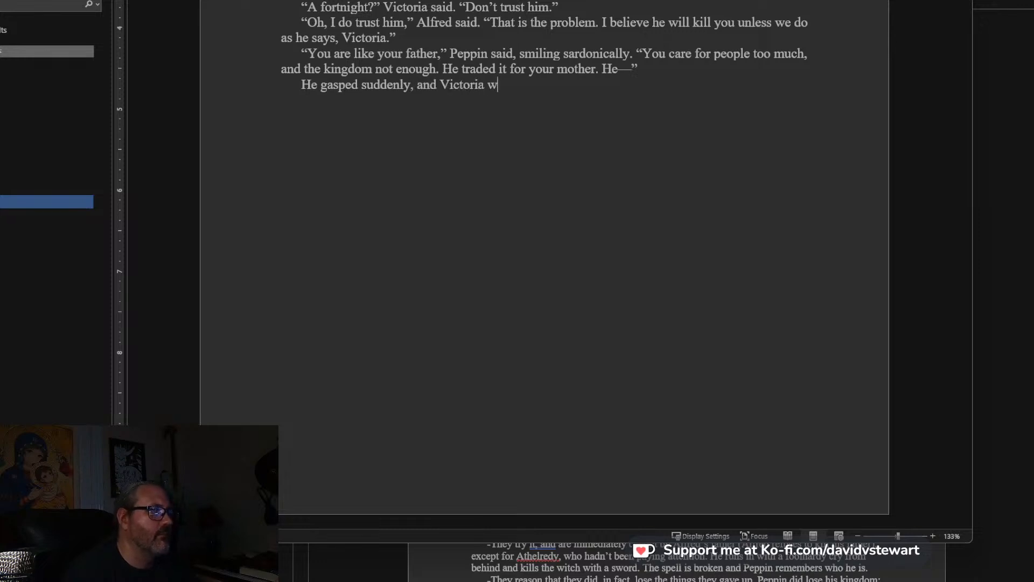
{"action": "key", "text": "BackSpace"}
{"action": "type", "text": "twisted away from him."}
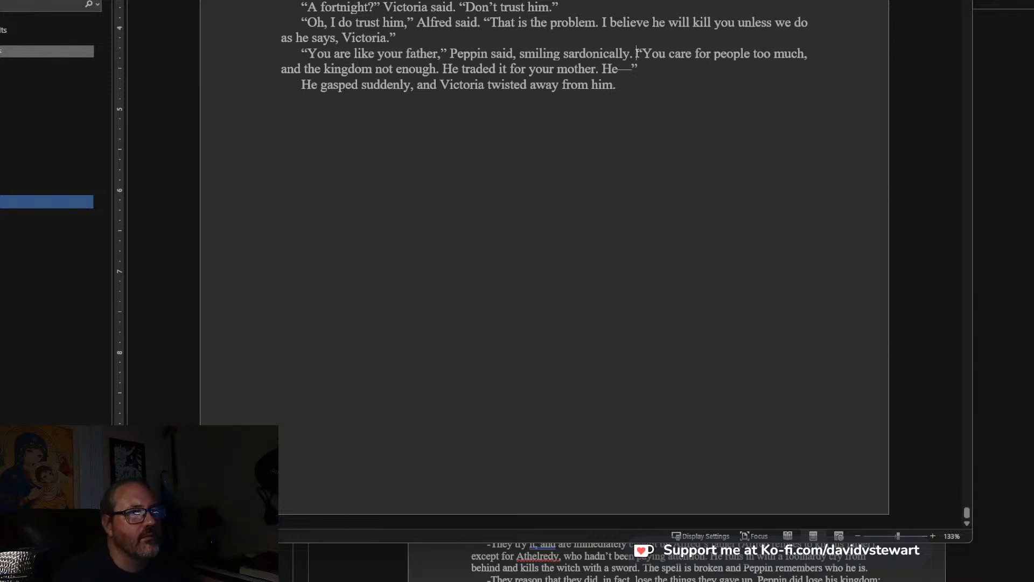
{"action": "key", "text": "BackSpace"}
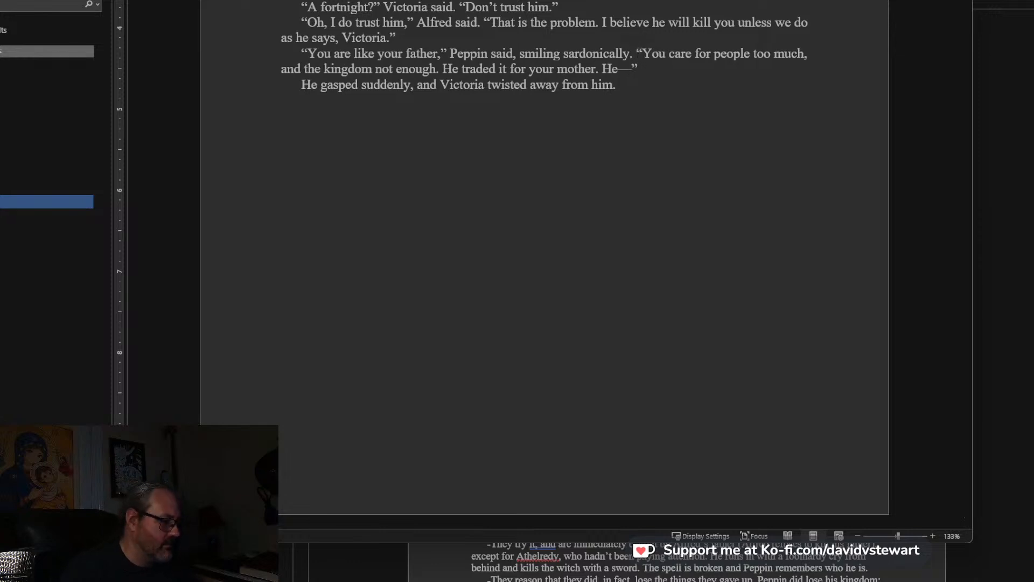
{"action": "type", "text": "He backed"}
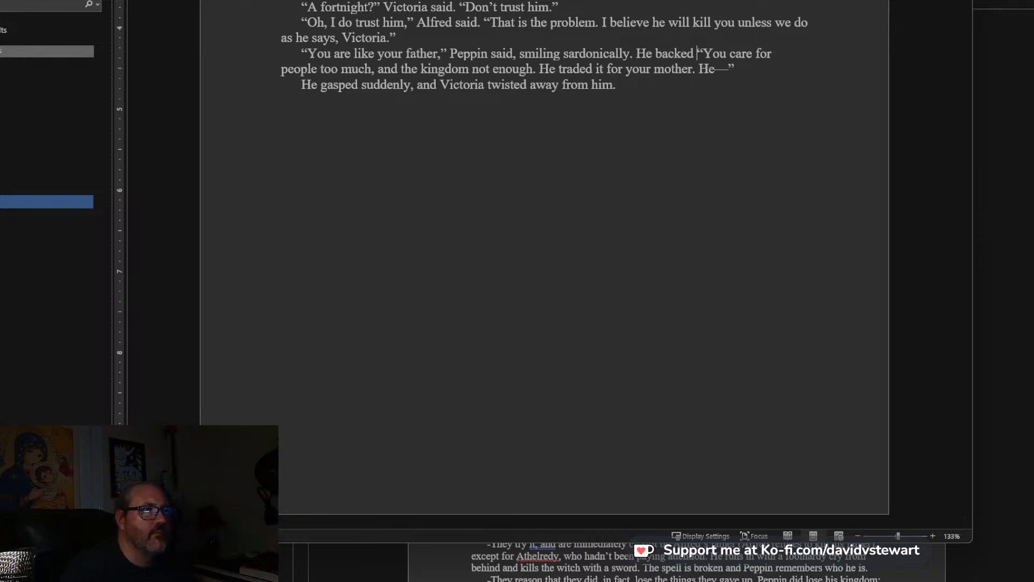
{"action": "key", "text": "BackSpace"}
{"action": "key", "text": "BackSpace"}
{"action": "key", "text": "BackSpace"}
{"action": "key", "text": "BackSpace"}
{"action": "key", "text": "BackSpace"}
{"action": "key", "text": "BackSpace"}
{"action": "key", "text": "BackSpace"}
{"action": "key", "text": "BackSpace"}
{"action": "key", "text": "BackSpace"}
{"action": "key", "text": "BackSpace"}
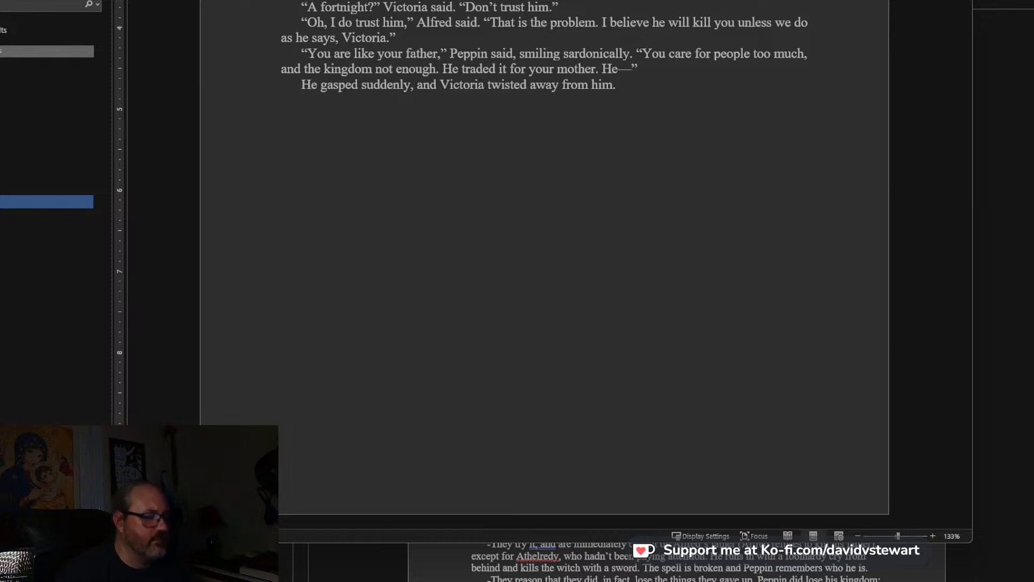
Add after “twisted away from him.” the sentence: In a blink, Alfred had drawn his sword and pierced Stallwell’s wrist.
{"action": "type", "text": "In a blink, Alfred had dra"}
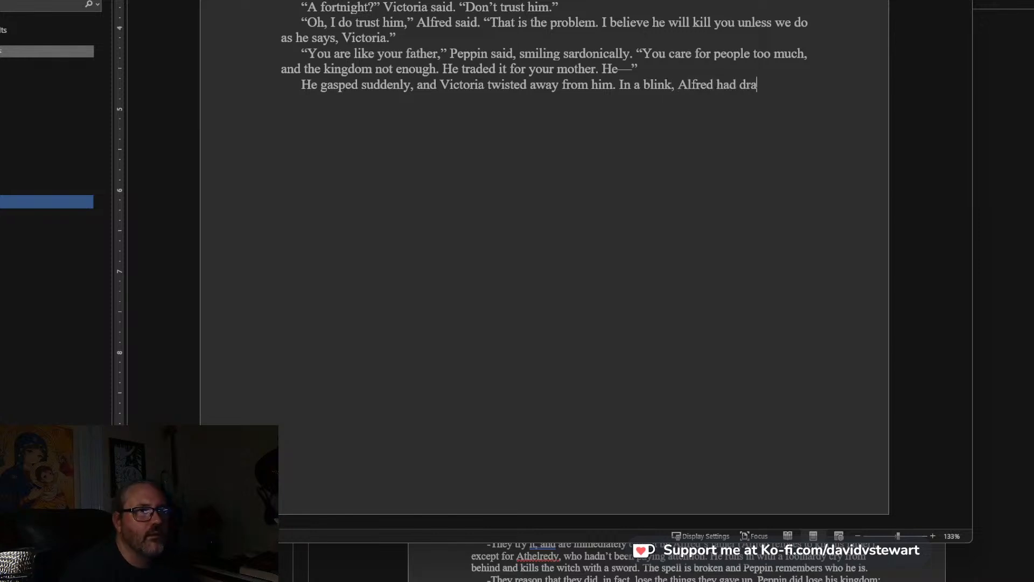
{"action": "type", "text": "wn his swor"}
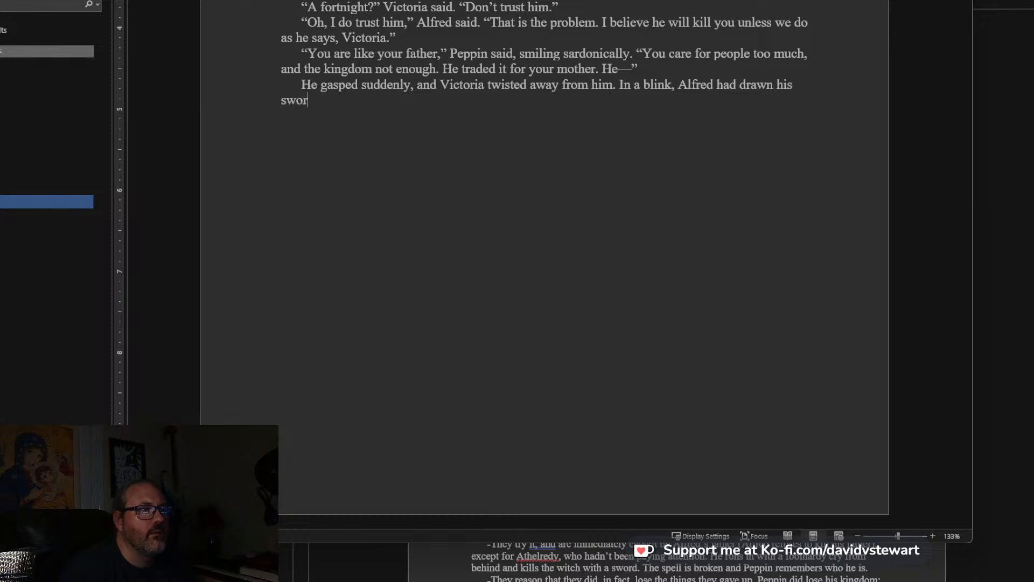
{"action": "type", "text": "d and pie"}
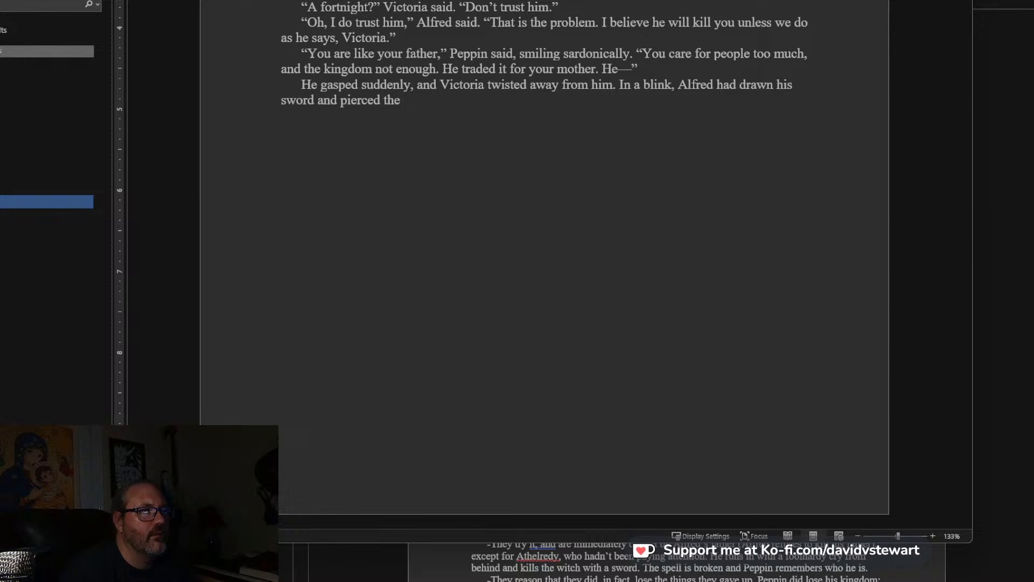
{"action": "type", "text": "rced the "}
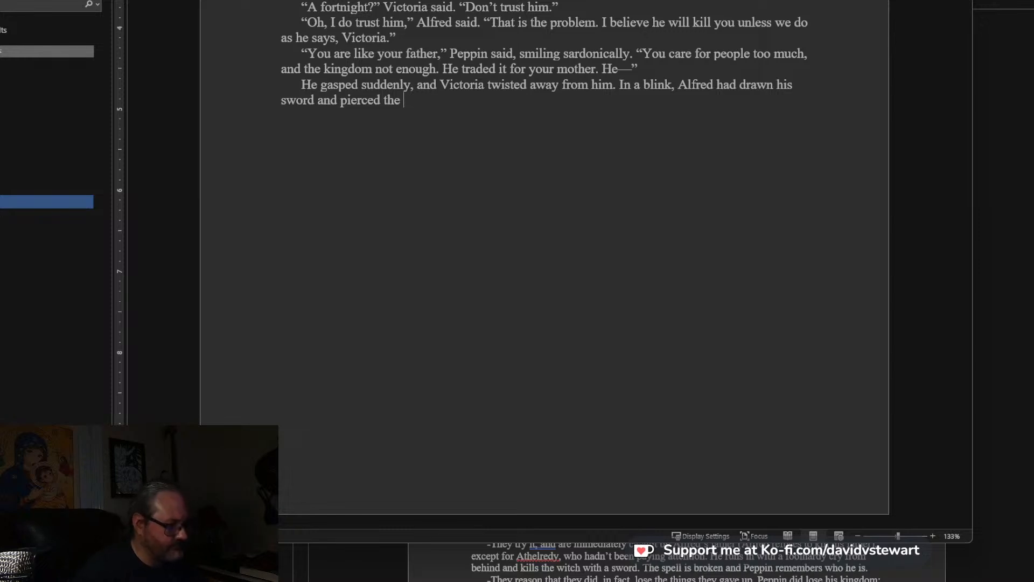
{"action": "key", "text": "BackSpace"}
{"action": "key", "text": "BackSpace"}
{"action": "key", "text": "BackSpace"}
{"action": "key", "text": "BackSpace"}
{"action": "type", "text": "Stallwa"}
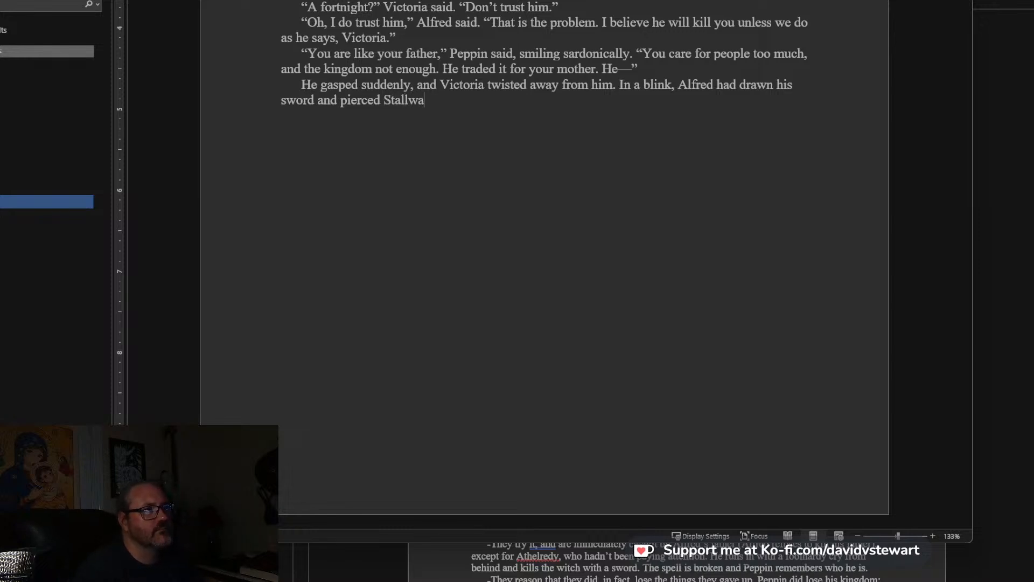
{"action": "key", "text": "BackSpace"}
{"action": "type", "text": "'s wrist"}
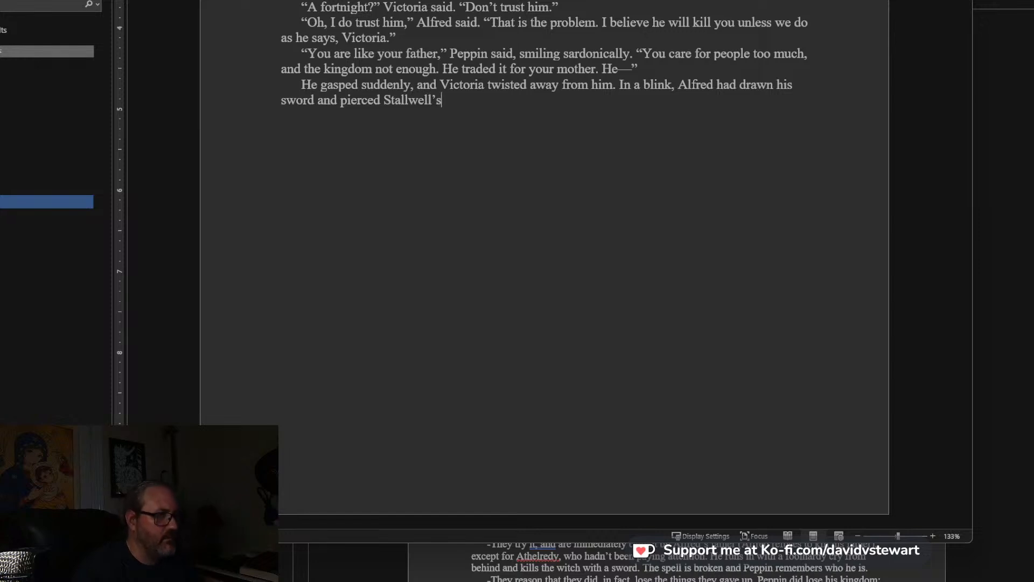
{"action": "type", "text": ". It"}
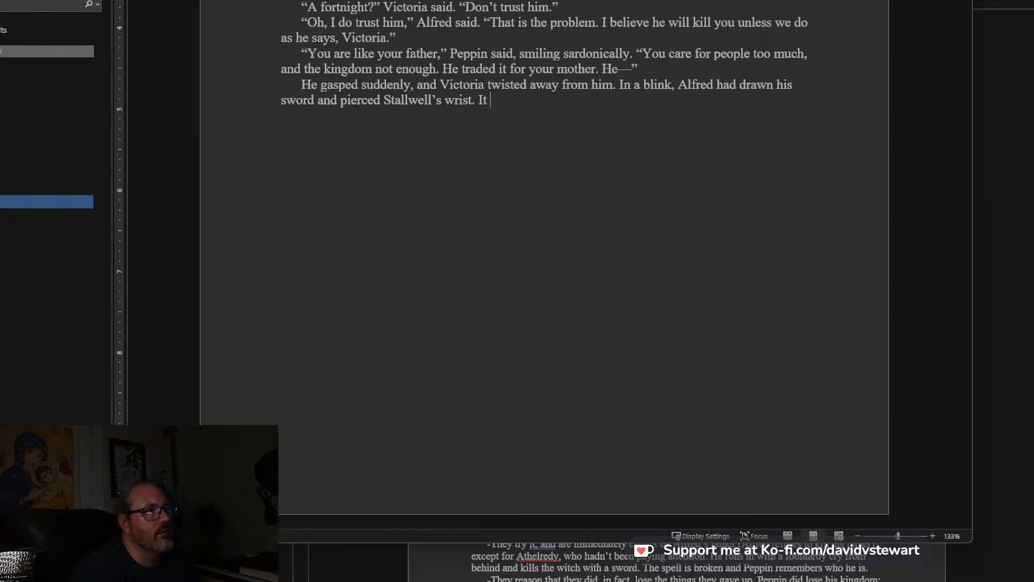
{"action": "type", "text": " was a"}
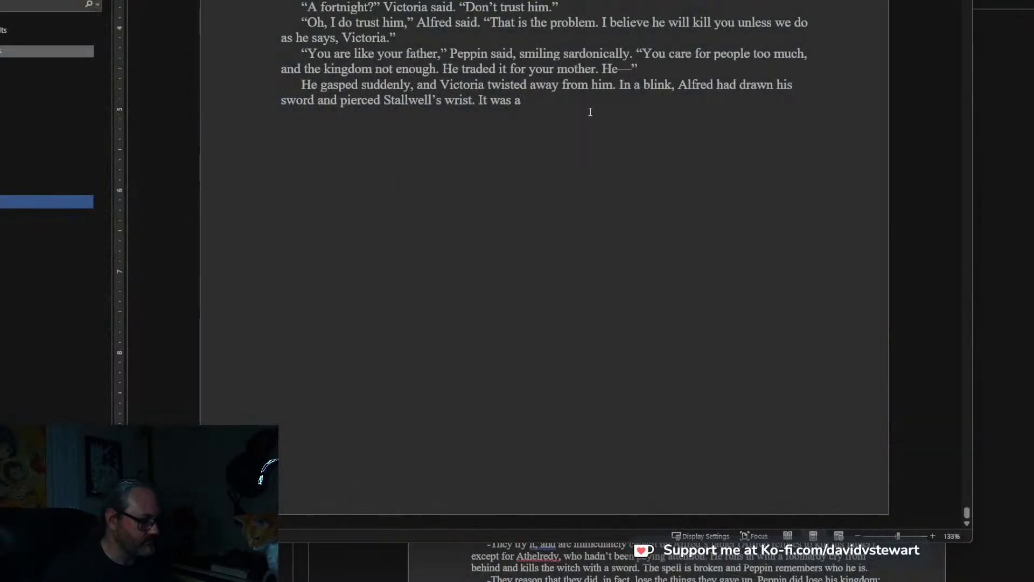
Continue the paragraph after “pierced Stallwell’s wrist.” with: It was a stroke he had practiced for months.
{"action": "type", "text": "stroke he"}
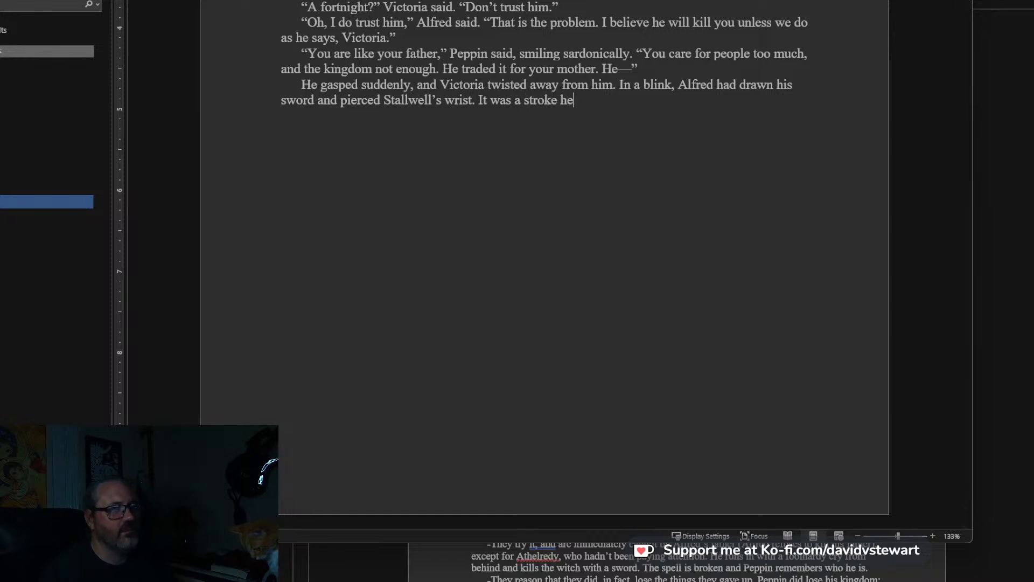
{"action": "type", "text": " had practiced "}
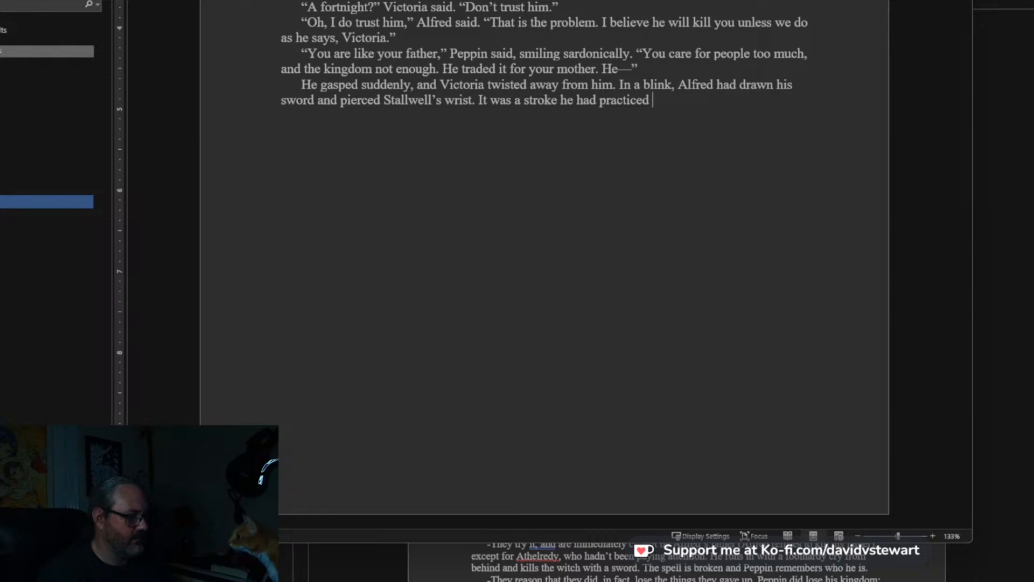
{"action": "type", "text": "for months"}
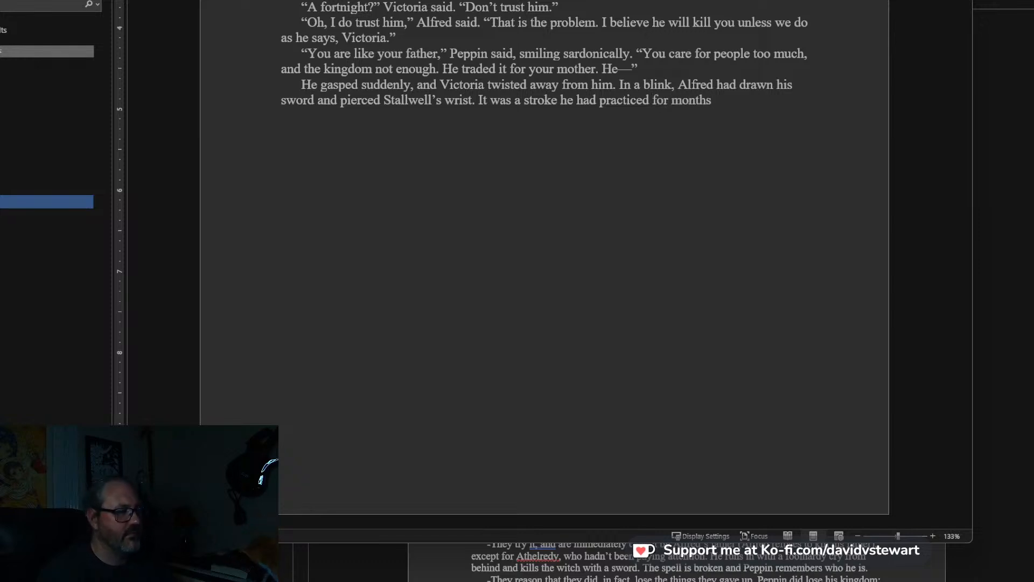
{"action": "type", "text": ", endu"}
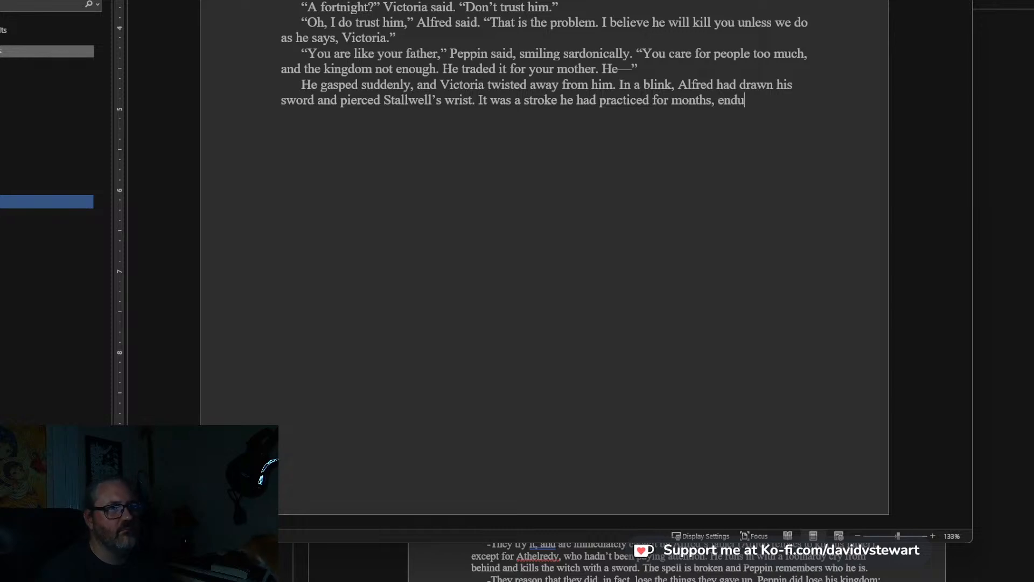
{"action": "type", "text": "ring teasing that it wou"}
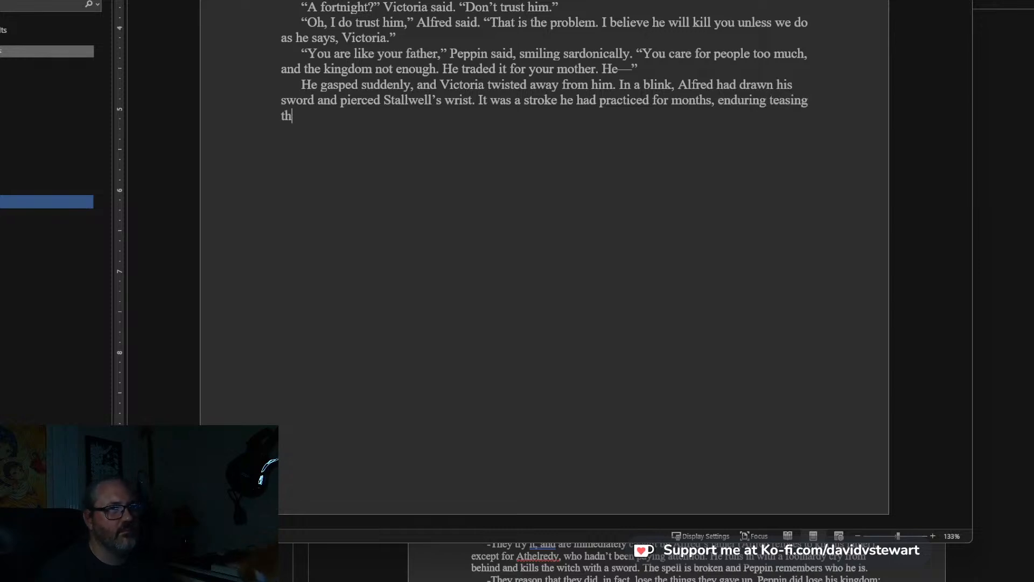
{"action": "type", "text": "ld be u"}
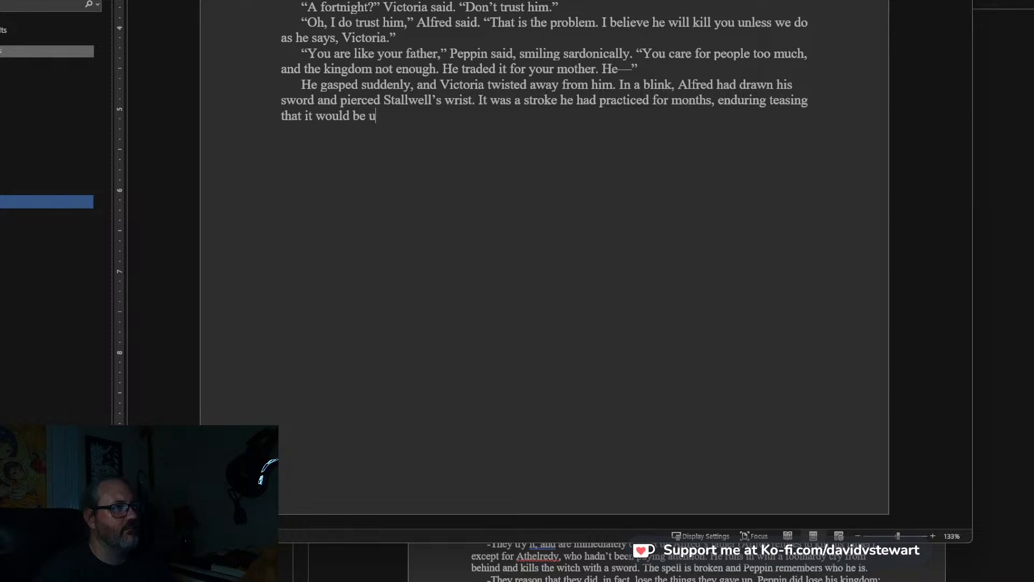
{"action": "type", "text": "seless, that h"}
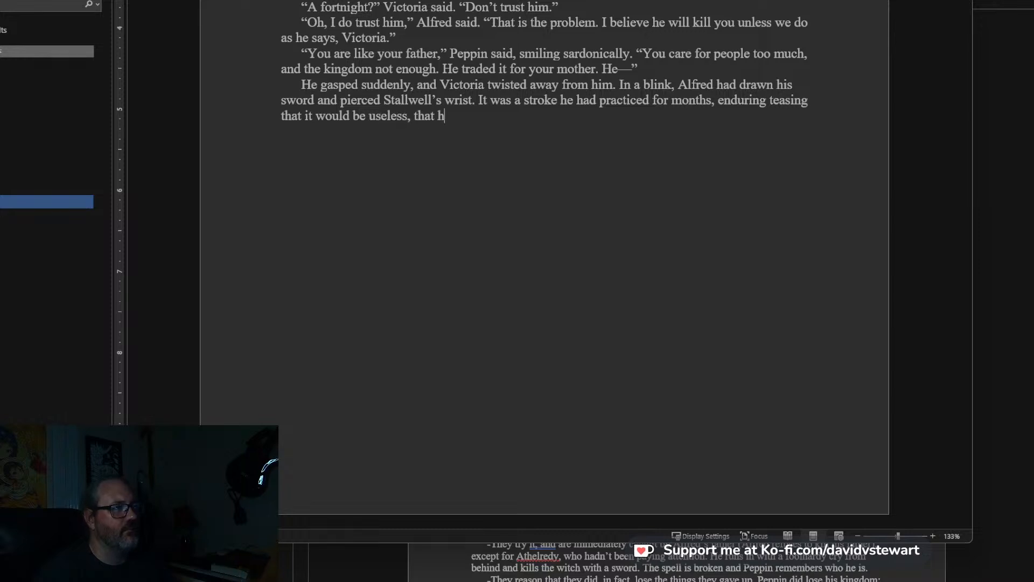
{"action": "type", "text": "e would never ha"}
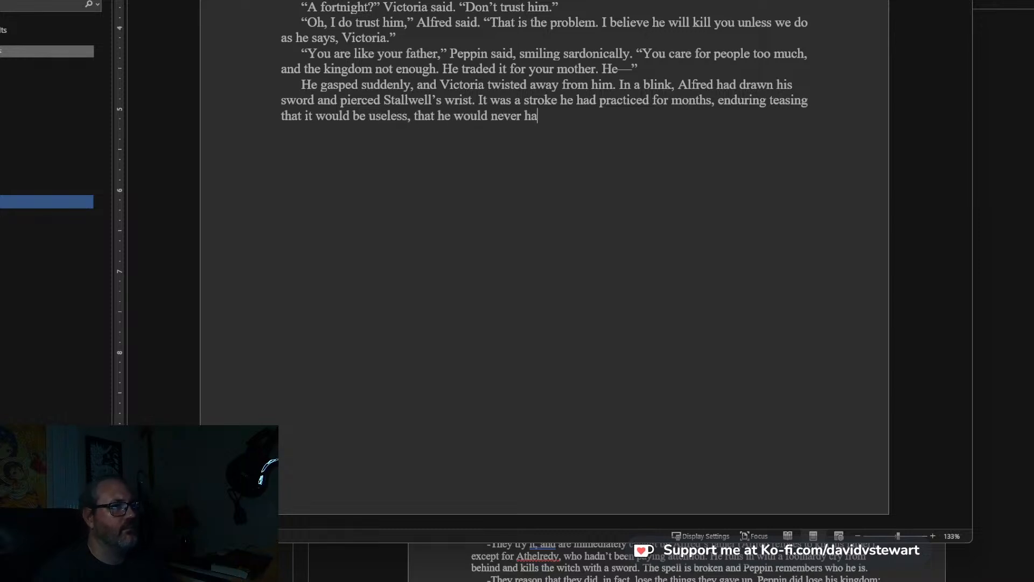
{"action": "type", "text": "ve to"}
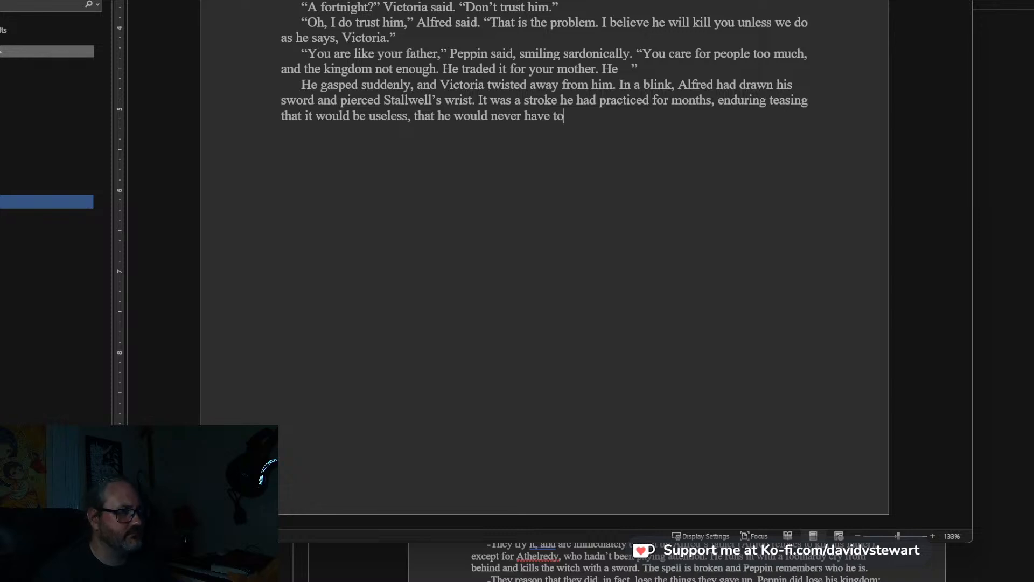
{"action": "type", "text": " draw and cut s"}
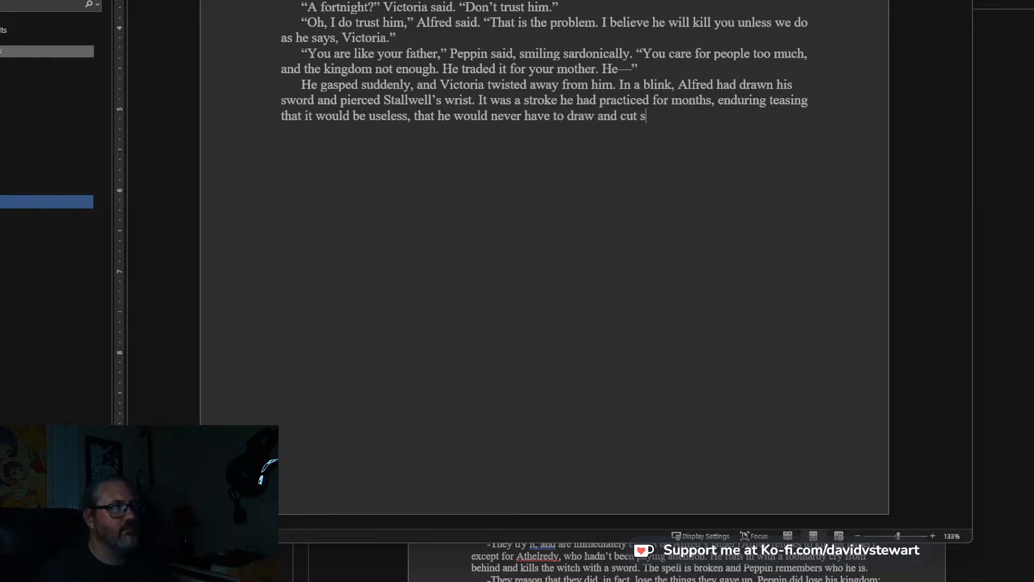
{"action": "type", "text": "o quickly"}
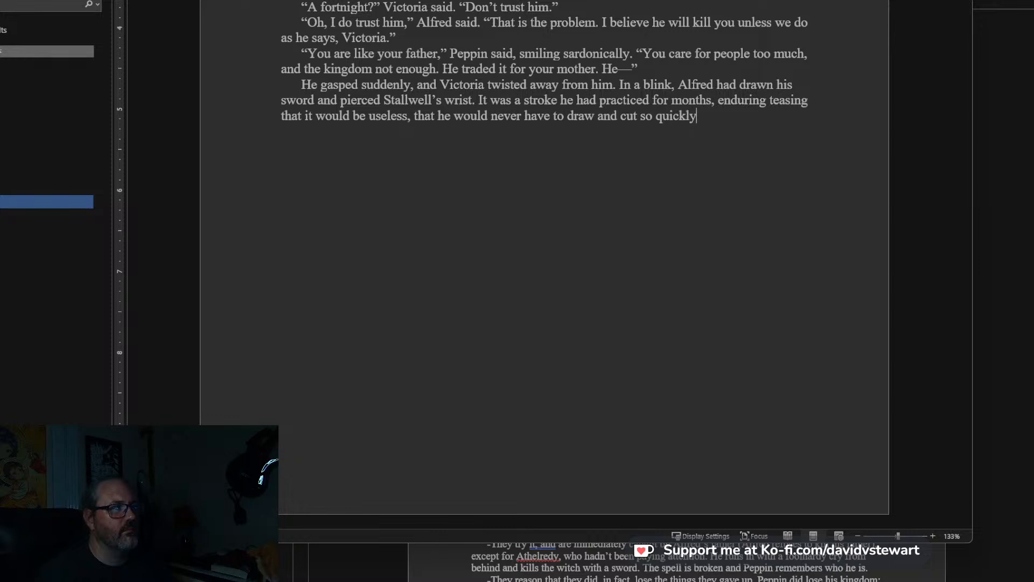
{"action": "type", "text": ", even in a duel, bu"}
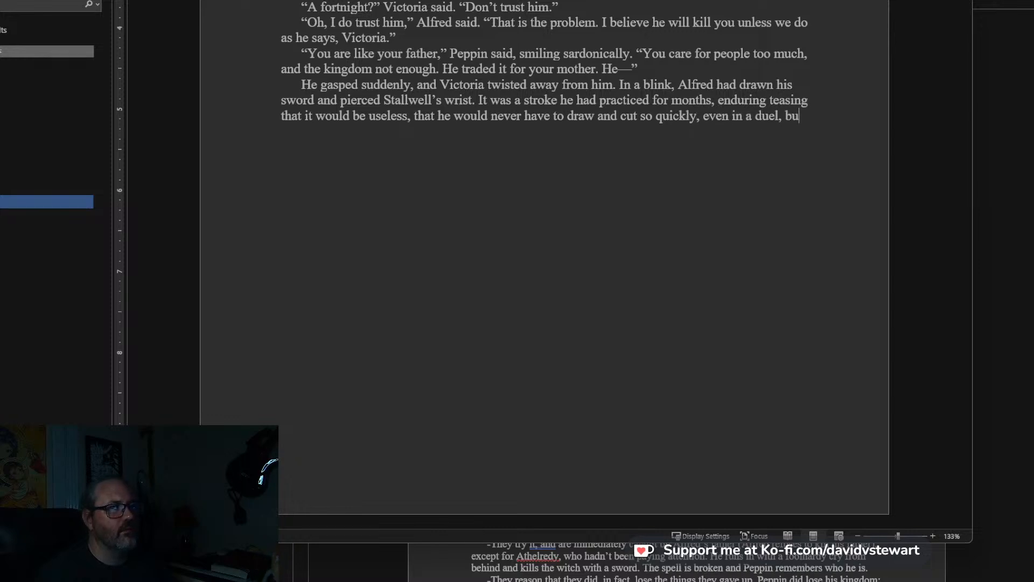
{"action": "type", "text": "t the we"}
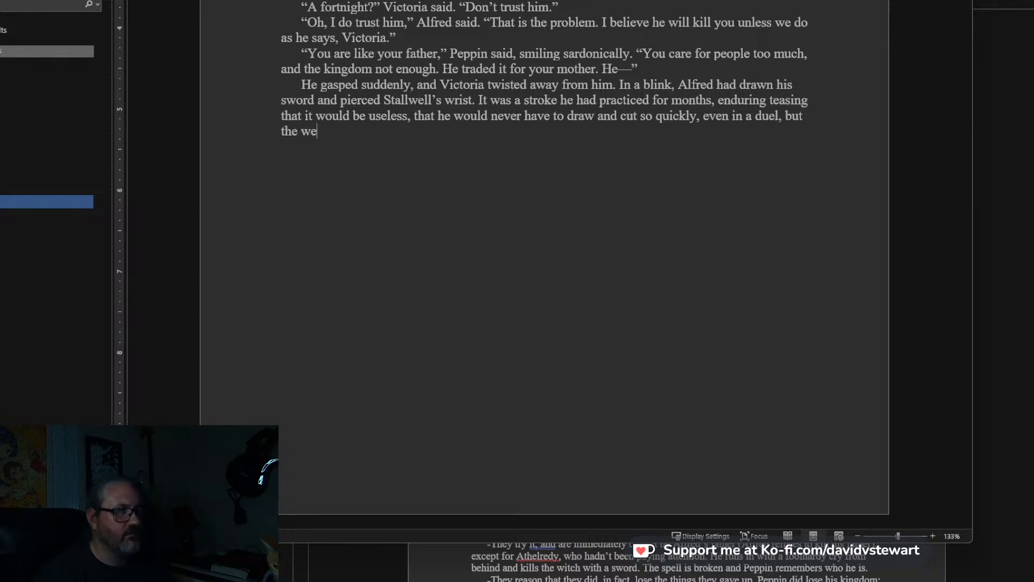
{"action": "type", "text": "aponmaster had"}
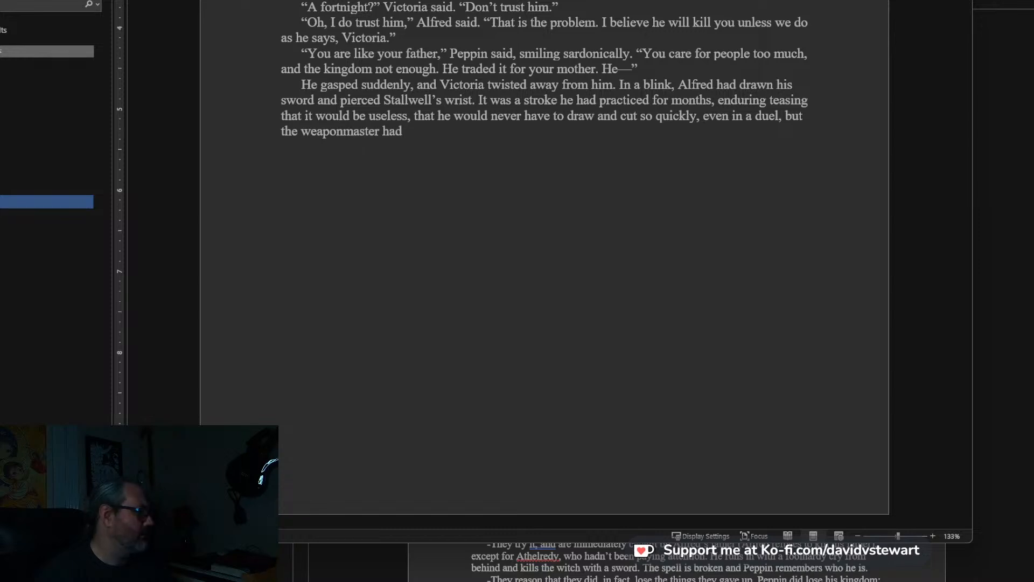
{"action": "type", "text": " thought it us"}
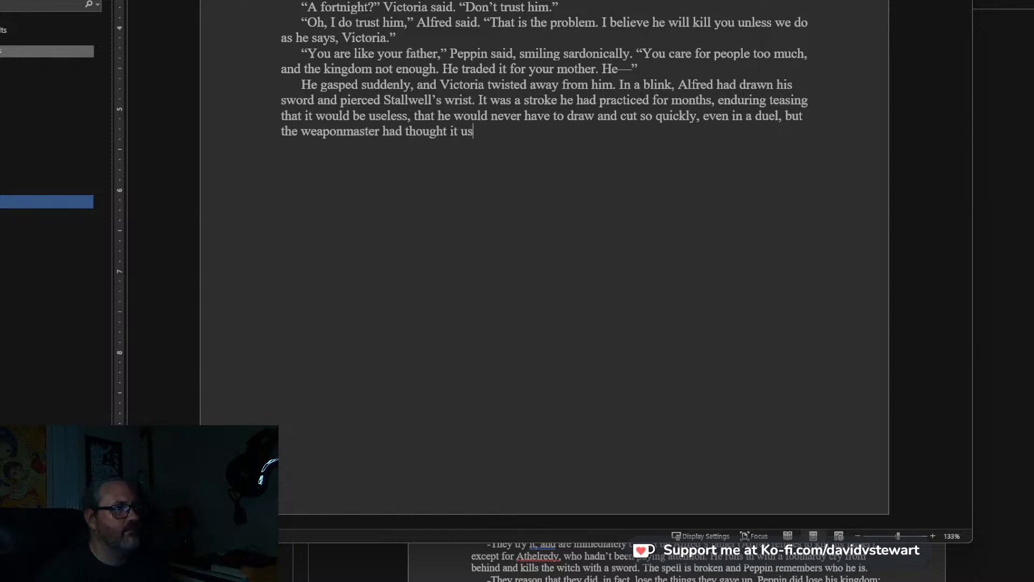
{"action": "type", "text": "eful"}
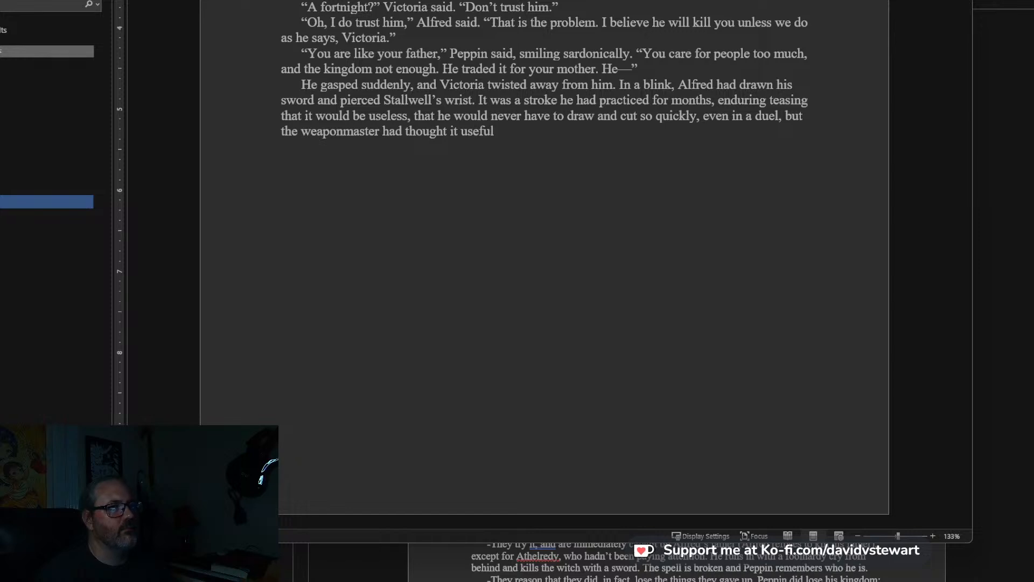
{"action": "type", "text": ", and had demonstrated "}
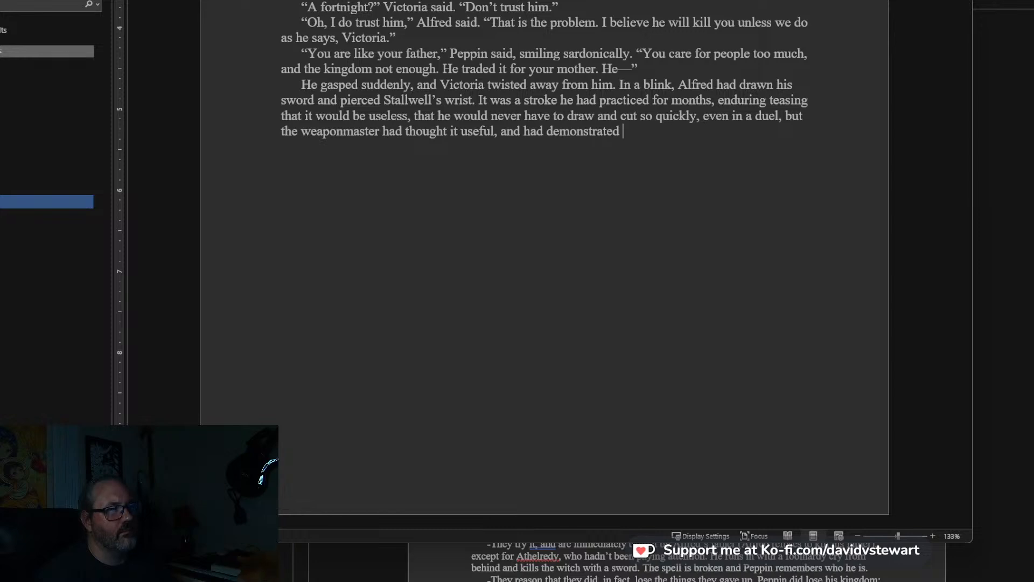
{"action": "type", "text": "it to perfection"}
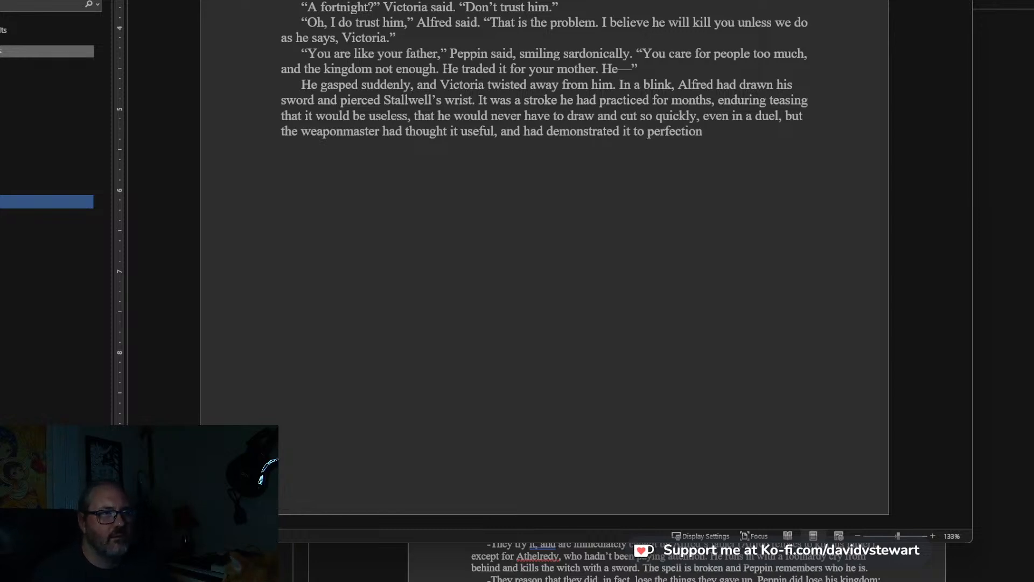
{"action": "type", "text": " in a way that made the boy al"}
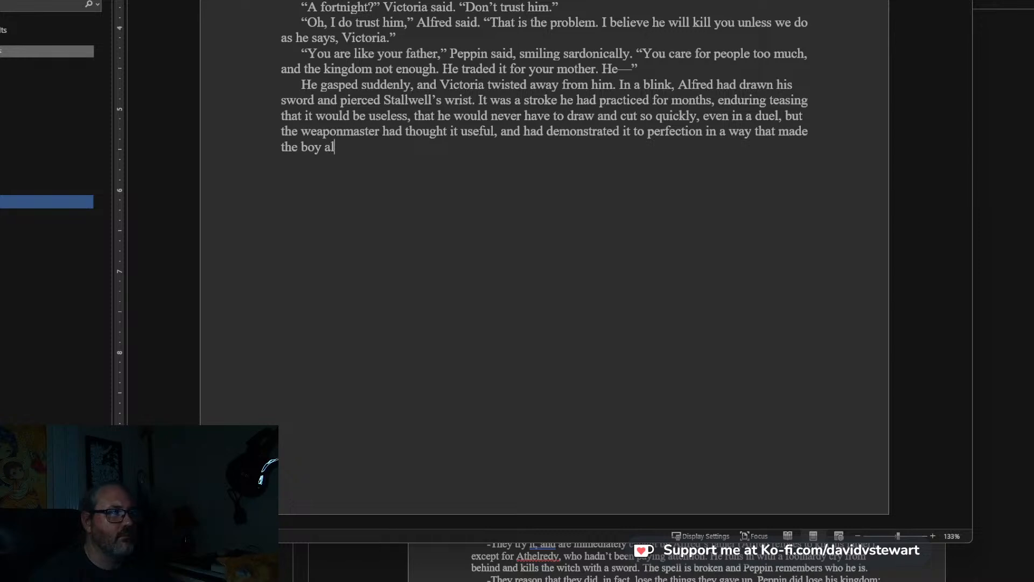
Finish the sentence with “in a way that made the boy Alfred lust to master it.” and open a new paragraph.
{"action": "key", "text": "BackSpace"}
{"action": "key", "text": "BackSpace"}
{"action": "type", "text": "Alfred "}
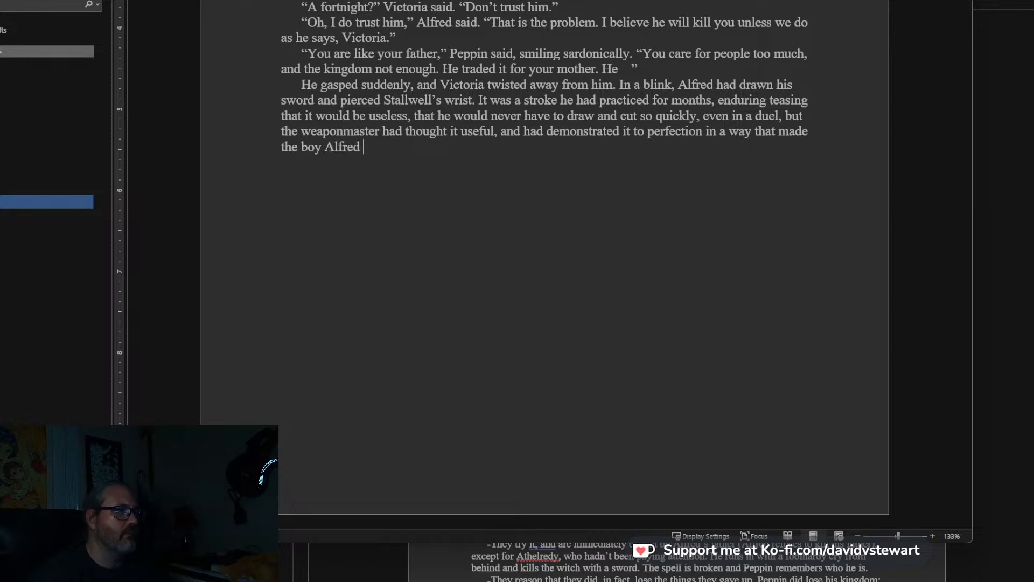
{"action": "type", "text": "lust to master it."}
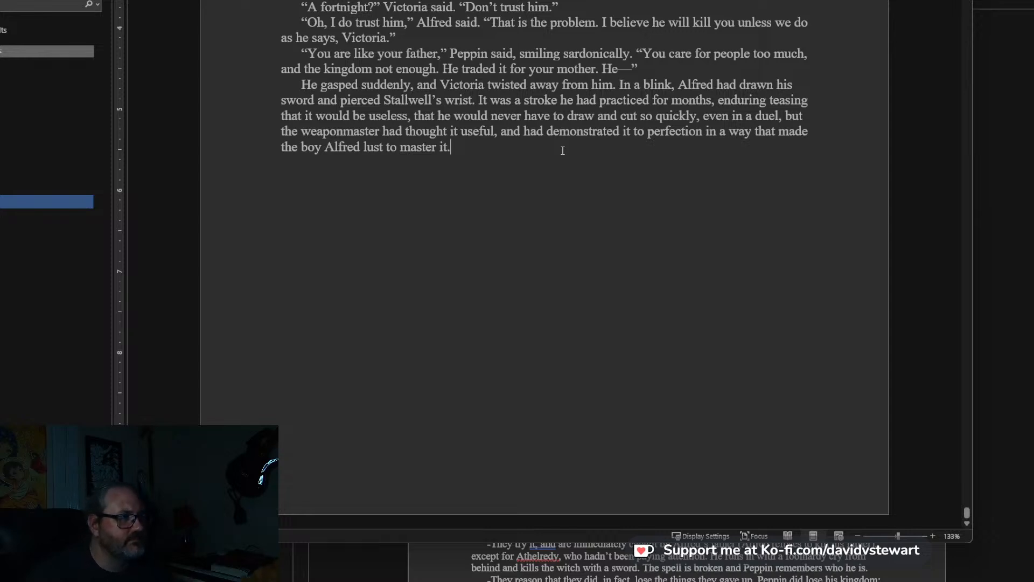
{"action": "key", "text": "Return"}
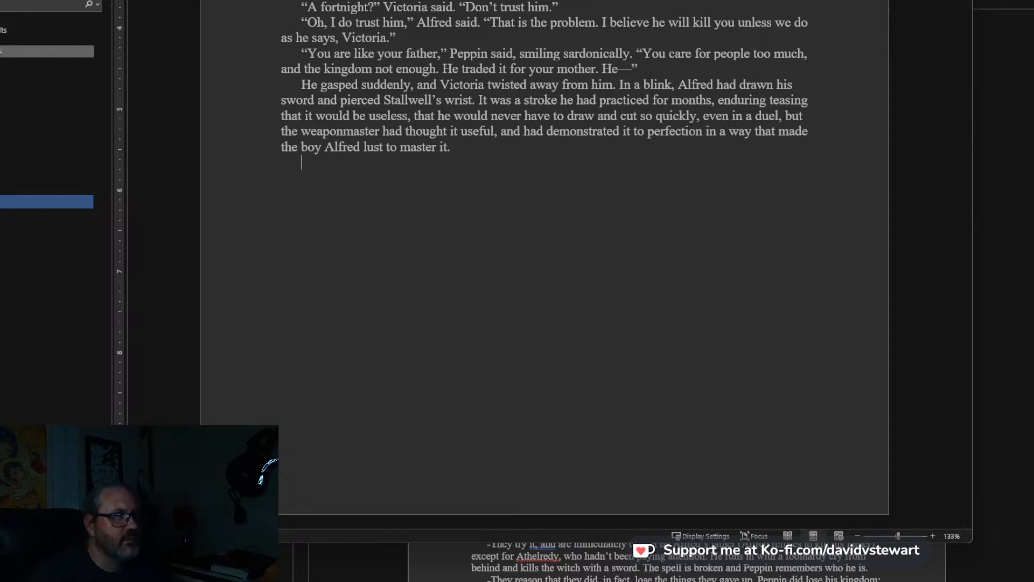
Write in the new paragraph: The thrust, however, was not enough to dislodge the dagger from Stallwell’s hand.
{"action": "type", "text": "The thrust"}
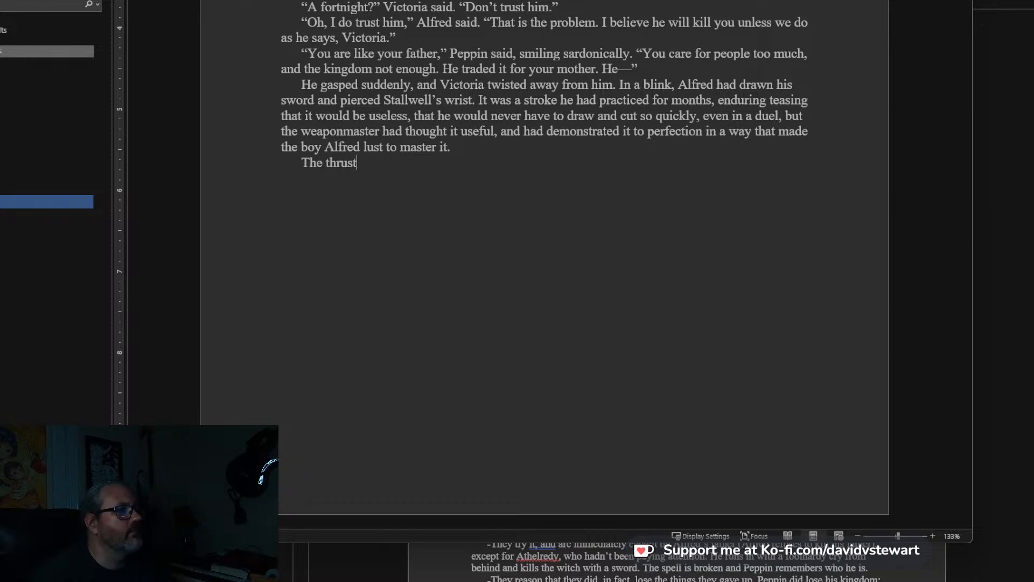
{"action": "type", "text": ", however,"}
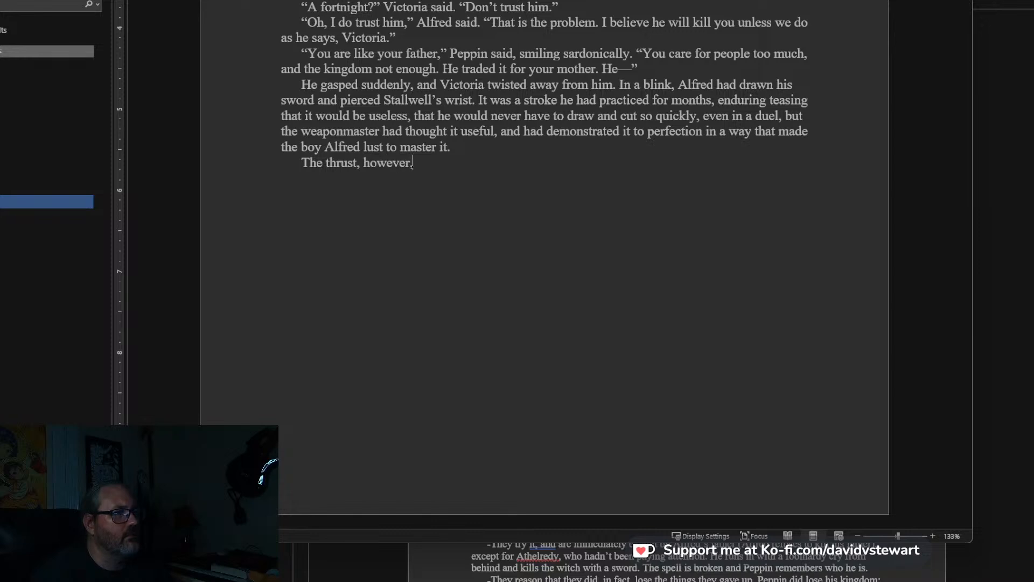
{"action": "type", "text": " was not enough to "}
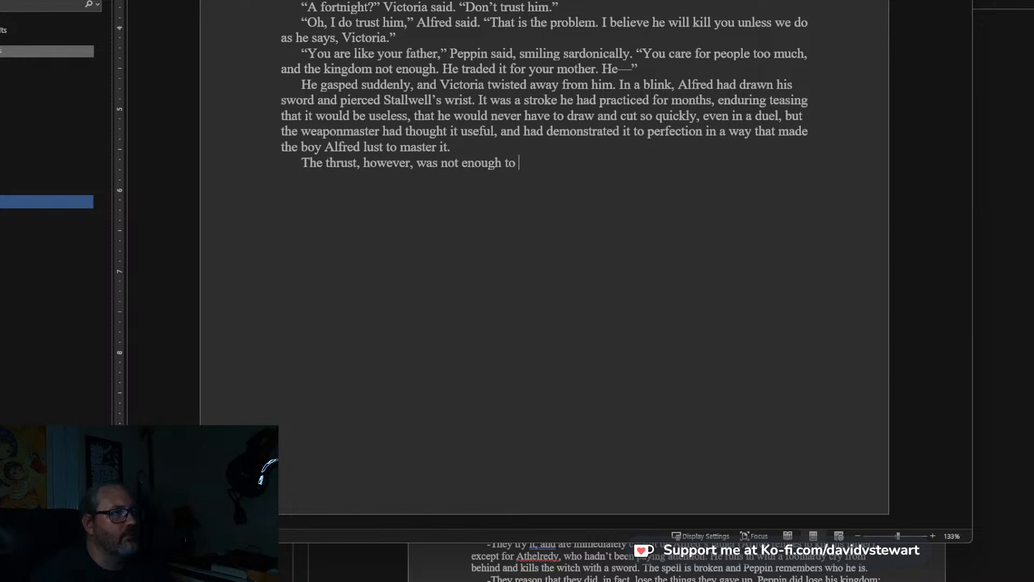
{"action": "type", "text": "dislodge the "}
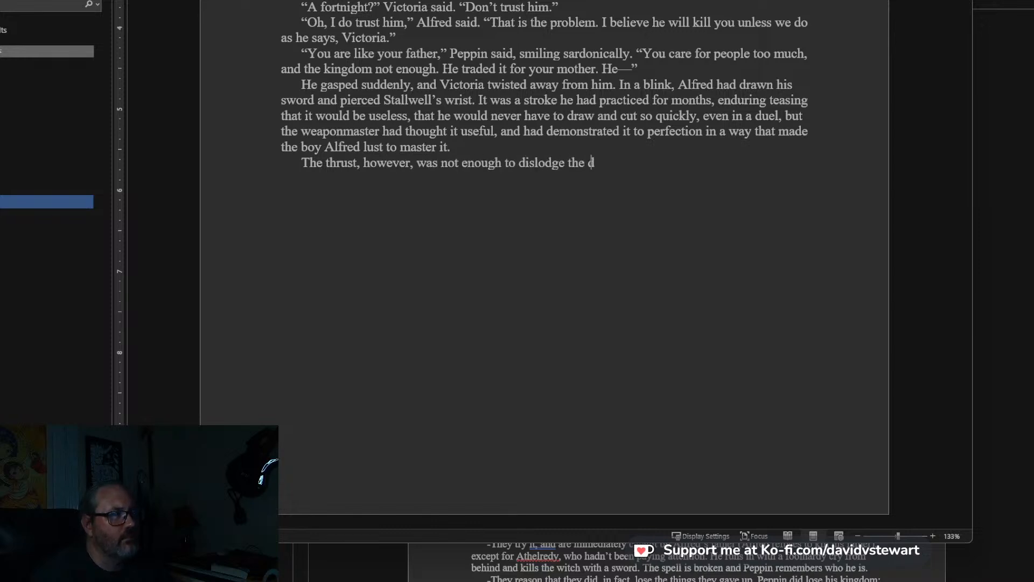
{"action": "type", "text": "dagger from"}
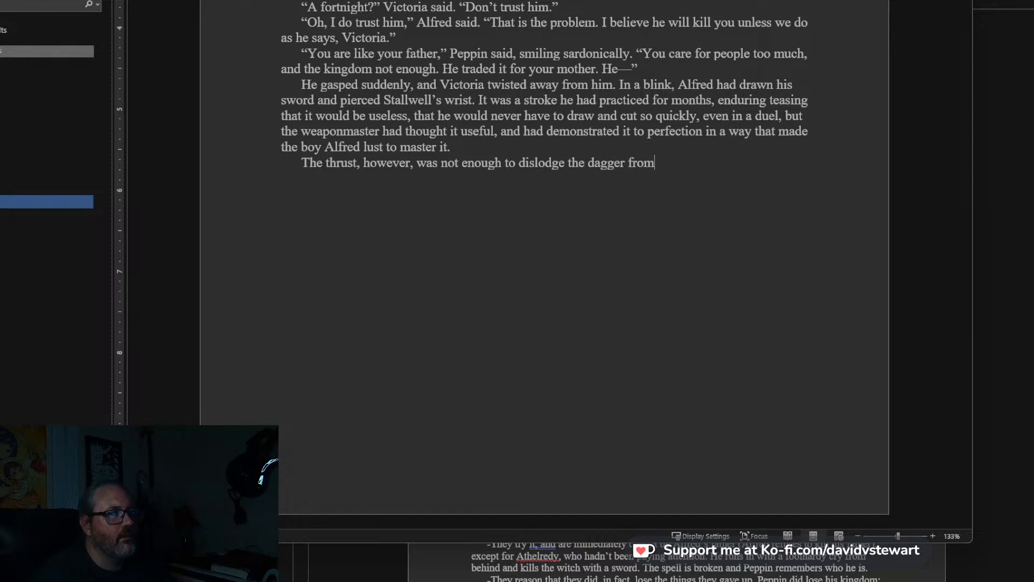
{"action": "type", "text": " Stallwell"}
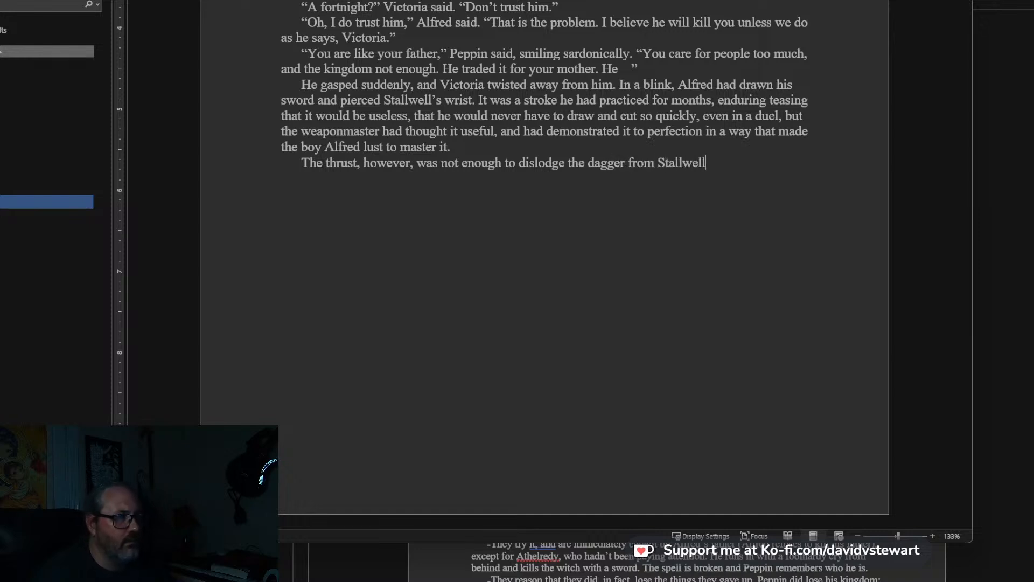
{"action": "type", "text": "'s and. "}
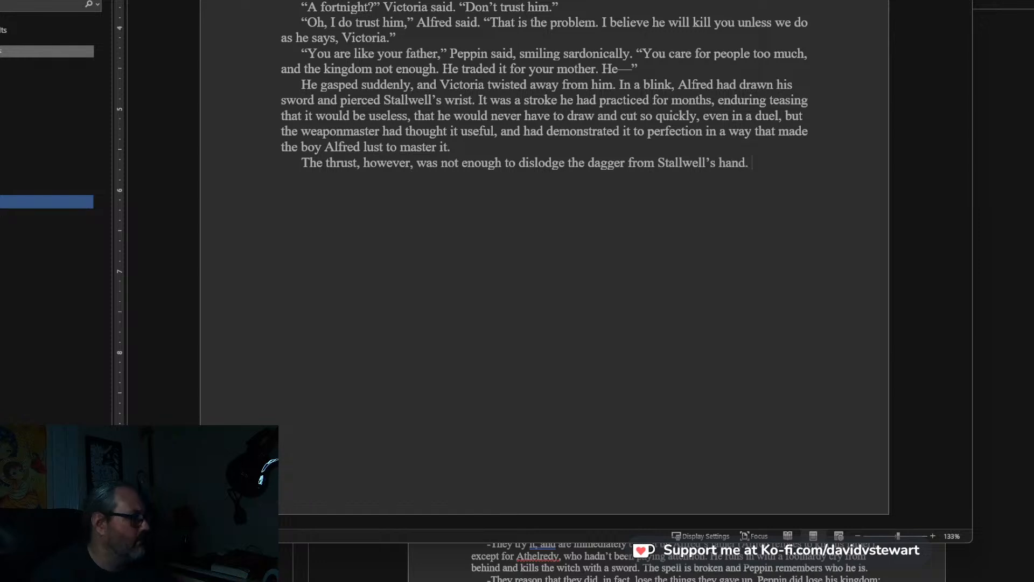
{"action": "type", "text": "T"}
Continue the paragraph after “Stallwell’s hand.” with: He slashed awkwardly at Victoria as she pulled away, diving to the ground.
{"action": "key", "text": "BackSpace"}
{"action": "type", "text": "H"}
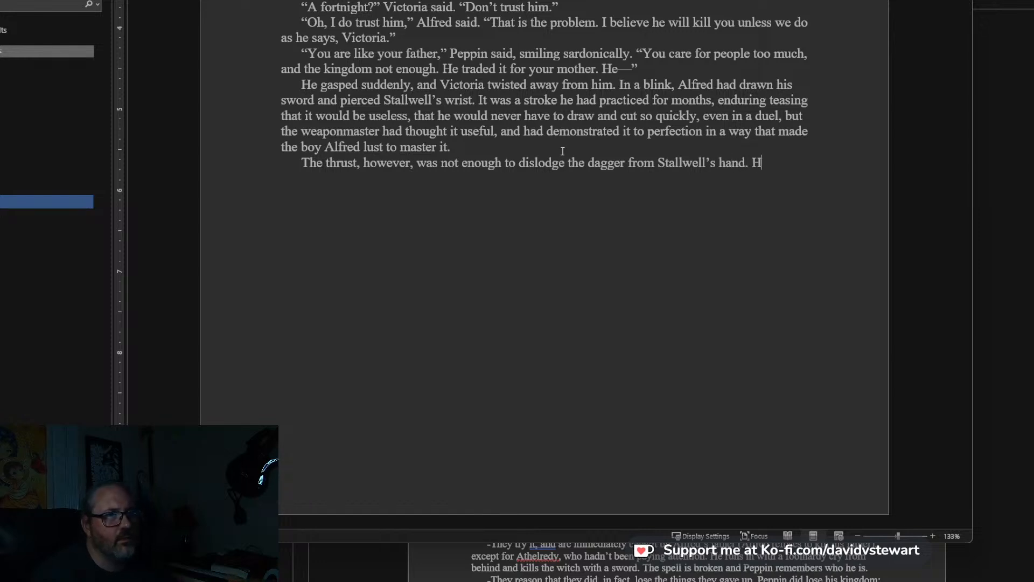
{"action": "type", "text": "e slahe"}
{"action": "key", "text": "BackSpace"}
{"action": "key", "text": "BackSpace"}
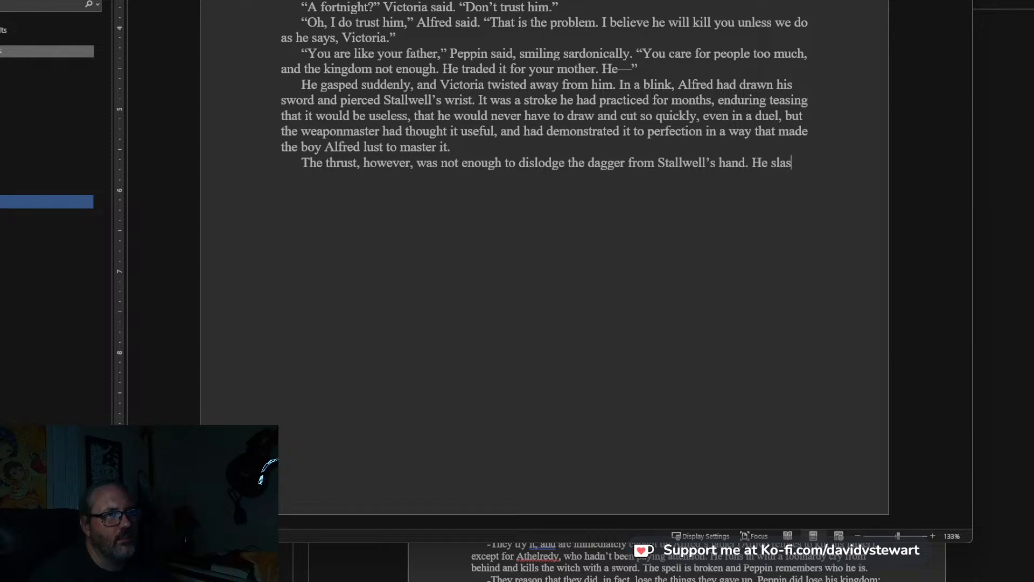
{"action": "type", "text": "slashed at"}
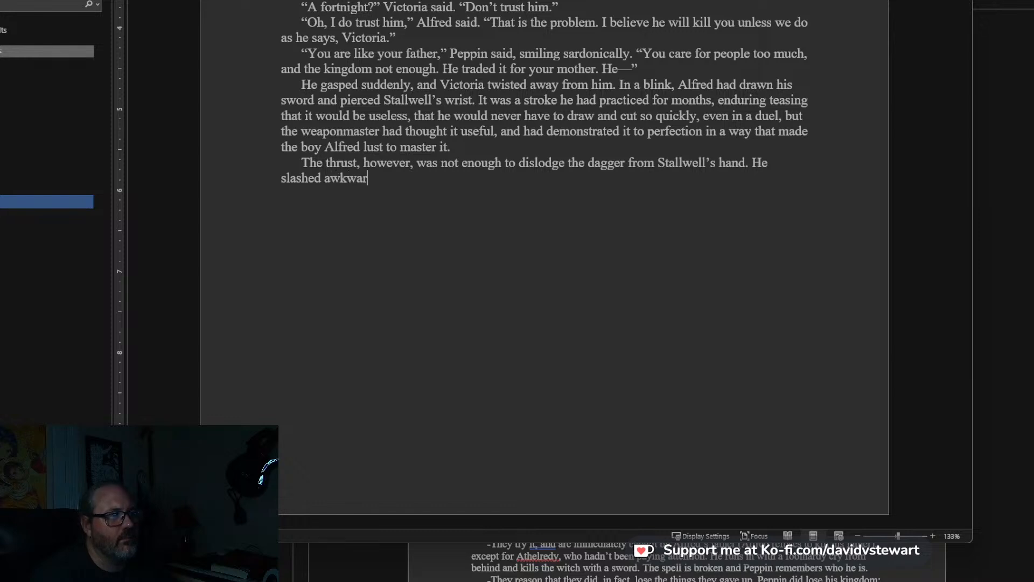
{"action": "type", "text": "Victo"}
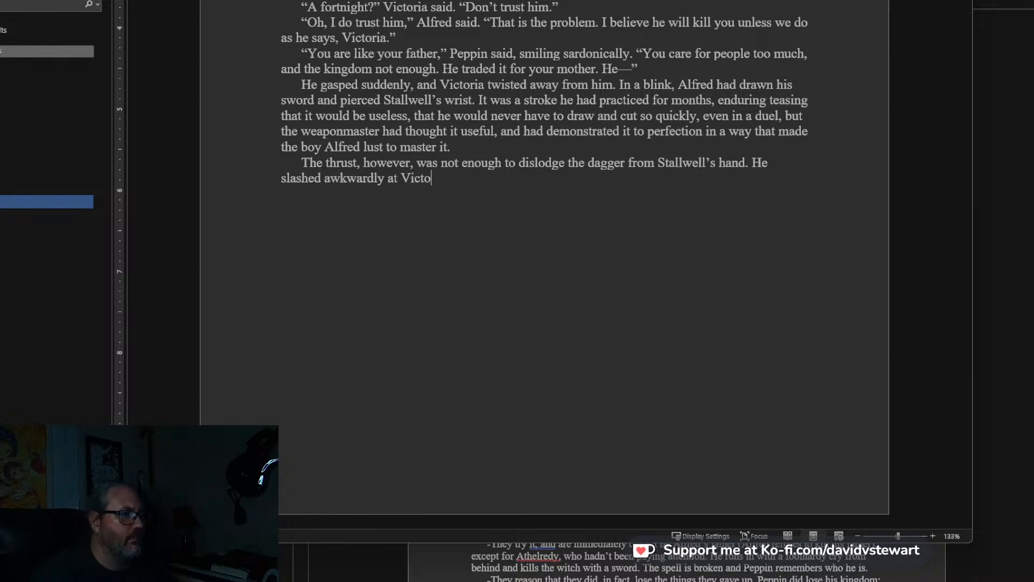
{"action": "type", "text": "ria as she "}
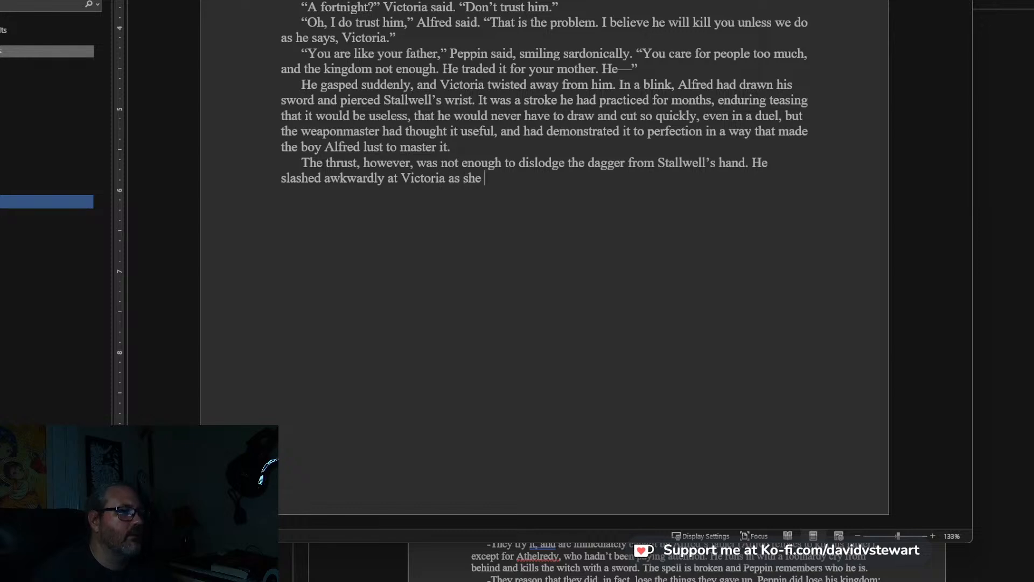
{"action": "type", "text": "pulled away"}
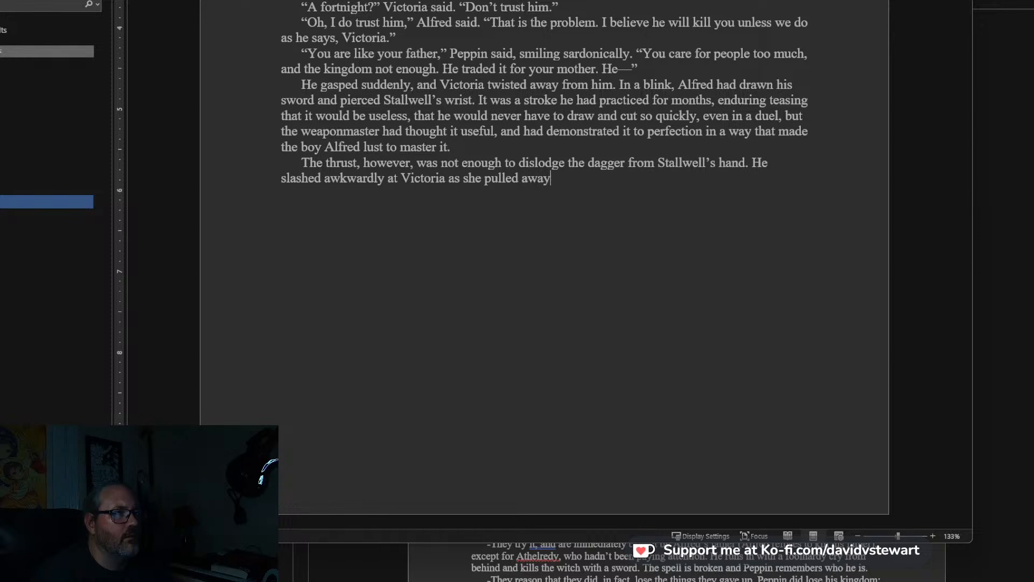
{"action": "type", "text": ", diving to the gro"}
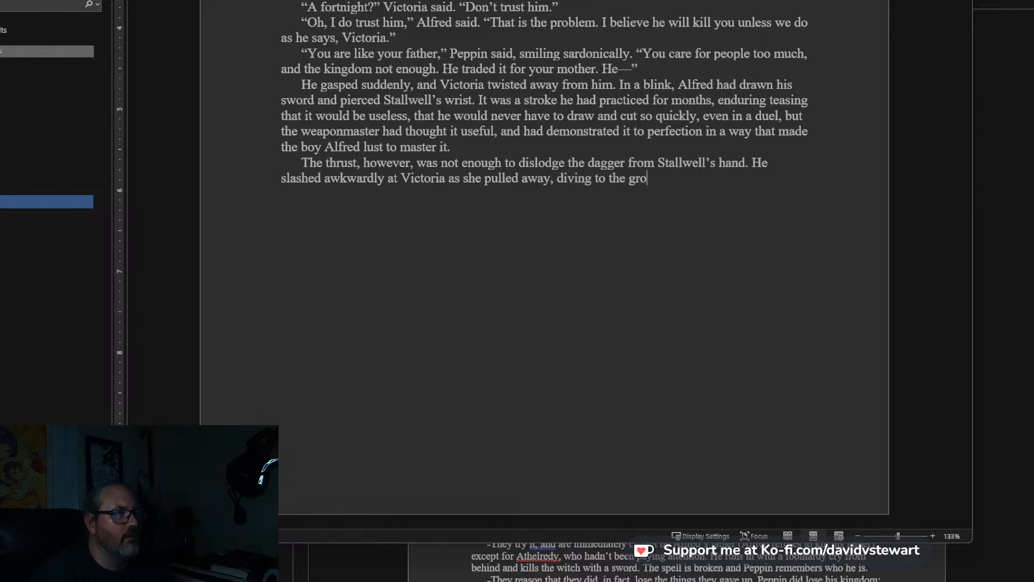
{"action": "type", "text": "und. "}
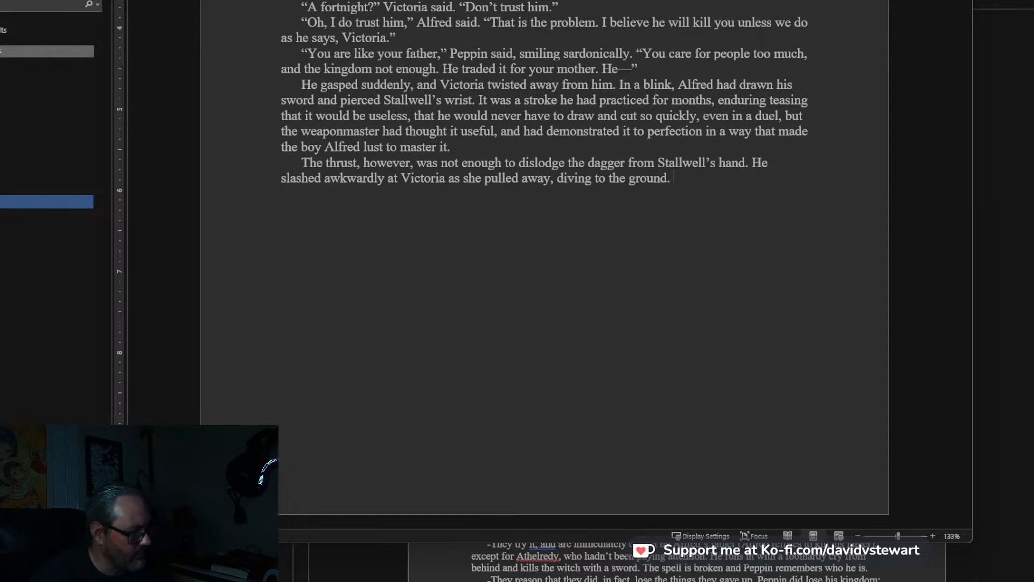
{"action": "type", "text": "Athelredy, whos sw"}
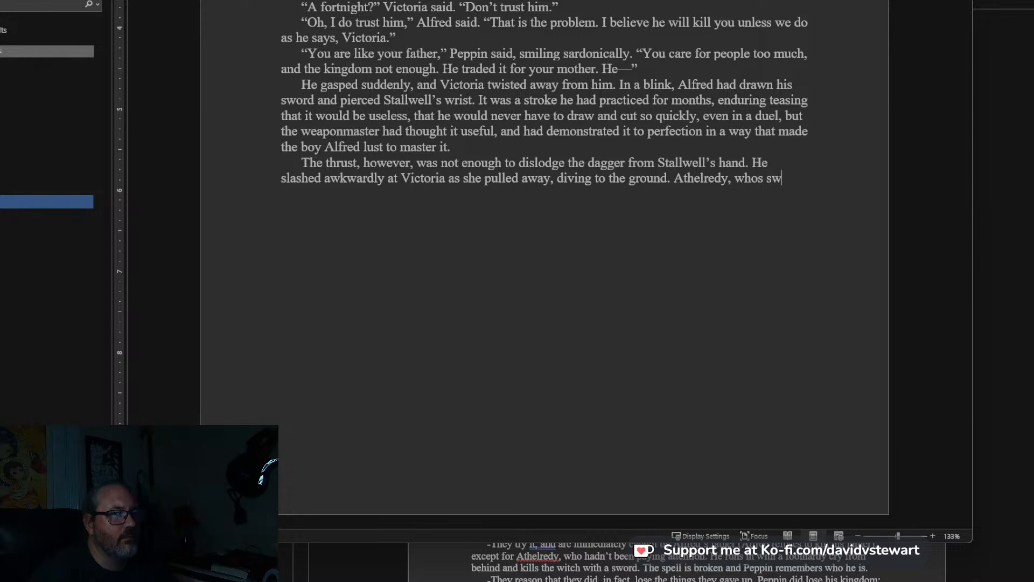
Begin the next sentence of the paragraph with: Athelredy, whose sword was already drawn.
{"action": "key", "text": "BackSpace"}
{"action": "key", "text": "BackSpace"}
{"action": "key", "text": "BackSpace"}
{"action": "key", "text": "BackSpace"}
{"action": "type", "text": "e sword was alreay"}
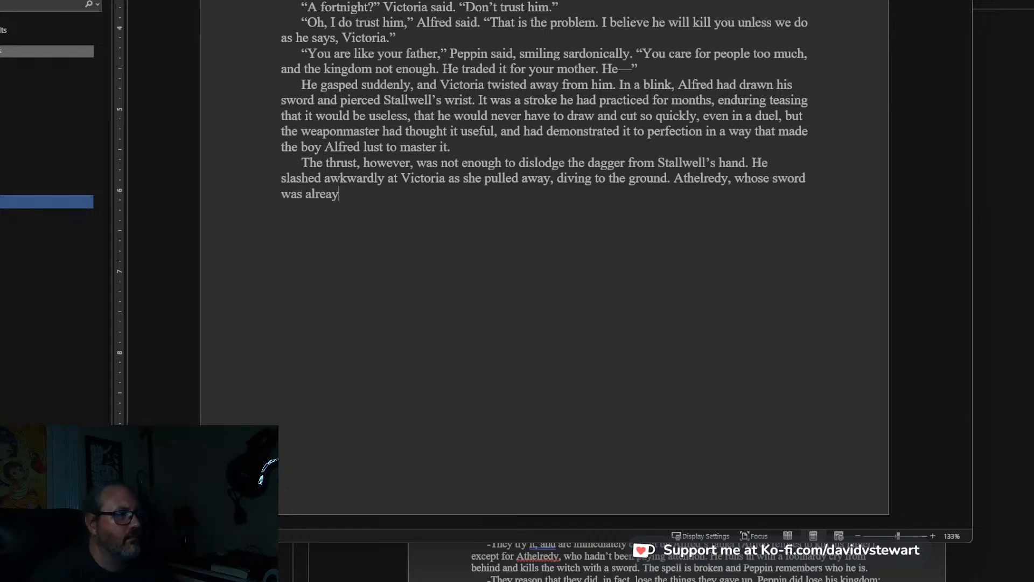
{"action": "key", "text": "BackSpace"}
{"action": "type", "text": "dy d"}
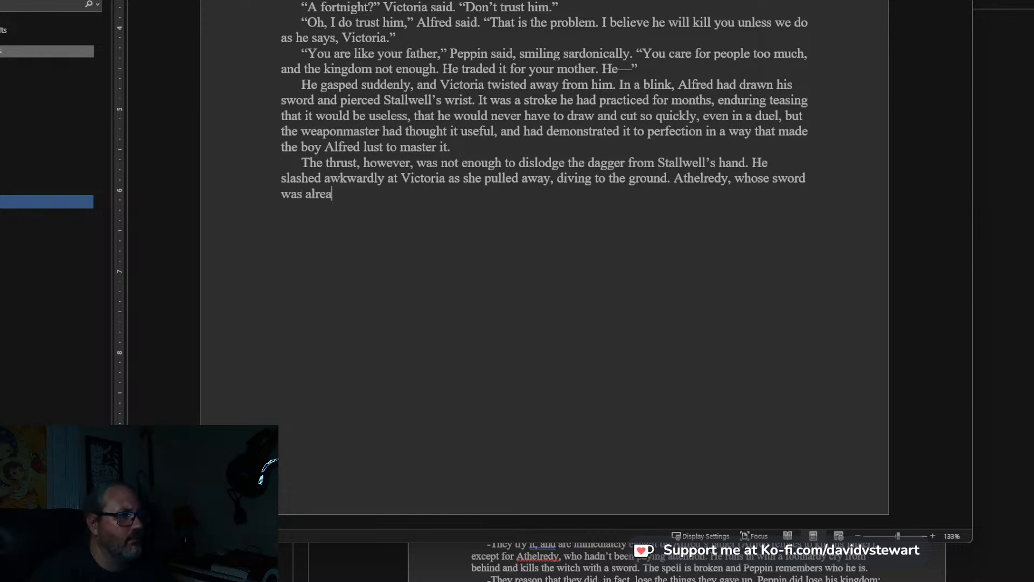
{"action": "type", "text": "rawn "}
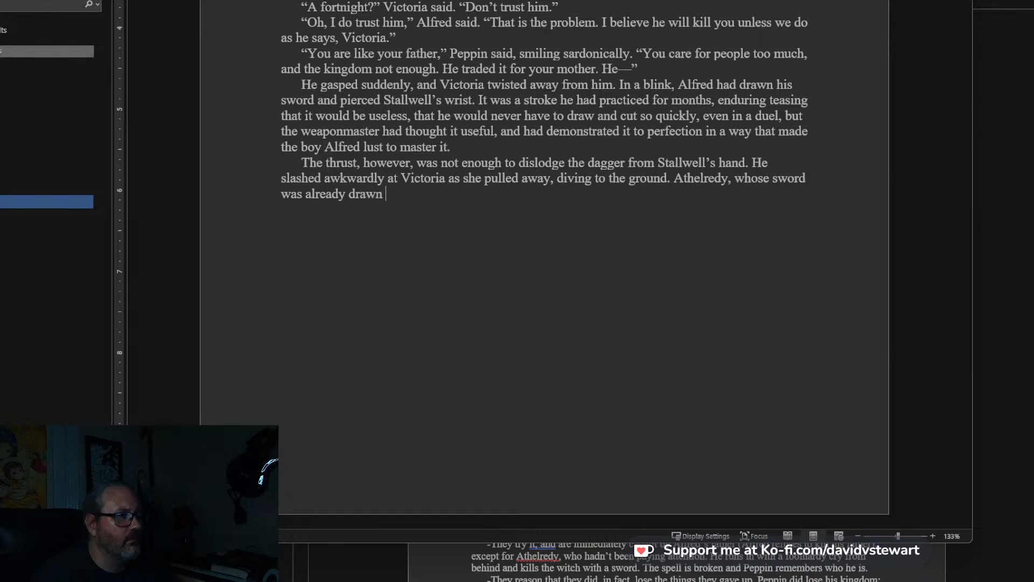
{"action": "type", "text": "hacked at the hand and gu"}
Continue after “already drawn” with: hacked at the hand and cut it deeply. Stallwell screamed and drew.
{"action": "key", "text": "BackSpace"}
{"action": "type", "text": "cut it"}
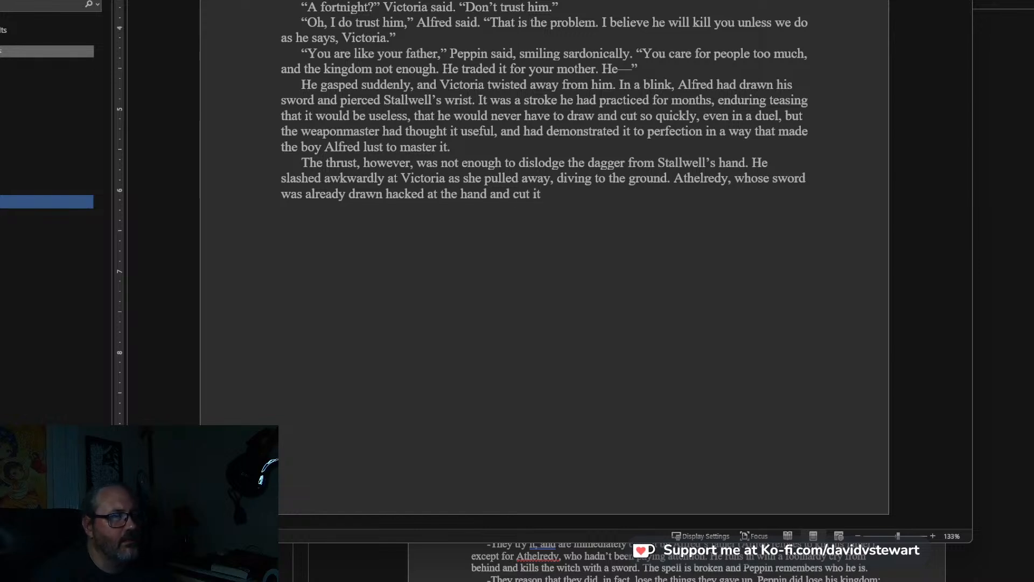
{"action": "type", "text": " deeply. St"}
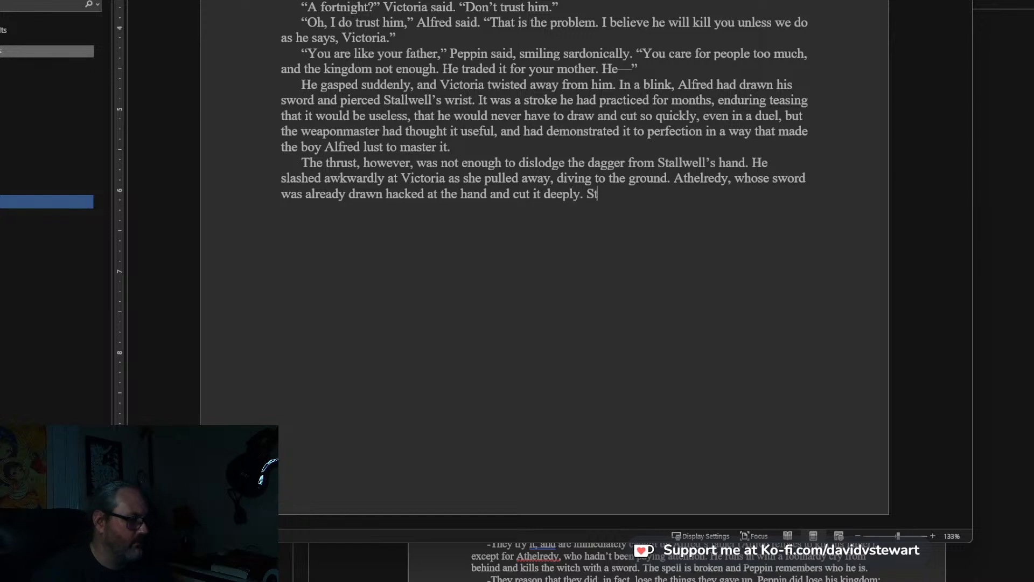
{"action": "type", "text": "allwell screamed and drew"}
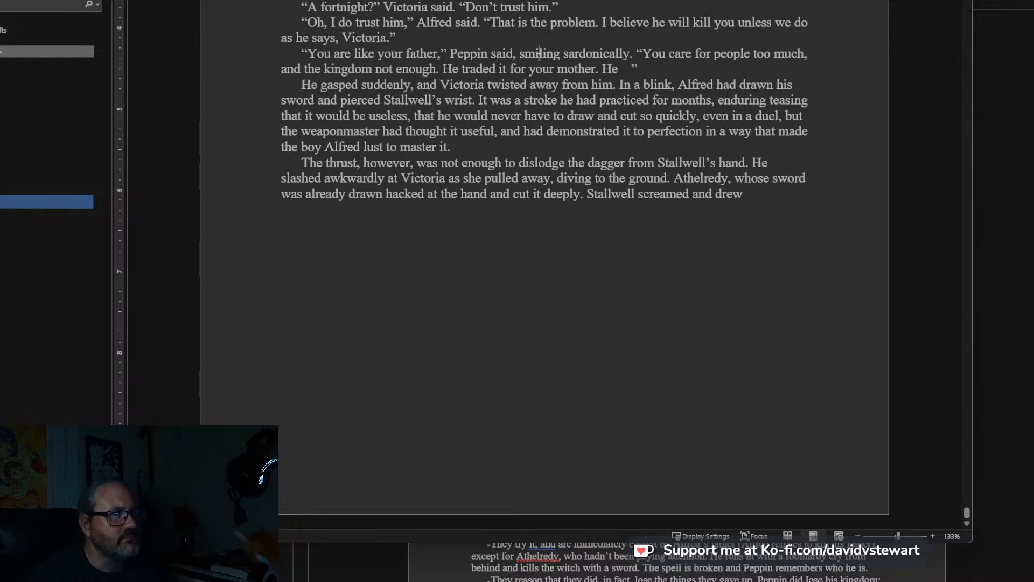
Insert “in his left hand” after “had a dagger drawn” in the earlier paragraph where Stallwell lunges at Victoria.
{"action": "scroll", "coordinate": [549, 64], "scroll_direction": "up", "scroll_amount": 3}
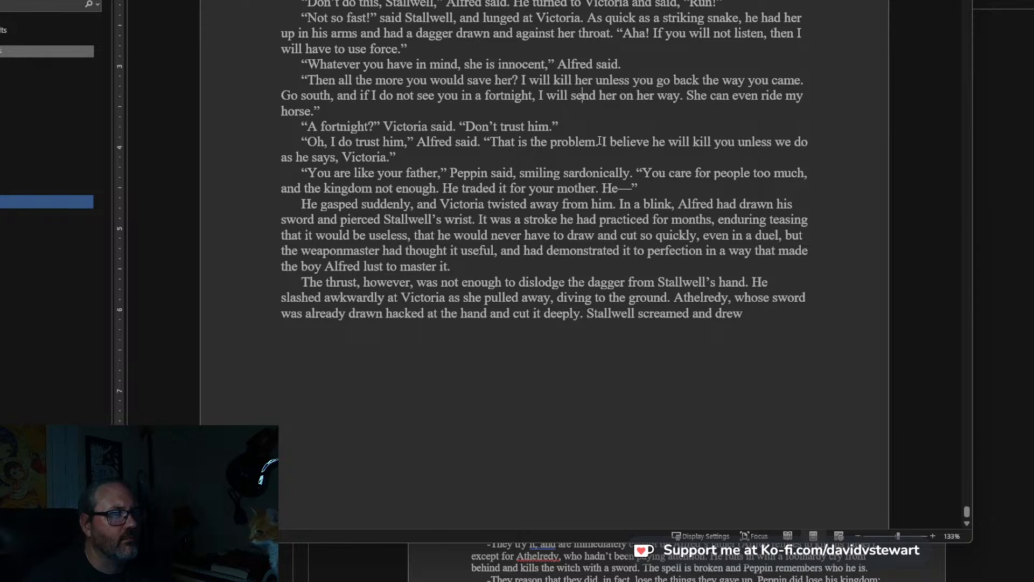
{"action": "scroll", "coordinate": [563, 103], "scroll_direction": "up", "scroll_amount": 1}
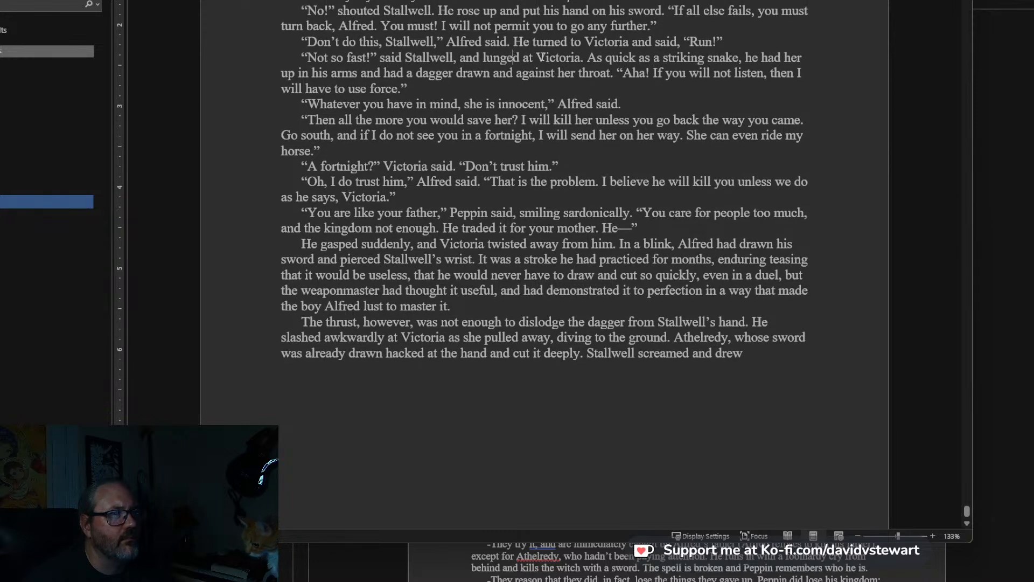
{"action": "left_click", "coordinate": [489, 74]}
{"action": "type", "text": "in his le"}
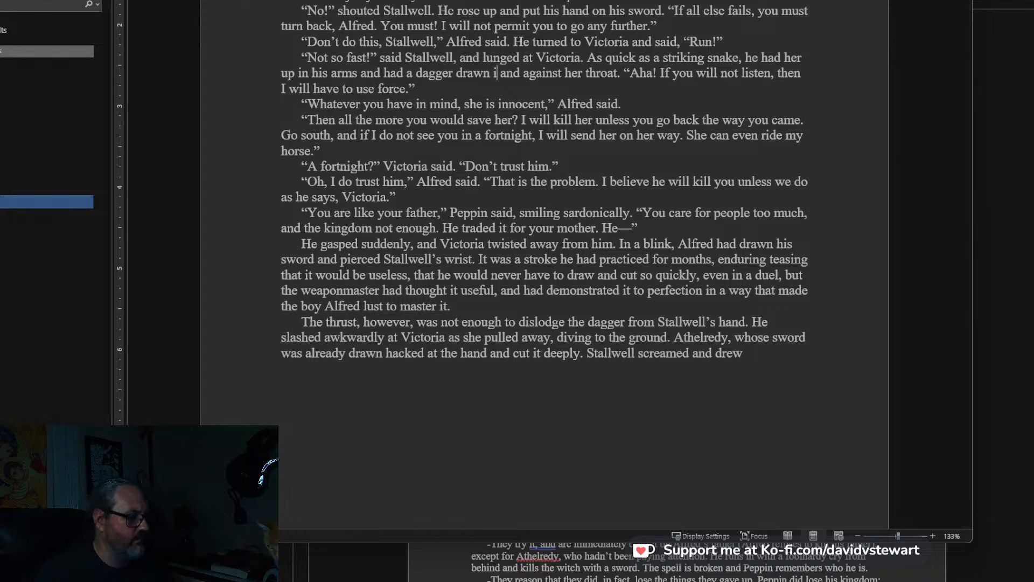
{"action": "type", "text": "ft hand"}
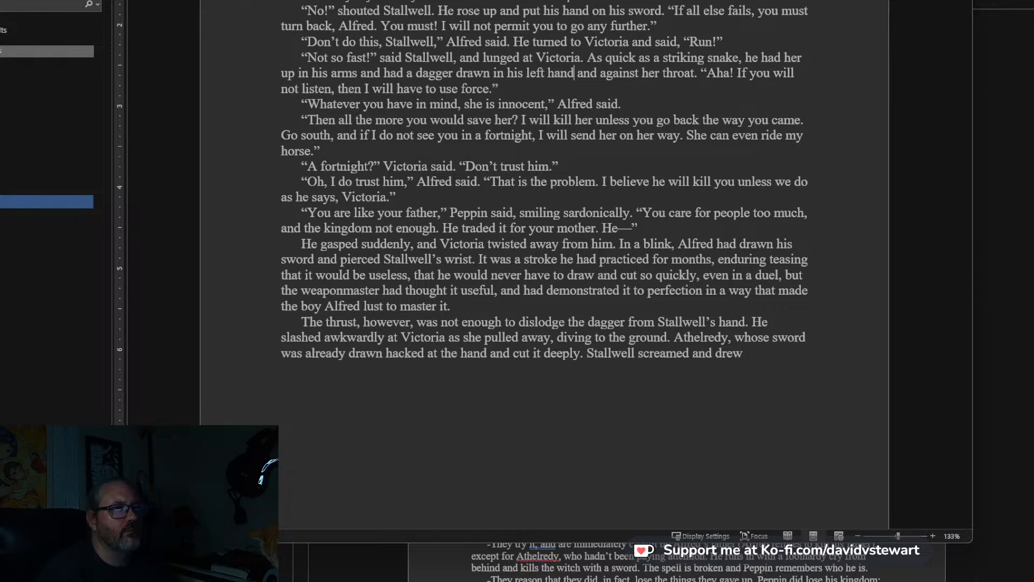
Replace the word “drew” at the end of the text with “grabbed”.
{"action": "scroll", "coordinate": [972, 246], "scroll_direction": "down", "scroll_amount": 3}
{"action": "left_click", "coordinate": [747, 239]}
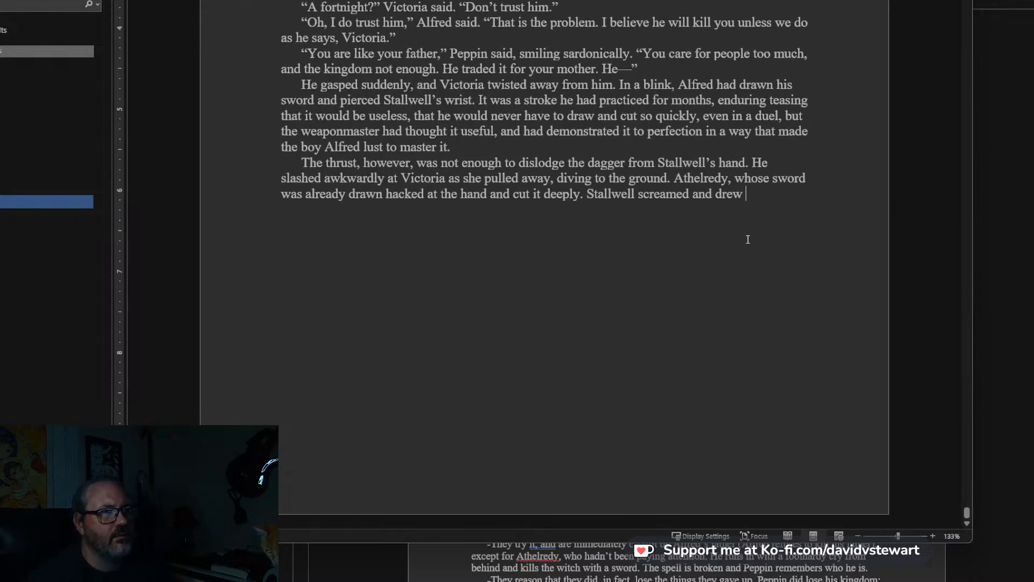
{"action": "key", "text": "BackSpace"}
{"action": "key", "text": "BackSpace"}
{"action": "key", "text": "BackSpace"}
{"action": "key", "text": "BackSpace"}
{"action": "type", "text": "grab"}
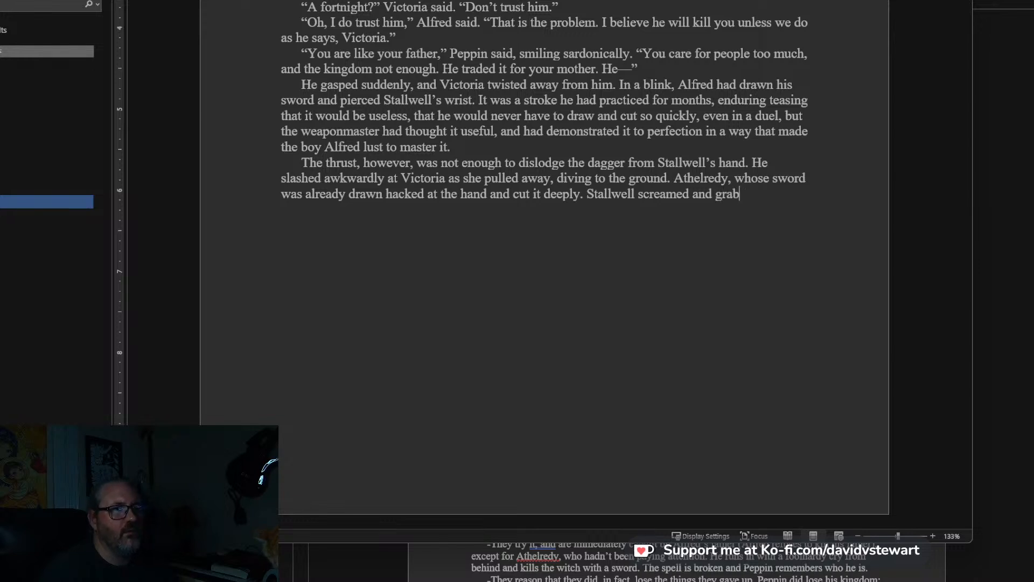
{"action": "type", "text": "bed at the hild of i"}
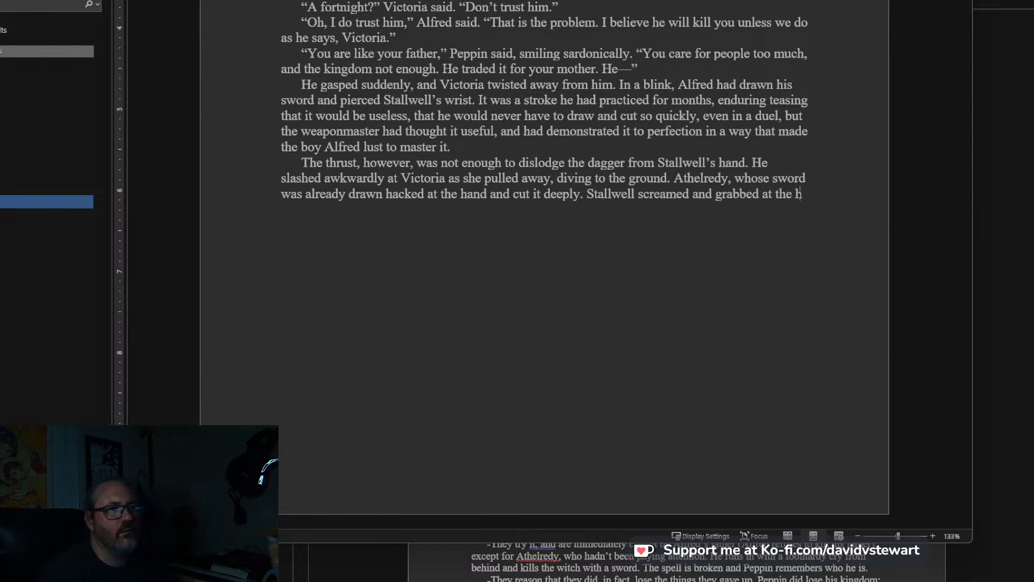
Continue after “Stallwell screamed and grabbed” with: at his sword hilt.
{"action": "key", "text": "BackSpace"}
{"action": "key", "text": "BackSpace"}
{"action": "key", "text": "BackSpace"}
{"action": "key", "text": "BackSpace"}
{"action": "key", "text": "BackSpace"}
{"action": "key", "text": "BackSpace"}
{"action": "key", "text": "BackSpace"}
{"action": "key", "text": "BackSpace"}
{"action": "key", "text": "BackSpace"}
{"action": "key", "text": "BackSpace"}
{"action": "key", "text": "BackSpace"}
{"action": "key", "text": "BackSpace"}
{"action": "key", "text": "BackSpace"}
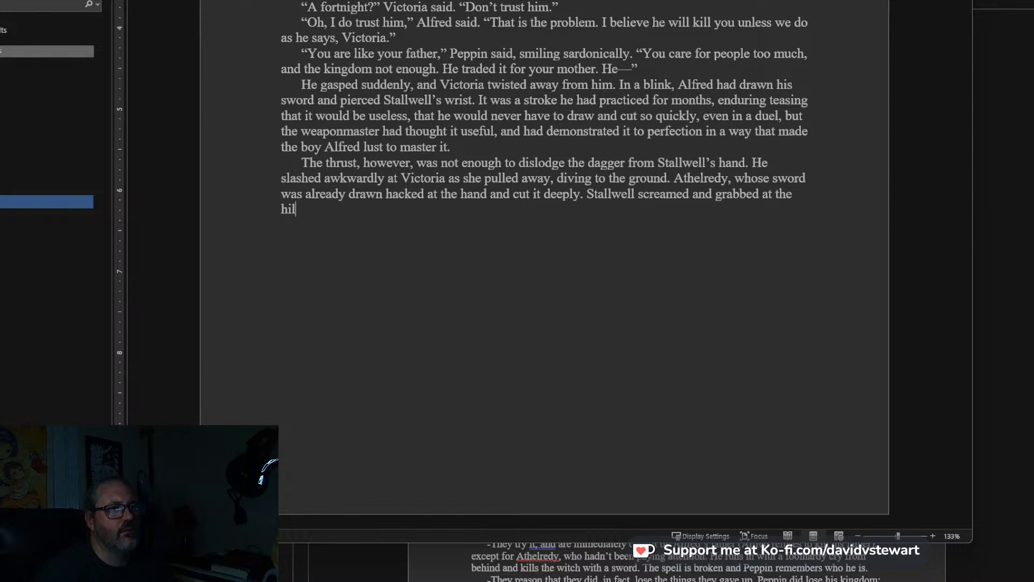
{"action": "type", "text": "his sword hi"}
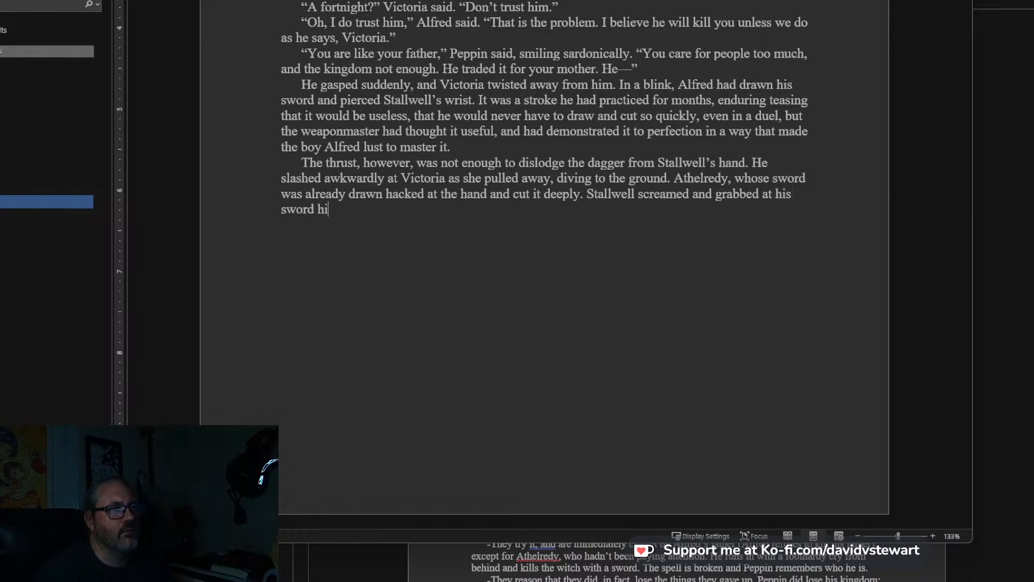
{"action": "type", "text": "lt with his good"}
Finish the sentence about Stallwell’s sword hilt with: with his right, uninjured hand.
{"action": "key", "text": "BackSpace"}
{"action": "key", "text": "BackSpace"}
{"action": "key", "text": "BackSpace"}
{"action": "key", "text": "BackSpace"}
{"action": "type", "text": "ri"}
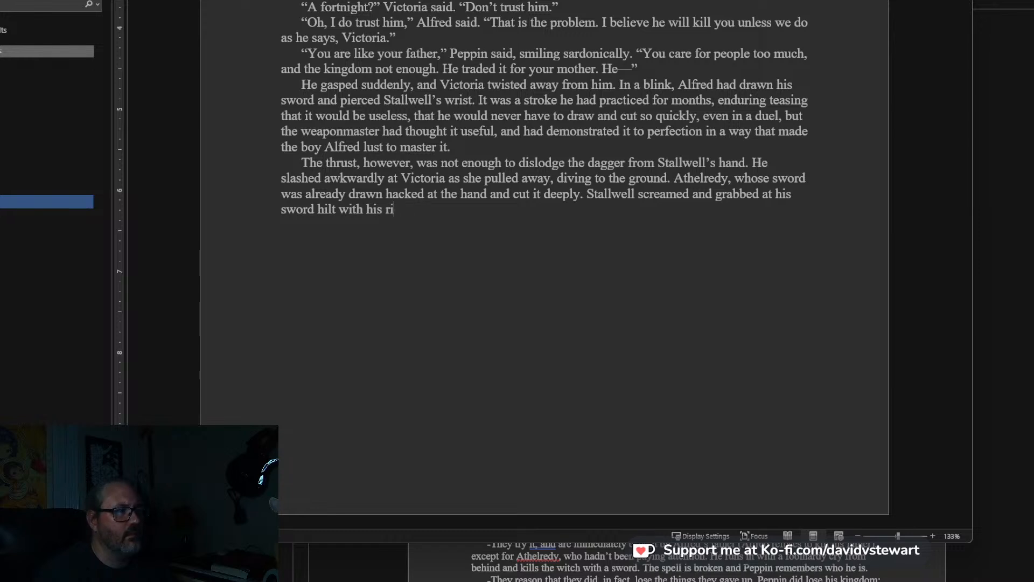
{"action": "type", "text": "ght, unin"}
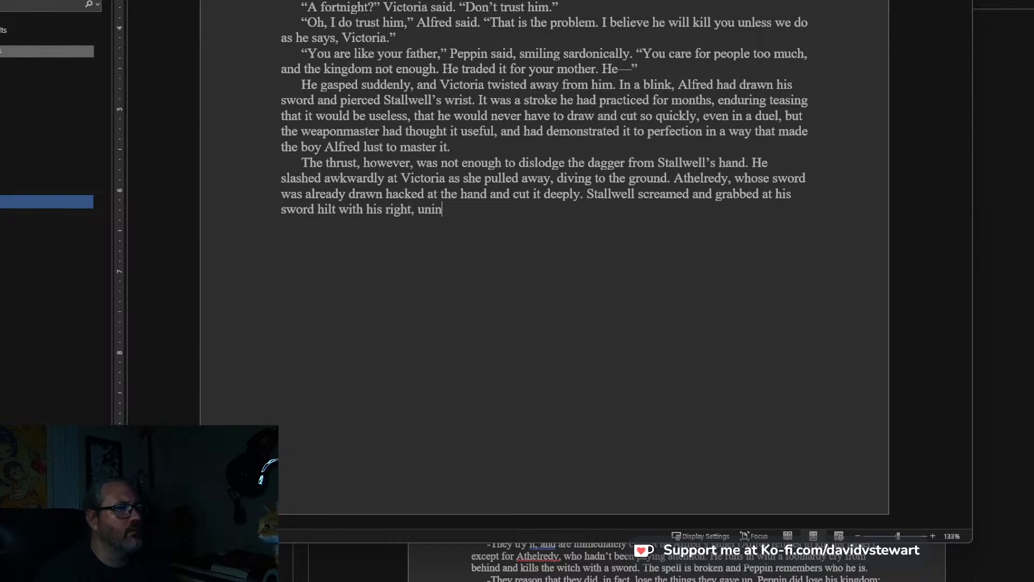
{"action": "type", "text": "jured hand."}
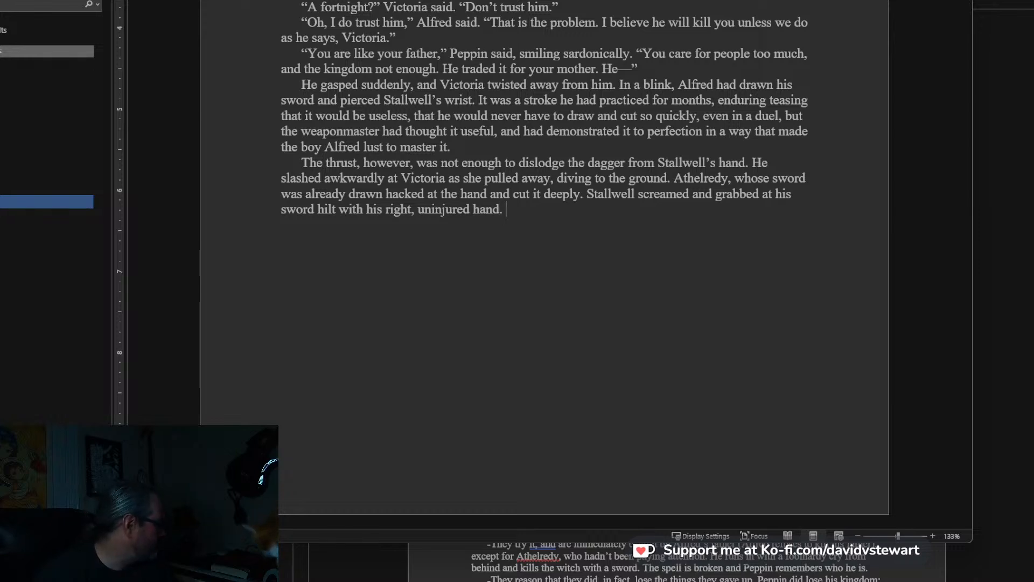
Start a new paragraph with the exclamation “No!” in quotation marks, followed by the speaker Alfred.
{"action": "key", "text": "Return"}
{"action": "type", "text": "\""}
{"action": "type", "text": "NO"}
{"action": "key", "text": "BackSpace"}
{"action": "type", "text": "o!\""}
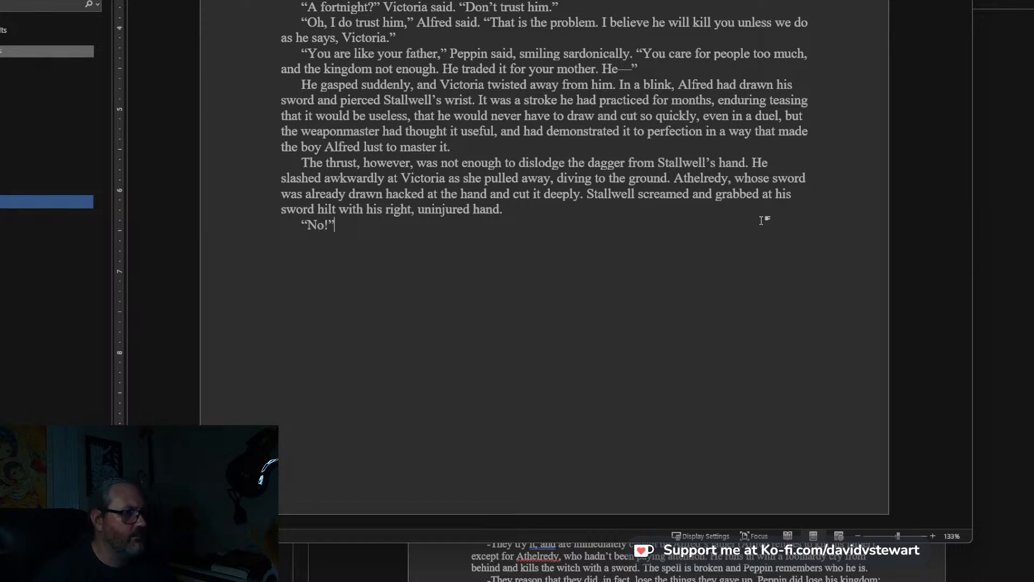
{"action": "type", "text": " Alre"}
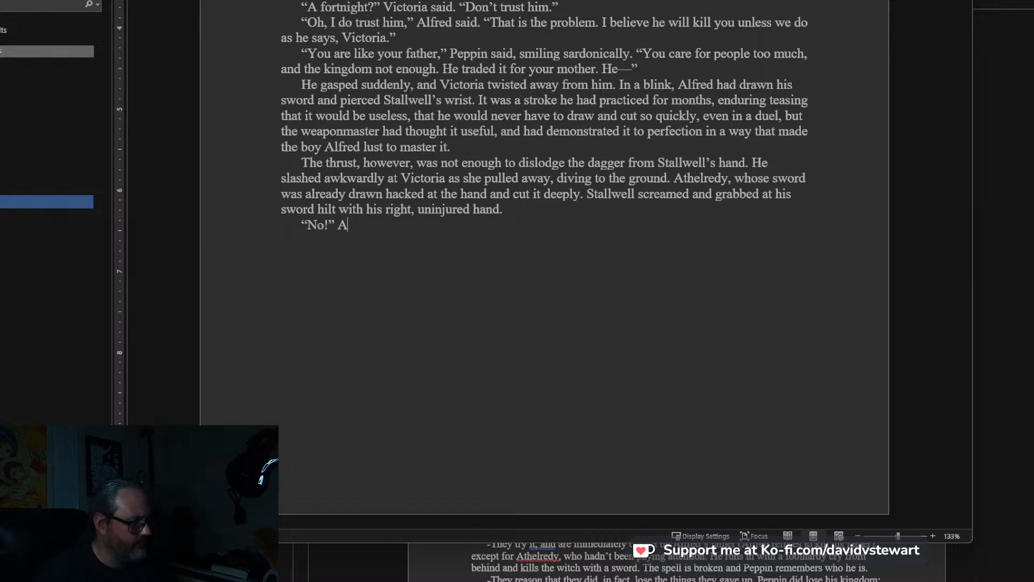
{"action": "key", "text": "BackSpace"}
{"action": "key", "text": "BackSpace"}
{"action": "type", "text": "fred c"}
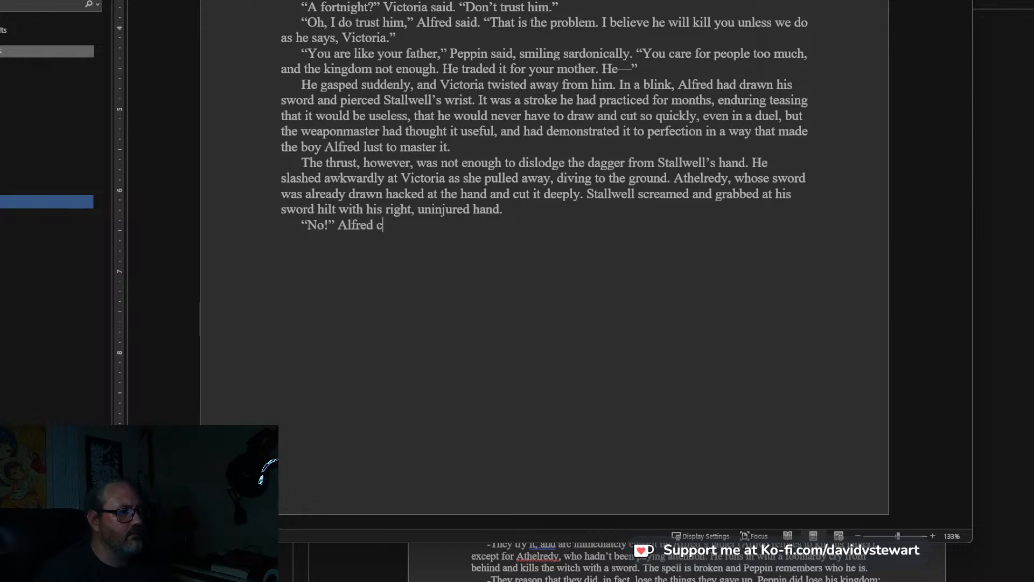
{"action": "type", "text": "ried,"}
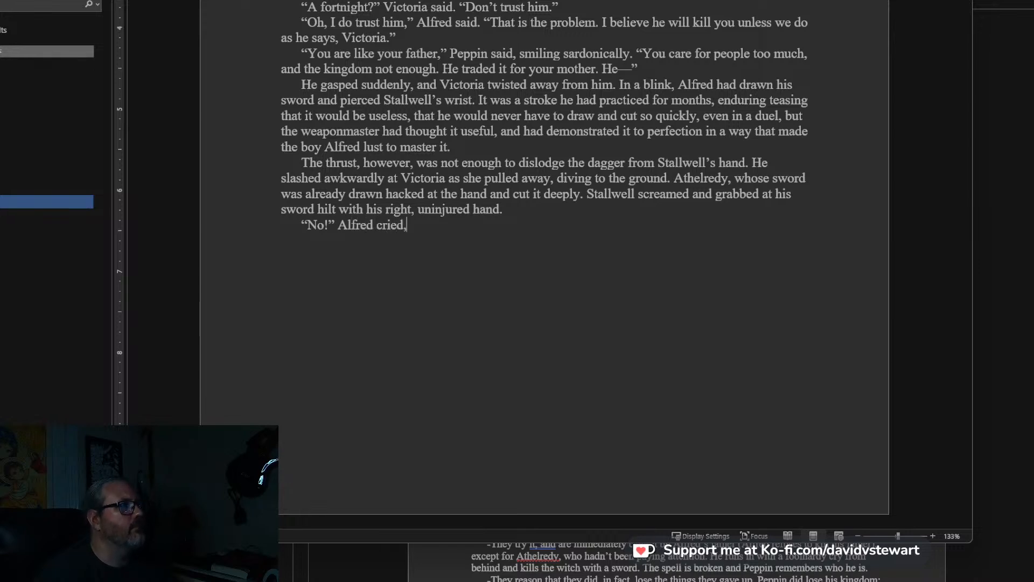
{"action": "type", "text": " as if willing himself not to str"}
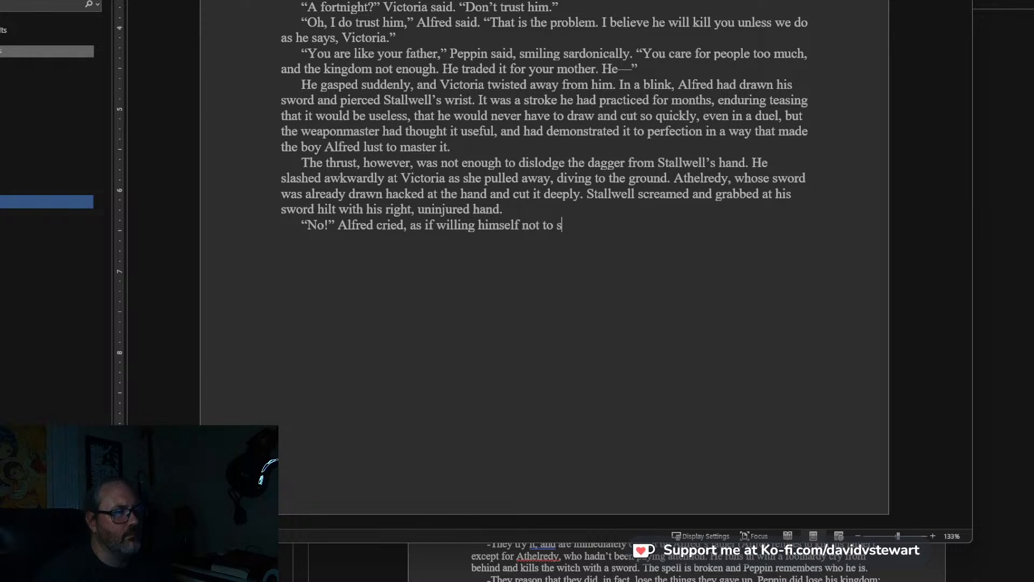
Continue the sentence after “Alfred” with: cried, as if willing himself not to strike.
{"action": "key", "text": "BackSpace"}
{"action": "type", "text": "strike he"}
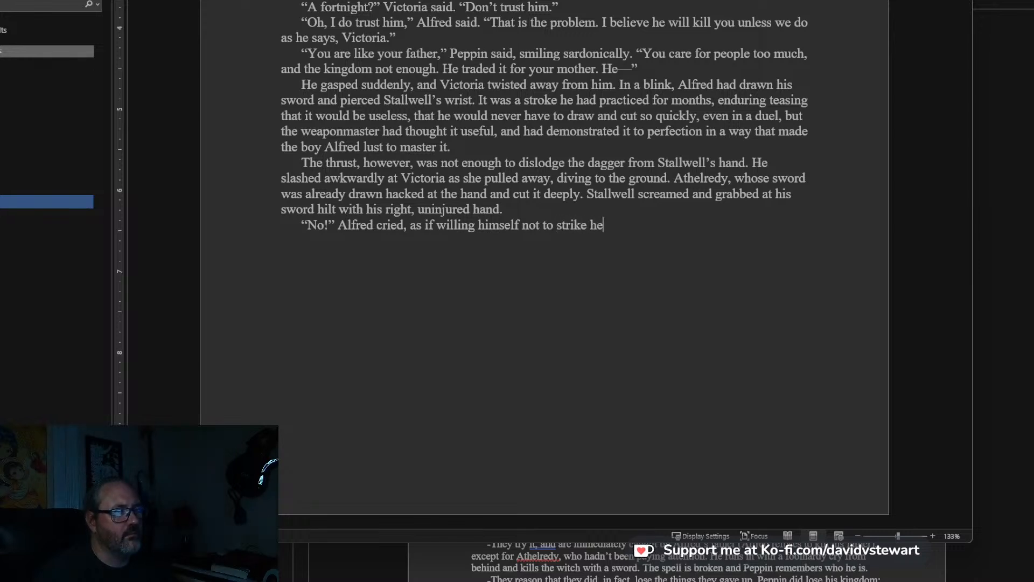
{"action": "key", "text": "BackSpace"}
{"action": "key", "text": "BackSpace"}
Finish Alfred’s sentence with: even as he ran the point of his longsword into Stallwell’s chest.
{"action": "type", "text": "even as he d"}
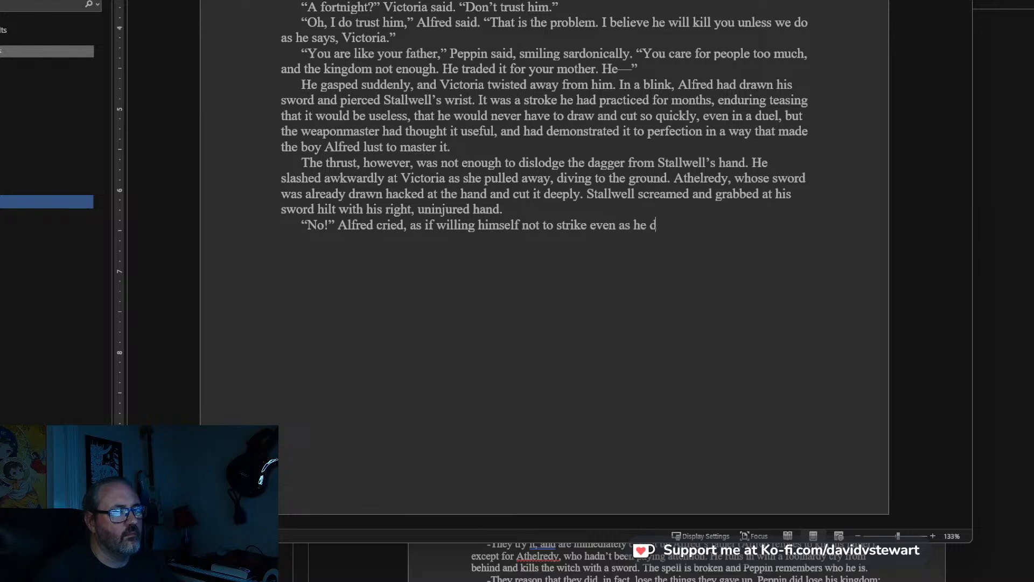
{"action": "key", "text": "BackSpace"}
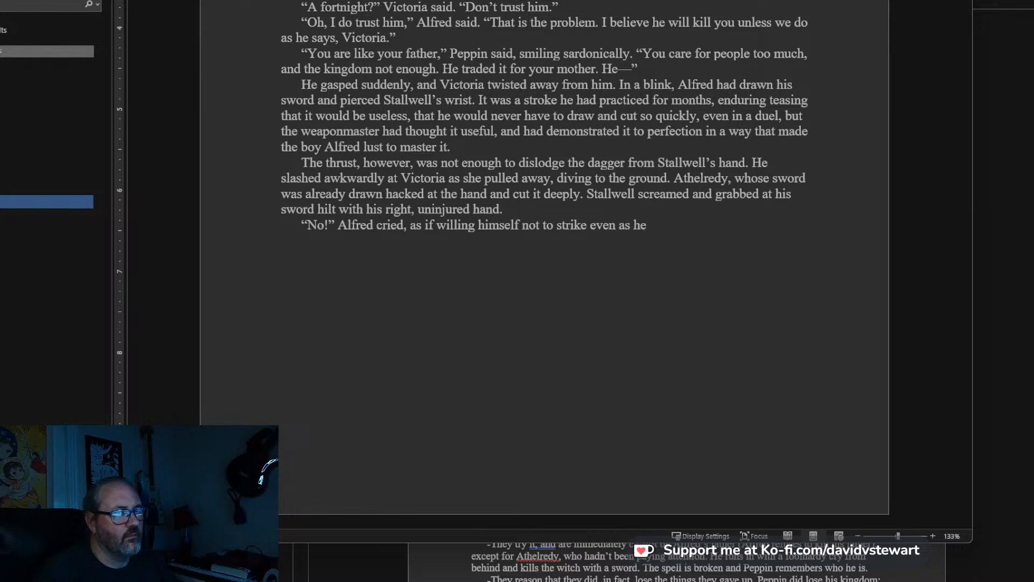
{"action": "type", "text": "ran "}
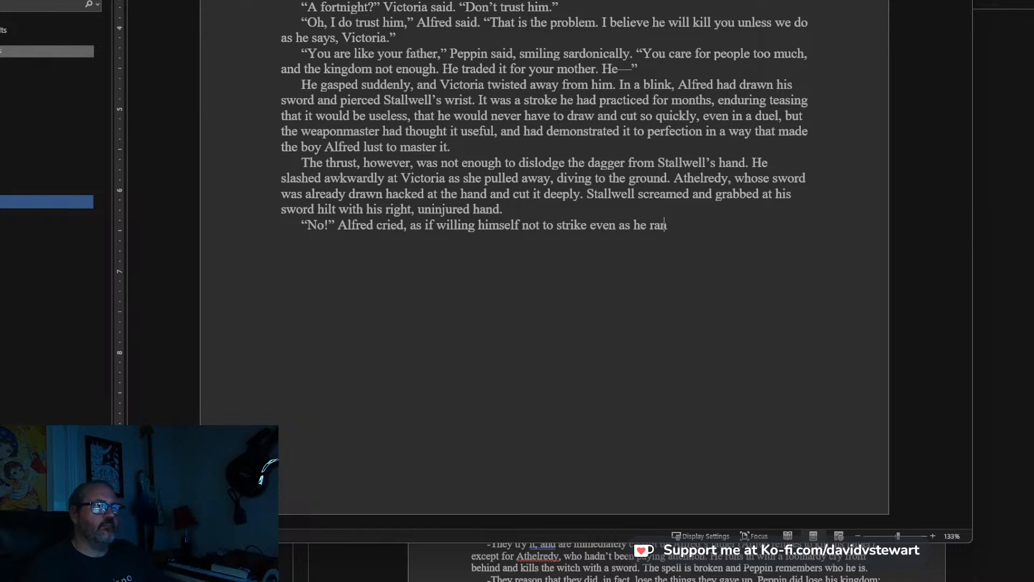
{"action": "type", "text": "the point of his "}
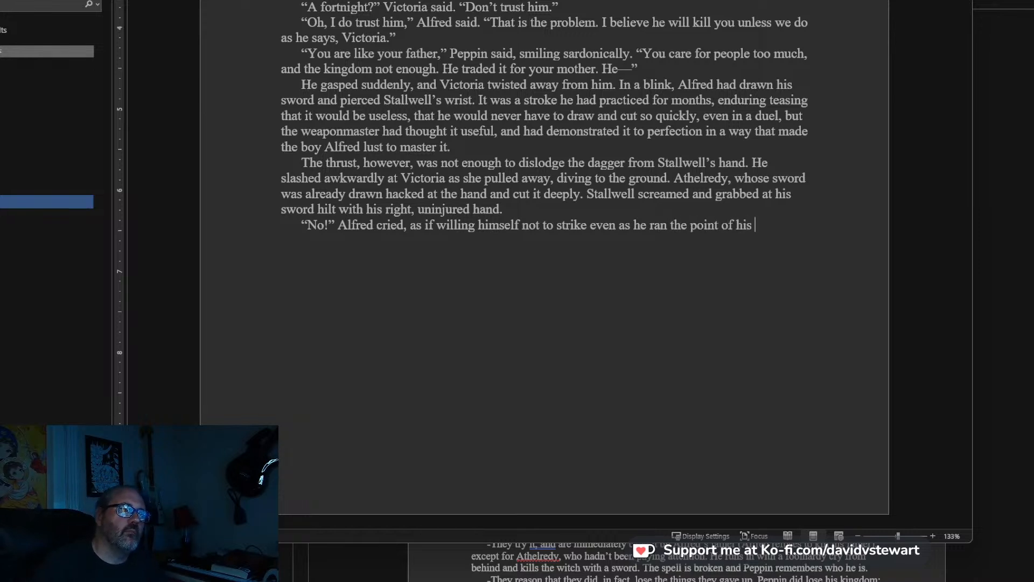
{"action": "type", "text": "longsword i"}
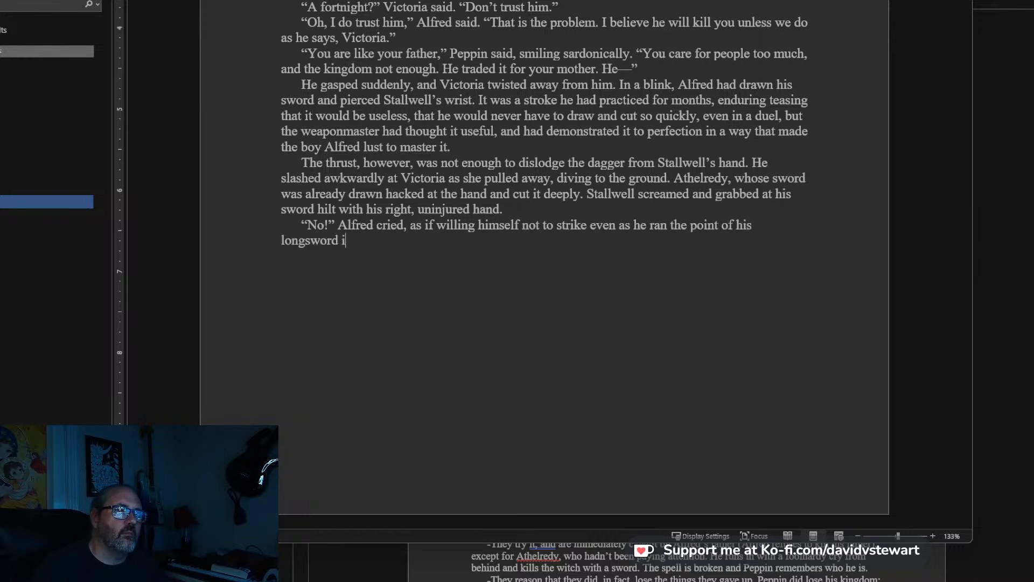
{"action": "type", "text": "nto Stallwell's chest."}
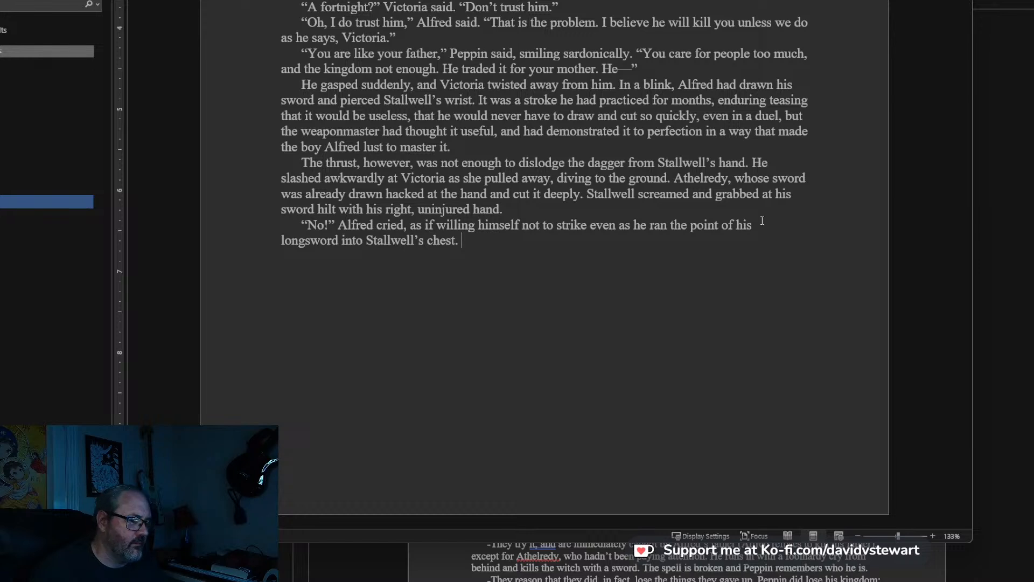
{"action": "type", "text": " \"Dam"}
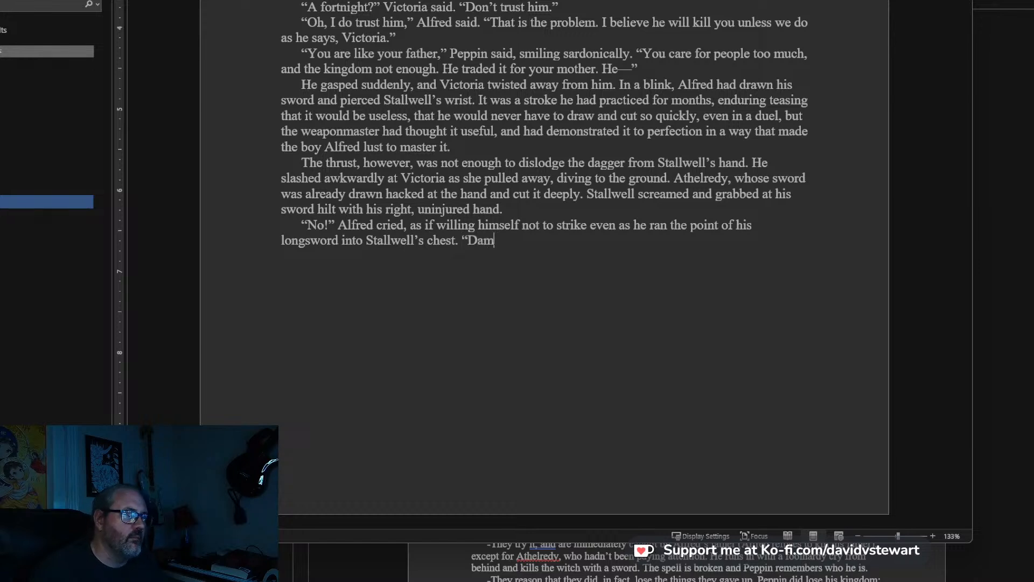
{"action": "type", "text": "n it all"}
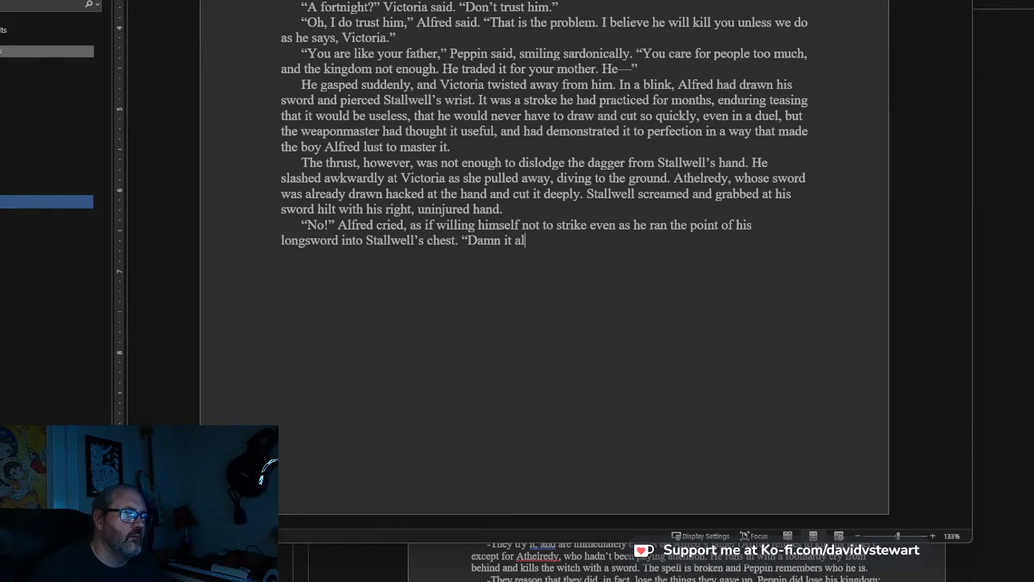
{"action": "key", "text": "BackSpace"}
{"action": "key", "text": "BackSpace"}
{"action": "key", "text": "BackSpace"}
{"action": "key", "text": "BackSpace"}
{"action": "key", "text": "BackSpace"}
{"action": "key", "text": "BackSpace"}
{"action": "key", "text": "BackSpace"}
{"action": "key", "text": "BackSpace"}
{"action": "key", "text": "BackSpace"}
{"action": "key", "text": "BackSpace"}
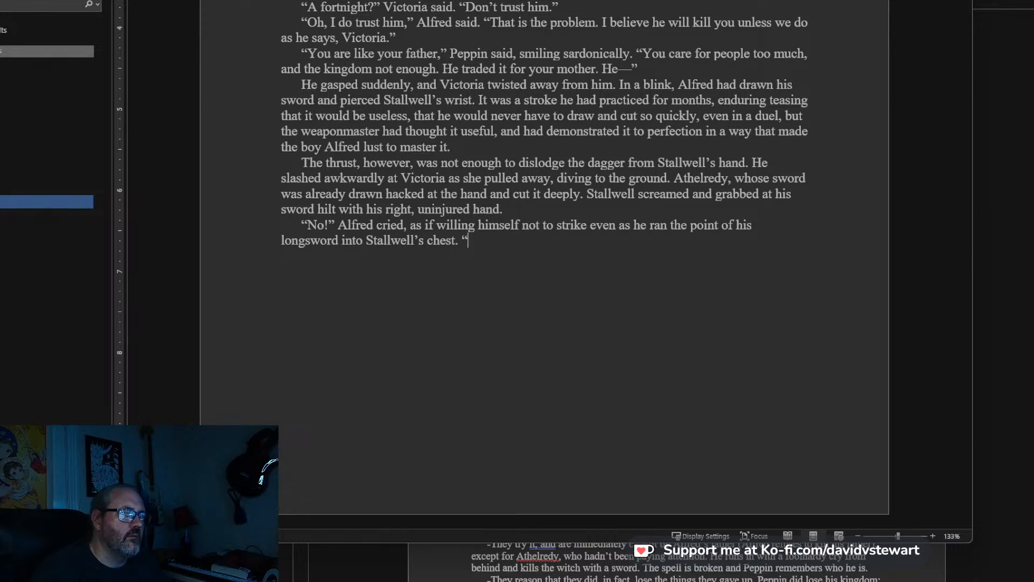
{"action": "type", "text": "He have a"}
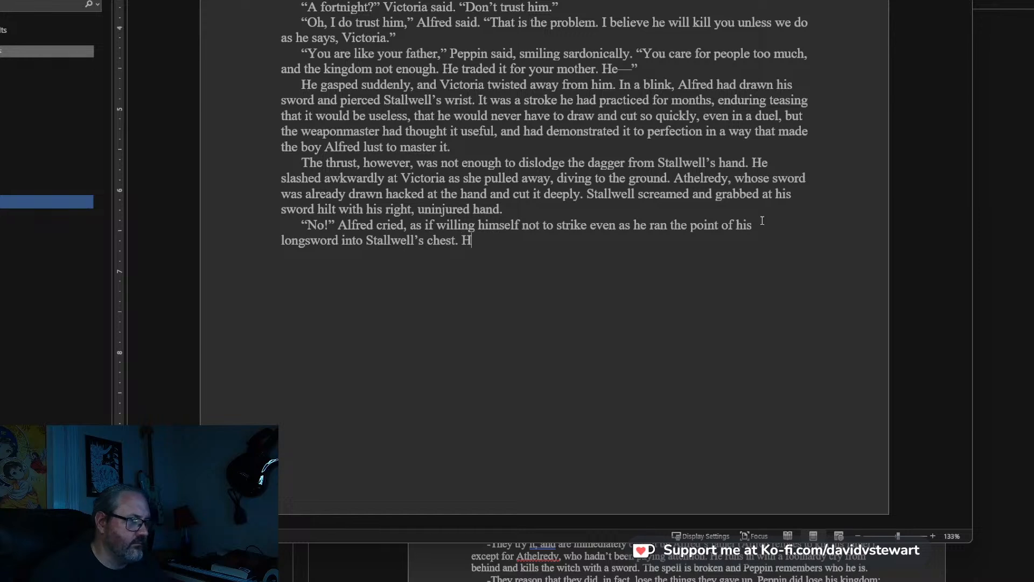
{"action": "key", "text": "BackSpace"}
{"action": "key", "text": "BackSpace"}
{"action": "key", "text": "BackSpace"}
{"action": "key", "text": "BackSpace"}
{"action": "key", "text": "BackSpace"}
{"action": "key", "text": "BackSpace"}
{"action": "key", "text": "BackSpace"}
{"action": "key", "text": "BackSpace"}
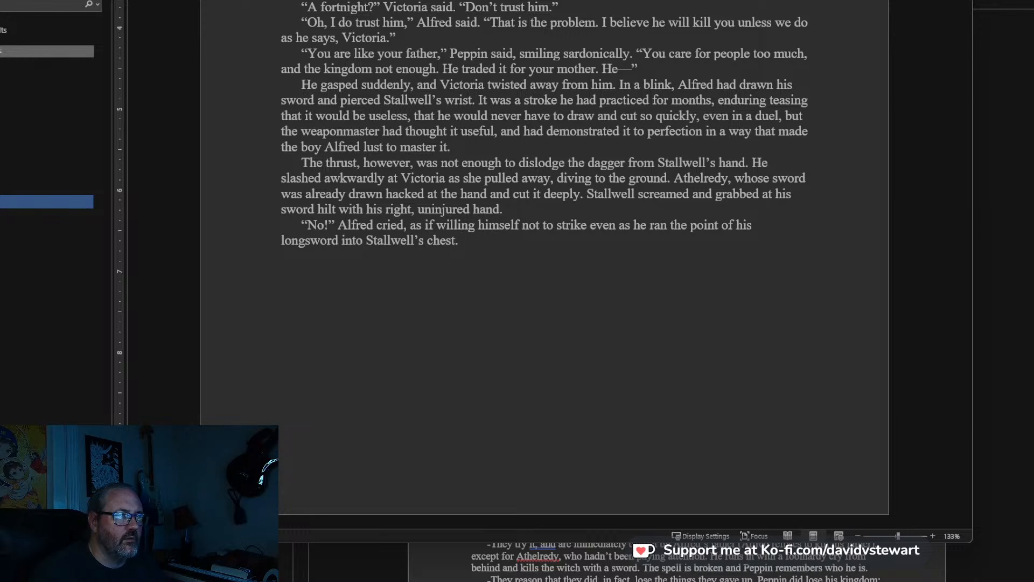
Start a new paragraph with the sentence: The knight fell backward onto the hearth, spilling his ugly meal.
{"action": "key", "text": "Return"}
{"action": "type", "text": "The k"}
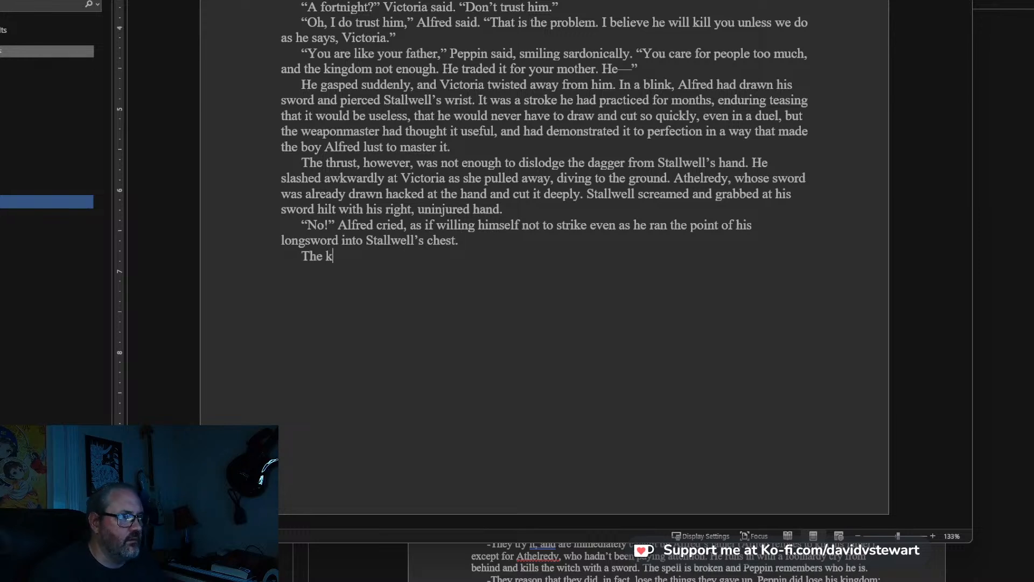
{"action": "type", "text": "night fell backw"}
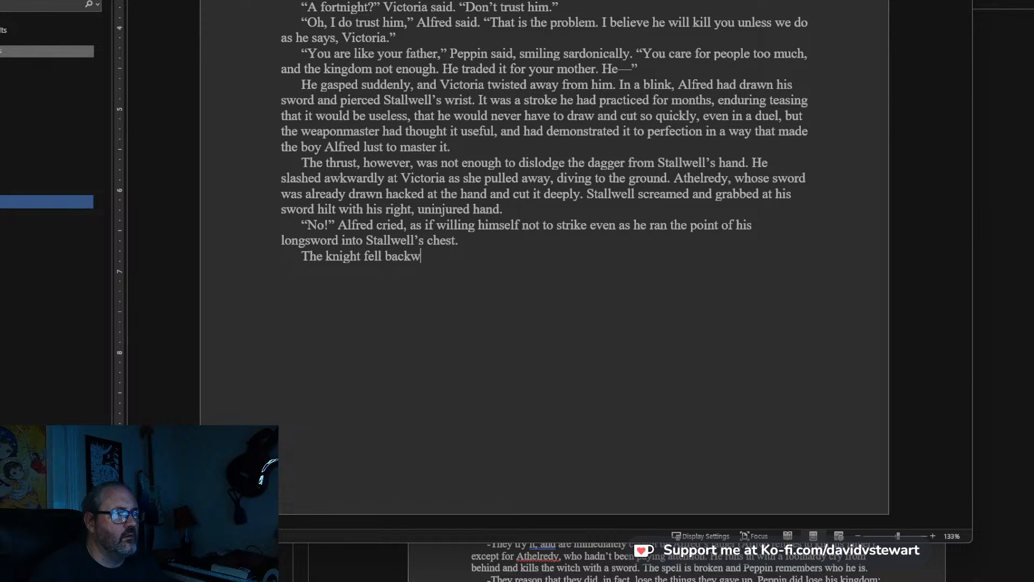
{"action": "type", "text": "ard onto the hear"}
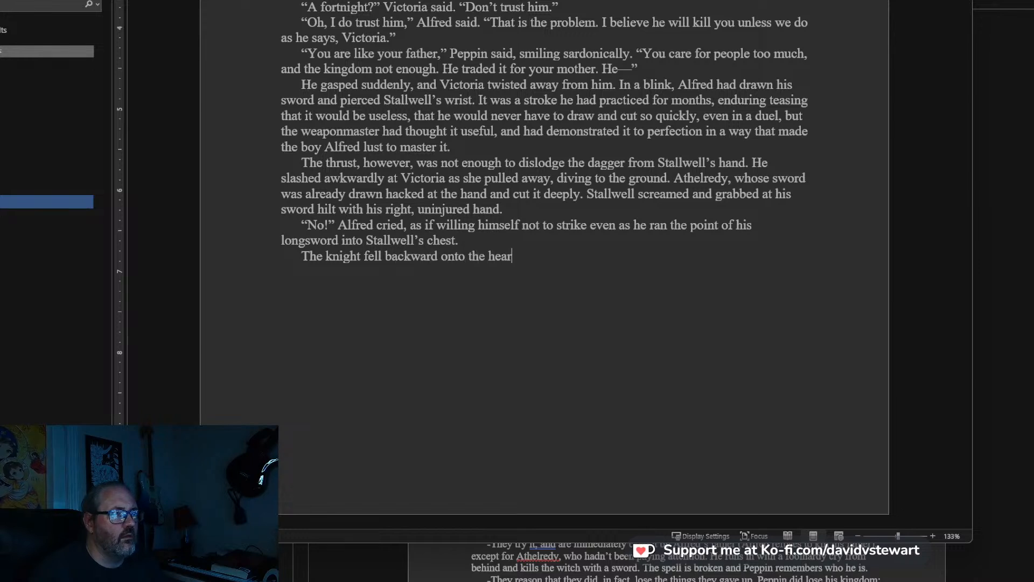
{"action": "type", "text": "th, spill"}
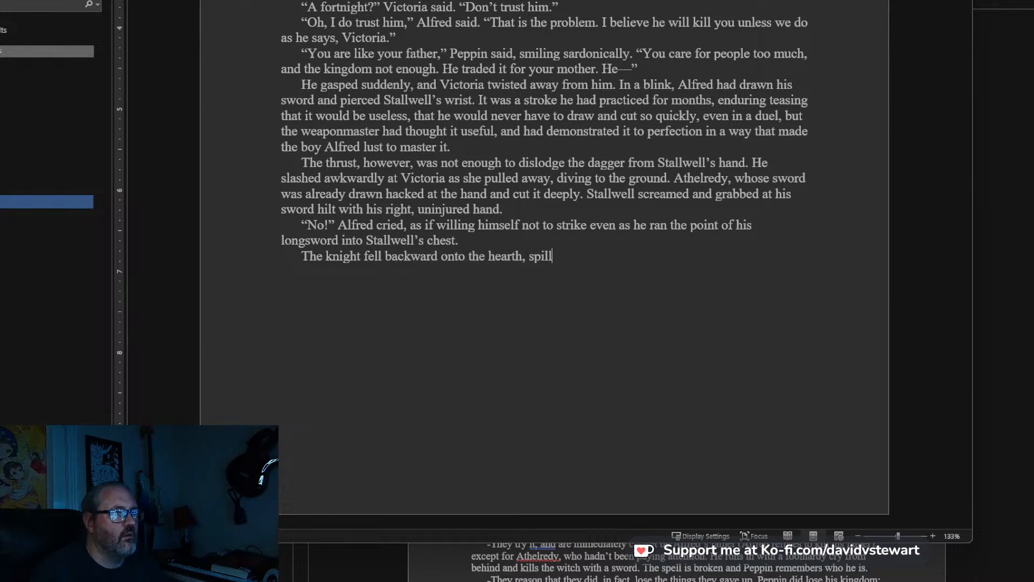
{"action": "type", "text": "ing his ugly me"}
{"action": "type", "text": "al"}
{"action": "type", "text": " an"}
{"action": "key", "text": "BackSpace"}
{"action": "key", "text": "BackSpace"}
{"action": "key", "text": "BackSpace"}
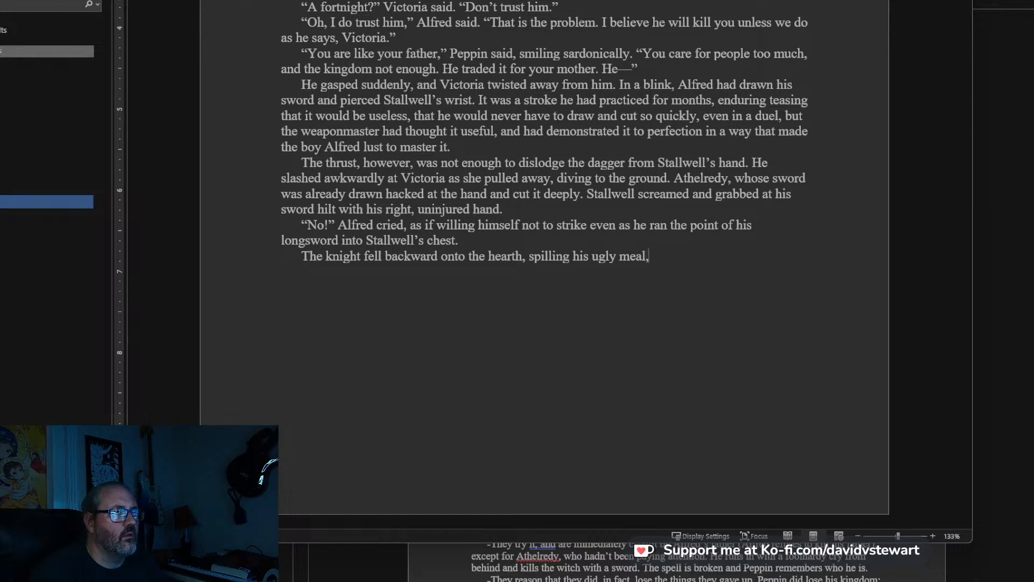
{"action": "type", "text": ", his"}
{"action": "key", "text": "BackSpace"}
{"action": "key", "text": "BackSpace"}
{"action": "key", "text": "BackSpace"}
{"action": "key", "text": "BackSpace"}
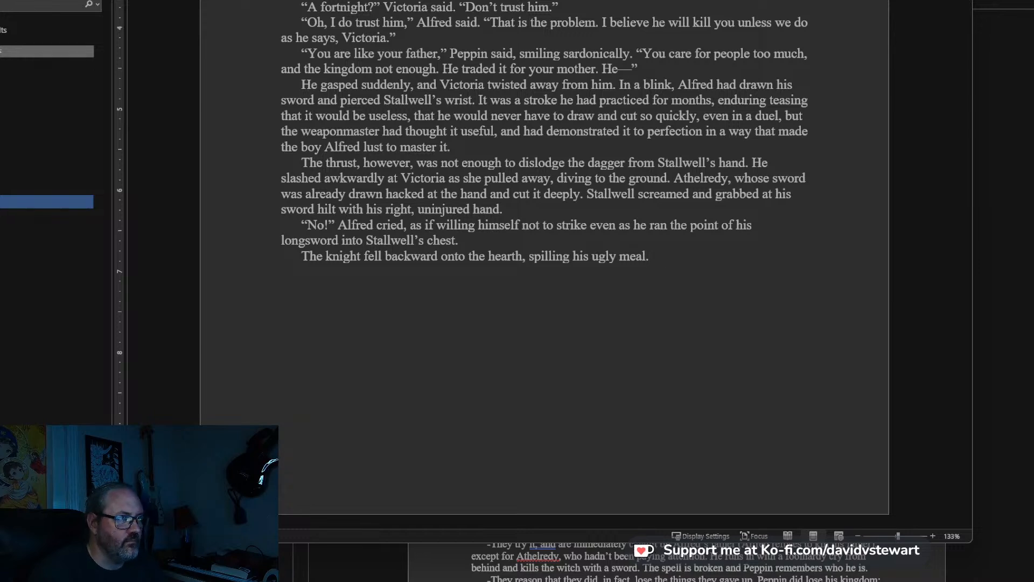
Continue the paragraph about the knight with: He looked at the blade protruding from his chest.
{"action": "type", "text": "He looked "}
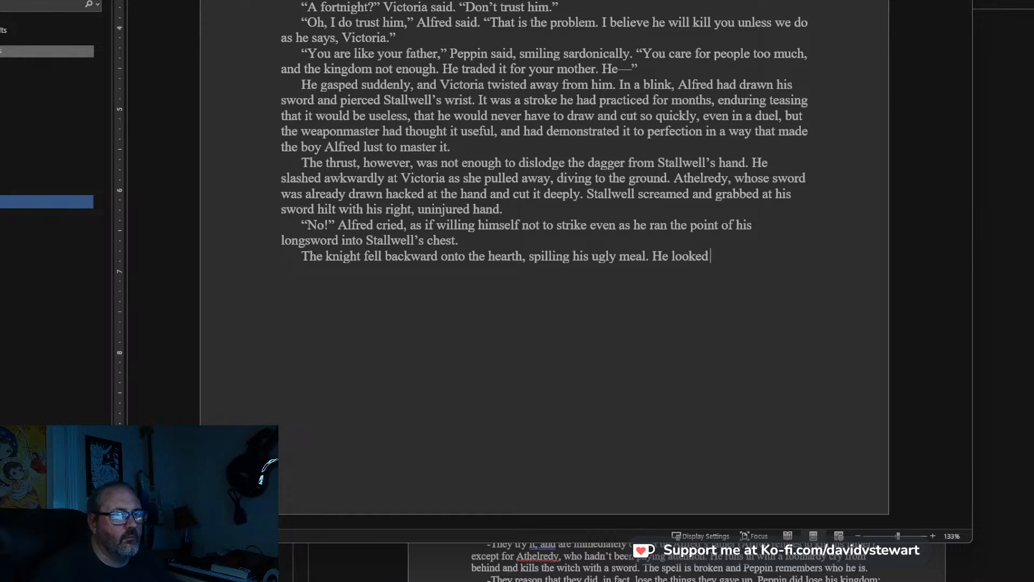
{"action": "type", "text": "at the blade protru"}
{"action": "type", "text": "d"}
{"action": "key", "text": "BackSpace"}
{"action": "type", "text": "truding from"}
{"action": "type", "text": " his chest"}
{"action": "type", "text": ", "}
{"action": "type", "text": "d"}
Extend the sentence about the blade, after a comma, with: having split all the mail links and broken ribs and sternum to take his life.
{"action": "key", "text": "BackSpace"}
{"action": "type", "text": "having sp"}
{"action": "type", "text": "lit all the mail links and"}
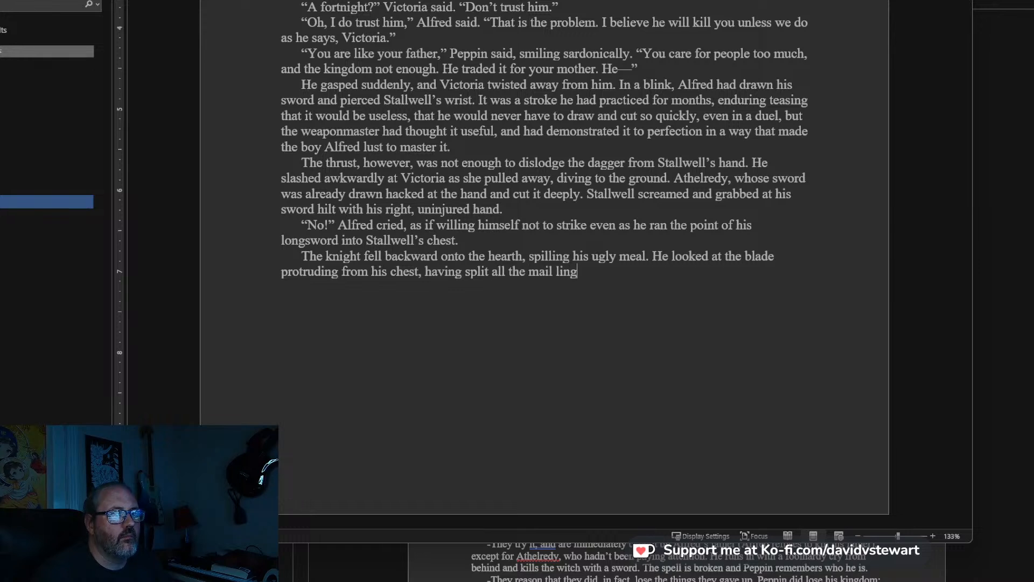
{"action": "type", "text": " broken ribs and sternum to"}
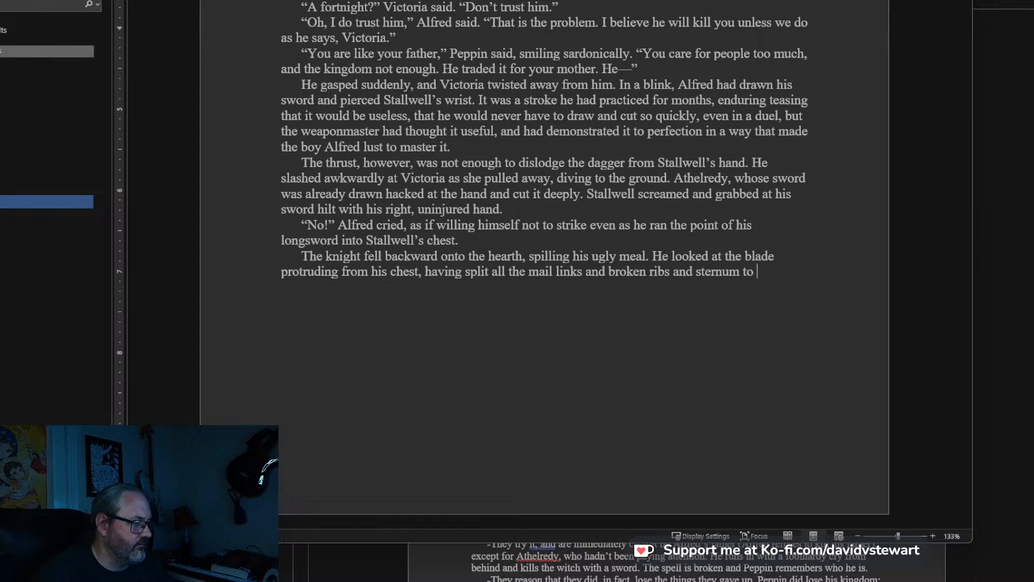
{"action": "type", "text": " take his life"}
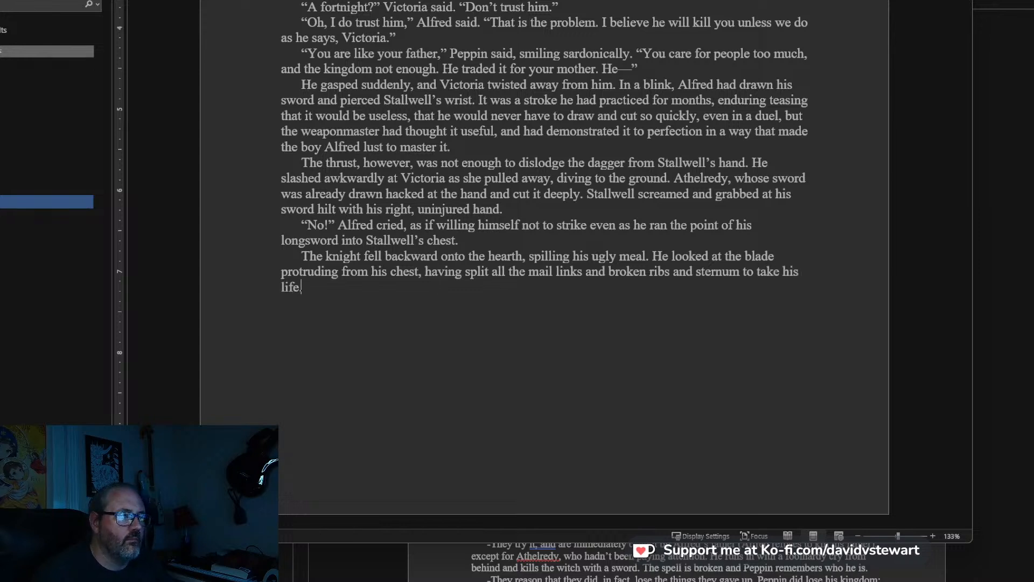
{"action": "type", "text": ". He s"}
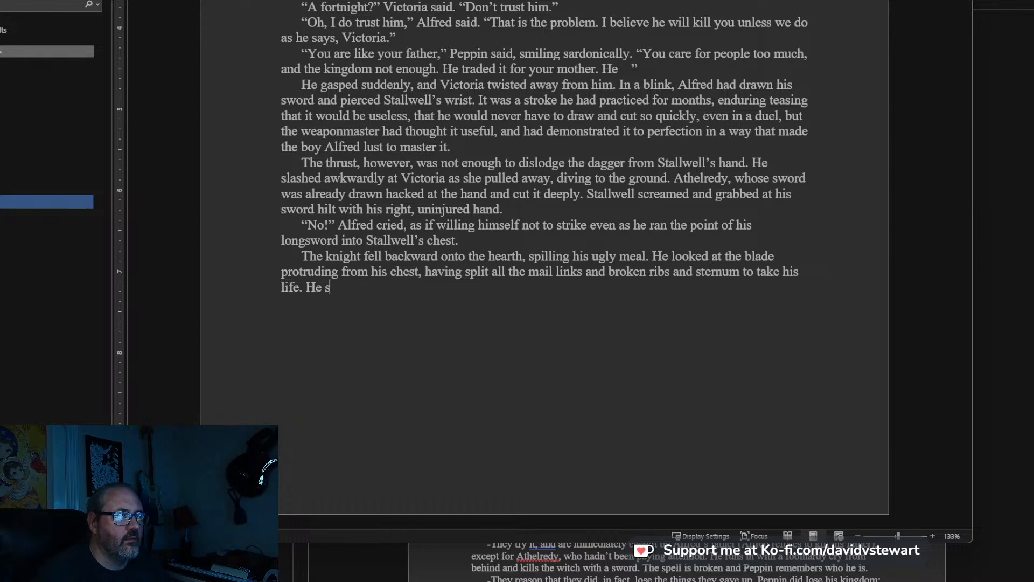
{"action": "type", "text": "miled at it, then loo"}
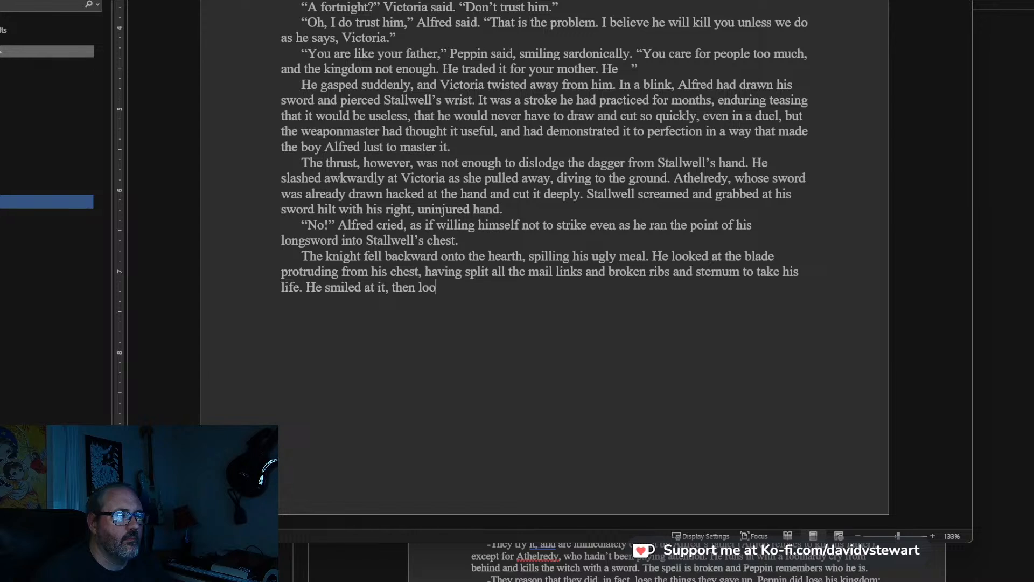
End that sentence with a period and add: He smiled at it, then looked at Alfred.
{"action": "type", "text": "ked at Alfred."}
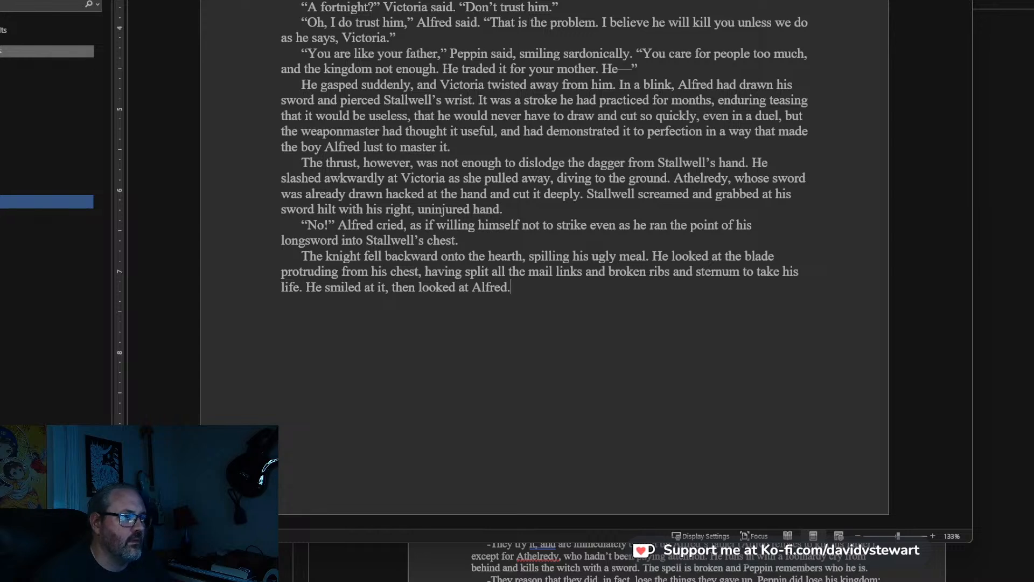
Start a new paragraph with: In a rattling voice he said, “I made the trade after all.
{"action": "type", "text": "D"}
{"action": "key", "text": "BackSpace"}
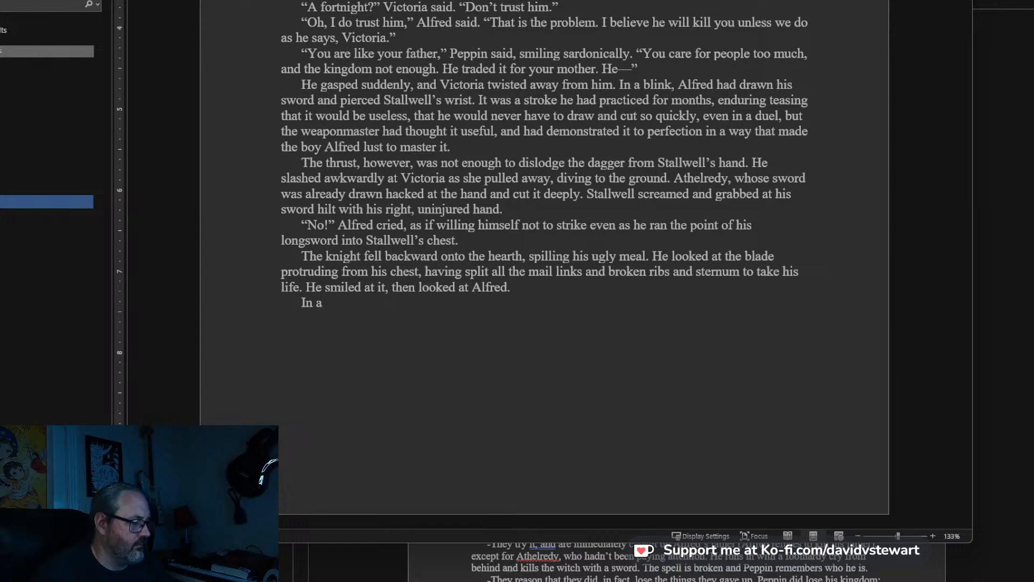
{"action": "type", "text": "ice"}
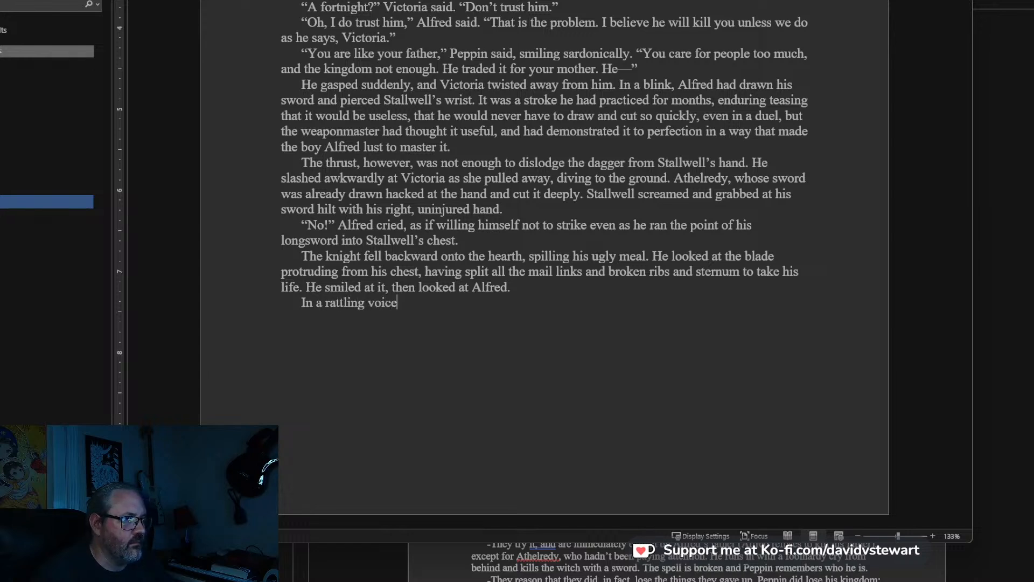
{"action": "type", "text": " he said, \"I ma"}
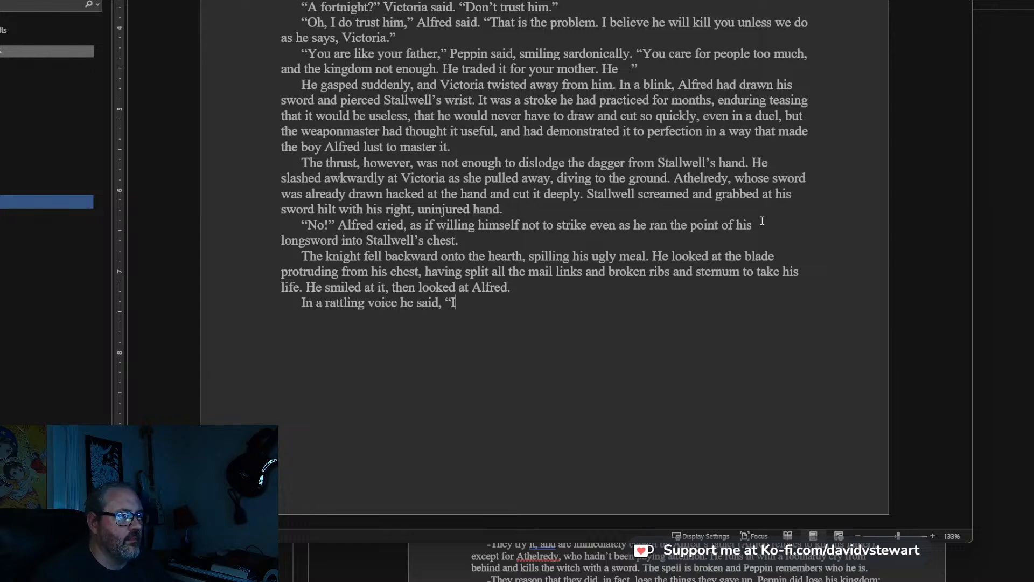
{"action": "type", "text": "de the trade"}
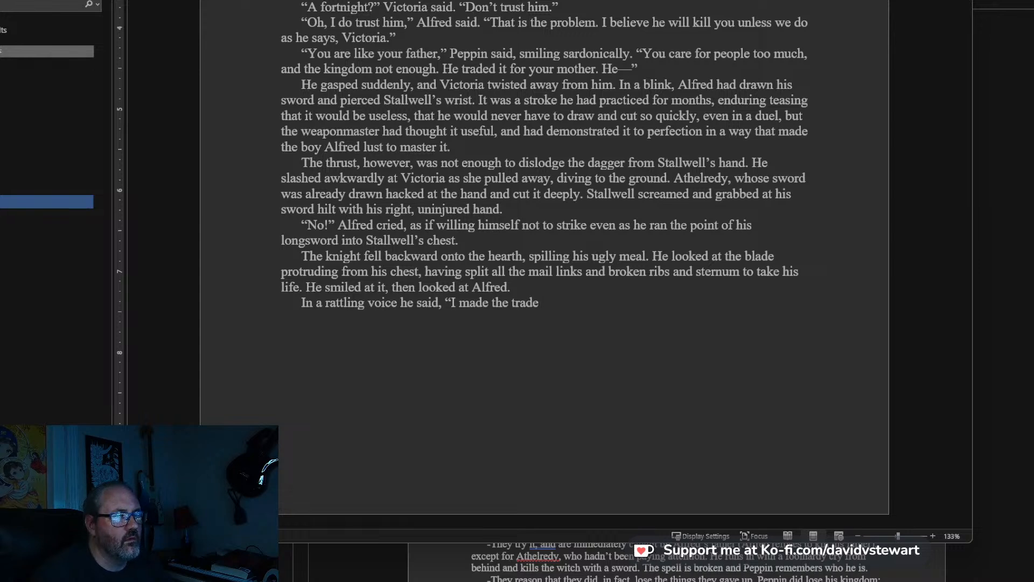
{"action": "type", "text": "after all"}
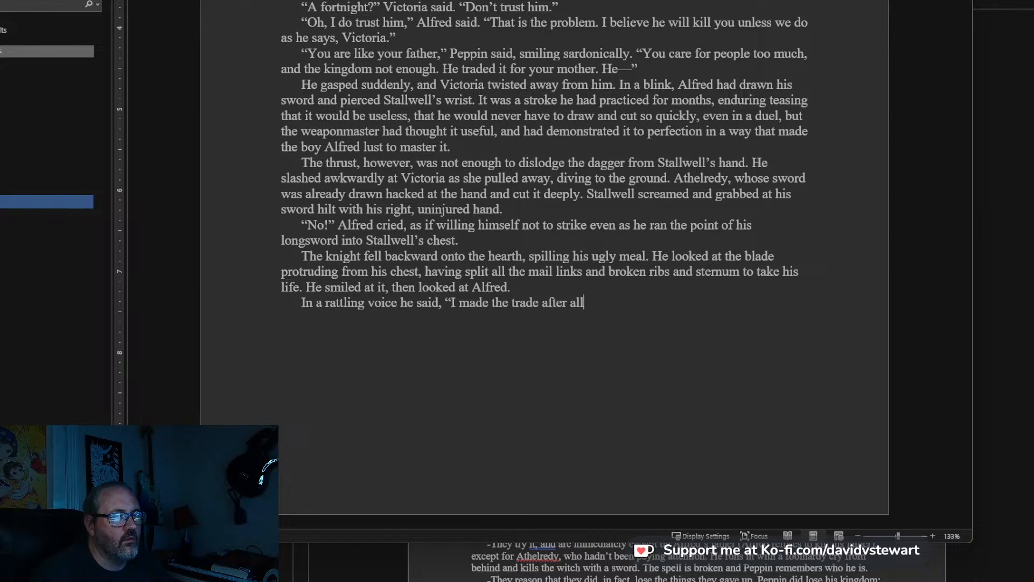
{"action": "type", "text": ". You ha"}
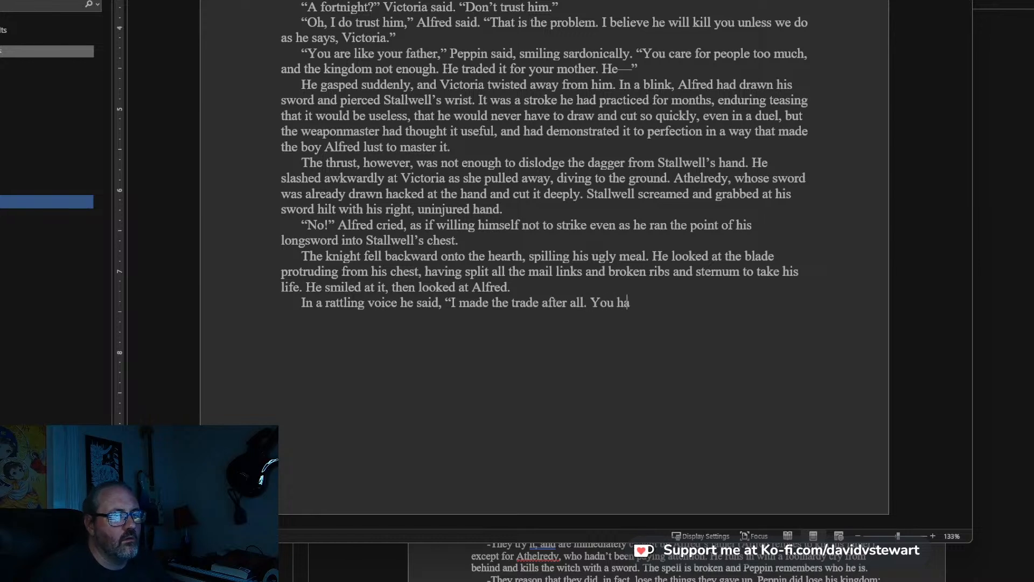
{"action": "type", "text": "ve to turn b"}
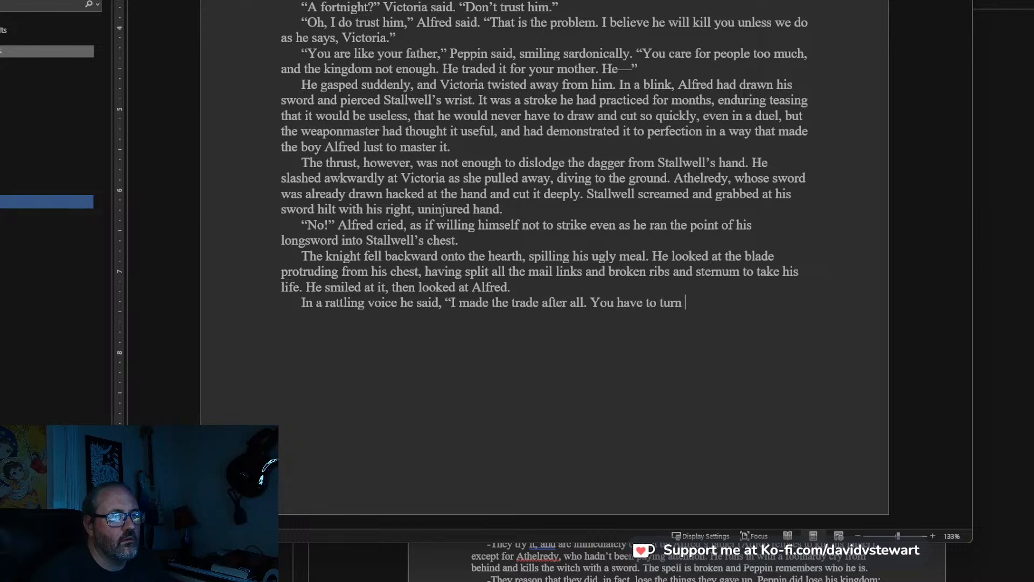
Finish the knight's spoken line after “trade after all” with: . You have to turn… turn back.”.
{"action": "key", "text": "BackSpace"}
{"action": "key", "text": "BackSpace"}
{"action": "type", "text": "."}
{"action": "type", "text": ".. "}
{"action": "type", "text": "turn bac"}
{"action": "type", "text": "k"}
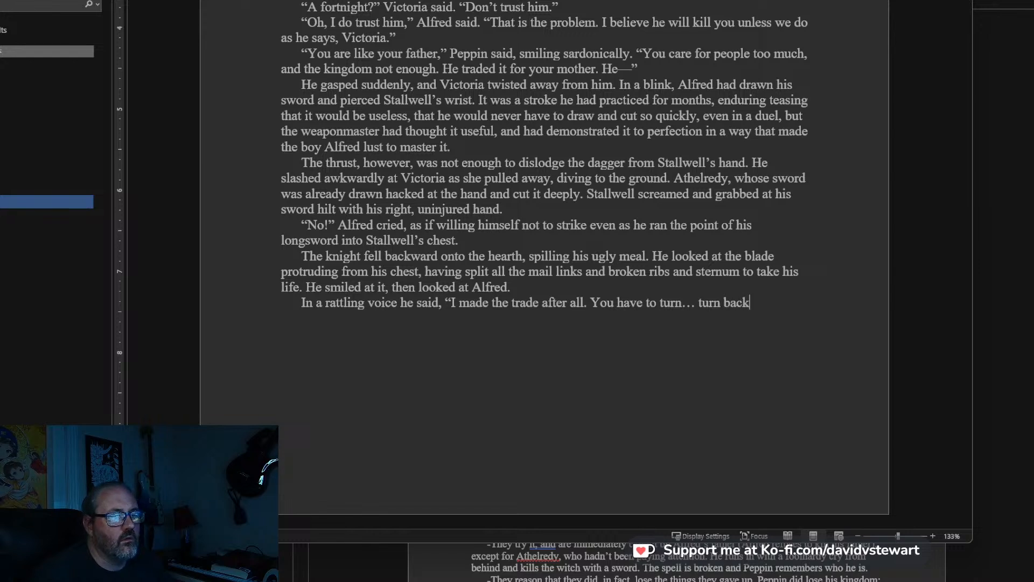
{"action": "type", "text": "."}
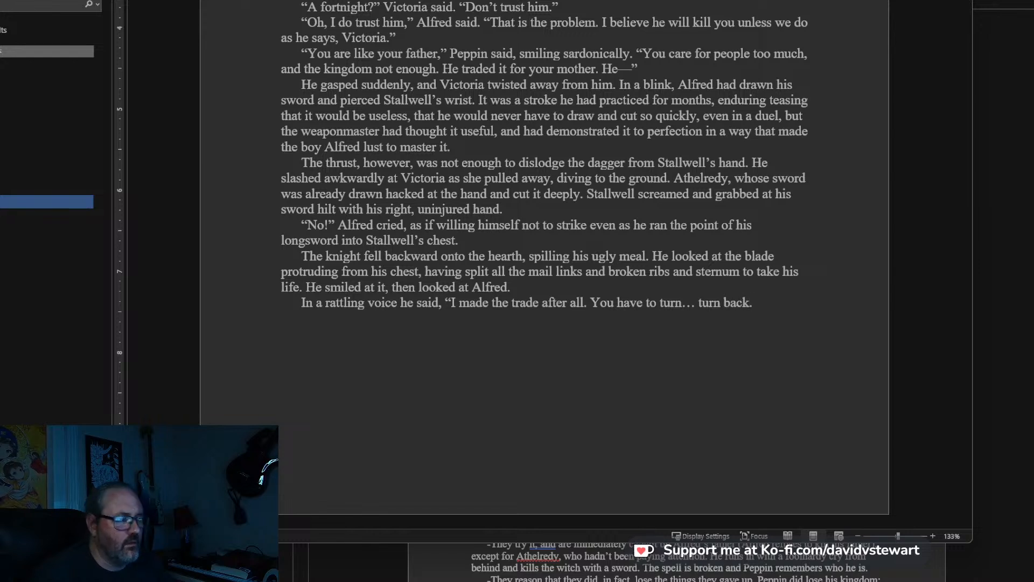
{"action": "type", "text": "hen he closed his eyes and flopped over"}
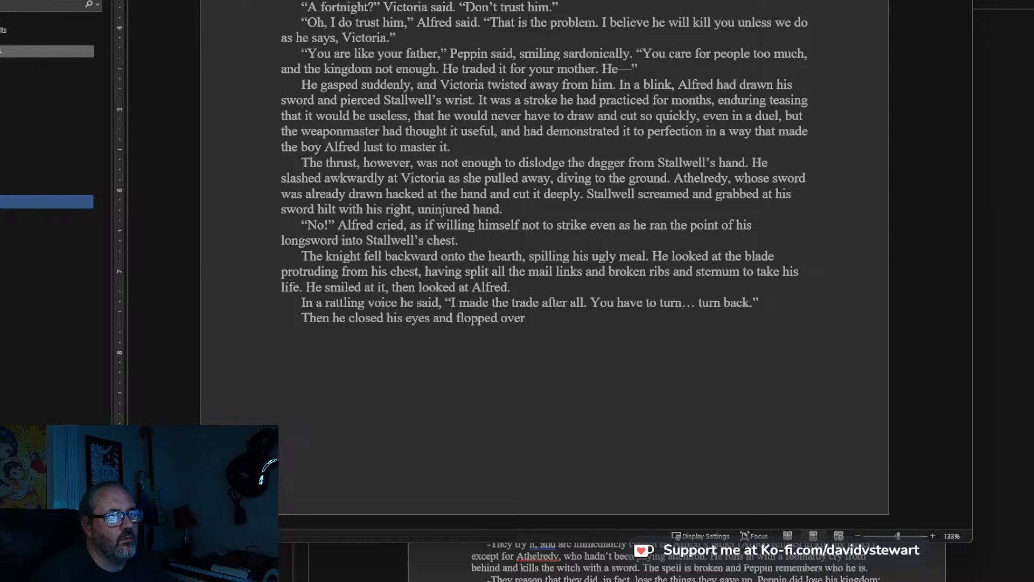
{"action": "type", "text": ". A red pool began to spr"}
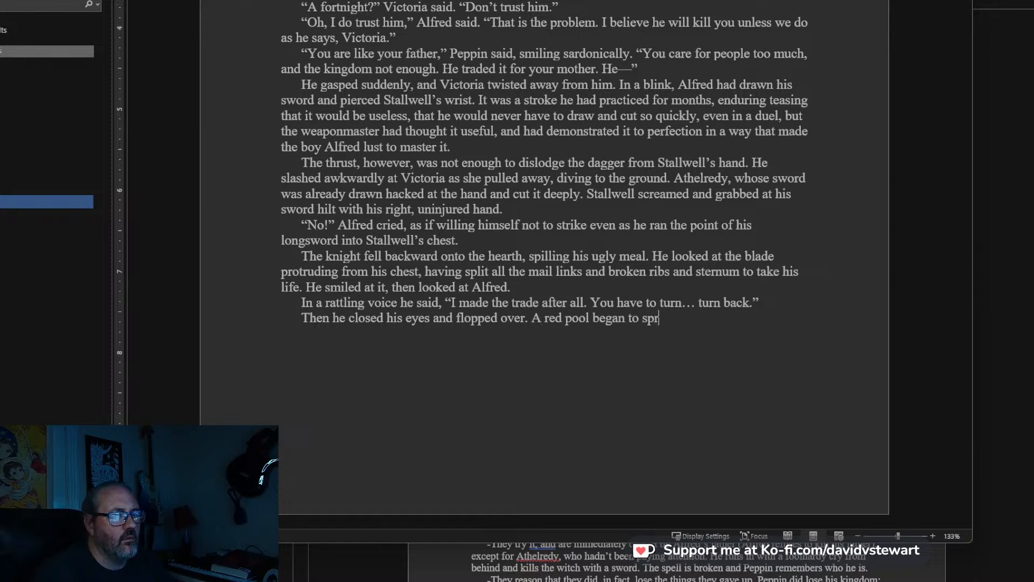
Add a new paragraph: Then he closed his eyes and flopped over. A red pool began to spread beneath him.
{"action": "type", "text": "ead ubeneath "}
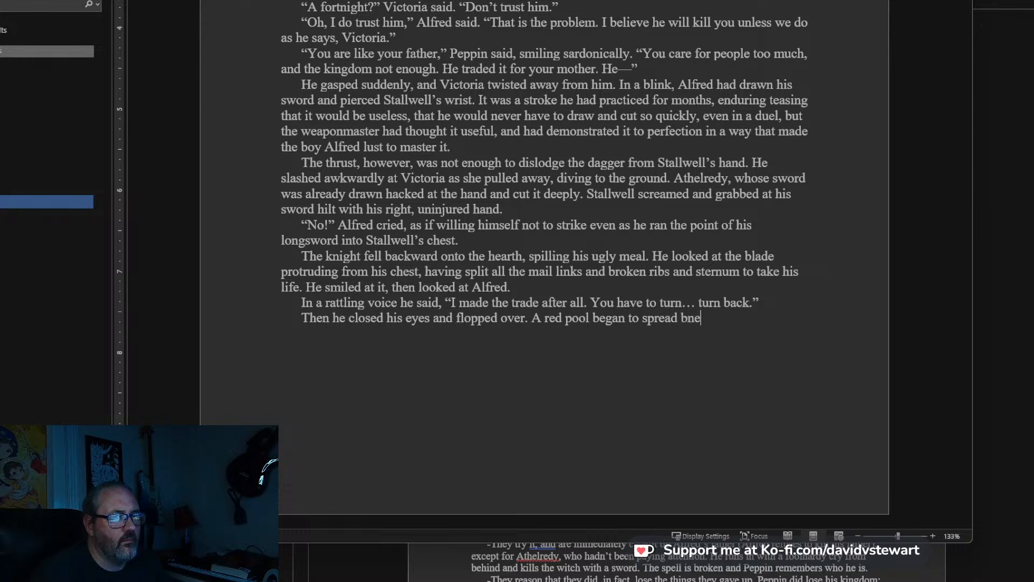
{"action": "type", "text": "him."}
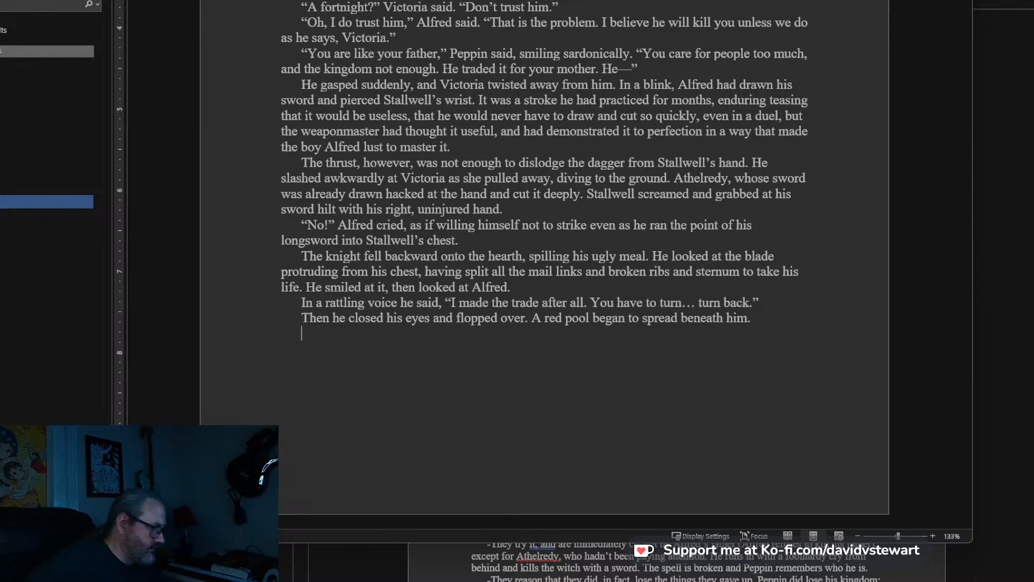
Start a new paragraph with: Athelredy stared at the scene in disbelief, but Alfred had already gone to Victoria,.
{"action": "type", "text": "Al"}
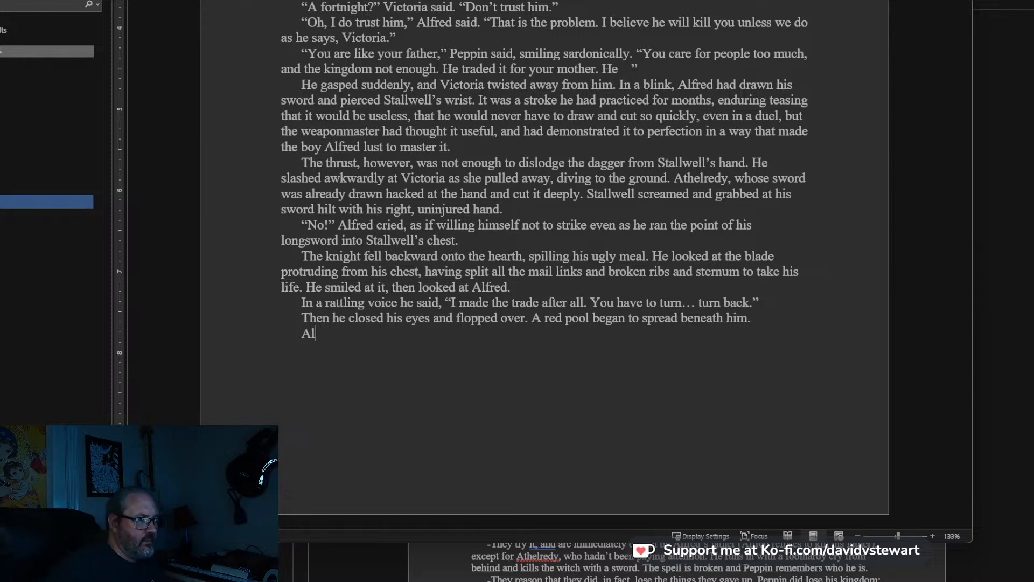
{"action": "type", "text": "fre"}
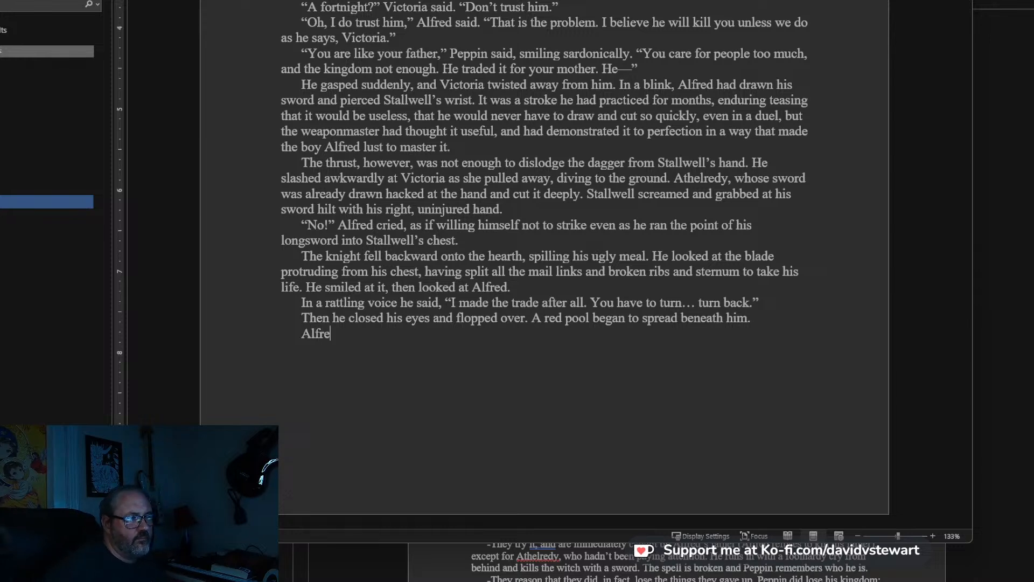
{"action": "type", "text": "d"}
{"action": "key", "text": "BackSpace"}
{"action": "key", "text": "BackSpace"}
{"action": "key", "text": "BackSpace"}
{"action": "key", "text": "BackSpace"}
{"action": "key", "text": "BackSpace"}
{"action": "type", "text": "thel"}
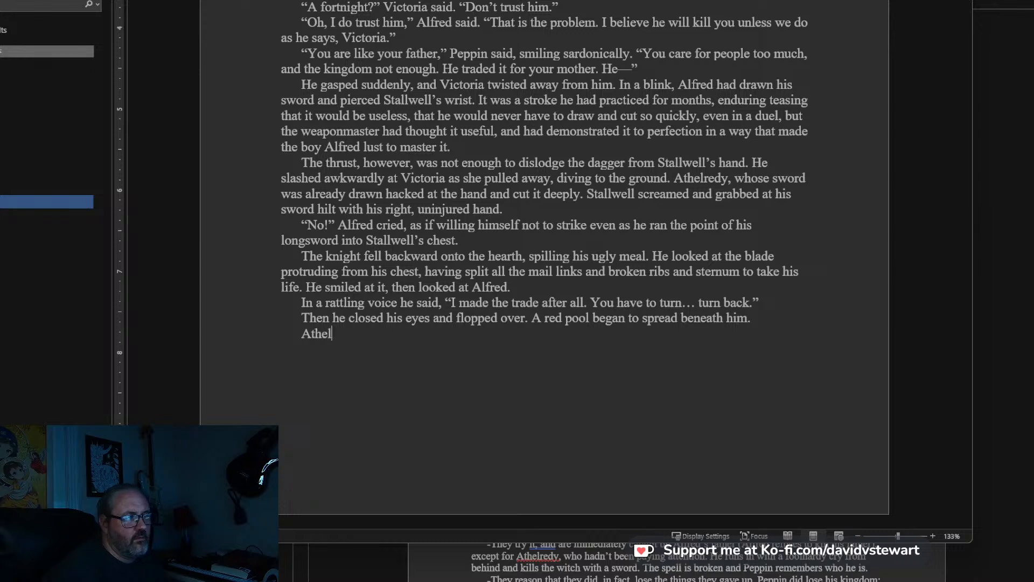
{"action": "type", "text": "redy stared"}
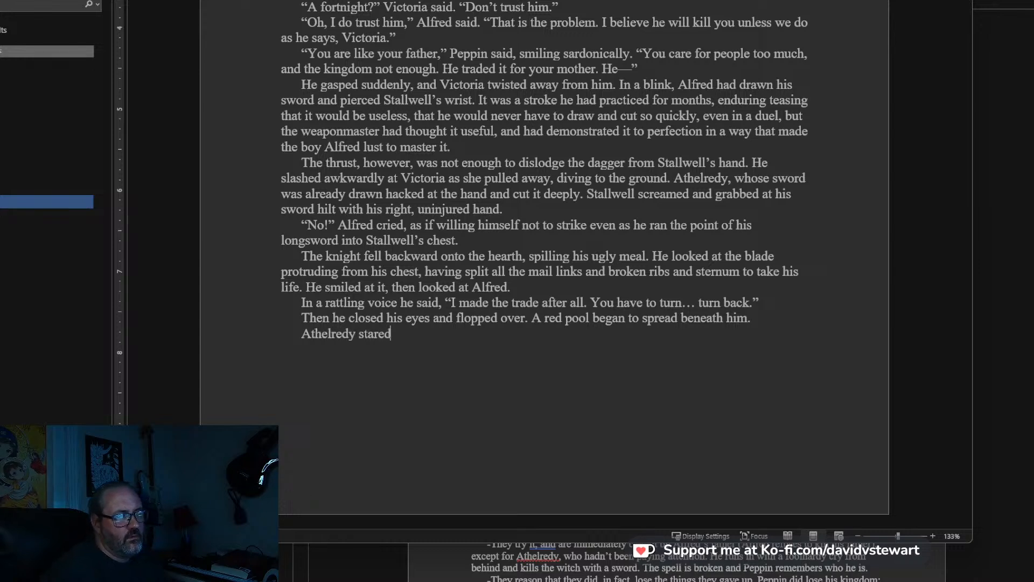
{"action": "type", "text": " at the scene in"}
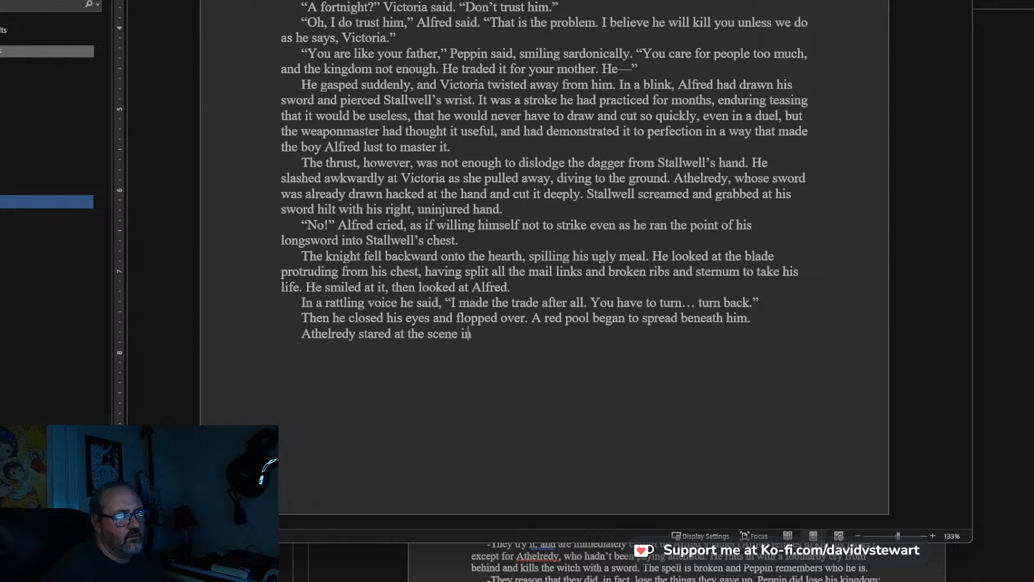
{"action": "type", "text": " disbelief, but Alfr"}
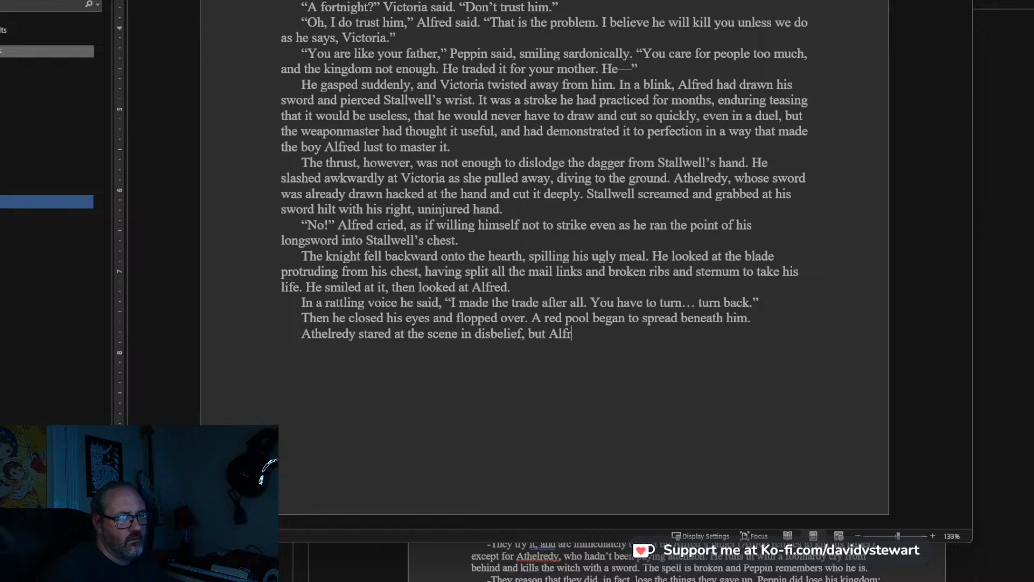
{"action": "type", "text": "ed had alread"}
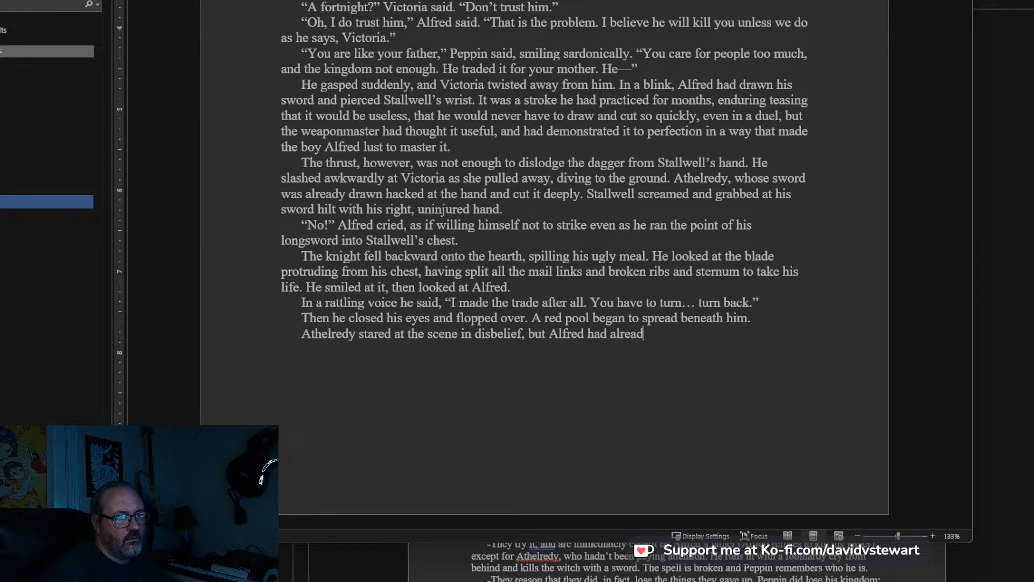
{"action": "type", "text": "y gone to"}
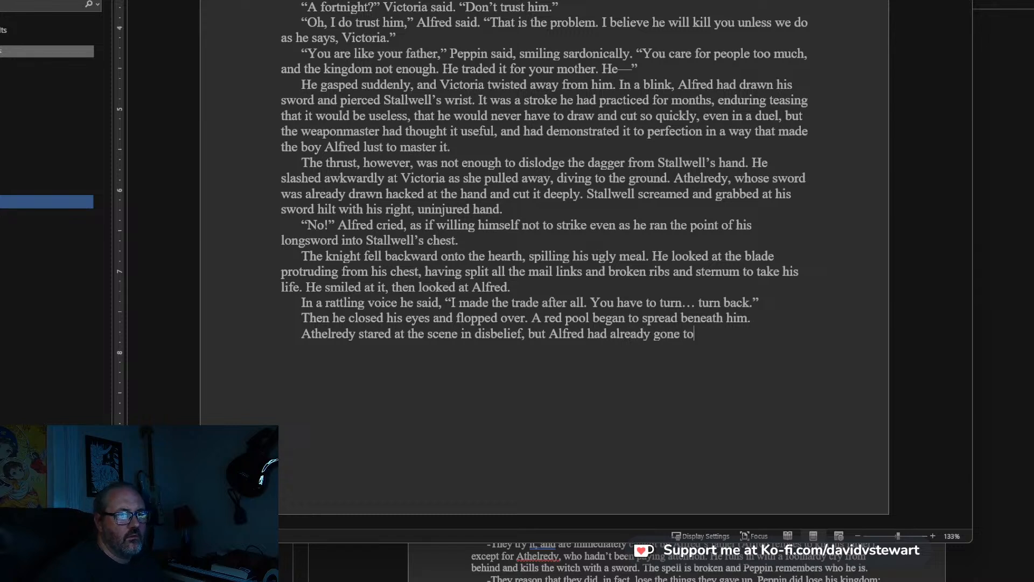
{"action": "type", "text": " Victori"}
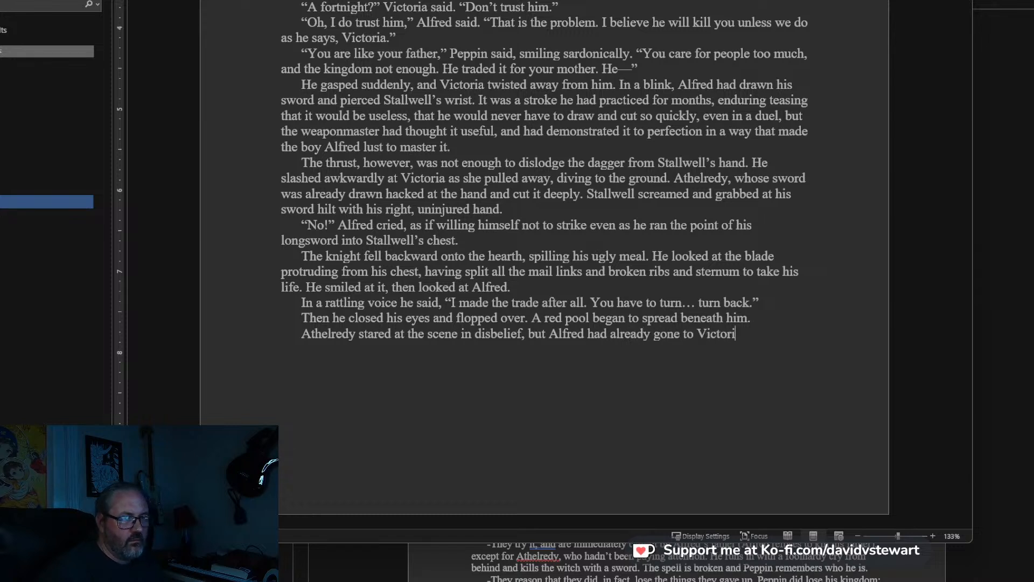
{"action": "type", "text": "a, who was ga"}
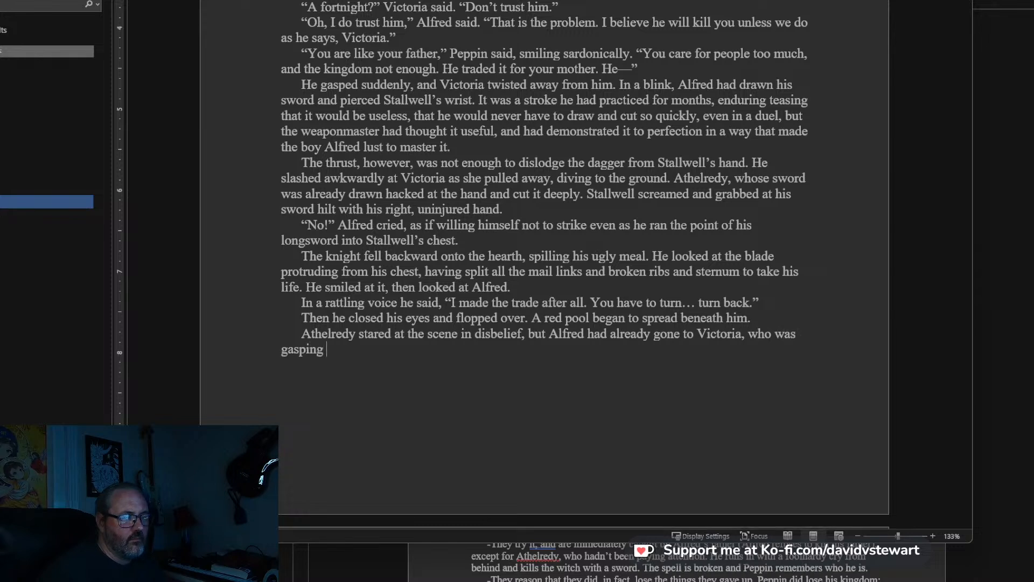
{"action": "type", "text": "sping on the floo"}
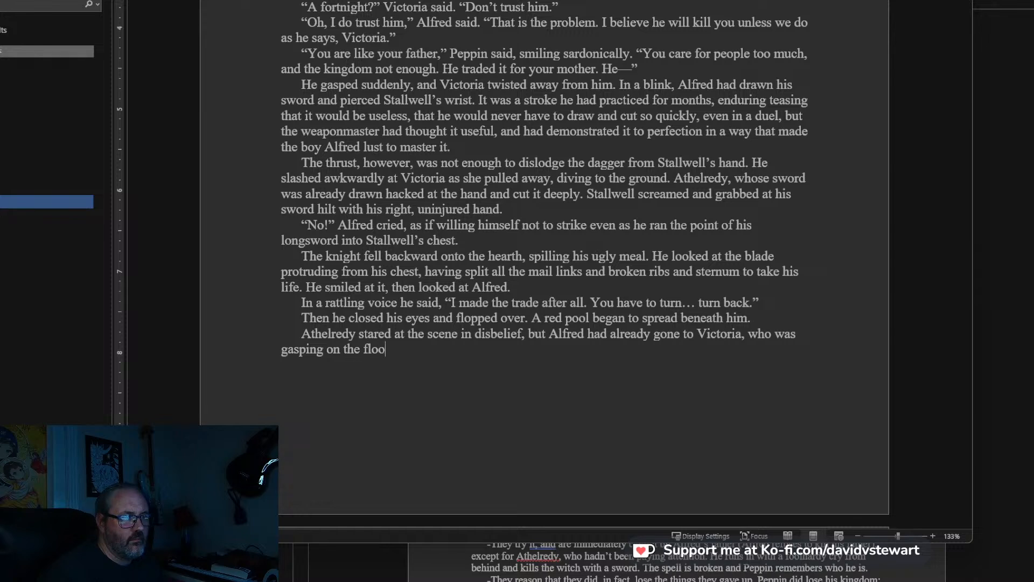
{"action": "type", "text": "r, her own dagger draw"}
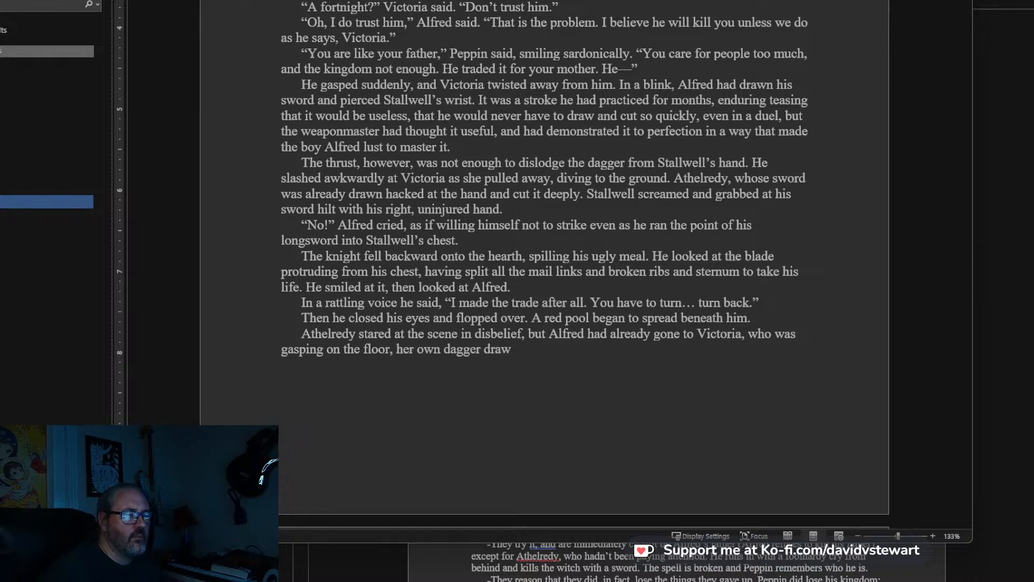
{"action": "type", "text": "n, staring at T"}
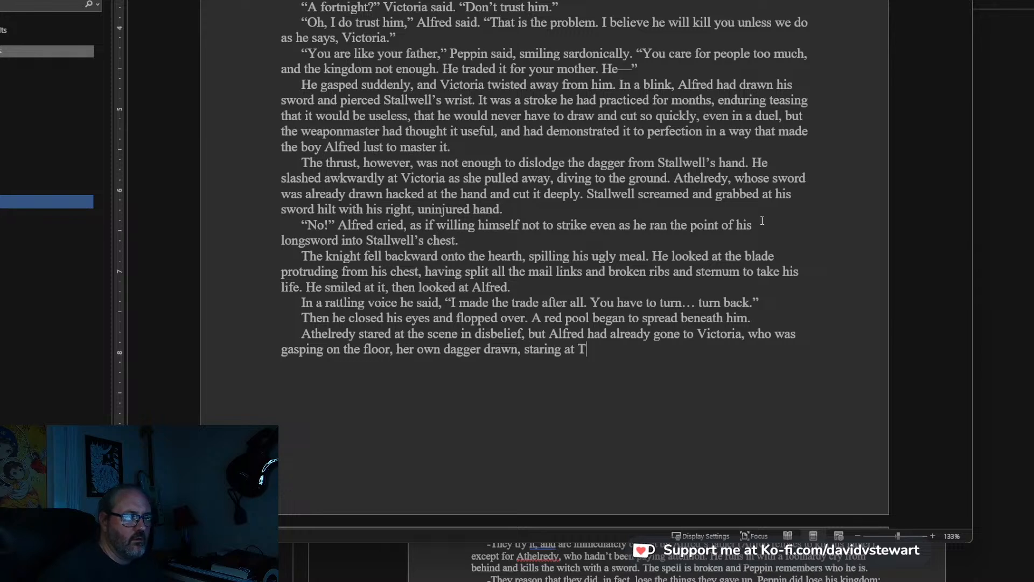
End the sentence with: who was gasping on the floor, her own dagger drawn, staring at Stallwell with fury in her light eyes.
{"action": "key", "text": "BackSpace"}
{"action": "type", "text": "Stallwe"}
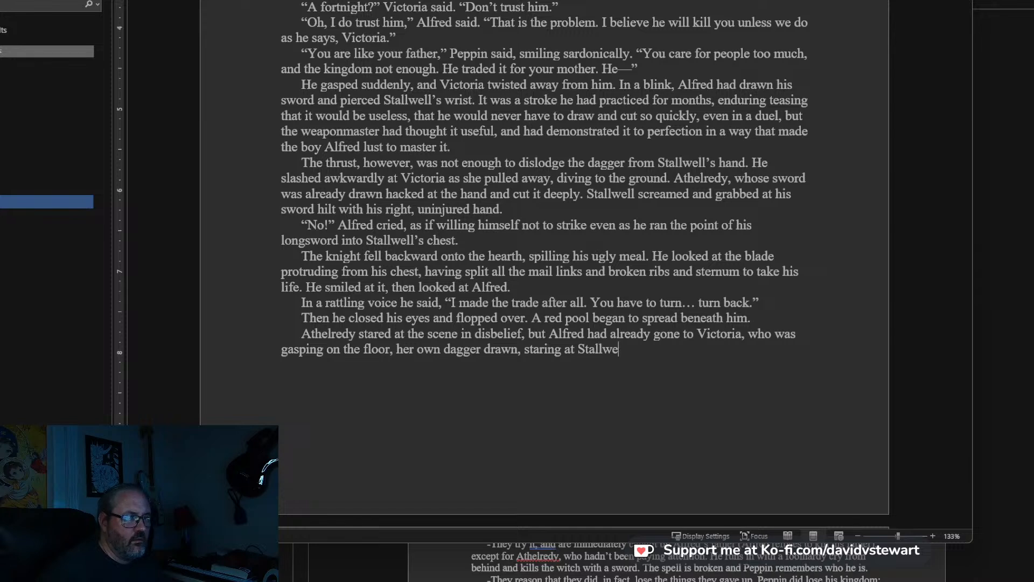
{"action": "type", "text": "ll w"}
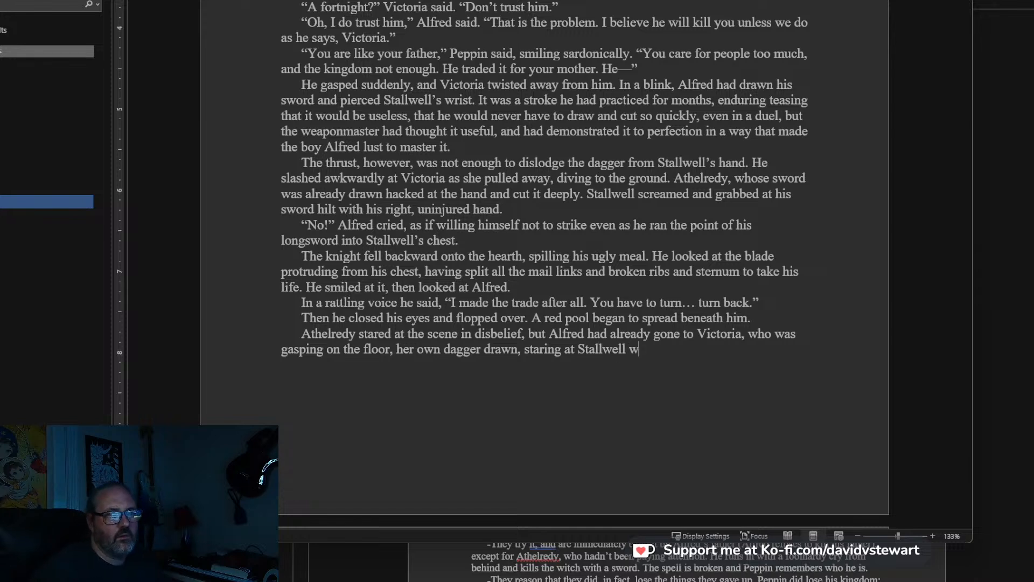
{"action": "type", "text": "ith fury in her"}
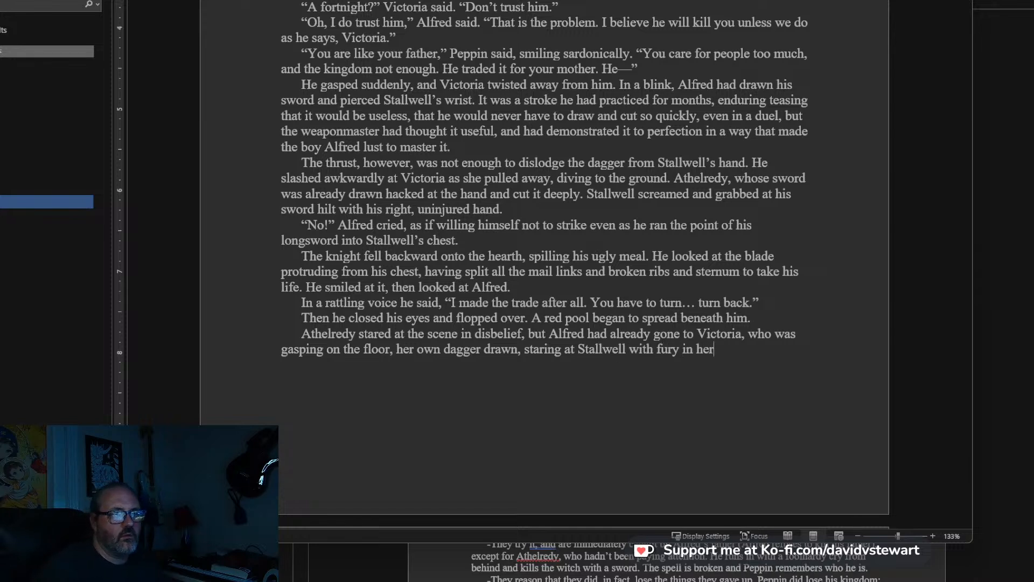
{"action": "type", "text": " light "}
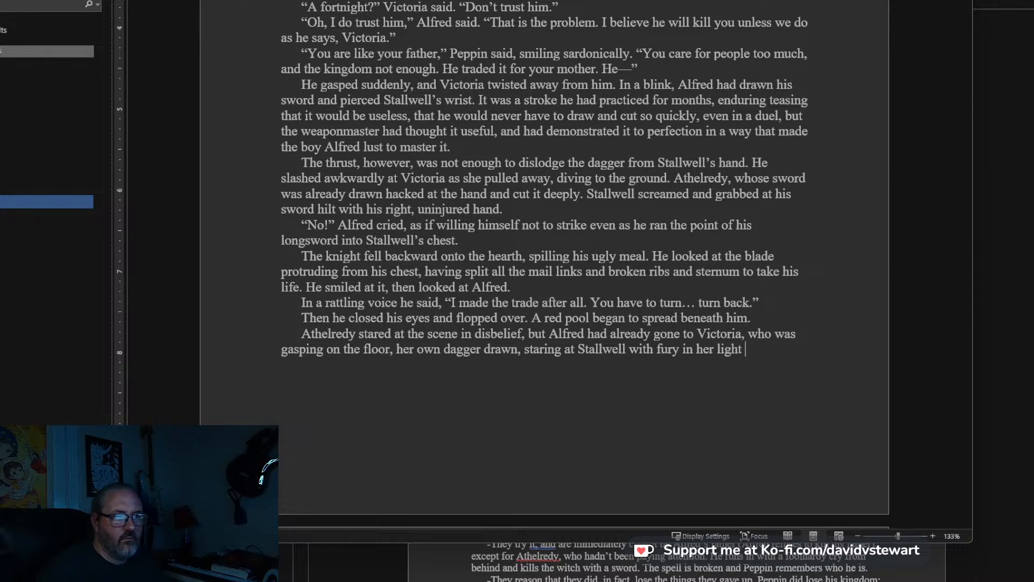
{"action": "type", "text": "eyes. “Are you"}
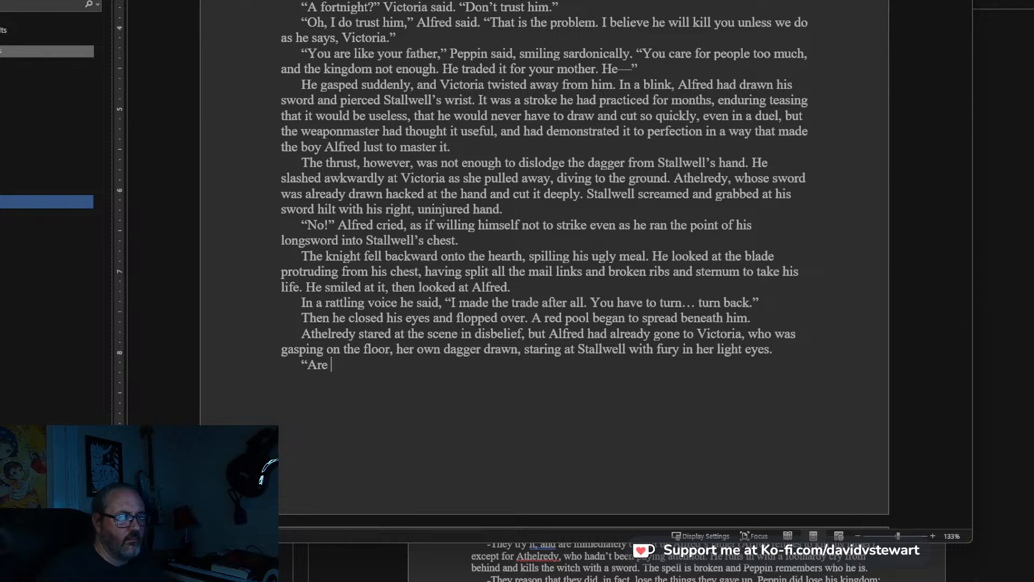
{"action": "key", "text": "BackSpace"}
{"action": "key", "text": "BackSpace"}
{"action": "key", "text": "BackSpace"}
{"action": "key", "text": "BackSpace"}
{"action": "key", "text": "BackSpace"}
{"action": "key", "text": "BackSpace"}
{"action": "key", "text": "BackSpace"}
{"action": "key", "text": "BackSpace"}
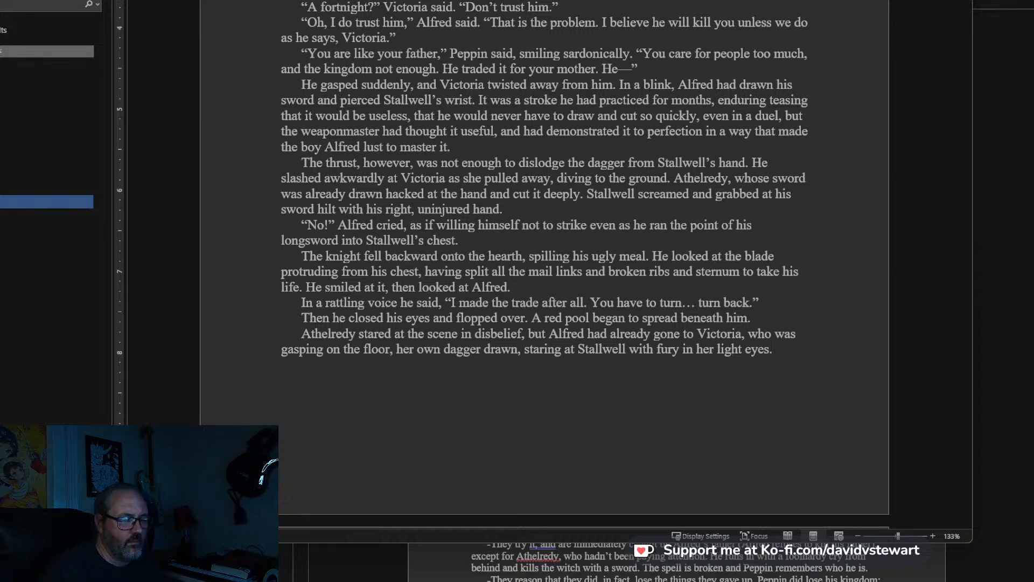
{"action": "type", "text": "\"I told you w"}
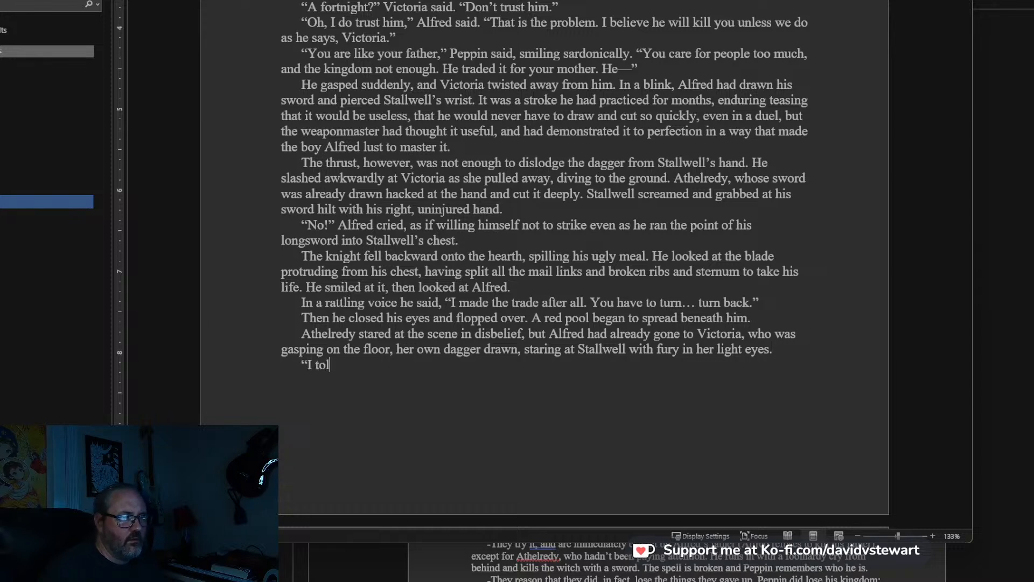
{"action": "key", "text": "BackSpace"}
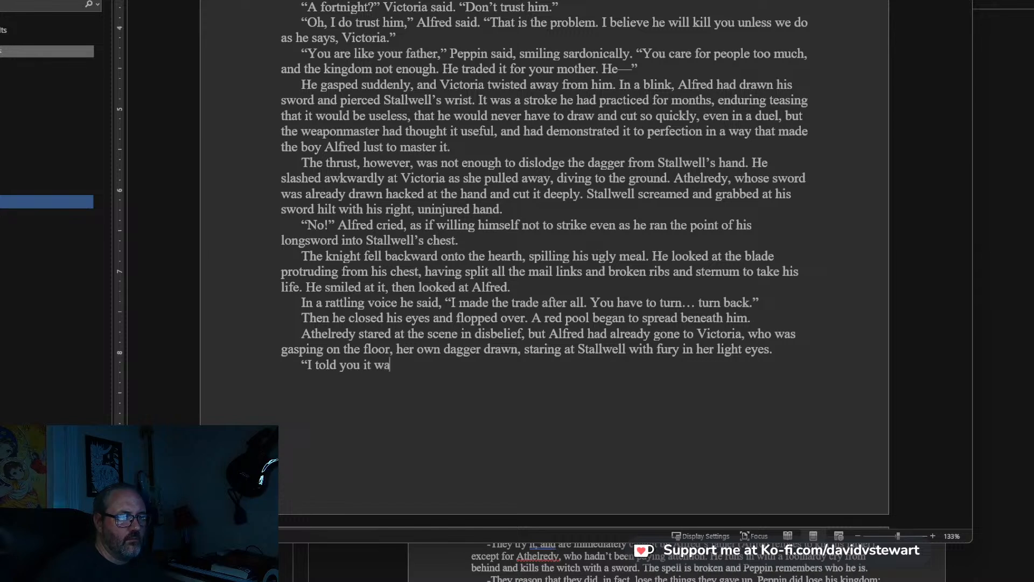
{"action": "key", "text": "BackSpace"}
{"action": "key", "text": "BackSpace"}
{"action": "key", "text": "BackSpace"}
{"action": "key", "text": "BackSpace"}
{"action": "key", "text": "BackSpace"}
{"action": "key", "text": "BackSpace"}
{"action": "key", "text": "BackSpace"}
{"action": "key", "text": "BackSpace"}
{"action": "key", "text": "BackSpace"}
{"action": "key", "text": "BackSpace"}
{"action": "key", "text": "BackSpace"}
{"action": "key", "text": "BackSpace"}
{"action": "key", "text": "BackSpace"}
{"action": "key", "text": "BackSpace"}
{"action": "key", "text": "BackSpace"}
{"action": "key", "text": "BackSpace"}
{"action": "key", "text": "BackSpace"}
{"action": "key", "text": "BackSpace"}
{"action": "key", "text": "BackSpace"}
{"action": "key", "text": "BackSpace"}
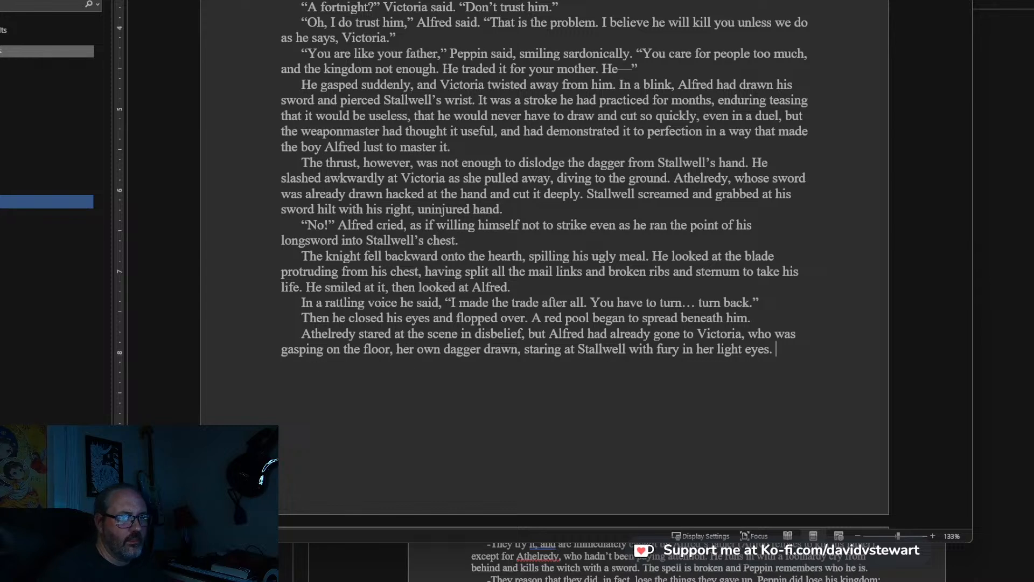
Start a new paragraph of dialogue with: “Are you alright?” Alfred said.
{"action": "key", "text": "Tab"}
{"action": "type", "text": "\"Are you alread"}
{"action": "key", "text": "BackSpace"}
{"action": "key", "text": "BackSpace"}
{"action": "key", "text": "BackSpace"}
{"action": "type", "text": "igh"}
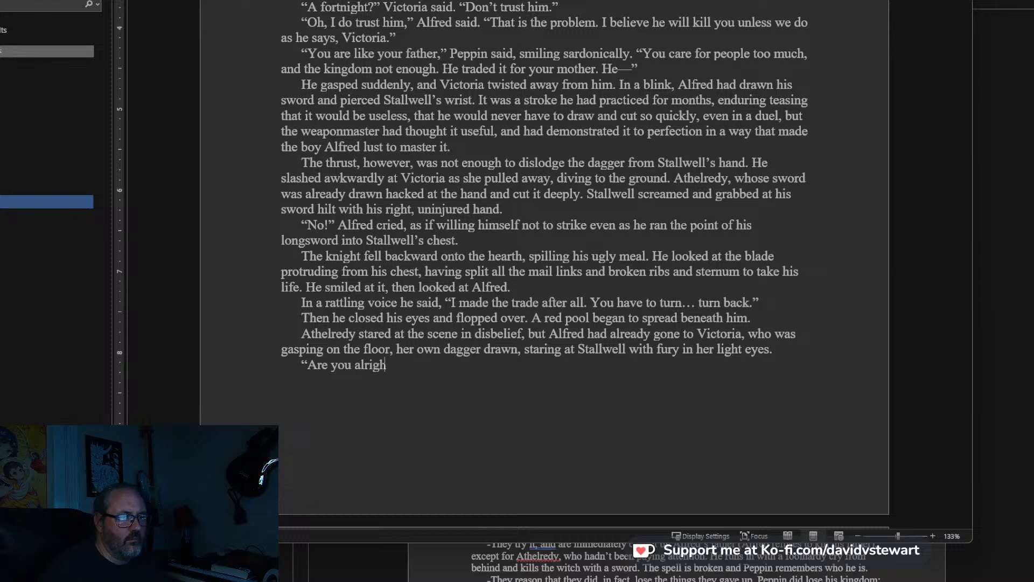
{"action": "type", "text": "t?\" Alfred"}
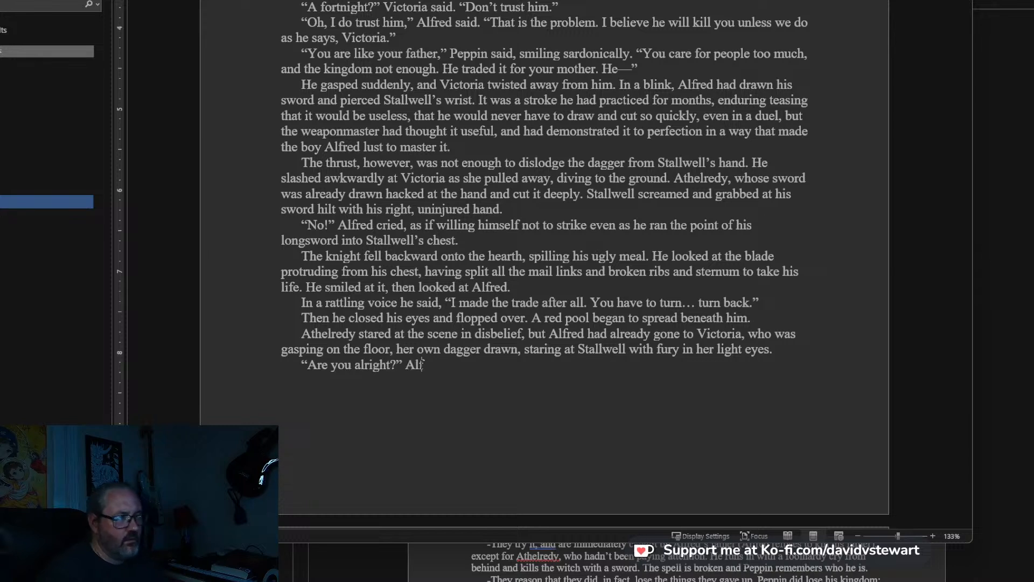
{"action": "type", "text": " said.  He "}
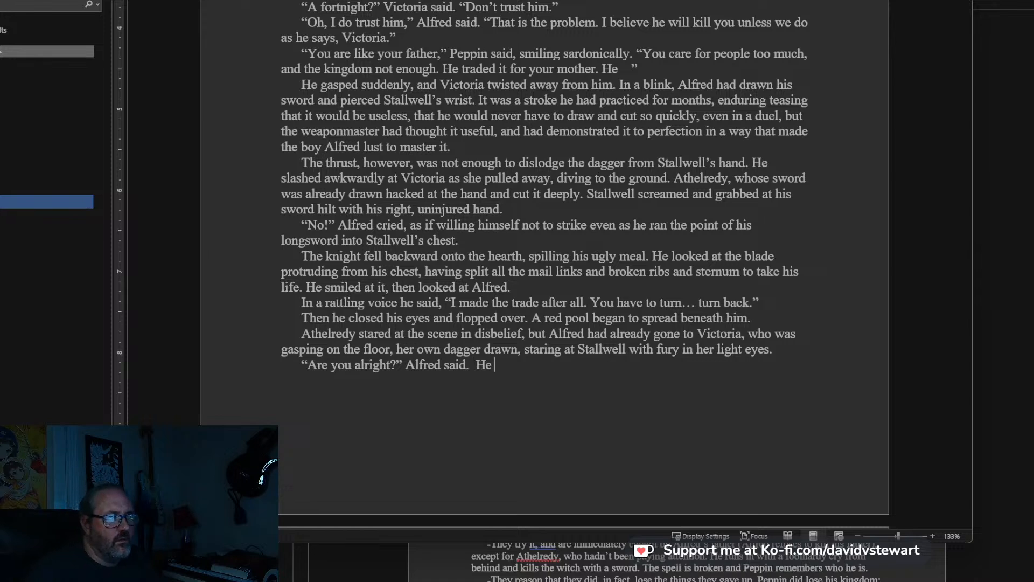
{"action": "type", "text": "examin"}
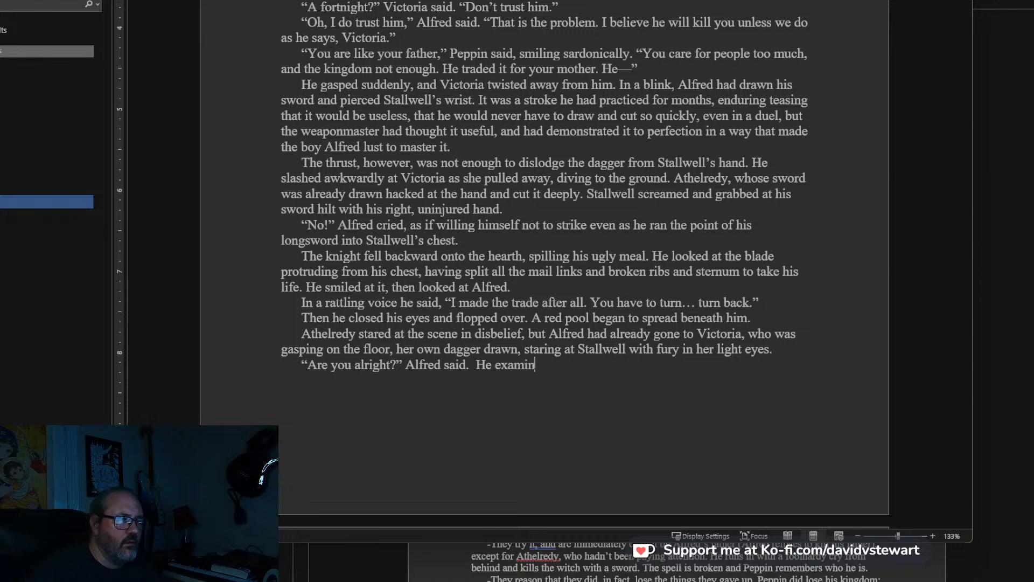
{"action": "type", "text": "ed her and found a shallow cut on the side of her nic"}
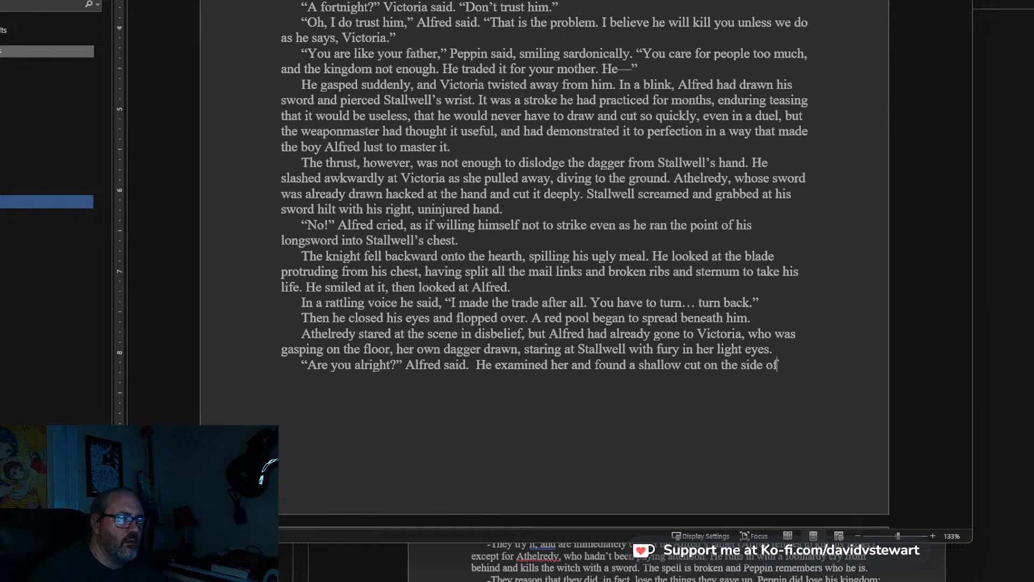
Continue after “Alfred said.” with: He examined her and found a shallow cut on the side of her neck. “You’re injured.
{"action": "key", "text": "BackSpace"}
{"action": "key", "text": "BackSpace"}
{"action": "type", "text": "eck"}
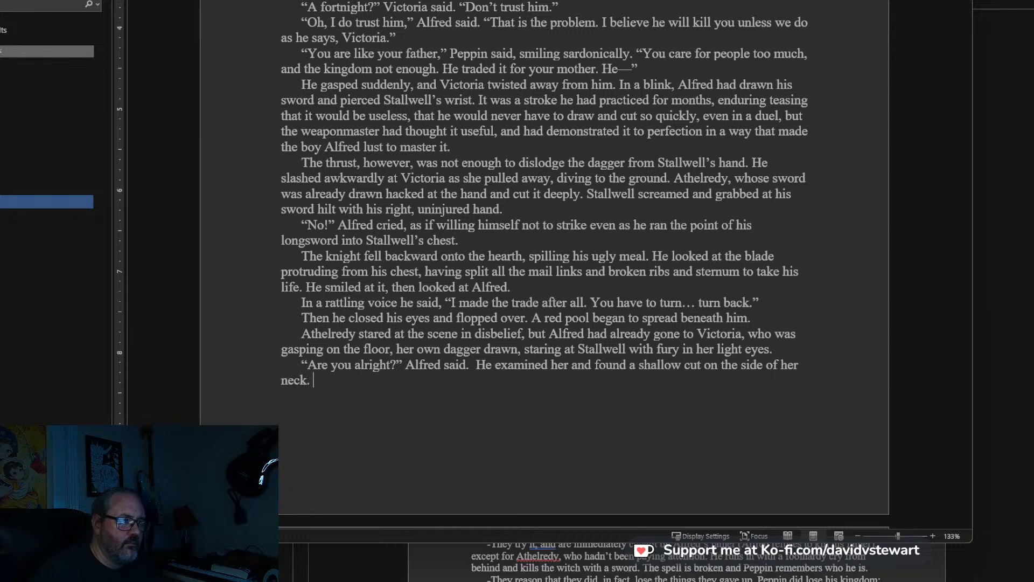
{"action": "type", "text": ". “You"}
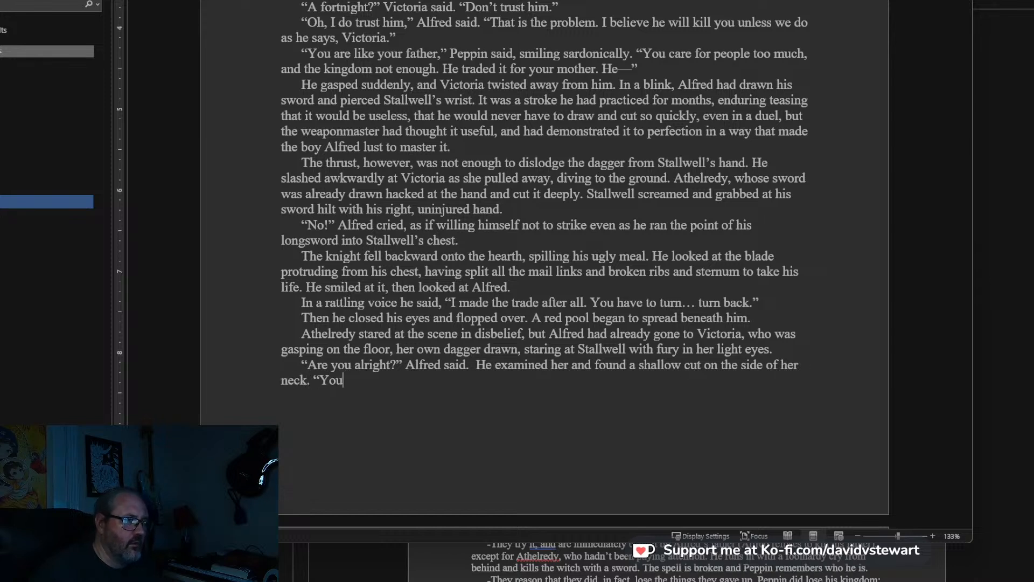
{"action": "type", "text": "’re injured"}
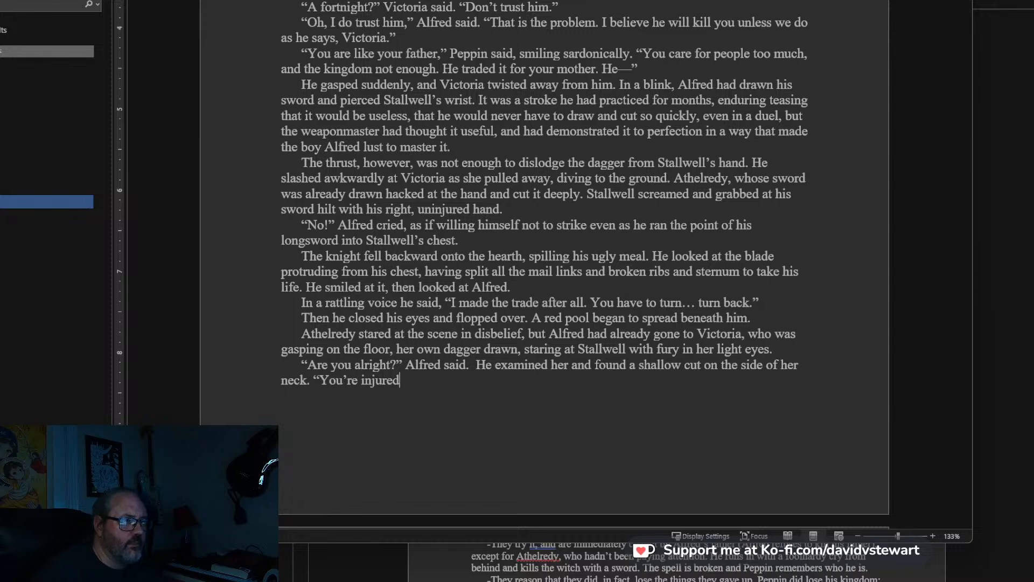
Split the text before “He examined her” into its own paragraph and open an empty paragraph above it.
{"action": "left_click", "coordinate": [475, 365]}
{"action": "key", "text": "Return"}
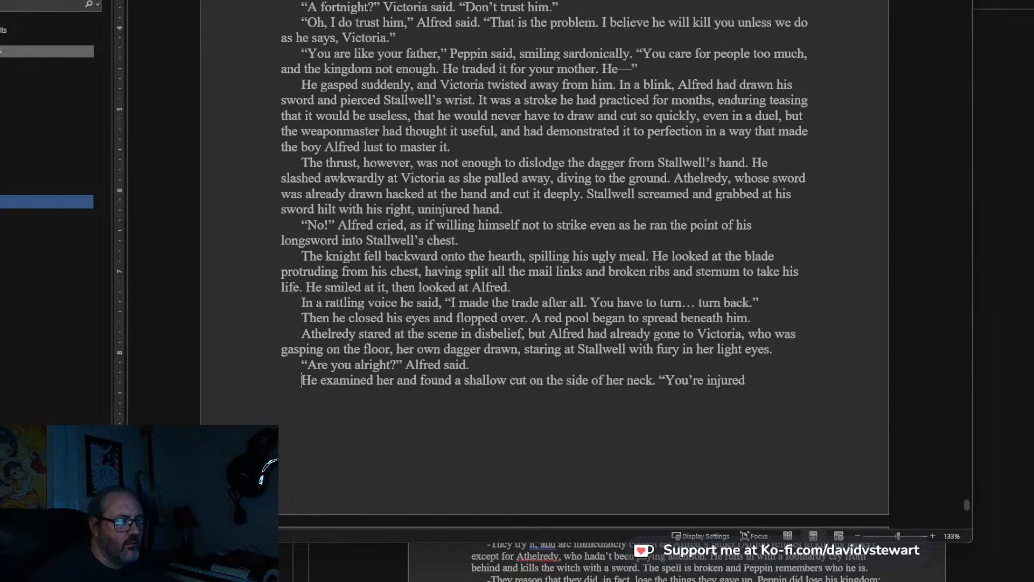
{"action": "key", "text": "Return"}
{"action": "key", "text": "Up"}
{"action": "key", "text": "Return"}
Write in the empty paragraph: Coming back to herself, she reached up and touched her face,.
{"action": "type", "text": "A"}
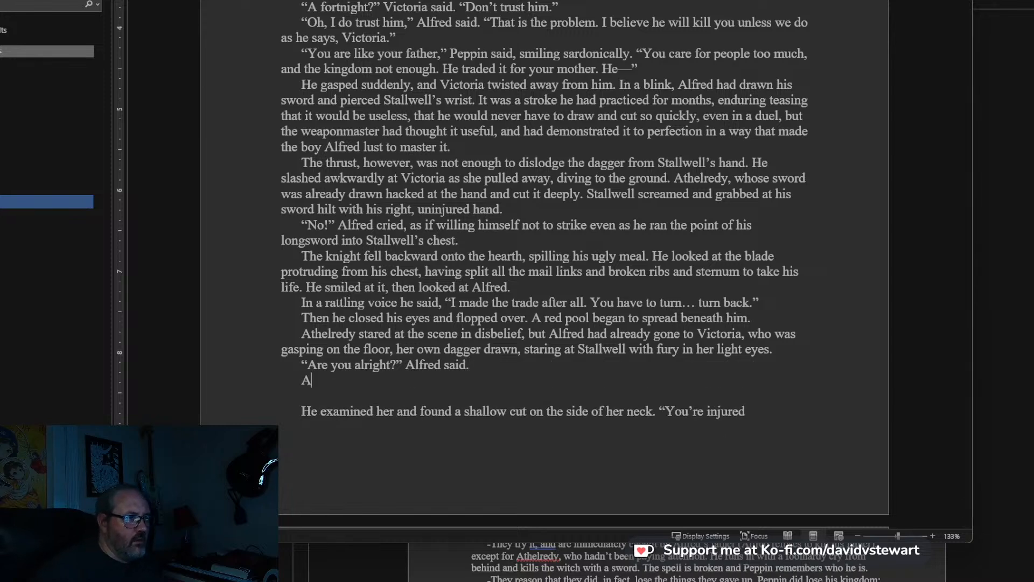
{"action": "type", "text": "s if coming back"}
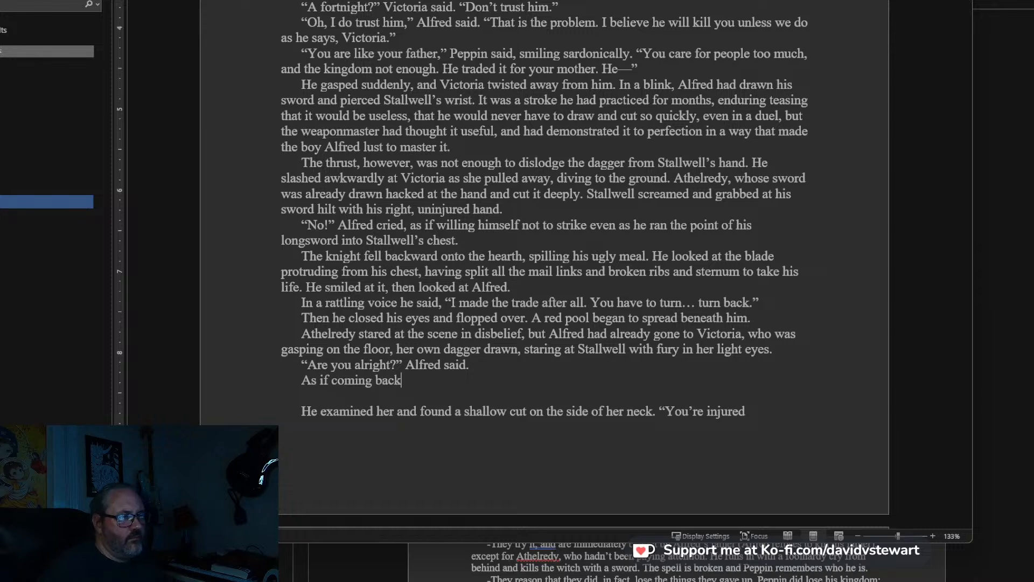
{"action": "key", "text": "ctrl+BackSpace"}
{"action": "key", "text": "ctrl+BackSpace"}
{"action": "key", "text": "ctrl+BackSpace"}
{"action": "key", "text": "ctrl+BackSpace"}
{"action": "type", "text": "Coming back to he"}
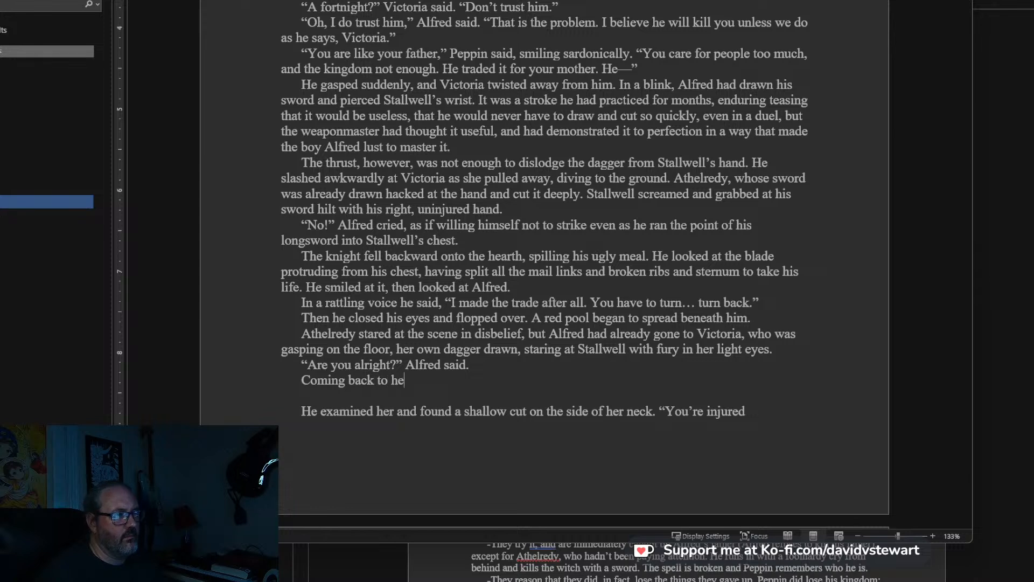
{"action": "type", "text": "rself, she reached "}
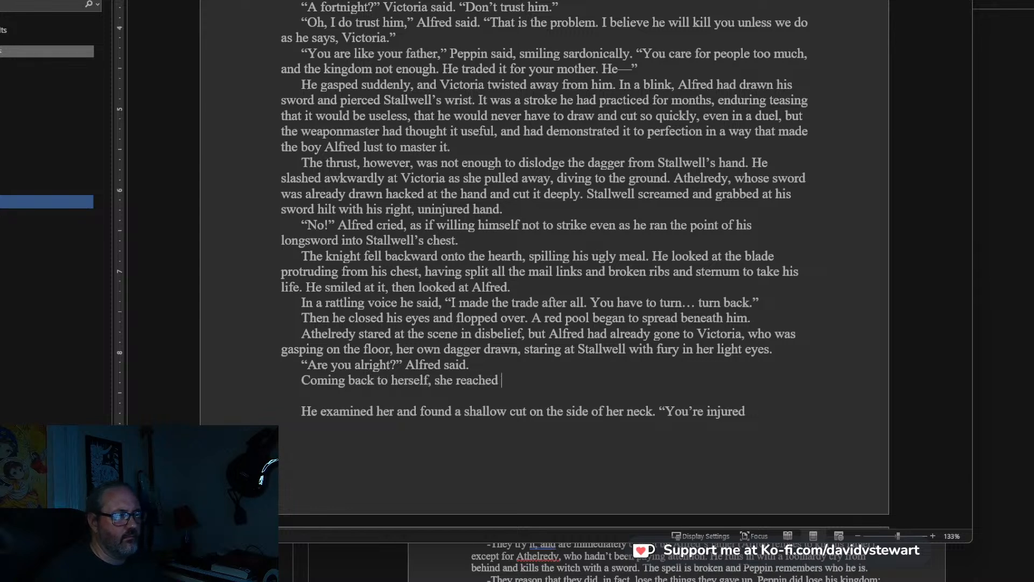
{"action": "type", "text": "up and touched her face, and"}
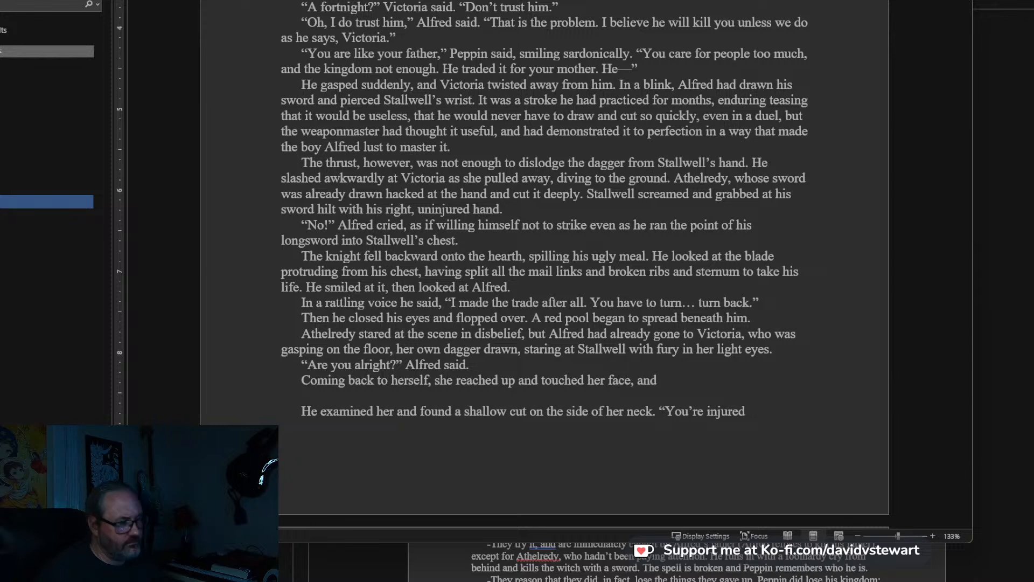
{"action": "type", "text": " s"}
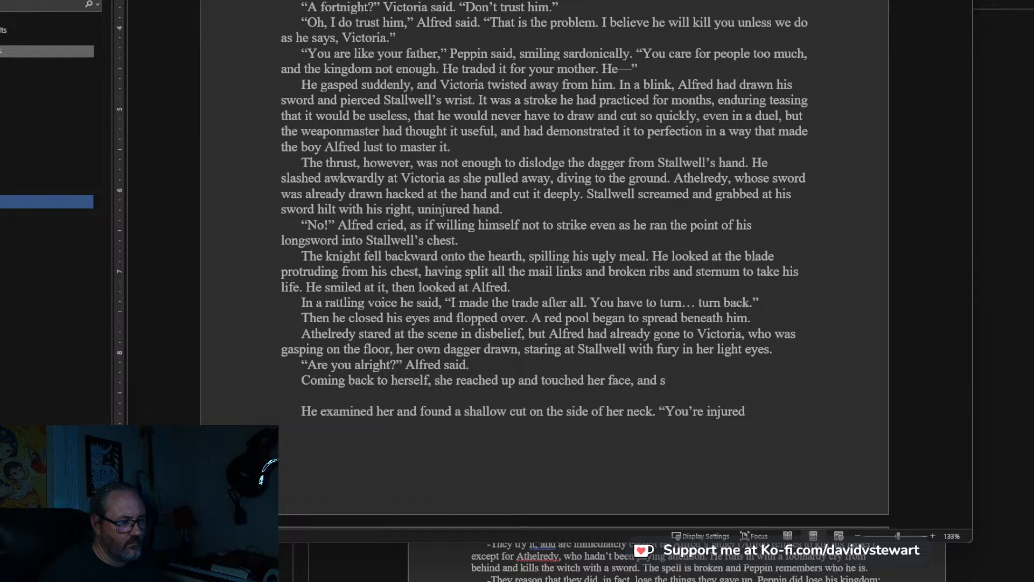
Finish the sentence about Victoria touching her face with: and whimpered as her hand came away covered in blood.
{"action": "key", "text": "BackSpace"}
{"action": "type", "text": "w"}
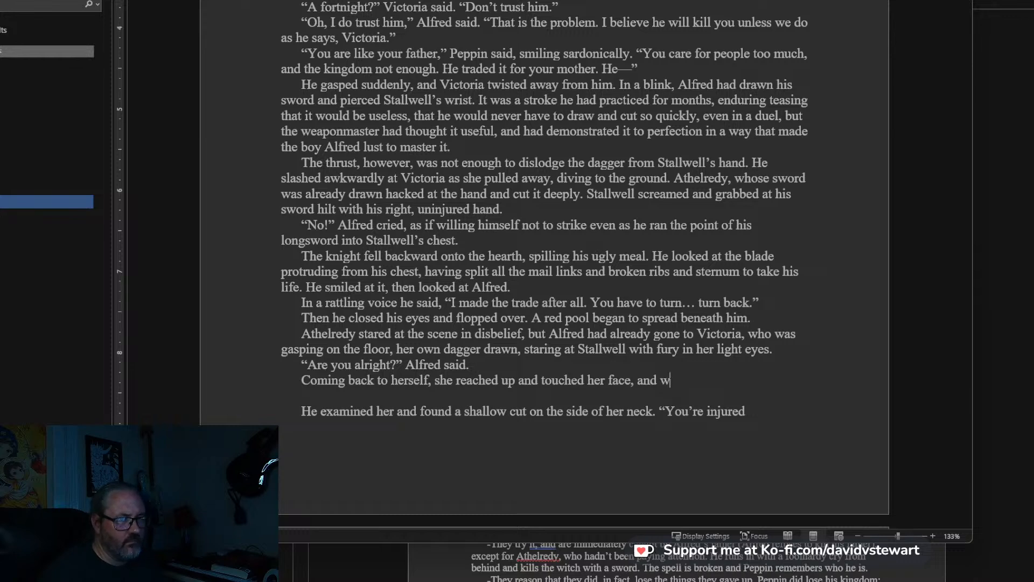
{"action": "type", "text": "himpered as "}
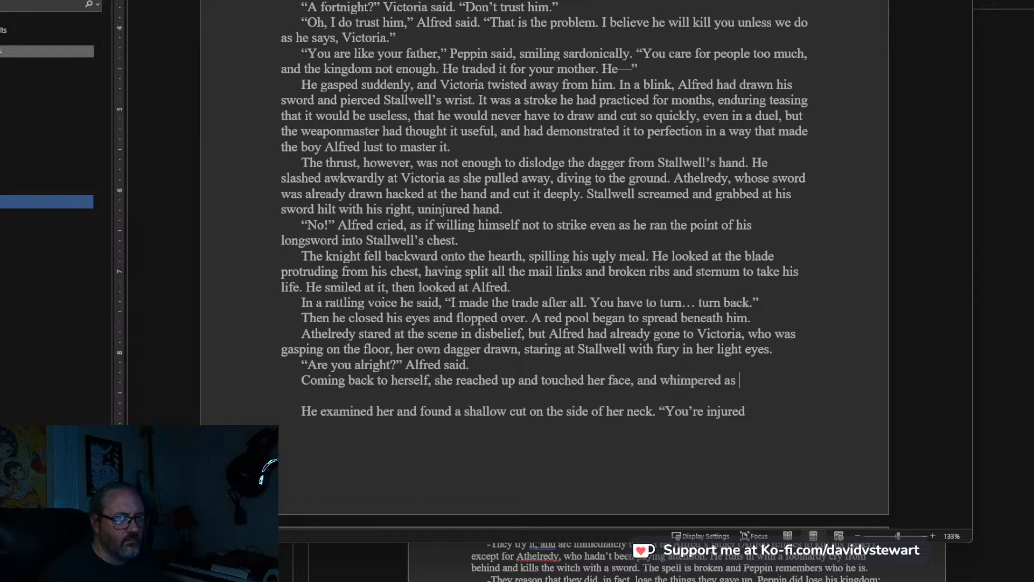
{"action": "type", "text": "her face"}
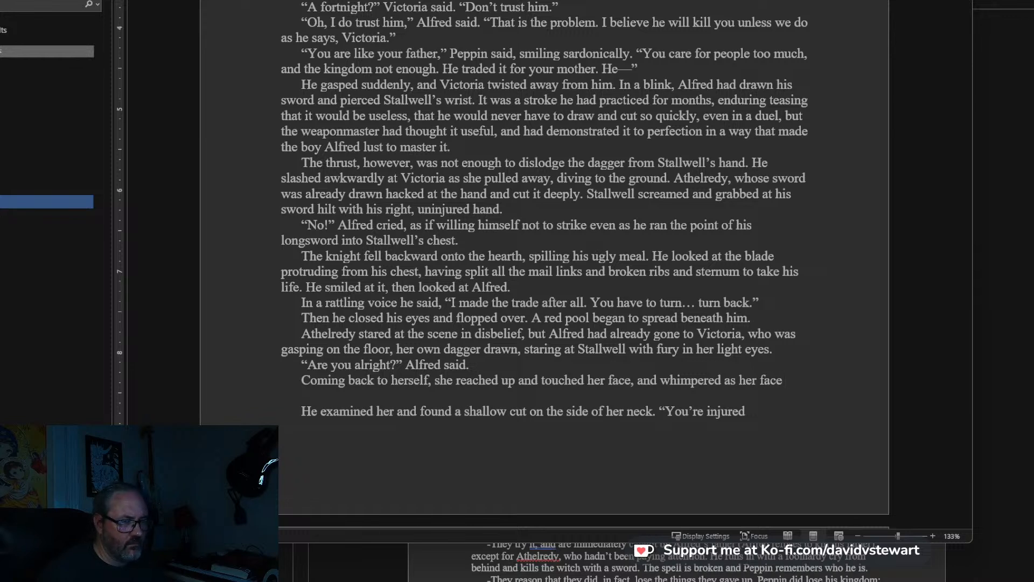
{"action": "key", "text": "BackSpace"}
{"action": "key", "text": "BackSpace"}
{"action": "key", "text": "BackSpace"}
{"action": "key", "text": "BackSpace"}
{"action": "type", "text": "ha"}
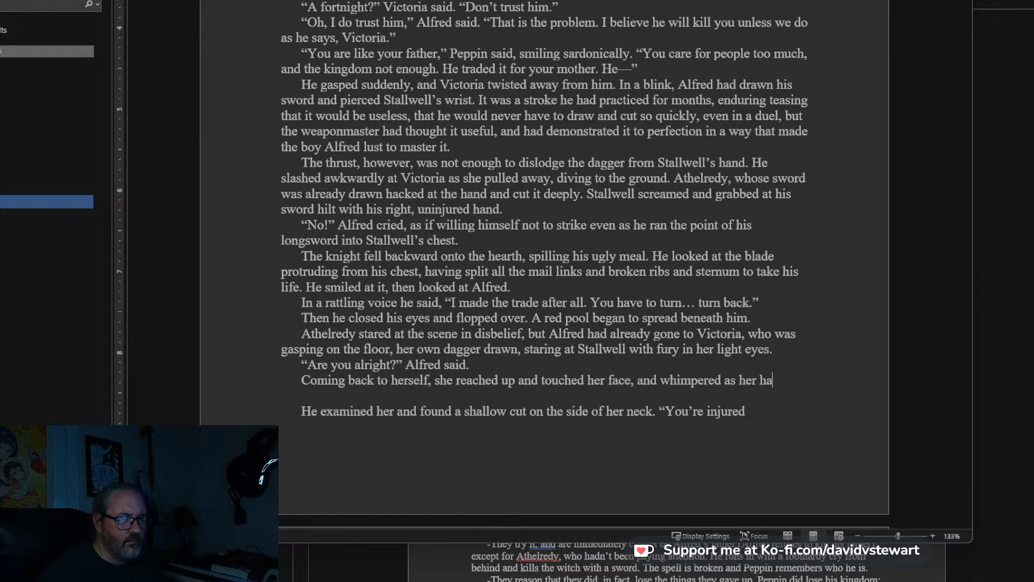
{"action": "type", "text": "nd came away c"}
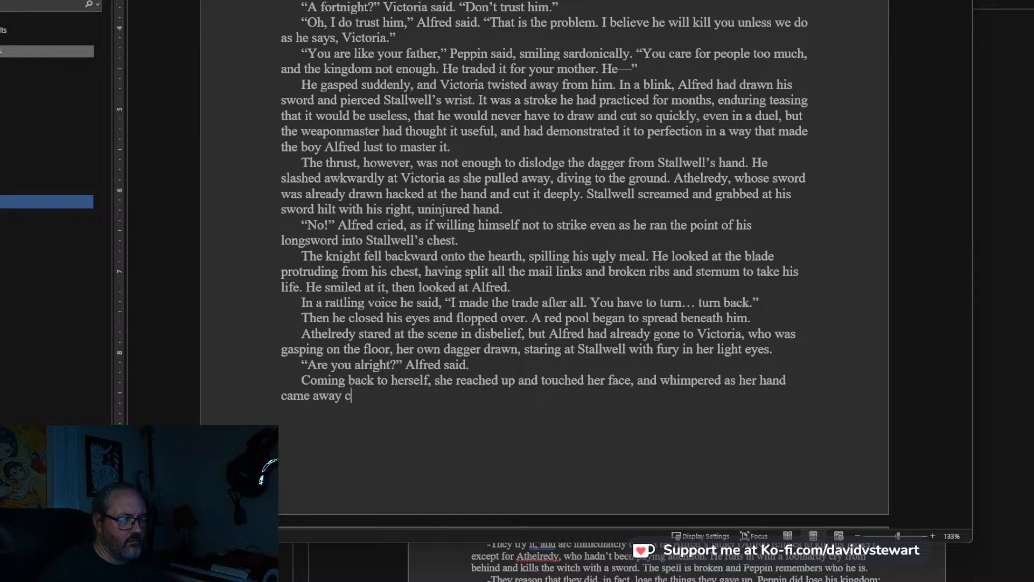
{"action": "type", "text": "overed in blood"}
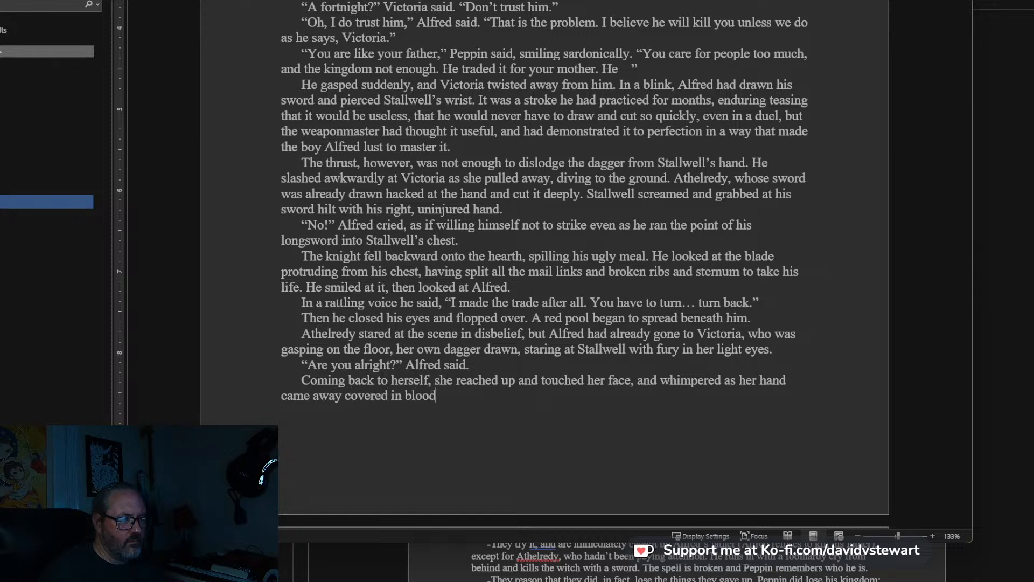
{"action": "type", "text": "."}
{"action": "key", "text": "Return"}
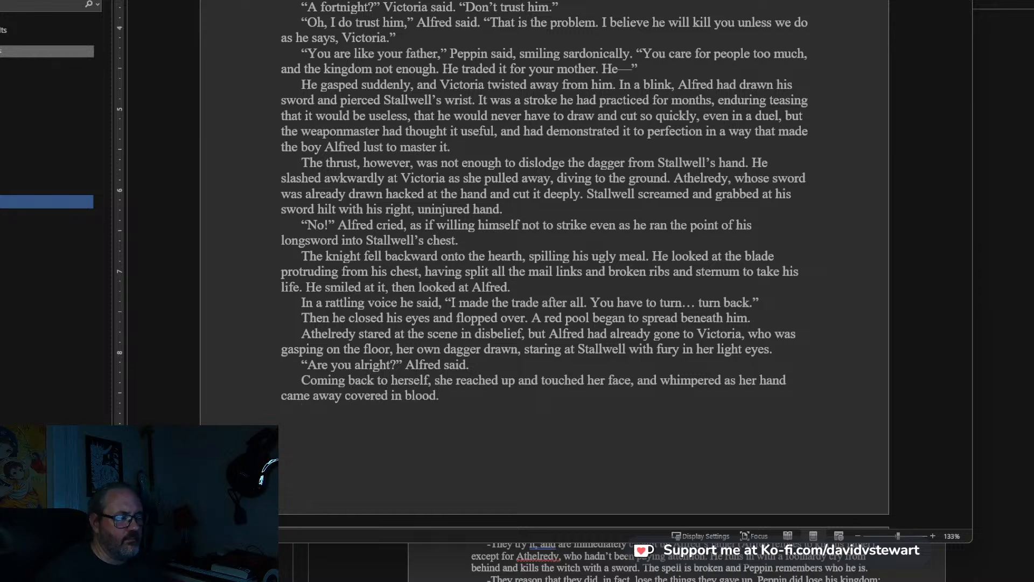
Replace “He” with “Alfred” at the start of the sentence about examining her and finding a shallow cut.
{"action": "scroll", "coordinate": [343, 311], "scroll_direction": "down", "scroll_amount": 5}
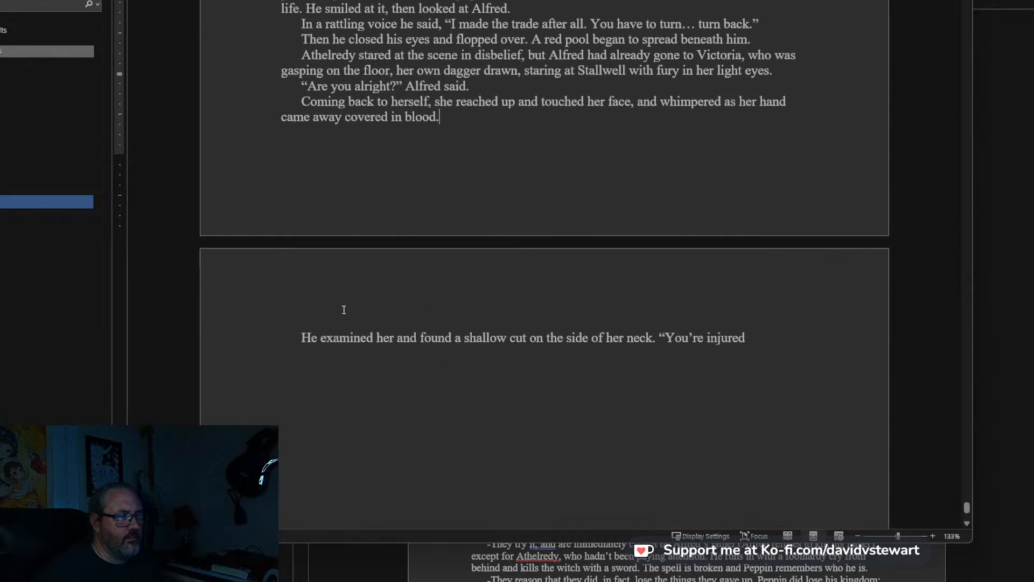
{"action": "left_click", "coordinate": [311, 335]}
{"action": "key", "text": "BackSpace"}
{"action": "key", "text": "BackSpace"}
{"action": "type", "text": "Alfred"}
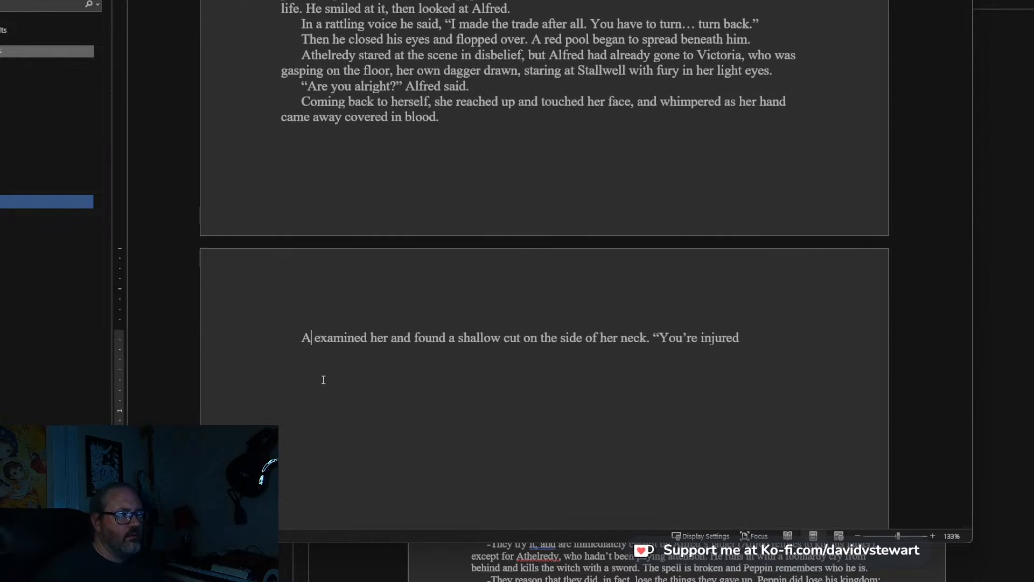
Start a new paragraph after the sentence ending in “covered in blood.”.
{"action": "left_click", "coordinate": [481, 117]}
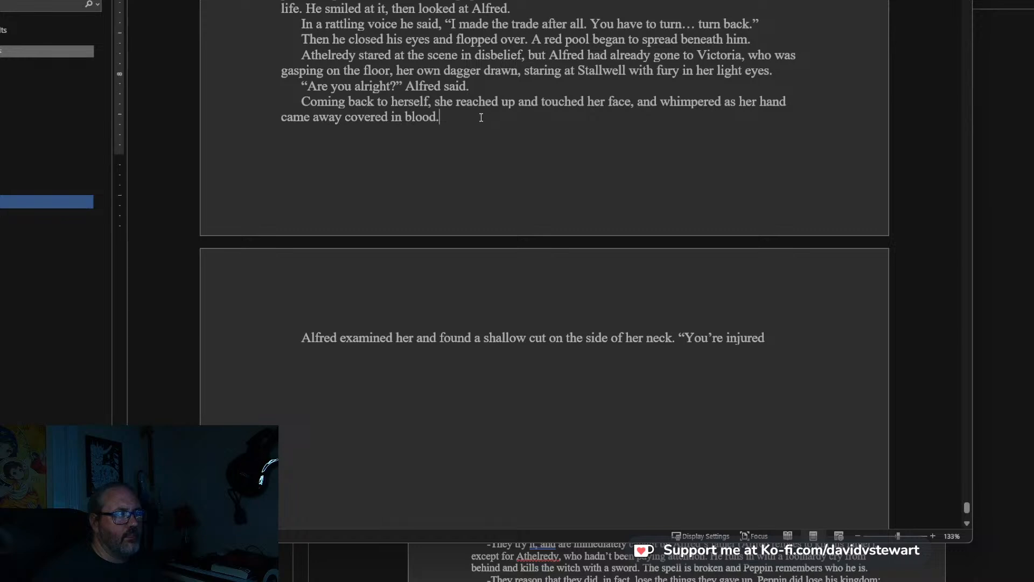
{"action": "key", "text": "Return"}
{"action": "key", "text": "BackSpace"}
{"action": "key", "text": "BackSpace"}
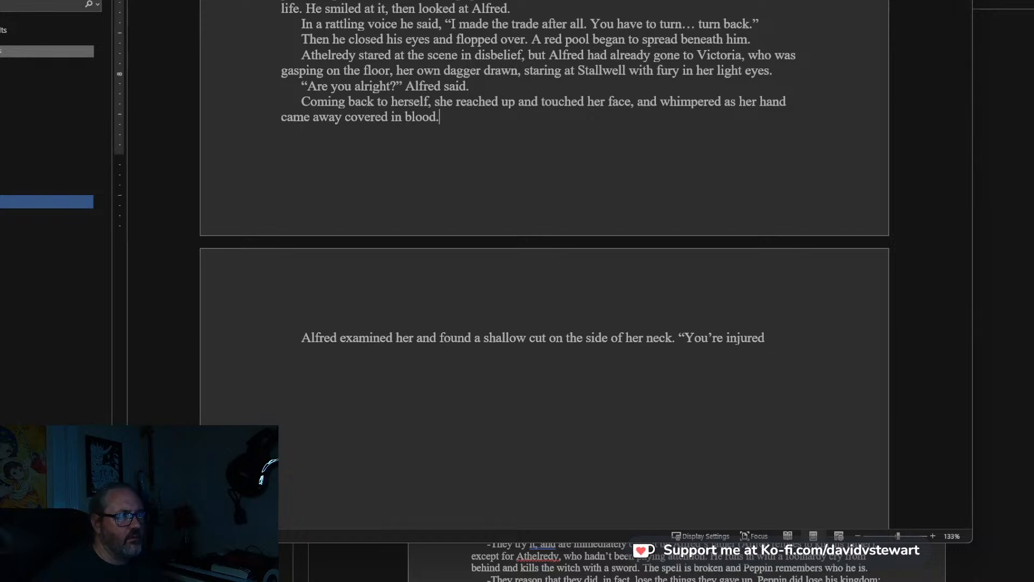
{"action": "type", "text": "."}
{"action": "key", "text": "Return"}
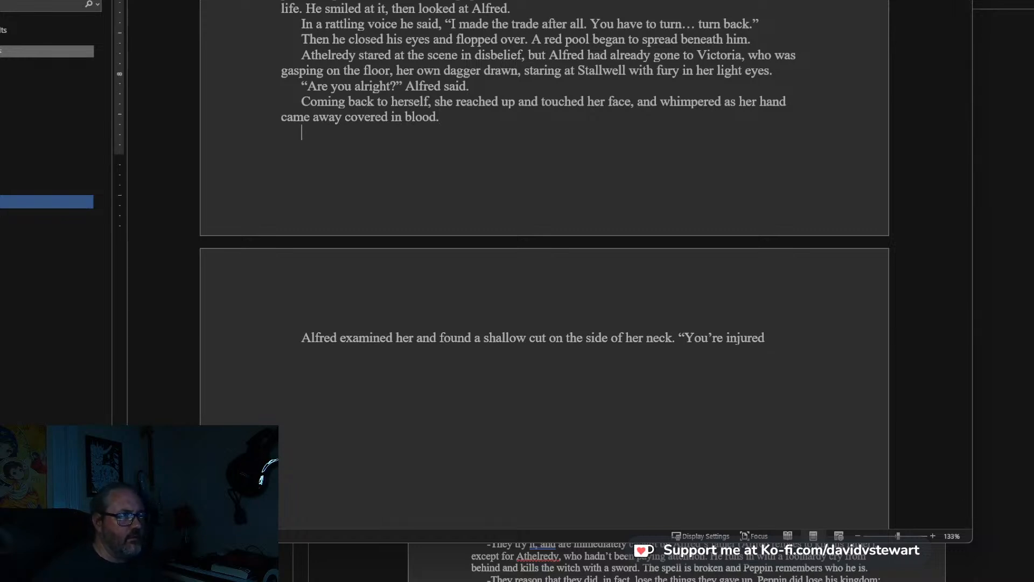
{"action": "key", "text": "BackSpace"}
{"action": "key", "text": "BackSpace"}
{"action": "key", "text": "Return"}
{"action": "type", "text": "\"My face"}
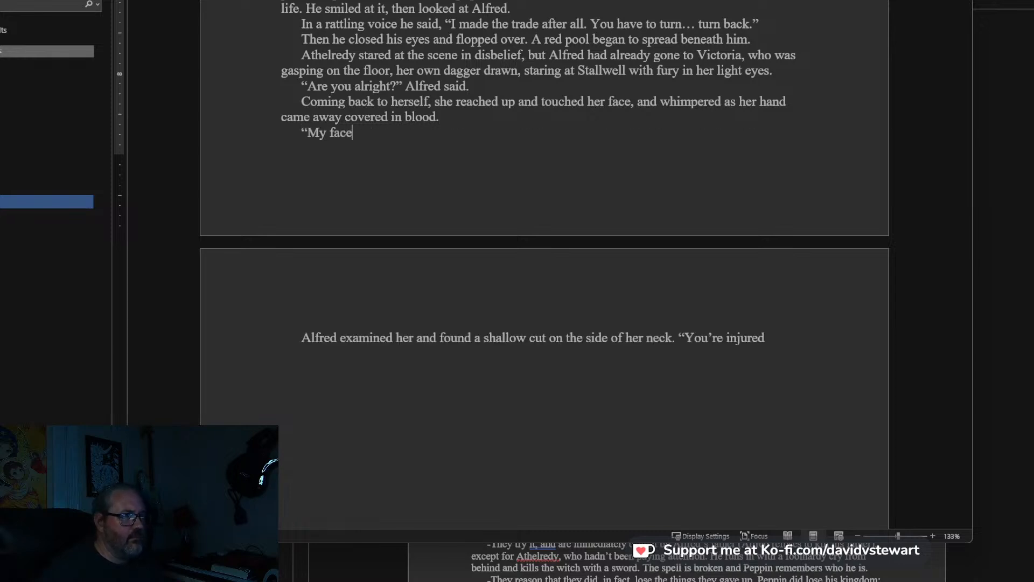
{"action": "type", "text": "?\" S"}
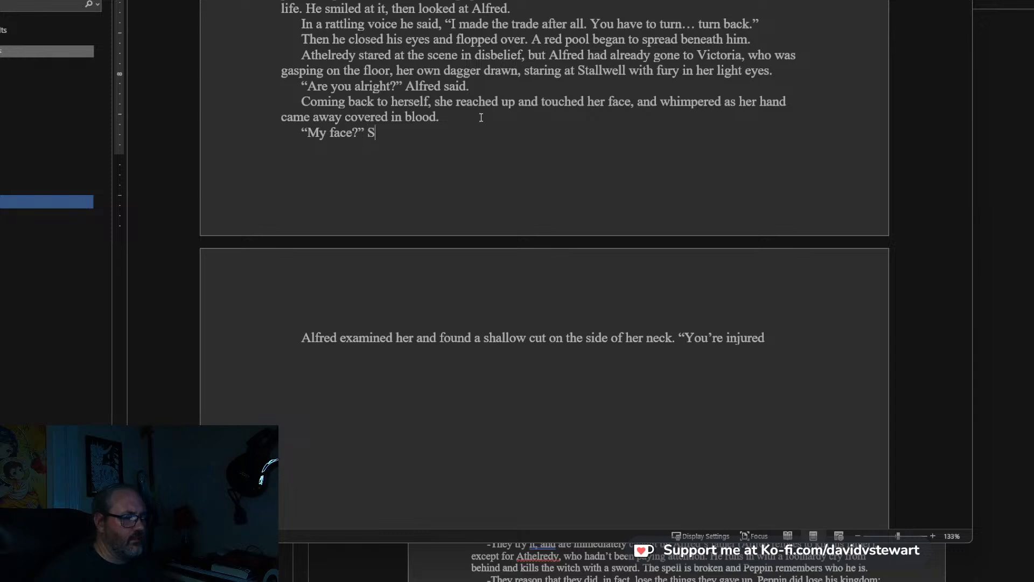
{"action": "type", "text": "h"}
{"action": "key", "text": "BackSpace"}
{"action": "key", "text": "BackSpace"}
{"action": "type", "text": "she"}
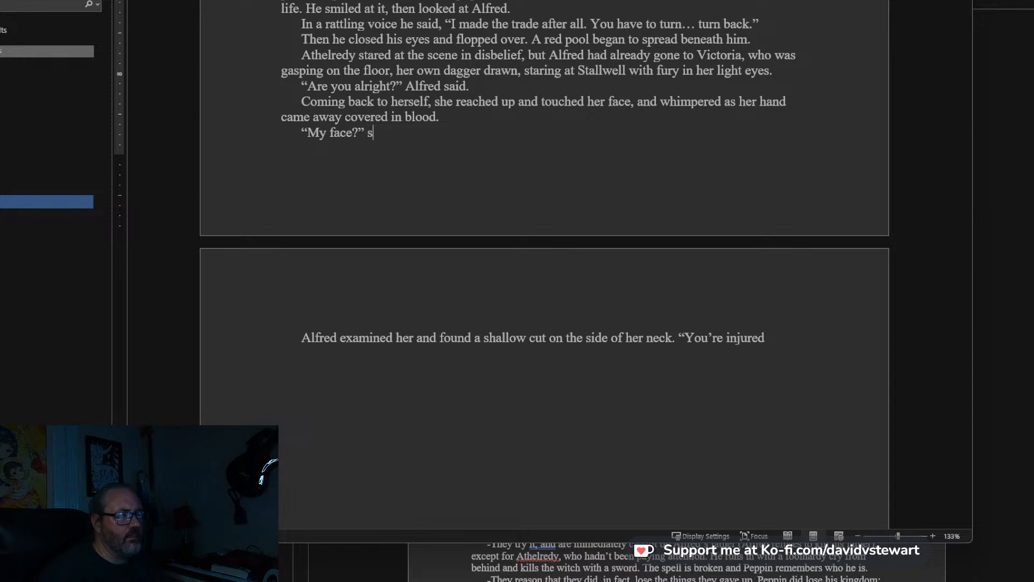
{"action": "key", "text": "BackSpace"}
{"action": "key", "text": "BackSpace"}
{"action": "key", "text": "BackSpace"}
{"action": "key", "text": "BackSpace"}
{"action": "key", "text": "BackSpace"}
{"action": "key", "text": "BackSpace"}
{"action": "key", "text": "BackSpace"}
{"action": "key", "text": "BackSpace"}
{"action": "key", "text": "BackSpace"}
{"action": "key", "text": "BackSpace"}
{"action": "key", "text": "BackSpace"}
{"action": "key", "text": "BackSpace"}
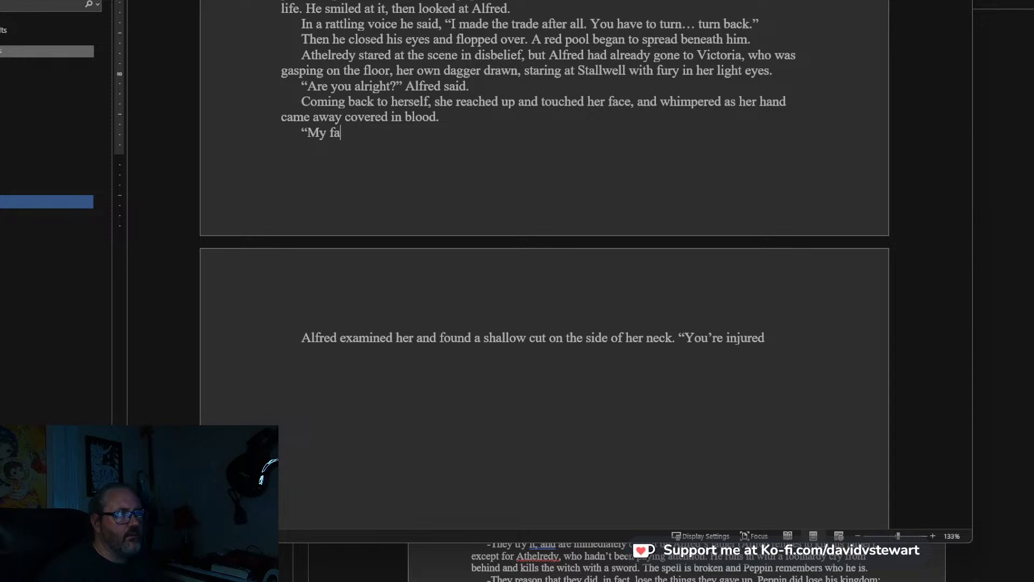
Write Victoria's line of dialogue in the new paragraph: “Did he get me?”.
{"action": "type", "text": "A"}
{"action": "key", "text": "BackSpace"}
{"action": "type", "text": "Did he get me?\""}
Continue Alfred's dialogue after “You’re injured” with: , but it is just a scratch, and shouldn’t need stitches. We.
{"action": "left_click", "coordinate": [300, 340]}
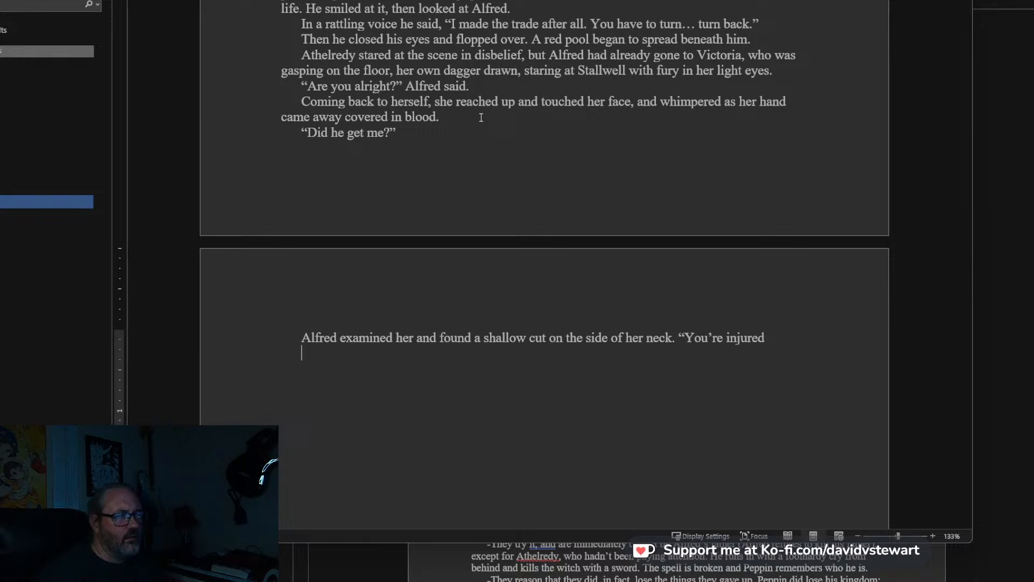
{"action": "left_click", "coordinate": [779, 341]}
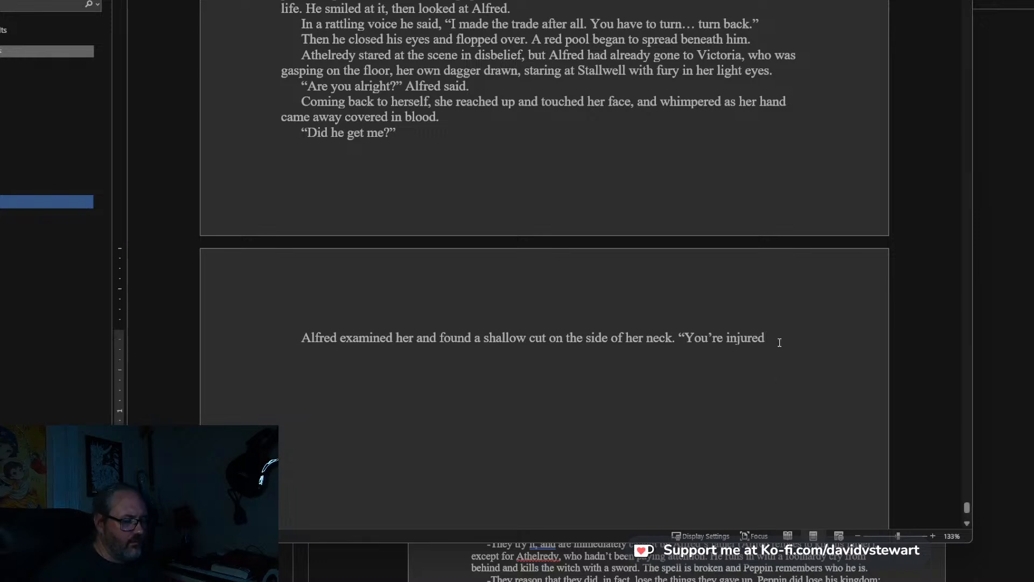
{"action": "type", "text": ", but it is just a scratch, a"}
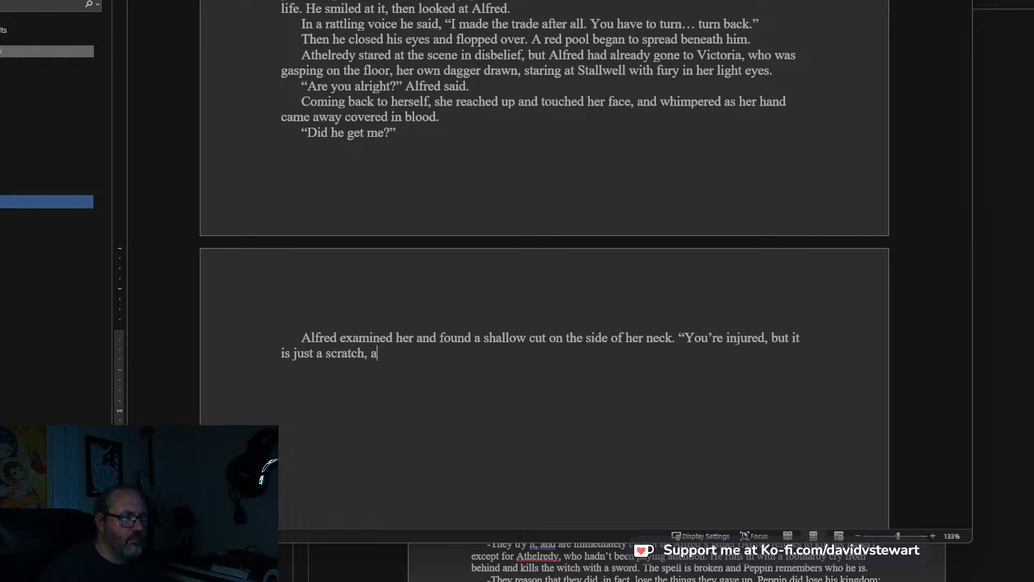
{"action": "type", "text": "nd shouldn't need s"}
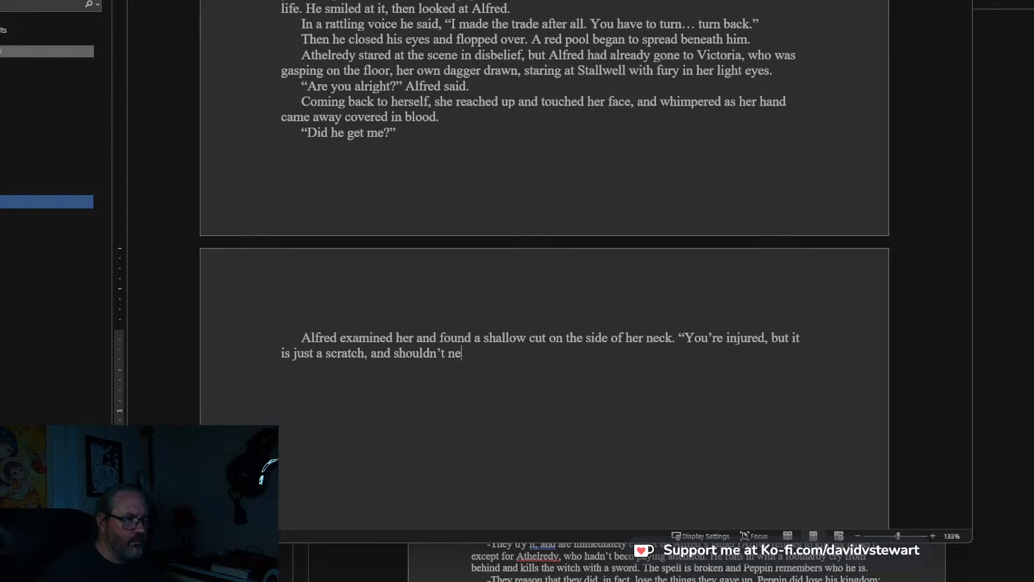
{"action": "type", "text": "itches. "}
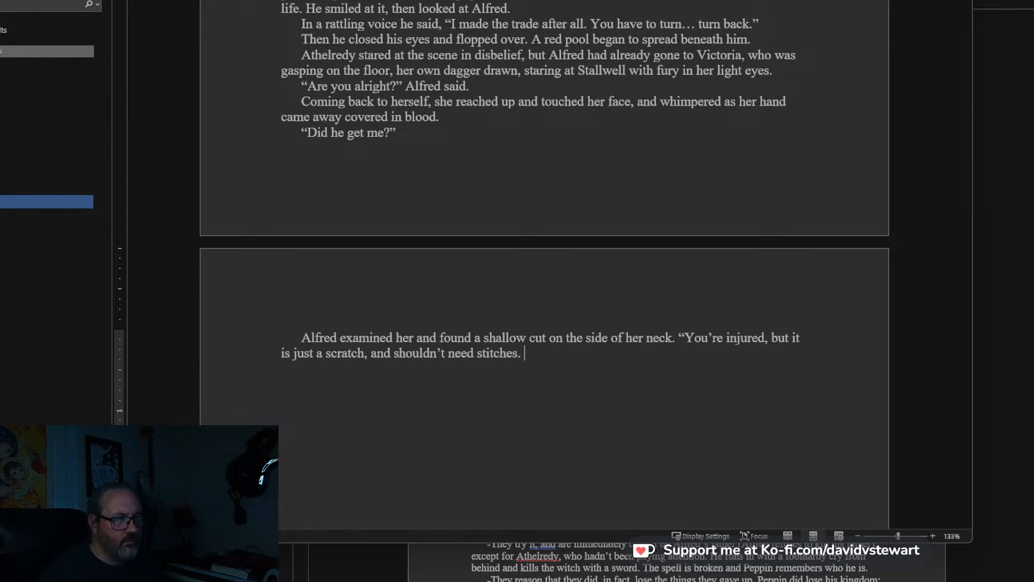
{"action": "type", "text": "We will clean"}
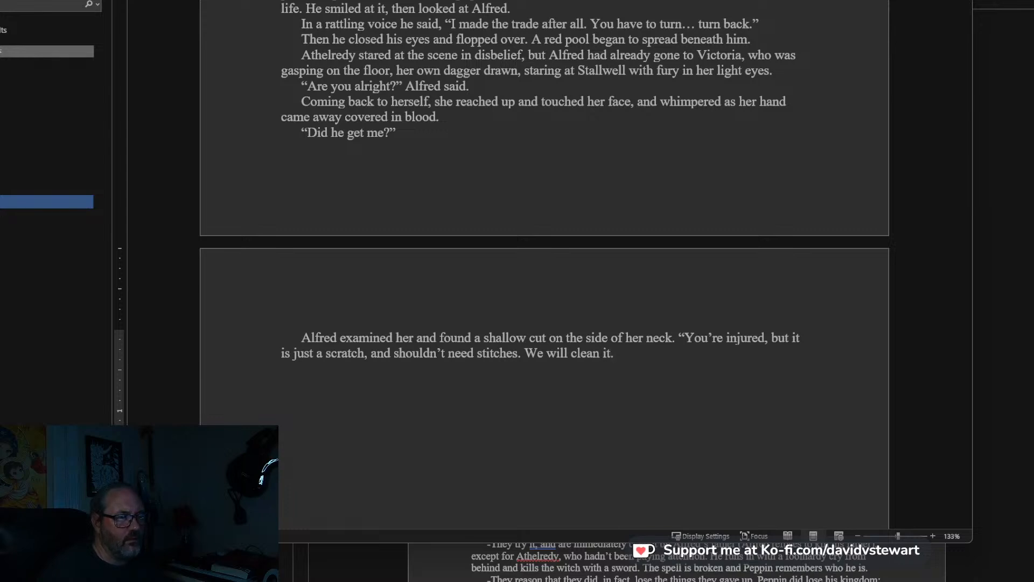
Finish Alfred's dialogue with “will clean it.” and add the narration: He took a breath and released it, then.
{"action": "type", "text": "it.\" He took a breath a"}
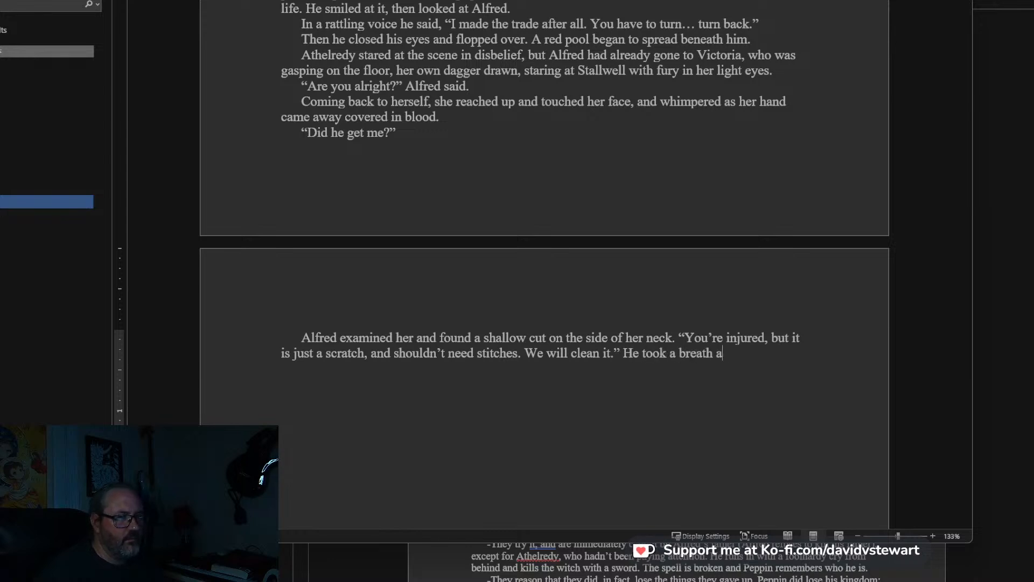
{"action": "type", "text": "nd released it"}
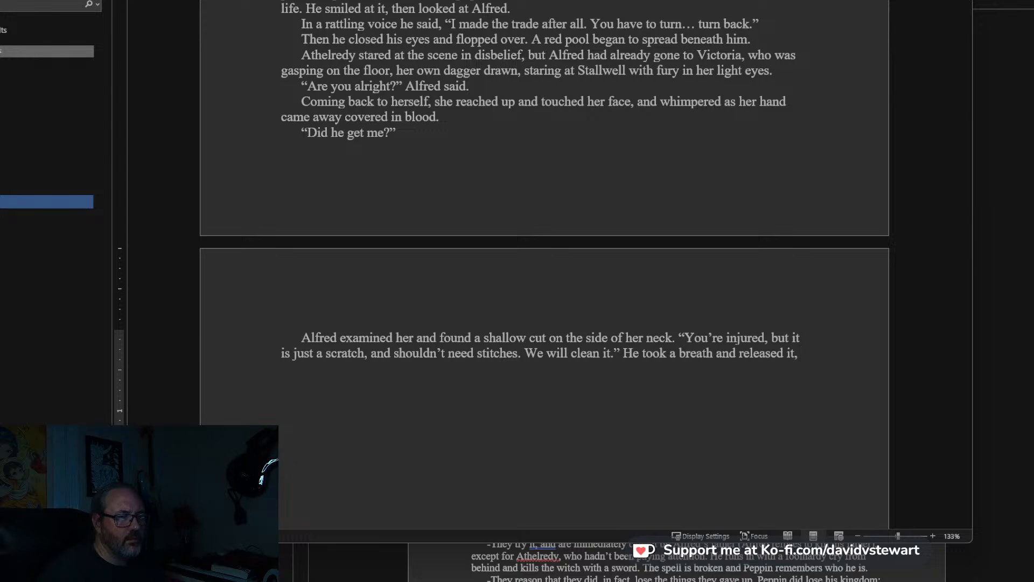
{"action": "type", "text": ", "}
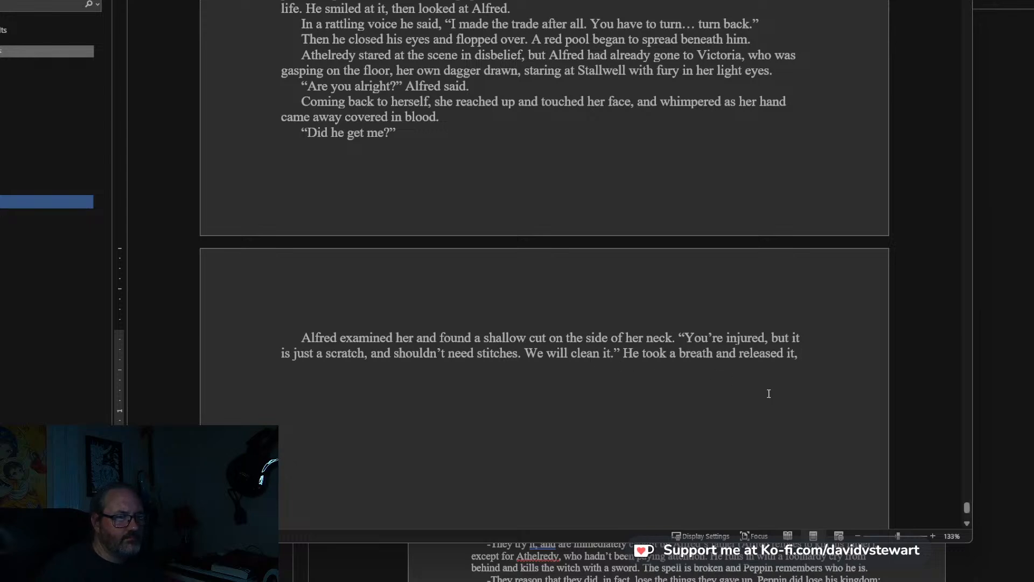
{"action": "type", "text": "then "}
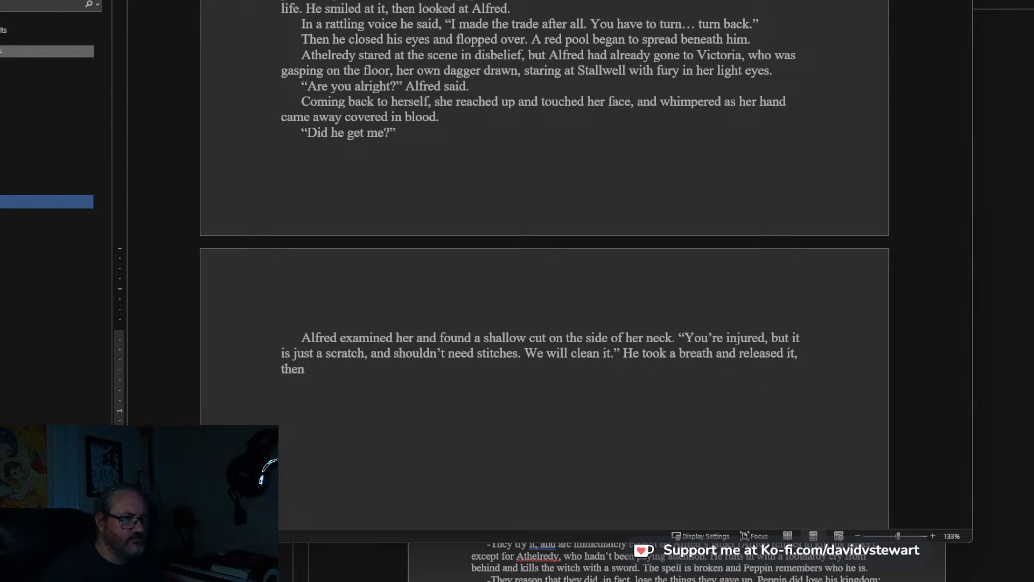
{"action": "type", "text": "t"}
{"action": "key", "text": "BackSpace"}
{"action": "type", "text": "fou"}
{"action": "key", "text": "BackSpace"}
{"action": "key", "text": "BackSpace"}
{"action": "key", "text": "BackSpace"}
{"action": "type", "text": "took a clea"}
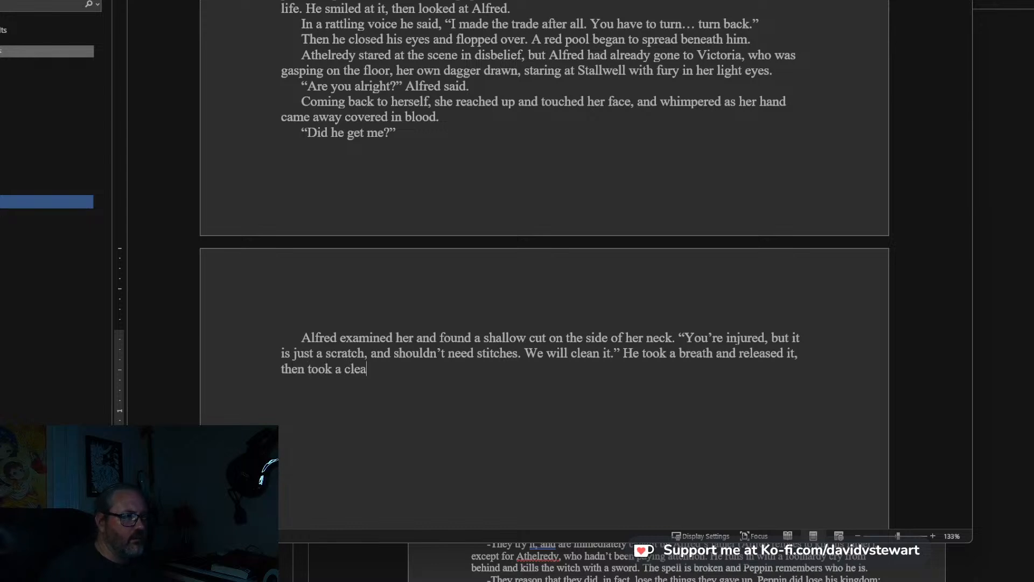
{"action": "key", "text": "BackSpace"}
{"action": "key", "text": "BackSpace"}
{"action": "key", "text": "BackSpace"}
{"action": "key", "text": "BackSpace"}
{"action": "key", "text": "BackSpace"}
{"action": "key", "text": "BackSpace"}
{"action": "key", "text": "BackSpace"}
{"action": "key", "text": "BackSpace"}
{"action": "key", "text": "BackSpace"}
{"action": "key", "text": "BackSpace"}
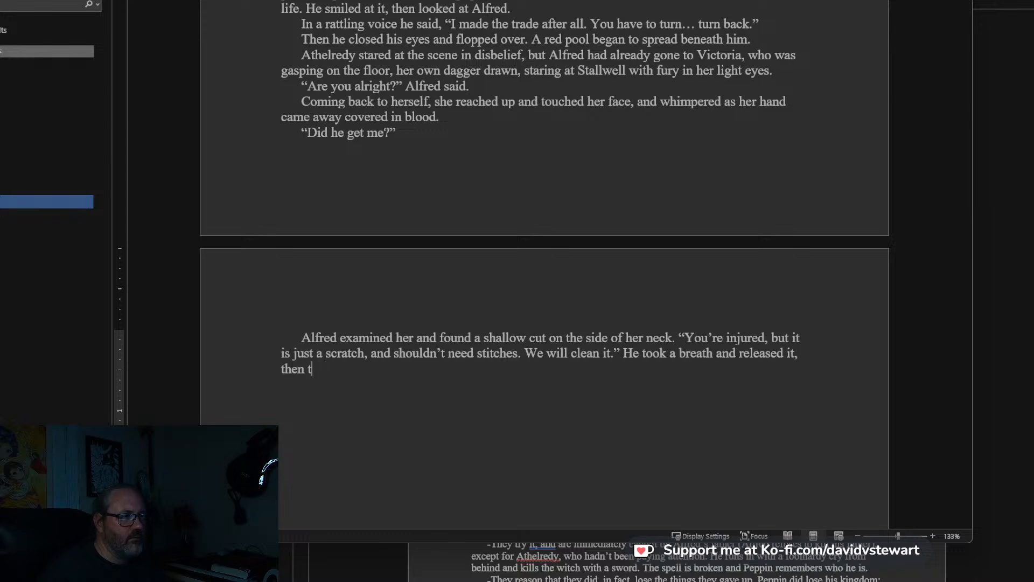
{"action": "type", "text": "found a clean cloth in his"}
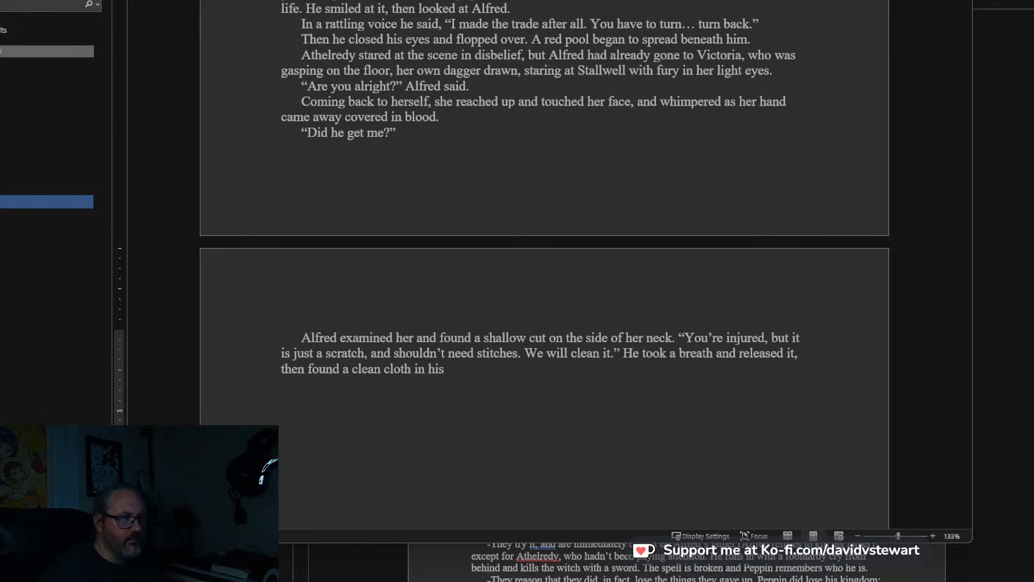
Replace “found a clean cloth in his” after “then” with: pressed the corner of Victoria’s jacket onto the scratch.
{"action": "left_click_drag", "start_coordinate": [461, 368], "coordinate": [309, 369]}
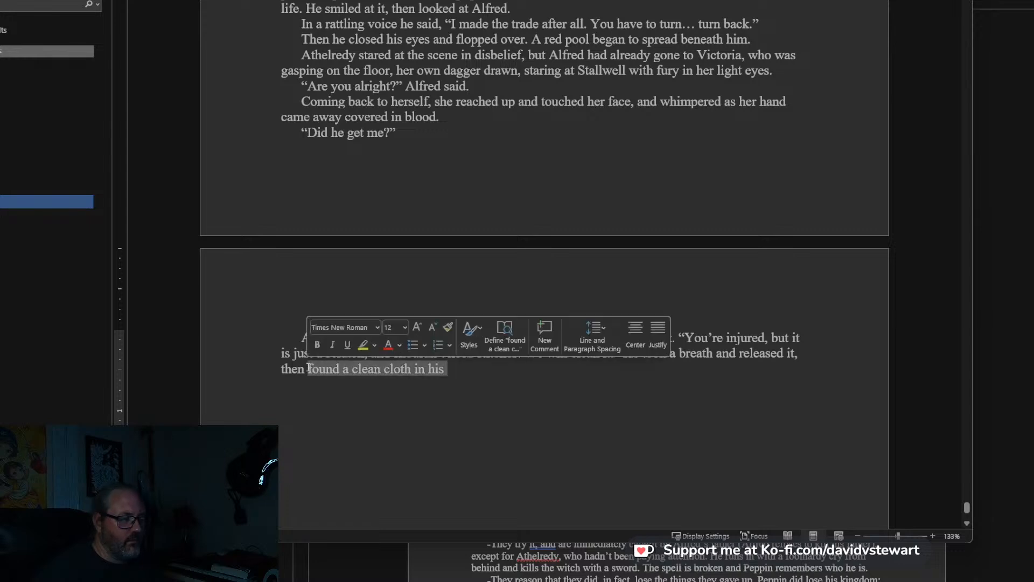
{"action": "type", "text": "pressed"}
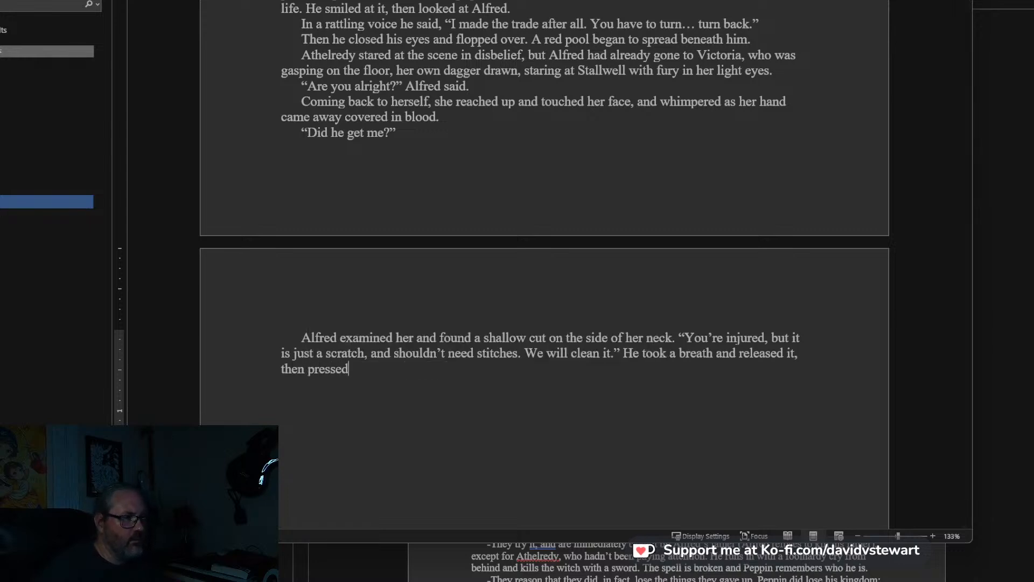
{"action": "type", "text": " a"}
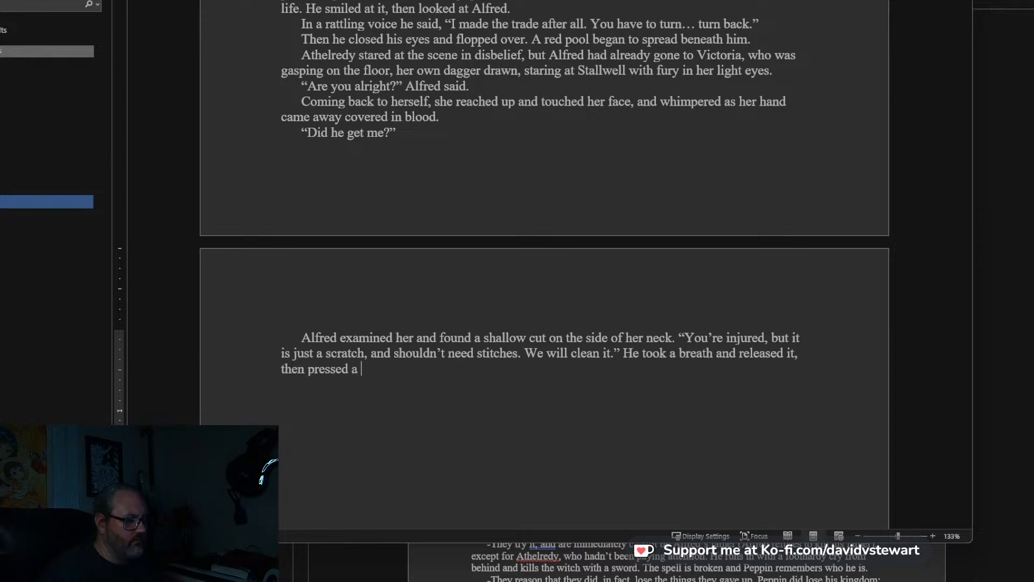
{"action": "key", "text": "BackSpace"}
{"action": "key", "text": "BackSpace"}
{"action": "key", "text": "BackSpace"}
{"action": "key", "text": "BackSpace"}
{"action": "key", "text": "BackSpace"}
{"action": "type", "text": "ner of"}
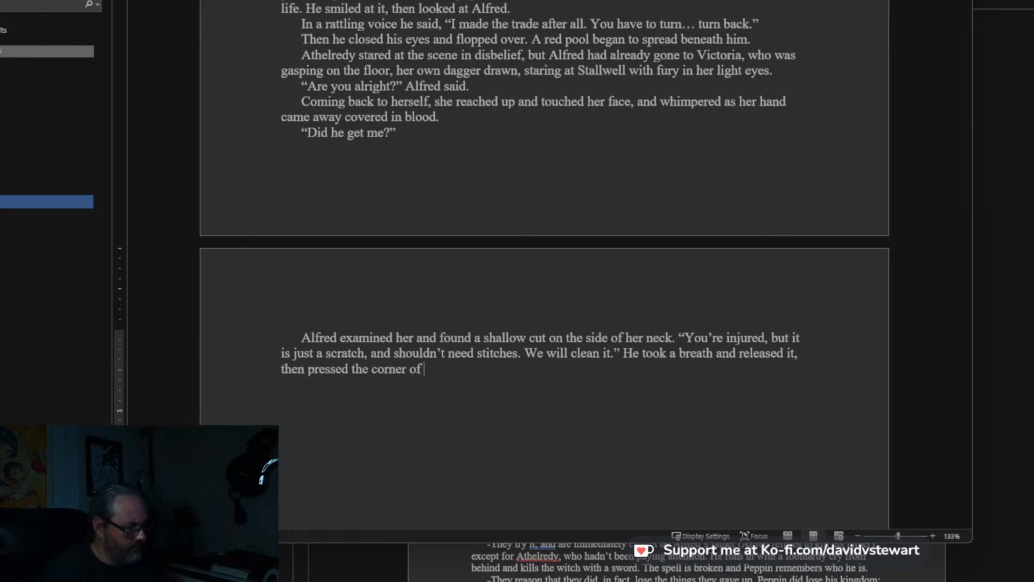
{"action": "type", "text": " Victor"}
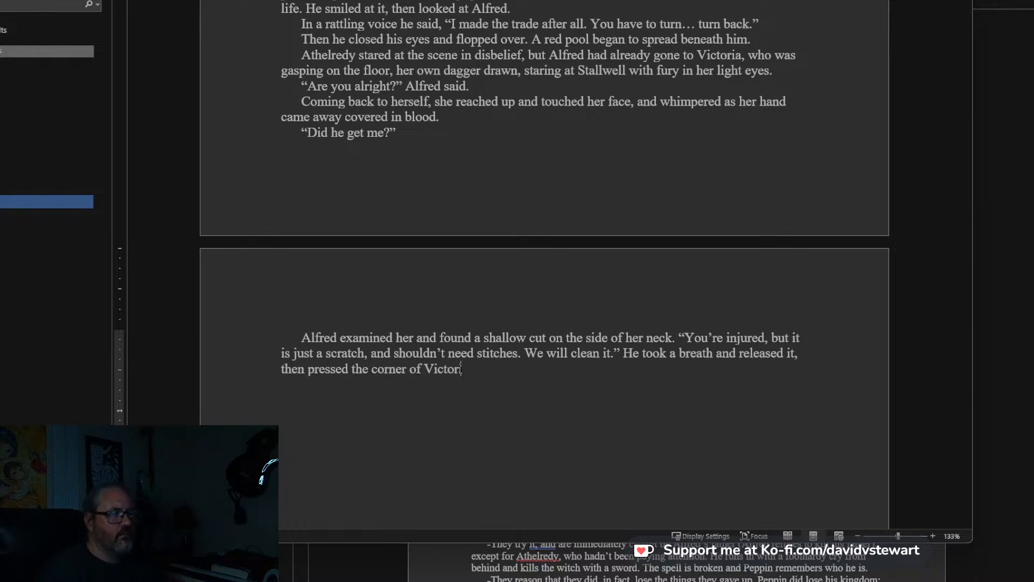
{"action": "type", "text": "ia's jacket int"}
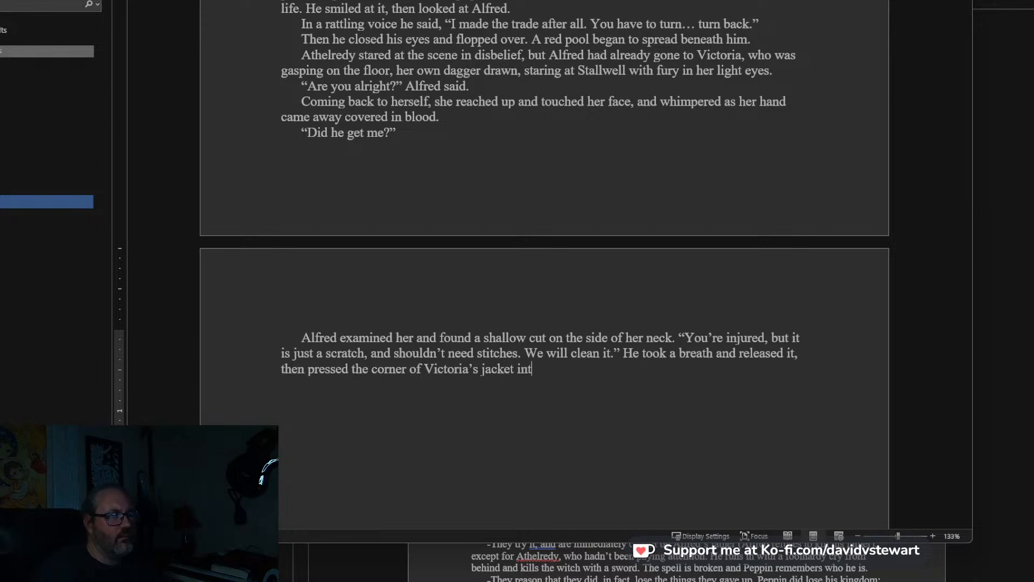
{"action": "key", "text": "BackSpace"}
{"action": "key", "text": "BackSpace"}
{"action": "key", "text": "BackSpace"}
{"action": "type", "text": "onto the sc"}
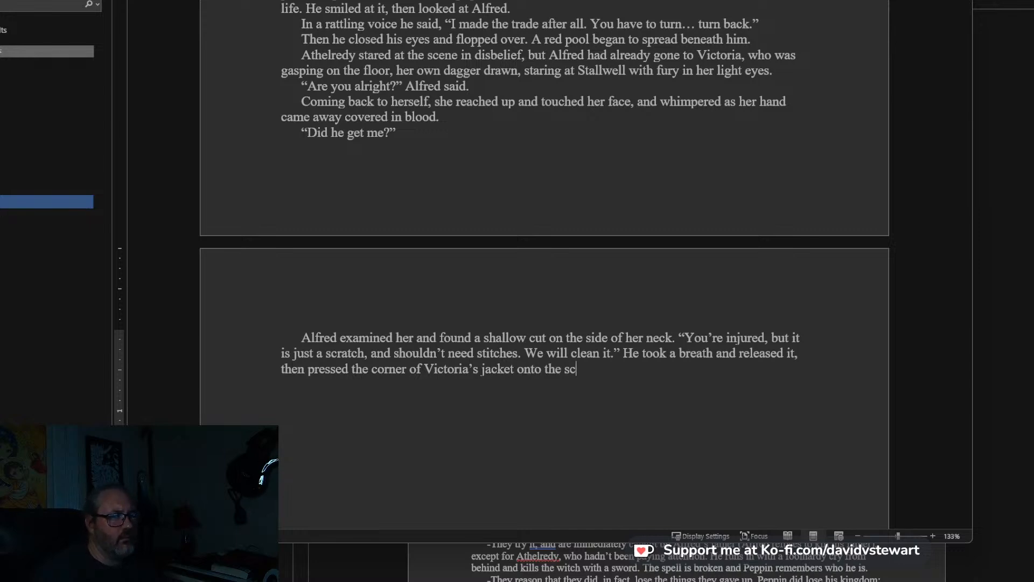
{"action": "type", "text": "ratch."}
{"action": "type", "text": " \""}
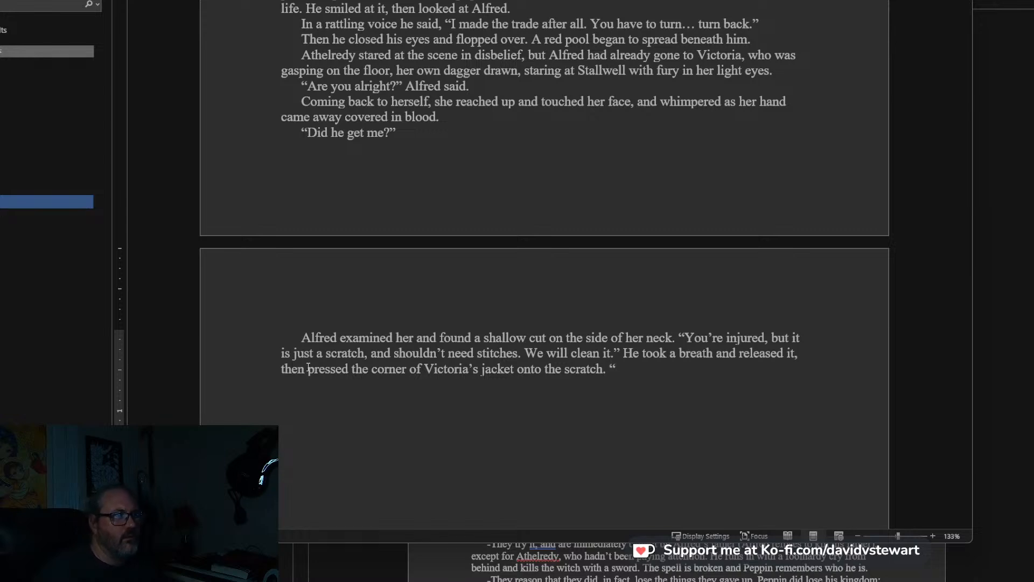
Write Victoria's line in a new paragraph after the jacket sentence: “I told you not to trust him,” Victoria said.
{"action": "left_click", "coordinate": [415, 134]}
{"action": "scroll", "coordinate": [535, 230], "scroll_direction": "down", "scroll_amount": 2}
{"action": "left_click", "coordinate": [650, 289]}
{"action": "scroll", "coordinate": [563, 195], "scroll_direction": "up", "scroll_amount": 3}
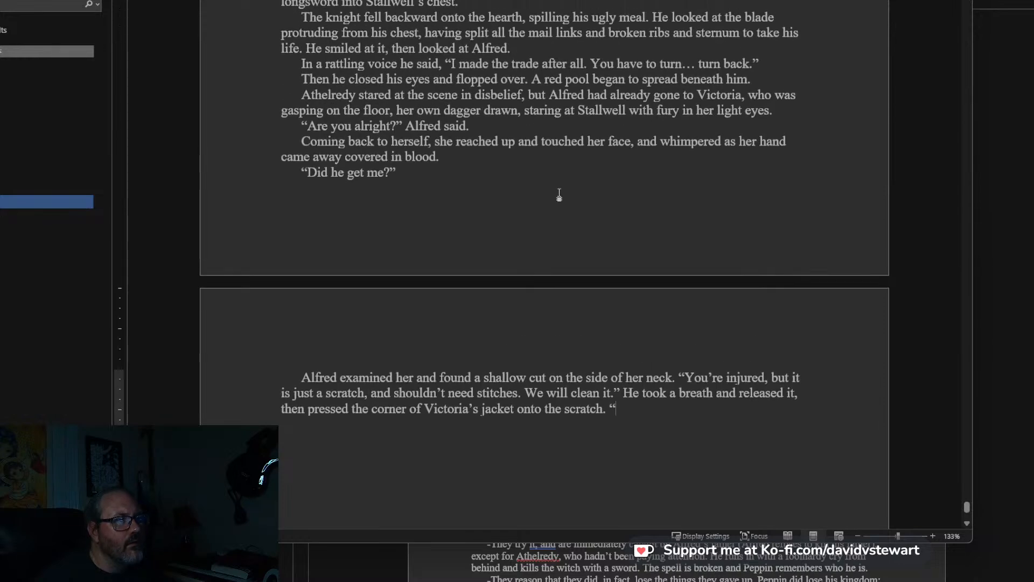
{"action": "scroll", "coordinate": [584, 270], "scroll_direction": "down", "scroll_amount": 5}
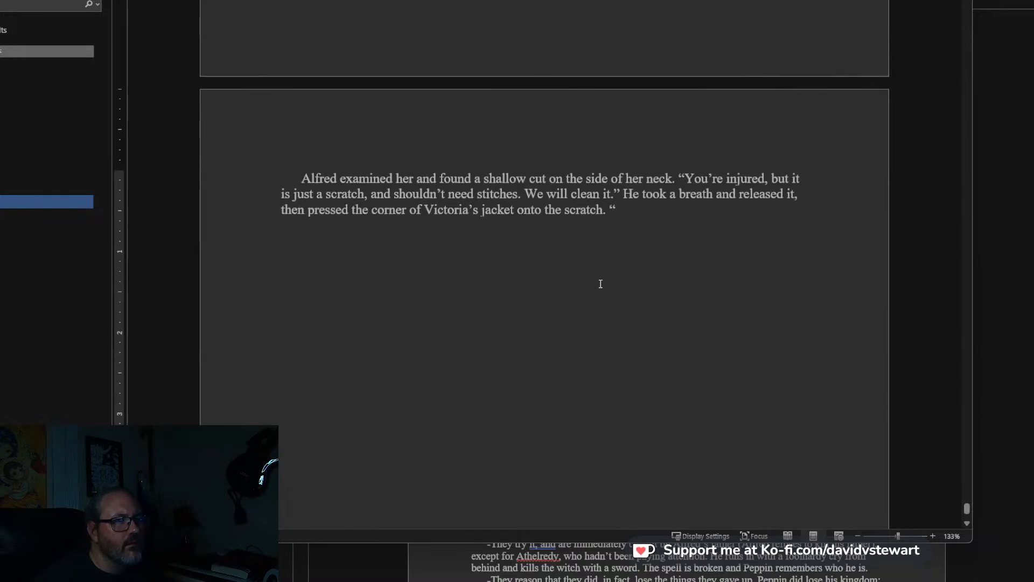
{"action": "key", "text": "BackSpace"}
{"action": "key", "text": "Return"}
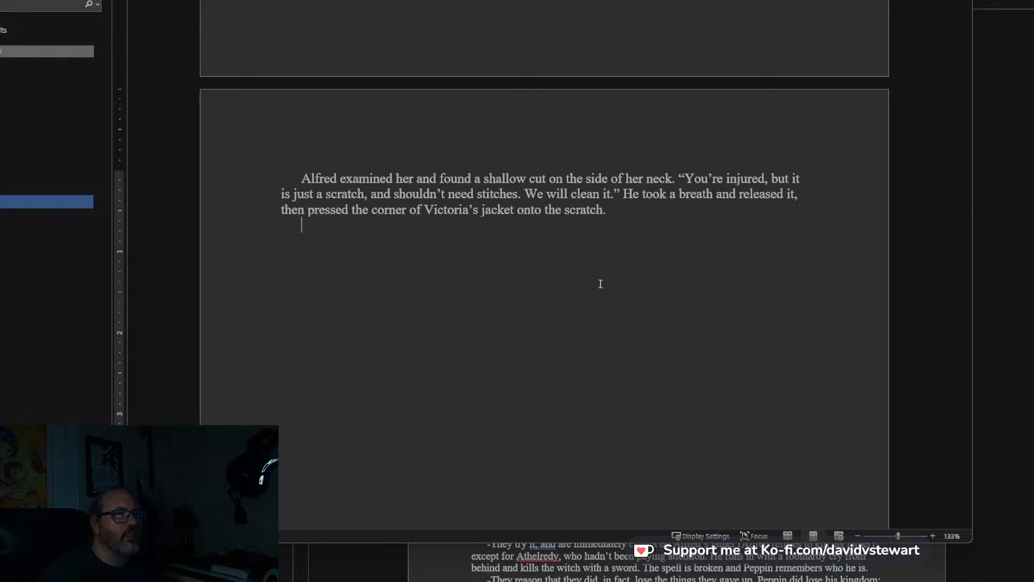
{"action": "type", "text": "“I told you not to trust him,” "}
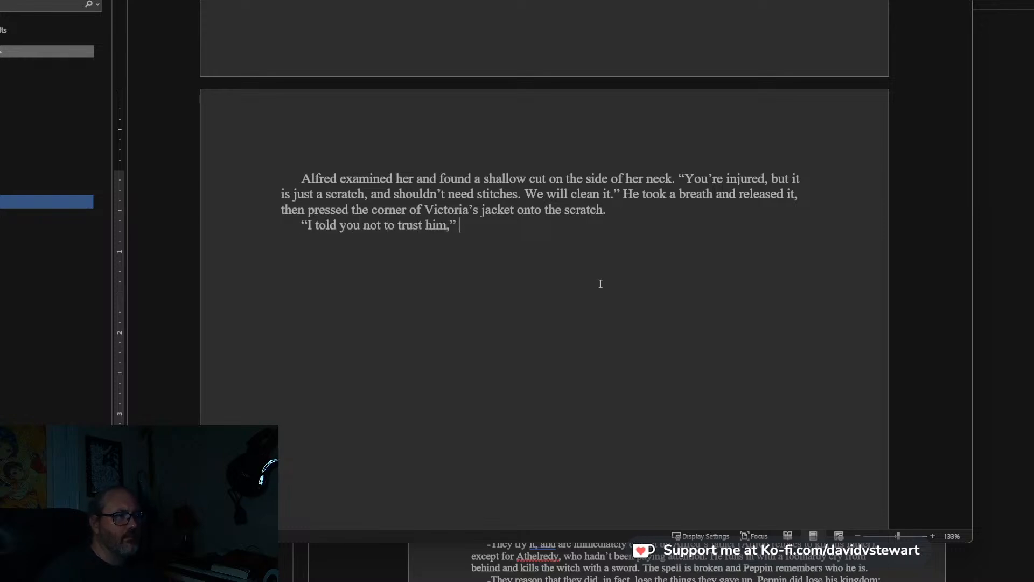
{"action": "type", "text": "Victoria said."}
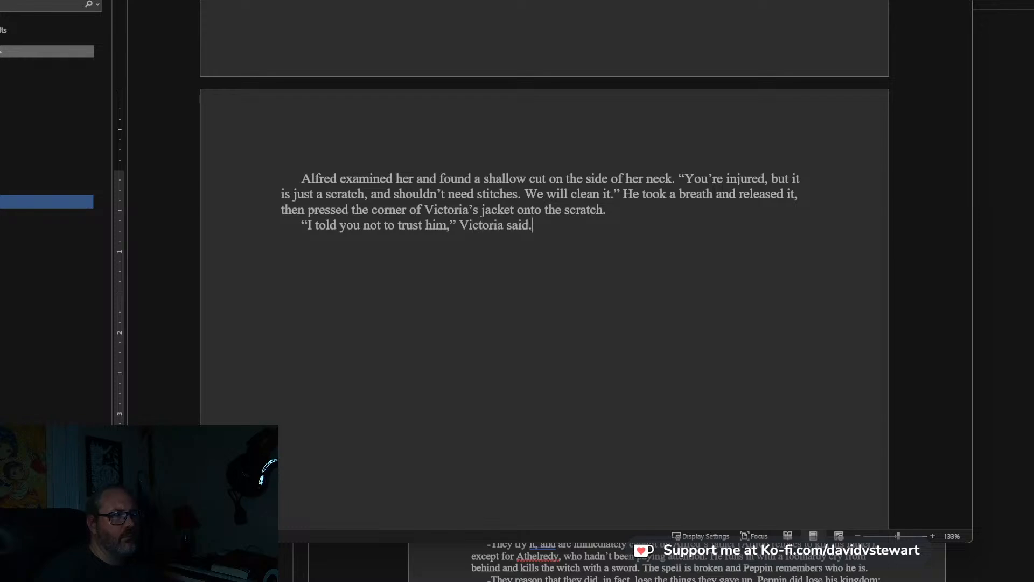
{"action": "type", "text": " “You were right."}
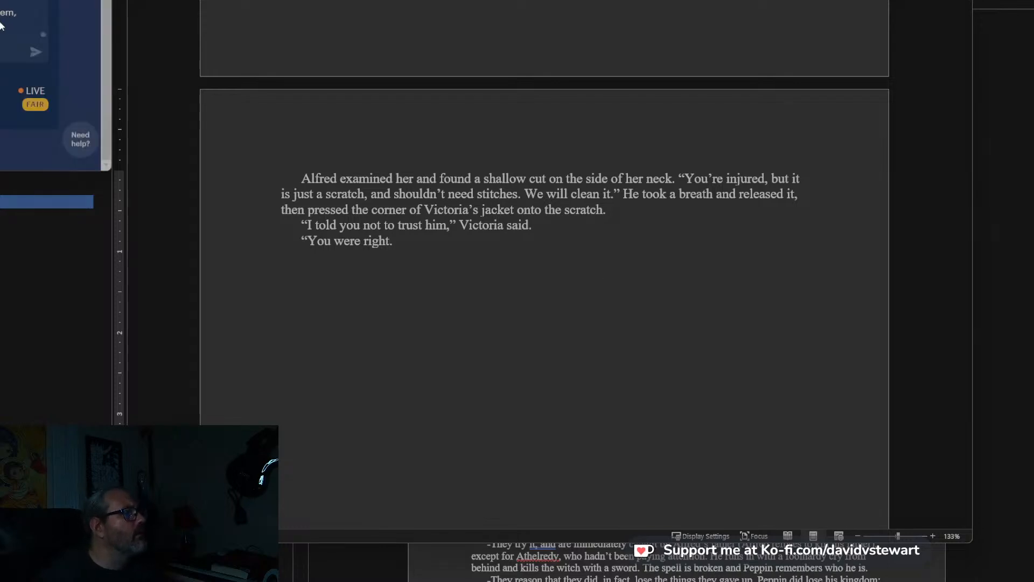
Begin Alfred's reply in a new paragraph with “You were right,” Alfred said. and open a second quotation after it.
{"action": "left_click", "coordinate": [404, 247]}
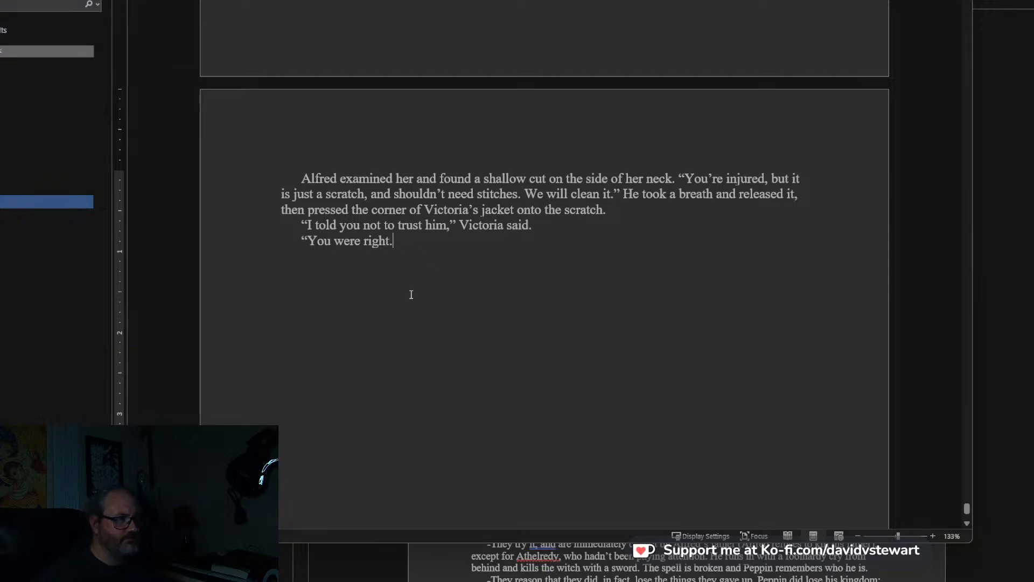
{"action": "key", "text": "BackSpace"}
{"action": "type", "text": ",” "}
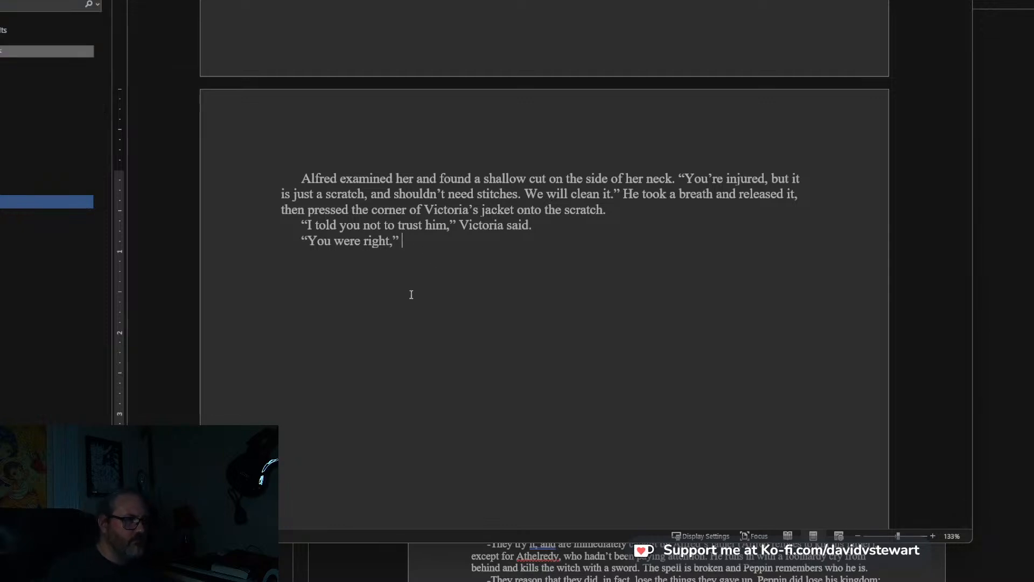
{"action": "type", "text": "Alfred said. “I sh"}
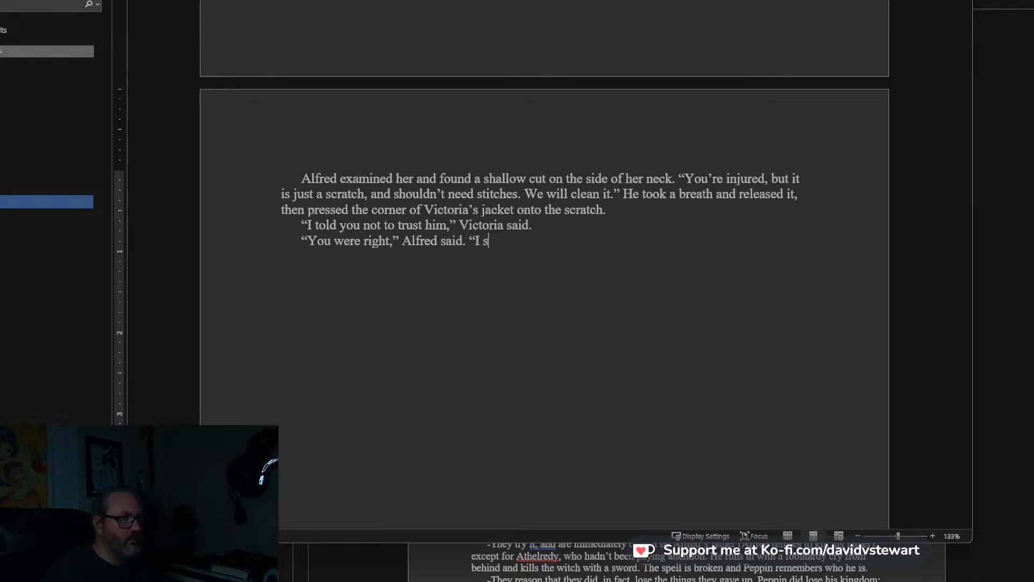
{"action": "key", "text": "BackSpace"}
{"action": "key", "text": "BackSpace"}
{"action": "key", "text": "BackSpace"}
{"action": "key", "text": "BackSpace"}
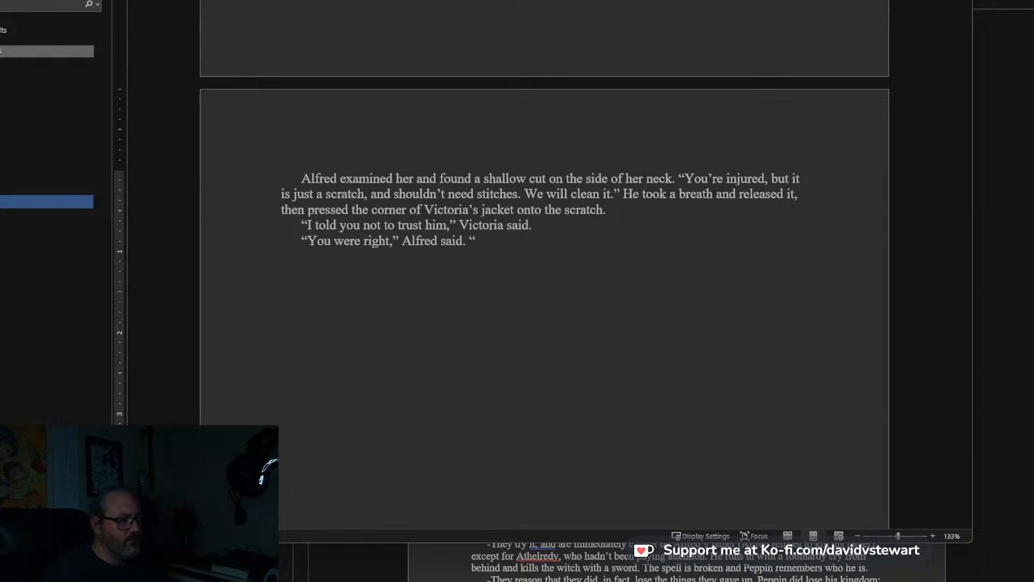
Continue Alfred's reply with: Maybe we still should not, but I think he was telling the truth. My father is still alive.
{"action": "type", "text": "Maybe"}
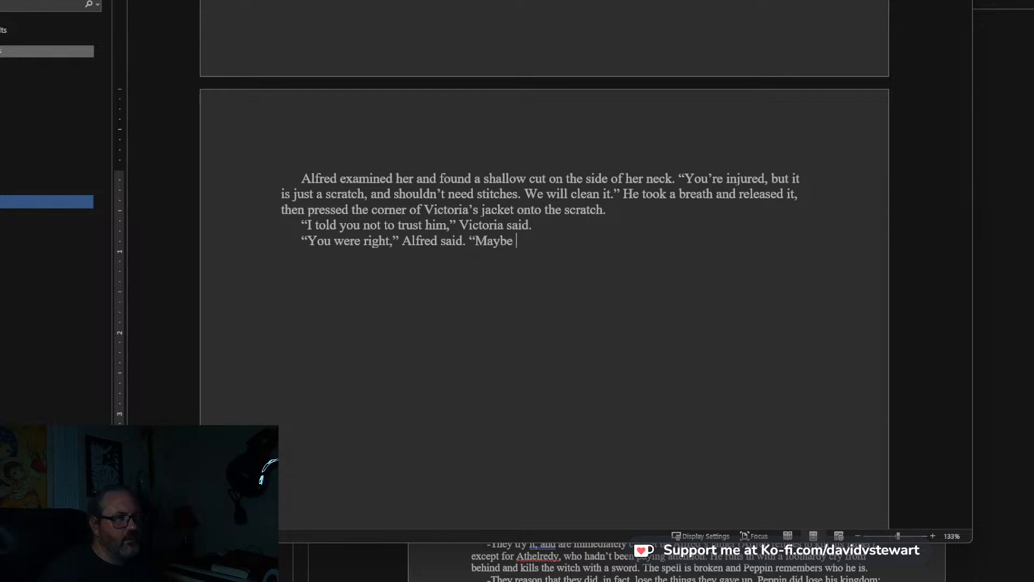
{"action": "type", "text": " we"}
{"action": "key", "text": "BackSpace"}
{"action": "key", "text": "BackSpace"}
{"action": "key", "text": "BackSpace"}
{"action": "key", "text": "BackSpace"}
{"action": "key", "text": "BackSpace"}
{"action": "key", "text": "BackSpace"}
{"action": "key", "text": "BackSpace"}
{"action": "key", "text": "BackSpace"}
{"action": "type", "text": "Maybe we still should not, but I think he was telling t"}
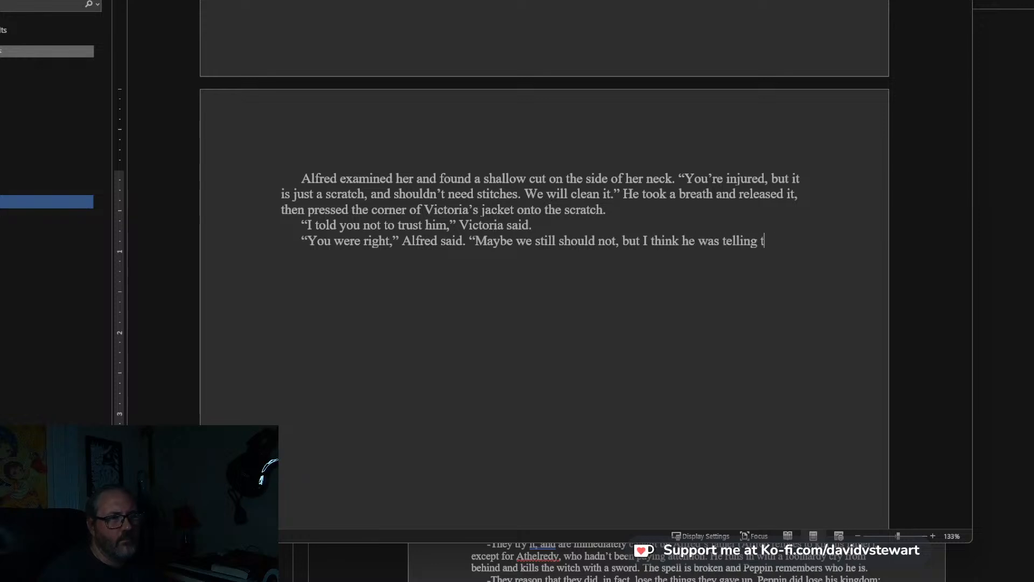
{"action": "type", "text": "he truth. My father is still alive."}
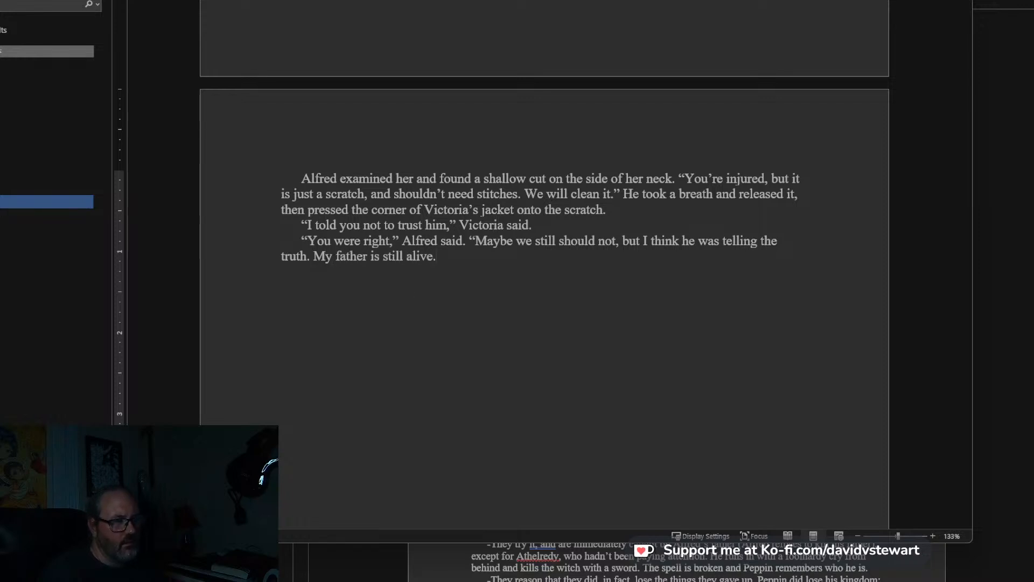
{"action": "type", "text": "\" He looked a"}
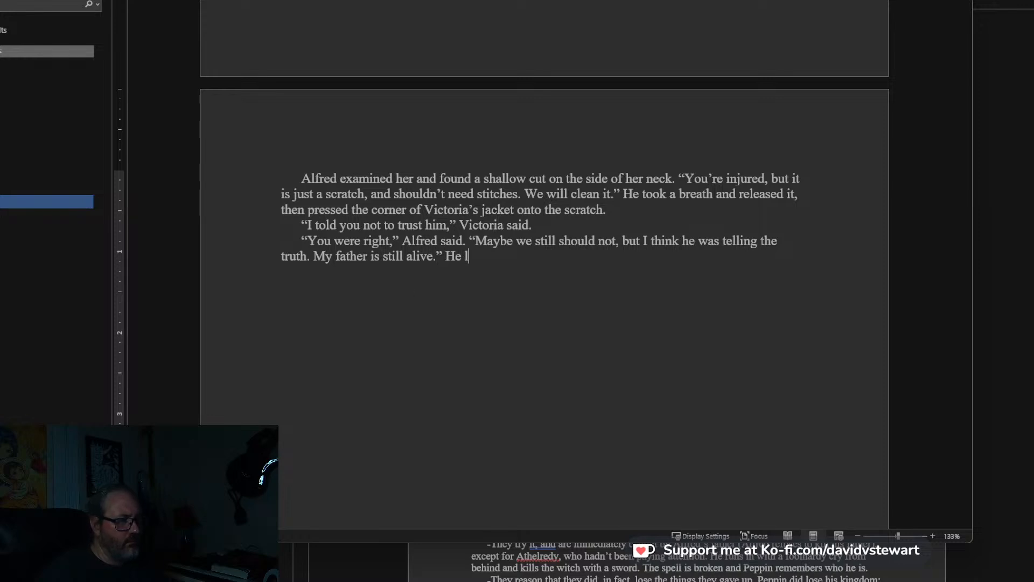
{"action": "type", "text": "t the co"}
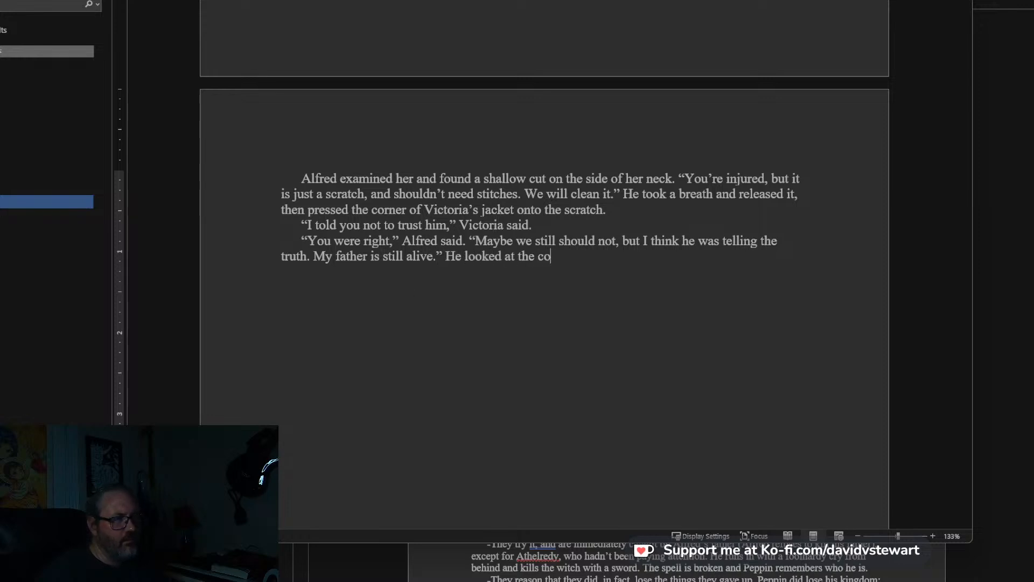
{"action": "type", "text": "llapsed body of Stallwell. "}
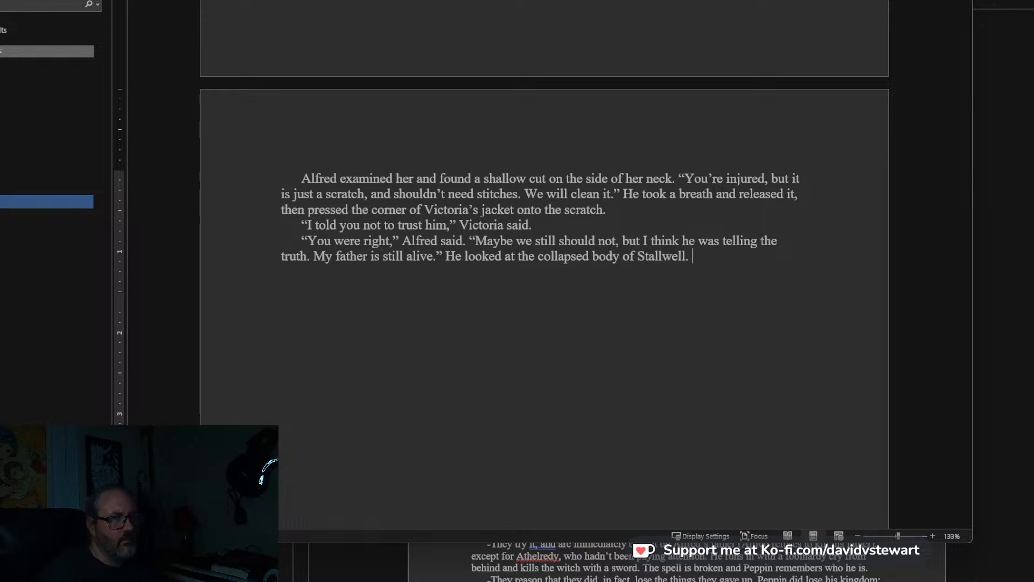
{"action": "type", "text": "\"I will not"}
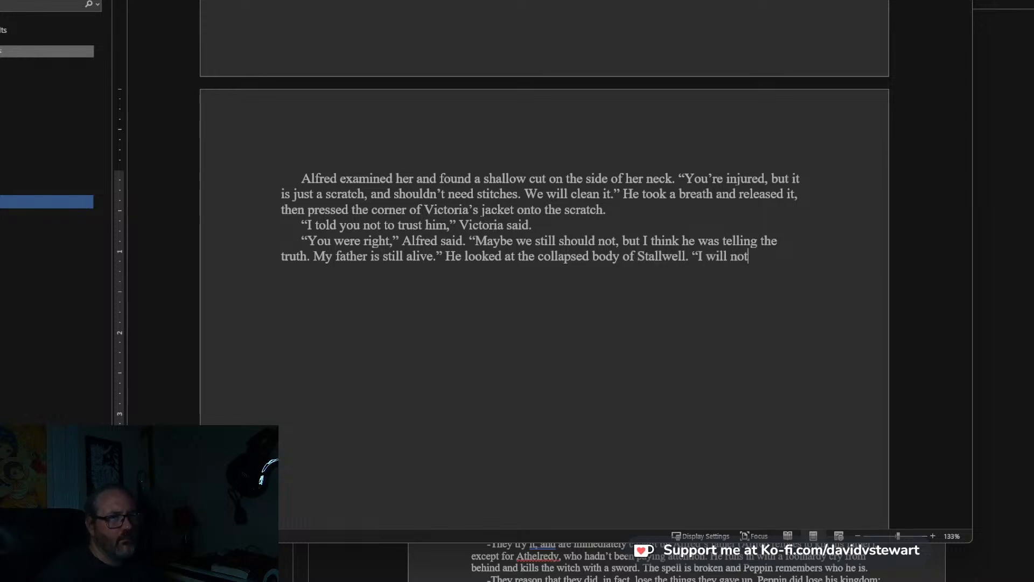
{"action": "type", "text": " forgive him for harming"}
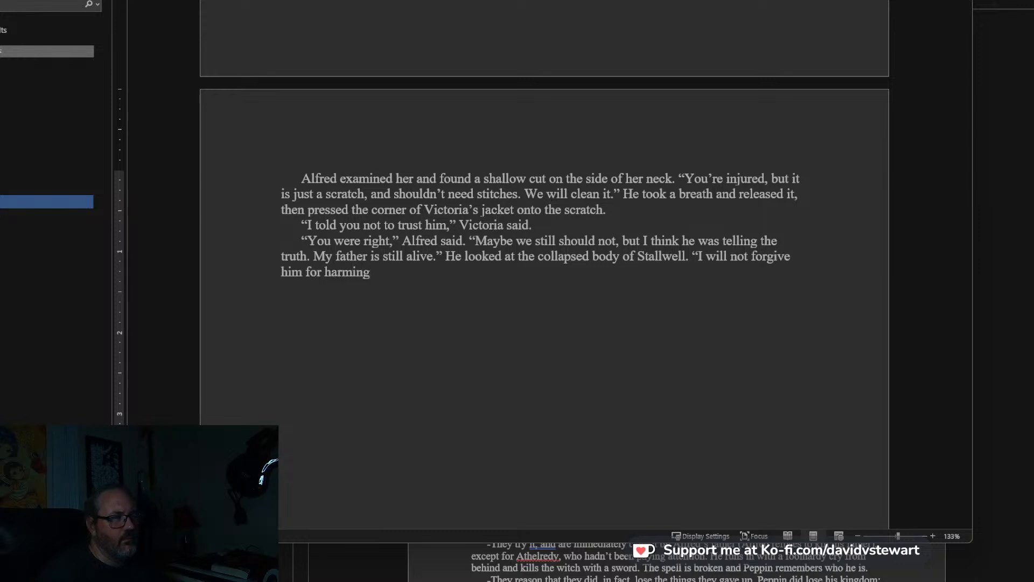
{"action": "type", "text": " you, though"}
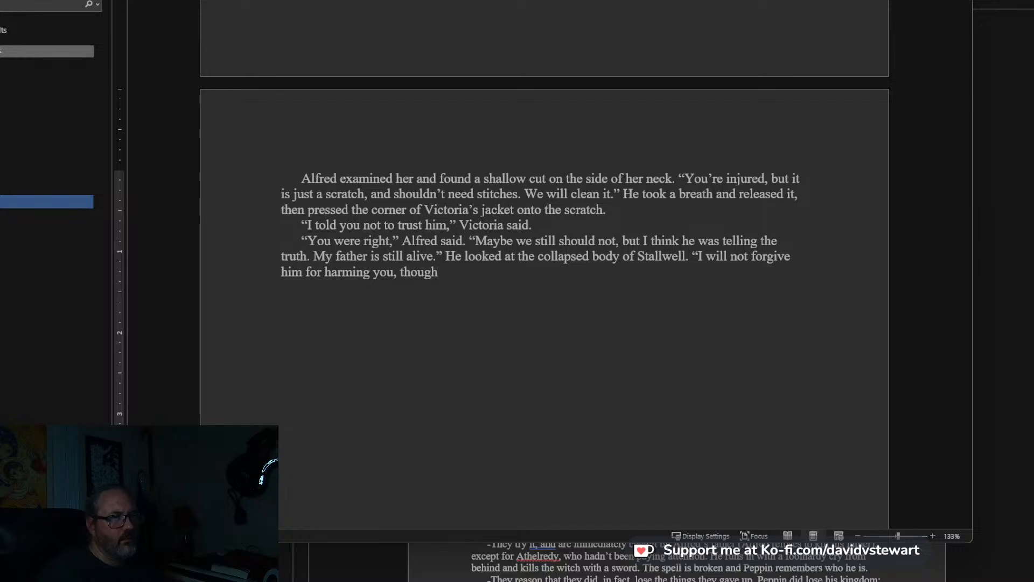
{"action": "type", "text": ". That is the great"}
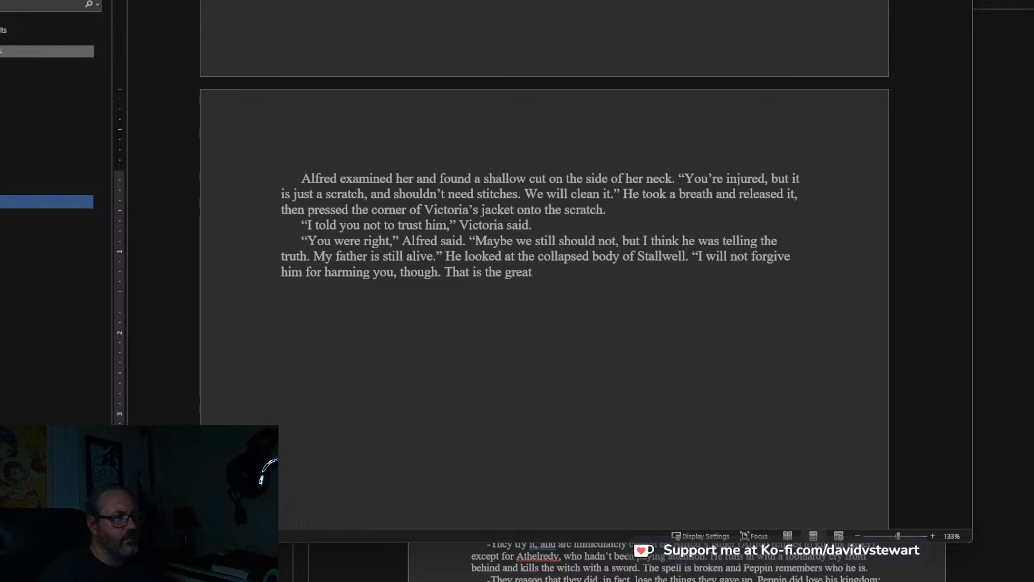
{"action": "type", "text": " fall."}
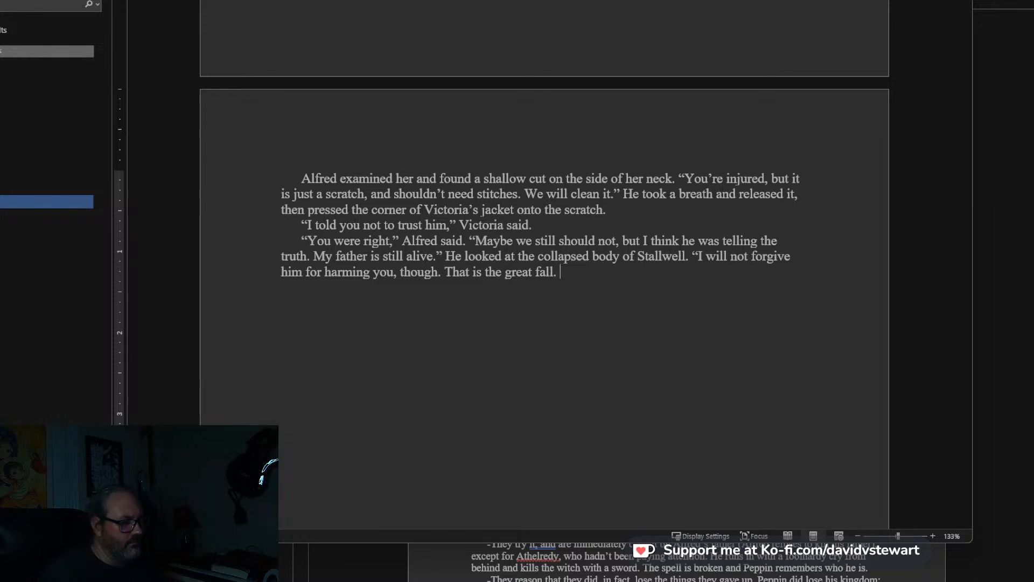
{"action": "type", "text": " Stallwell would"}
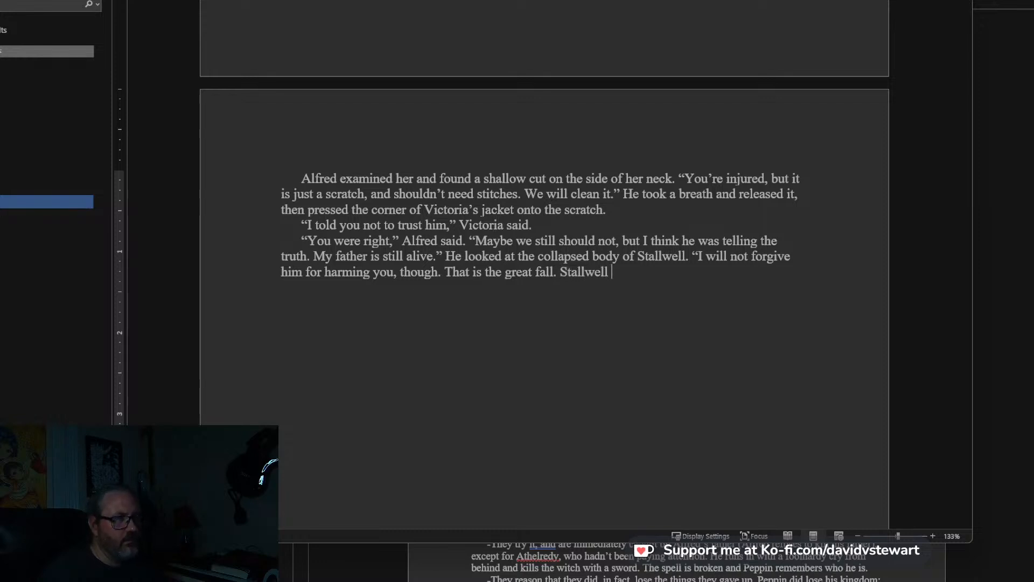
{"action": "key", "text": "BackSpace"}
{"action": "key", "text": "BackSpace"}
{"action": "key", "text": "BackSpace"}
{"action": "key", "text": "BackSpace"}
{"action": "key", "text": "BackSpace"}
{"action": "key", "text": "BackSpace"}
{"action": "key", "text": "BackSpace"}
{"action": "key", "text": "BackSpace"}
{"action": "key", "text": "BackSpace"}
{"action": "key", "text": "BackSpace"}
{"action": "key", "text": "BackSpace"}
{"action": "key", "text": "BackSpace"}
{"action": "key", "text": "BackSpace"}
{"action": "key", "text": "BackSpace"}
{"action": "key", "text": "BackSpace"}
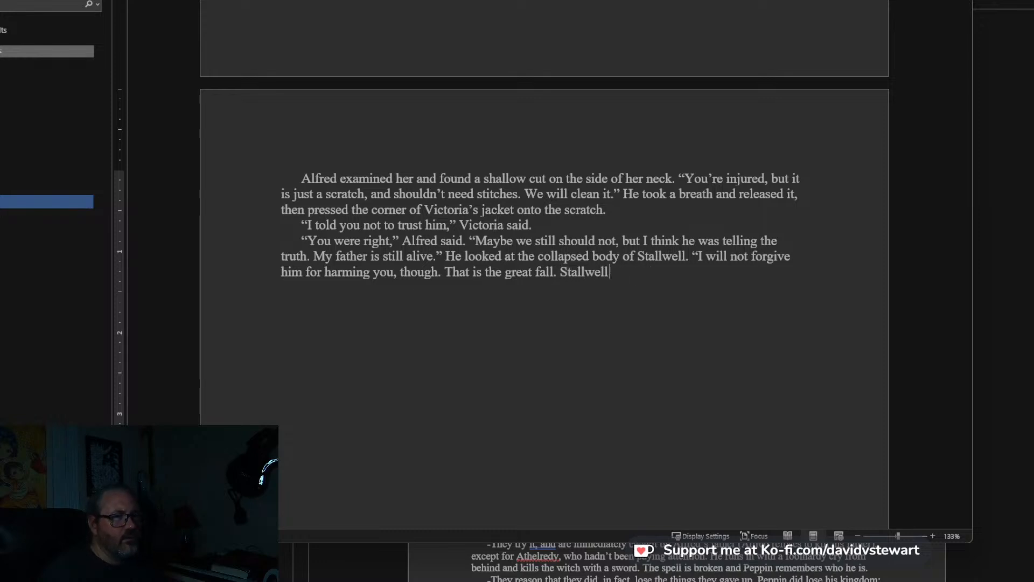
Finish Alfred's quotation with: The Stallwell I knew would never have stooped to threatening a girl.” and start a new paragraph.
{"action": "type", "text": "The Sta"}
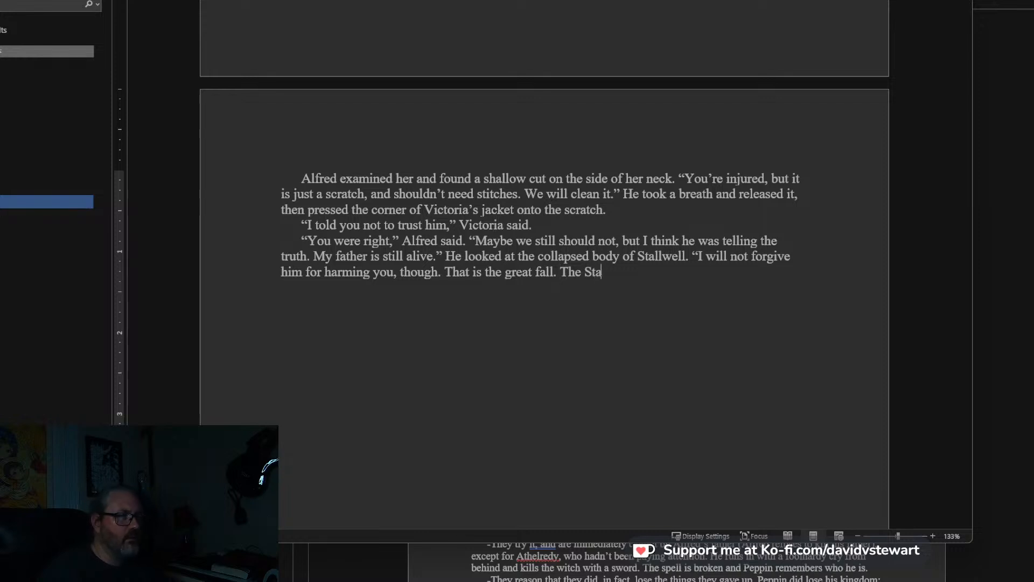
{"action": "type", "text": "llwell I knew w"}
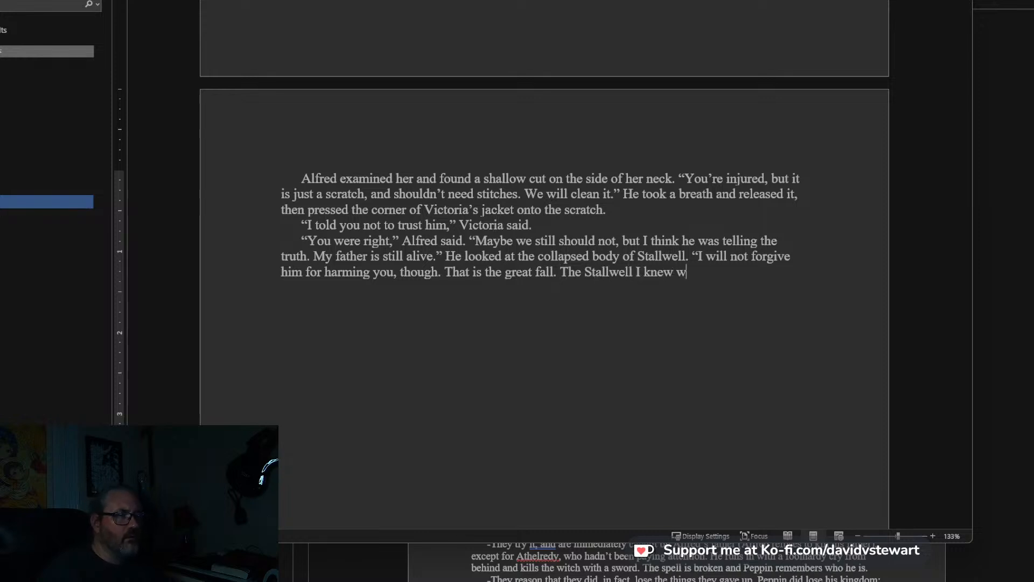
{"action": "type", "text": "ould never have stooped to t"}
{"action": "type", "text": "hreaten"}
{"action": "type", "text": "nig"}
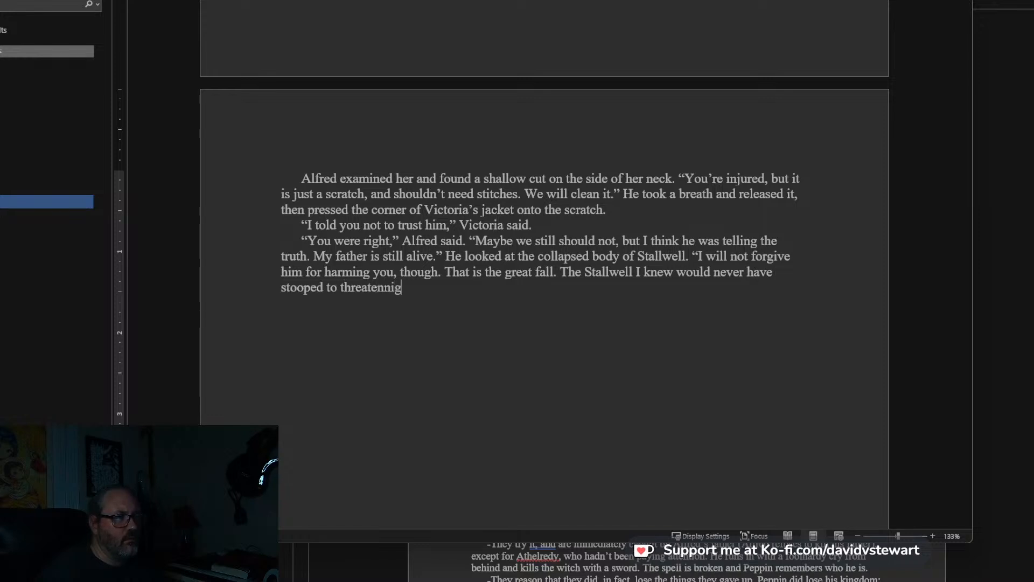
{"action": "type", "text": "ing a girl"}
{"action": "type", "text": ".\""}
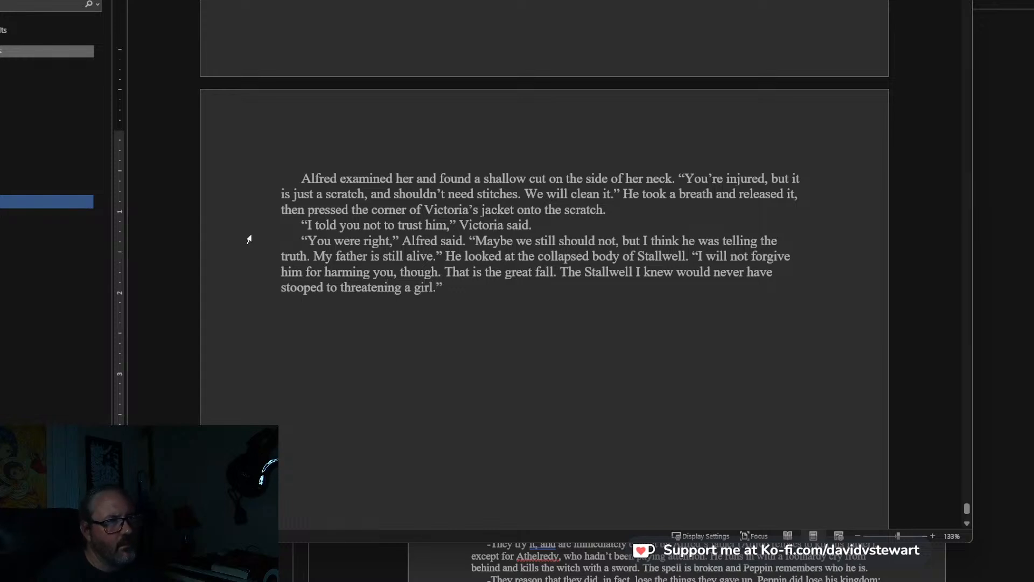
{"action": "scroll", "coordinate": [410, 215], "scroll_direction": "down", "scroll_amount": 2}
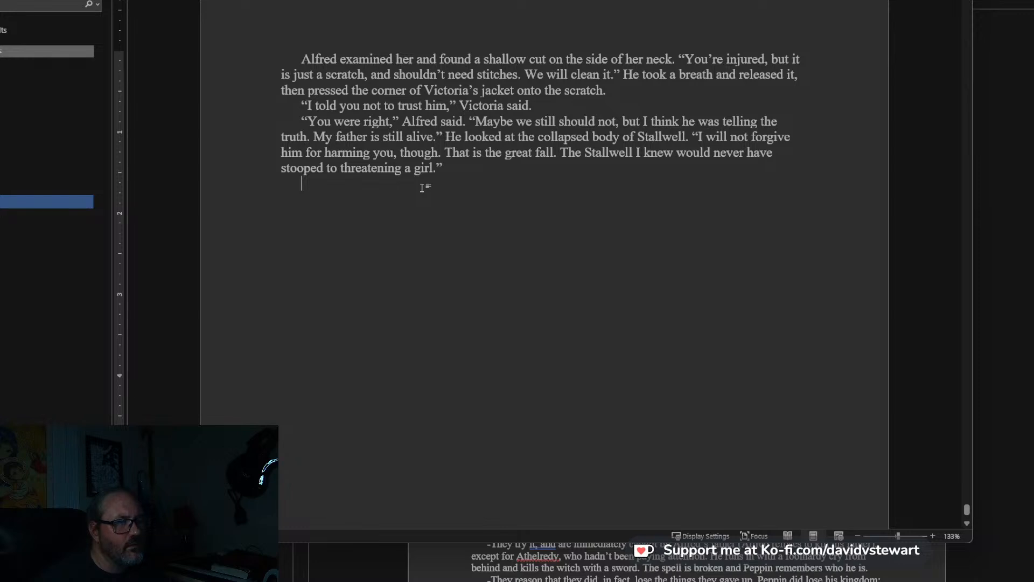
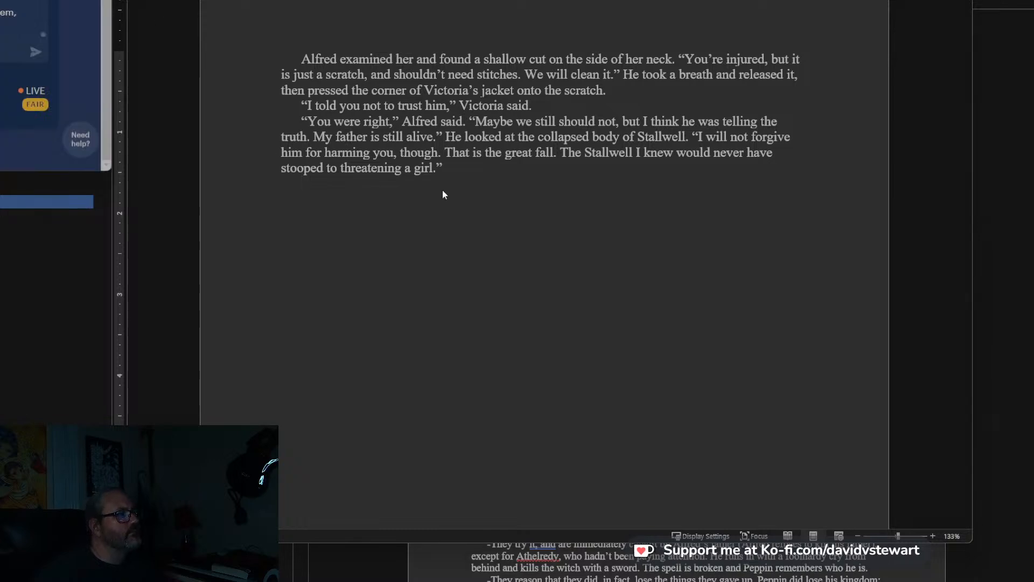
Insert “, just below her jaw” after “a shallow cut on the side of her neck” in the sentence describing Victoria's wound.
{"action": "left_click", "coordinate": [433, 183]}
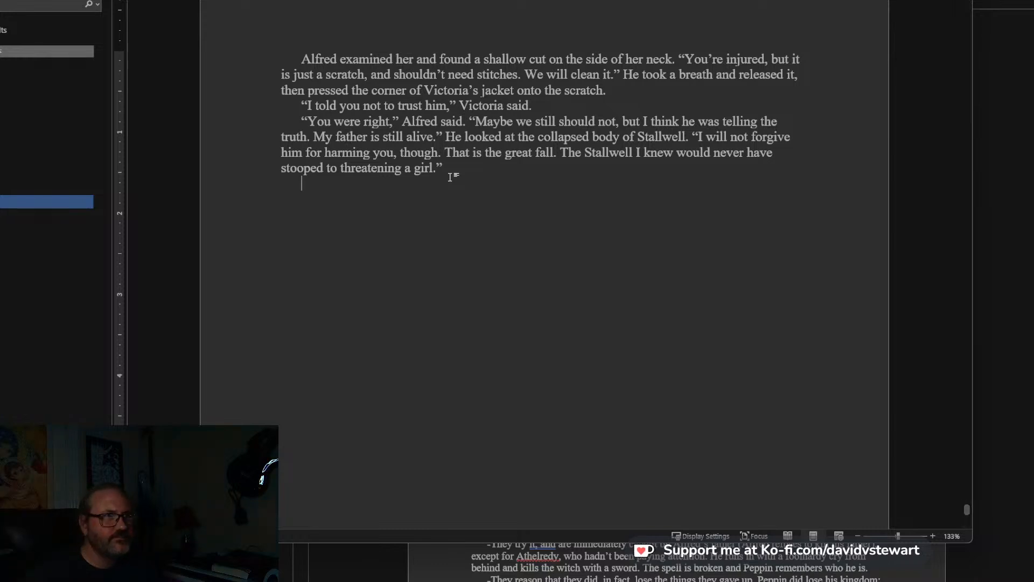
{"action": "scroll", "coordinate": [605, 173], "scroll_direction": "up", "scroll_amount": 6}
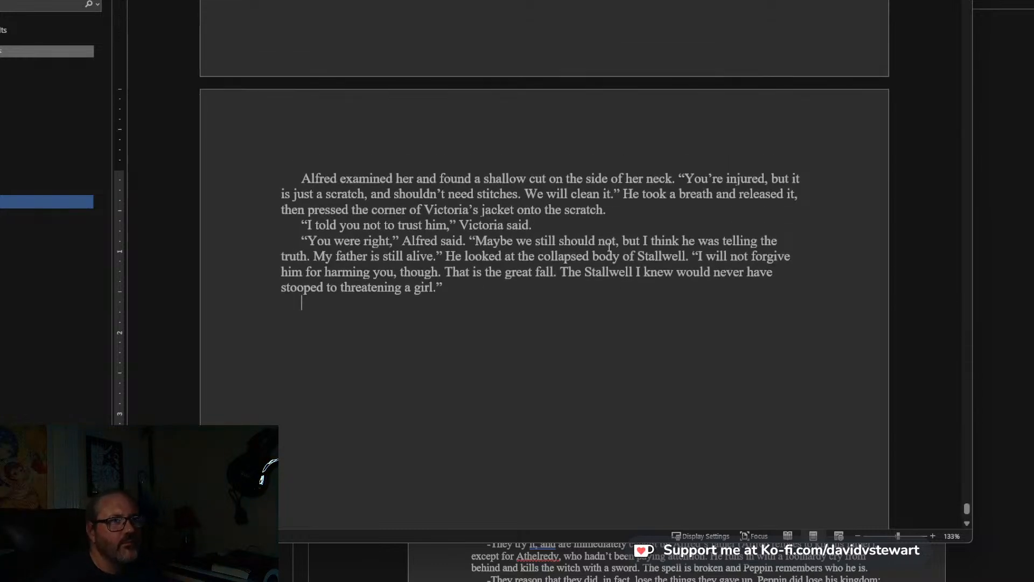
{"action": "left_click", "coordinate": [593, 160]}
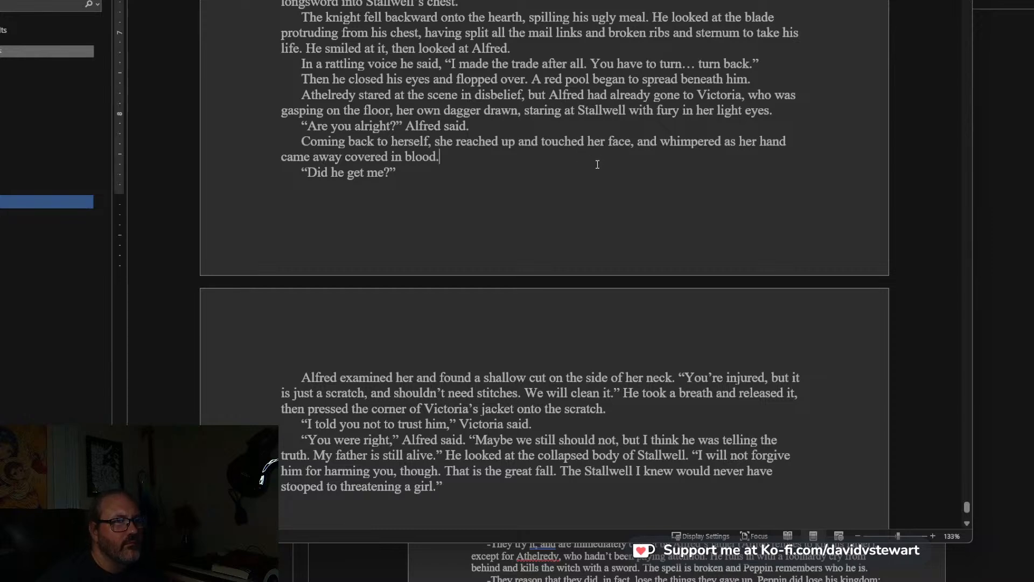
{"action": "scroll", "coordinate": [596, 166], "scroll_direction": "down", "scroll_amount": 3}
{"action": "left_click", "coordinate": [673, 221]}
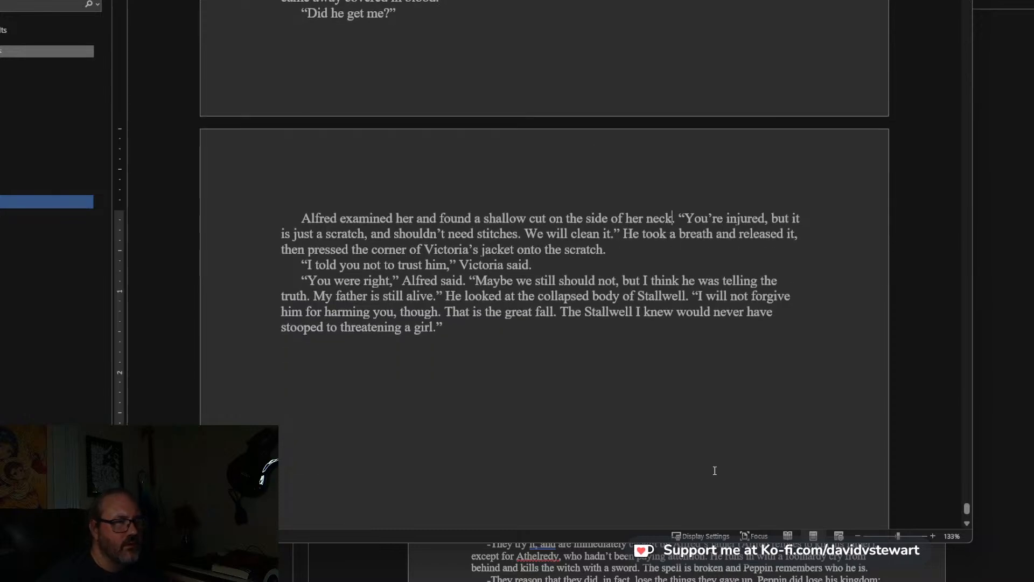
{"action": "type", "text": ", just below her jaw."}
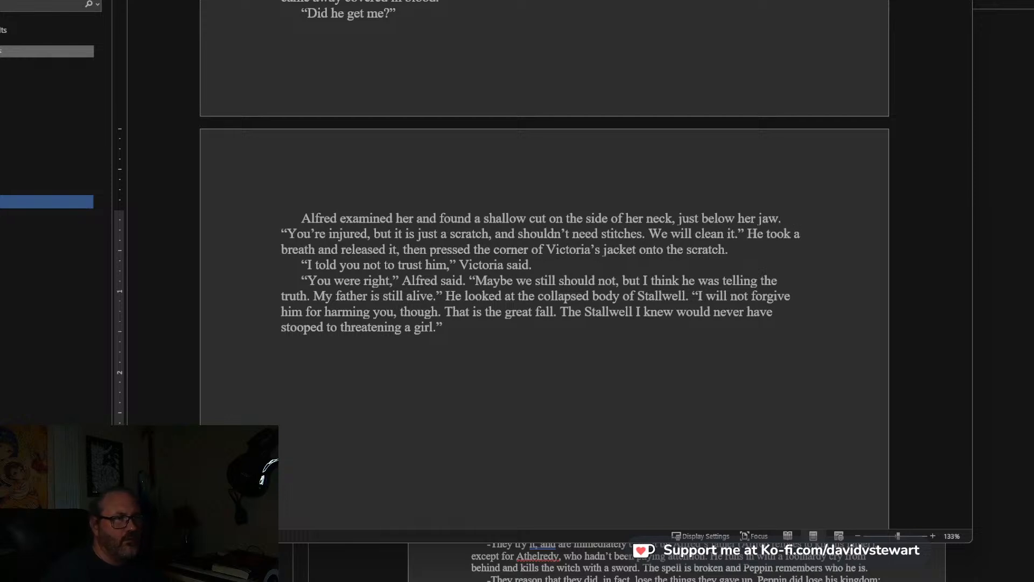
Begin a new paragraph after Alfred's speech with: “I wonder what all that nonsense about bargaining was,” Athelredy said,.
{"action": "left_click", "coordinate": [646, 250]}
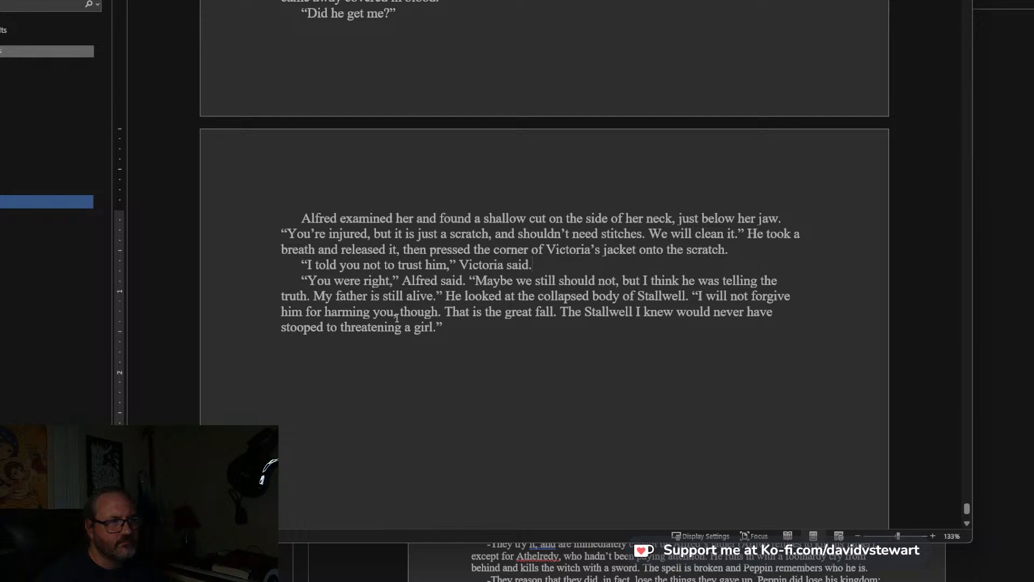
{"action": "scroll", "coordinate": [493, 329], "scroll_direction": "down", "scroll_amount": 3}
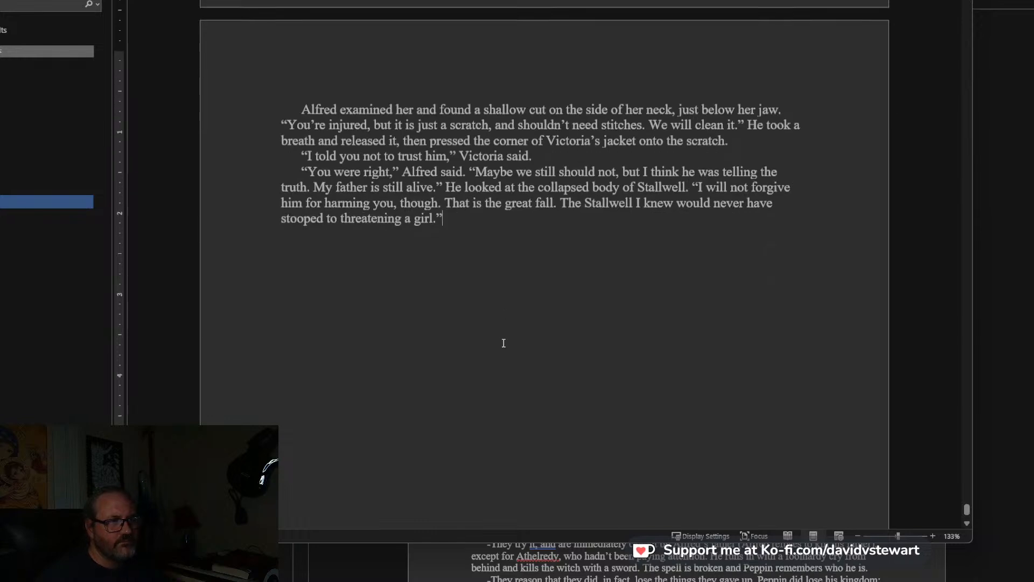
{"action": "left_click", "coordinate": [455, 170]}
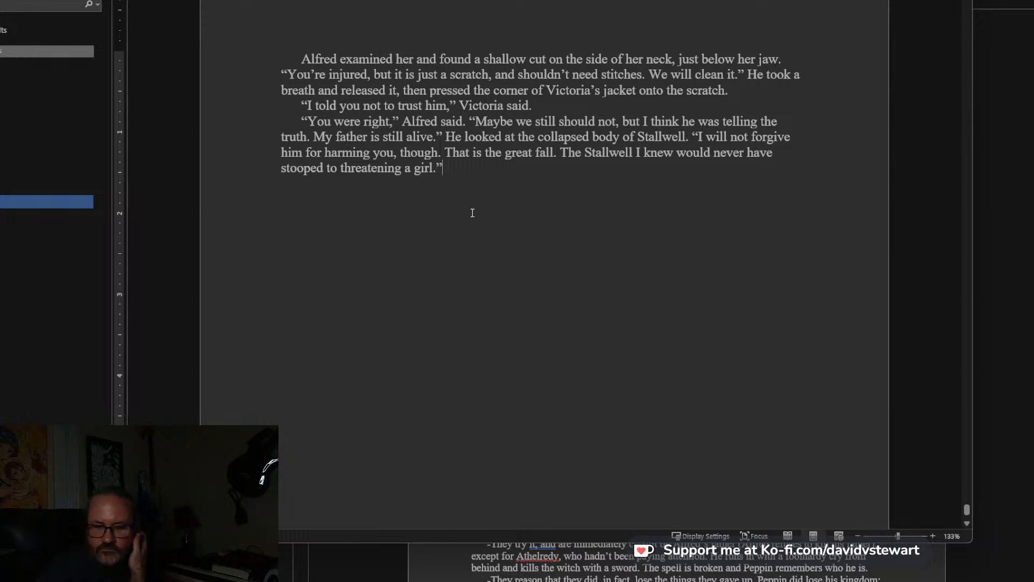
{"action": "key", "text": "Return"}
{"action": "type", "text": "“I won"}
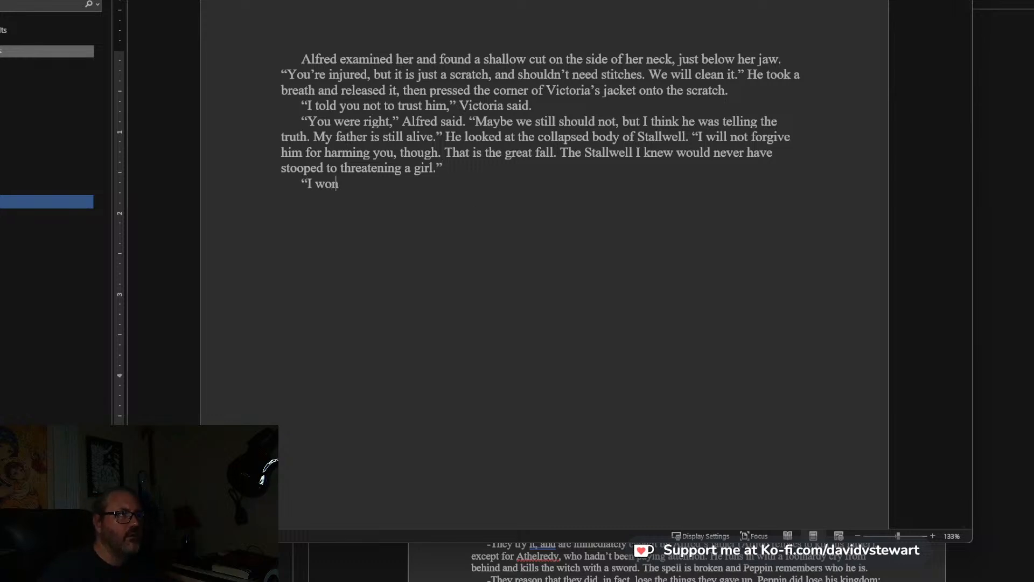
{"action": "type", "text": "der what all that "}
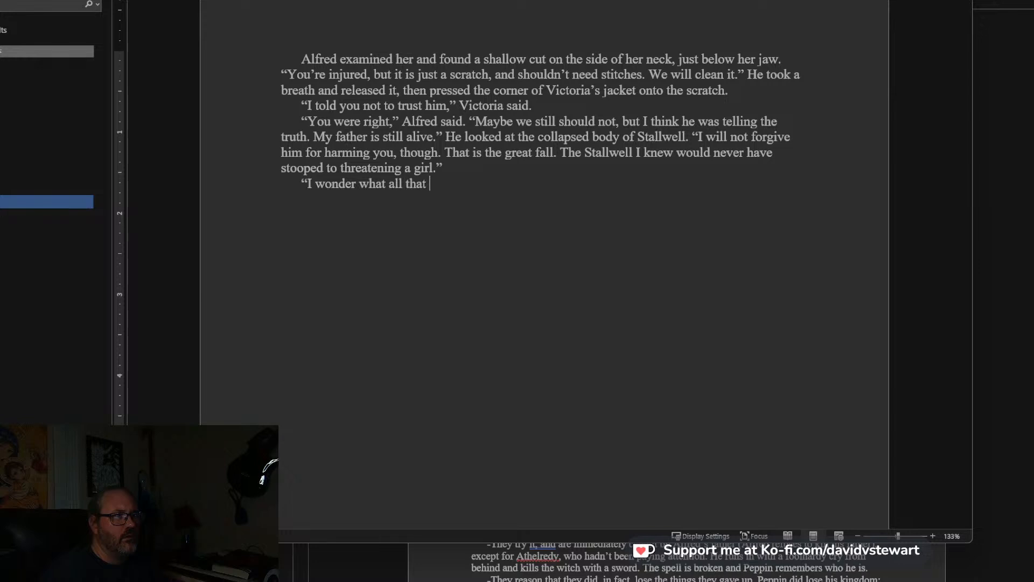
{"action": "type", "text": "nonsense about b"}
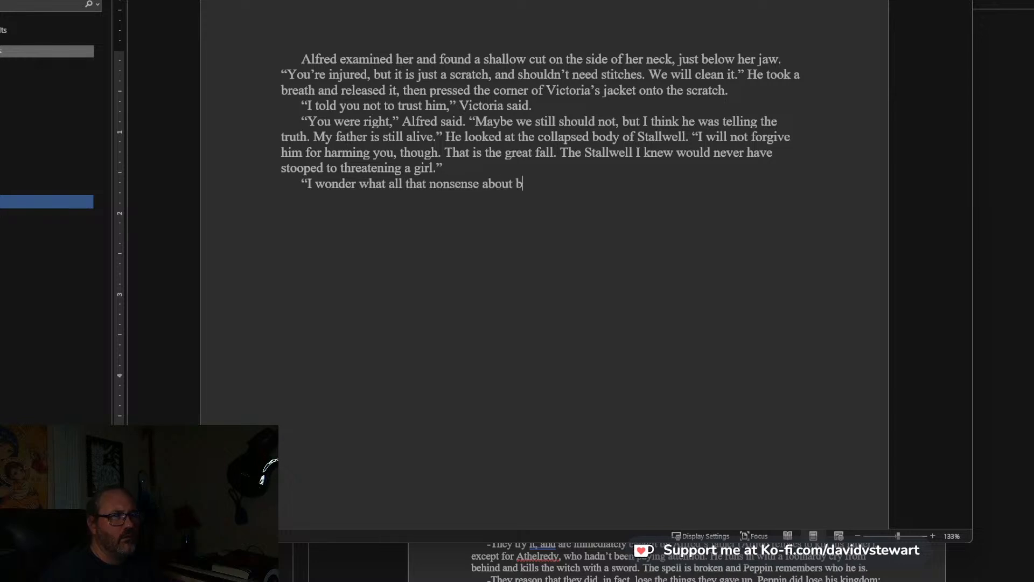
{"action": "type", "text": "argaining was"}
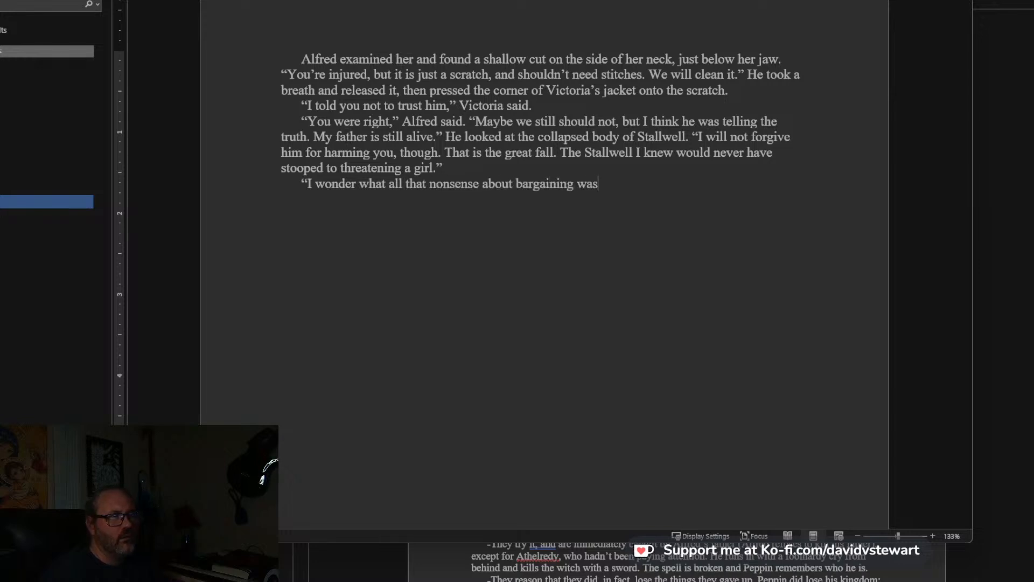
{"action": "type", "text": ",\" Athelre"}
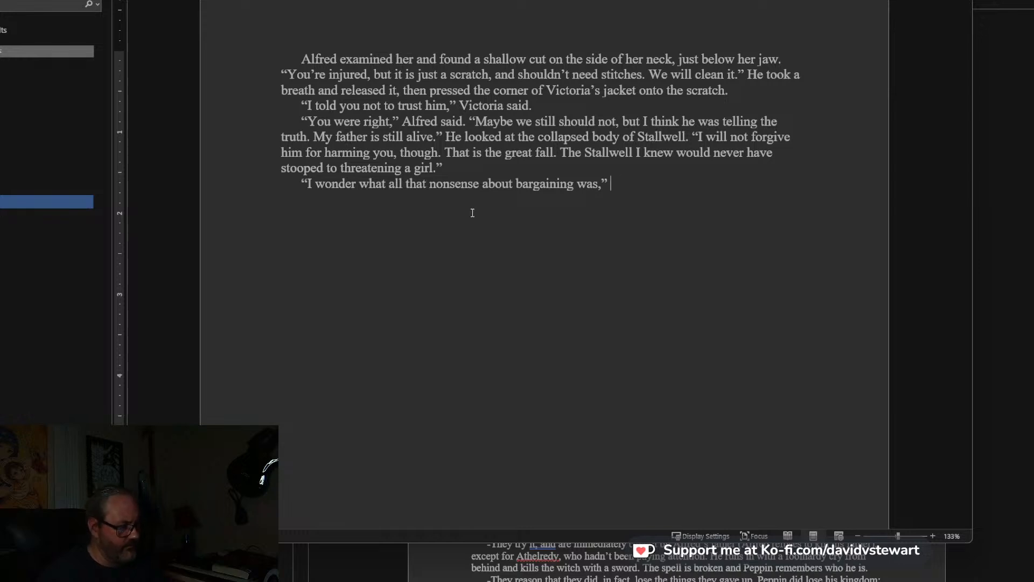
{"action": "type", "text": "dy said, bending over Stallwell to check his hear"}
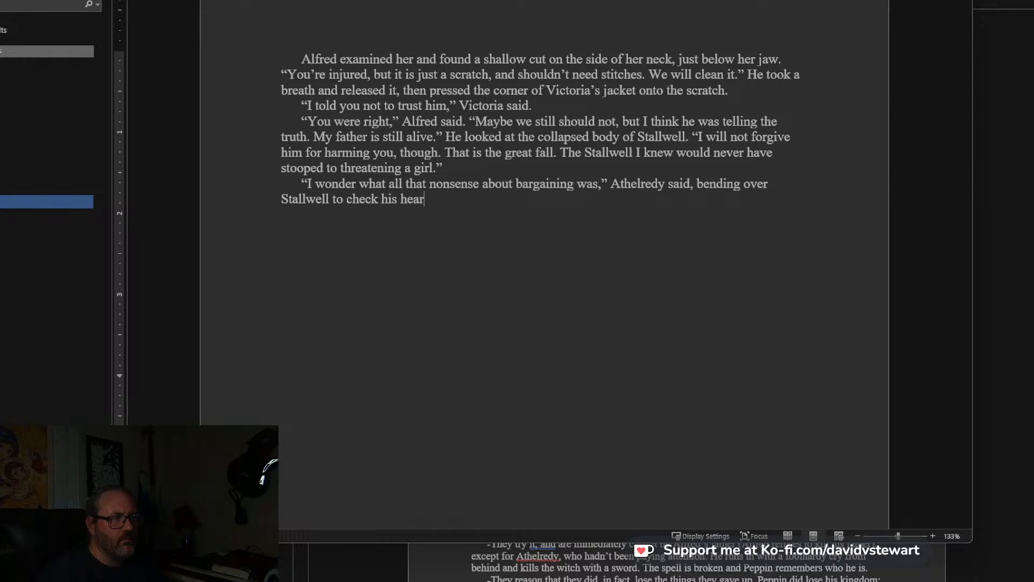
{"action": "type", "text": "t,"}
Finish Athelredy's sentence with: bending over Stallwell to check his heart and carefully removing Alfred’s sword.
{"action": "key", "text": "BackSpace"}
{"action": "type", "text": "a"}
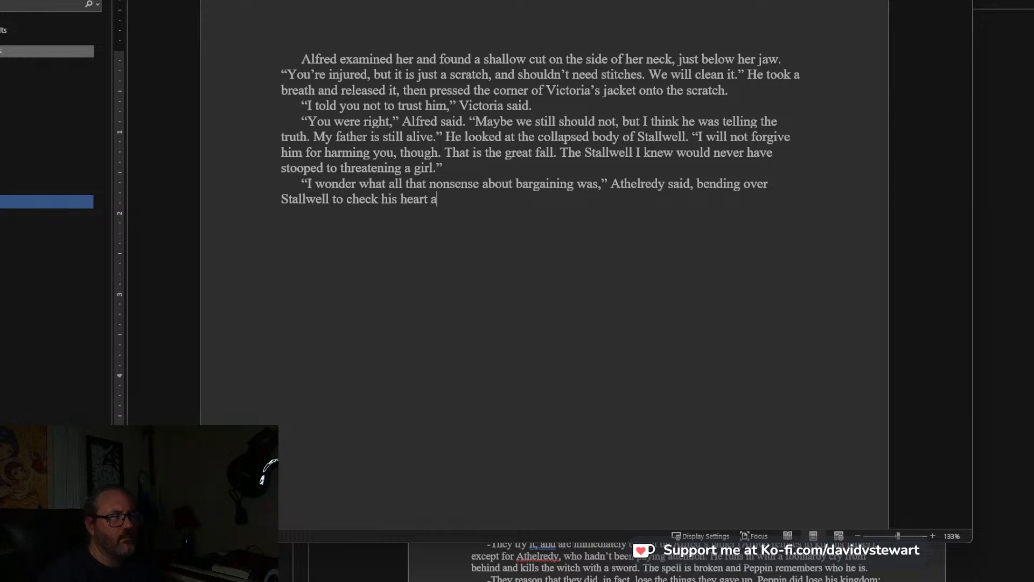
{"action": "type", "text": "nd carefully r"}
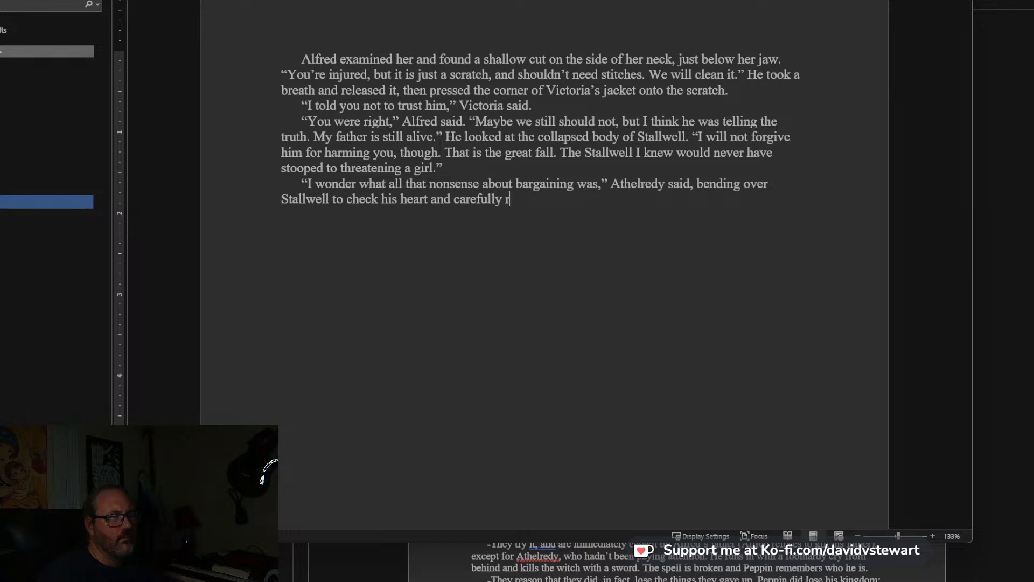
{"action": "type", "text": "emoving Alfe"}
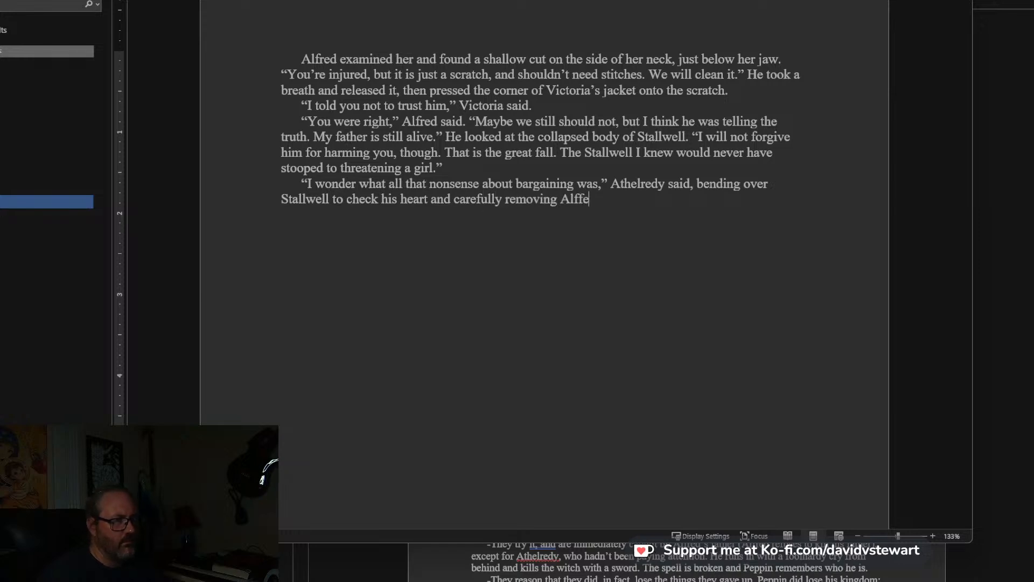
{"action": "type", "text": "d's sword."}
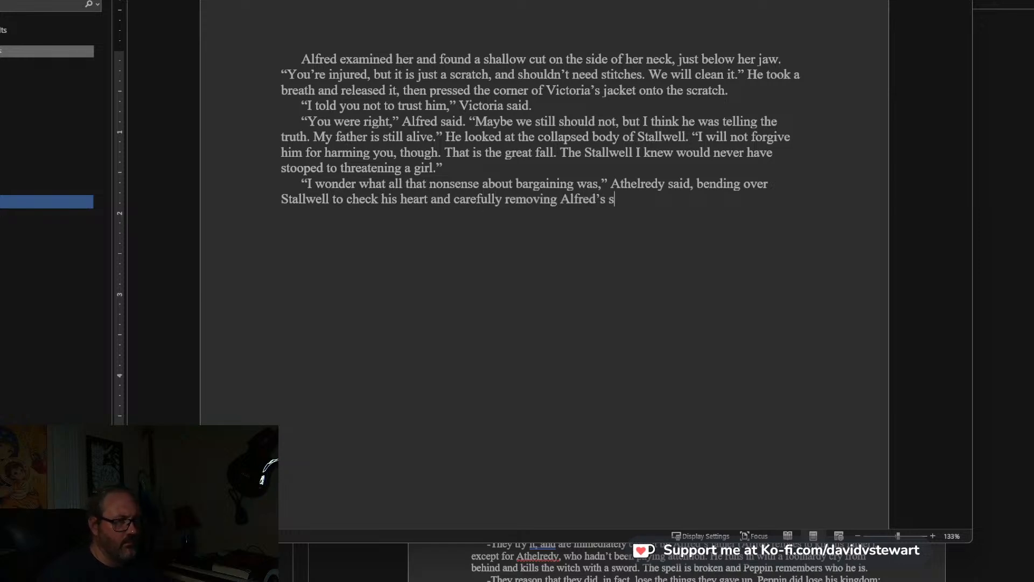
Write the reply in a new paragraph: “I will tell you later,” Victoria said. “When I have calmed down a bit. I have an idea.”.
{"action": "key", "text": "Return"}
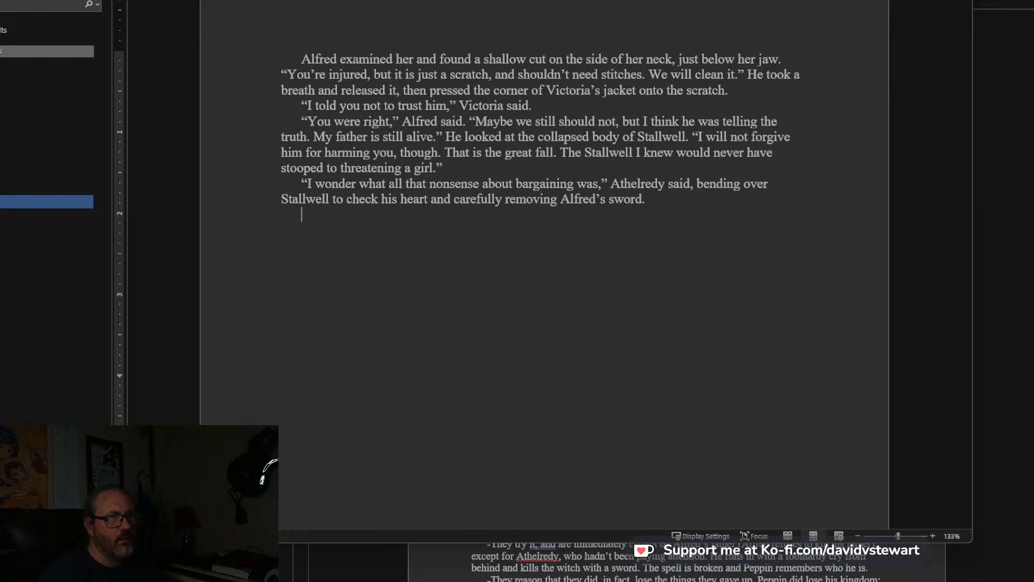
{"action": "type", "text": "\"I wil"}
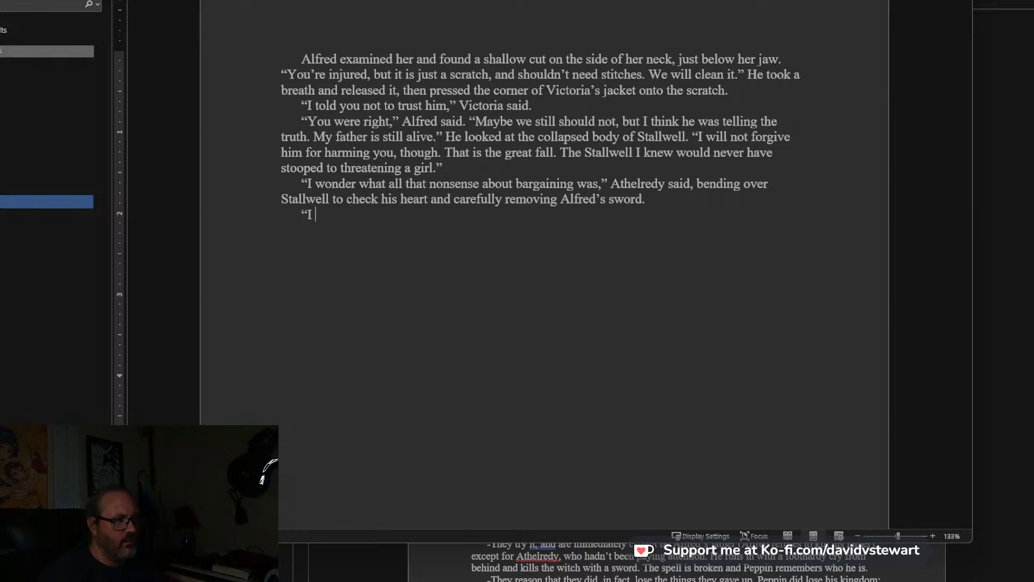
{"action": "type", "text": "l tell y"}
{"action": "type", "text": "ou later,\" "}
{"action": "type", "text": "Victoria said. "}
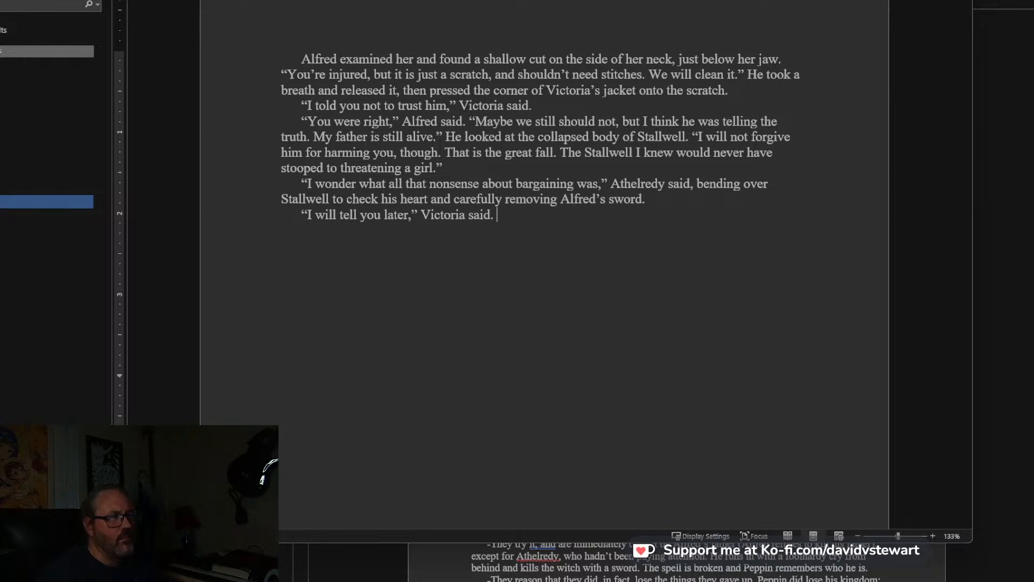
{"action": "type", "text": "\"When I have calmed down a "}
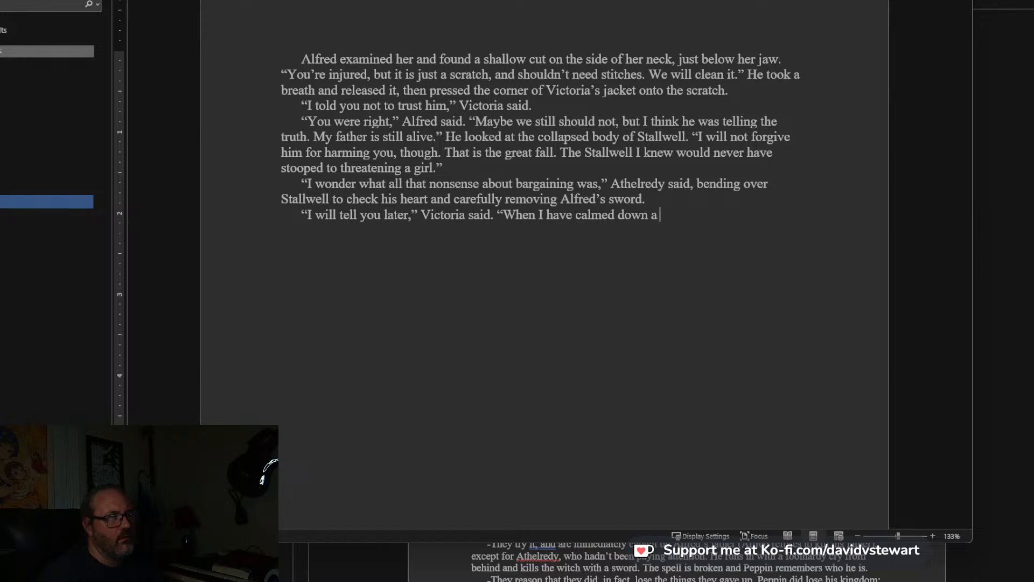
{"action": "type", "text": "bit. I have an idea."}
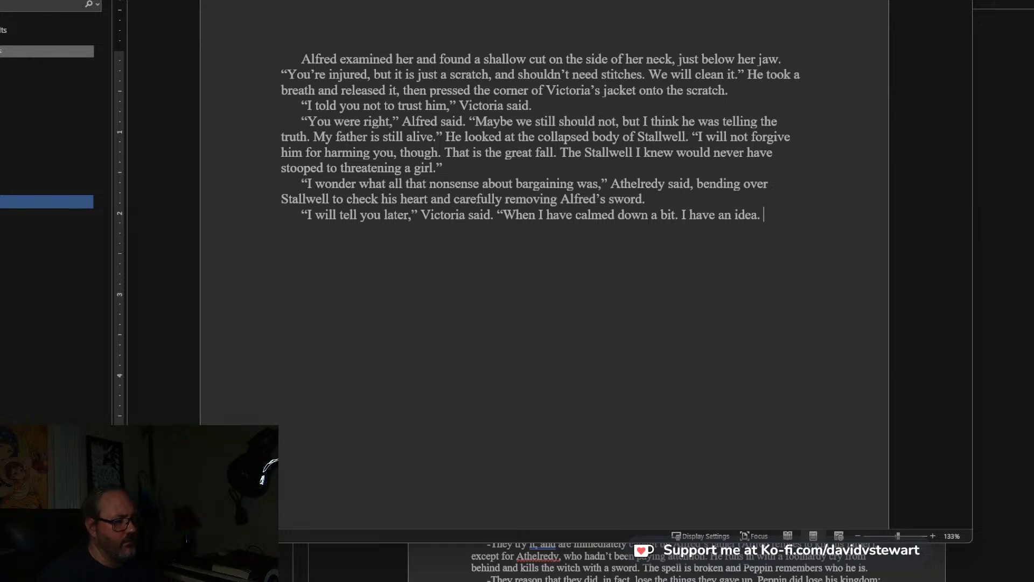
{"action": "key", "text": "BackSpace"}
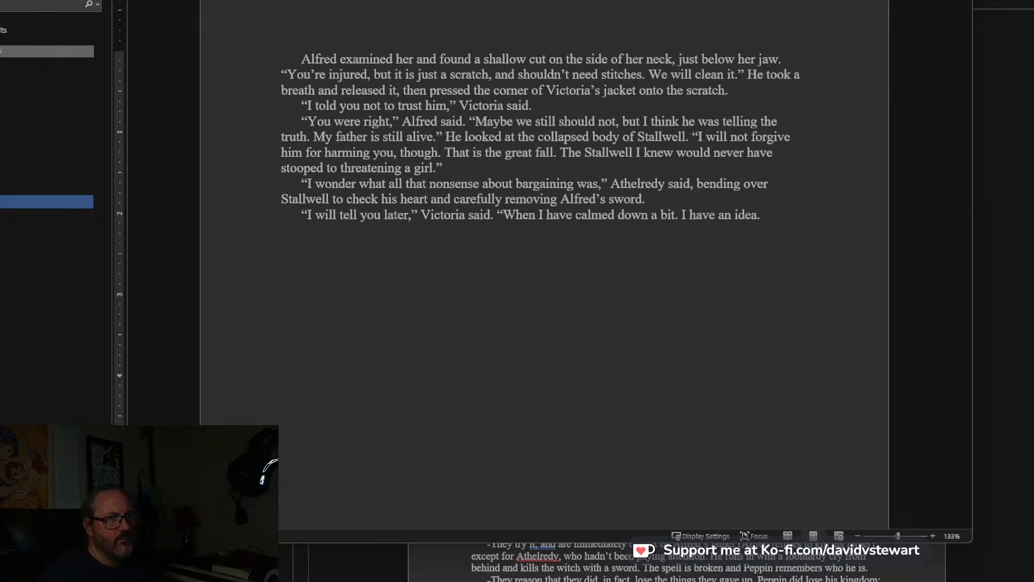
{"action": "type", "text": "”"}
{"action": "key", "text": "Return"}
{"action": "type", "text": "“I"}
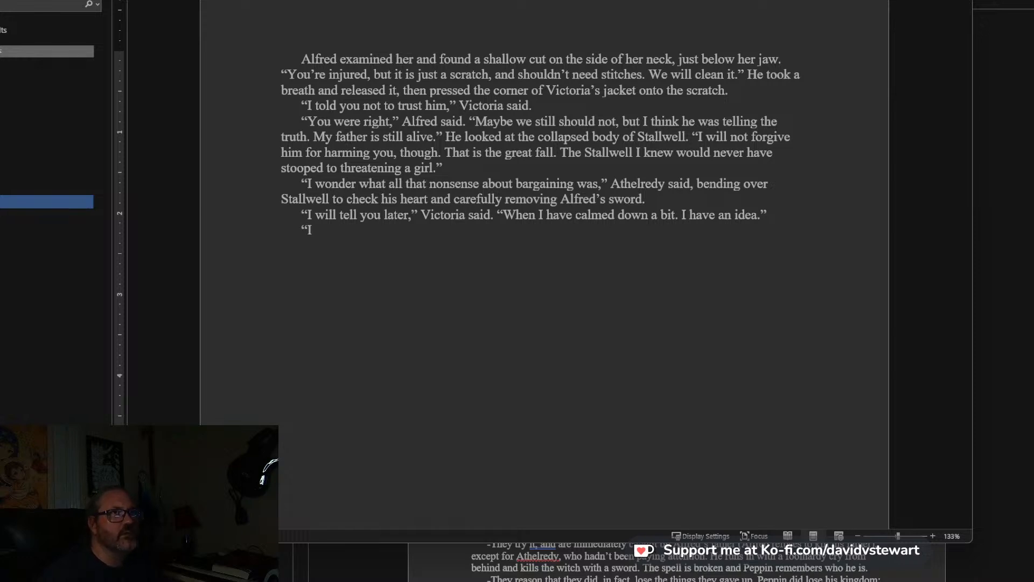
{"action": "key", "text": "BackSpace"}
{"action": "key", "text": "BackSpace"}
{"action": "key", "text": "BackSpace"}
Start a new paragraph with: “No doubt,” Alfred said. He scooped her up into his arms.
{"action": "key", "text": "Return"}
{"action": "type", "text": "“No do"}
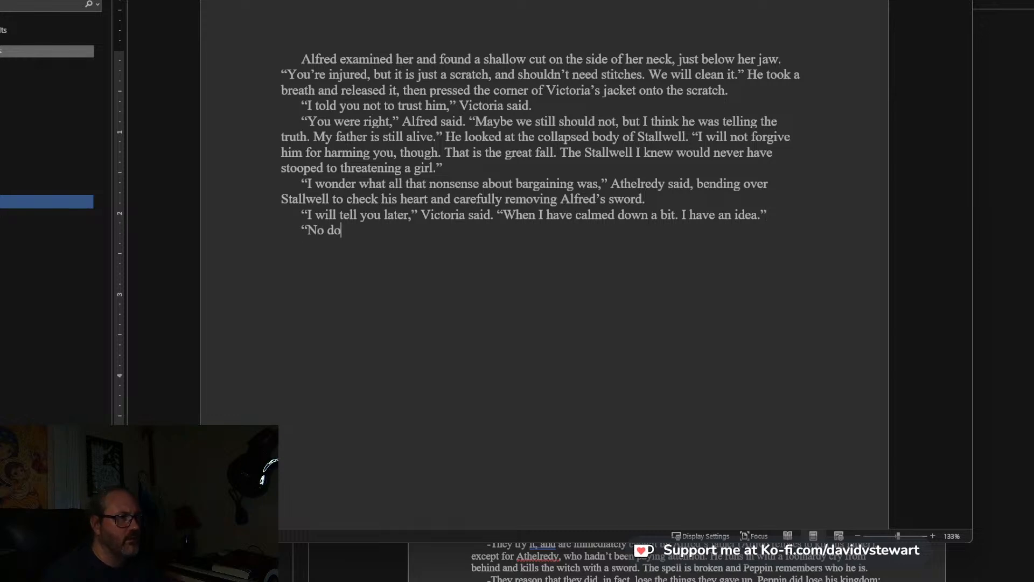
{"action": "type", "text": "ubt,” Alfred said. He scooped her up into he"}
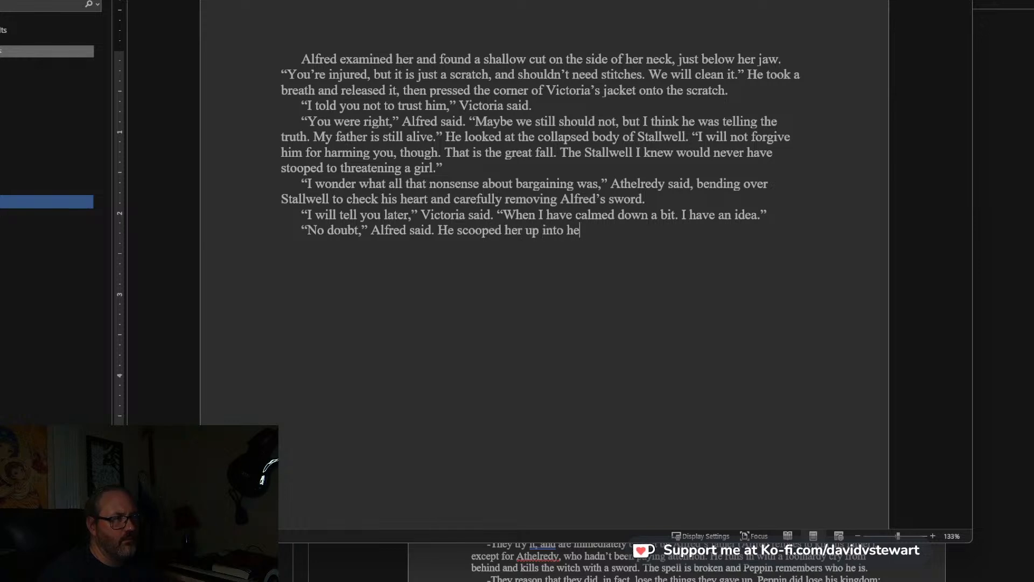
{"action": "key", "text": "BackSpace"}
{"action": "type", "text": "is arms and wi"}
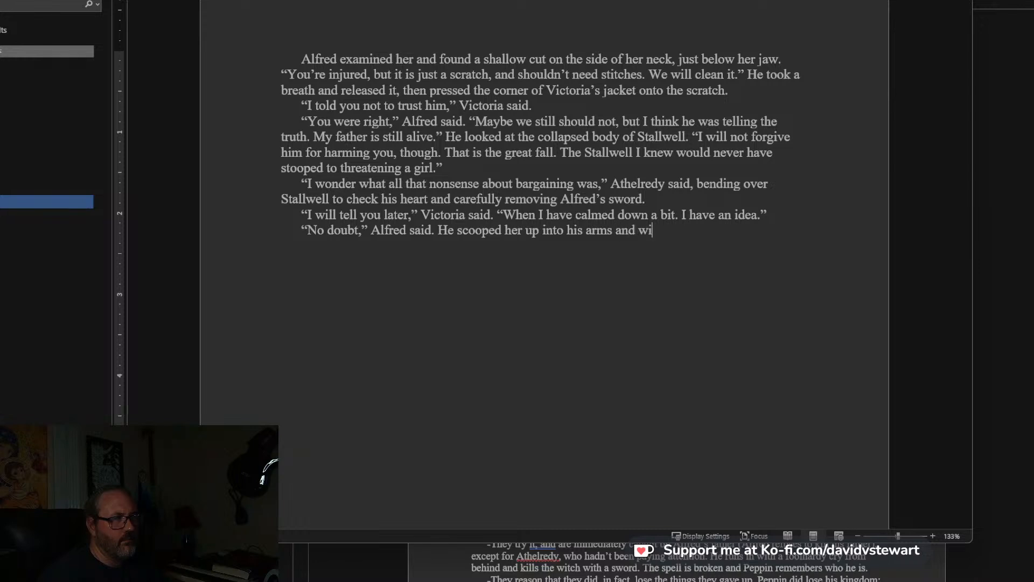
{"action": "type", "text": "th some effort car"}
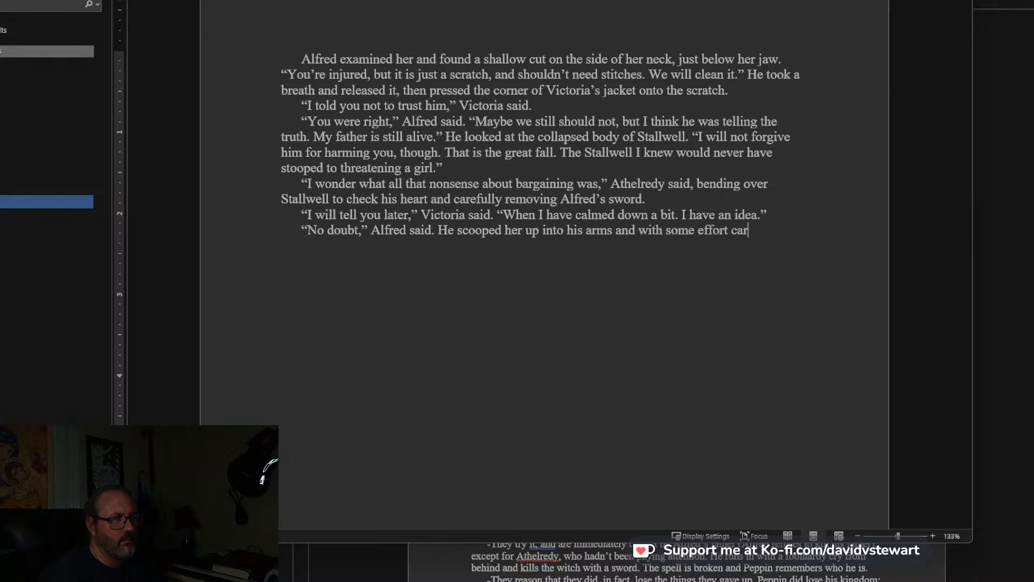
{"action": "type", "text": "ried her toward t"}
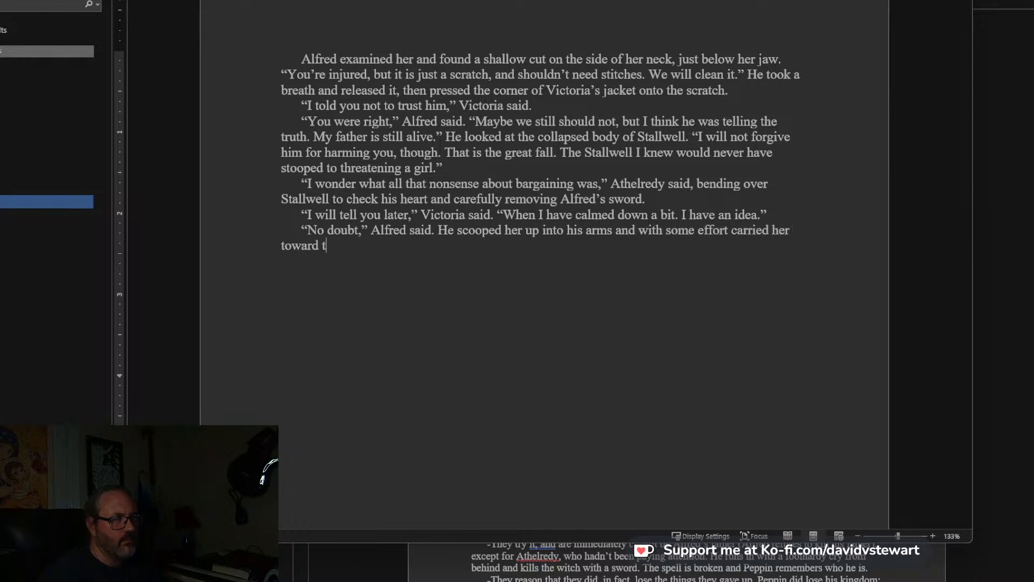
{"action": "type", "text": "he door."}
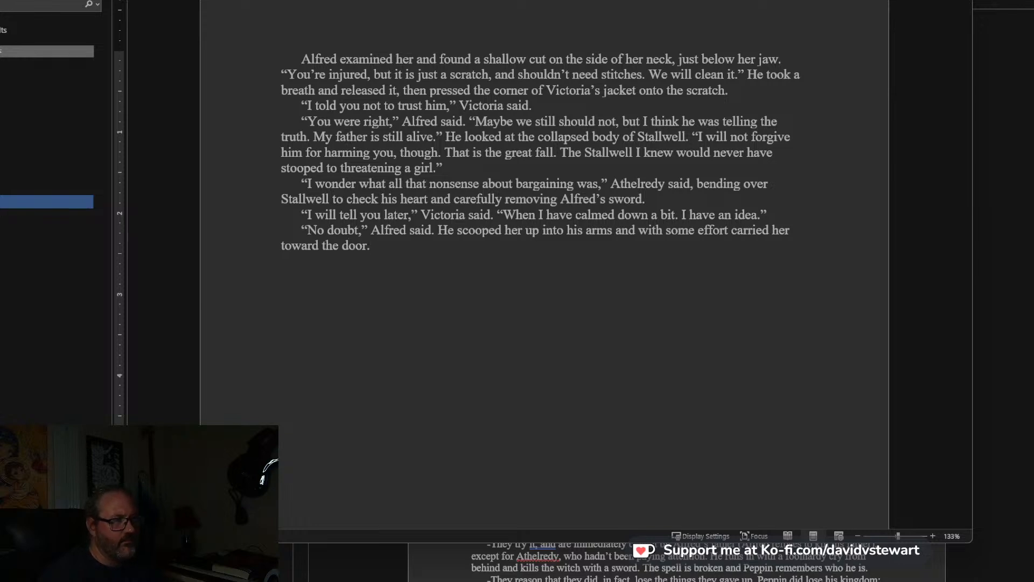
Add a new paragraph: “I can walk, silly boy!” she said, and squirmed out of his arms. “It’s just a scratch.”.
{"action": "key", "text": "Return"}
{"action": "type", "text": "“I can wal"}
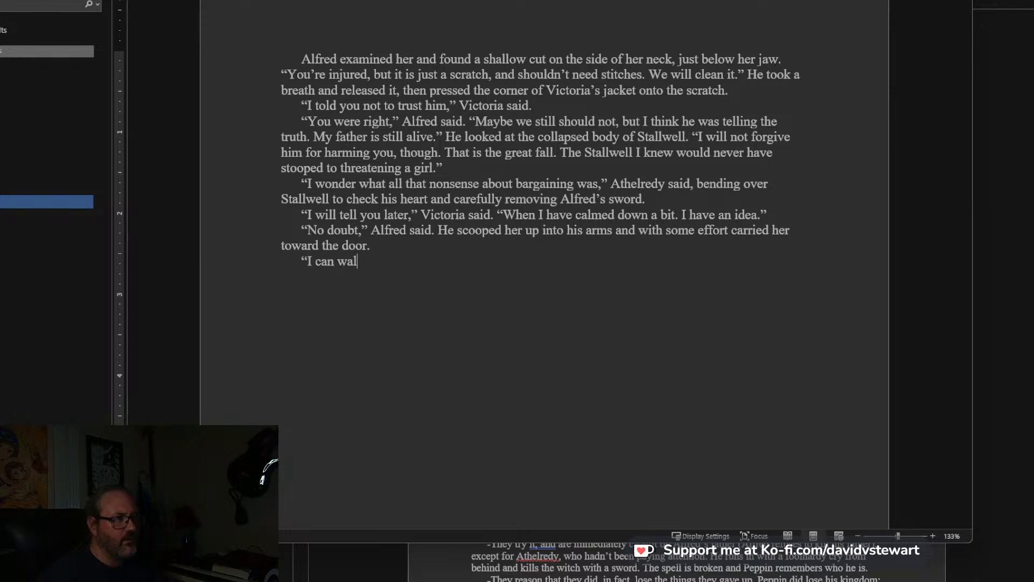
{"action": "type", "text": "k, silly"}
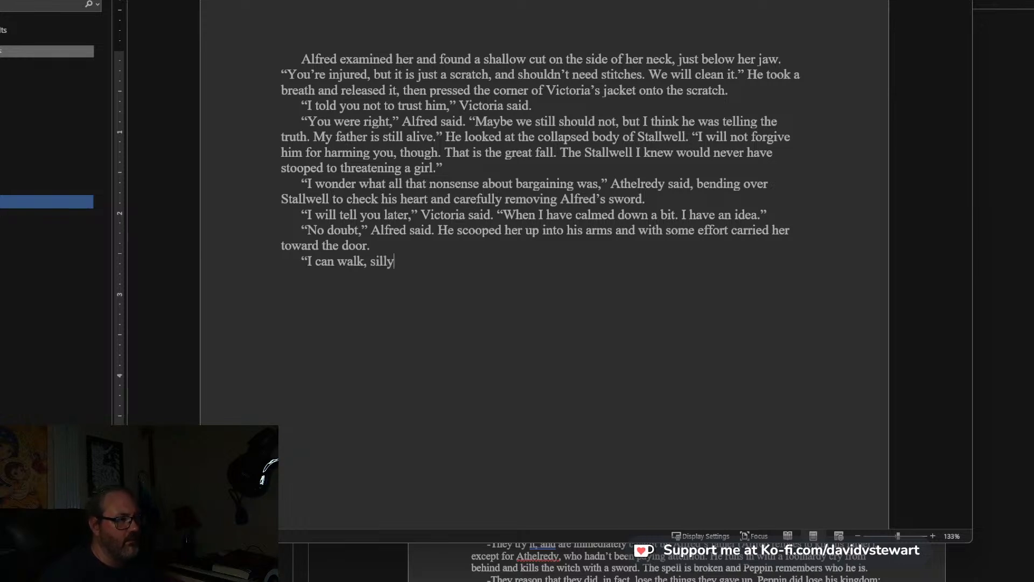
{"action": "type", "text": " boy!”"}
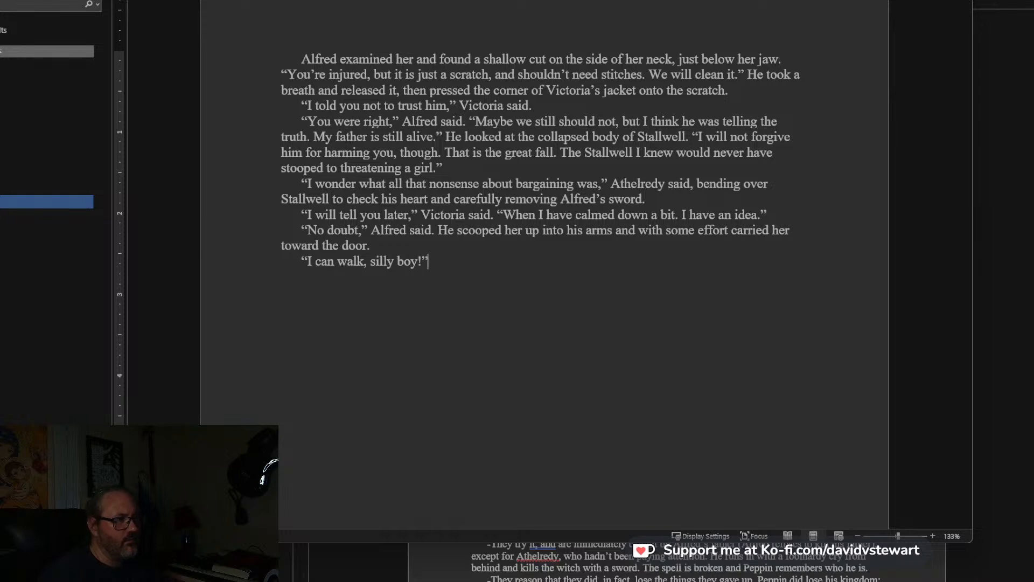
{"action": "type", "text": " she said, a"}
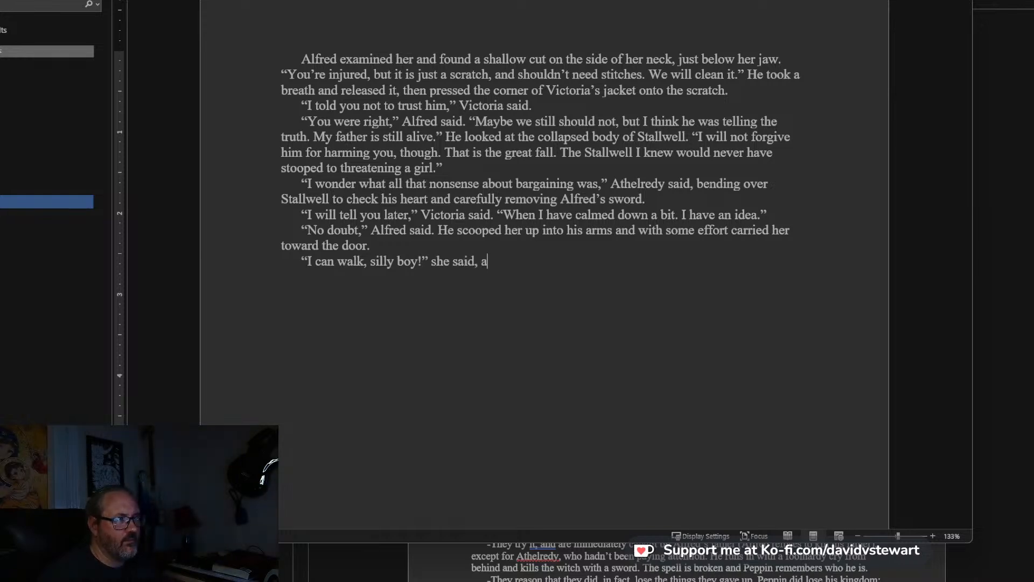
{"action": "type", "text": "nd squirmed "}
{"action": "type", "text": "out of his arms."}
{"action": "type", "text": " \"It "}
{"action": "type", "text": "'s just a "}
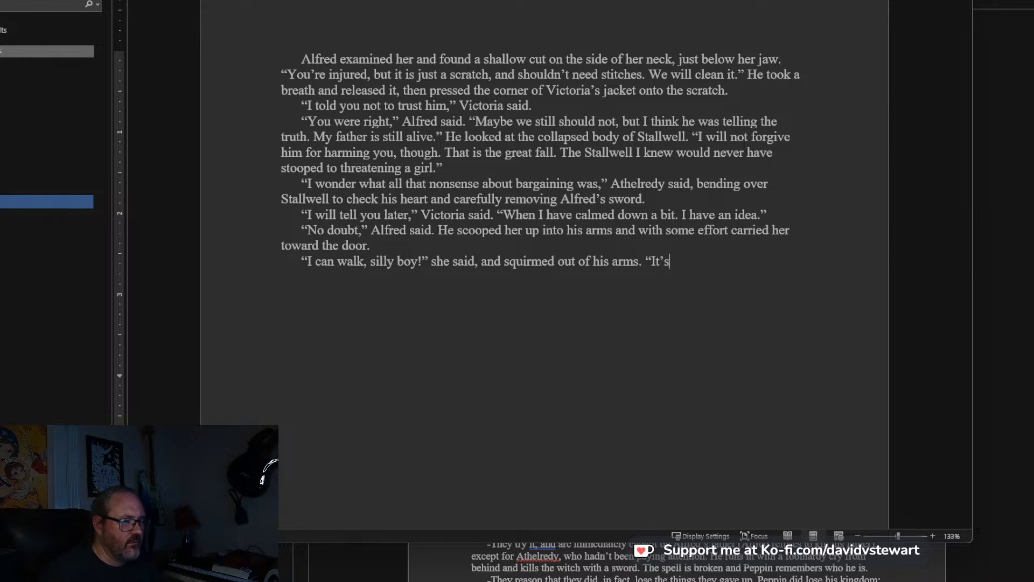
{"action": "type", "text": "scratch.”"}
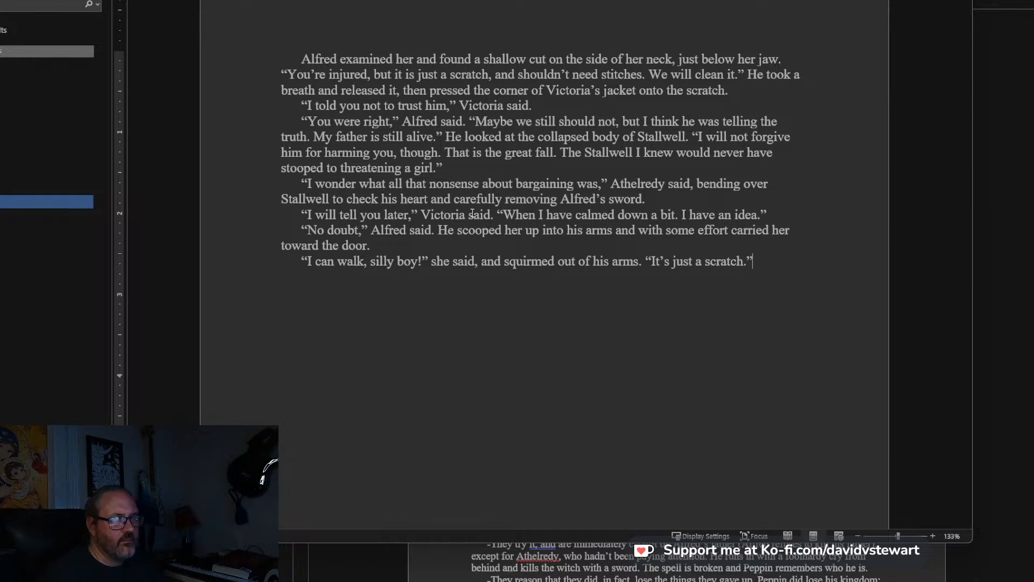
Append to the end of Alfred's paragraph about carrying her toward the door: “Let us get out of this foul tomb.”.
{"action": "type", "text": "\"Let us get out o"}
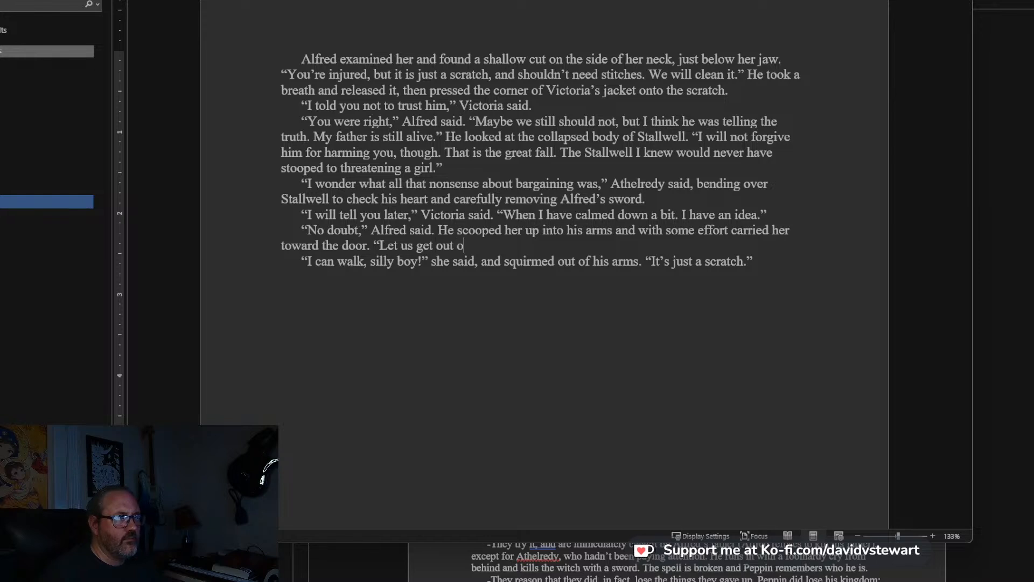
{"action": "type", "text": "f the fou"}
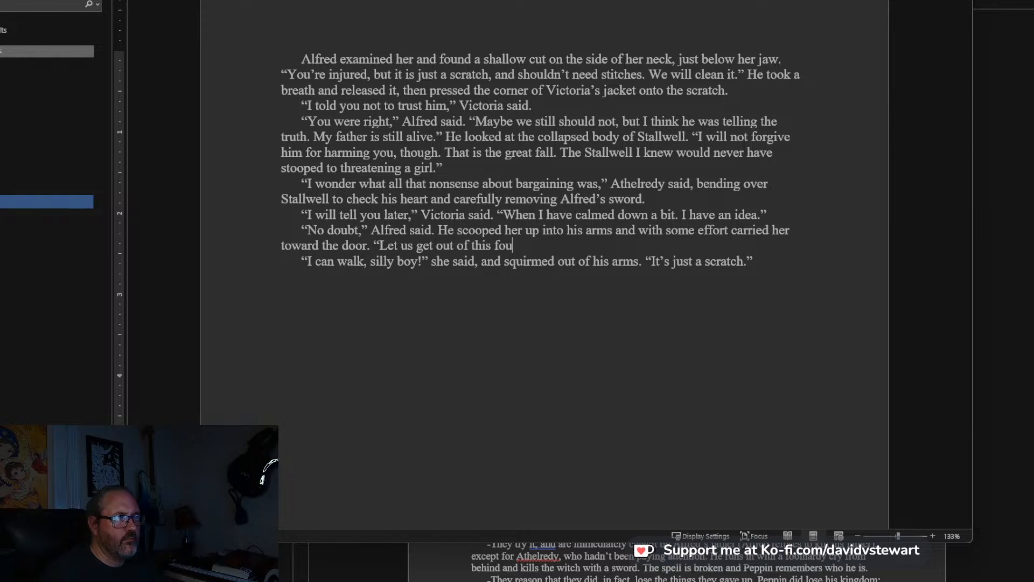
{"action": "type", "text": "l tomb.”"}
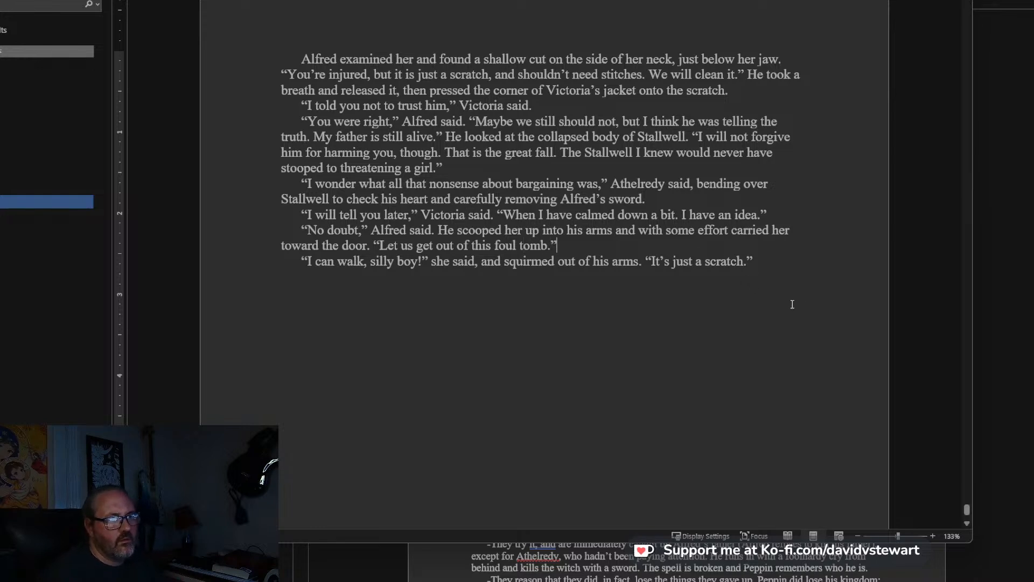
Start a new paragraph after Victoria's scratch line with: Athelredy laughed. “Very dashing, Alfred.
{"action": "key", "text": "Return"}
{"action": "type", "text": "Athelredy lau"}
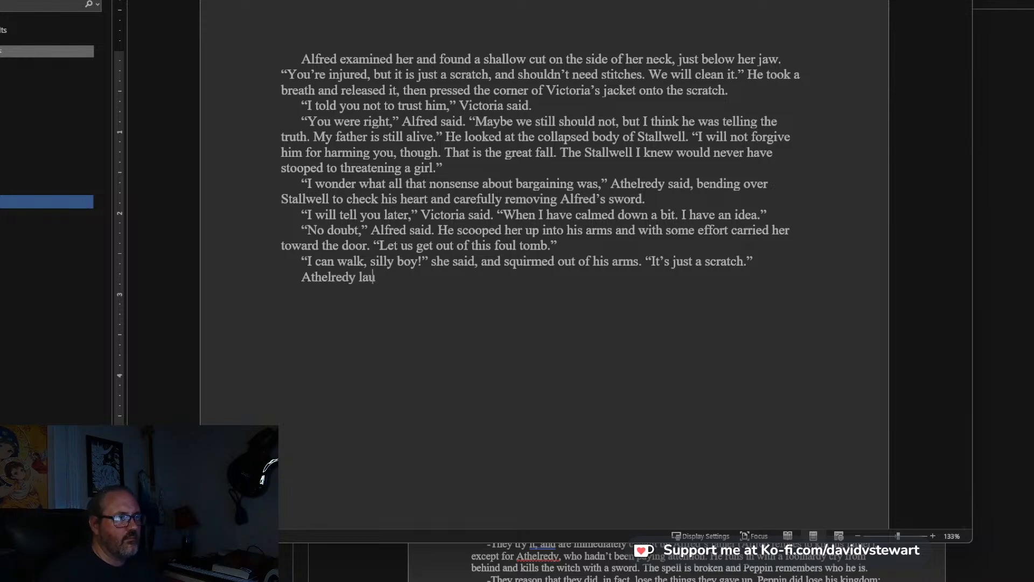
{"action": "type", "text": "ghed. “Very dashing, Alfred"}
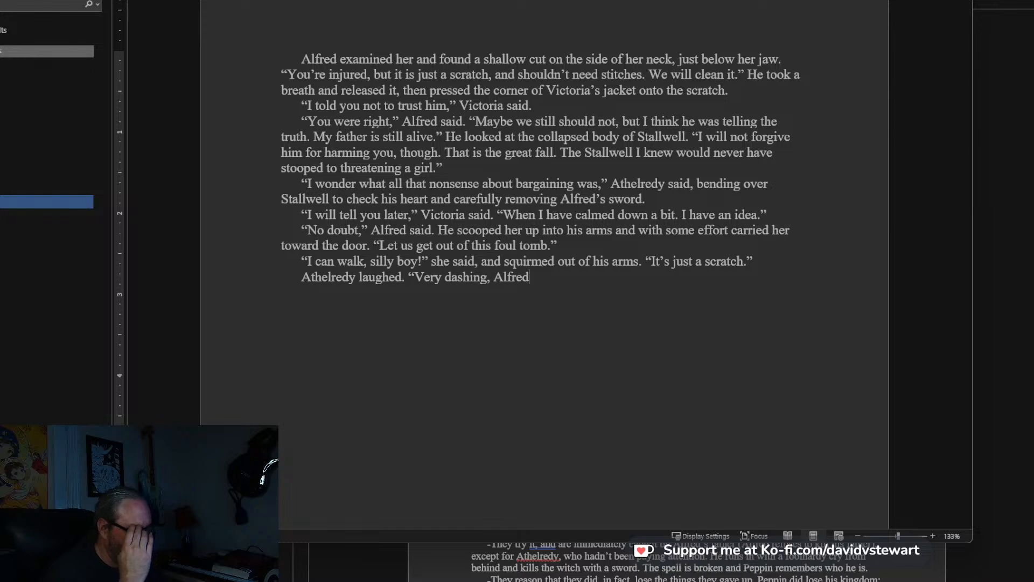
{"action": "type", "text": ". I "}
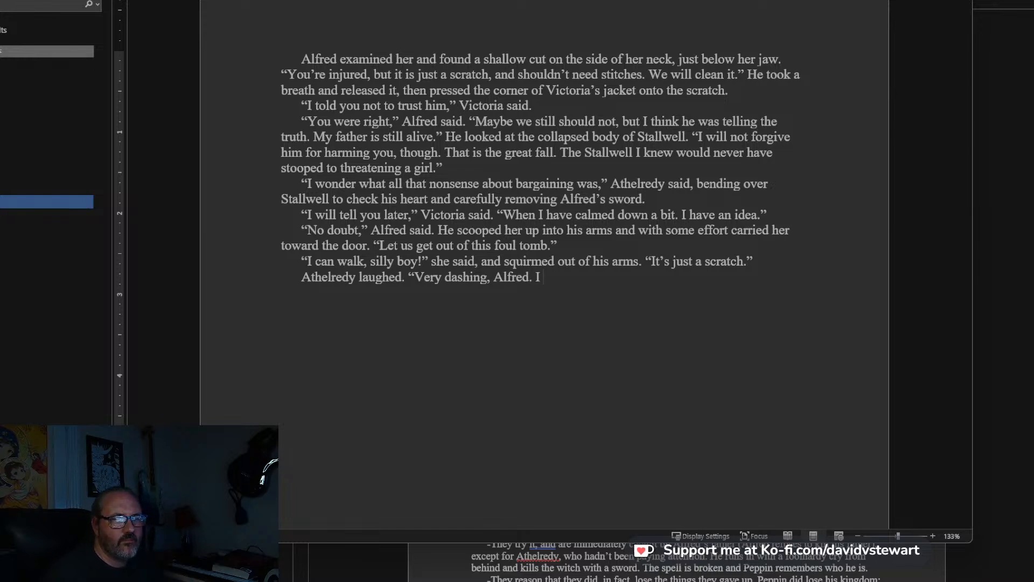
{"action": "key", "text": "BackSpace"}
{"action": "key", "text": "BackSpace"}
{"action": "key", "text": "BackSpace"}
{"action": "key", "text": "BackSpace"}
{"action": "type", "text": ", but you misu"}
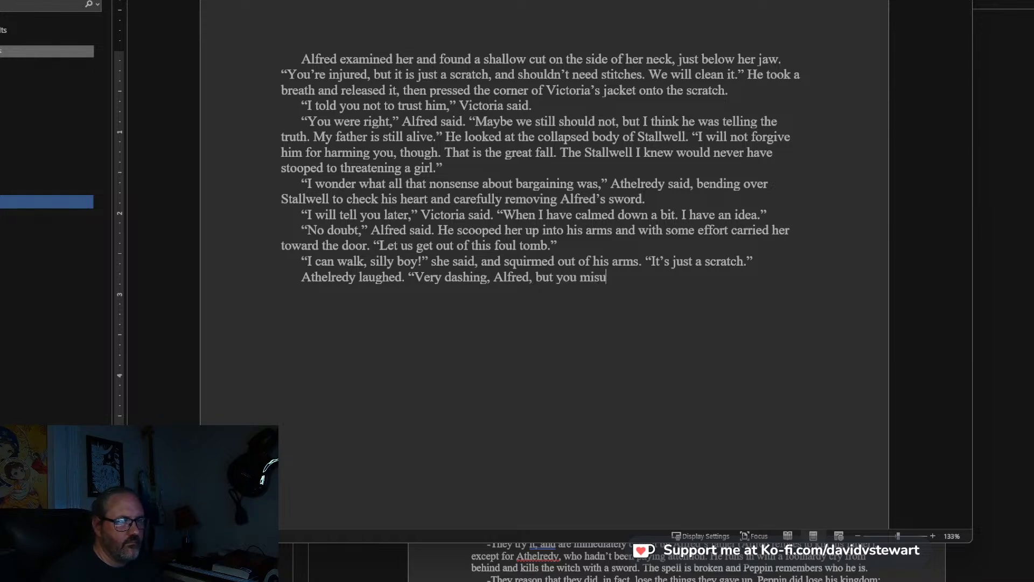
{"action": "type", "text": "nderstand the"}
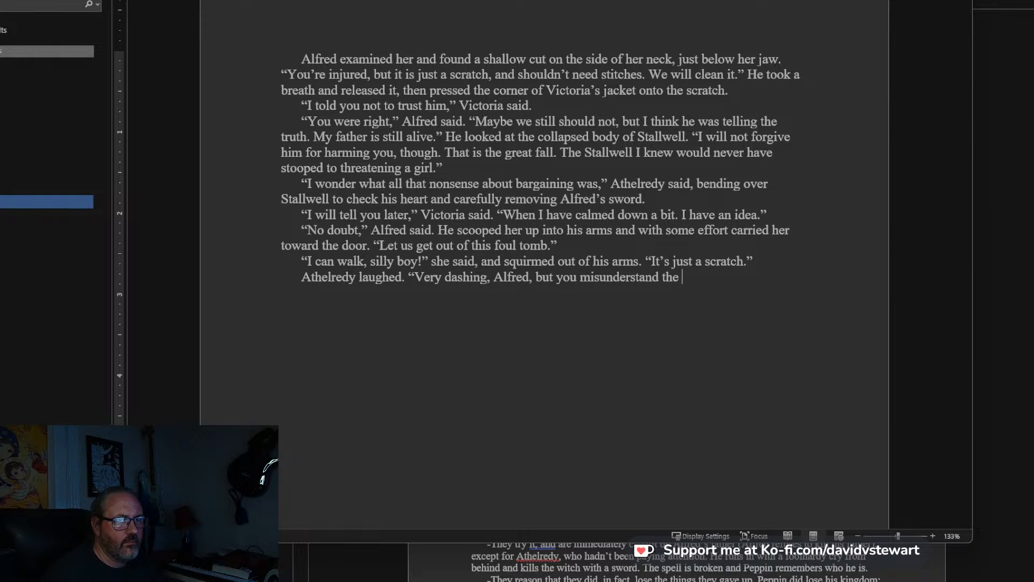
Complete Athelredy's line after “Very dashing, Alfred” with: , but you misunderstand the lady.”.
{"action": "key", "text": "BackSpace"}
{"action": "key", "text": "BackSpace"}
{"action": "key", "text": "BackSpace"}
{"action": "type", "text": "the lad"}
{"action": "type", "text": "y.\""}
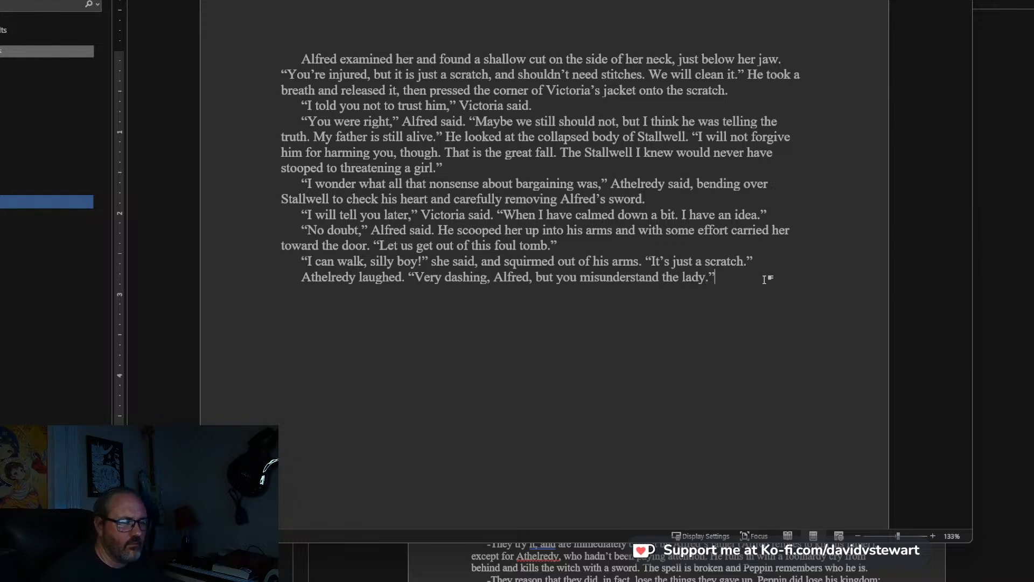
{"action": "type", "text": "Victoria scowled at him"}
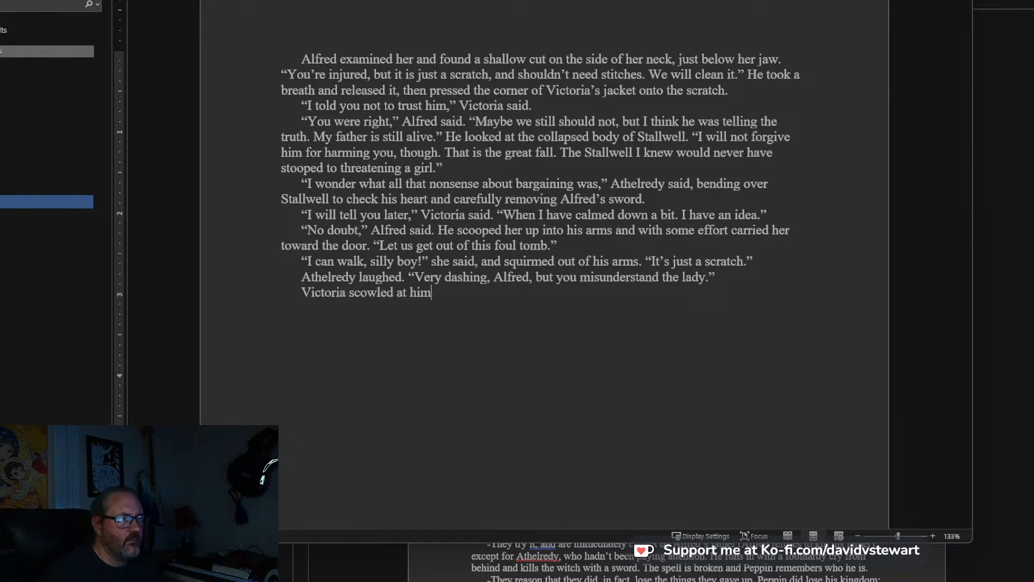
{"action": "type", "text": "."}
Write in a new paragraph: Victoria scowled at him.
{"action": "key", "text": "Return"}
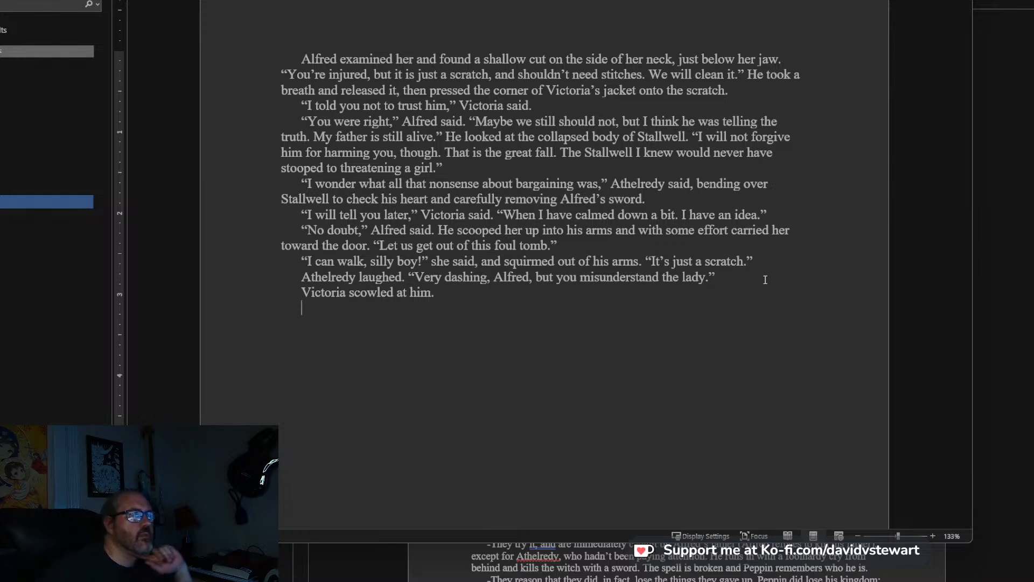
{"action": "left_click", "coordinate": [709, 278]}
{"action": "key", "text": "BackSpace"}
{"action": "type", "text": ","}
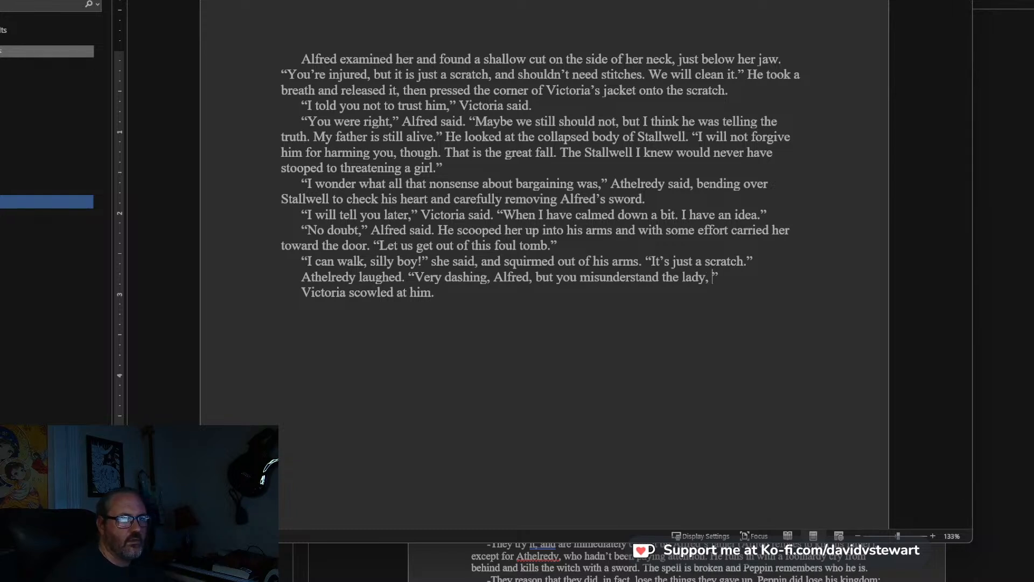
{"action": "key", "text": "BackSpace"}
{"action": "type", "text": "."}
{"action": "key", "text": "Left"}
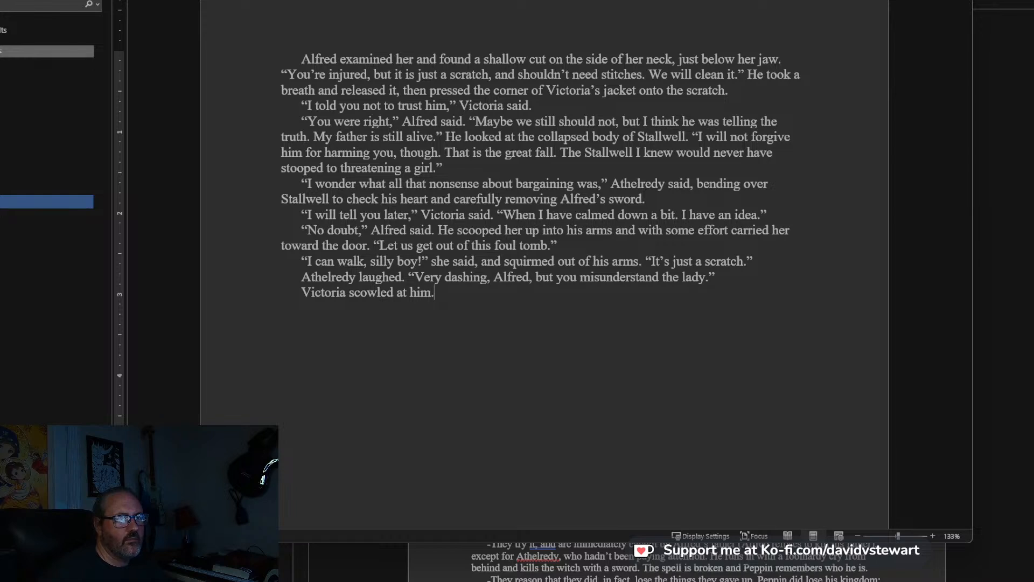
Extend the sentence about Victoria scowling with: and pushed the edge of her shirt back against her cut.
{"action": "key", "text": "BackSpace"}
{"action": "type", "text": "and stra"}
{"action": "key", "text": "BackSpace"}
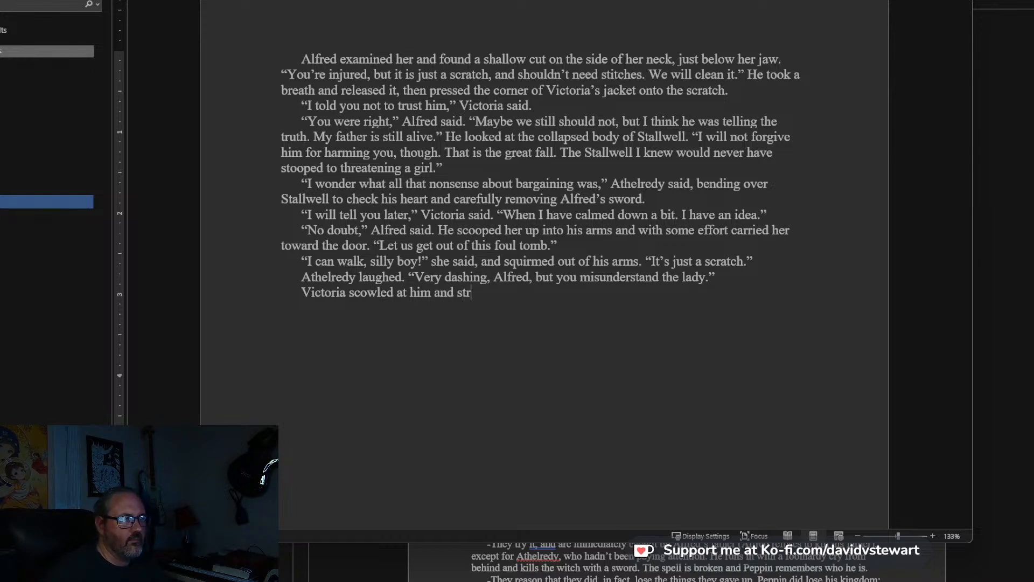
{"action": "type", "text": "pushed"}
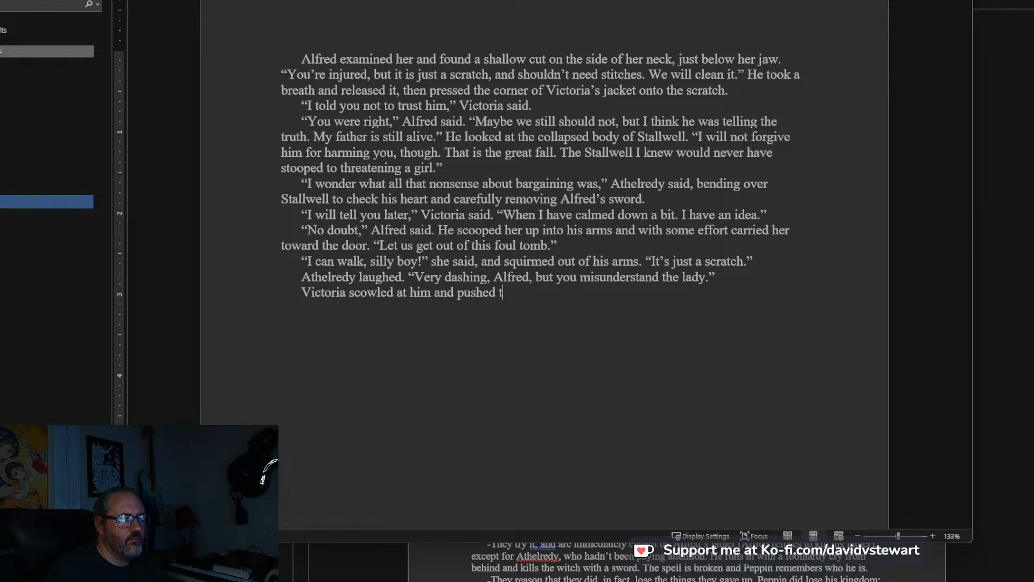
{"action": "type", "text": " the edge of her sher"}
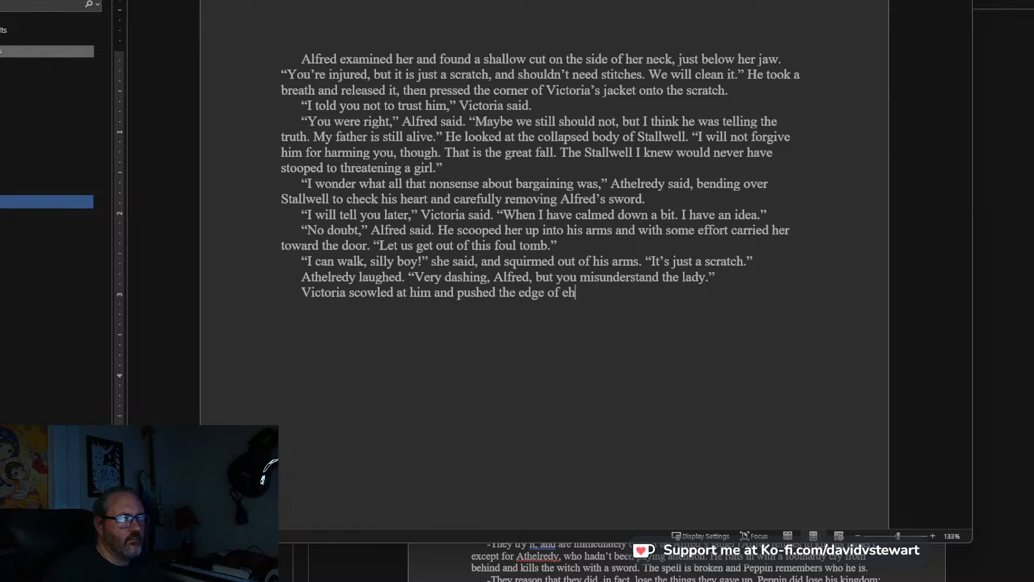
{"action": "key", "text": "BackSpace"}
{"action": "key", "text": "BackSpace"}
{"action": "type", "text": "irt back against her cut."}
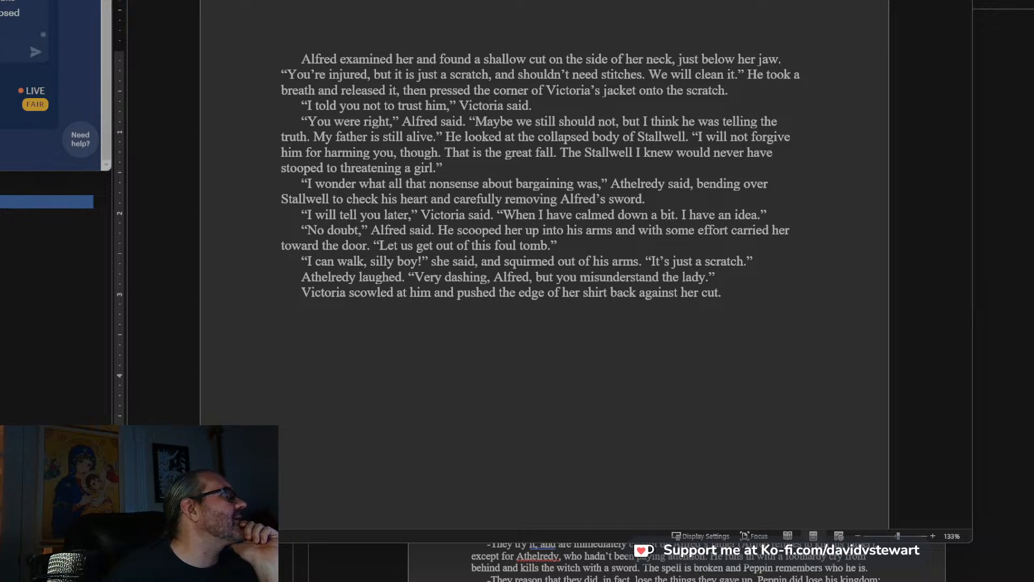
{"action": "key", "text": "ctrl+Tab"}
{"action": "scroll", "coordinate": [51, 86], "scroll_direction": "down", "scroll_amount": 2}
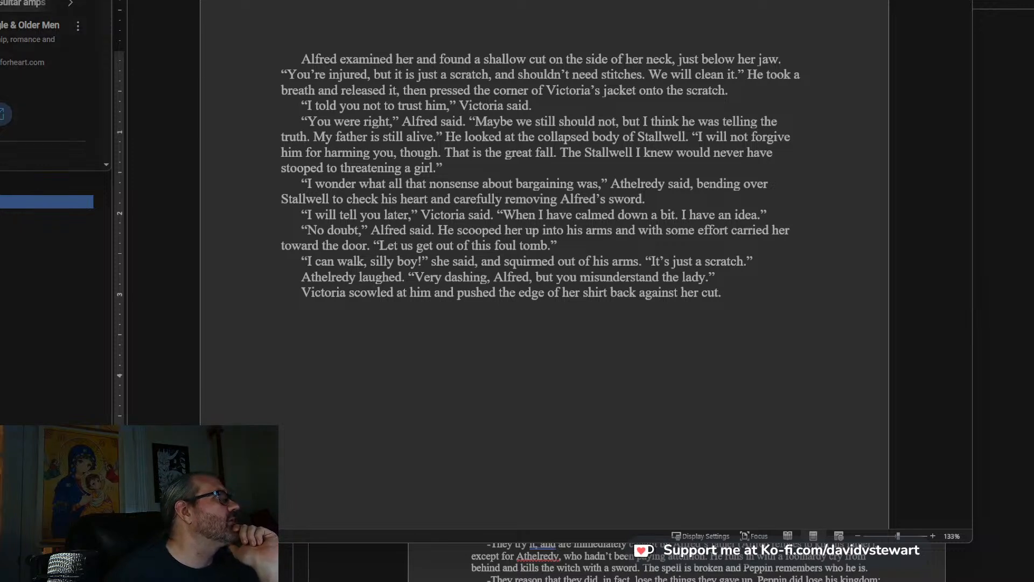
{"action": "key", "text": "ctrl+shift+Tab"}
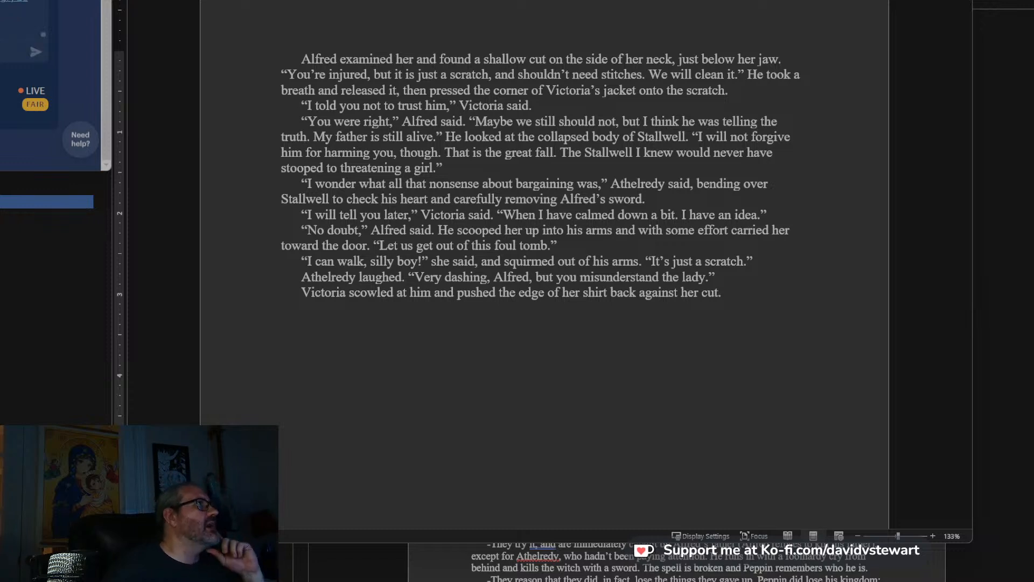
{"action": "key", "text": "ctrl+Tab"}
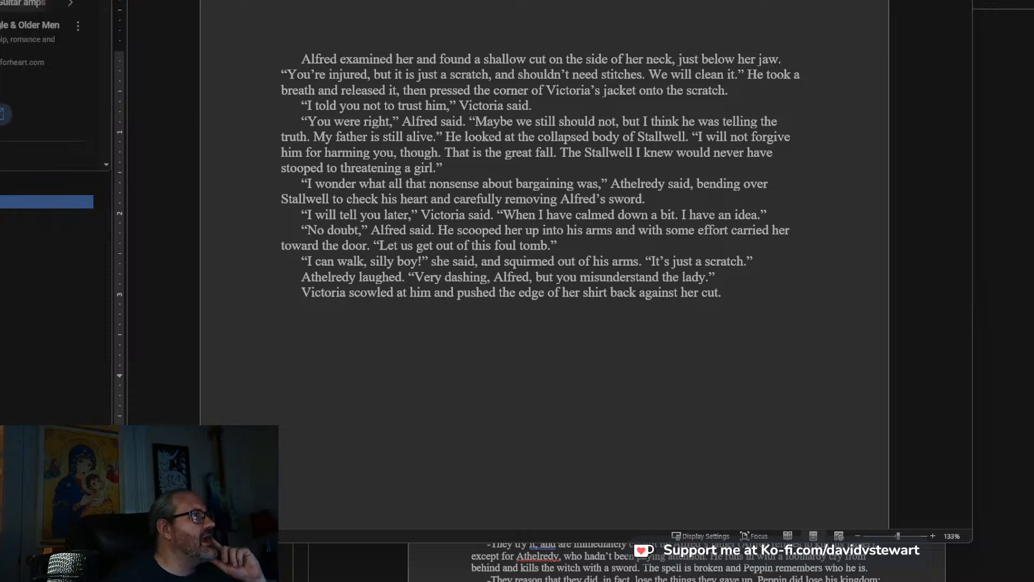
Switch to YouTube and skip ahead twice toward the end of the Alternate 71 video.
{"action": "scroll", "coordinate": [51, 81], "scroll_direction": "up", "scroll_amount": 3}
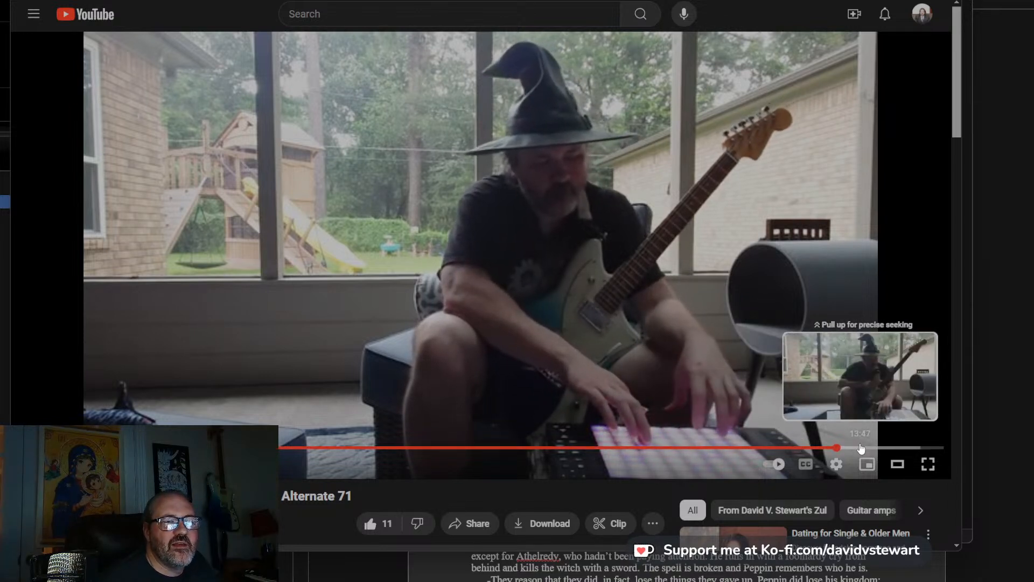
{"action": "left_click", "coordinate": [857, 448]}
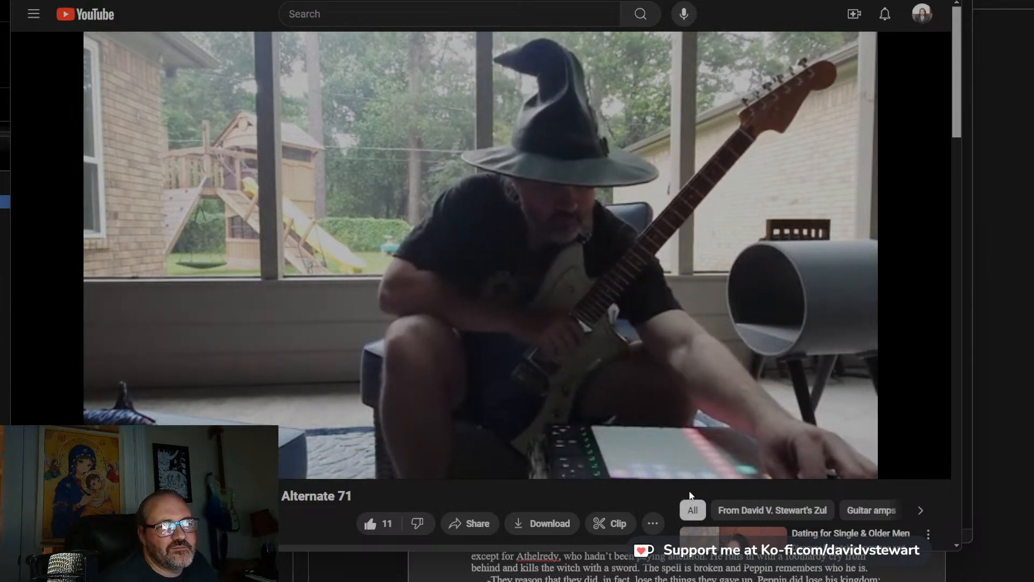
{"action": "left_click", "coordinate": [870, 448]}
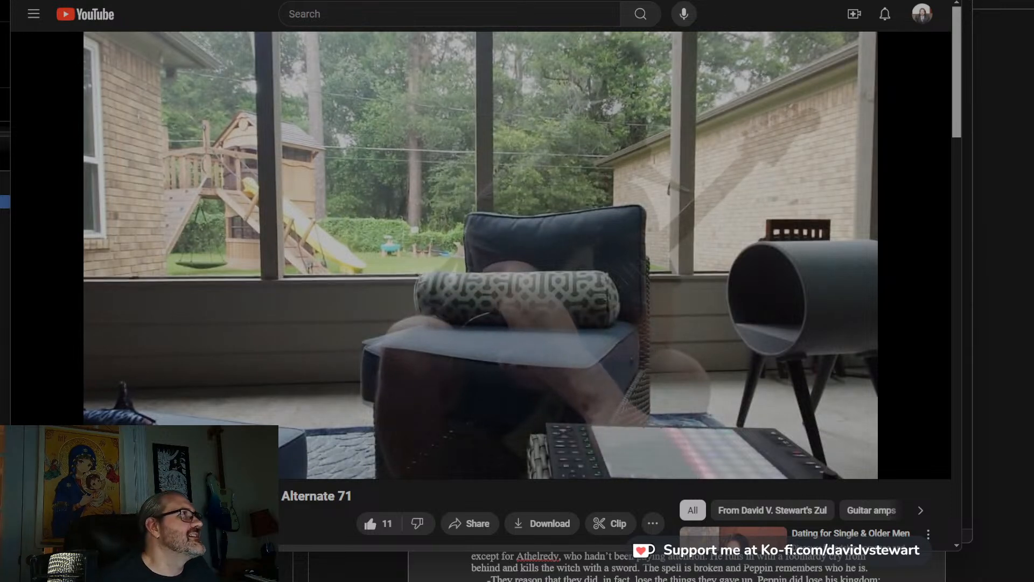
{"action": "key", "text": "alt+Tab"}
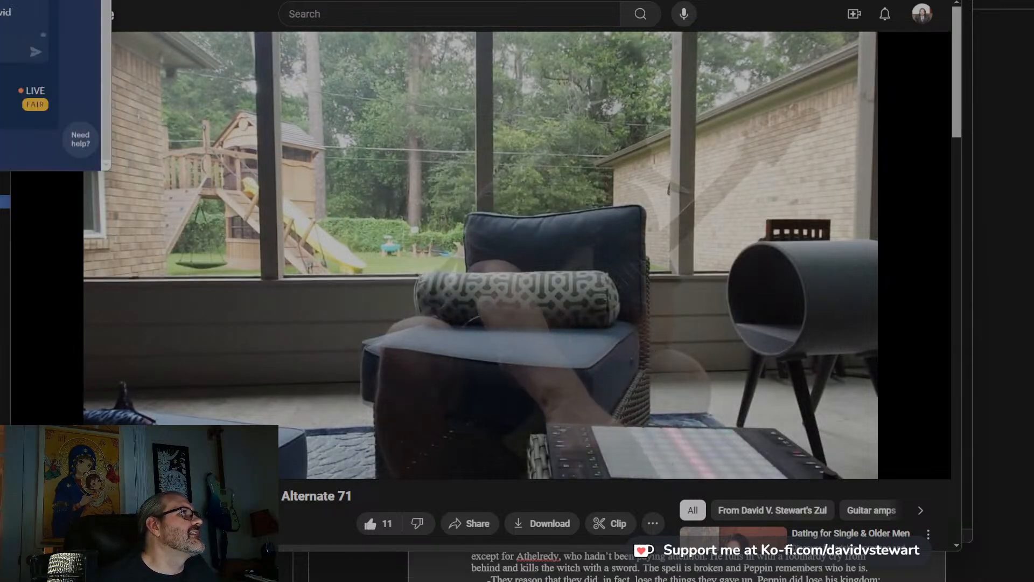
{"action": "key", "text": "ctrl+Tab"}
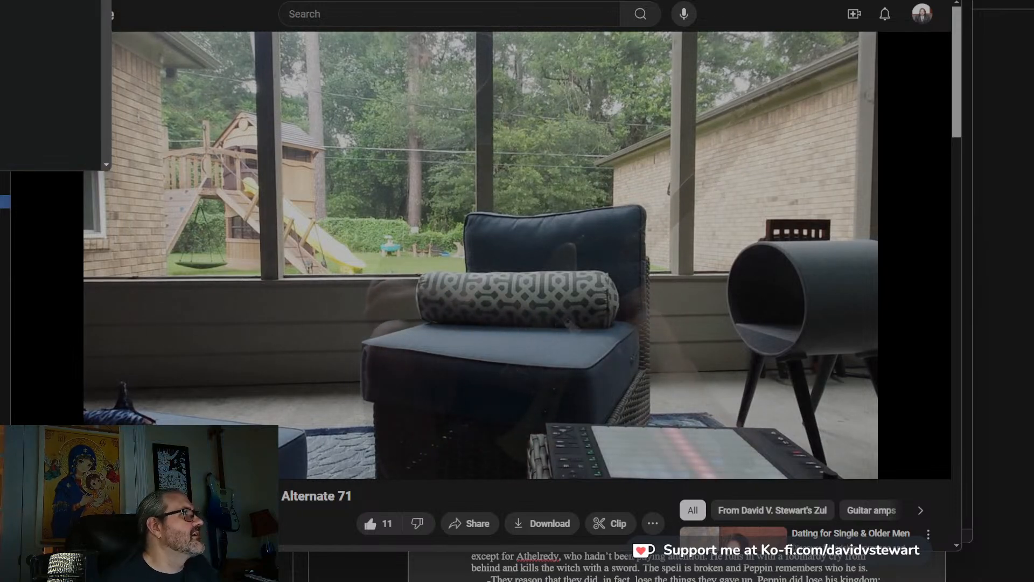
{"action": "key", "text": "ctrl+shift+Tab"}
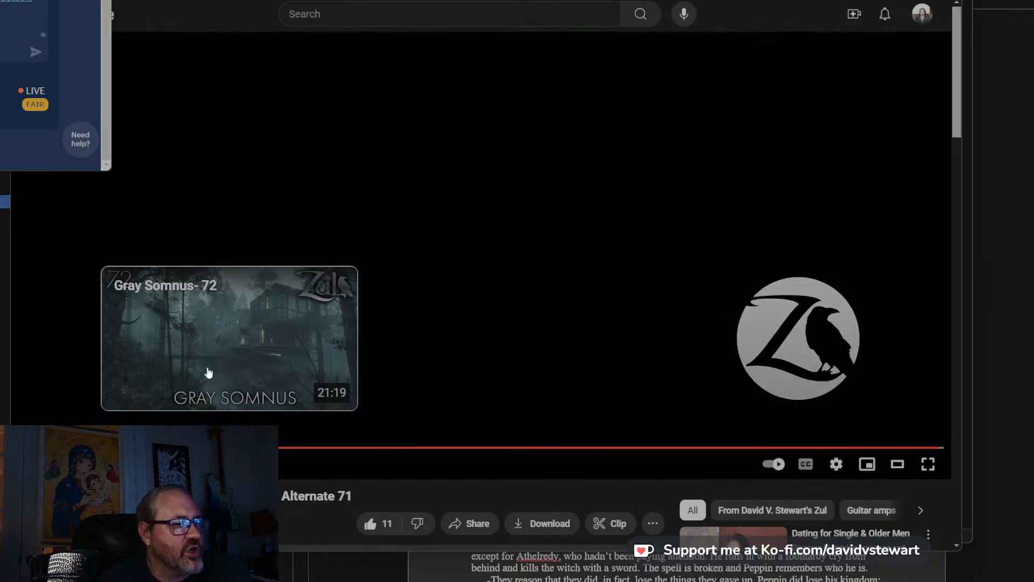
Browse the suggested videos below Alternate 71 and play “Rainy Day (Ambient Guitar/Ableton Push) - 71”.
{"action": "scroll", "coordinate": [297, 391], "scroll_direction": "down", "scroll_amount": 7}
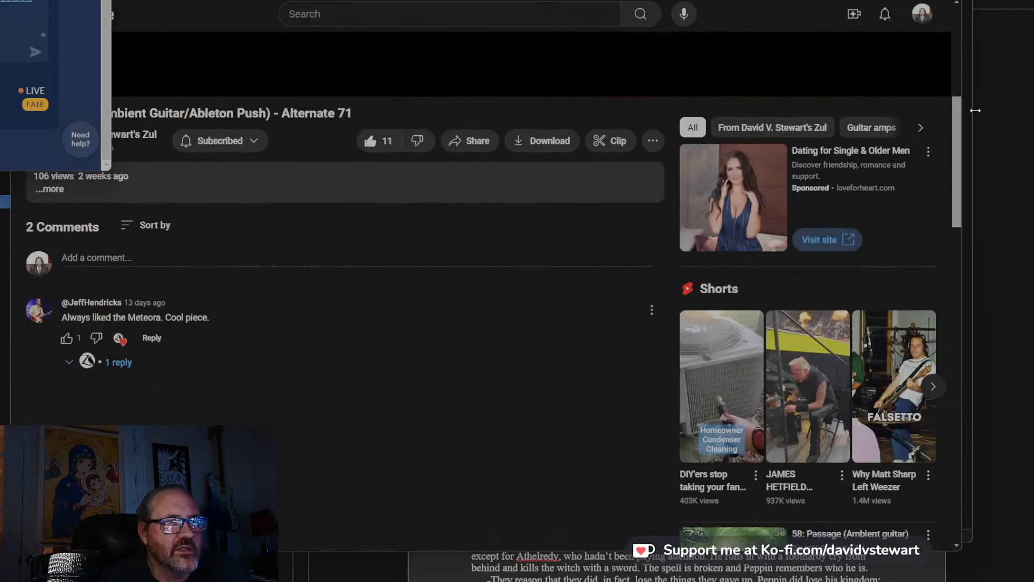
{"action": "scroll", "coordinate": [896, 399], "scroll_direction": "down", "scroll_amount": 8}
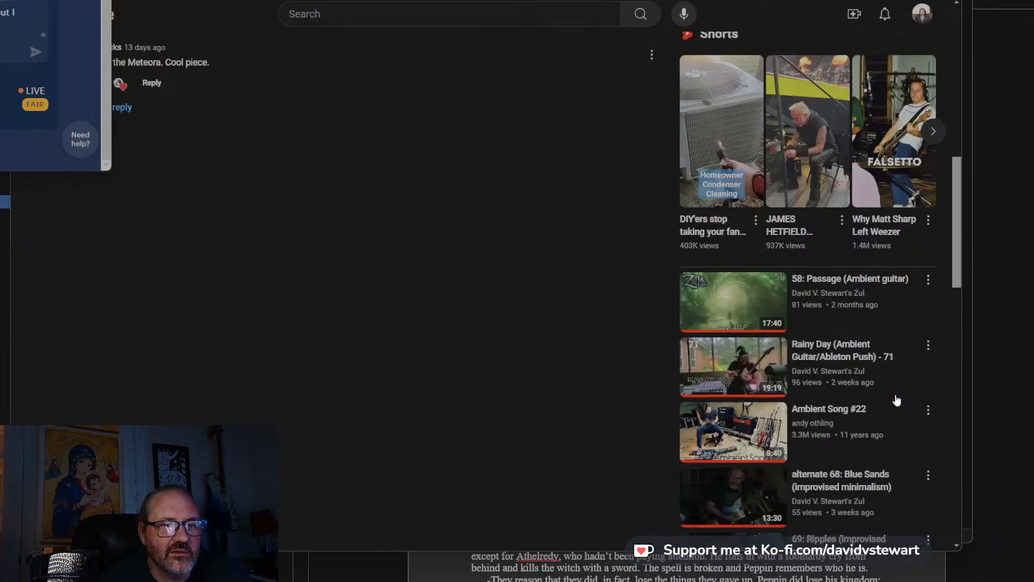
{"action": "scroll", "coordinate": [896, 399], "scroll_direction": "up", "scroll_amount": 2}
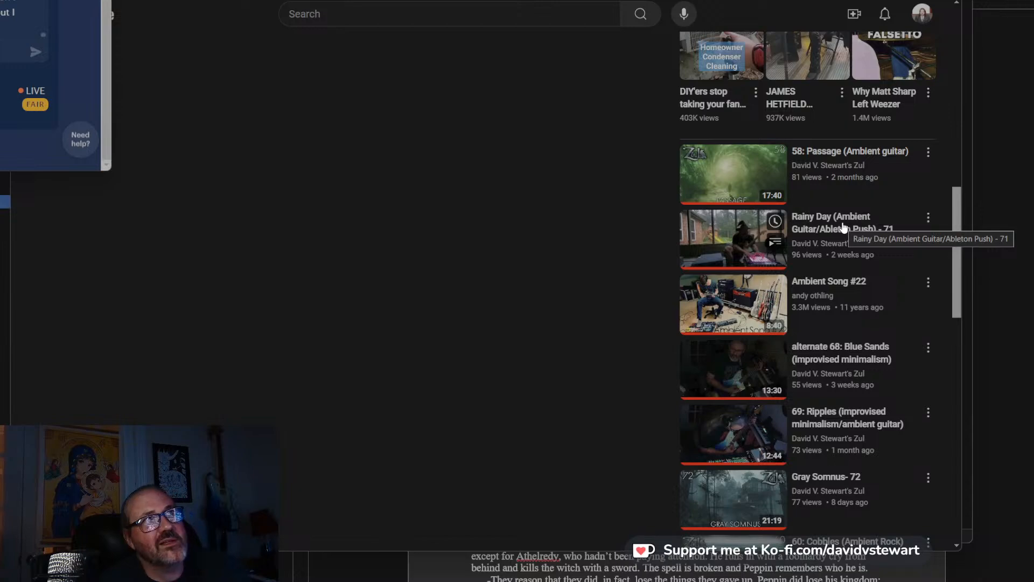
{"action": "scroll", "coordinate": [754, 324], "scroll_direction": "up", "scroll_amount": 8}
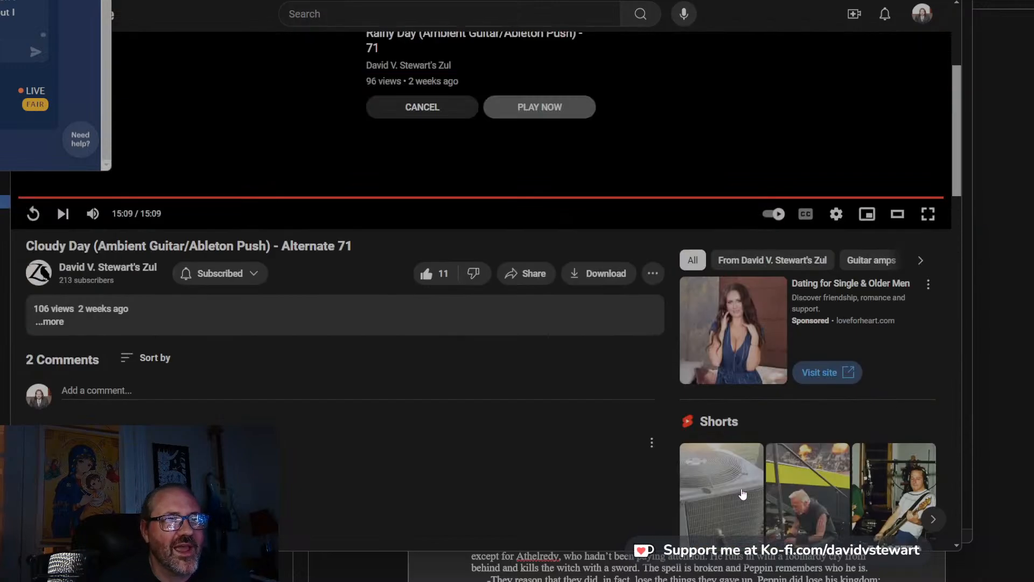
{"action": "scroll", "coordinate": [754, 497], "scroll_direction": "up", "scroll_amount": 2}
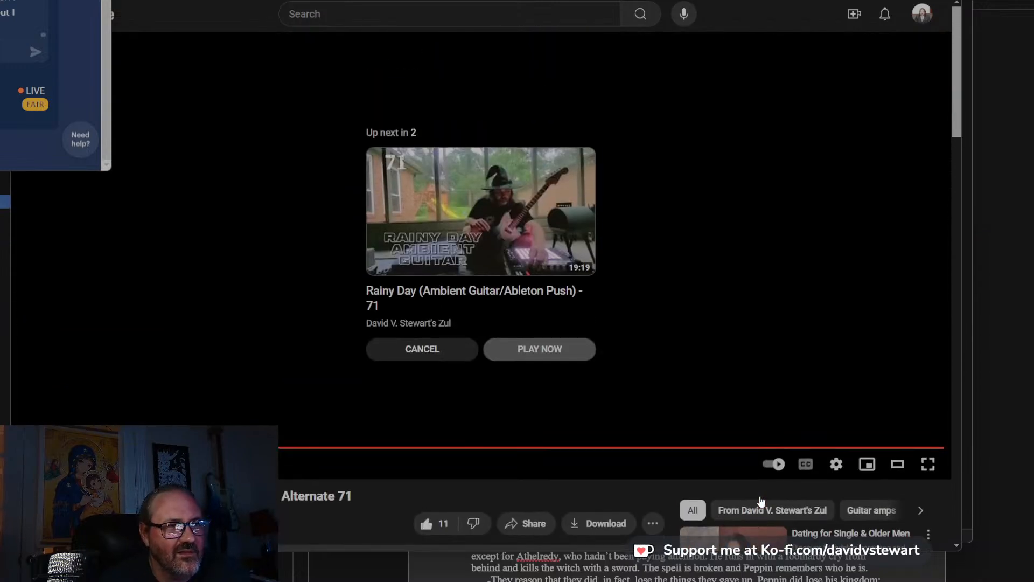
{"action": "scroll", "coordinate": [761, 498], "scroll_direction": "down", "scroll_amount": 10}
{"action": "scroll", "coordinate": [761, 502], "scroll_direction": "down", "scroll_amount": 1}
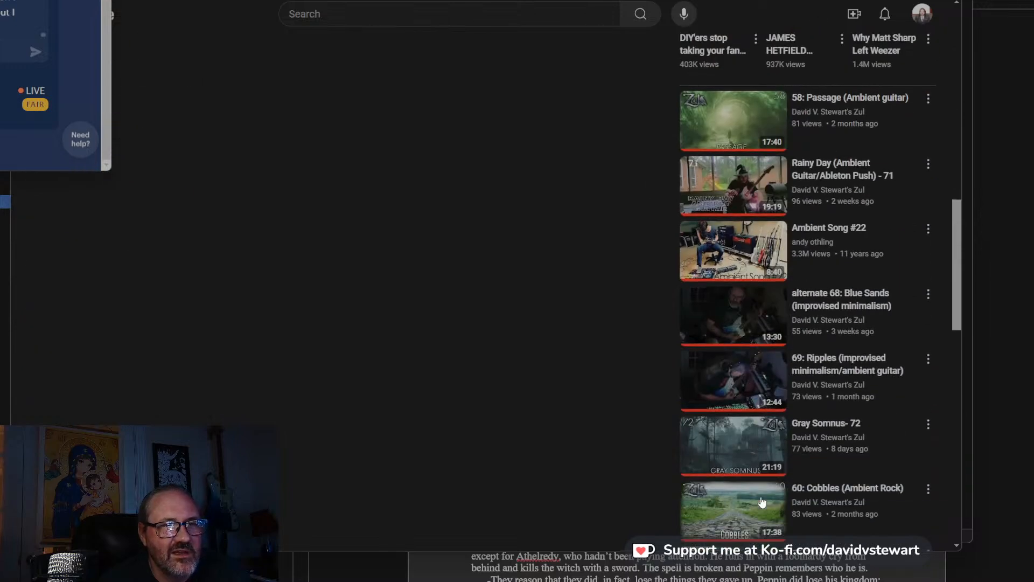
{"action": "left_click", "coordinate": [833, 162]}
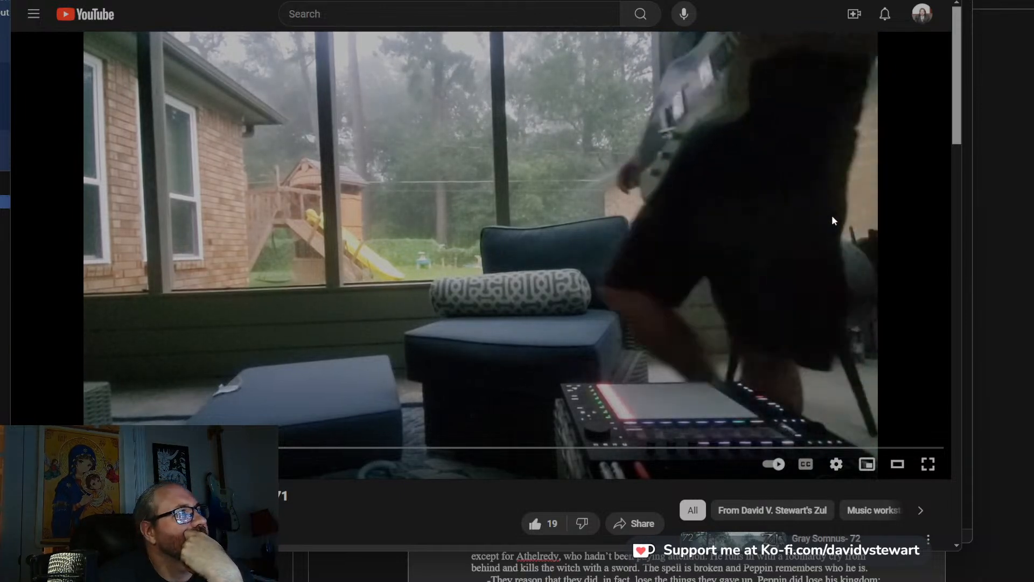
Switch to the live chat window, load a page in a new browser tab, close it, and post the pasted text in the chat.
{"action": "left_click", "coordinate": [4, 119]}
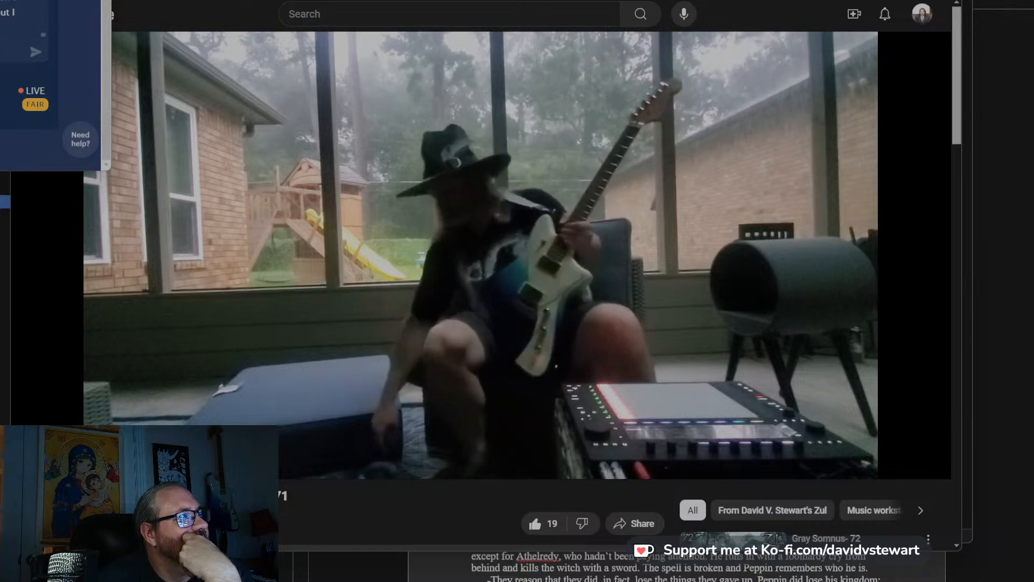
{"action": "key", "text": "alt+Tab"}
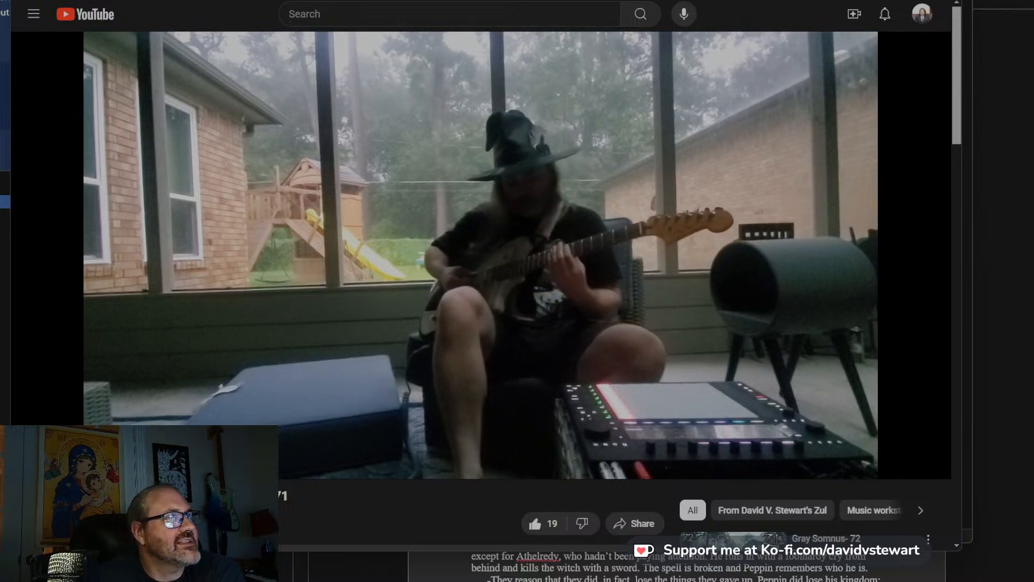
{"action": "key", "text": "alt+Tab"}
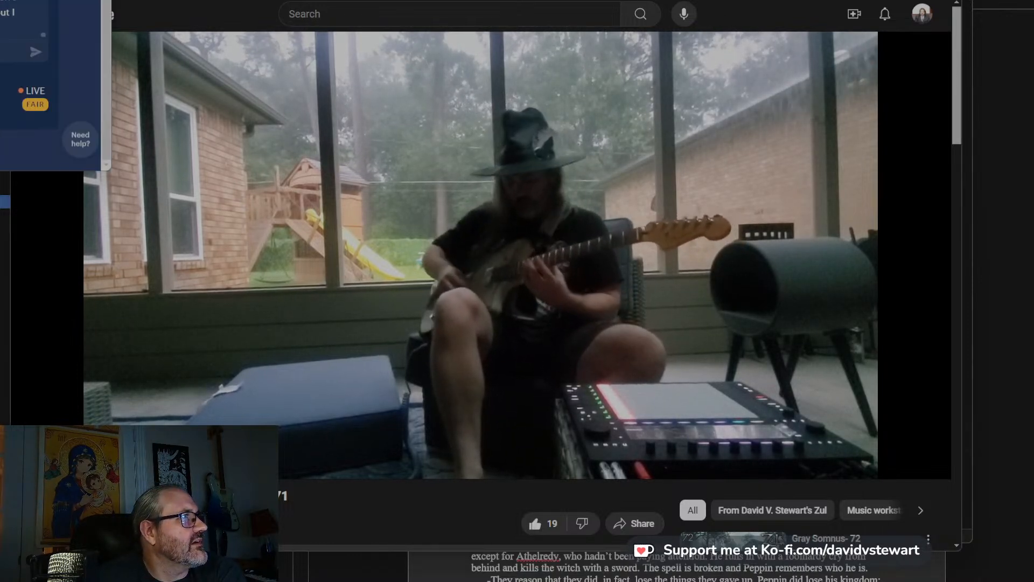
{"action": "key", "text": "ctrl+t"}
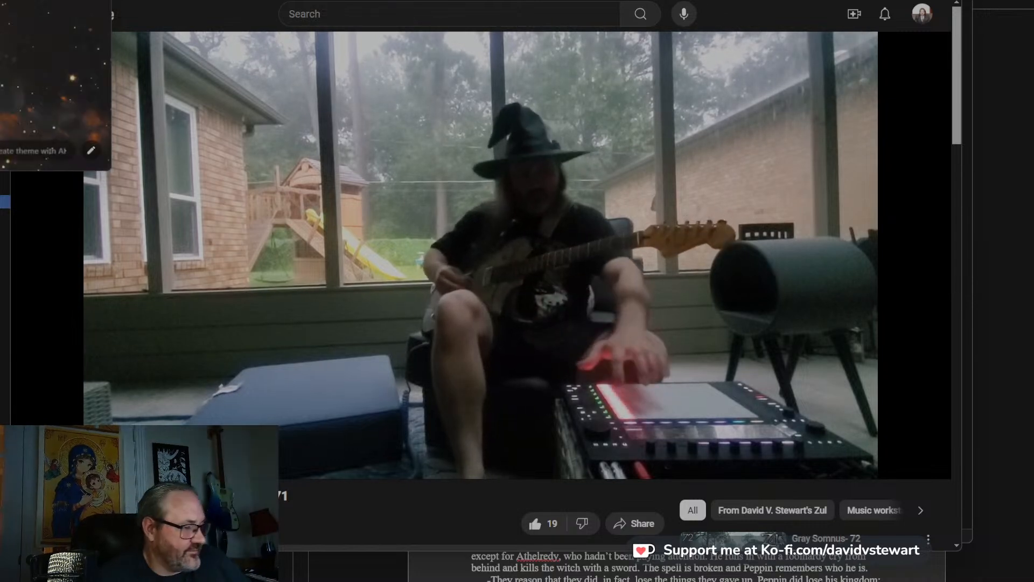
{"action": "key", "text": "Return"}
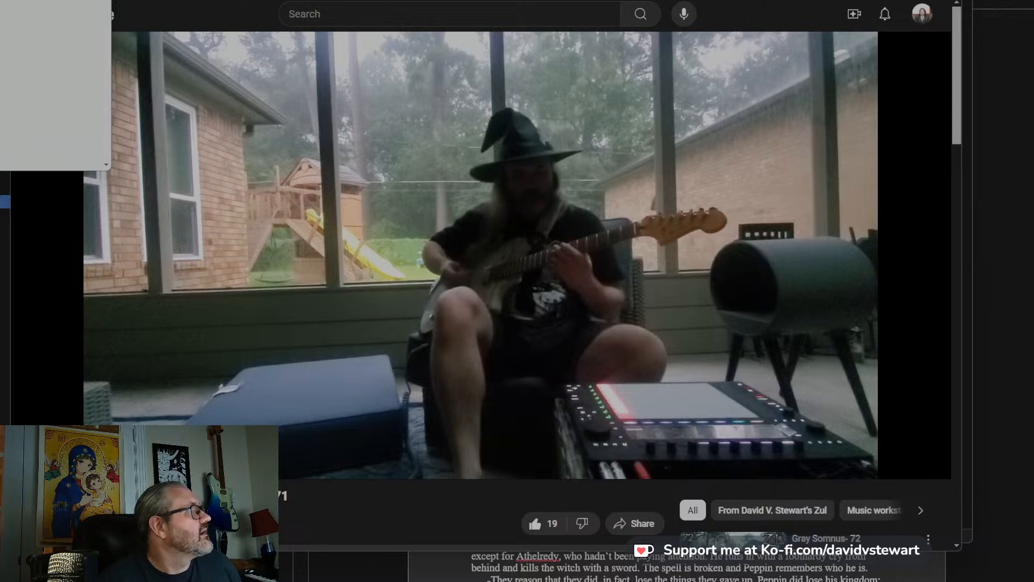
{"action": "key", "text": "ctrl+w"}
{"action": "key", "text": "ctrl+v"}
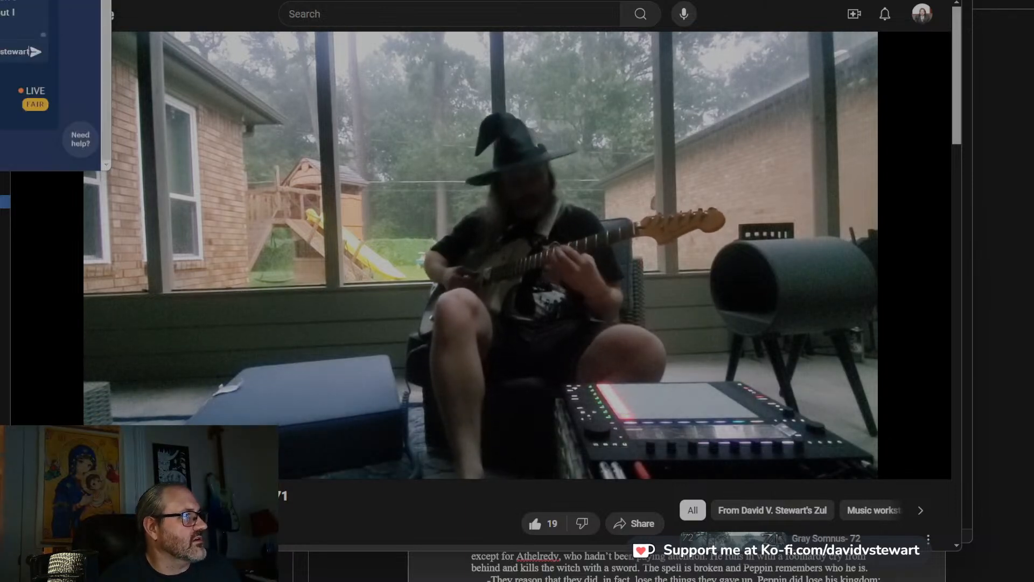
{"action": "key", "text": "Return"}
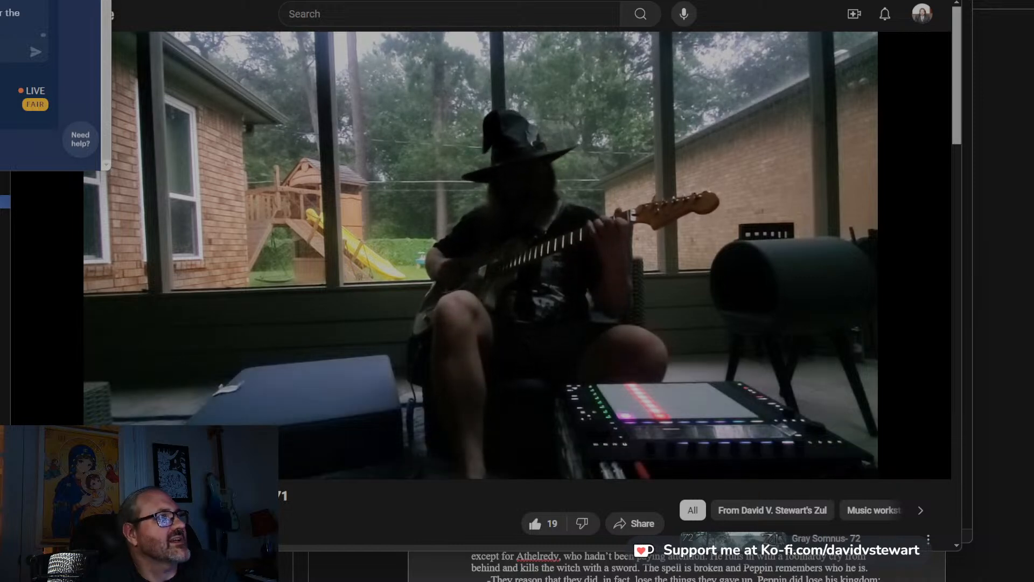
Copy the Rainy Day video's share link, post it in the live chat, and close the video's share dialog.
{"action": "left_click", "coordinate": [635, 523]}
{"action": "left_click", "coordinate": [609, 345]}
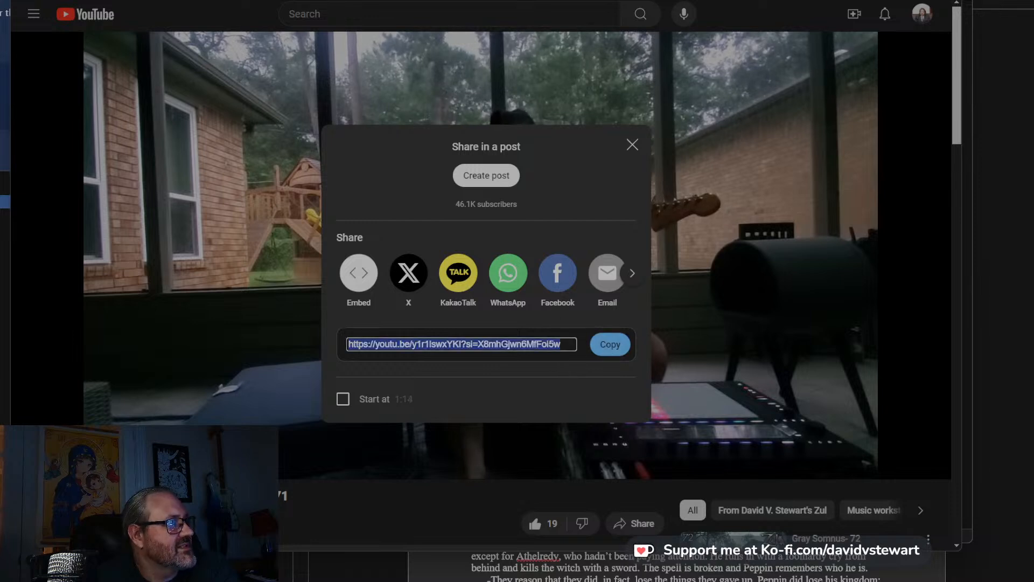
{"action": "left_click", "coordinate": [4, 54]}
{"action": "key", "text": "Return"}
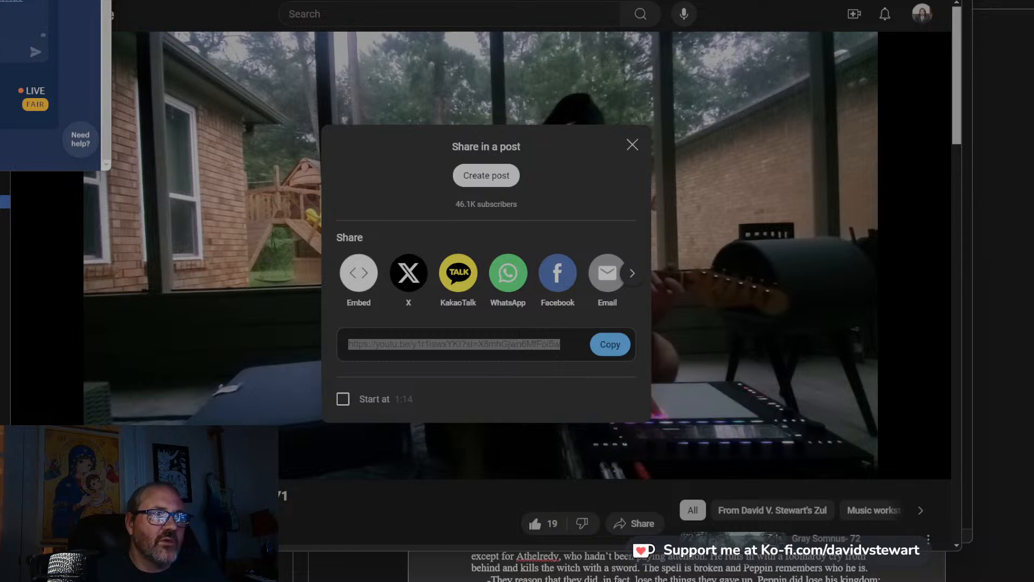
{"action": "key", "text": "alt+Tab"}
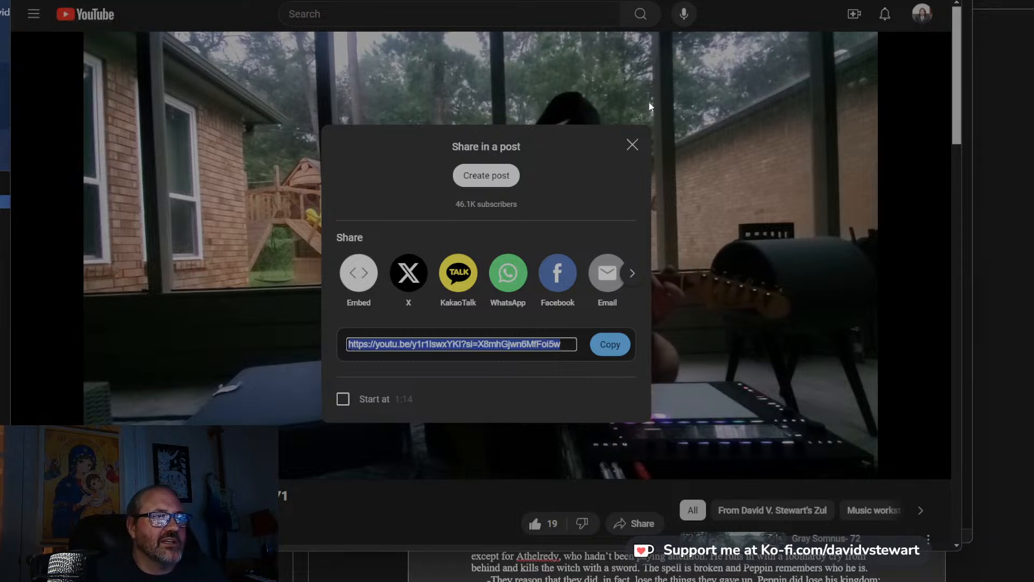
{"action": "left_click", "coordinate": [632, 144]}
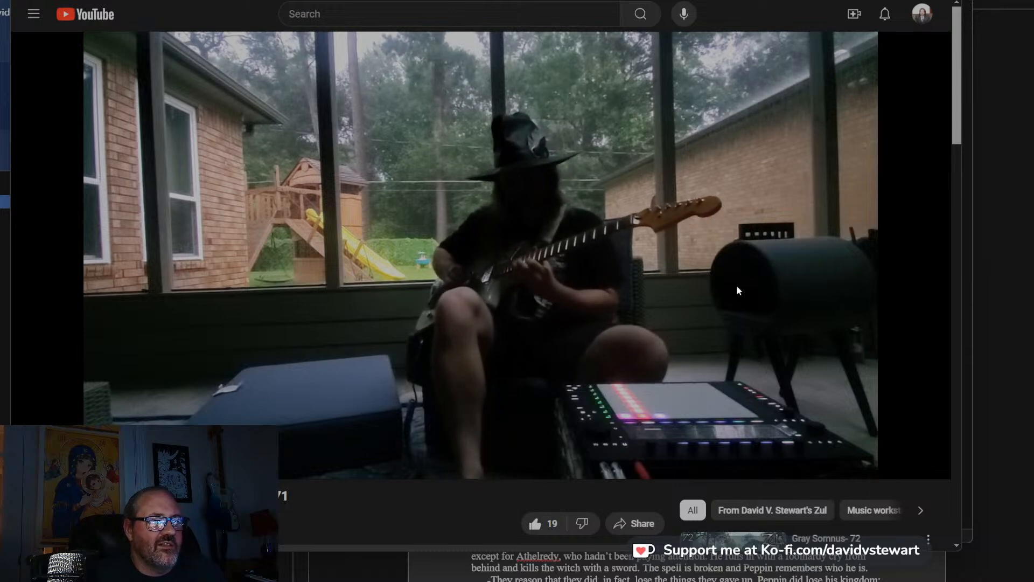
{"action": "mouse_move", "coordinate": [734, 269]}
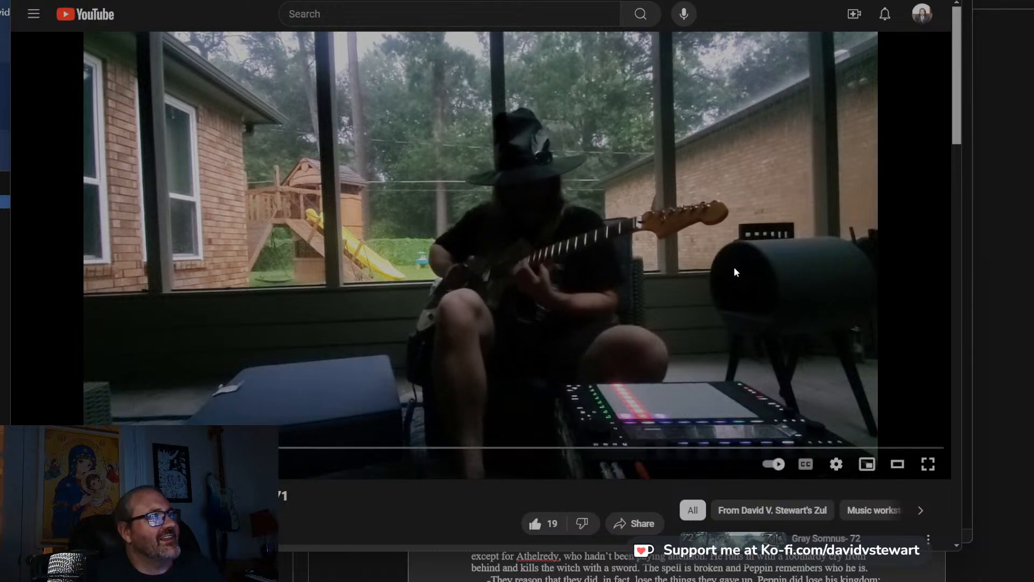